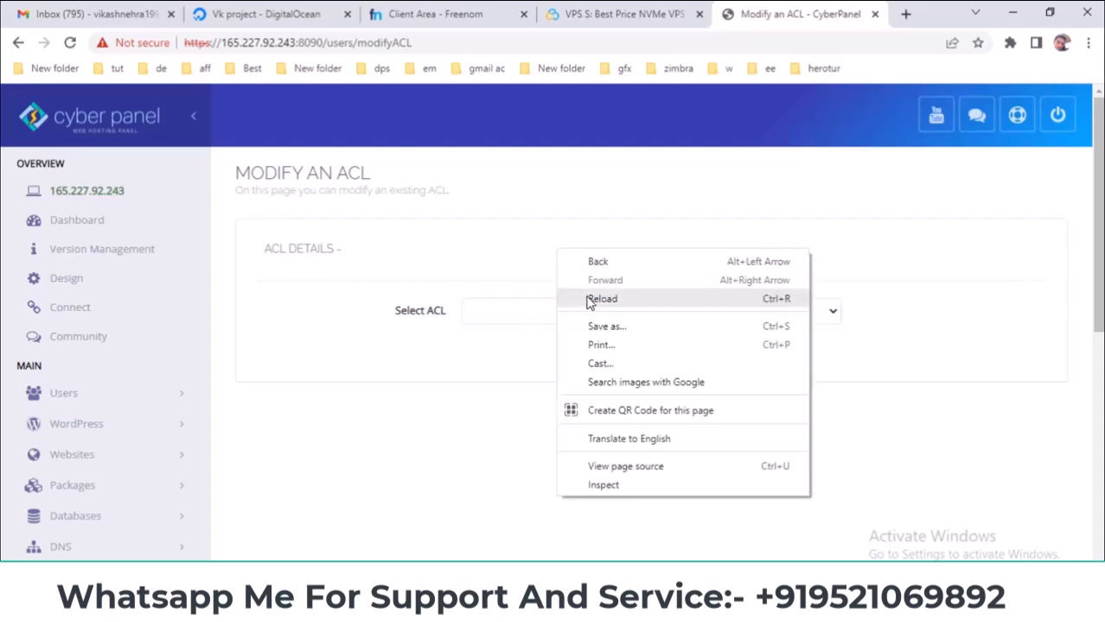
click(505, 315)
click(503, 341)
click(526, 312)
click(523, 338)
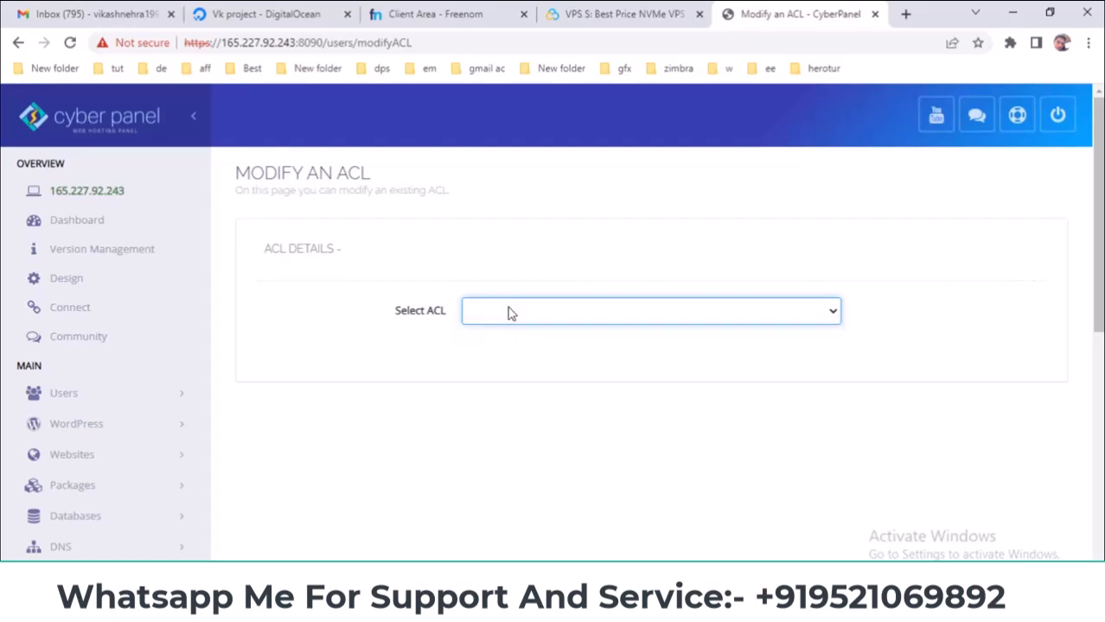
scroll(317, 384, down, 2)
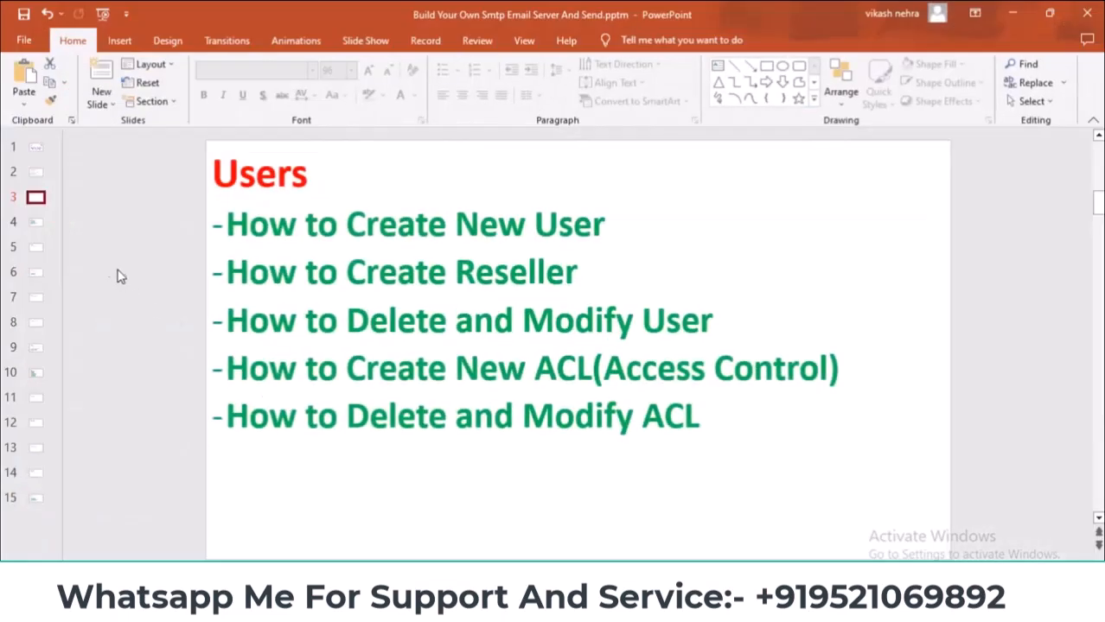
click(48, 223)
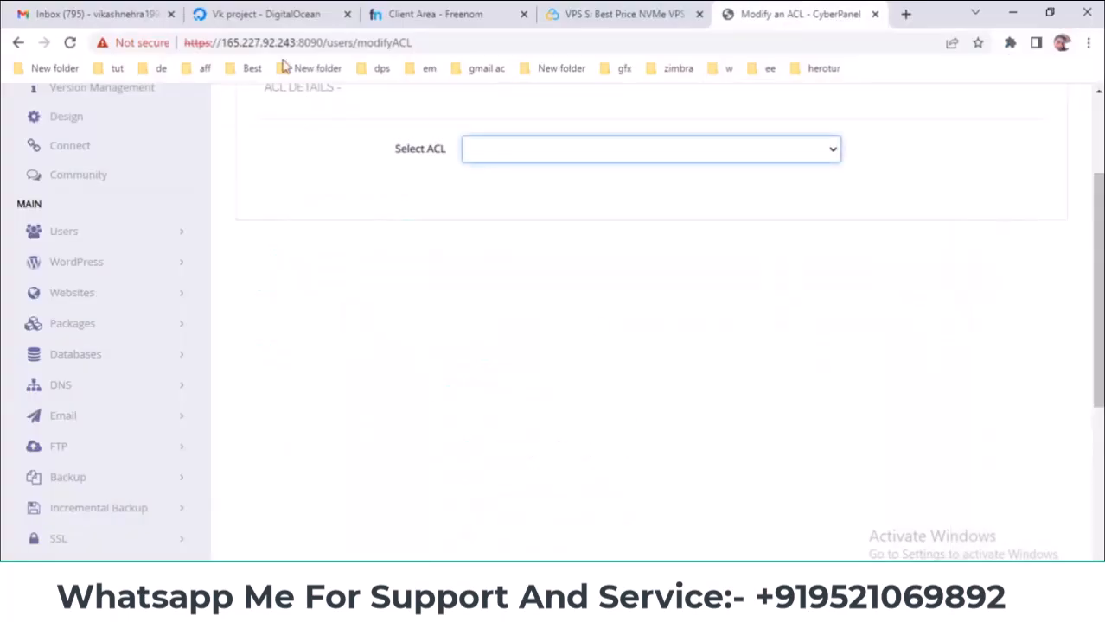
- Open the Create Website form and copy the domain nordiwv.tk from the Freenom page
click(124, 260)
click(111, 295)
scroll(234, 270, down, 1)
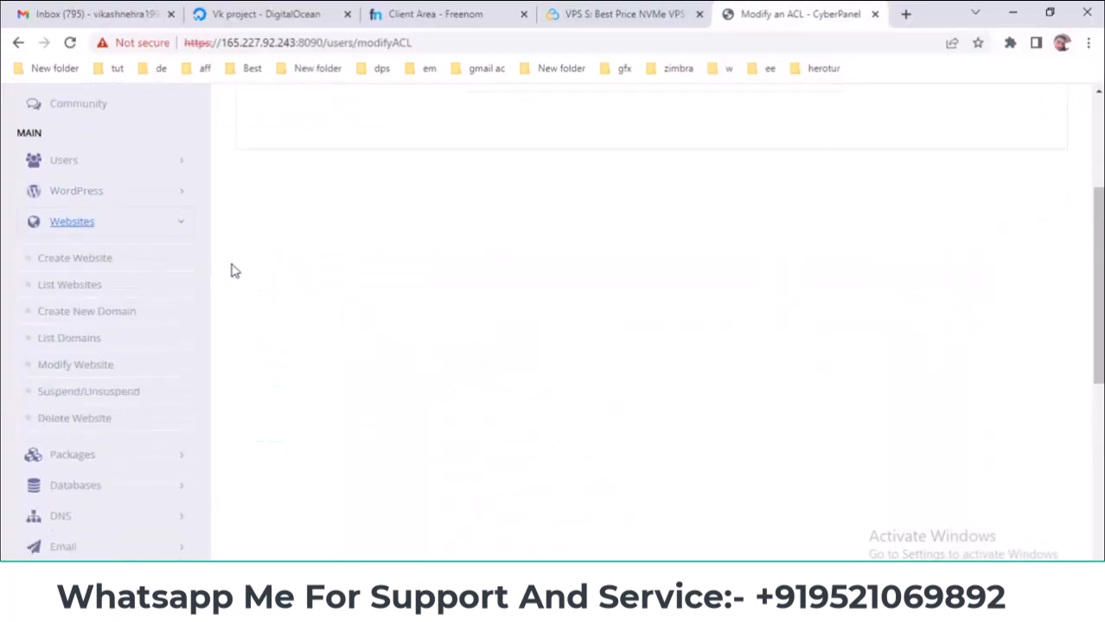
click(76, 250)
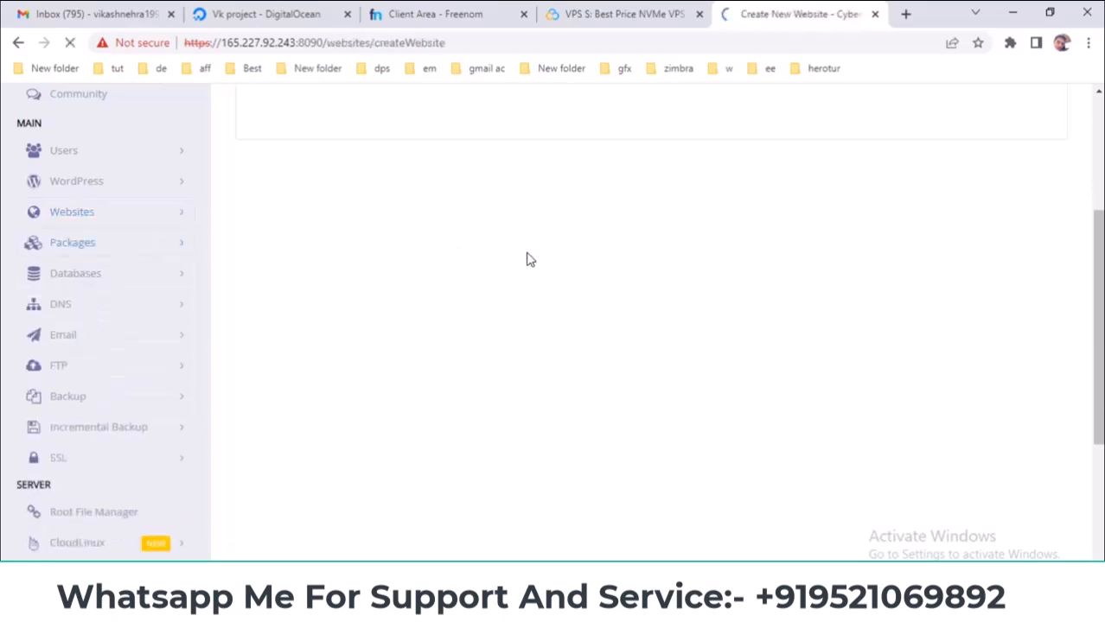
click(444, 9)
right_click(642, 188)
click(665, 191)
click(799, 14)
- Select the Default package and admin as owner, and turn off Test Domain
click(506, 311)
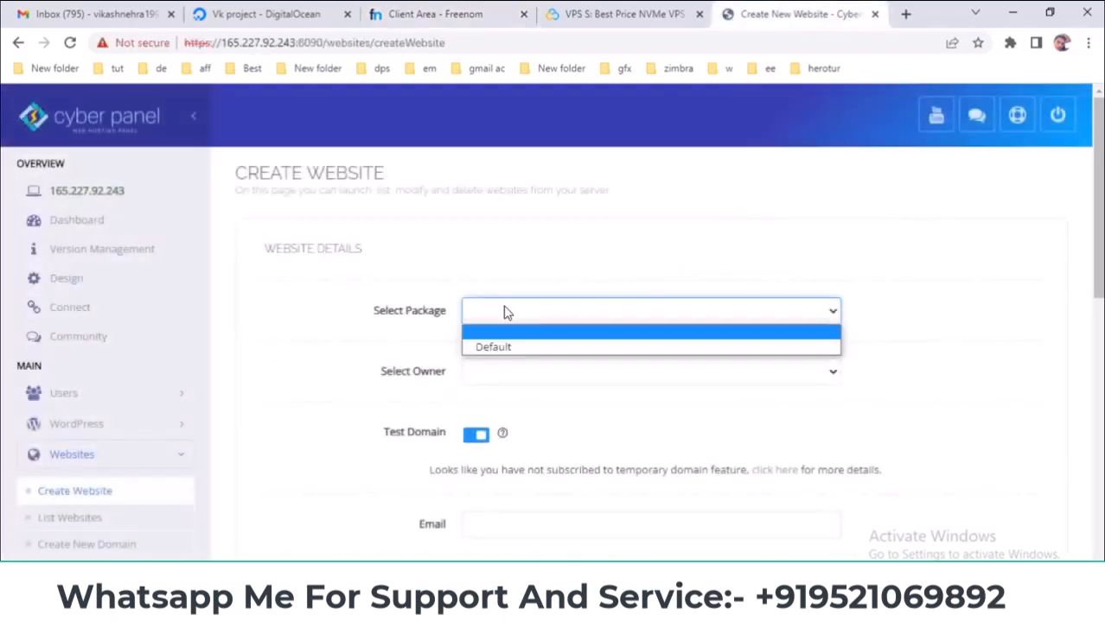
click(499, 346)
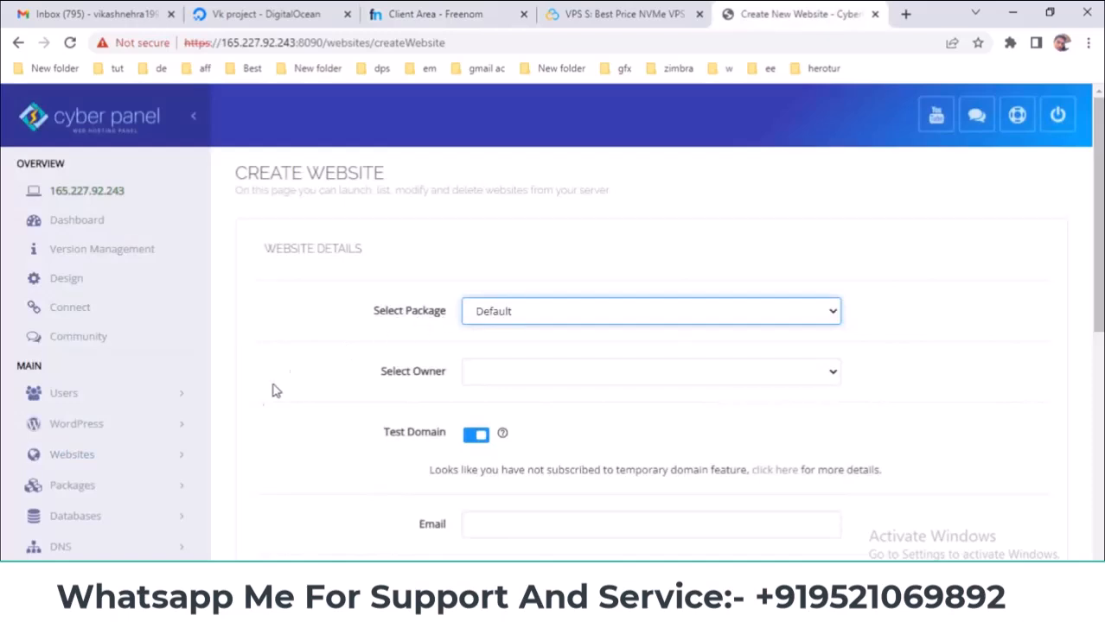
click(554, 374)
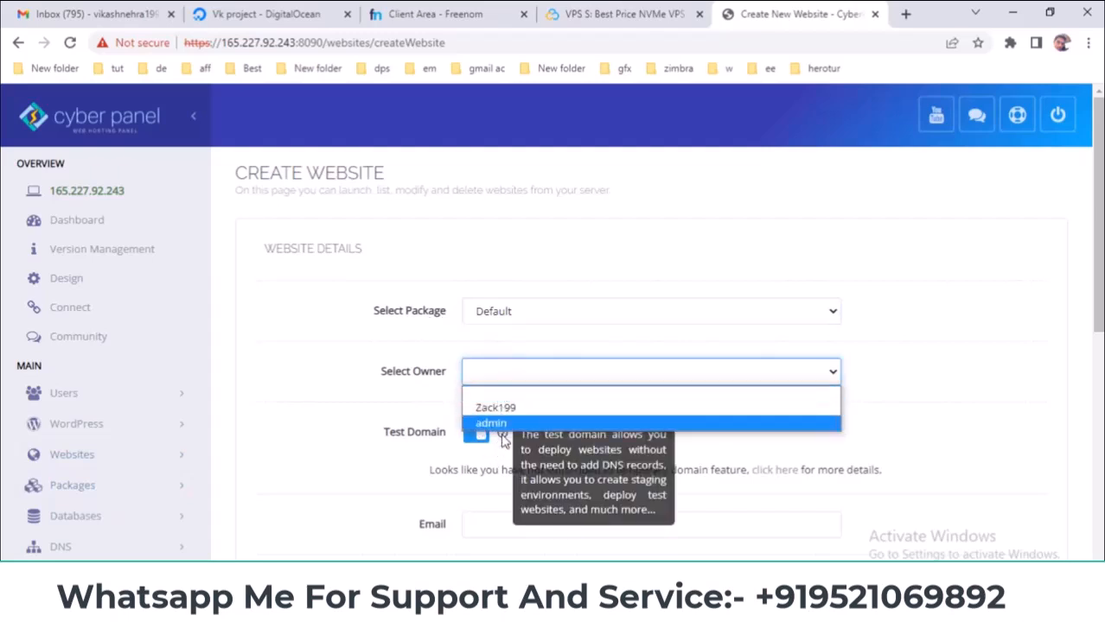
click(497, 425)
scroll(542, 407, down, 2)
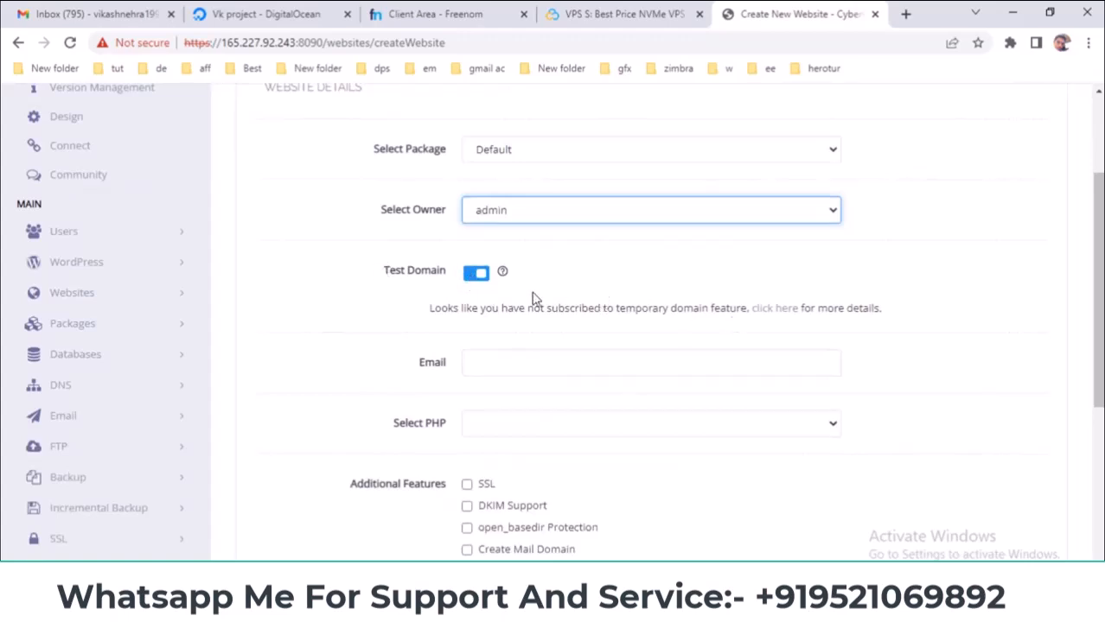
click(477, 274)
- Enter nordiwv.tk as the domain name and an owner e-mail using the nordiwv.tk domain
click(510, 314)
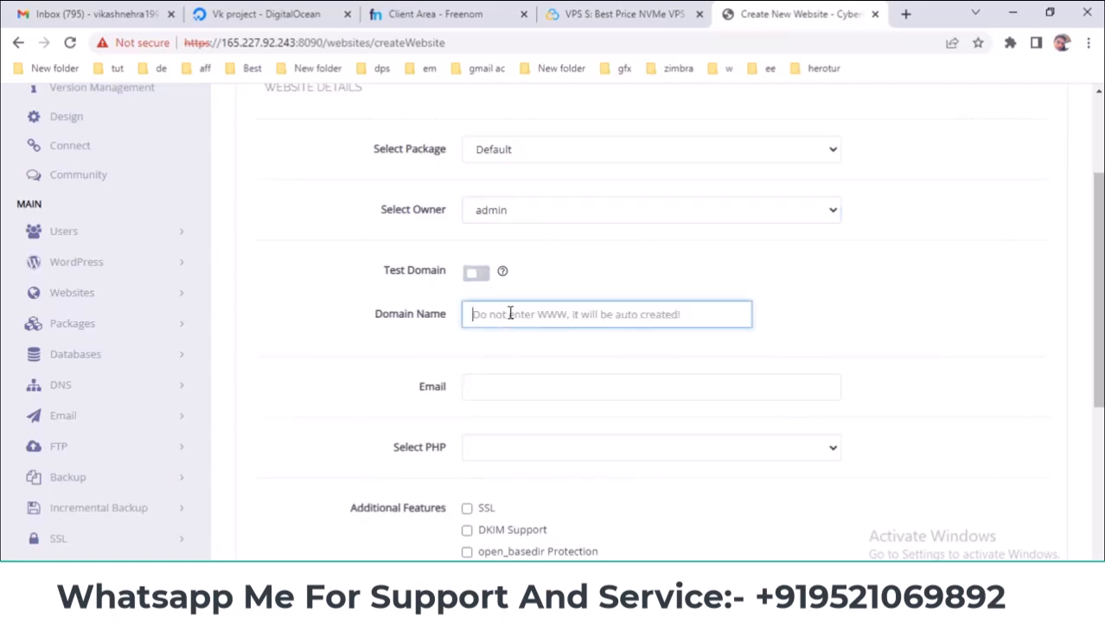
right_click(509, 313)
click(527, 435)
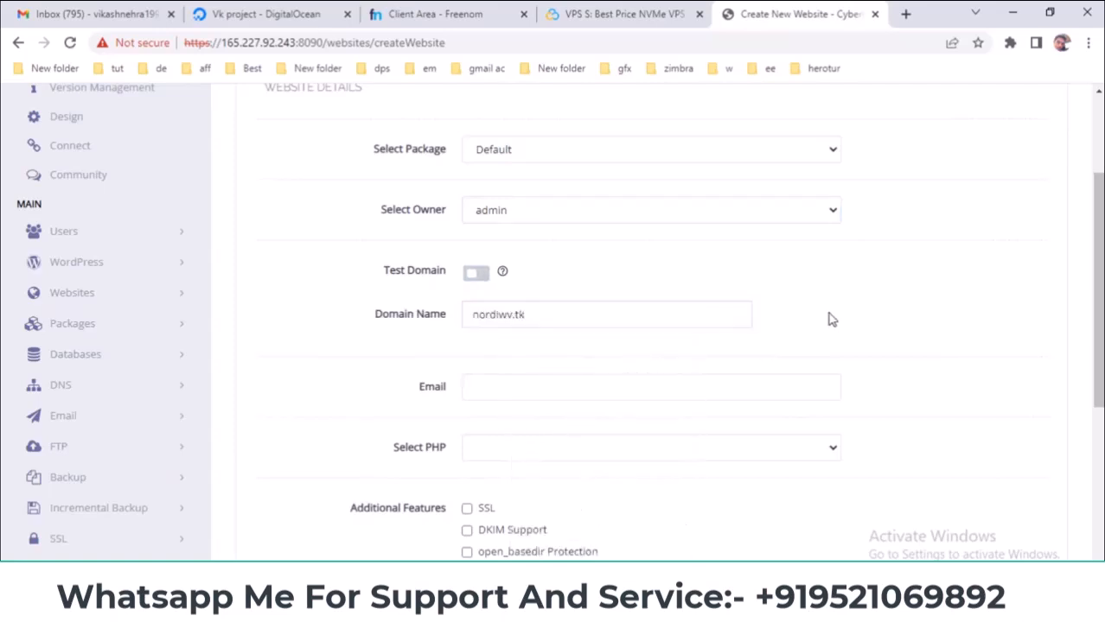
click(514, 386)
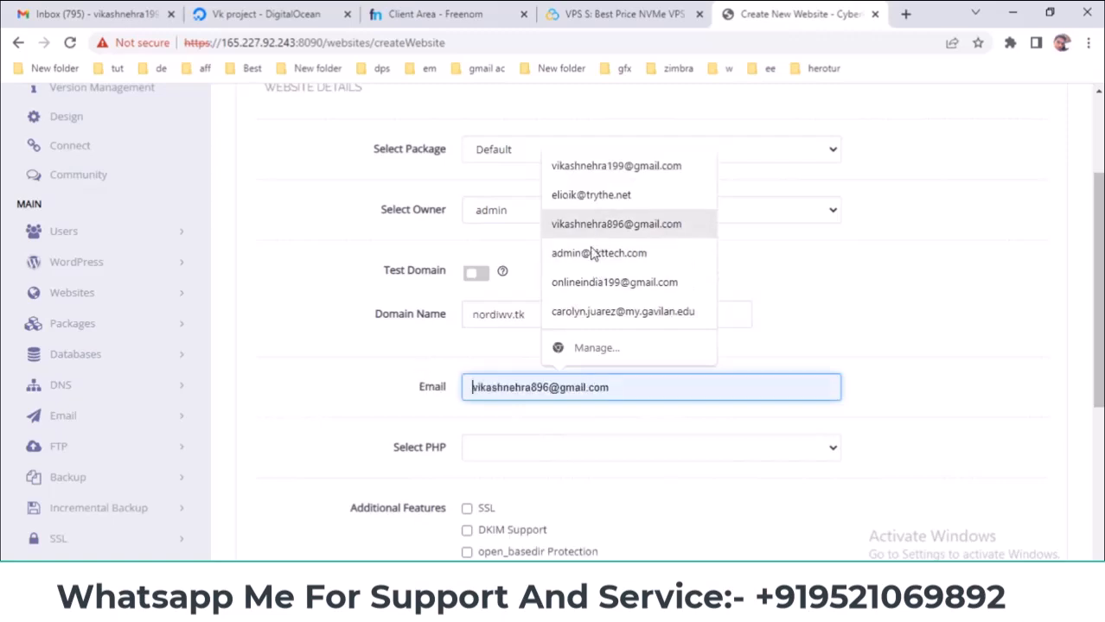
click(629, 252)
click(558, 386)
double_click(558, 386)
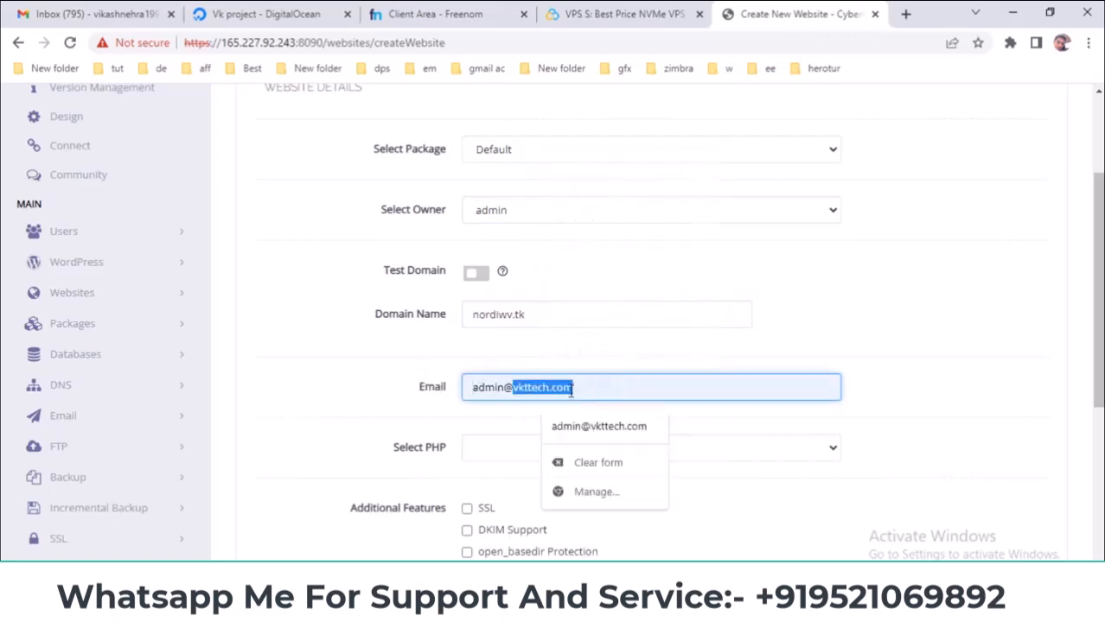
right_click(569, 389)
click(612, 215)
click(931, 320)
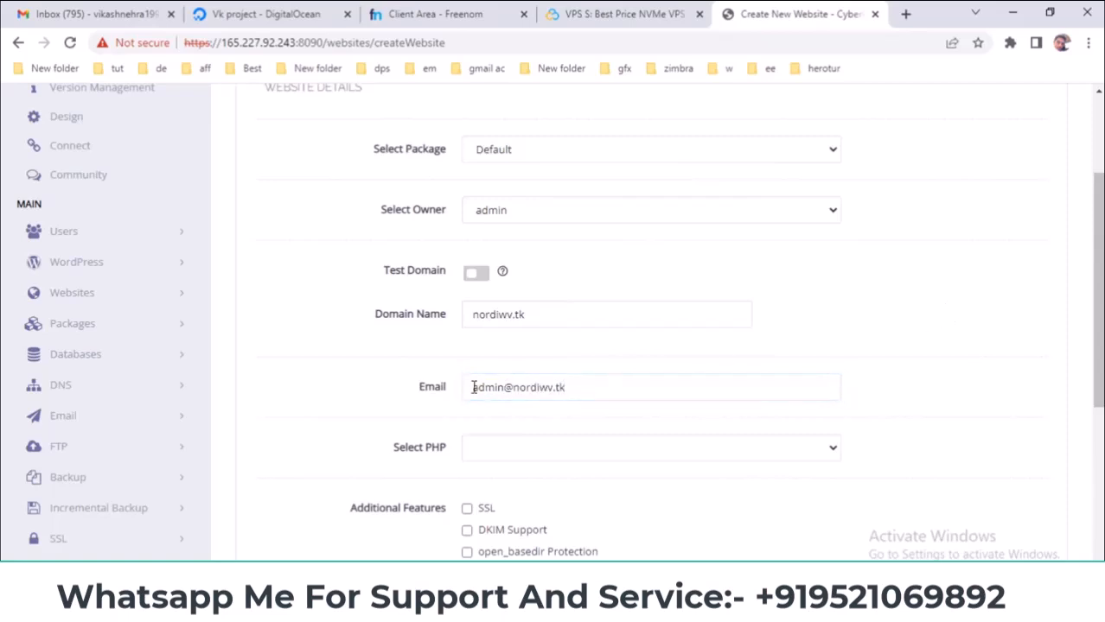
- Choose PHP 8.0, tick SSL, DKIM, open_basedir and mail domain, and submit the website
scroll(542, 299, down, 2)
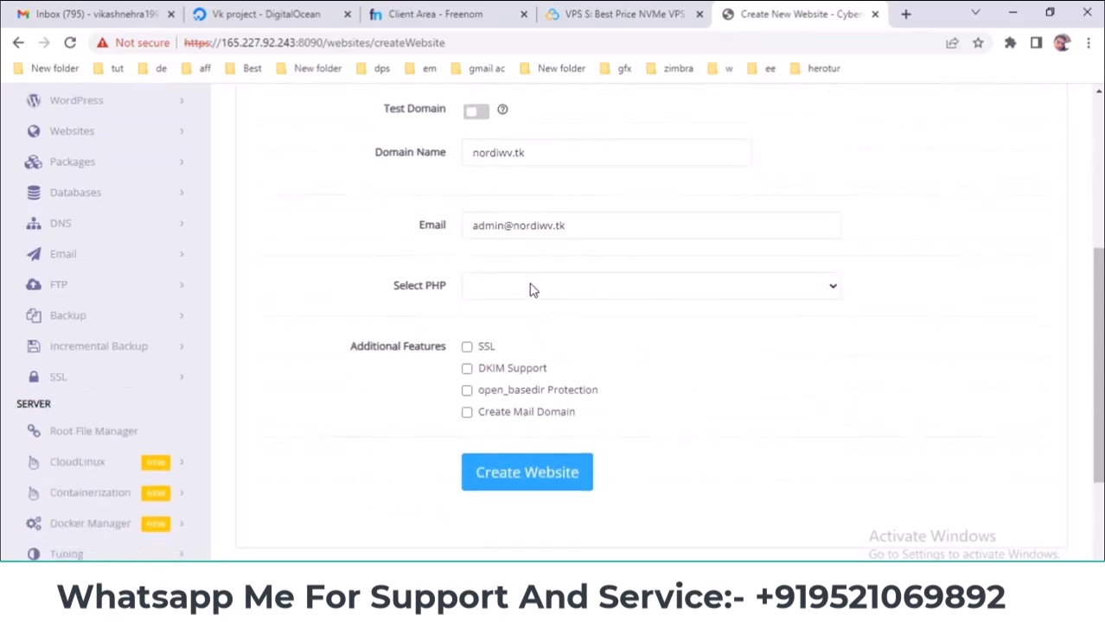
click(532, 291)
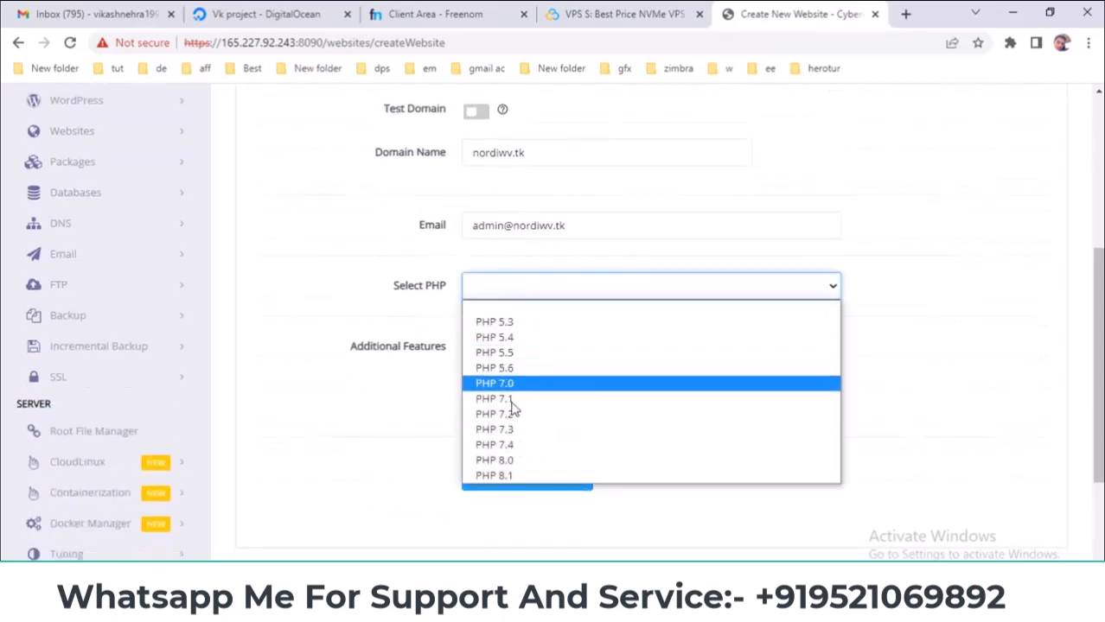
click(509, 446)
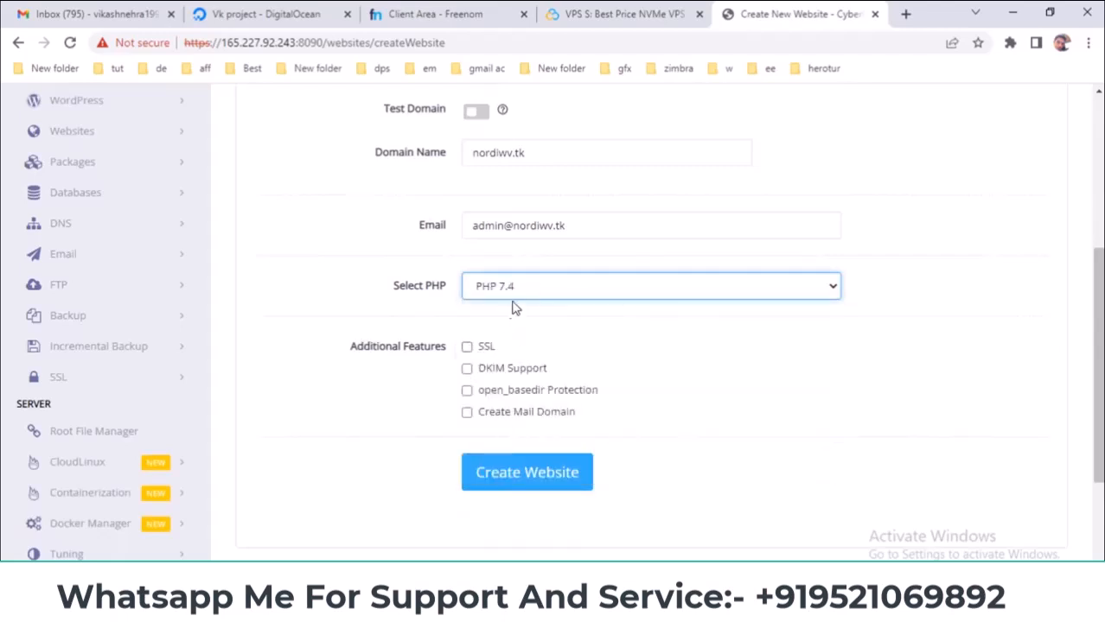
click(519, 290)
click(508, 446)
click(466, 347)
click(468, 370)
click(467, 391)
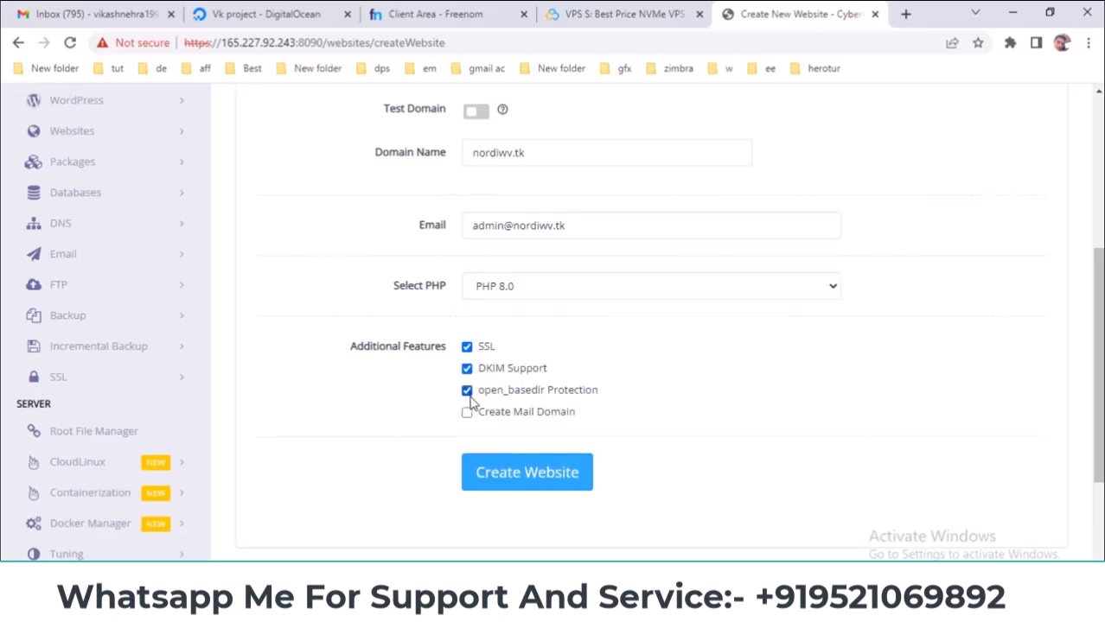
click(467, 413)
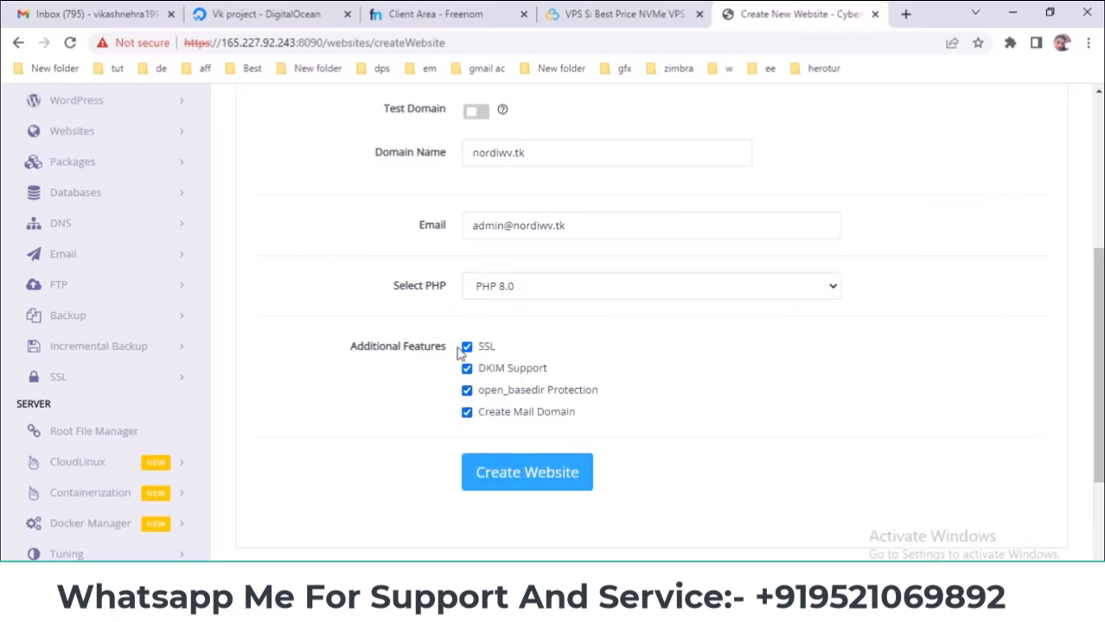
click(508, 482)
- Review the blacklisted-domain error and copy nordiwa.cf from the Freenom domain list
scroll(865, 405, up, 4)
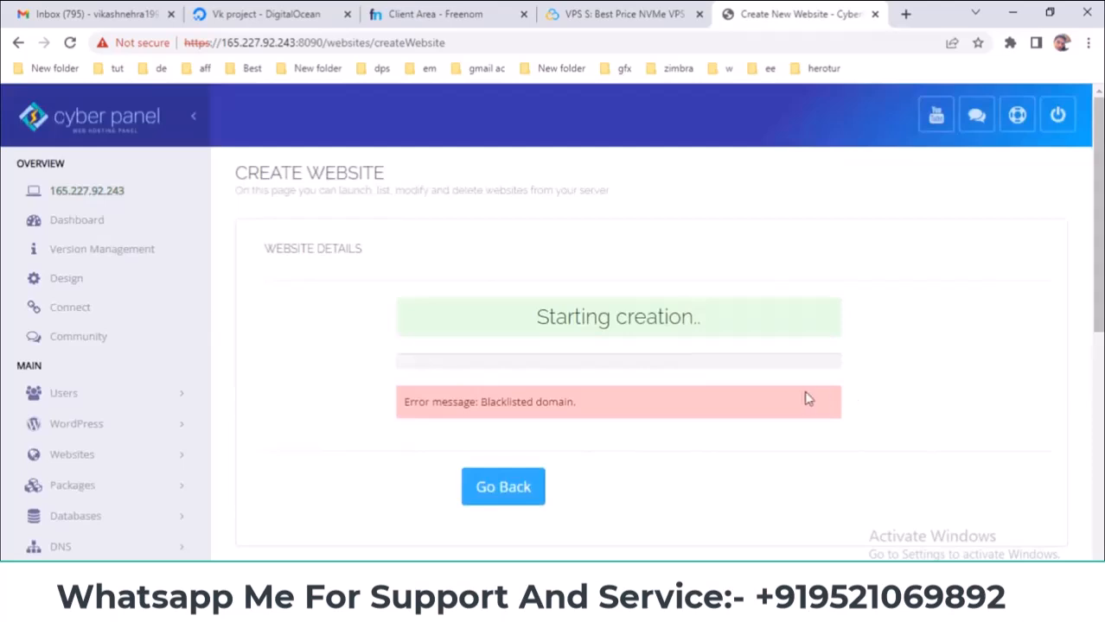
drag(489, 402, 629, 404)
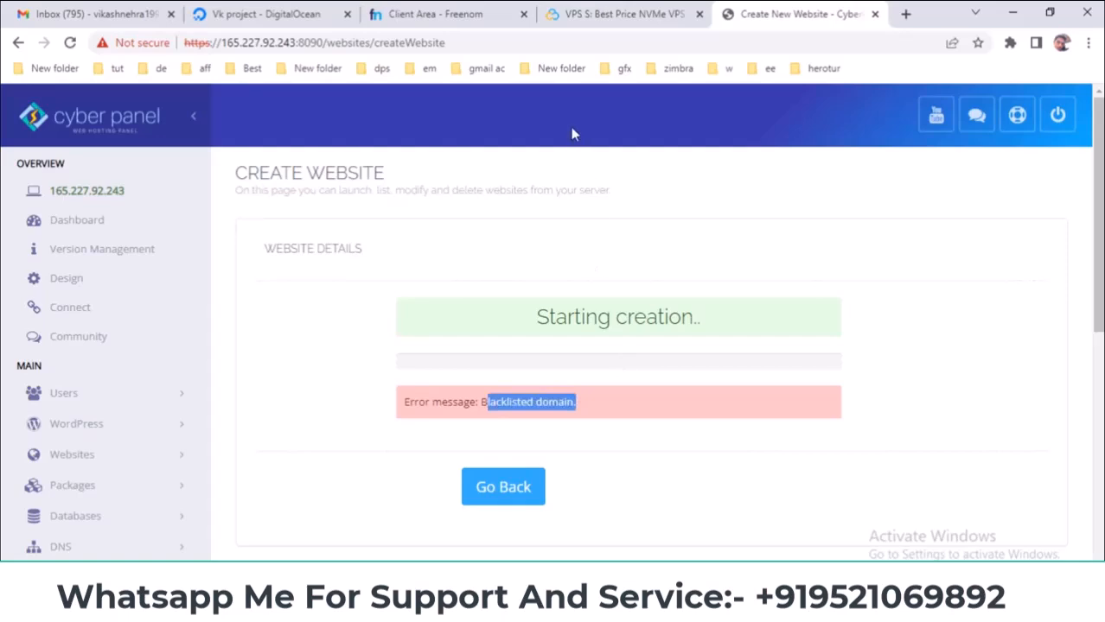
click(492, 14)
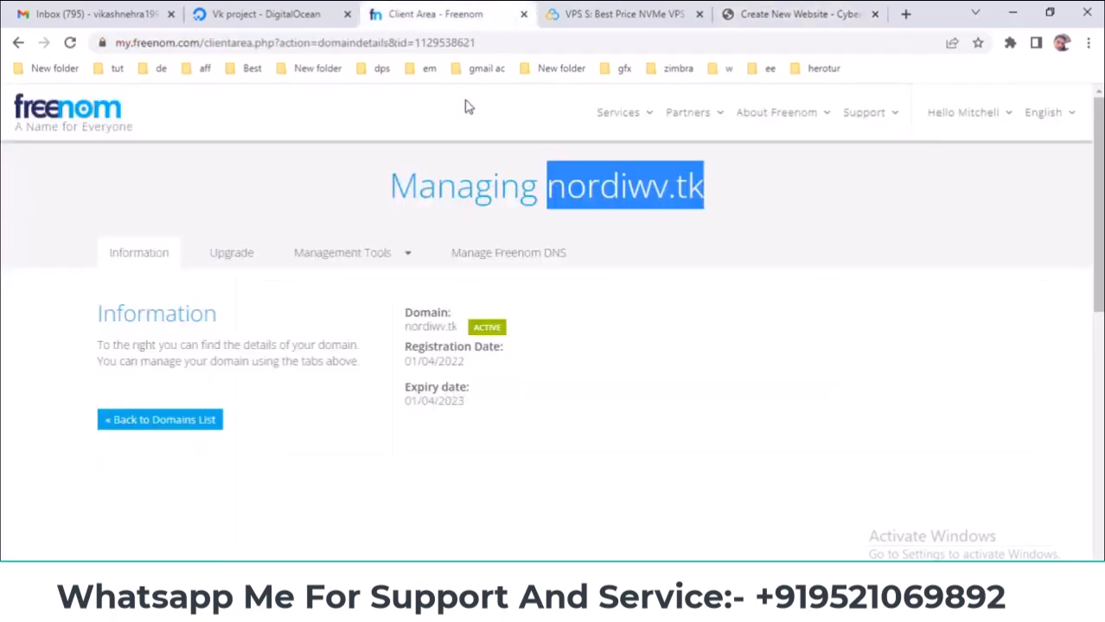
click(804, 15)
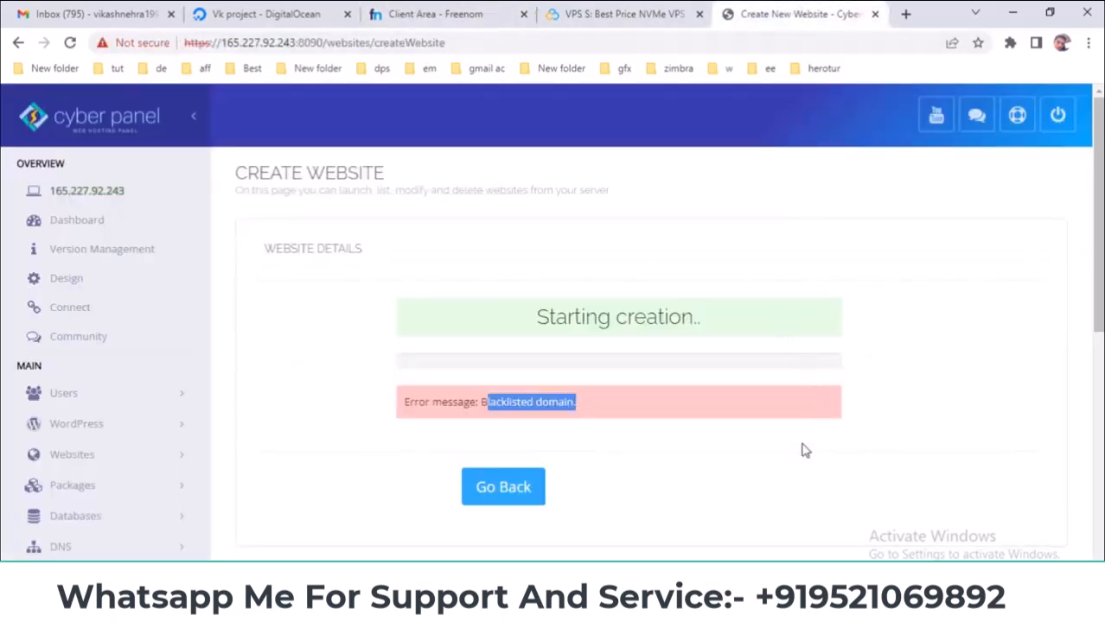
click(424, 362)
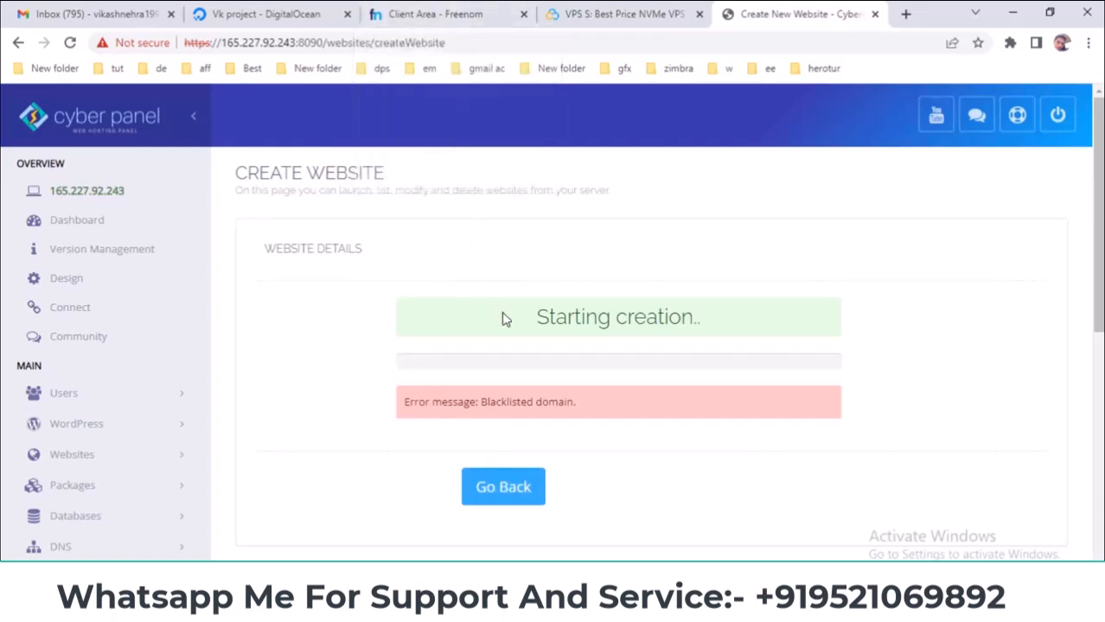
click(442, 21)
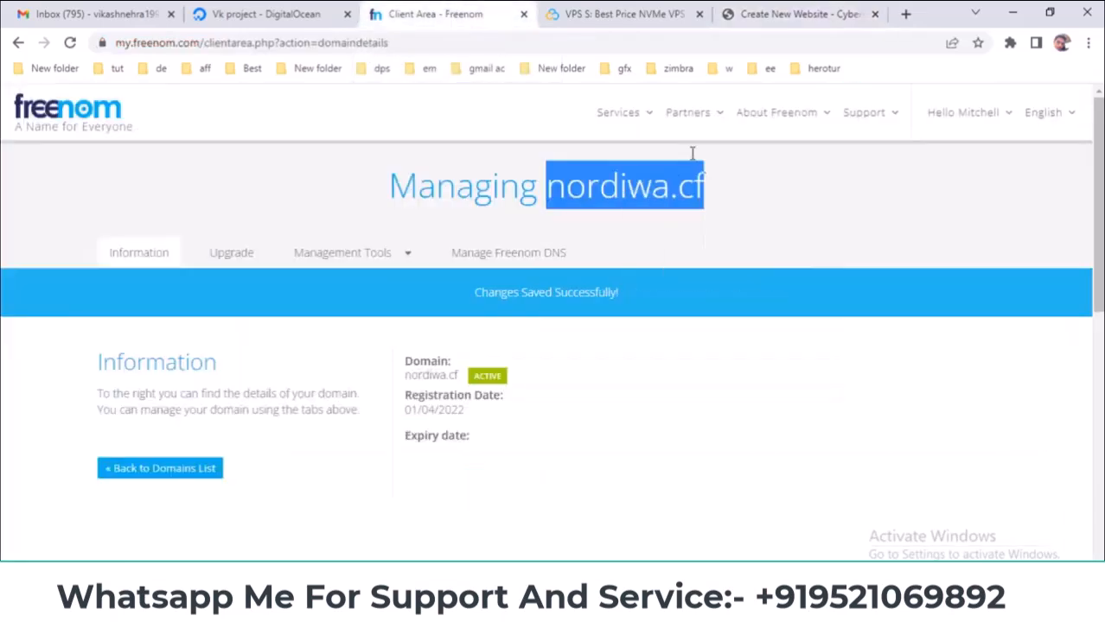
click(766, 14)
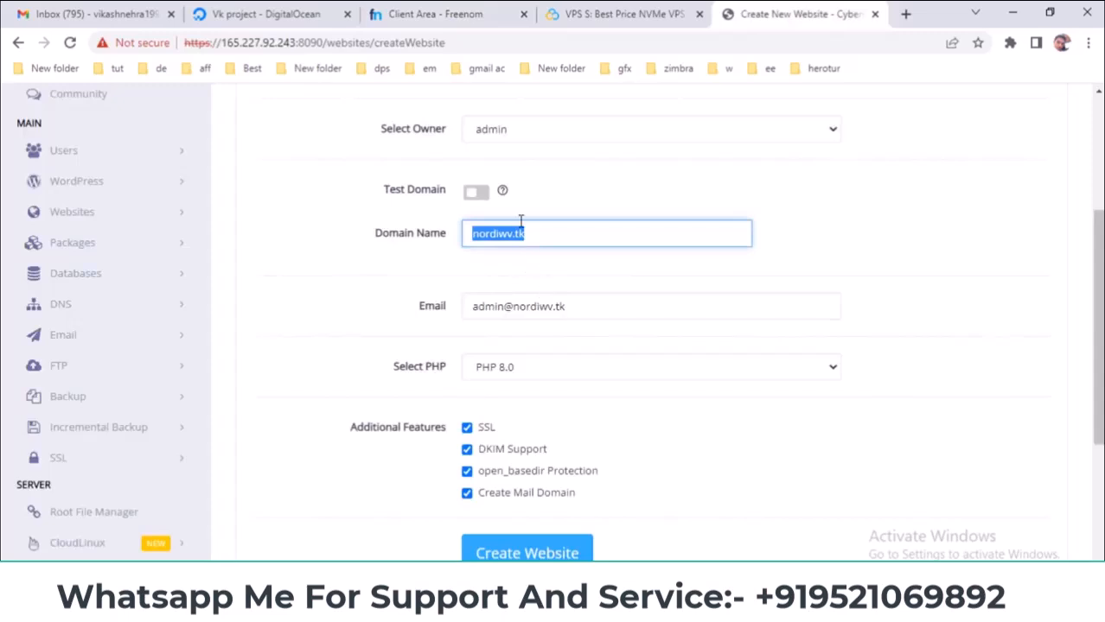
- Replace the domain and the e-mail's domain part with nordiwa.cf, then resubmit the website
right_click(523, 225)
click(543, 300)
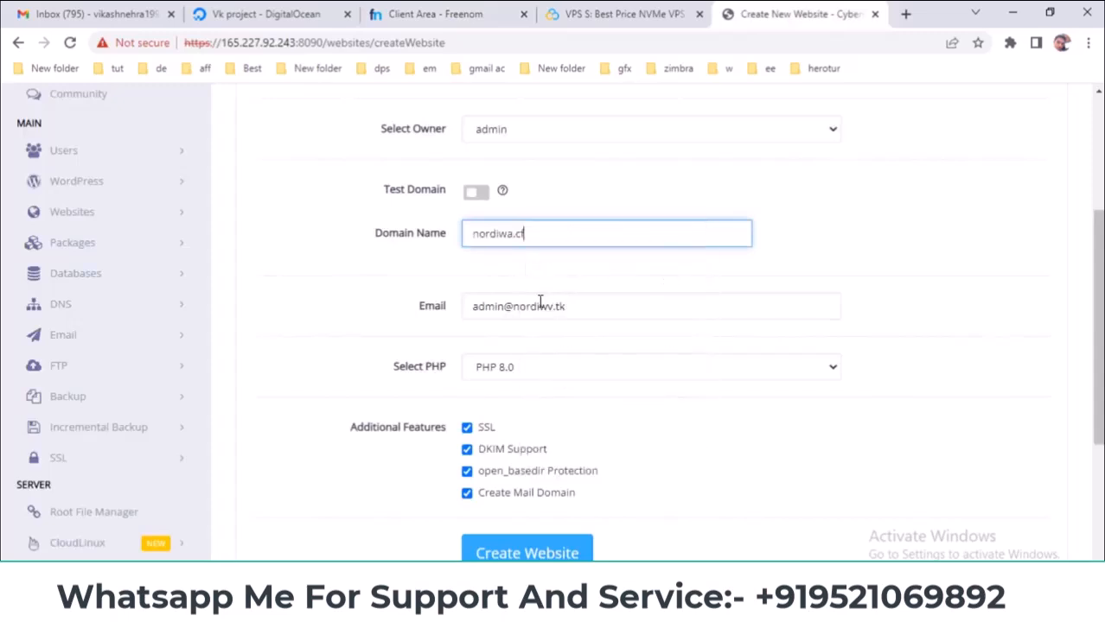
drag(514, 306, 614, 294)
right_click(564, 308)
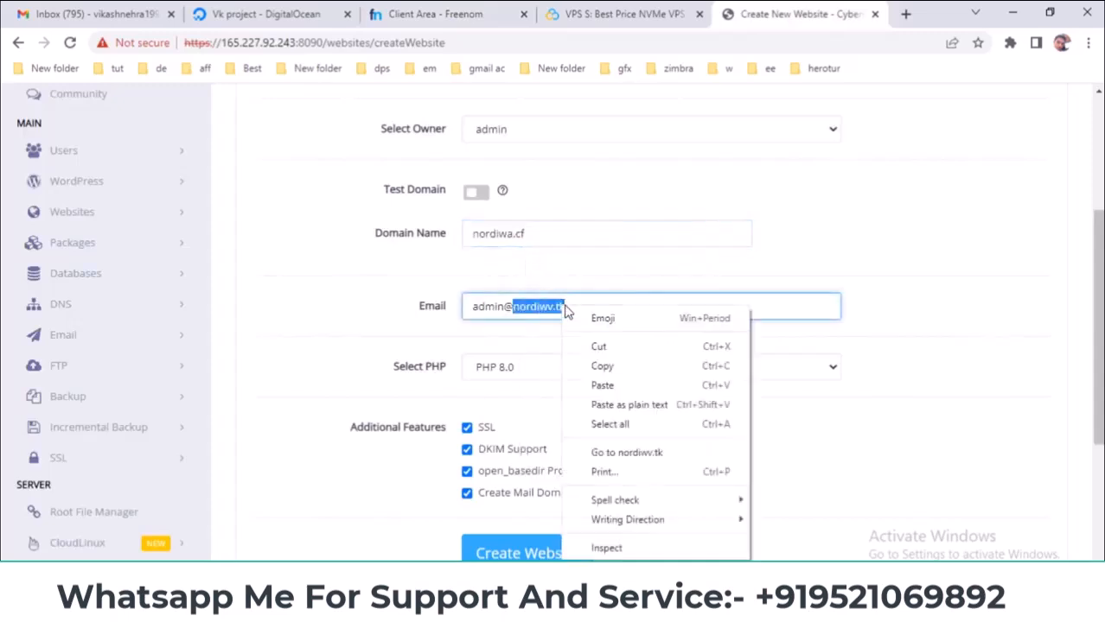
click(602, 383)
click(868, 340)
scroll(606, 378, up, 3)
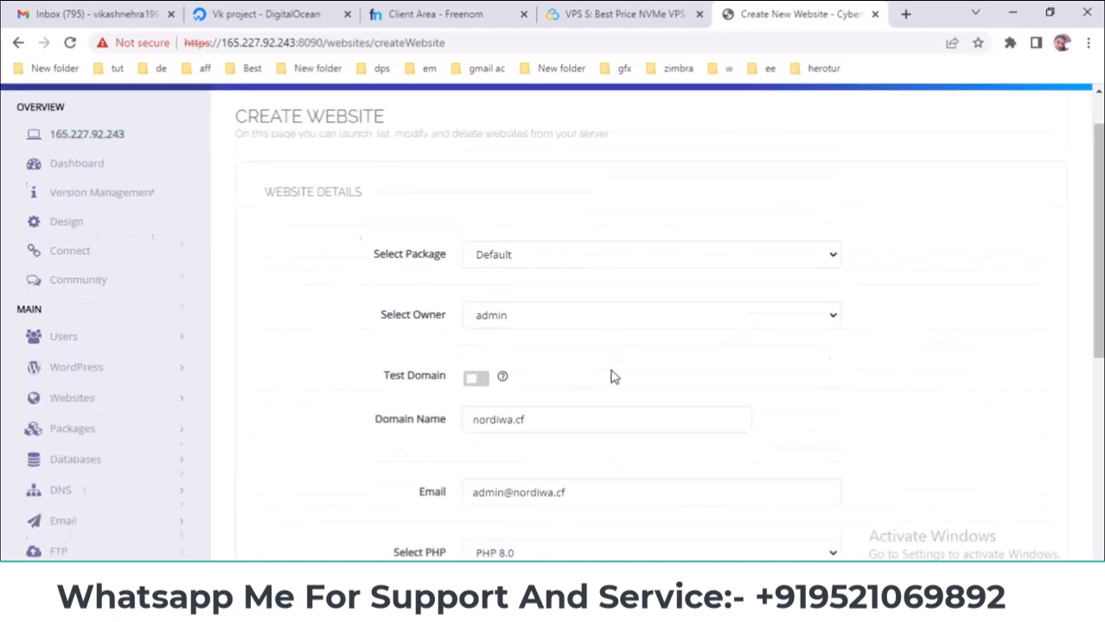
scroll(605, 380, down, 5)
click(517, 275)
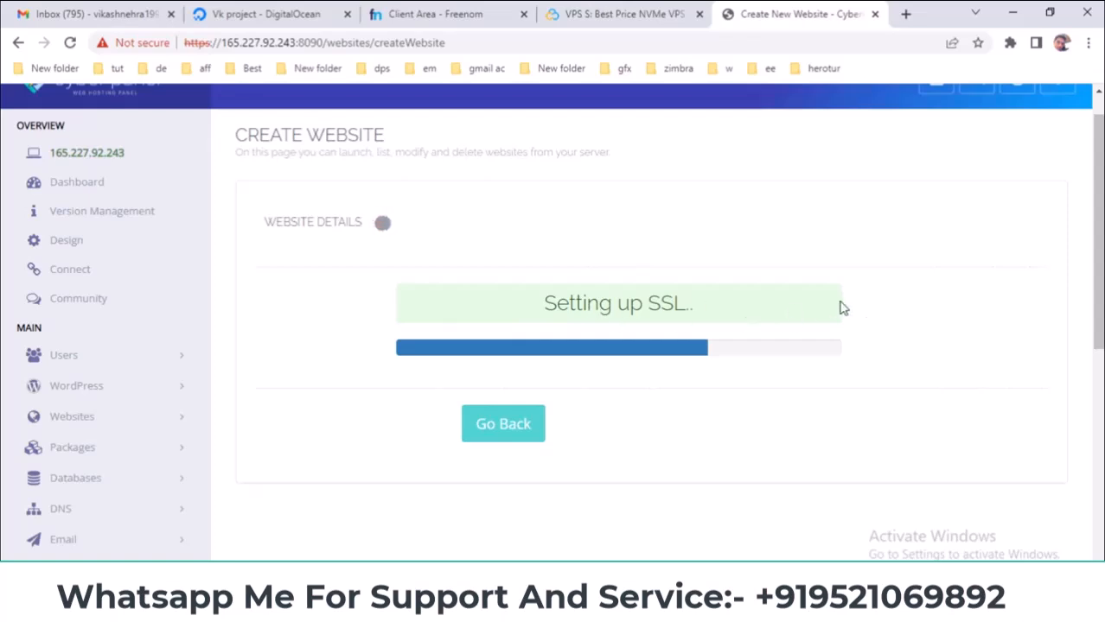
- Check the SSL setup progress, then switch to the Freenom domain management tab
scroll(286, 265, up, 1)
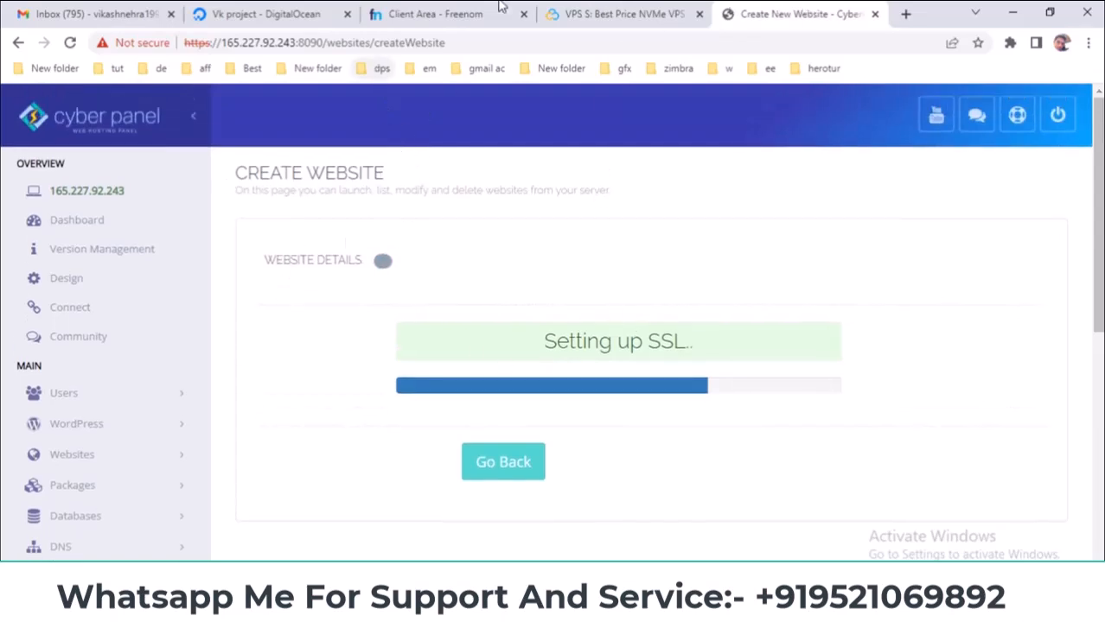
click(415, 14)
- Copy the server droplet's IP address from DigitalOcean, checking CyberPanel's SSL progress along the way
click(259, 12)
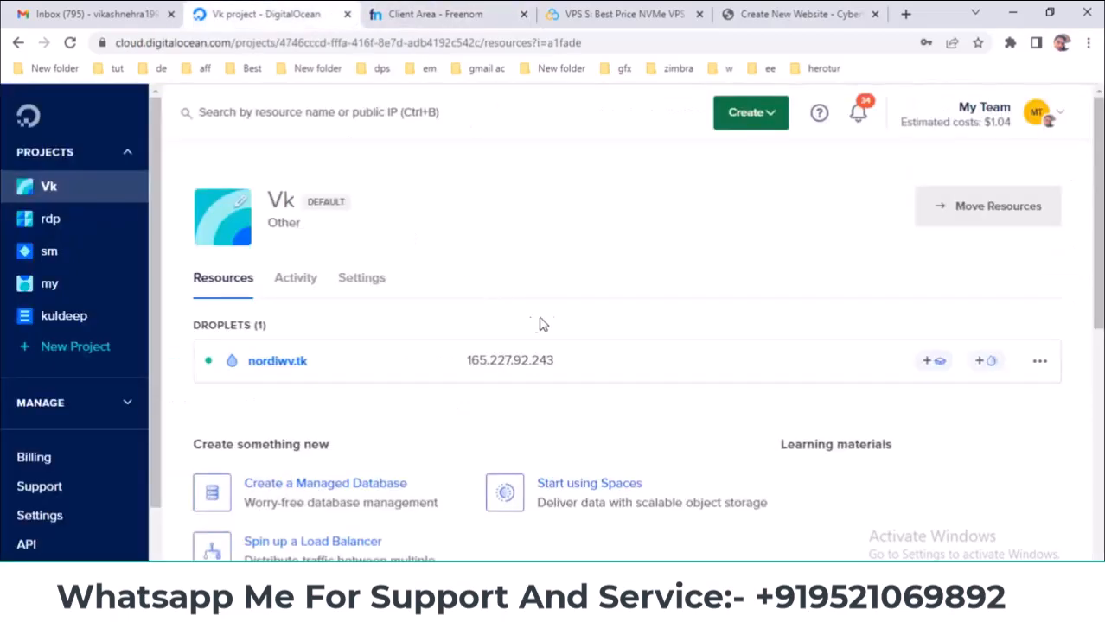
click(456, 9)
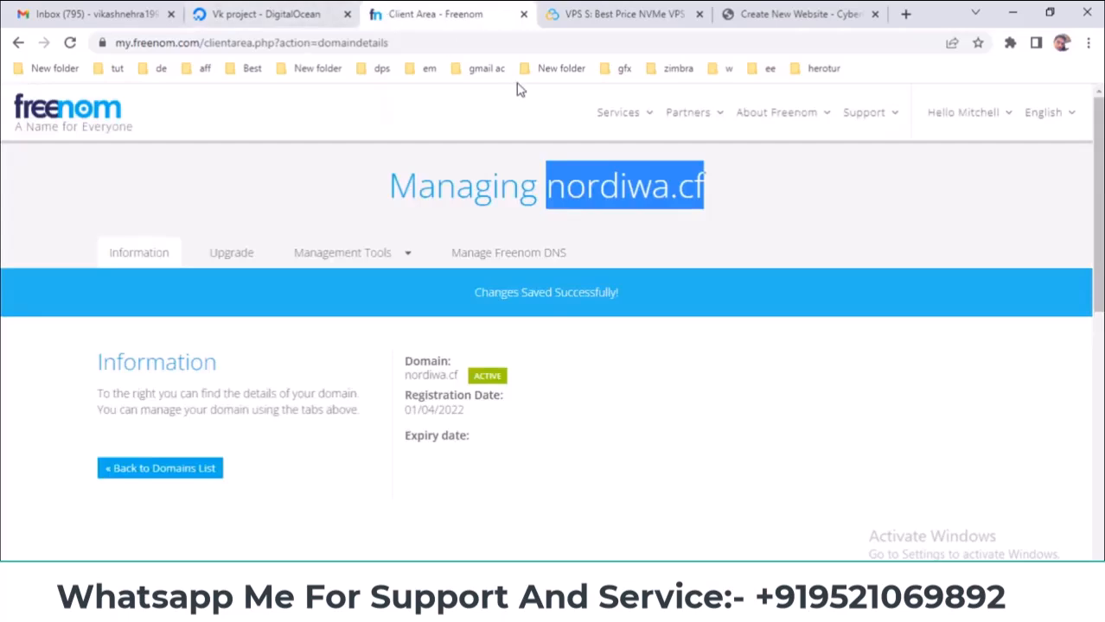
click(752, 12)
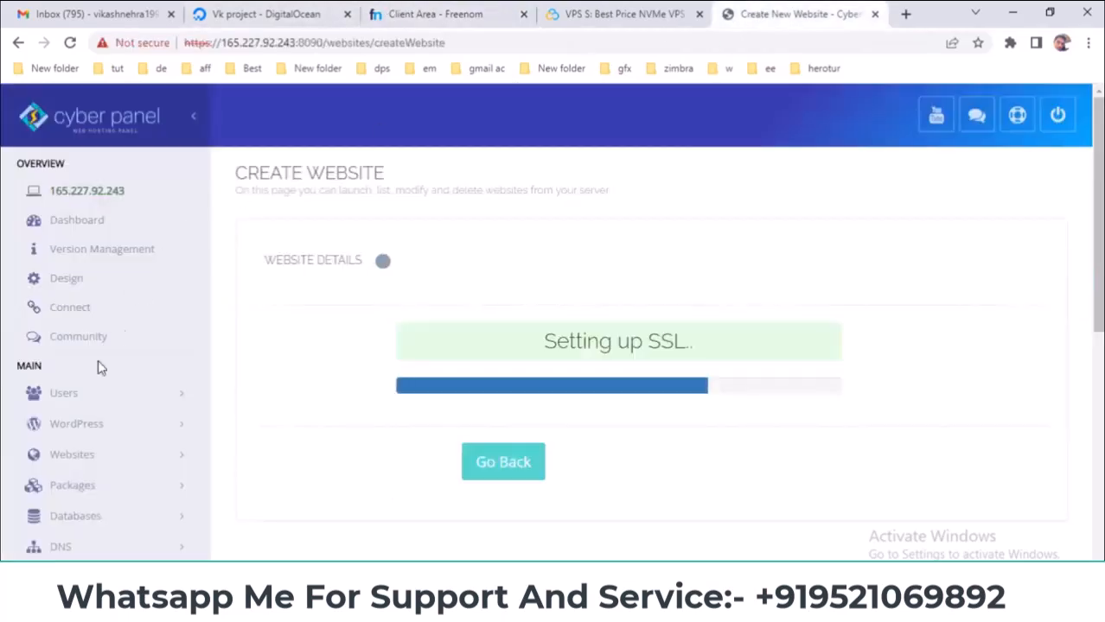
scroll(81, 434, down, 1)
scroll(80, 434, down, 1)
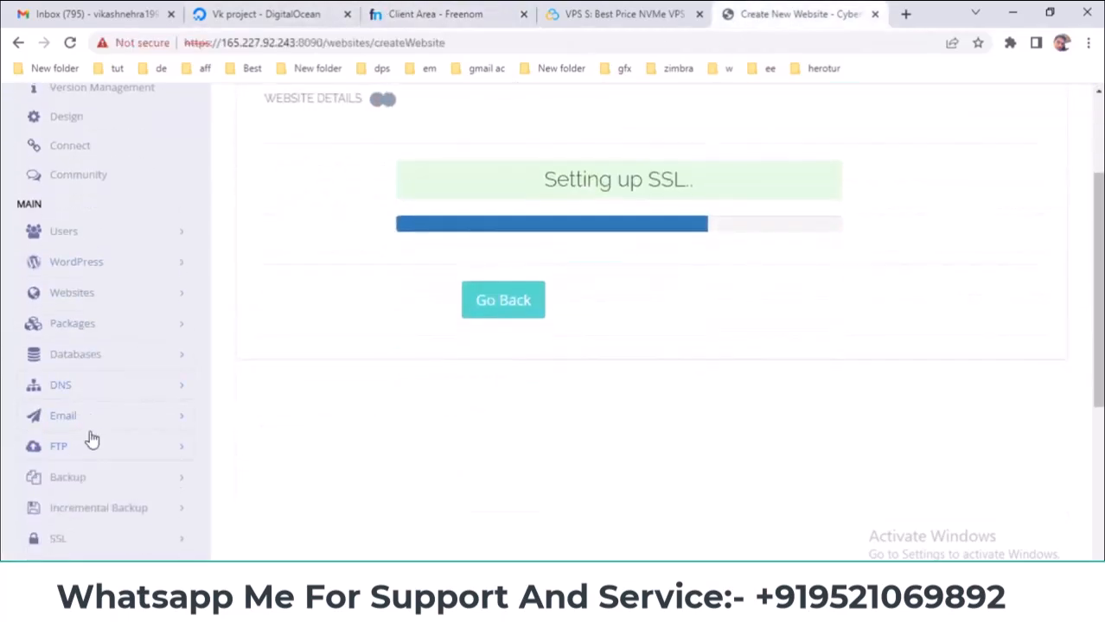
scroll(139, 394, up, 3)
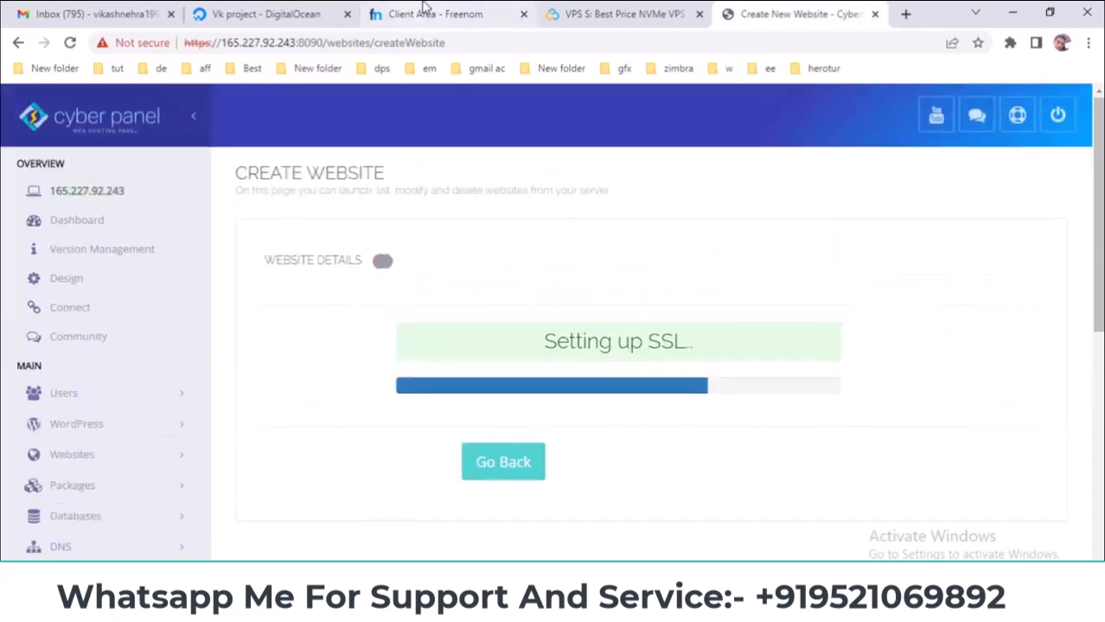
click(419, 12)
click(269, 12)
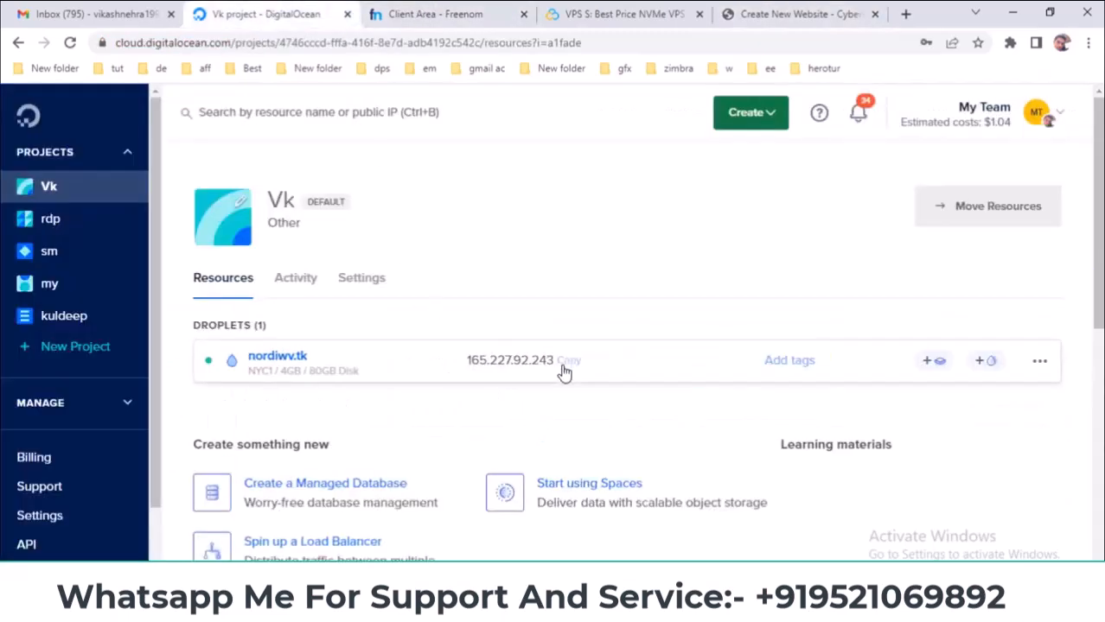
click(444, 13)
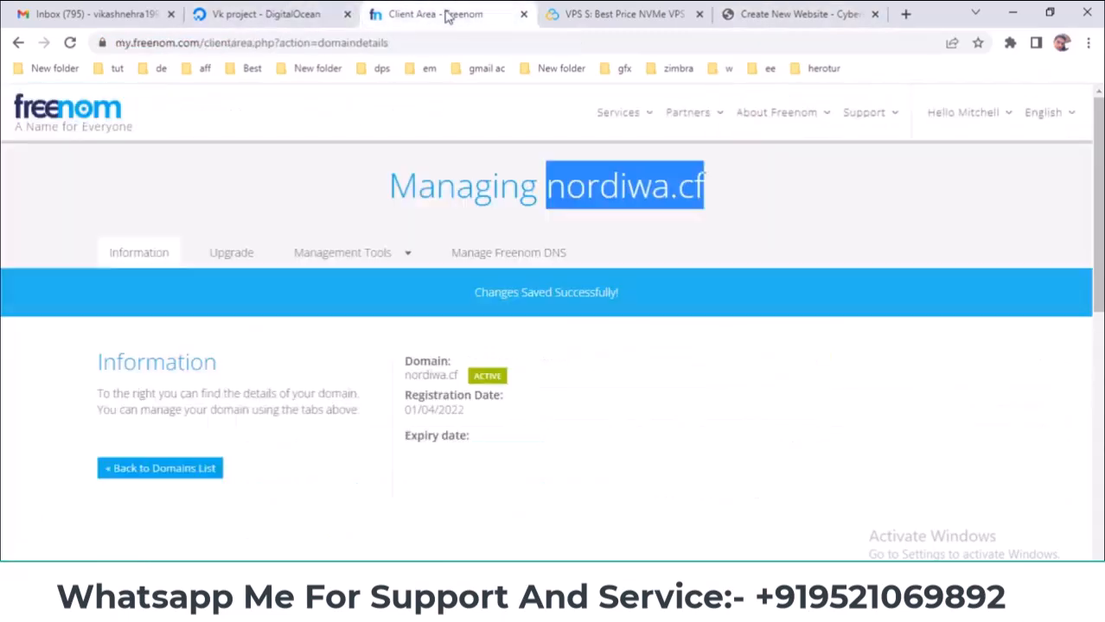
- Open Freenom DNS management for nordiwa.cf and scroll down to the records form
click(505, 258)
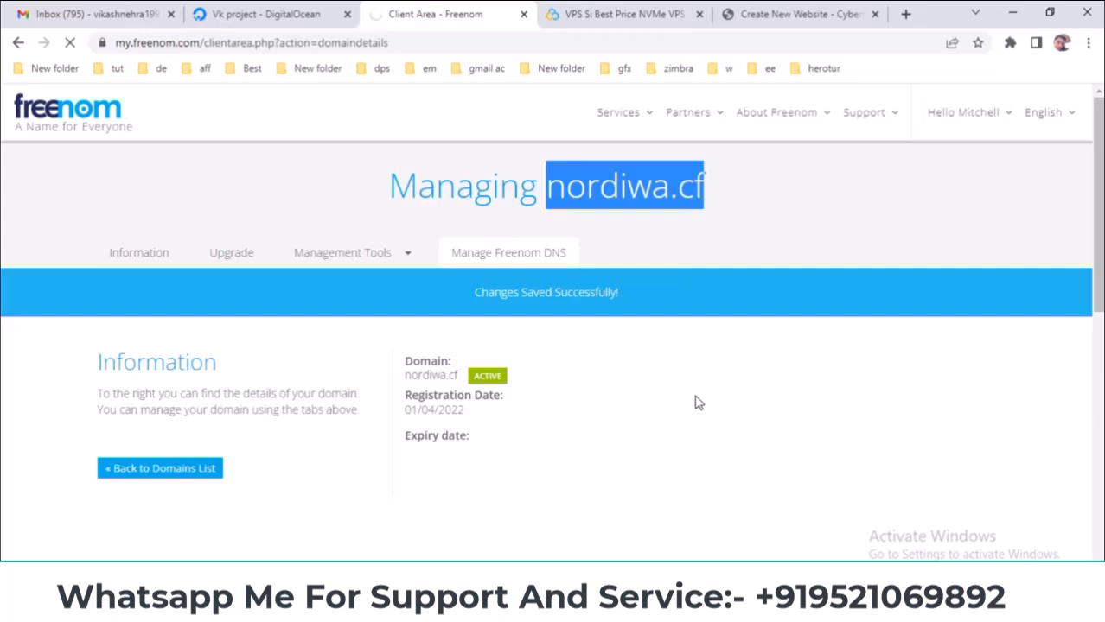
click(731, 200)
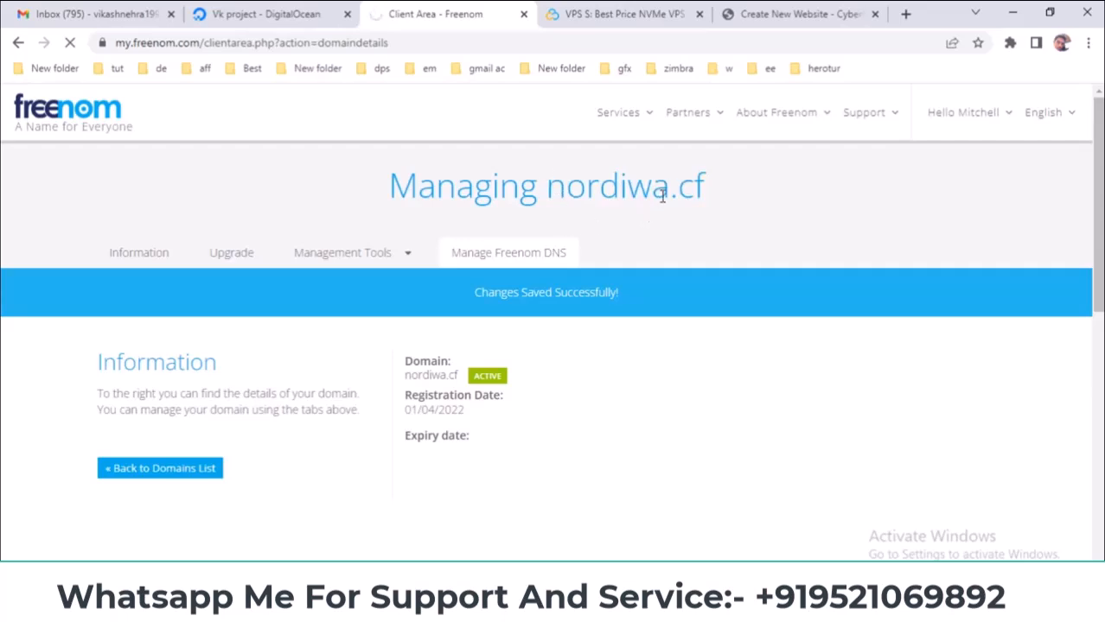
click(789, 14)
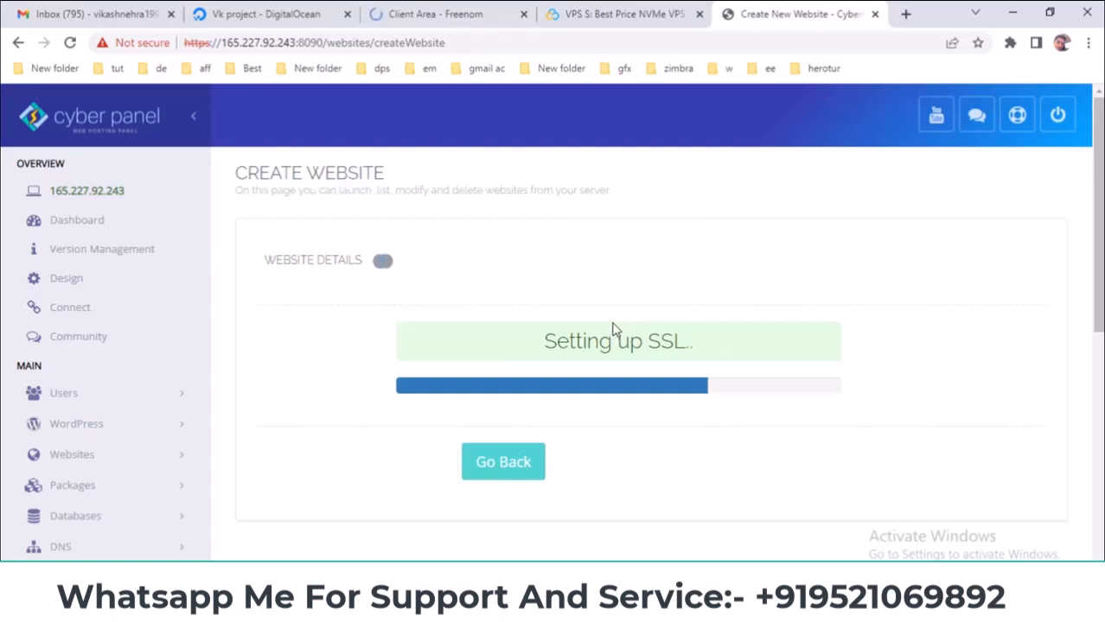
click(478, 10)
scroll(498, 210, down, 2)
scroll(499, 211, down, 1)
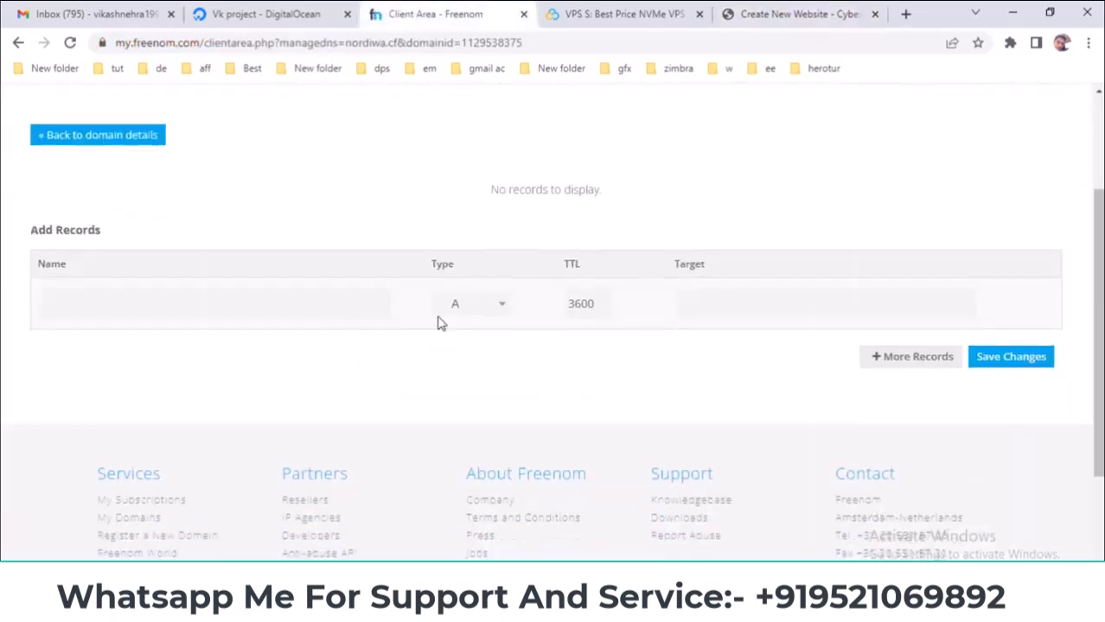
- Add three more record rows and paste 165.227.92.243 as the target of all four A records
click(879, 361)
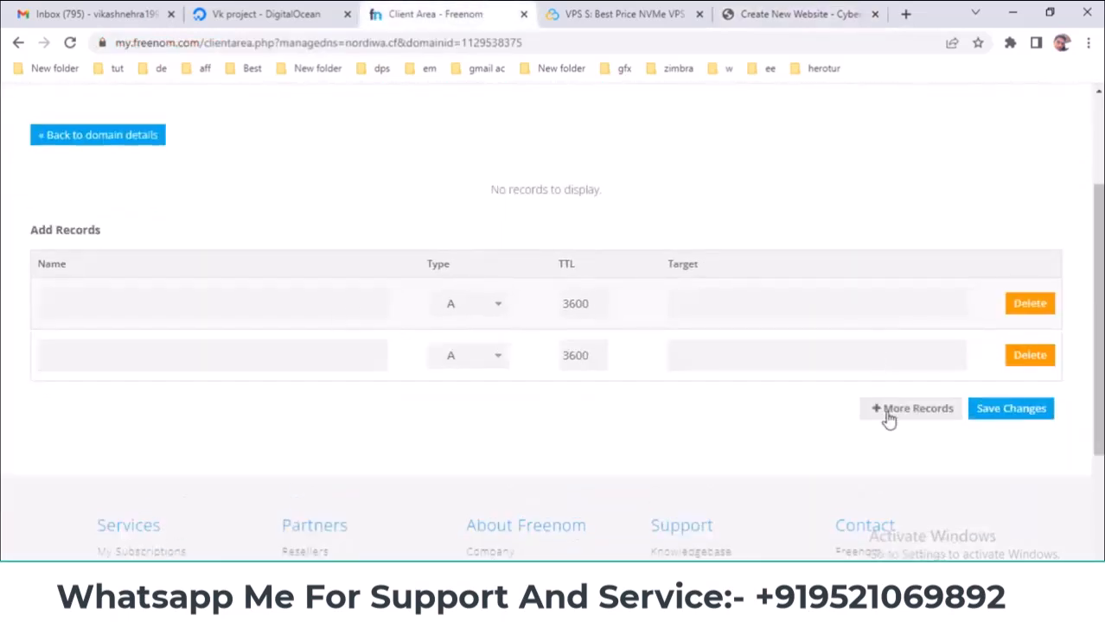
click(883, 411)
click(878, 462)
right_click(752, 311)
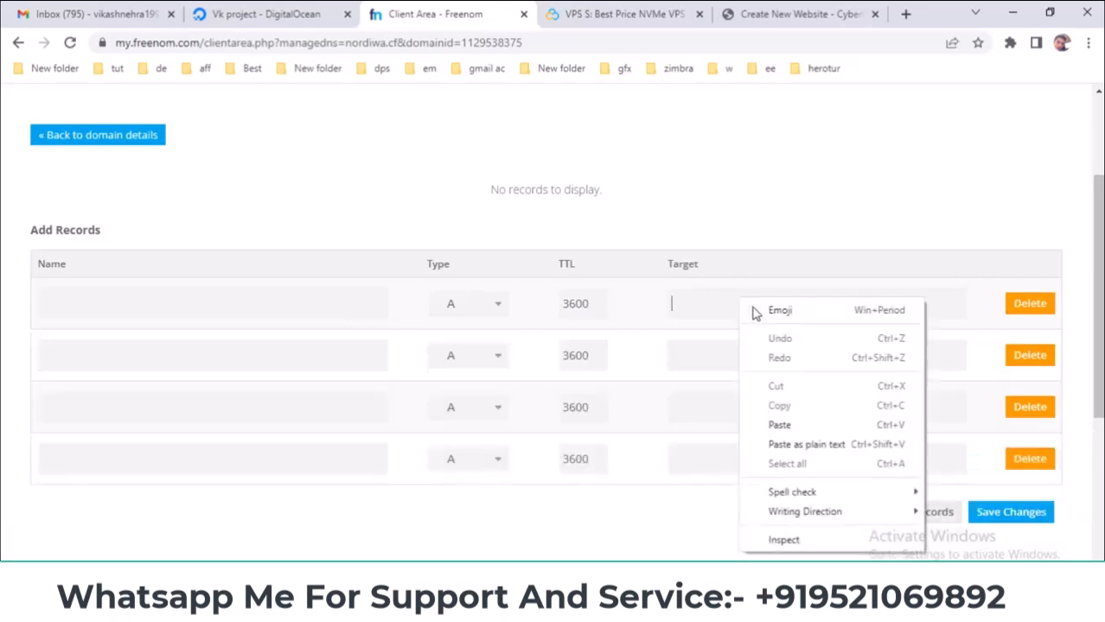
click(779, 425)
right_click(715, 357)
click(758, 232)
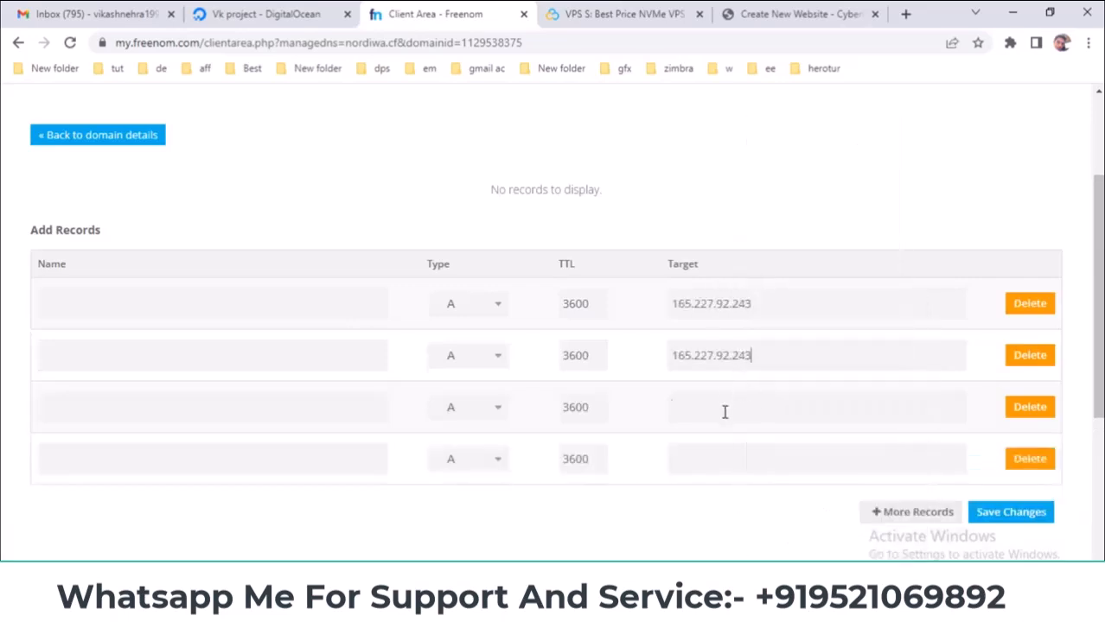
right_click(723, 412)
click(760, 284)
right_click(714, 458)
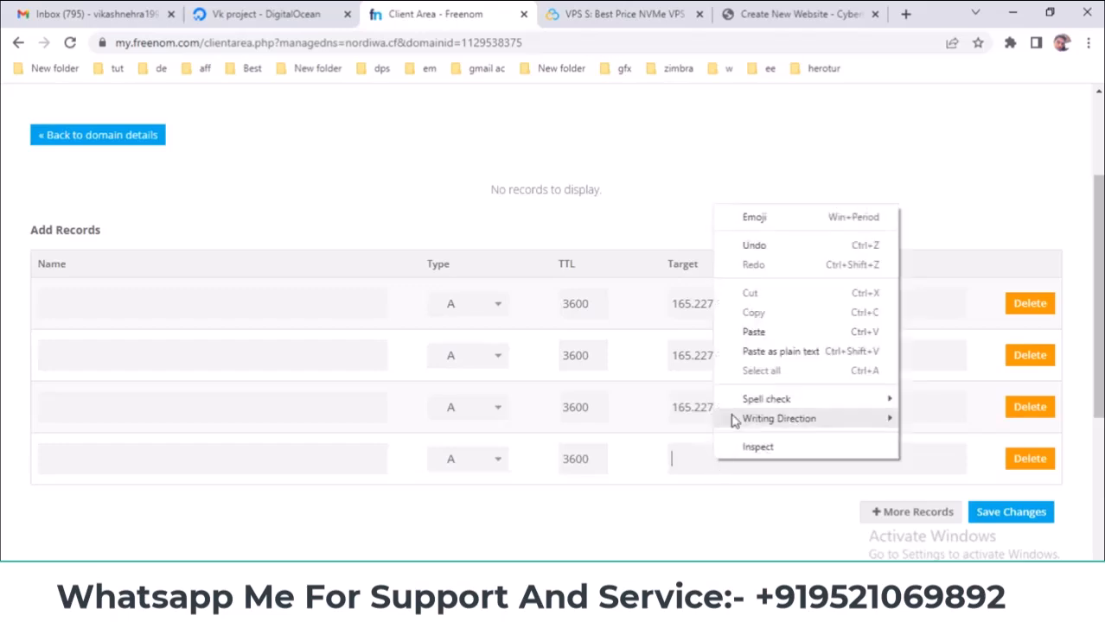
click(750, 332)
click(111, 360)
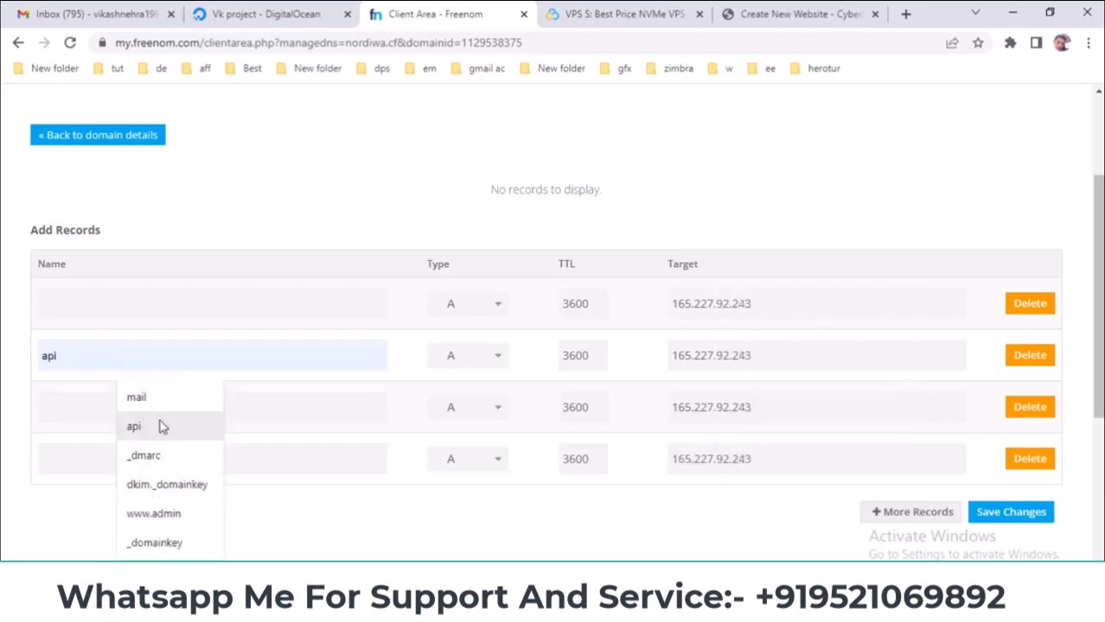
text(www)
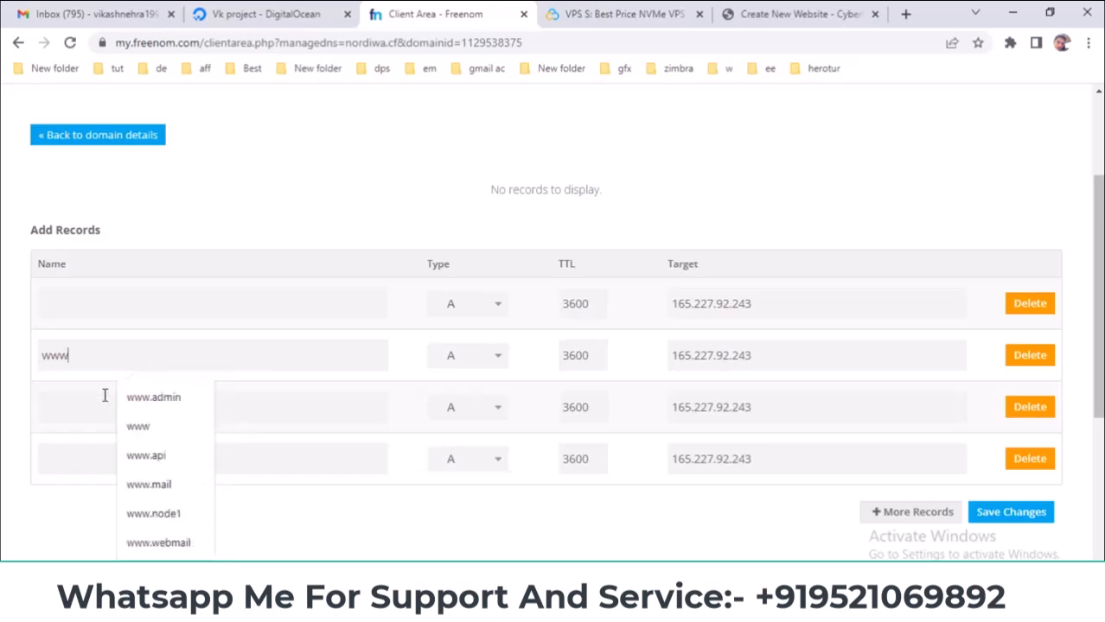
click(105, 395)
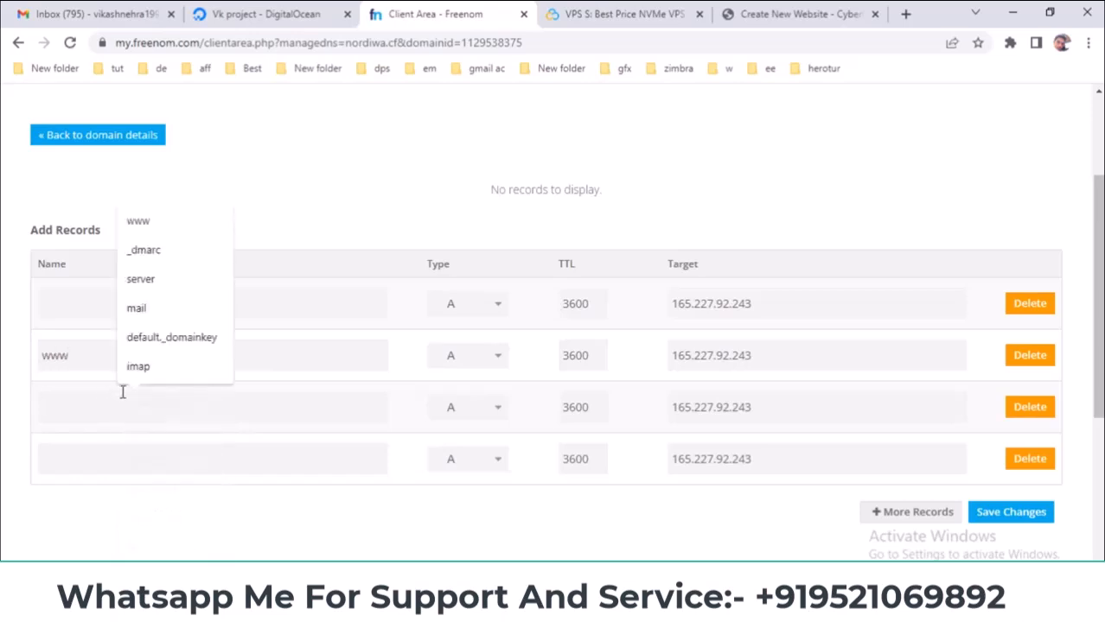
text(mail)
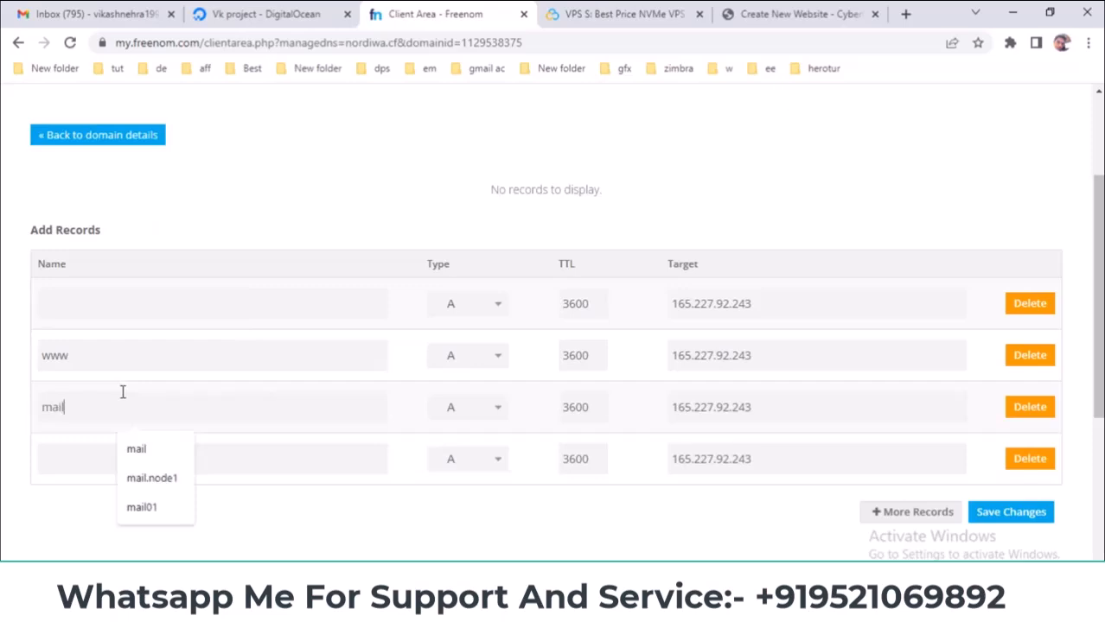
click(76, 461)
text(www.mail)
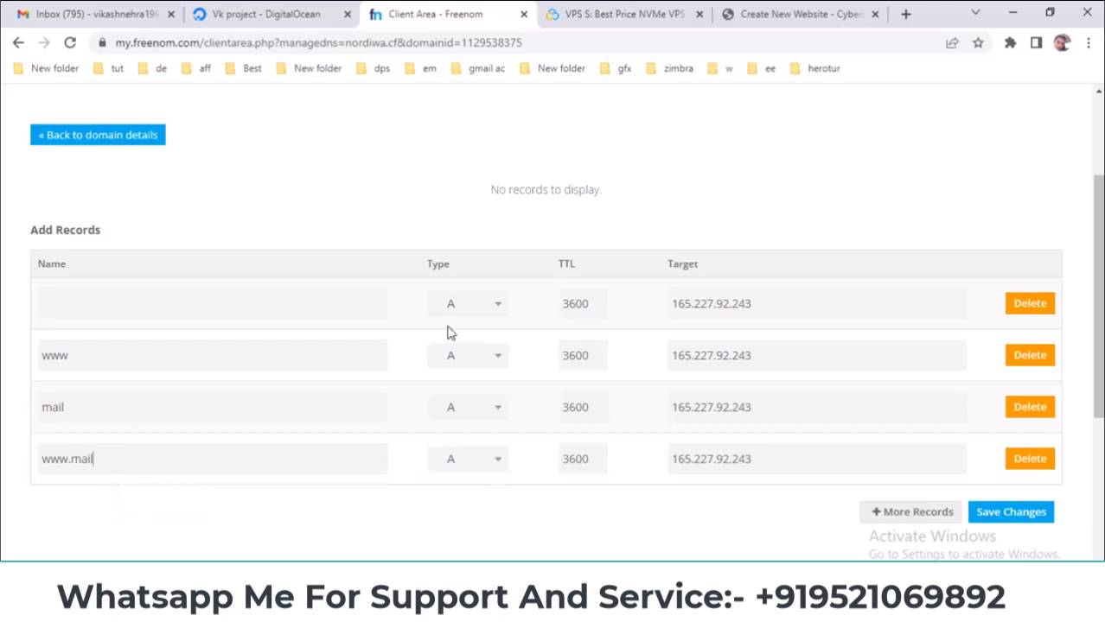
- Set the TTL of all four records to 600
drag(590, 304, 524, 313)
text(600)
double_click(568, 307)
key(ctrl+c)
double_click(570, 356)
key(ctrl+v)
double_click(579, 408)
key(ctrl+v)
double_click(575, 461)
key(ctrl+v)
- Confirm Freenom saved the nordiwa.cf A records while checking the website's SSL progress
scroll(582, 294, up, 2)
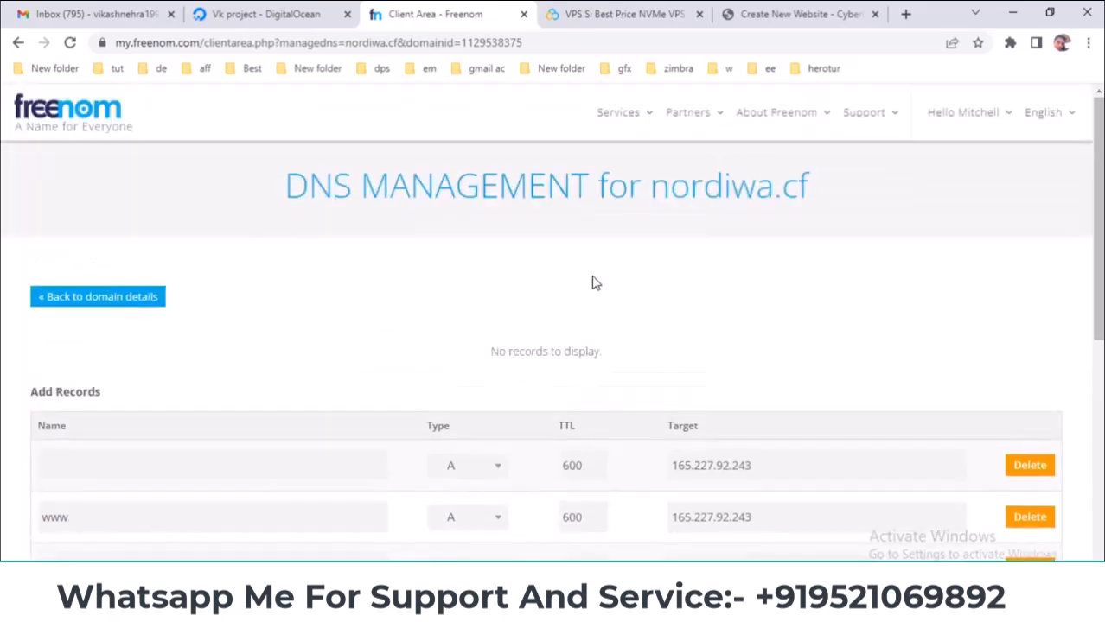
scroll(592, 282, down, 2)
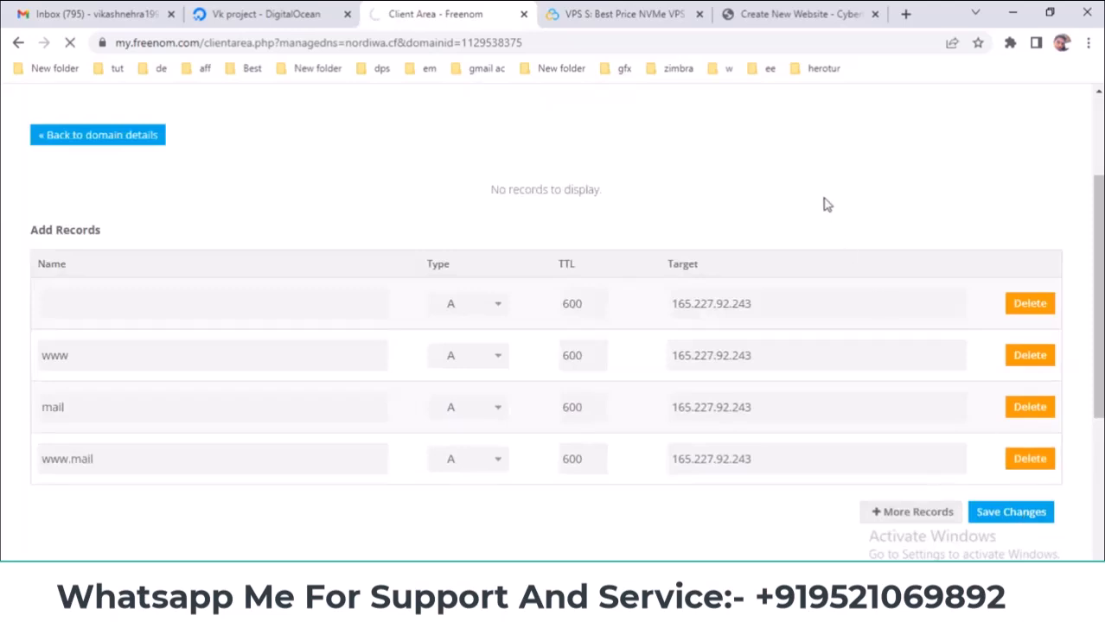
click(802, 14)
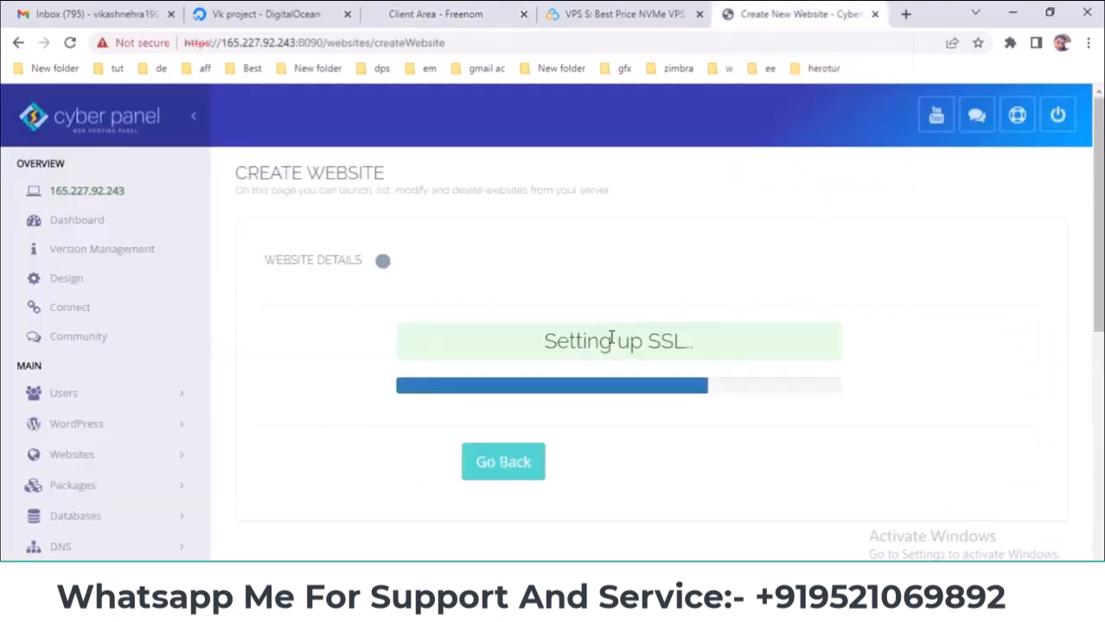
click(487, 12)
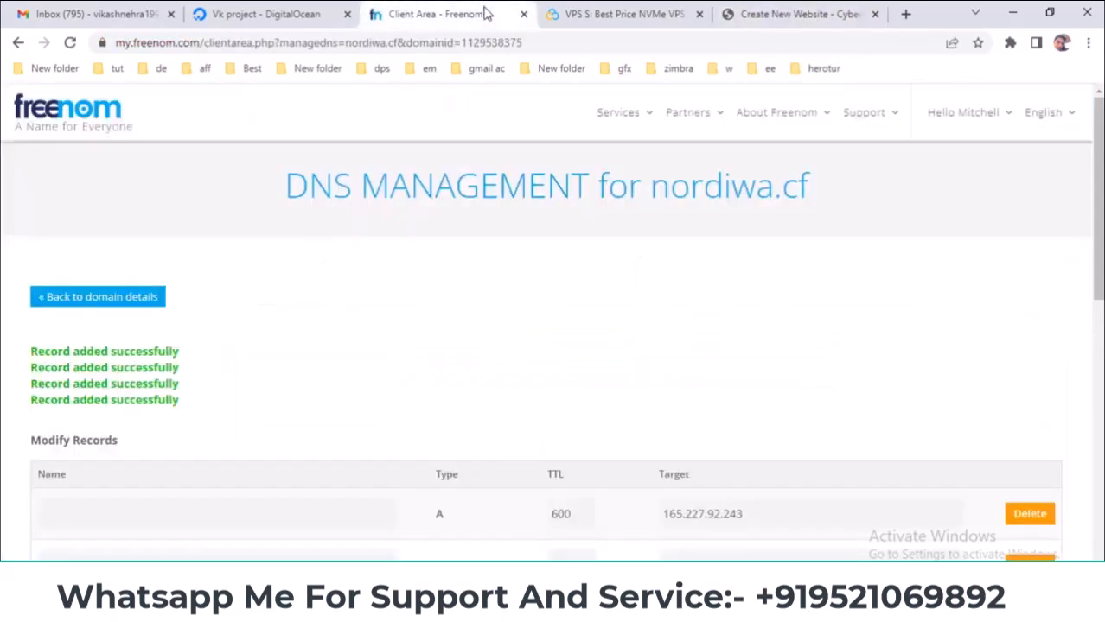
scroll(57, 360, down, 2)
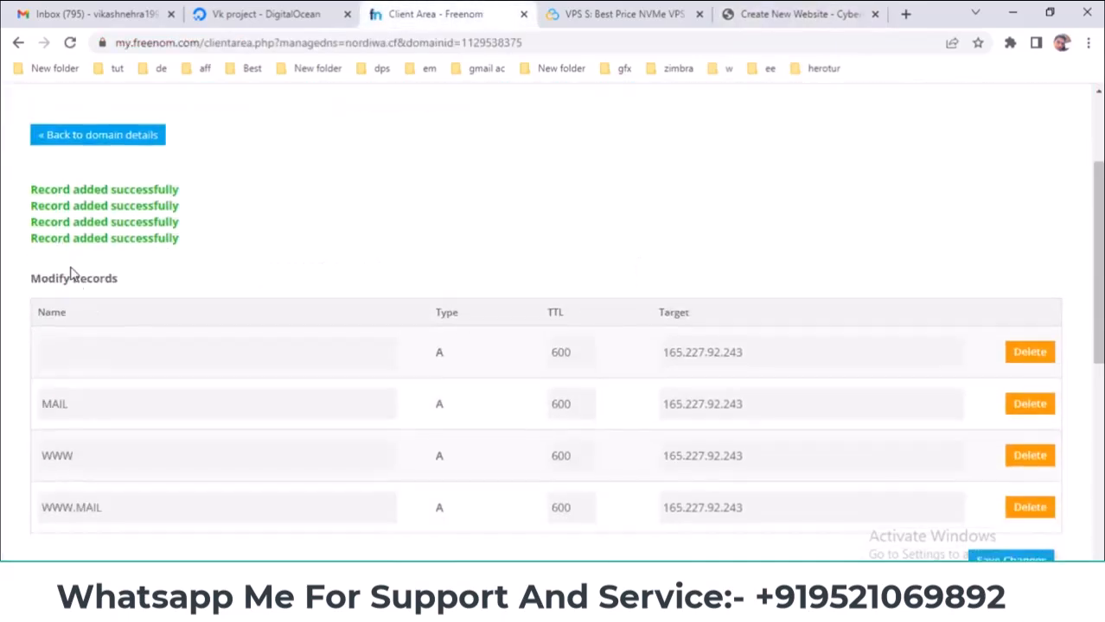
drag(33, 188, 204, 258)
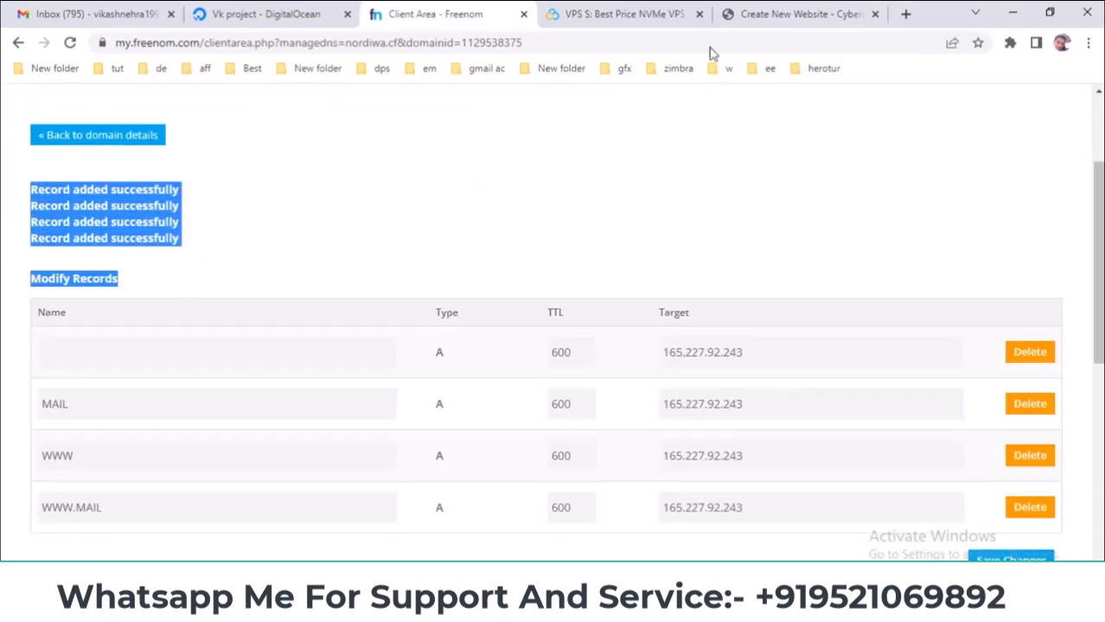
- Select nordiwa.cf in the DNS Management title and return to the CyberPanel website creation tab
click(752, 14)
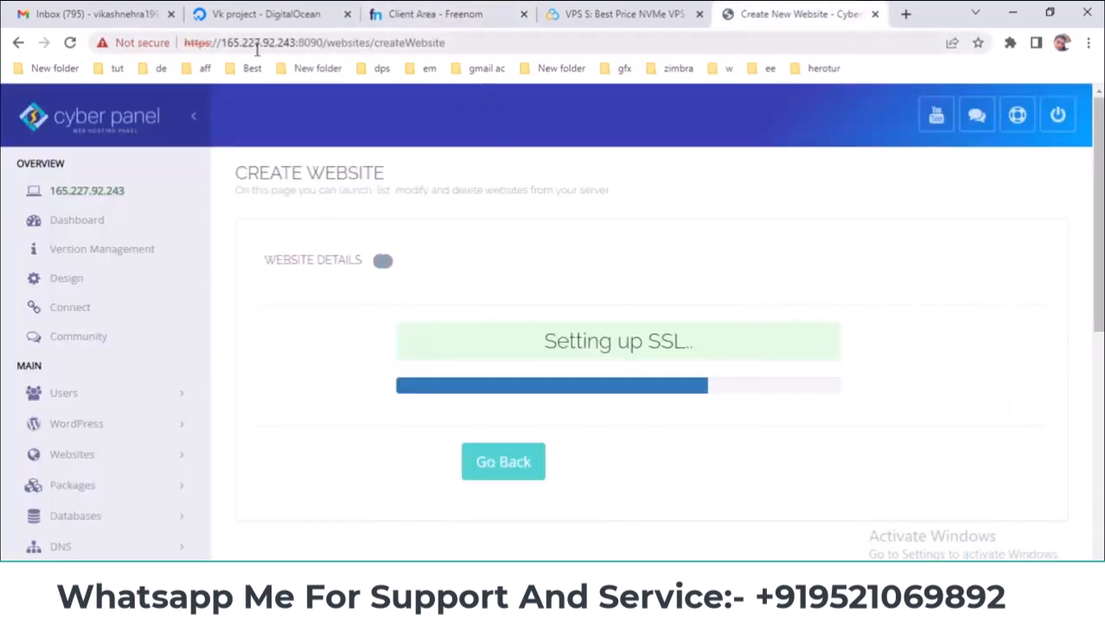
click(424, 12)
scroll(619, 235, up, 3)
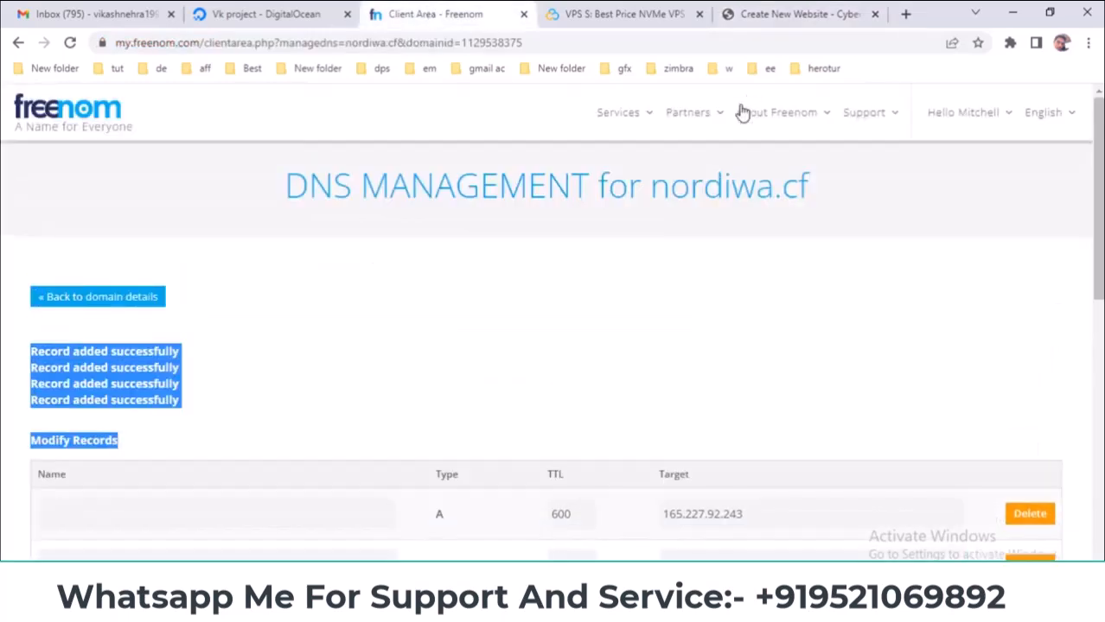
drag(650, 179, 821, 185)
click(796, 14)
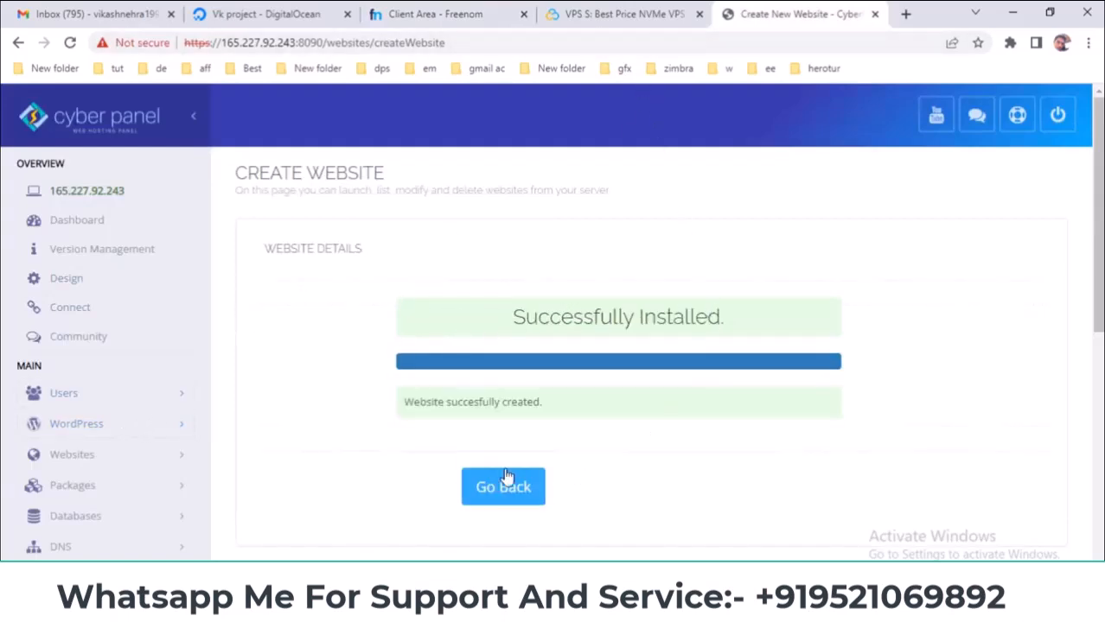
- Leave the success message and open Websites > List Websites to see nordiwa.cf listed
click(506, 490)
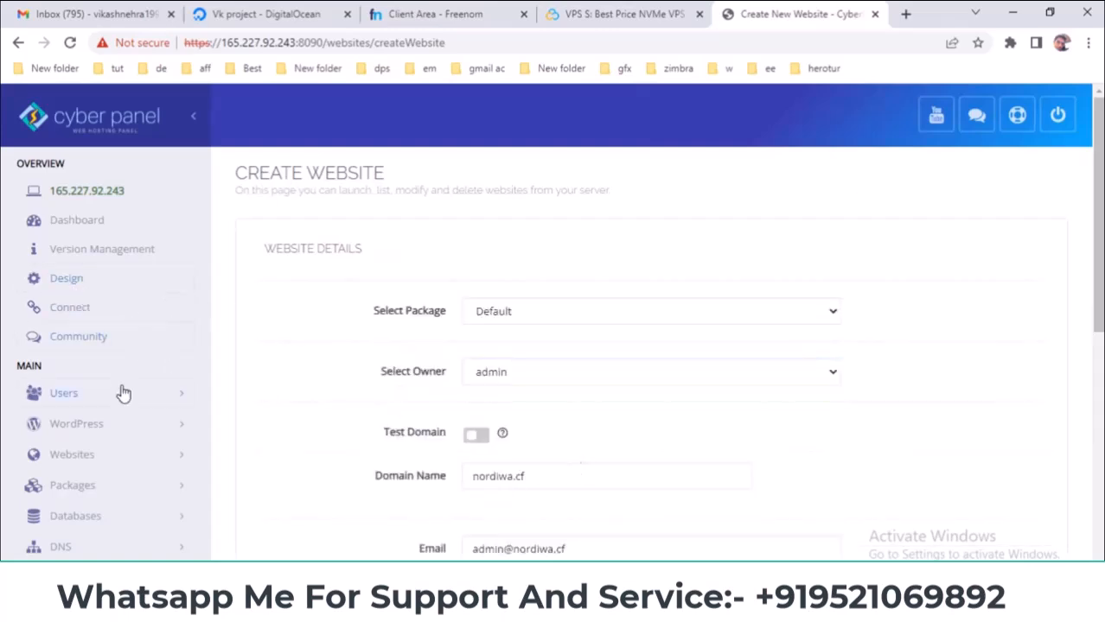
click(148, 455)
scroll(239, 375, down, 1)
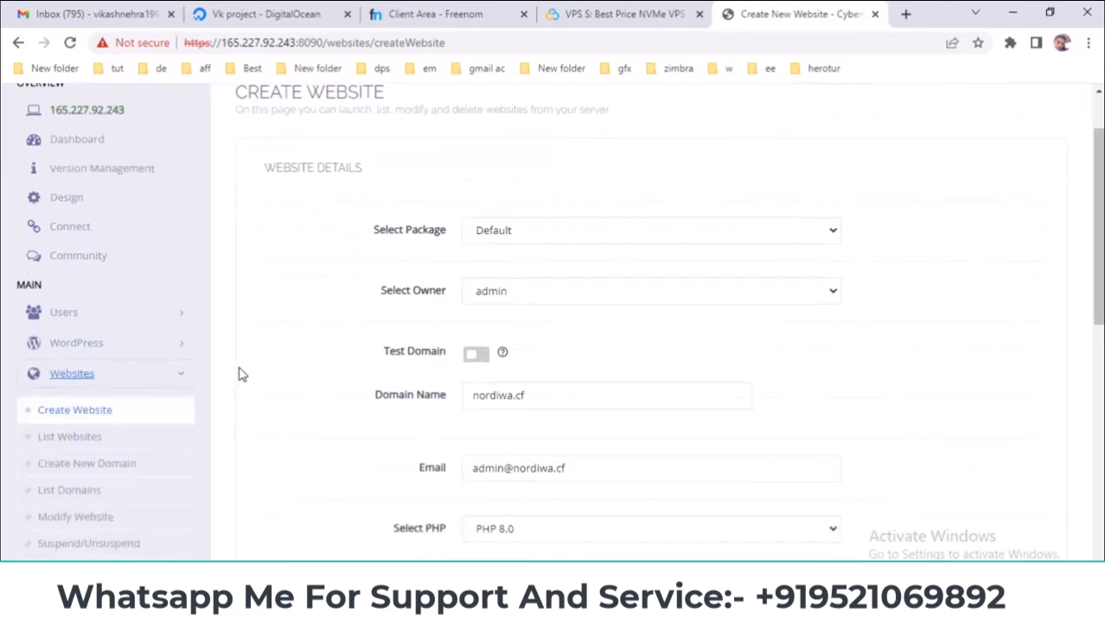
click(62, 439)
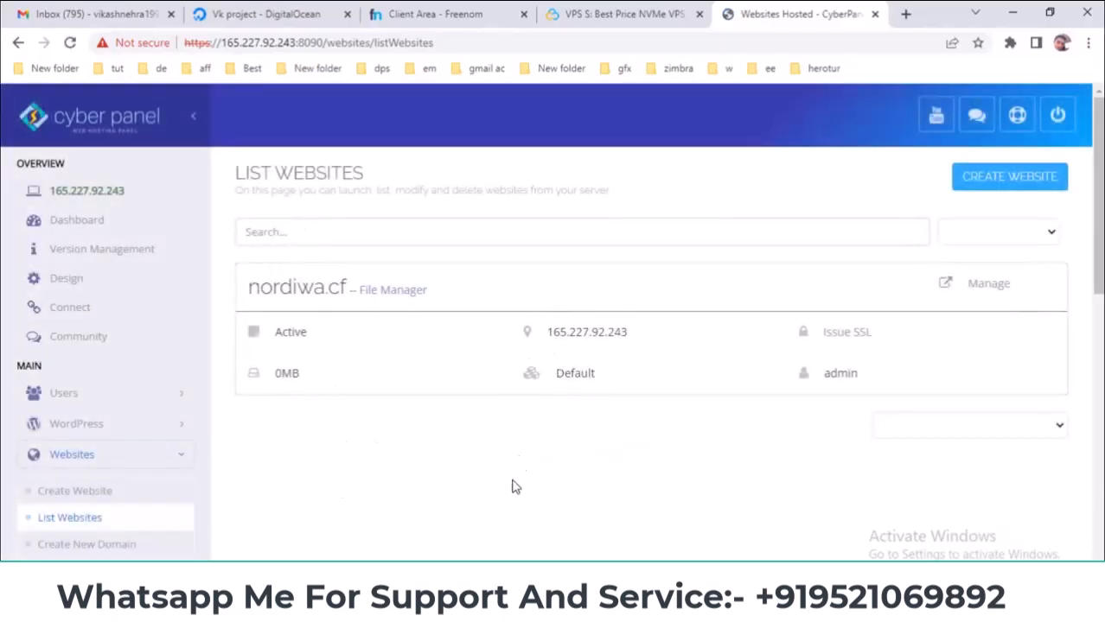
scroll(508, 527, down, 1)
scroll(505, 508, up, 1)
- Open Manage for nordiwa.cf and scroll through its logs, domains, files and application installer sections
click(989, 285)
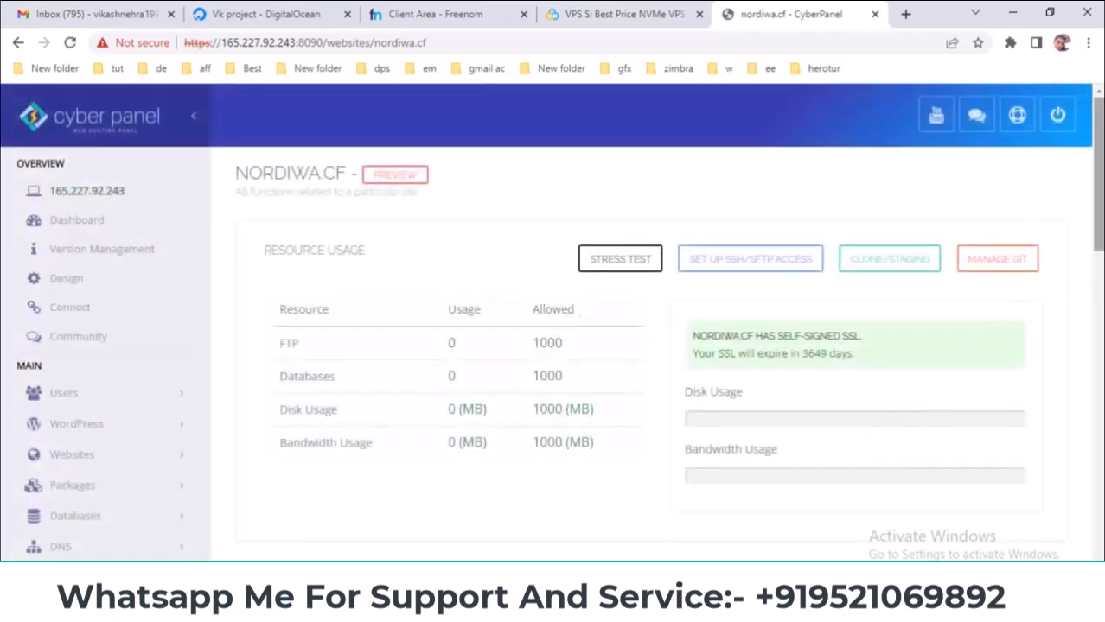
scroll(879, 439, down, 2)
scroll(969, 263, down, 2)
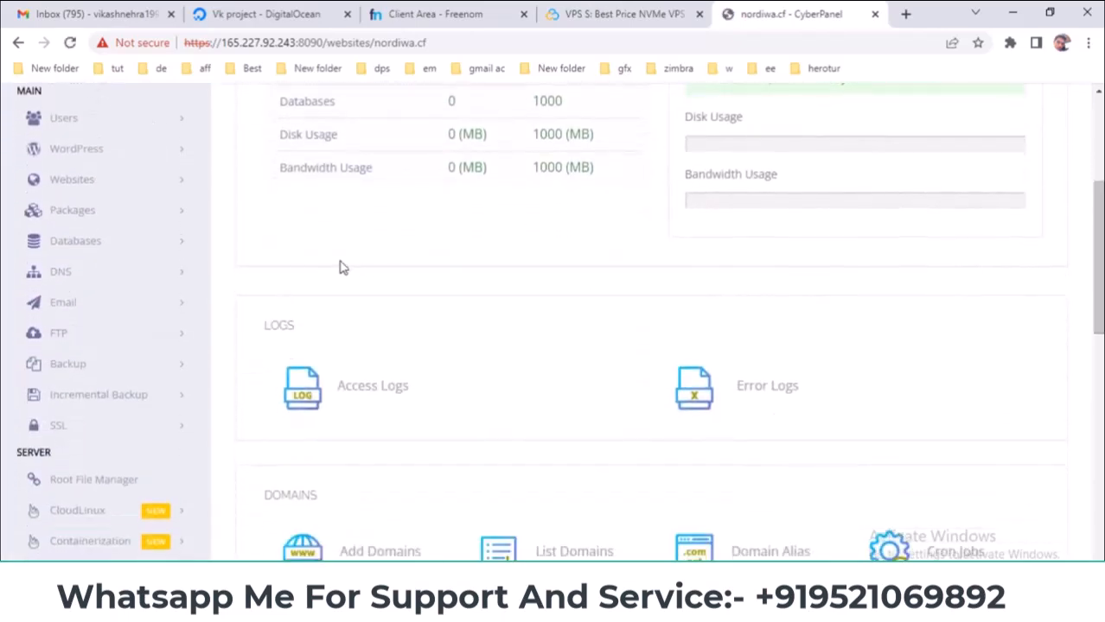
scroll(449, 274, down, 2)
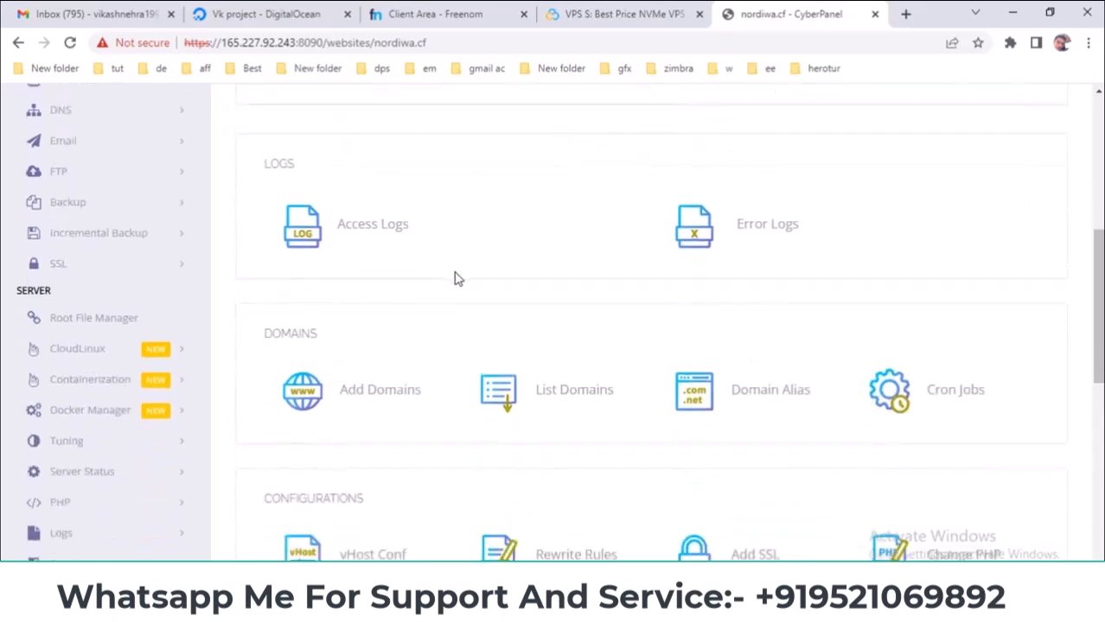
scroll(987, 261, down, 2)
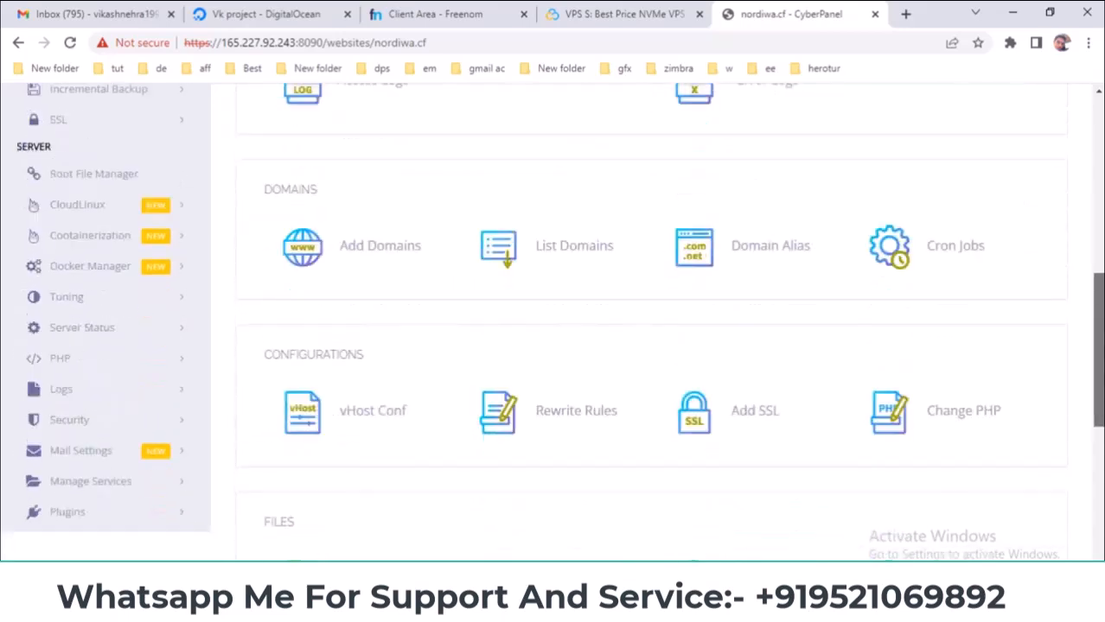
scroll(551, 323, down, 7)
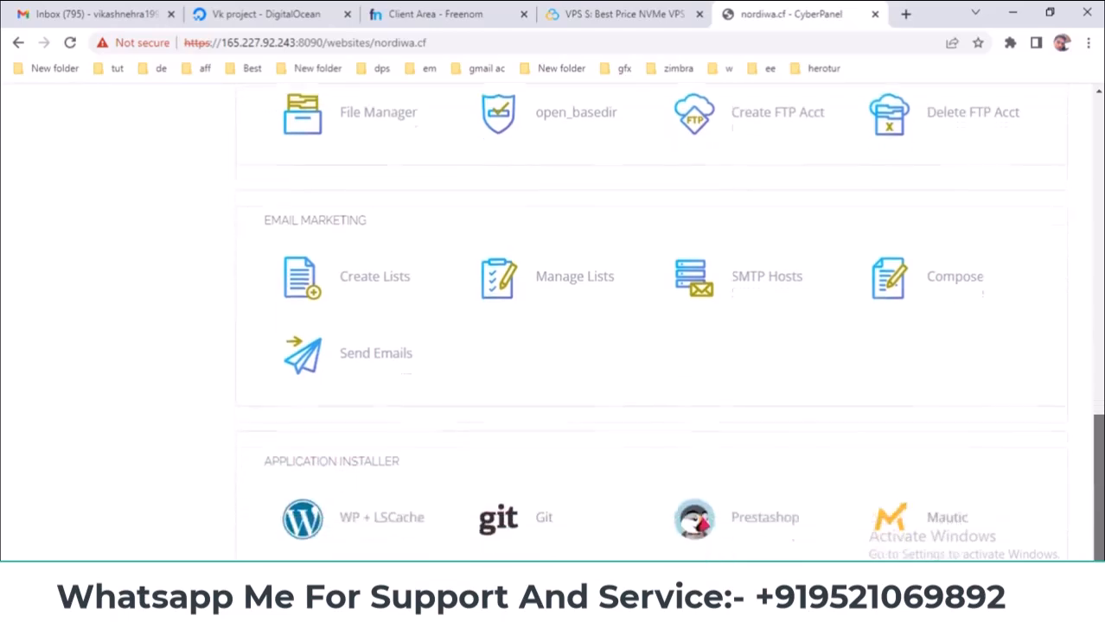
scroll(814, 234, up, 9)
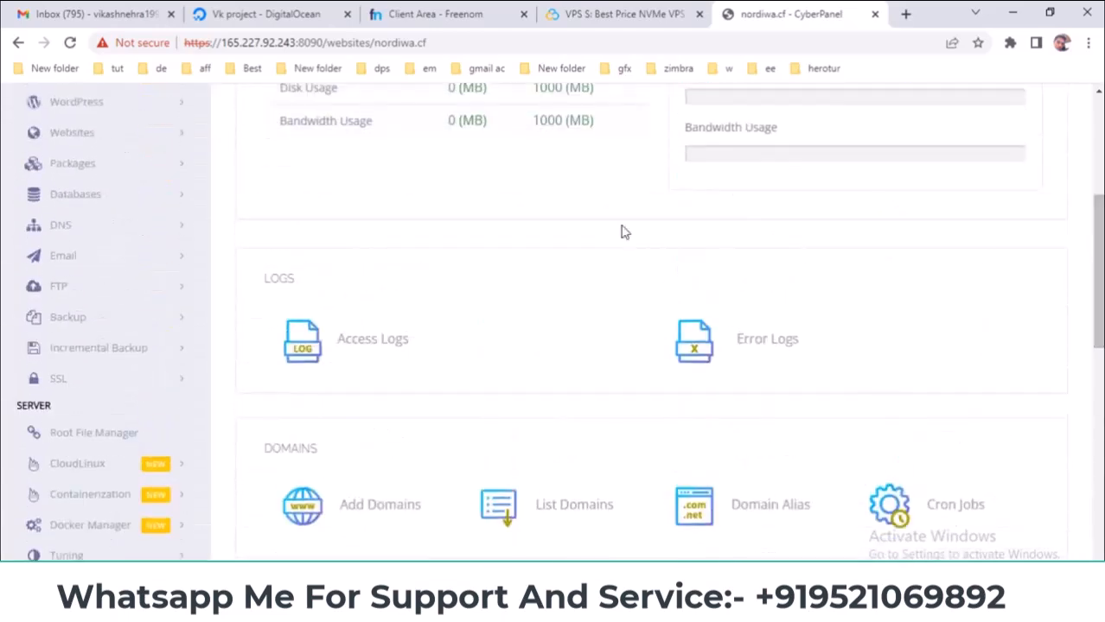
scroll(387, 298, down, 1)
scroll(387, 298, down, 5)
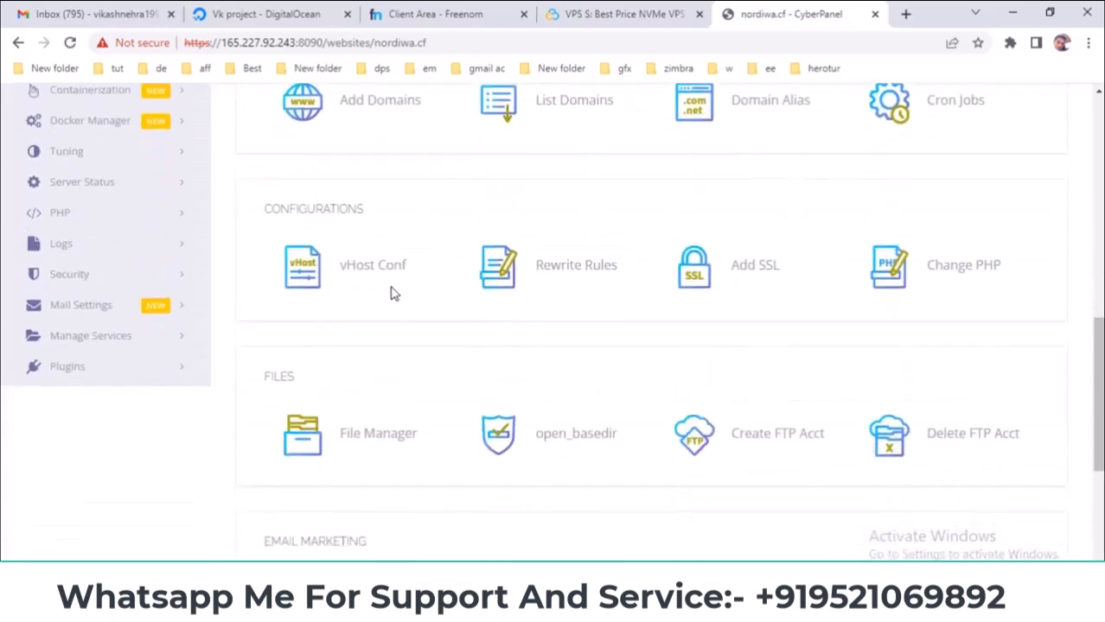
- Open nordiwa.cf's File Manager in a new tab, check public_html holds only index.html, then return
right_click(366, 441)
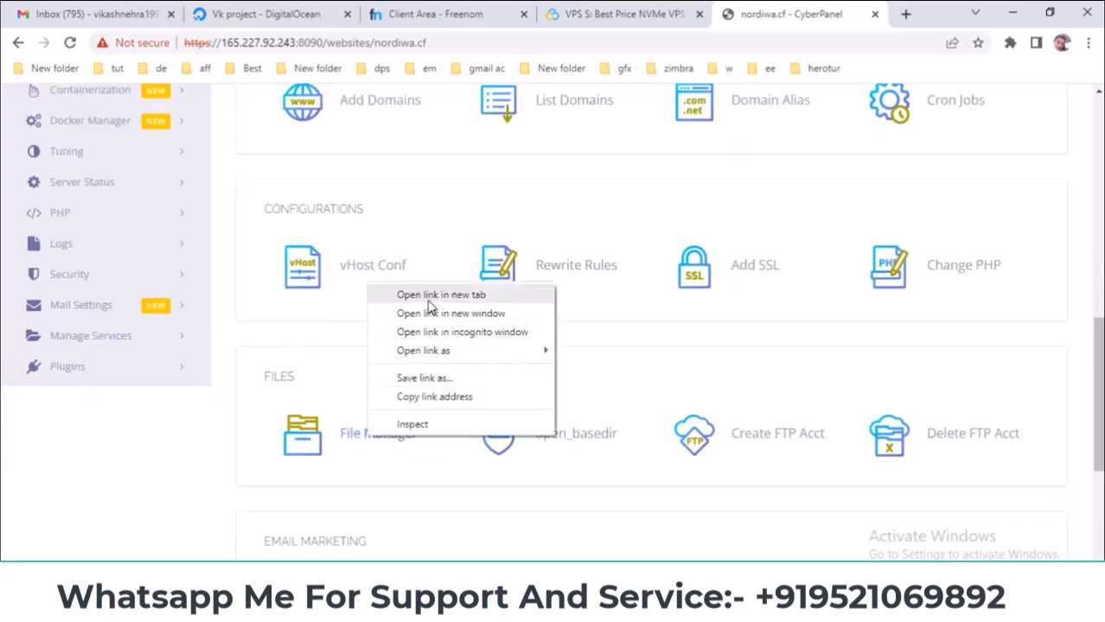
click(399, 291)
click(783, 12)
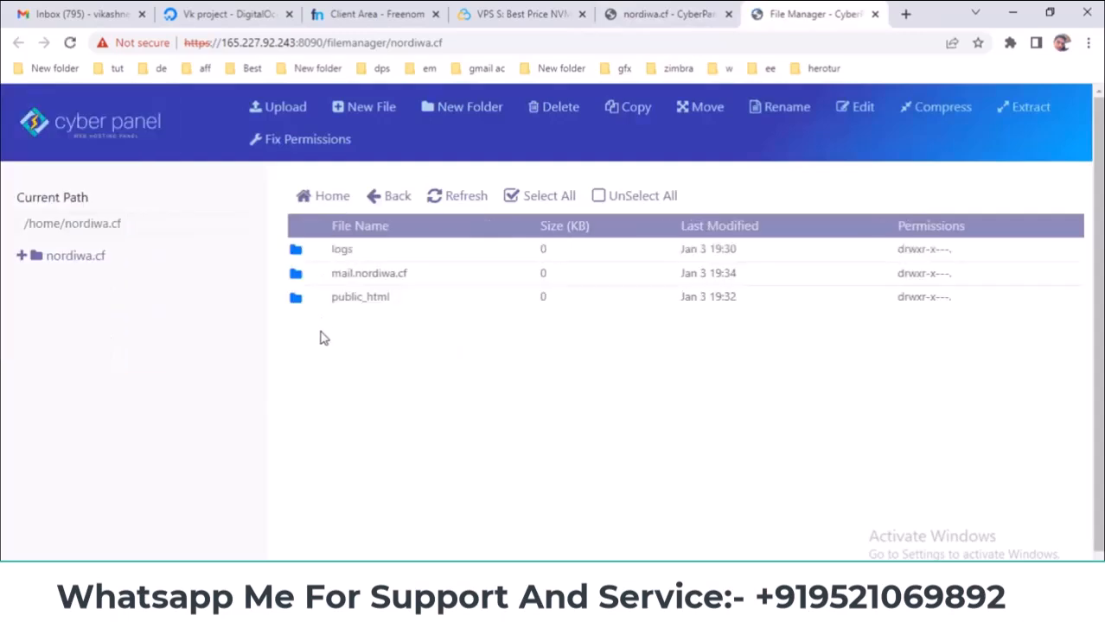
double_click(315, 303)
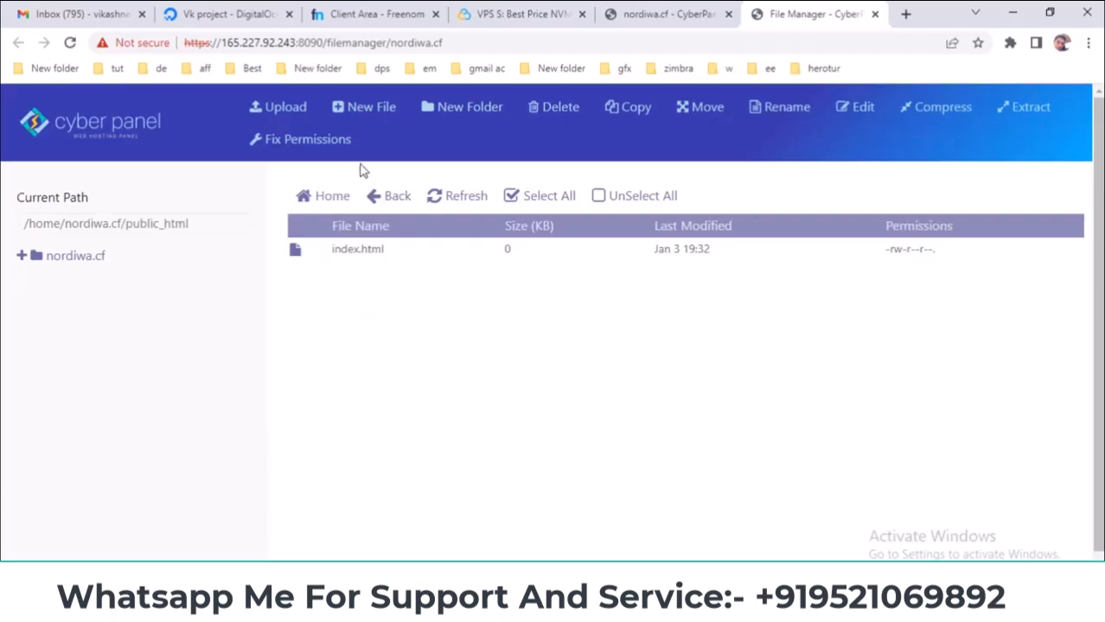
click(662, 15)
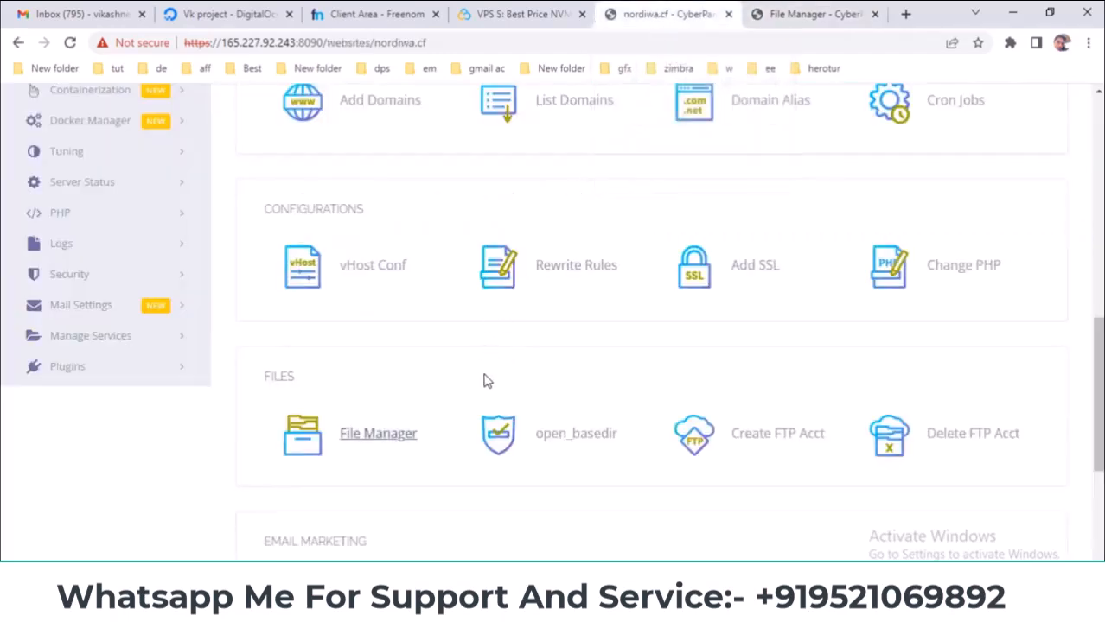
- Scroll nordiwa.cf's site page down to Application Installer and expand, then collapse, the WordPress options
scroll(486, 381, down, 4)
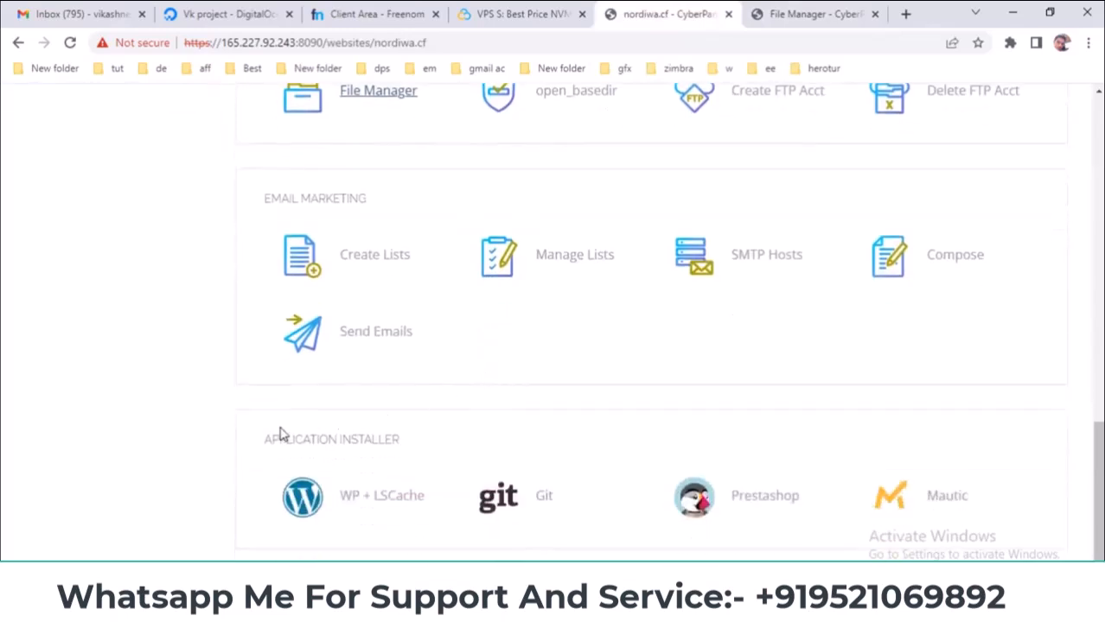
drag(265, 440, 431, 476)
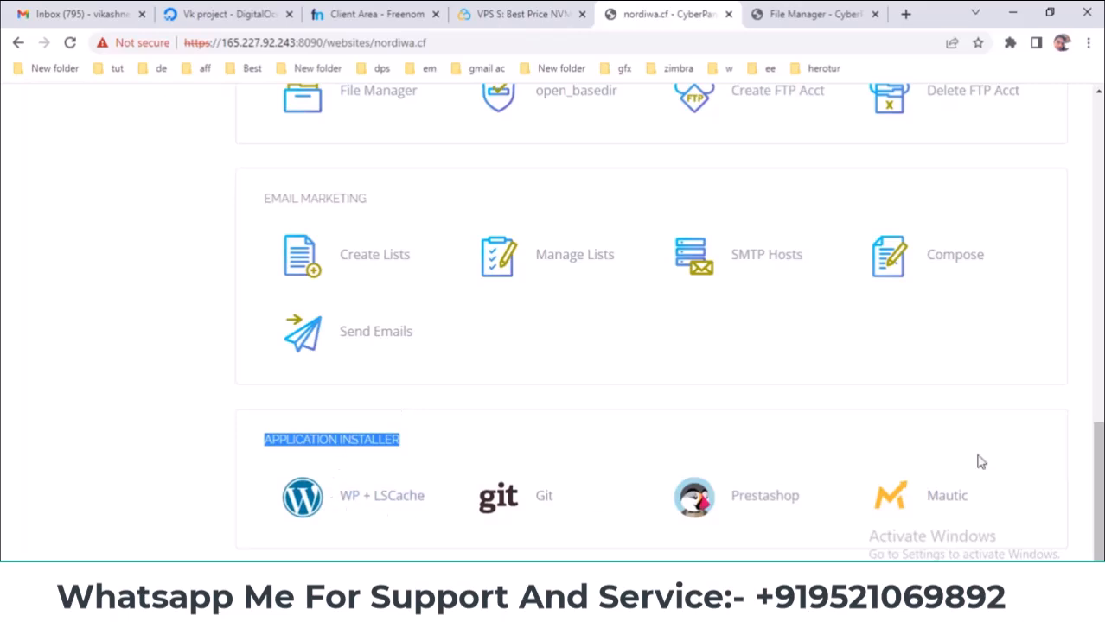
scroll(309, 312, up, 15)
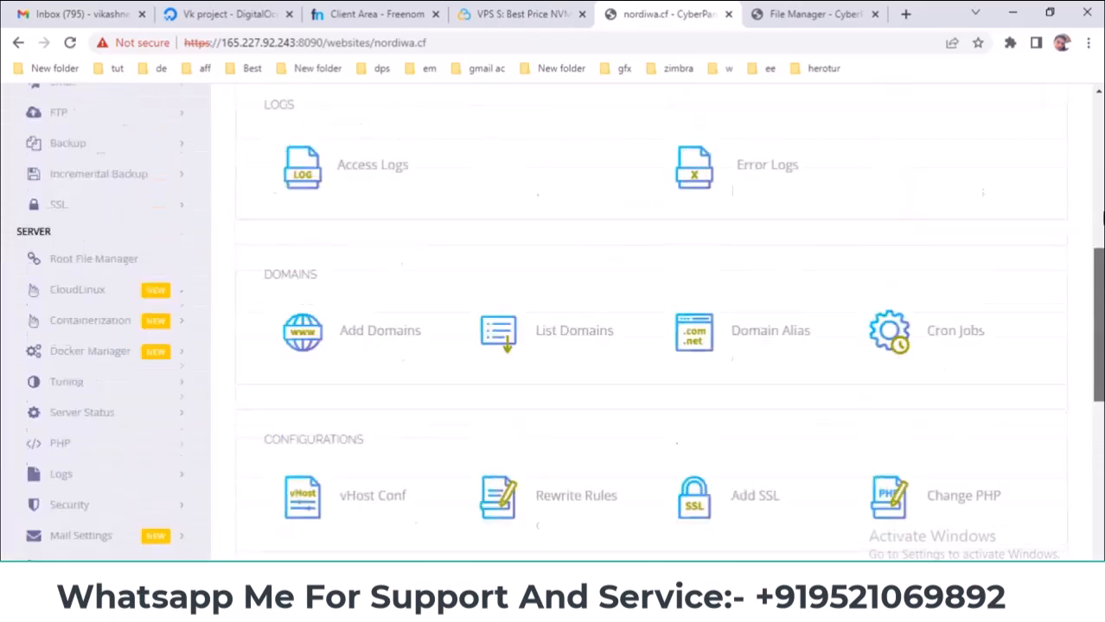
scroll(278, 325, down, 1)
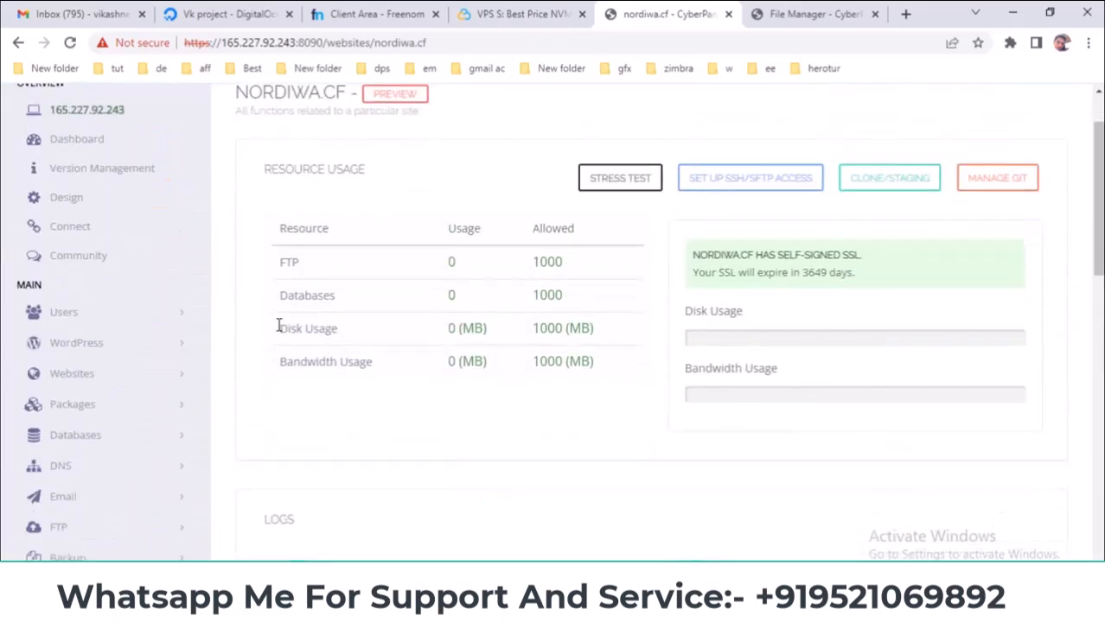
click(185, 348)
scroll(189, 341, down, 2)
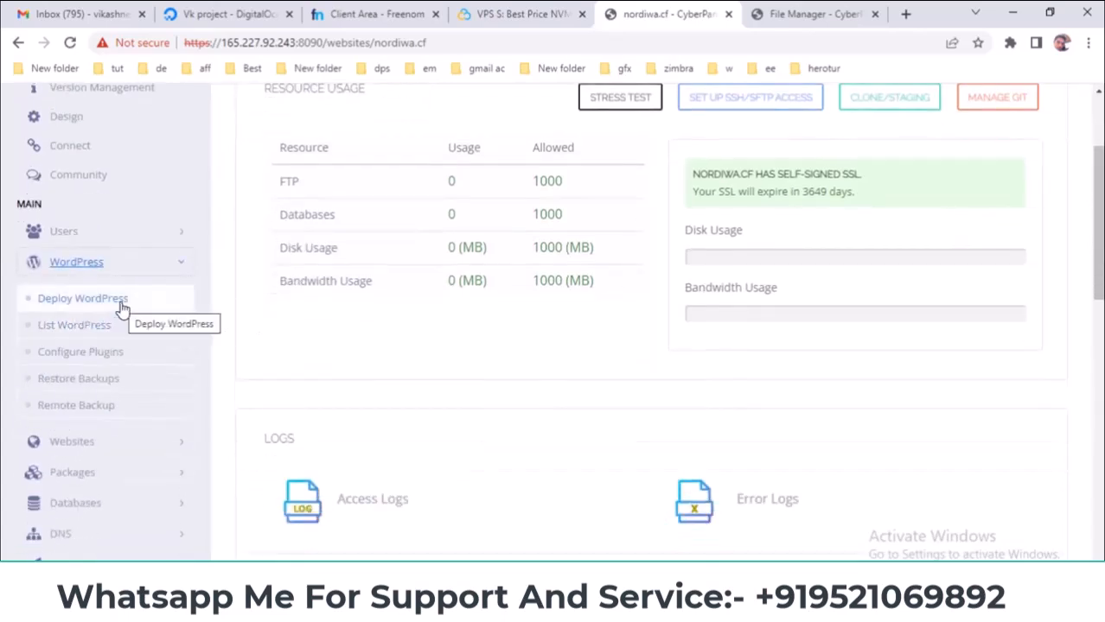
click(176, 264)
drag(1096, 285, 1096, 555)
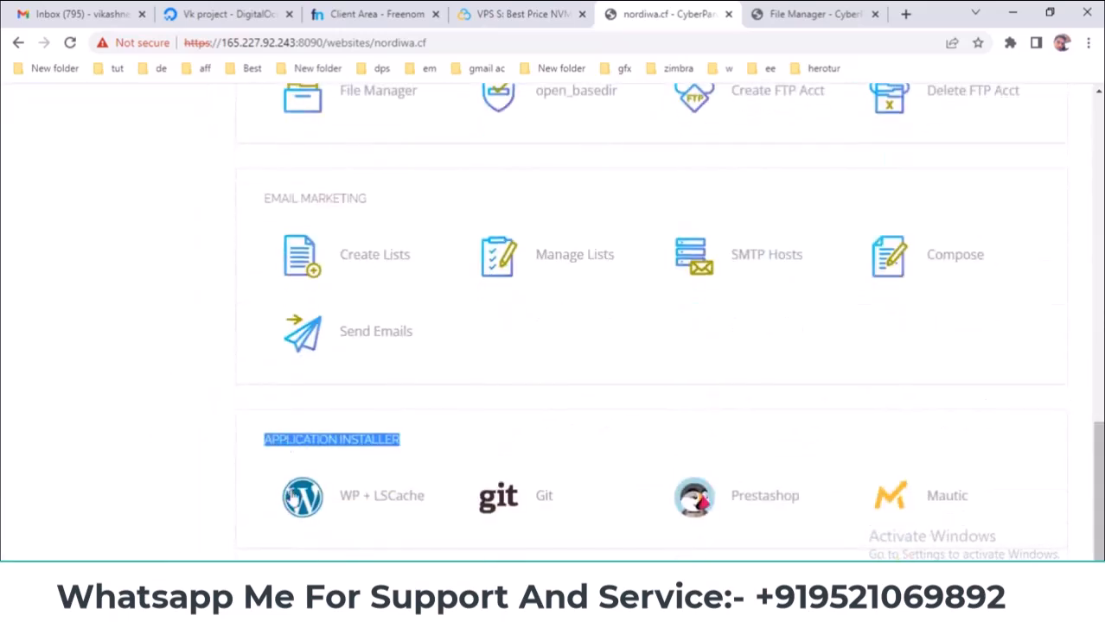
- Expand and collapse the SSL options on the nordiwa.cf site page
scroll(442, 432, up, 8)
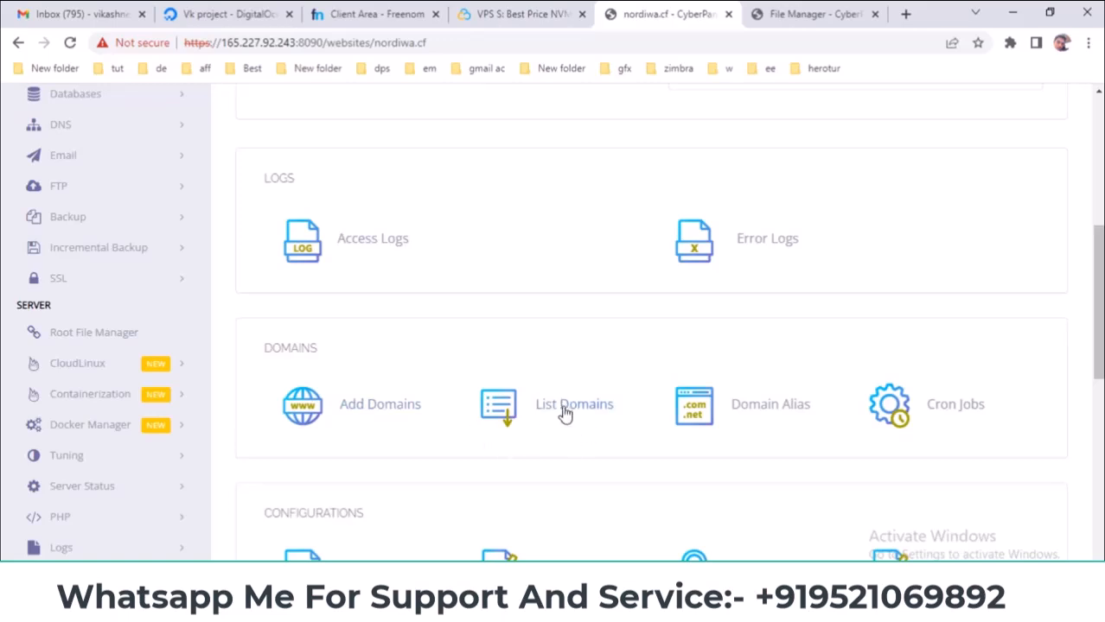
scroll(466, 298, up, 5)
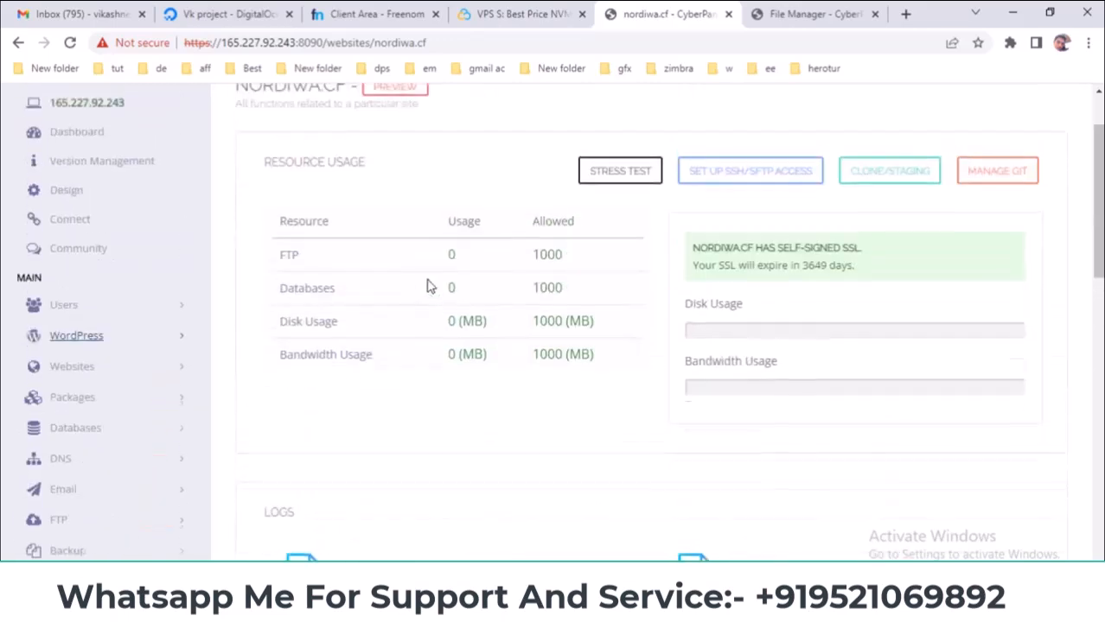
scroll(439, 295, down, 5)
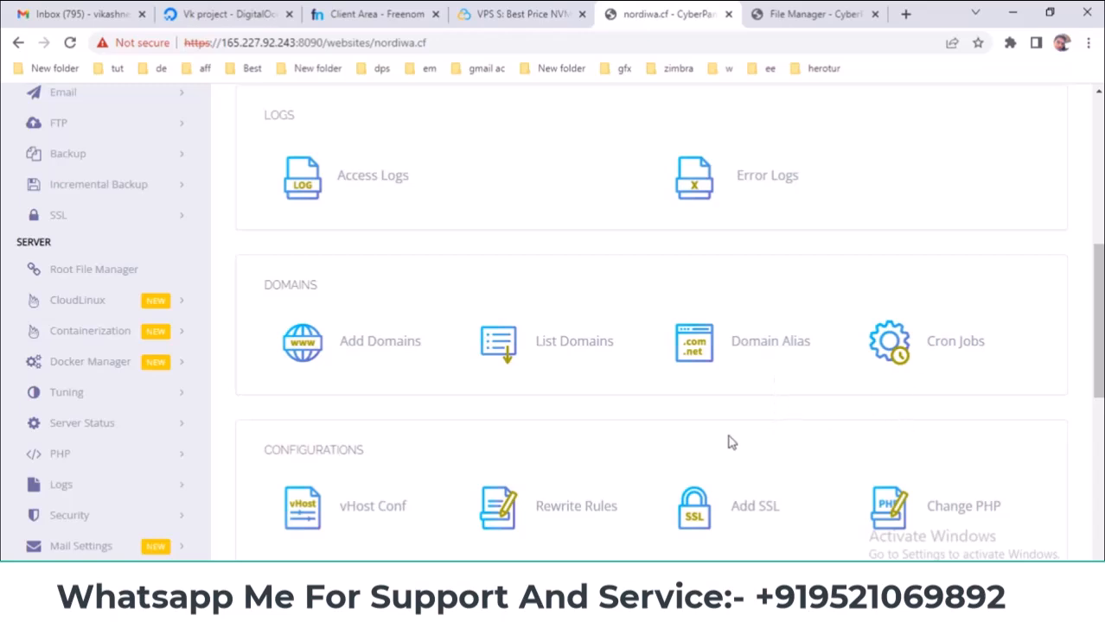
scroll(733, 442, down, 3)
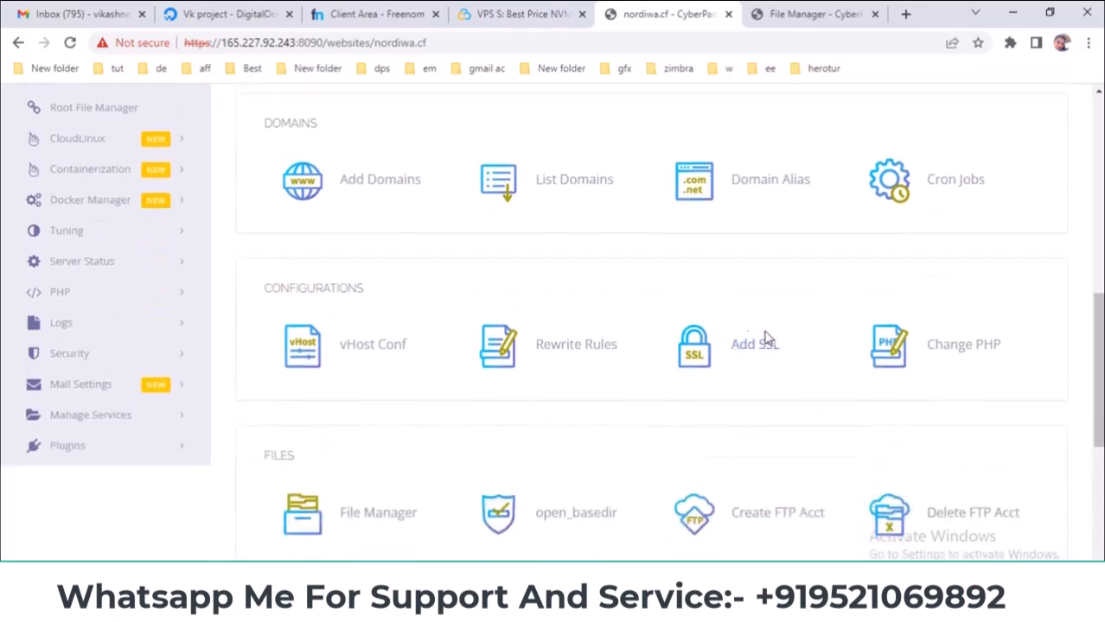
scroll(113, 298, up, 2)
scroll(112, 299, up, 4)
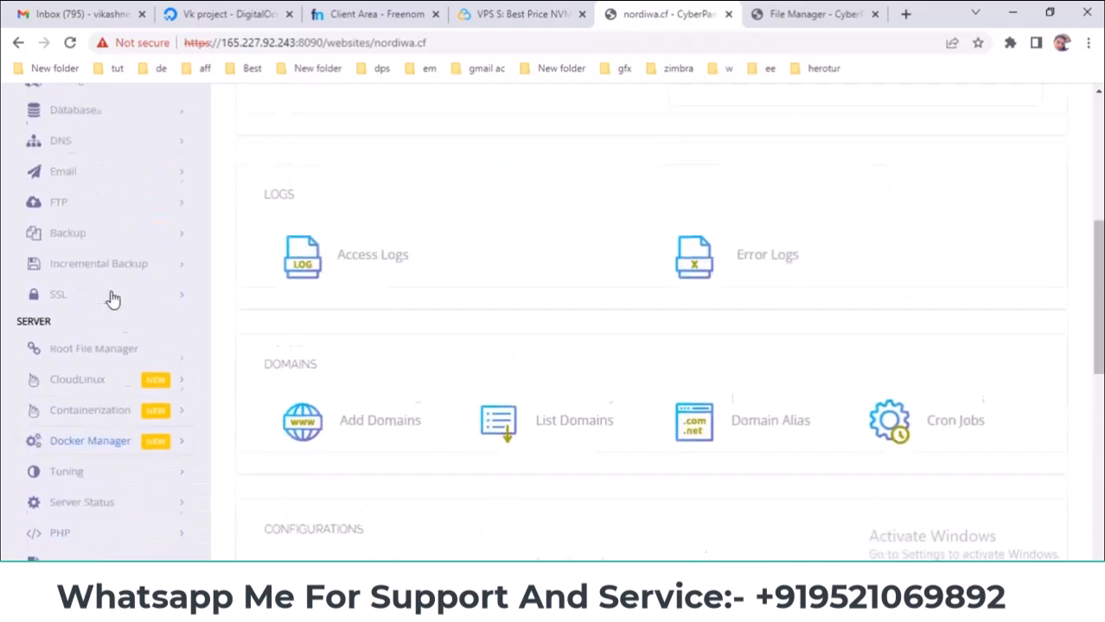
click(110, 298)
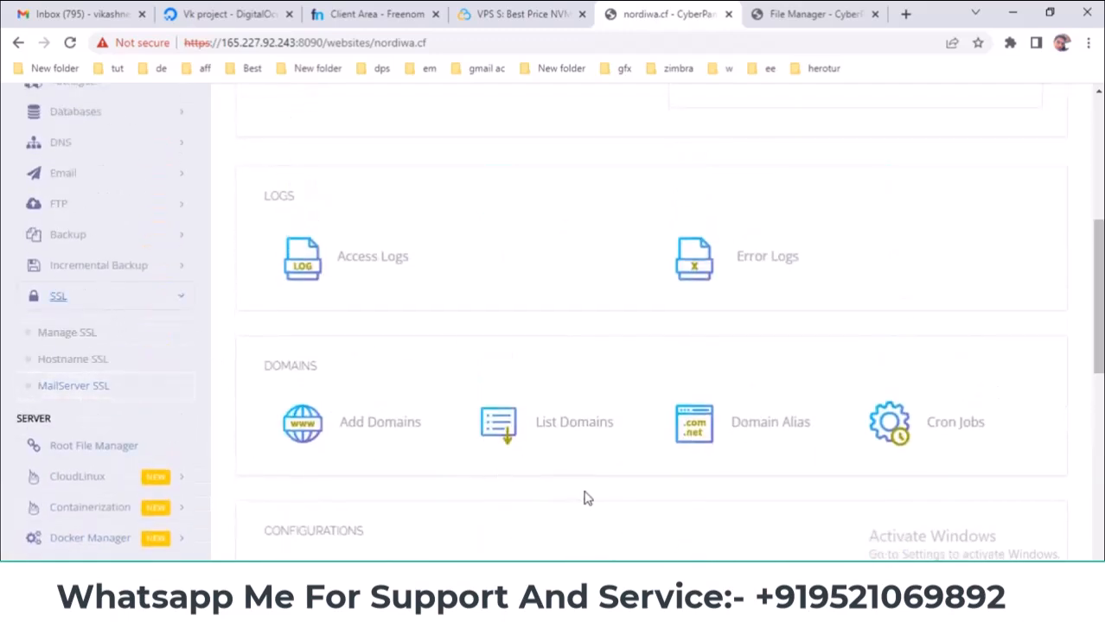
scroll(683, 493, down, 3)
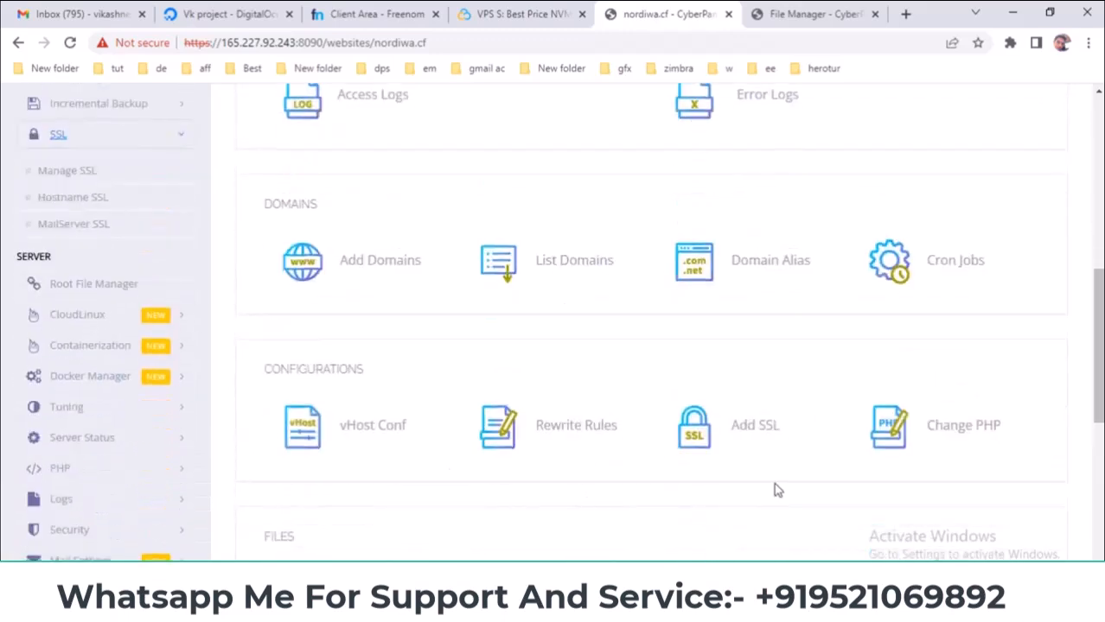
click(141, 140)
- Scroll back down to the WordPress entry in the Application Installer
scroll(659, 406, up, 2)
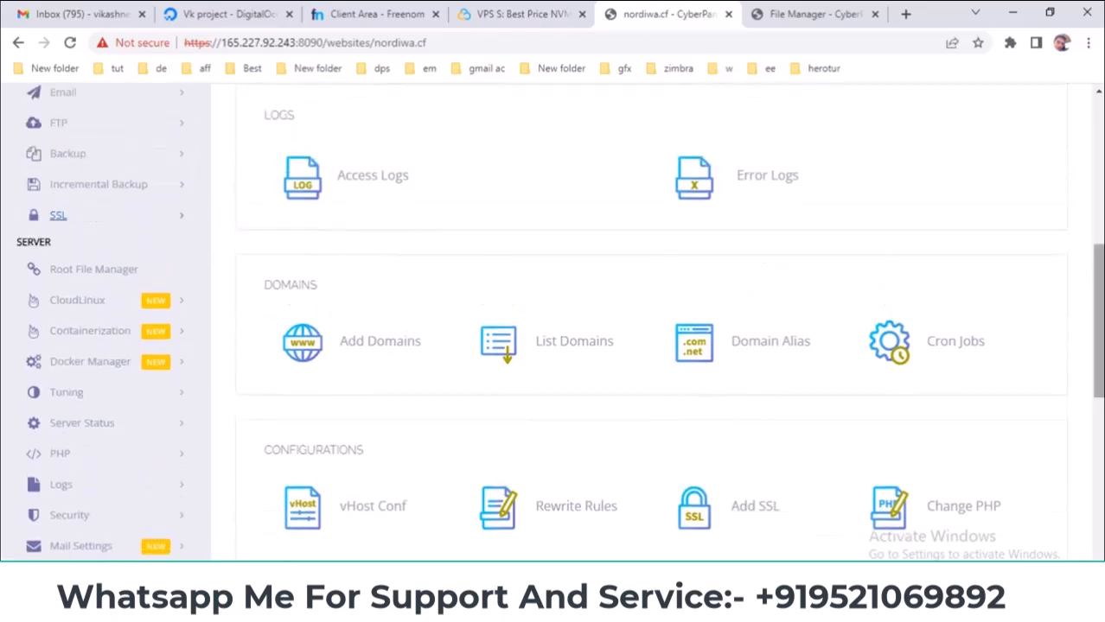
scroll(657, 320, down, 3)
scroll(1100, 463, down, 5)
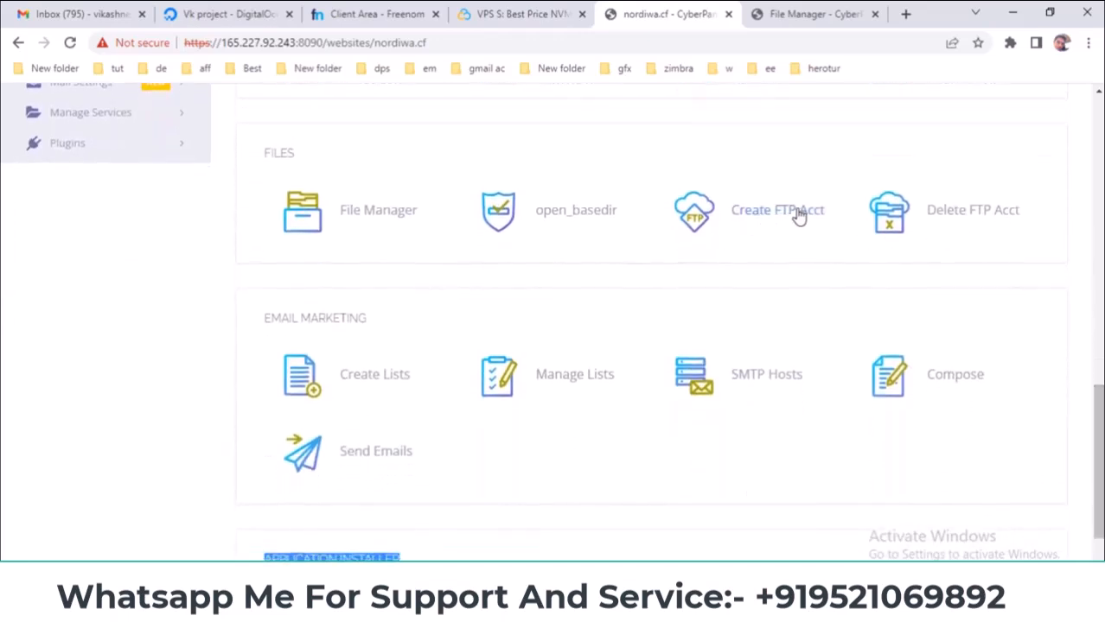
scroll(179, 246, up, 8)
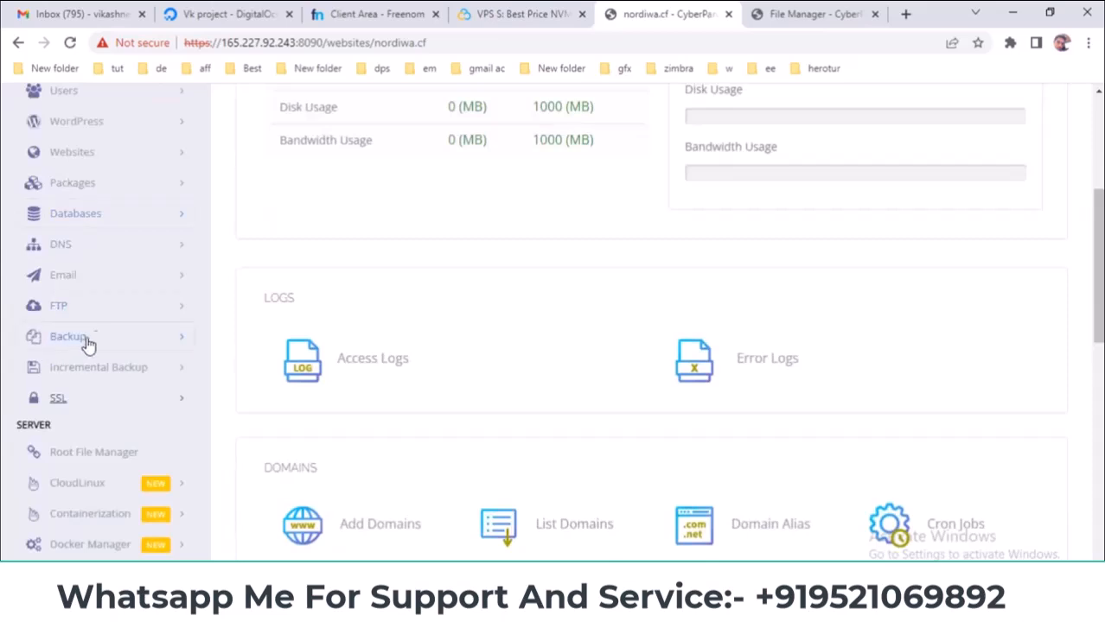
scroll(318, 372, down, 7)
scroll(317, 371, down, 3)
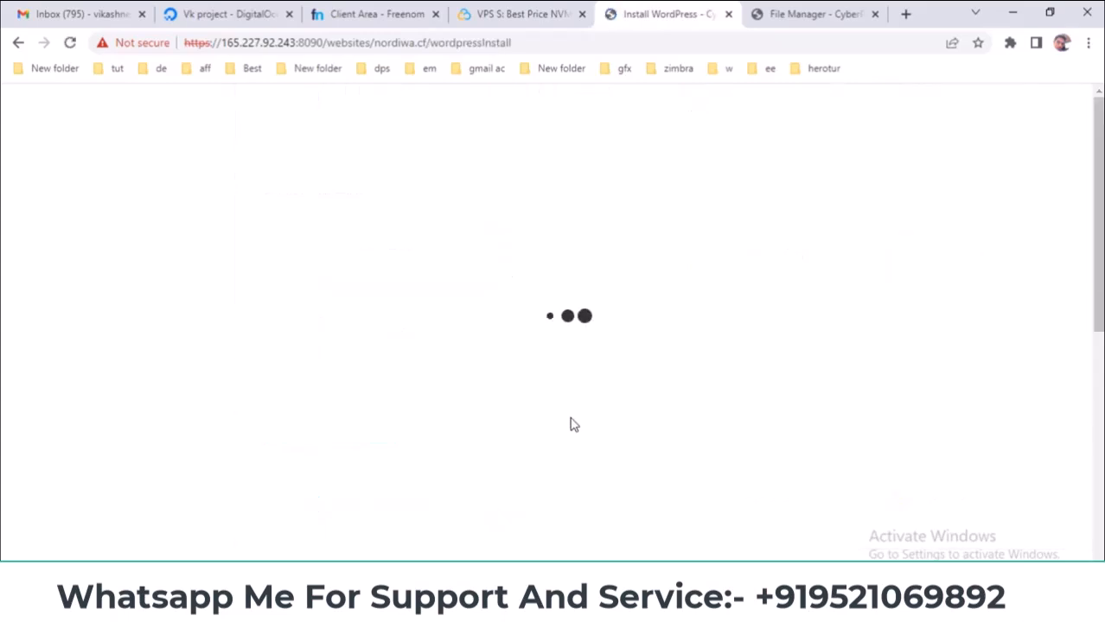
- Enter the blog title and set the login user to admin
click(513, 285)
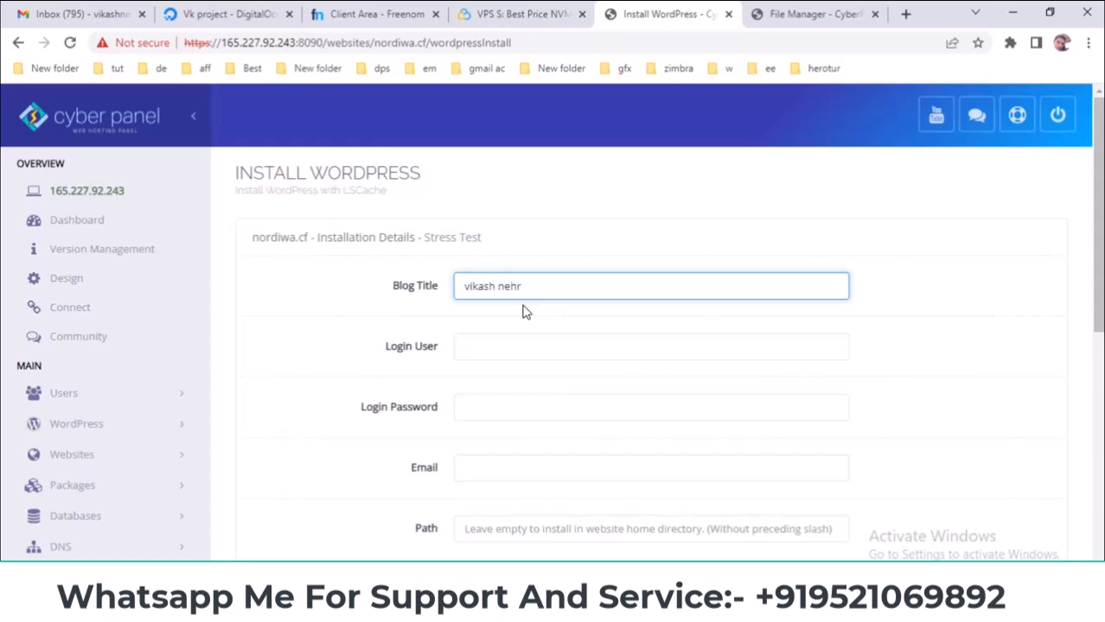
click(505, 356)
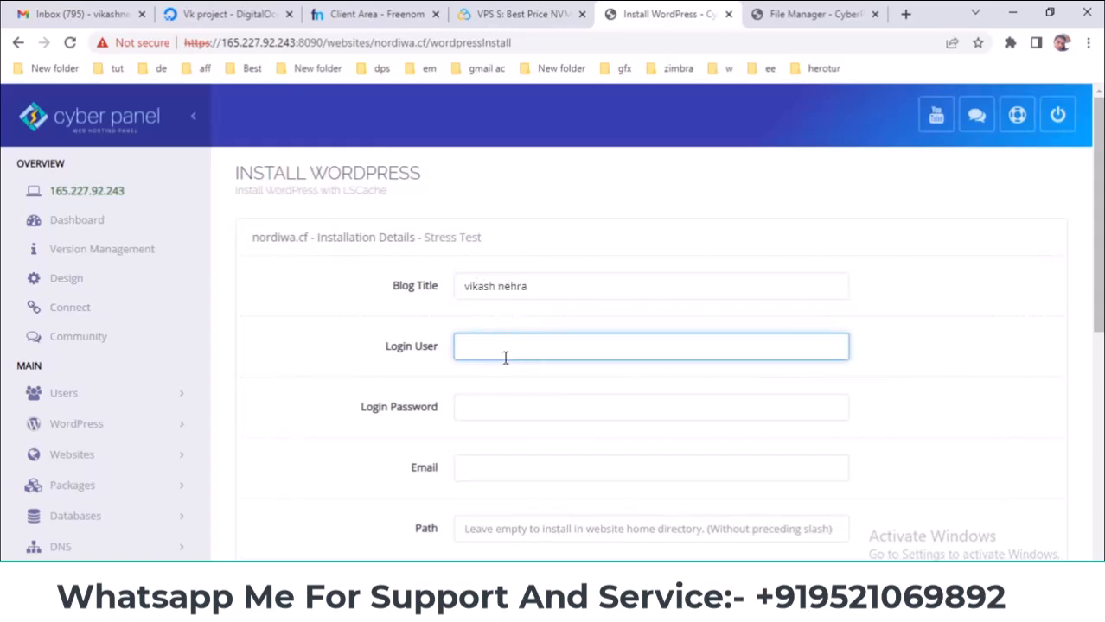
text(admin)
key(Tab)
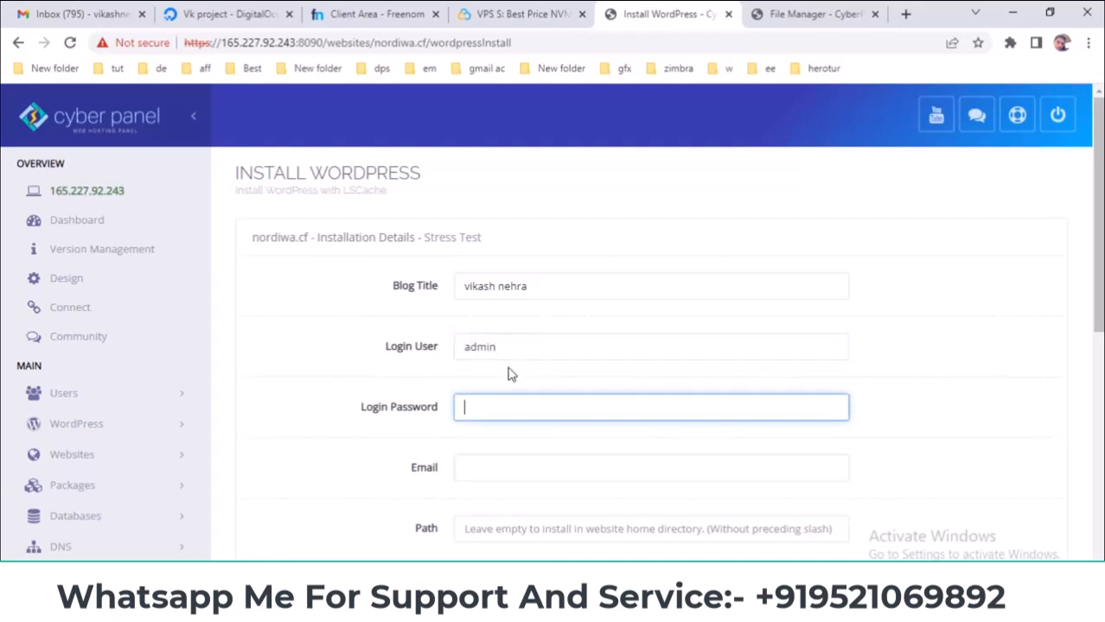
- Paste the generated password from Notepad into the login password field
click(764, 538)
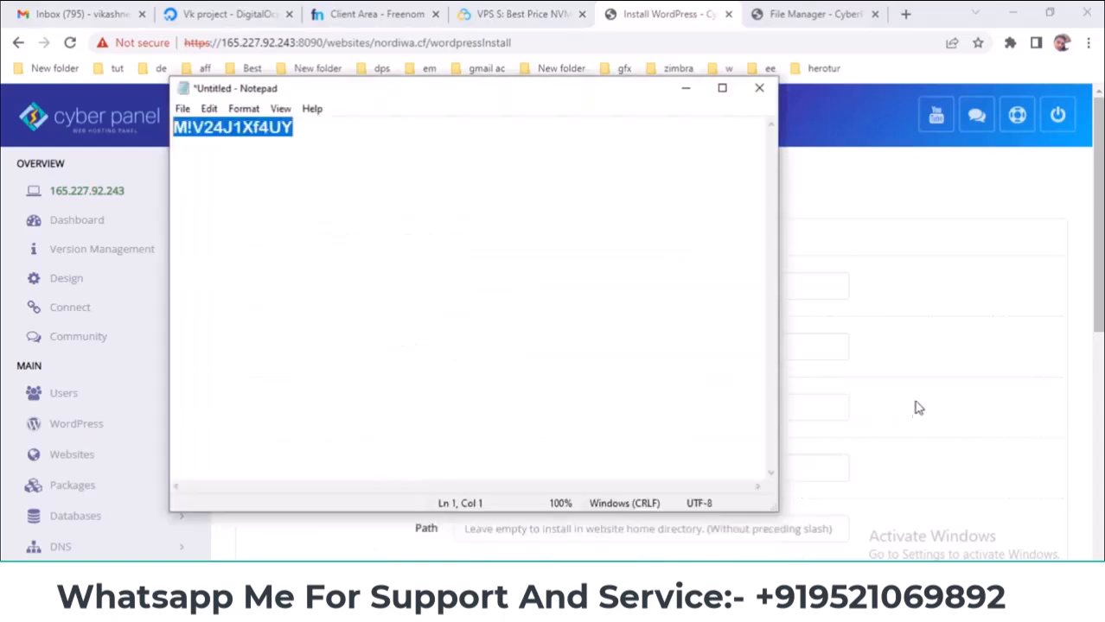
click(949, 390)
click(538, 404)
key(ctrl+v)
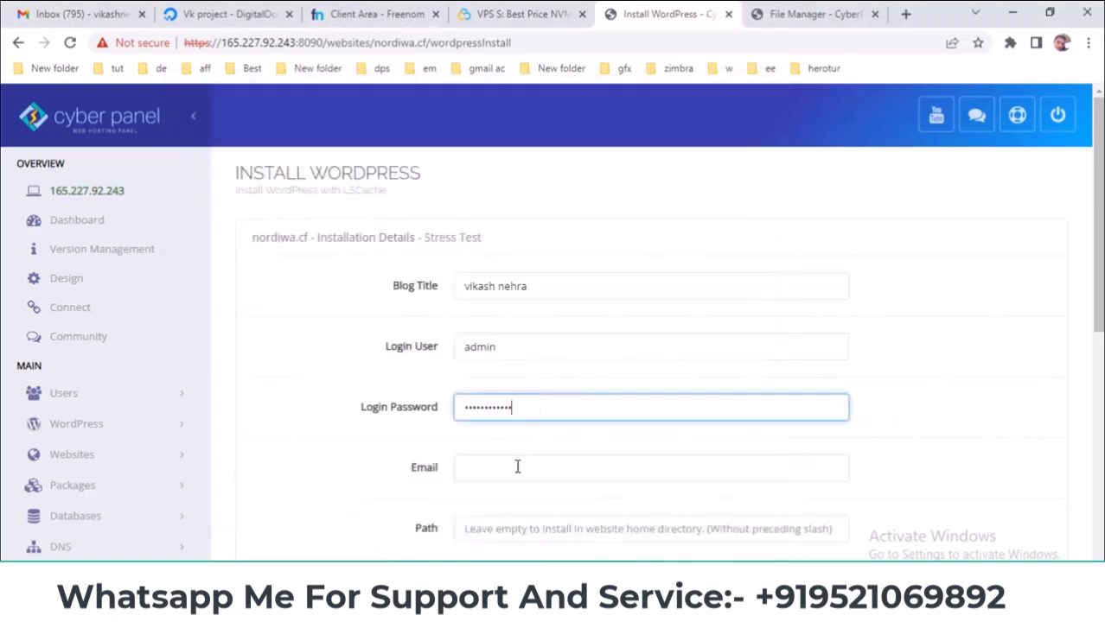
- Set the e-mail to an admin address at nordiwa.cf, copying the domain from Freenom
click(518, 464)
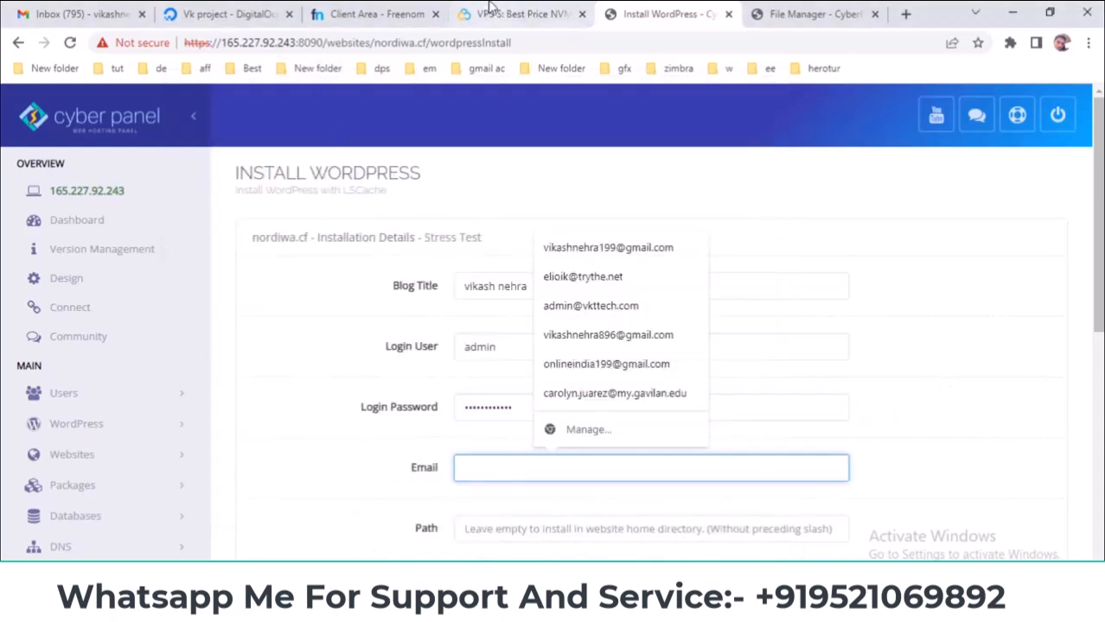
click(413, 11)
right_click(693, 187)
click(717, 193)
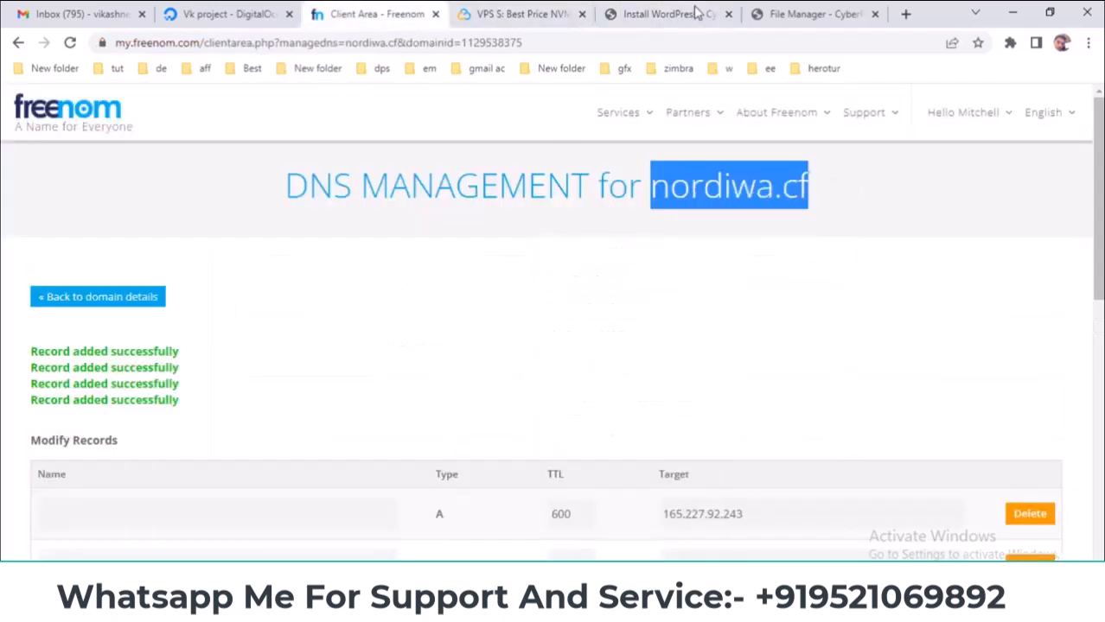
click(665, 14)
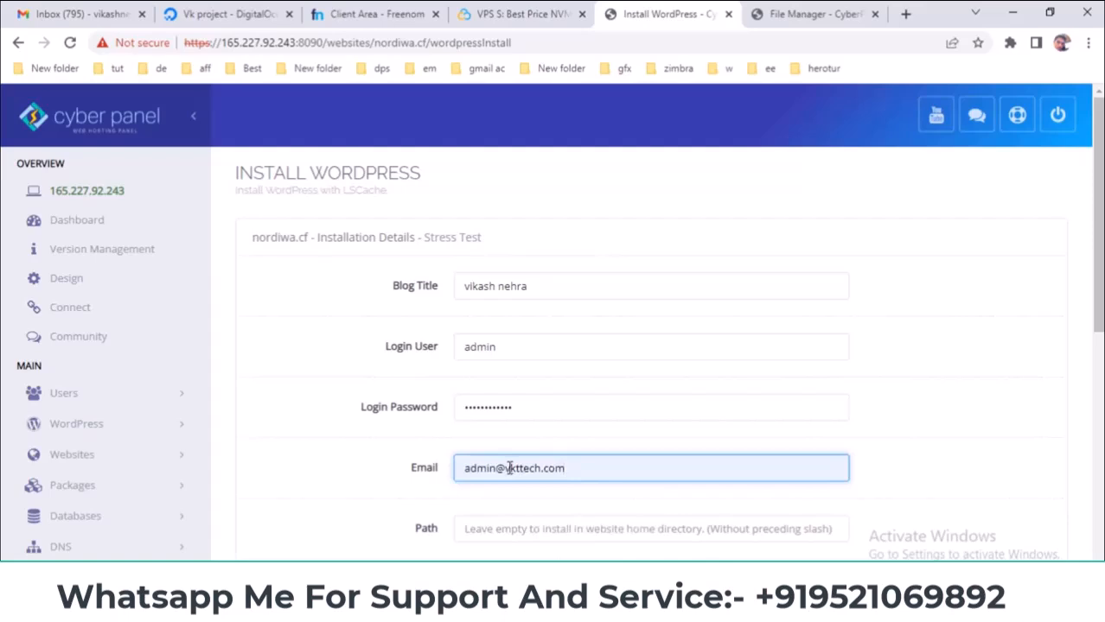
key(ctrl+v)
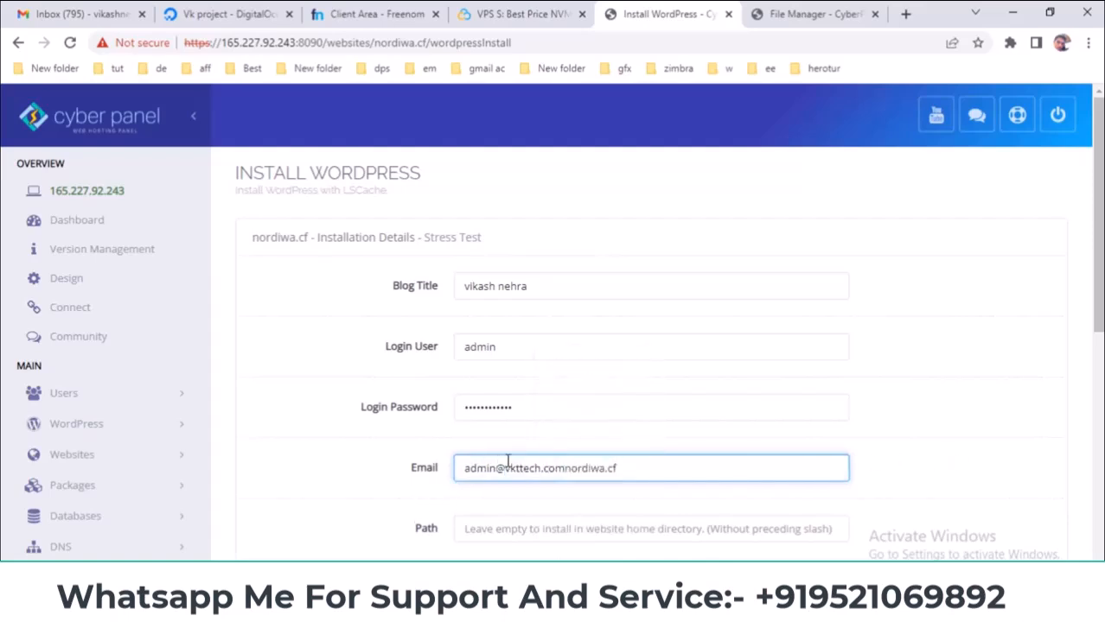
drag(505, 468, 905, 450)
key(ctrl+v)
click(669, 520)
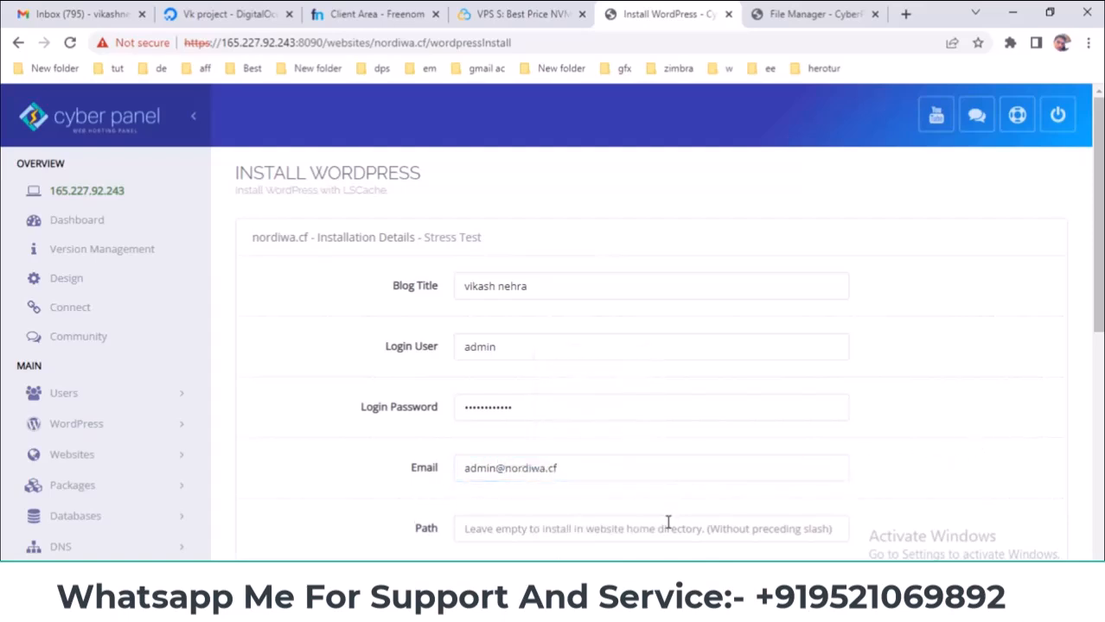
scroll(947, 467, down, 2)
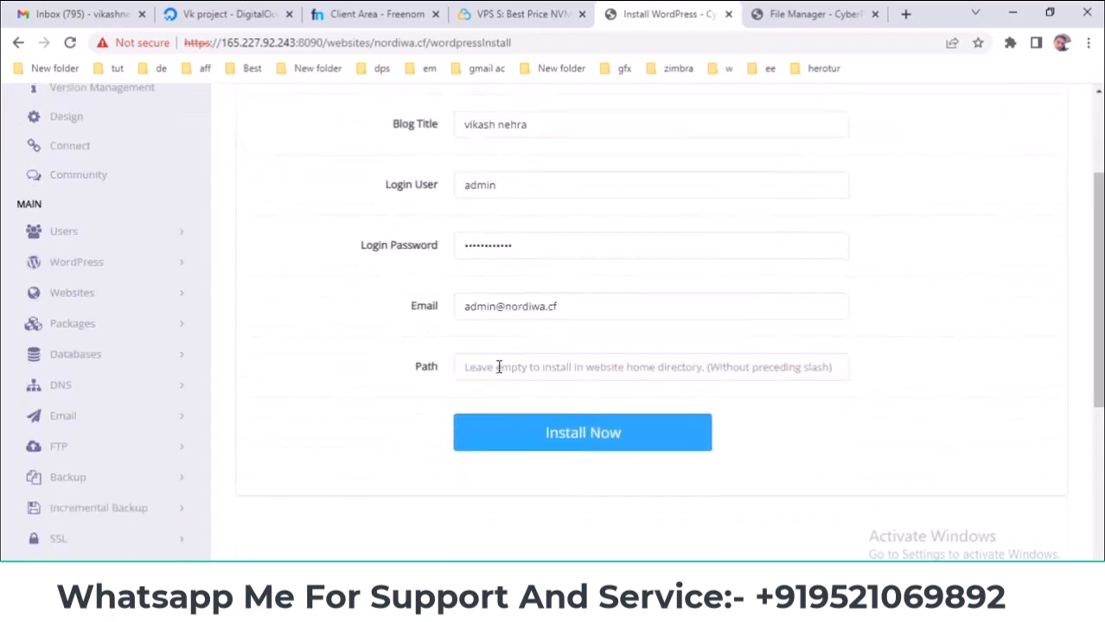
- Check public_html in File Manager, then install WordPress with the Path left empty
click(819, 15)
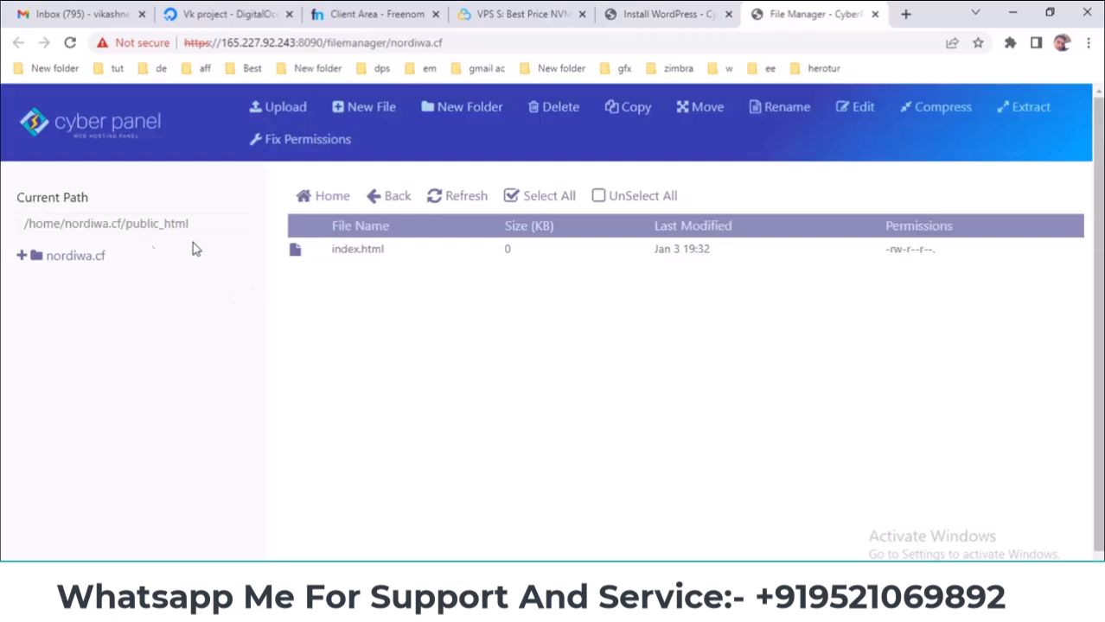
click(131, 223)
click(394, 321)
click(662, 14)
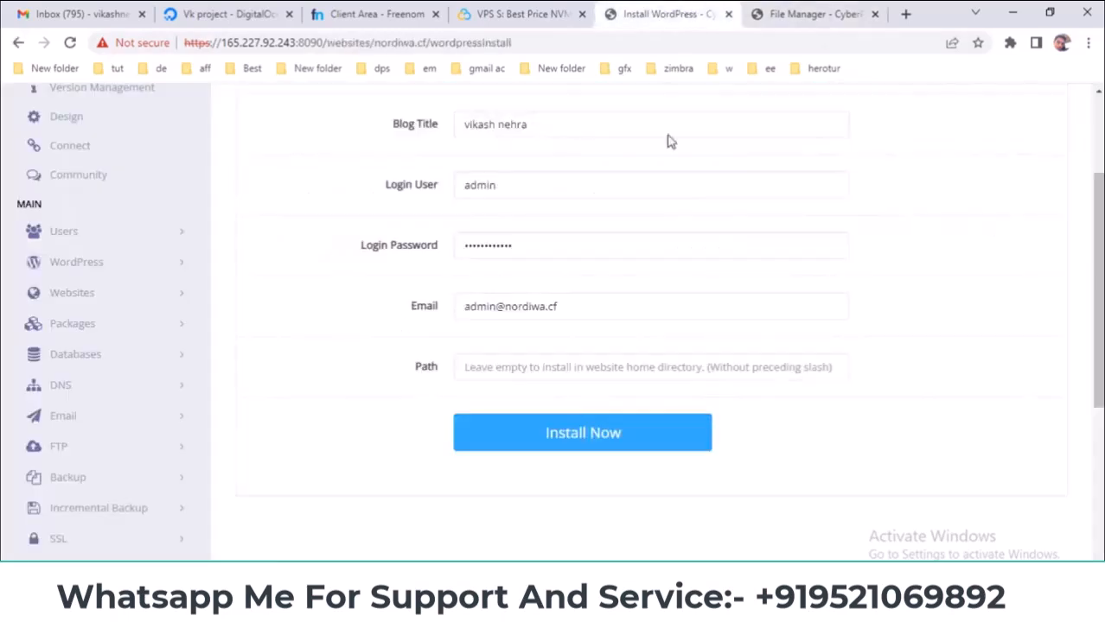
click(773, 9)
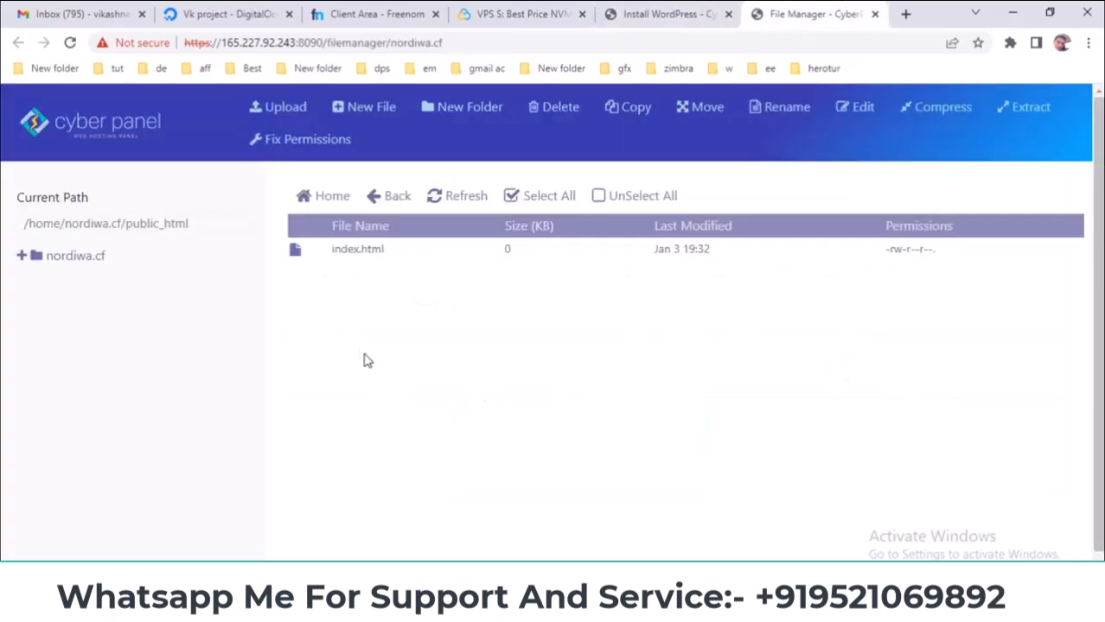
click(675, 17)
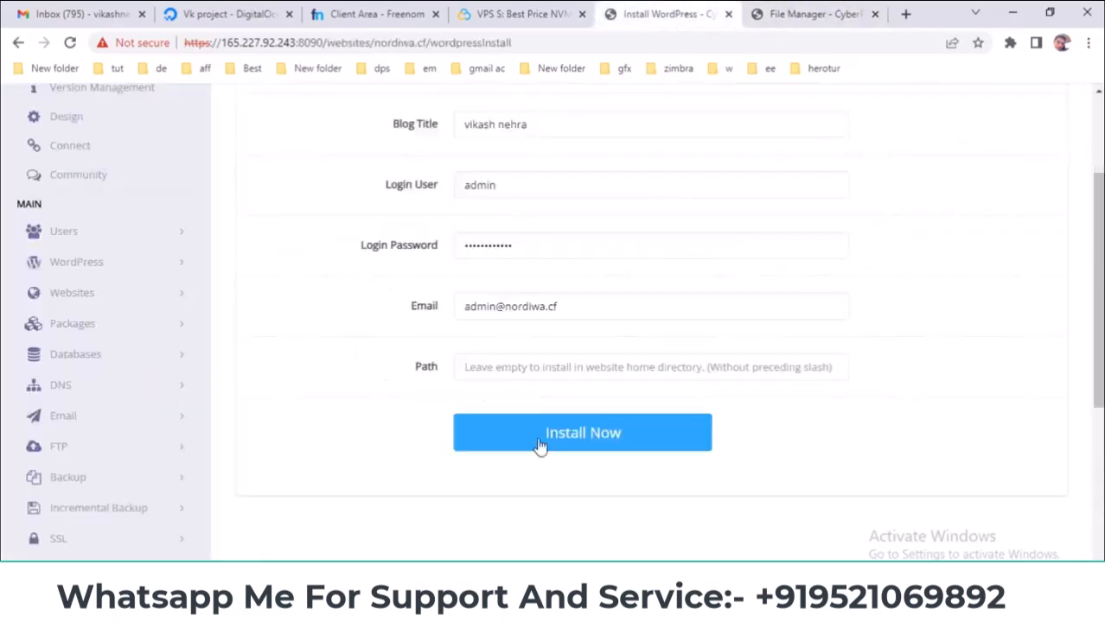
click(499, 363)
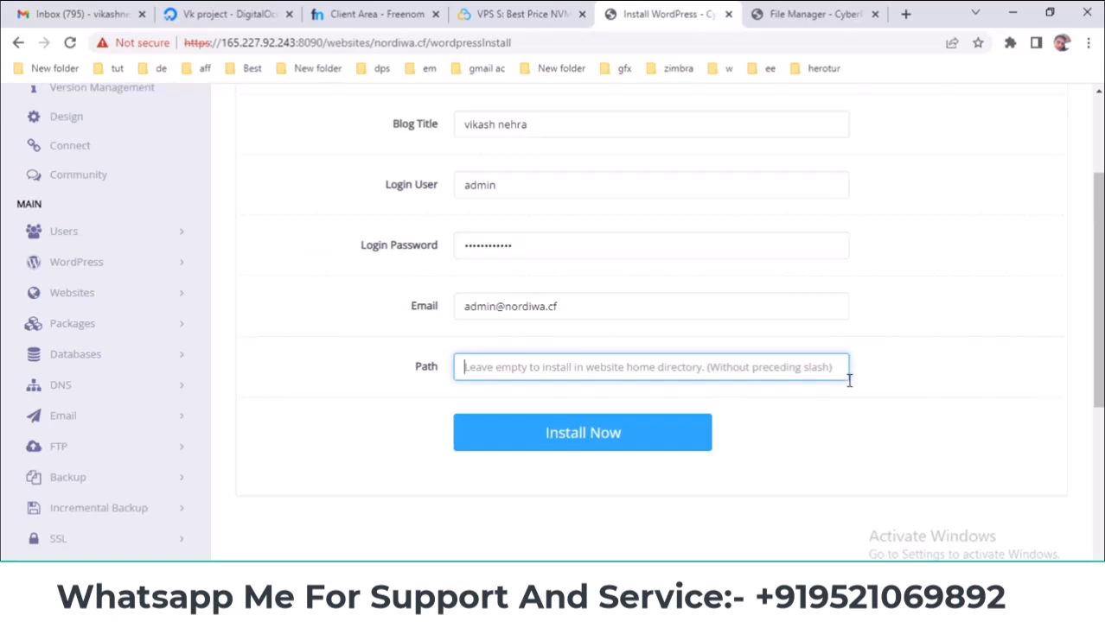
click(551, 443)
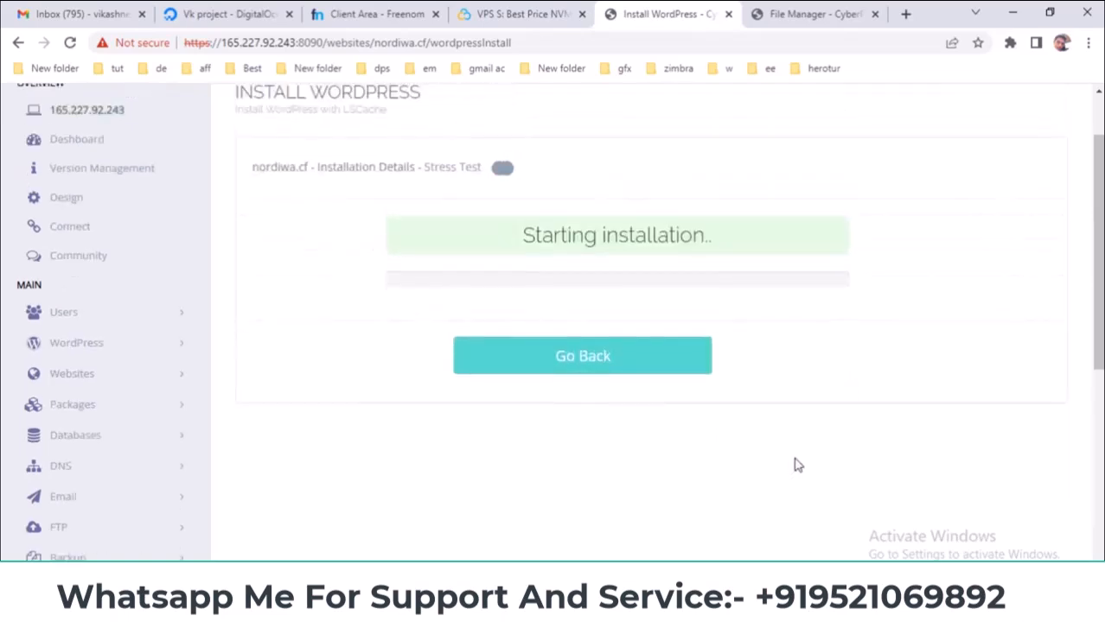
- Refresh File Manager to see wp-admin and wp-config.php, then watch the install reach configuring
click(828, 10)
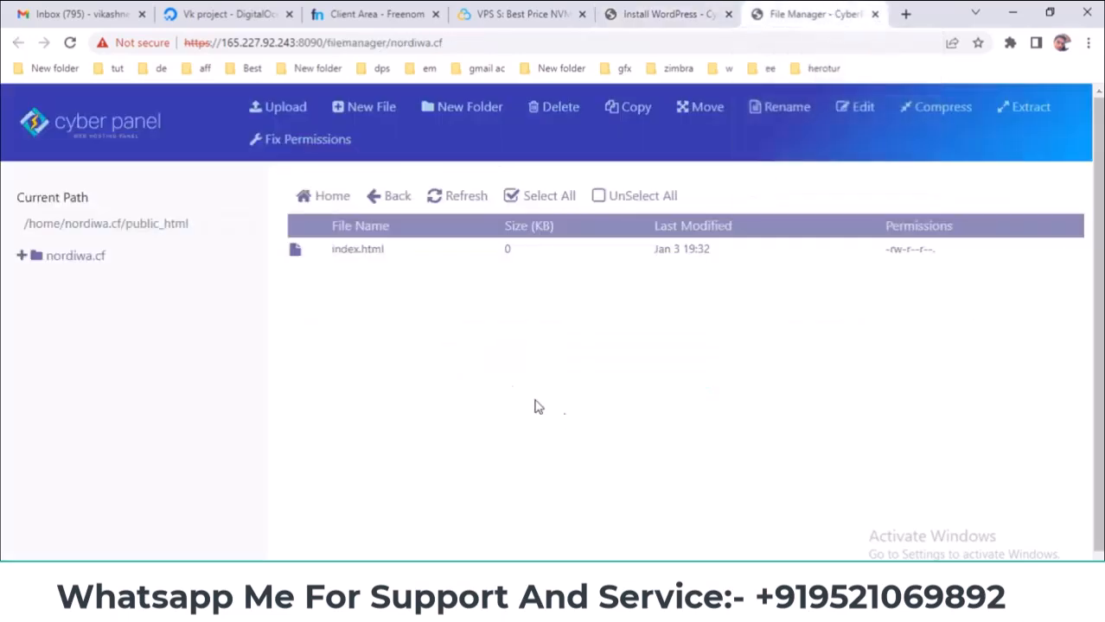
click(678, 10)
click(813, 11)
click(436, 199)
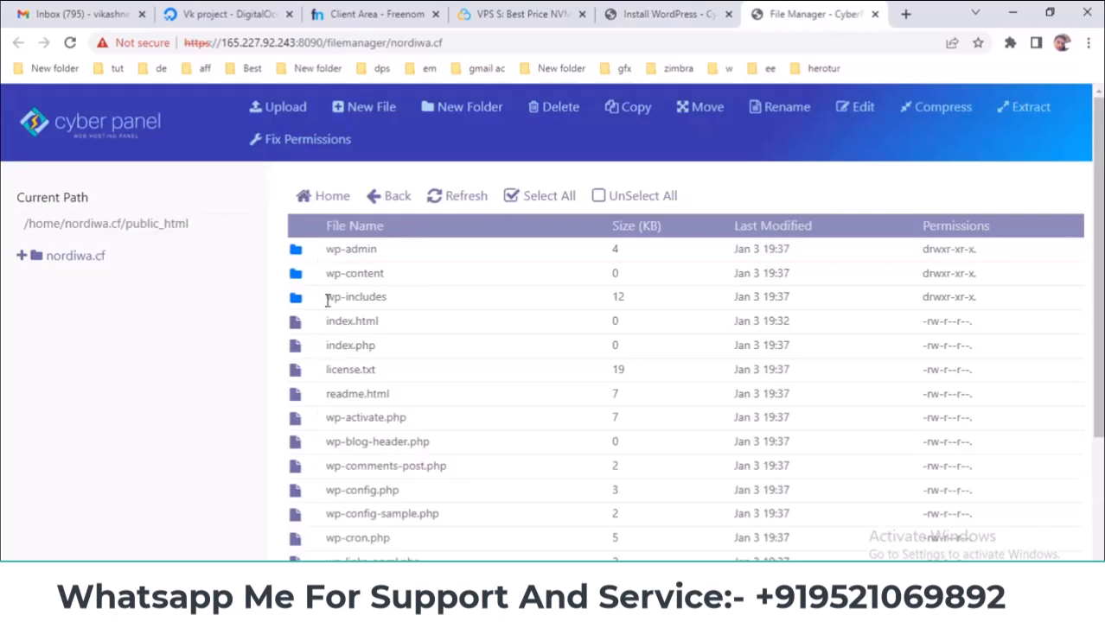
click(649, 11)
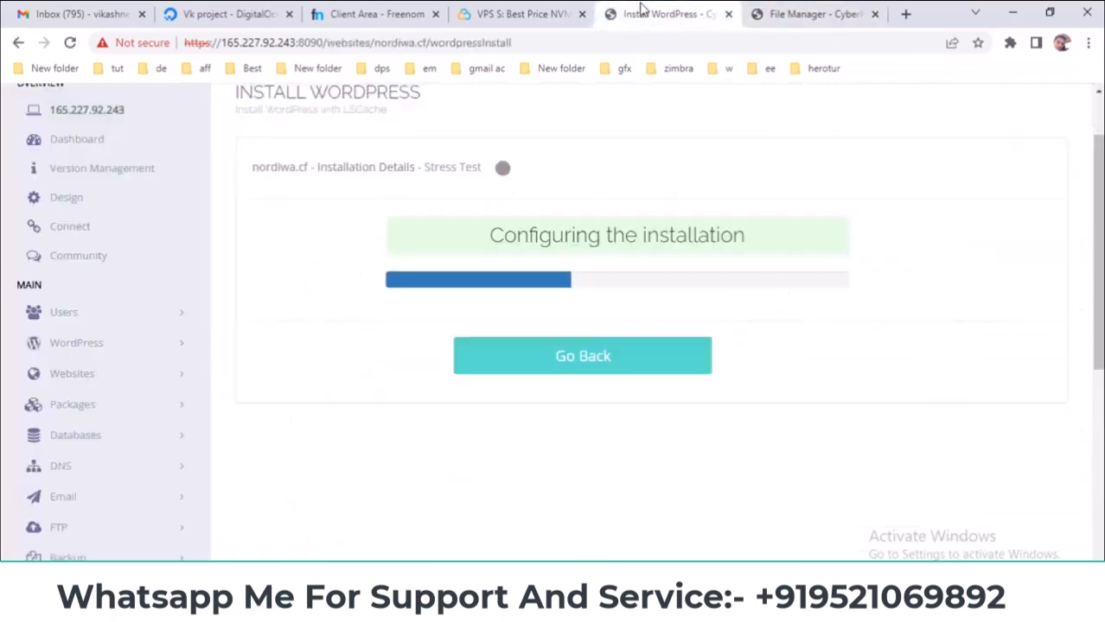
scroll(143, 368, up, 1)
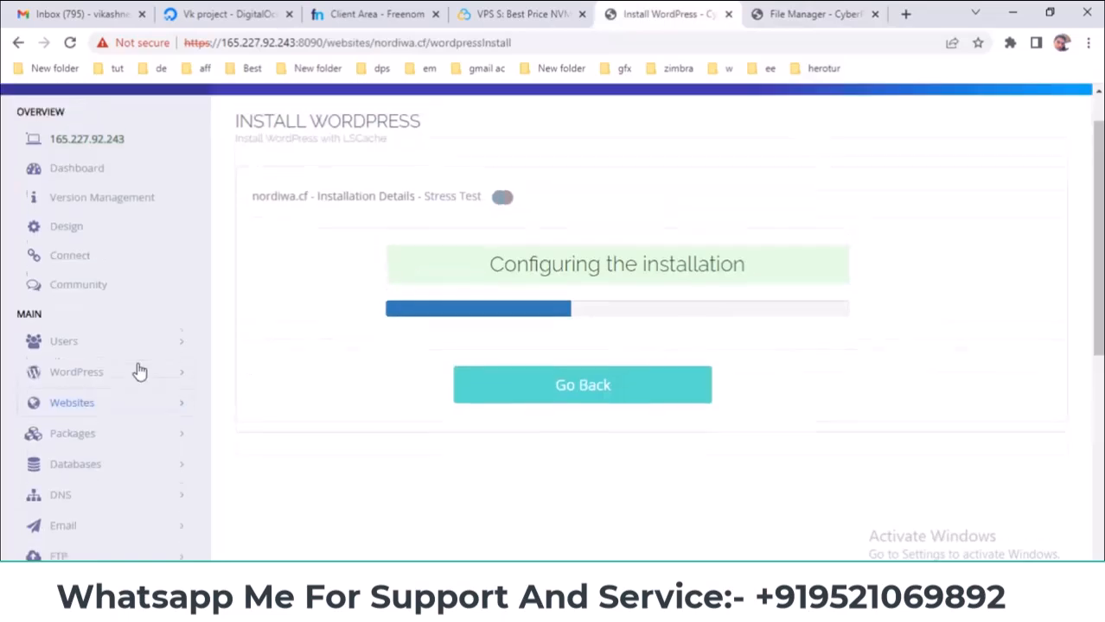
scroll(143, 367, down, 1)
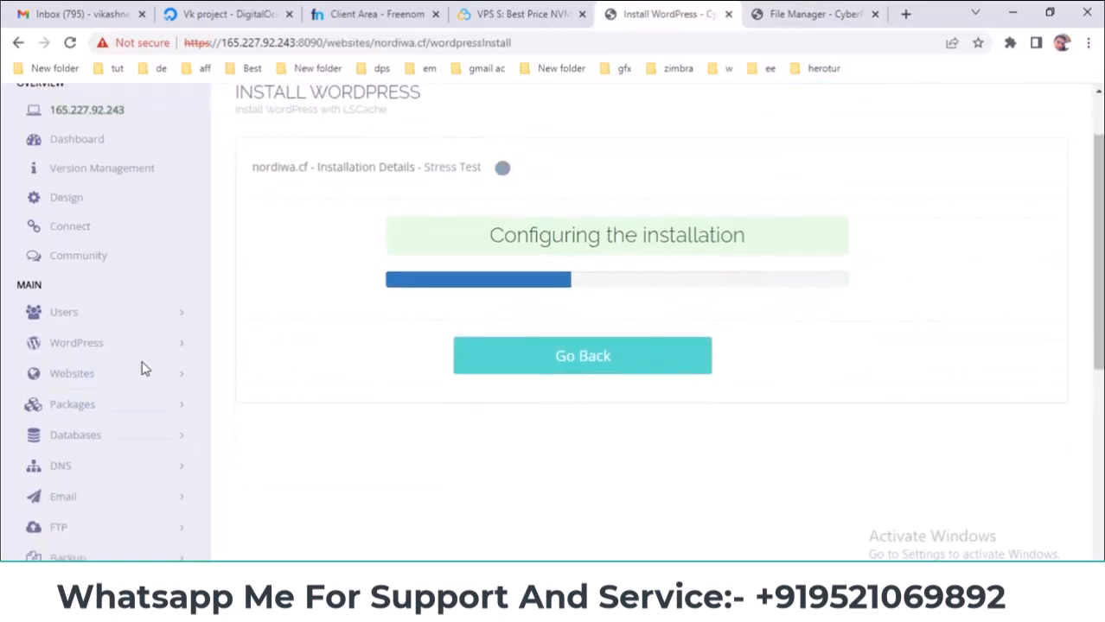
click(121, 441)
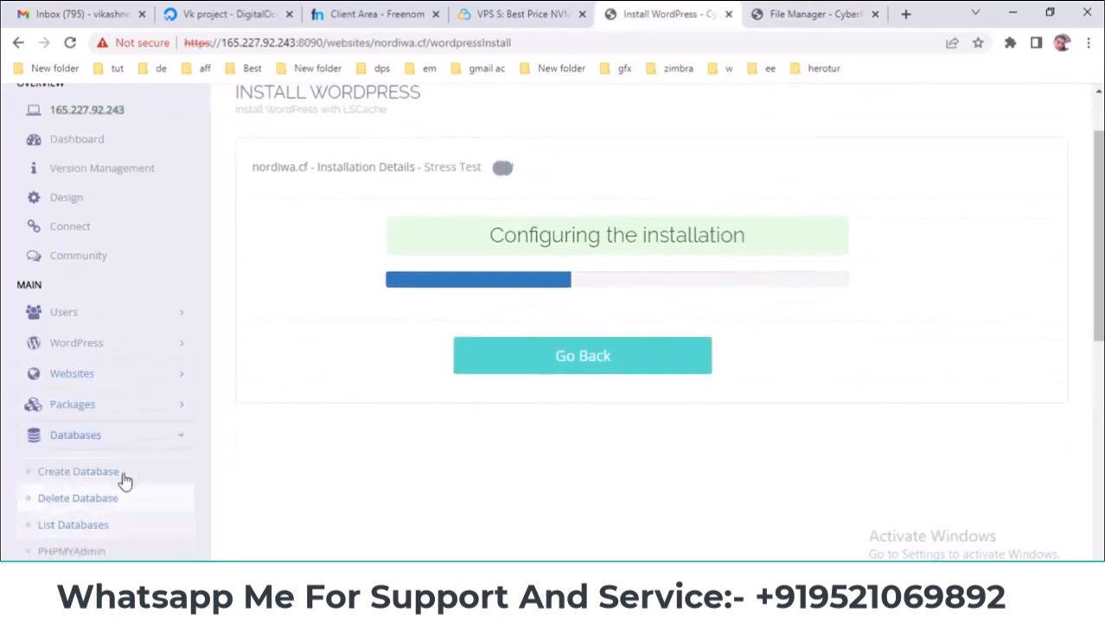
click(151, 441)
scroll(303, 452, up, 1)
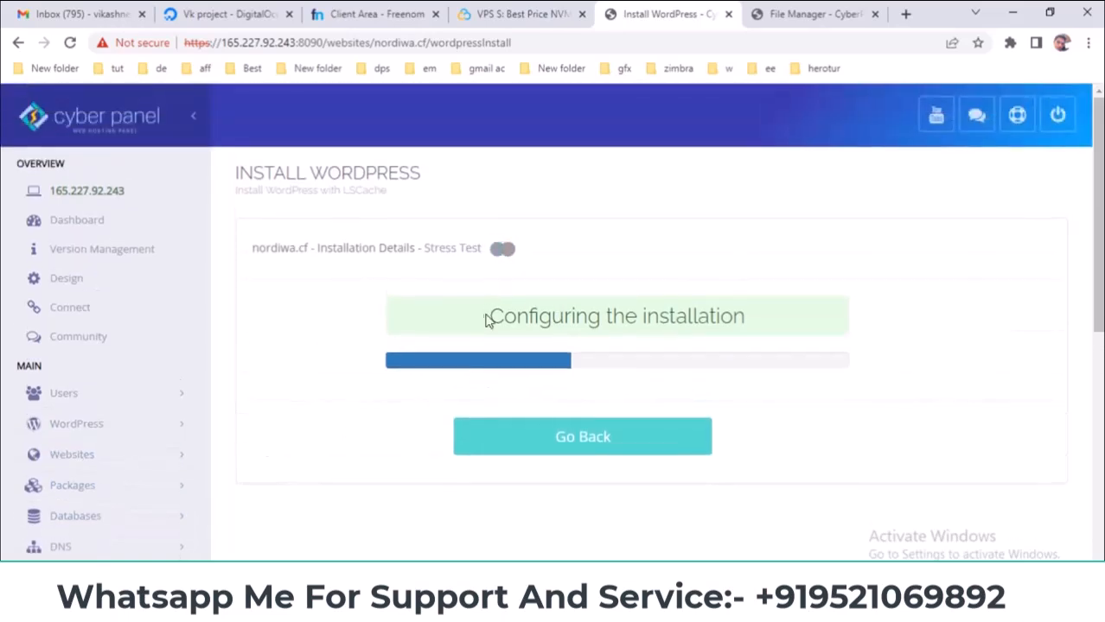
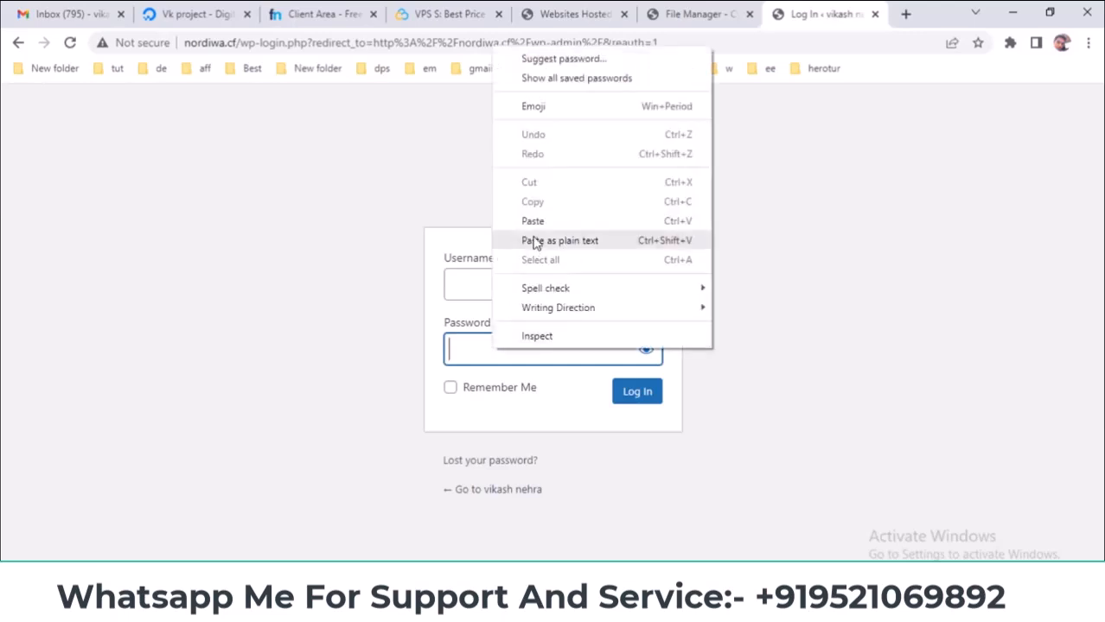
- Sign in to the WordPress dashboard as admin and dismiss the save-password prompt
click(480, 289)
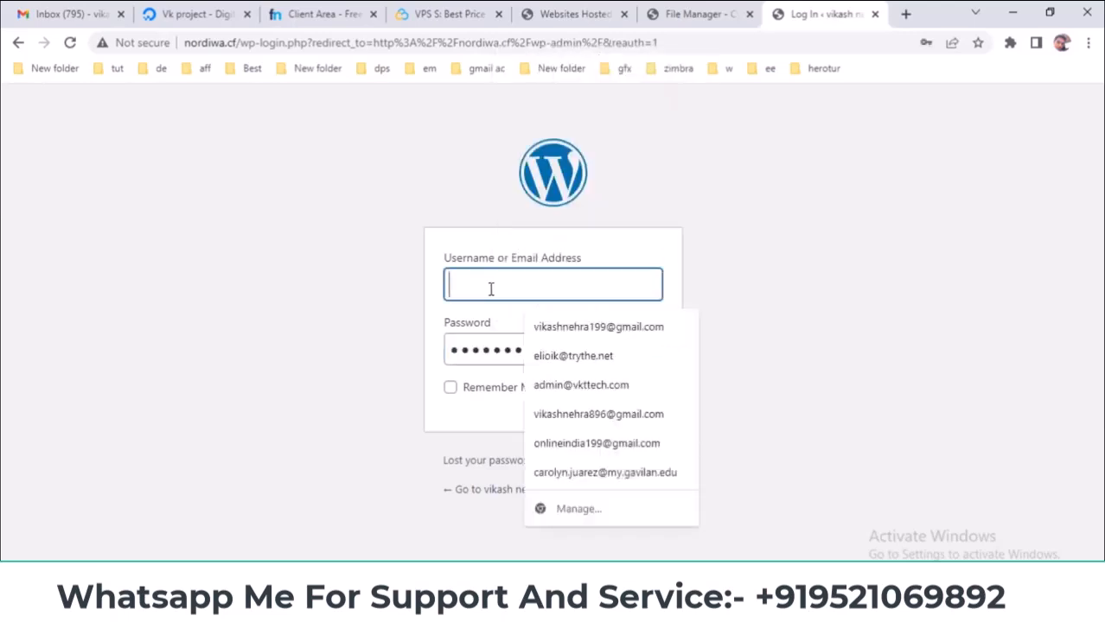
text(ad)
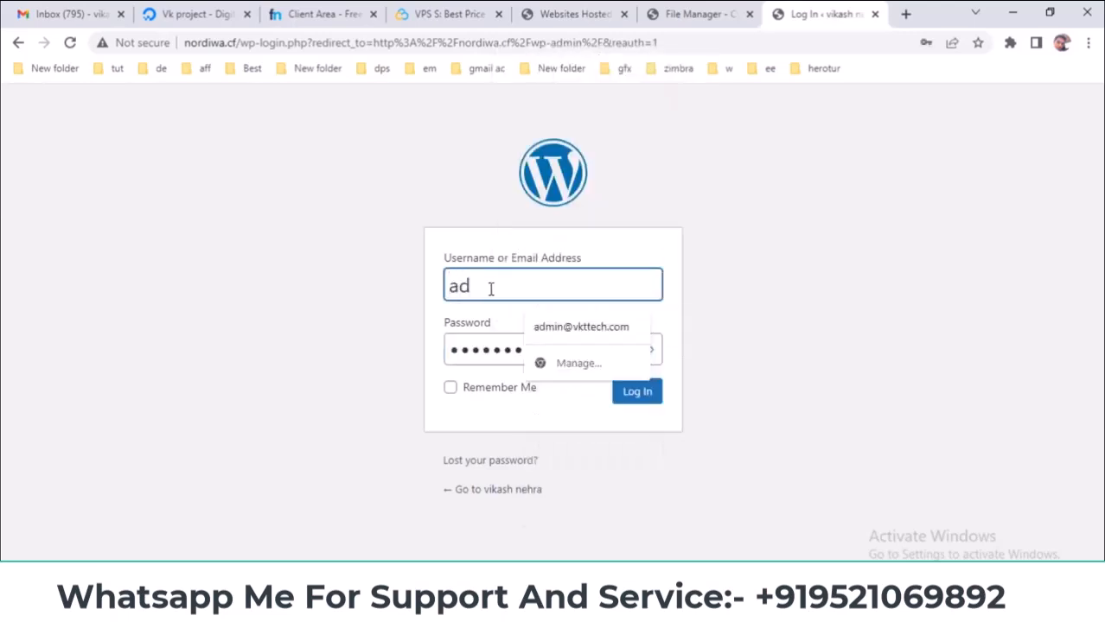
text(min)
key(Return)
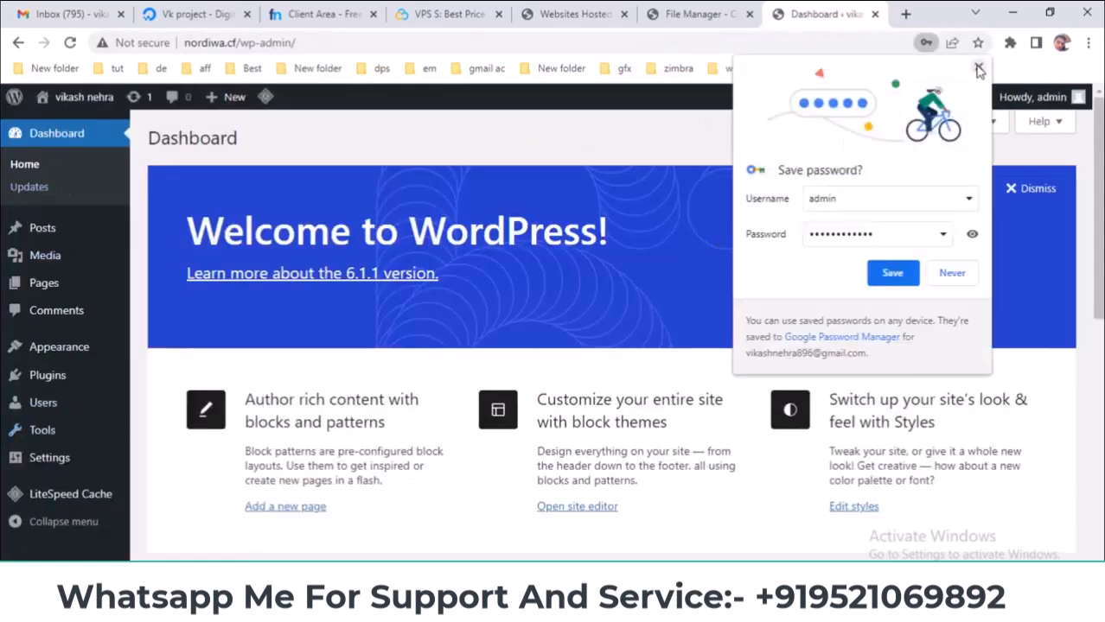
click(979, 69)
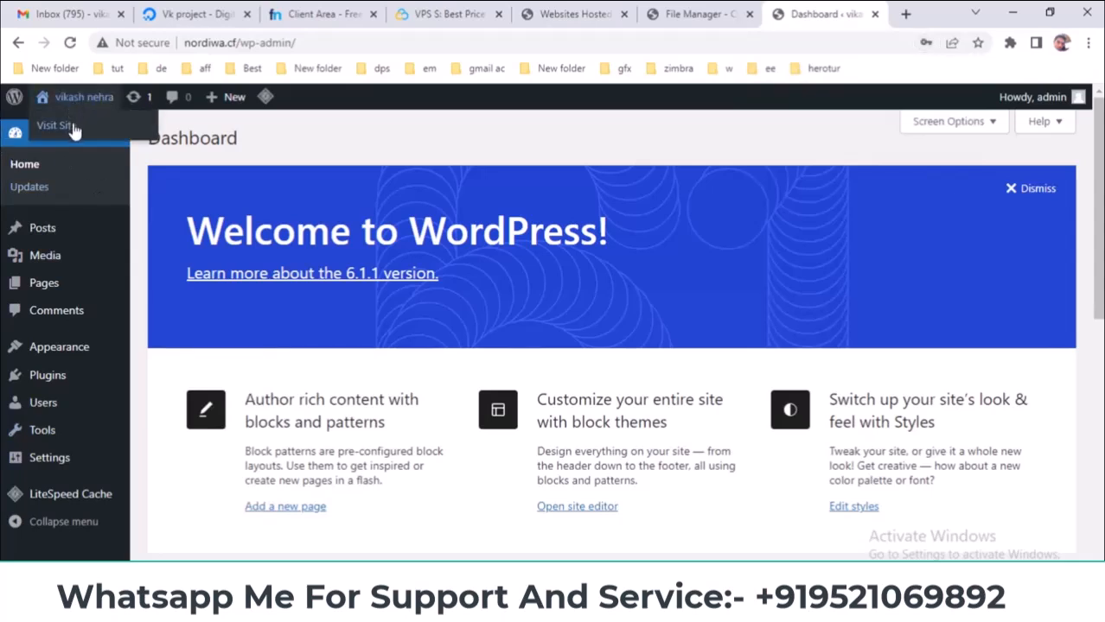
- Open the live nordiwa.cf site in a new tab and look over its Mindblown homepage
middle_click(76, 128)
click(834, 14)
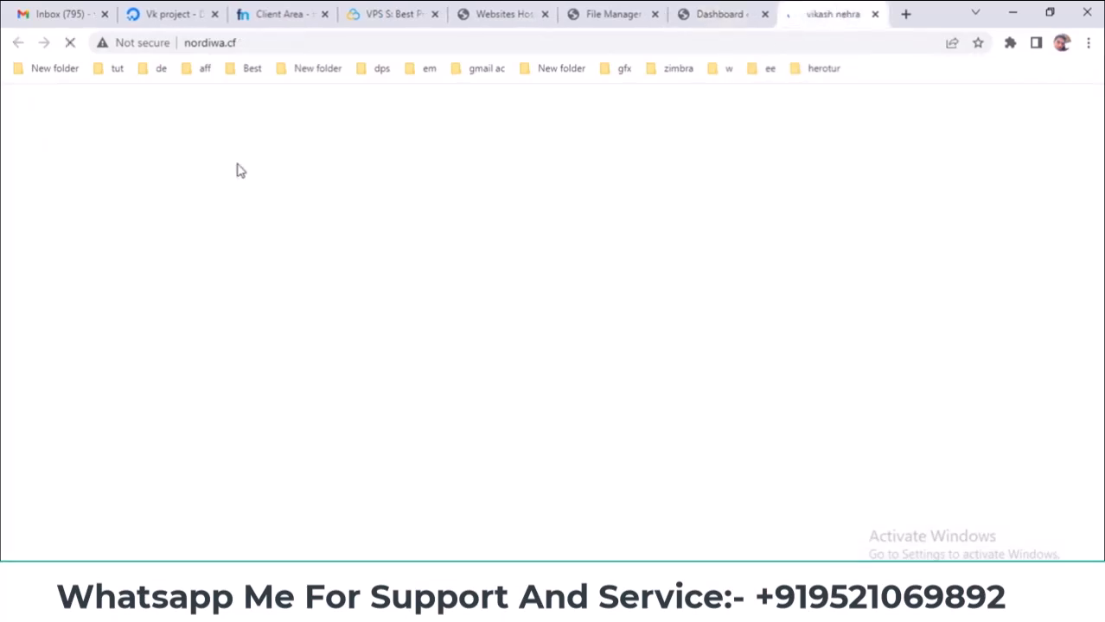
drag(62, 291, 744, 288)
scroll(495, 336, down, 5)
scroll(499, 337, up, 5)
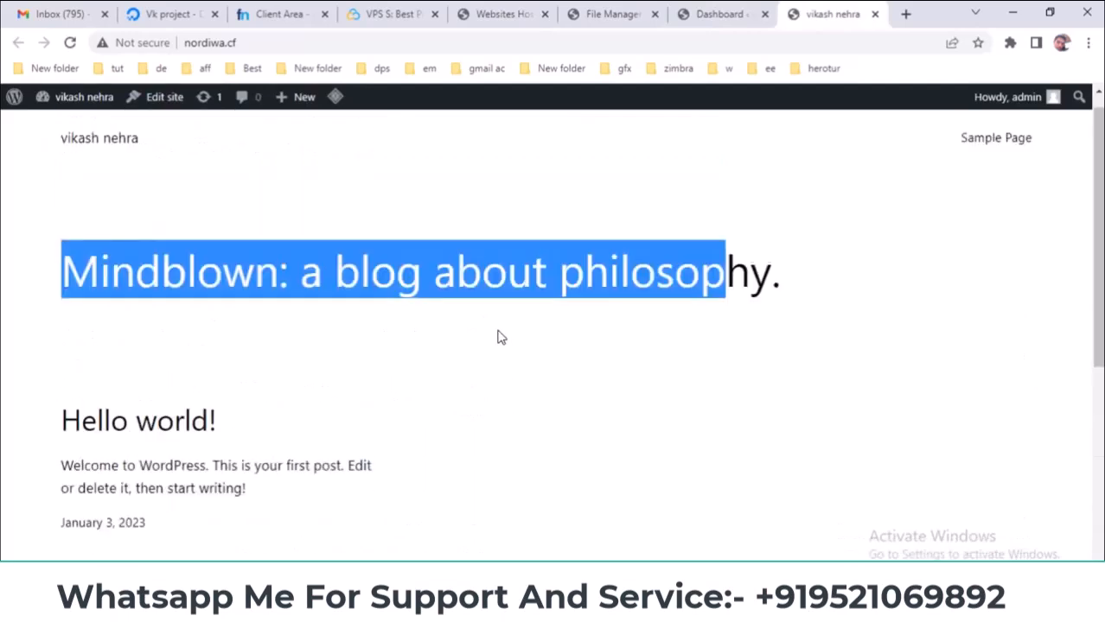
scroll(499, 337, up, 1)
- Return through the browser tabs to CyberPanel's list of websites
click(717, 13)
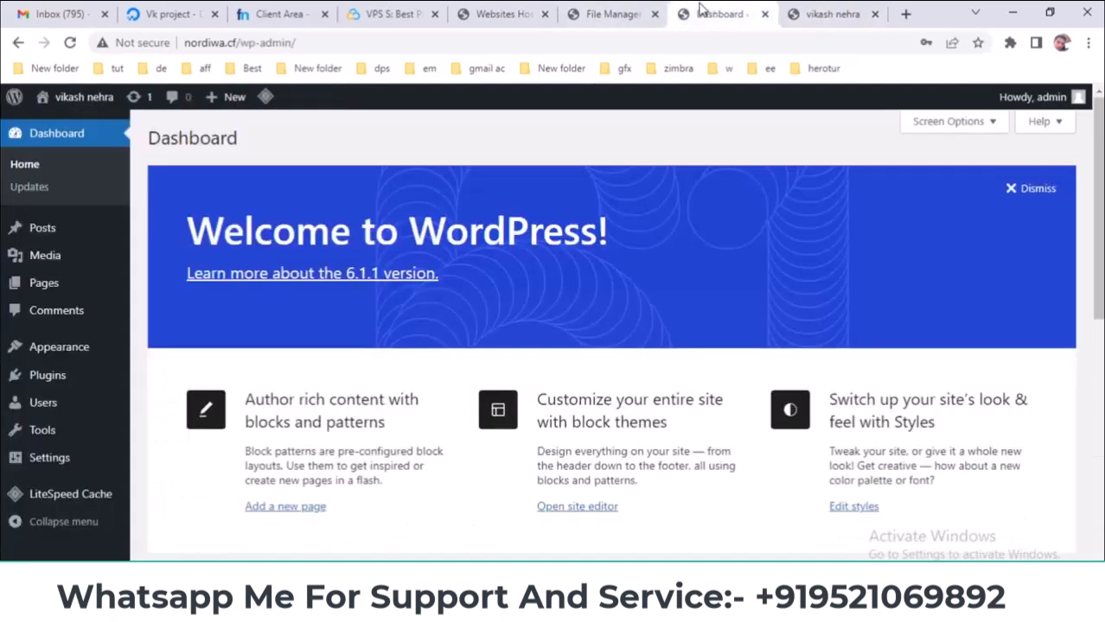
click(618, 13)
click(484, 10)
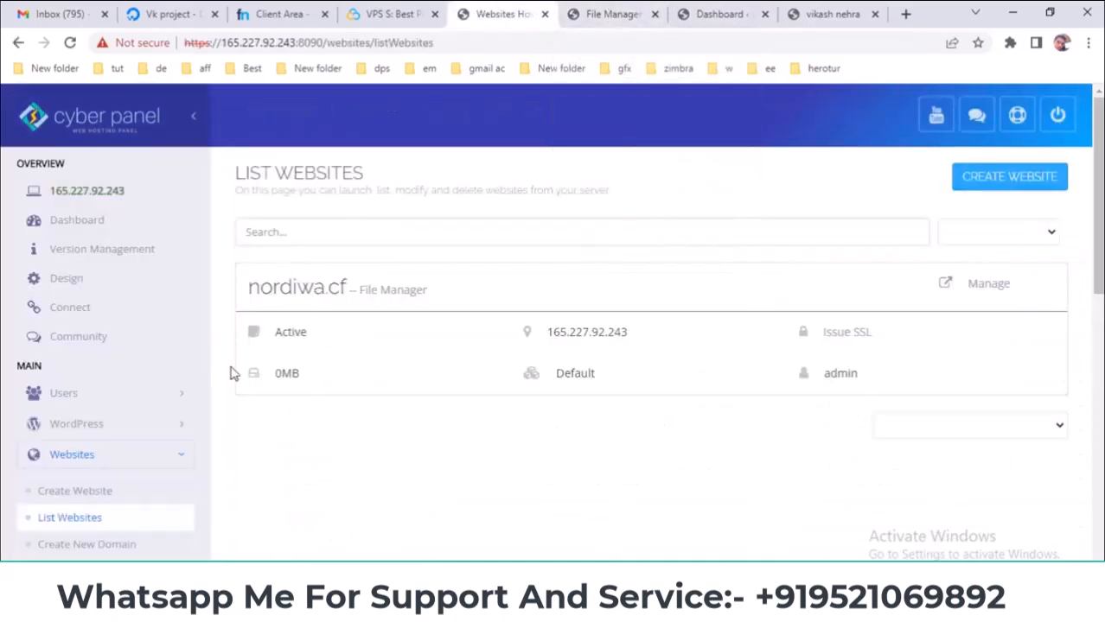
- Glance at the PowerPoint slide, then go to Websites > Modify Website in CyberPanel
click(638, 523)
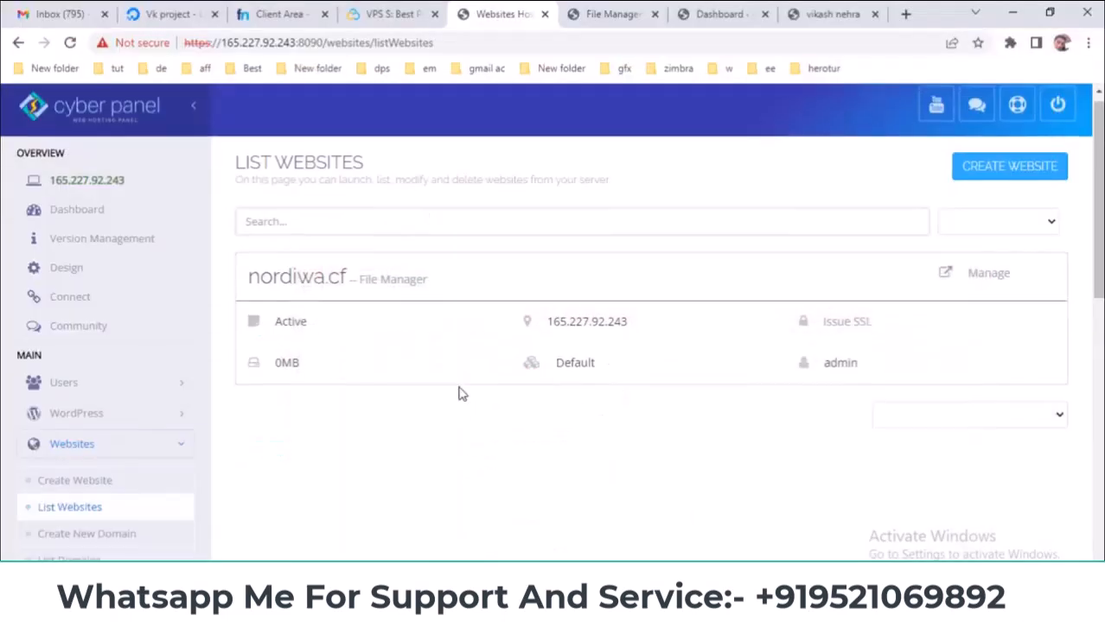
scroll(217, 320, down, 1)
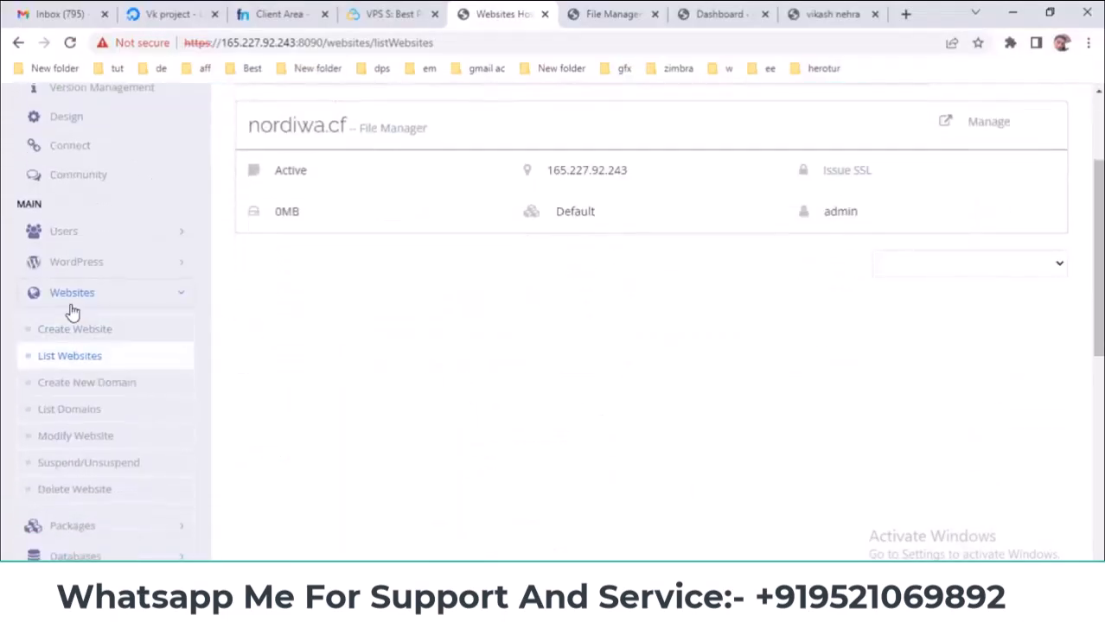
scroll(144, 303, down, 1)
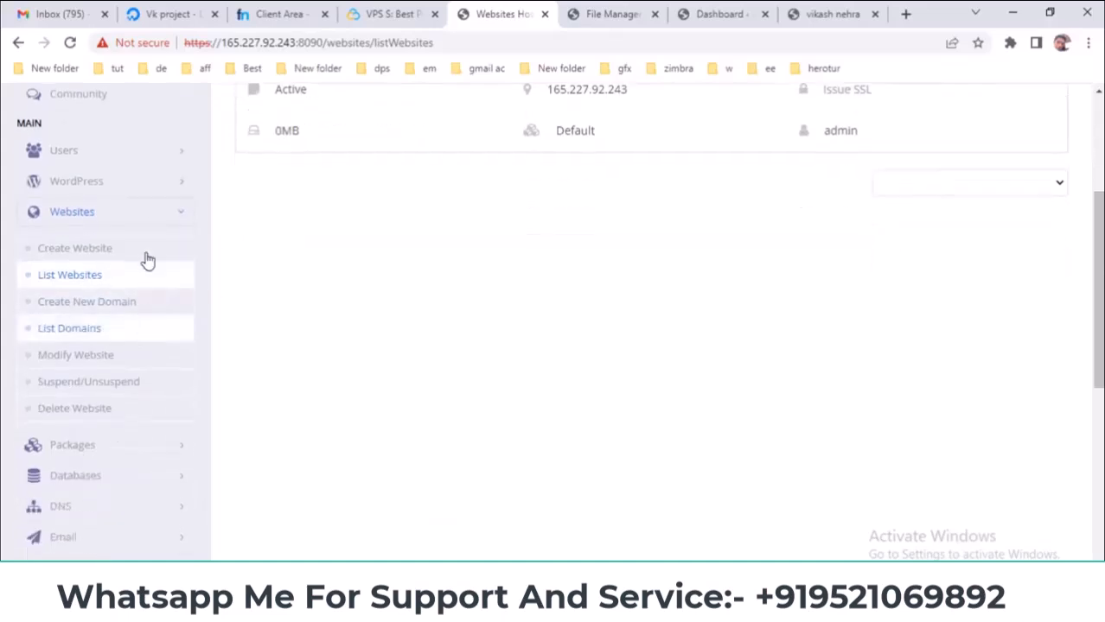
click(92, 362)
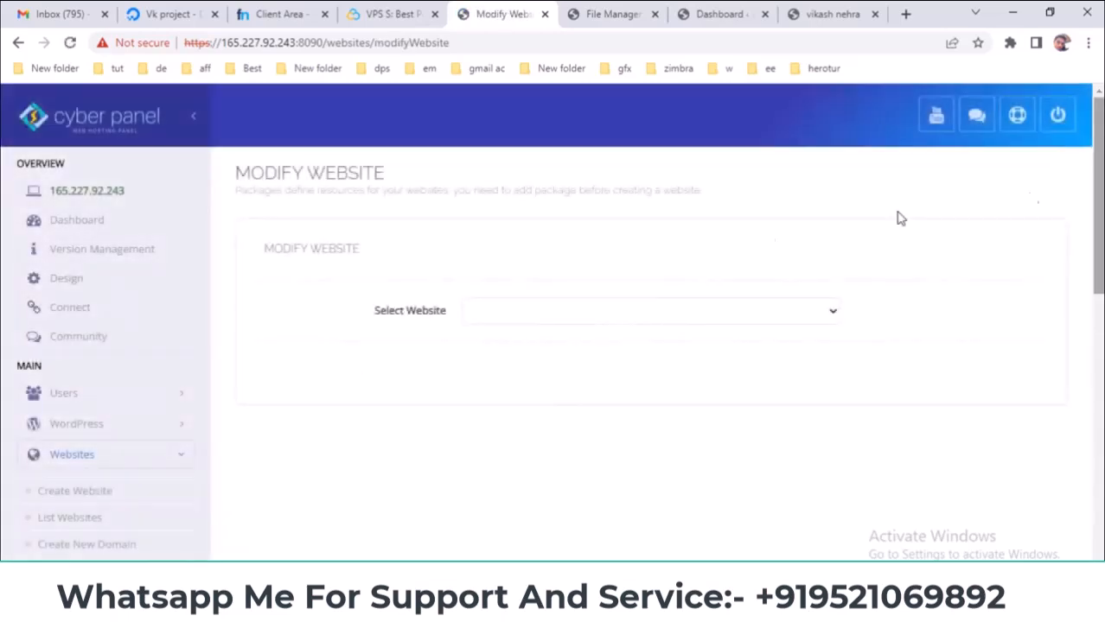
- Select nordiwa.cf on Modify Website to load its settings and highlight the admin email
click(544, 311)
click(535, 348)
scroll(459, 362, down, 1)
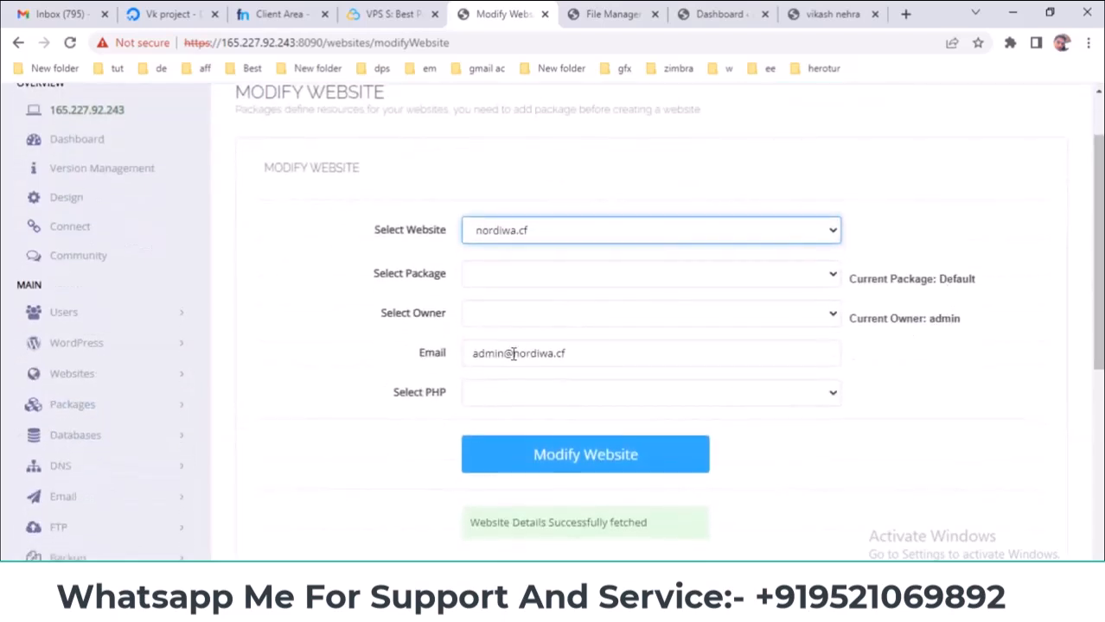
drag(506, 349, 451, 356)
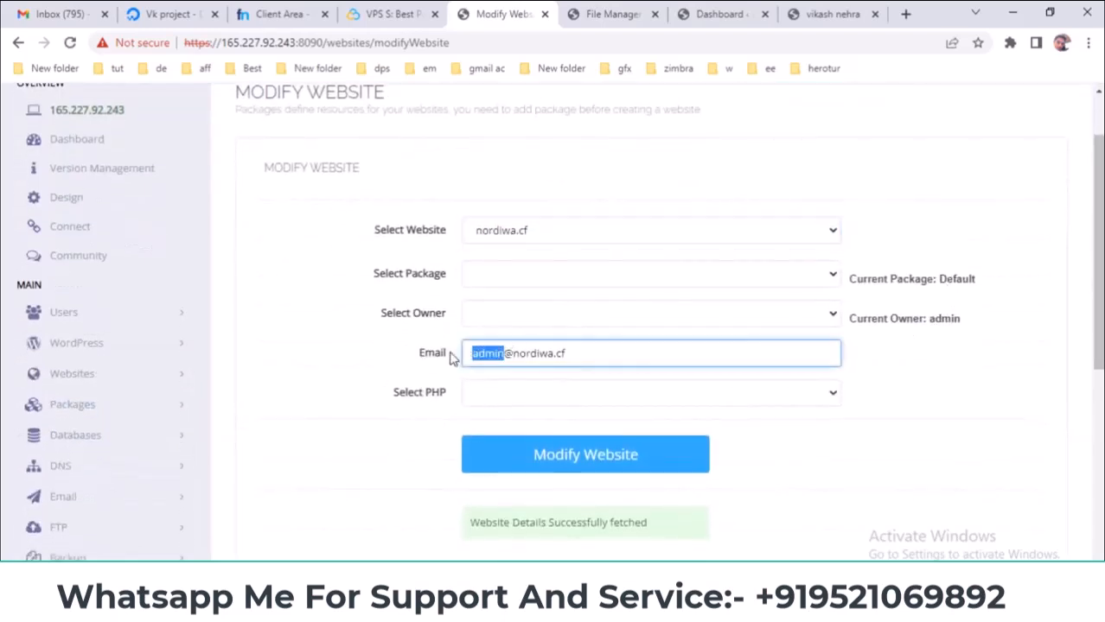
- Inspect the PHP version, owner and package choices without changing any of them
click(510, 404)
click(416, 395)
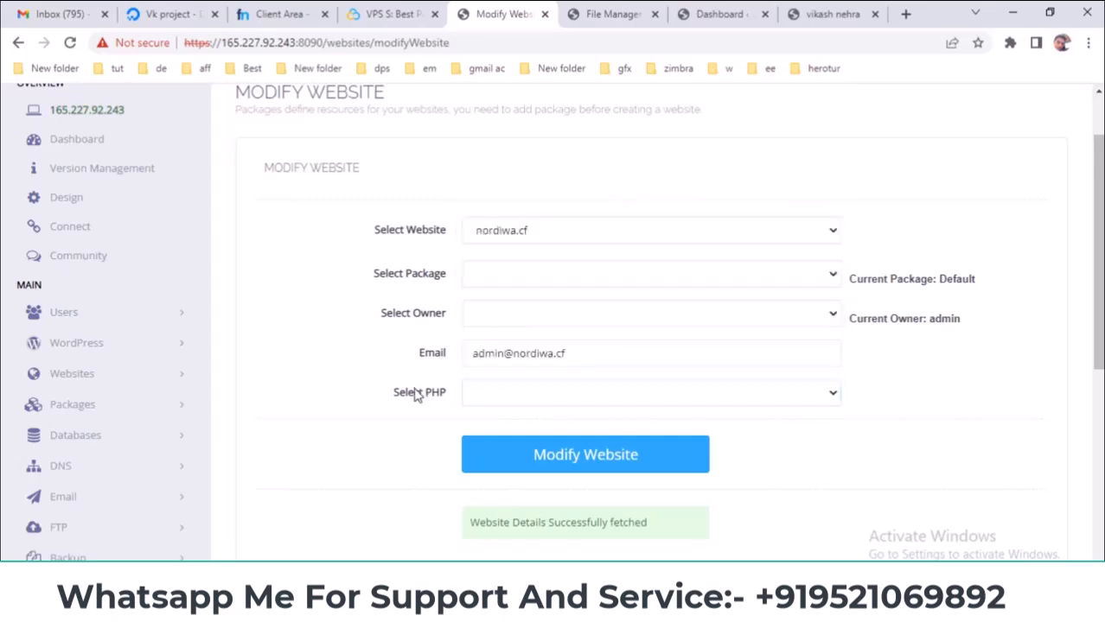
click(510, 319)
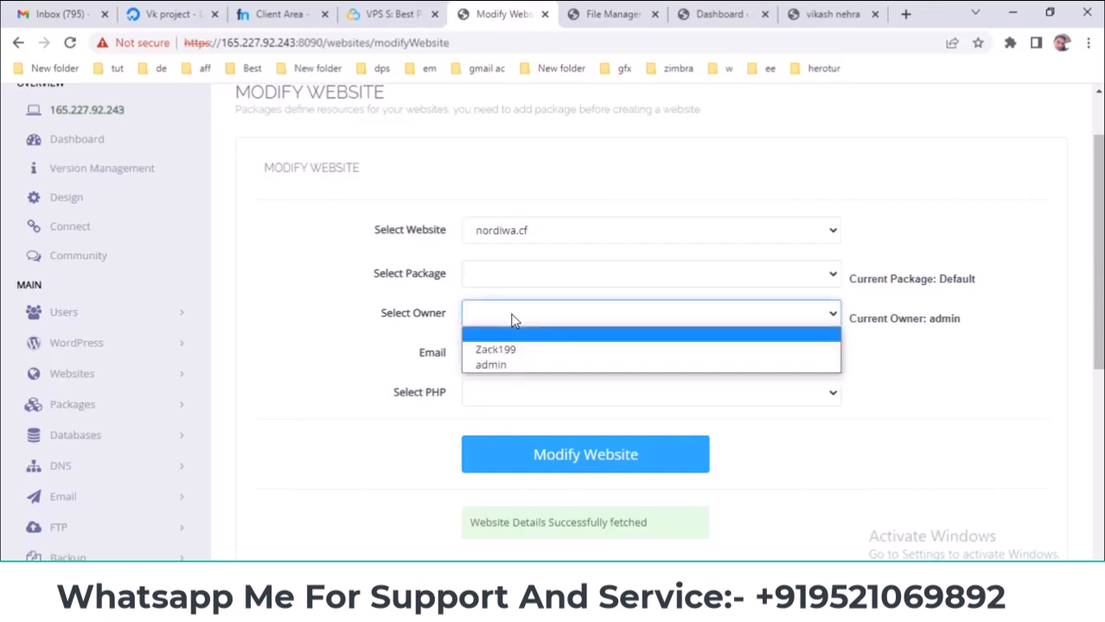
click(932, 349)
click(828, 277)
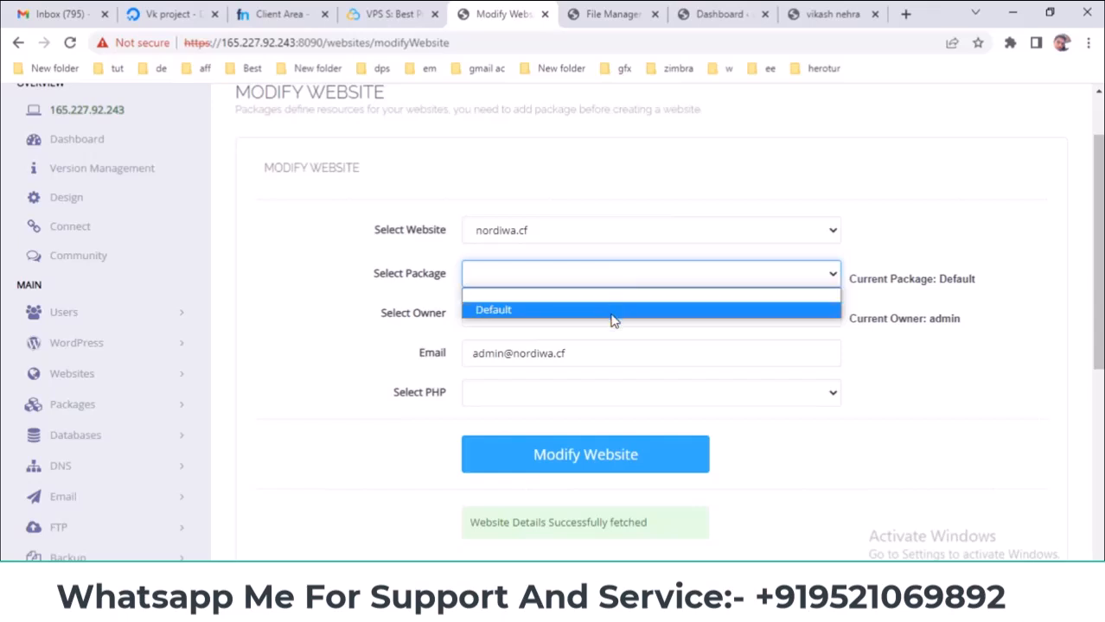
click(1063, 382)
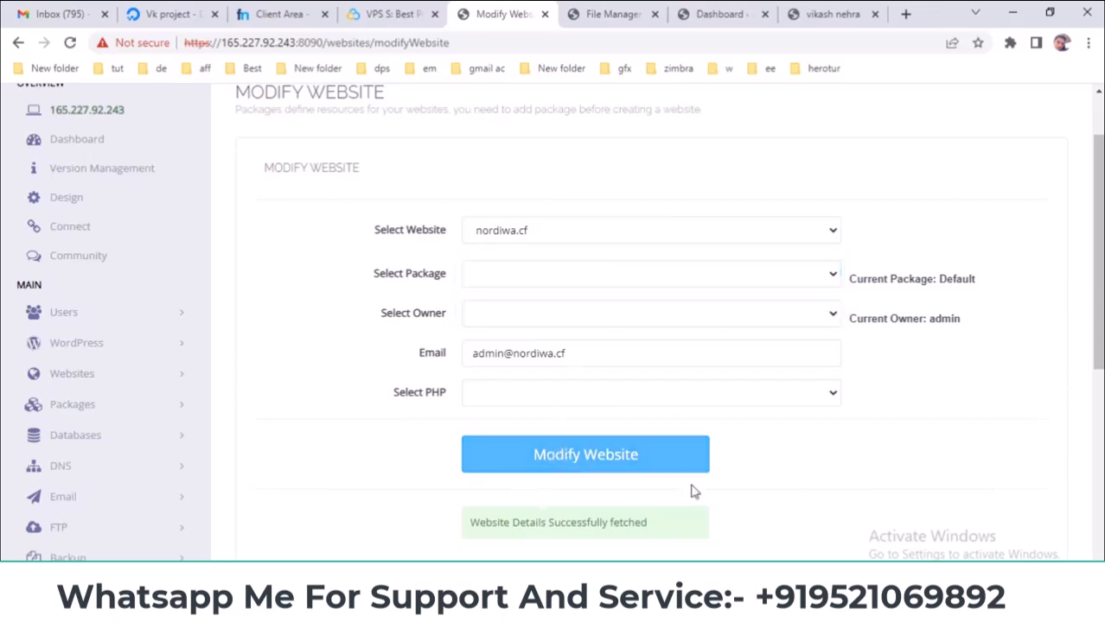
- Check the slides, then go to Websites > Suspend/Unsuspend
key(alt+Tab)
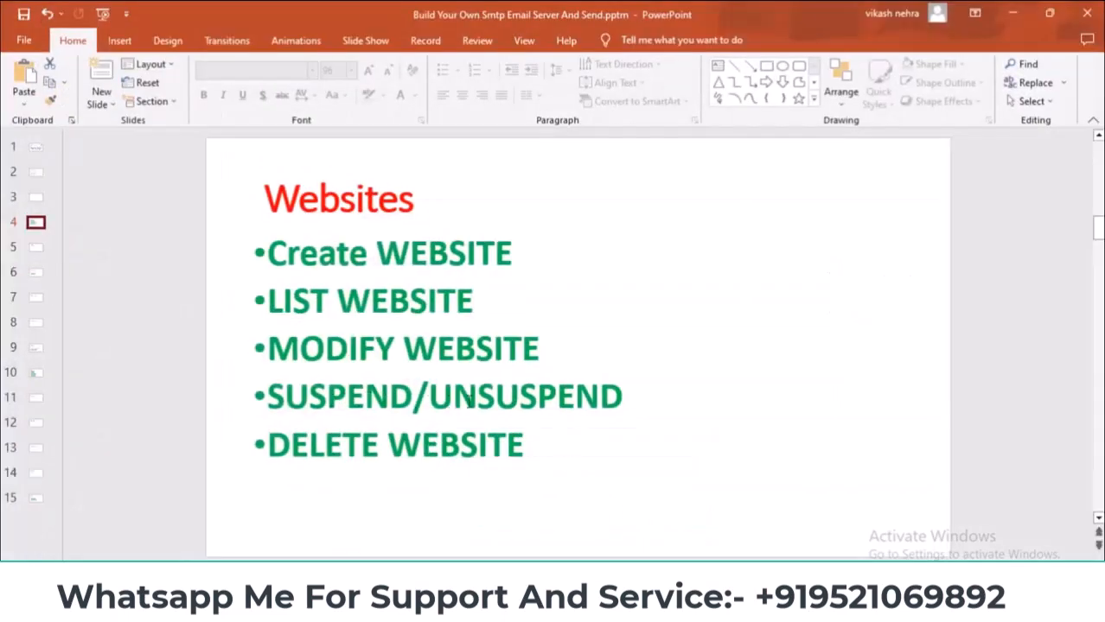
key(alt+Tab)
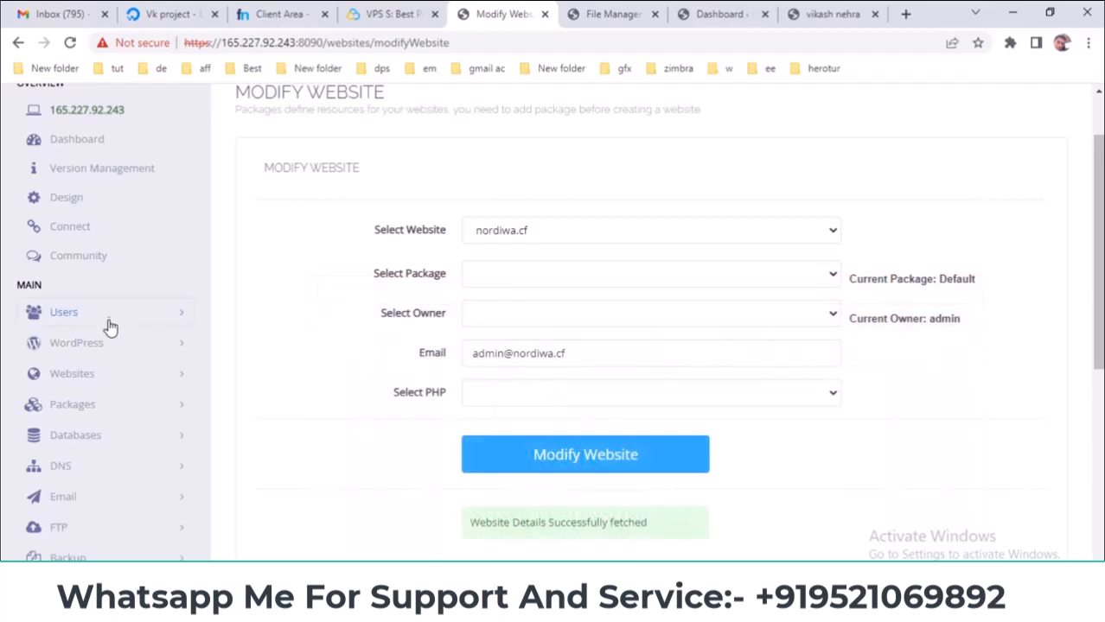
click(124, 374)
scroll(229, 333, down, 3)
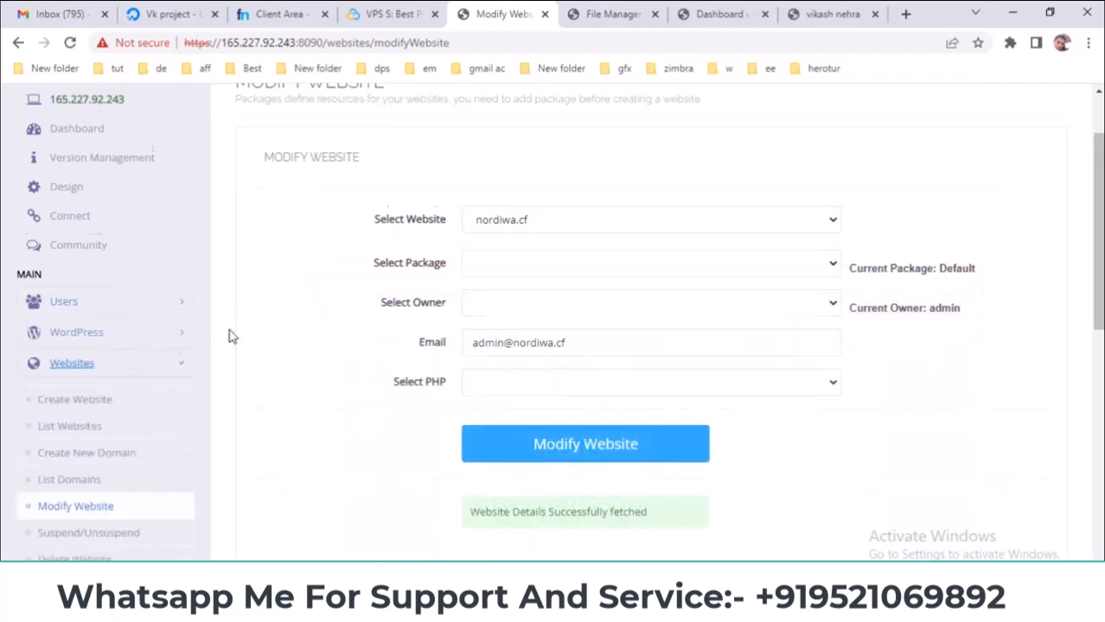
click(70, 382)
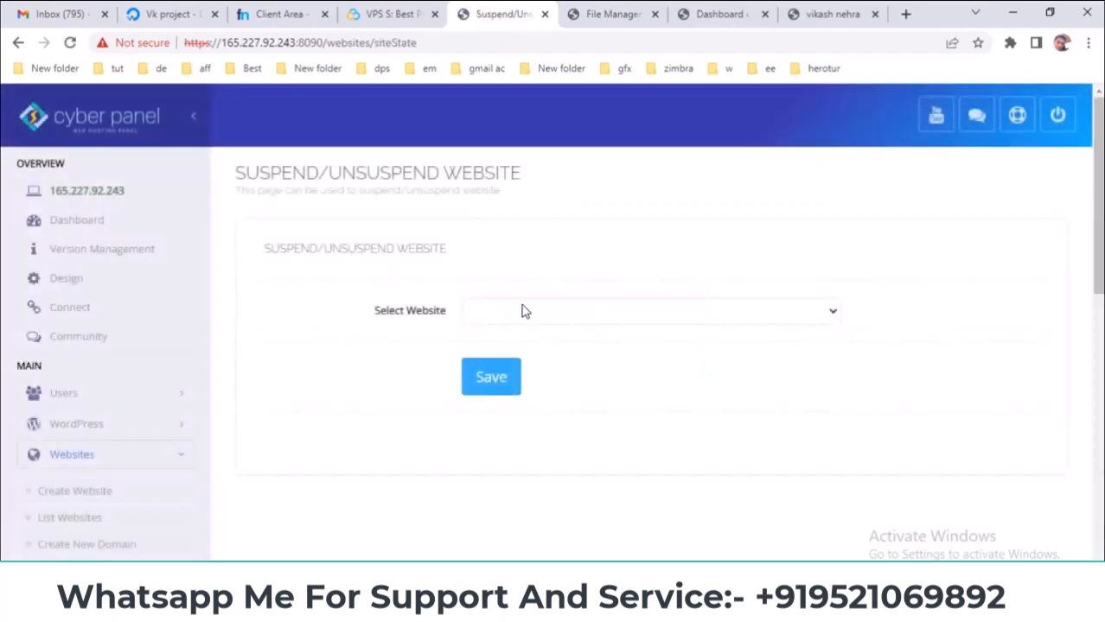
- Select nordiwa.cf and set its status to Un-Suspend
click(523, 311)
click(503, 351)
click(506, 376)
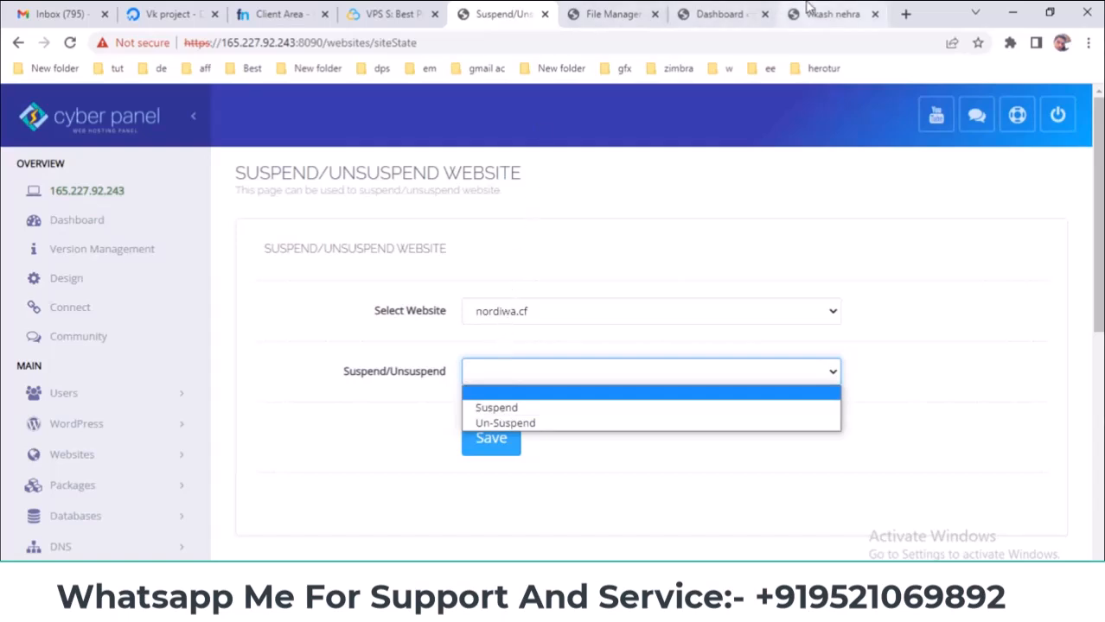
click(830, 14)
click(718, 13)
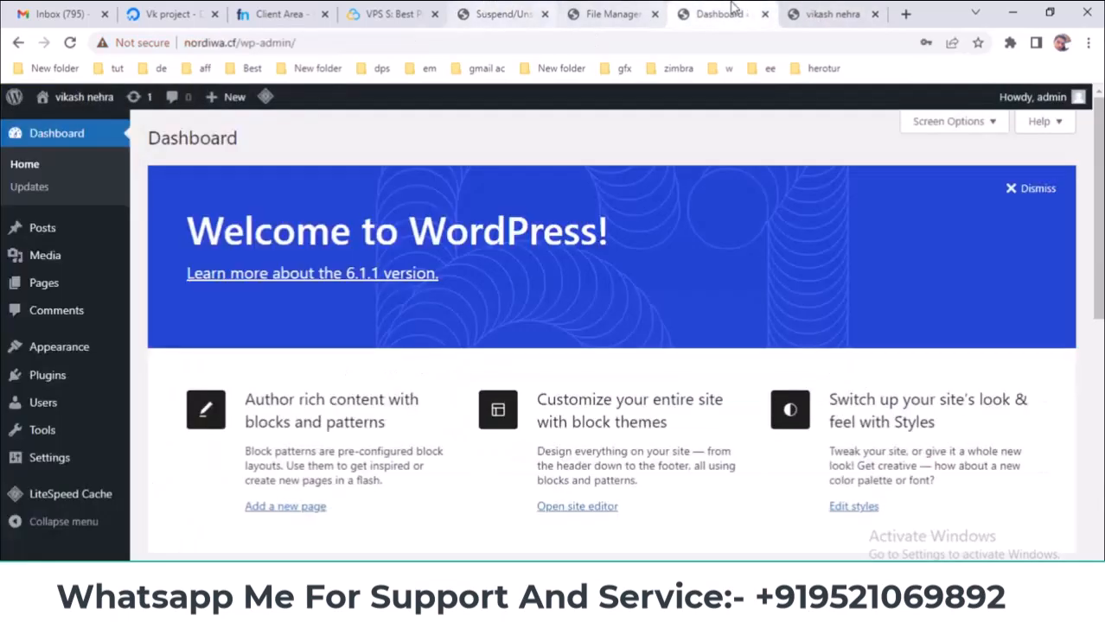
click(527, 12)
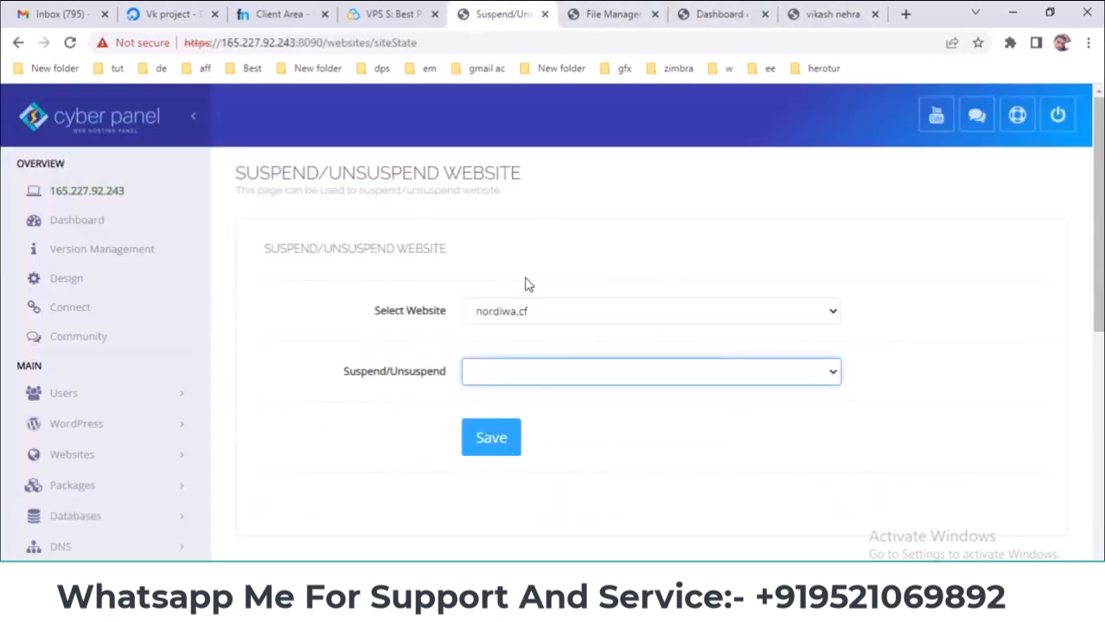
click(521, 371)
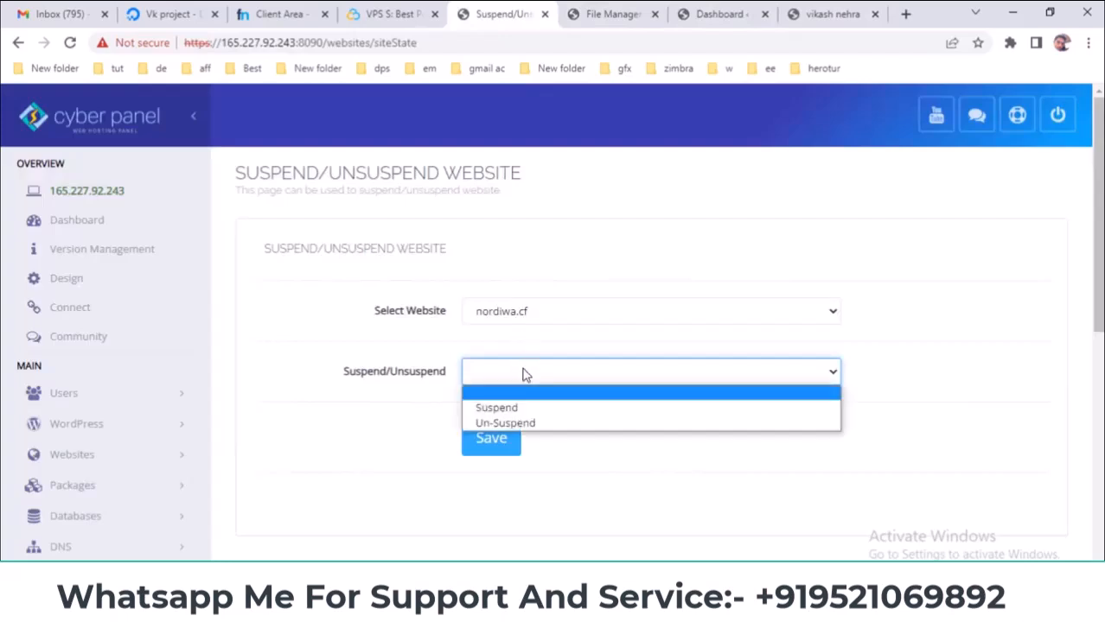
click(531, 423)
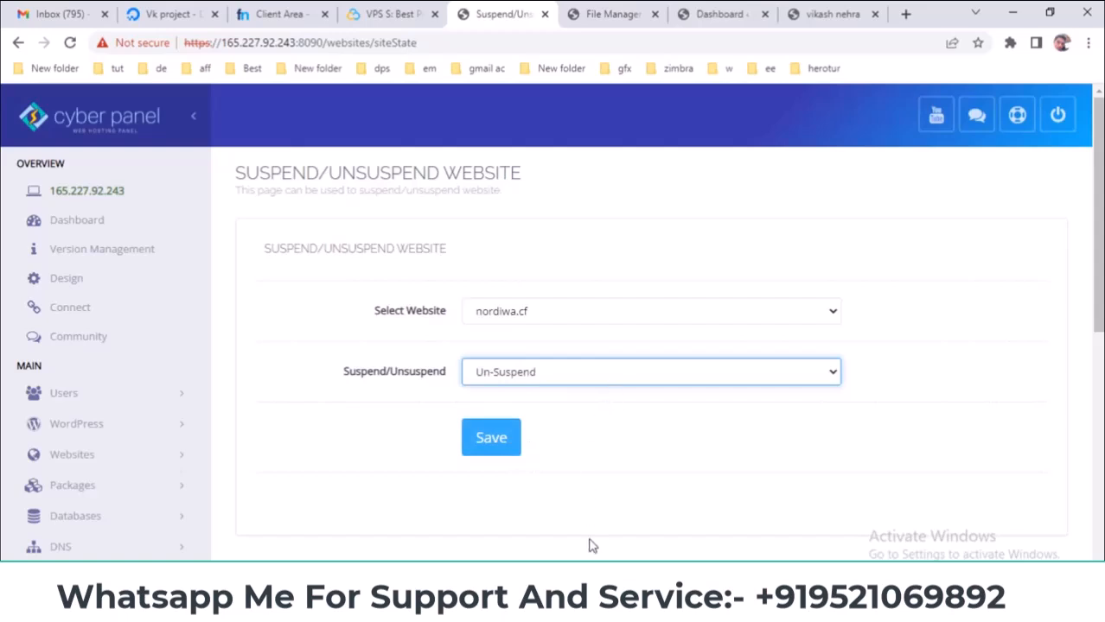
- Check the slides, then go to Websites > Delete Website
key(alt+Tab)
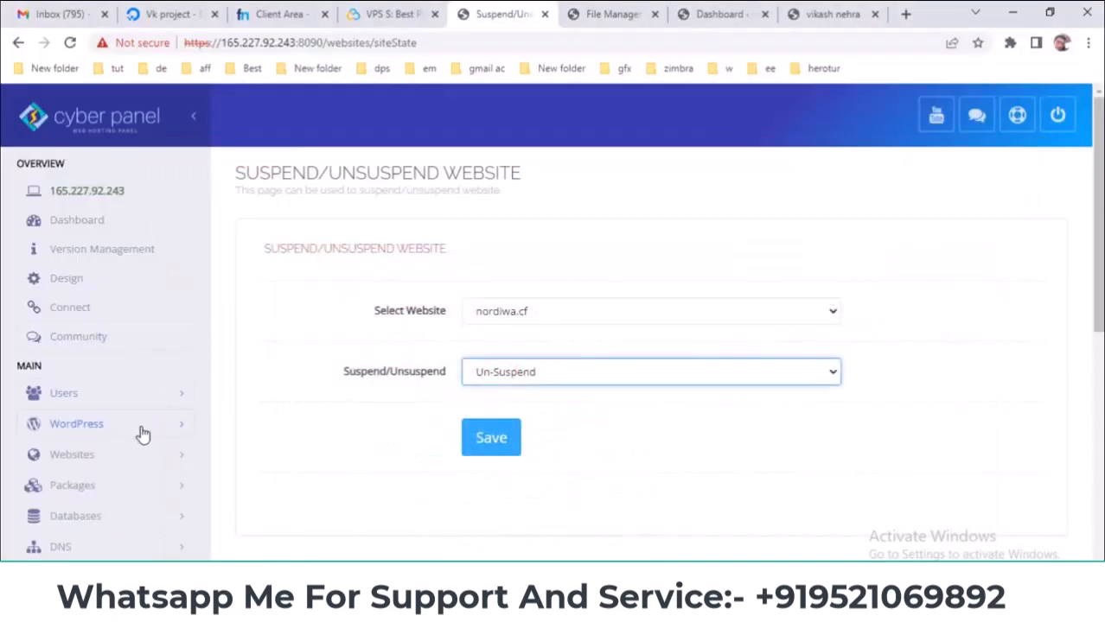
click(138, 425)
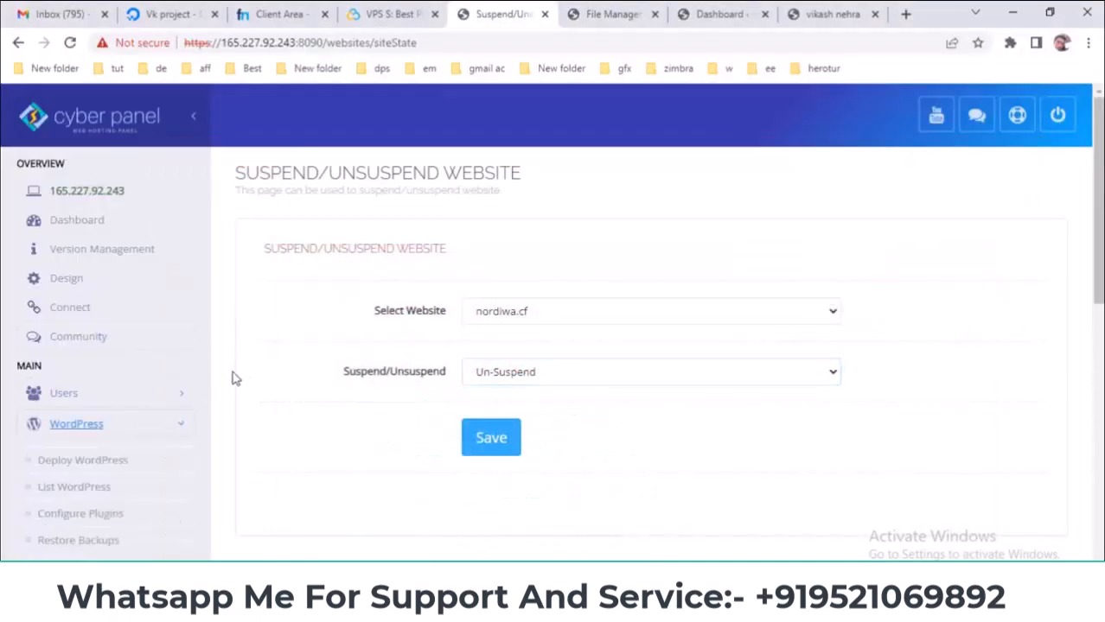
scroll(246, 374, down, 1)
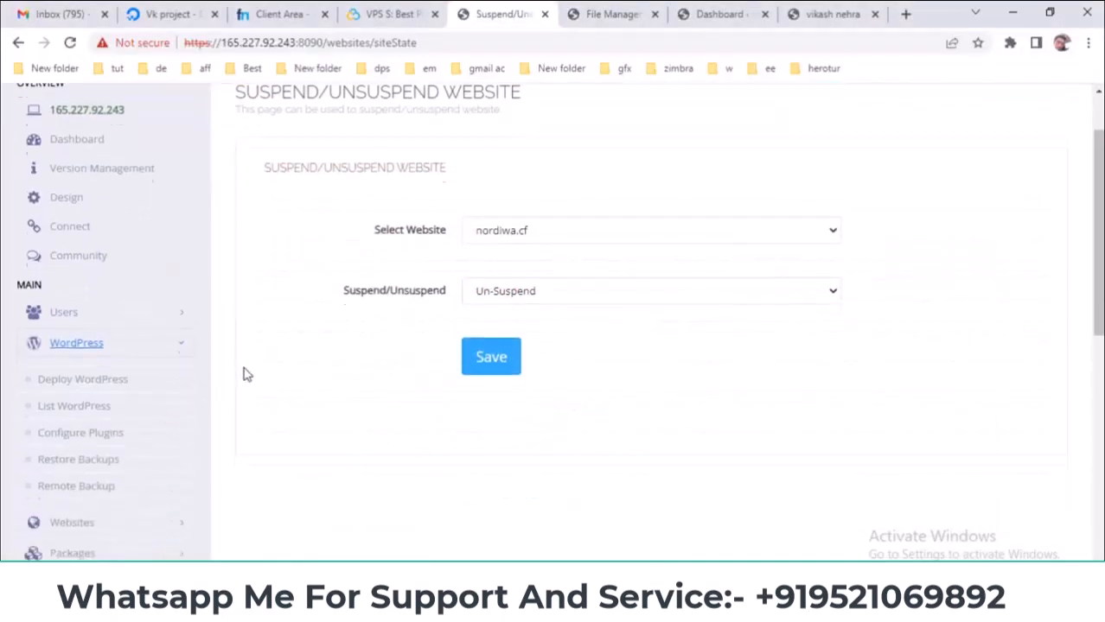
click(135, 346)
click(145, 374)
scroll(186, 370, down, 2)
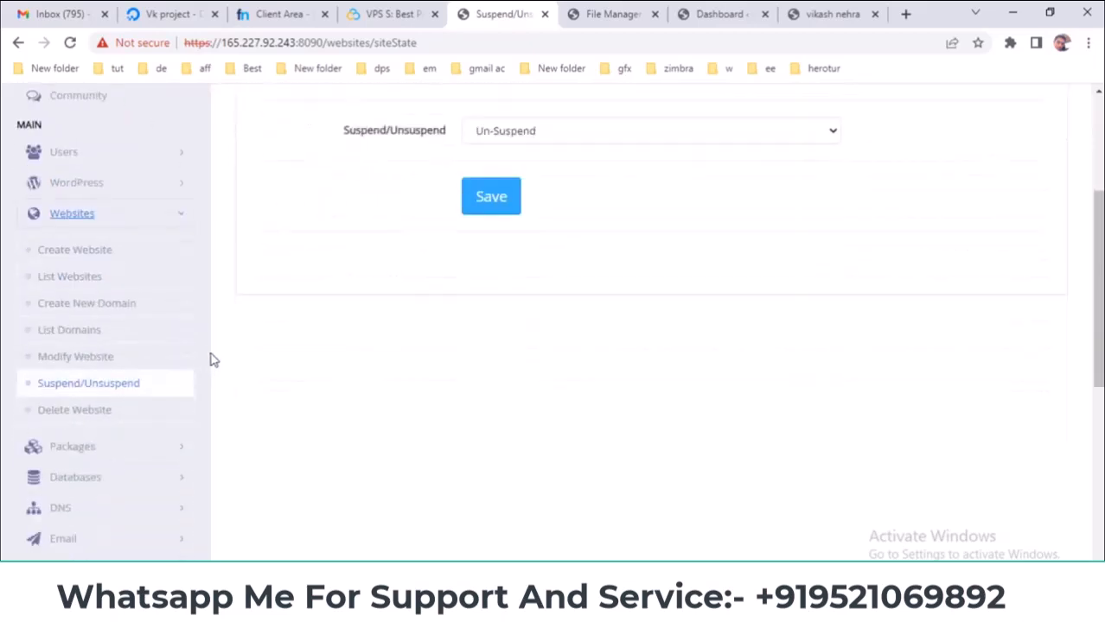
click(62, 415)
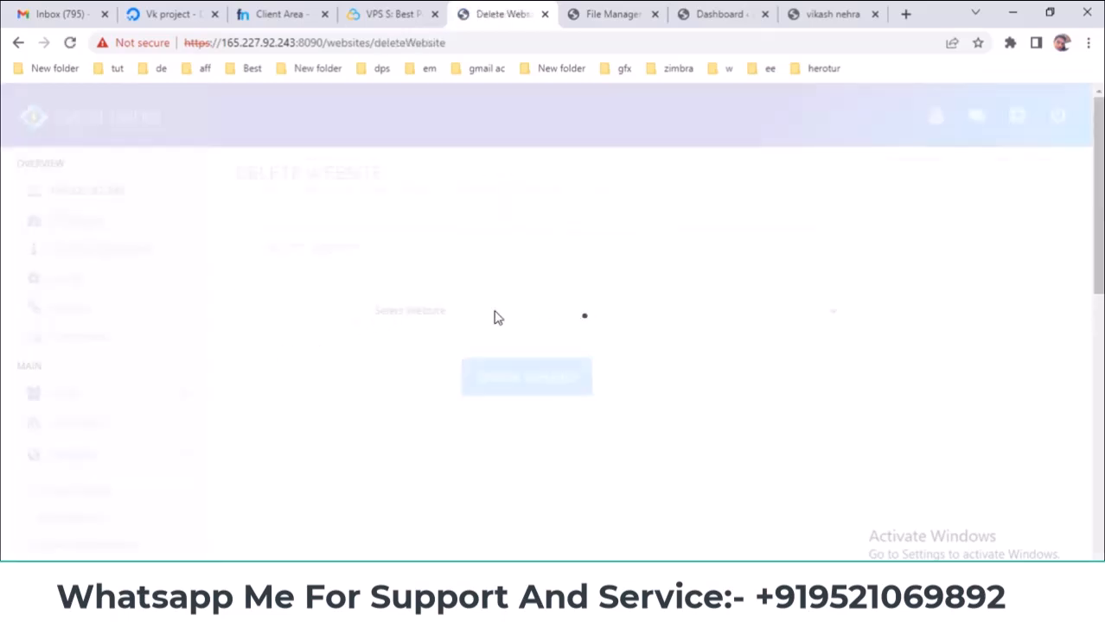
- Pick nordiwa.cf in the Delete Website selector without deleting it, then return to the slides
click(501, 310)
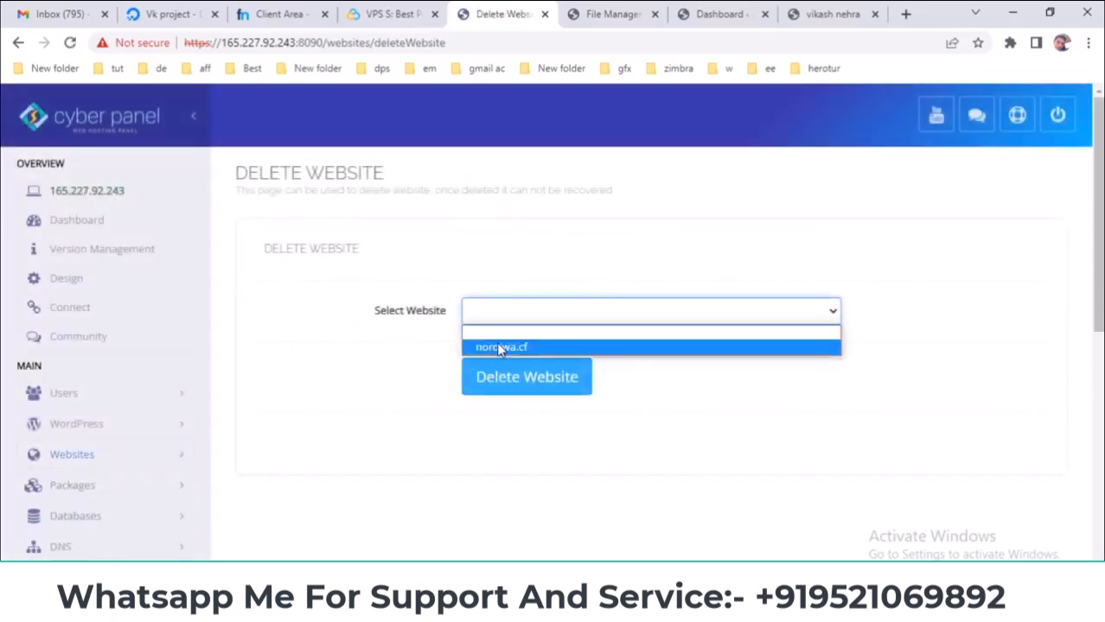
click(512, 348)
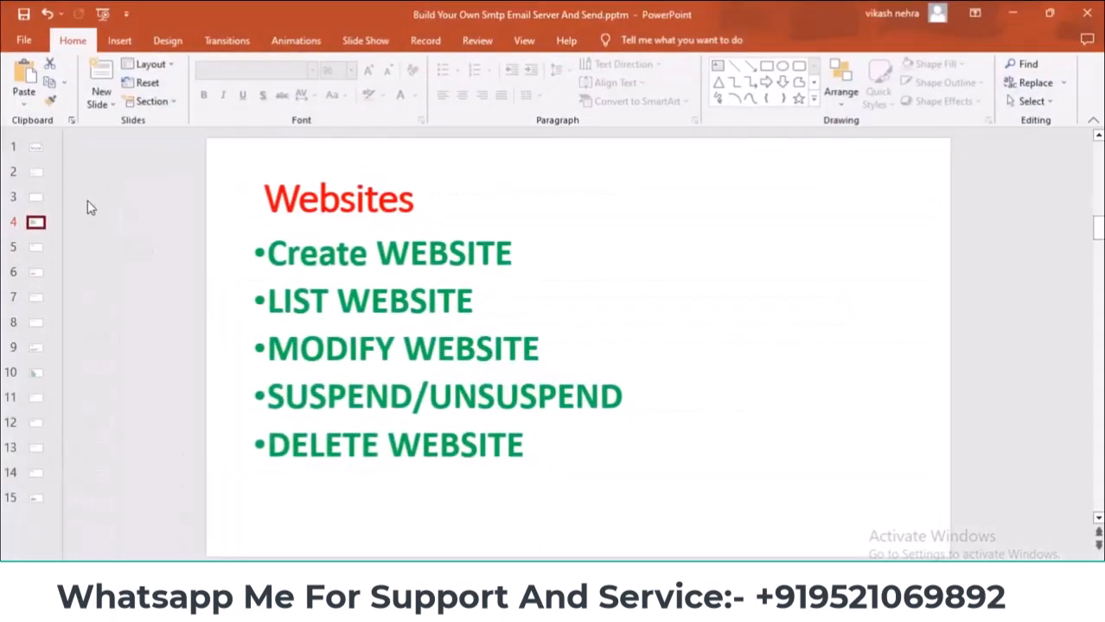
click(37, 249)
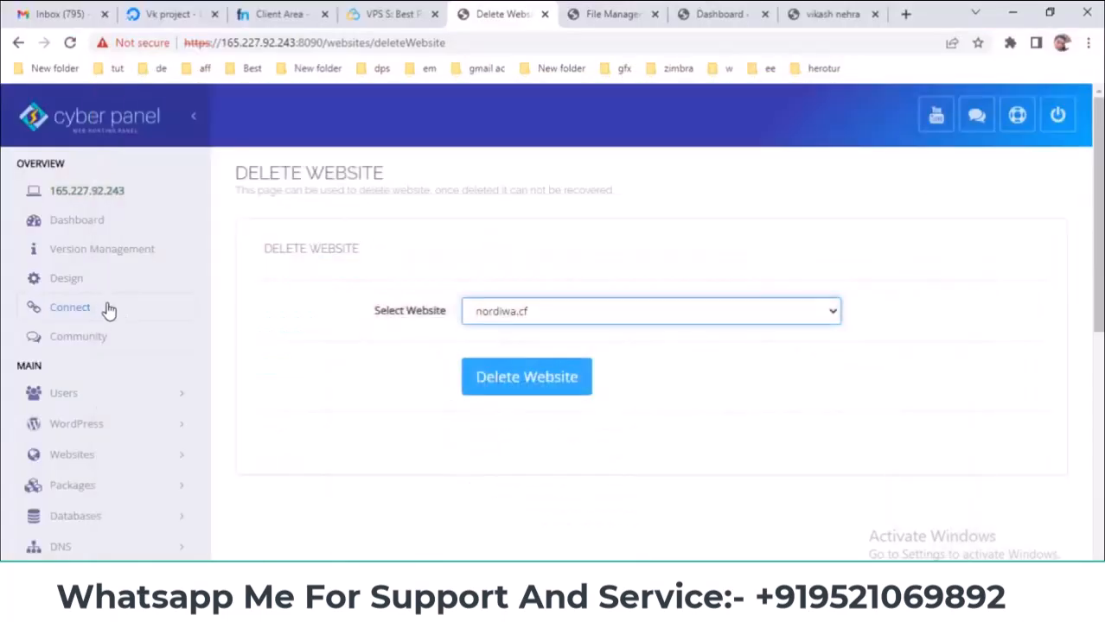
- Go to Packages > Create Package and highlight 'Create PACKAGES' on the slide
scroll(108, 309, down, 5)
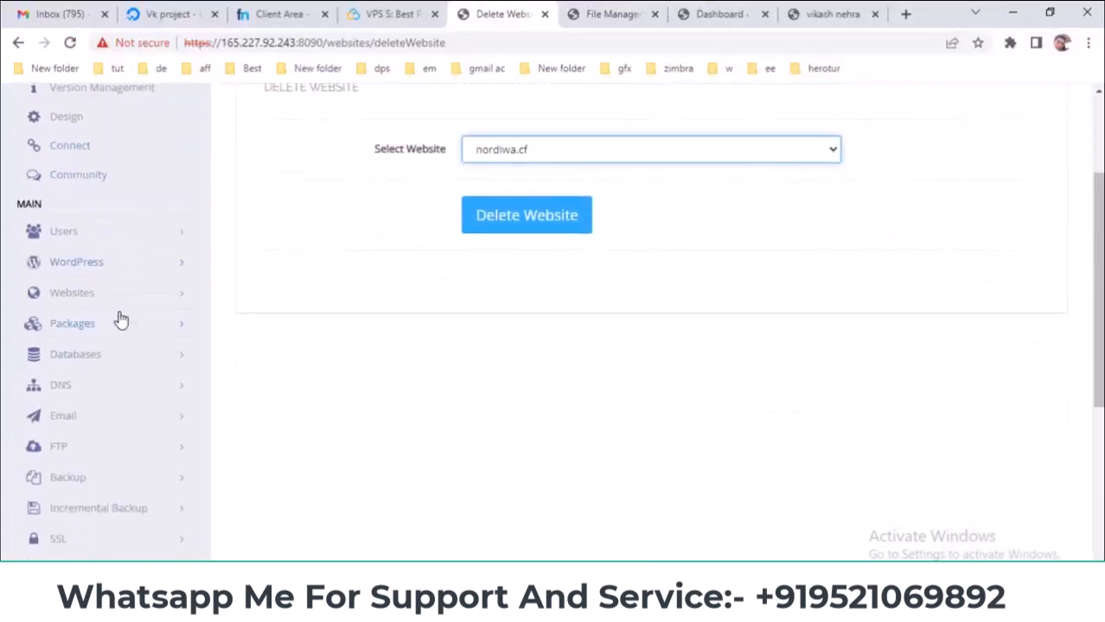
click(81, 245)
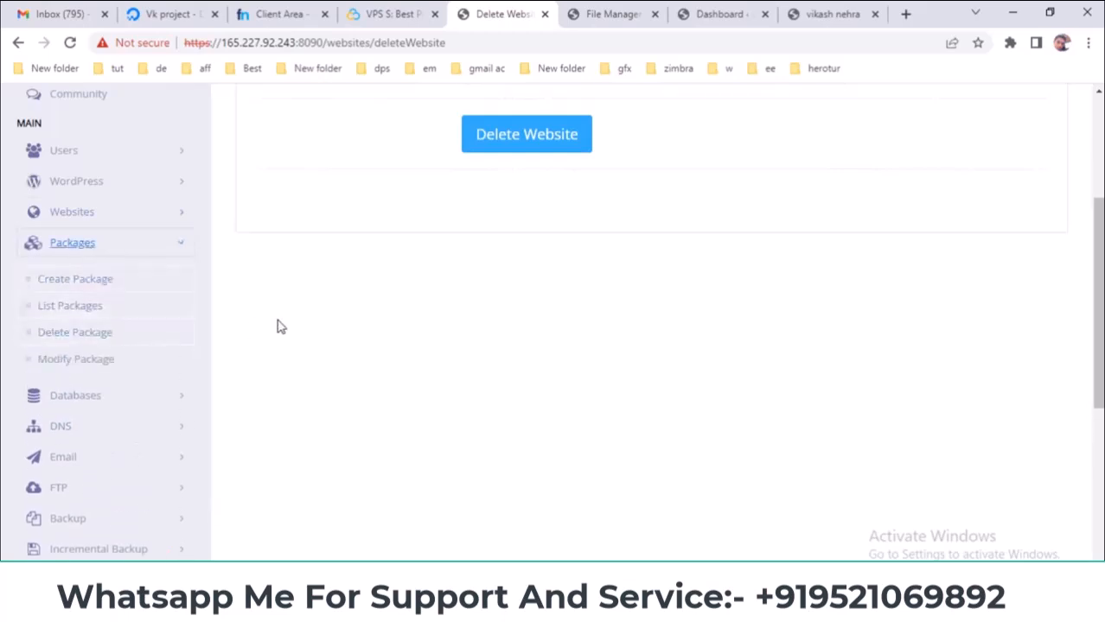
click(88, 286)
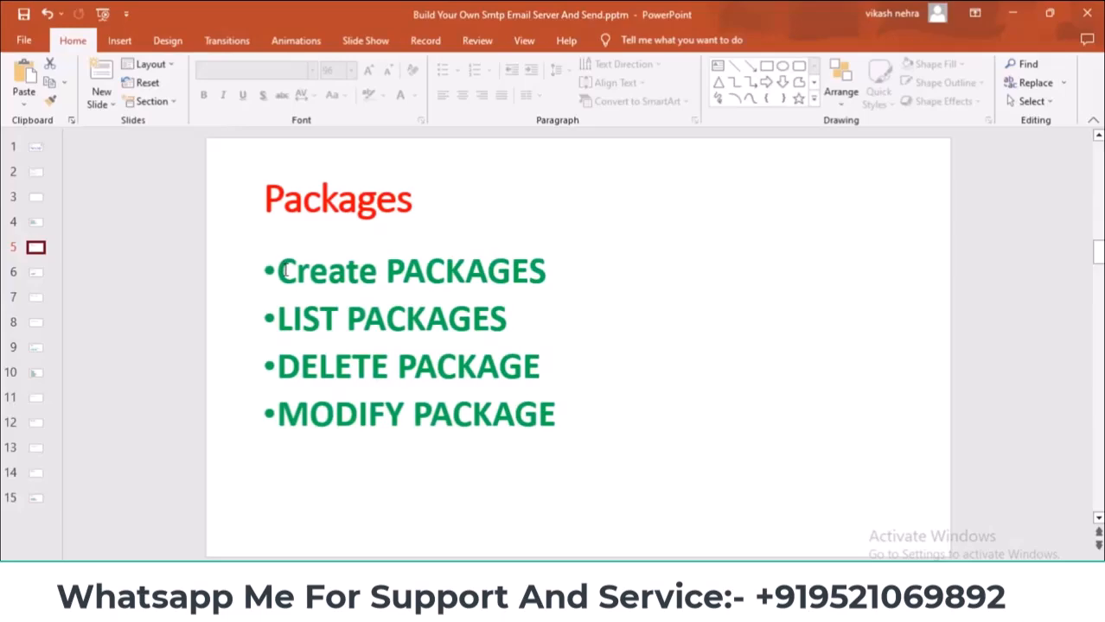
drag(285, 271, 546, 270)
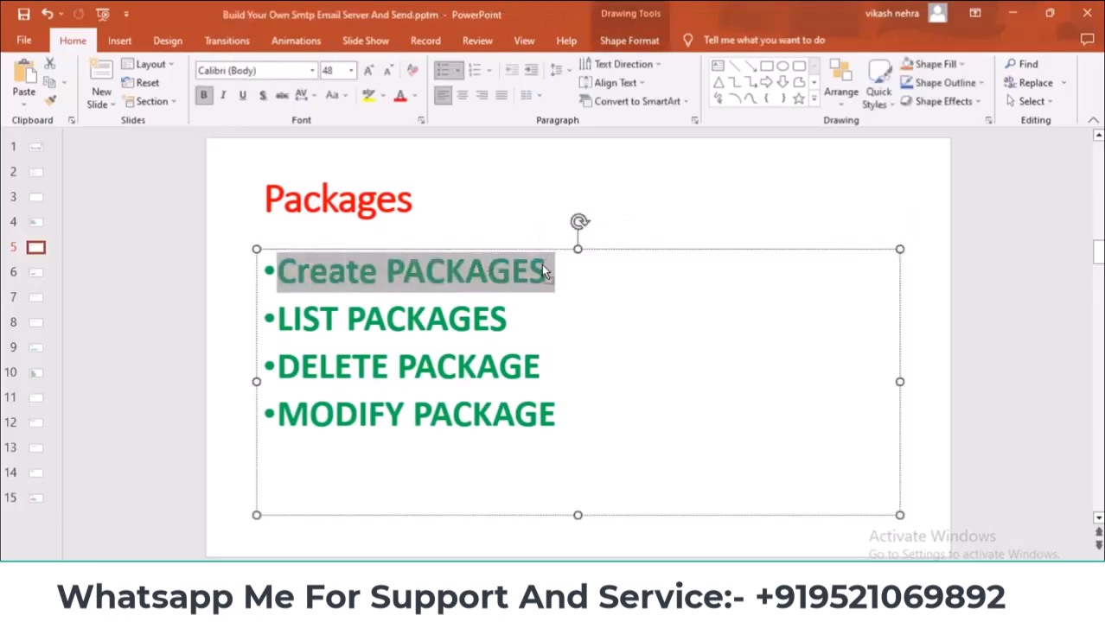
click(546, 271)
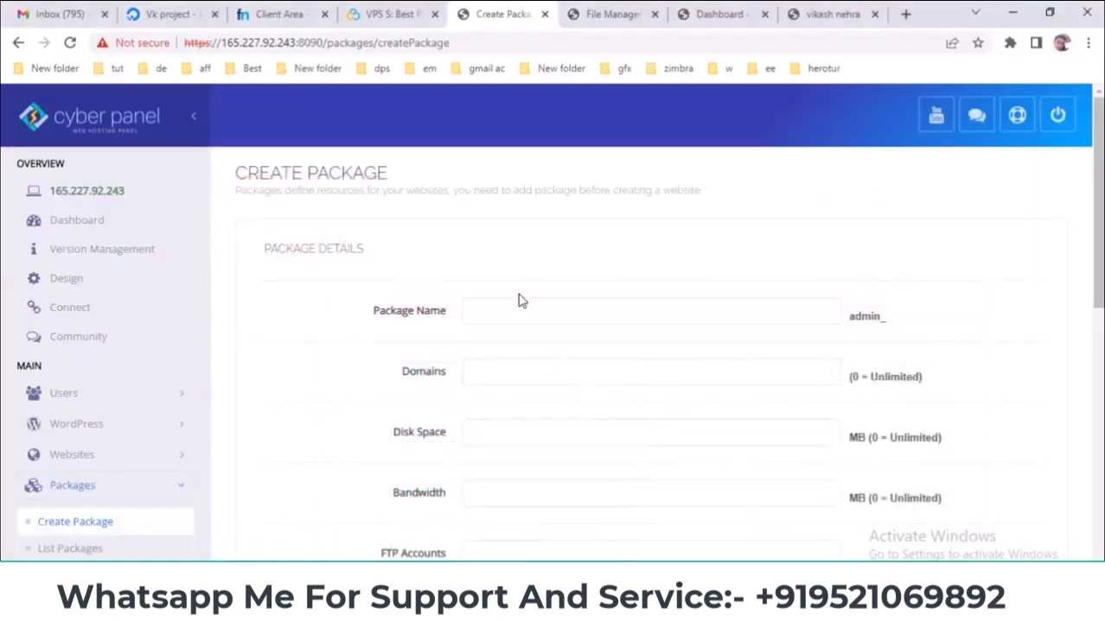
- Name the package starter and set Domains, Disk Space and Bandwidth to 0 (unlimited)
scroll(519, 299, down, 1)
click(527, 229)
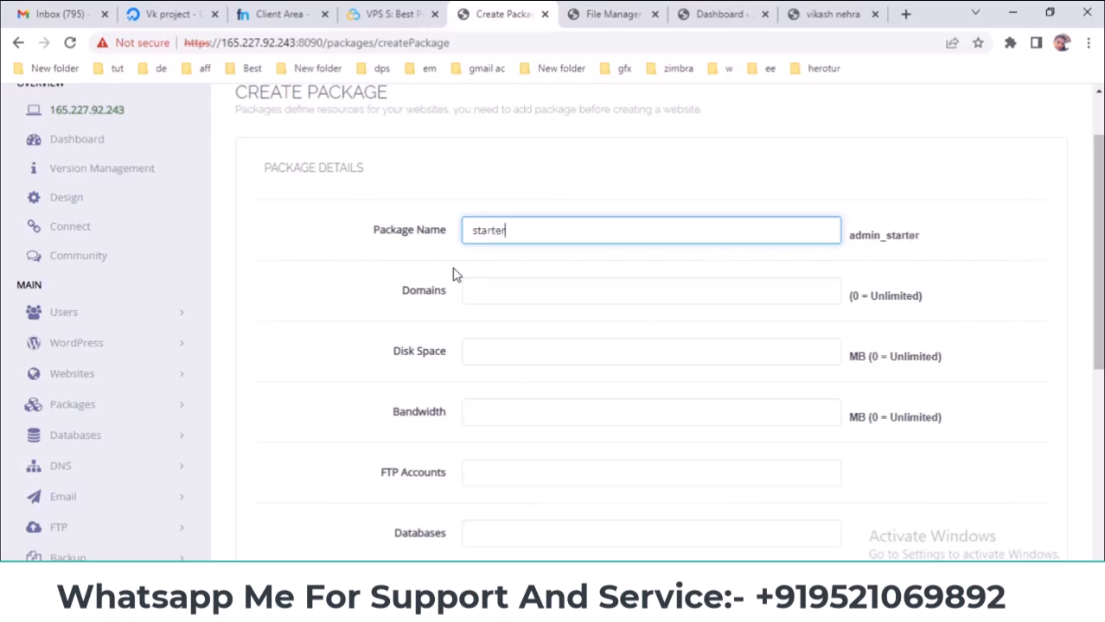
click(501, 293)
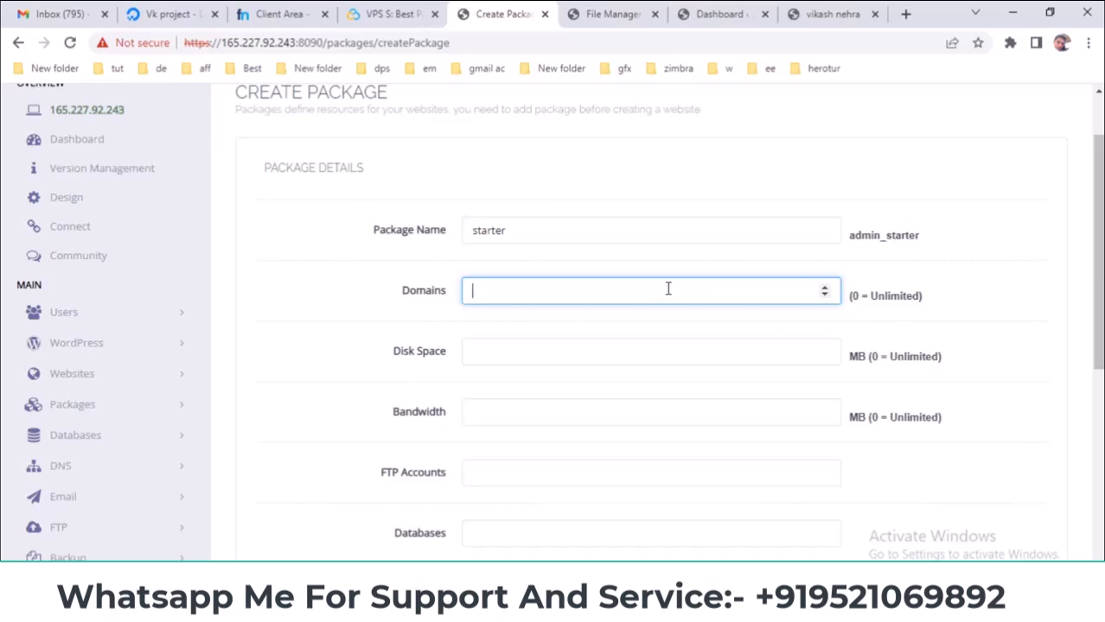
text(0)
click(685, 353)
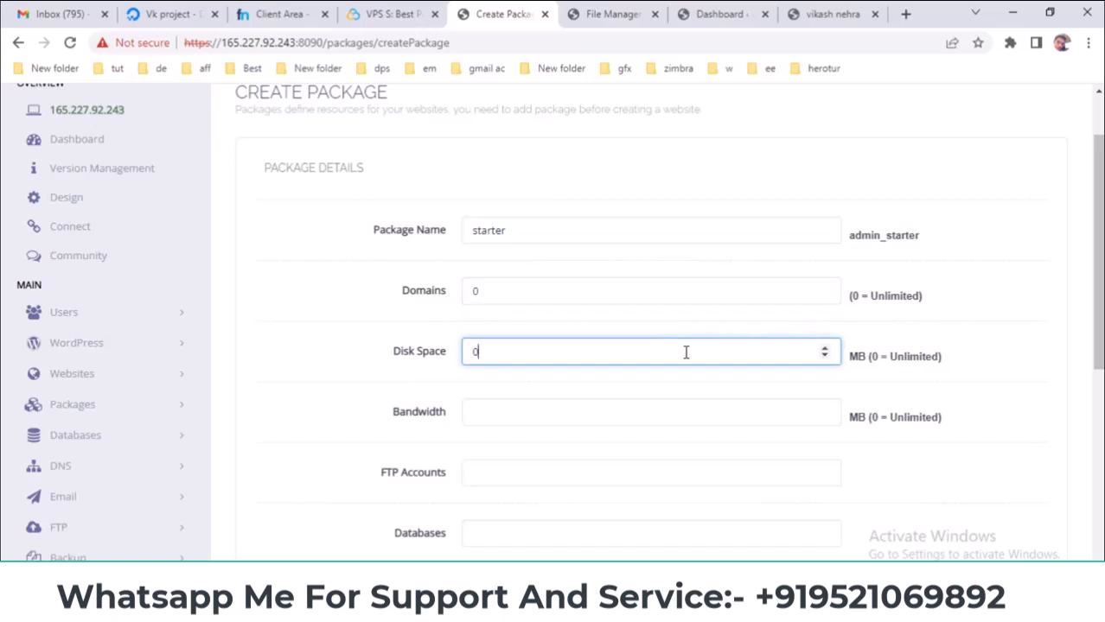
scroll(670, 394, down, 3)
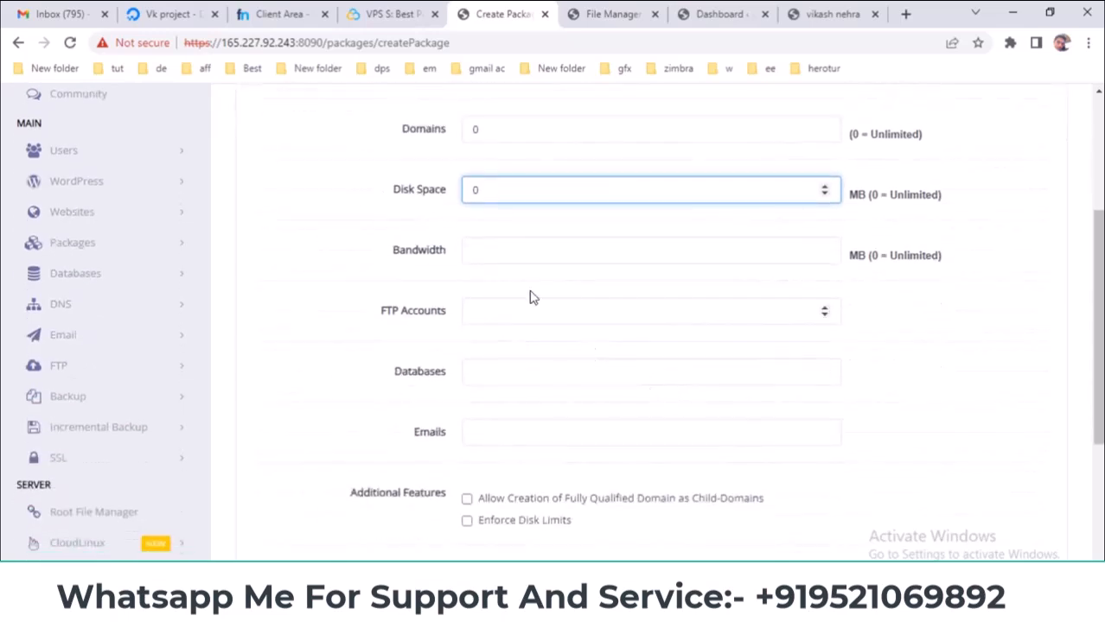
click(581, 252)
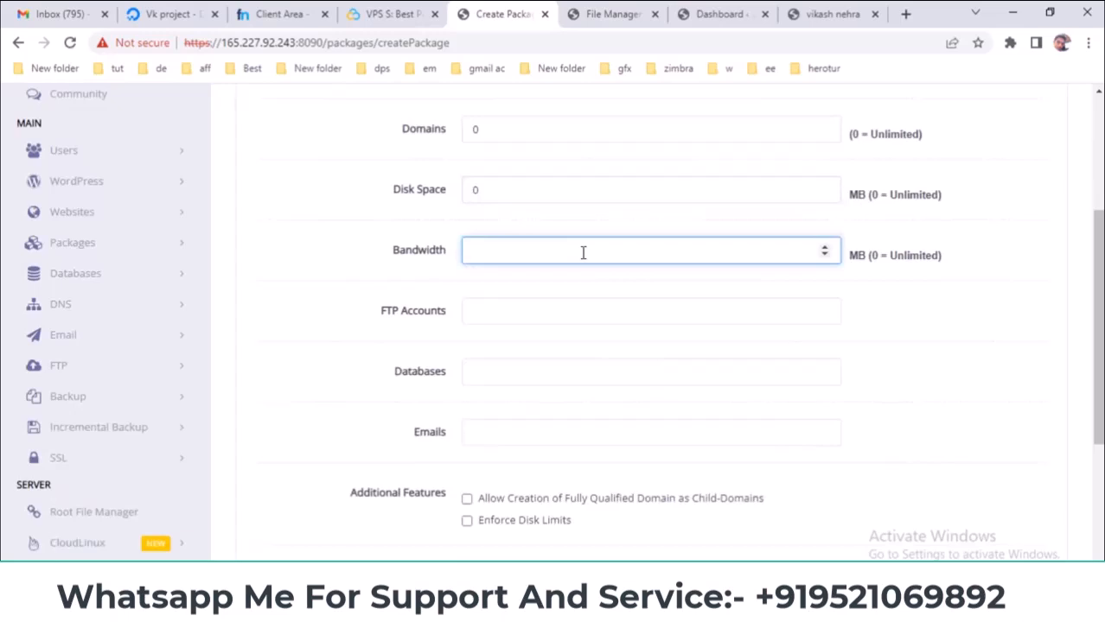
text(0)
- Enter 10 FTP accounts, 10 databases, 20 emails, tick both additional features, and create it
click(556, 323)
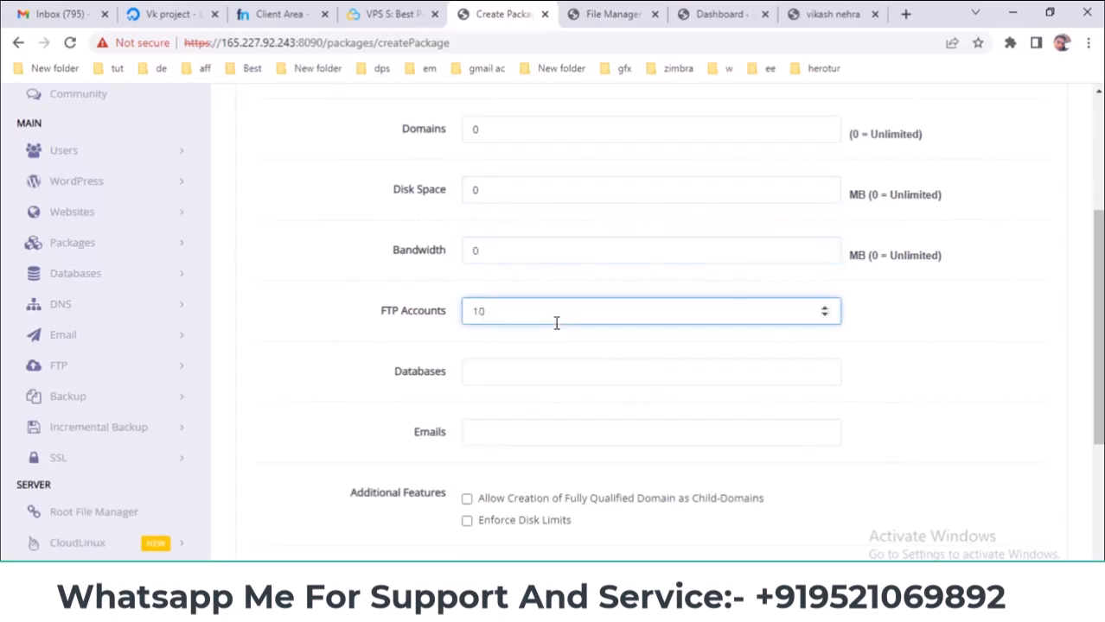
click(549, 366)
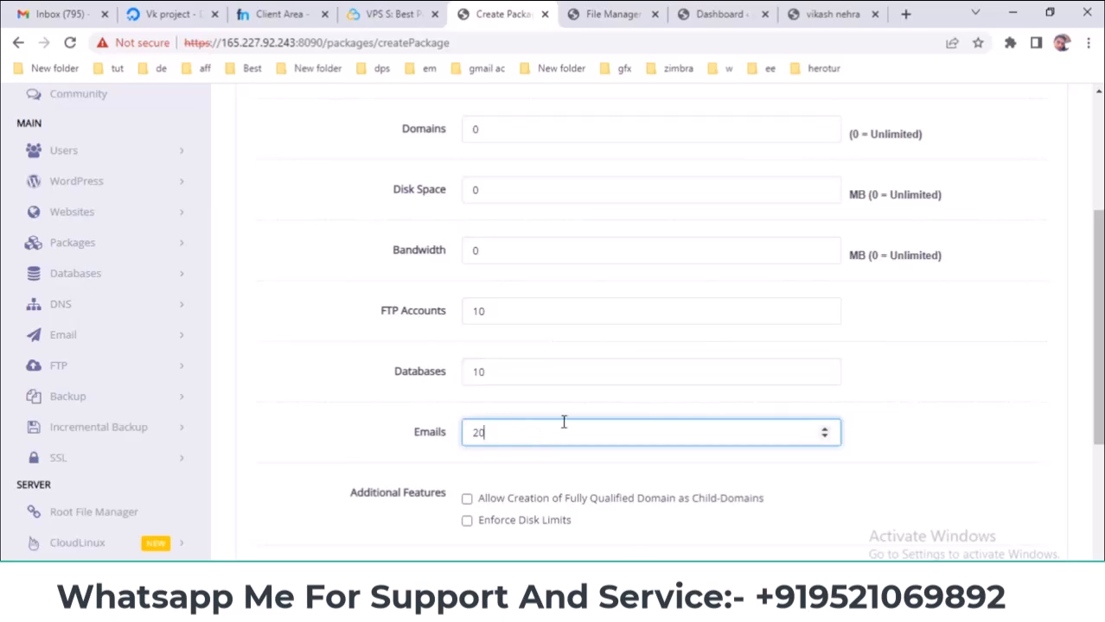
scroll(562, 422, down, 2)
click(467, 337)
click(467, 358)
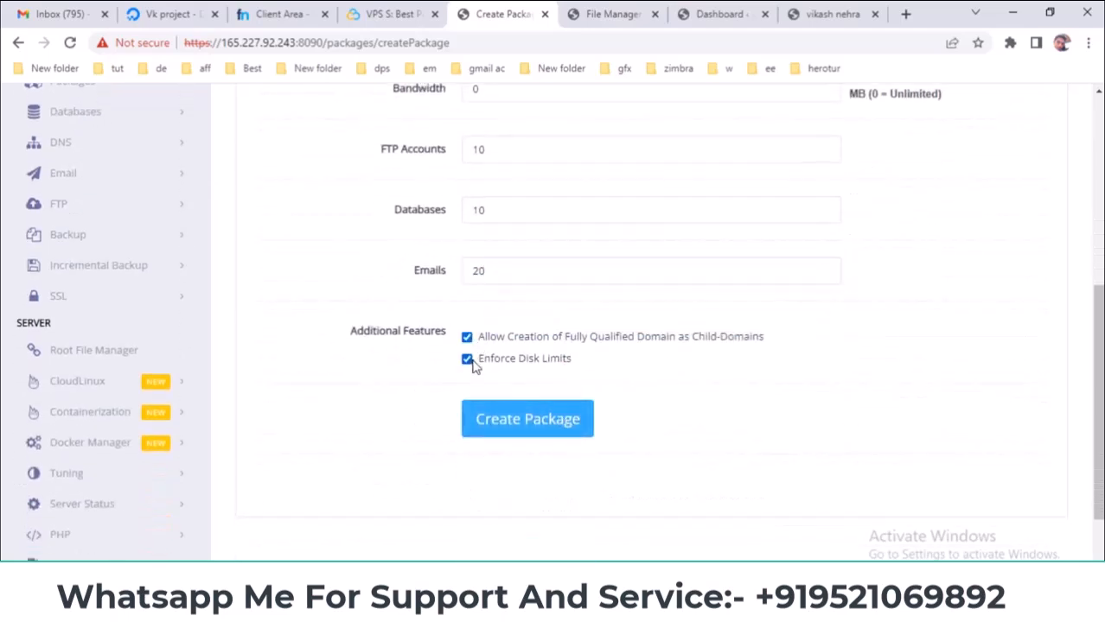
click(508, 430)
- Confirm the package-created message and highlight LIST PACKAGES on the slide
scroll(630, 417, up, 2)
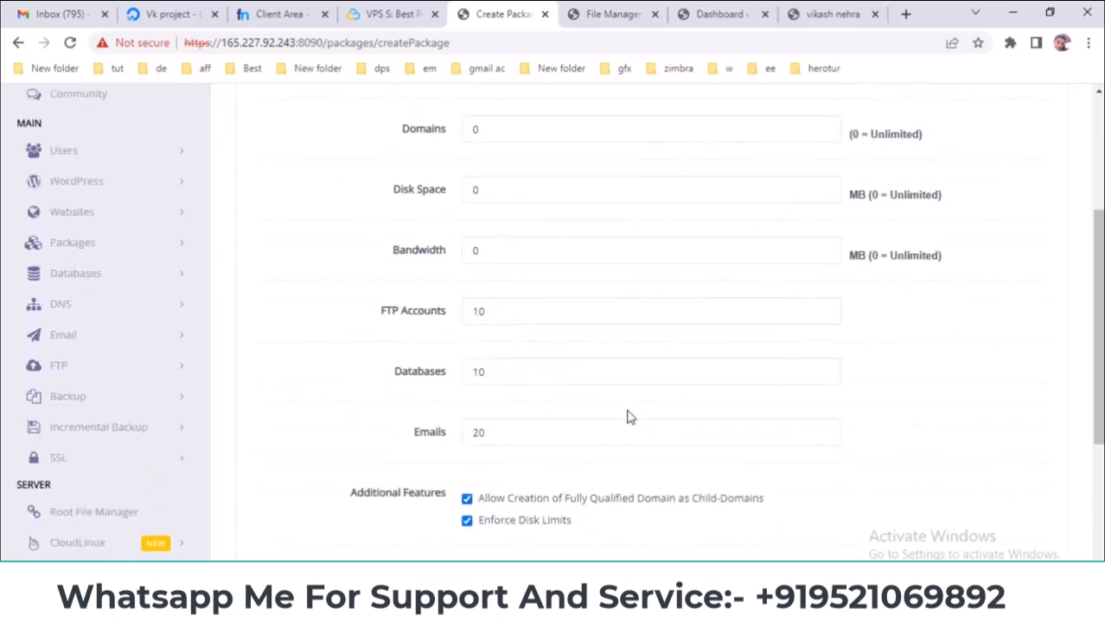
scroll(630, 418, up, 3)
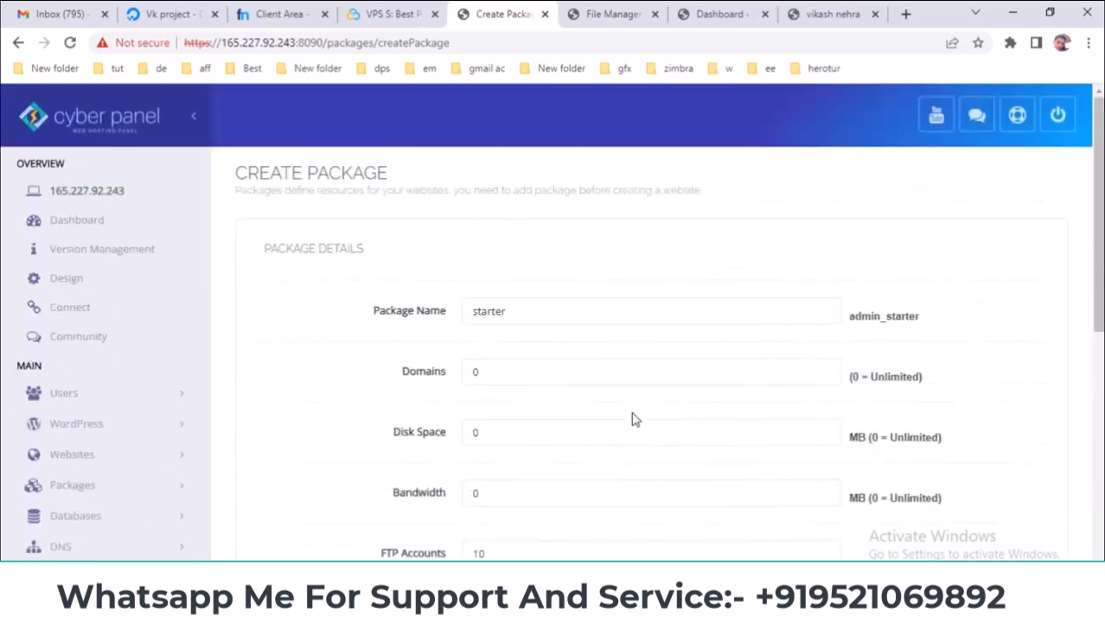
scroll(636, 417, down, 6)
drag(446, 366, 680, 370)
scroll(557, 520, up, 4)
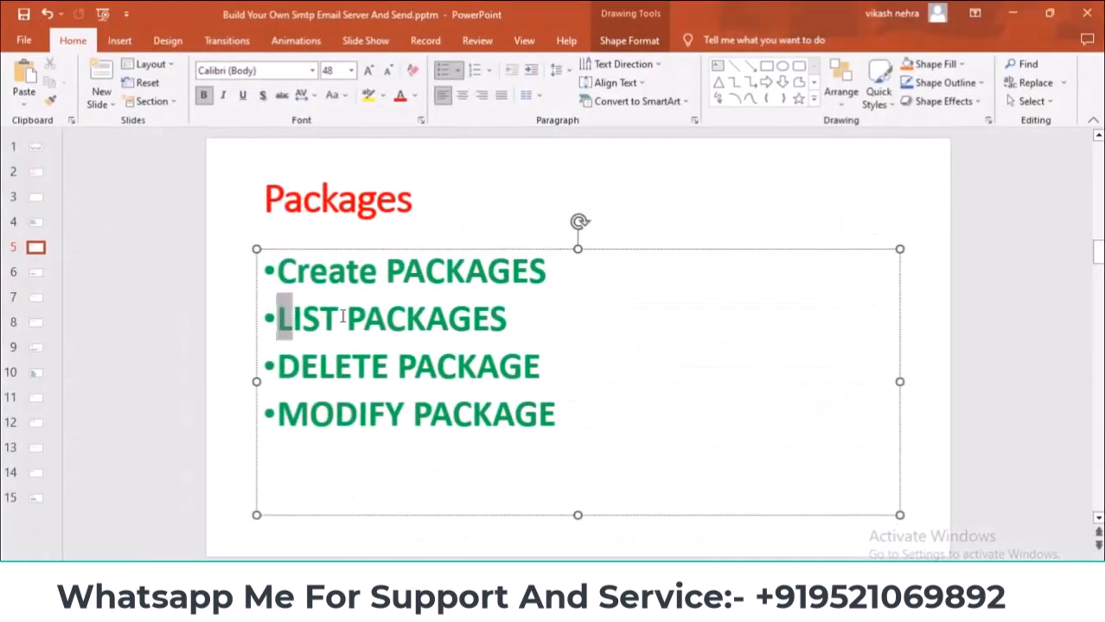
drag(278, 317, 498, 336)
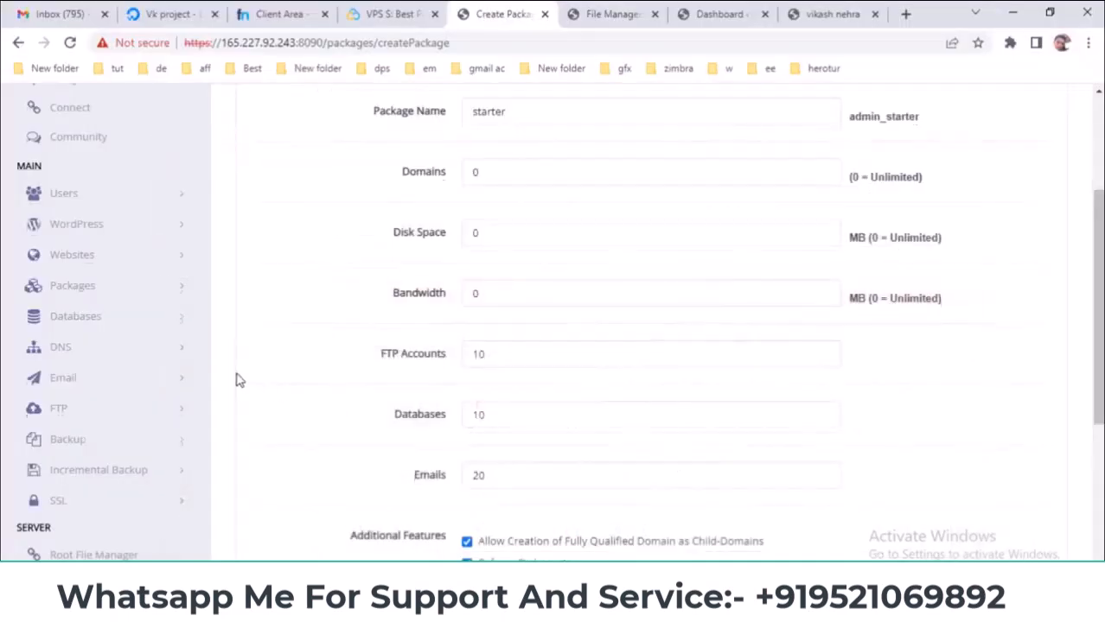
scroll(136, 375, up, 1)
click(136, 373)
scroll(266, 382, down, 1)
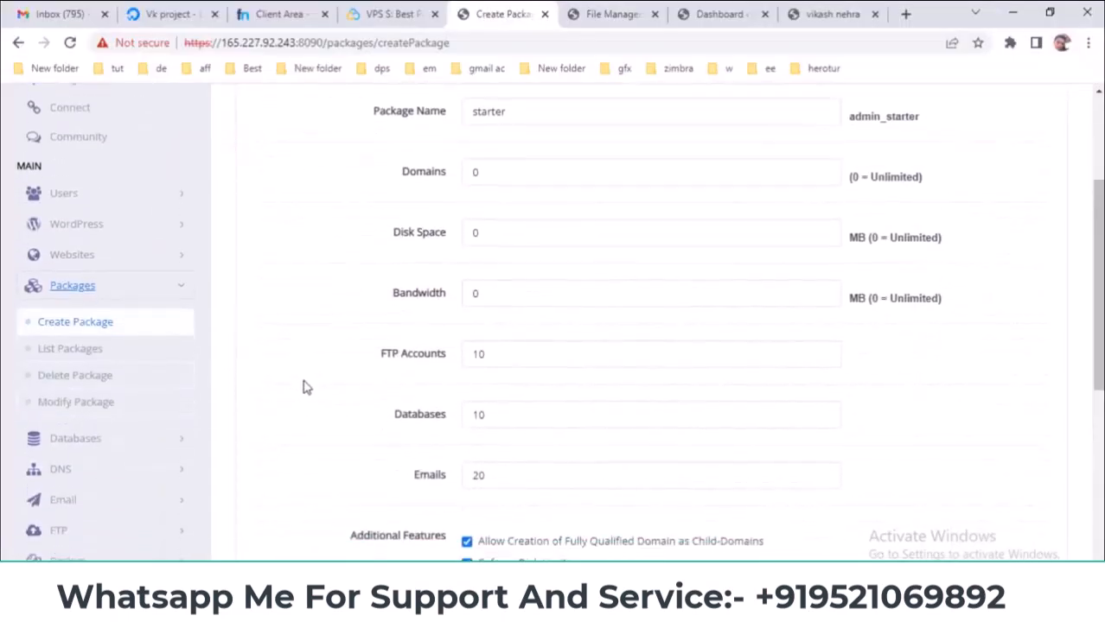
- Open List Packages and compare Default with admin_starter (20 emails, 10 databases, 10 FTPs)
click(69, 350)
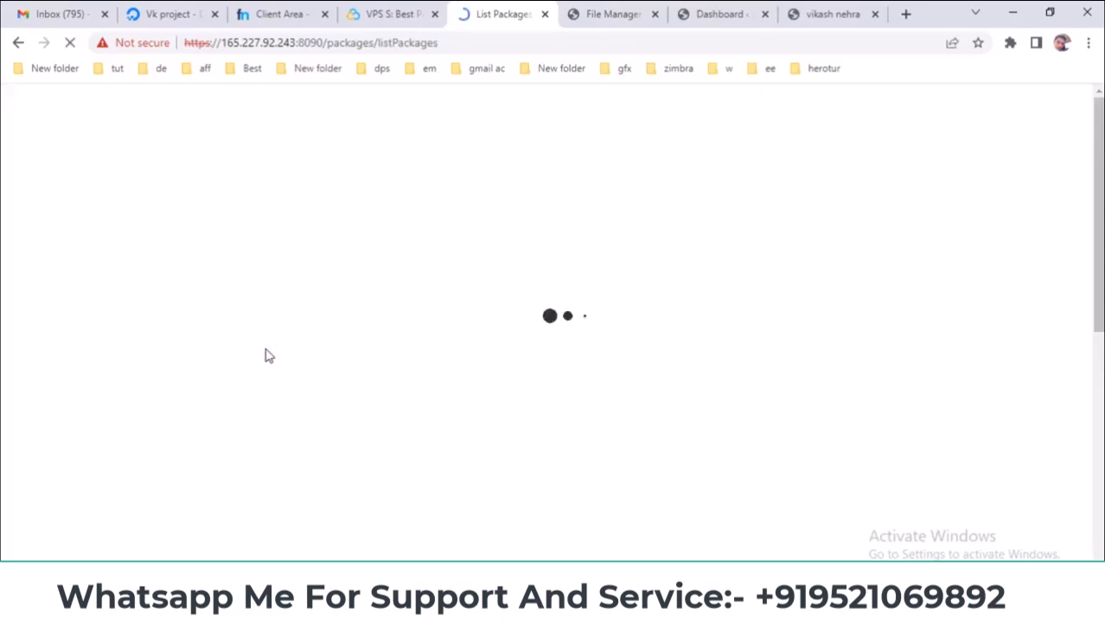
scroll(328, 297, down, 1)
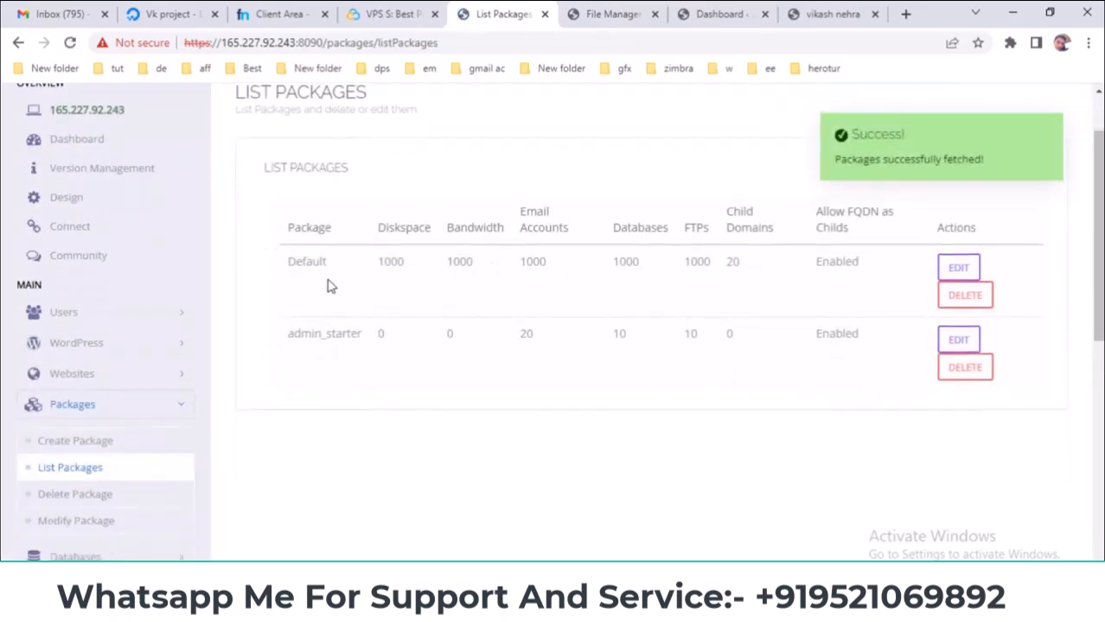
double_click(288, 263)
drag(293, 334, 351, 331)
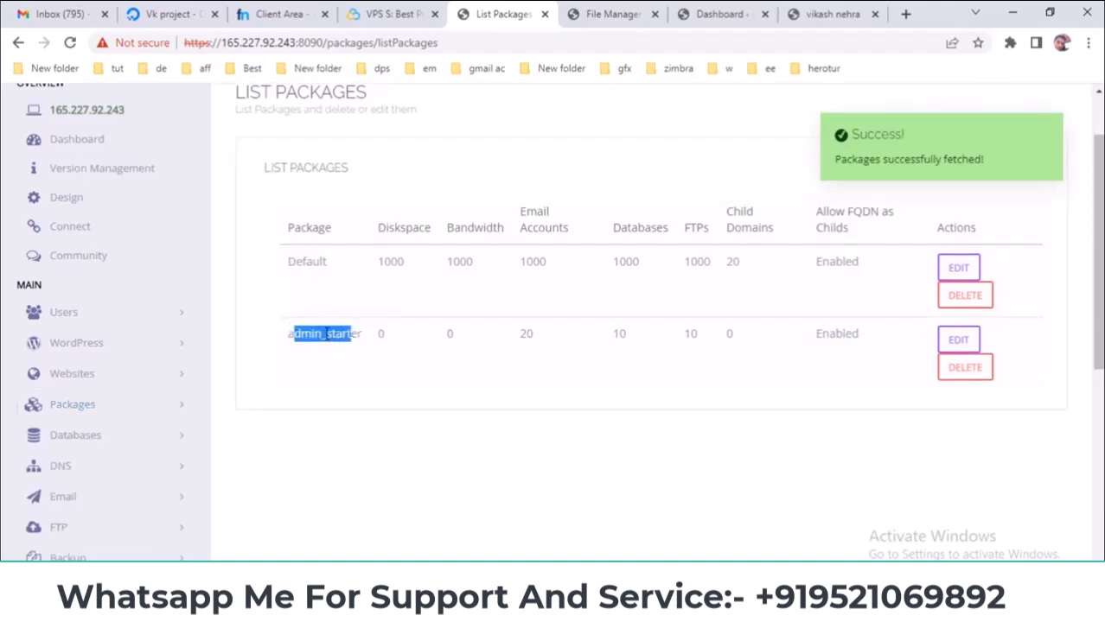
scroll(352, 346, up, 1)
drag(378, 341, 449, 342)
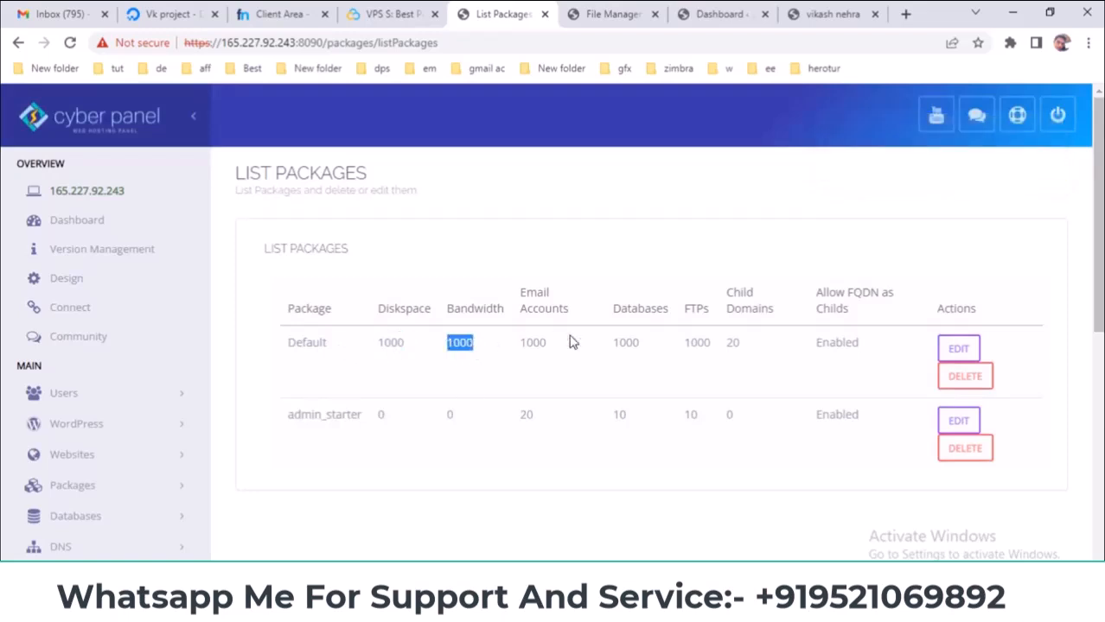
drag(569, 342, 518, 344)
drag(519, 290, 548, 338)
click(623, 343)
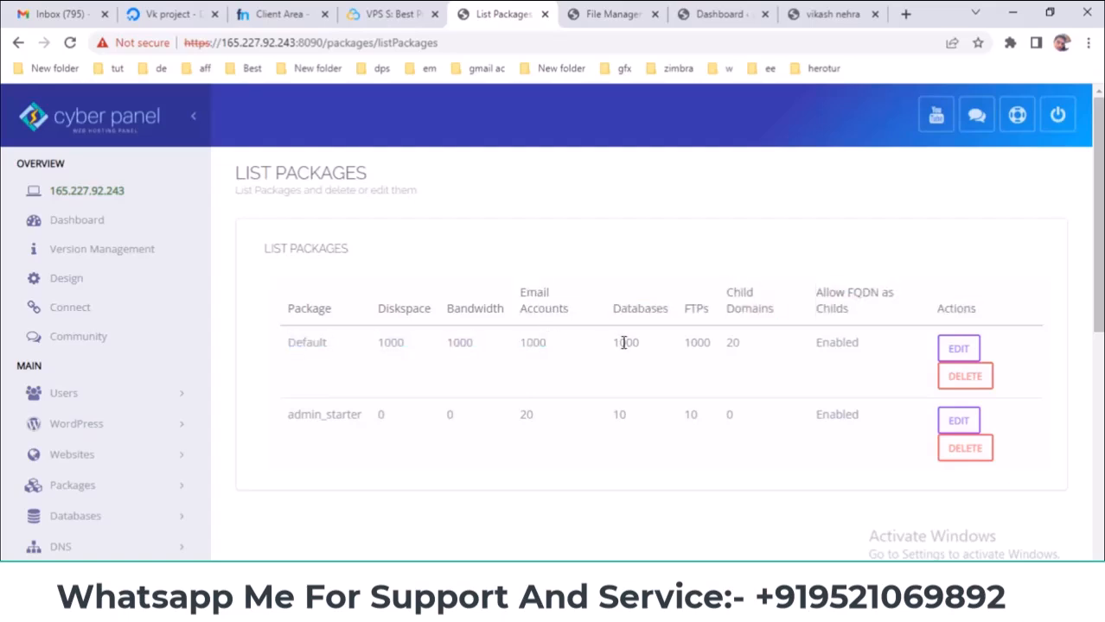
double_click(378, 418)
click(958, 424)
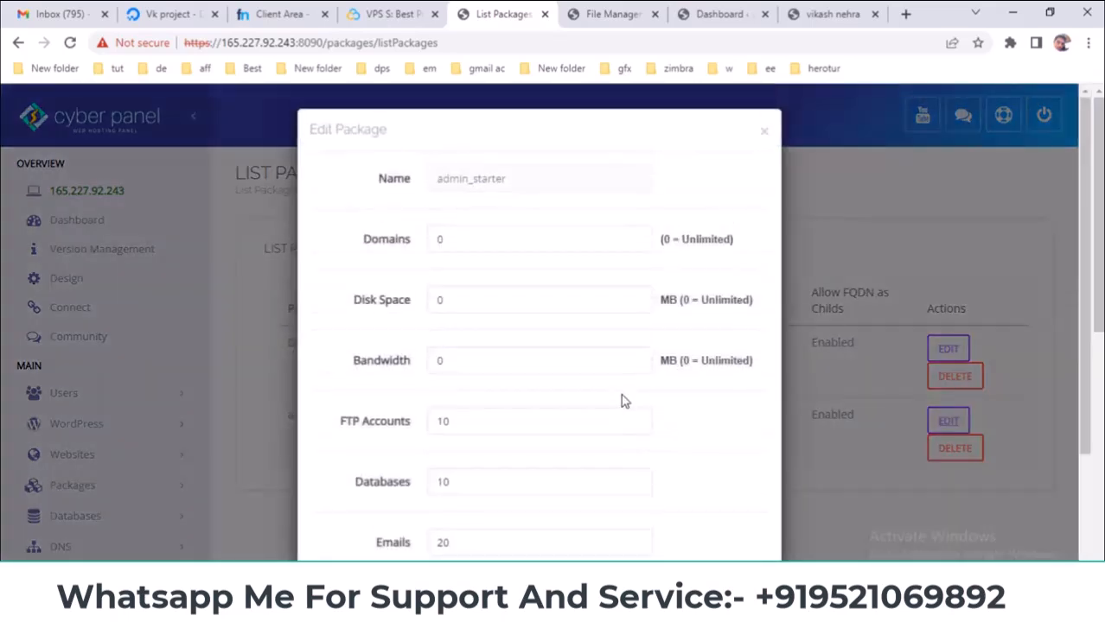
click(432, 239)
drag(663, 240, 729, 241)
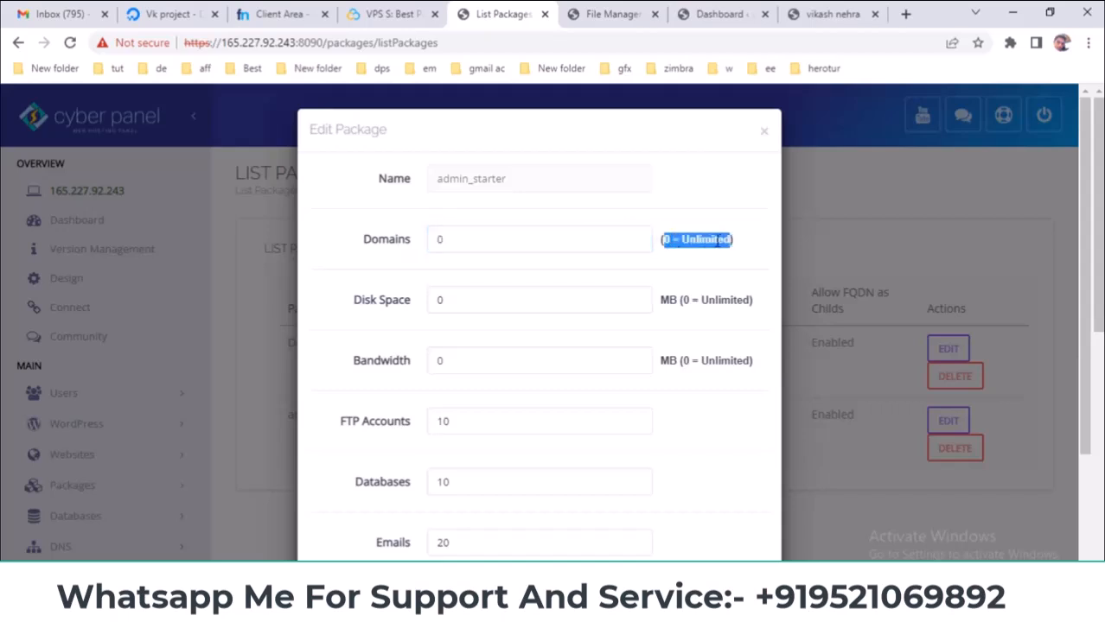
drag(559, 244, 404, 249)
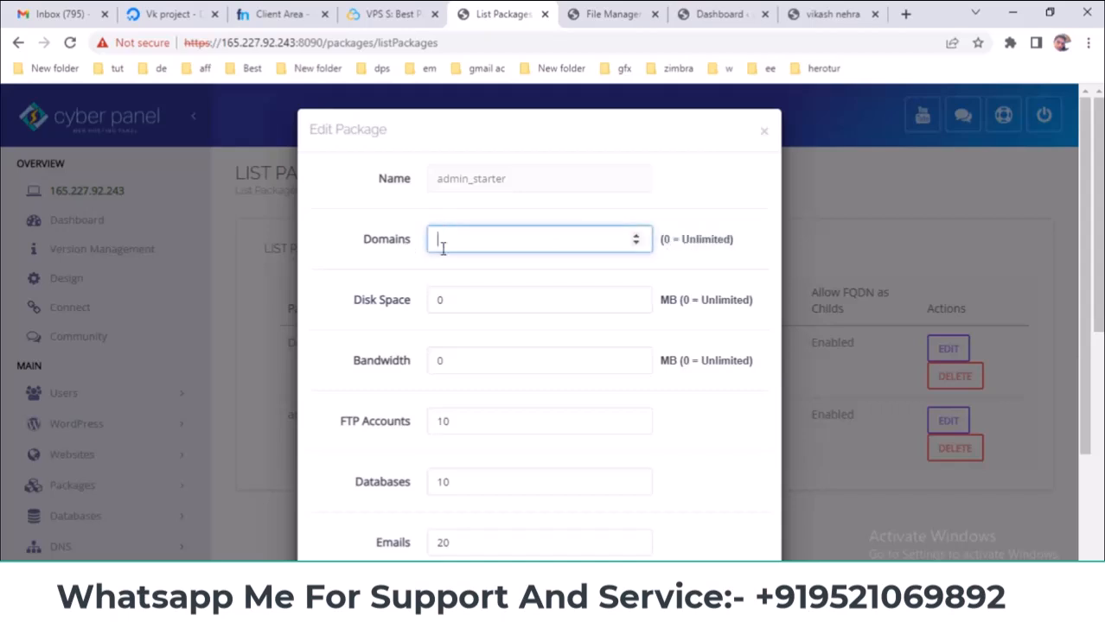
scroll(451, 250, down, 3)
click(702, 536)
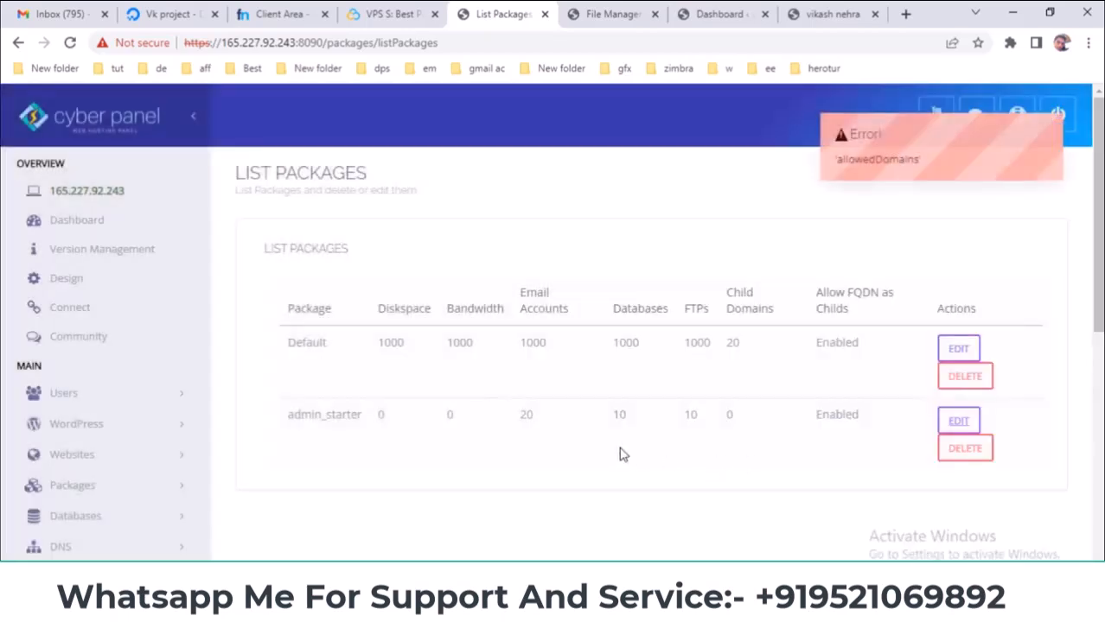
right_click(618, 447)
click(559, 211)
drag(458, 415, 423, 415)
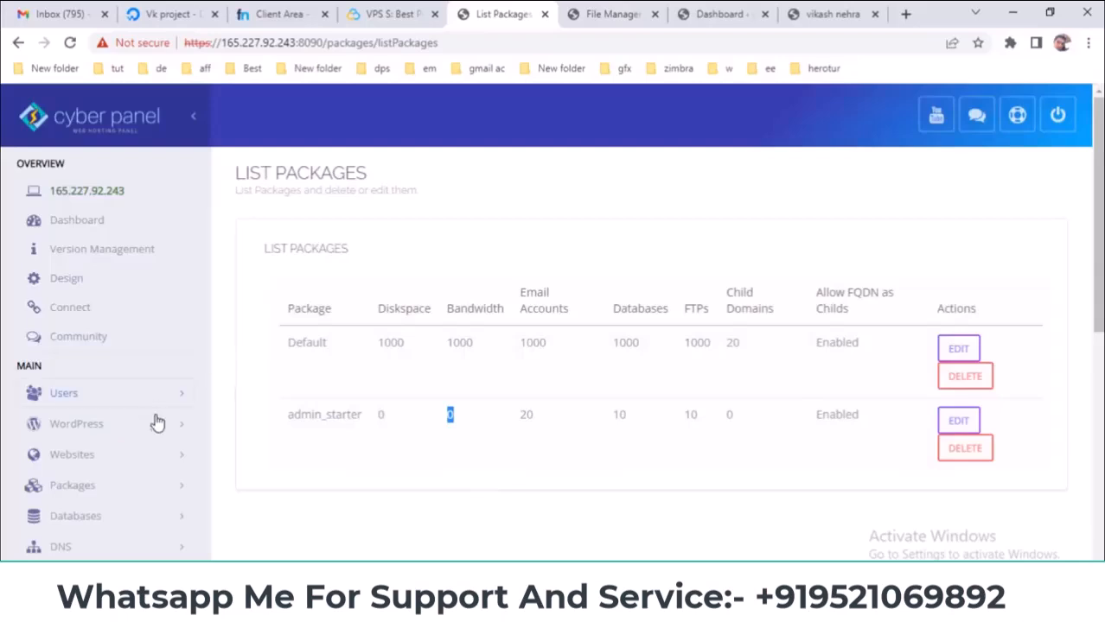
scroll(166, 422, down, 1)
- Go to Packages > Delete Package and select admin_starter in the Select Package dropdown
click(165, 408)
scroll(160, 389, down, 2)
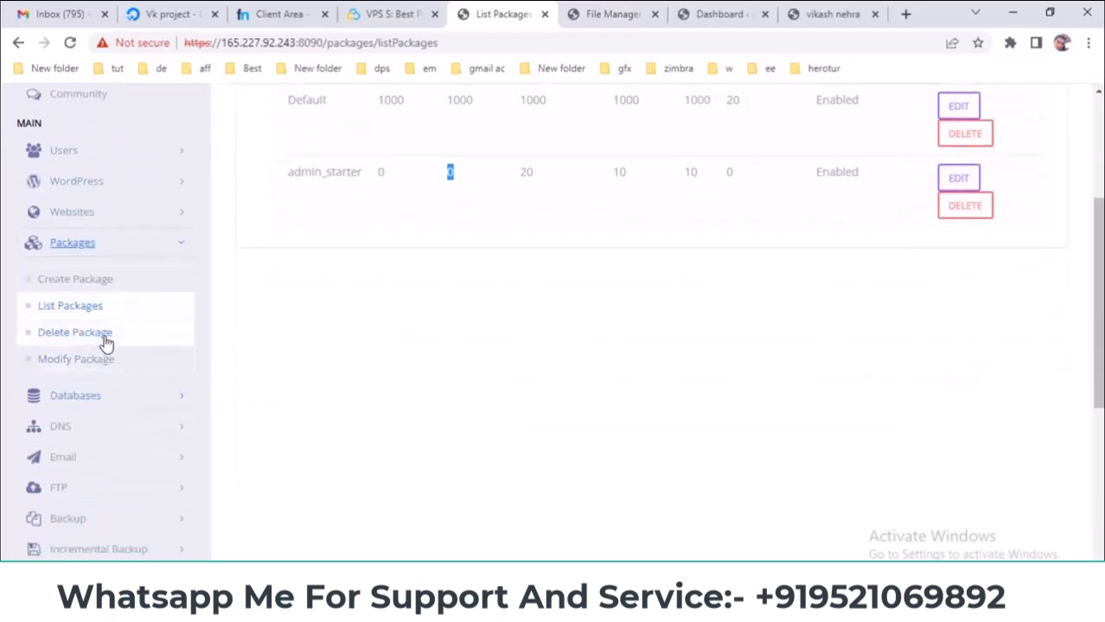
click(95, 307)
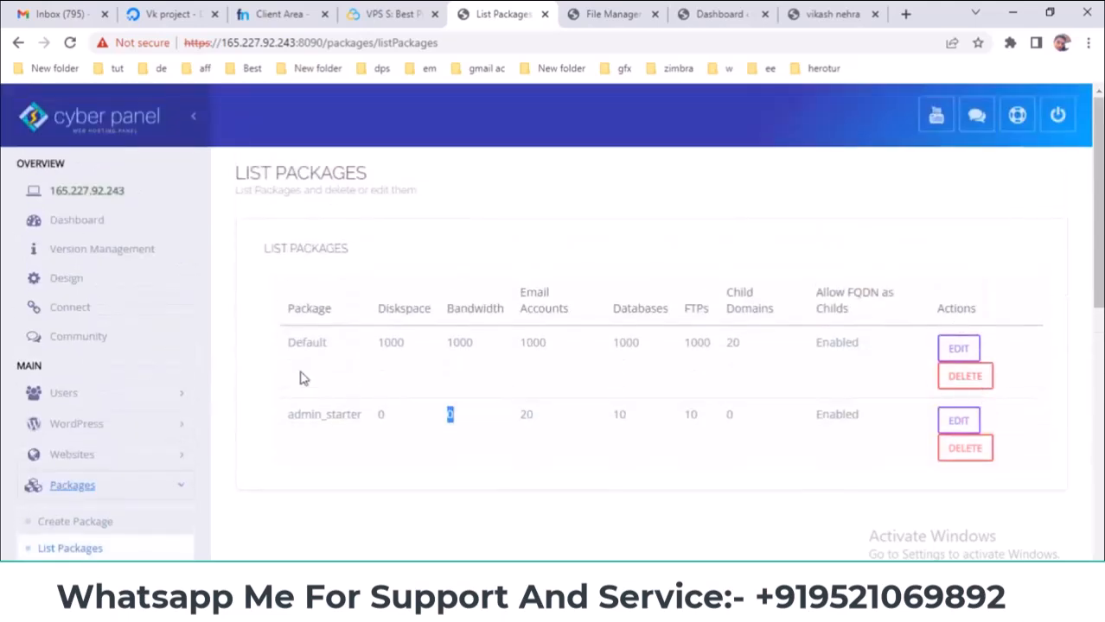
scroll(304, 377, down, 2)
click(71, 414)
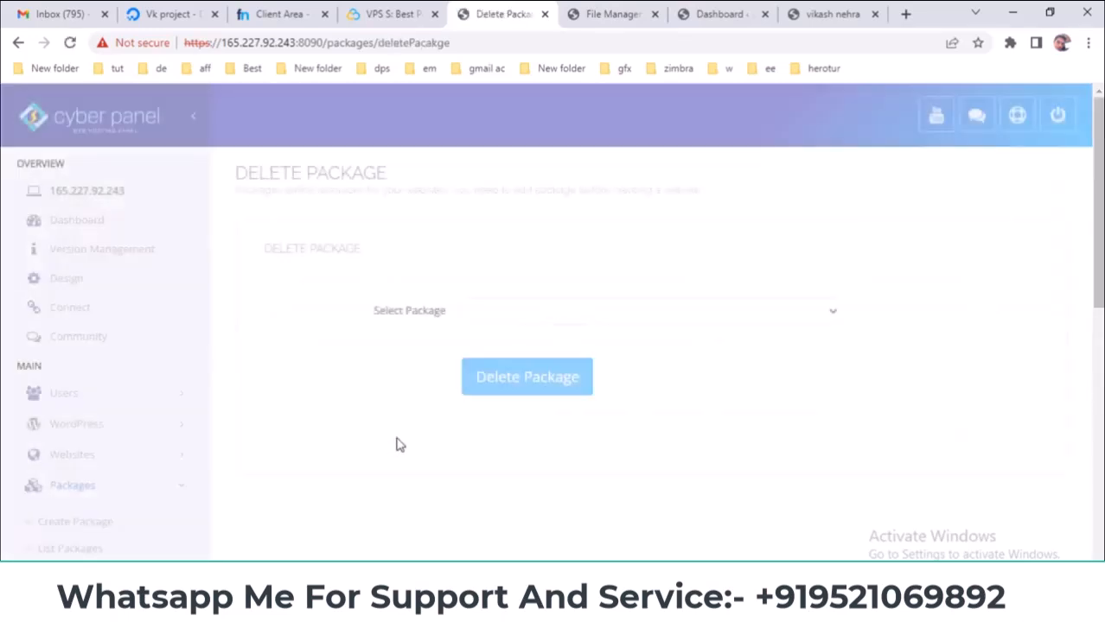
click(547, 313)
click(517, 362)
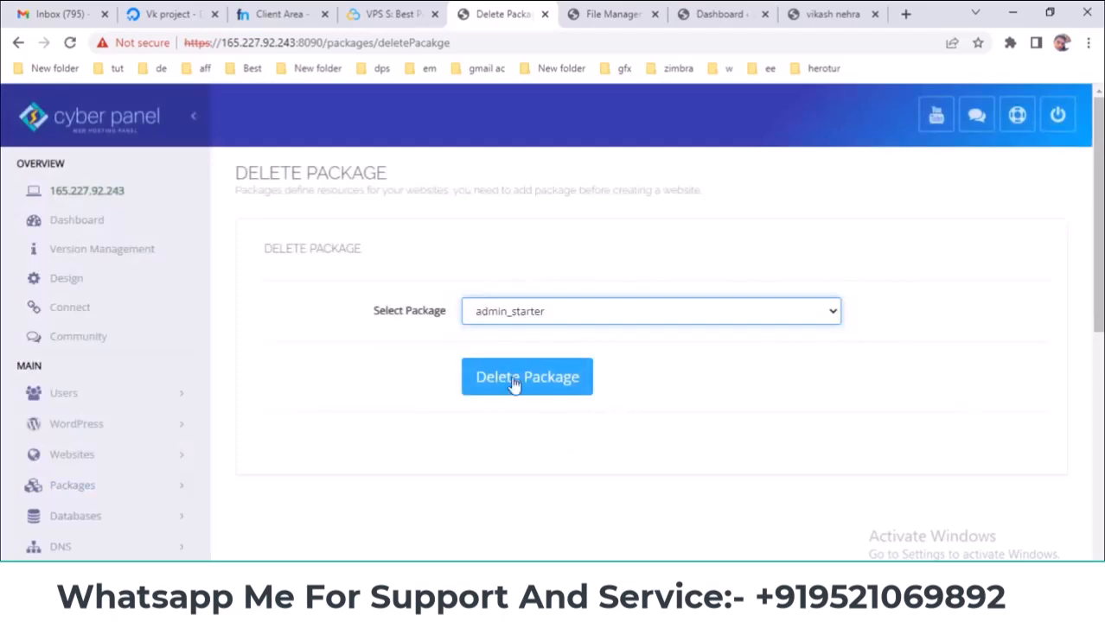
scroll(532, 473, down, 2)
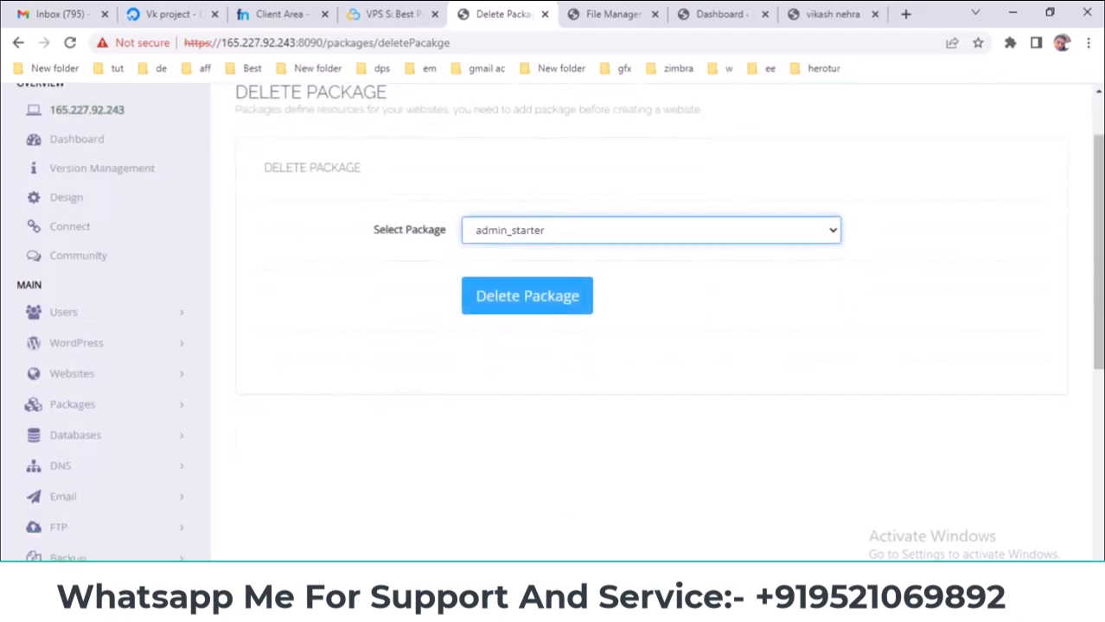
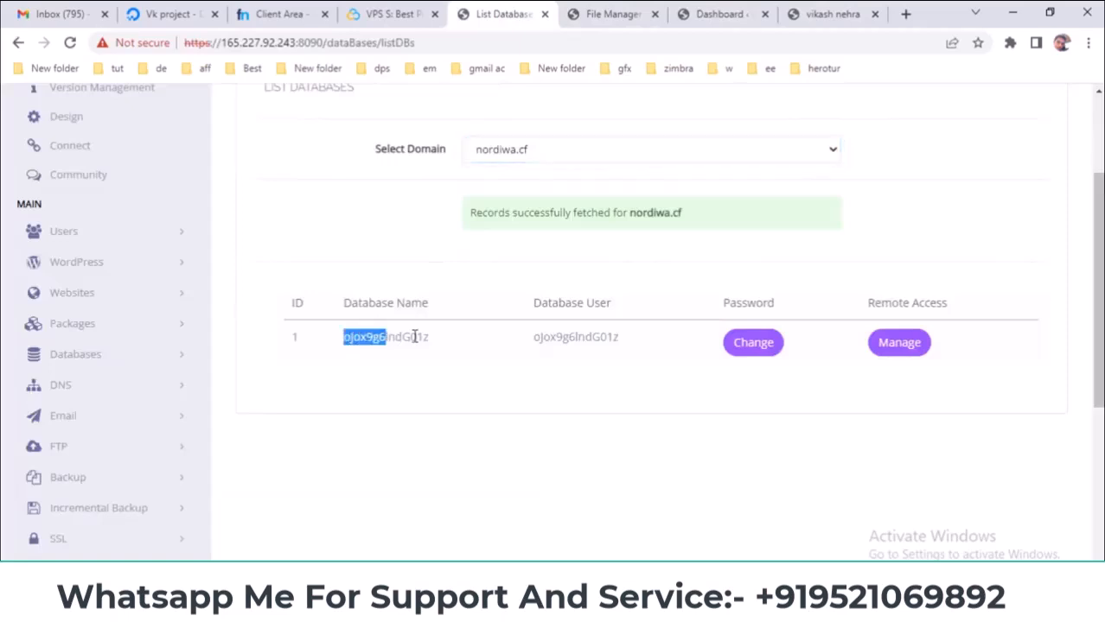
- Open the Create Database page and choose nordiwa.cf as the website
drag(628, 337, 532, 340)
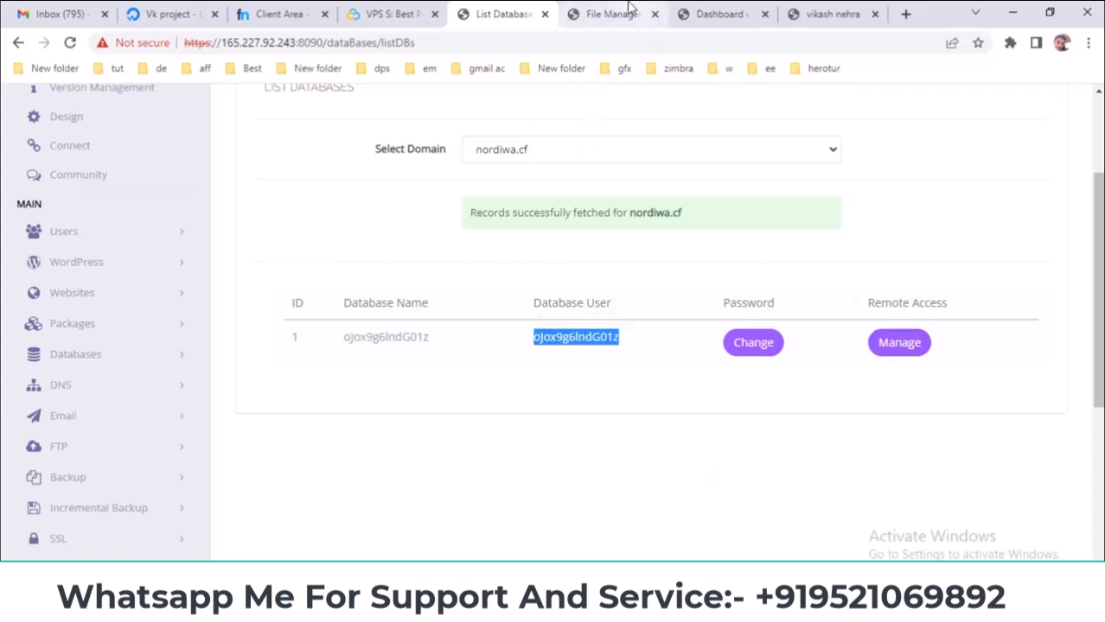
click(695, 10)
click(512, 13)
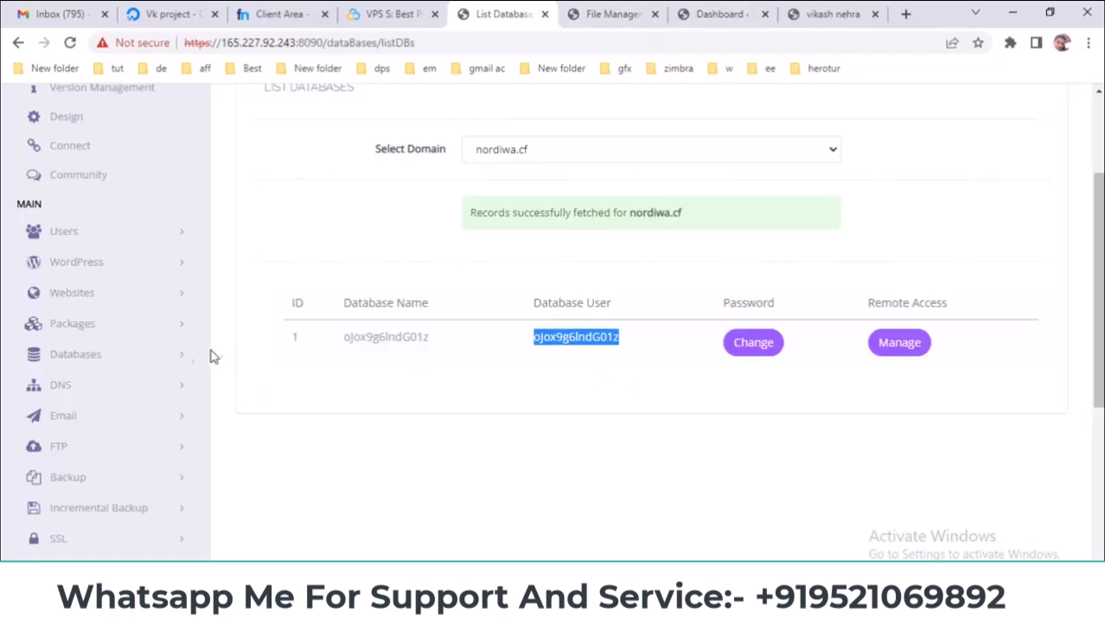
click(162, 356)
scroll(250, 394, down, 1)
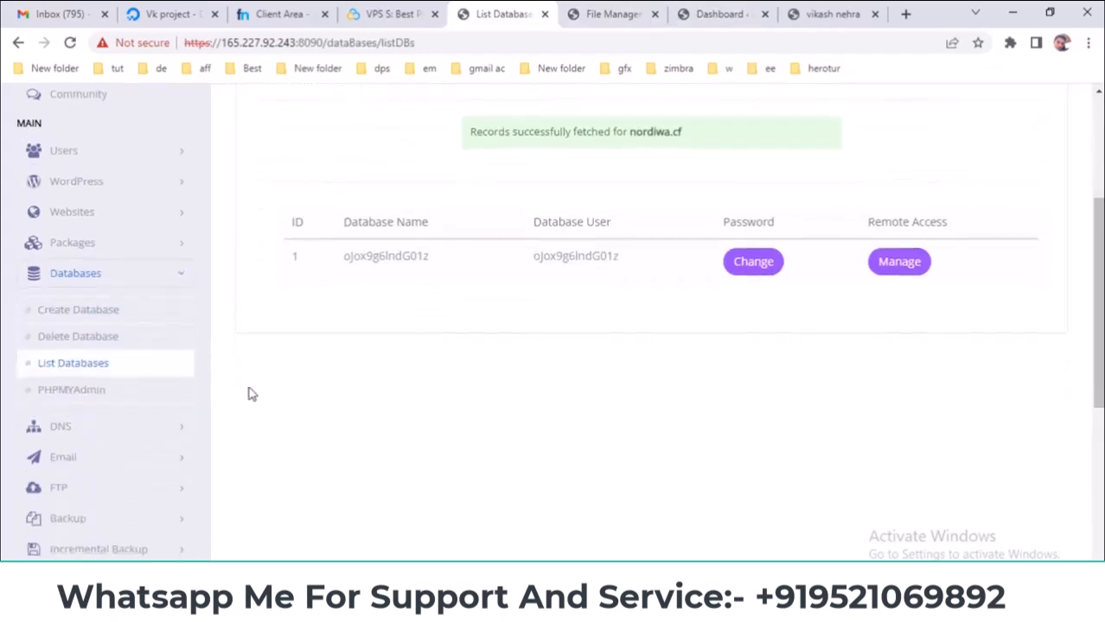
click(102, 311)
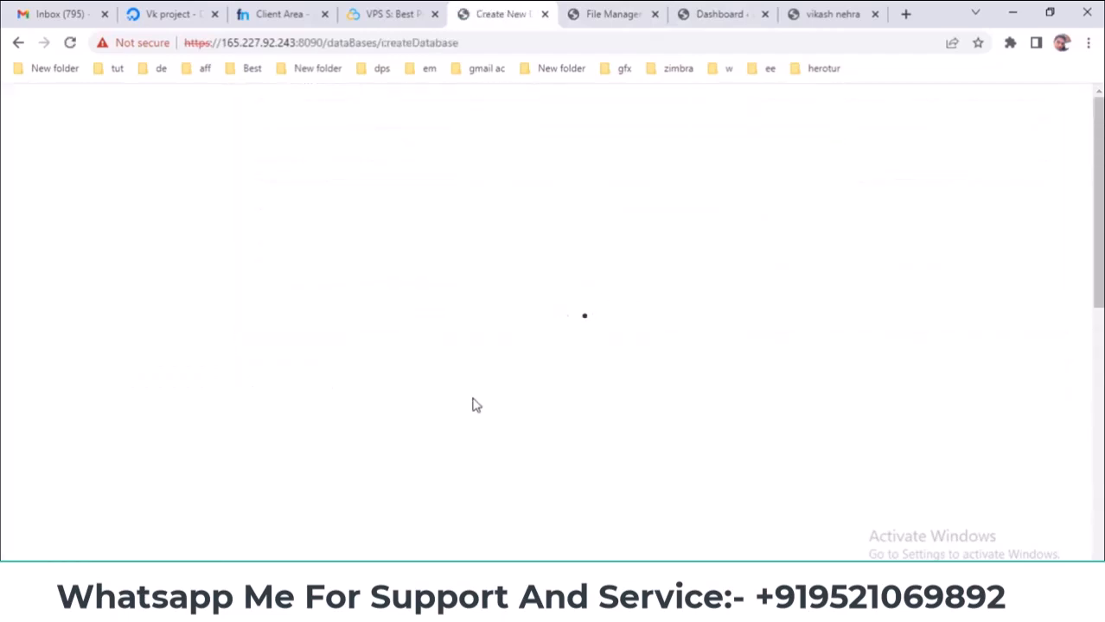
click(511, 312)
click(498, 373)
scroll(496, 389, down, 1)
- Name the database and user vikash (nord_vikash), paste the saved Notepad password, and create it
click(514, 287)
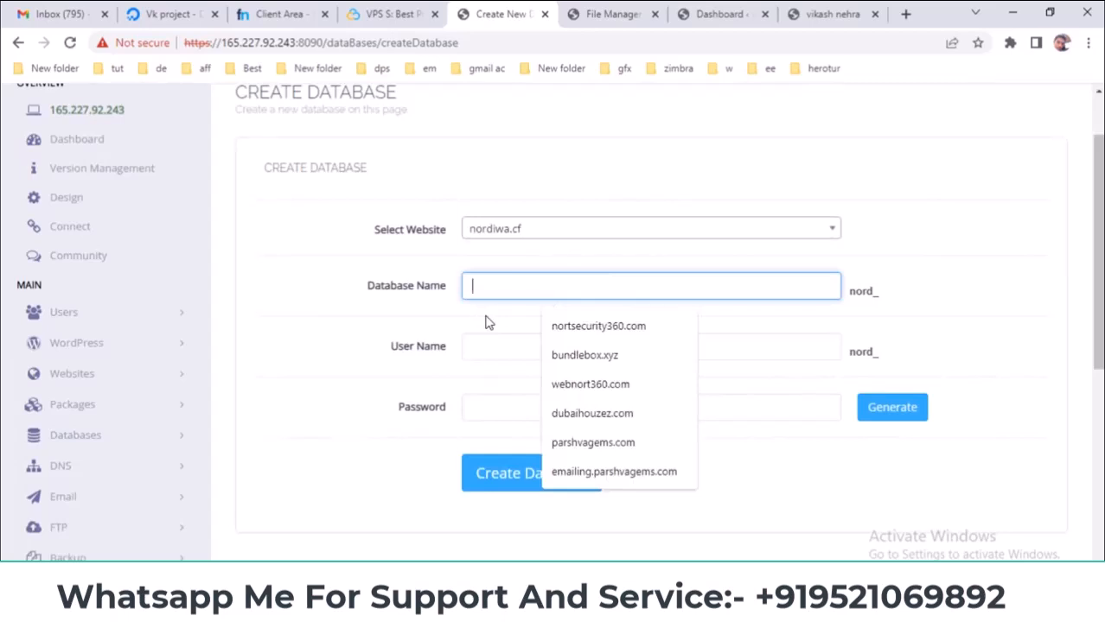
text(vikash)
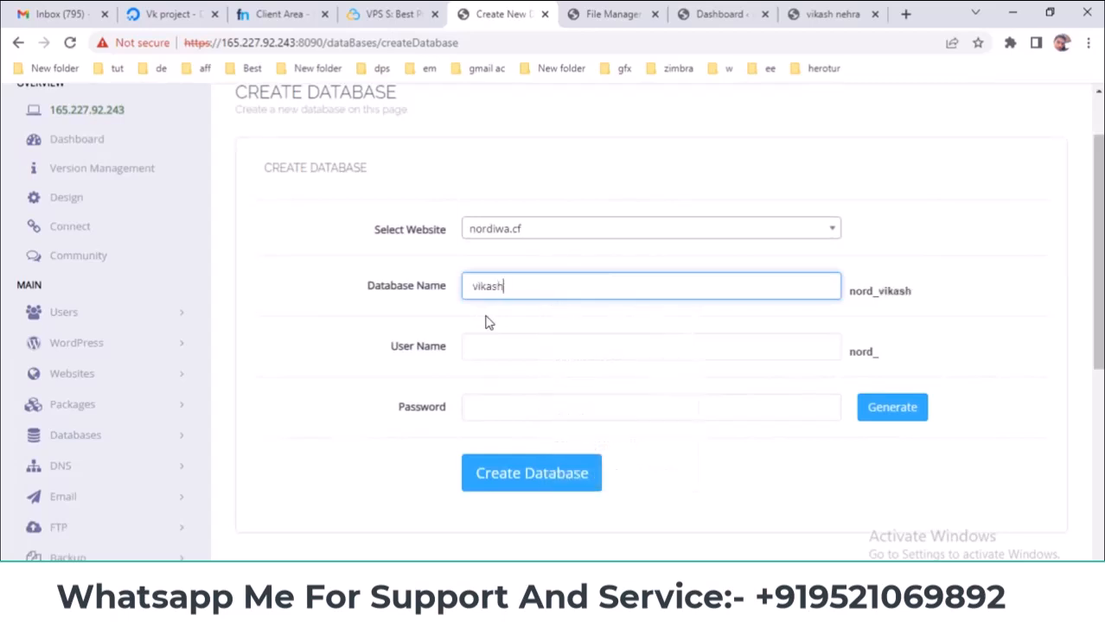
key(Tab)
text(vik)
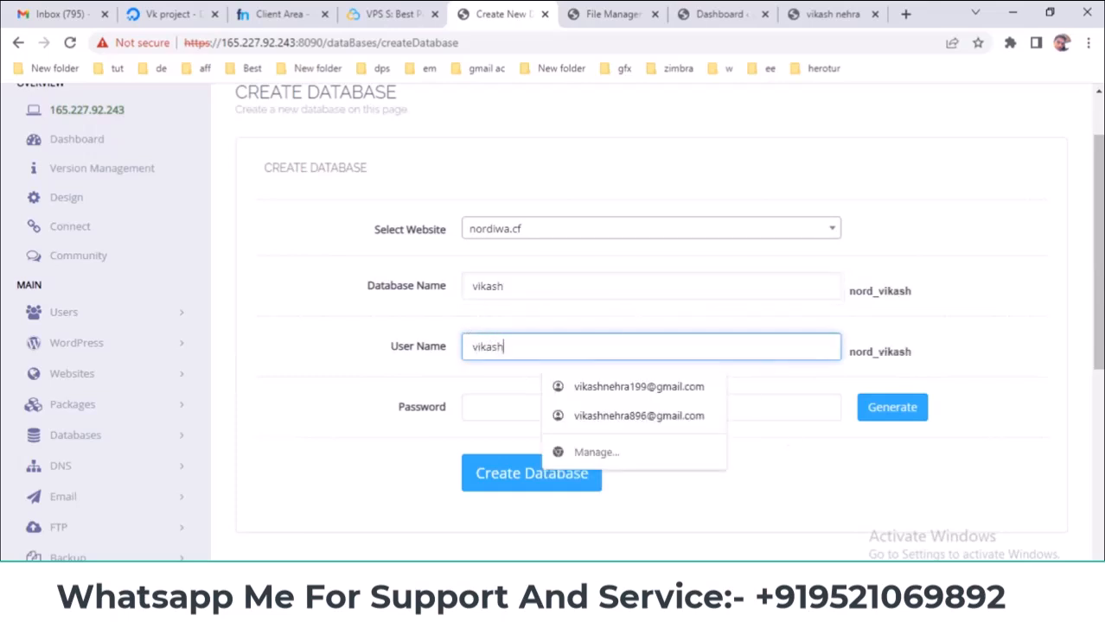
click(564, 605)
click(725, 556)
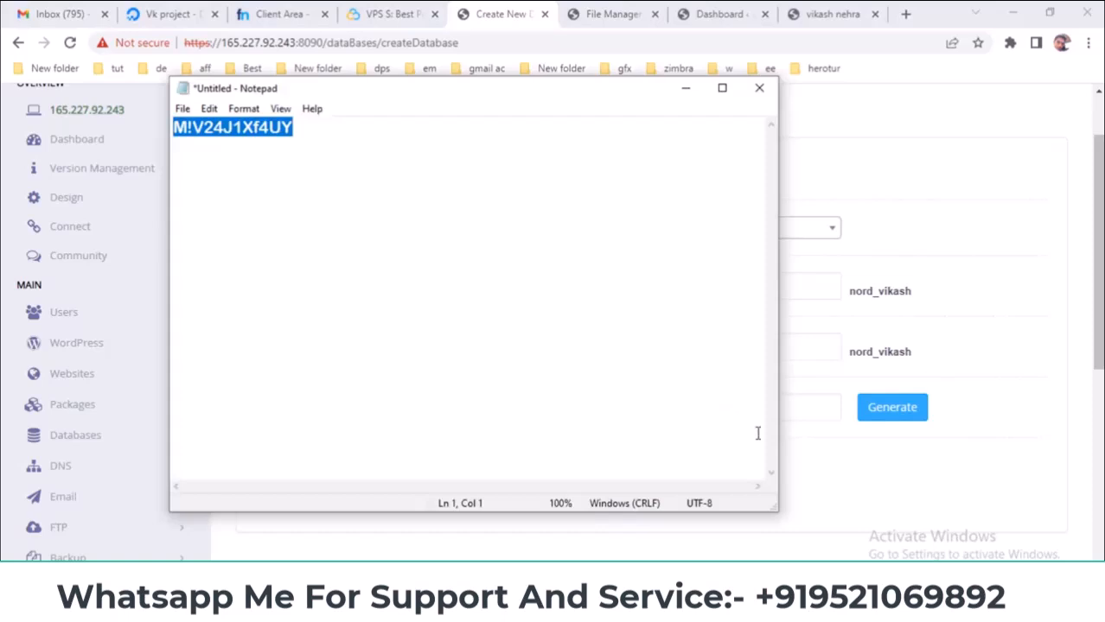
click(845, 457)
click(690, 403)
key(ctrl+v)
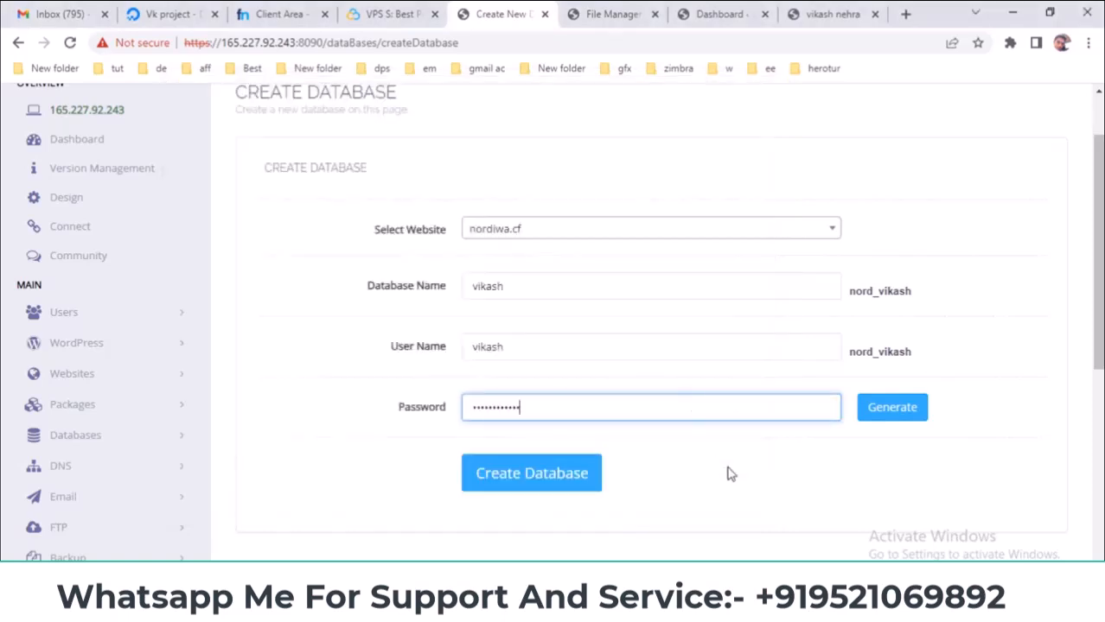
click(566, 478)
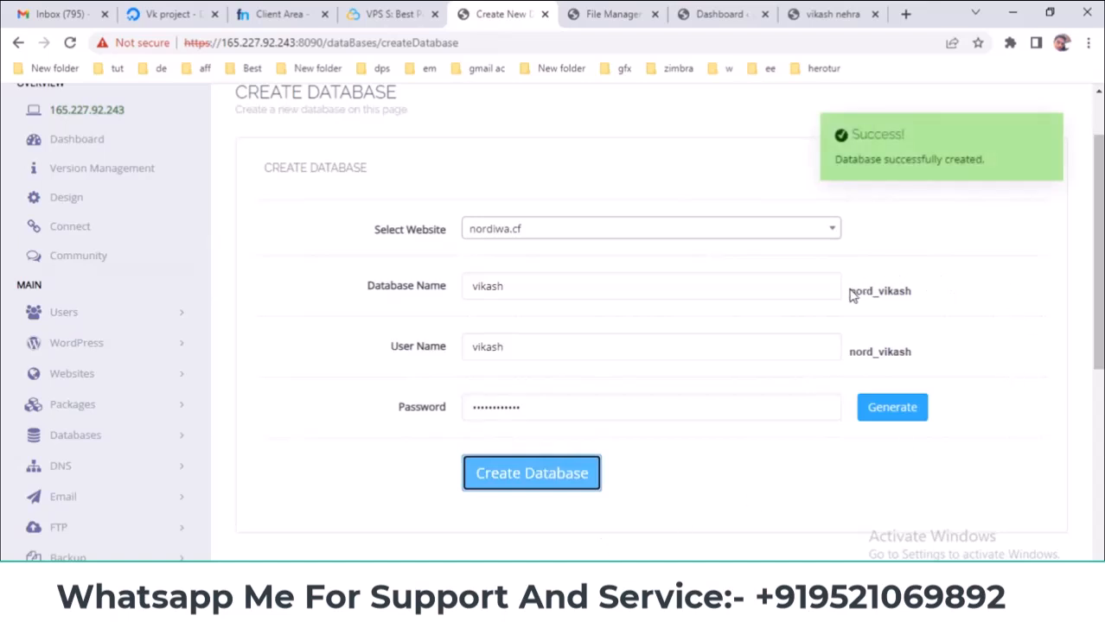
- Highlight the new database name, user name and password to note them
drag(852, 290, 909, 291)
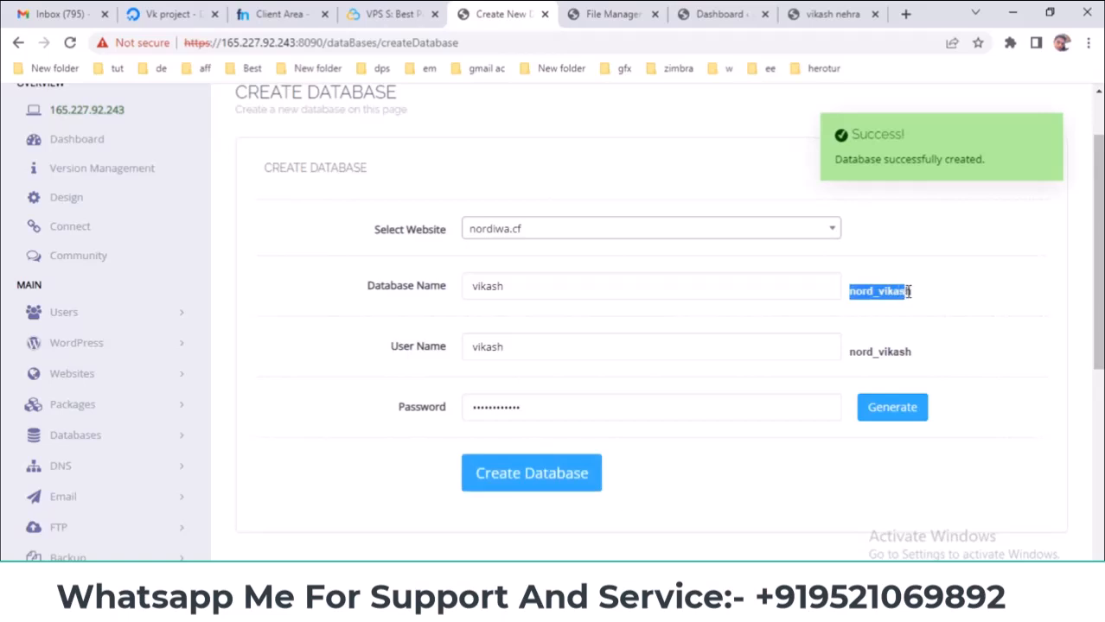
drag(851, 351, 904, 349)
drag(599, 408, 452, 409)
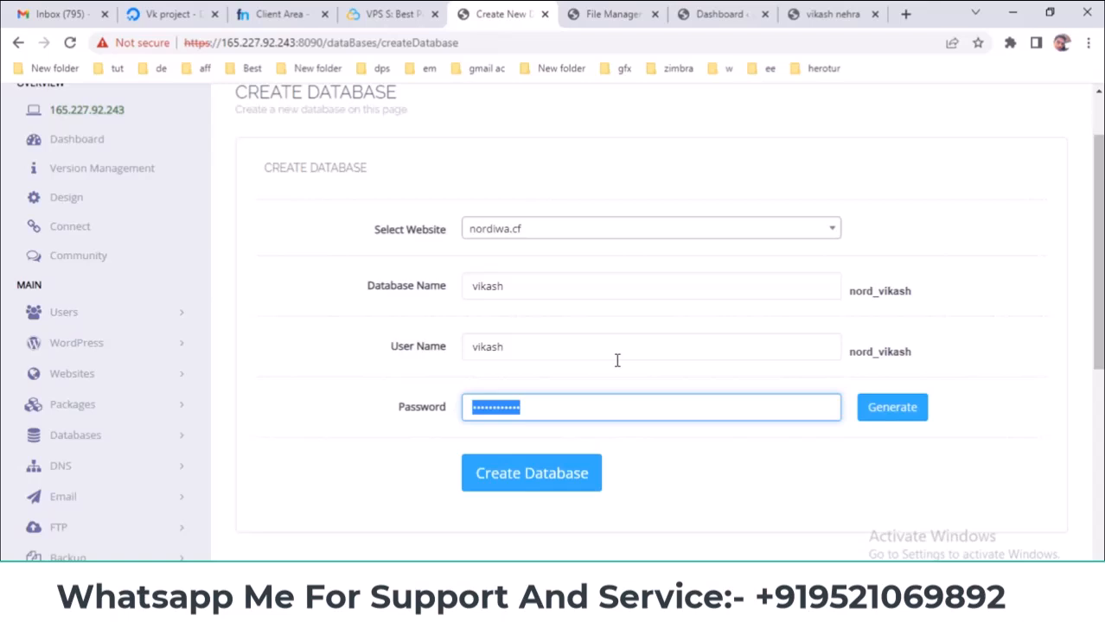
drag(850, 291, 911, 291)
drag(918, 352, 855, 354)
drag(586, 403, 459, 410)
scroll(383, 339, down, 2)
- On Delete Database, pick nordiwa.cf and select the new database without deleting it
click(74, 271)
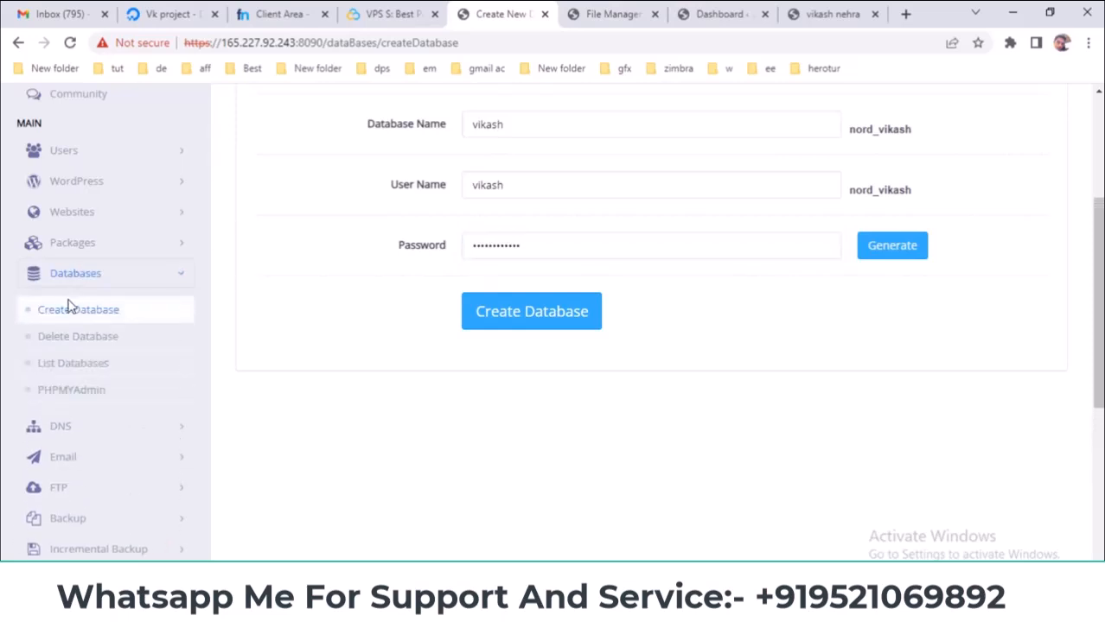
click(63, 346)
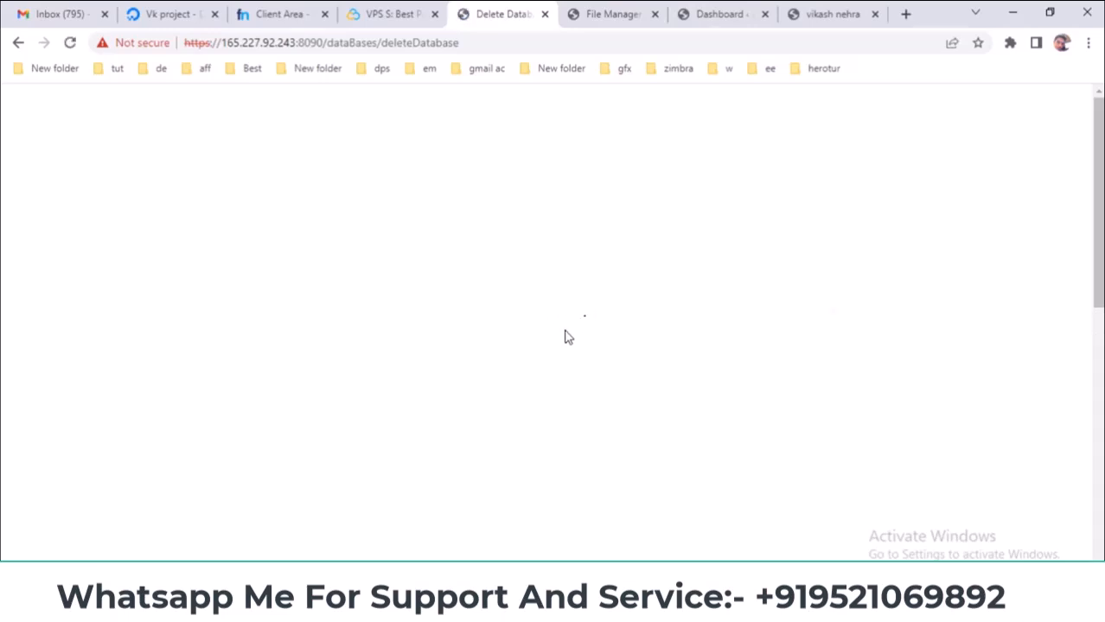
click(505, 318)
click(509, 346)
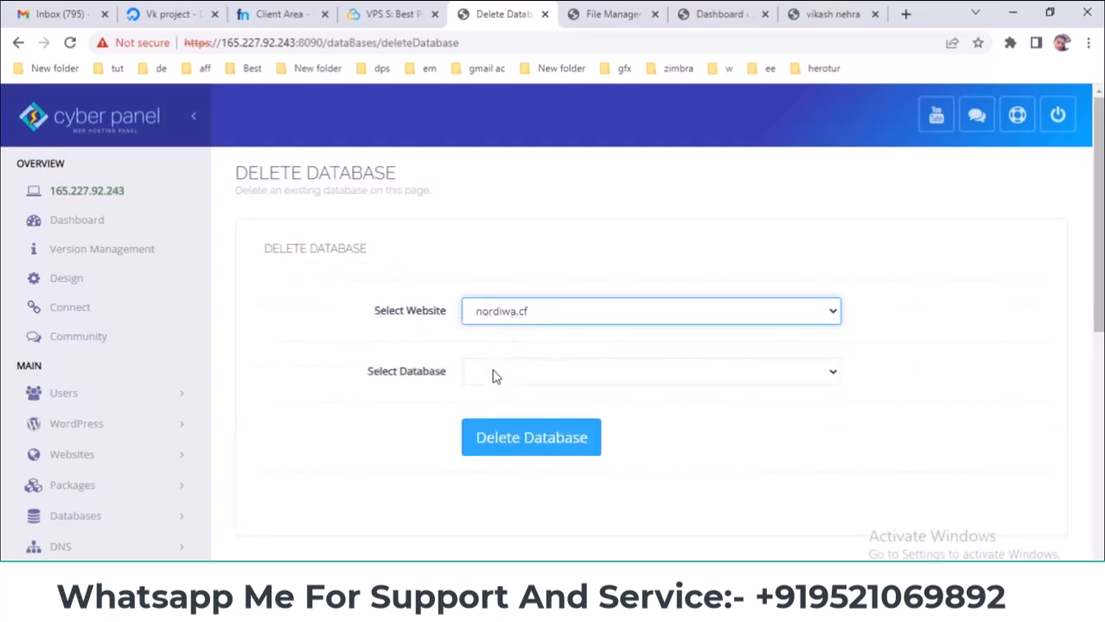
click(501, 377)
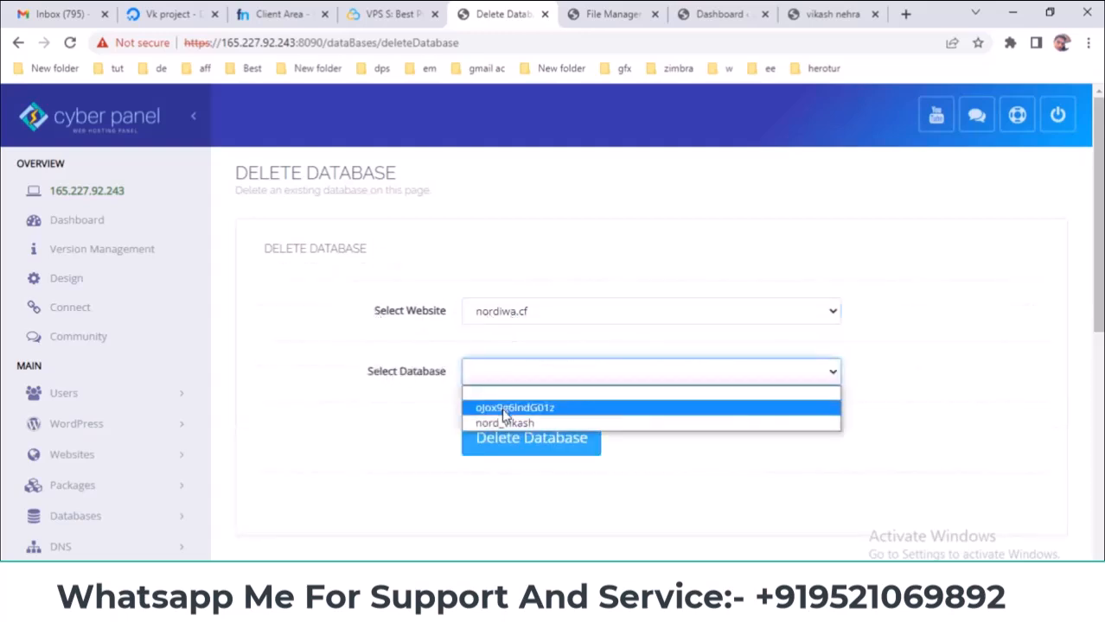
click(523, 424)
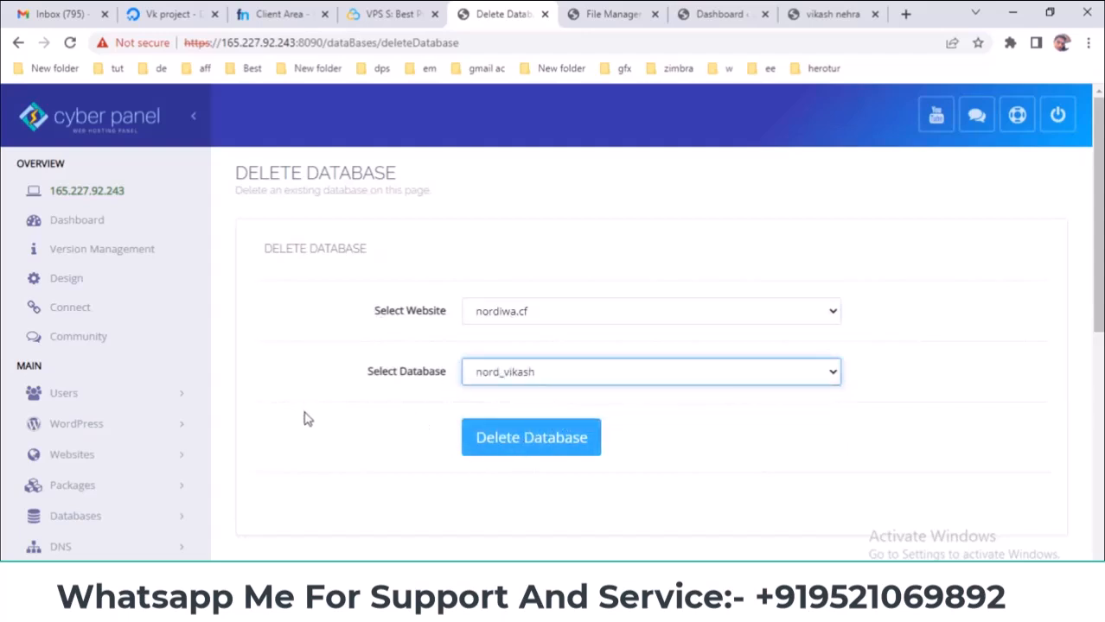
- Go to Databases > List Databases
scroll(306, 420, down, 3)
click(148, 359)
scroll(260, 392, down, 1)
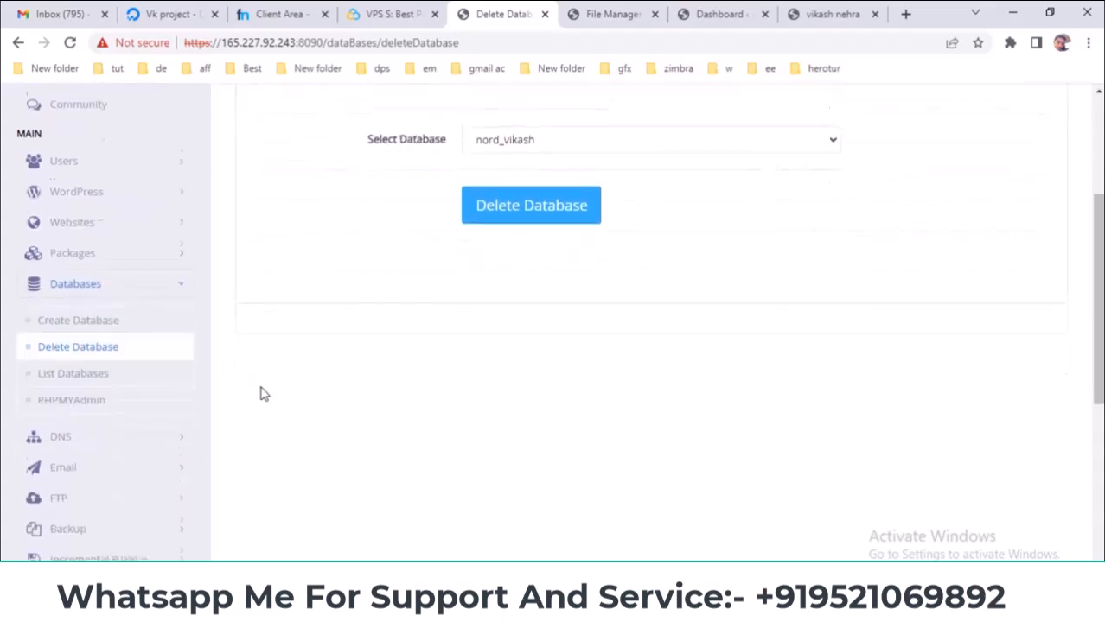
click(85, 369)
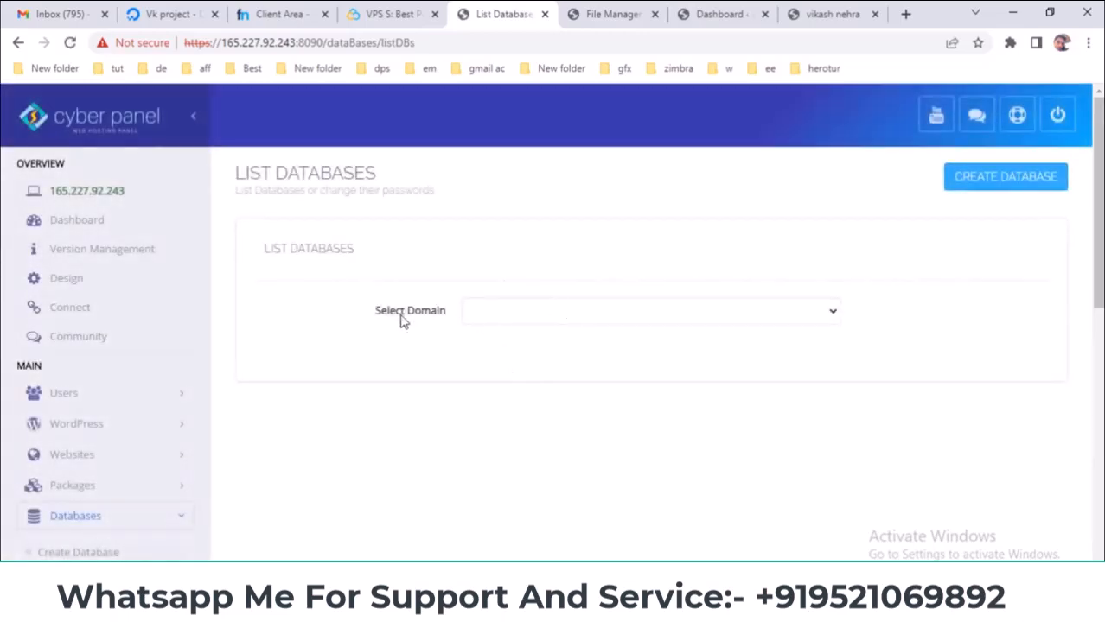
- Show nordiwa.cf's two databases in the list and highlight both rows
click(531, 317)
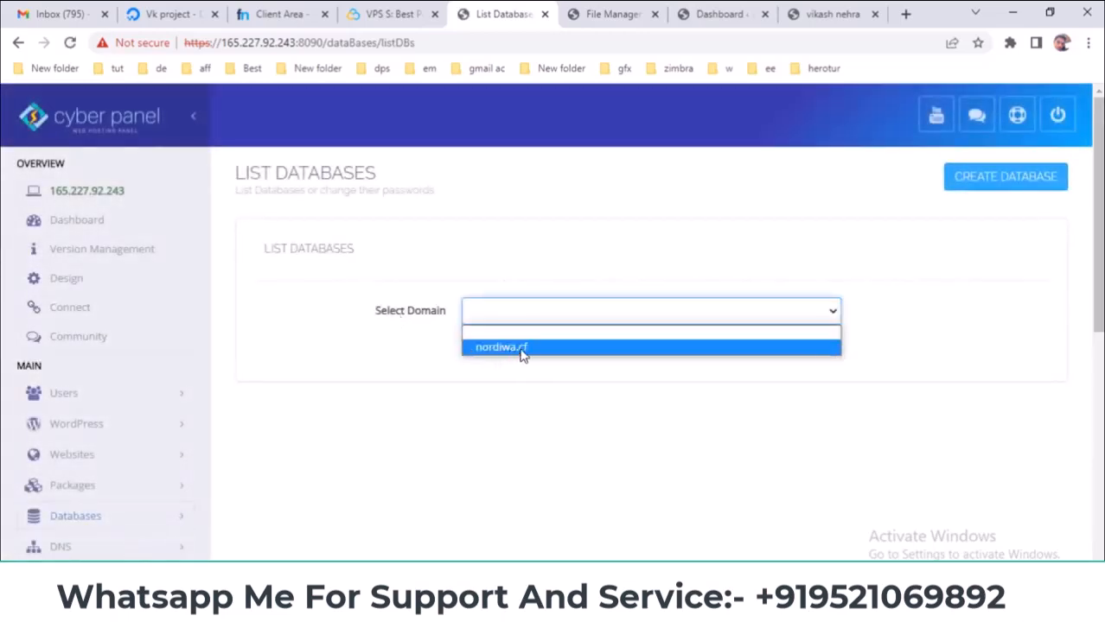
click(522, 347)
scroll(523, 389, down, 3)
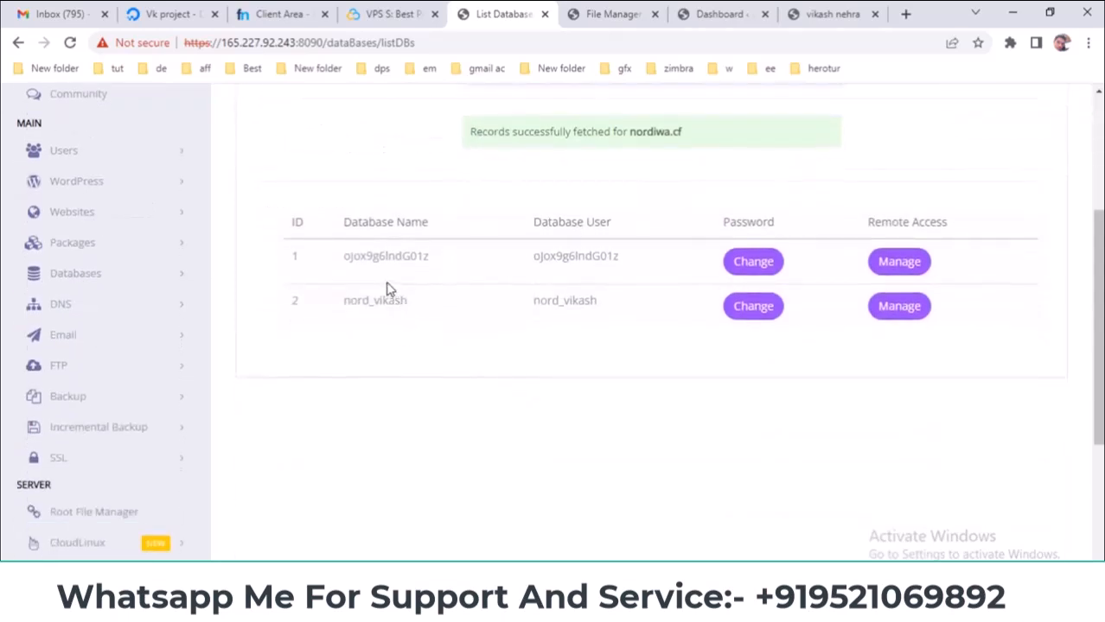
drag(291, 225, 1012, 352)
click(982, 356)
- Open phpMyAdmin from the Databases menu in a new tab and switch to it
click(143, 274)
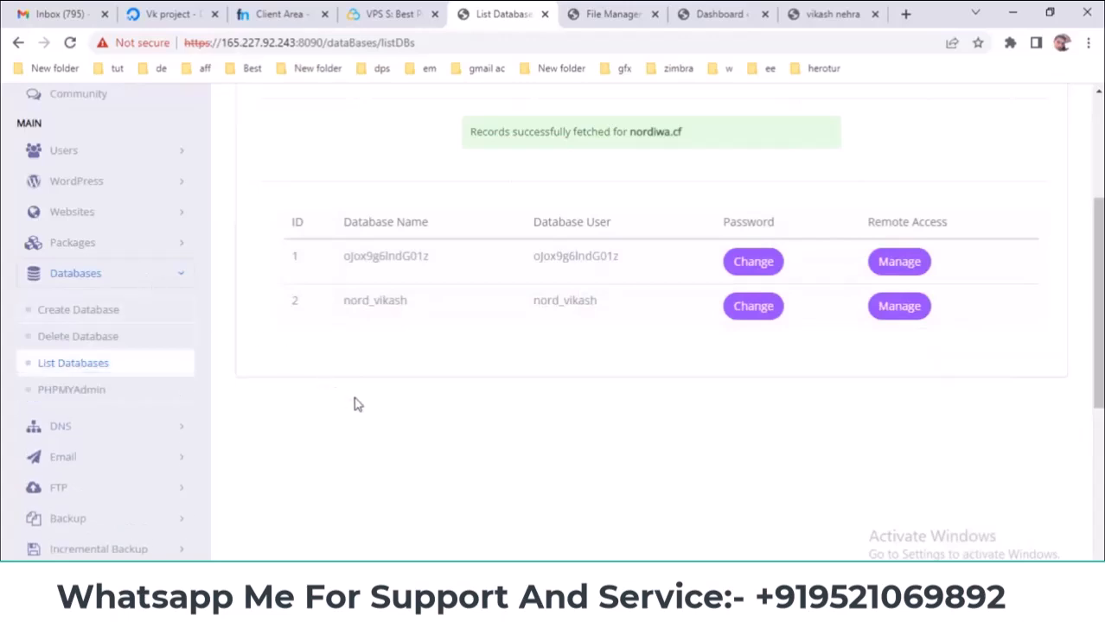
right_click(85, 399)
click(165, 410)
click(523, 15)
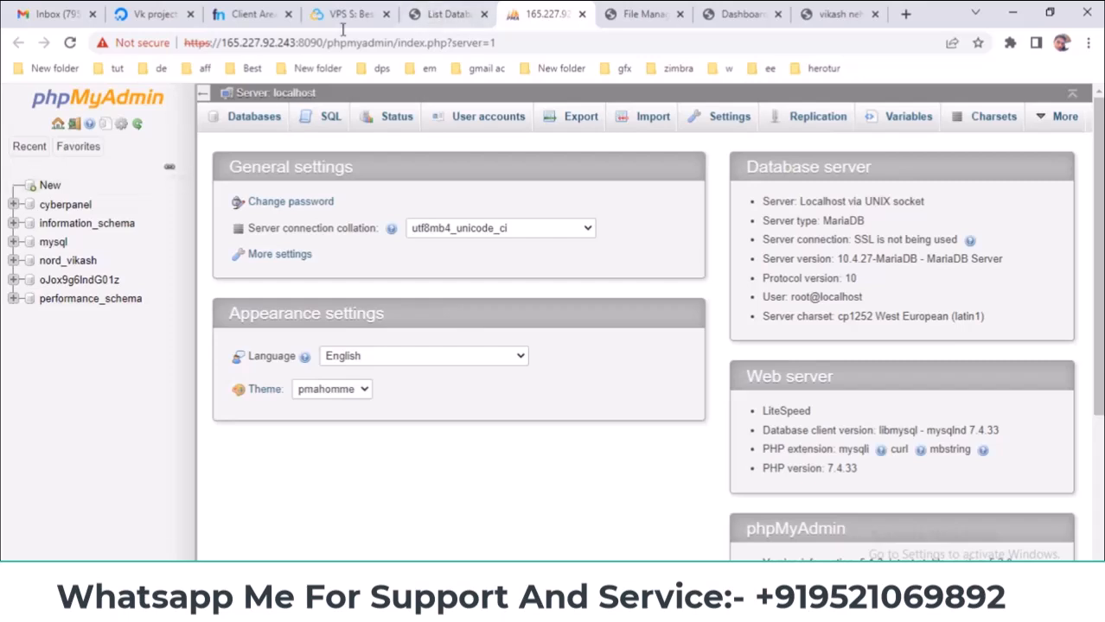
- Open the empty nord_vikash database in phpMyAdmin and look at its Import page
click(412, 10)
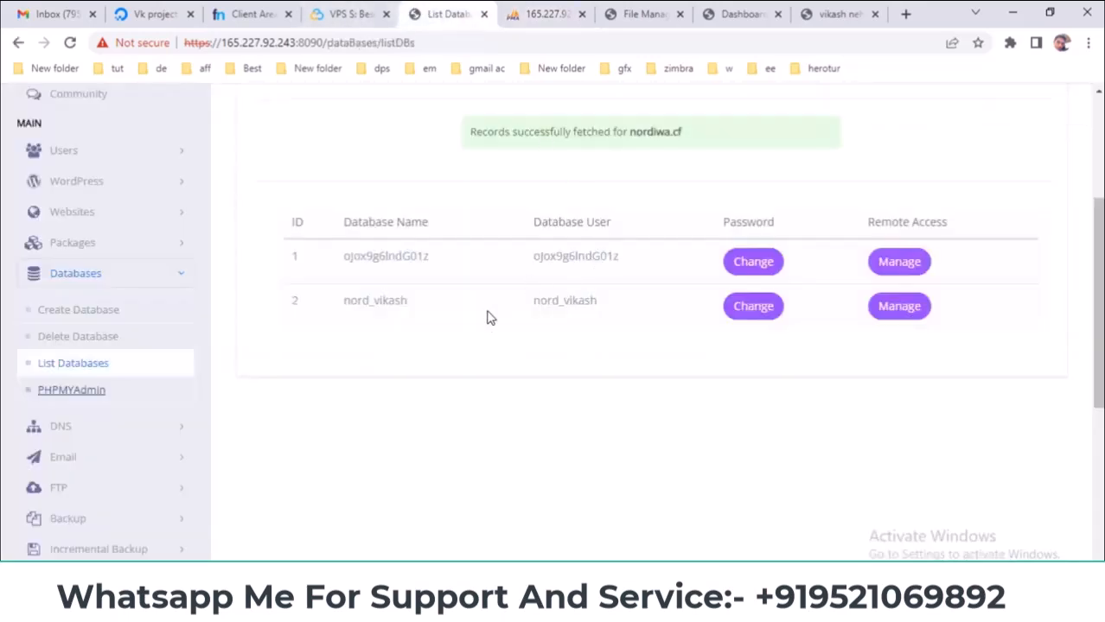
drag(338, 313, 424, 309)
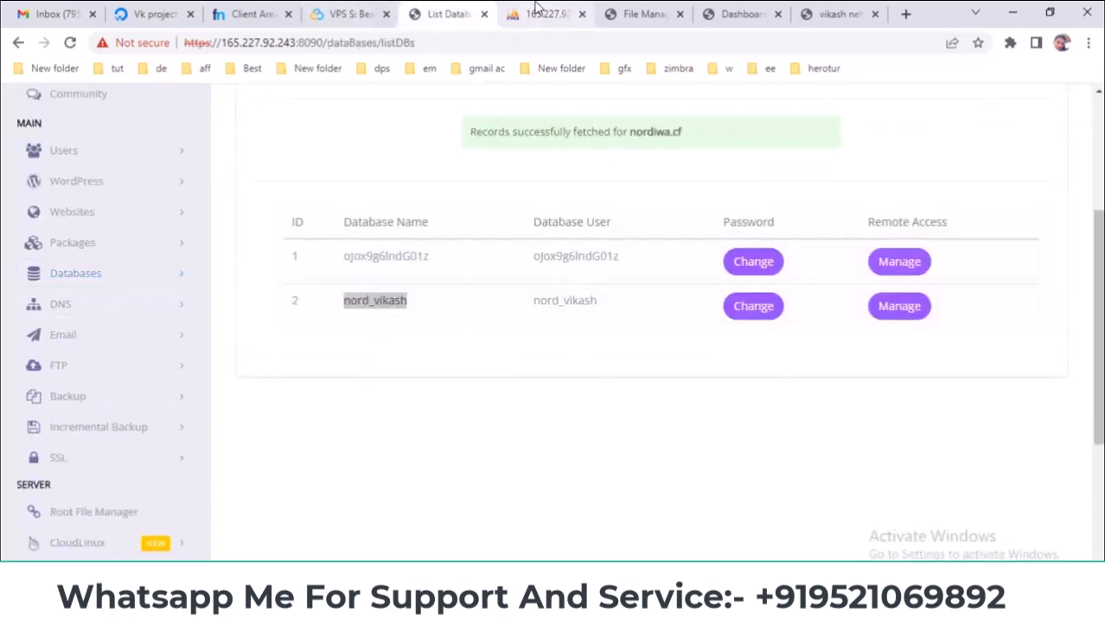
click(537, 12)
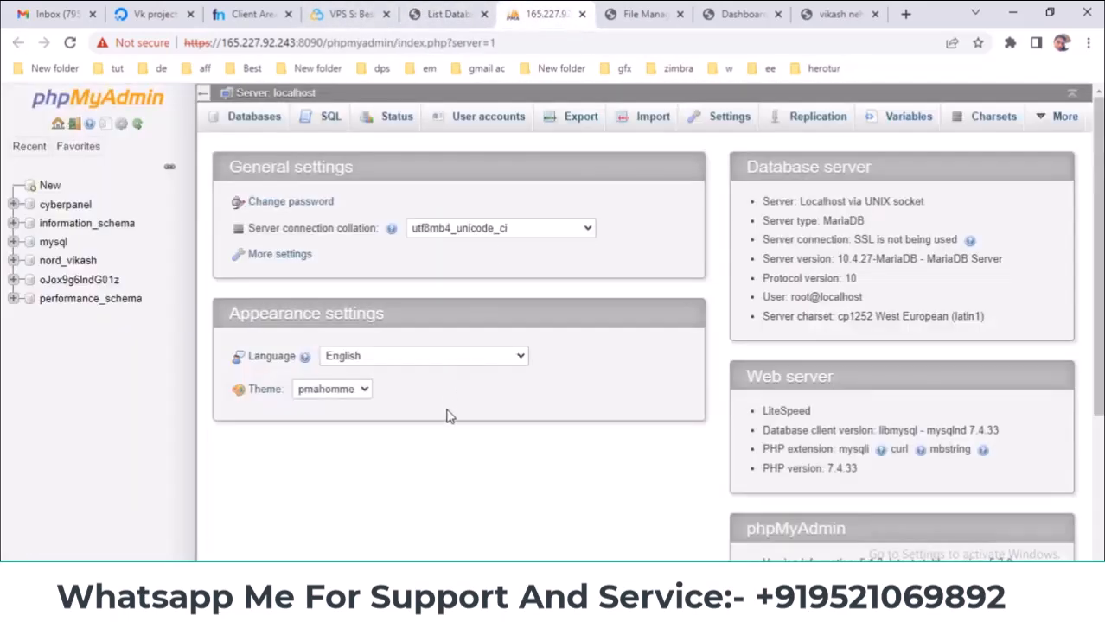
click(71, 263)
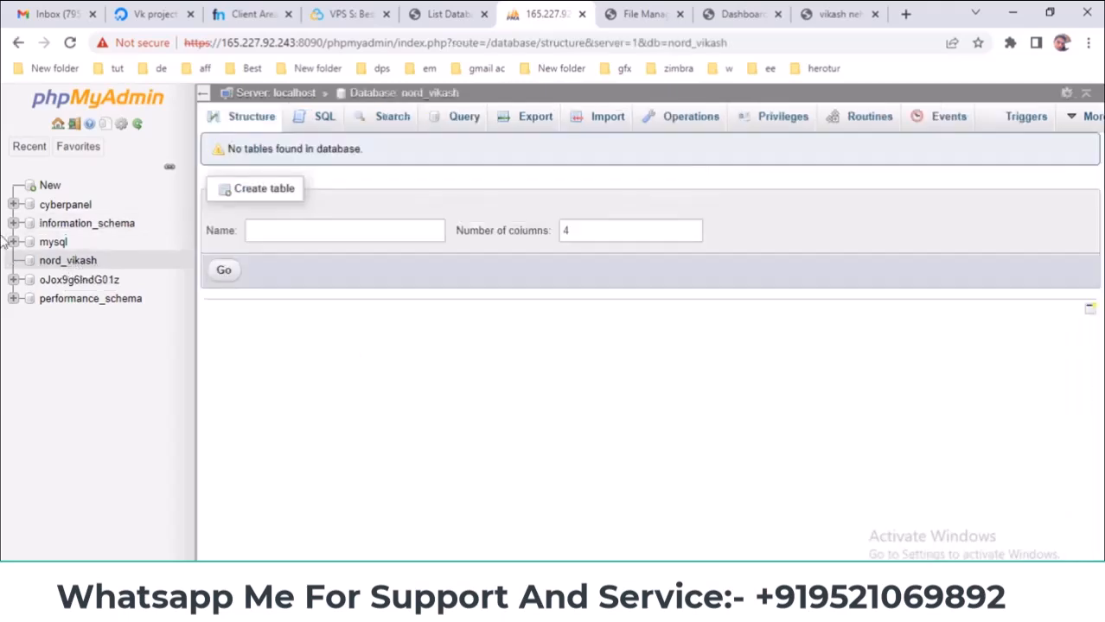
click(606, 126)
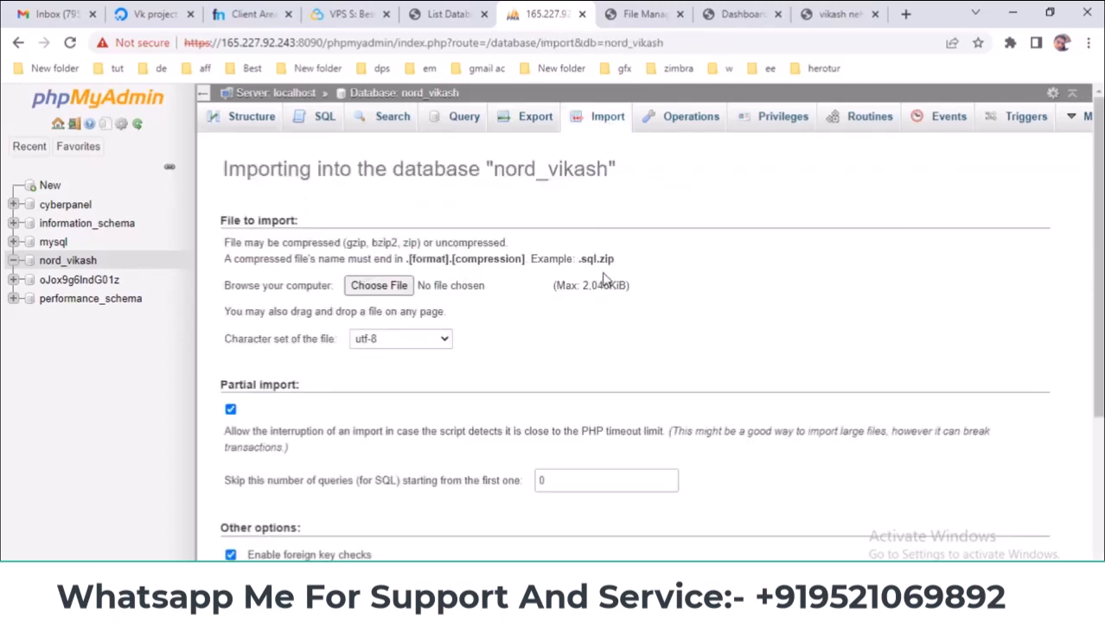
click(251, 121)
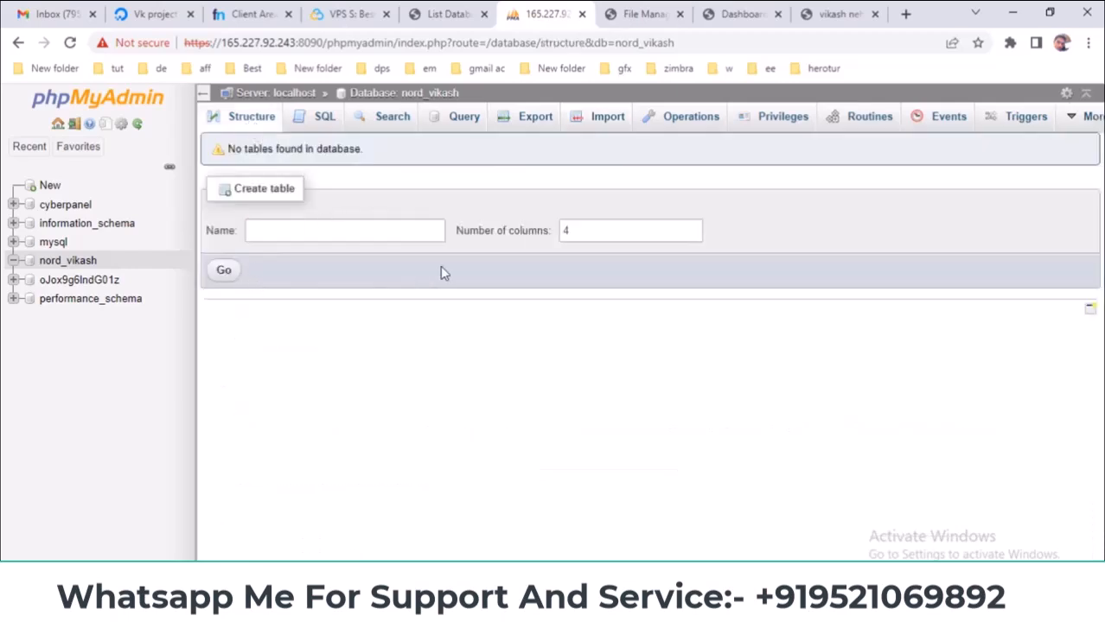
- Review the 14 WordPress tables in oJox9g6lndG01z, then return to CyberPanel's database list
click(64, 286)
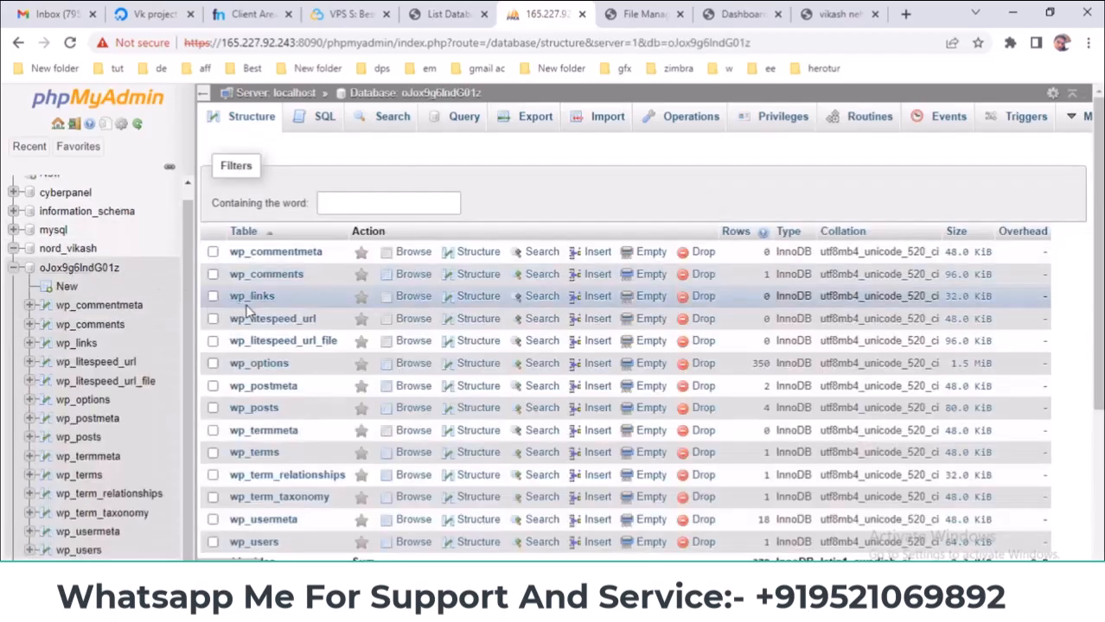
scroll(249, 296, down, 3)
scroll(288, 232, up, 3)
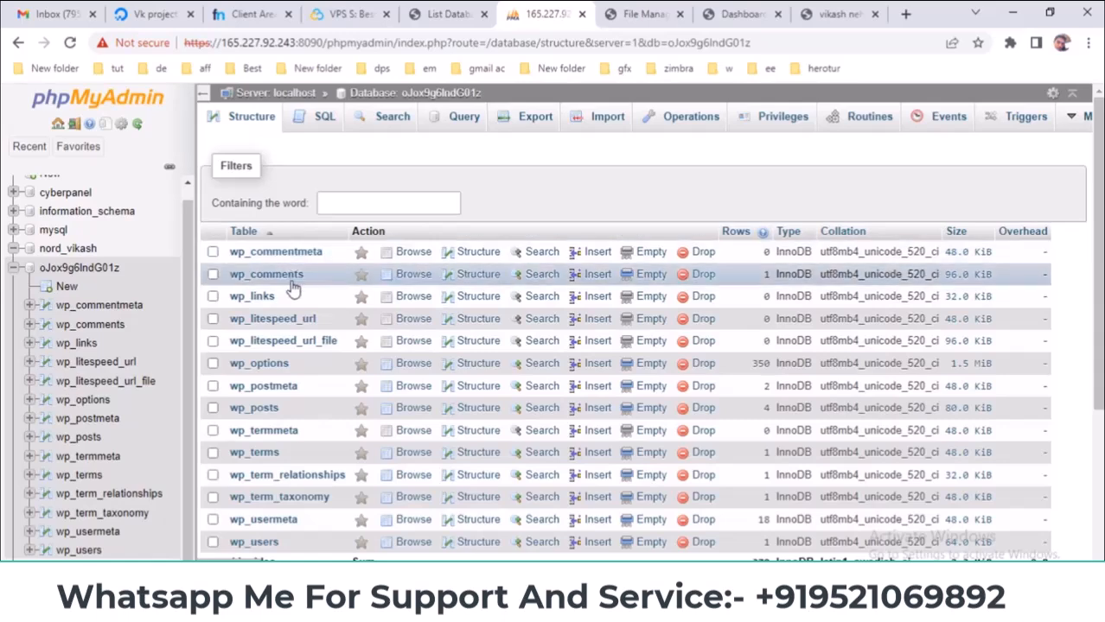
scroll(294, 285, down, 3)
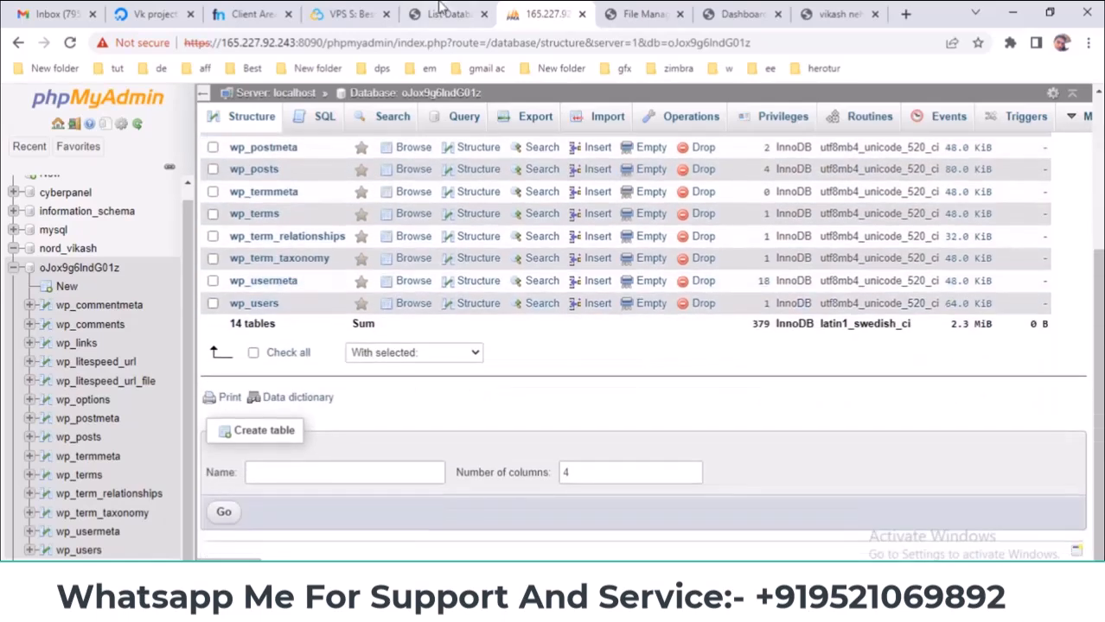
click(445, 13)
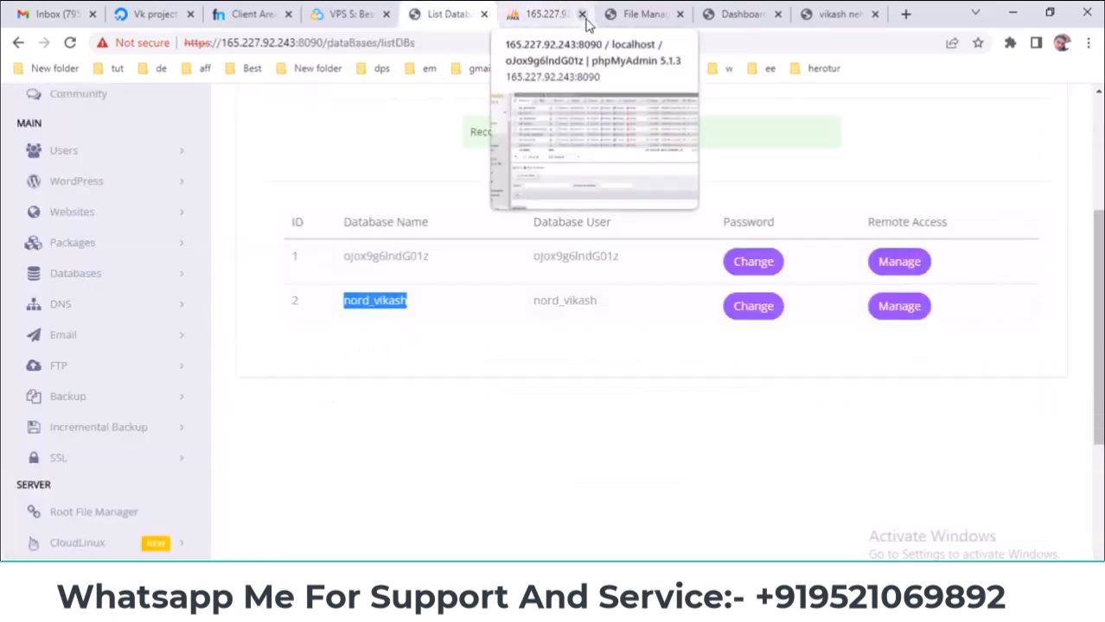
- Show PowerPoint's DNS slide, then expand DNS in CyberPanel's sidebar
key(alt+Tab)
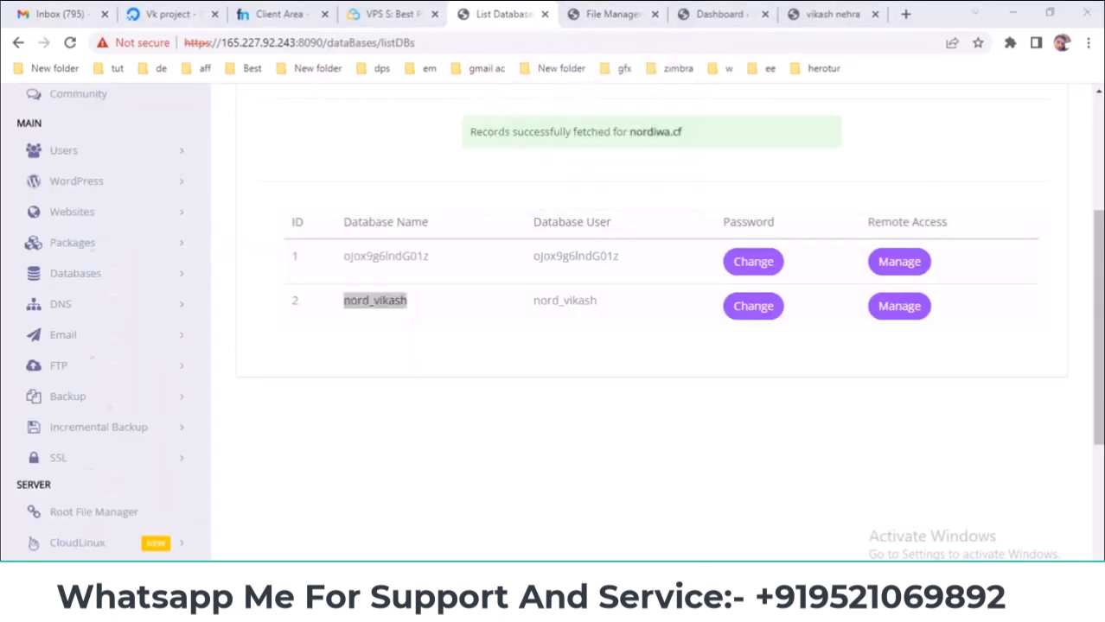
click(38, 298)
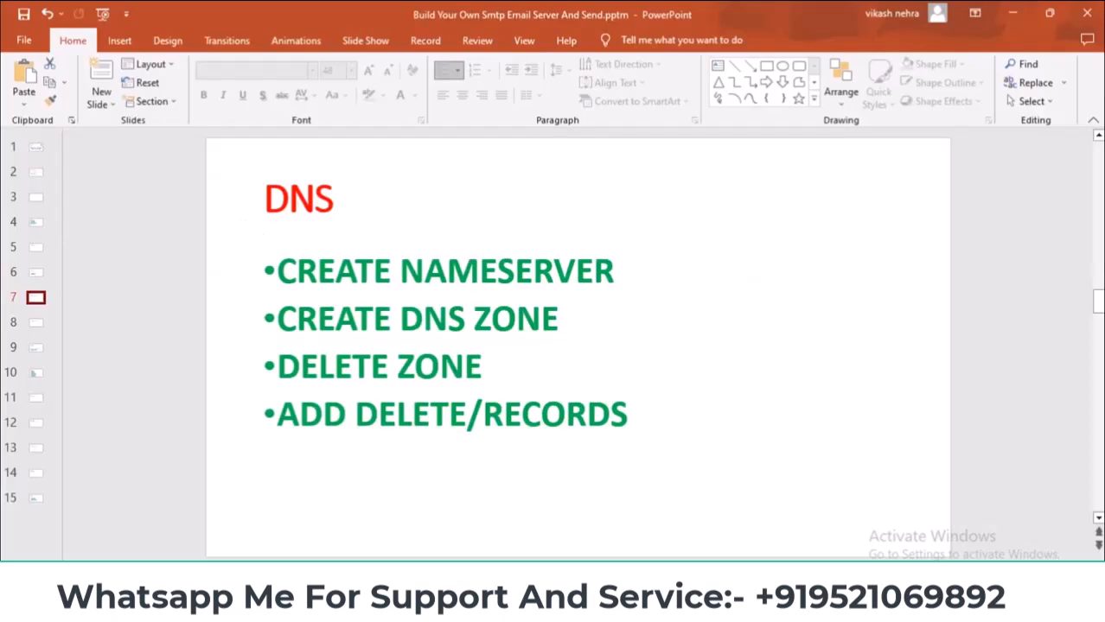
key(alt+Tab)
click(128, 308)
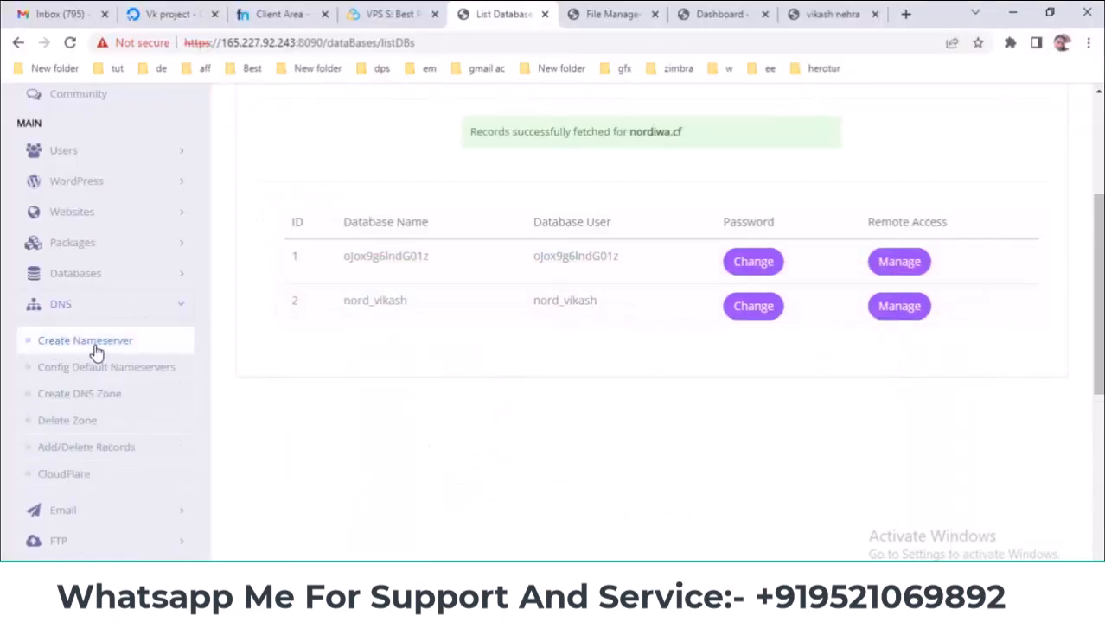
- Open Create Nameserver and compare it with Freenom's nordiwa.cf records pointing to 165.227.92.243
click(95, 349)
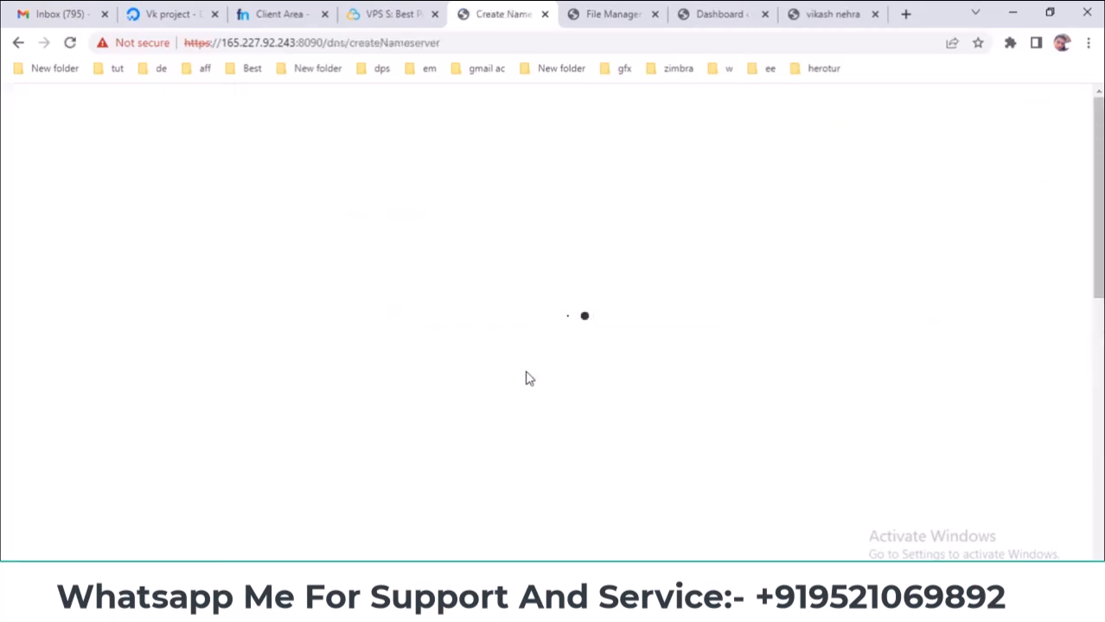
scroll(530, 351, down, 2)
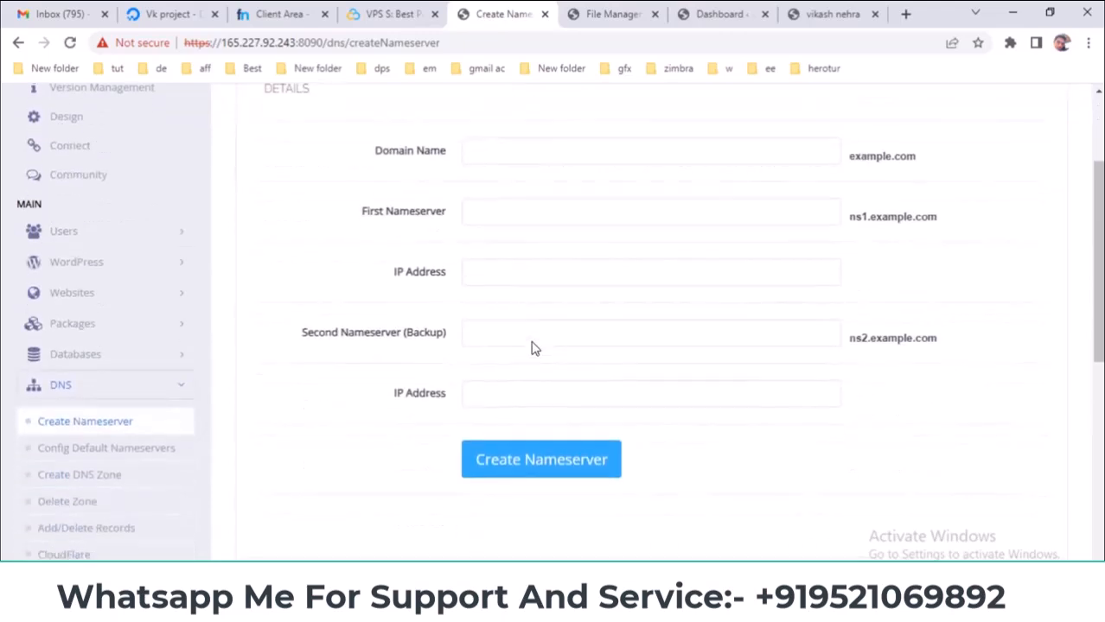
click(309, 13)
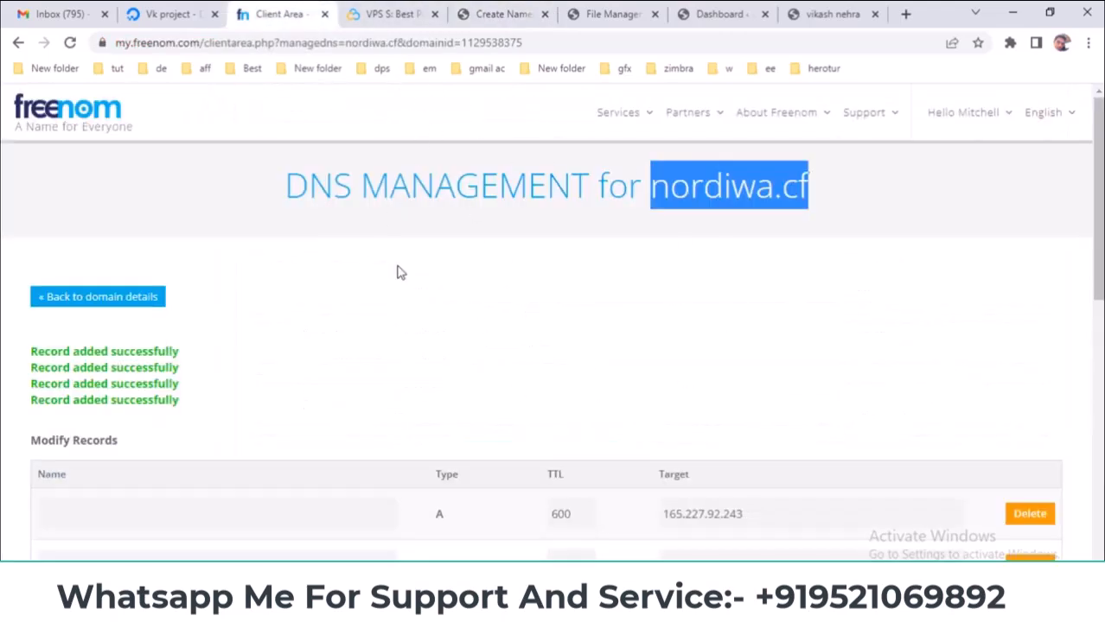
click(484, 13)
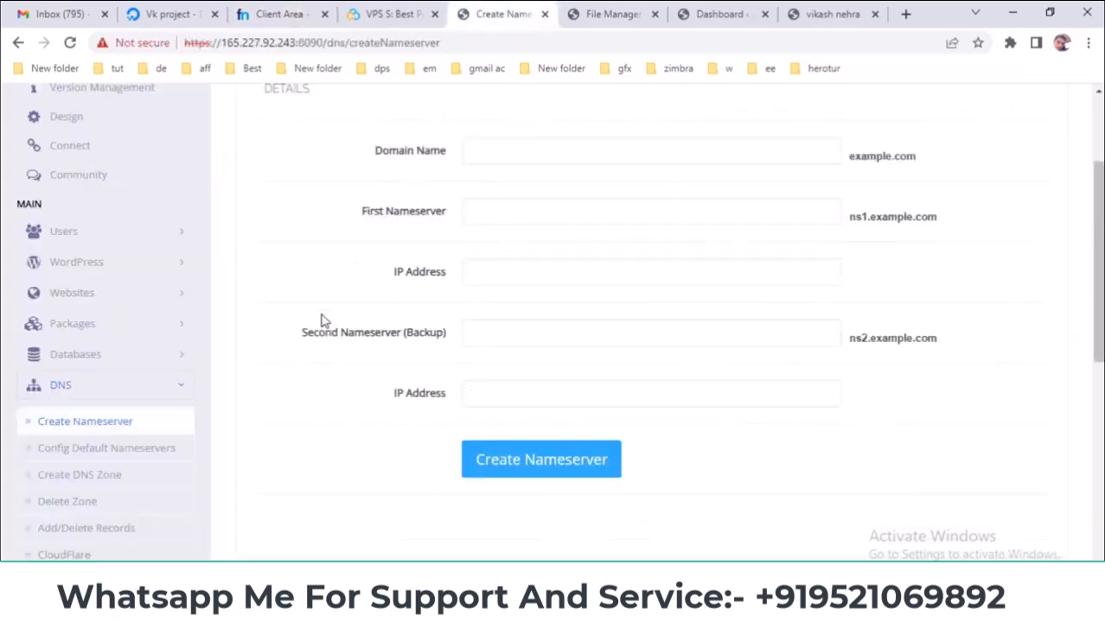
click(278, 14)
scroll(410, 415, down, 3)
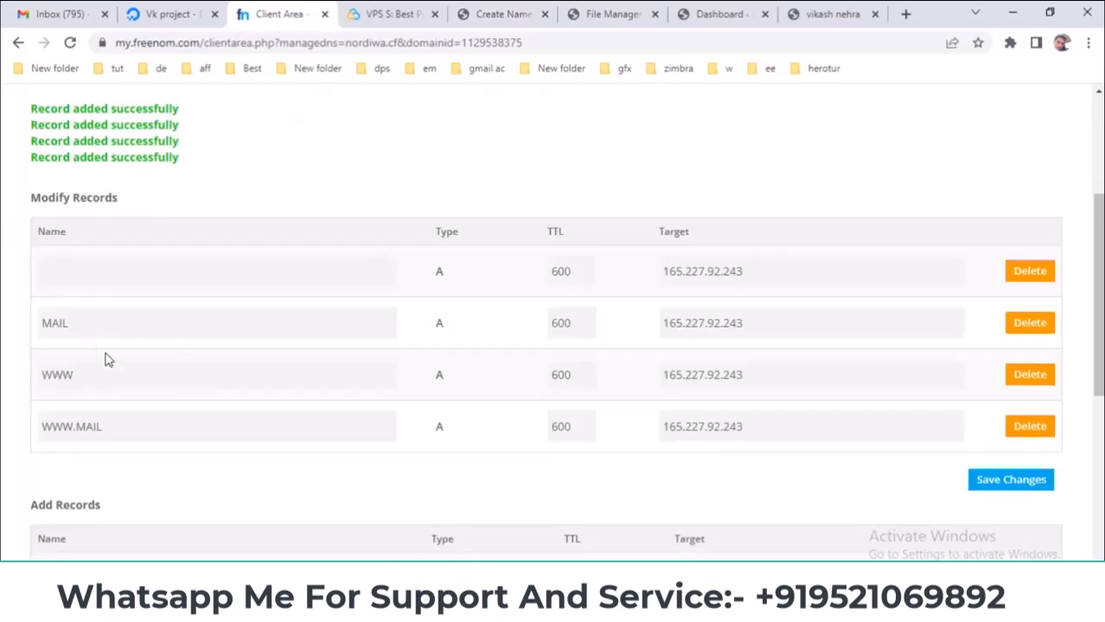
click(484, 13)
scroll(323, 369, down, 2)
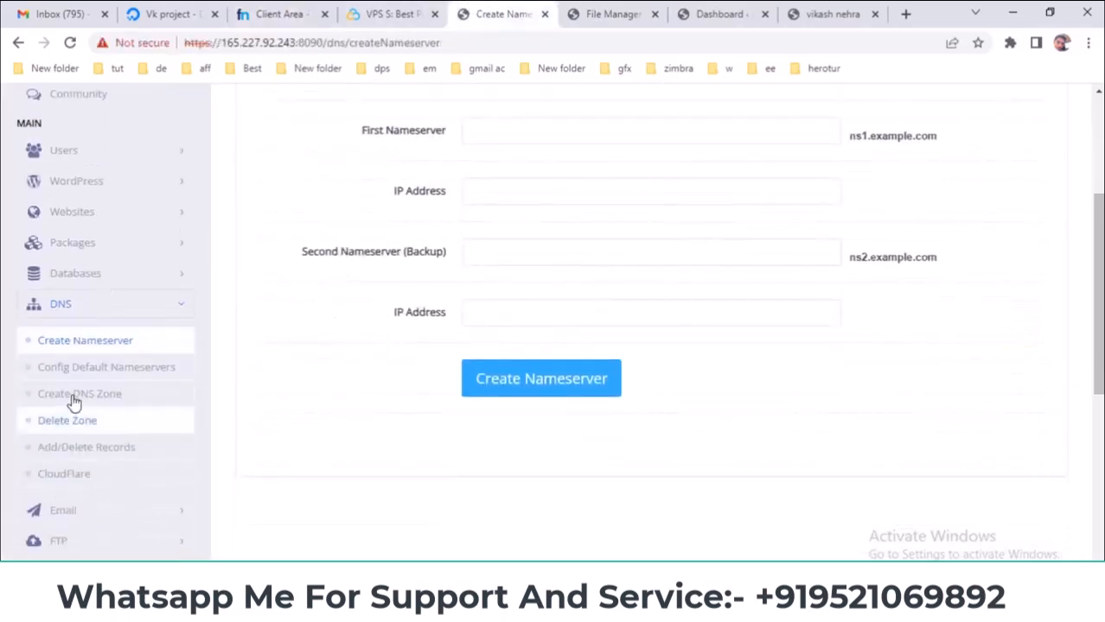
click(263, 10)
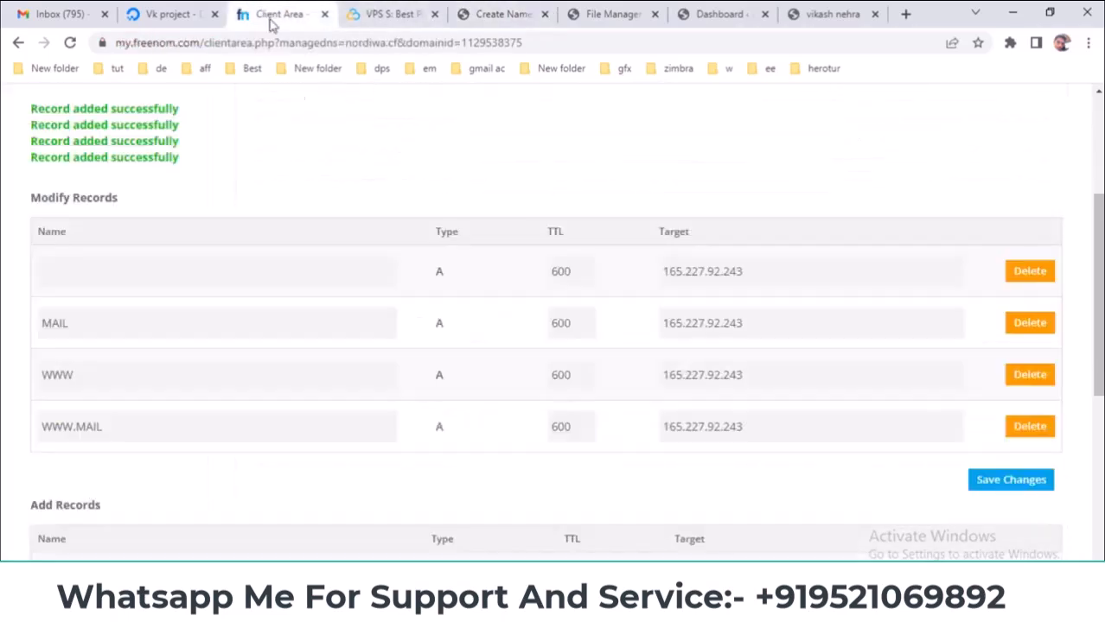
scroll(401, 229, up, 3)
- Select nordiwa.cf in Freenom's DNS management heading to copy it
drag(514, 193, 545, 274)
click(545, 274)
click(508, 11)
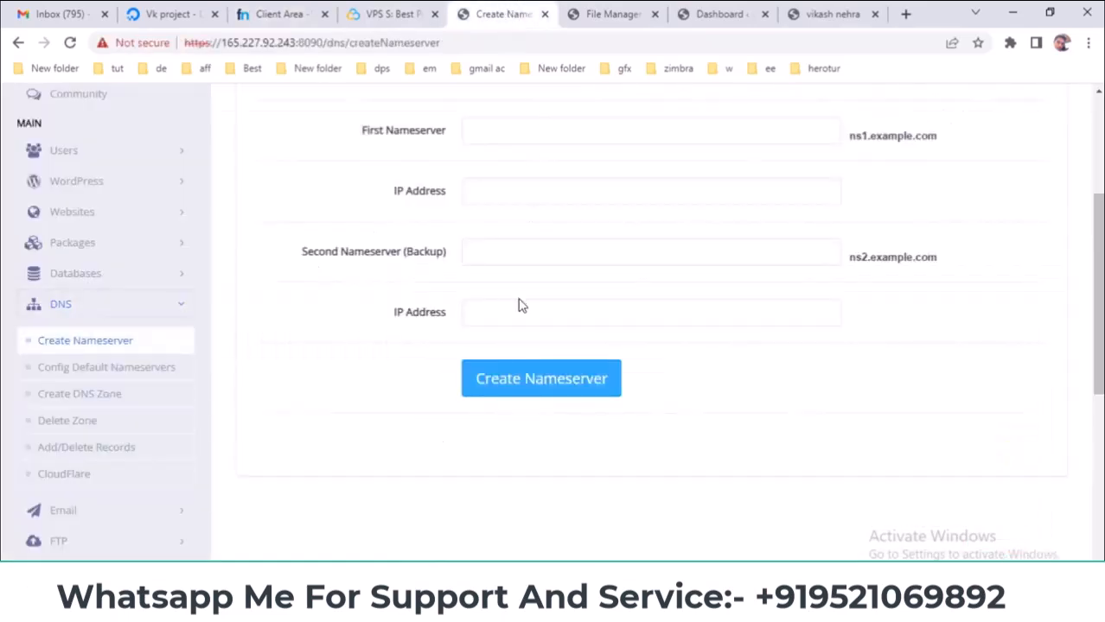
scroll(518, 302, up, 1)
click(295, 12)
scroll(459, 299, down, 3)
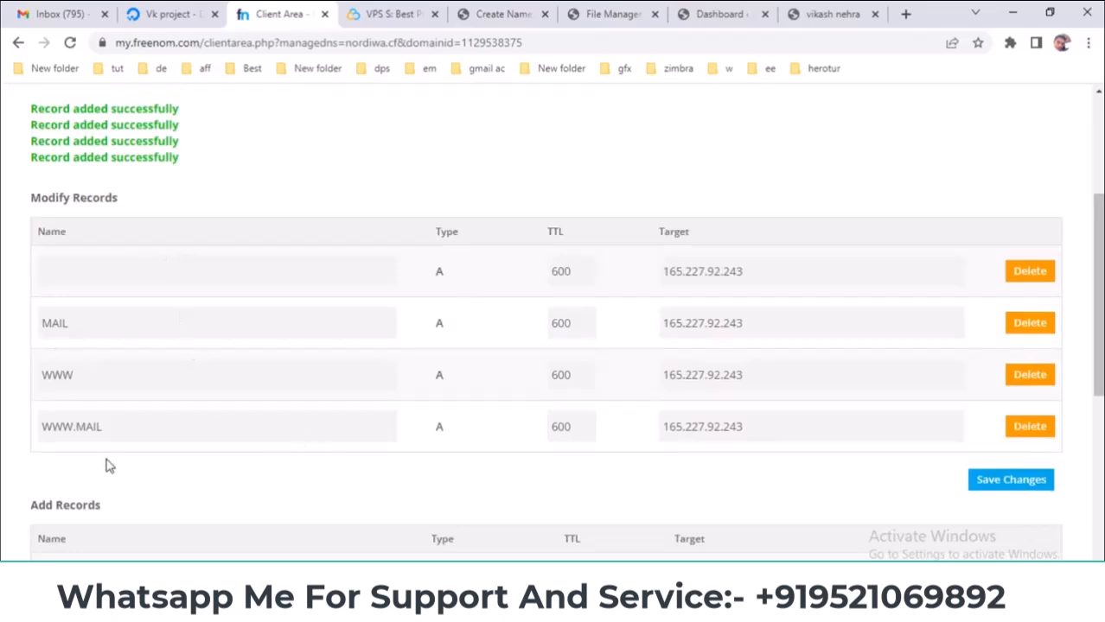
scroll(489, 331, up, 3)
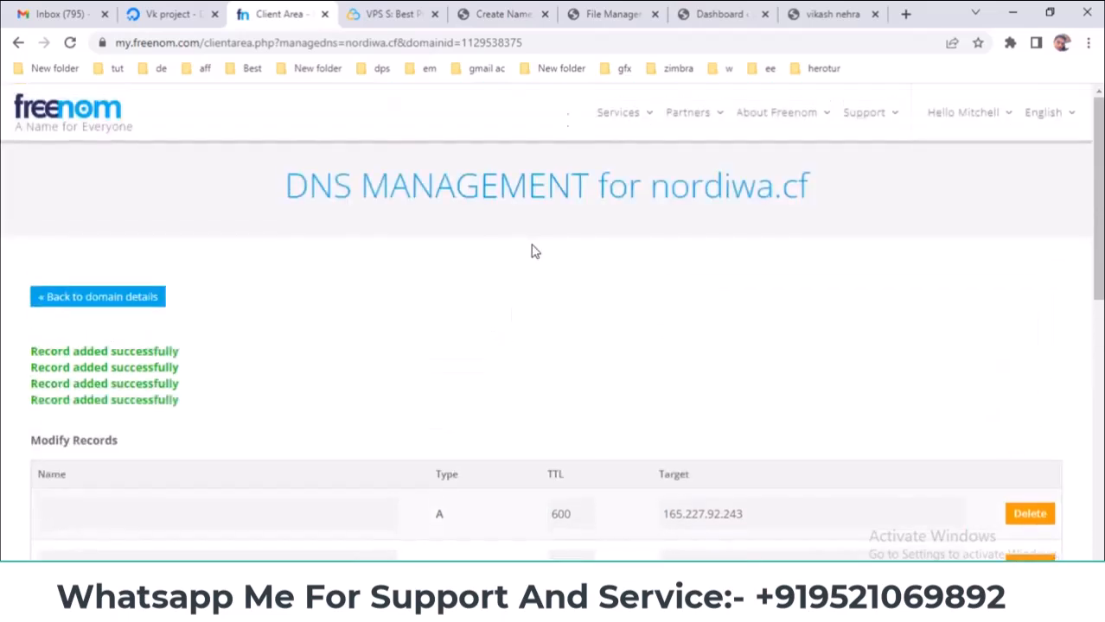
click(521, 8)
scroll(596, 302, up, 2)
scroll(597, 315, down, 1)
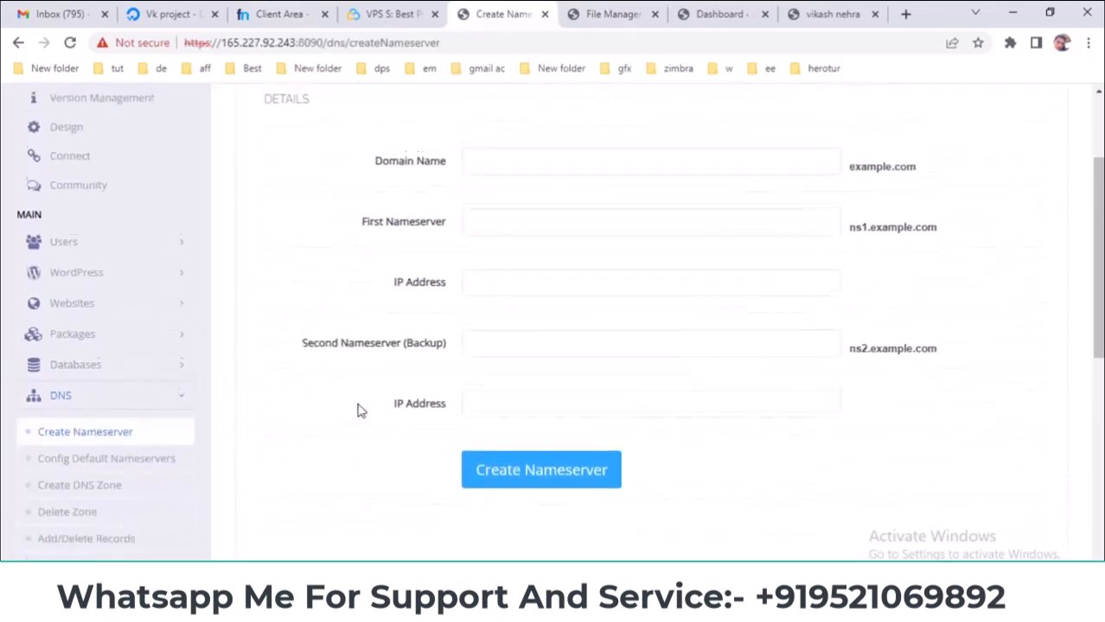
scroll(537, 365, up, 2)
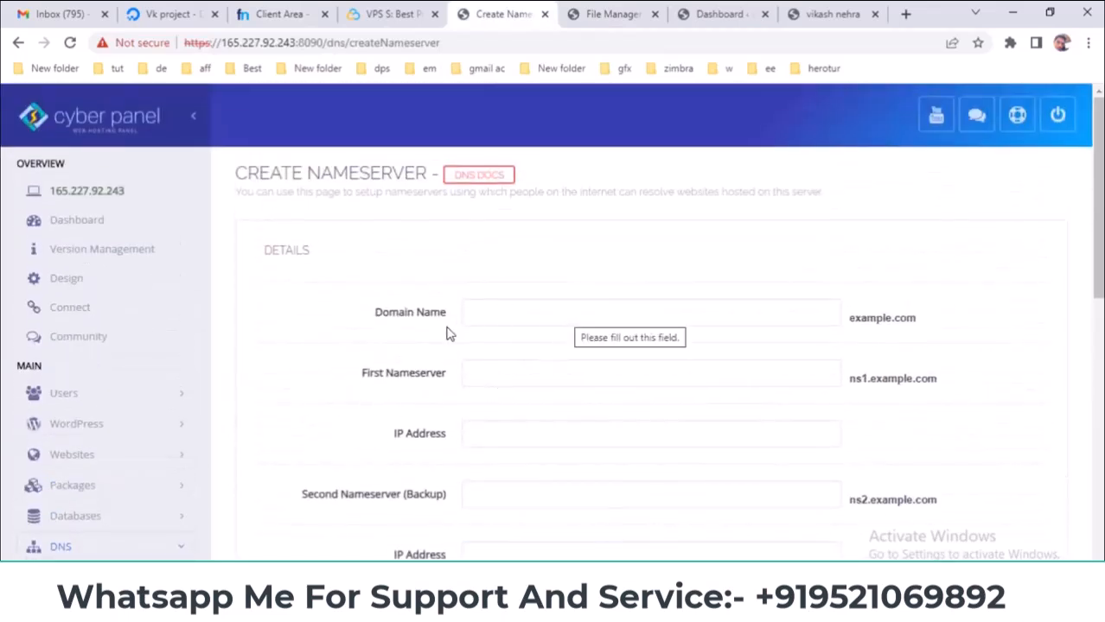
click(318, 12)
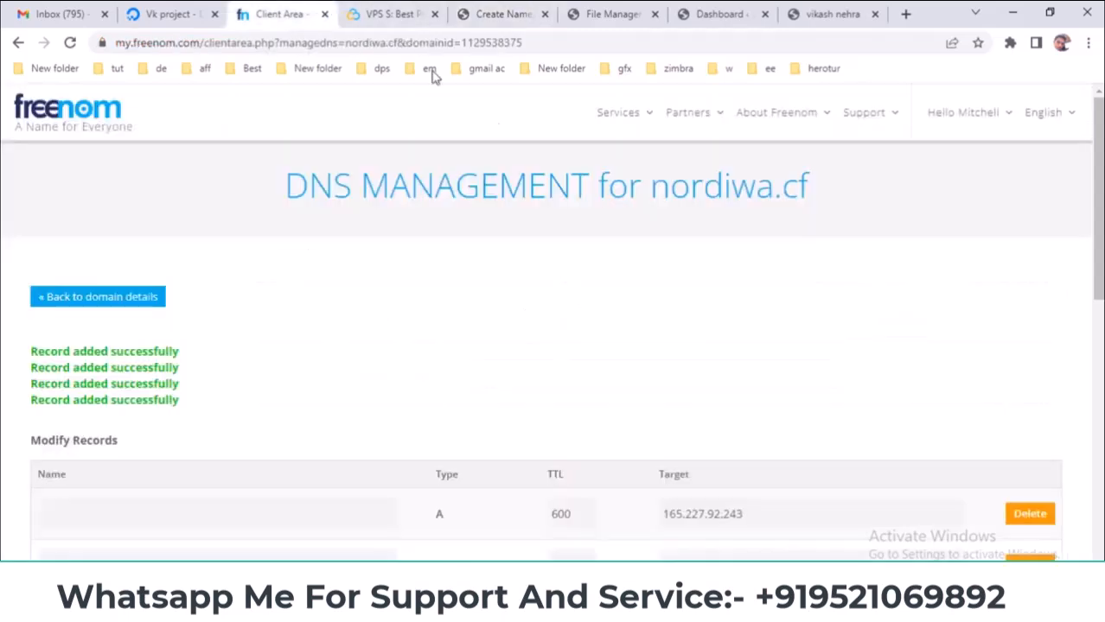
drag(654, 185, 809, 186)
right_click(796, 179)
- Fill Domain Name with nordiwa.cf and First Nameserver with ns1.nordiwa.cf
click(822, 190)
click(506, 14)
click(567, 313)
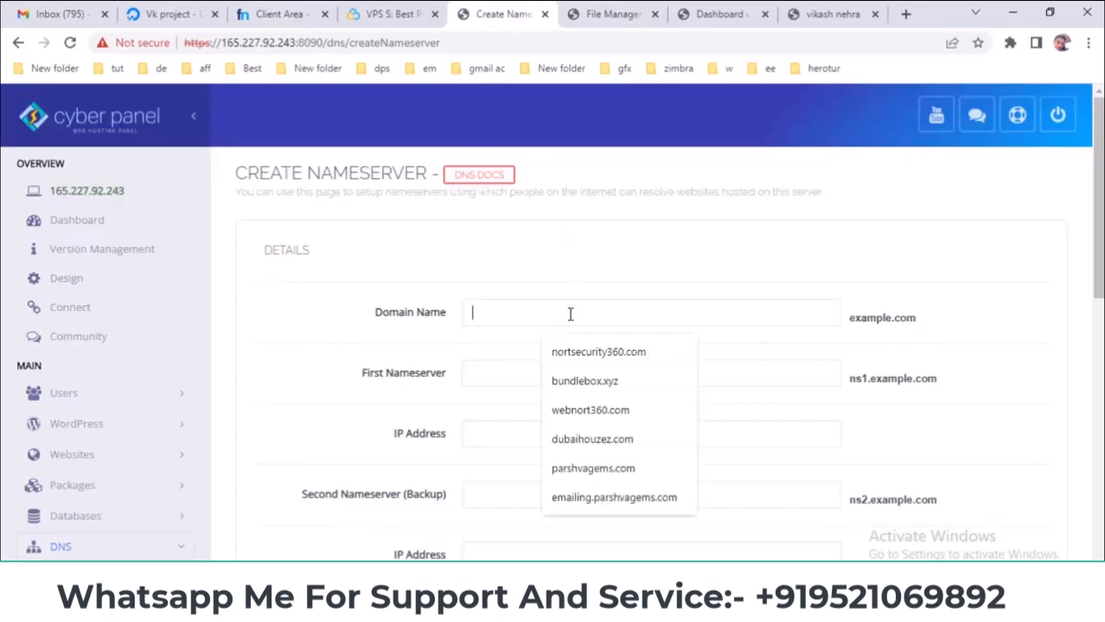
key(ctrl+v)
click(491, 381)
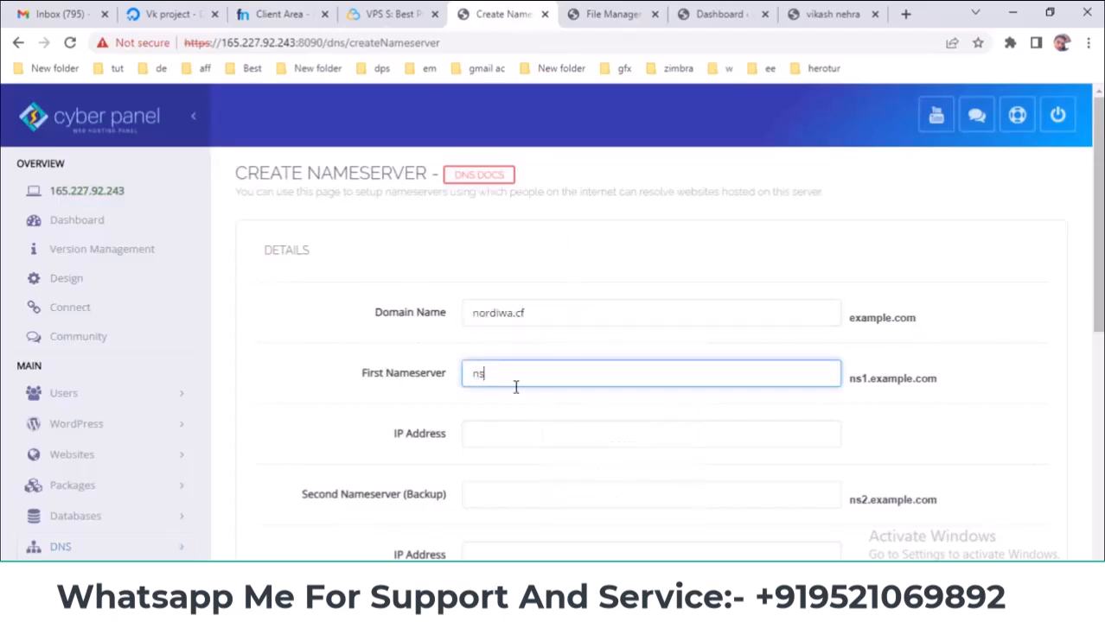
text(ns1.)
key(ctrl+v)
- Enter the DigitalOcean server IP 165.227.92.243 as the first IP address
click(169, 9)
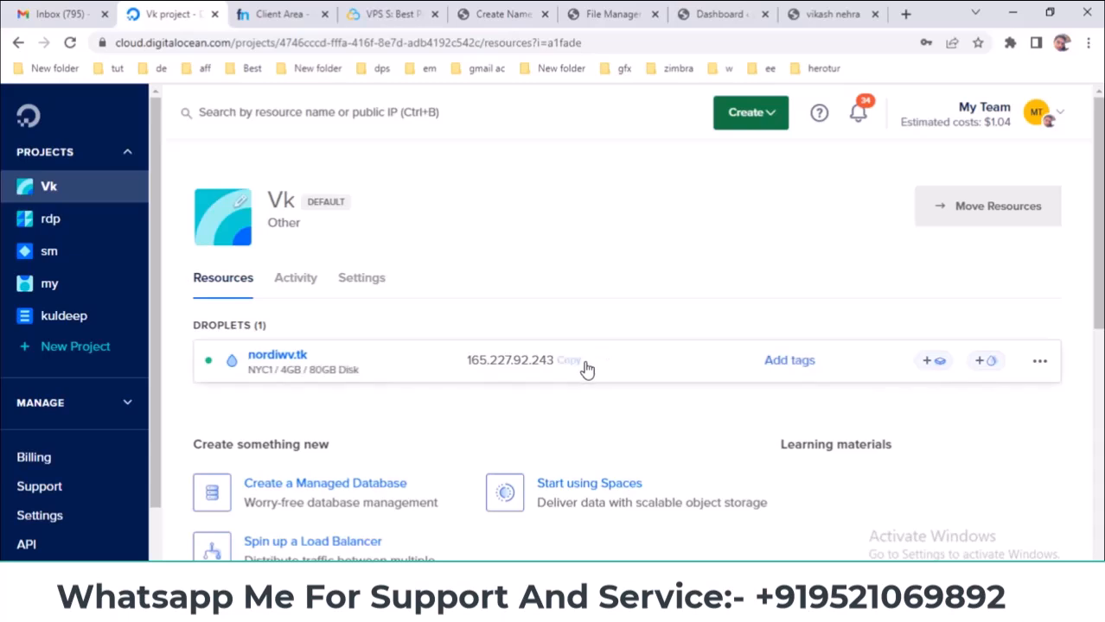
click(506, 9)
click(522, 441)
key(ctrl+v)
scroll(362, 417, down, 2)
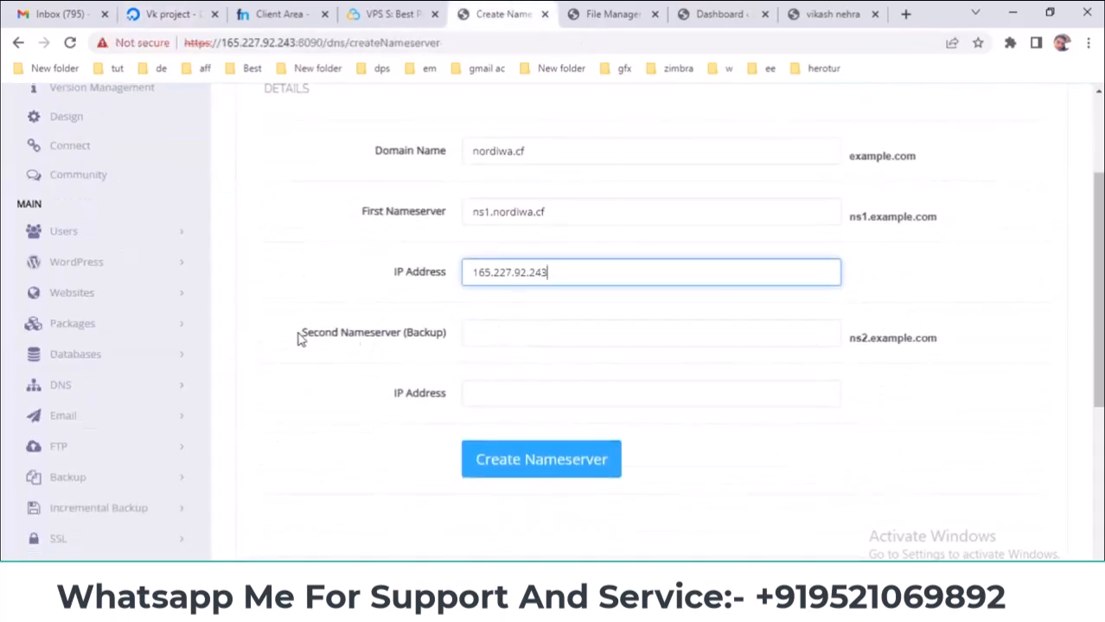
- Set Second Nameserver ns2.nordiwa.cf with IP 165.227.92.243 and create both nameservers
drag(553, 212, 413, 217)
key(ctrl+c)
click(494, 331)
key(ctrl+v)
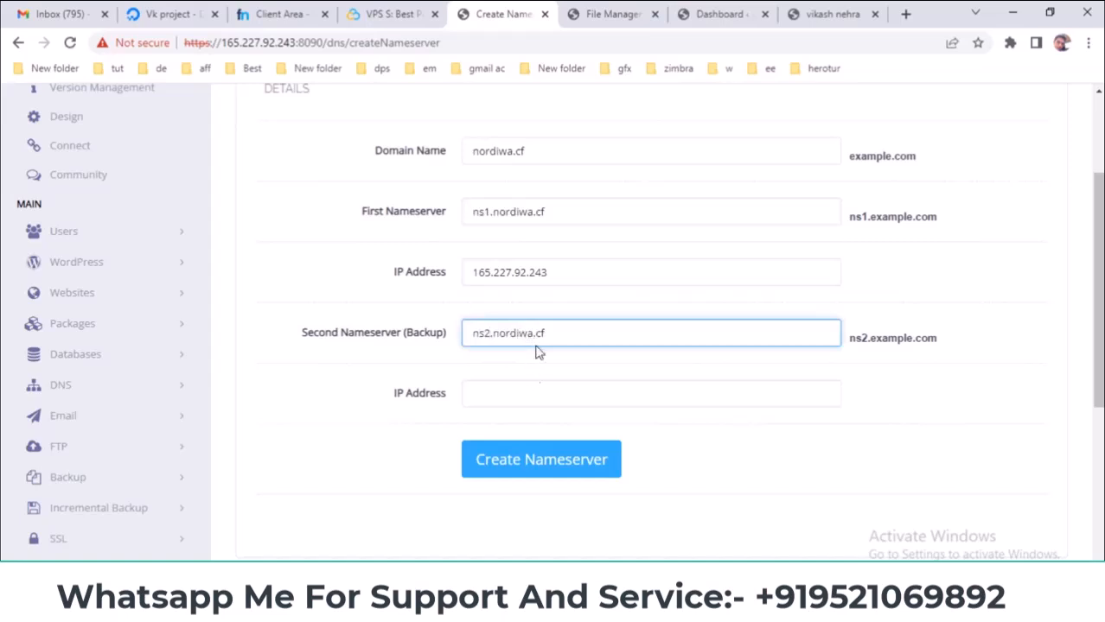
double_click(523, 272)
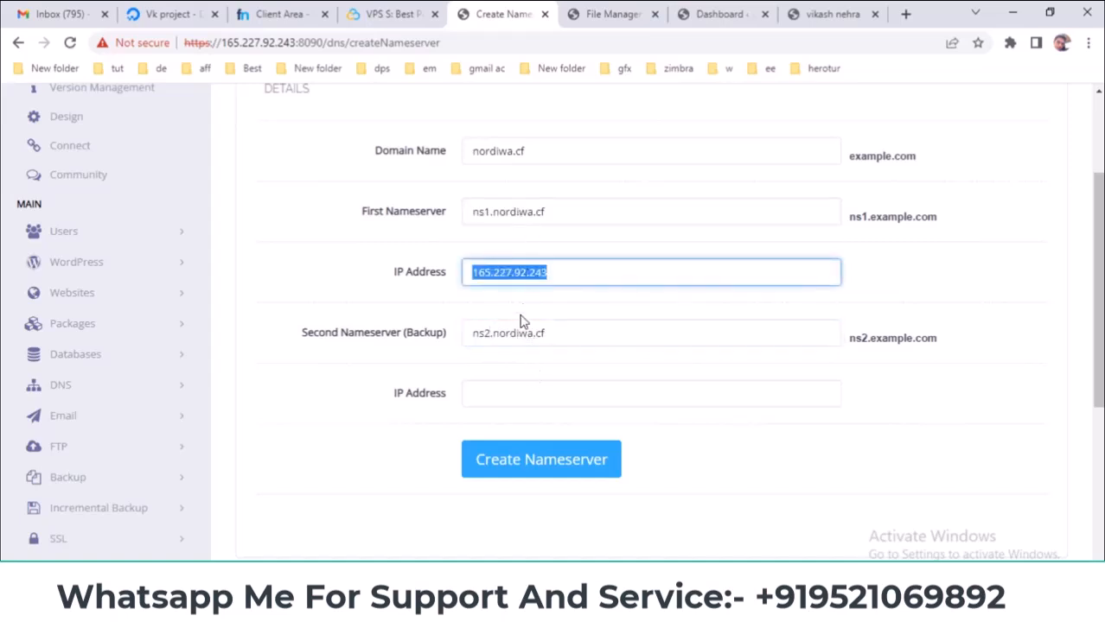
key(ctrl+c)
click(517, 395)
key(ctrl+v)
click(543, 467)
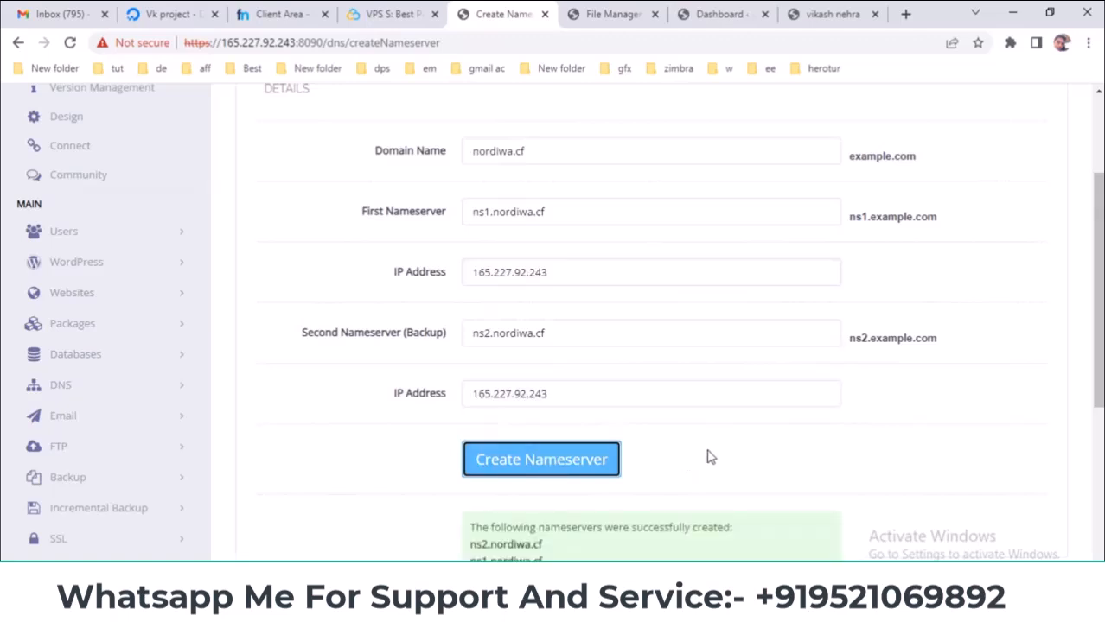
- Check the confirmation listing the created ns1 and ns2 nameservers
scroll(707, 457, down, 2)
drag(562, 411, 463, 384)
scroll(696, 380, up, 2)
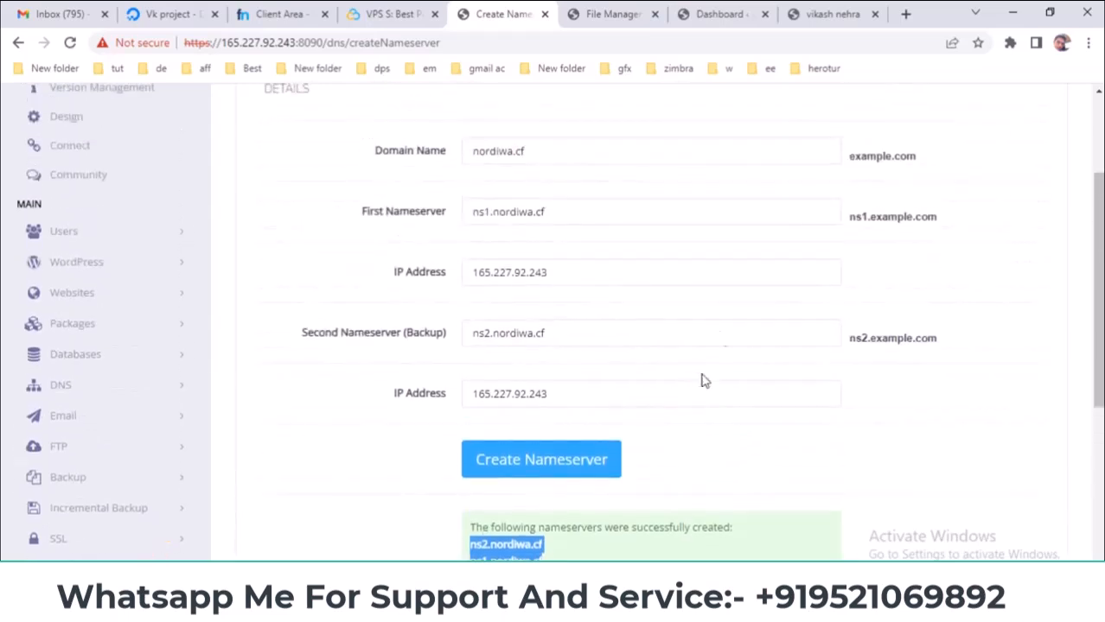
scroll(423, 350, down, 2)
click(573, 395)
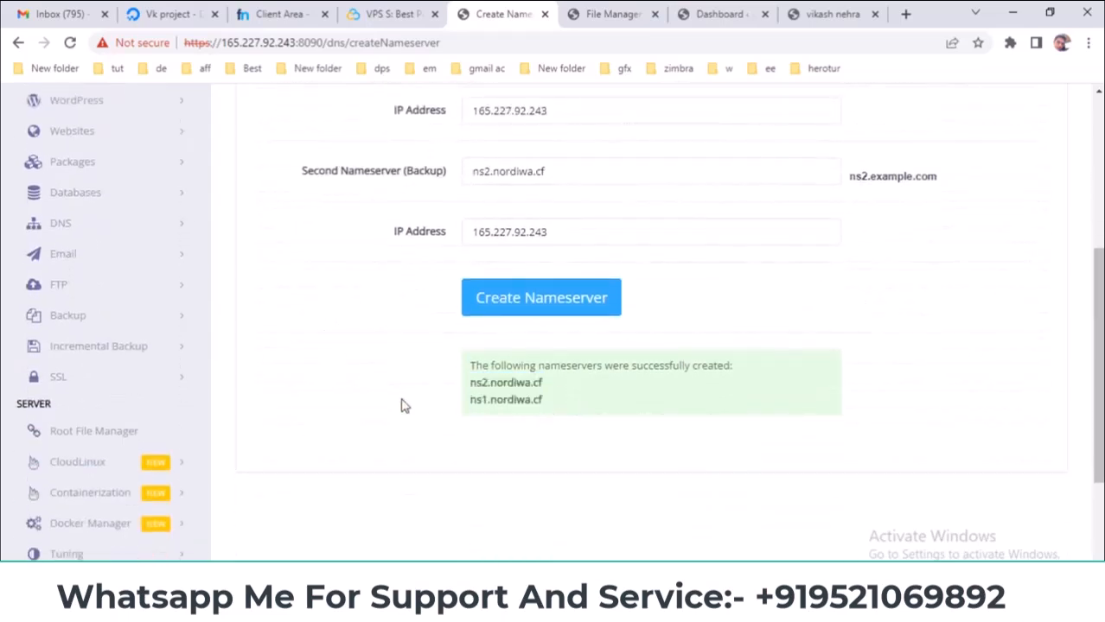
scroll(414, 407, up, 3)
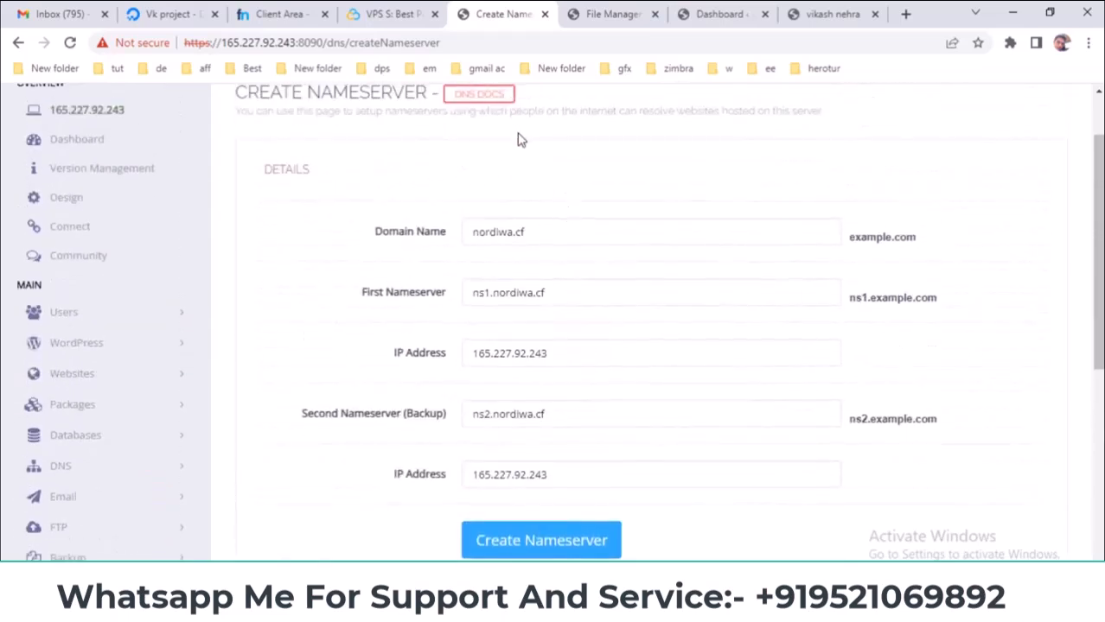
- Open nordiwa.cf's Management Tools > Nameservers in Freenom and choose custom nameservers
click(287, 14)
scroll(361, 301, down, 1)
scroll(362, 301, down, 3)
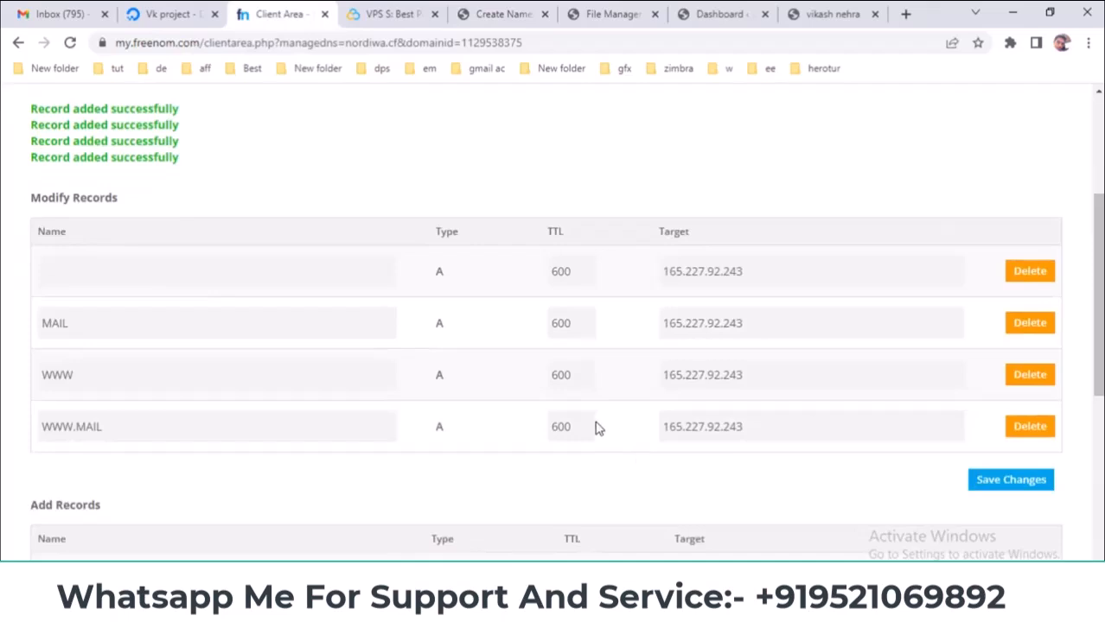
drag(1095, 308, 1093, 209)
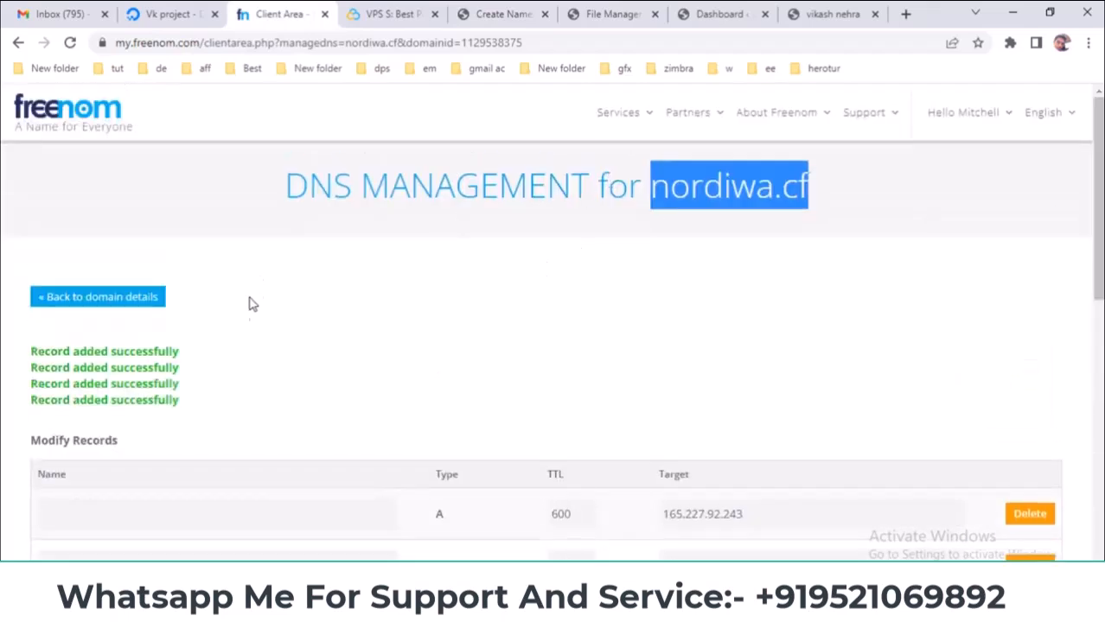
click(62, 300)
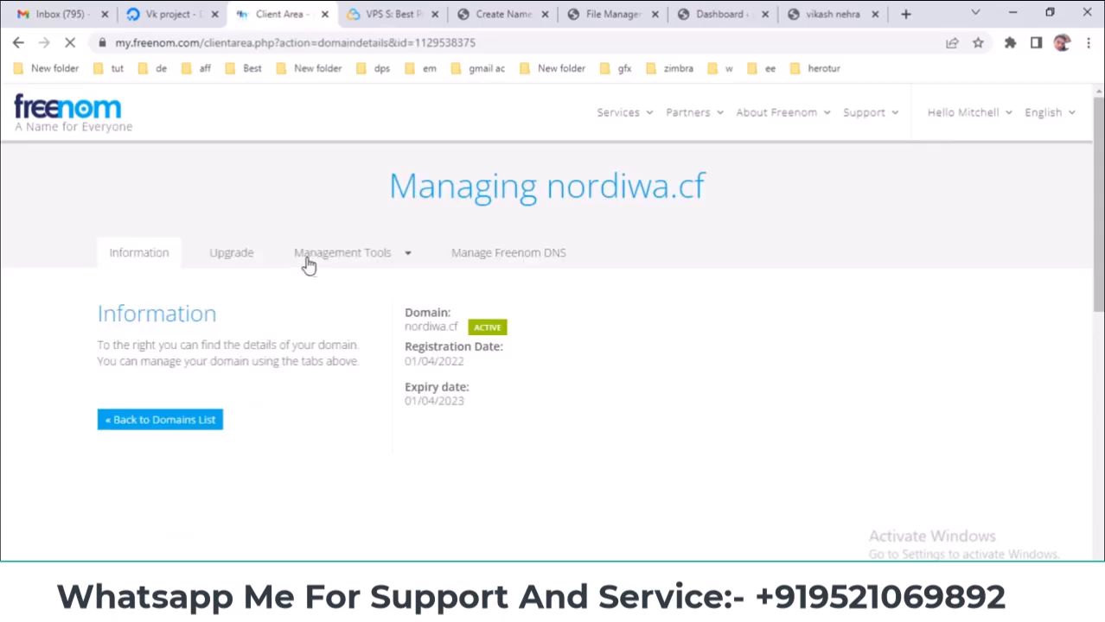
click(322, 262)
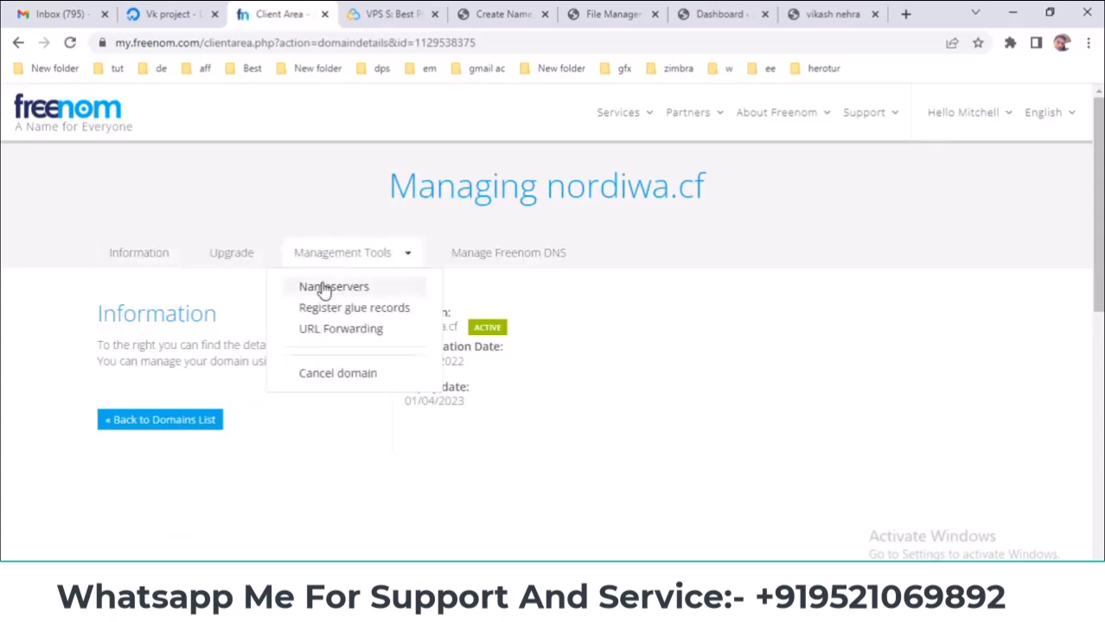
click(325, 291)
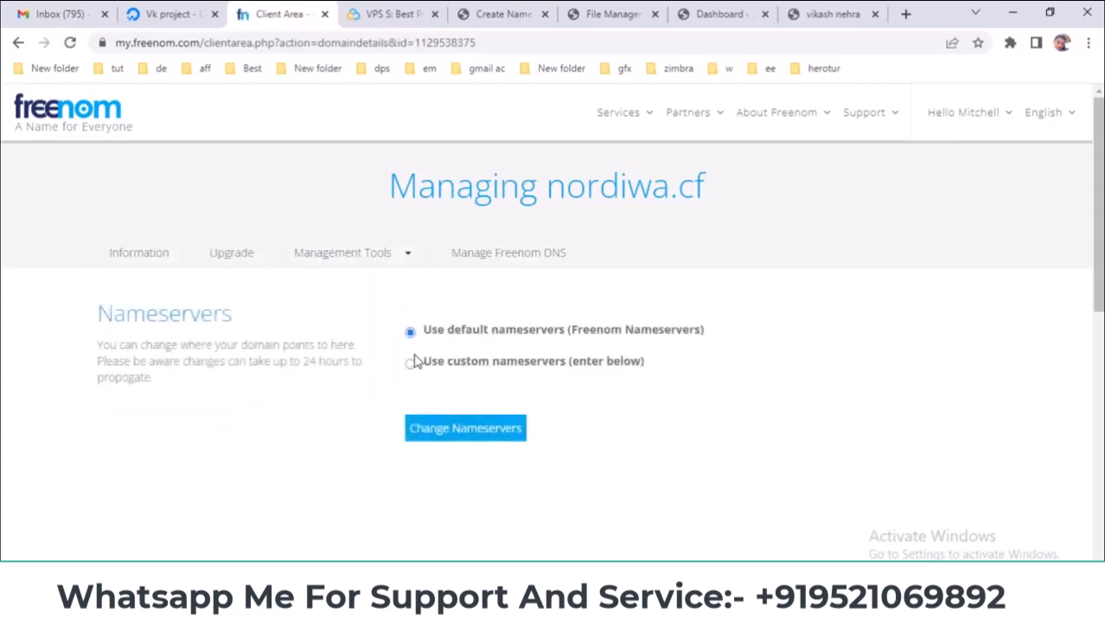
click(409, 364)
scroll(525, 344, down, 1)
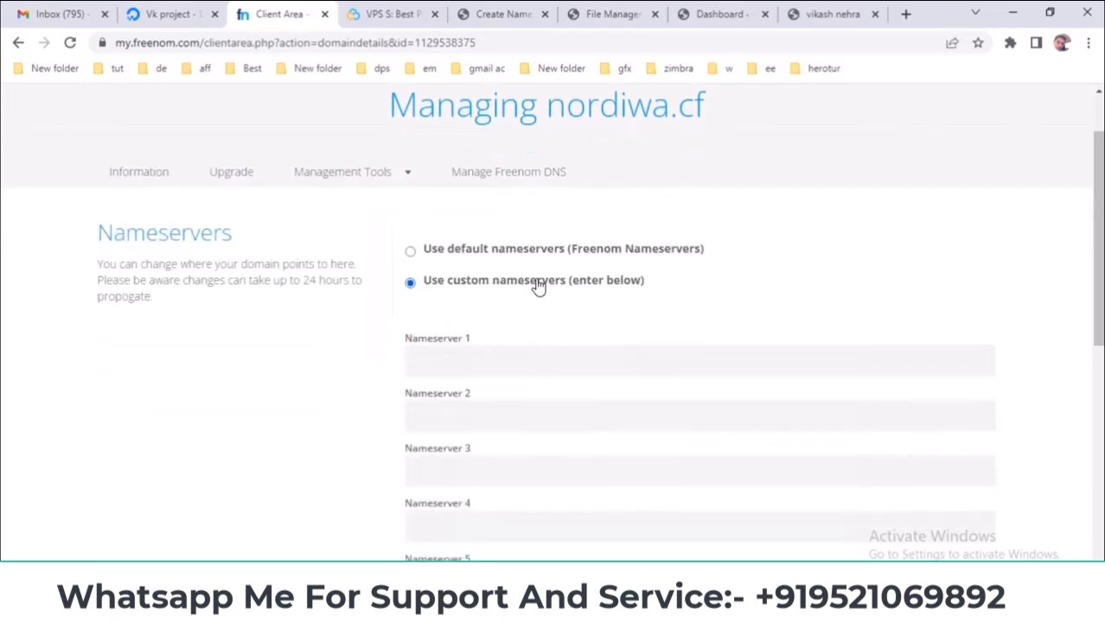
- Enter ns1.nordiwa.cf and ns2.nordiwa.cf copied from CyberPanel, then save the change
click(497, 14)
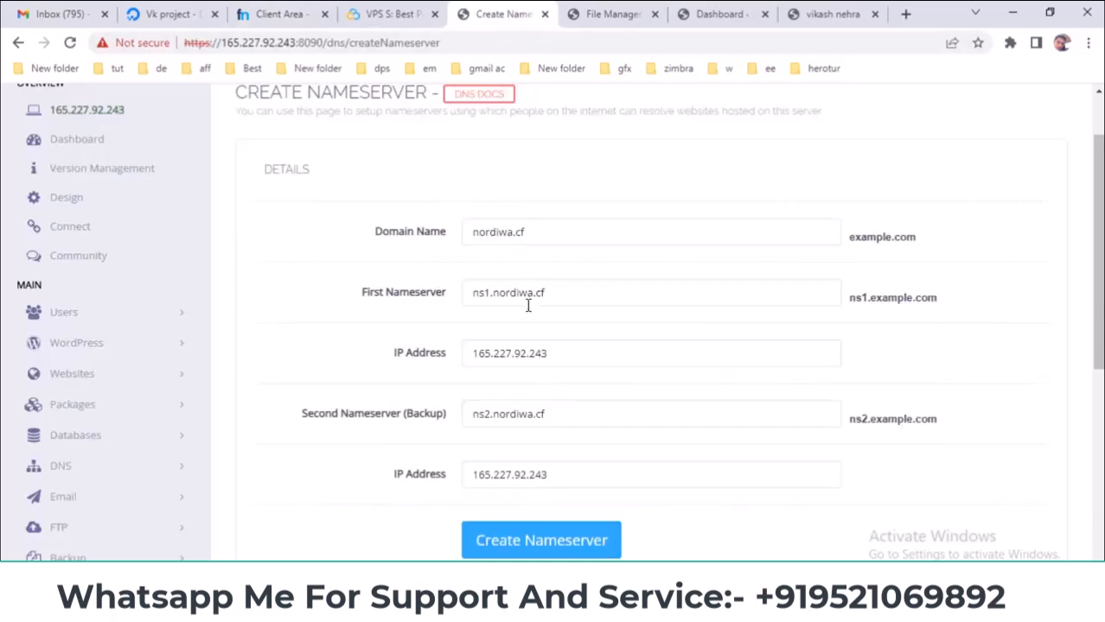
drag(559, 293, 391, 300)
key(ctrl+c)
click(302, 13)
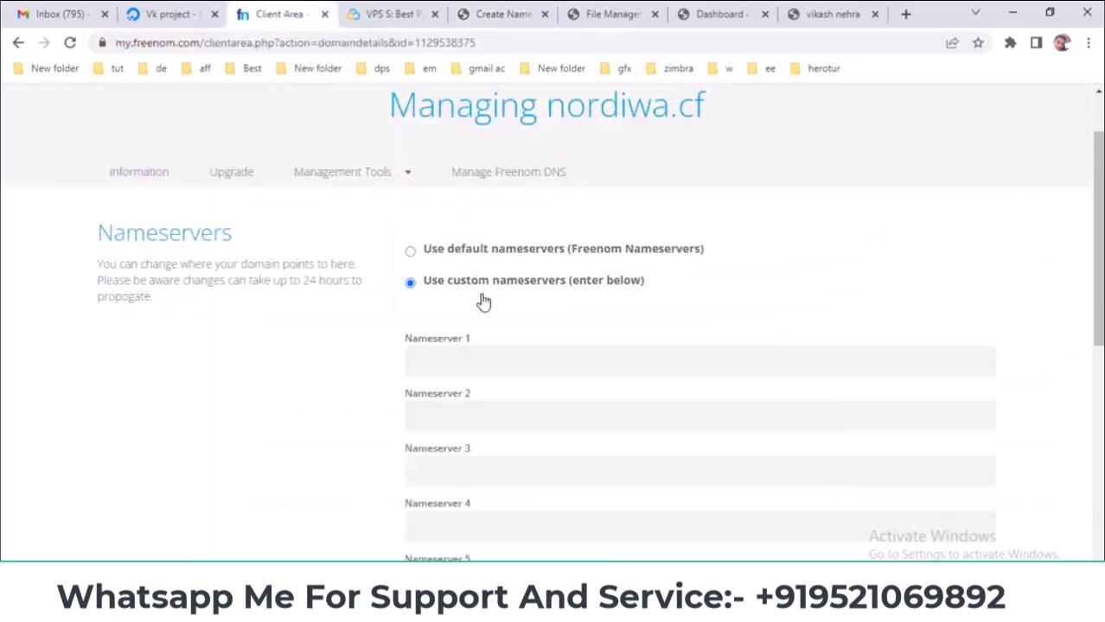
click(479, 361)
key(ctrl+v)
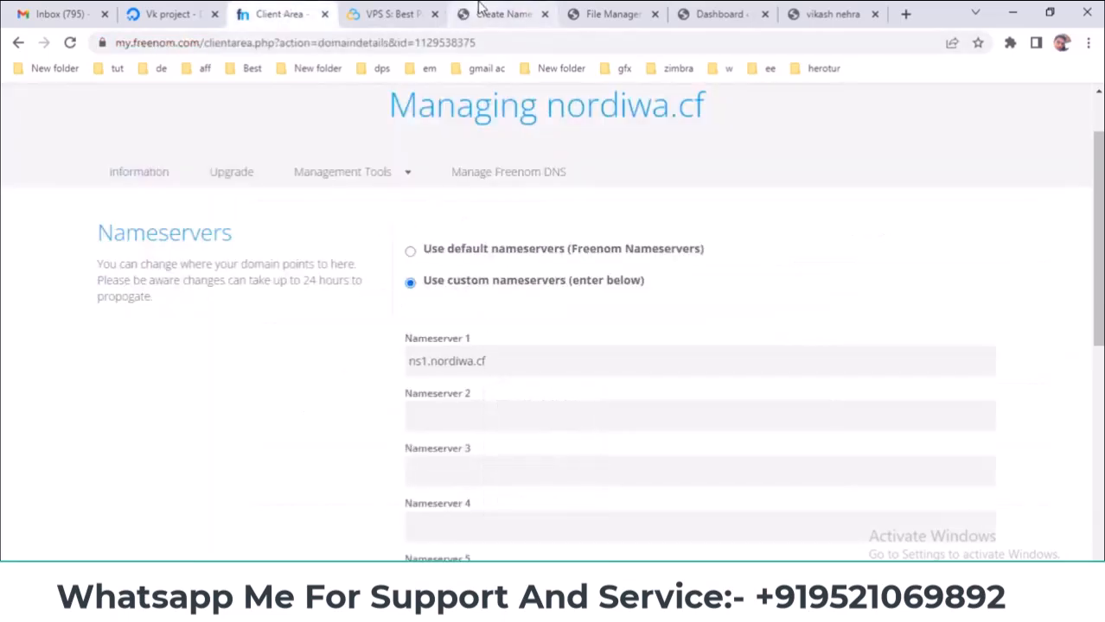
click(486, 12)
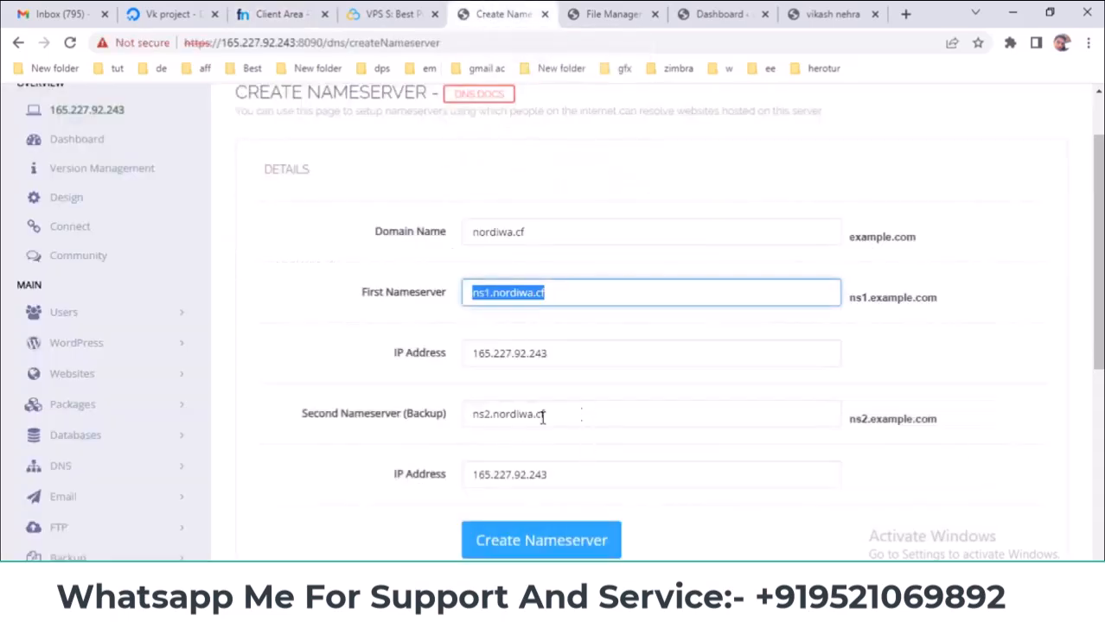
drag(579, 415, 387, 430)
key(ctrl+c)
click(301, 14)
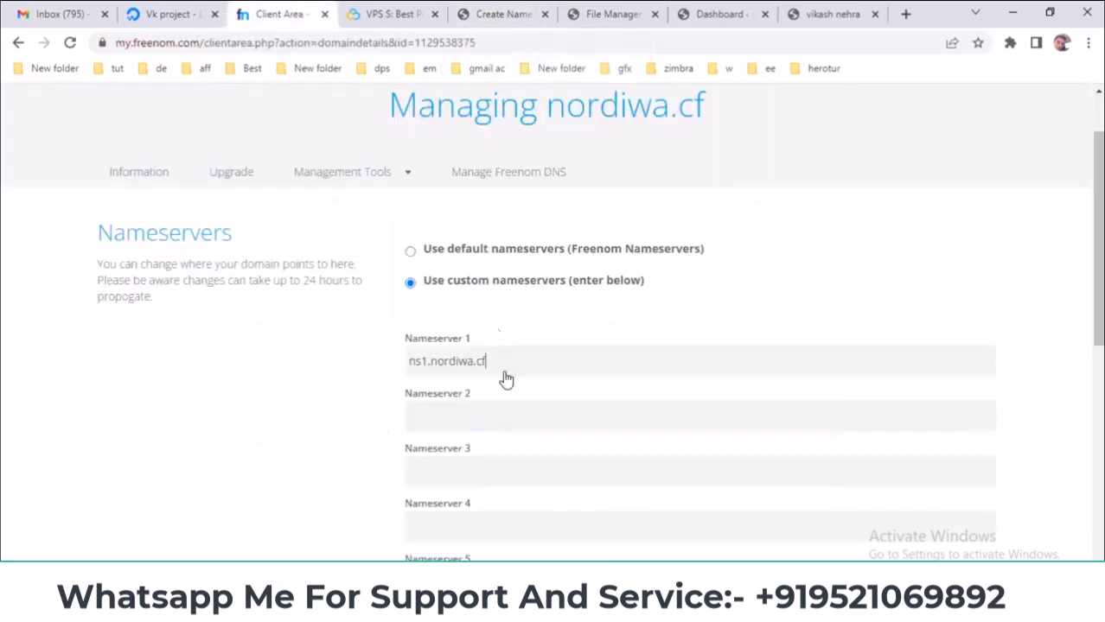
click(474, 414)
key(ctrl+v)
scroll(371, 428, down, 3)
click(436, 394)
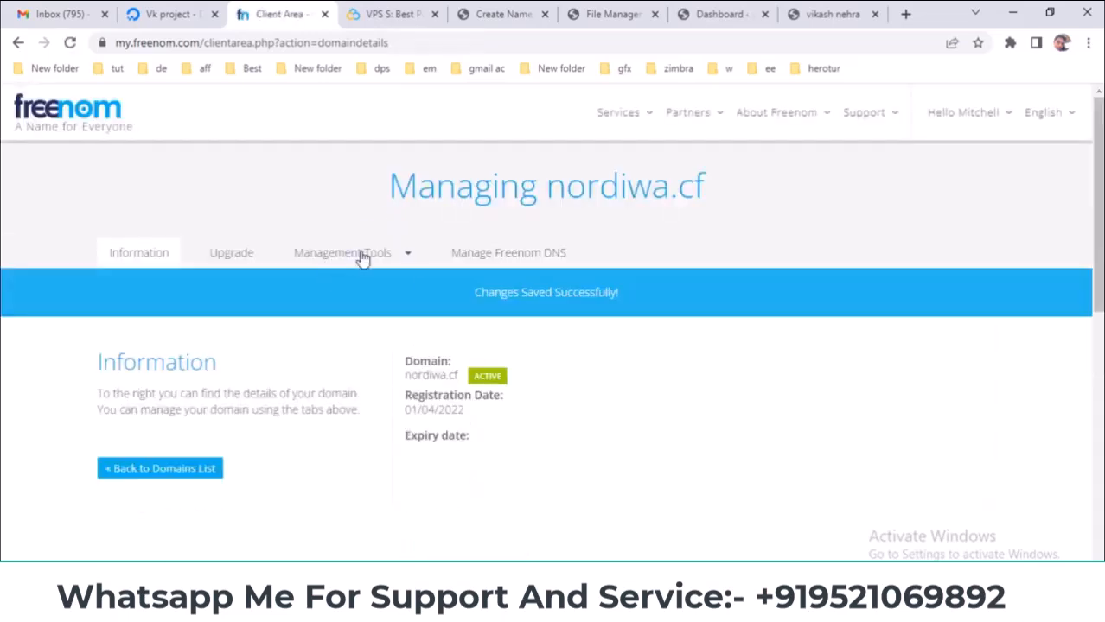
- Open Freenom's Register glue records page for nordiwa.cf, checking the server IP in DigitalOcean
click(363, 254)
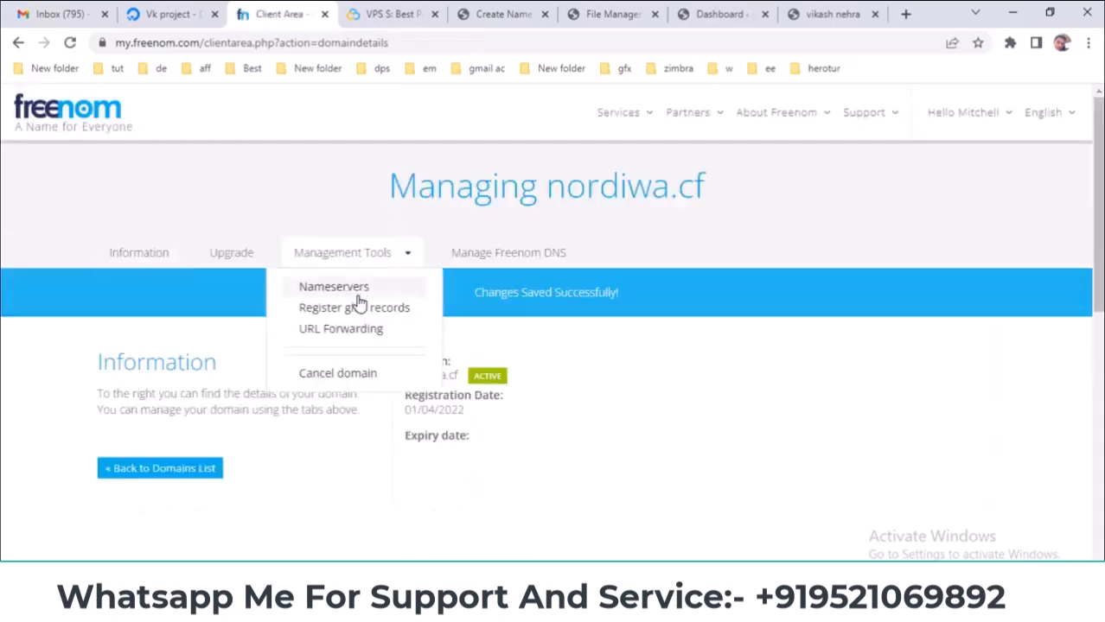
click(370, 309)
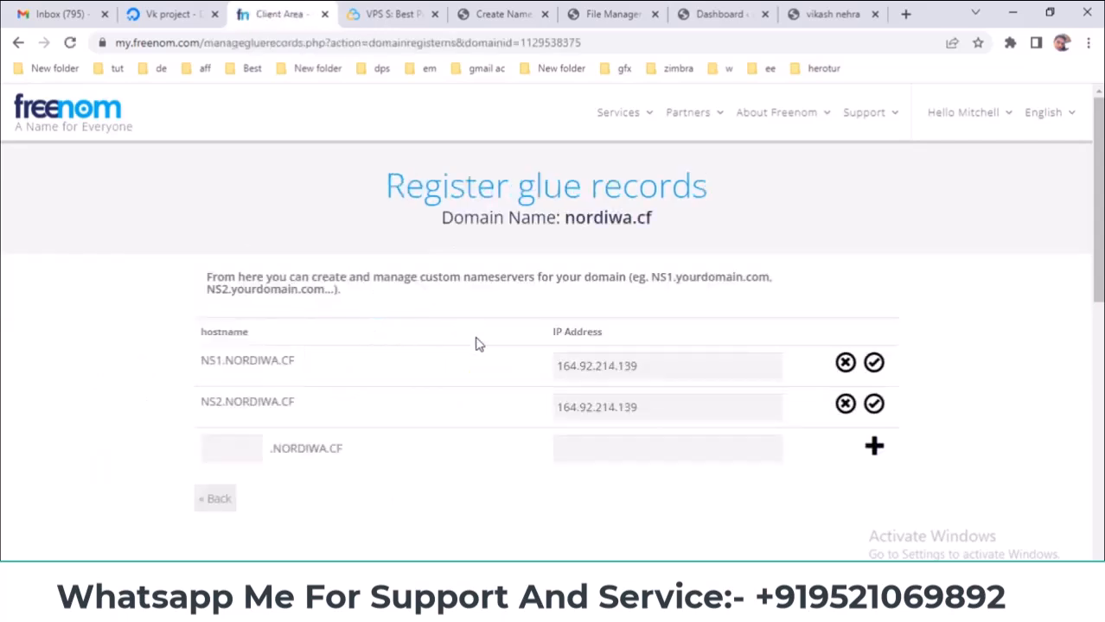
click(221, 11)
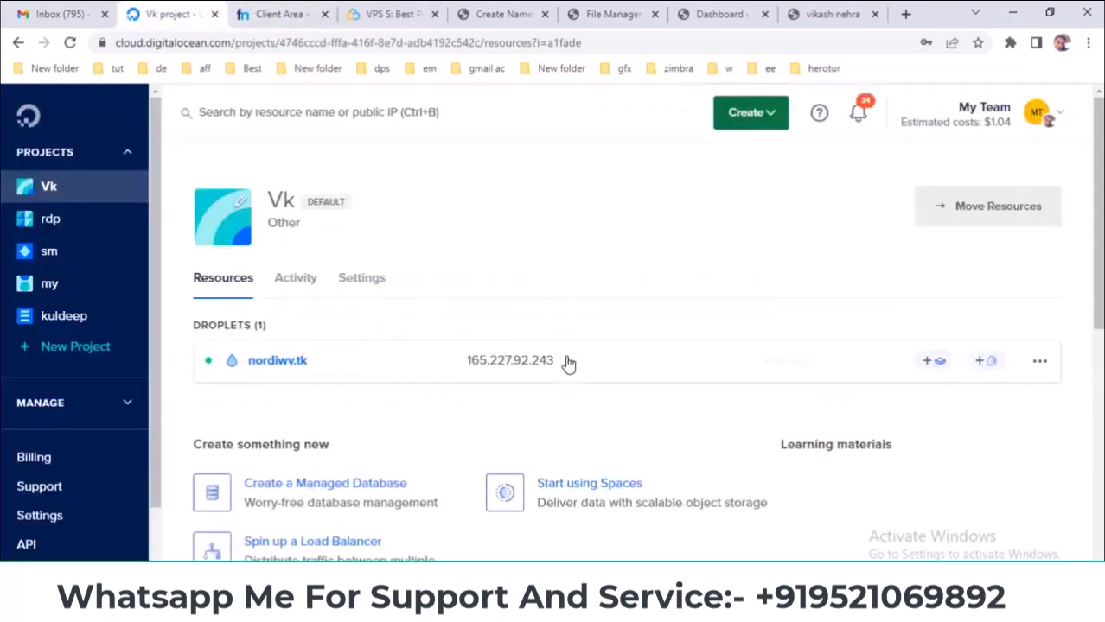
click(276, 14)
- Change the NS1 and NS2 glue record IPs to 165.227.92.243 and save each row
double_click(633, 359)
text(165.227.92.243)
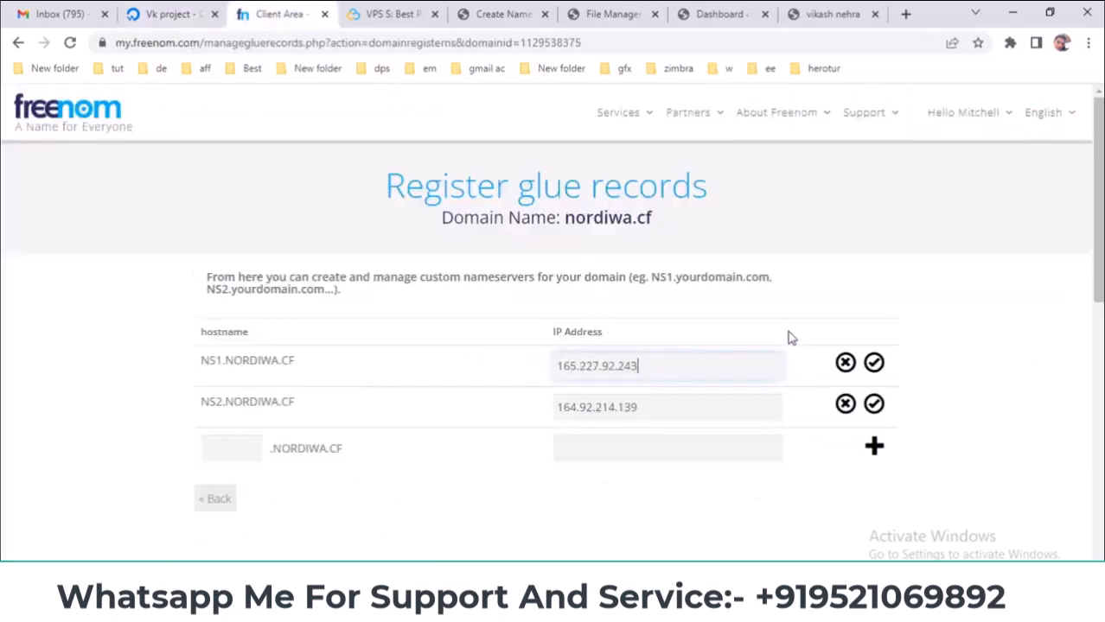
click(873, 364)
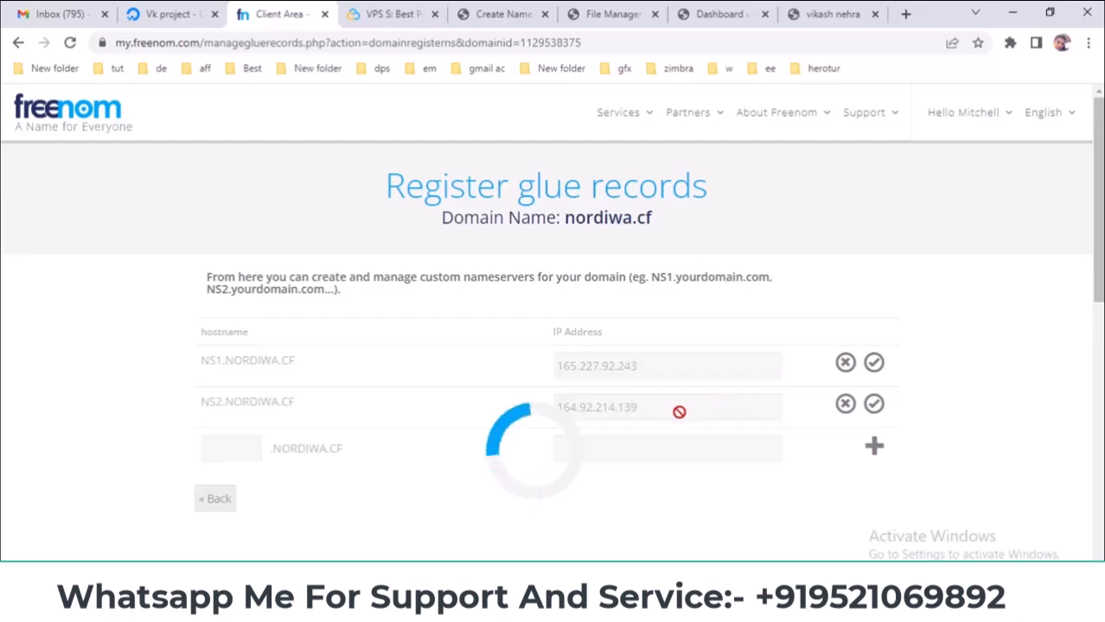
double_click(627, 451)
text(165.227.92.243)
click(873, 452)
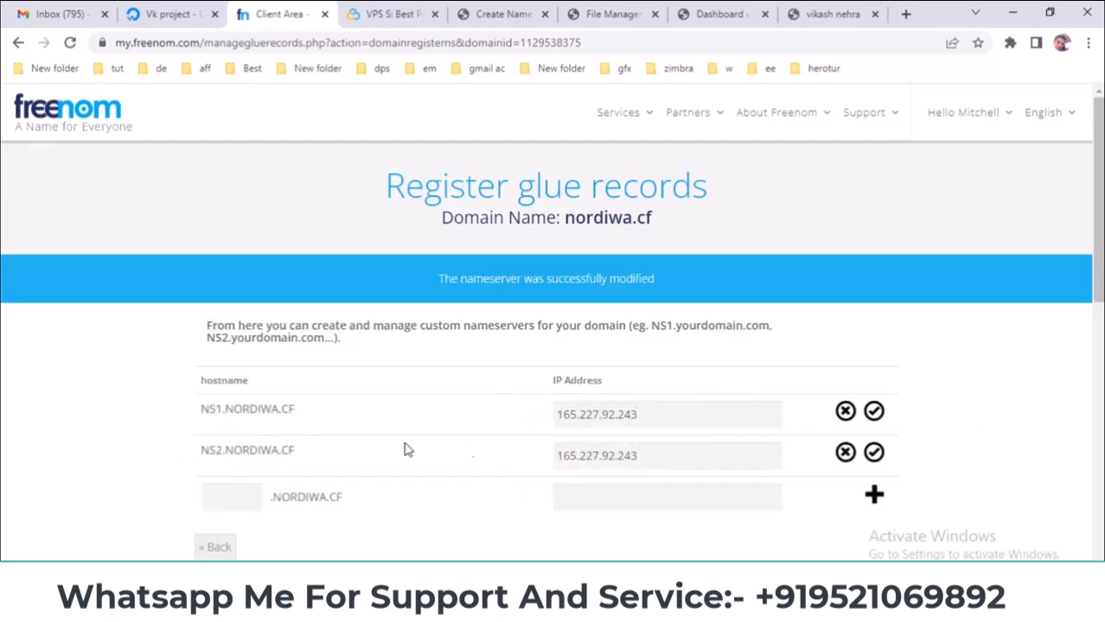
click(471, 12)
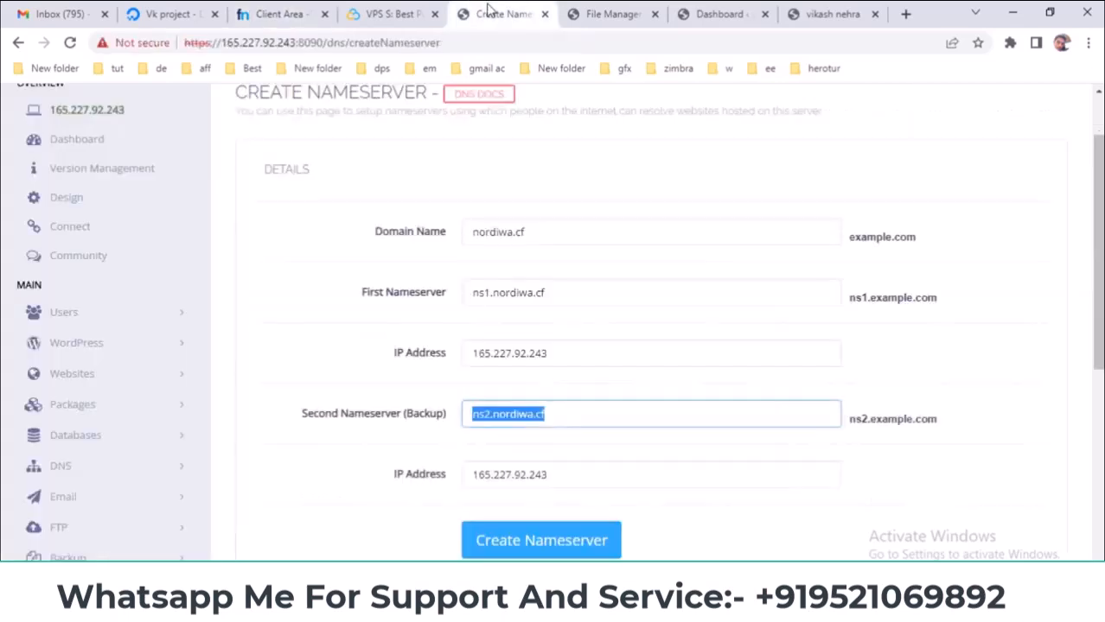
click(261, 9)
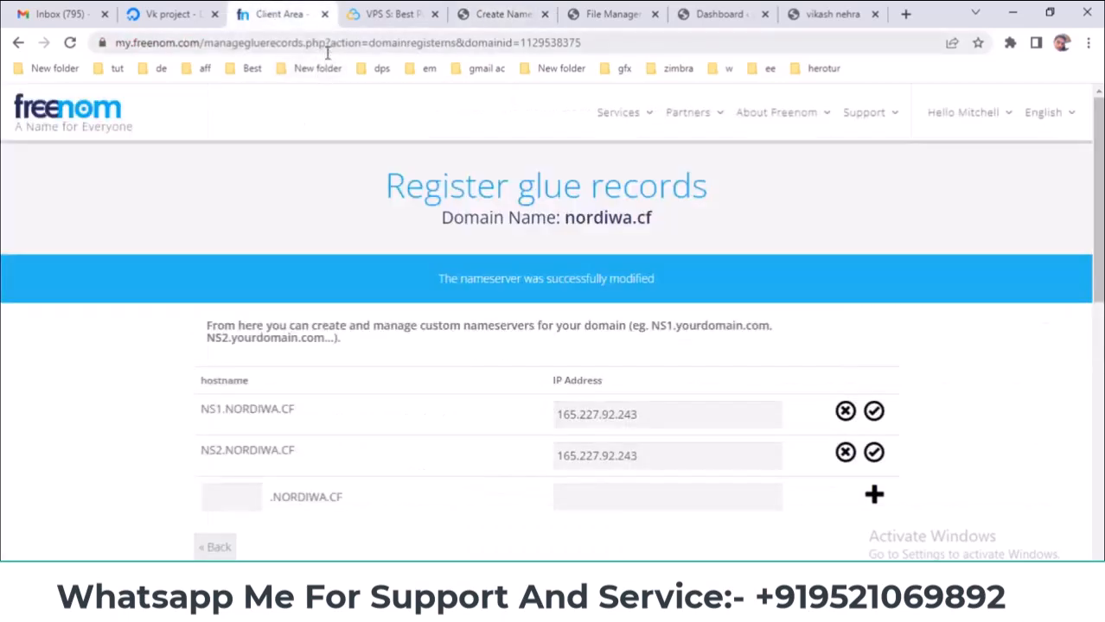
click(514, 13)
- Go to DNS > Configure Default Nameservers in CyberPanel
click(338, 321)
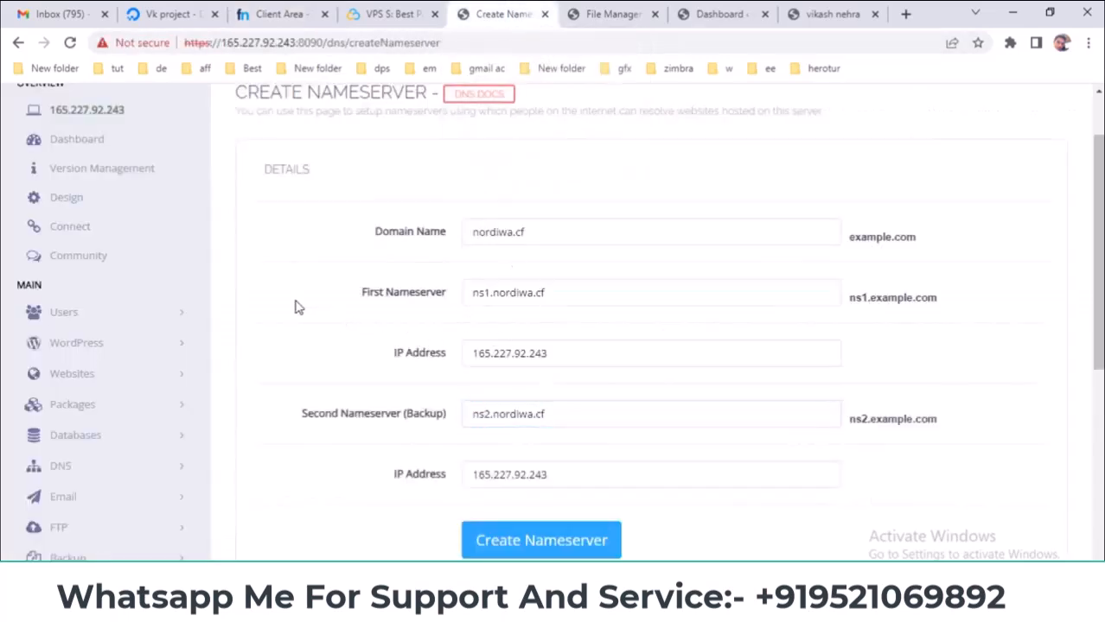
scroll(257, 309, down, 3)
click(127, 230)
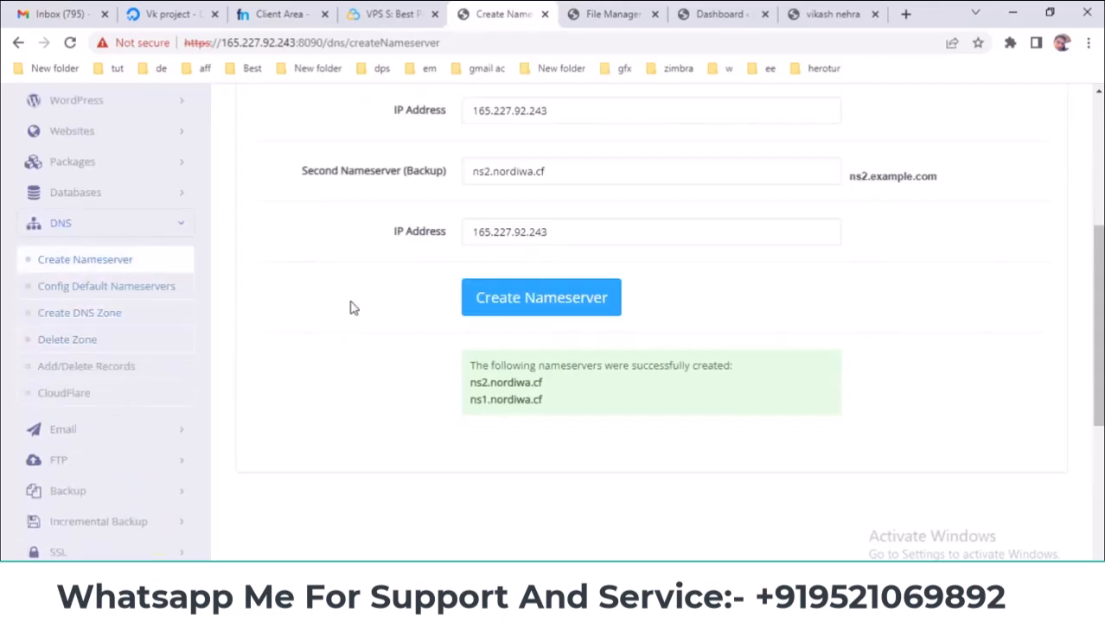
click(73, 292)
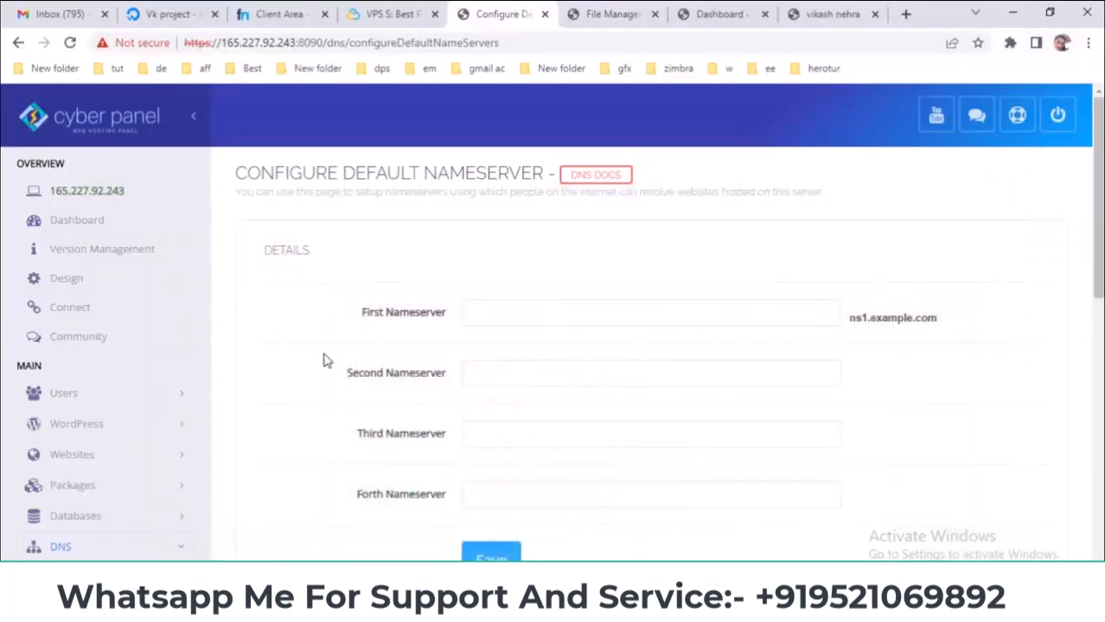
scroll(325, 360, down, 2)
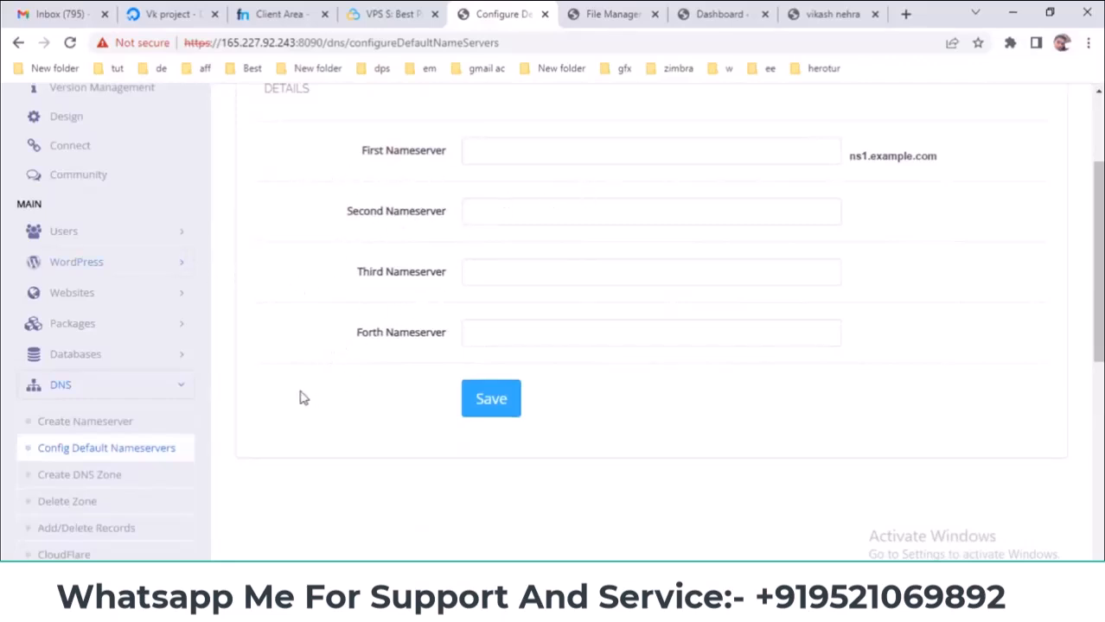
- Enter ns1.nordiwa.cf as First Nameserver and ns2.nordiwa.cf as Second Nameserver
click(547, 147)
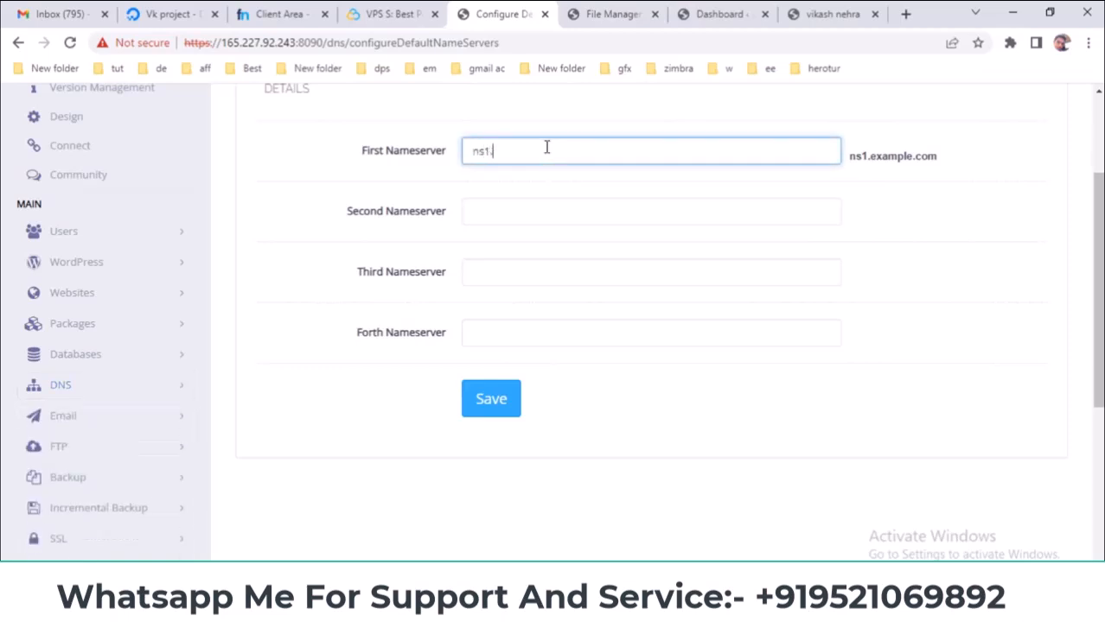
click(297, 16)
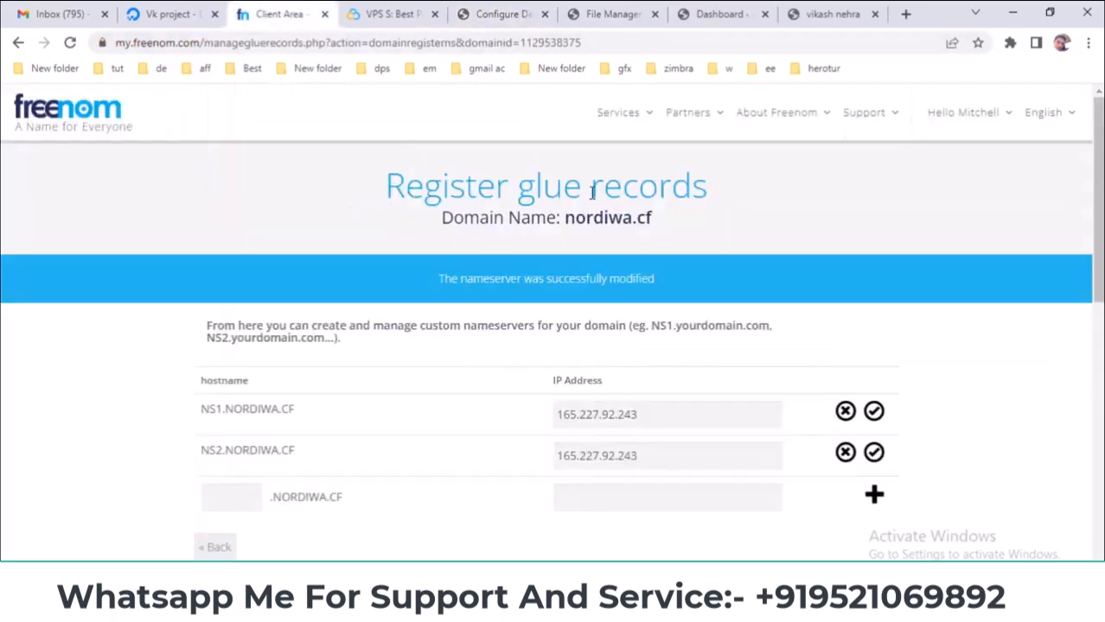
drag(567, 217, 653, 233)
key(ctrl+c)
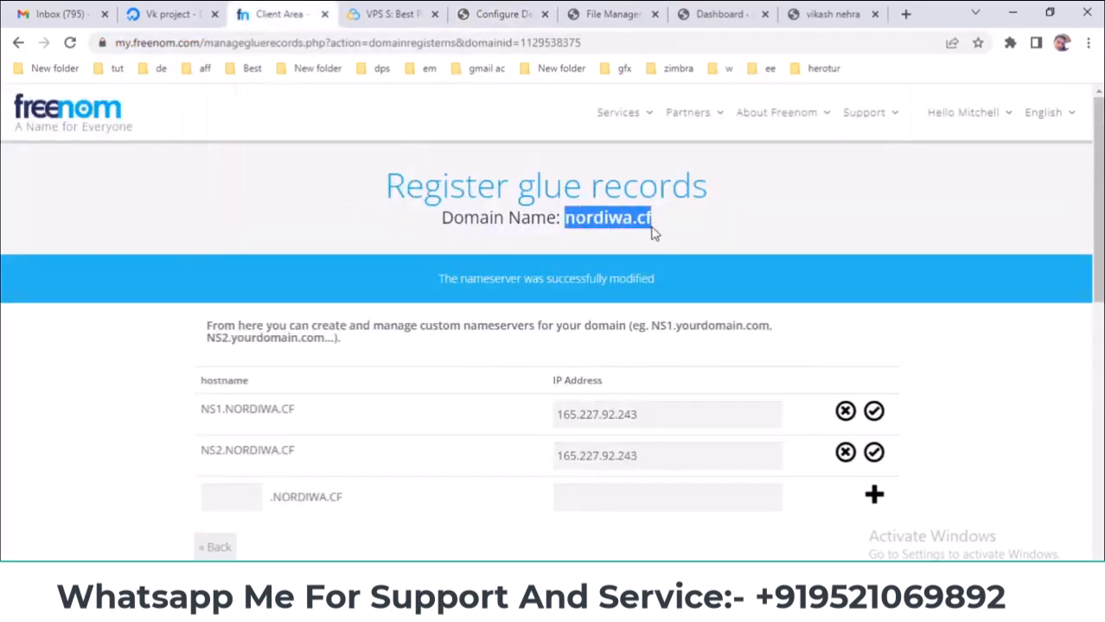
click(516, 14)
key(ctrl+v)
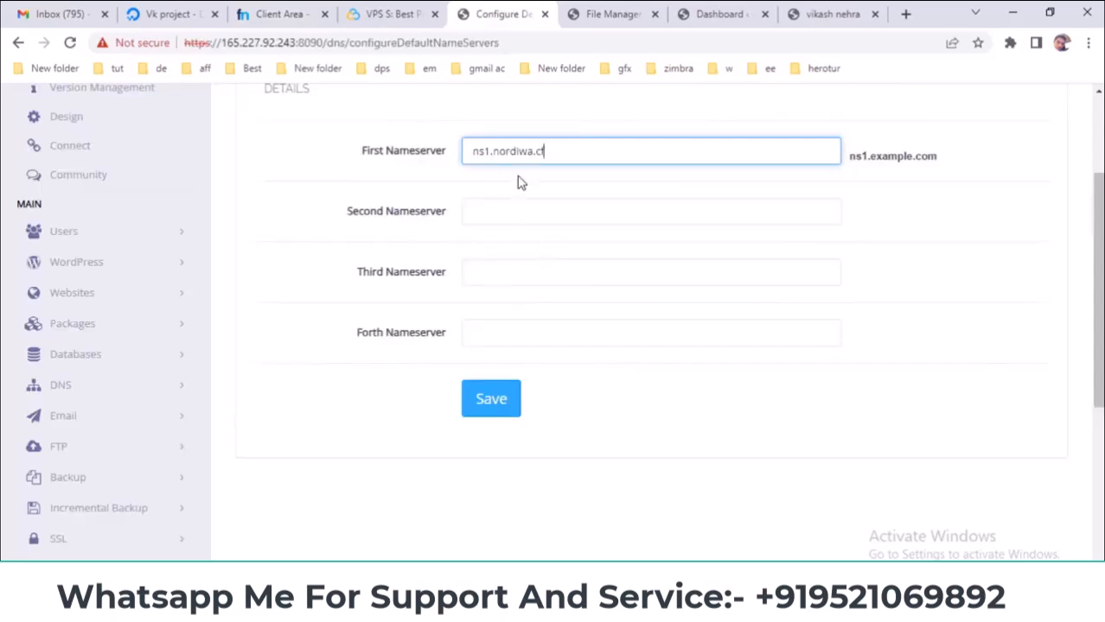
key(ctrl+a)
key(ctrl+c)
click(513, 208)
key(ctrl+v)
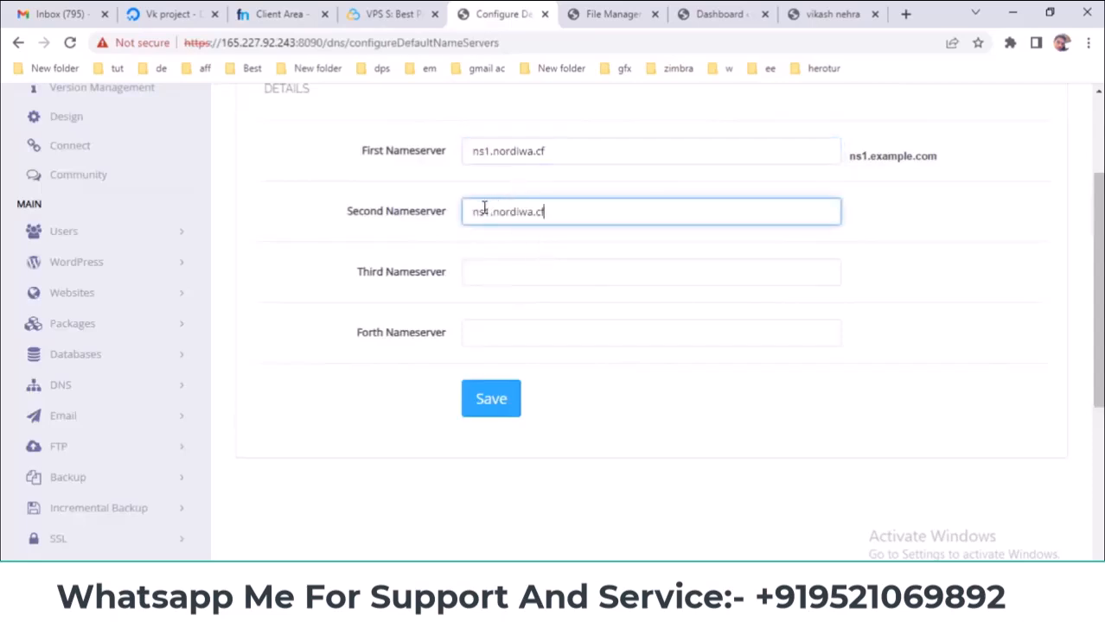
- Save the default nameservers and confirm the success message
click(505, 402)
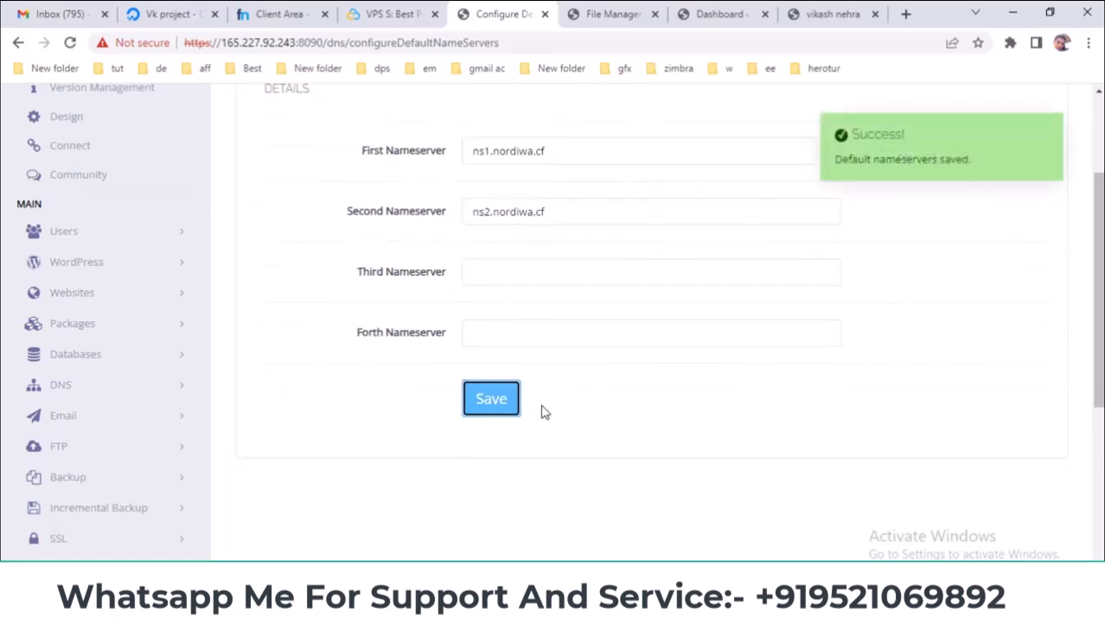
scroll(540, 410, down, 1)
scroll(91, 377, down, 1)
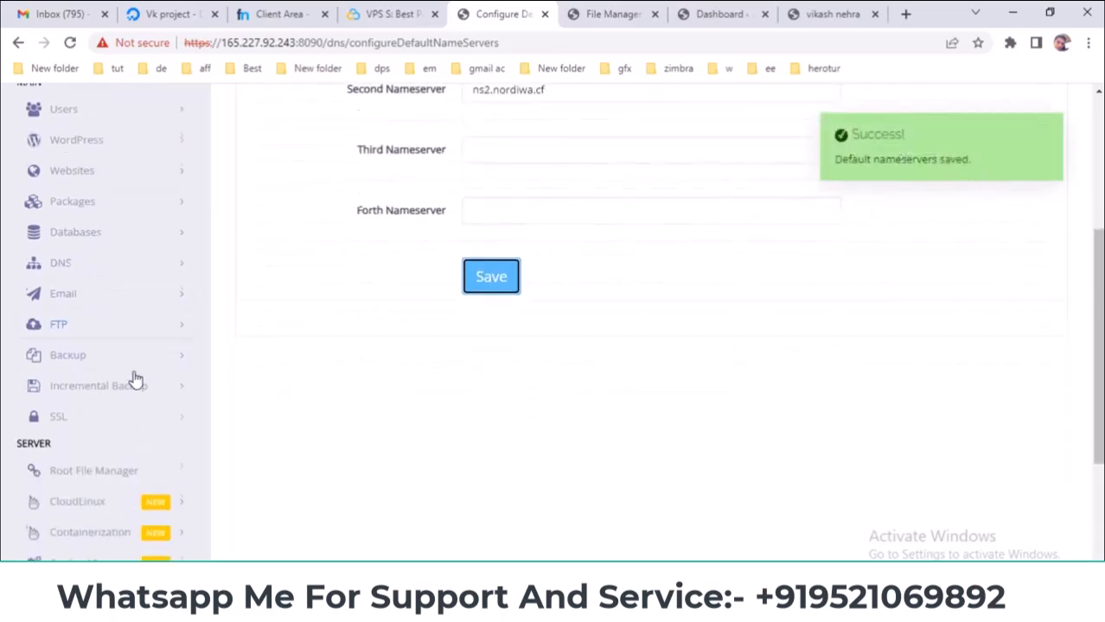
scroll(273, 361, down, 1)
scroll(275, 360, up, 1)
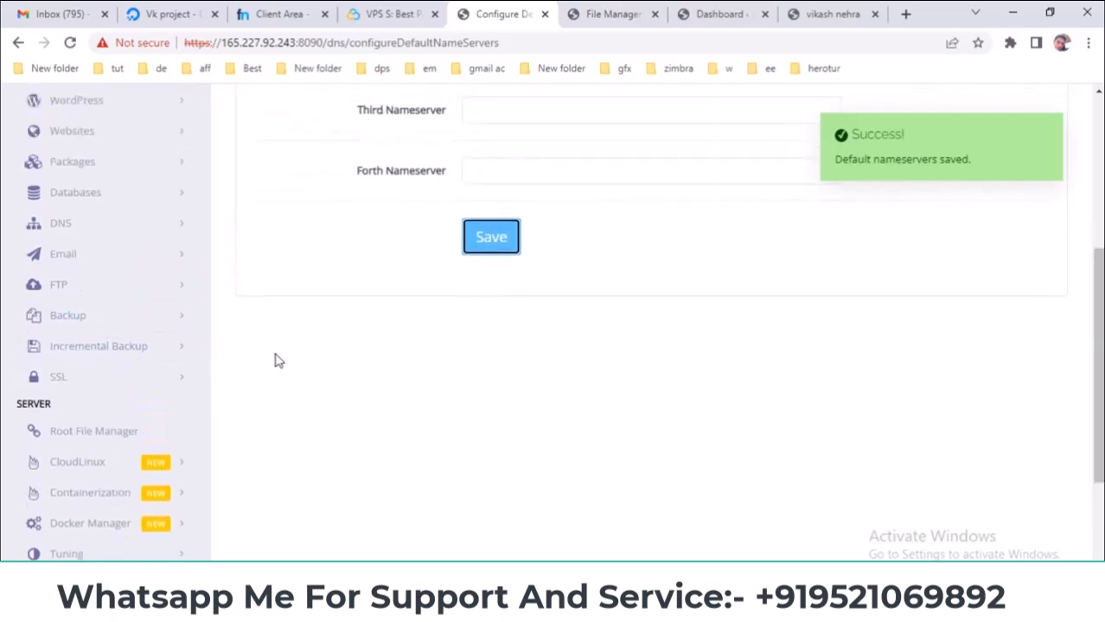
click(116, 224)
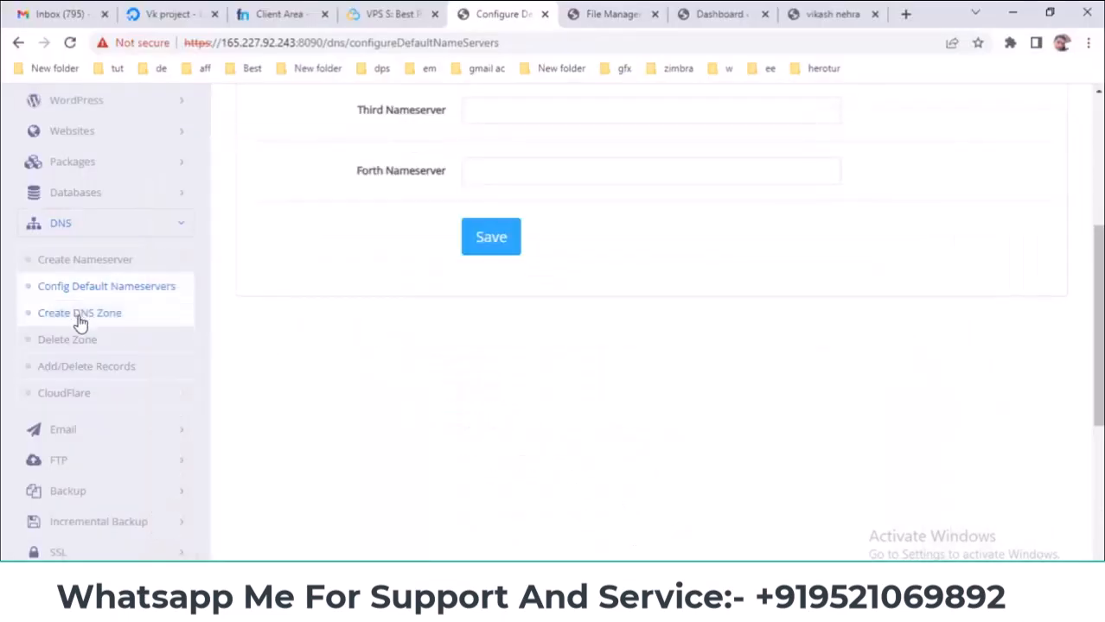
- On Create DNS Zone, enter nordiwa.cf as the Domain Name, copied from Freenom
click(81, 316)
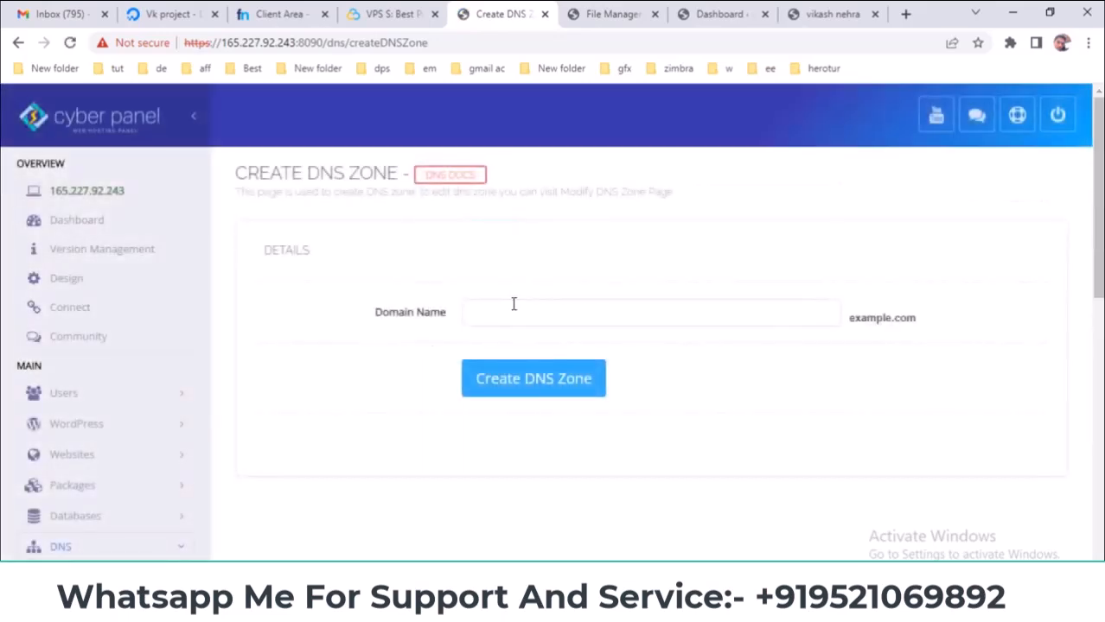
click(522, 307)
click(394, 346)
click(506, 314)
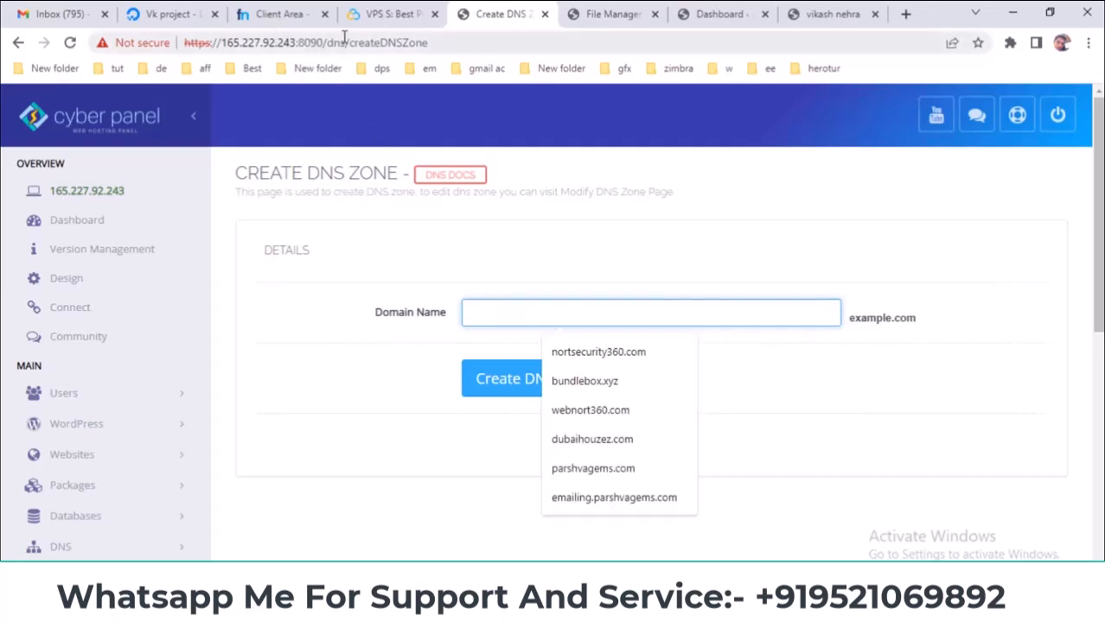
click(278, 14)
right_click(597, 218)
click(604, 229)
click(501, 14)
key(ctrl+v)
- Create the nordiwa.cf zone and review the 1062 duplicate-entry error
click(689, 373)
click(519, 369)
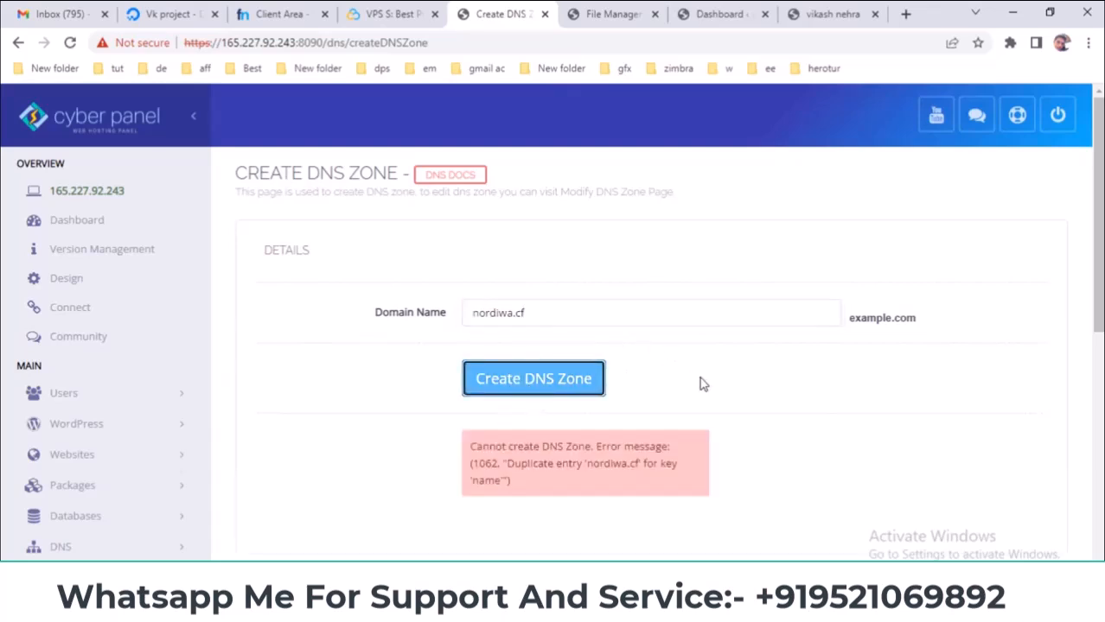
scroll(703, 383, down, 1)
drag(473, 369, 641, 366)
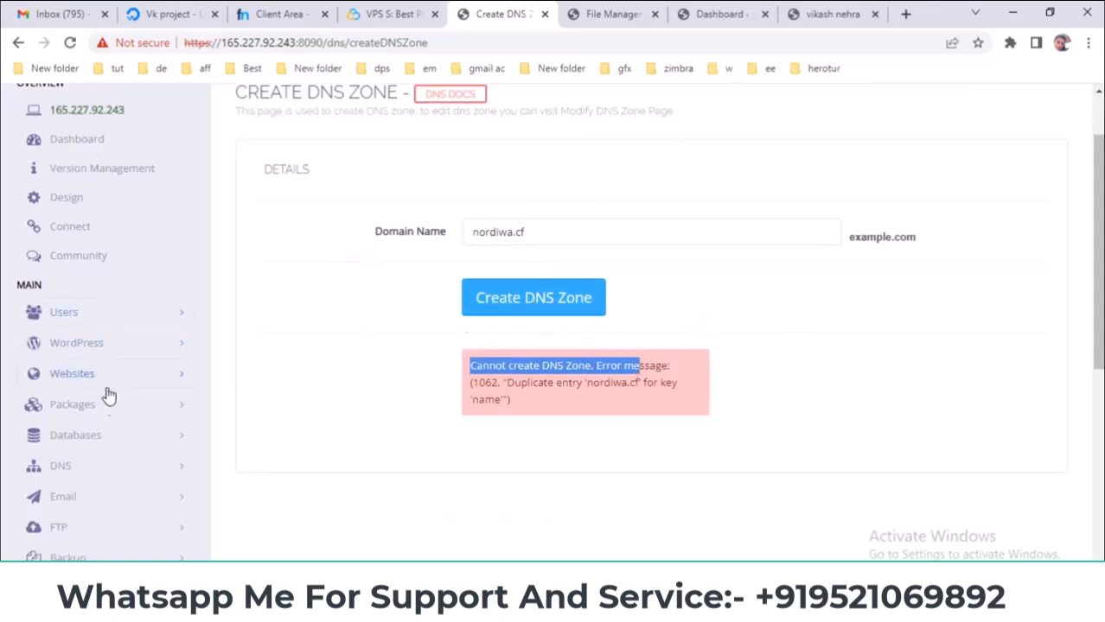
scroll(510, 353, down, 3)
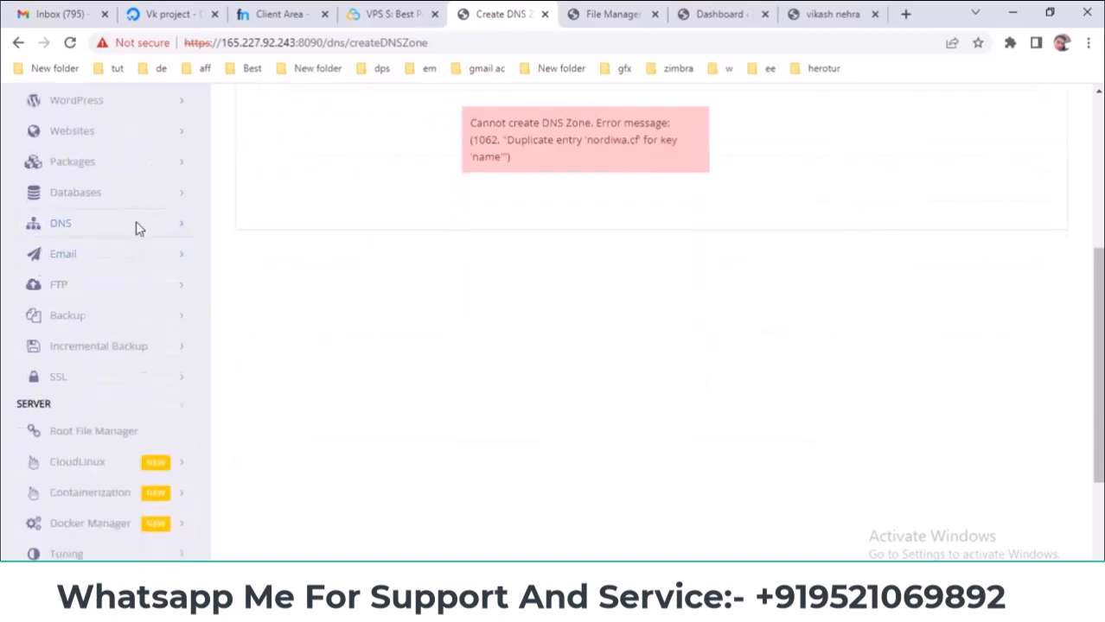
click(136, 226)
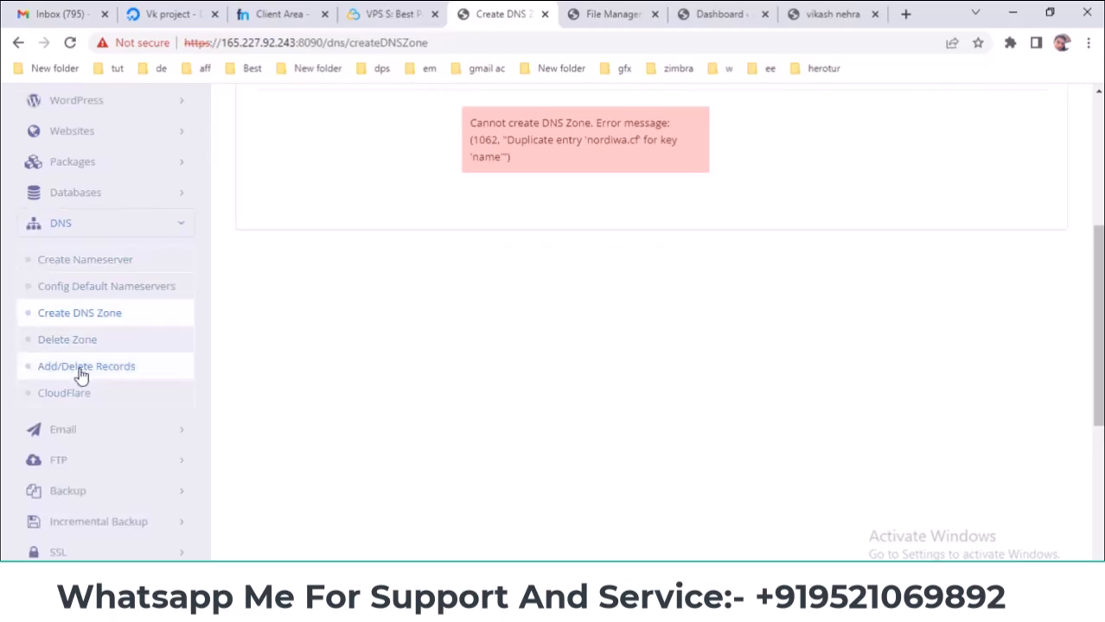
click(588, 605)
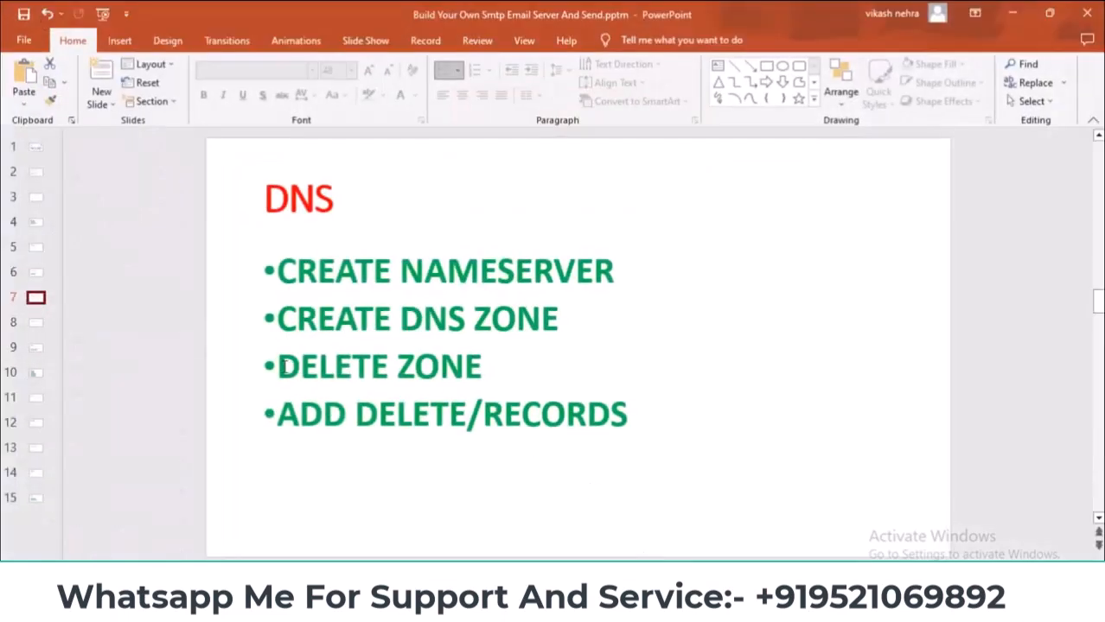
key(alt+Tab)
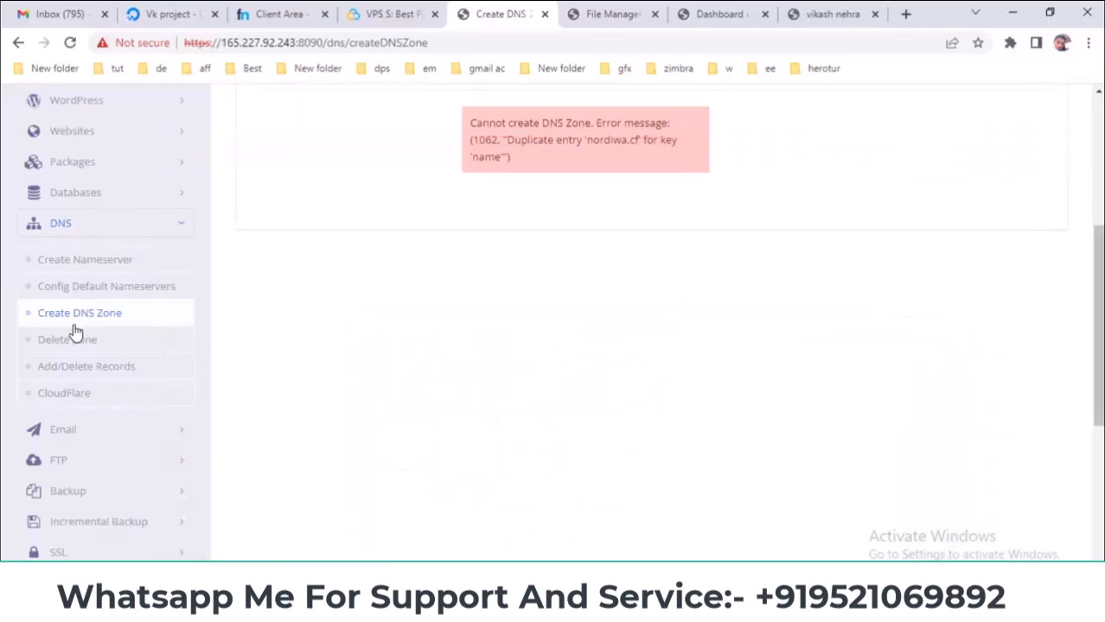
- Open DNS > Delete Zone and select nordiwa.cf from the zone list
click(67, 346)
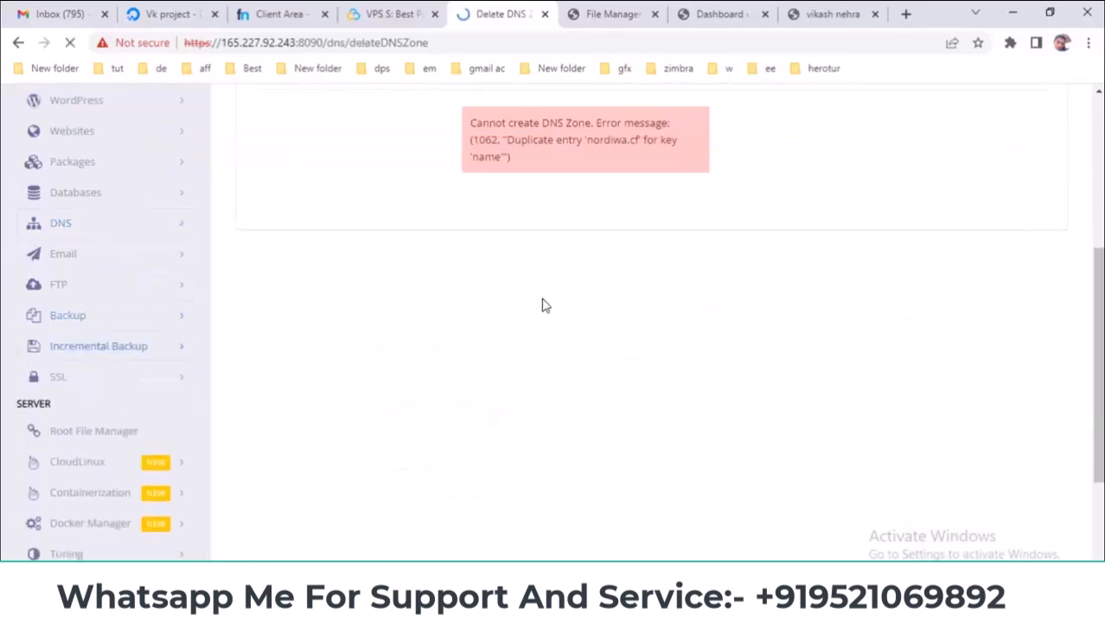
click(496, 318)
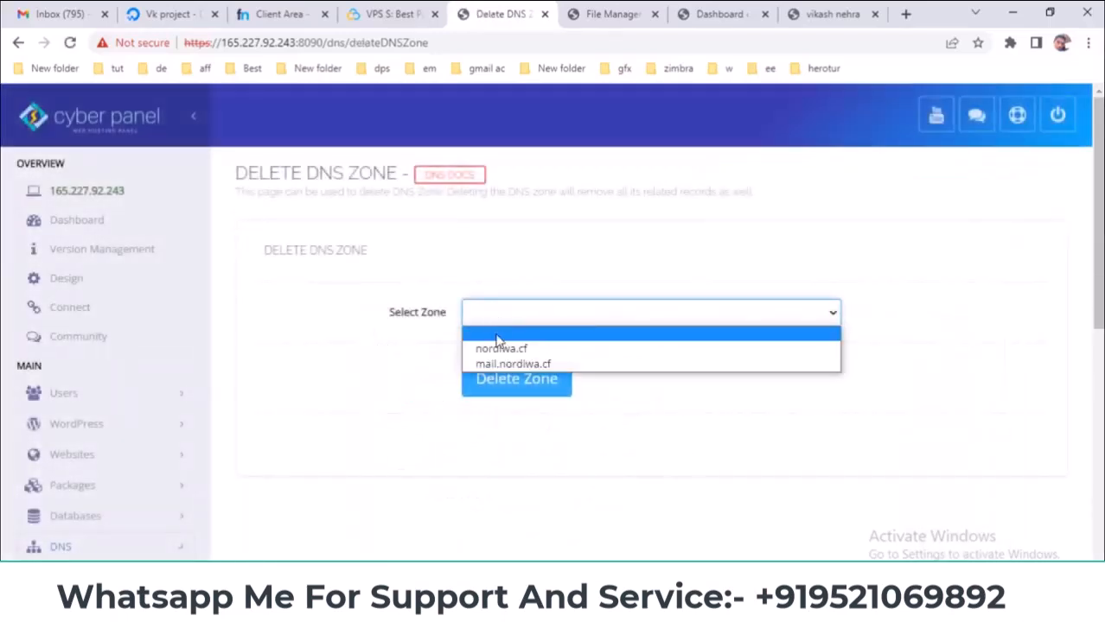
click(510, 349)
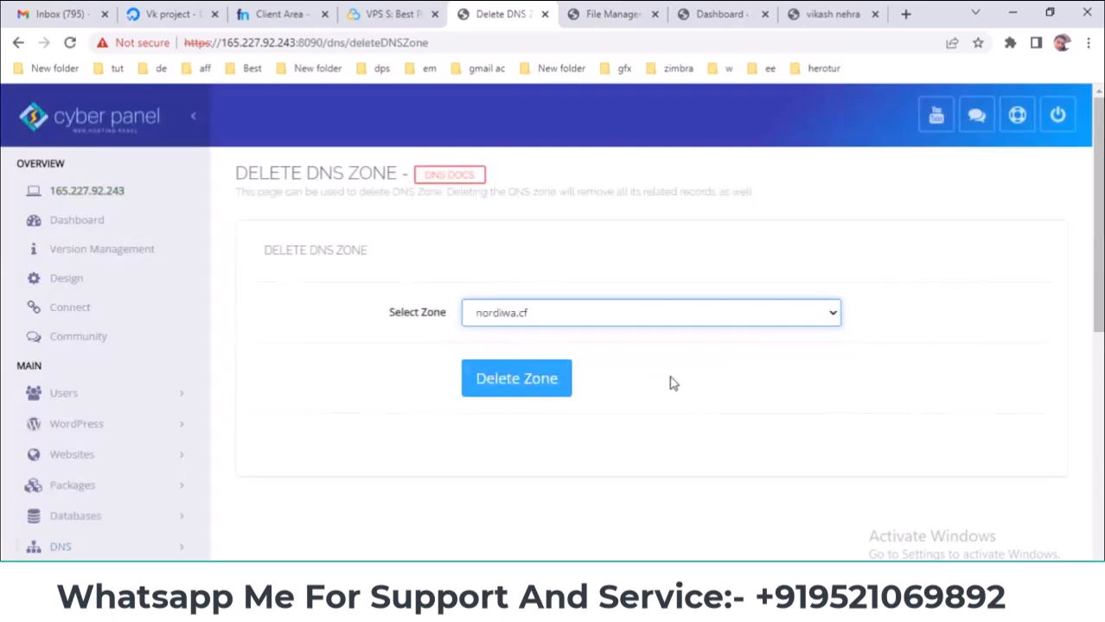
click(530, 315)
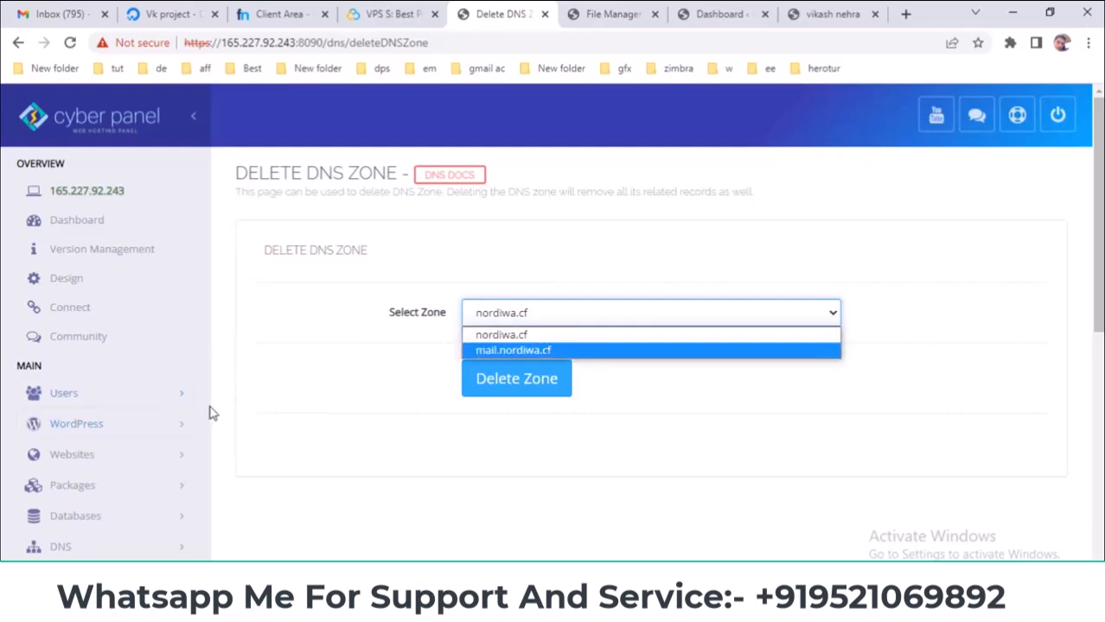
scroll(210, 407, down, 2)
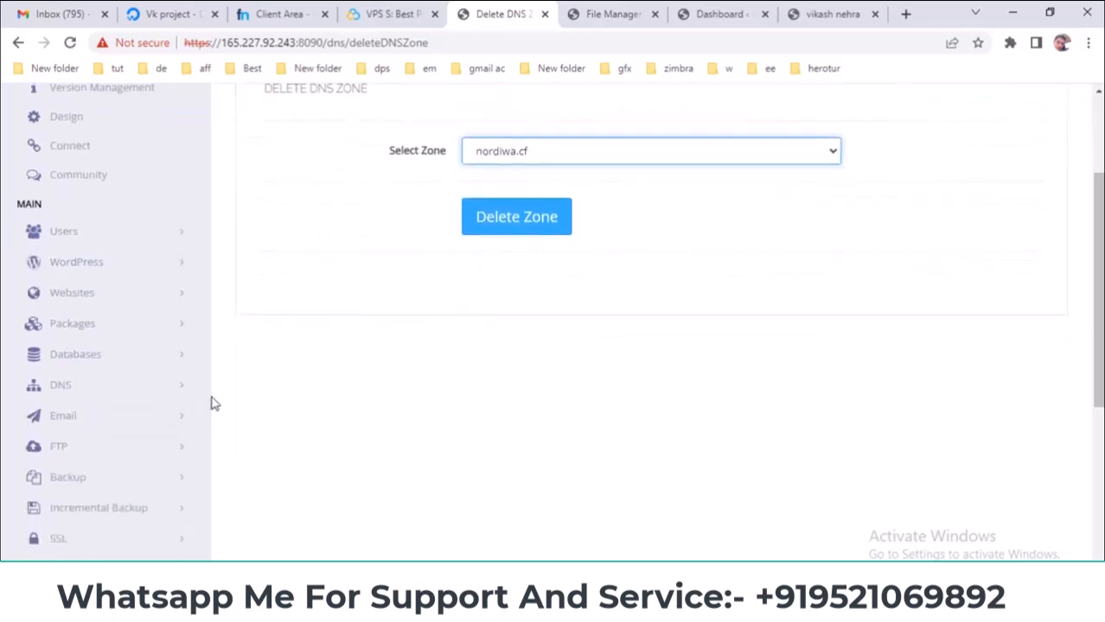
click(113, 390)
scroll(246, 387, down, 1)
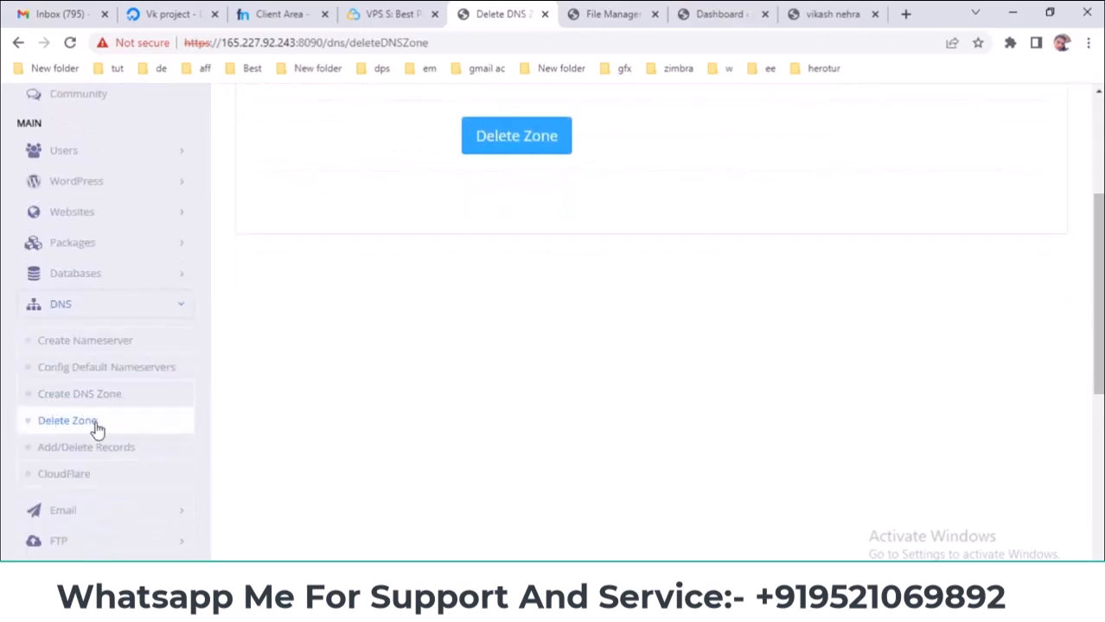
scroll(449, 328, up, 3)
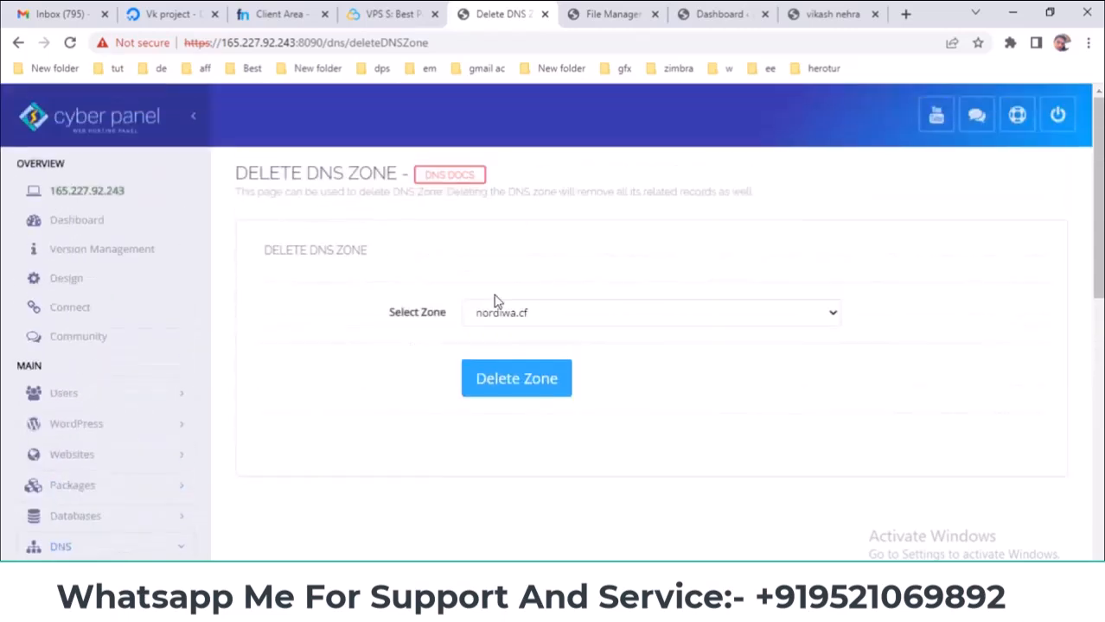
scroll(294, 397, down, 3)
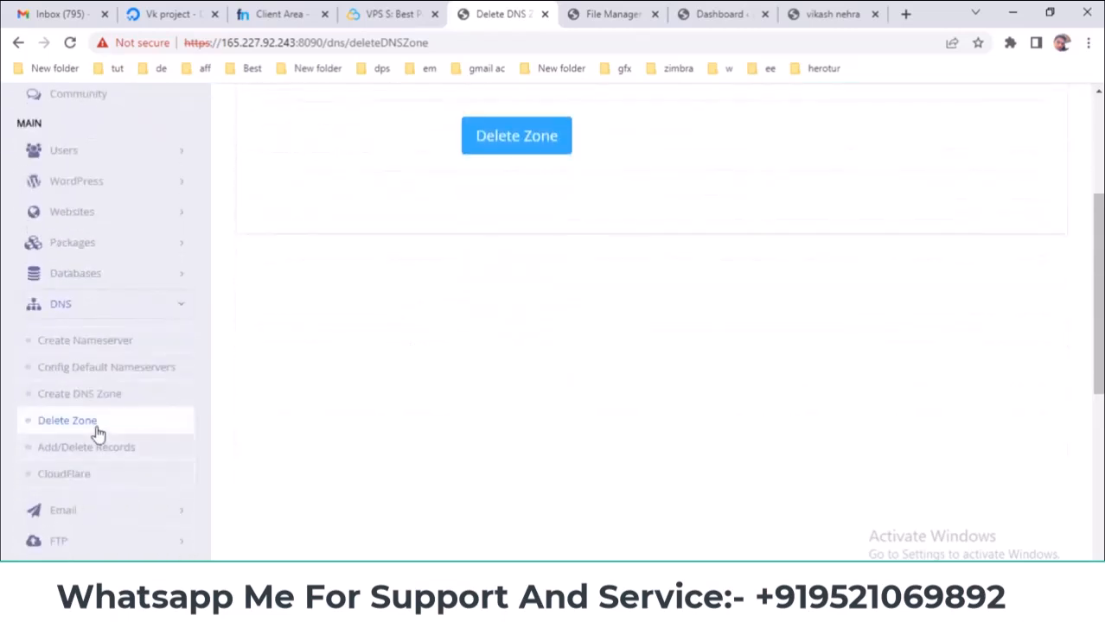
scroll(450, 388, up, 2)
- Recheck the zone list, keep nordiwa.cf chosen, and go to Add/Delete DNS Records
click(547, 232)
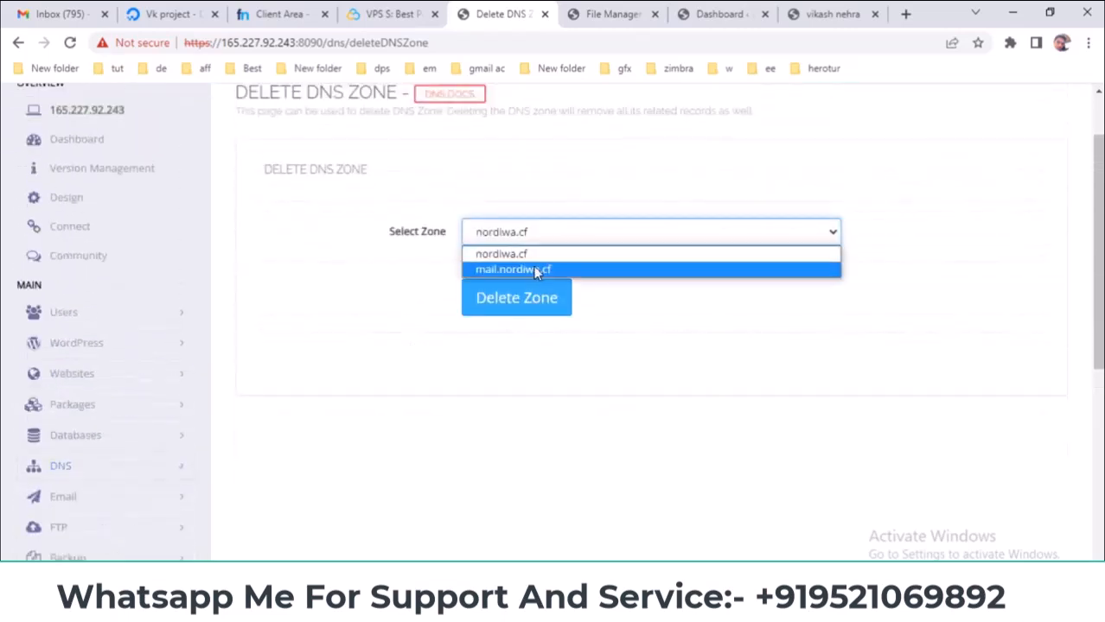
click(384, 262)
click(496, 233)
click(499, 255)
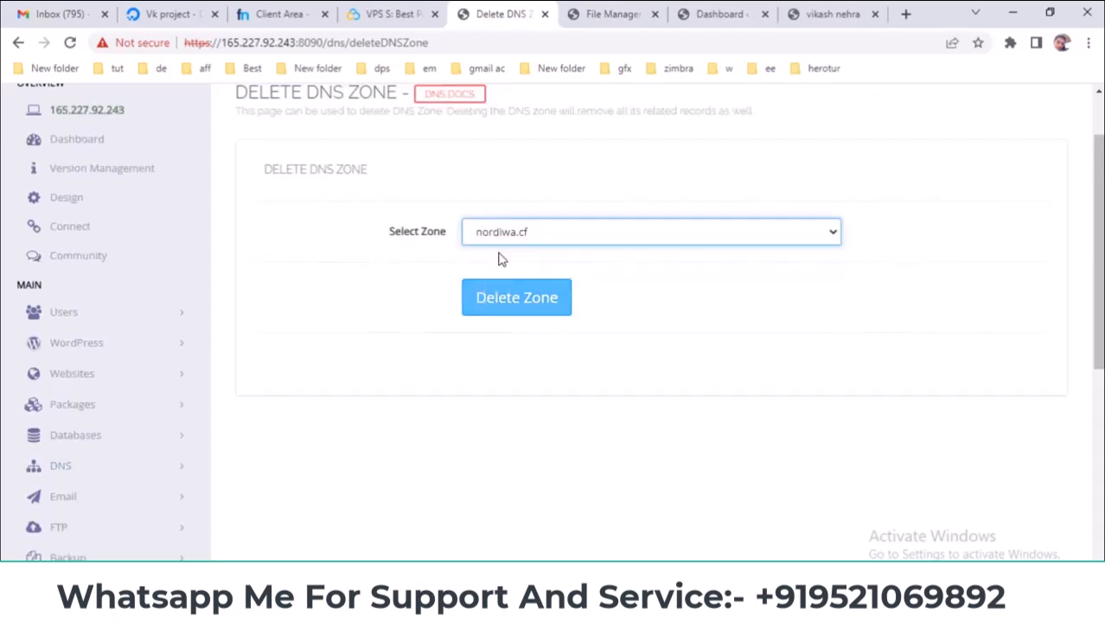
scroll(302, 339, down, 1)
scroll(302, 339, down, 2)
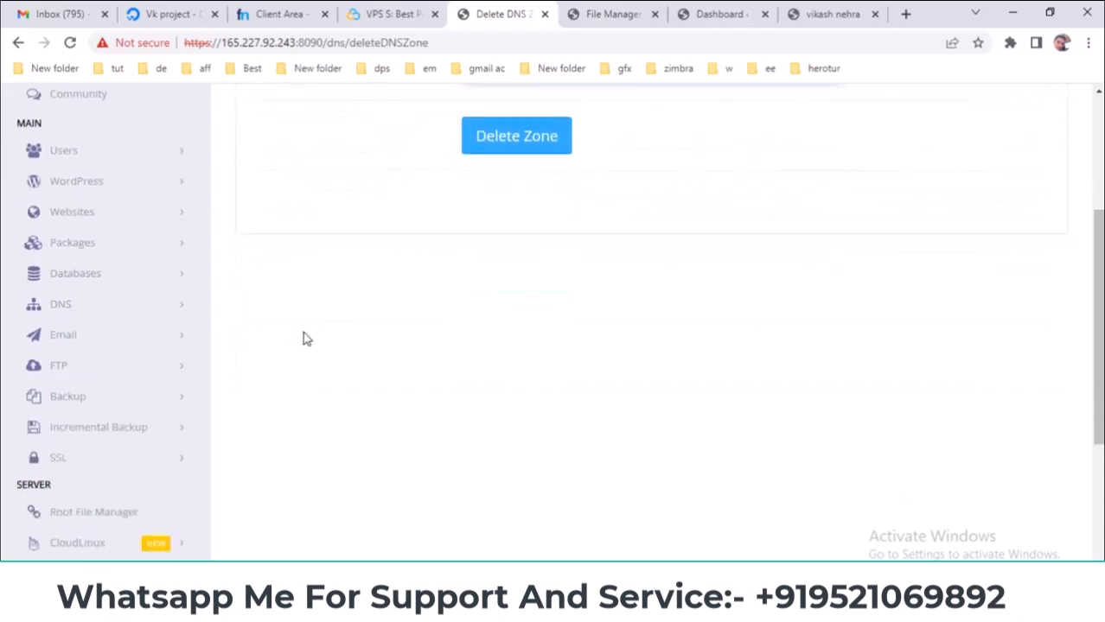
click(154, 305)
scroll(339, 306, down, 1)
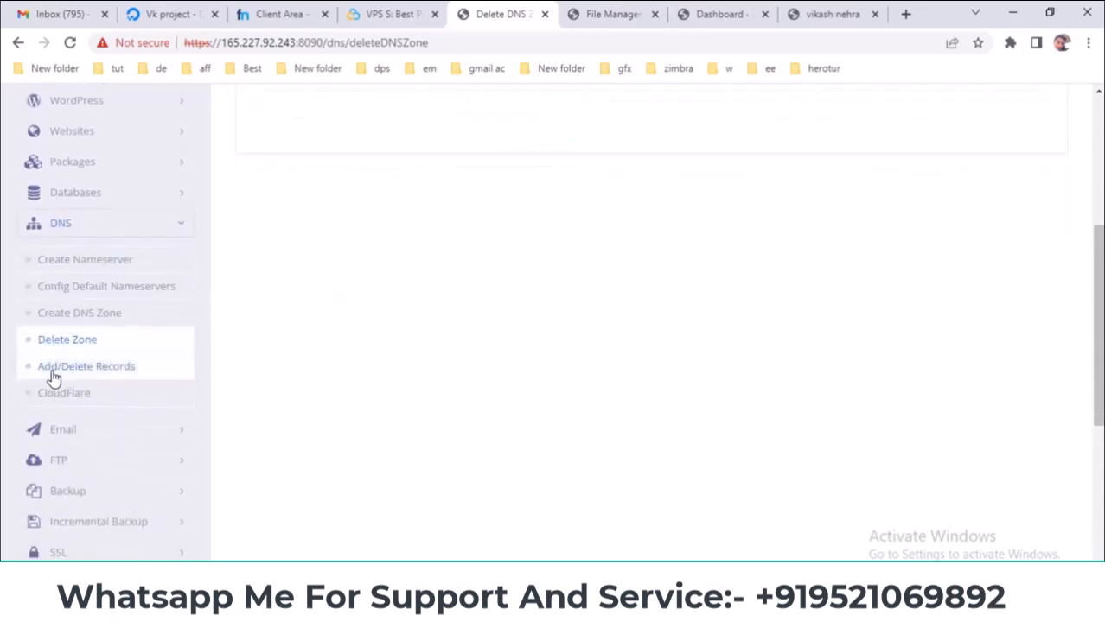
click(93, 375)
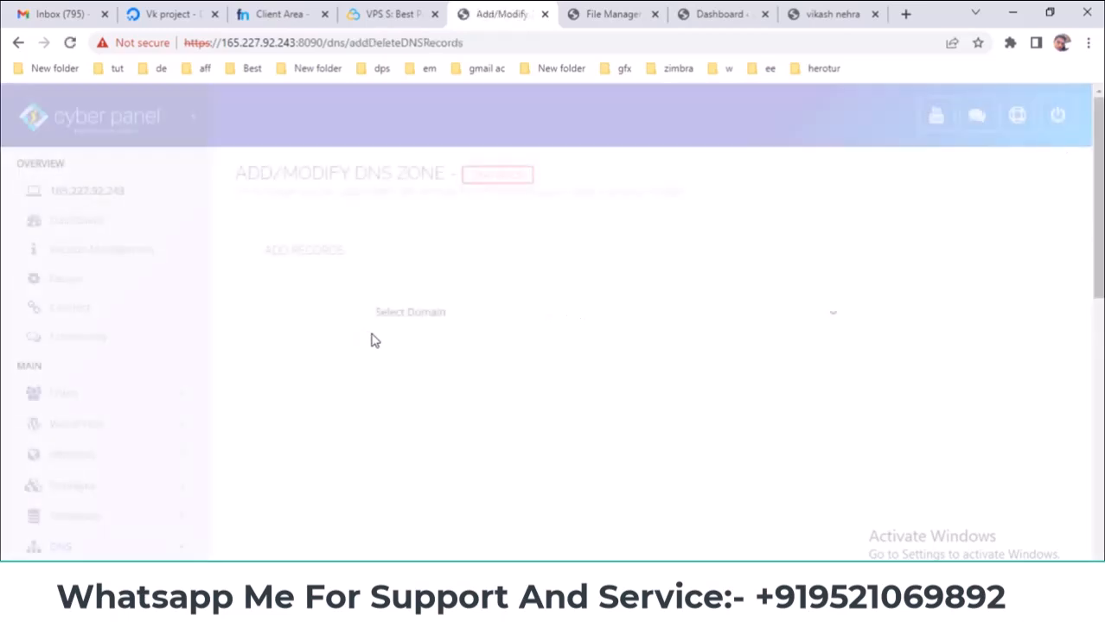
- Load nordiwa.cf's DNS records and compare them with Freenom's glue records
click(495, 316)
click(490, 349)
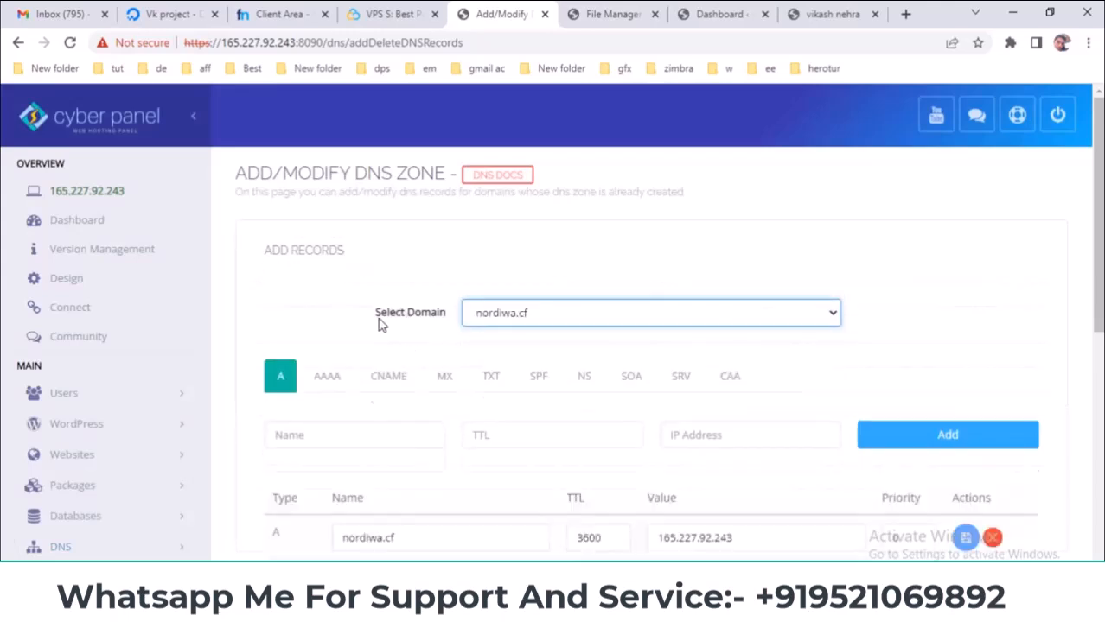
scroll(361, 311, down, 1)
scroll(361, 311, down, 2)
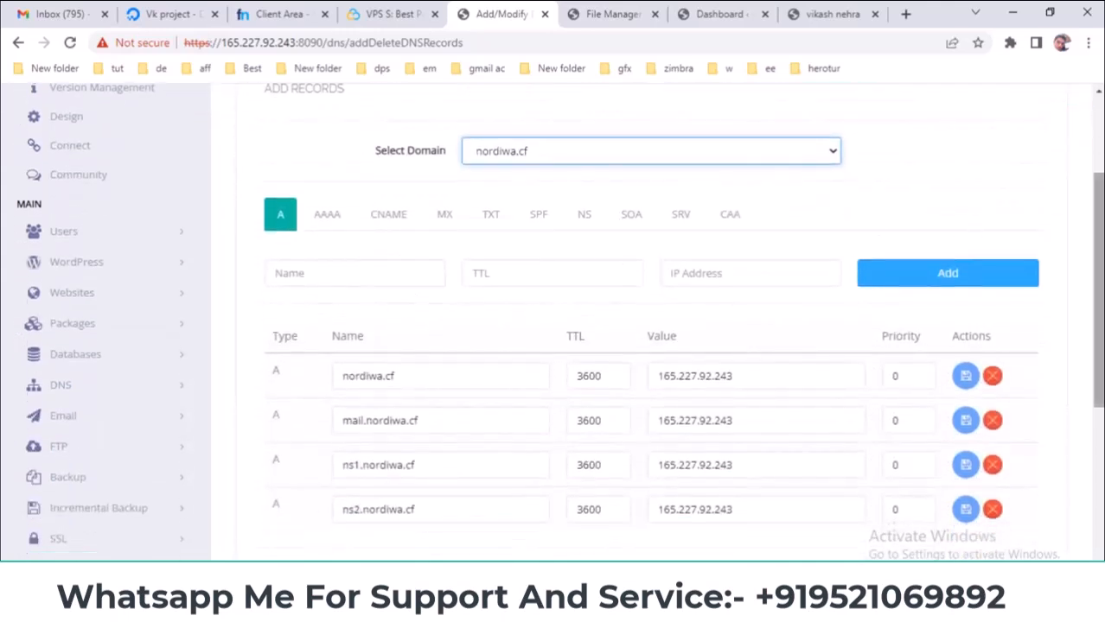
scroll(657, 322, down, 1)
scroll(656, 321, up, 1)
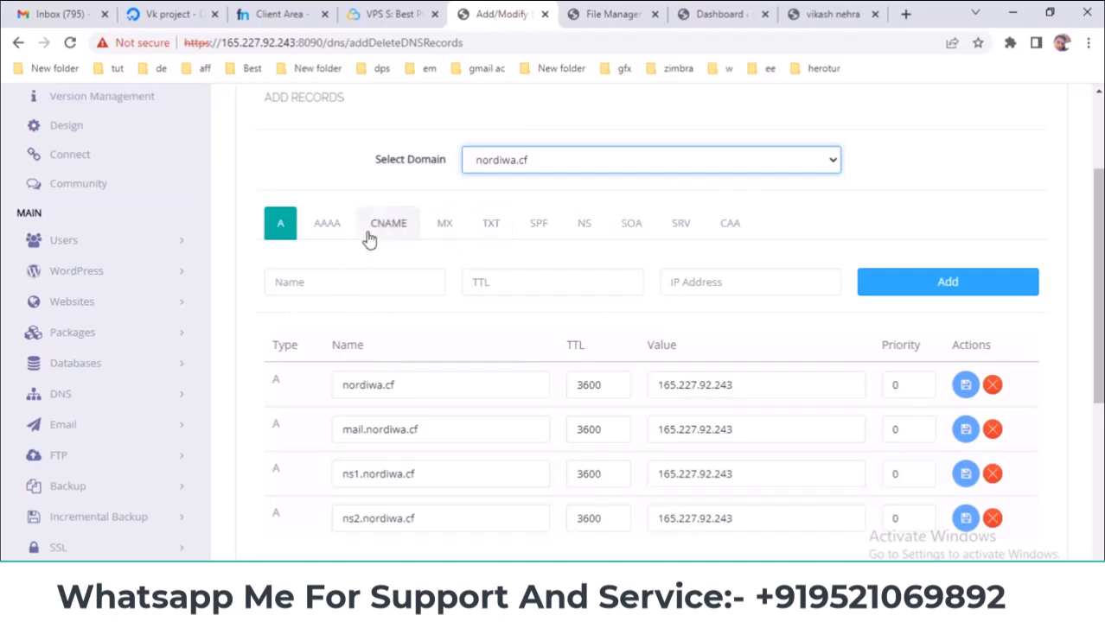
click(285, 14)
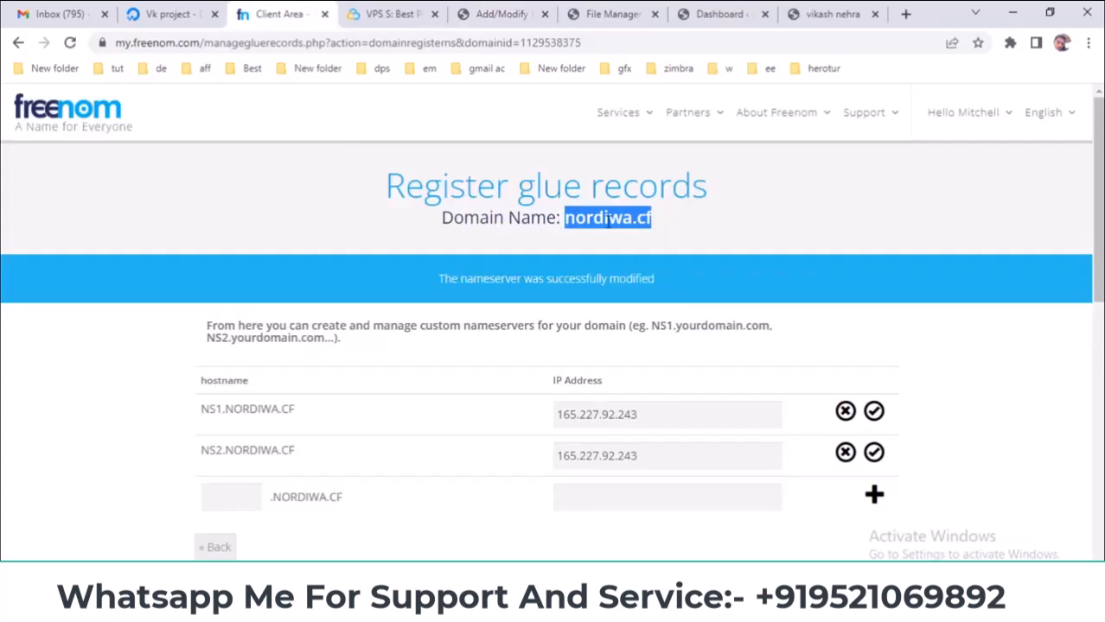
click(506, 12)
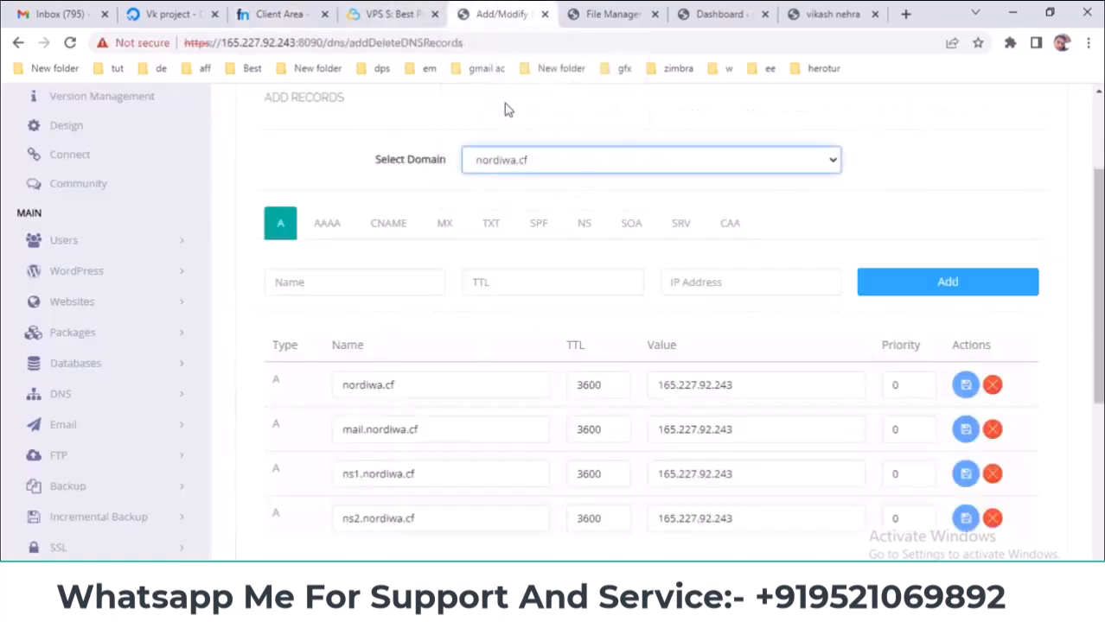
scroll(488, 317, down, 1)
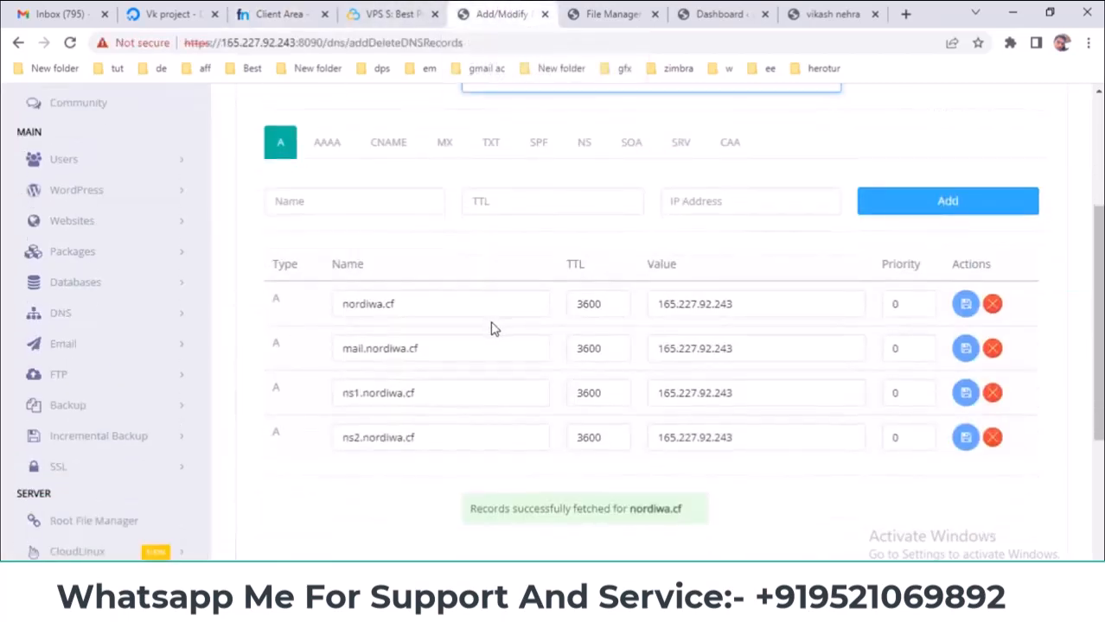
- Review the MX and TXT records, then the A records at 165.227.92.243
click(444, 143)
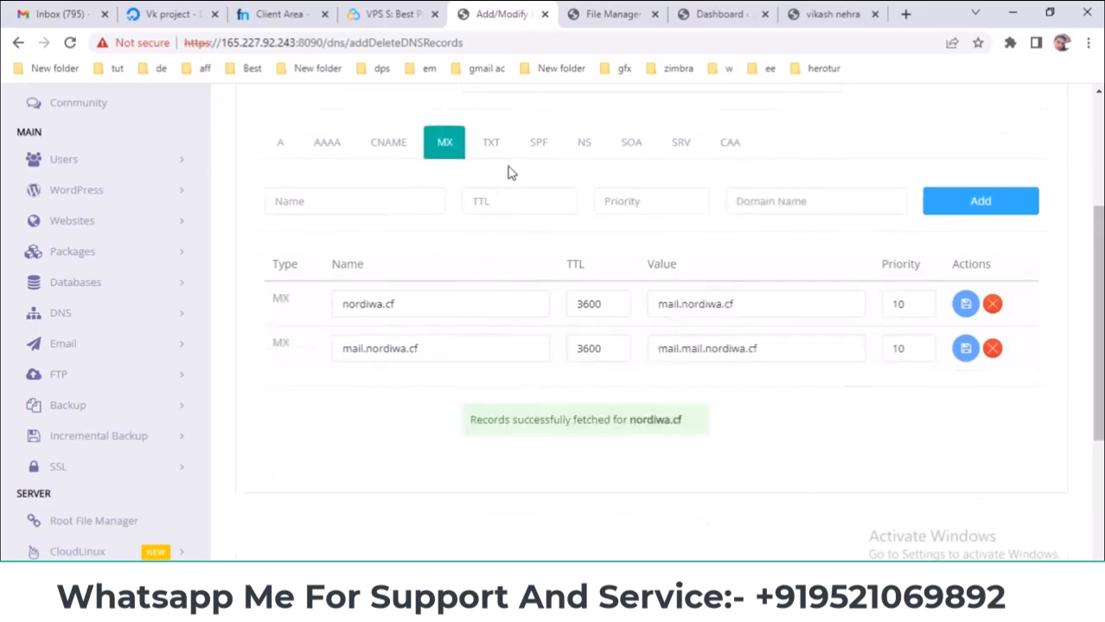
click(491, 143)
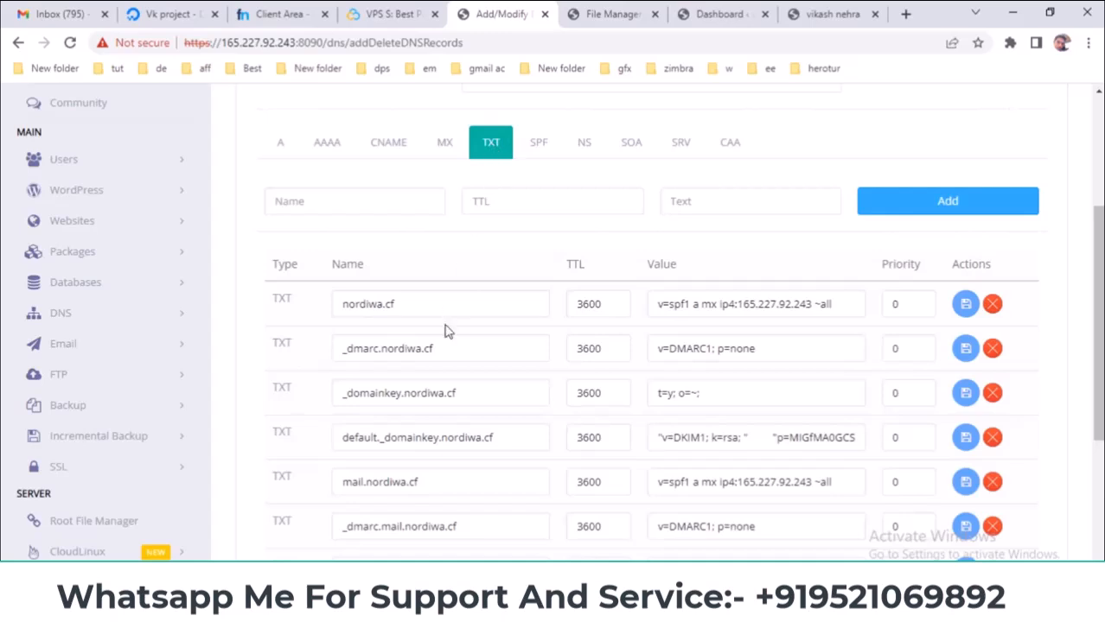
scroll(443, 361, down, 2)
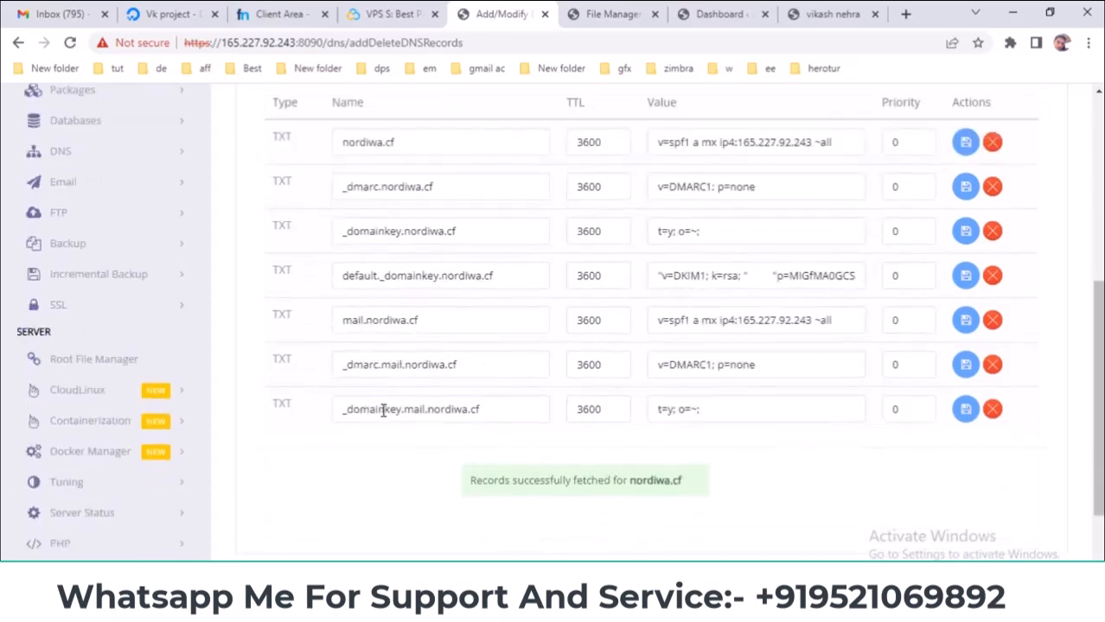
scroll(383, 410, up, 1)
scroll(460, 288, up, 2)
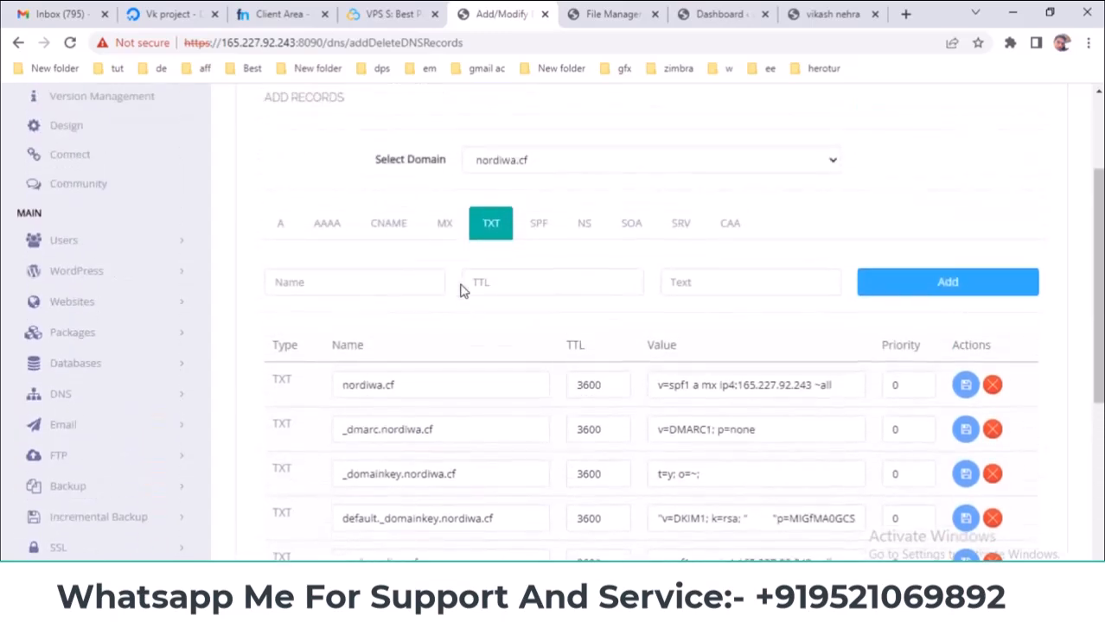
click(282, 226)
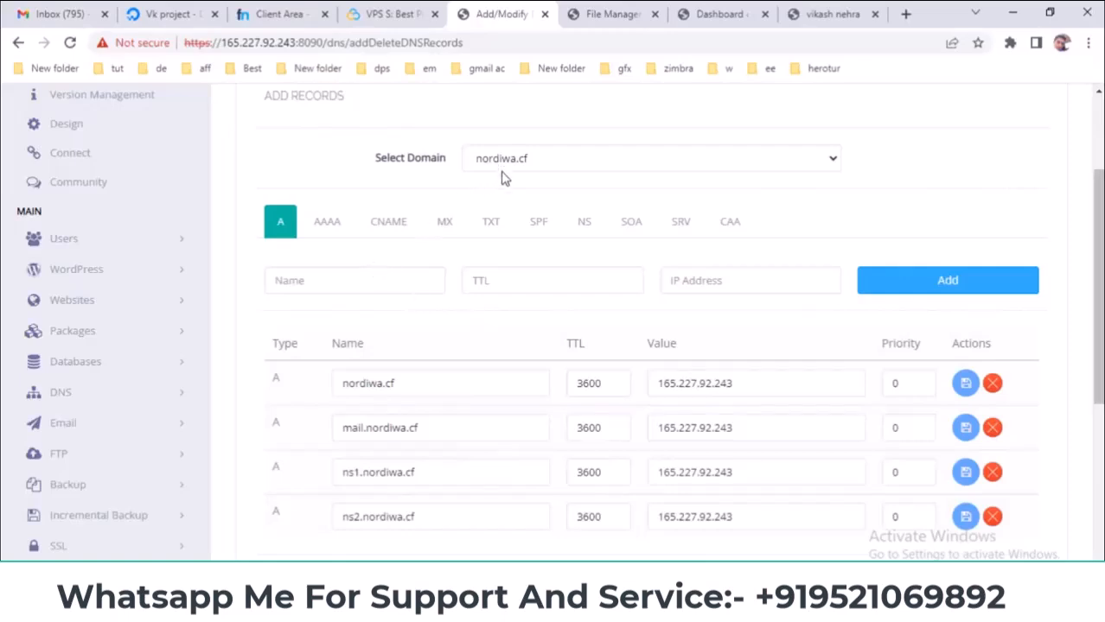
scroll(458, 303, down, 1)
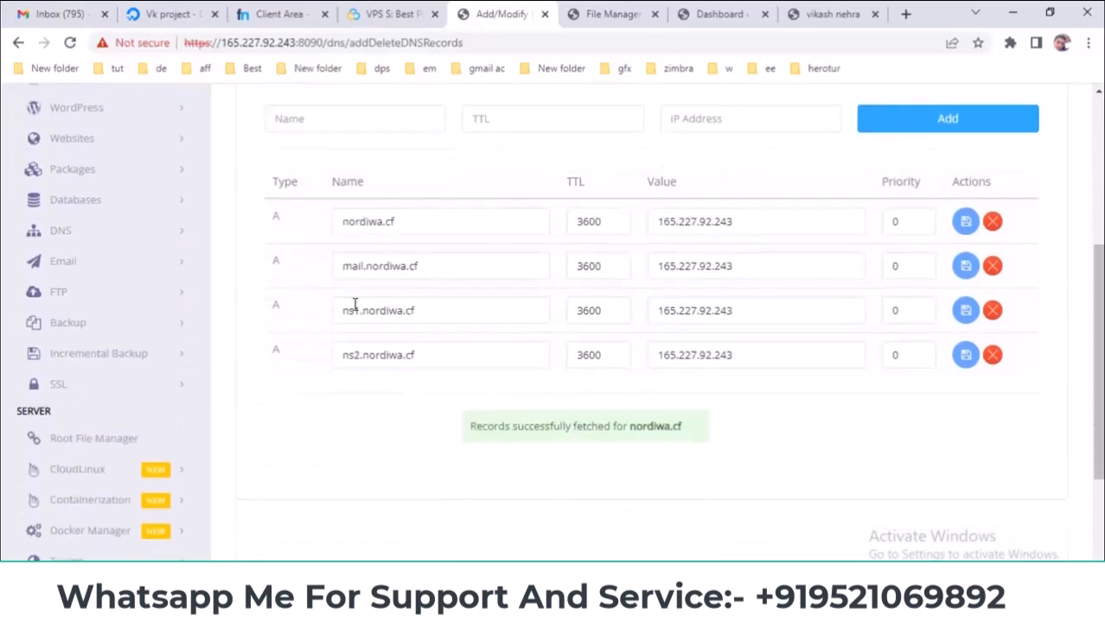
scroll(387, 285, up, 1)
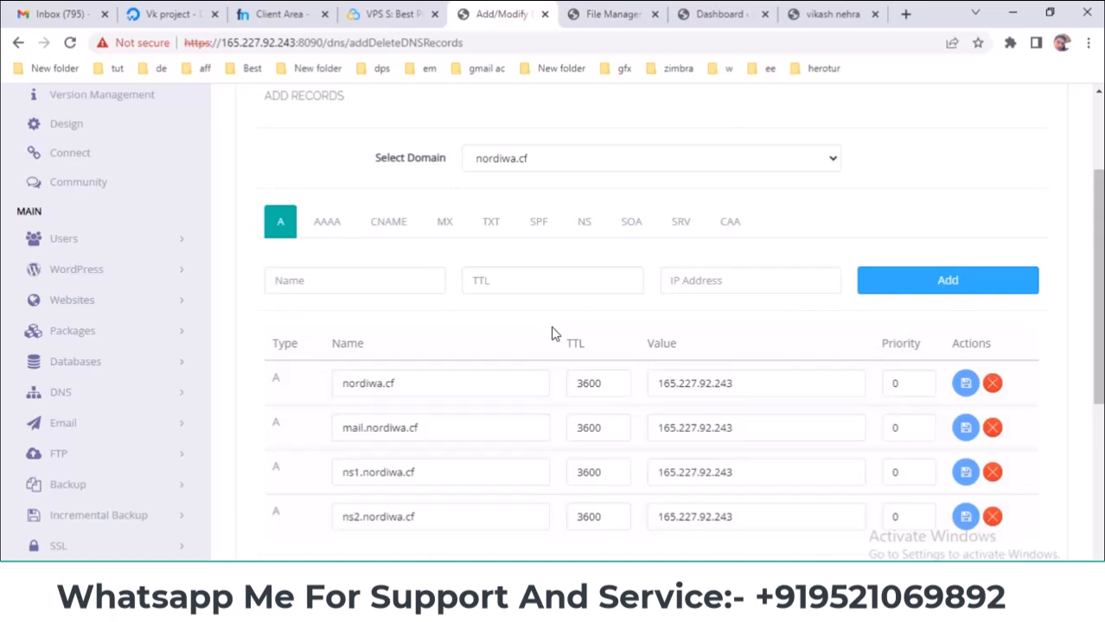
- Scroll through the TXT records again, then return to the A records
click(489, 230)
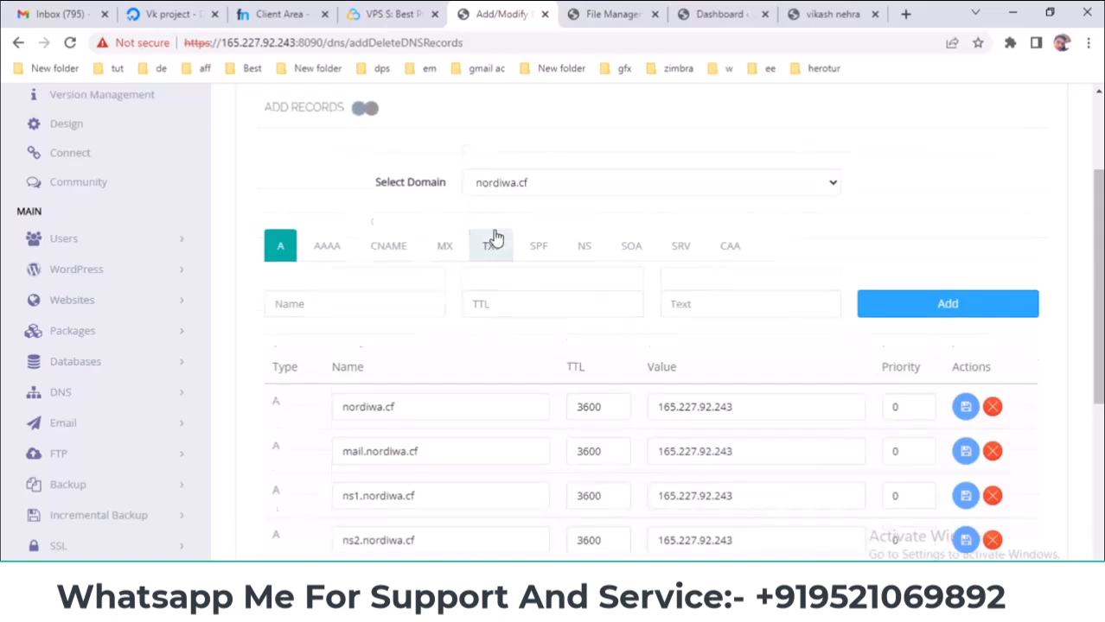
scroll(456, 323, down, 2)
scroll(461, 321, down, 1)
scroll(462, 325, up, 1)
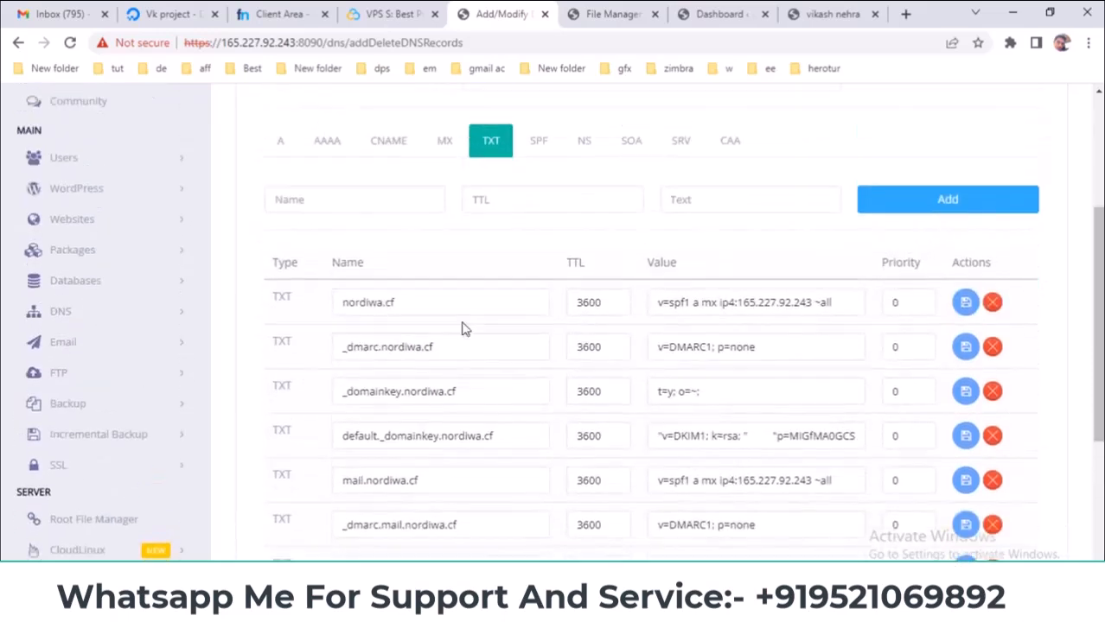
scroll(462, 325, down, 2)
scroll(387, 389, up, 2)
click(272, 156)
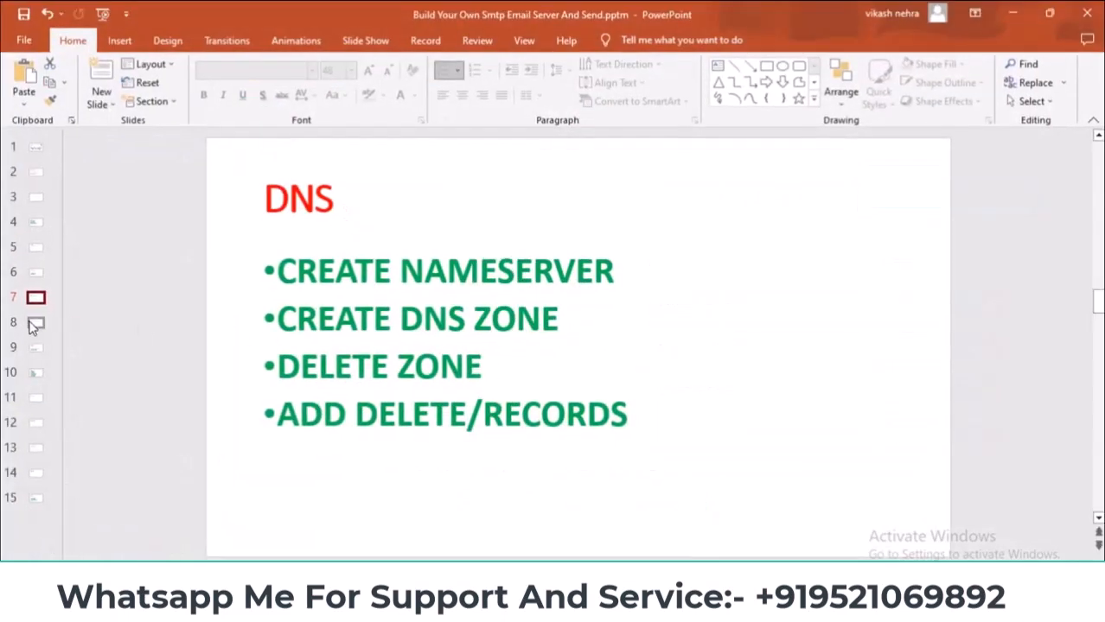
- Advance to the FTP slide and open FTP > Create FTP Account in CyberPanel
click(34, 324)
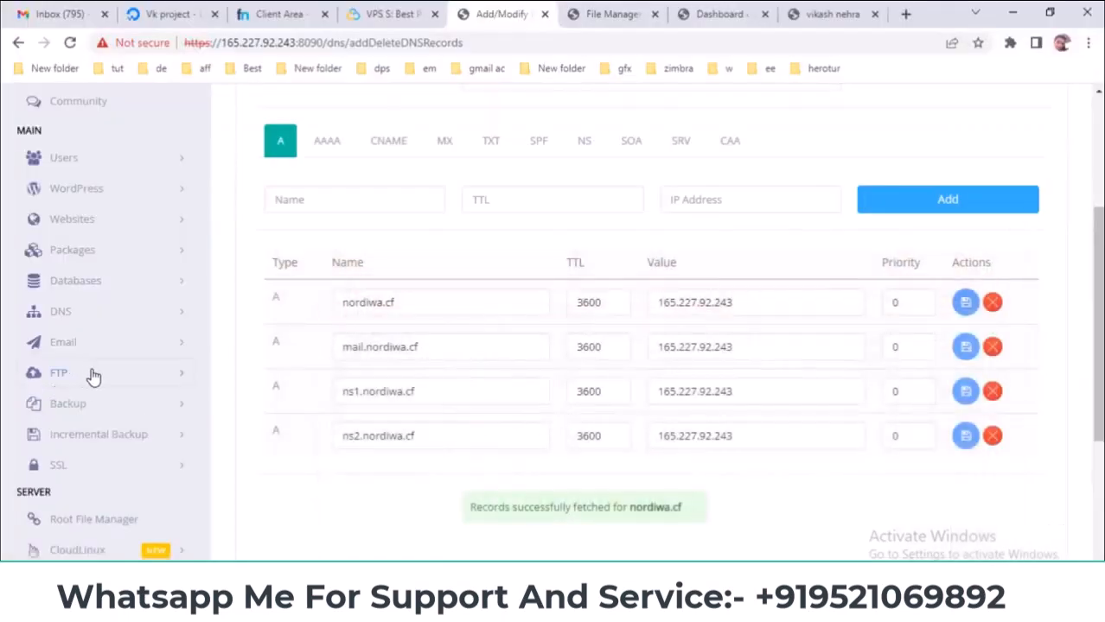
click(112, 381)
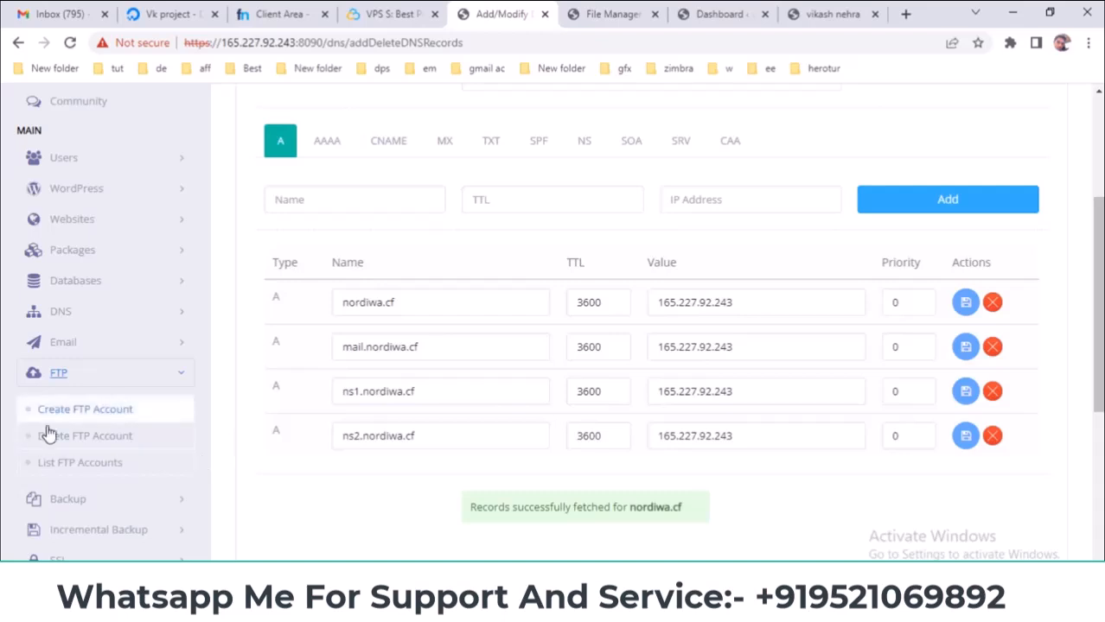
click(109, 416)
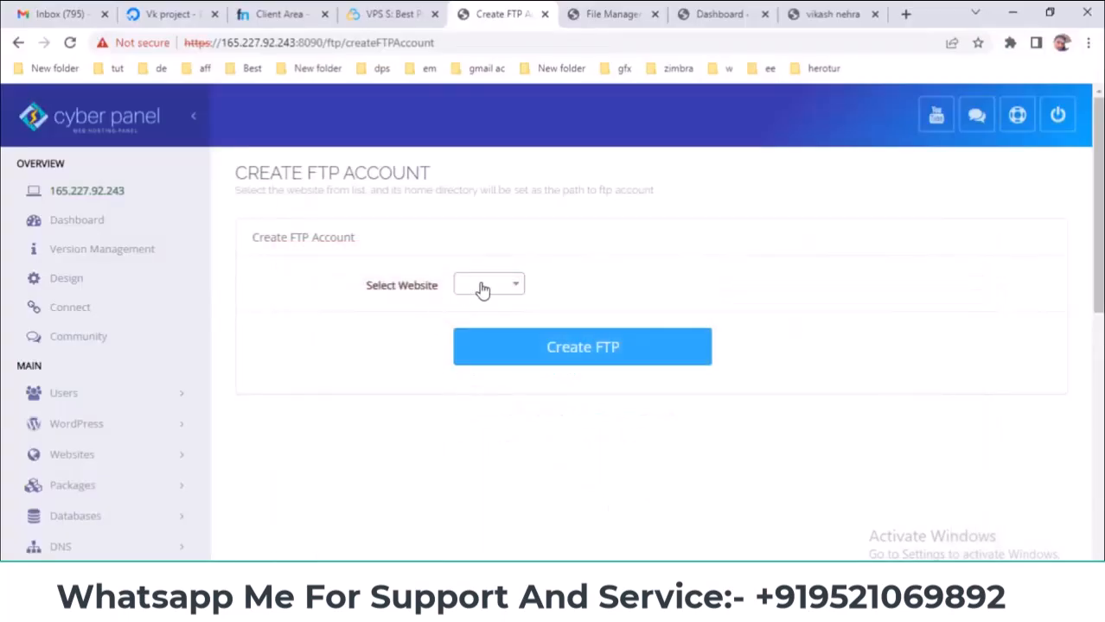
- Select nordiwa.cf as the website, enter a user name, and paste the password from Notepad
click(485, 293)
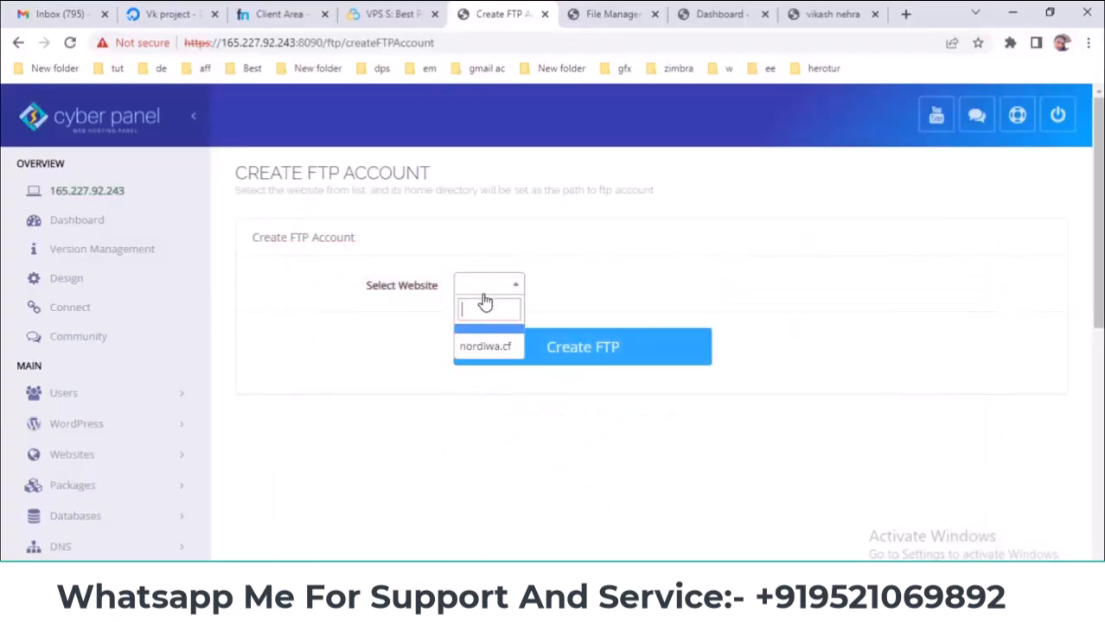
click(480, 347)
click(486, 342)
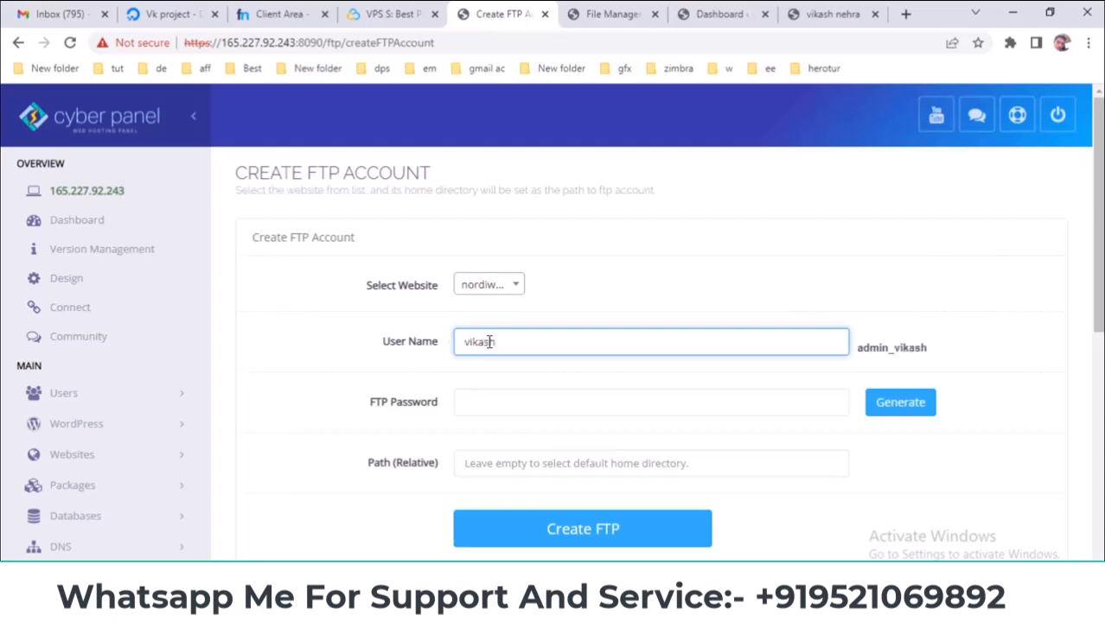
click(537, 407)
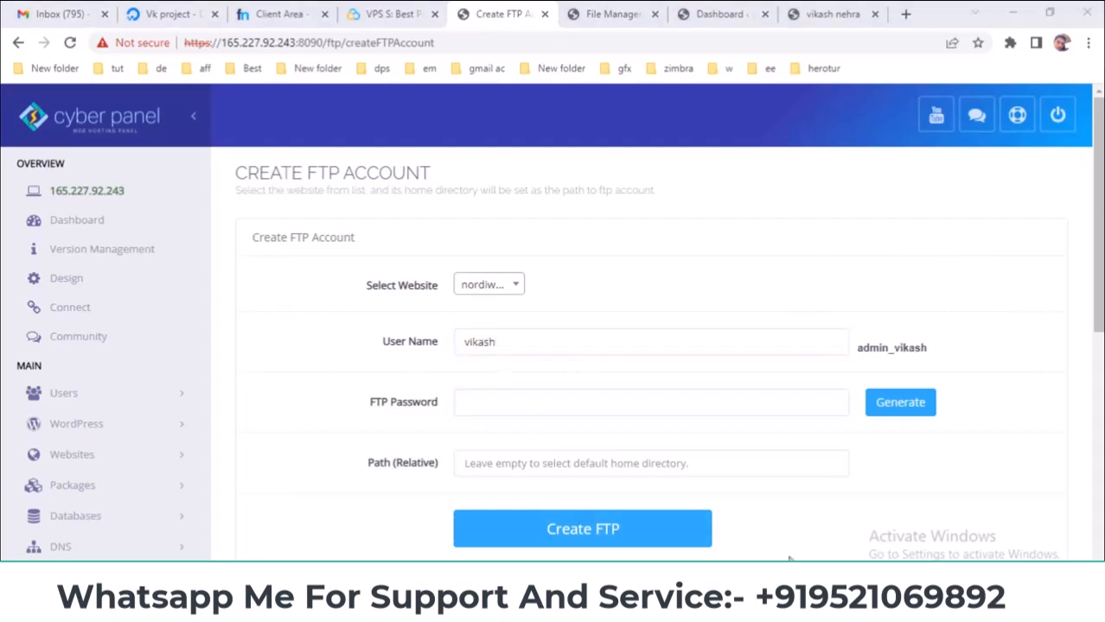
click(752, 488)
click(882, 520)
click(503, 402)
key(ctrl+v)
click(342, 423)
- Leave the path empty and create the FTP account for nordiwa.cf
click(525, 458)
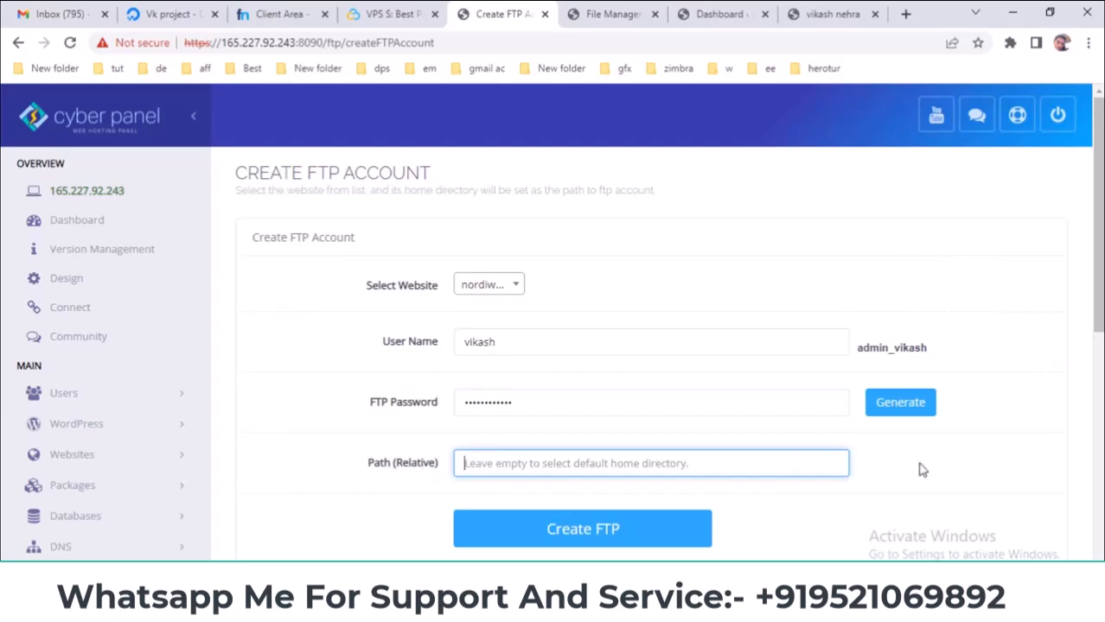
click(480, 285)
click(485, 336)
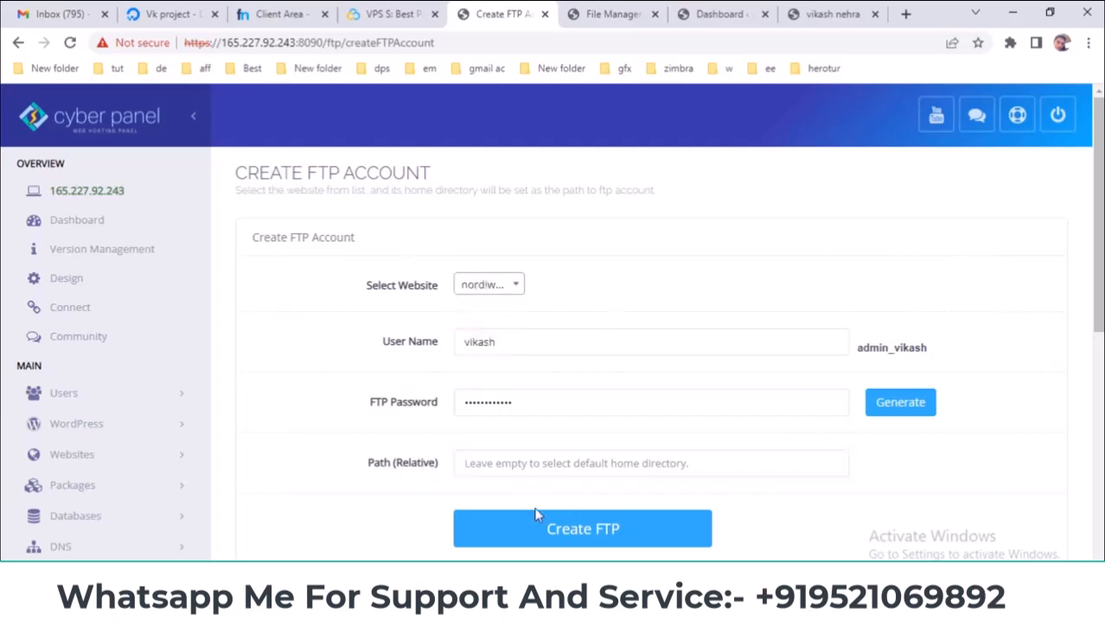
click(537, 531)
scroll(822, 499, down, 1)
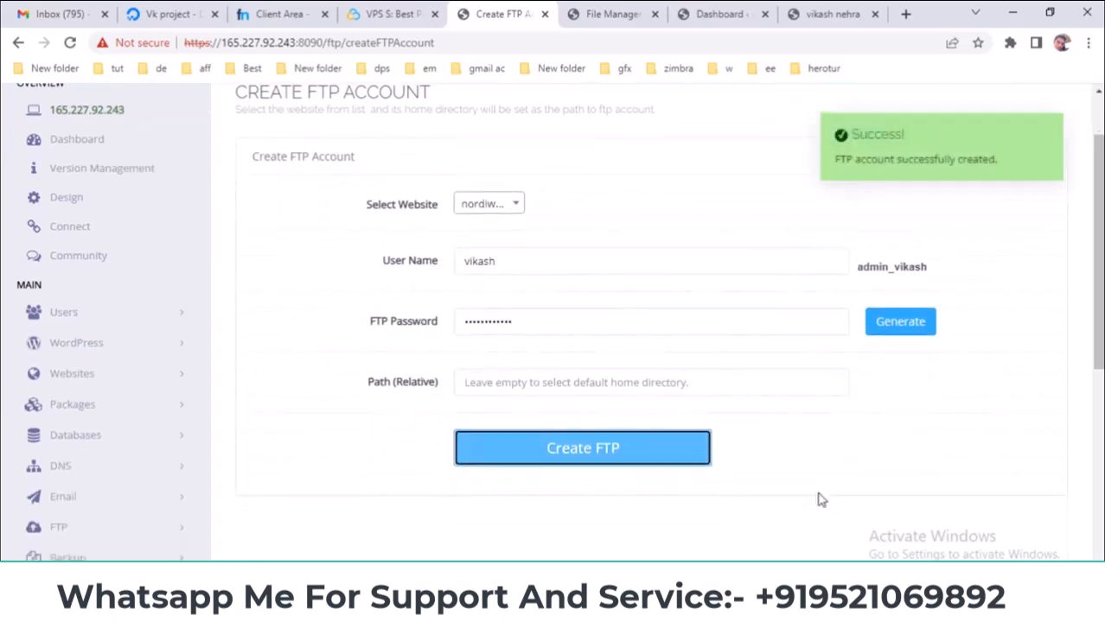
scroll(518, 232, up, 1)
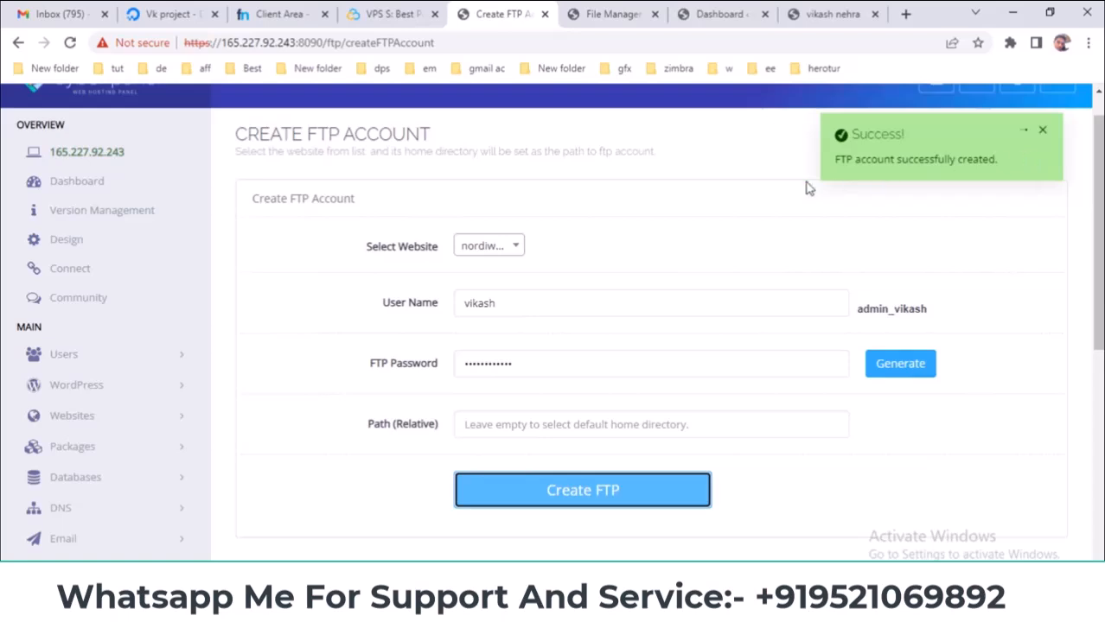
key(super)
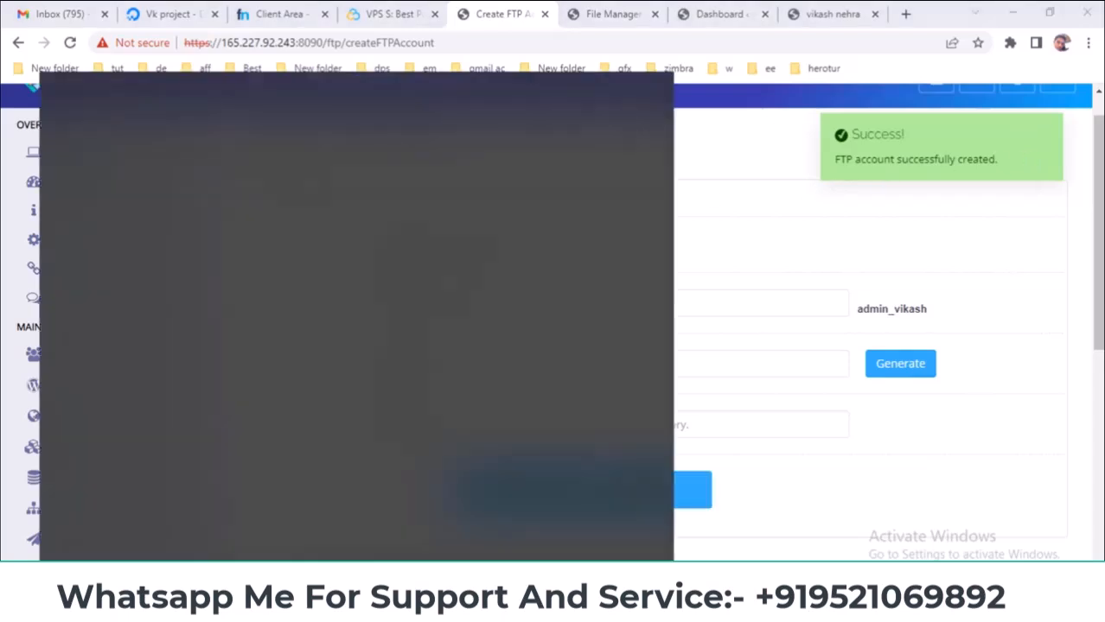
click(886, 8)
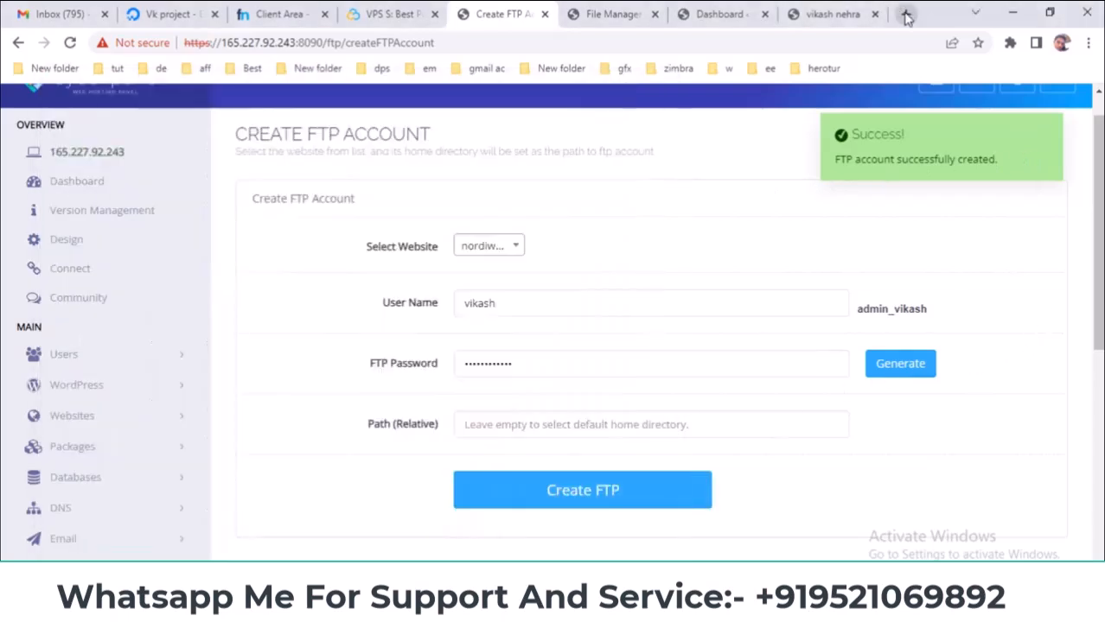
- Search Google for "filezilla download" in a new tab
click(905, 14)
text(fil)
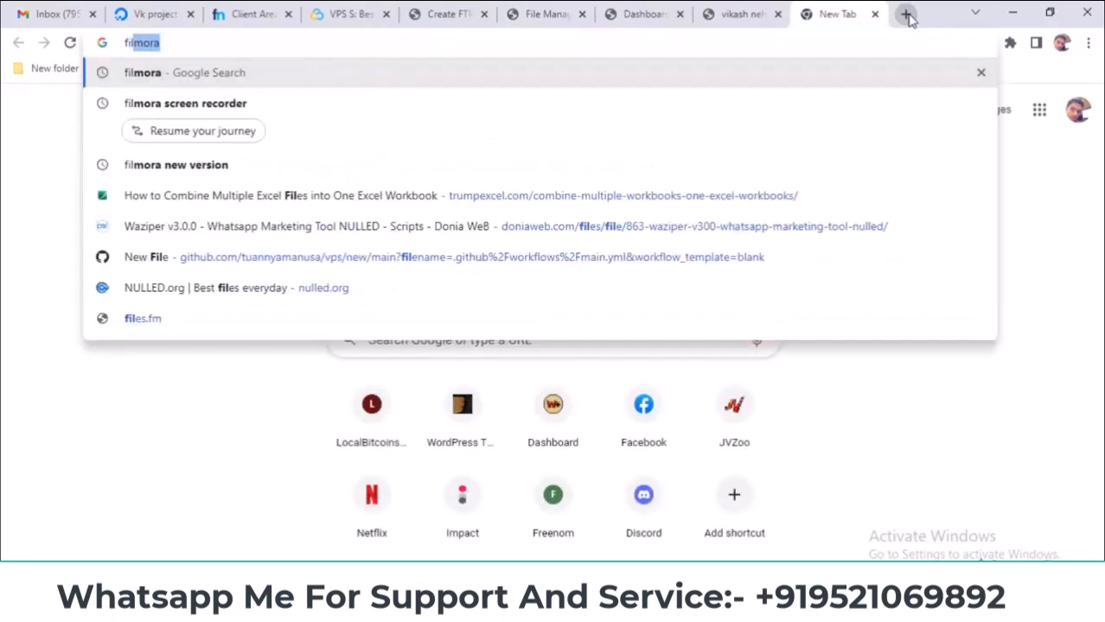
text(ezi)
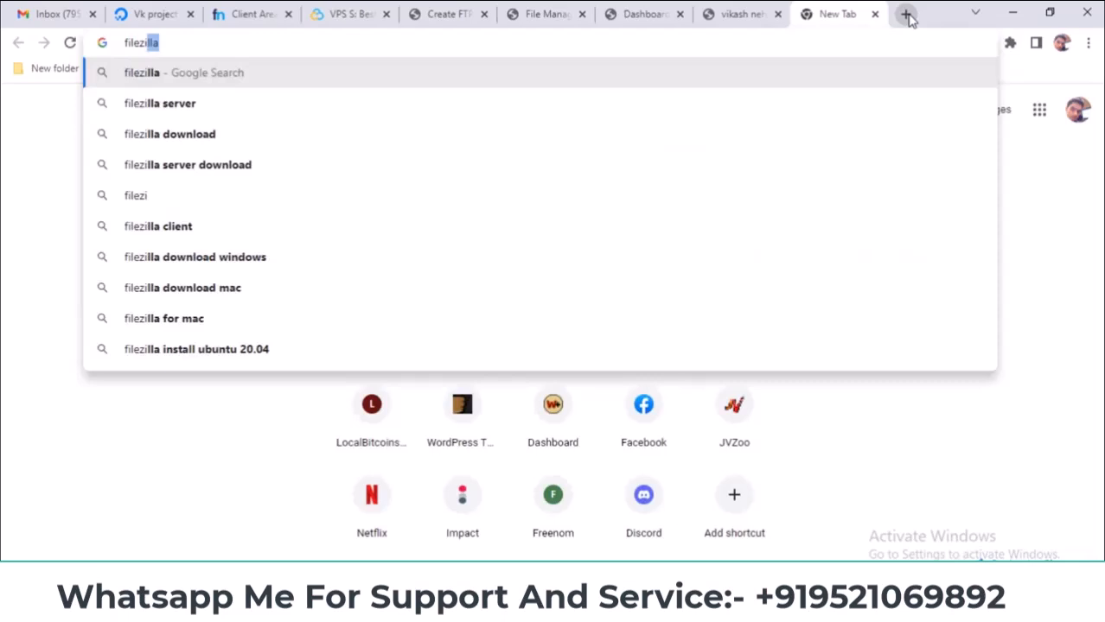
key(Down)
key(Down)
key(Return)
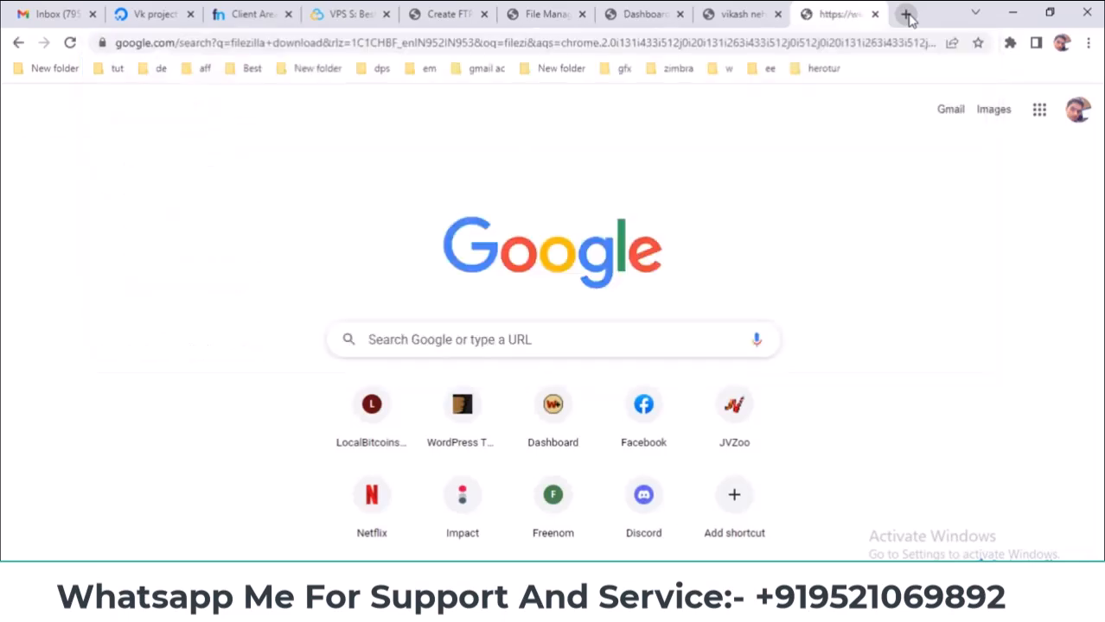
- Move the search tab beside File Manager and return to the FTP account form
drag(835, 9, 644, 10)
click(546, 14)
click(449, 13)
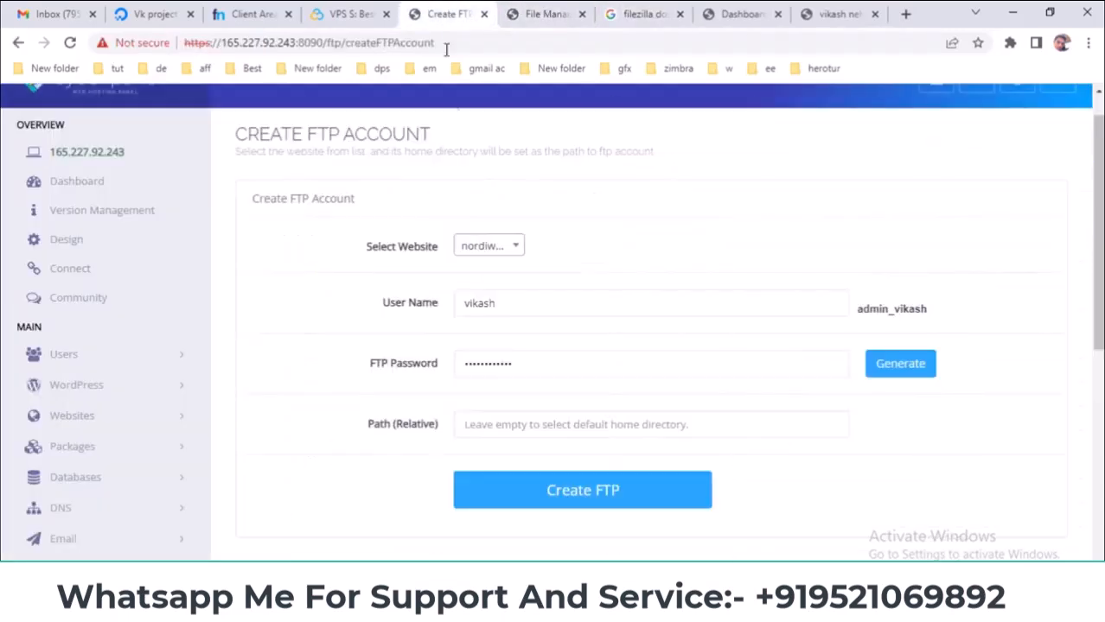
drag(537, 308, 465, 324)
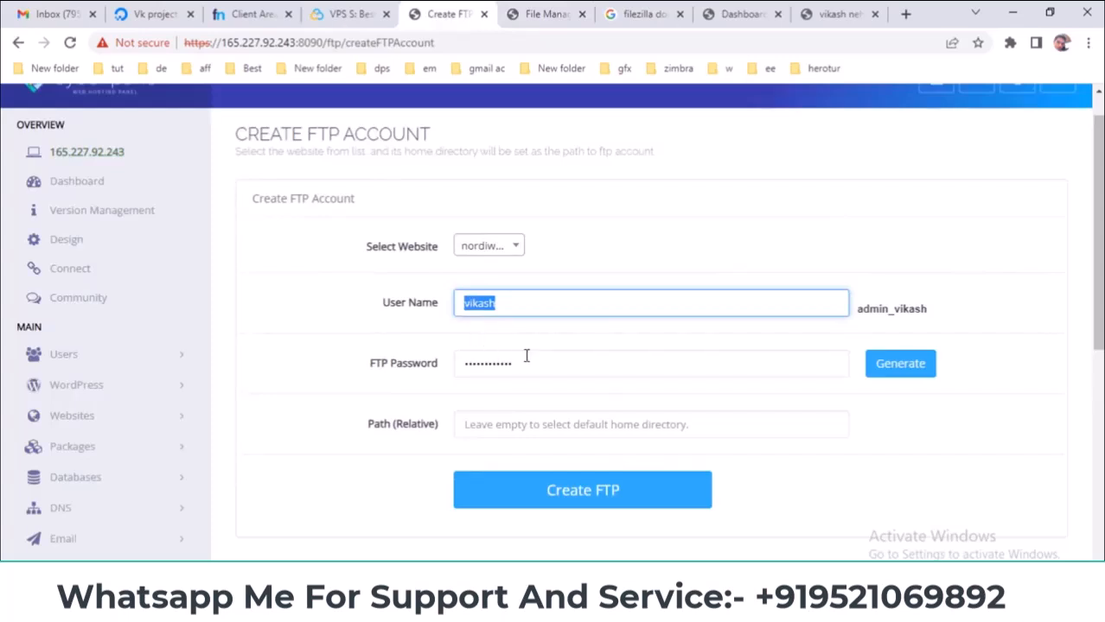
- Compare the FTP account form with the nordiwa.cf file manager, highlighting public_html in the path
click(539, 9)
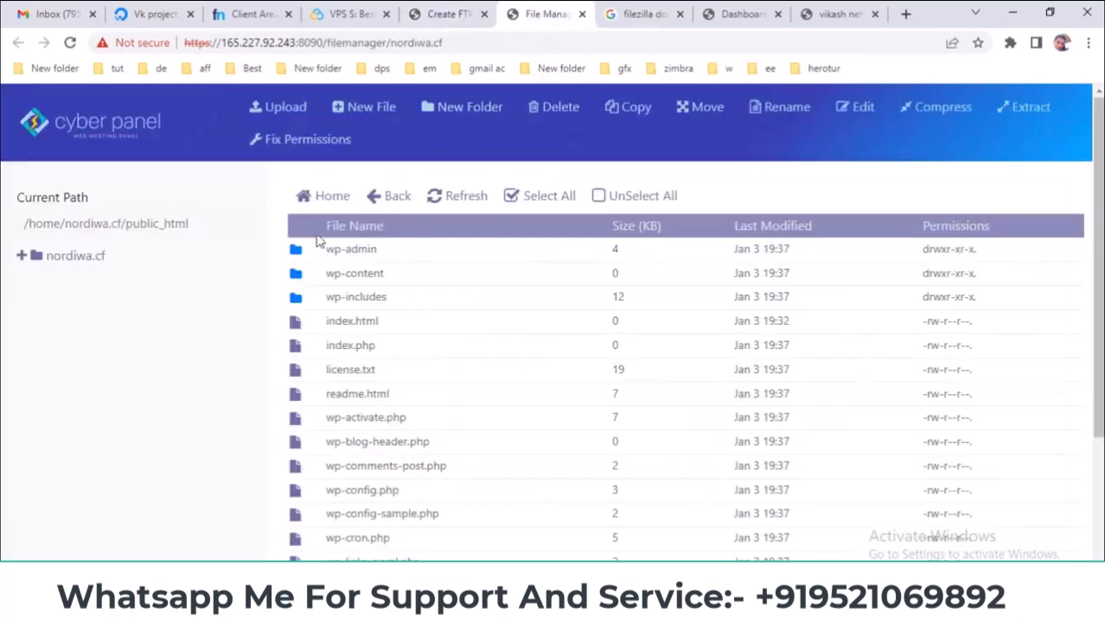
mouse_move(191, 218)
mouse_down()
mouse_move(127, 222)
mouse_move(189, 224)
mouse_up()
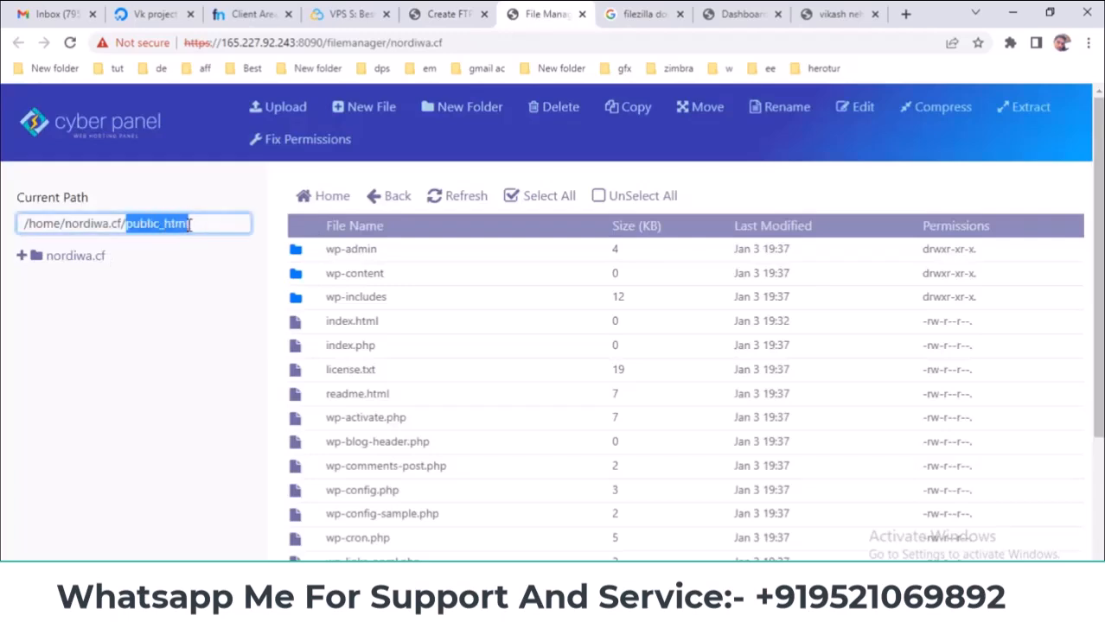
click(445, 13)
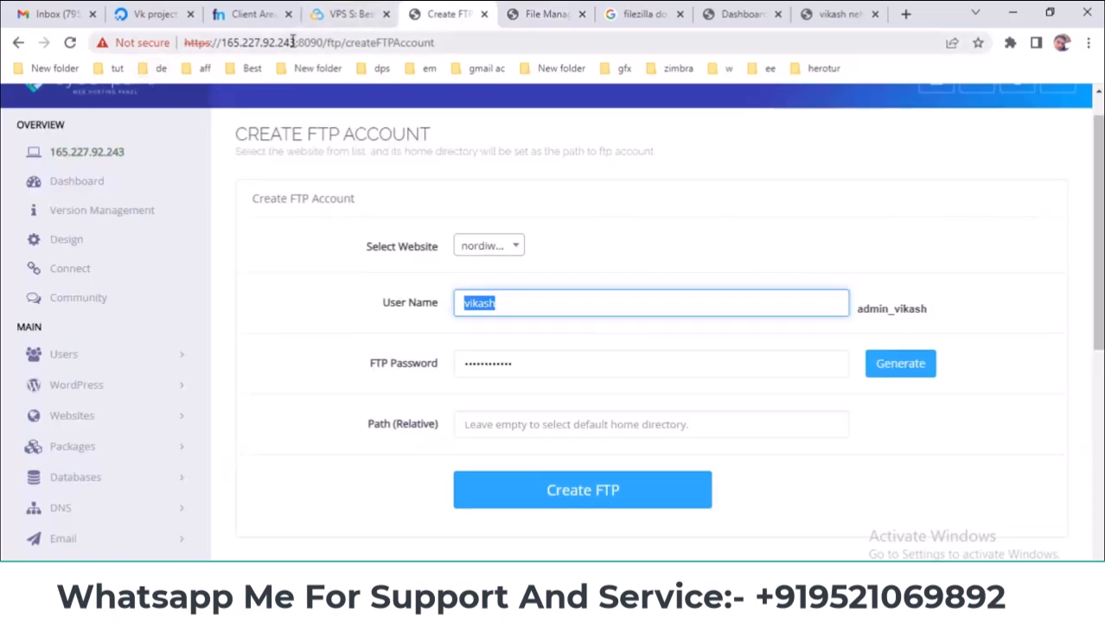
drag(319, 42, 196, 43)
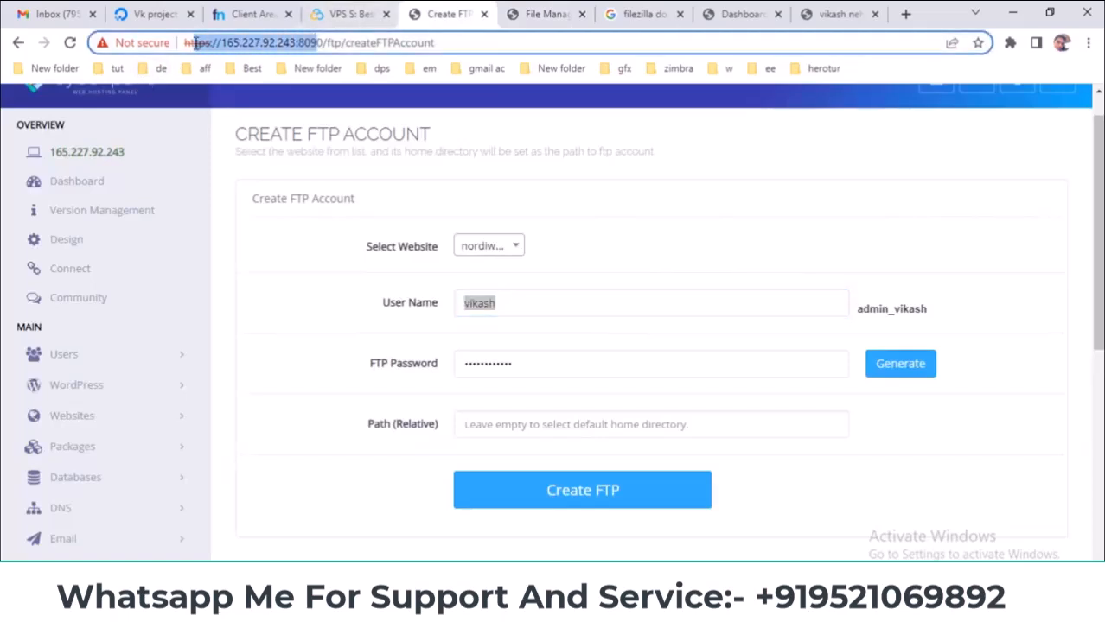
click(512, 8)
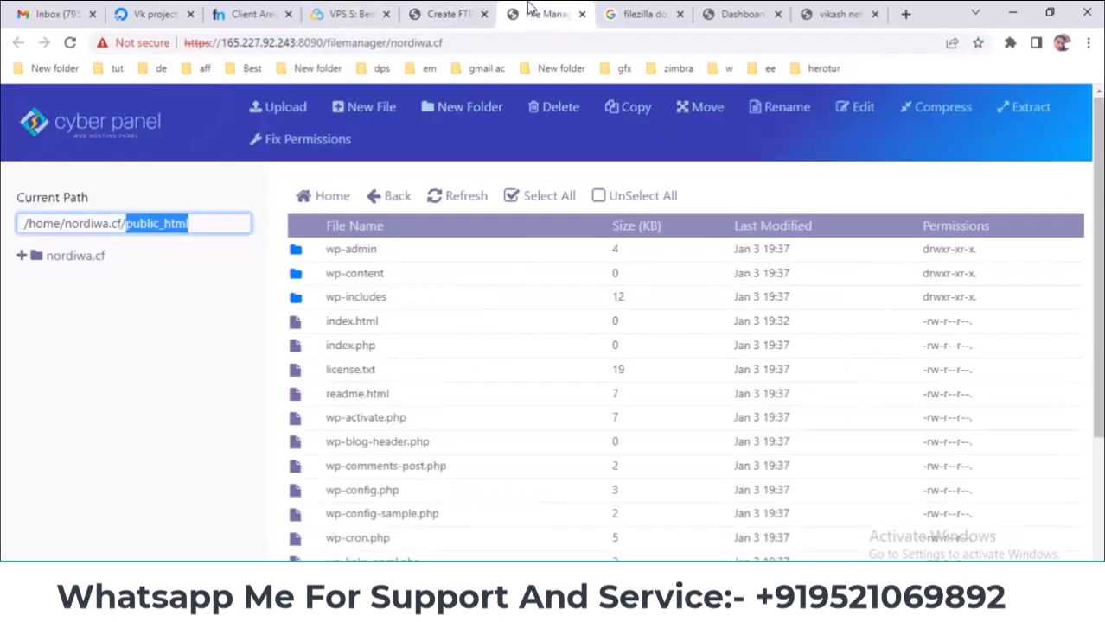
click(461, 10)
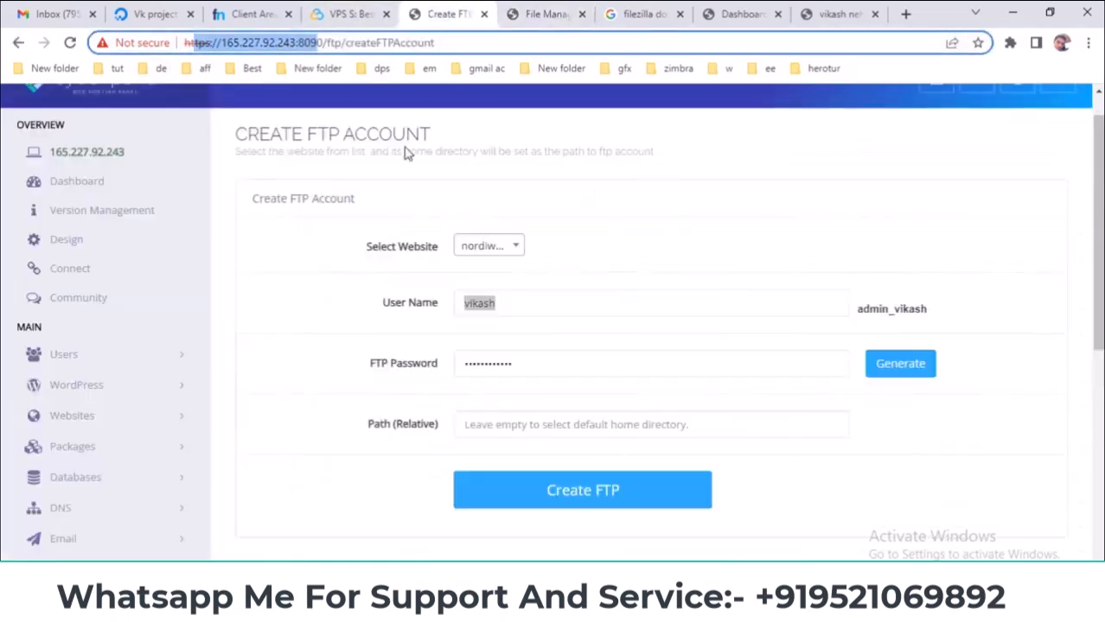
click(551, 8)
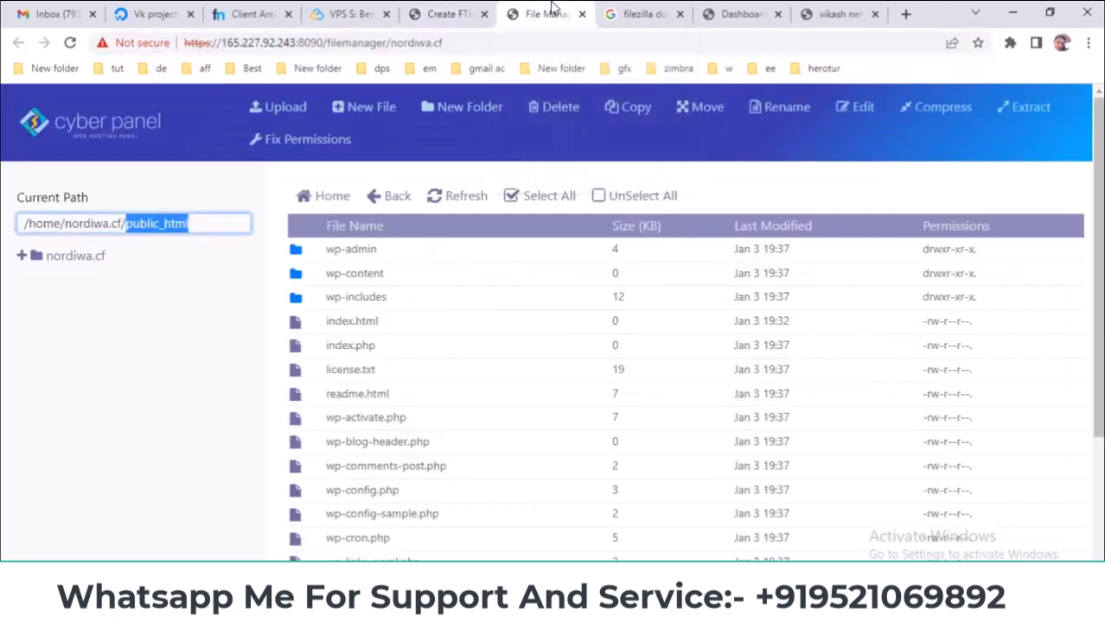
click(454, 12)
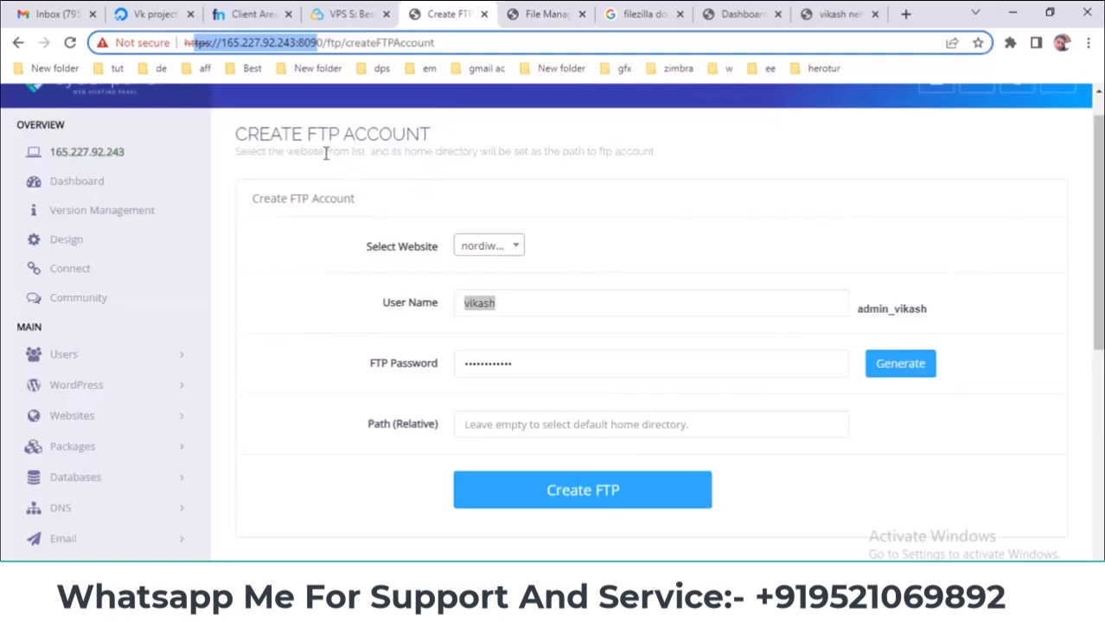
drag(313, 134, 444, 138)
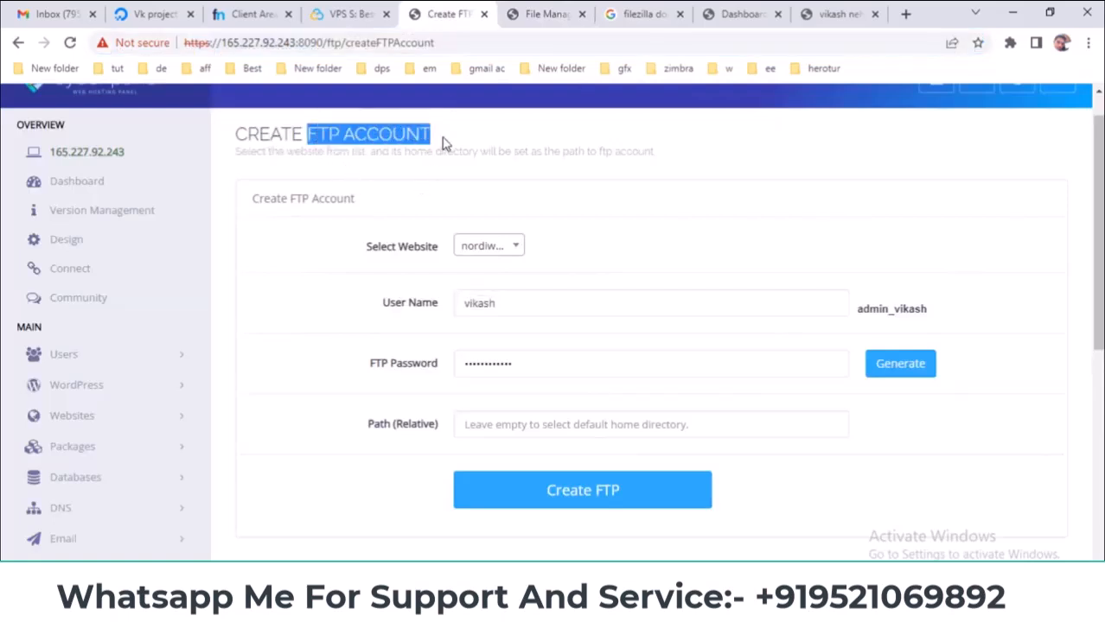
click(544, 12)
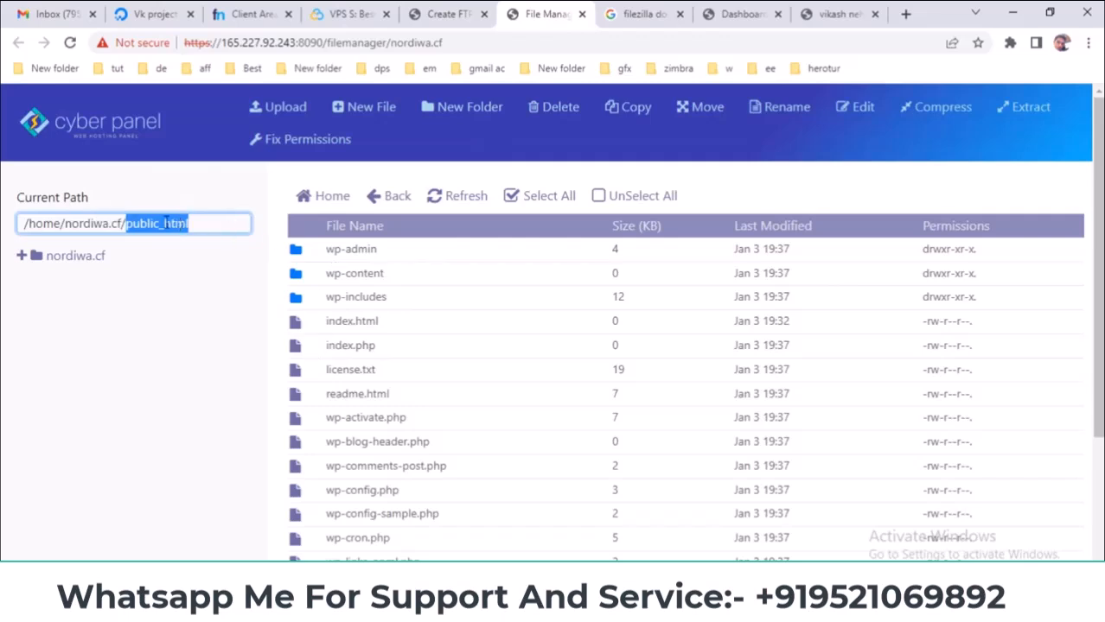
drag(123, 223, 217, 224)
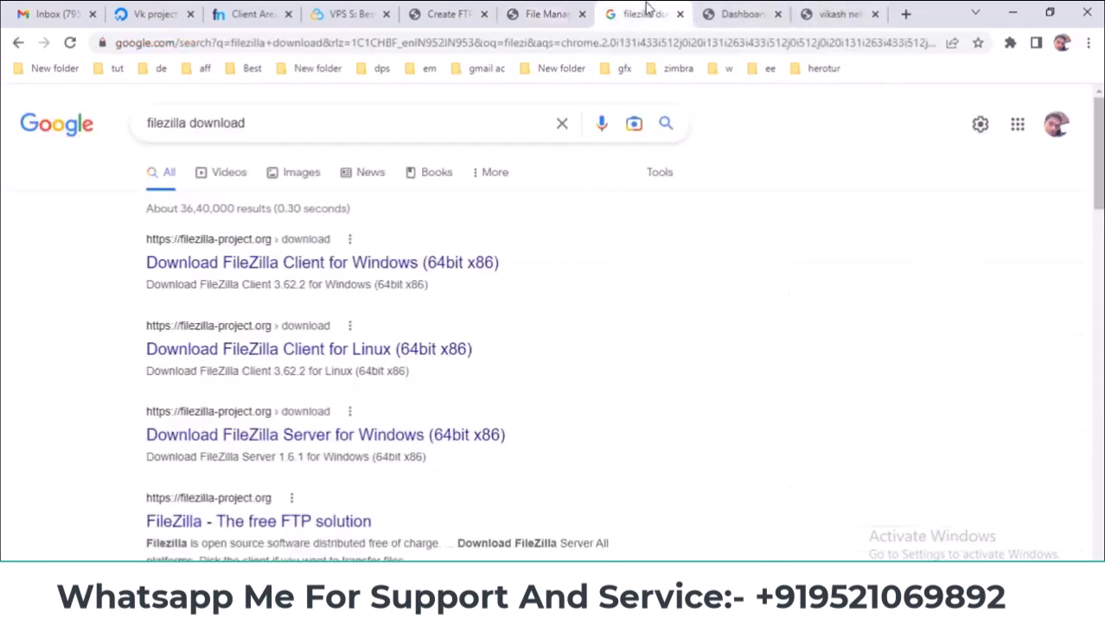
- Download the FileZilla Client 3.62.2 installer for 64-bit Windows and launch it
click(366, 266)
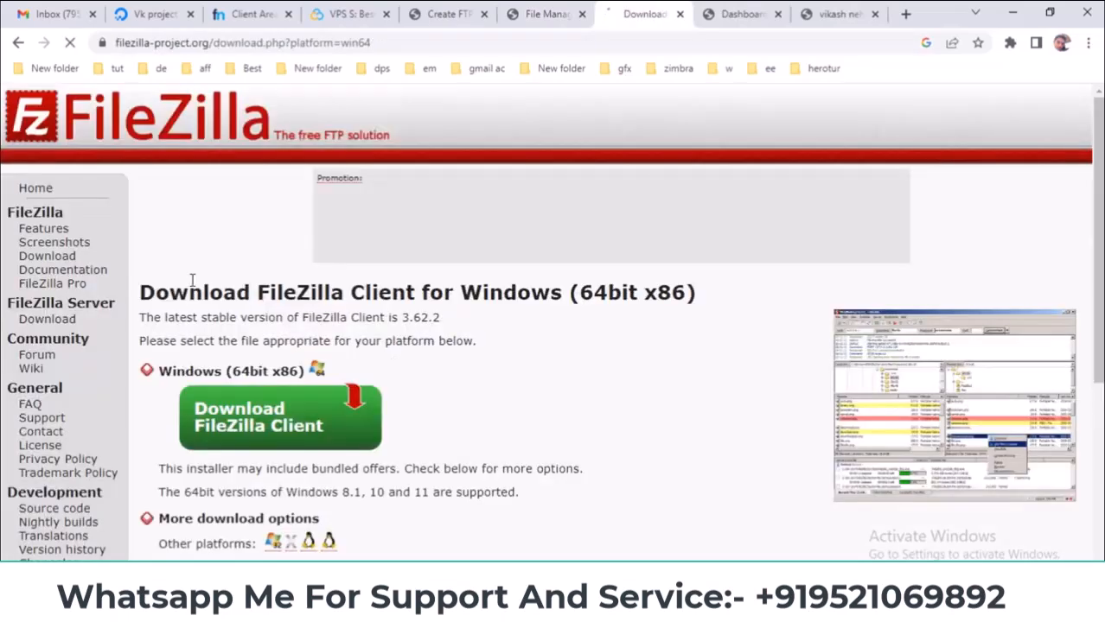
click(270, 430)
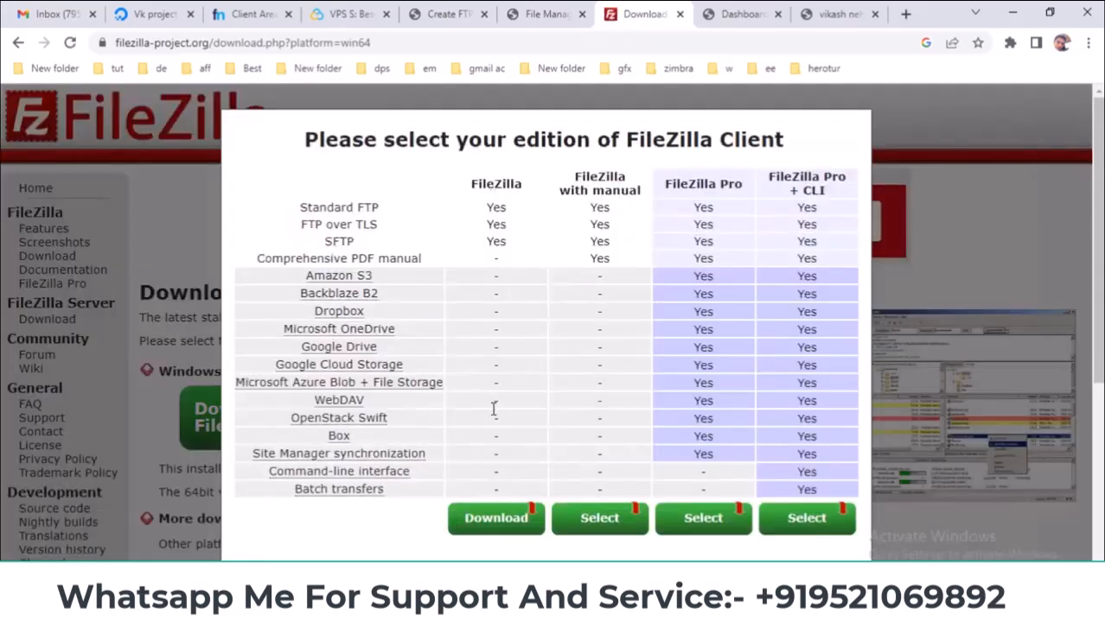
click(480, 523)
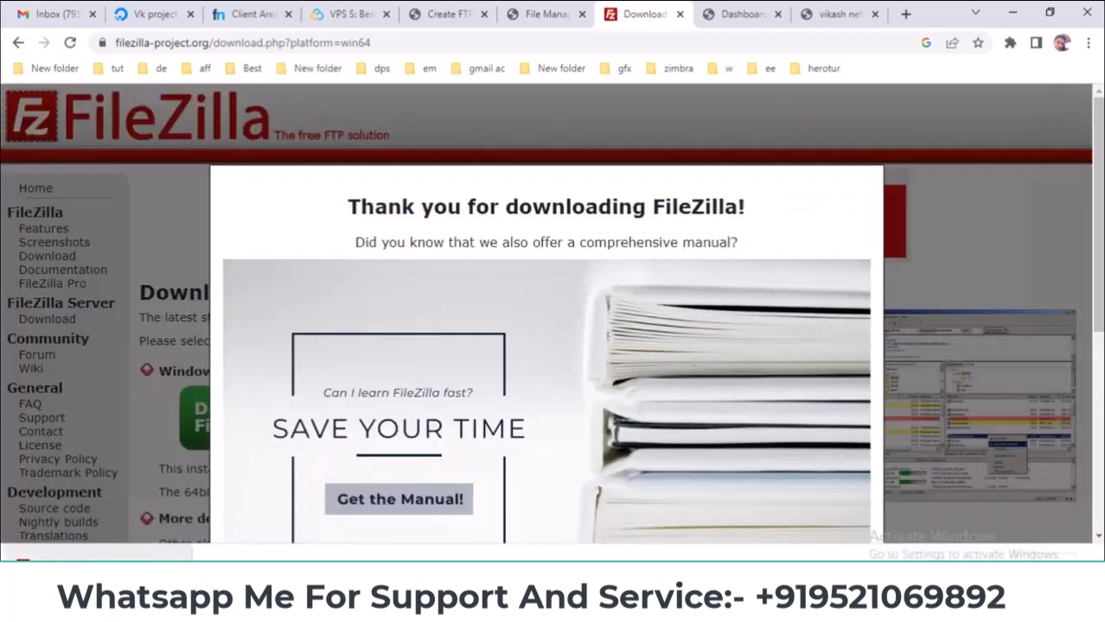
click(60, 554)
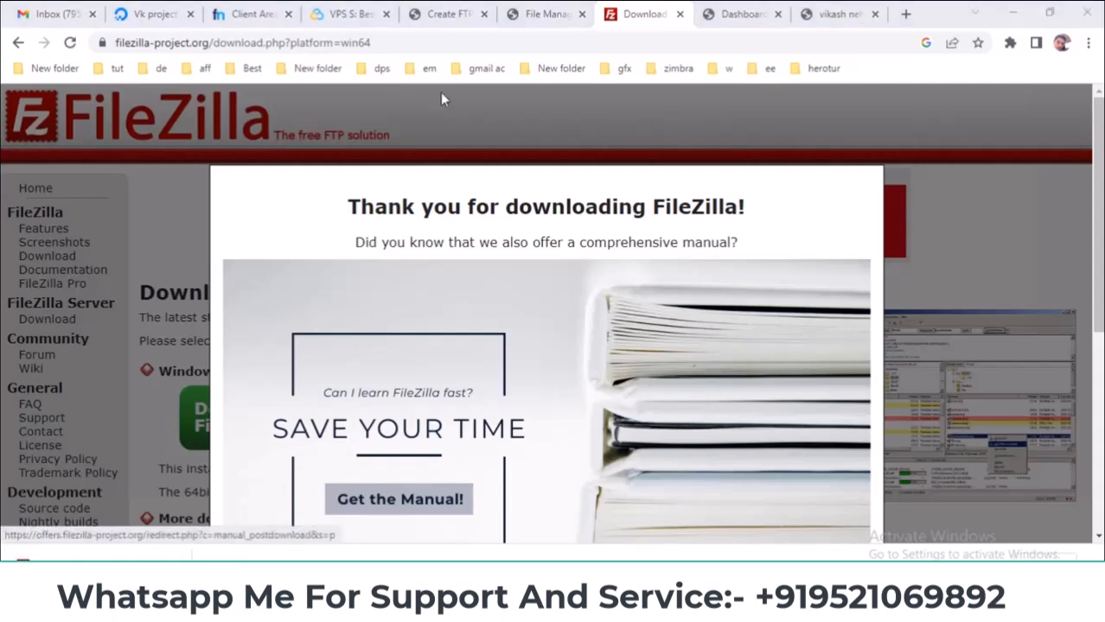
click(458, 13)
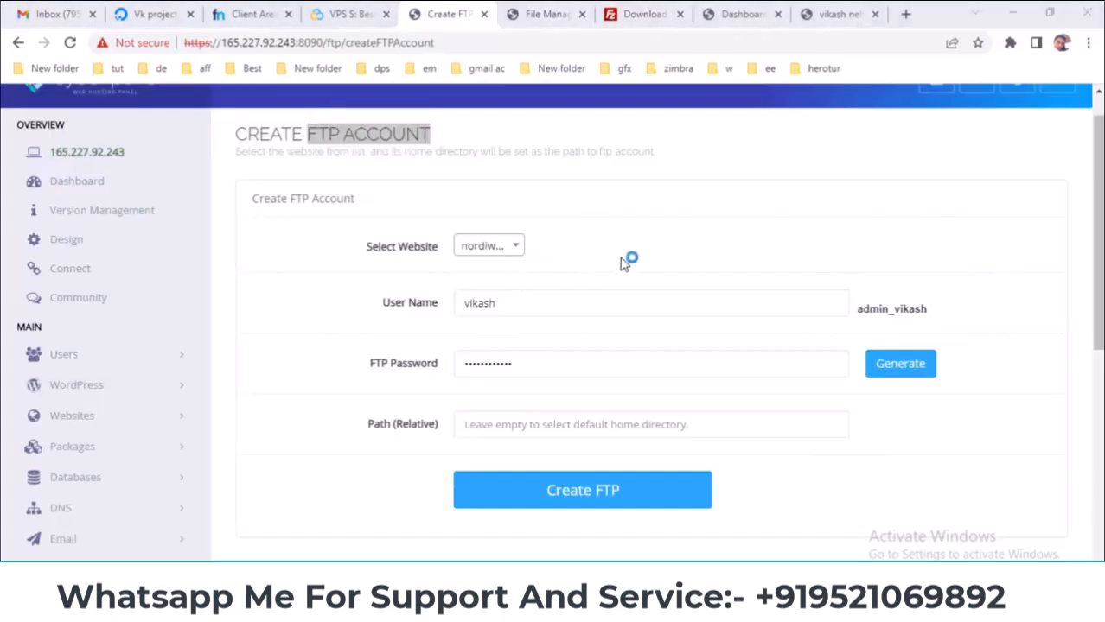
- Install FileZilla Client 3.62.2 for all users with defaults, declining the Brave offer, and launch it
click(640, 434)
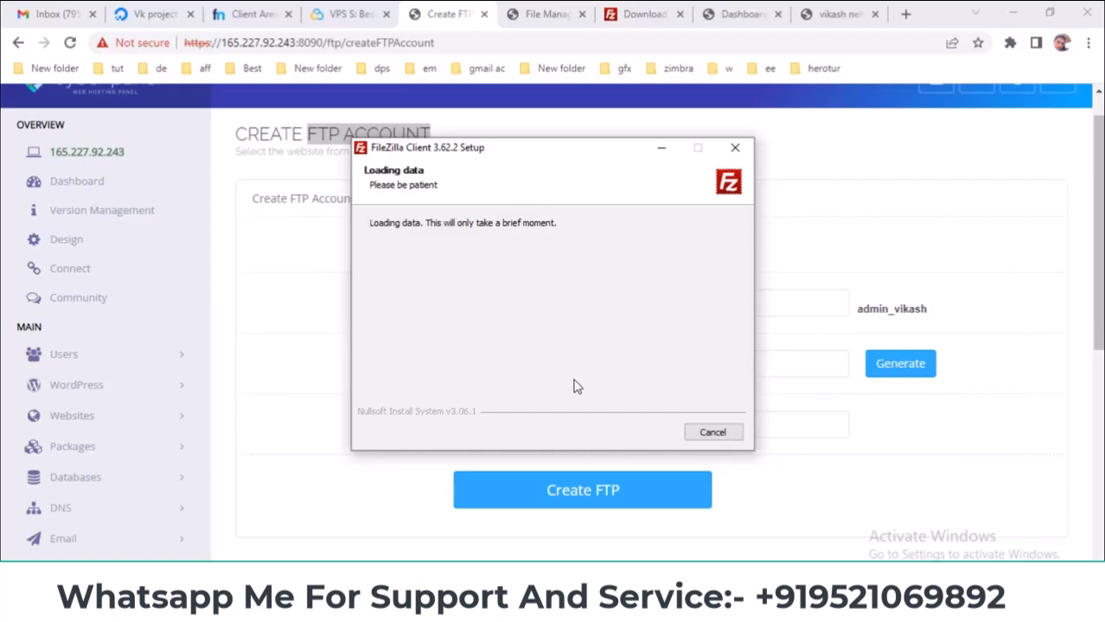
click(375, 396)
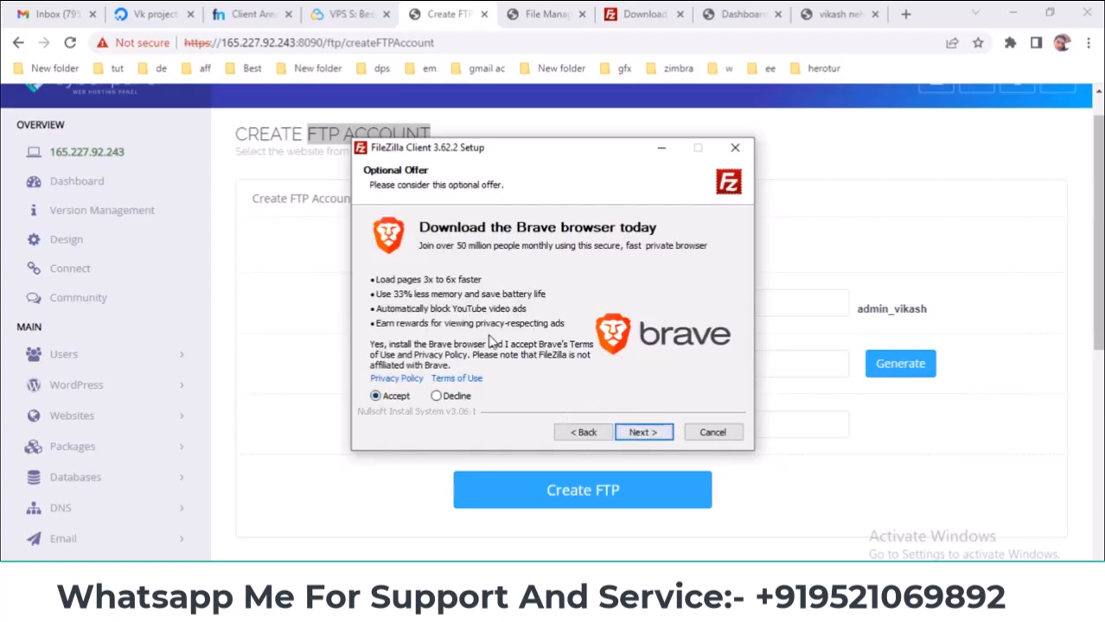
click(436, 396)
click(644, 433)
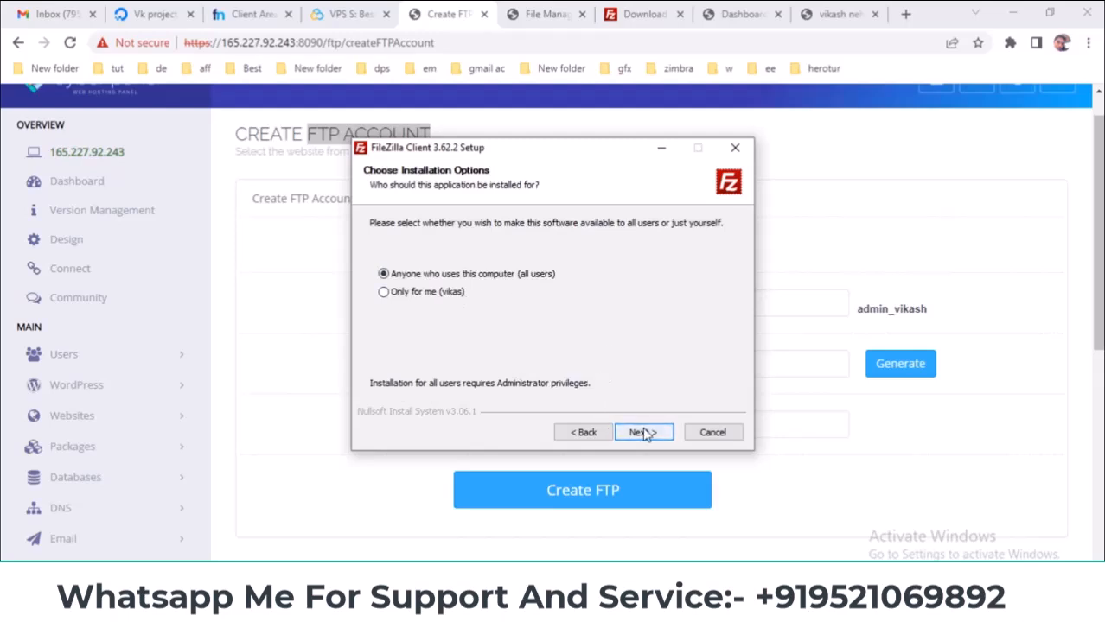
click(643, 432)
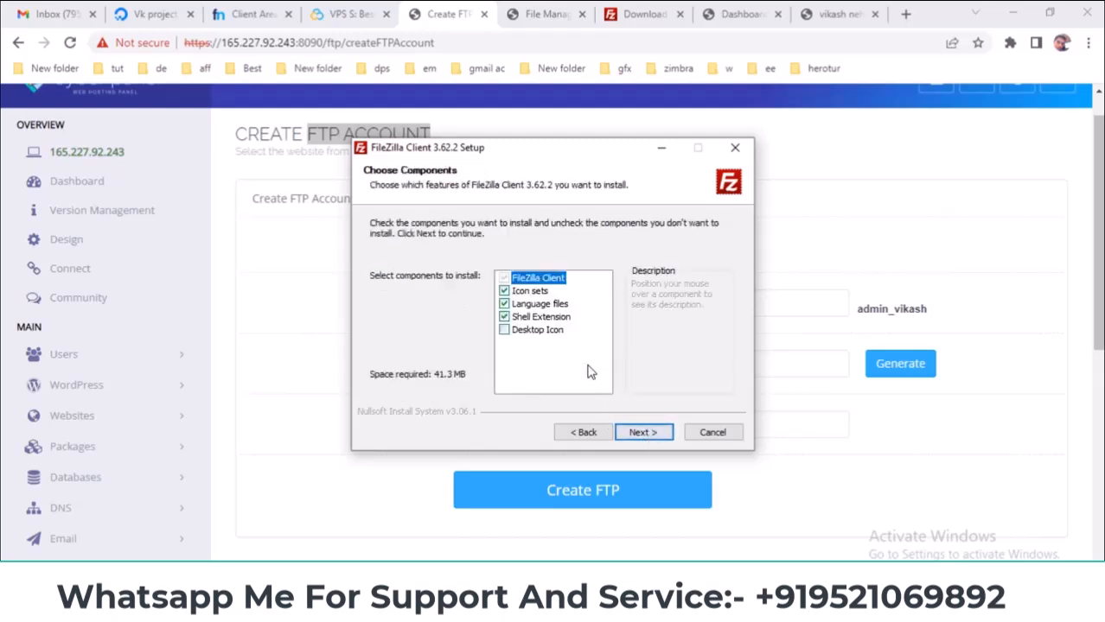
click(644, 432)
click(647, 433)
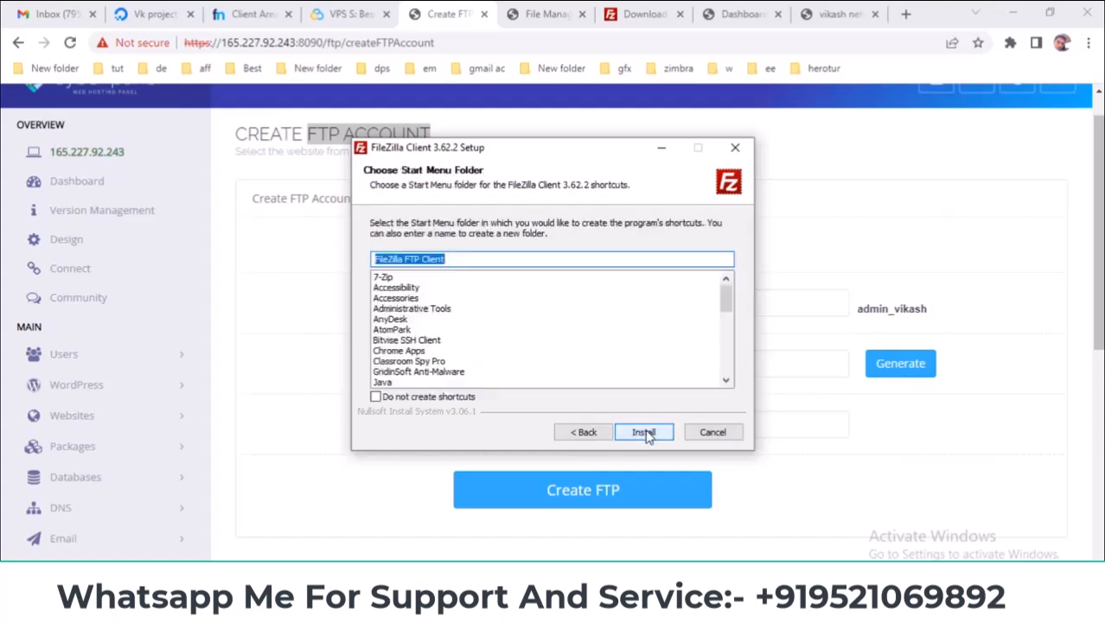
click(645, 434)
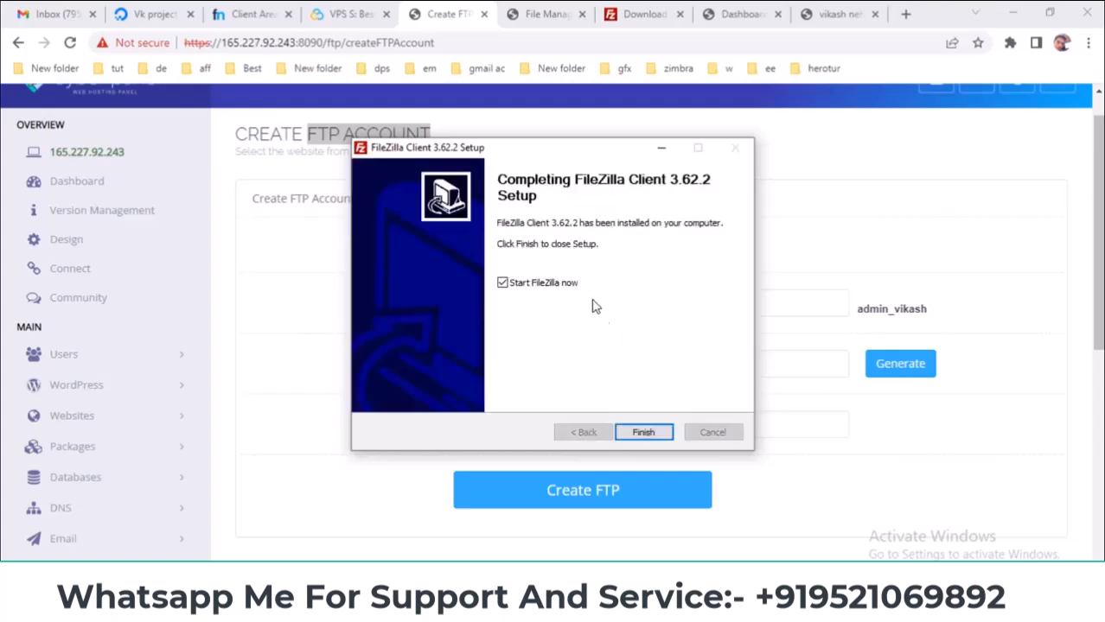
click(644, 434)
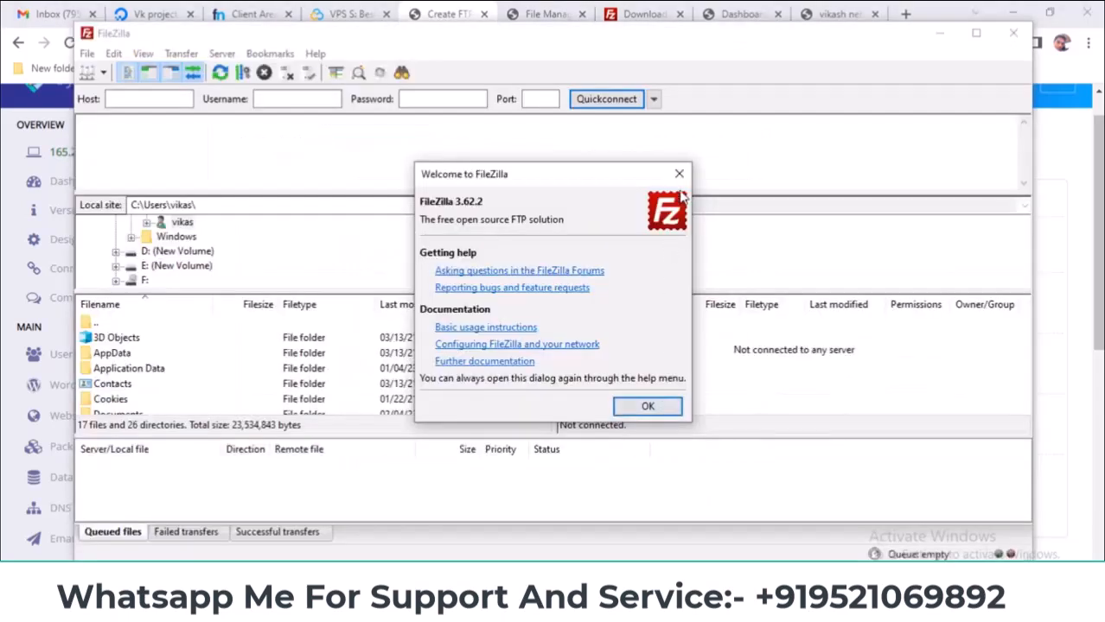
click(677, 175)
drag(383, 42, 424, 82)
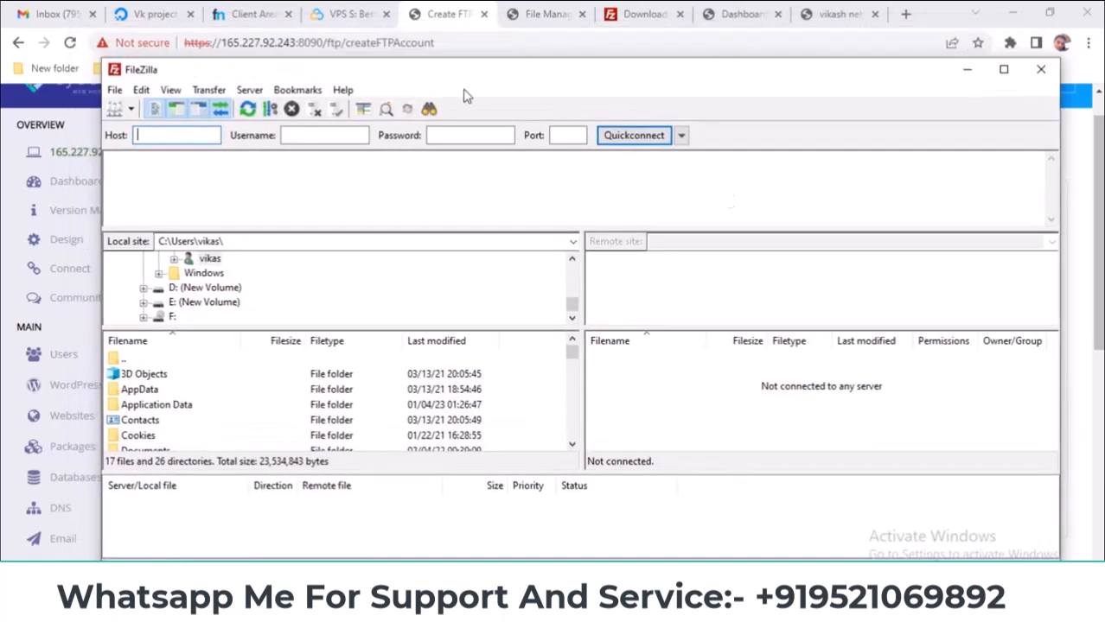
- Copy the server IP 165.227.92.243 from the browser into FileZilla's Host field
click(1074, 327)
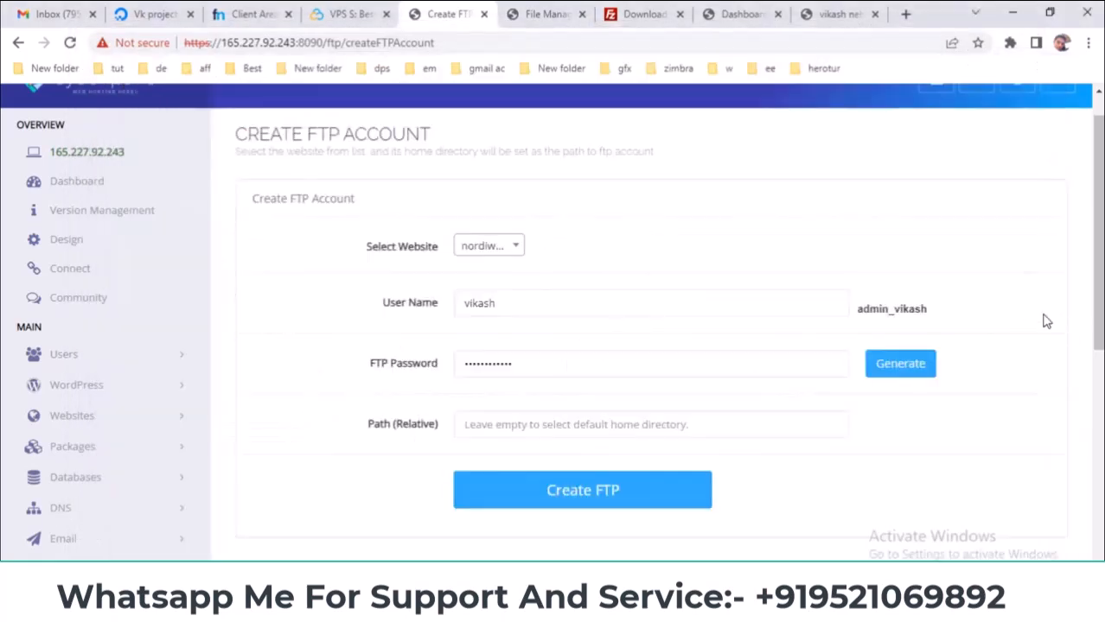
click(537, 13)
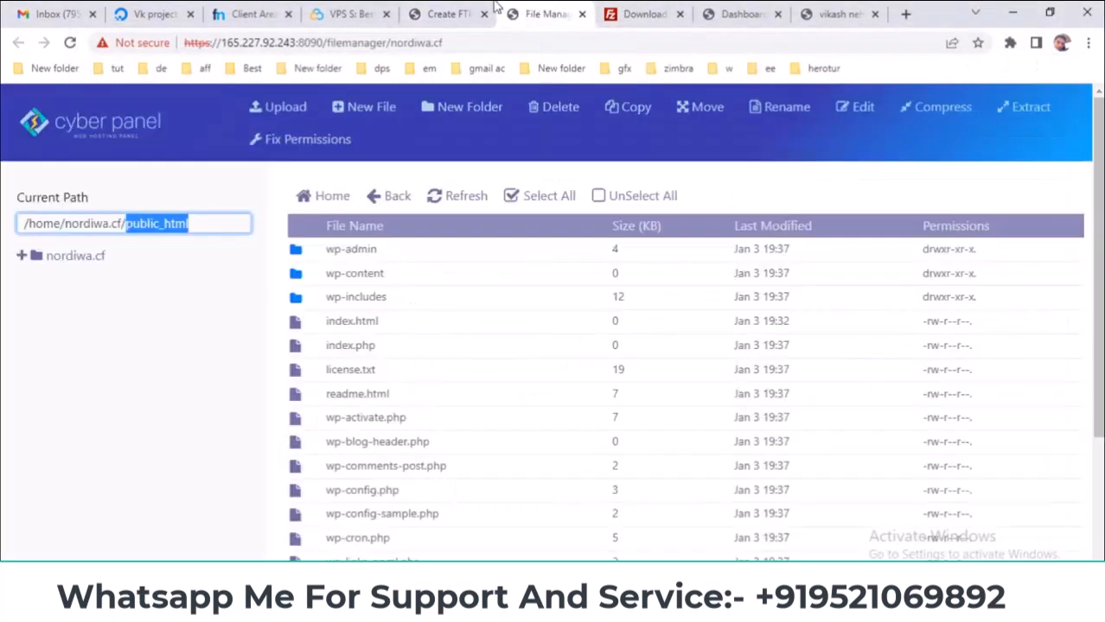
click(455, 13)
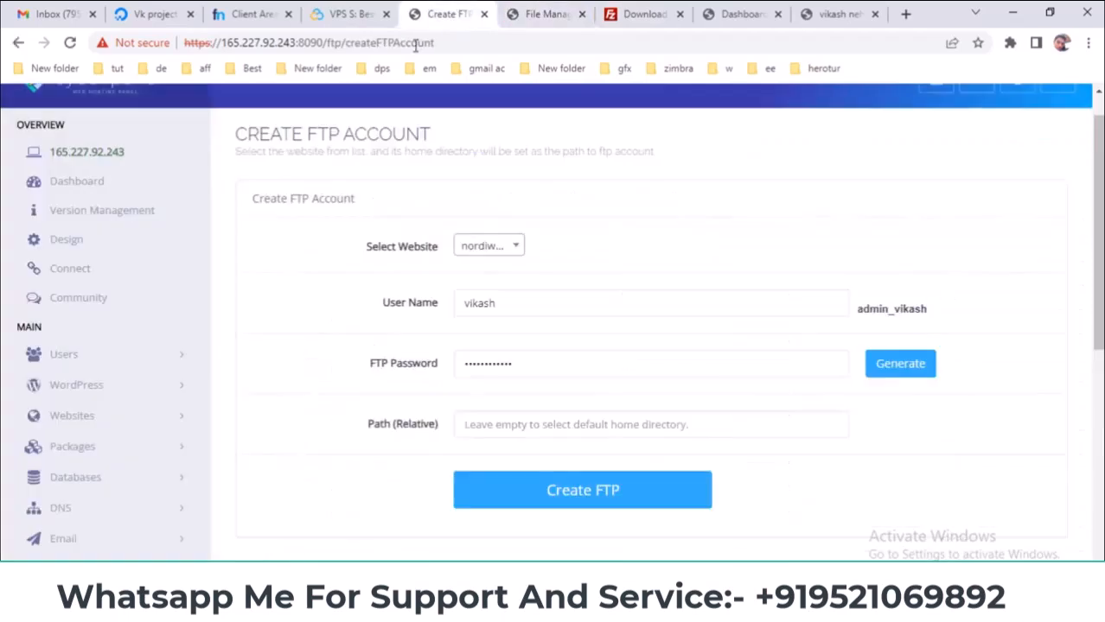
double_click(249, 42)
key(ctrl+c)
key(alt+Tab)
click(214, 136)
key(ctrl+v)
- Copy the FTP account's username from the CyberPanel form into FileZilla's Username field
click(1078, 310)
drag(861, 309, 927, 310)
right_click(928, 311)
click(939, 323)
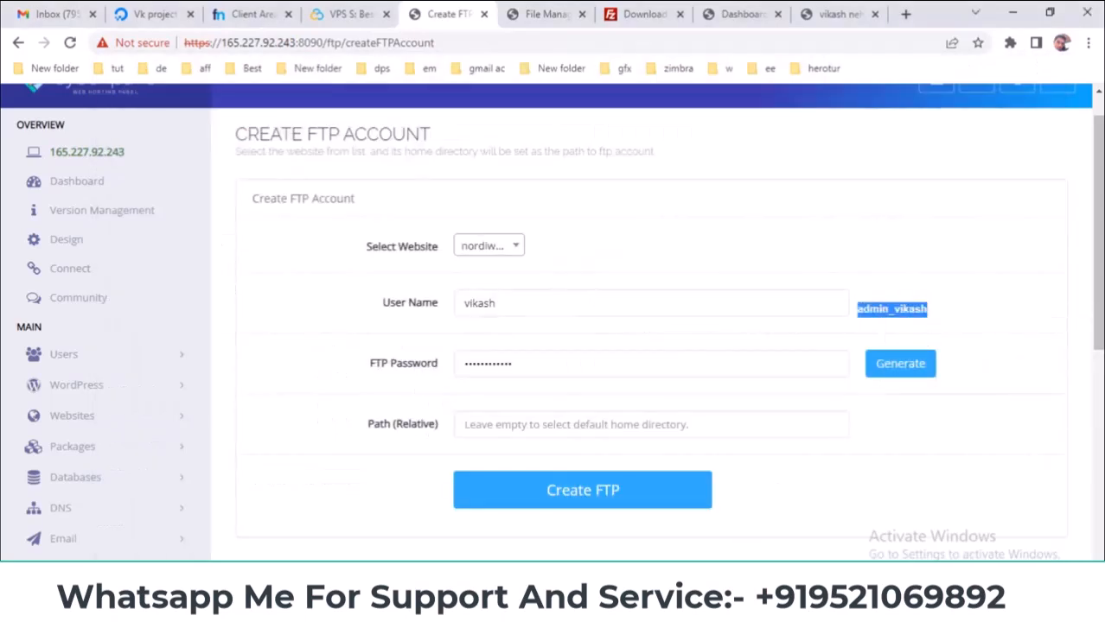
key(alt+Tab)
click(324, 135)
key(ctrl+v)
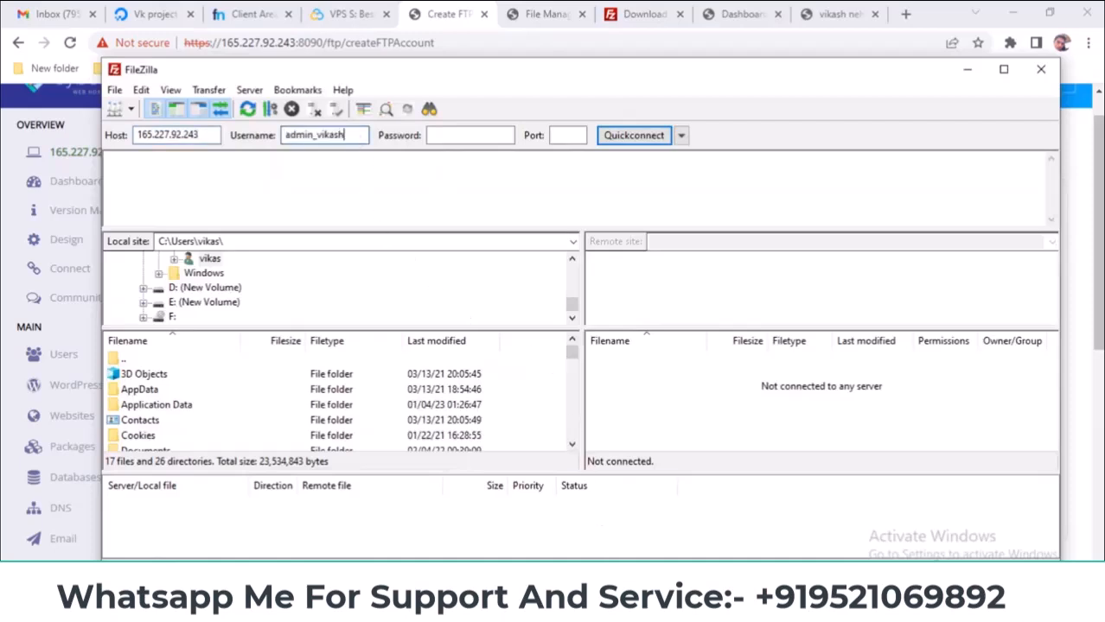
- Paste the saved FTP password from Notepad, use port 22, and Quickconnect
click(704, 538)
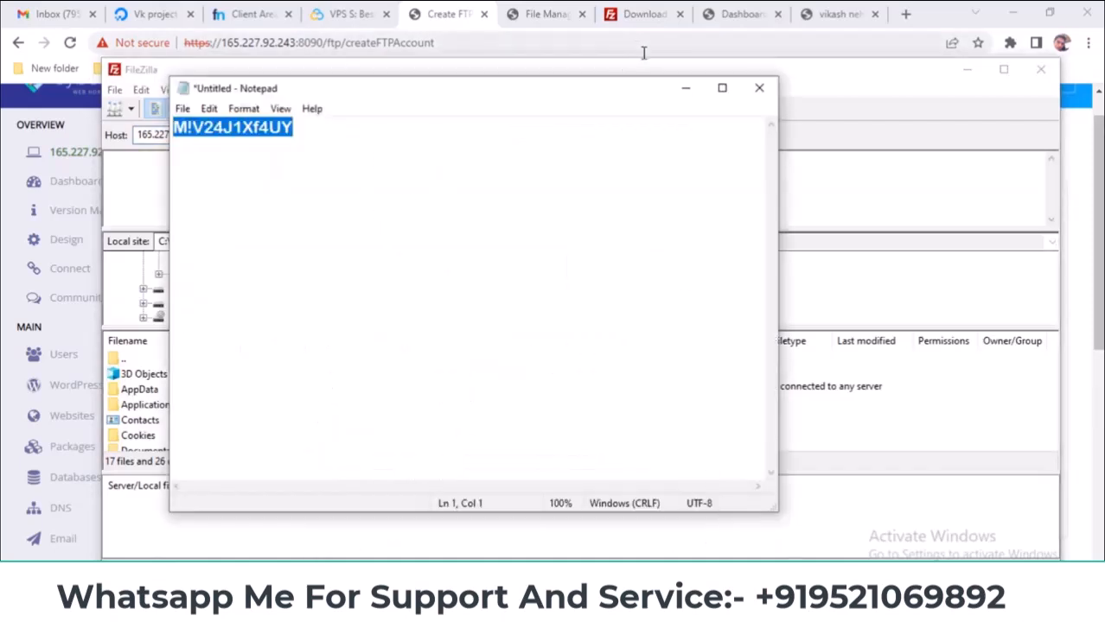
click(685, 87)
click(466, 135)
key(ctrl+v)
click(571, 134)
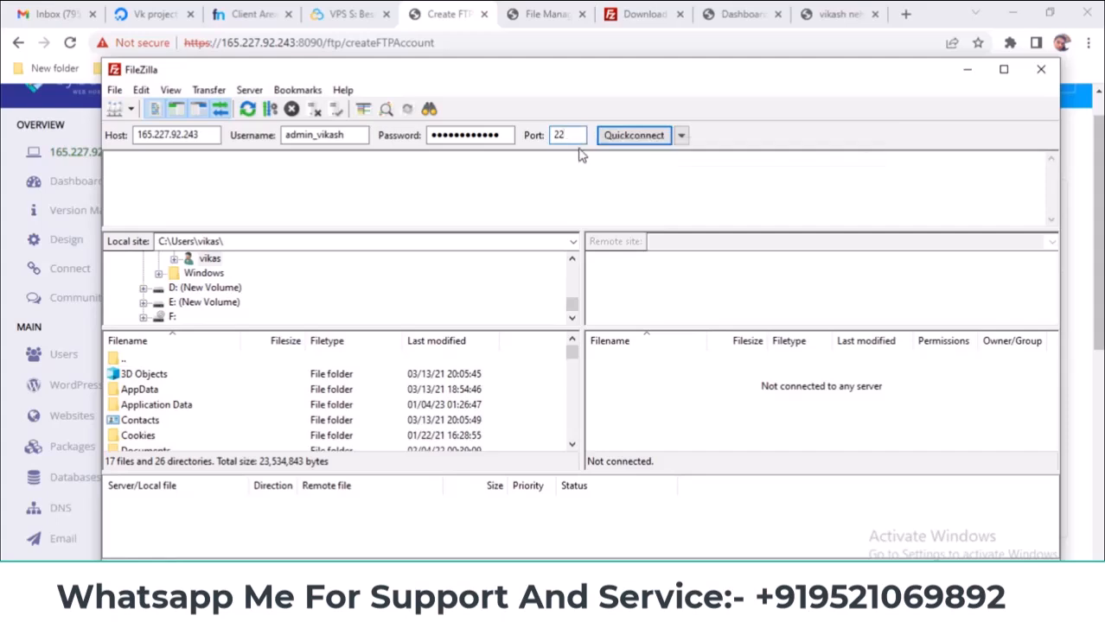
click(619, 138)
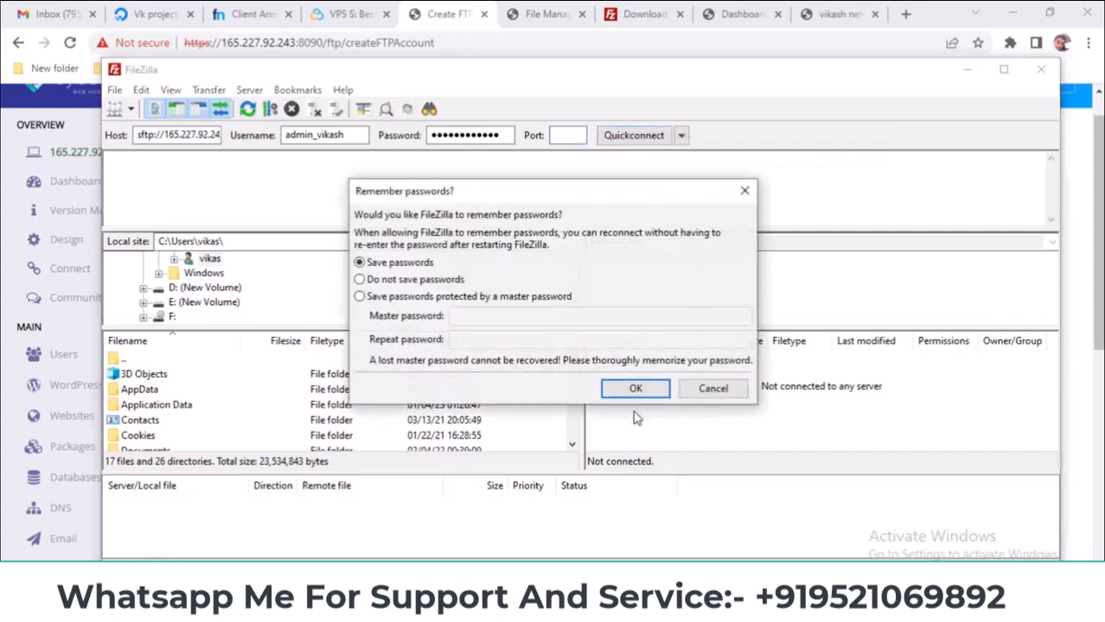
- Decline saving passwords, trust the server's host key, and note the authentication-failed error in the log
click(421, 286)
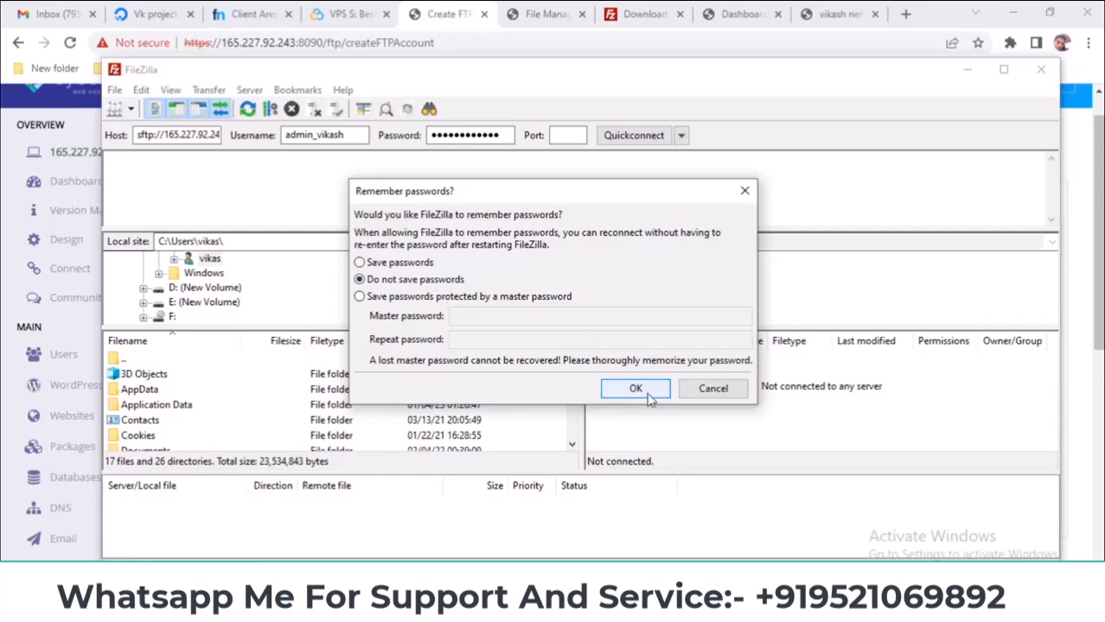
click(646, 394)
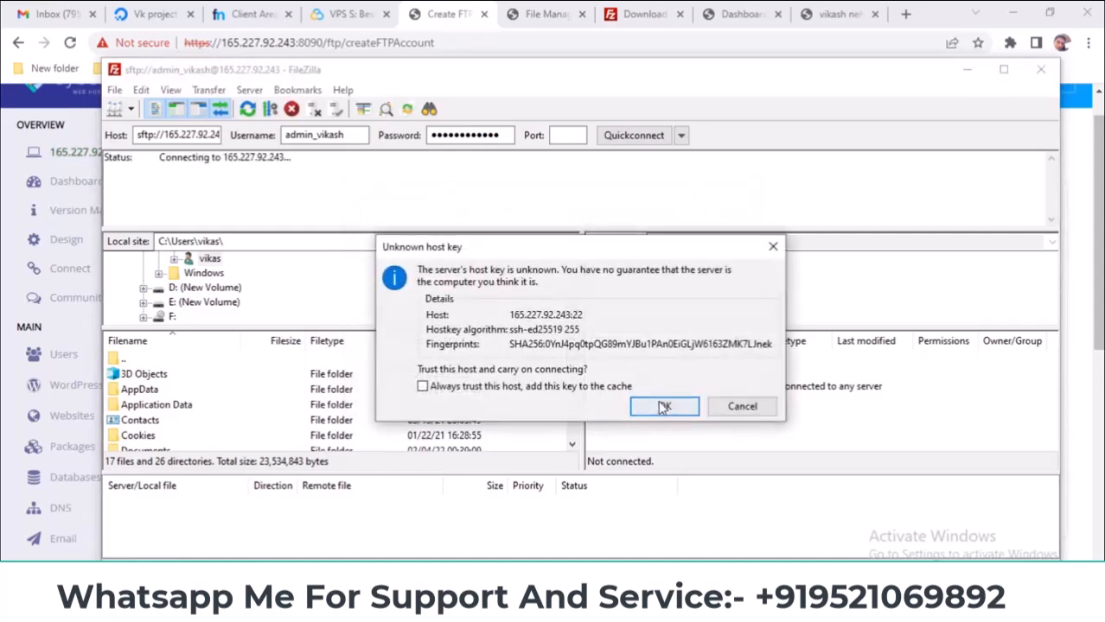
click(665, 408)
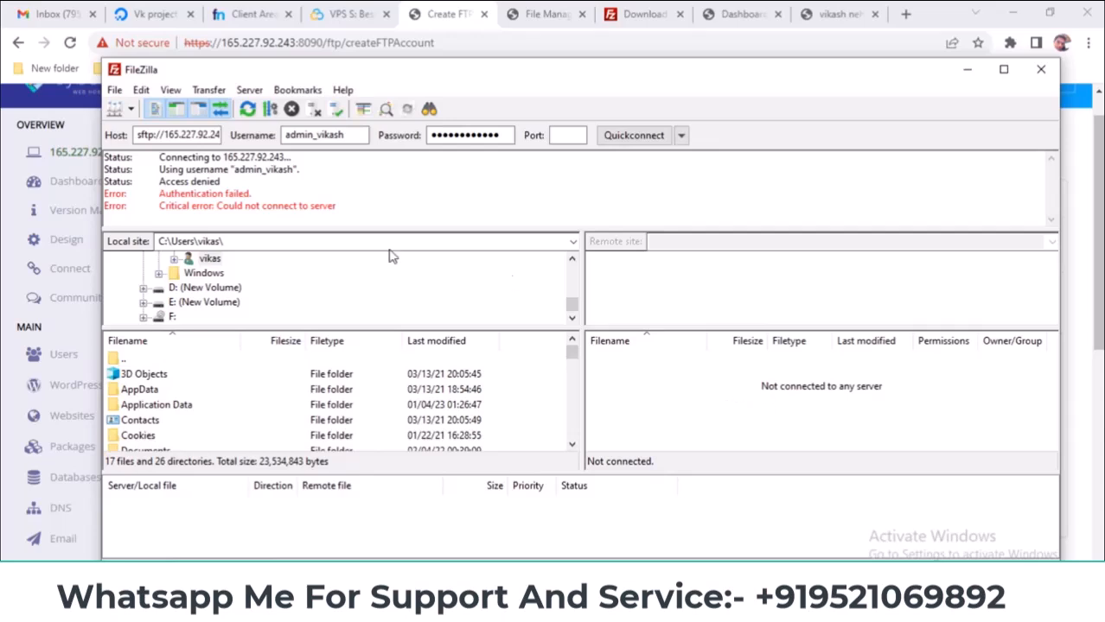
drag(167, 183, 225, 183)
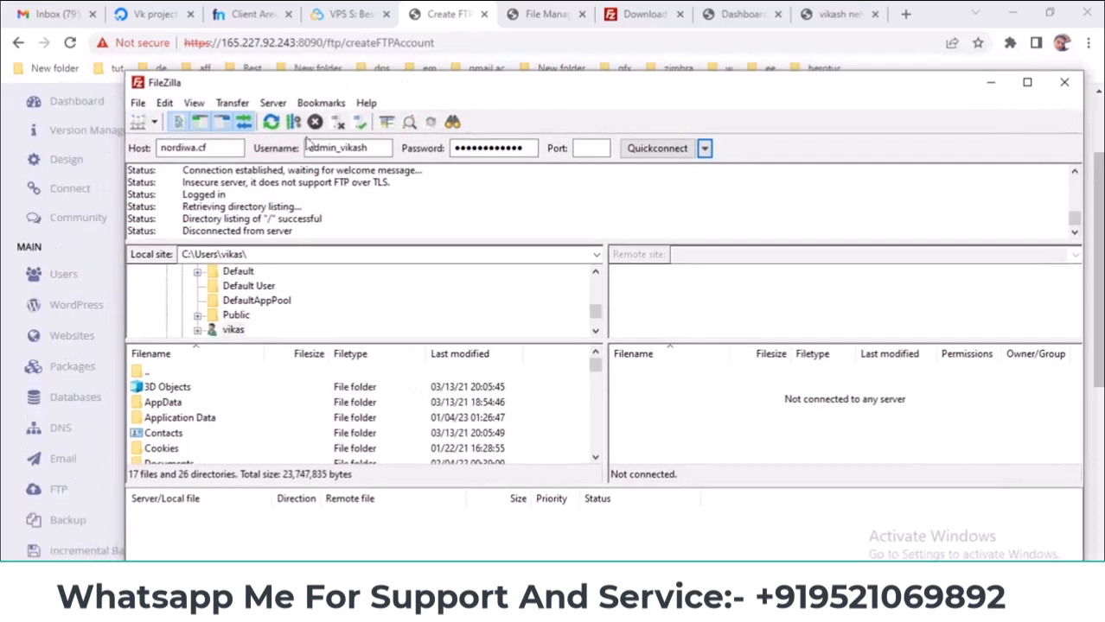
- Quickconnect to nordiwa.cf and open the remote public_html folder
double_click(199, 148)
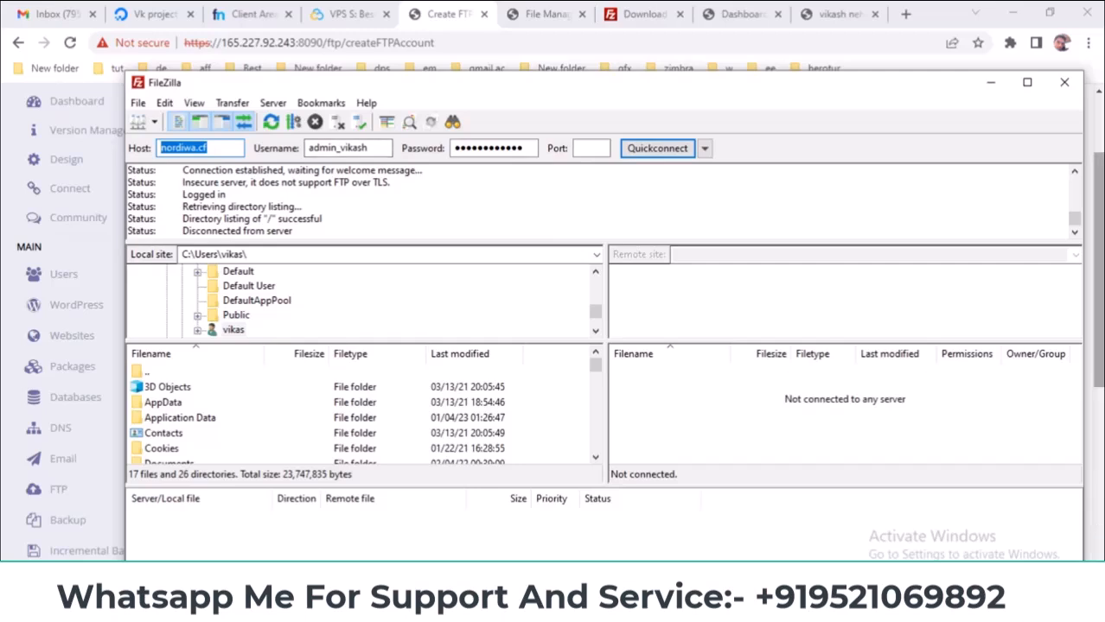
click(1097, 345)
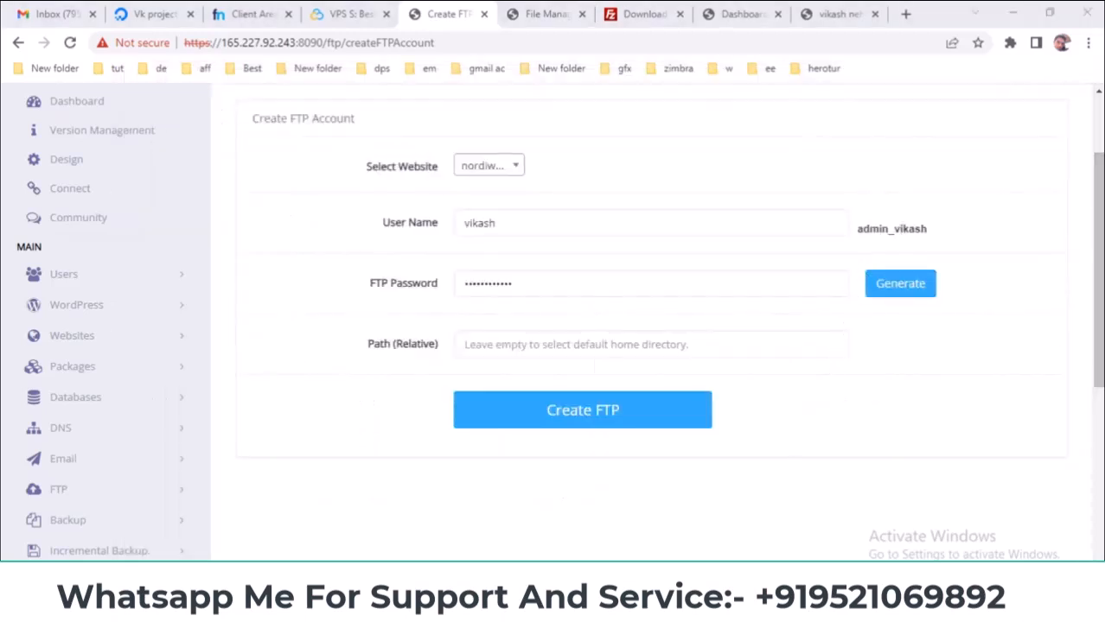
key(alt+Tab)
click(638, 155)
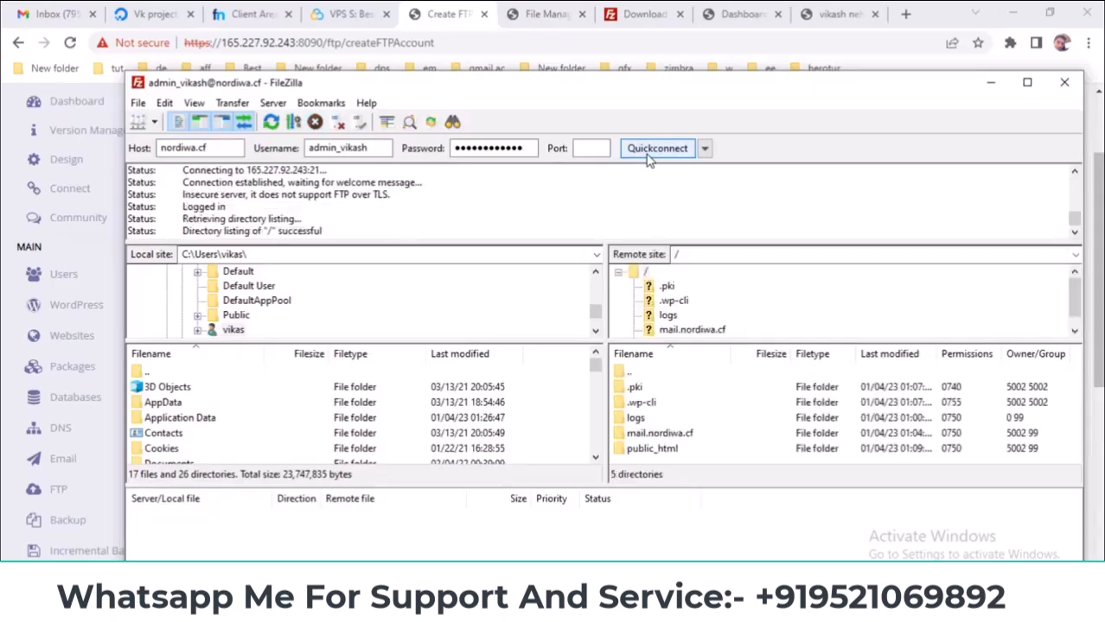
click(649, 451)
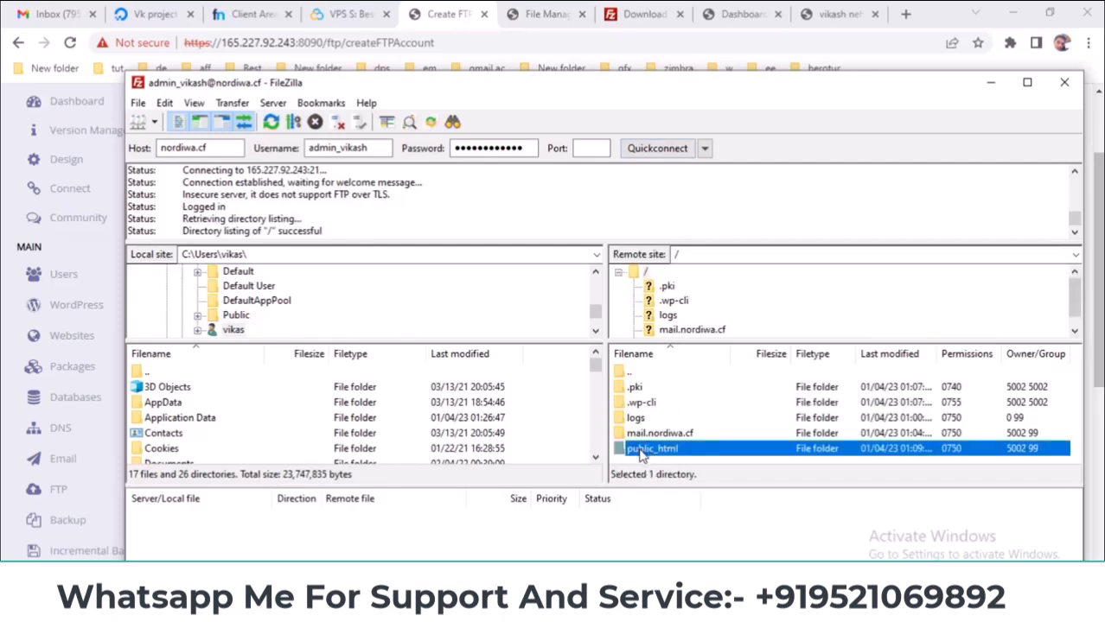
double_click(641, 453)
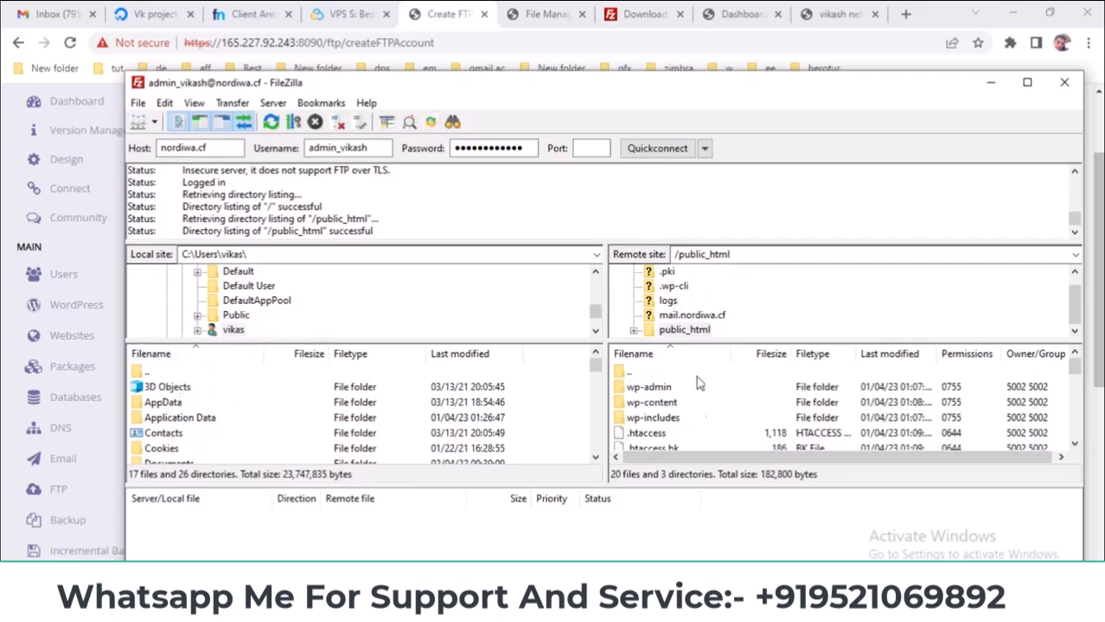
click(753, 253)
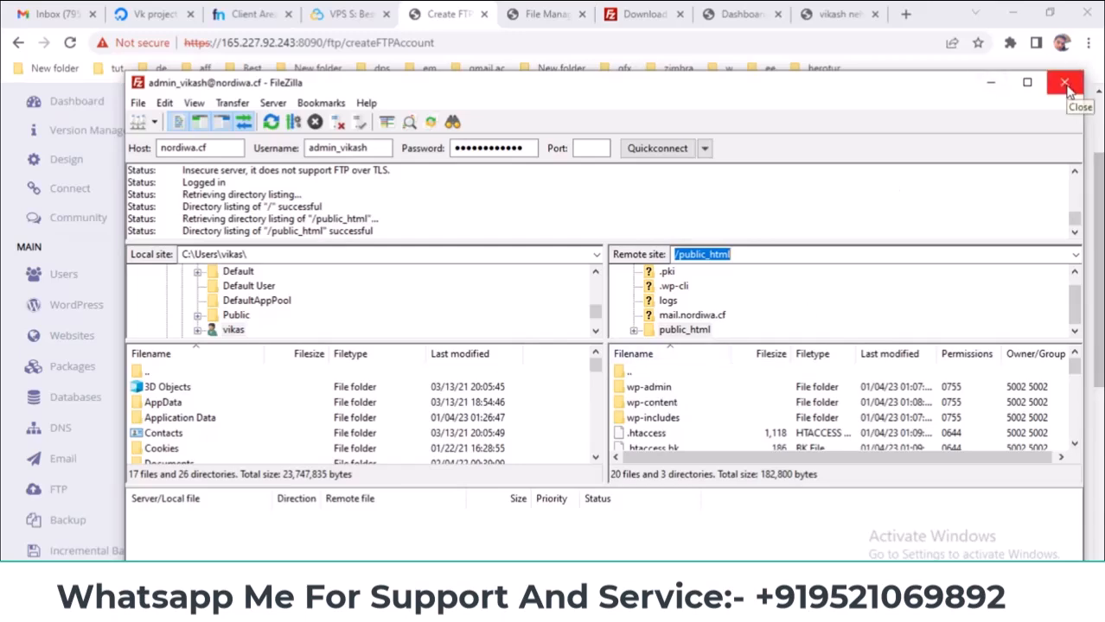
- Close FileZilla and open CyberPanel's FTP > Delete FTP Account page
click(991, 85)
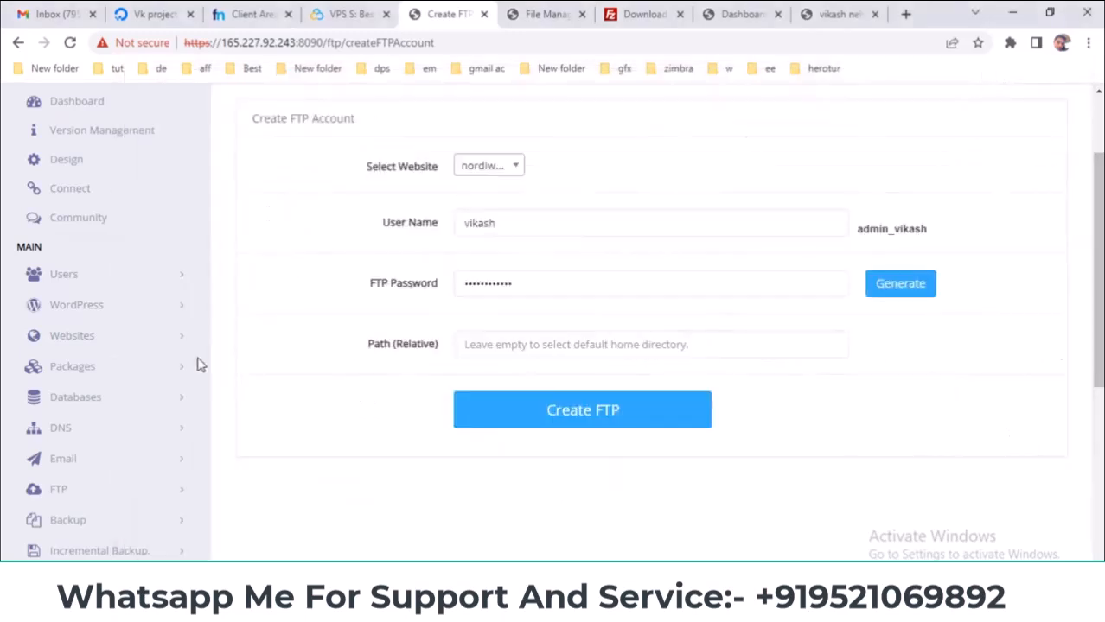
scroll(205, 382, down, 2)
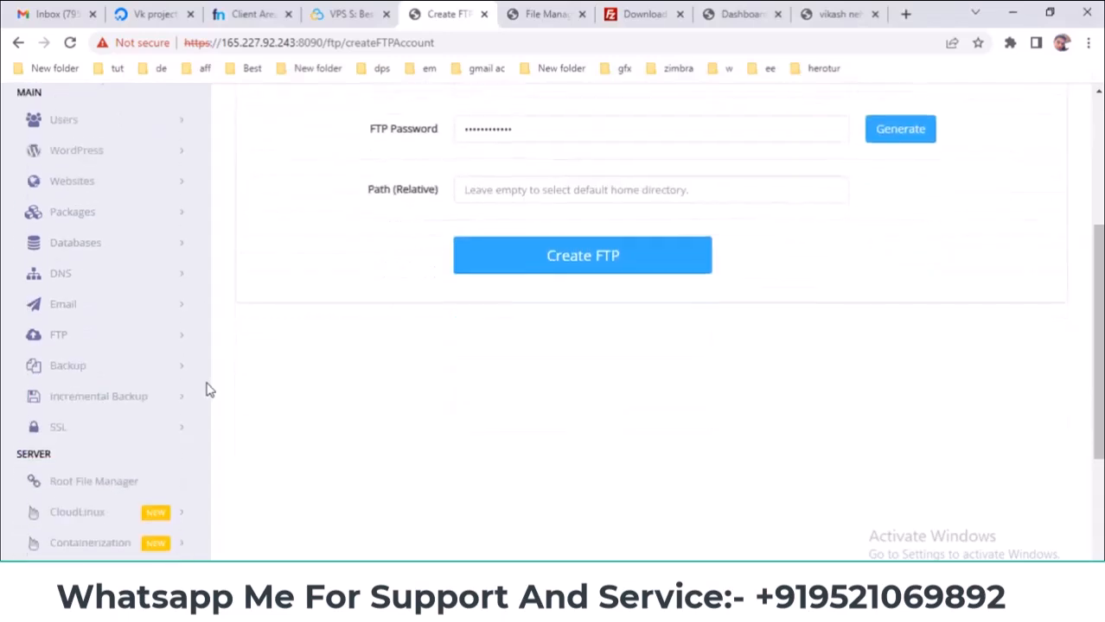
click(82, 324)
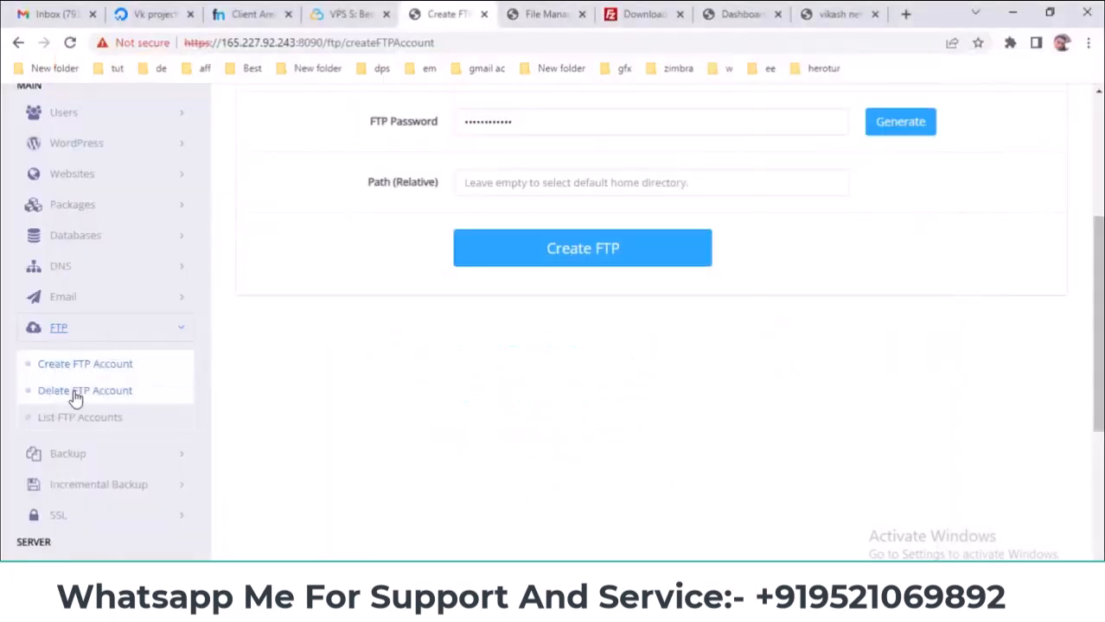
click(74, 394)
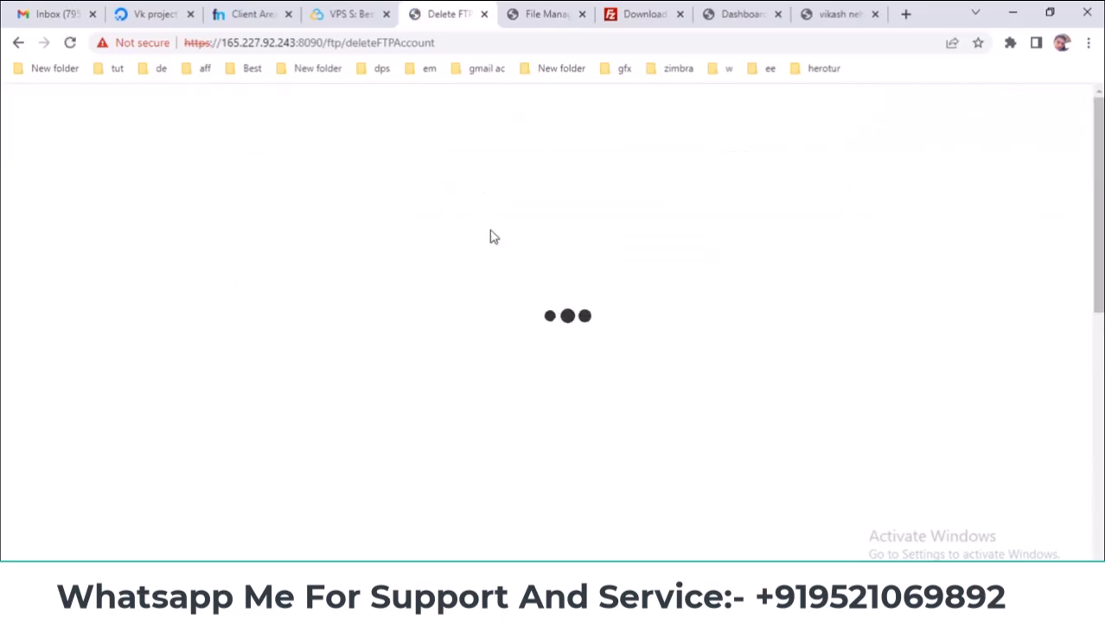
- Choose nordiwa.cf and its FTP account in the Delete FTP Account form without deleting
click(484, 289)
click(495, 319)
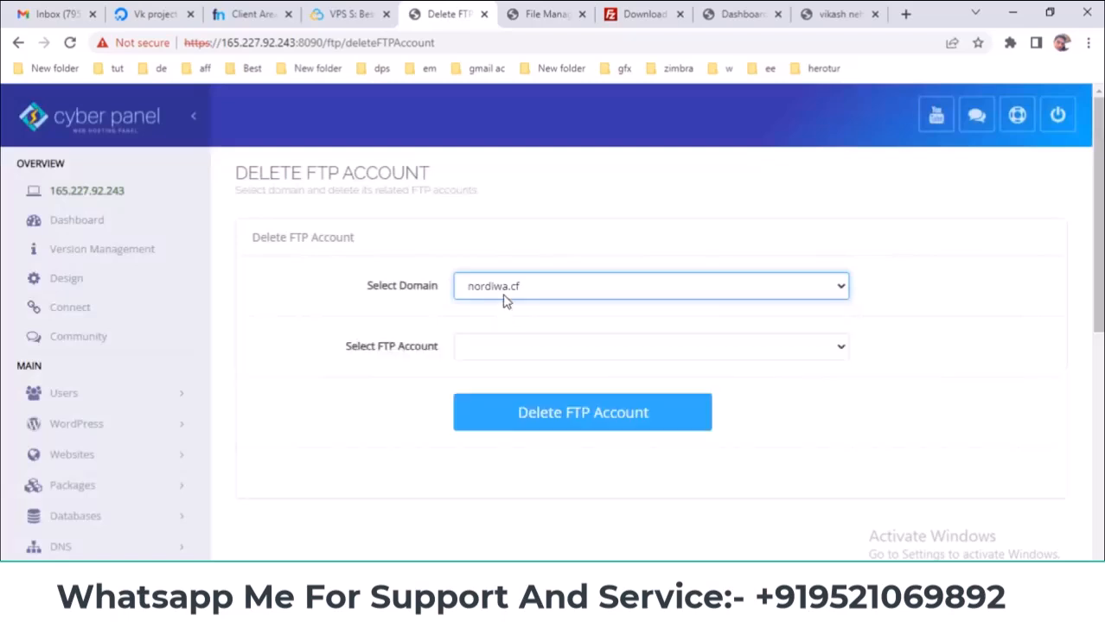
click(486, 349)
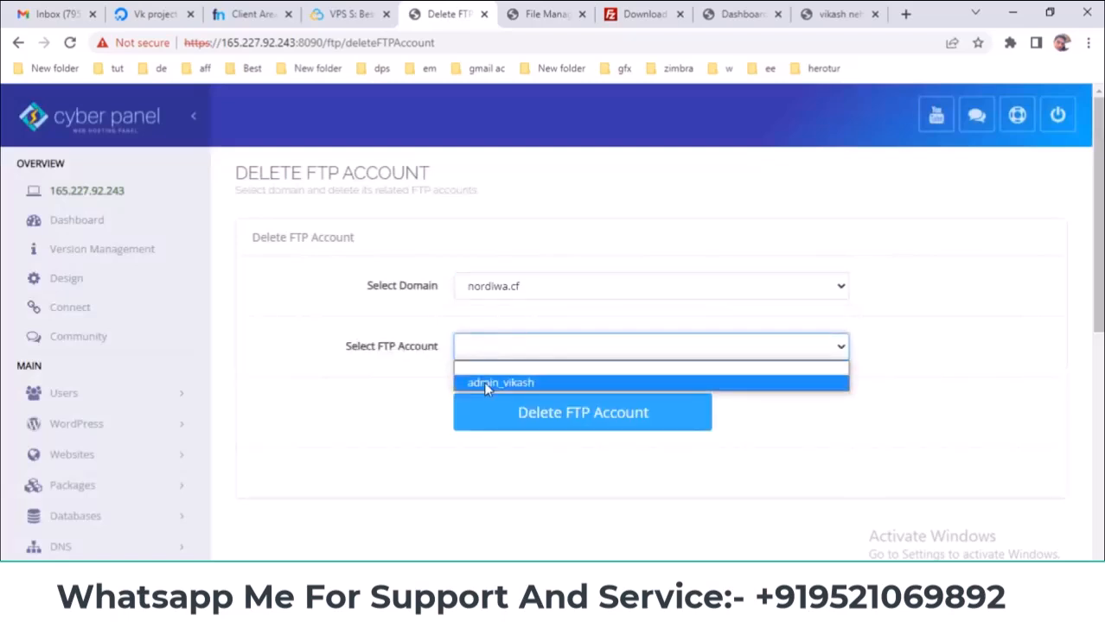
click(485, 386)
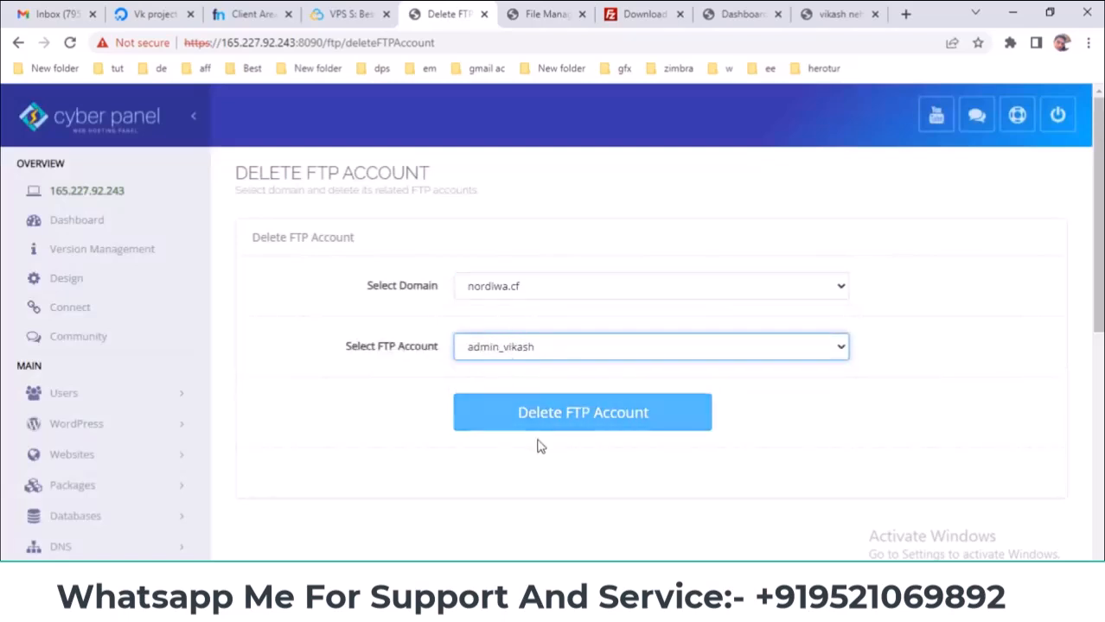
scroll(261, 422, down, 2)
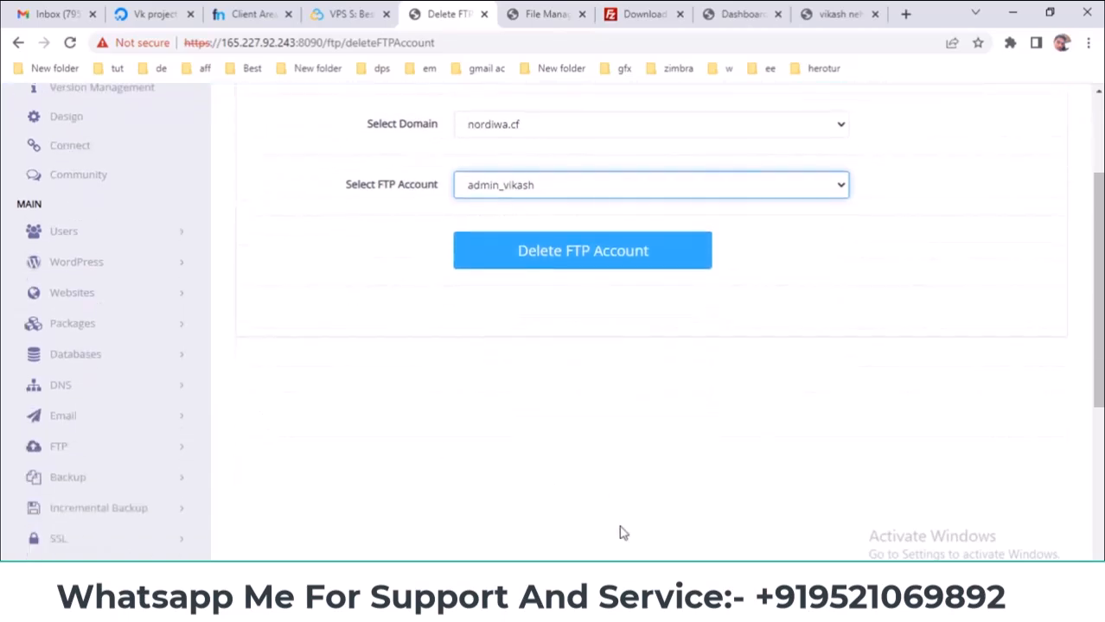
- Open the FTP > List FTP Accounts page
key(alt+Tab)
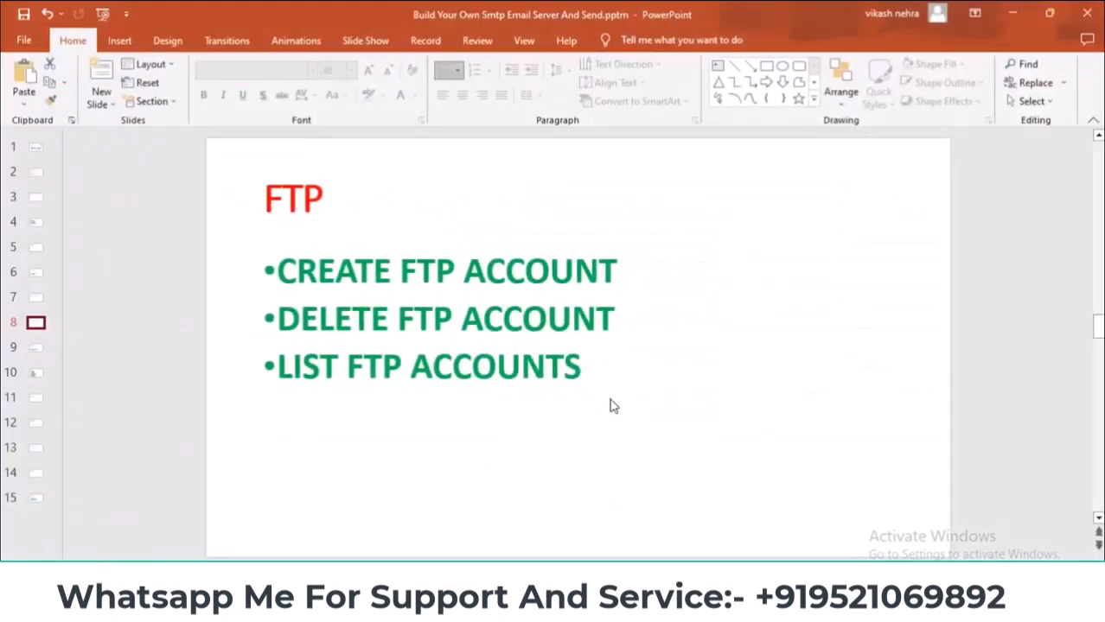
key(alt+Tab)
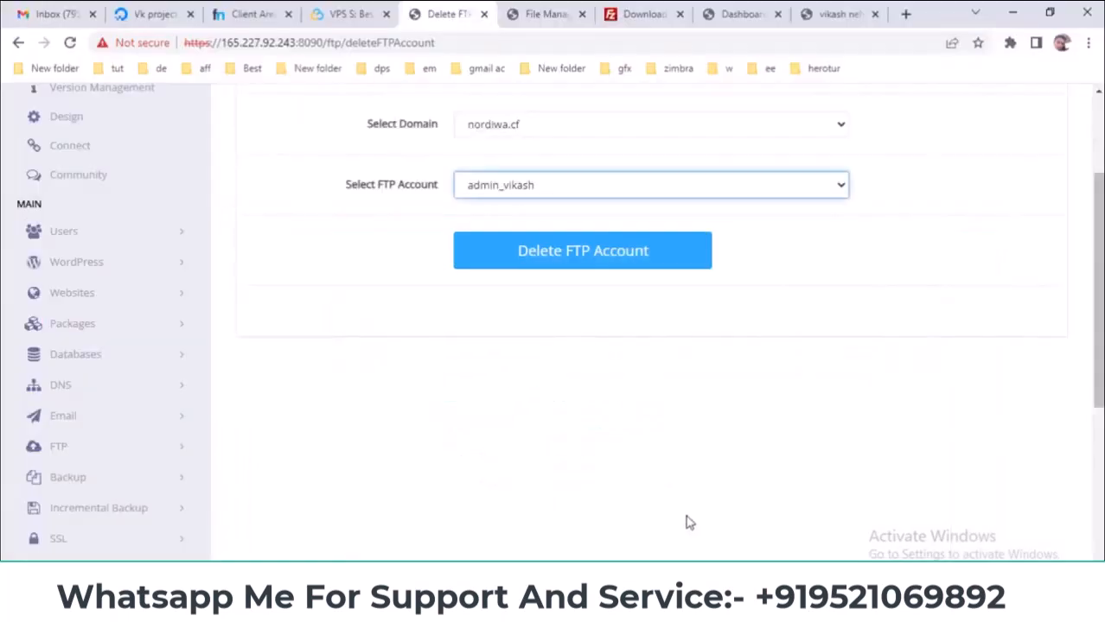
click(95, 446)
scroll(287, 393, down, 2)
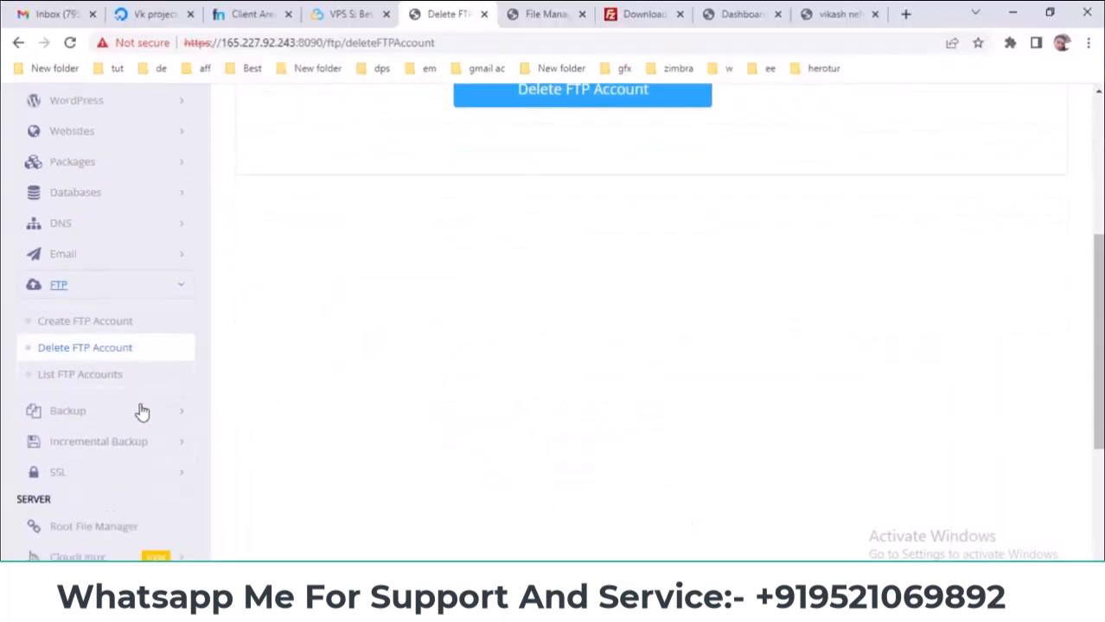
click(54, 374)
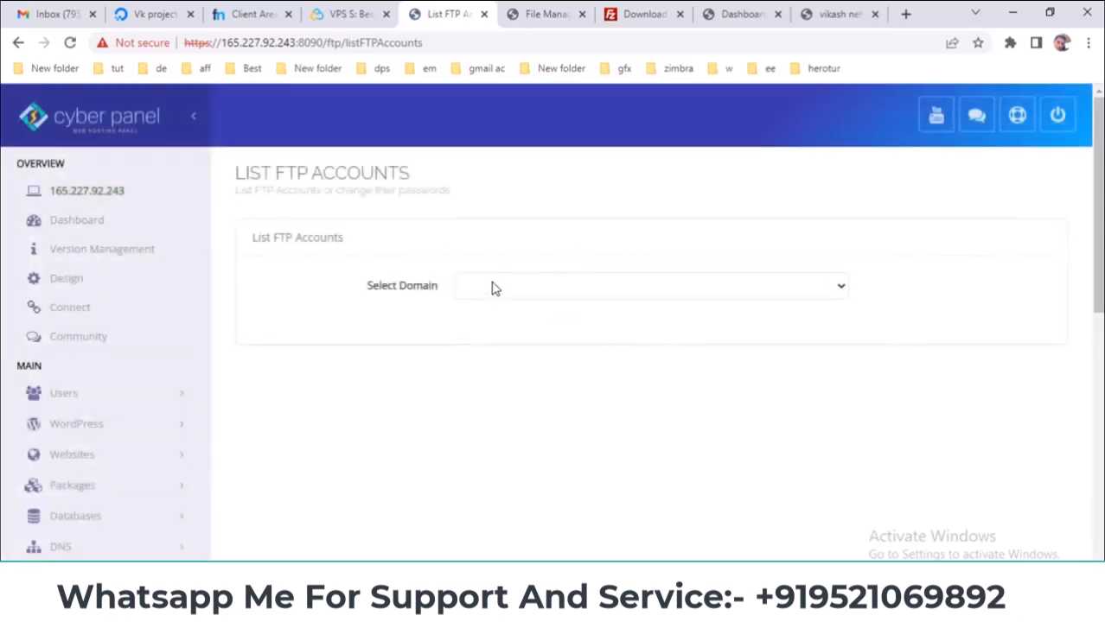
- List nordiwa.cf's FTP account, showing directory /home/nordiwa.cf and 1000MB quota
click(501, 290)
click(501, 323)
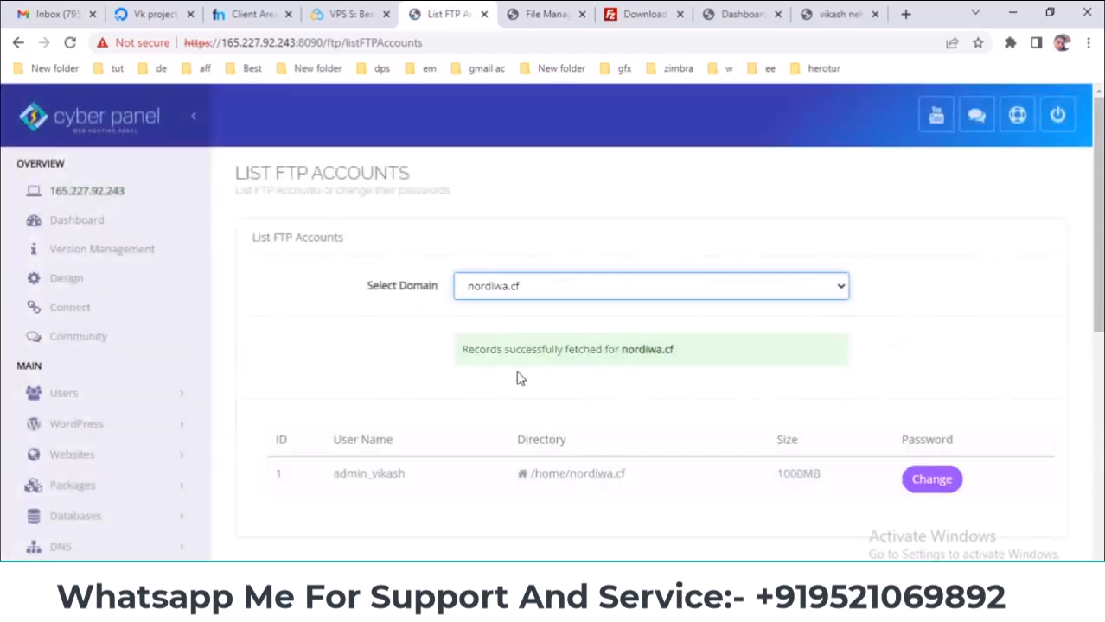
scroll(529, 399, down, 2)
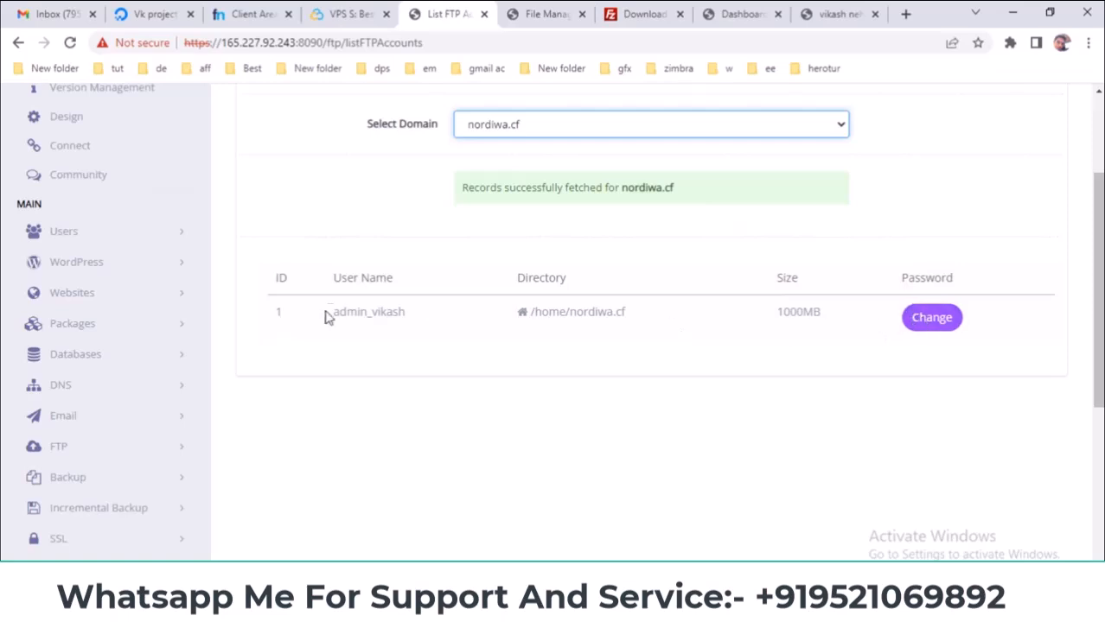
drag(329, 320, 708, 318)
click(733, 391)
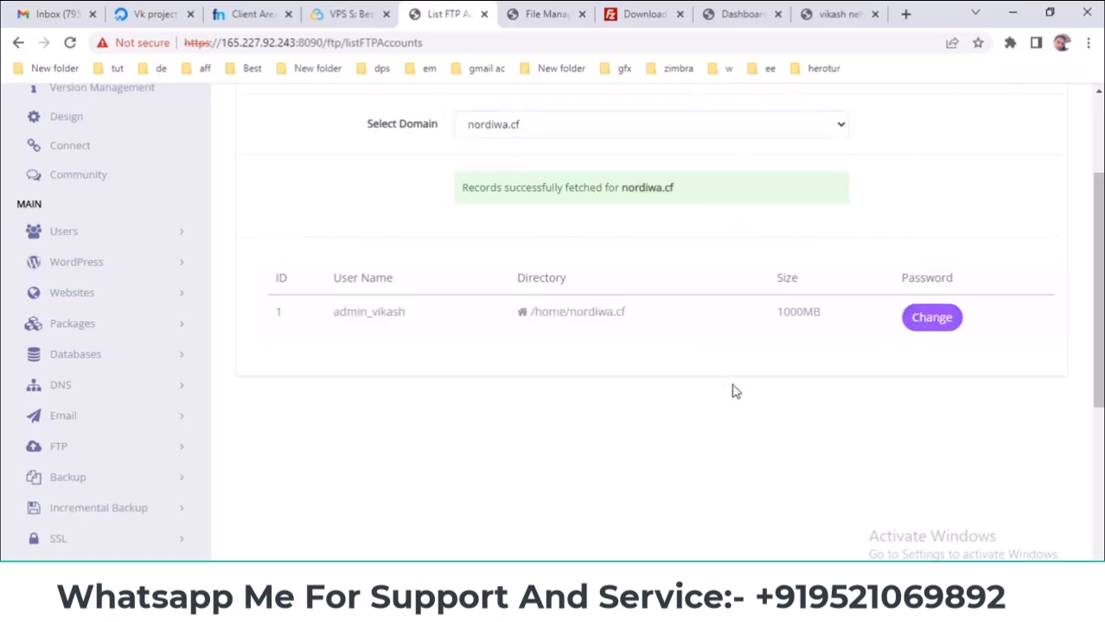
drag(511, 281, 536, 306)
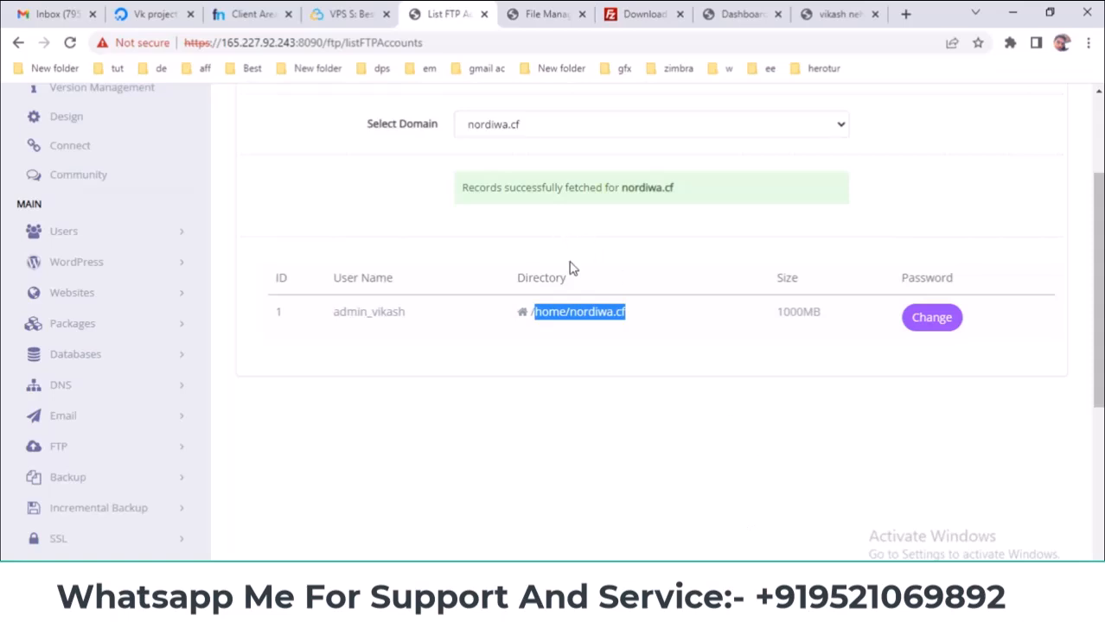
- Open the password change field for nordiwa.cf's FTP account
click(940, 326)
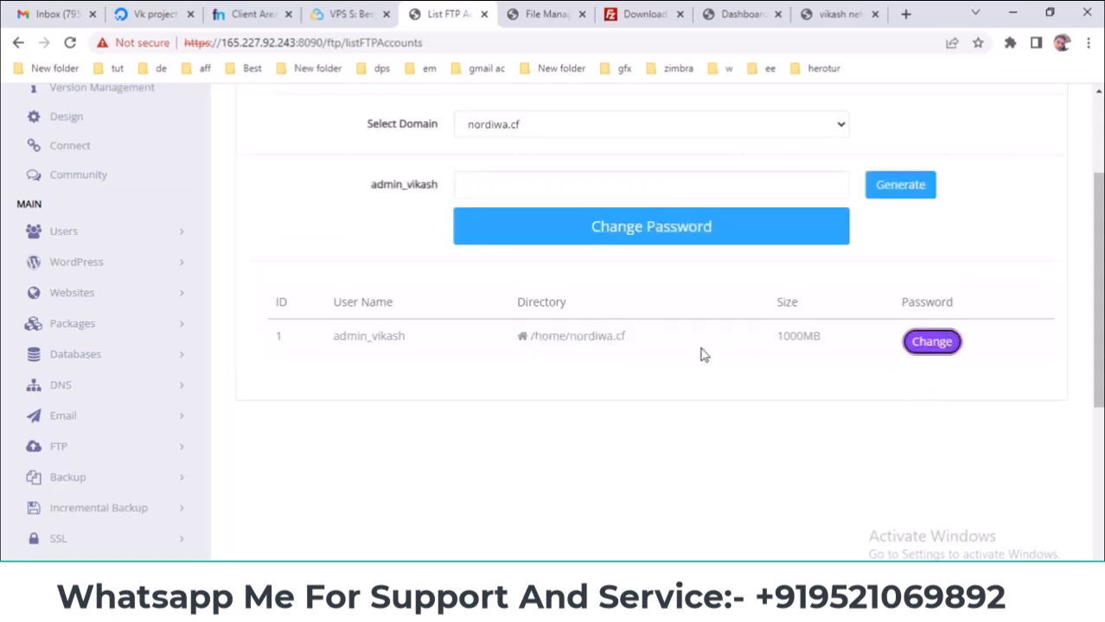
scroll(649, 337, up, 2)
click(556, 286)
click(535, 308)
click(507, 346)
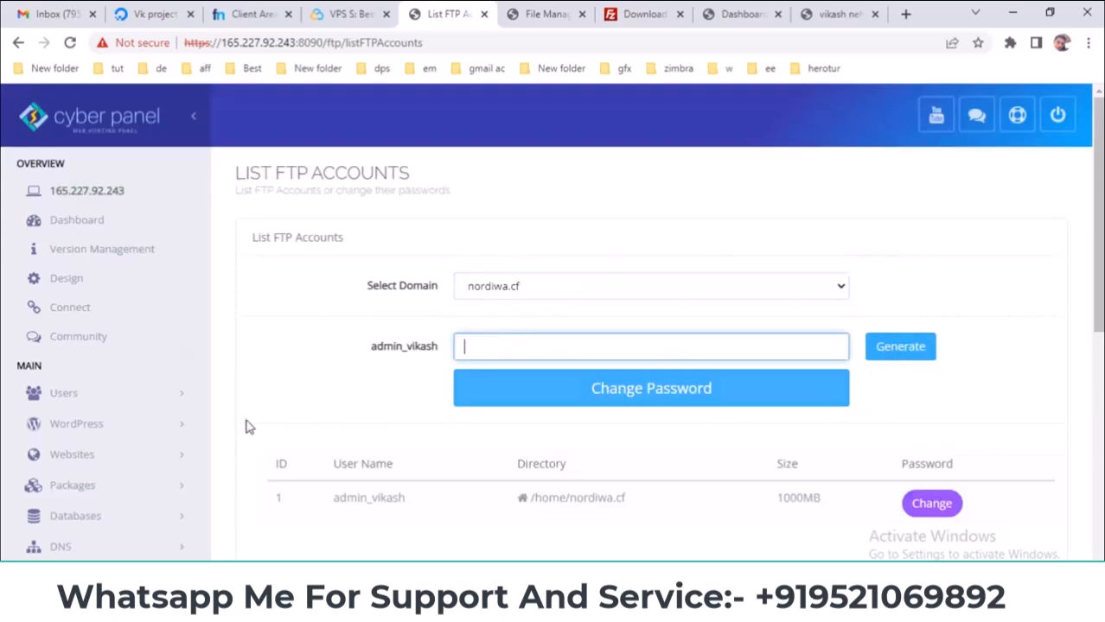
scroll(247, 431, down, 1)
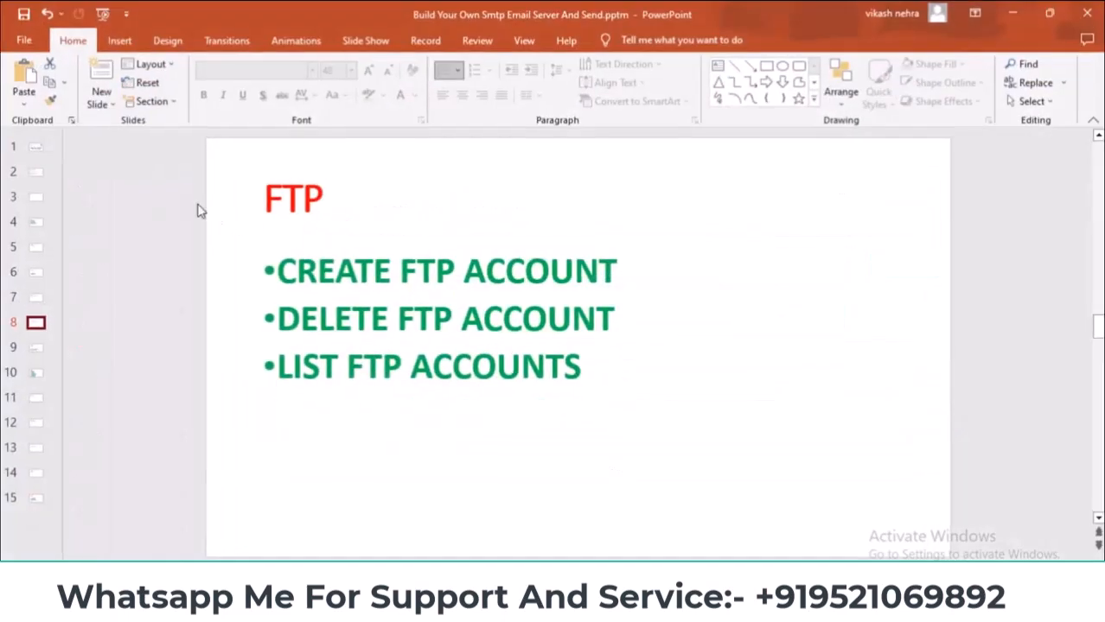
- Show PowerPoint's Backup slide, then expand CyberPanel's Backup section
click(35, 348)
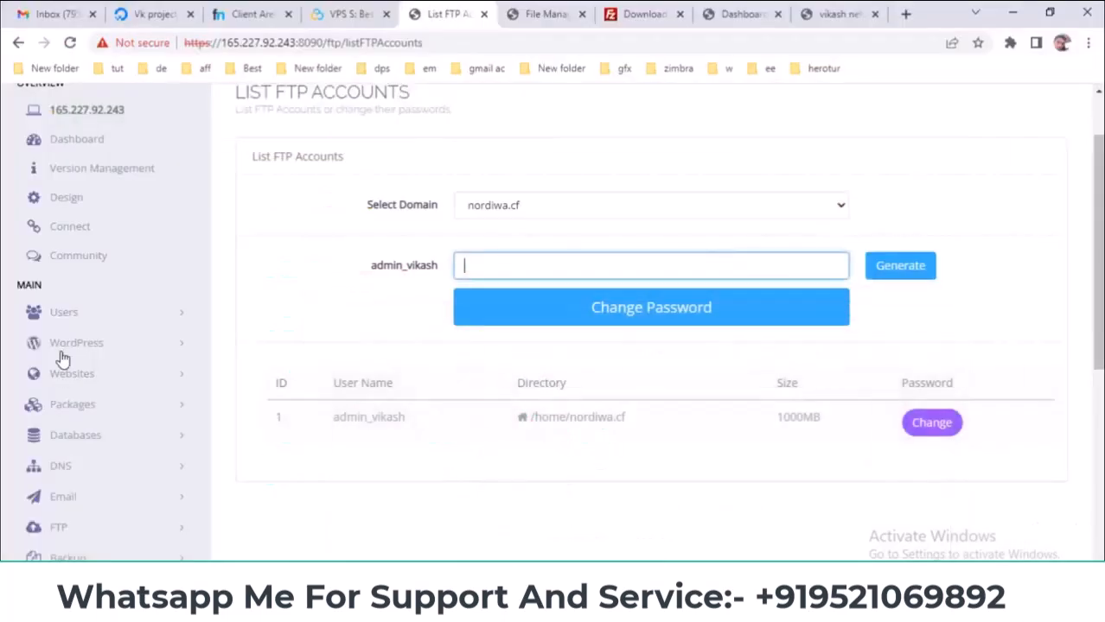
scroll(59, 350, down, 1)
scroll(61, 336, down, 2)
click(133, 315)
- Create a backup of nordiwa.cf with destination Home
scroll(133, 274, down, 1)
click(99, 272)
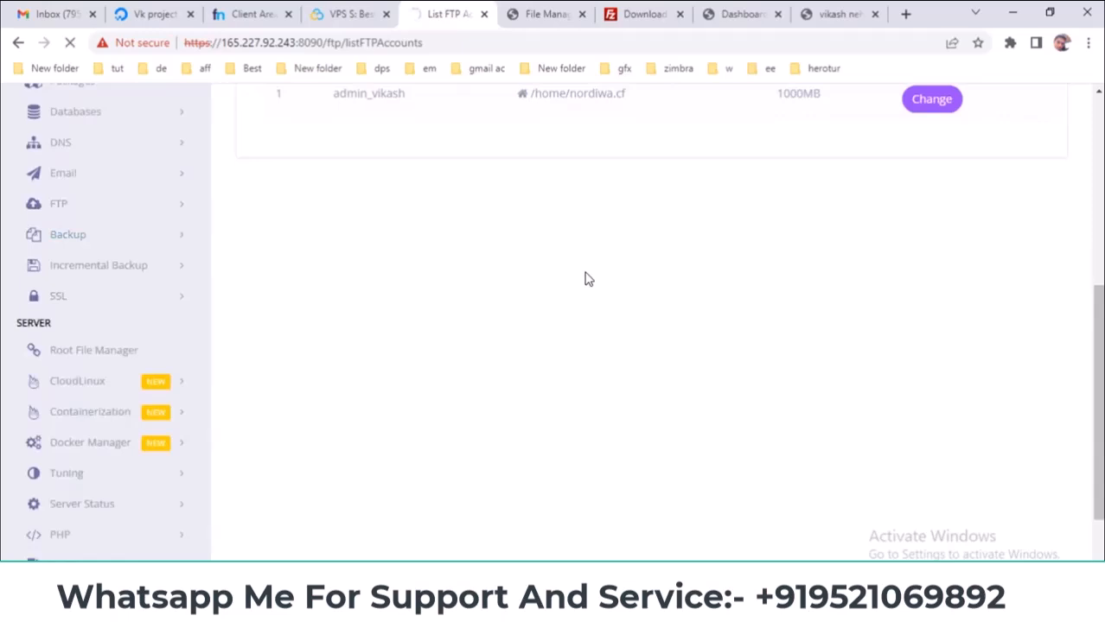
click(568, 294)
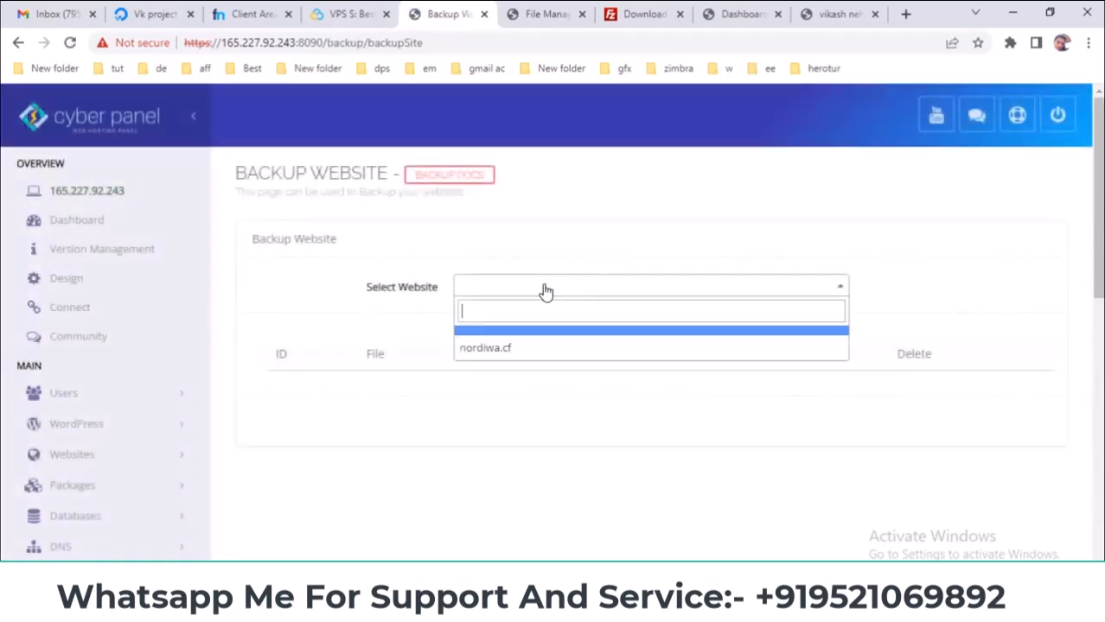
click(490, 353)
click(491, 345)
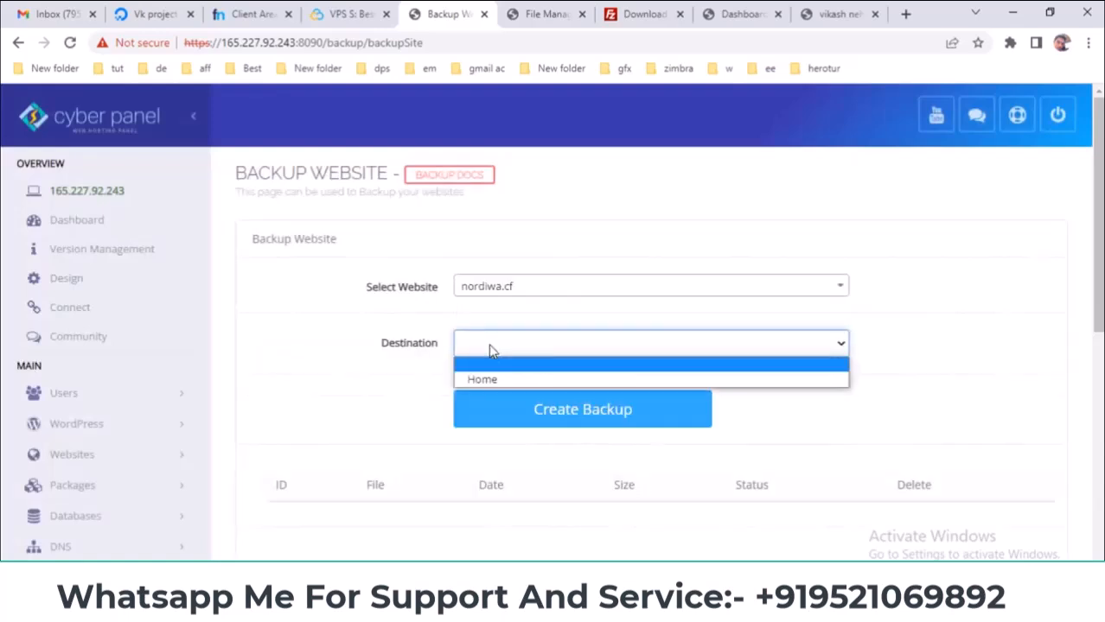
click(485, 381)
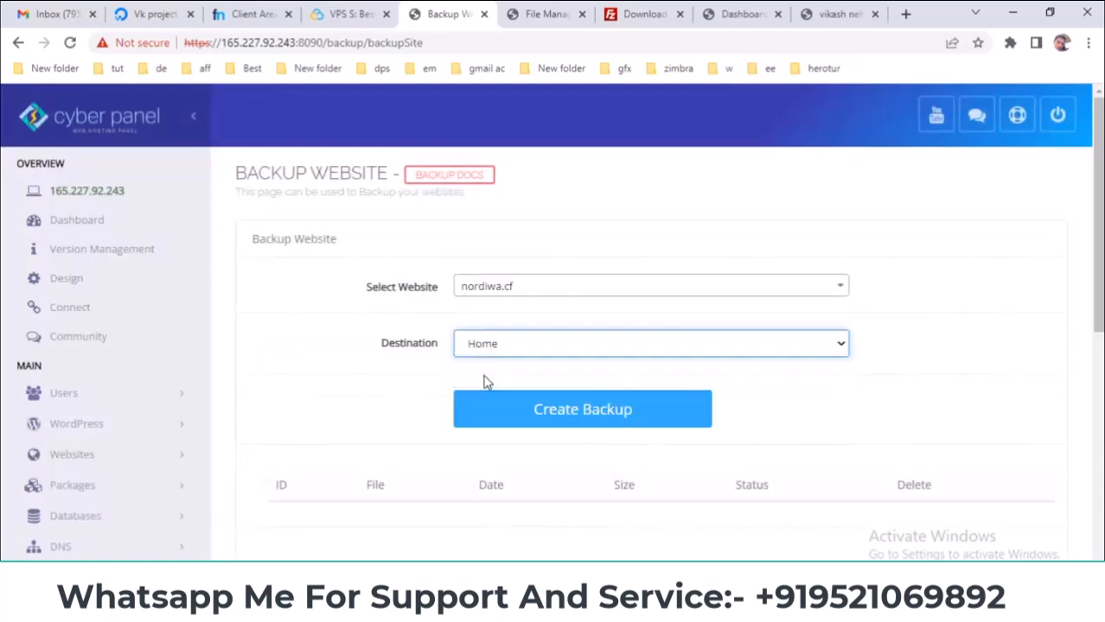
click(575, 413)
- Check the completed backup backup-nordiwa.cf-01.03.2023_20-02-44 and its 22MB size
scroll(973, 369, down, 1)
scroll(973, 368, down, 2)
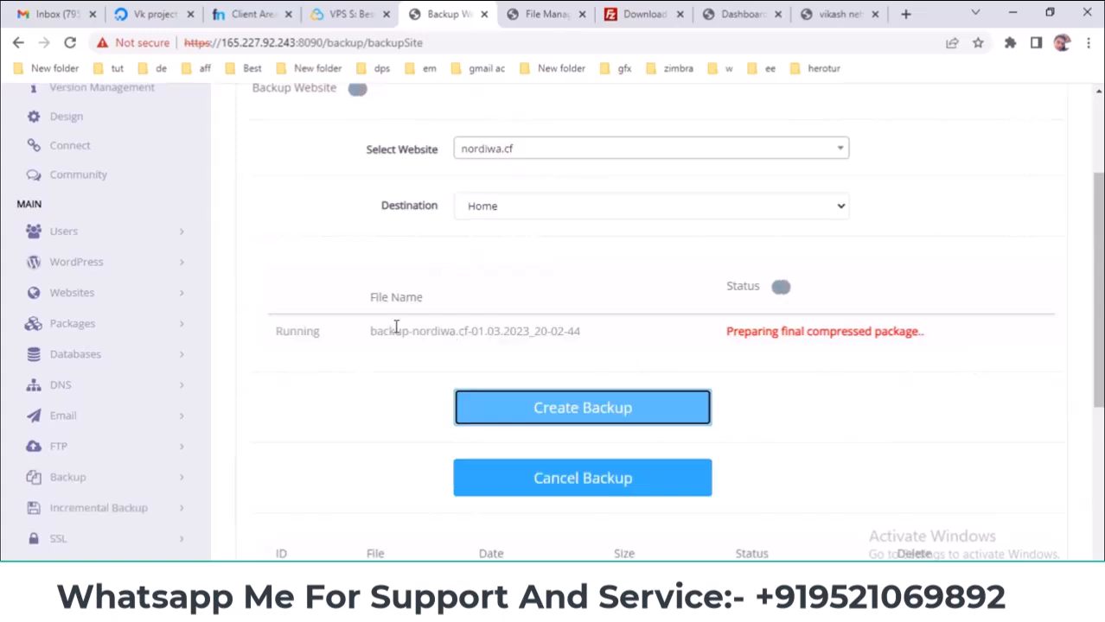
drag(373, 326, 585, 335)
drag(1095, 331, 1095, 303)
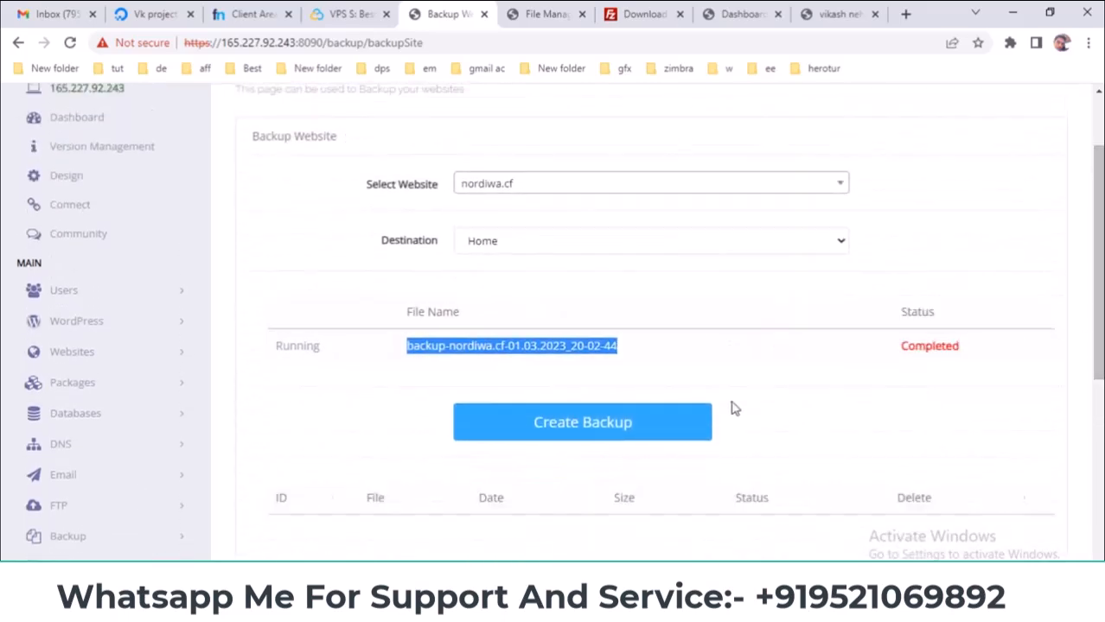
scroll(962, 429, down, 3)
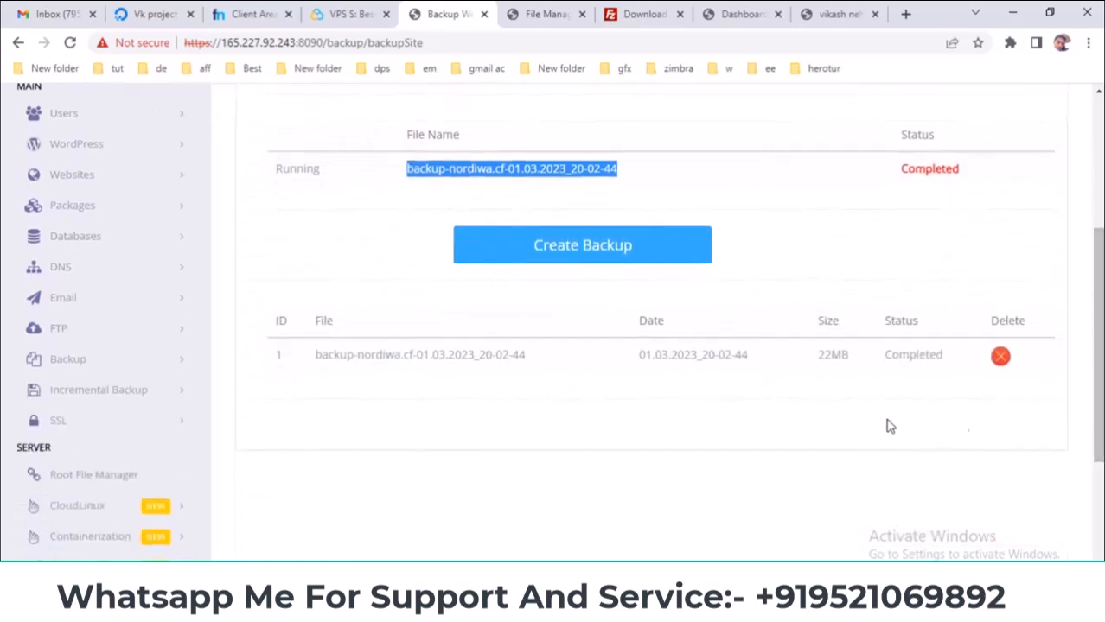
drag(849, 357, 817, 359)
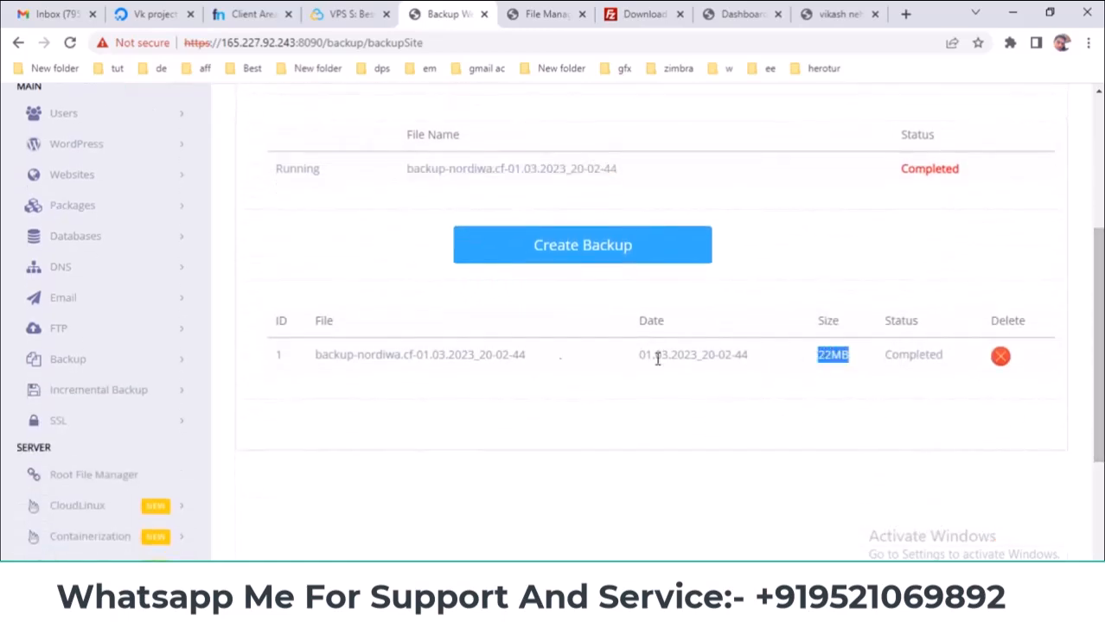
drag(527, 359, 411, 356)
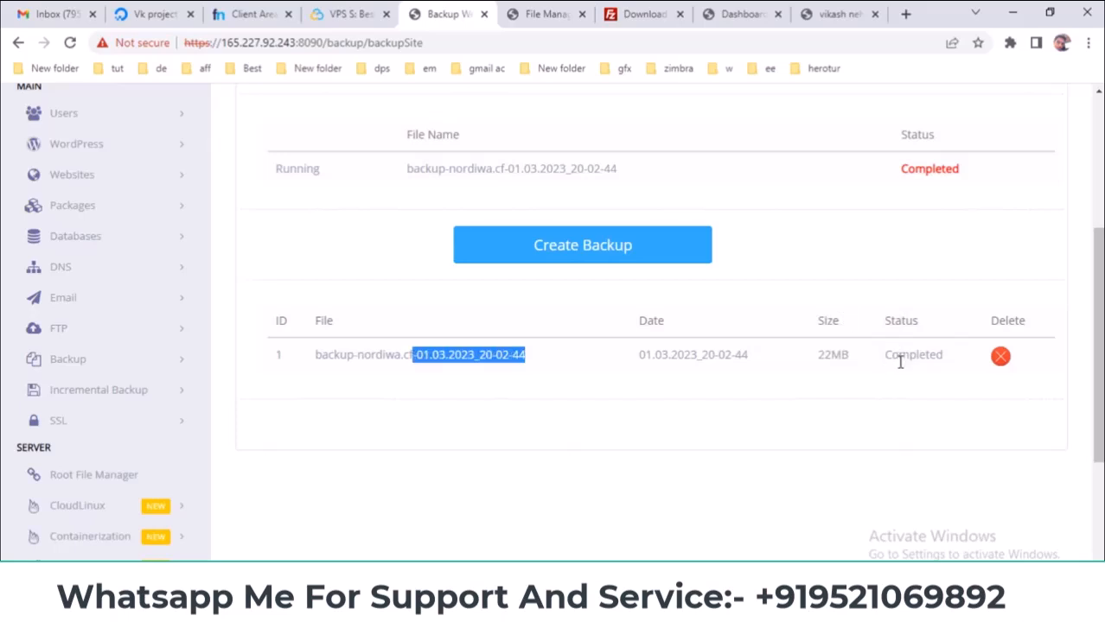
scroll(702, 364, up, 2)
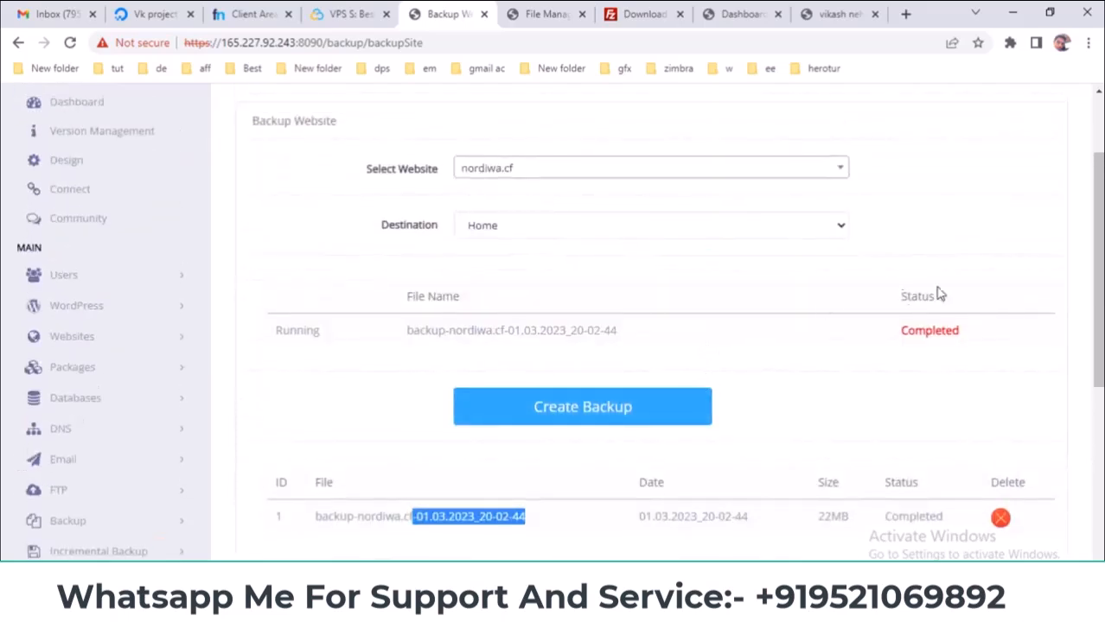
scroll(1005, 361, down, 1)
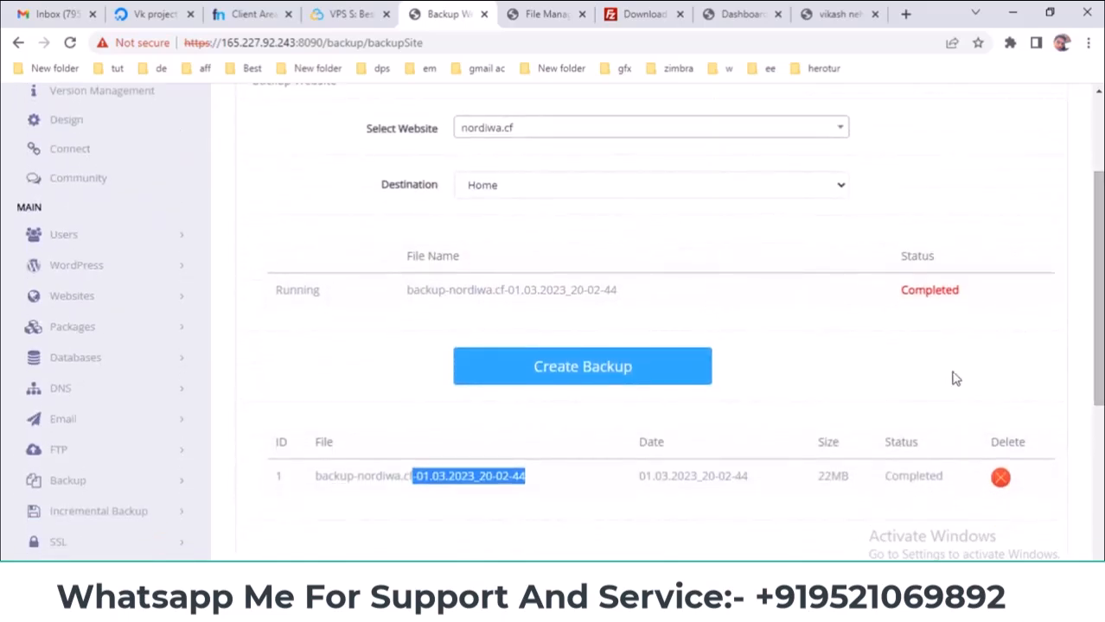
scroll(899, 393, down, 1)
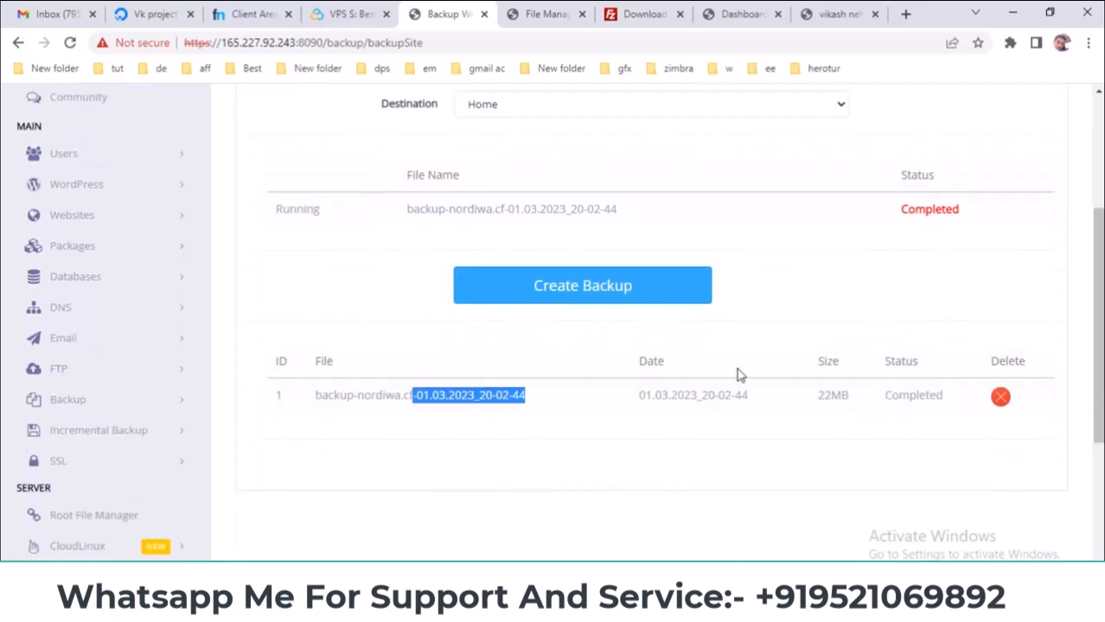
scroll(739, 374, up, 2)
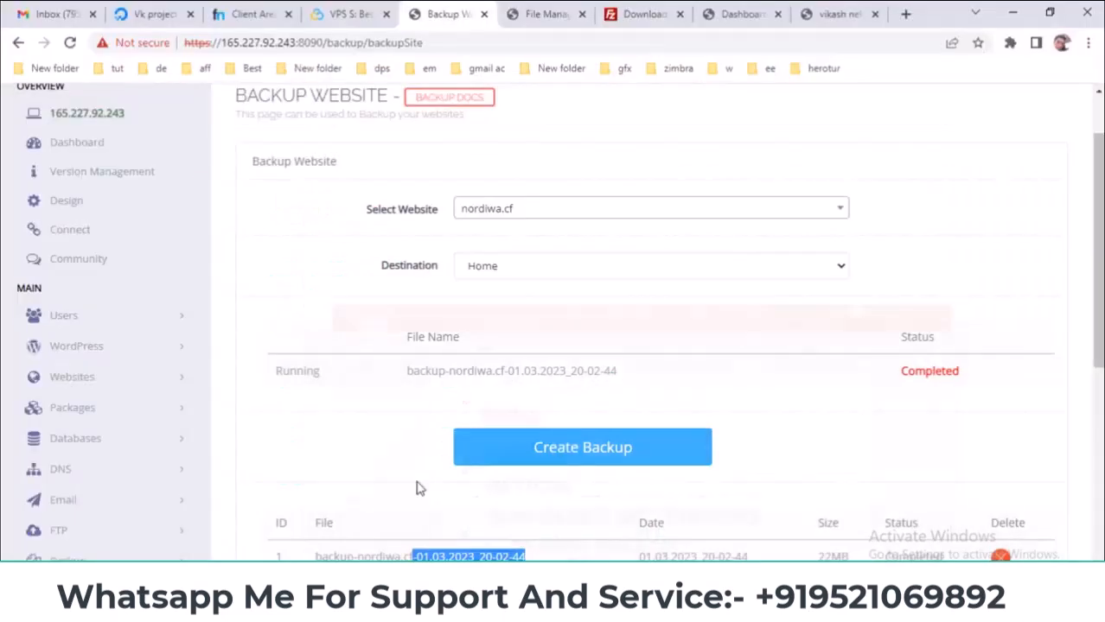
scroll(542, 422, down, 3)
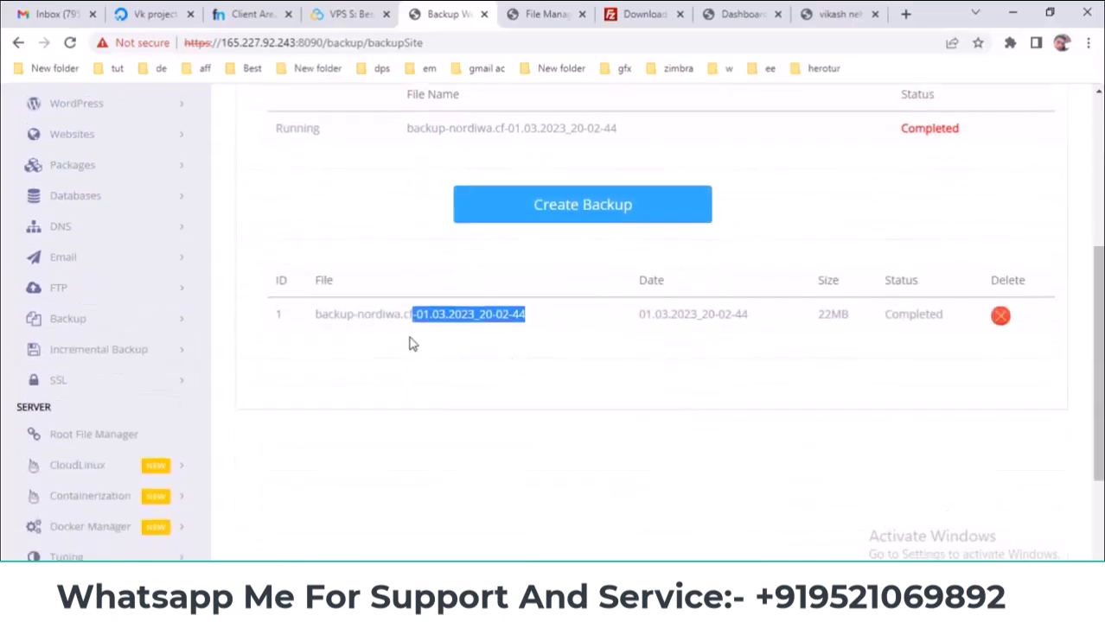
- Select all files in nordiwa.cf's public_html and permanently delete them
click(545, 14)
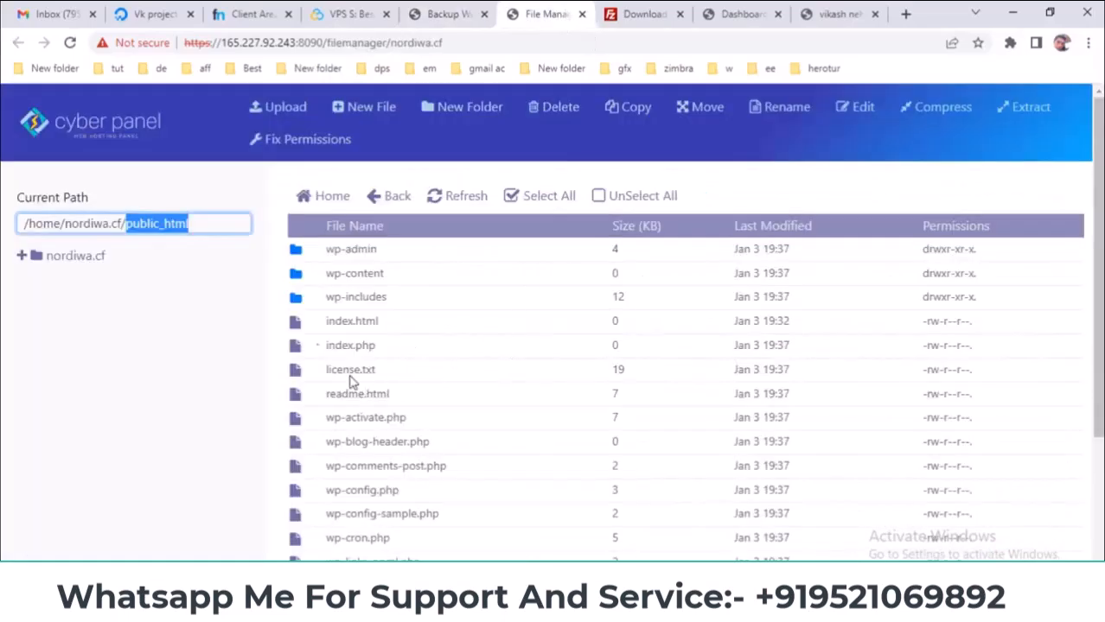
click(381, 199)
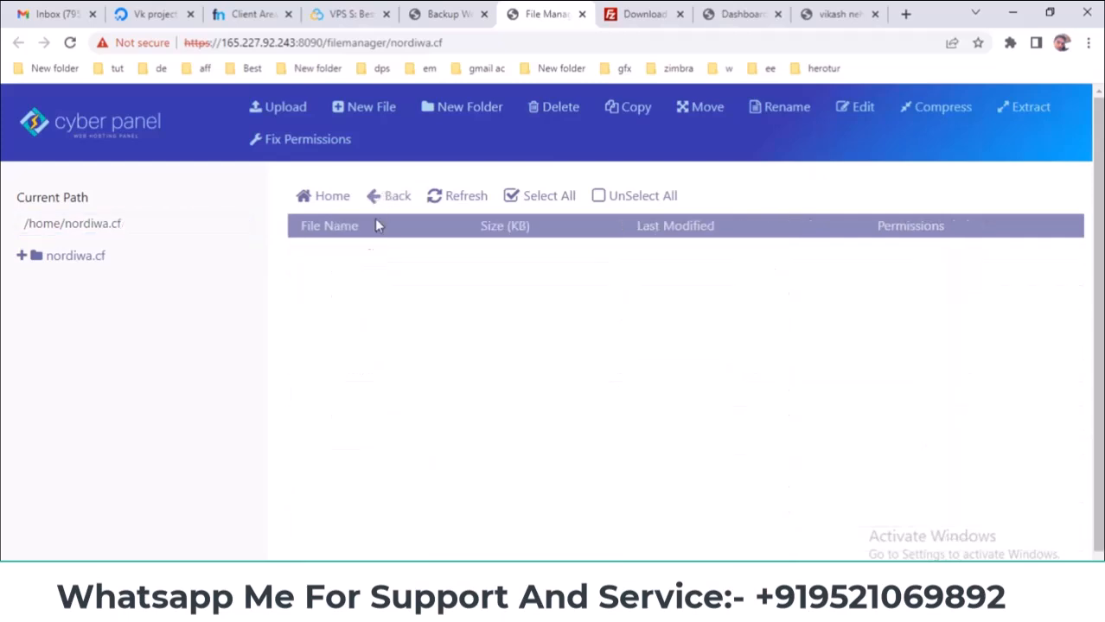
double_click(311, 356)
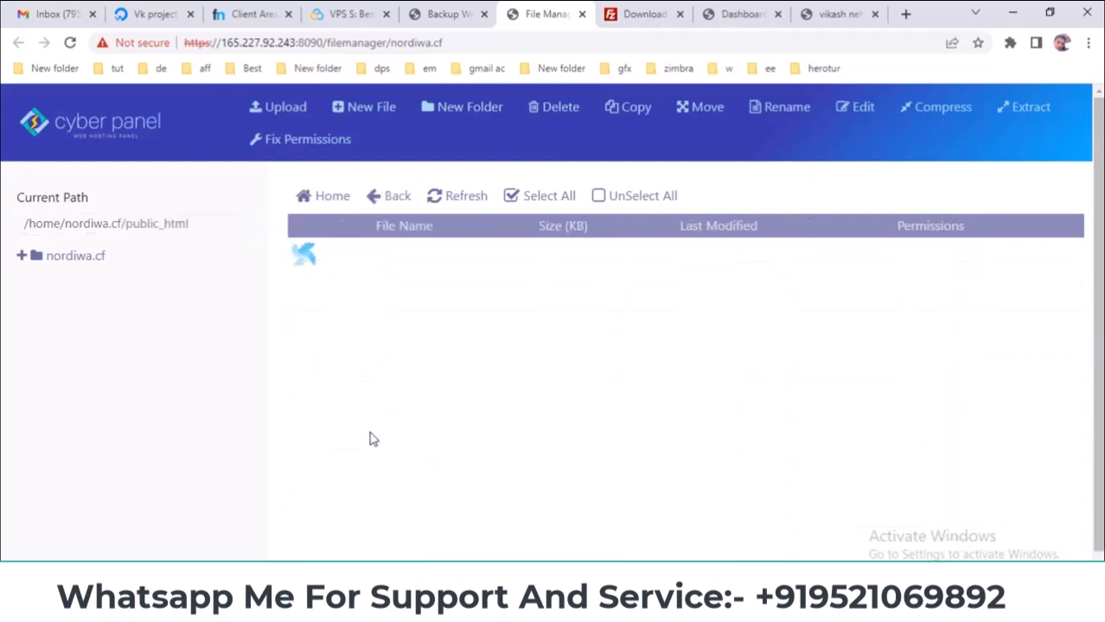
click(515, 197)
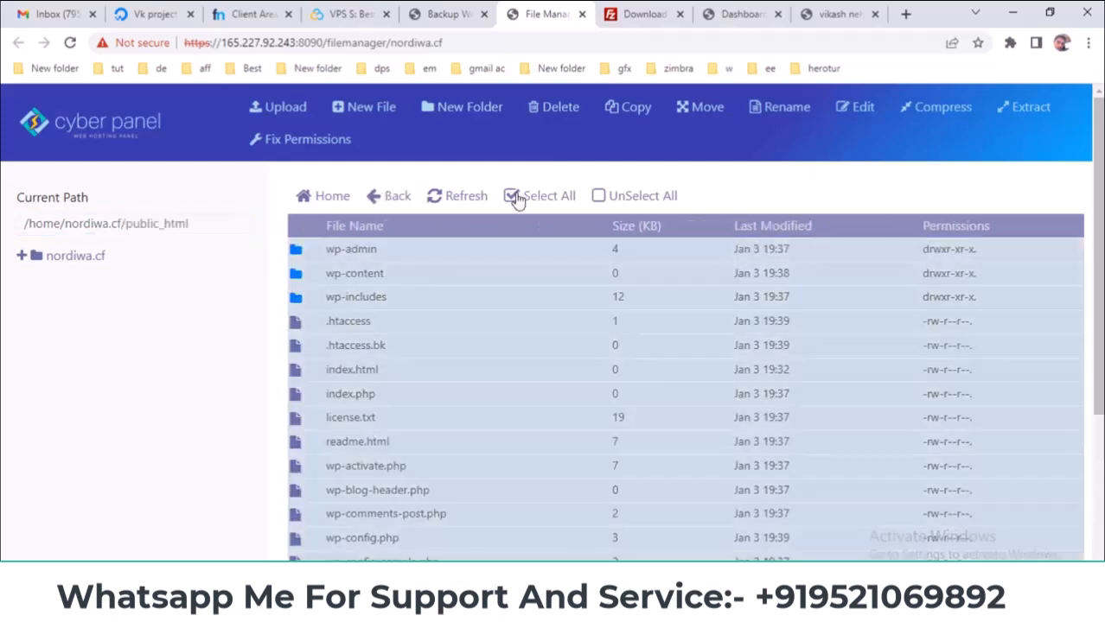
scroll(423, 382, down, 3)
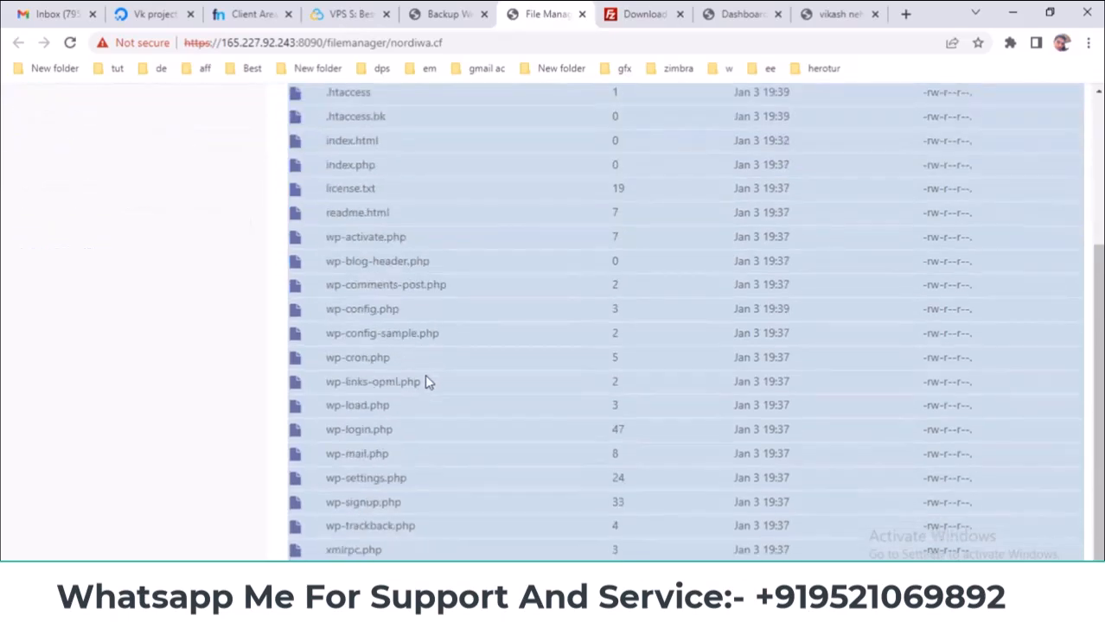
scroll(410, 424, up, 3)
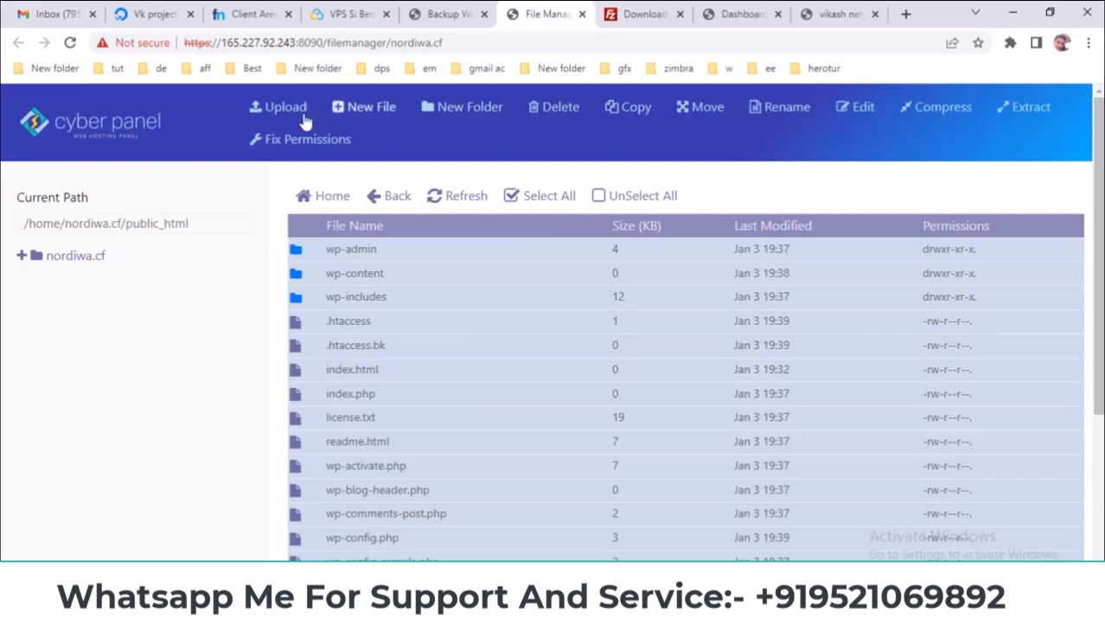
click(548, 108)
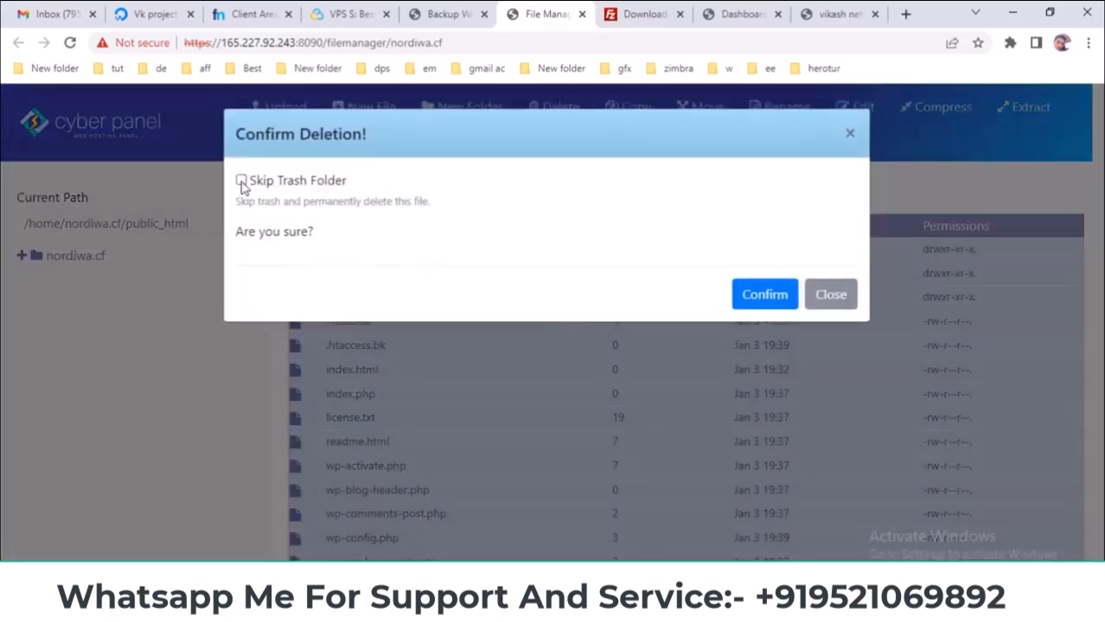
click(753, 298)
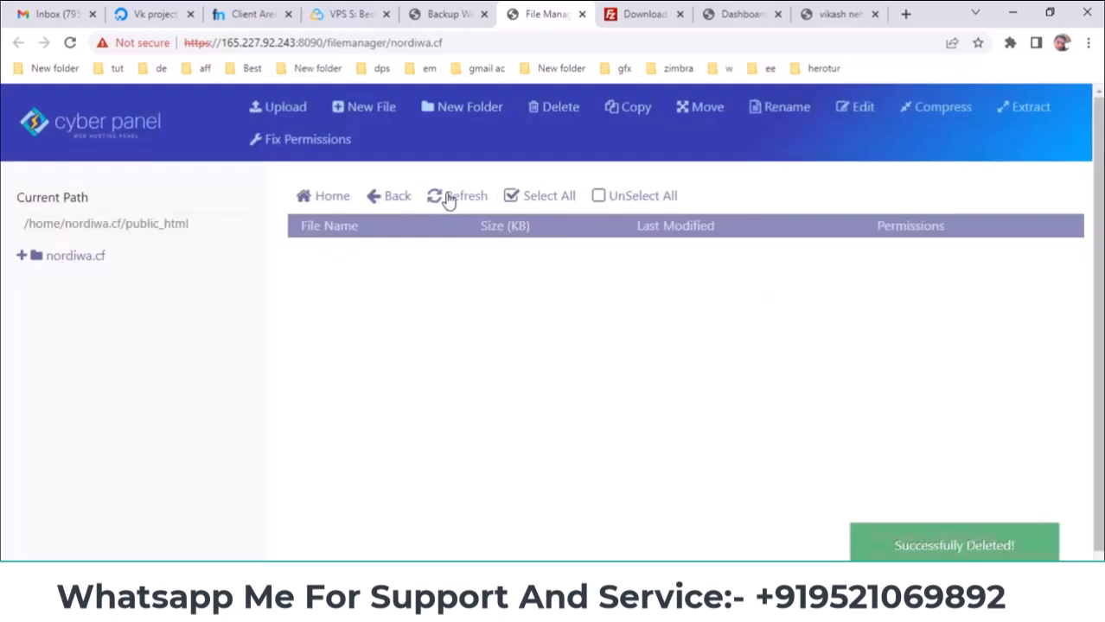
- Reopen and refresh public_html to confirm it is empty, then return to the Backup Website tab
click(95, 259)
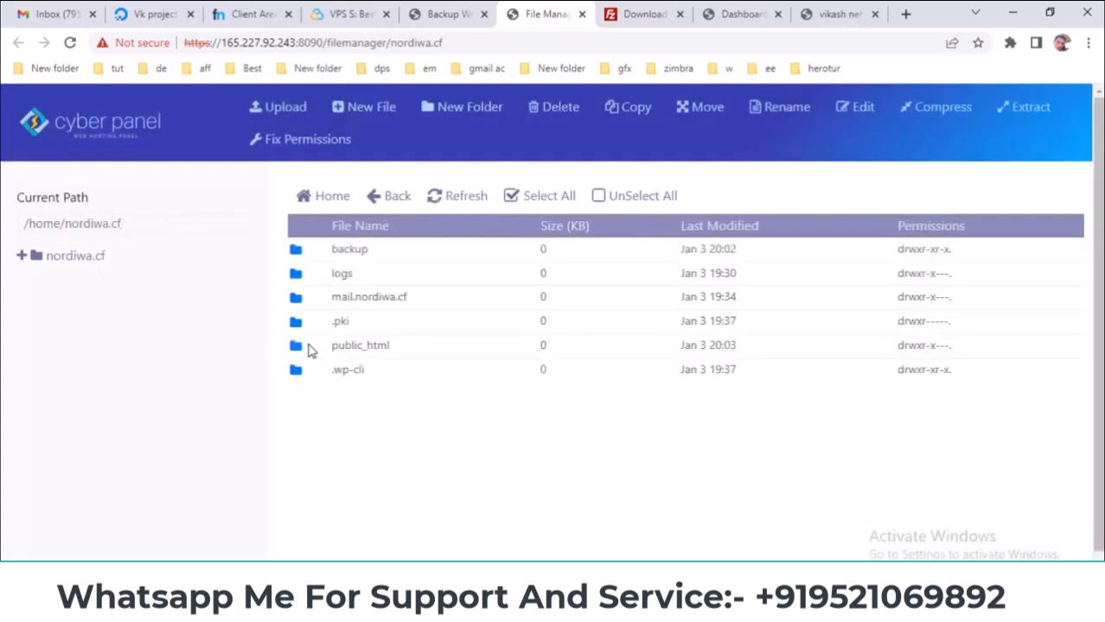
double_click(311, 348)
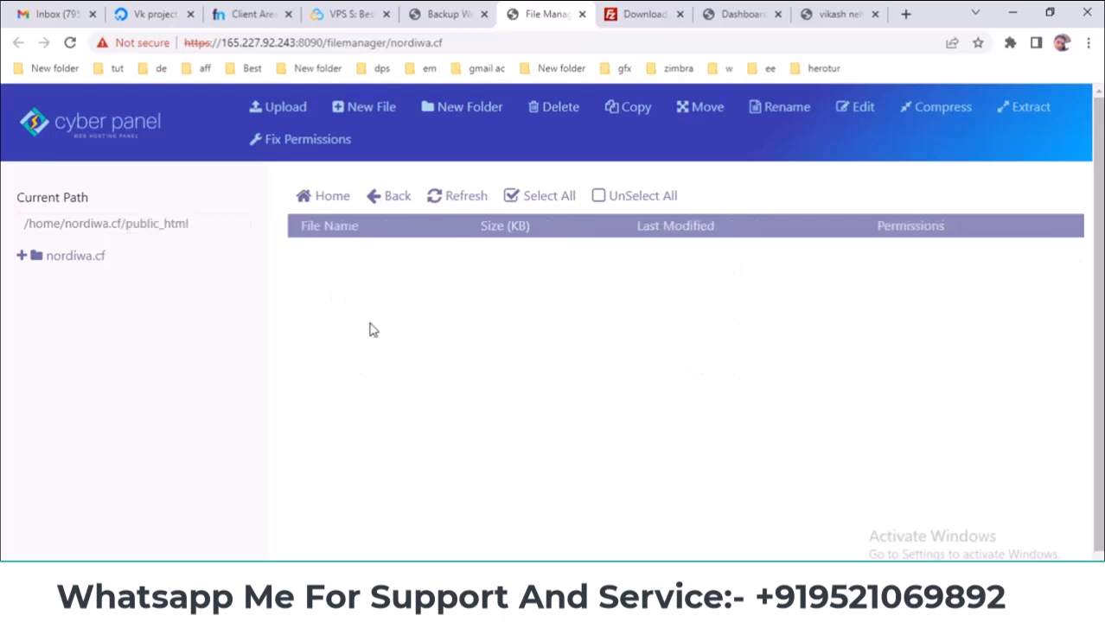
click(445, 198)
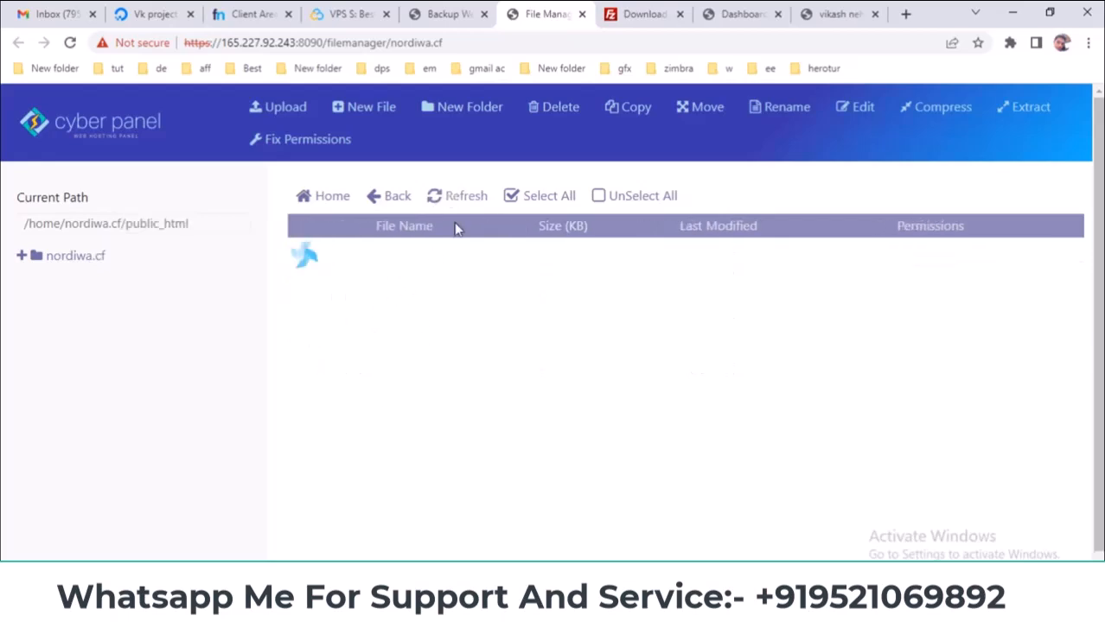
click(456, 8)
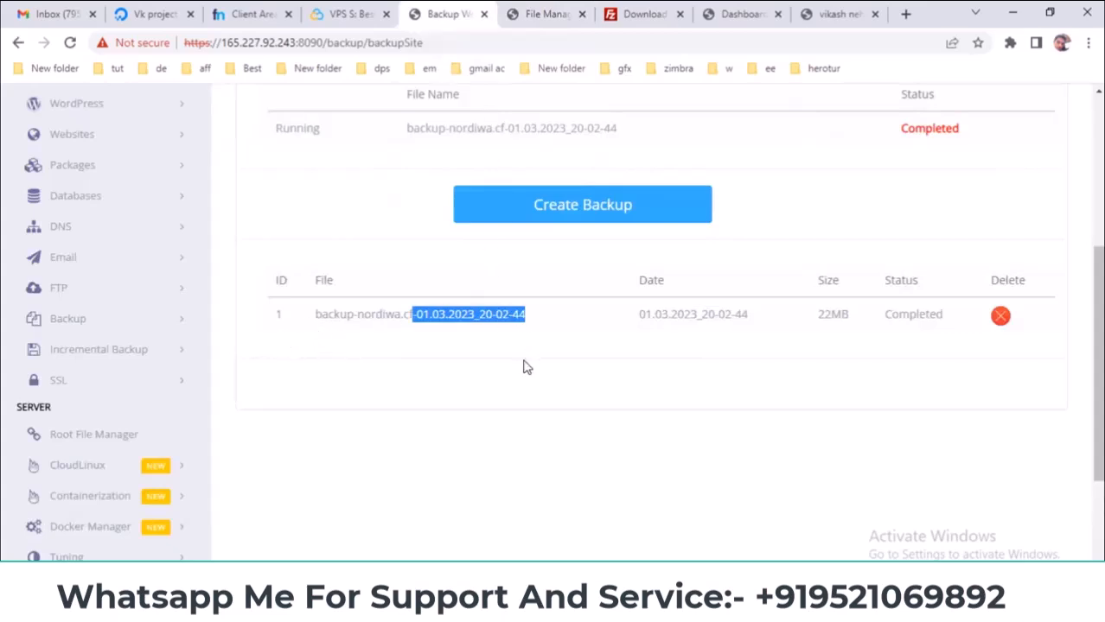
- Open the Restore Website page, find the Select Backup list empty, and reload the page
click(128, 320)
scroll(200, 307, down, 1)
click(102, 305)
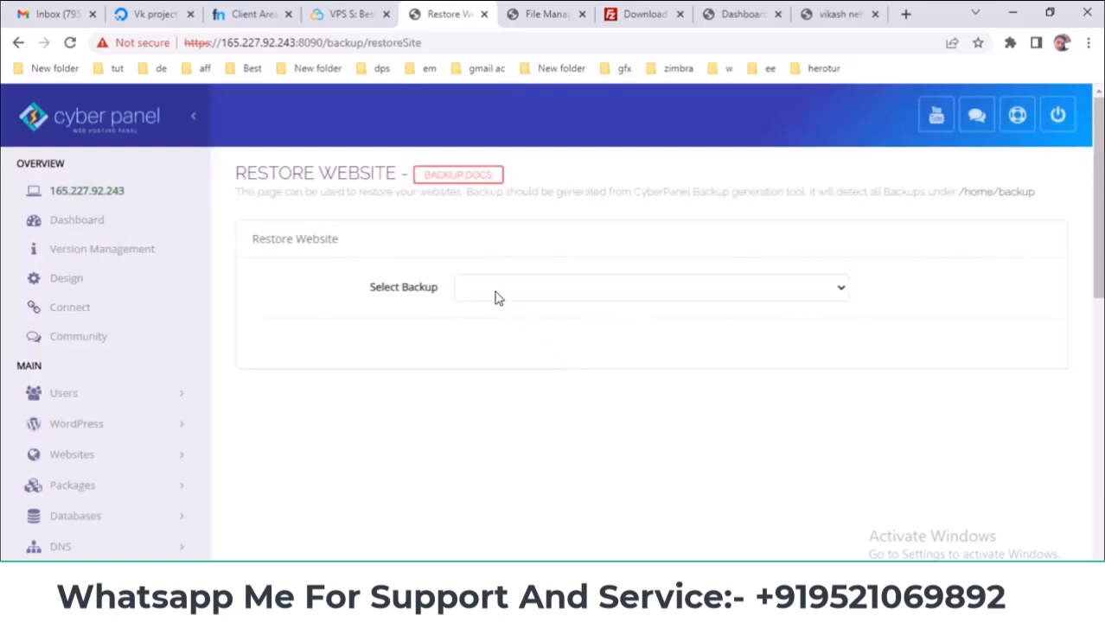
click(497, 294)
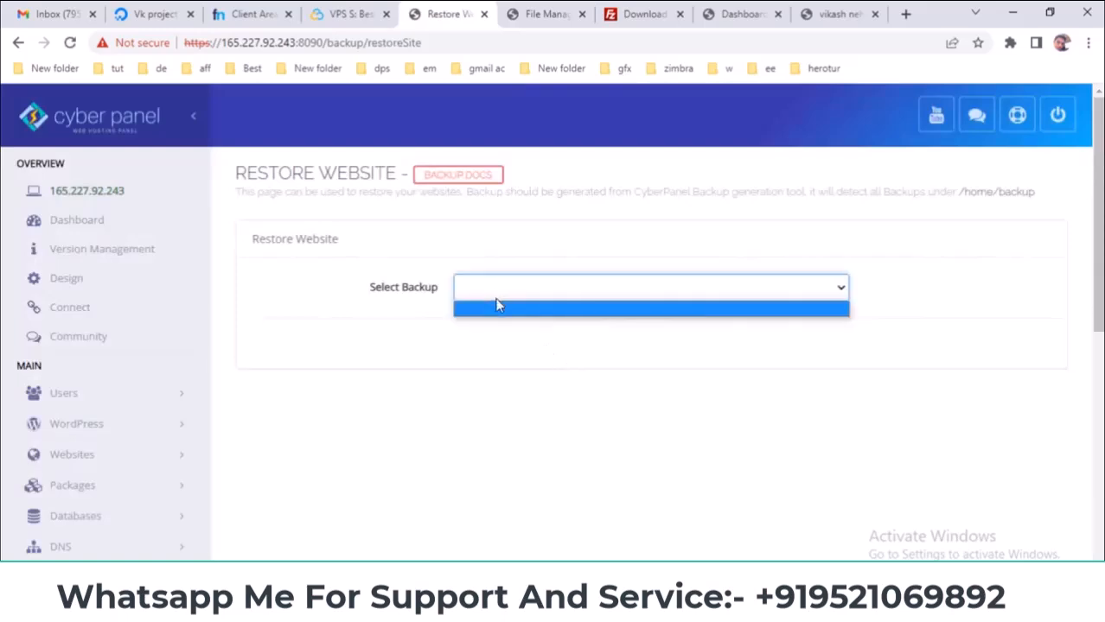
right_click(413, 250)
click(450, 298)
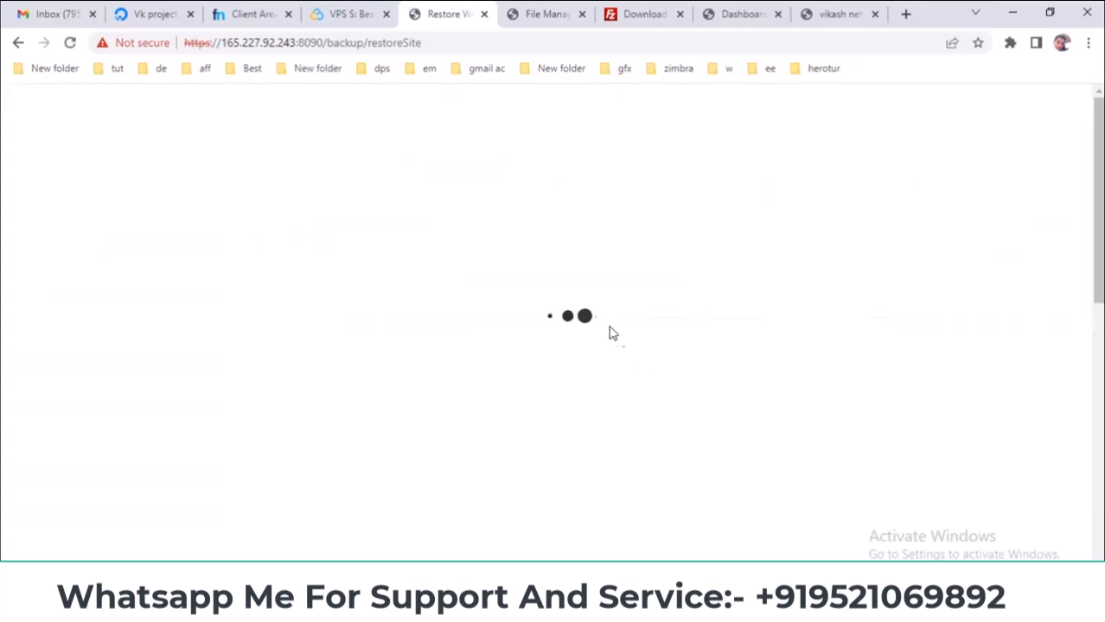
- Recheck the Select Backup list after reloading; it still shows no backups
click(532, 294)
click(531, 309)
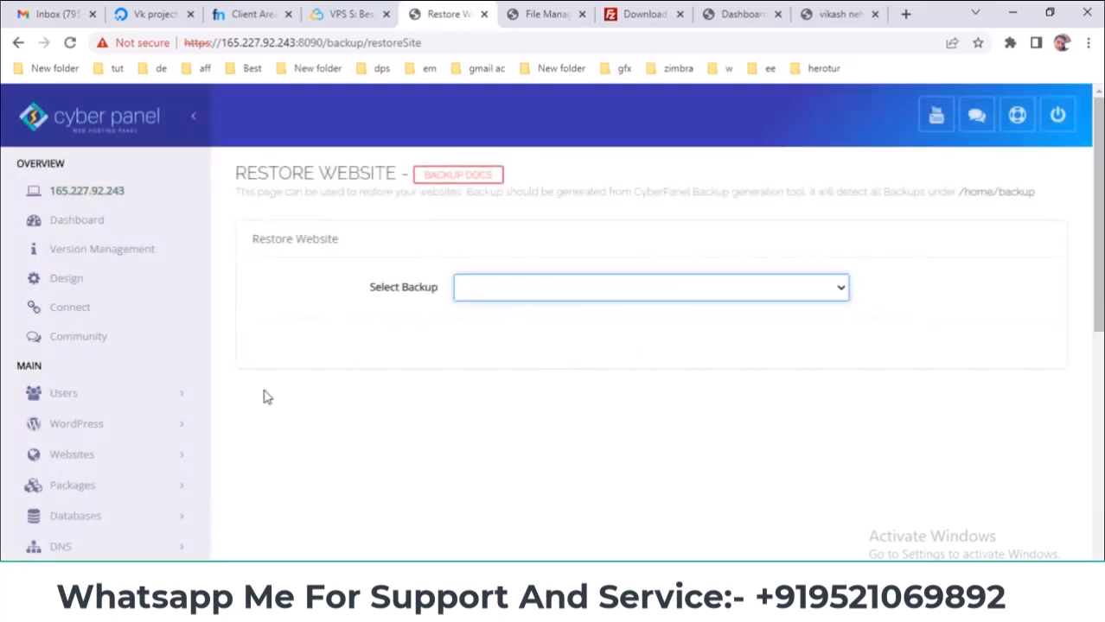
scroll(270, 395, down, 2)
scroll(305, 385, up, 2)
scroll(281, 348, down, 3)
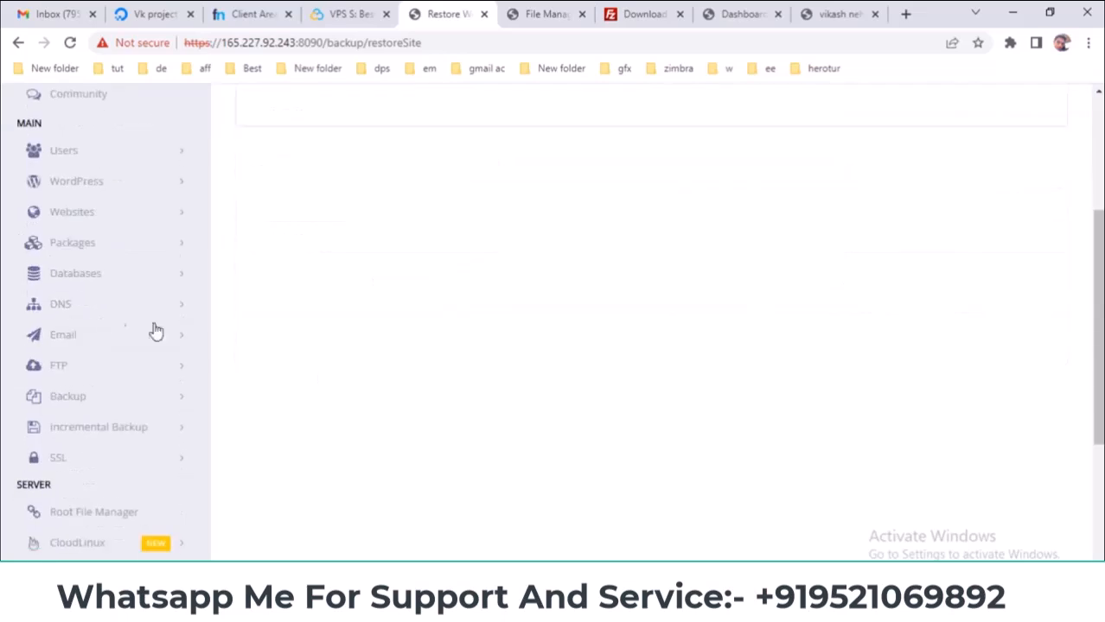
click(87, 274)
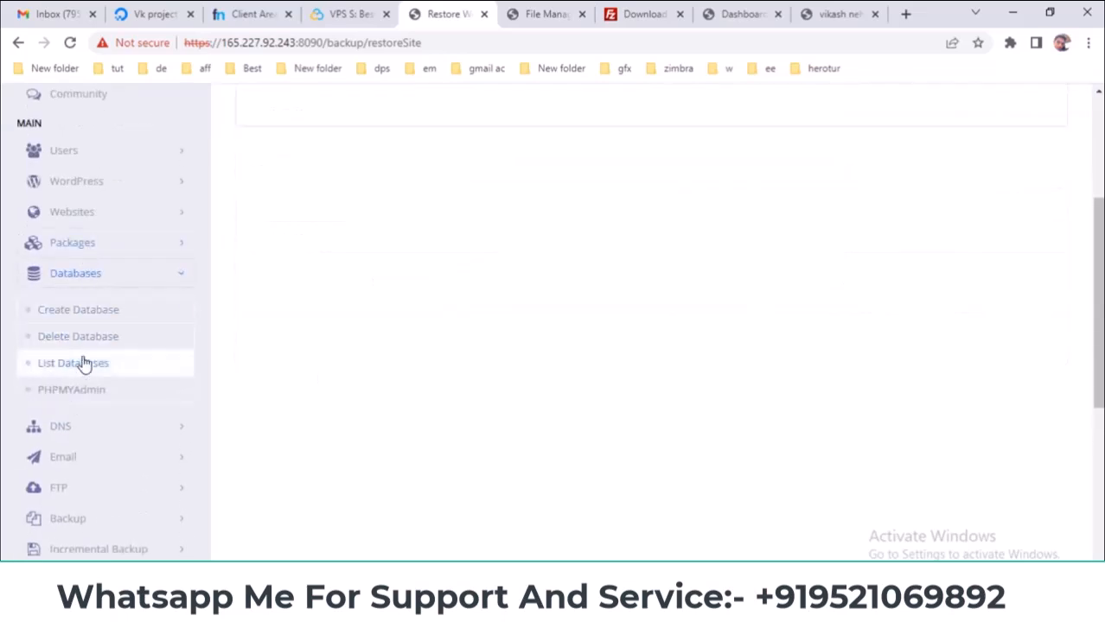
click(109, 268)
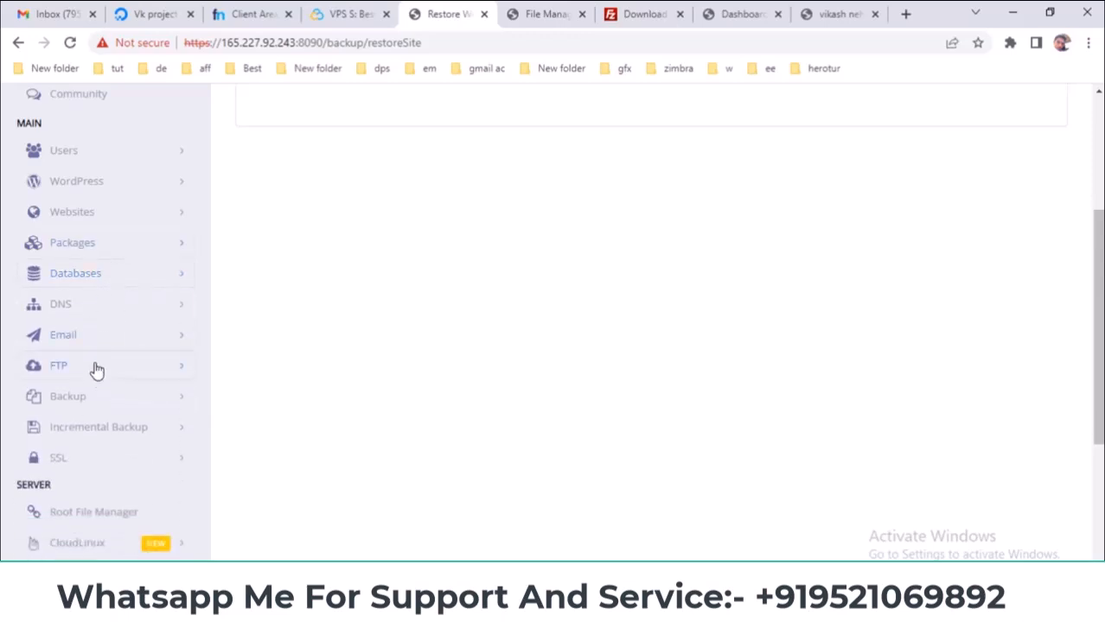
- Reopen Restore Website from the Backup menu, then go to nordiwa.cf in the file manager
click(98, 396)
scroll(134, 363, down, 1)
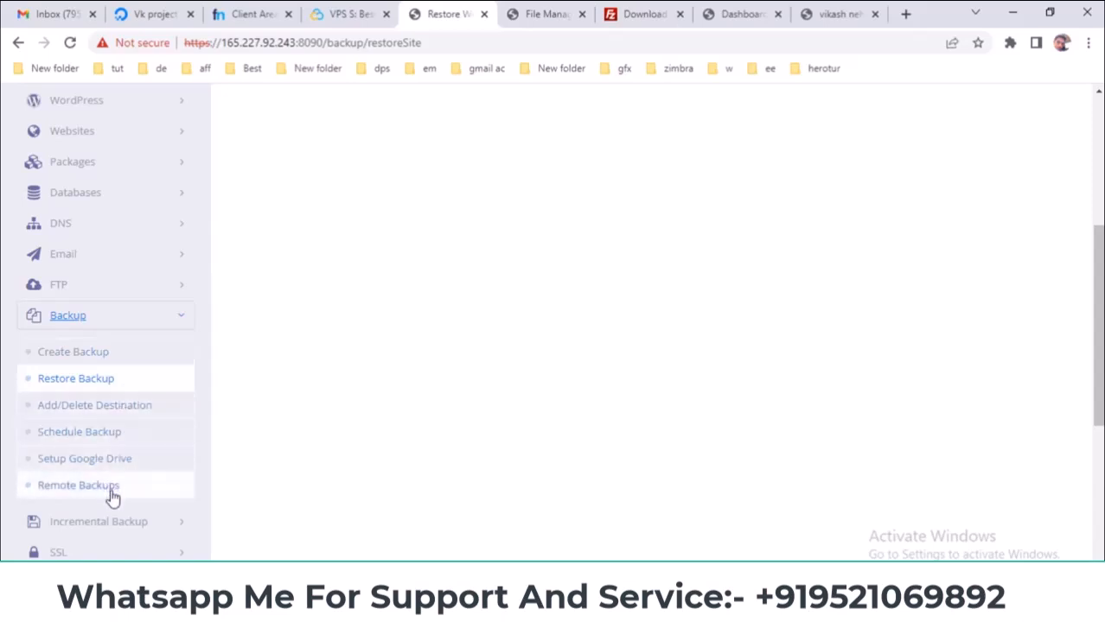
click(86, 379)
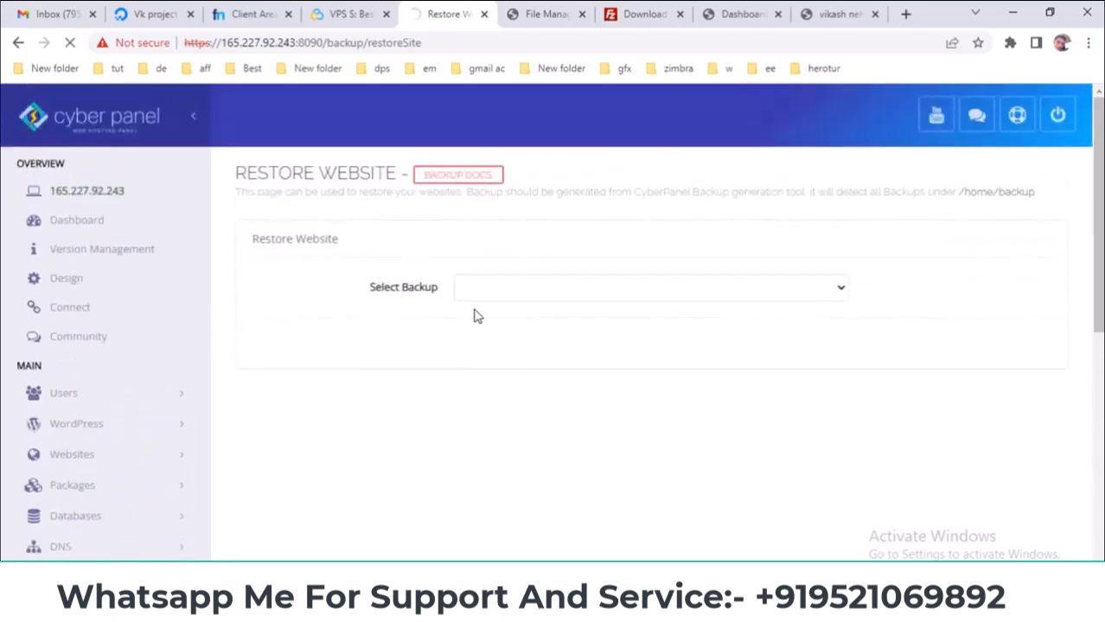
click(494, 294)
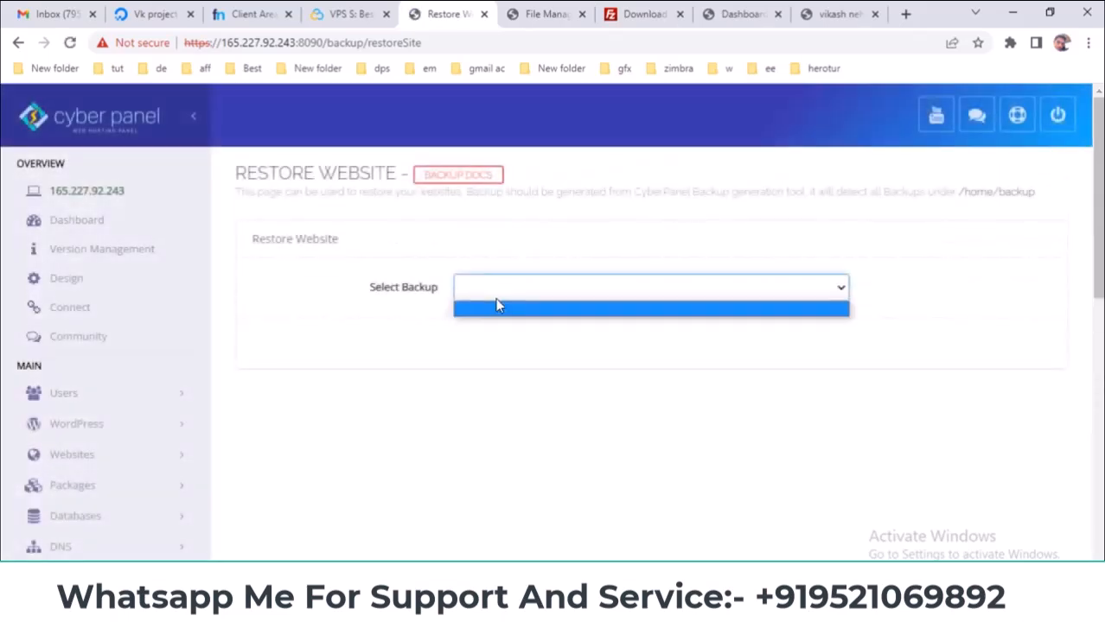
click(497, 309)
click(544, 13)
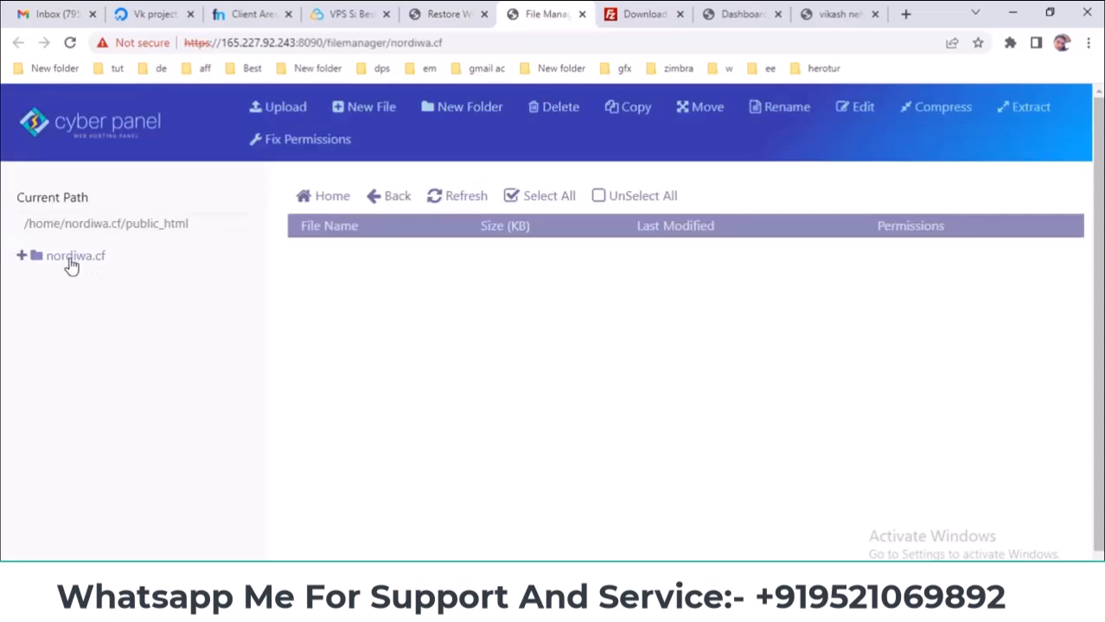
- Open /home/nordiwa.cf/backup in the file manager and select the tar.gz archive
click(71, 257)
drag(67, 224, 347, 240)
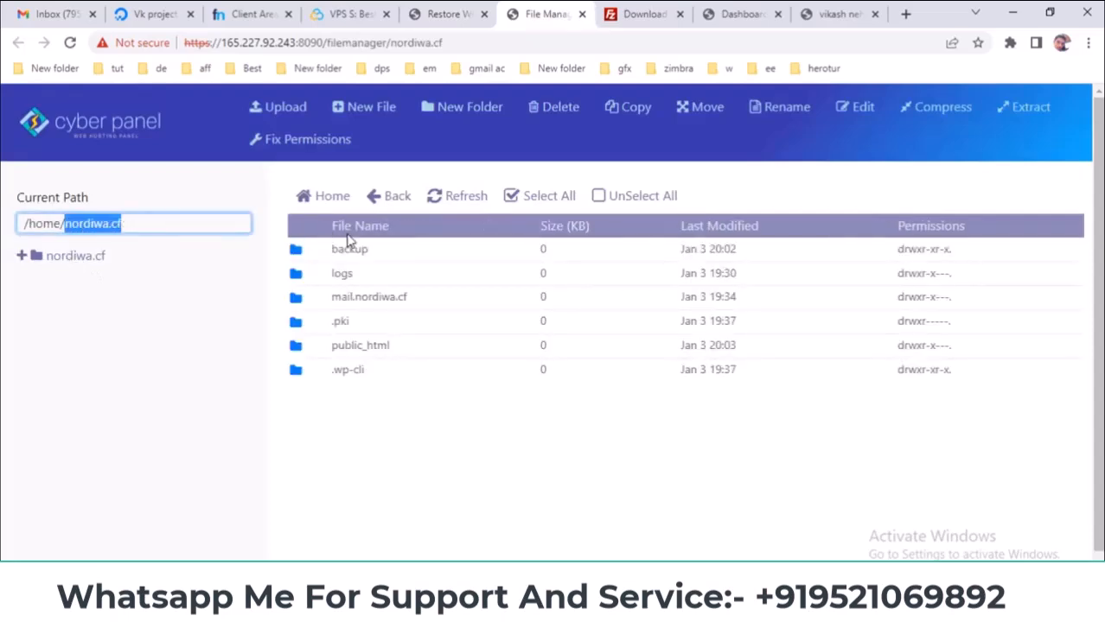
double_click(319, 249)
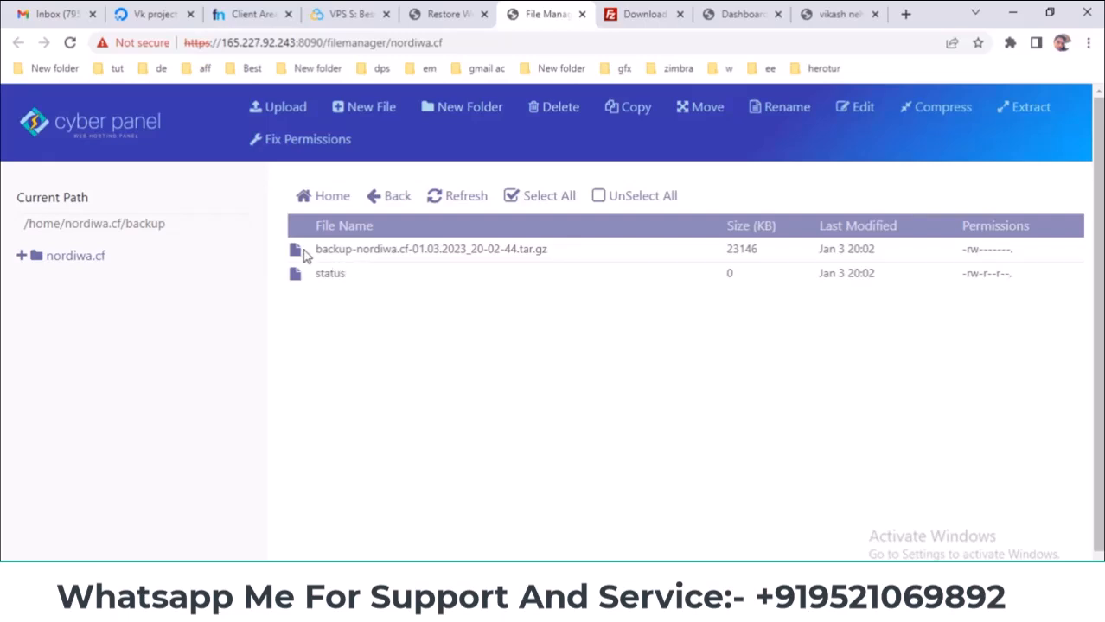
click(303, 255)
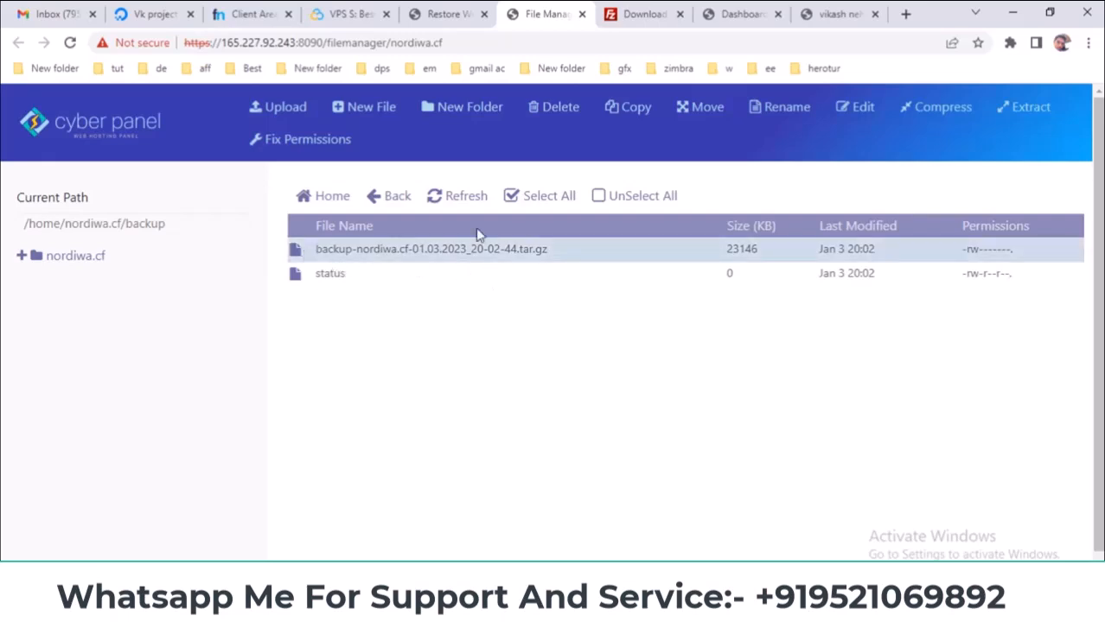
- Reload Restore Website with F5 and confirm Select Backup still lists nothing
click(425, 17)
click(490, 285)
click(518, 309)
click(517, 294)
click(516, 303)
key(F5)
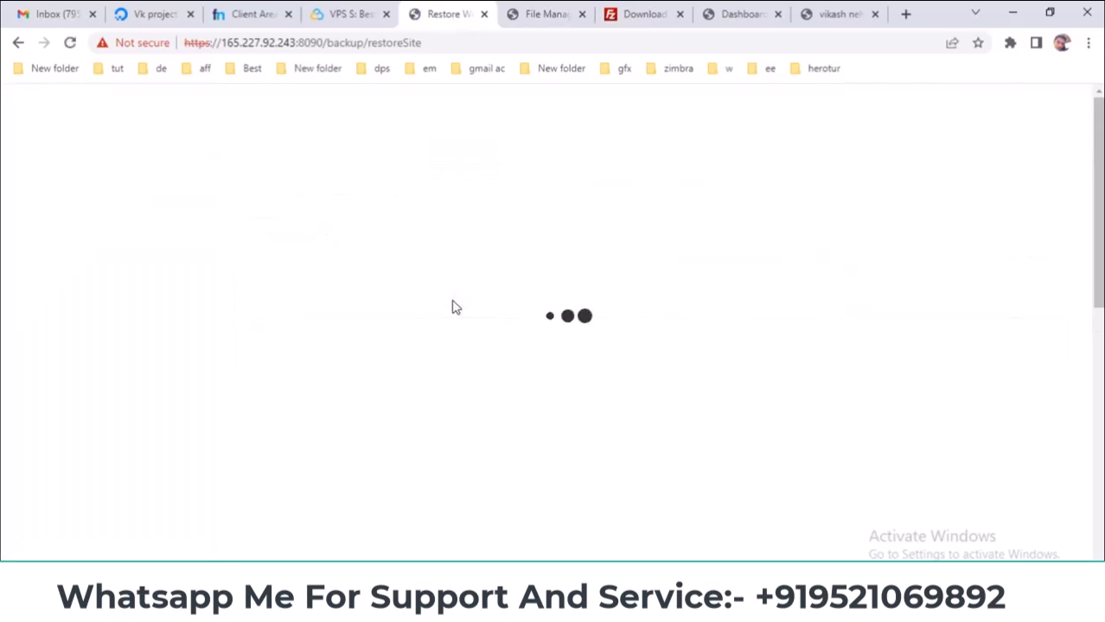
click(474, 294)
click(487, 314)
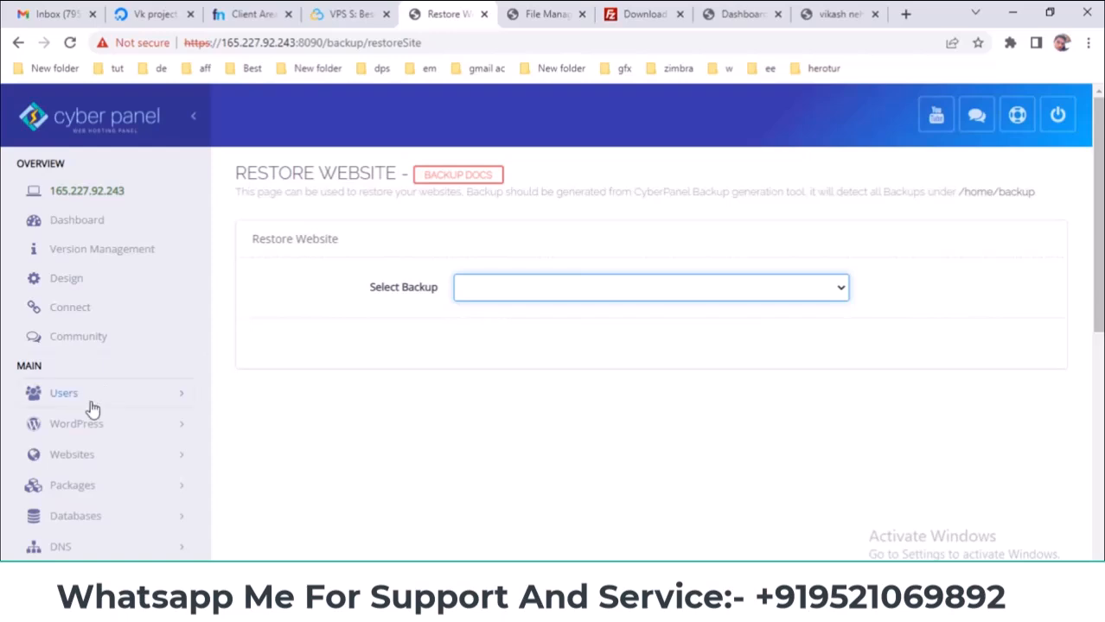
scroll(115, 403, down, 3)
- On Create Backup, select nordiwa.cf to view its completed 22MB backup
scroll(95, 381, down, 1)
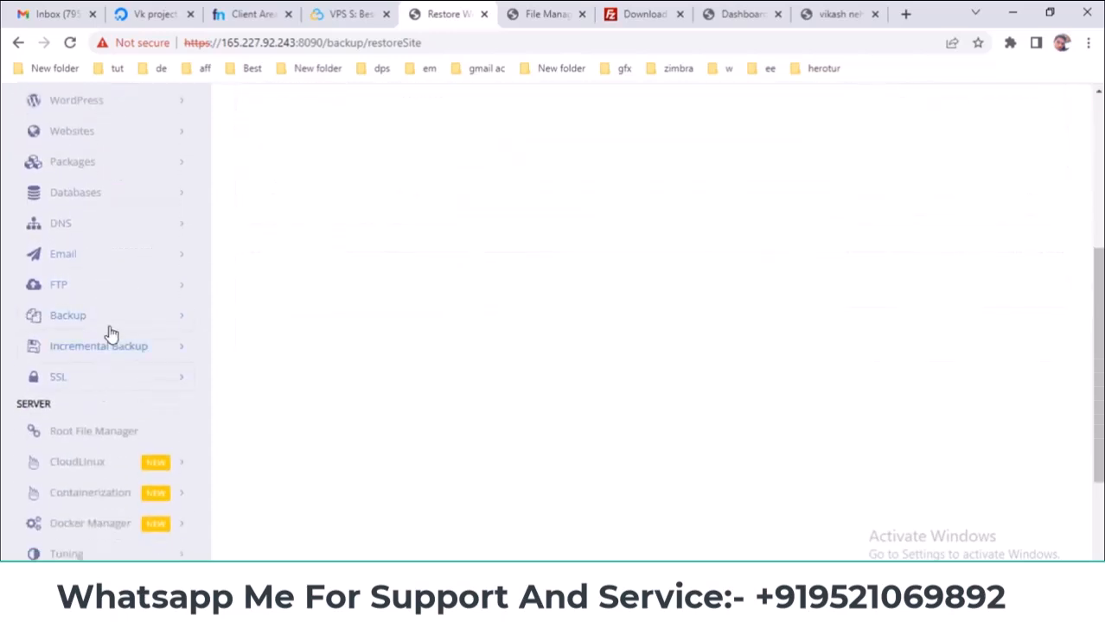
click(113, 327)
click(107, 356)
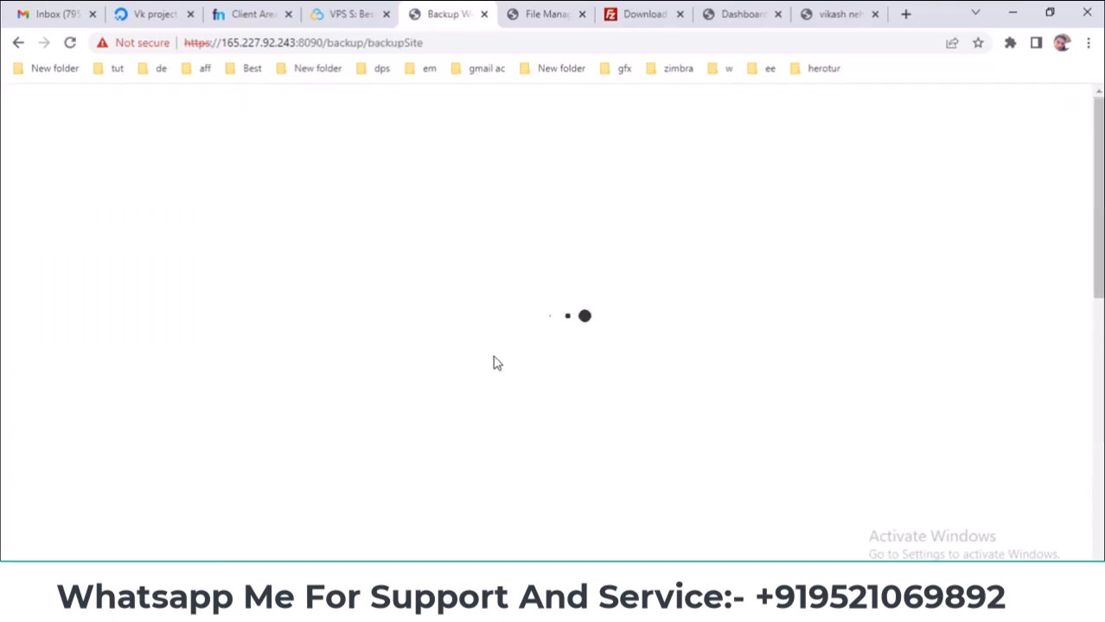
scroll(496, 359, down, 2)
click(517, 130)
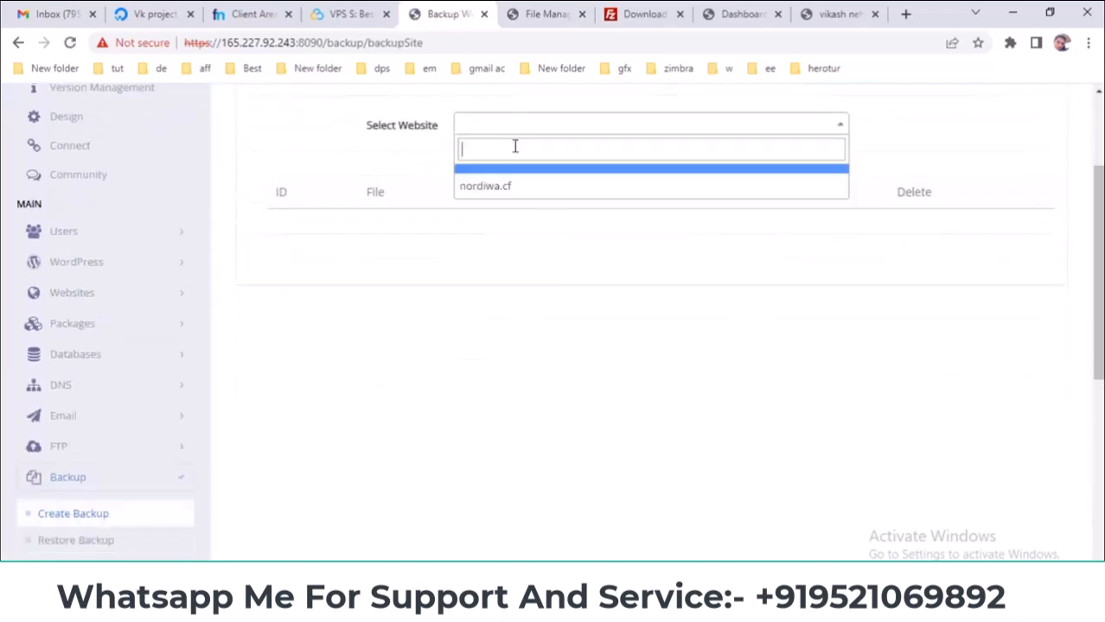
click(510, 185)
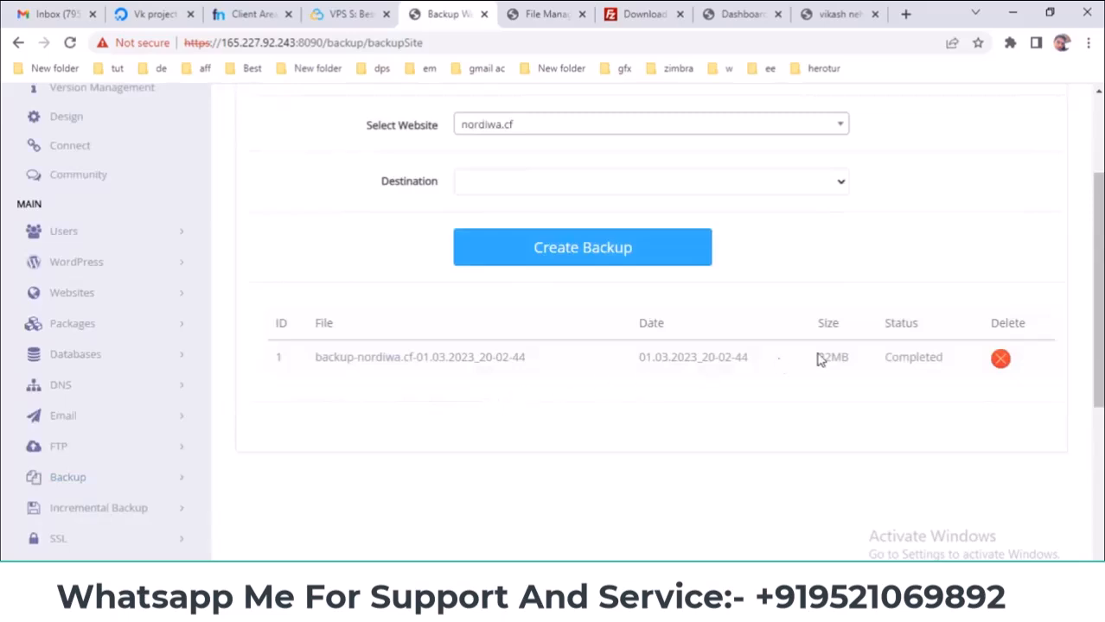
drag(932, 358, 309, 363)
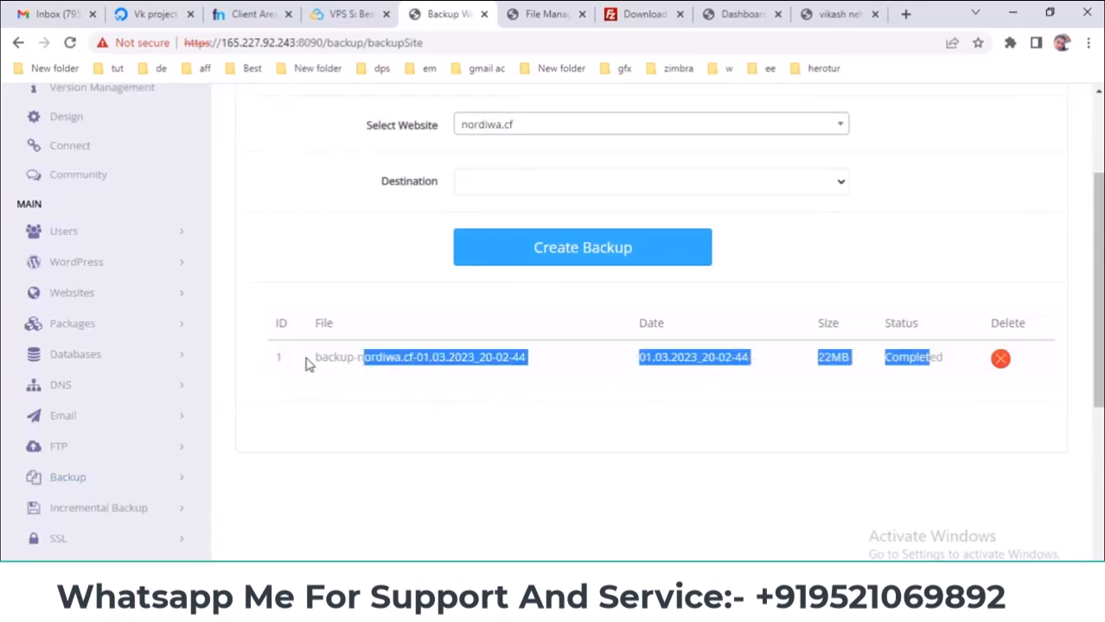
click(309, 363)
scroll(105, 406, down, 2)
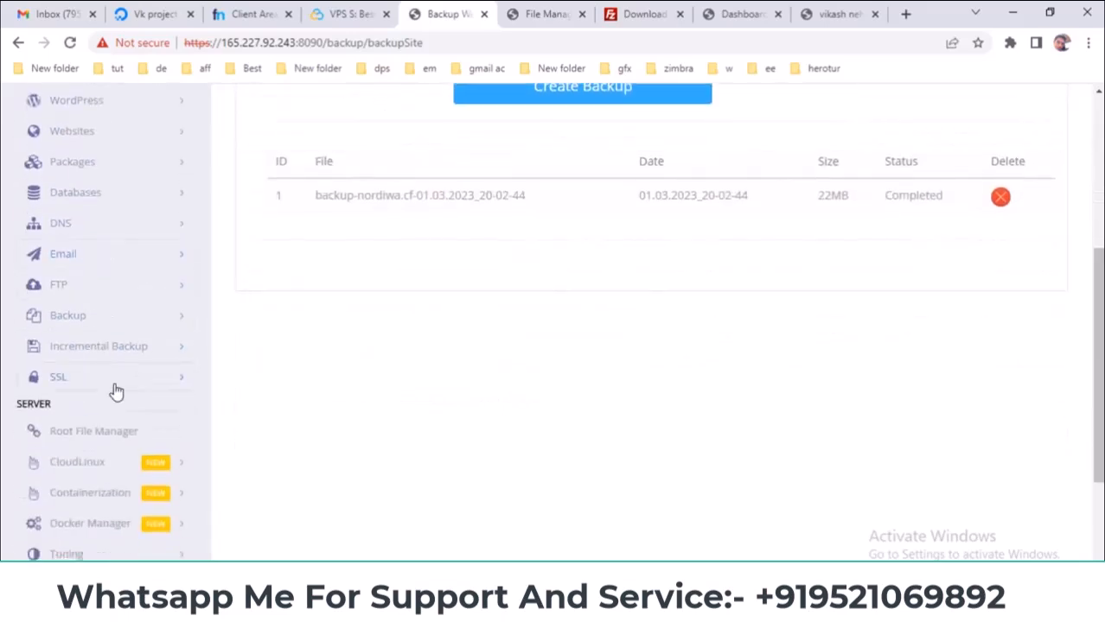
- Reopen Restore Website and confirm Select Backup still offers no backups
click(118, 378)
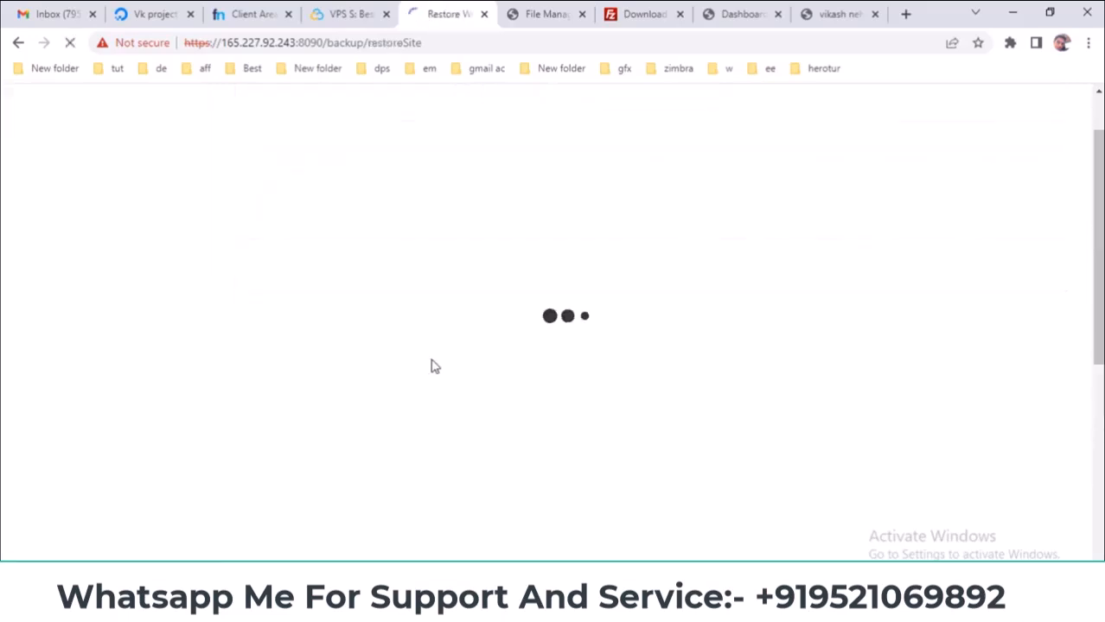
click(545, 226)
click(542, 242)
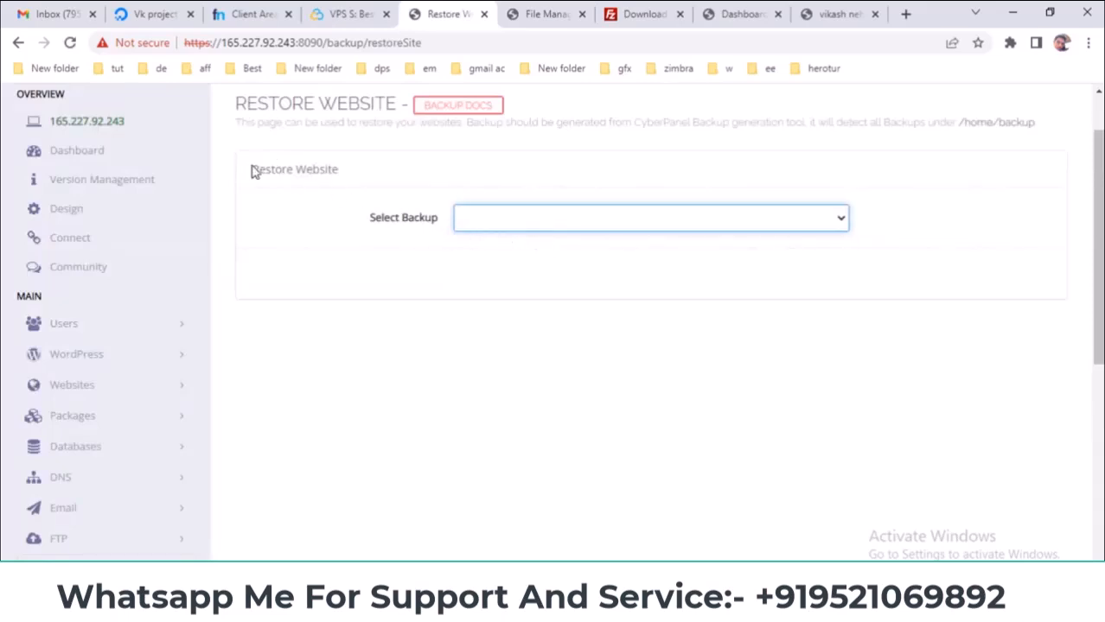
drag(252, 168, 393, 176)
scroll(143, 333, down, 2)
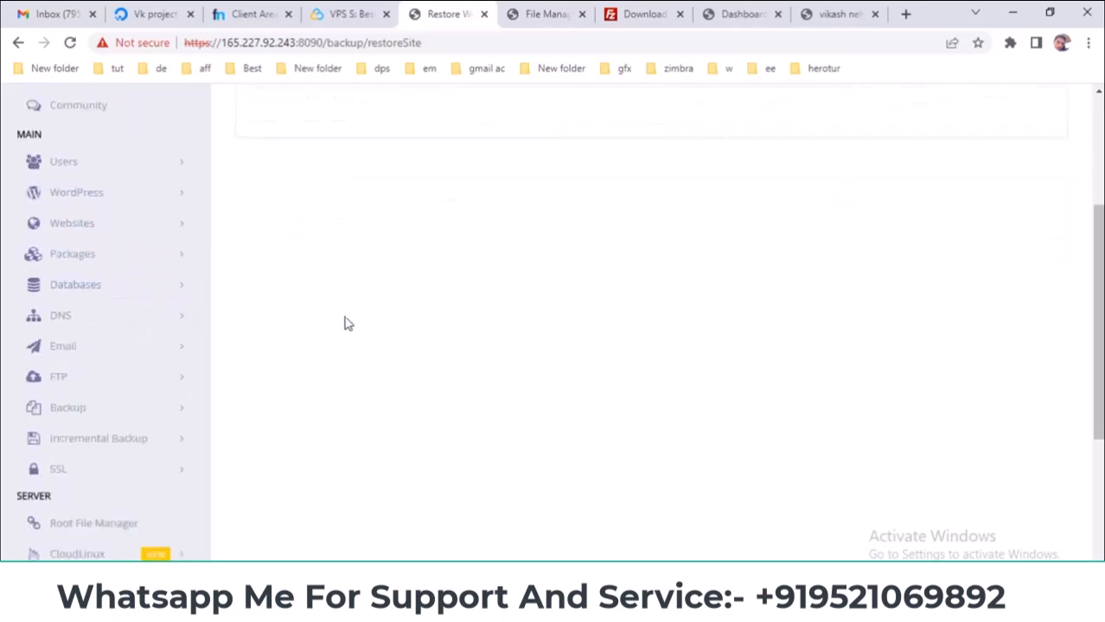
- Open the Schedule Backup page from the Backup menu
click(121, 286)
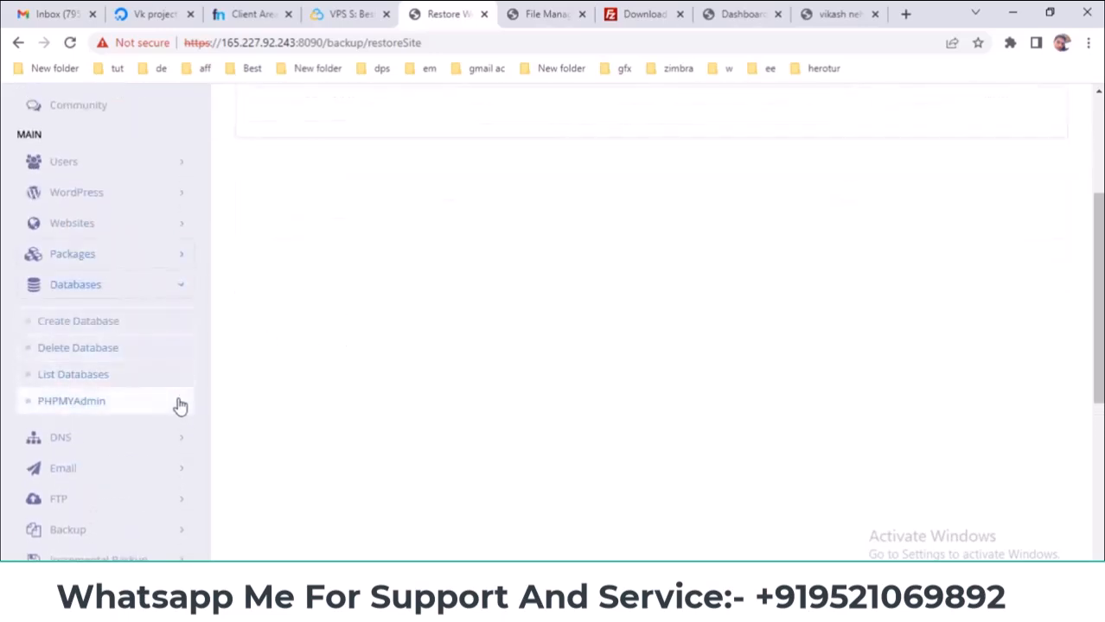
scroll(129, 380, down, 3)
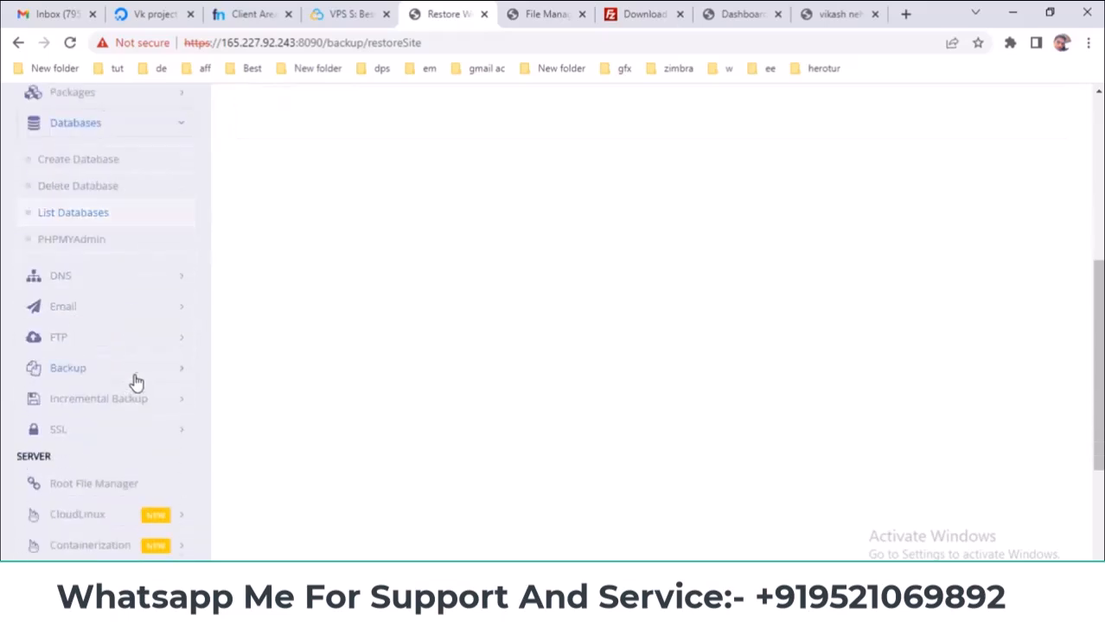
click(132, 297)
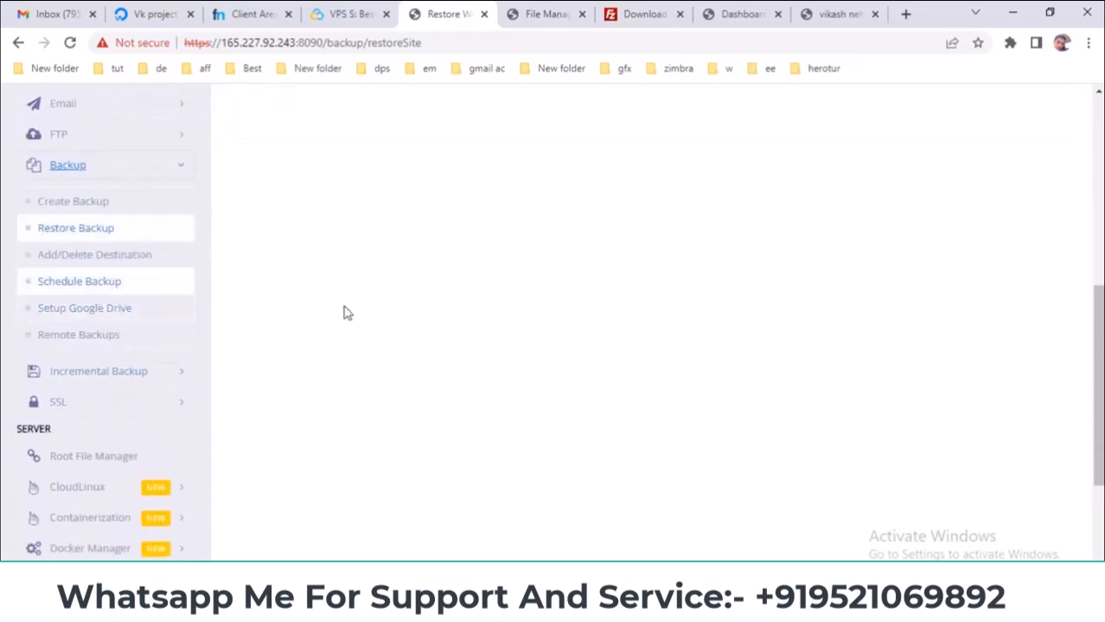
click(116, 285)
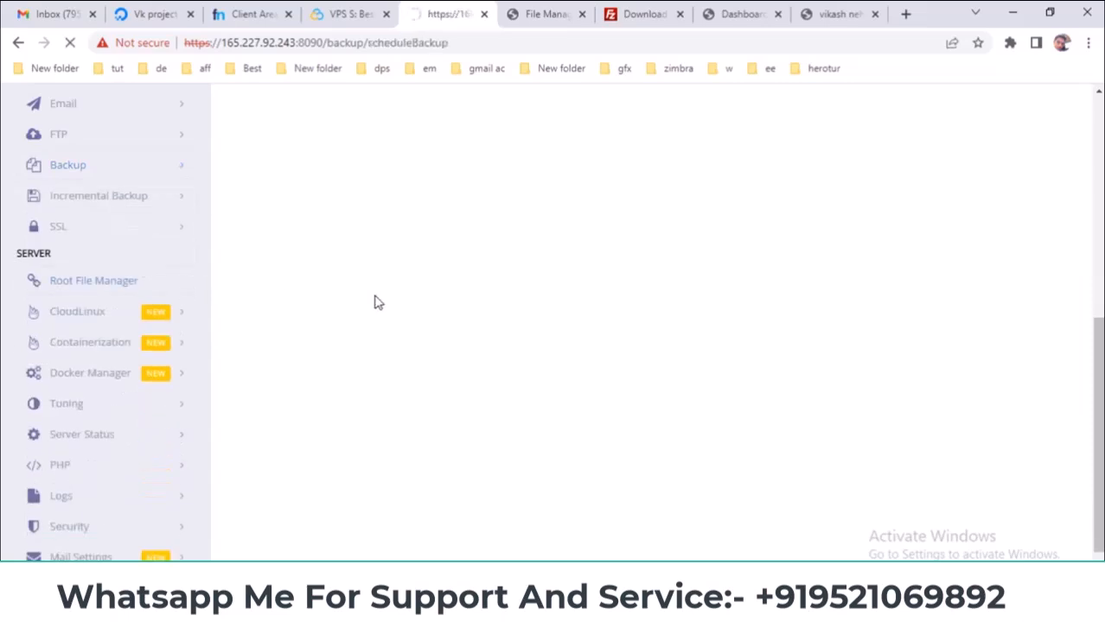
- Start copying the backup archive in the file manager, then cancel the copy
click(564, 10)
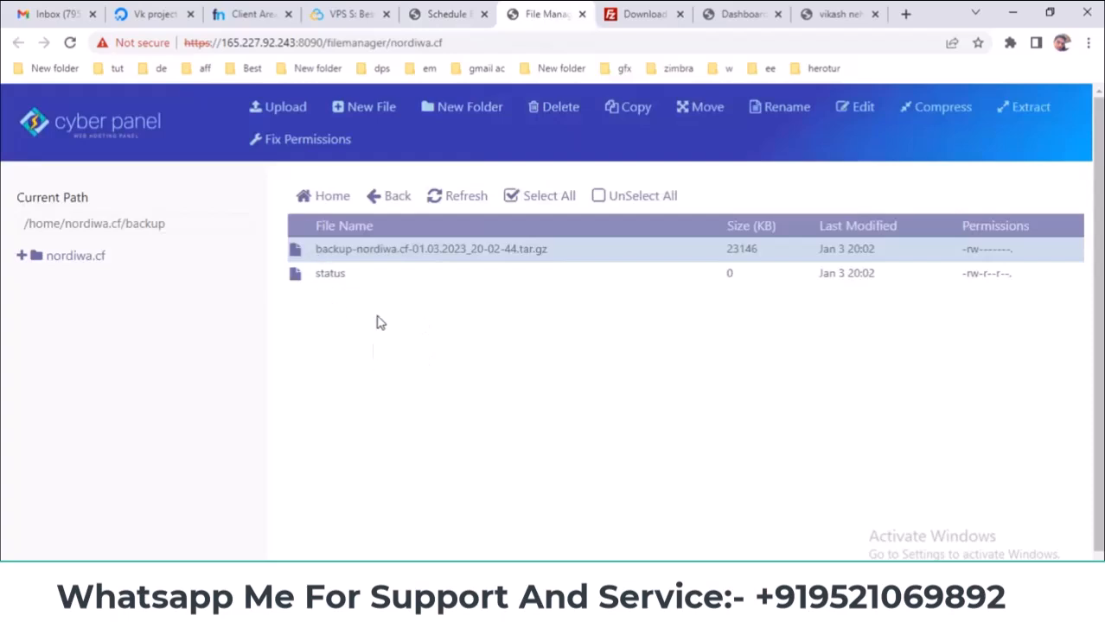
click(312, 250)
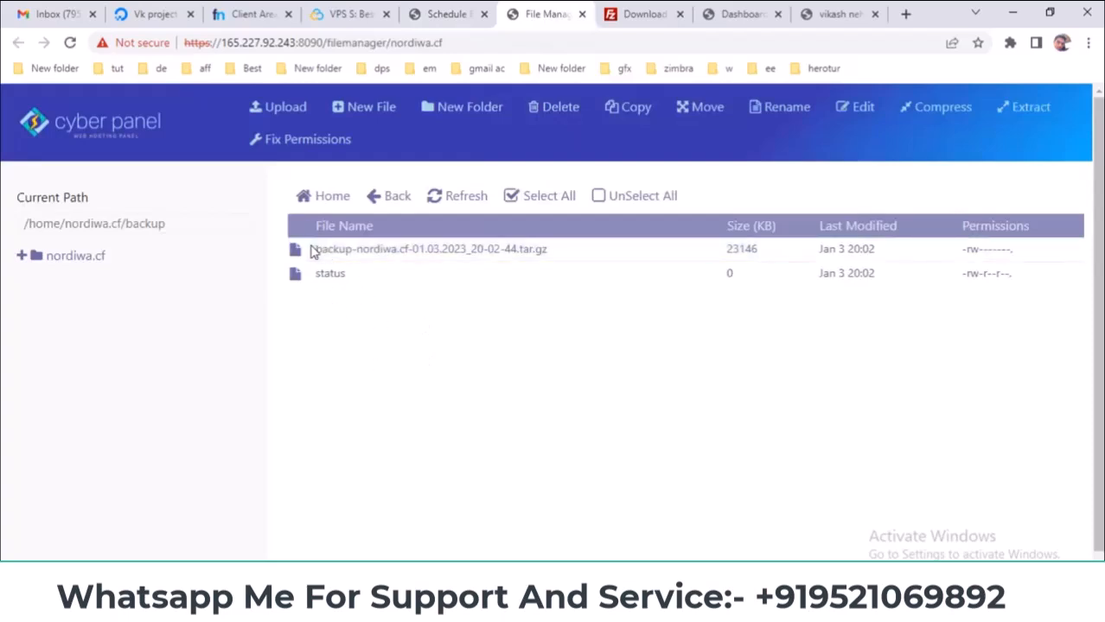
right_click(312, 249)
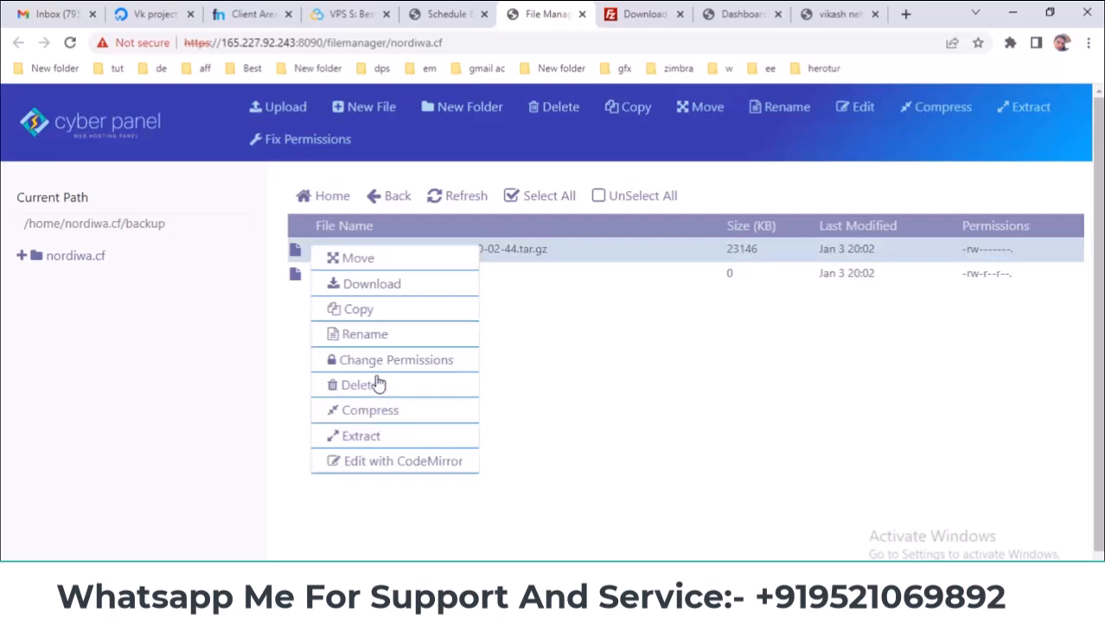
click(366, 316)
click(382, 302)
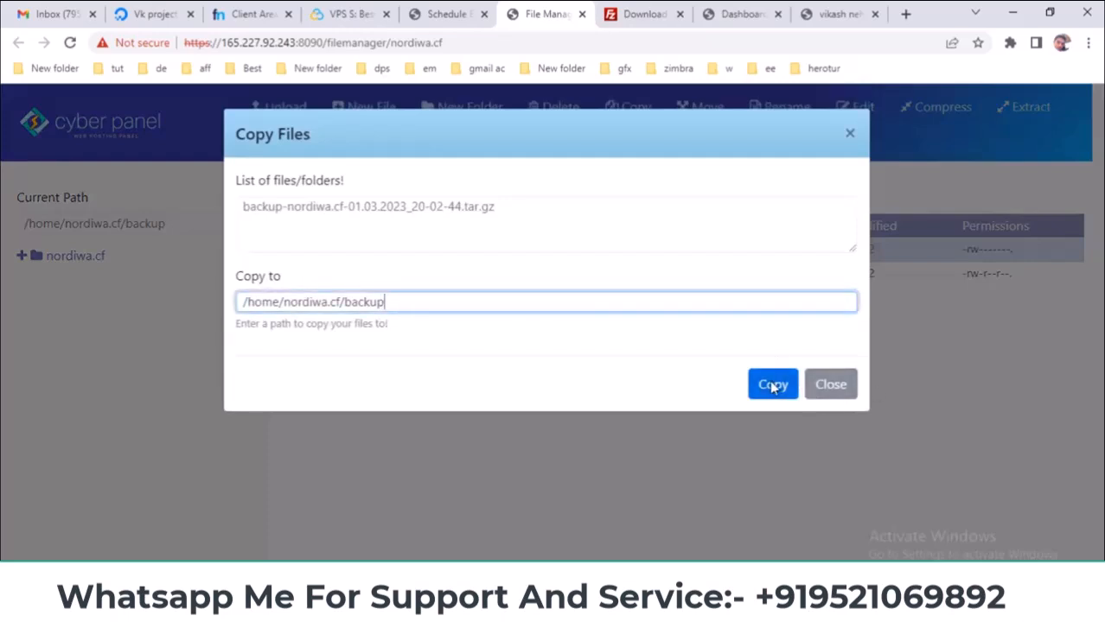
click(834, 391)
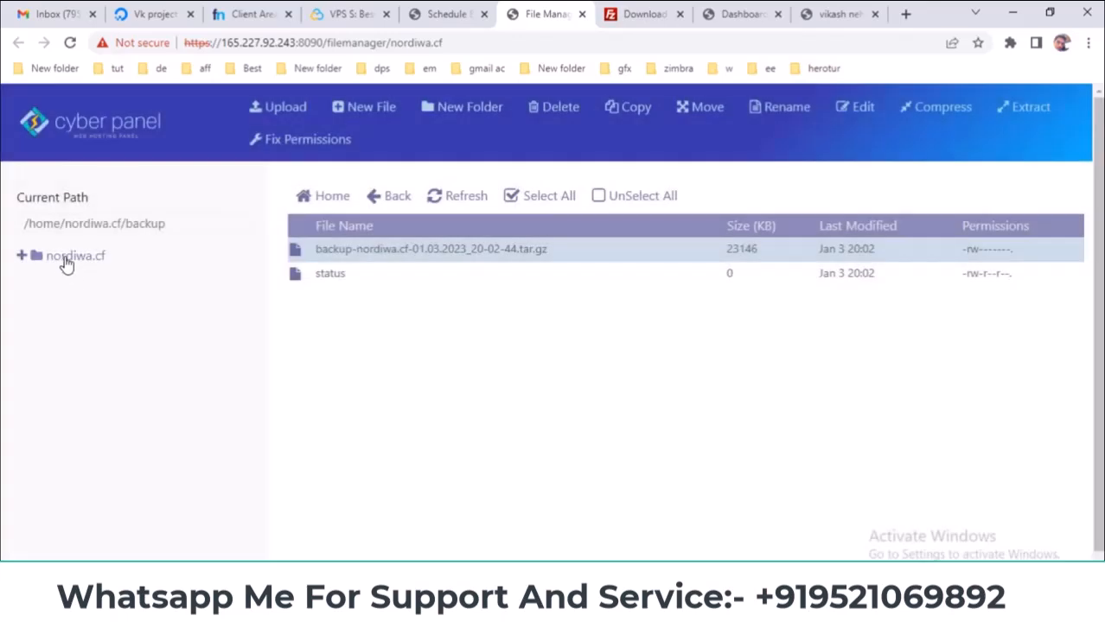
- Open public_html and copy its folder path
click(73, 259)
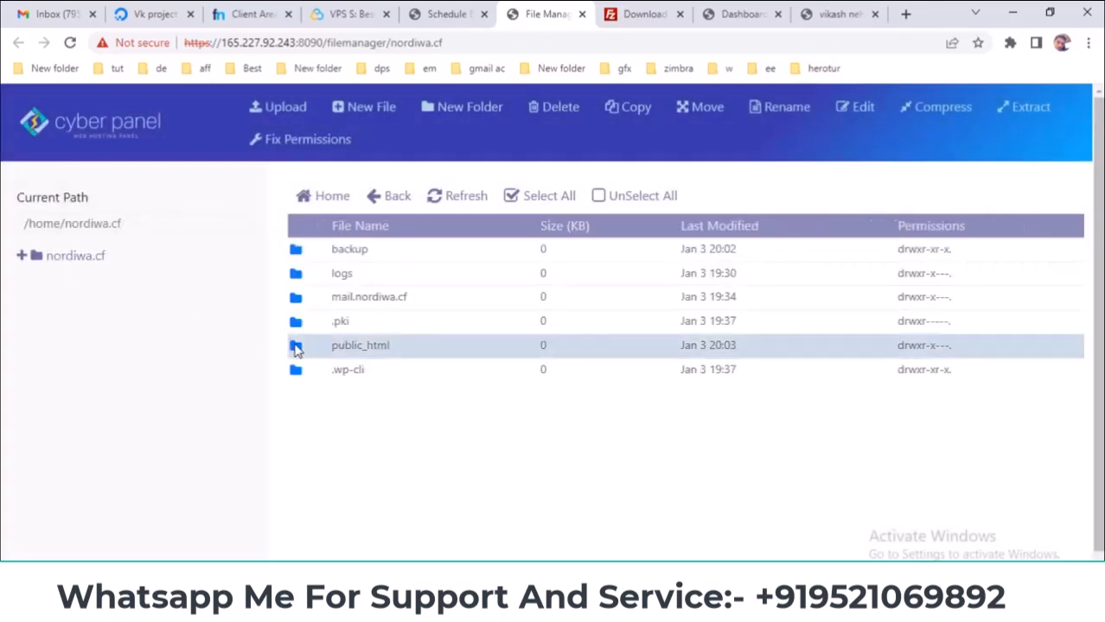
double_click(296, 346)
drag(206, 223, 3, 230)
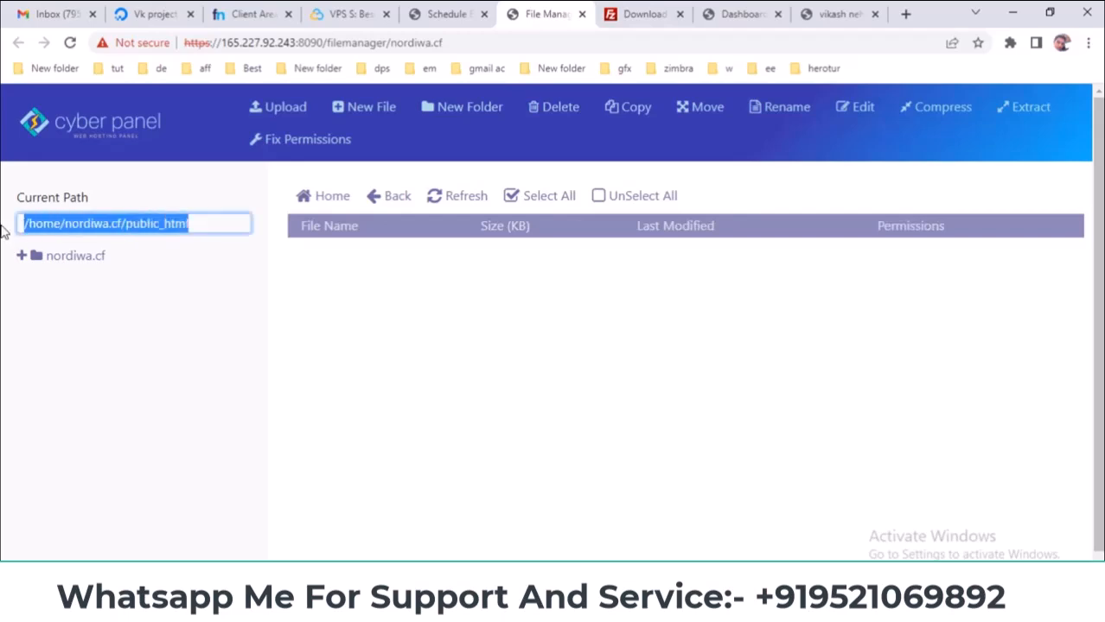
right_click(91, 231)
click(134, 246)
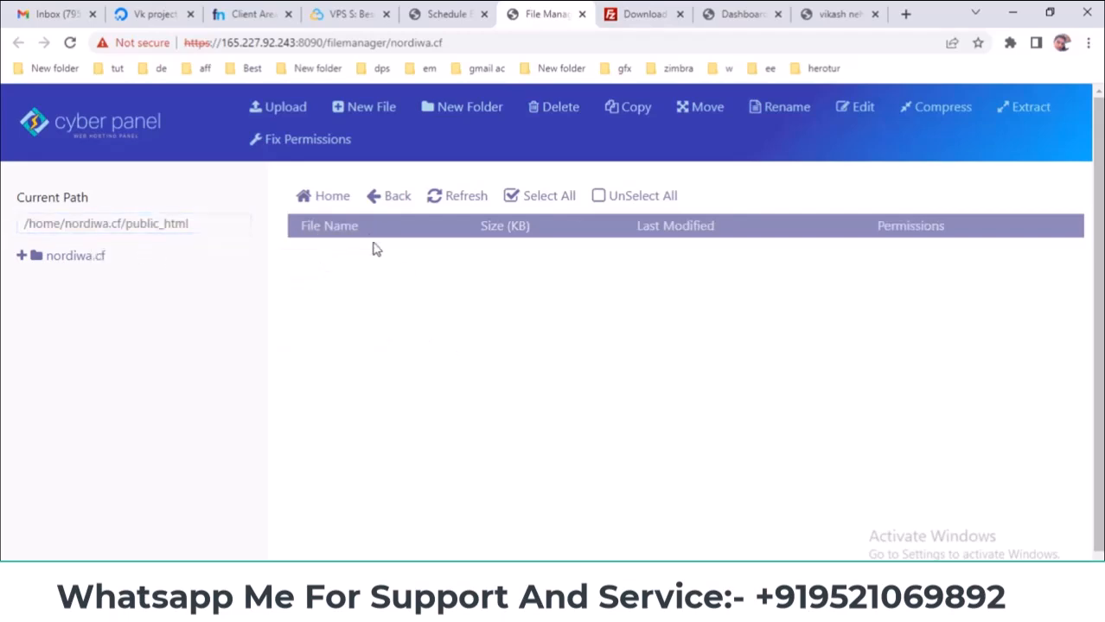
- Move the backup tar.gz from the backup folder into /home/nordiwa.cf/public_html and open public_html
click(381, 198)
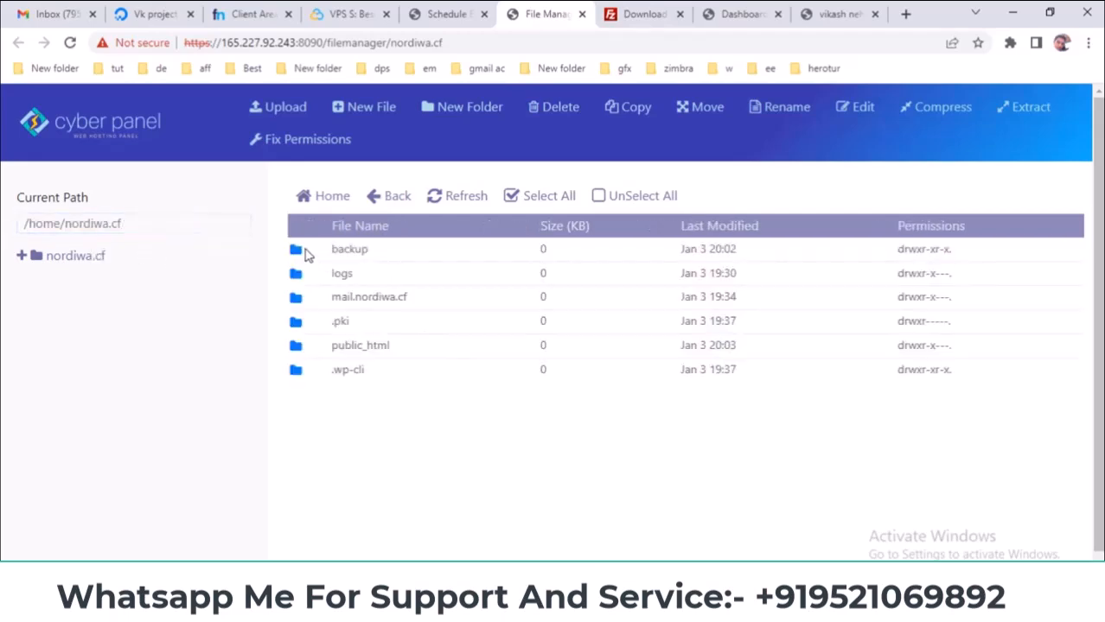
double_click(307, 252)
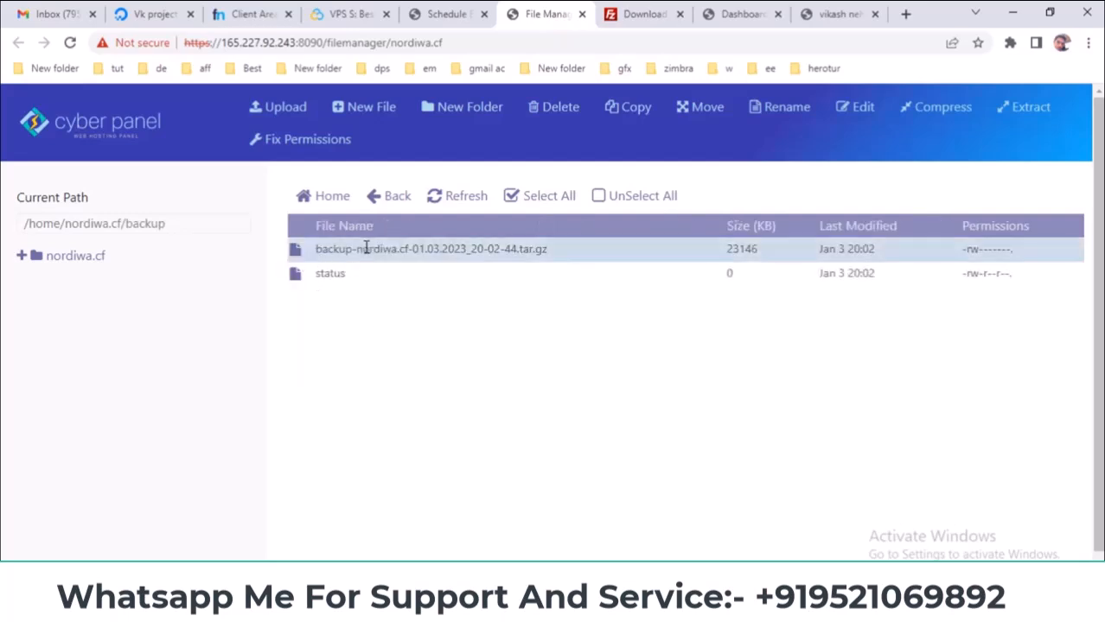
click(684, 108)
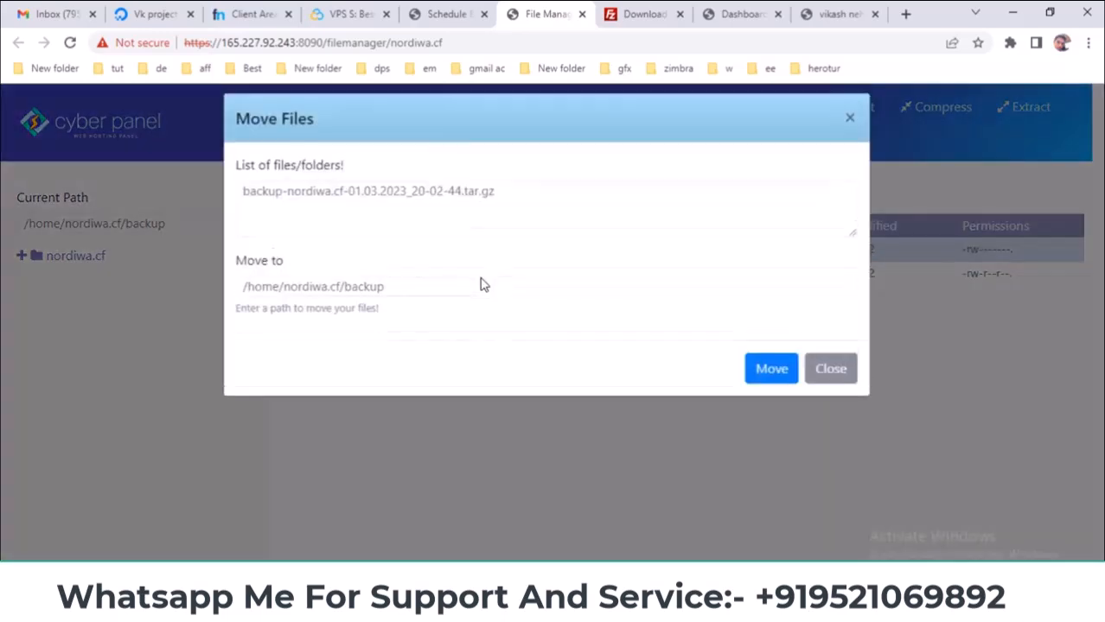
triple_click(341, 306)
right_click(389, 298)
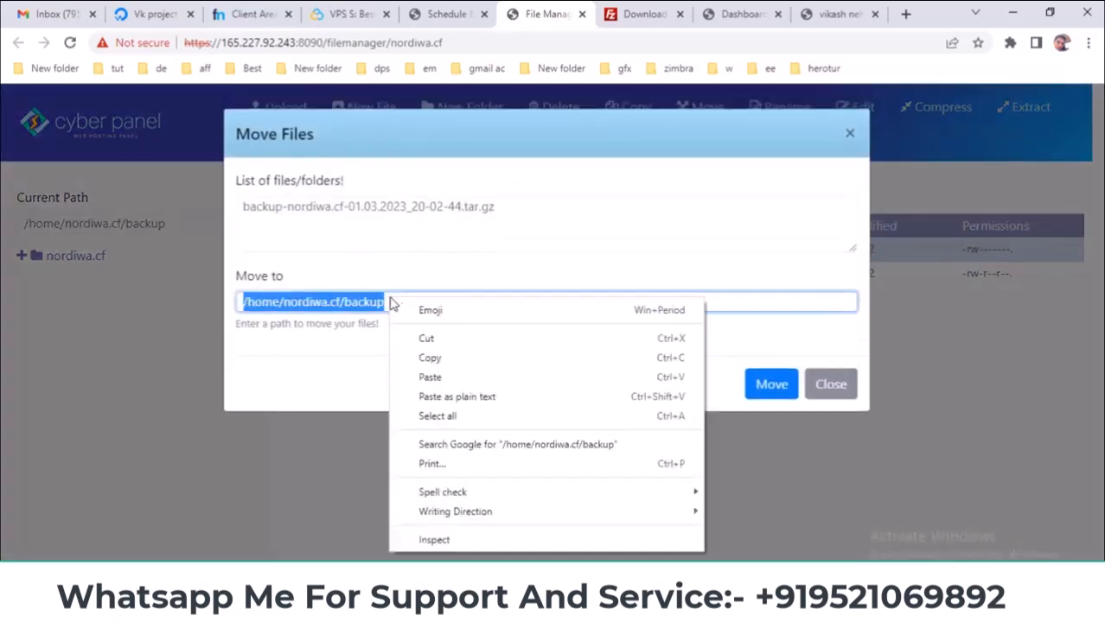
click(434, 381)
click(769, 385)
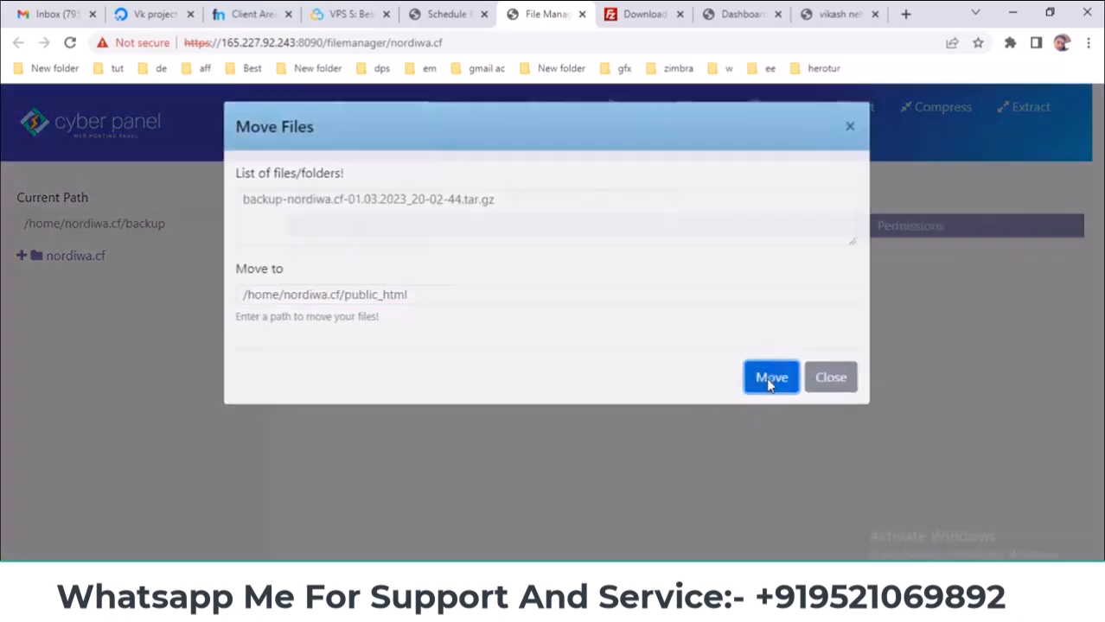
click(68, 258)
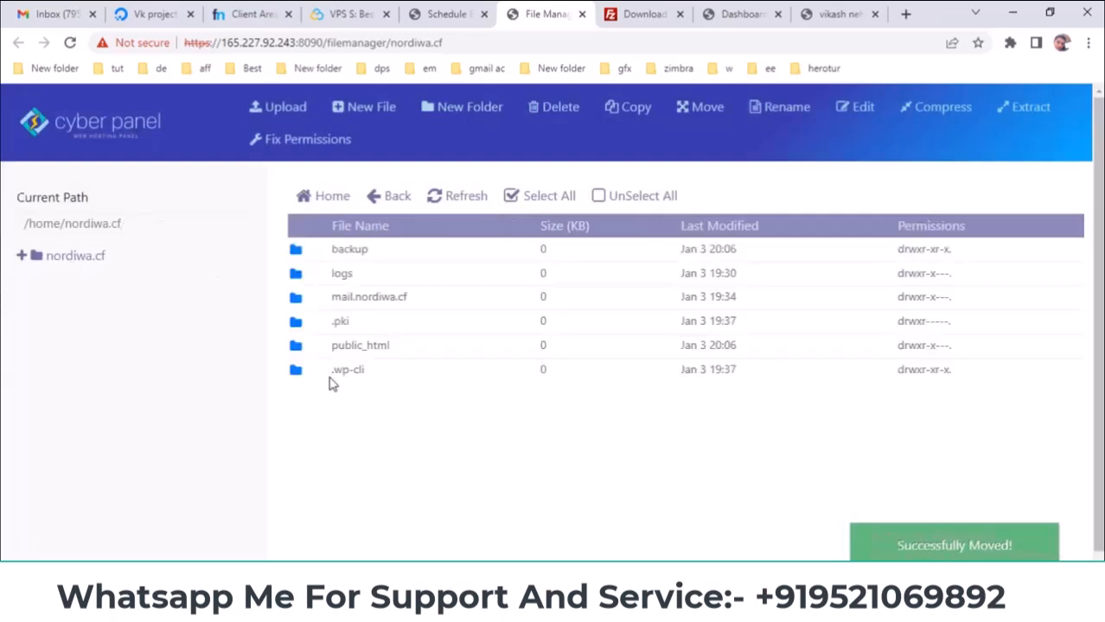
double_click(309, 346)
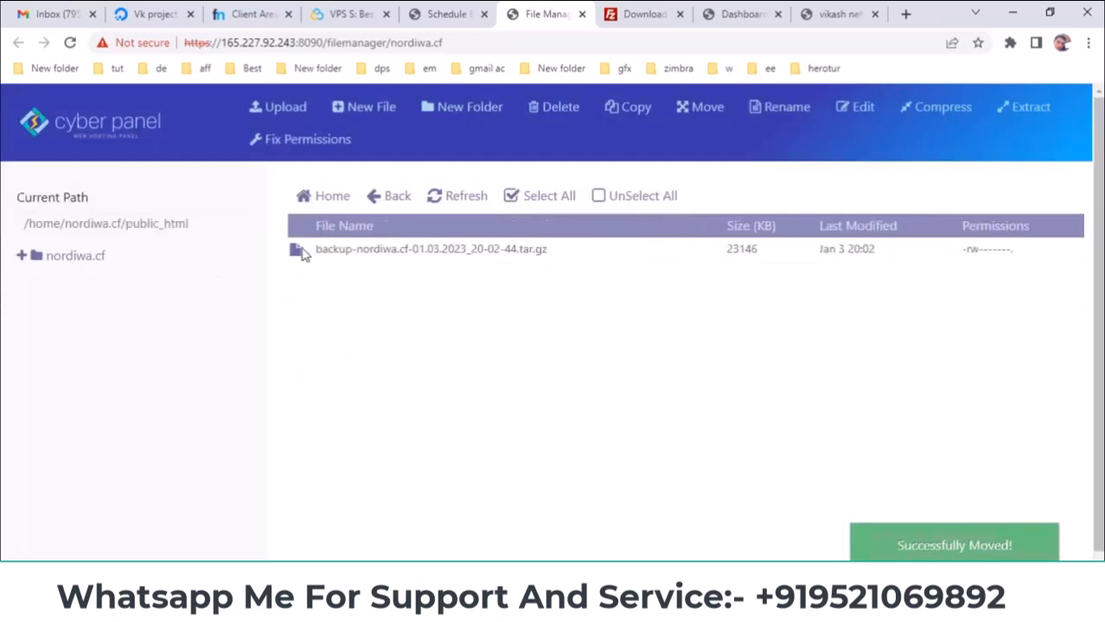
- Extract the backup archive in public_html, inspect the nested public_html, and select the config and SQL files
right_click(304, 253)
click(361, 437)
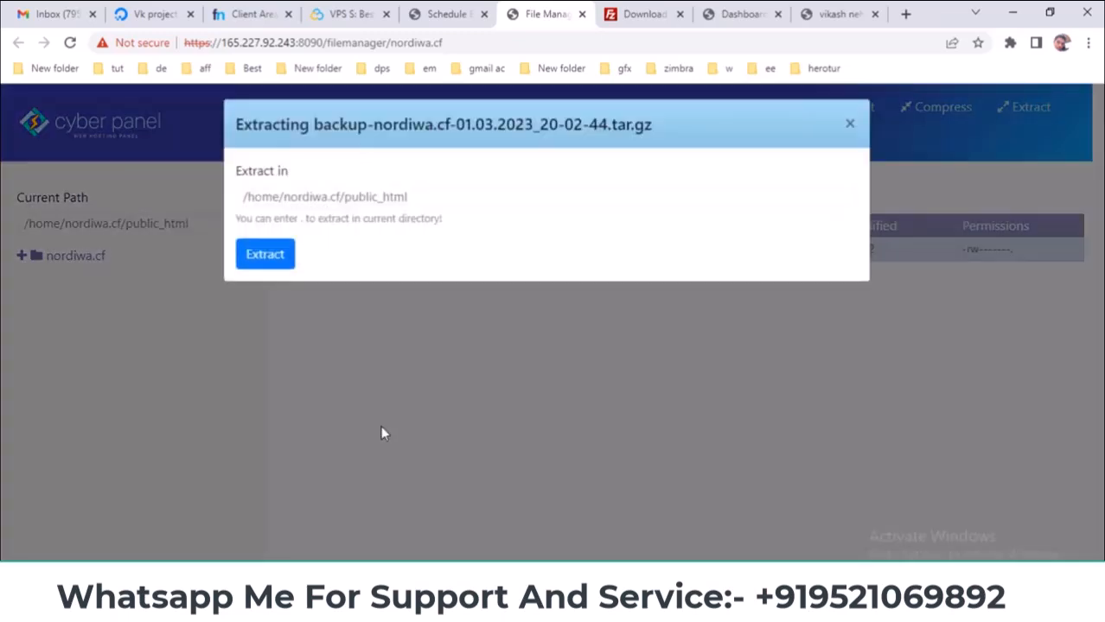
click(270, 266)
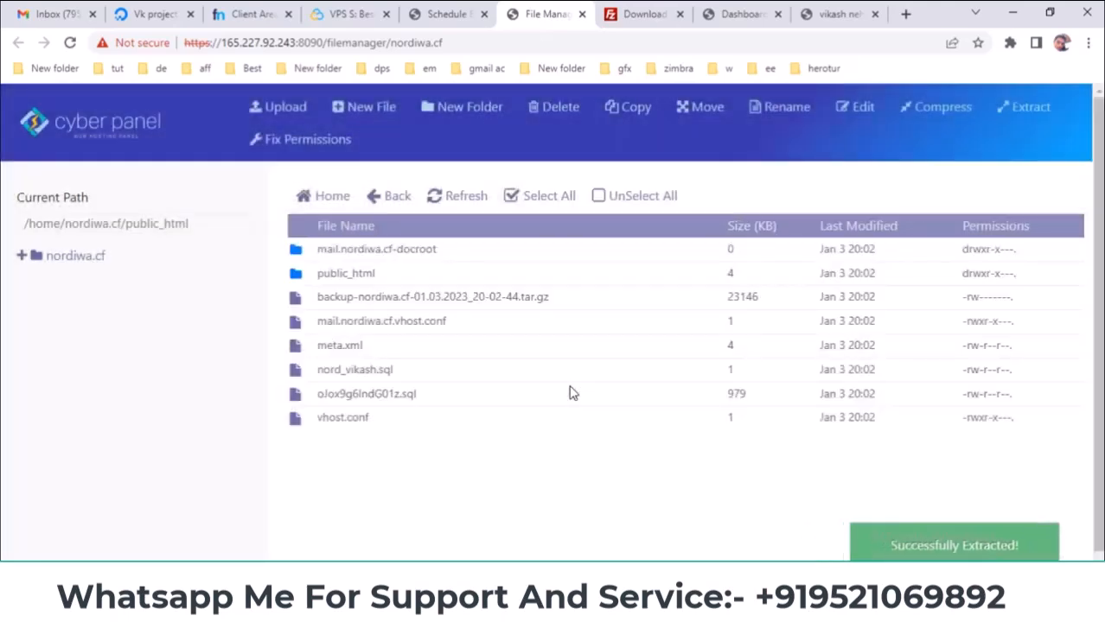
double_click(308, 275)
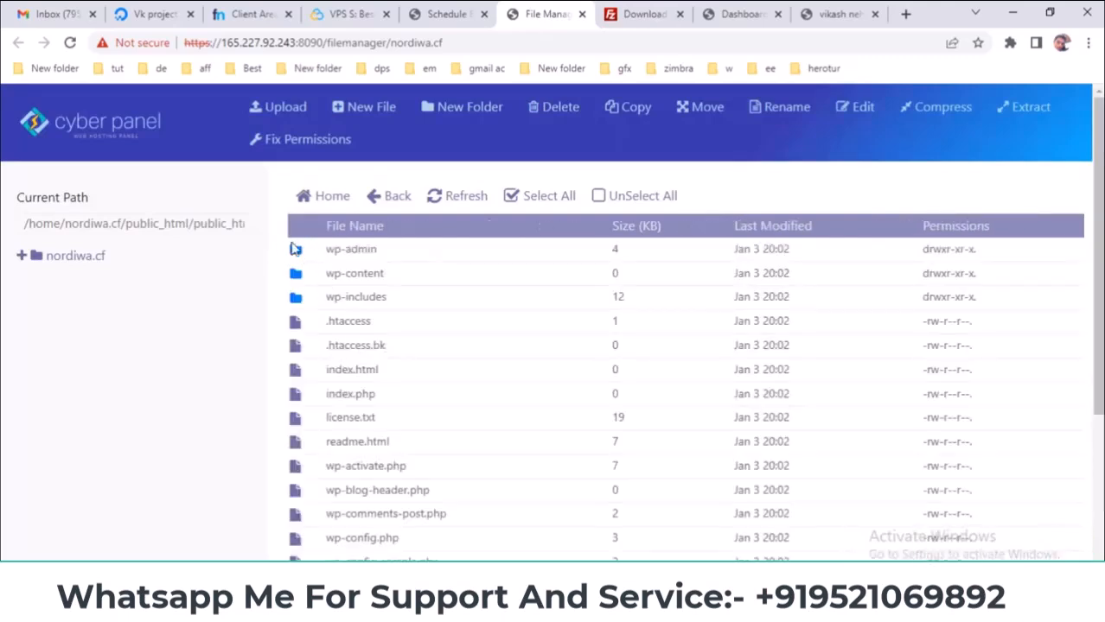
click(371, 197)
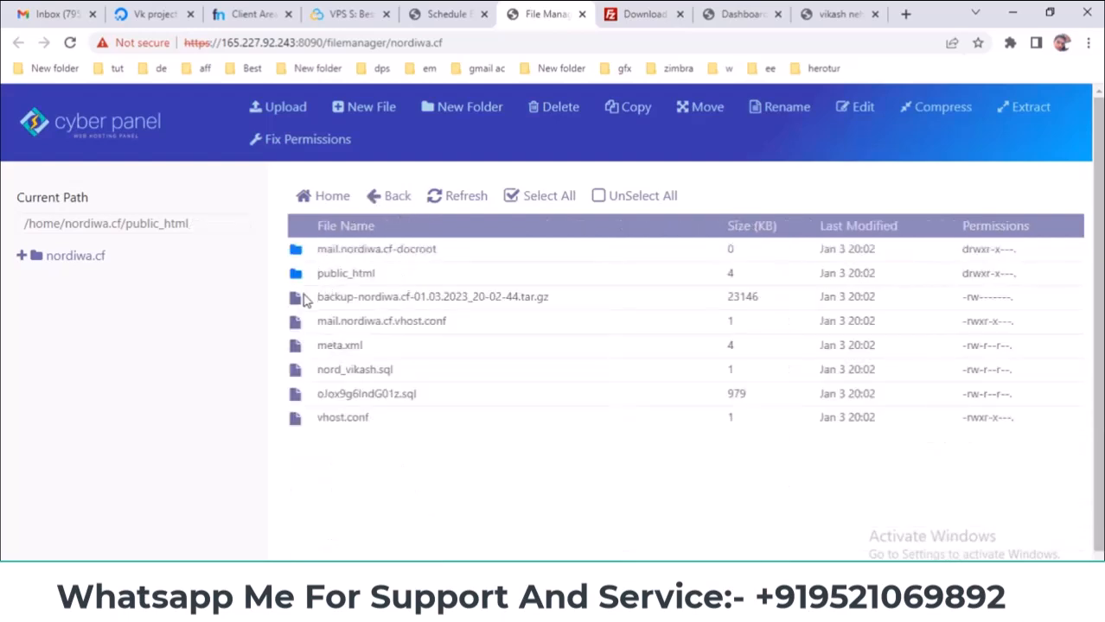
drag(307, 325, 316, 429)
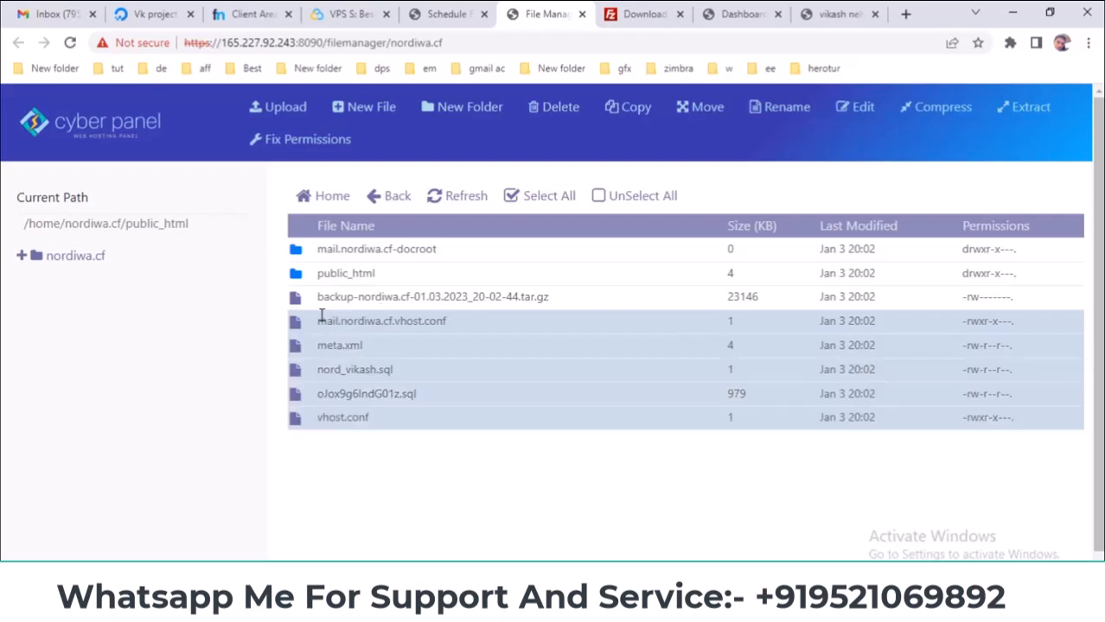
- Delete the extracted extras: mail docroot, vhost configs, meta.xml and SQL dumps
click(303, 252)
click(544, 107)
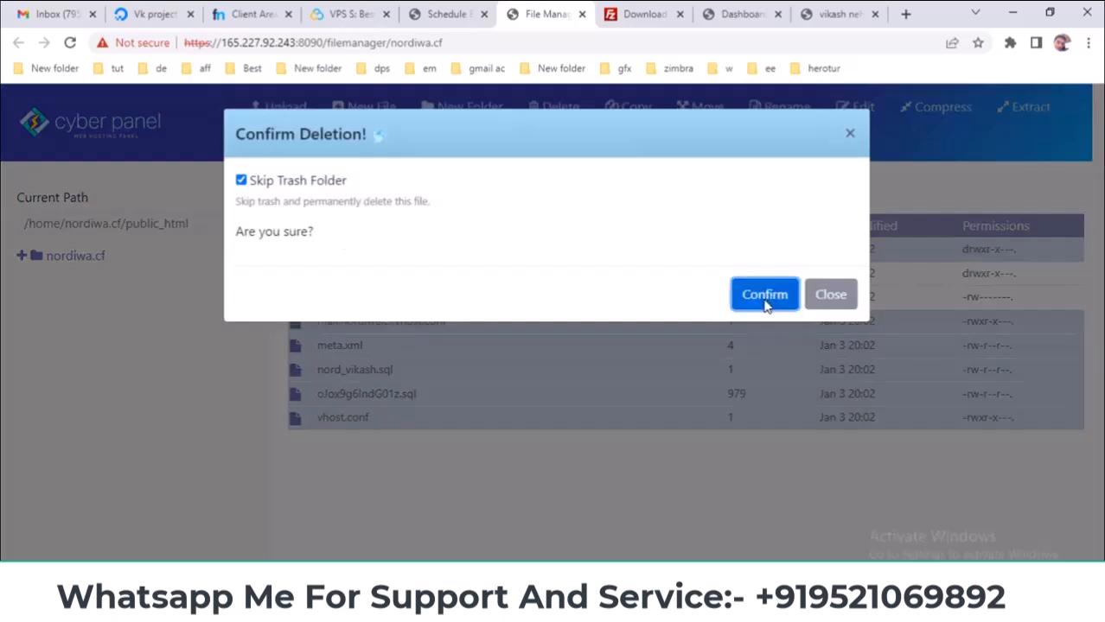
click(764, 296)
- Move all WordPress files from the nested public_html up to /home/nordiwa.cf/public_html
double_click(304, 254)
click(508, 195)
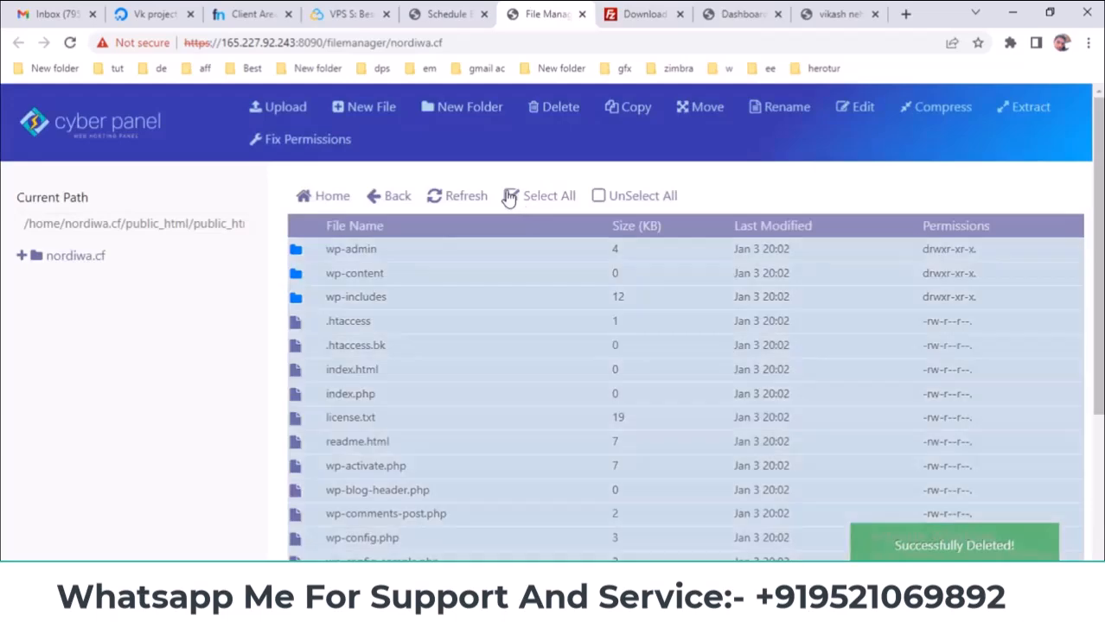
click(700, 107)
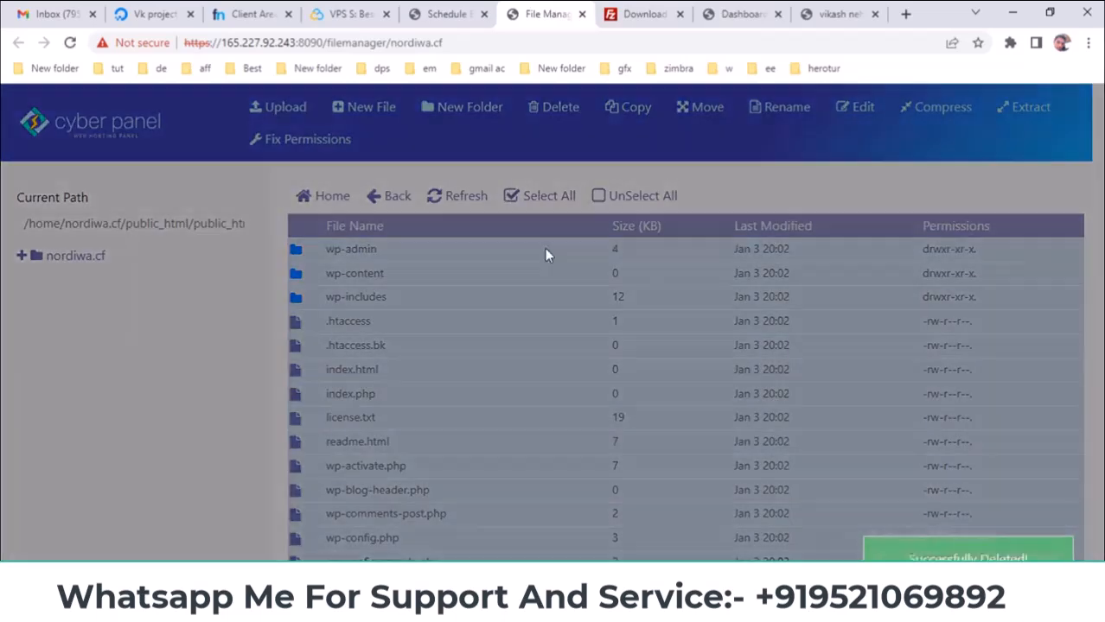
drag(414, 301, 686, 313)
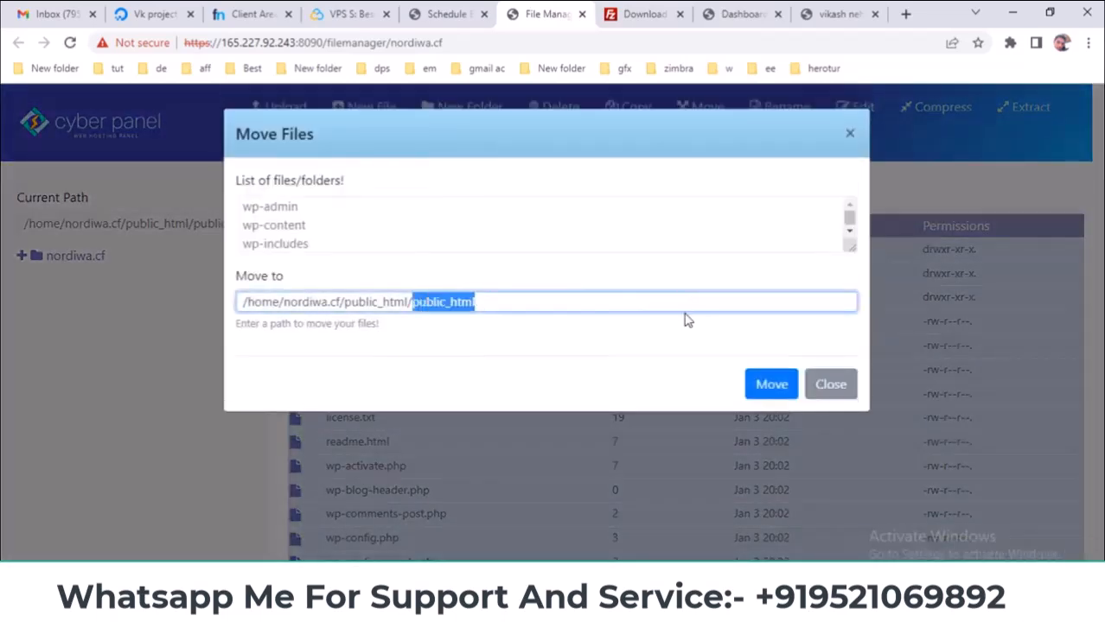
key(BackSpace)
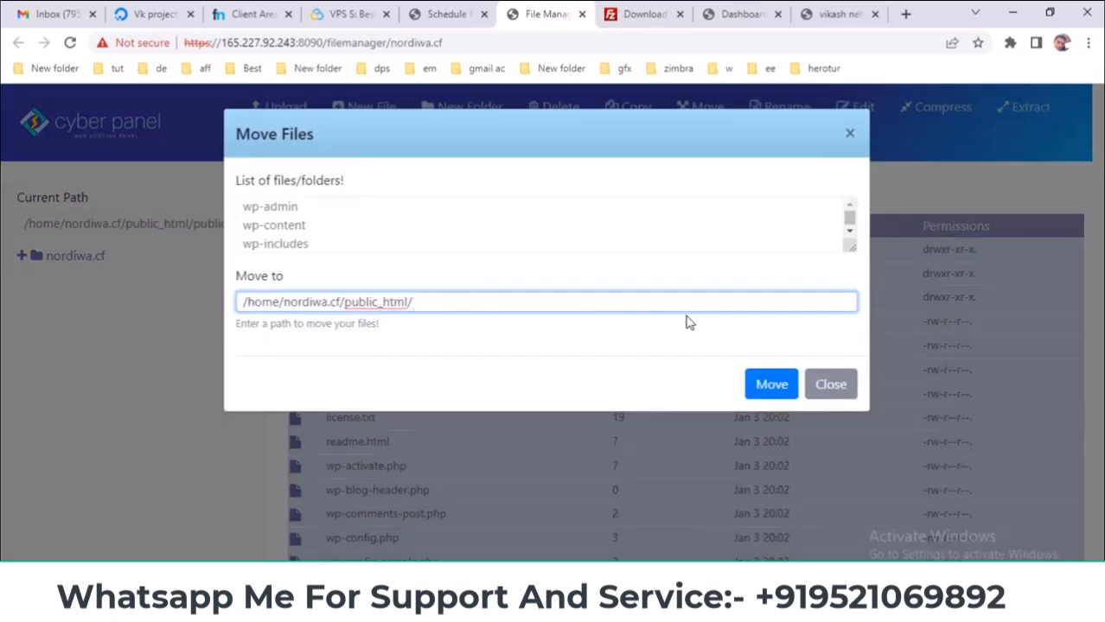
click(772, 386)
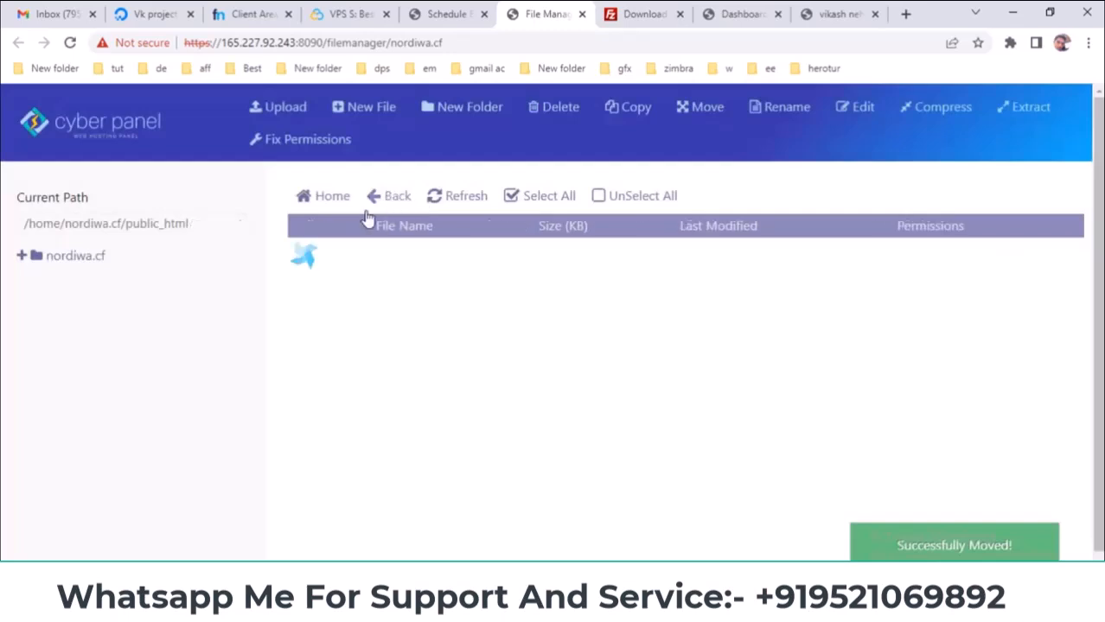
- Check the WordPress files now in public_html, then return to the Schedule Backup page
click(384, 201)
click(99, 257)
double_click(315, 354)
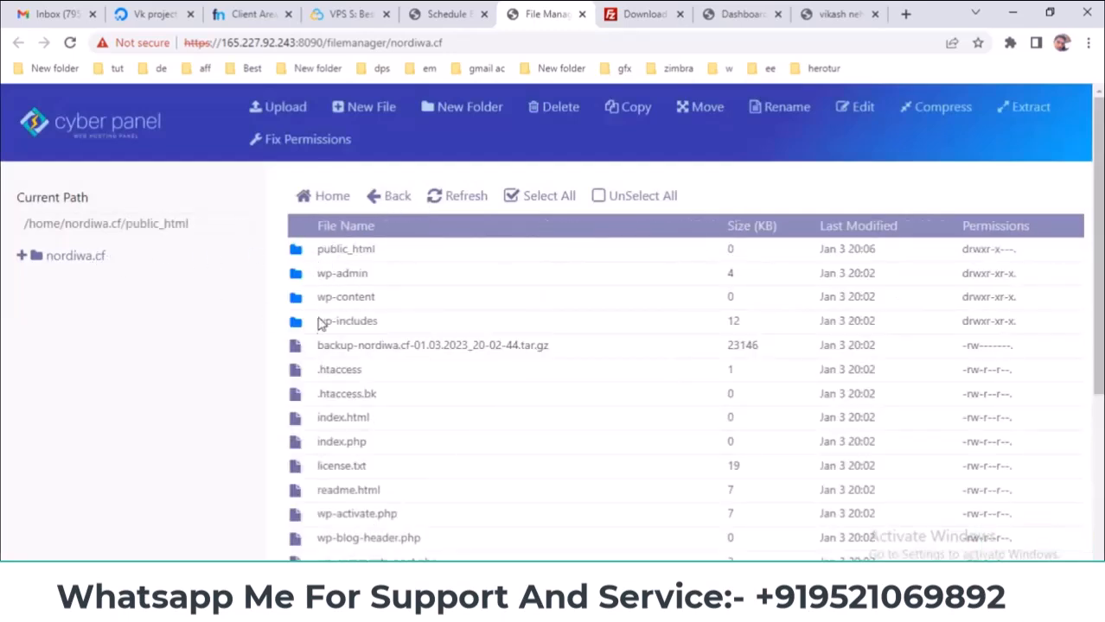
scroll(322, 328, down, 3)
scroll(336, 352, up, 3)
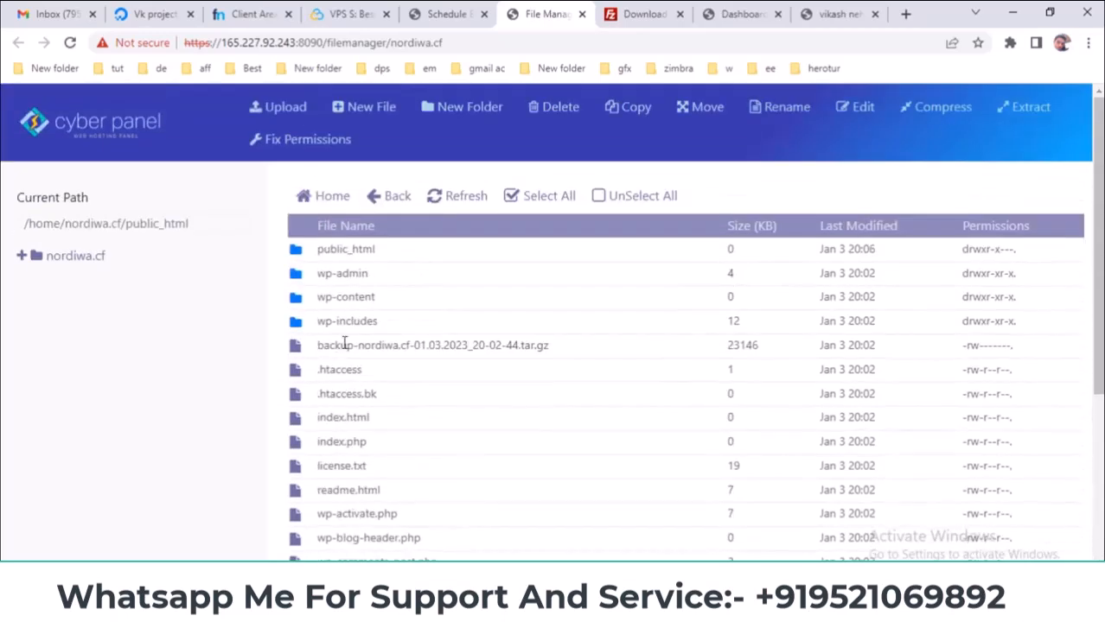
click(459, 10)
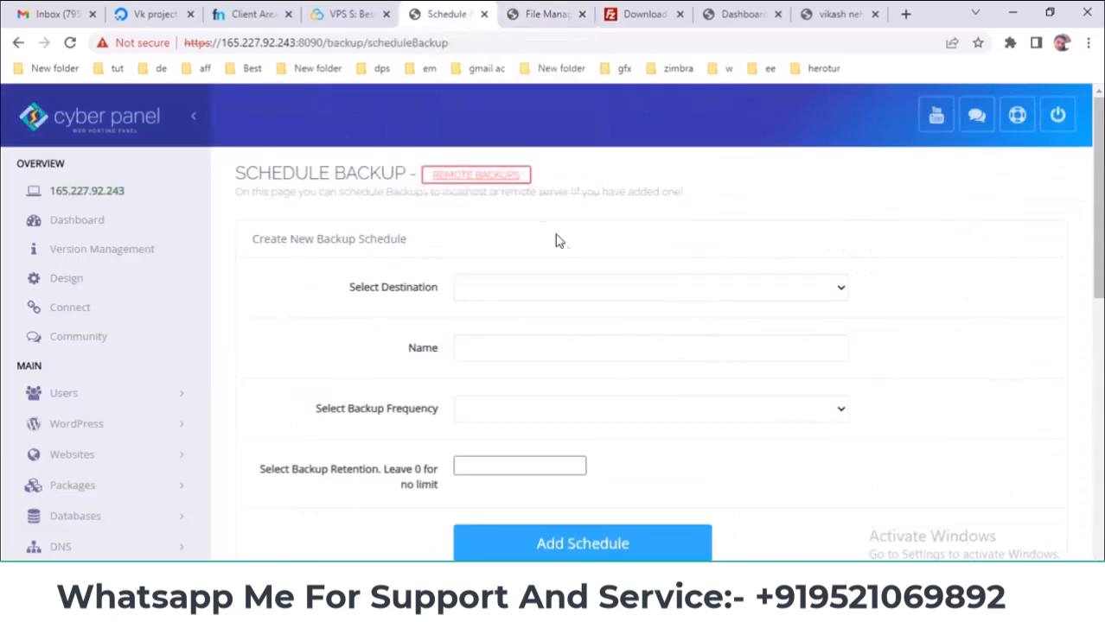
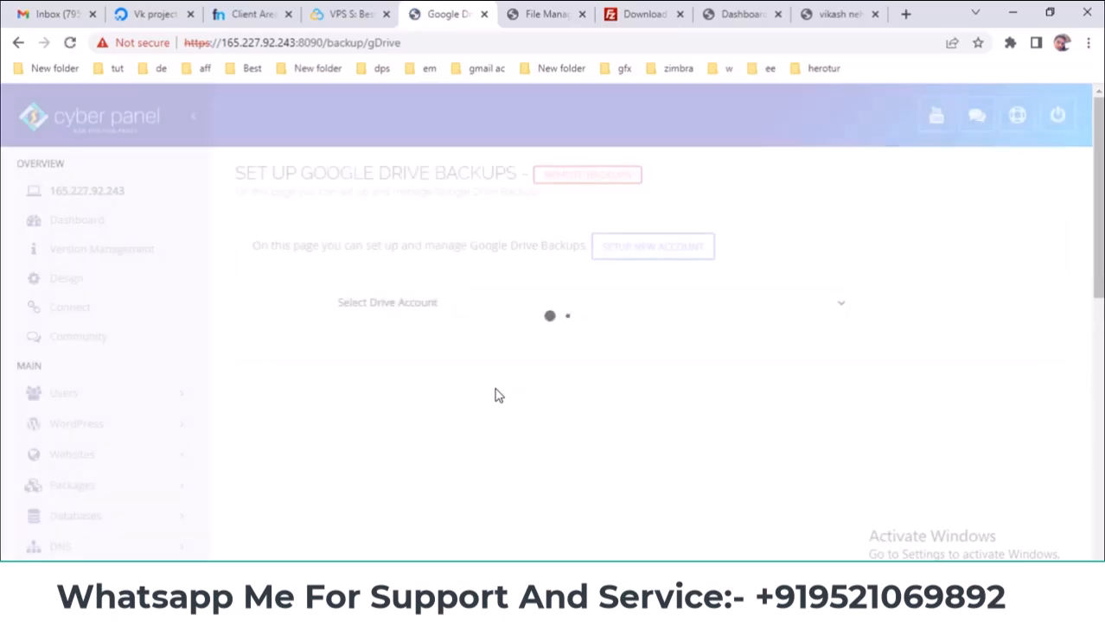
- Start adding a new Google Drive backup account, then abandon it and dismiss the setup dialog
click(548, 305)
click(550, 305)
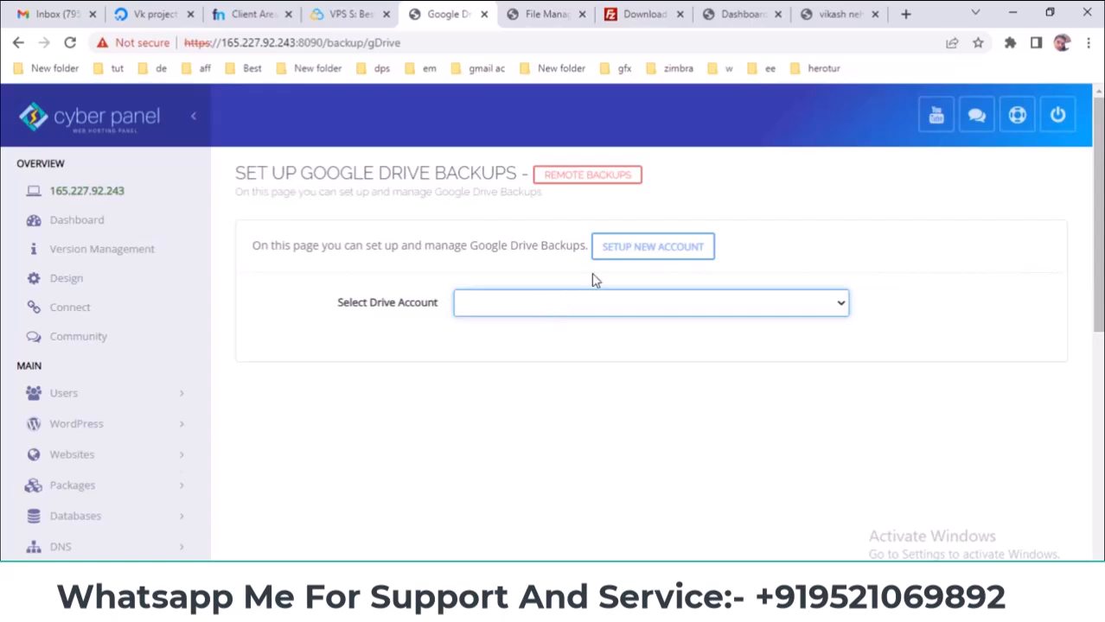
click(627, 256)
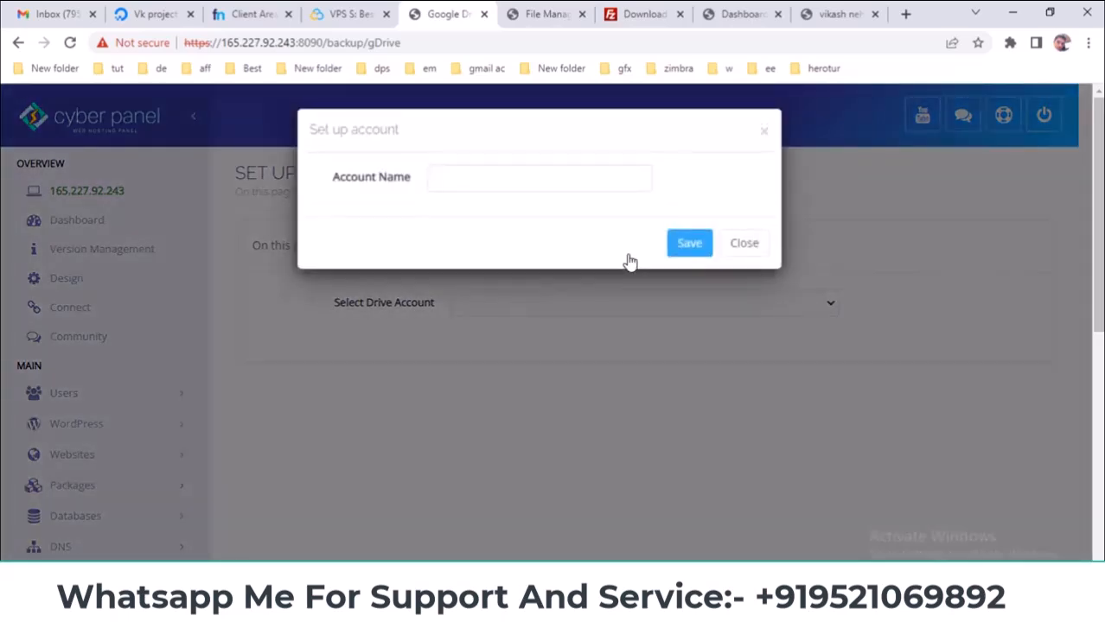
click(576, 177)
click(707, 243)
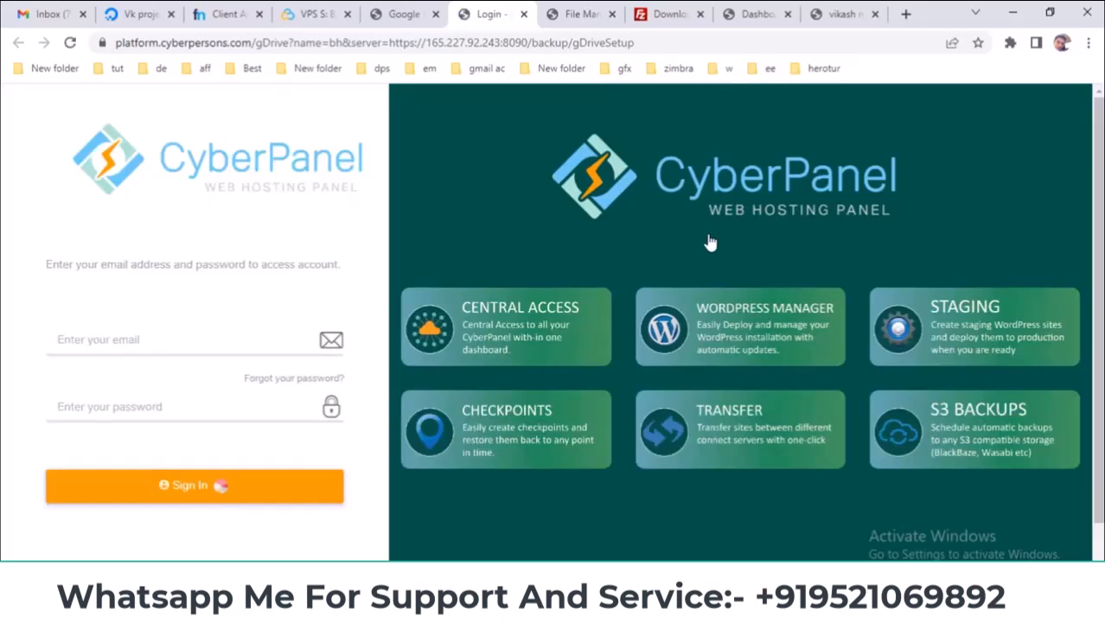
click(253, 344)
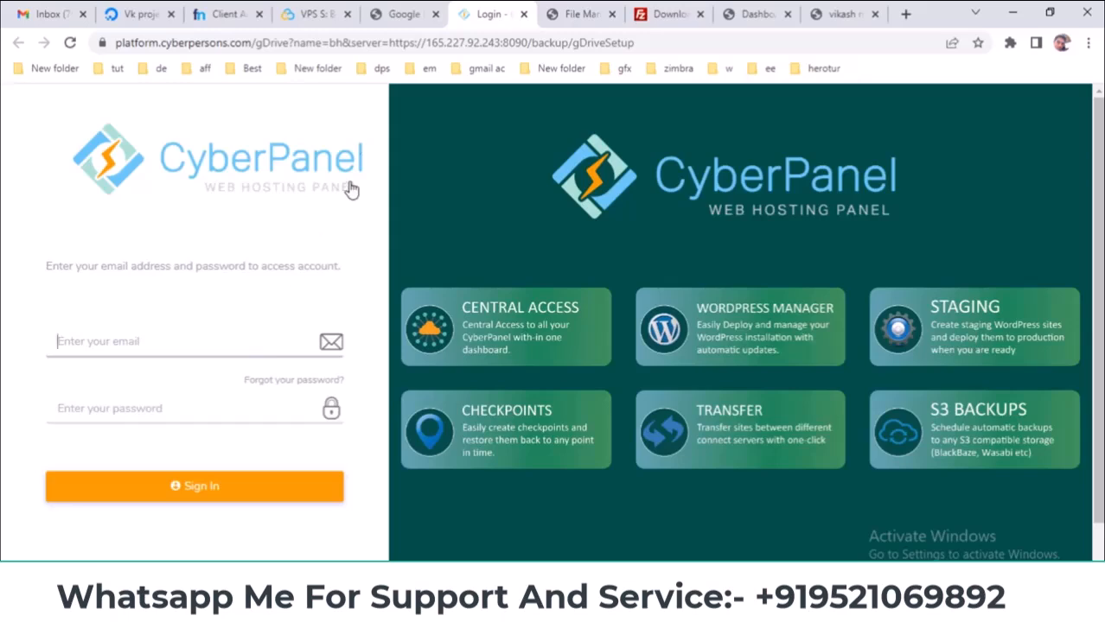
click(396, 12)
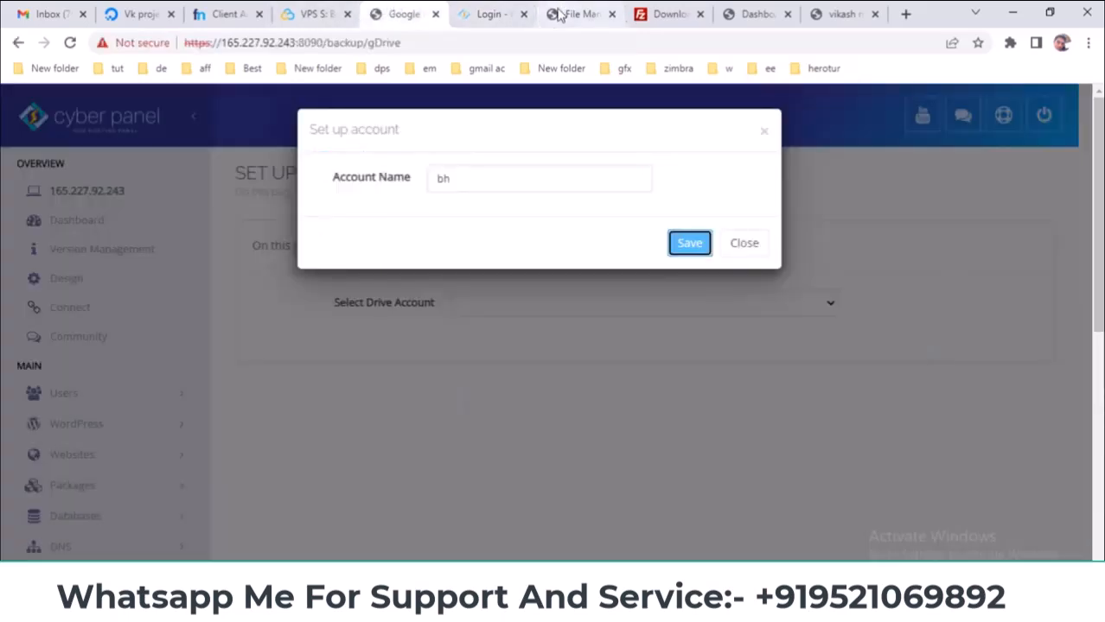
click(522, 14)
click(732, 243)
- Open Backup > Remote Backups and look over its IP Address and Password fields
scroll(41, 423, down, 2)
scroll(41, 424, down, 1)
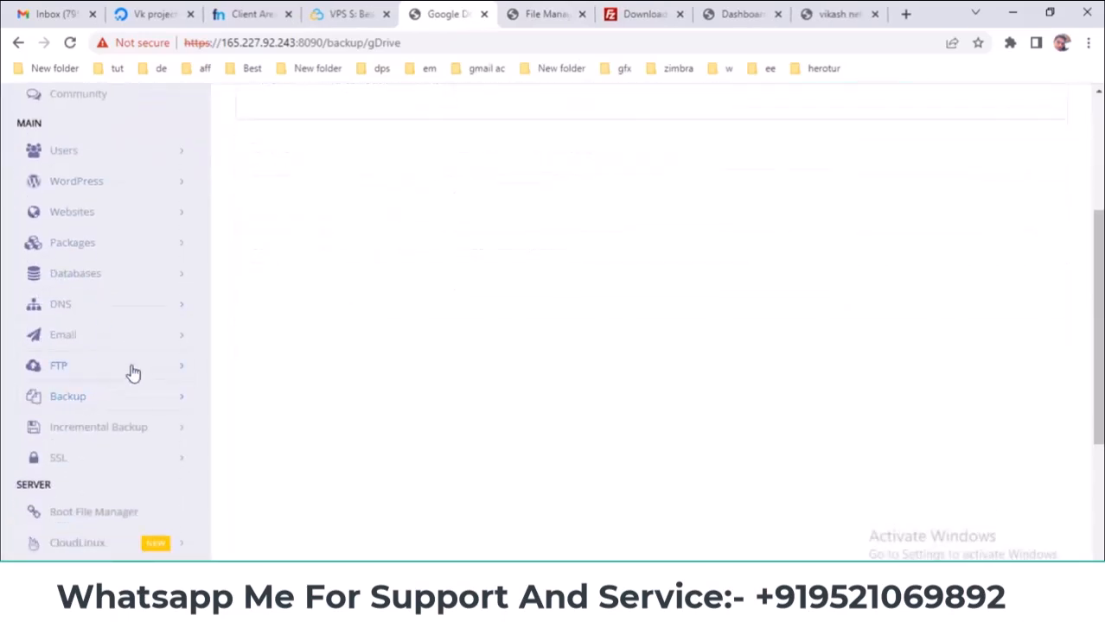
click(173, 394)
scroll(177, 398, down, 1)
scroll(181, 405, down, 2)
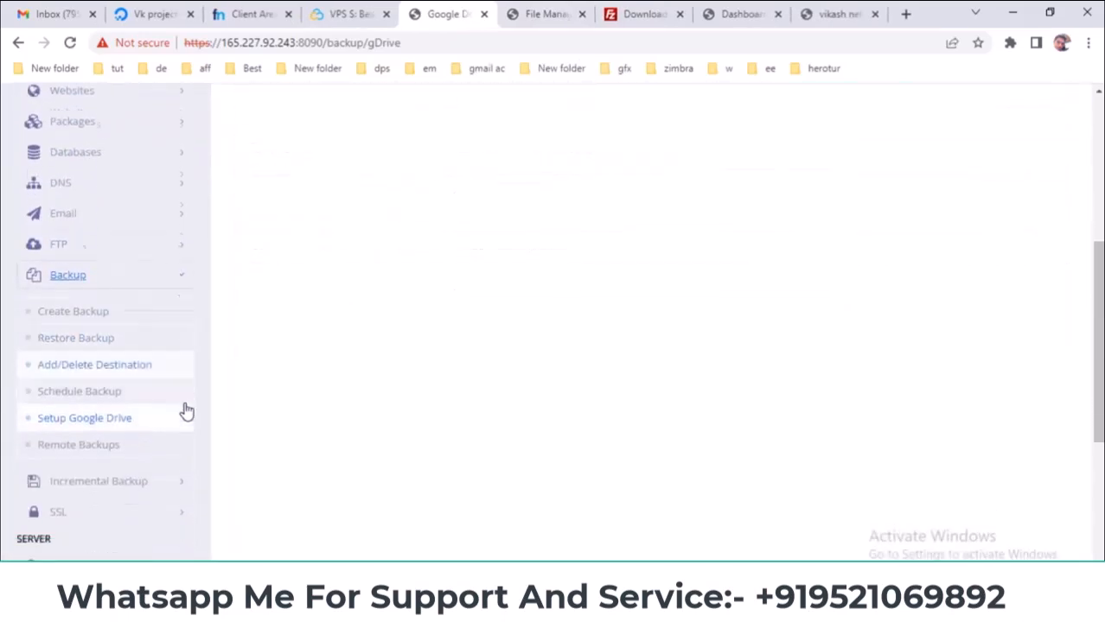
click(85, 329)
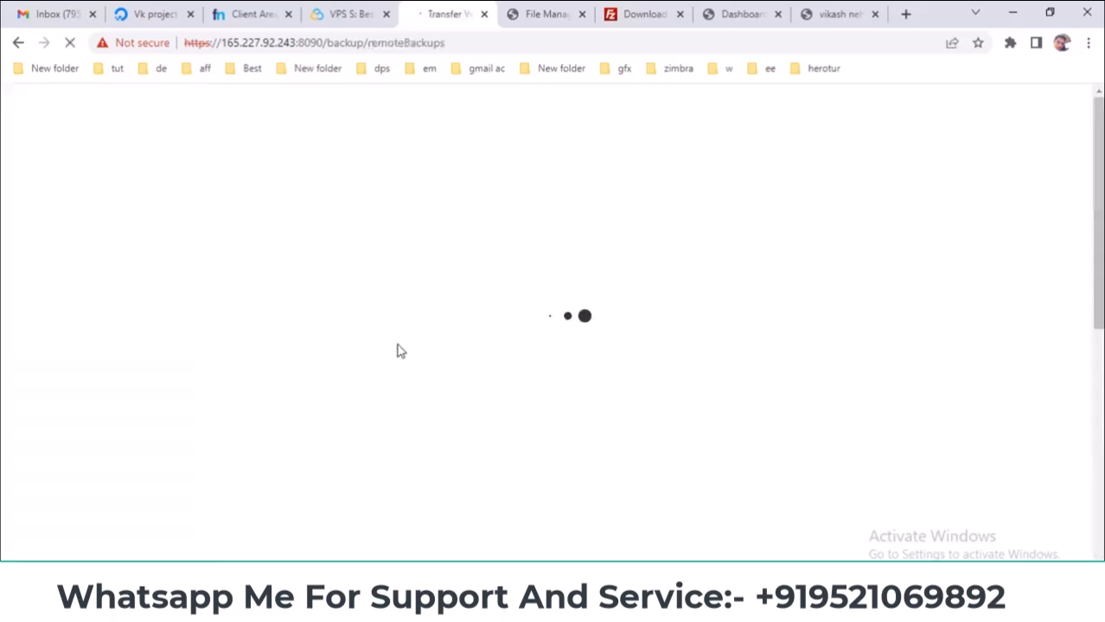
click(476, 289)
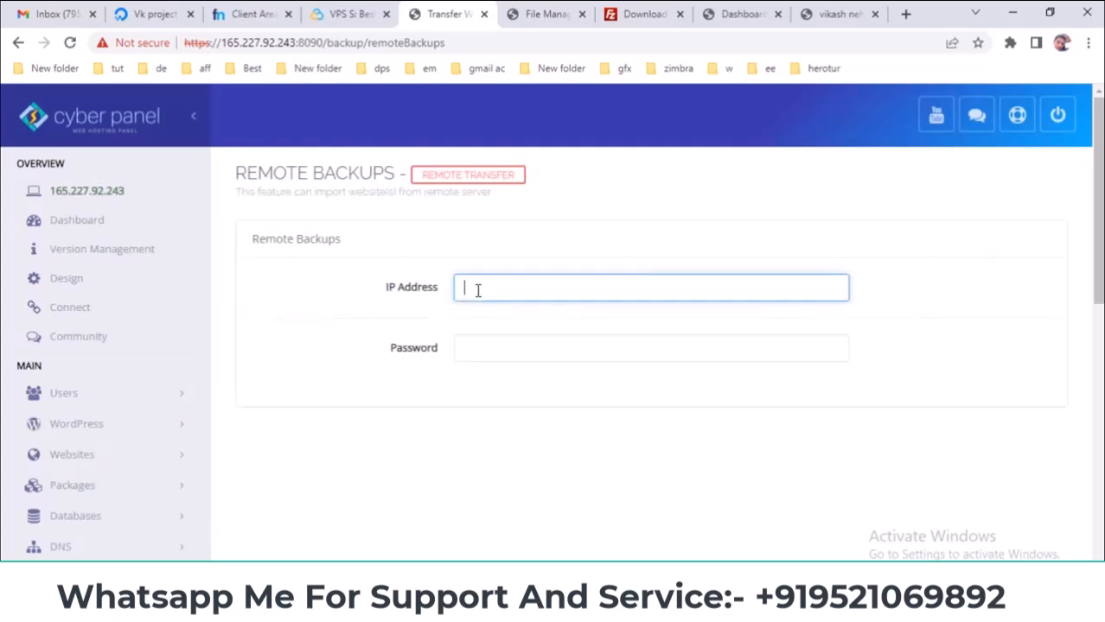
click(484, 345)
click(508, 284)
- Show the Email topics slide in the PowerPoint presentation
scroll(247, 383, down, 3)
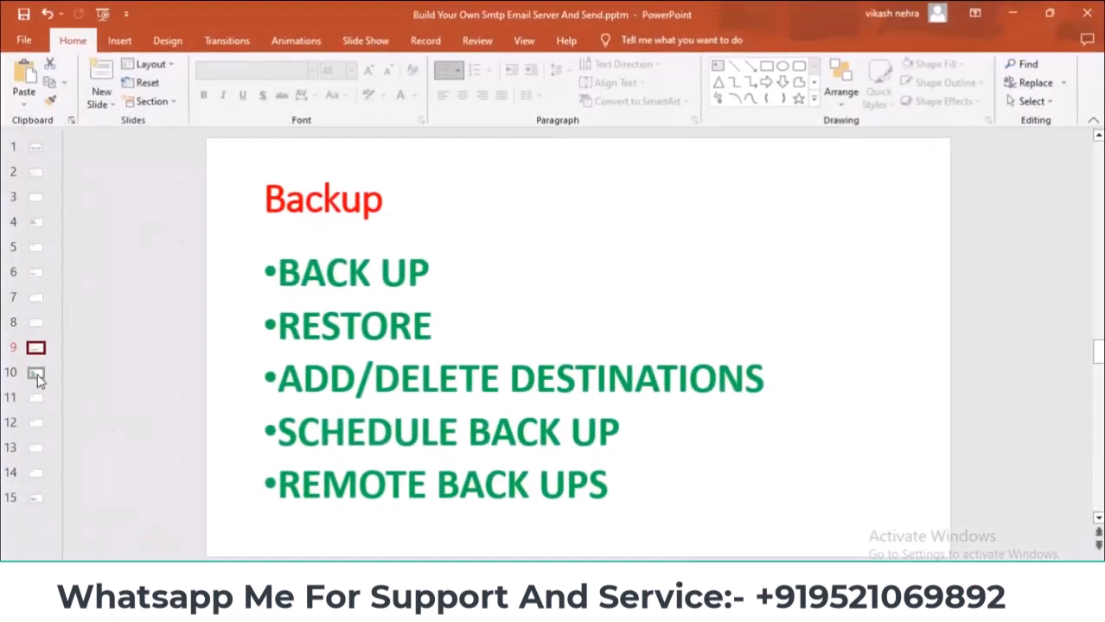
click(36, 373)
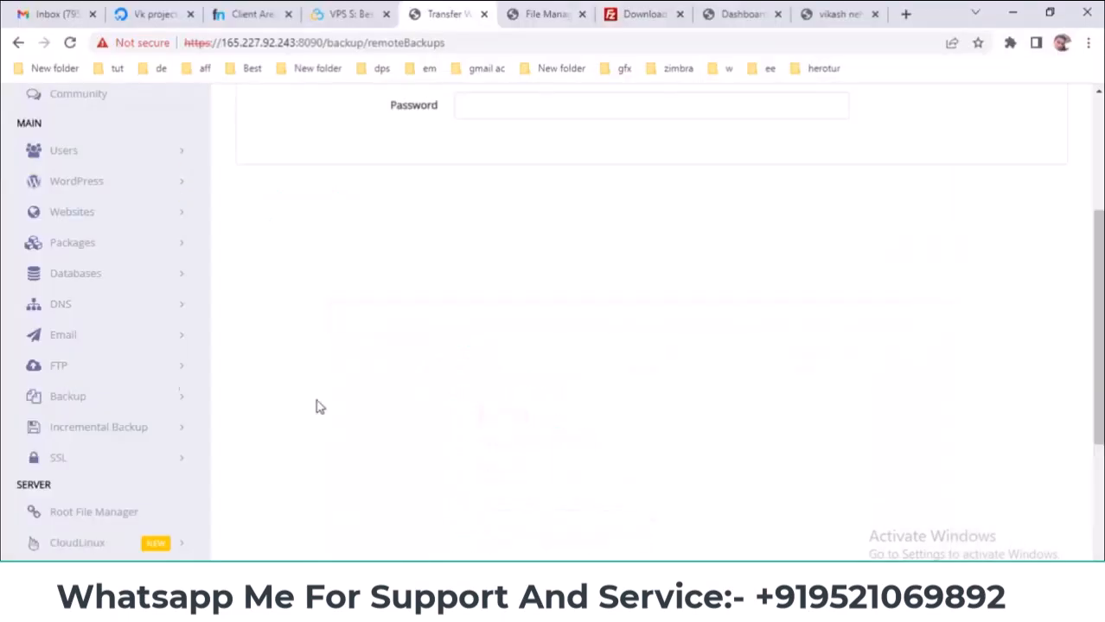
scroll(106, 376, down, 1)
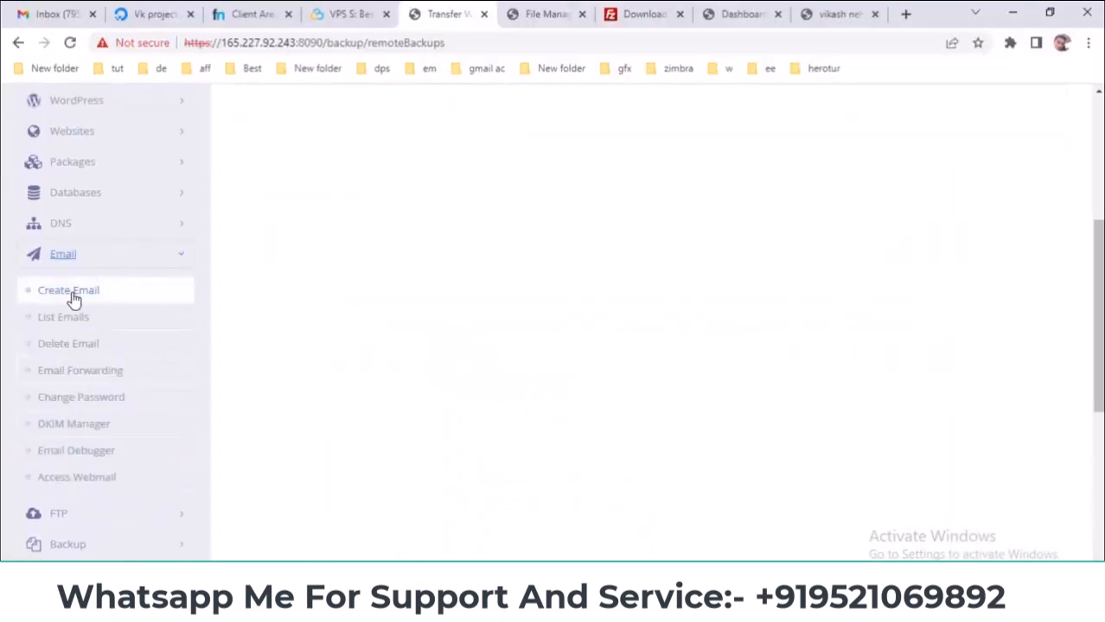
- Open Email > Create Email and close the File Manager, Download and Dashboard tabs
click(76, 294)
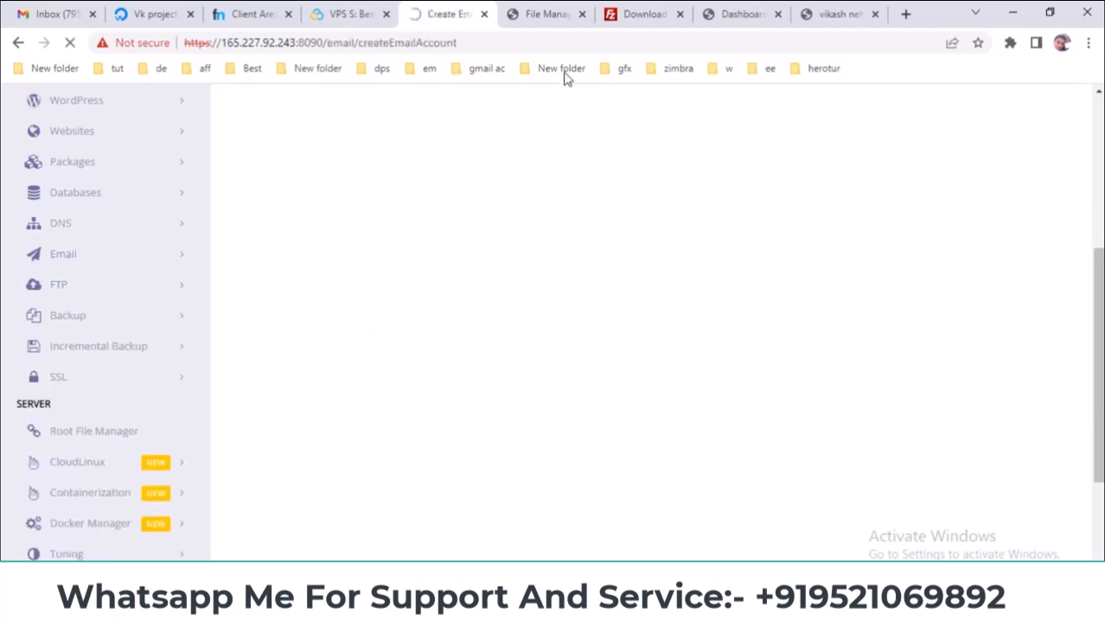
click(582, 15)
click(582, 15)
click(582, 15)
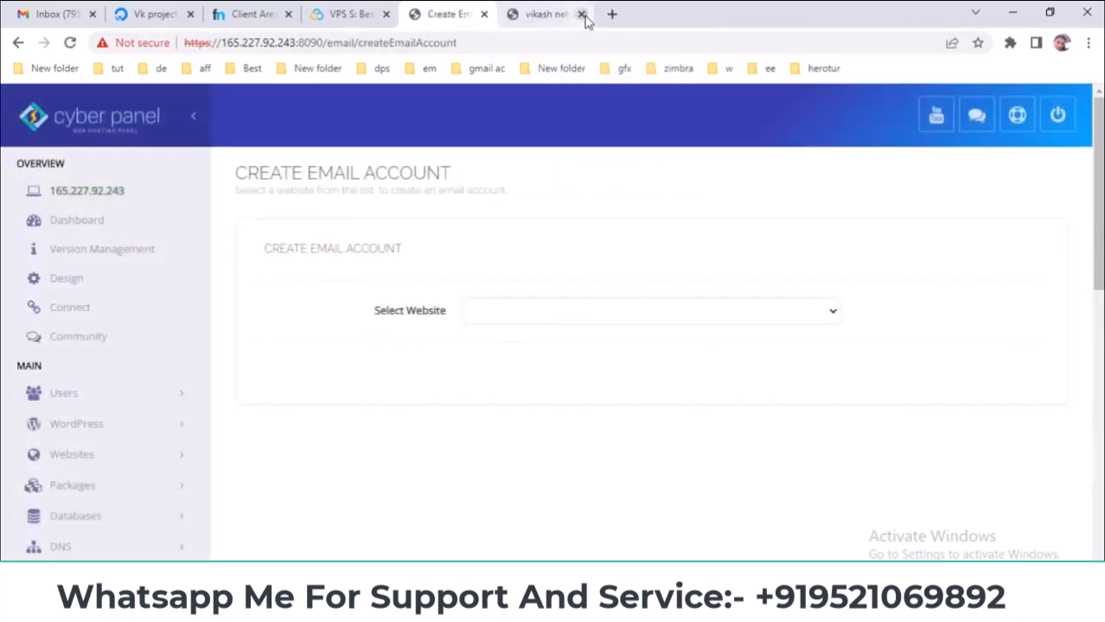
click(581, 14)
- Choose nordiwa.cf, enter a user name and paste the generated password from Notepad
click(542, 311)
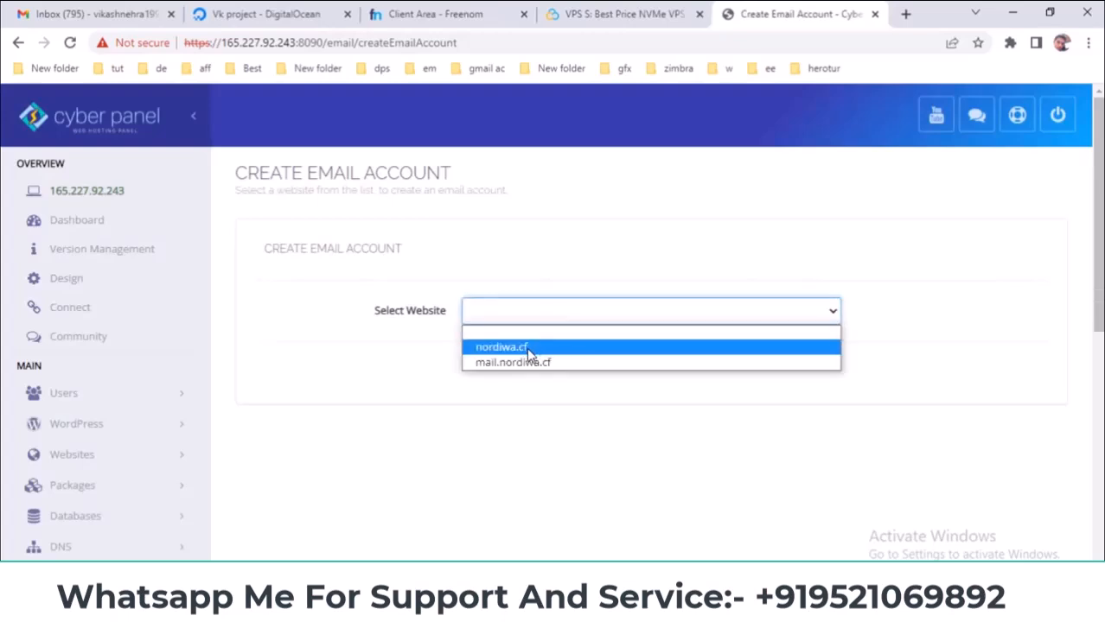
click(526, 347)
click(524, 371)
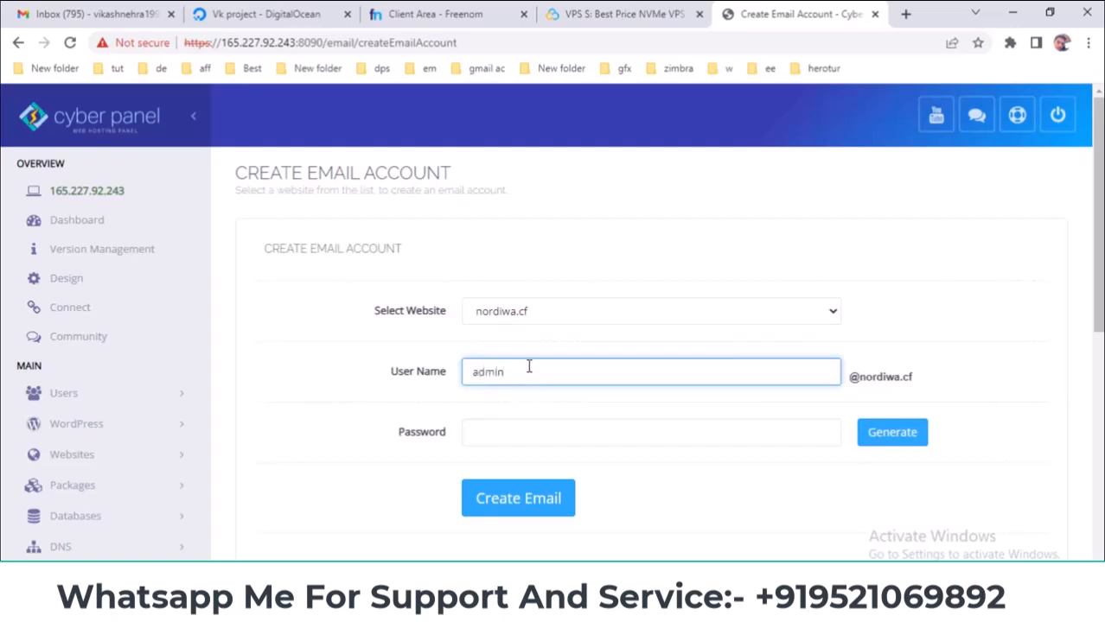
click(550, 605)
click(703, 523)
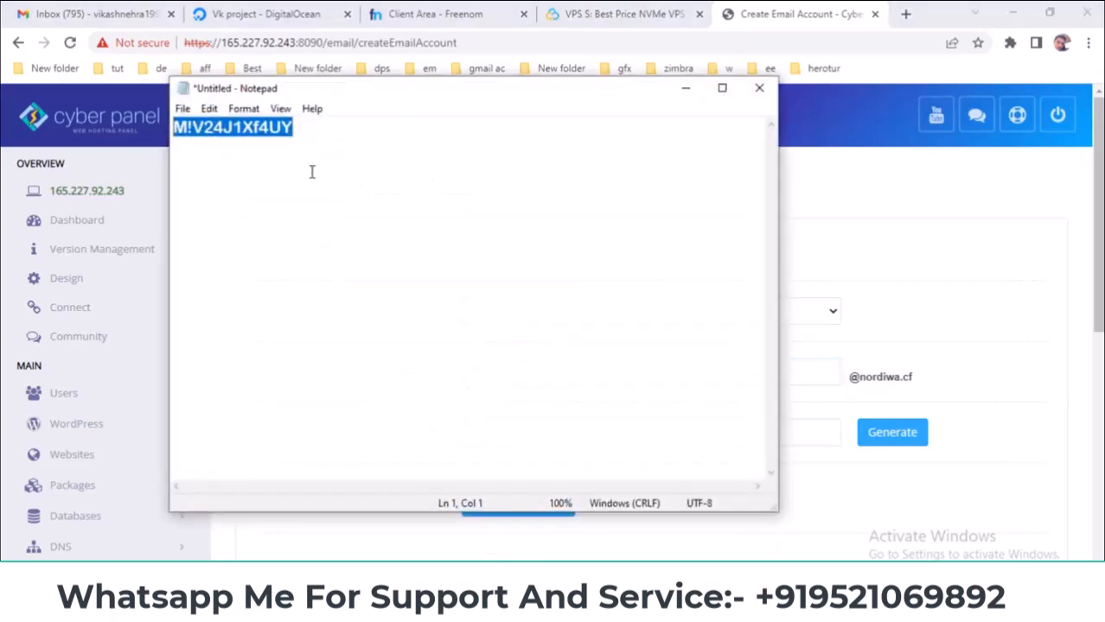
right_click(263, 127)
click(316, 177)
click(853, 508)
right_click(700, 432)
click(714, 298)
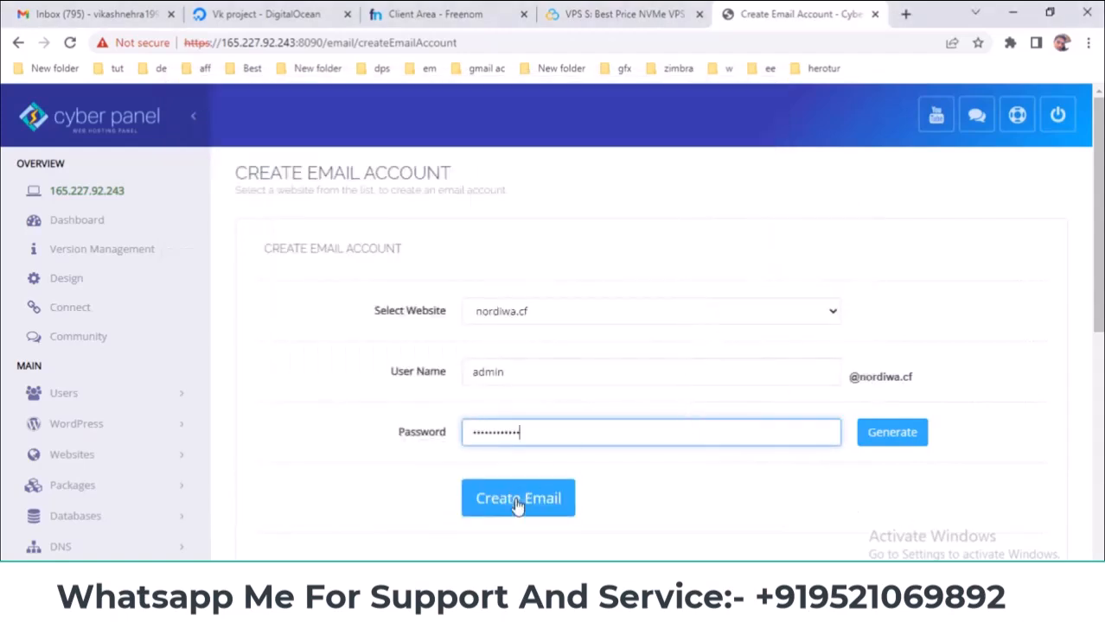
- Create the mailbox and highlight the new address in the success message
click(531, 500)
scroll(683, 487, down, 1)
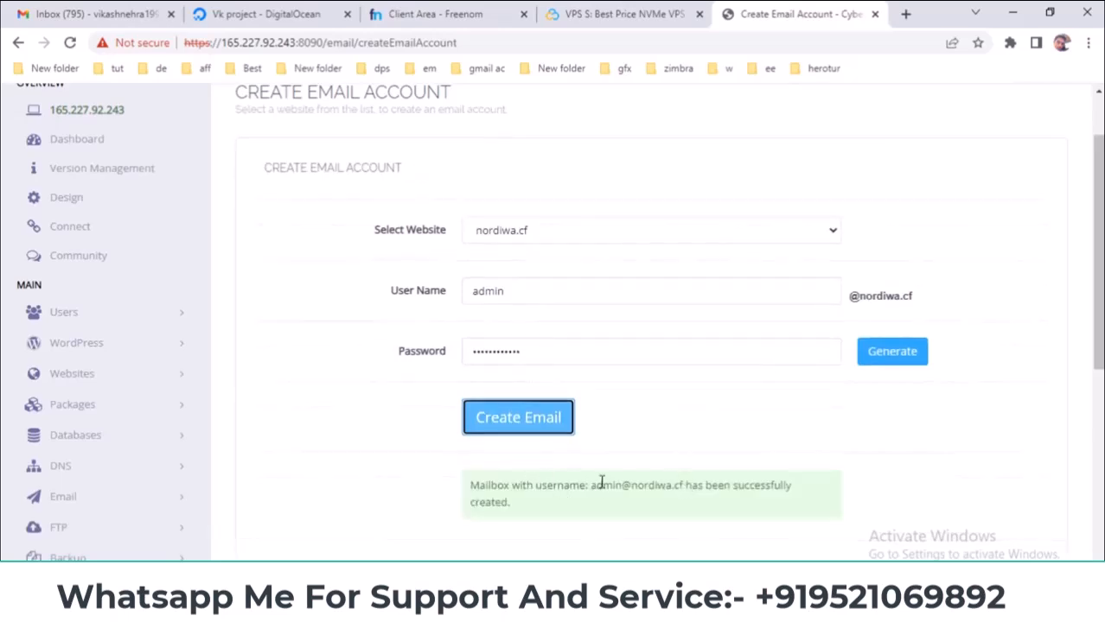
drag(588, 487, 693, 484)
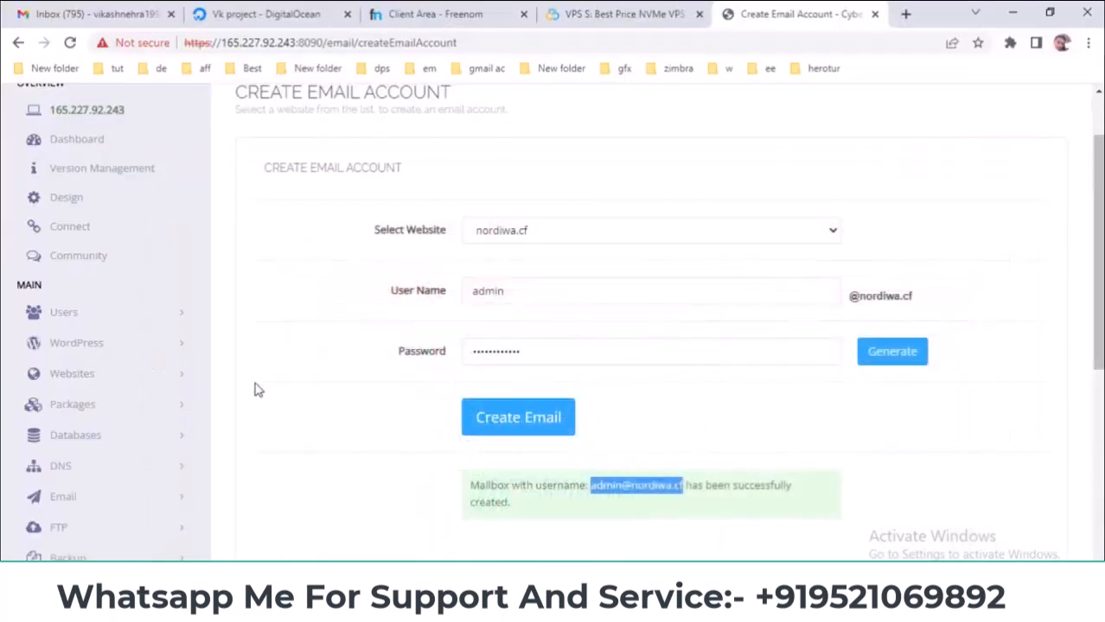
- Open Email > List Emails and select nordiwa.cf to list its accounts
scroll(103, 259, down, 1)
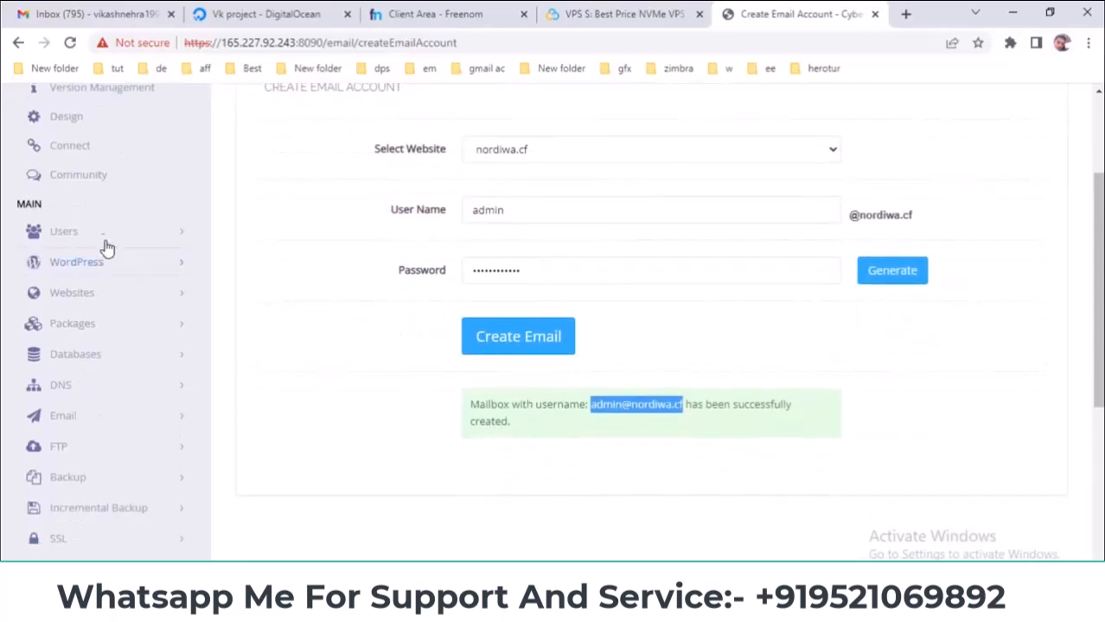
scroll(113, 302, down, 2)
click(115, 254)
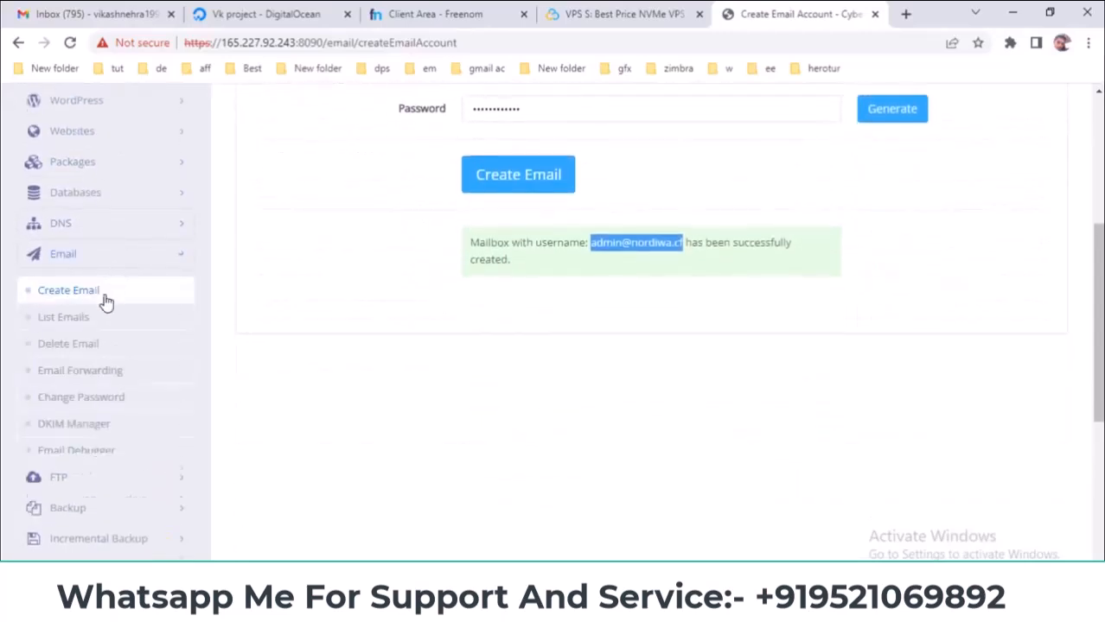
click(75, 321)
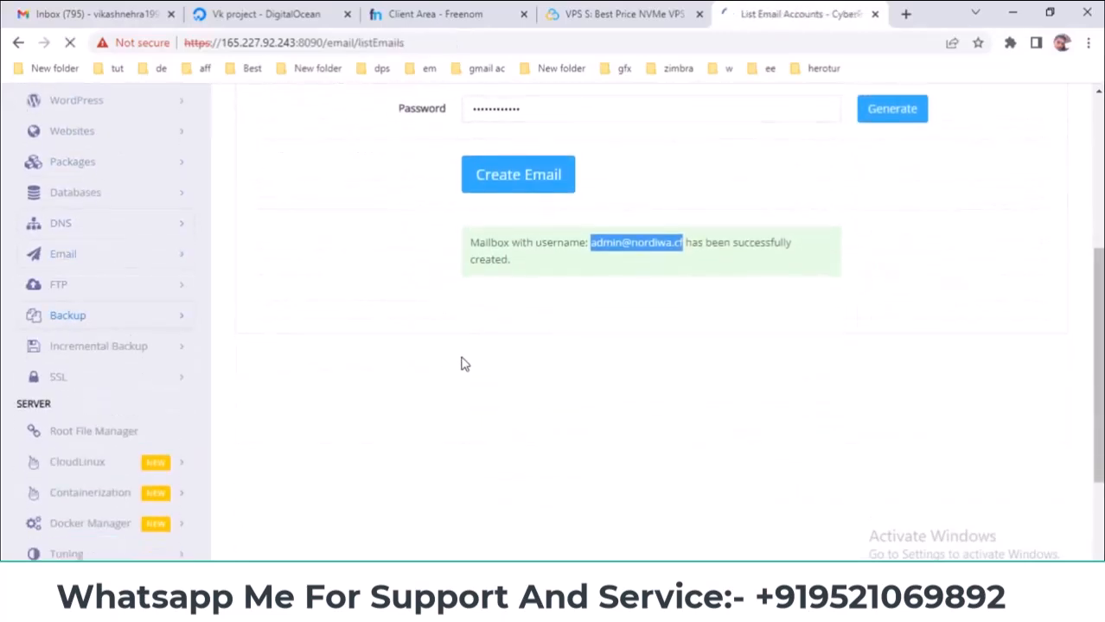
click(522, 287)
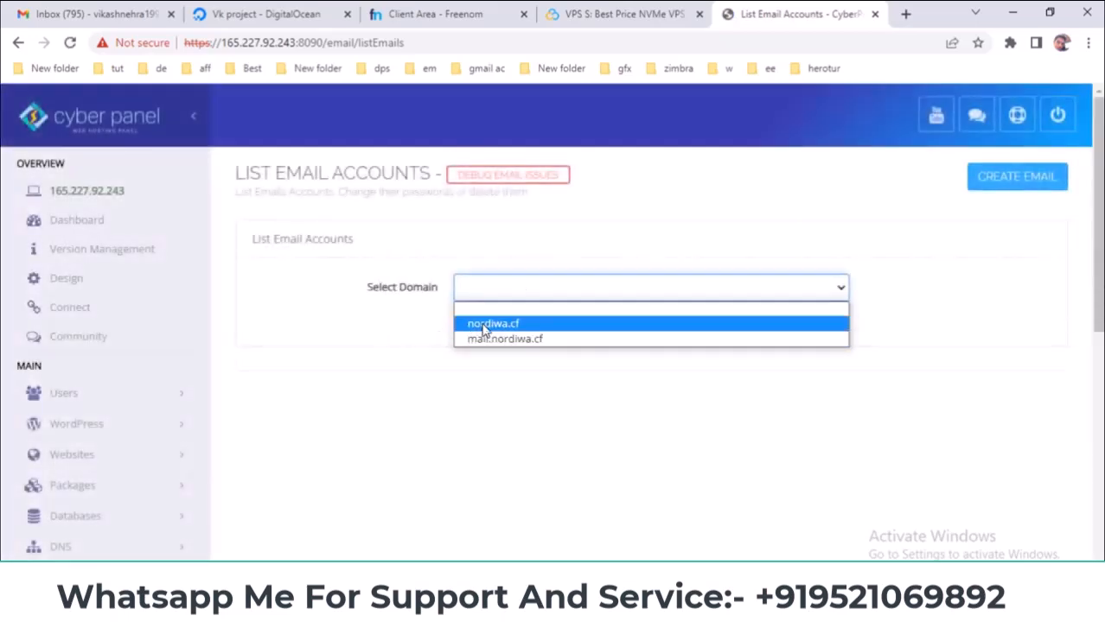
click(483, 329)
- Review the mail client settings, highlighting the SMTP hostname, ports 25, 587, 465 and SSL
scroll(611, 299, down, 1)
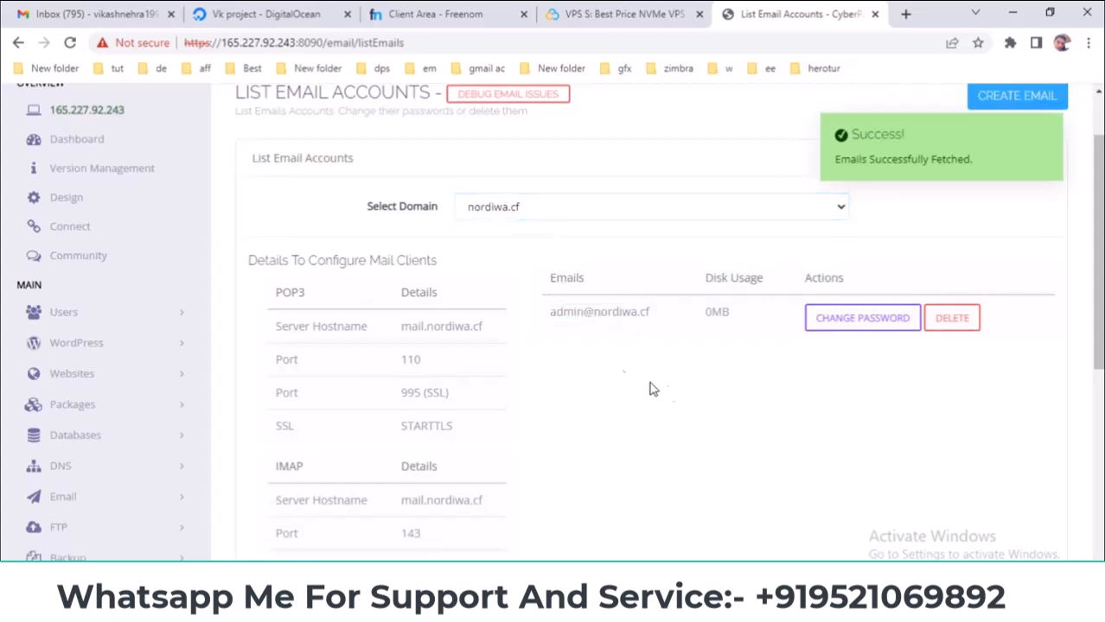
scroll(603, 365, down, 1)
scroll(603, 364, down, 3)
scroll(603, 362, up, 1)
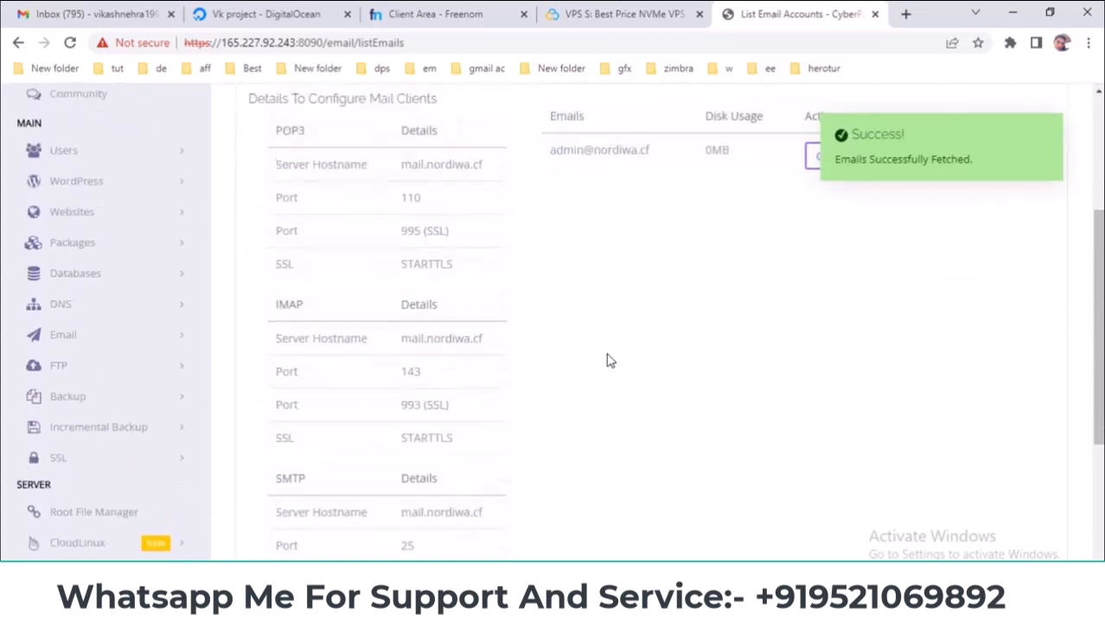
scroll(492, 364, down, 2)
drag(272, 314, 464, 322)
scroll(459, 324, up, 2)
drag(273, 303, 451, 308)
drag(278, 125, 436, 134)
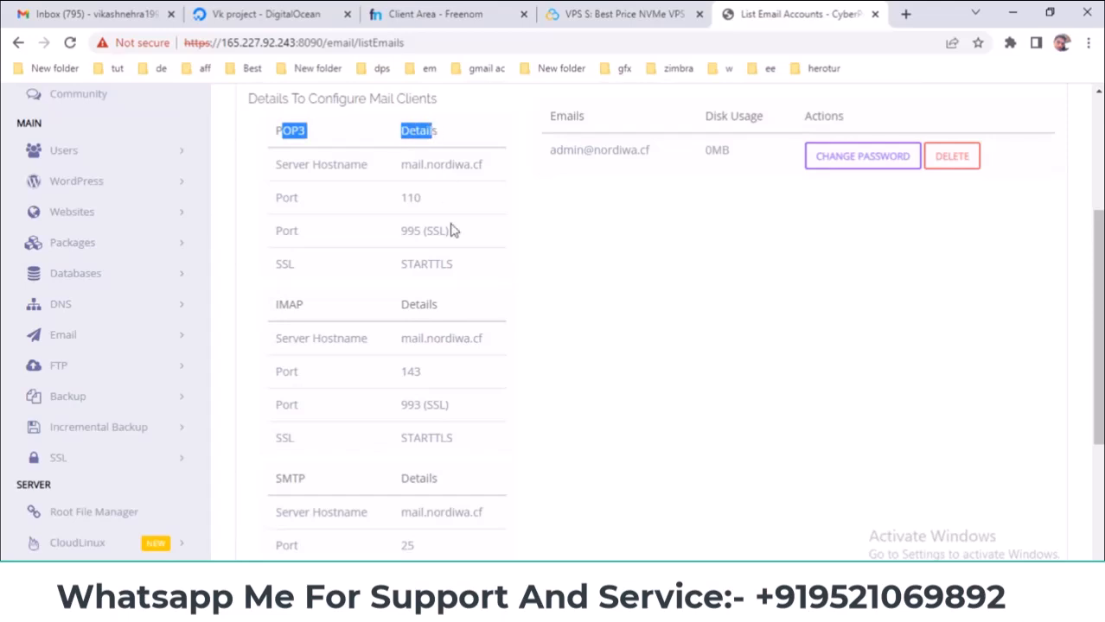
scroll(456, 285, down, 2)
drag(402, 353, 558, 349)
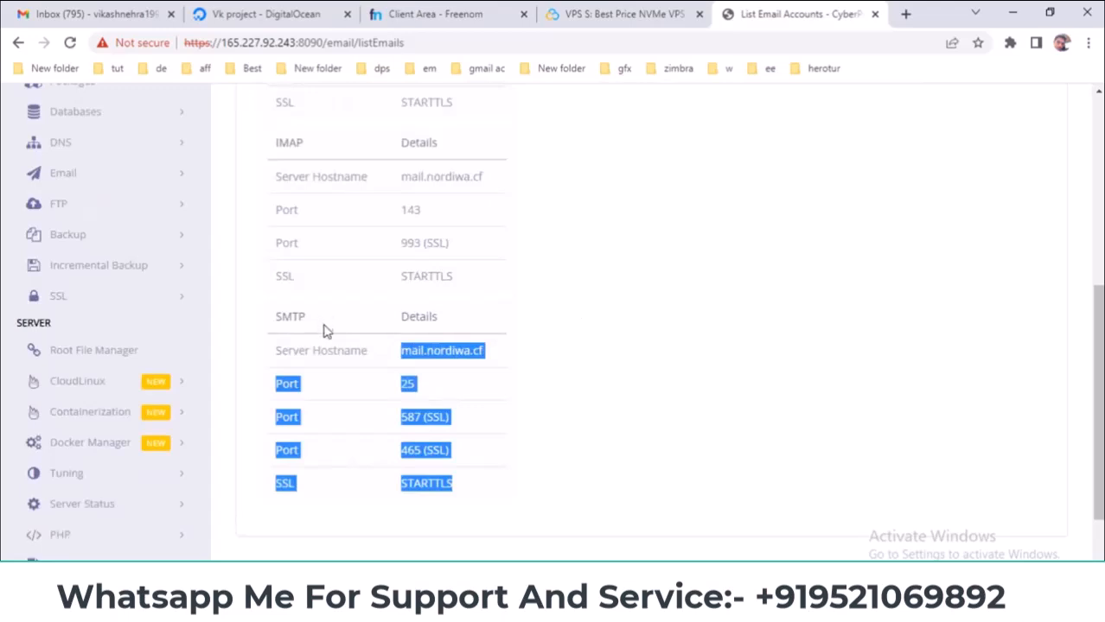
click(149, 179)
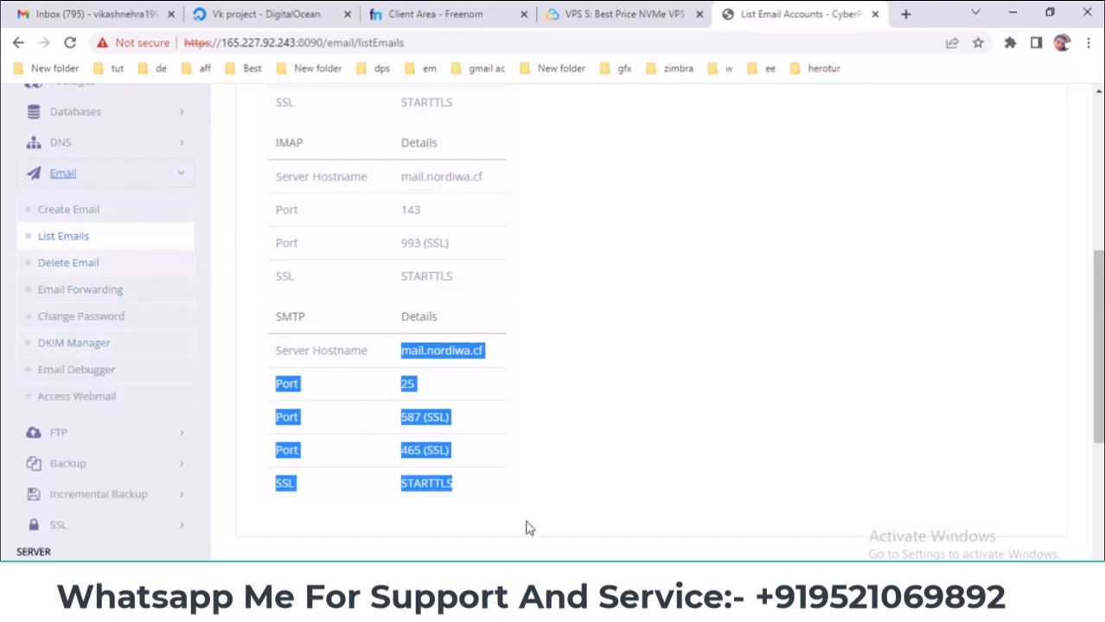
key(alt+Tab)
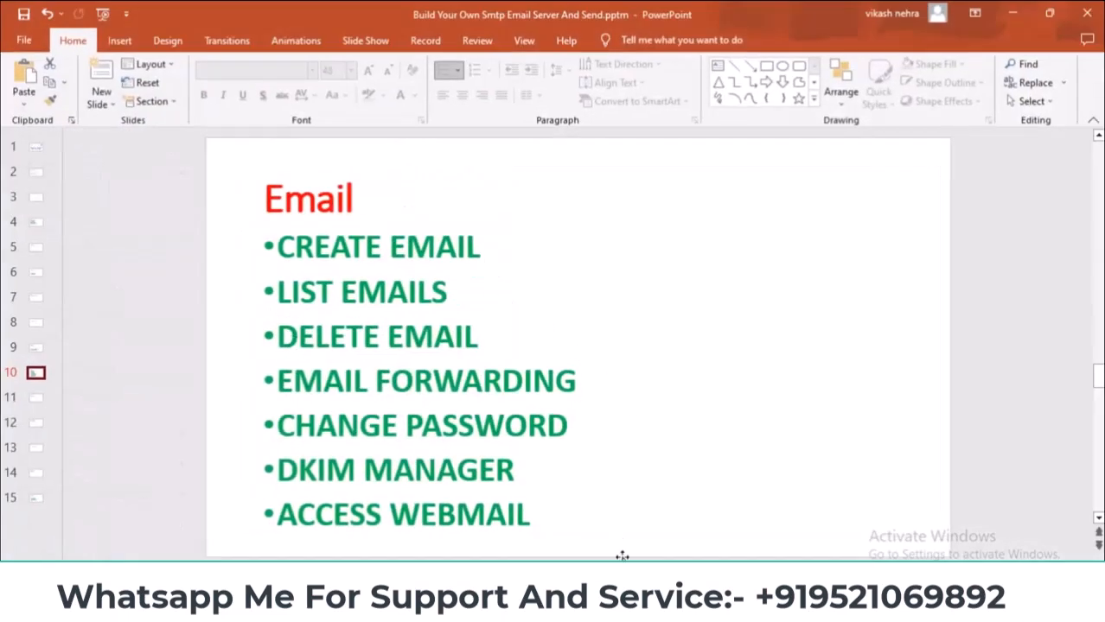
key(alt+Tab)
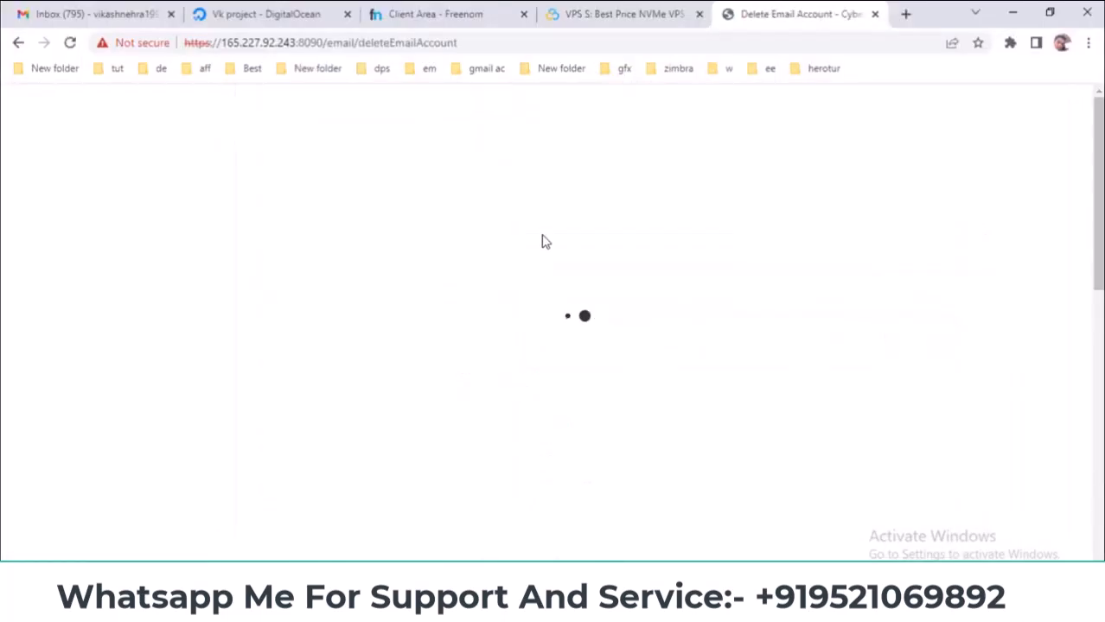
click(483, 313)
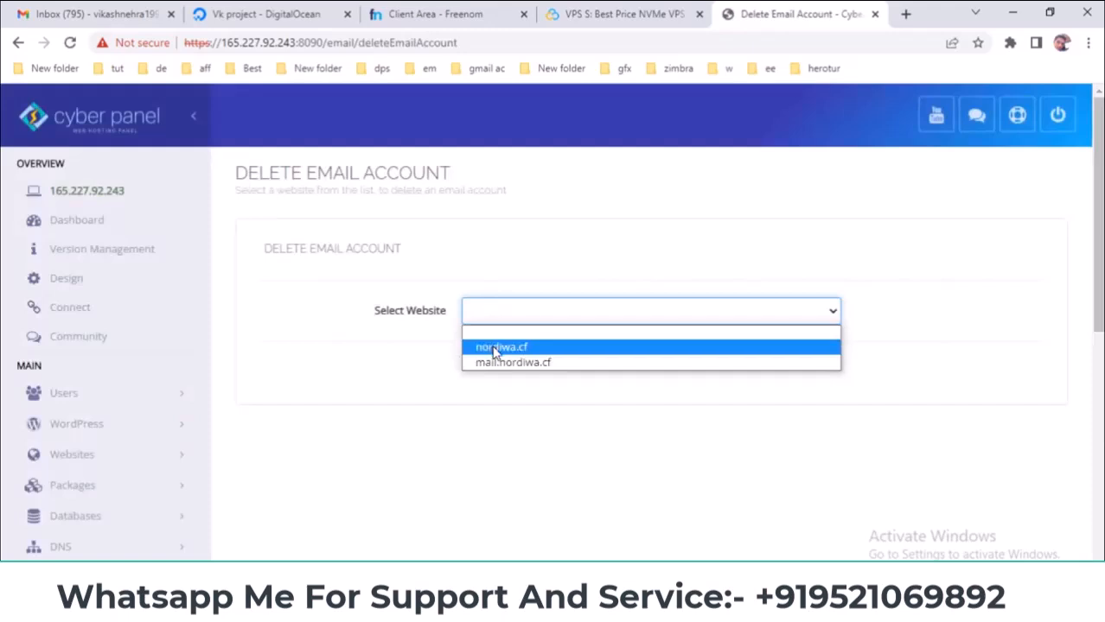
click(493, 360)
click(497, 371)
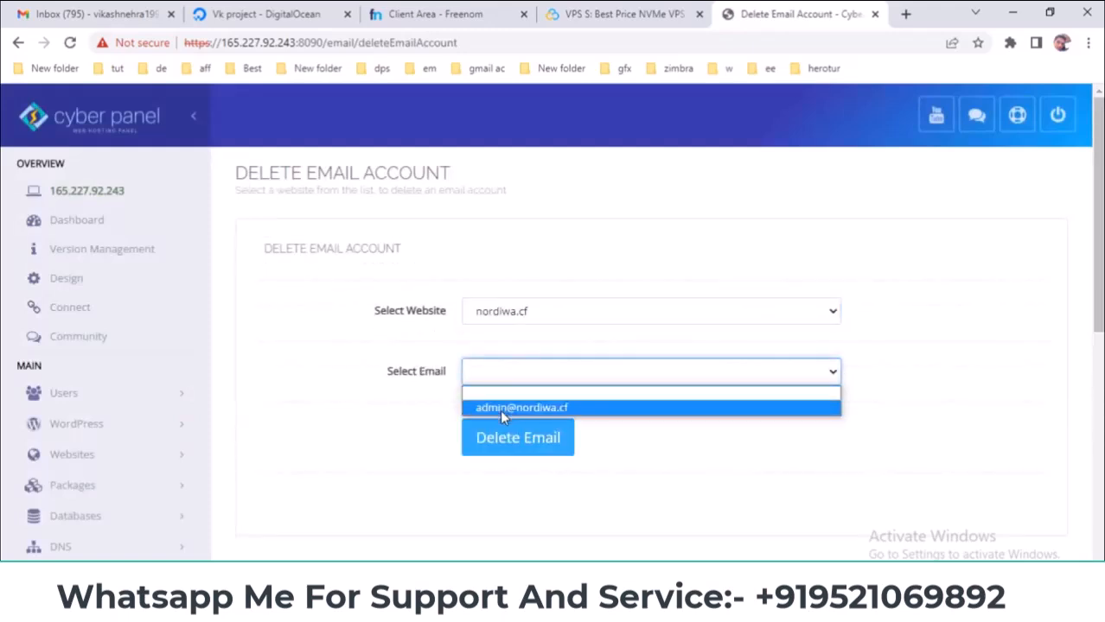
click(499, 408)
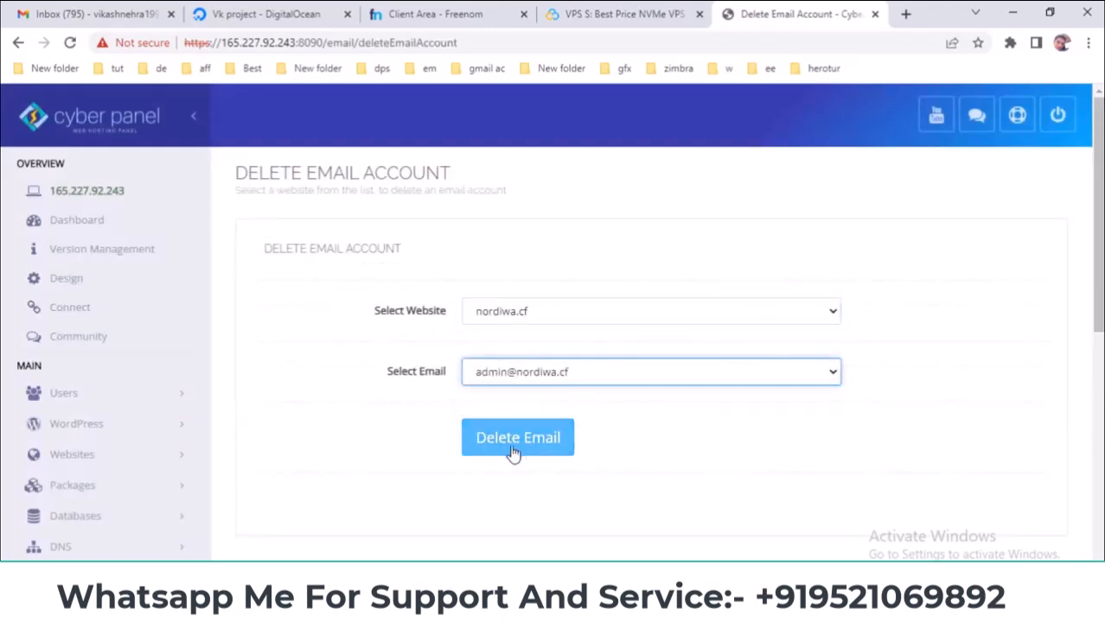
- Go to Email > Email Forwarding
scroll(337, 408, down, 3)
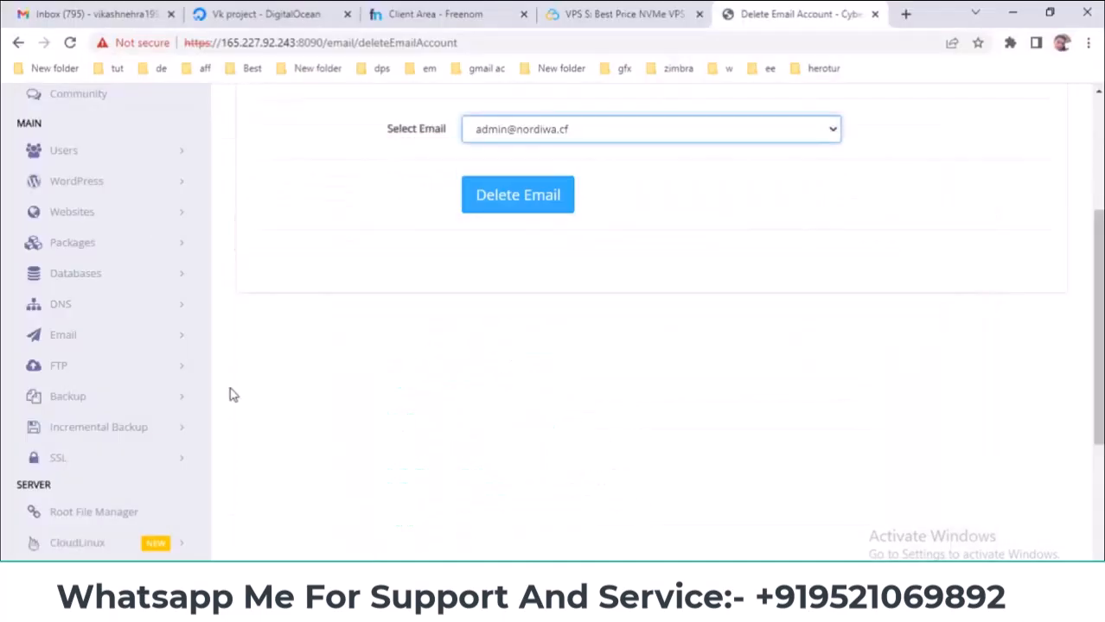
scroll(229, 392, down, 1)
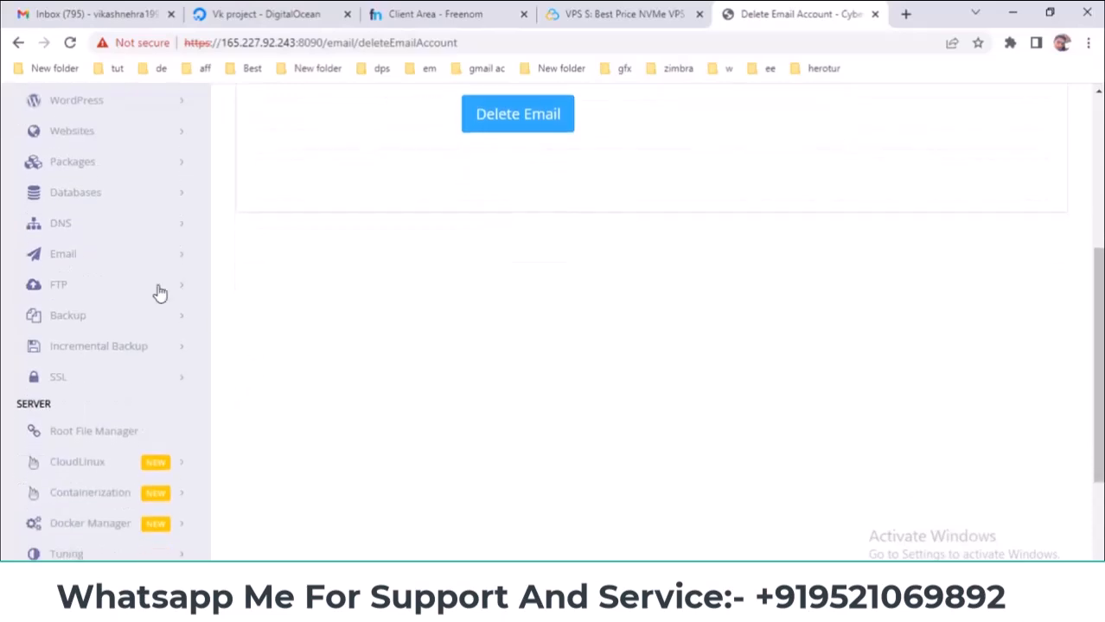
click(82, 258)
click(76, 372)
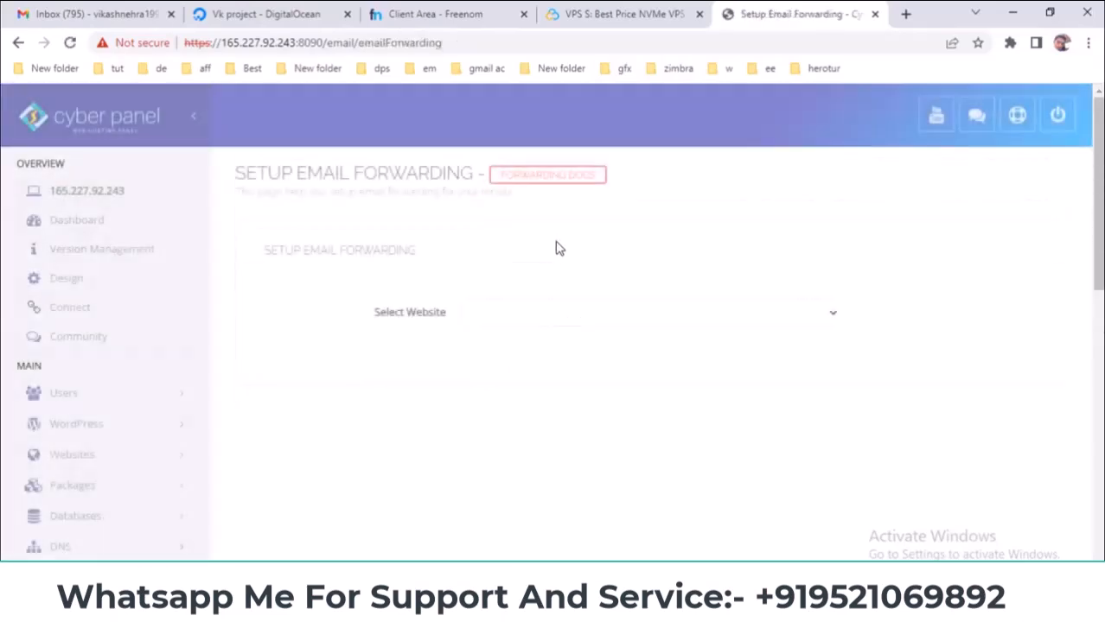
click(489, 317)
click(511, 351)
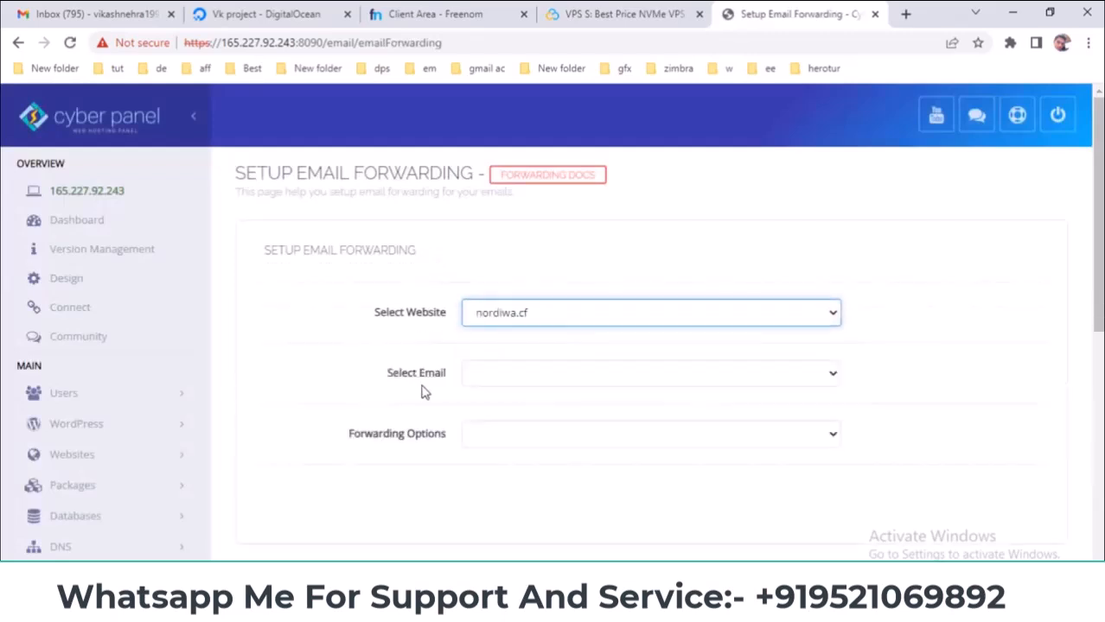
click(525, 379)
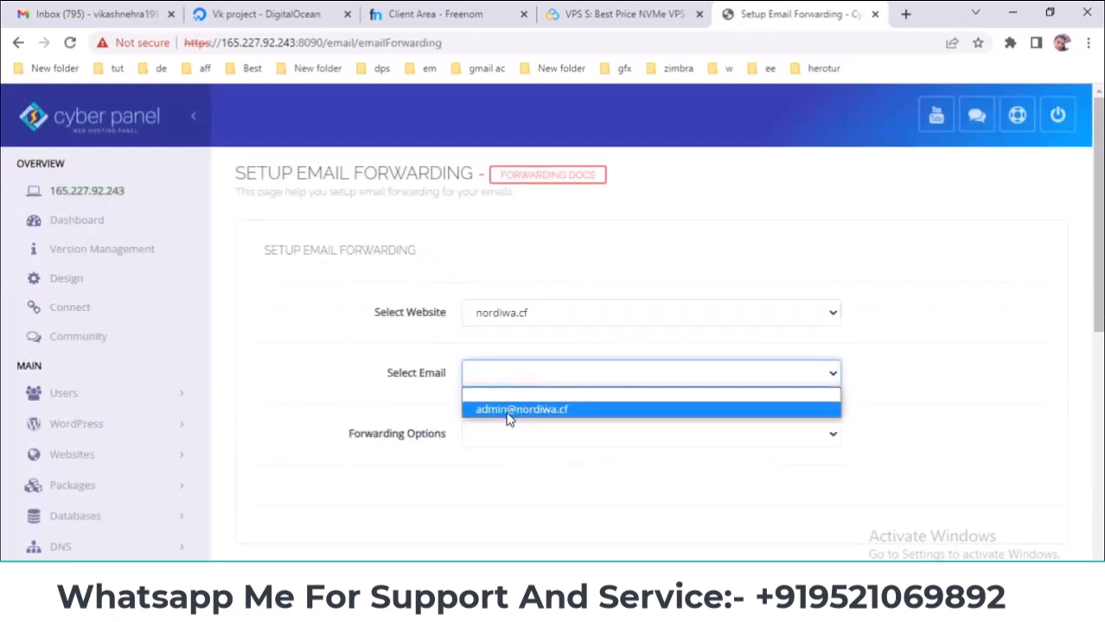
click(509, 413)
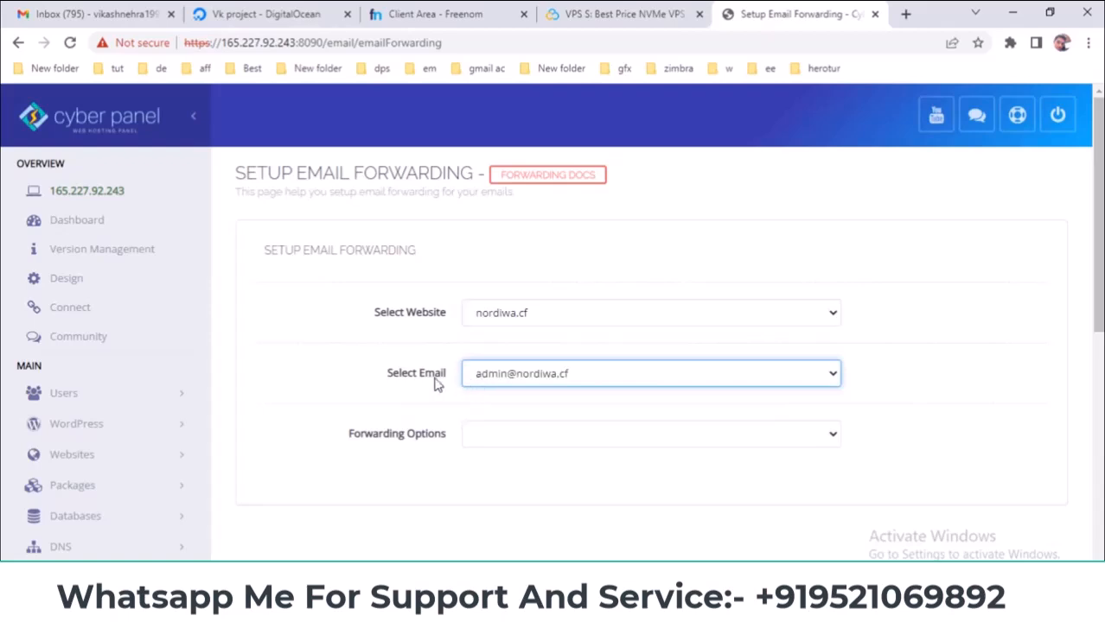
scroll(499, 392, down, 1)
click(500, 353)
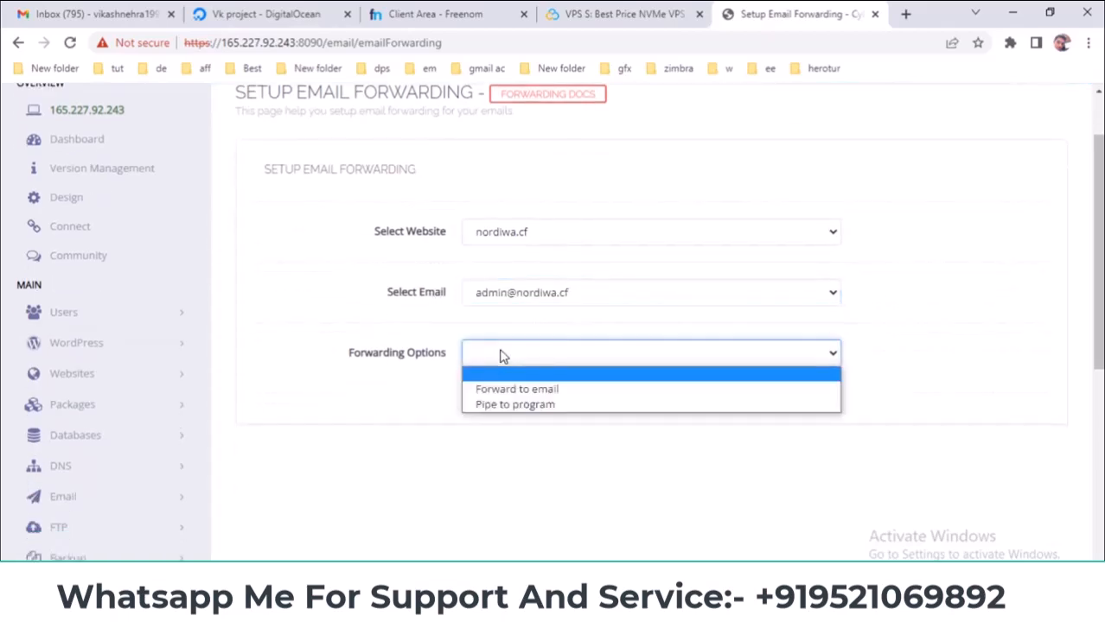
click(528, 390)
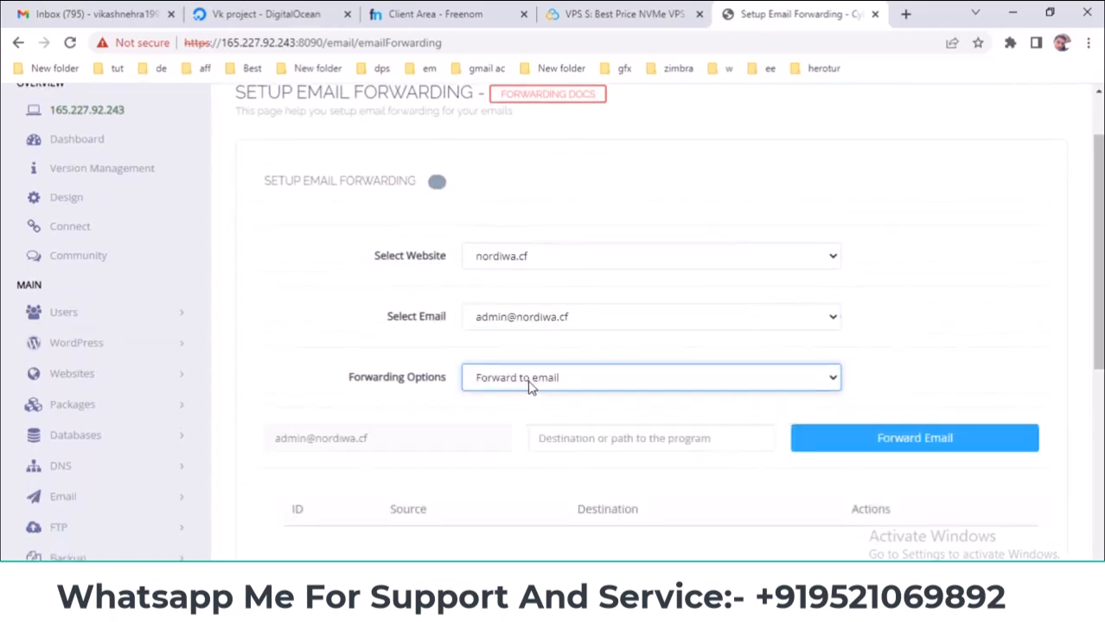
scroll(376, 357, down, 1)
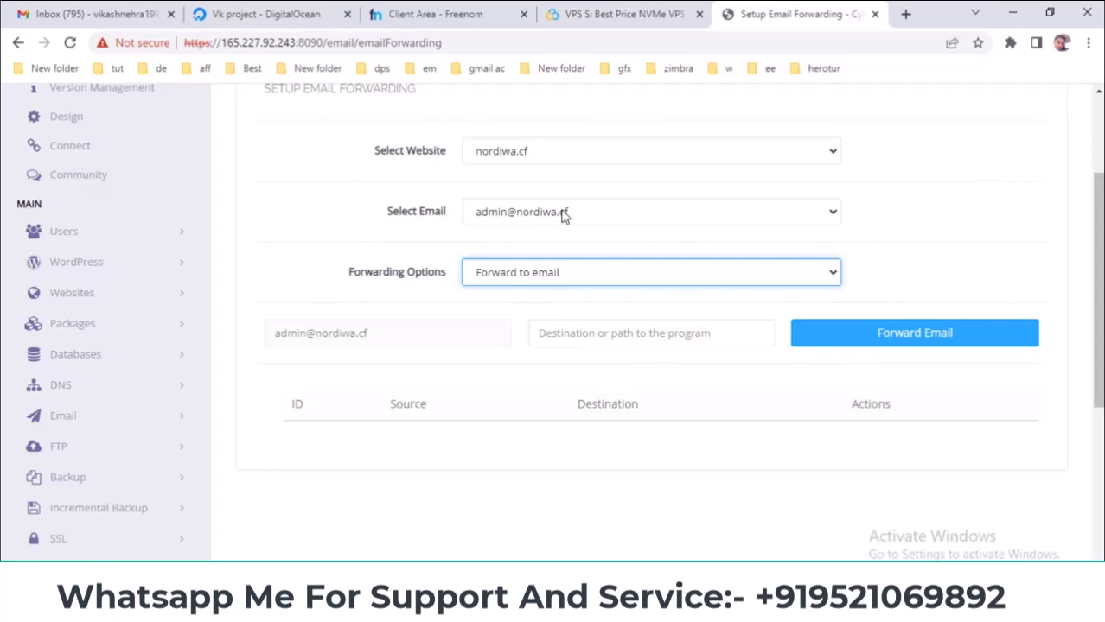
- Copy the Gmail account's address and paste it into the Destination field
click(596, 333)
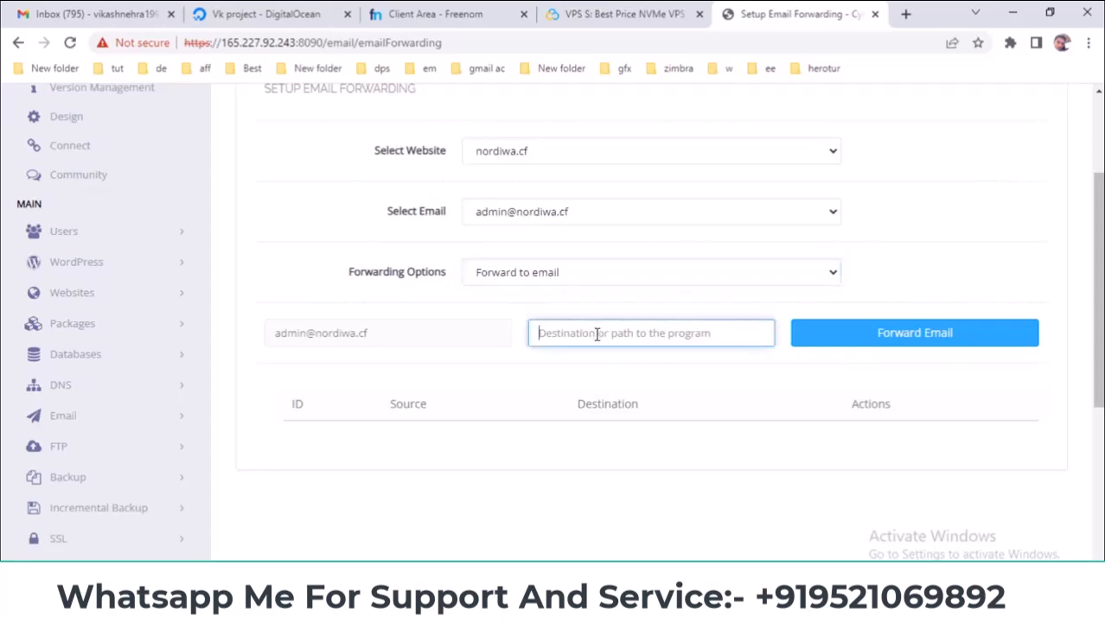
click(49, 11)
click(1075, 110)
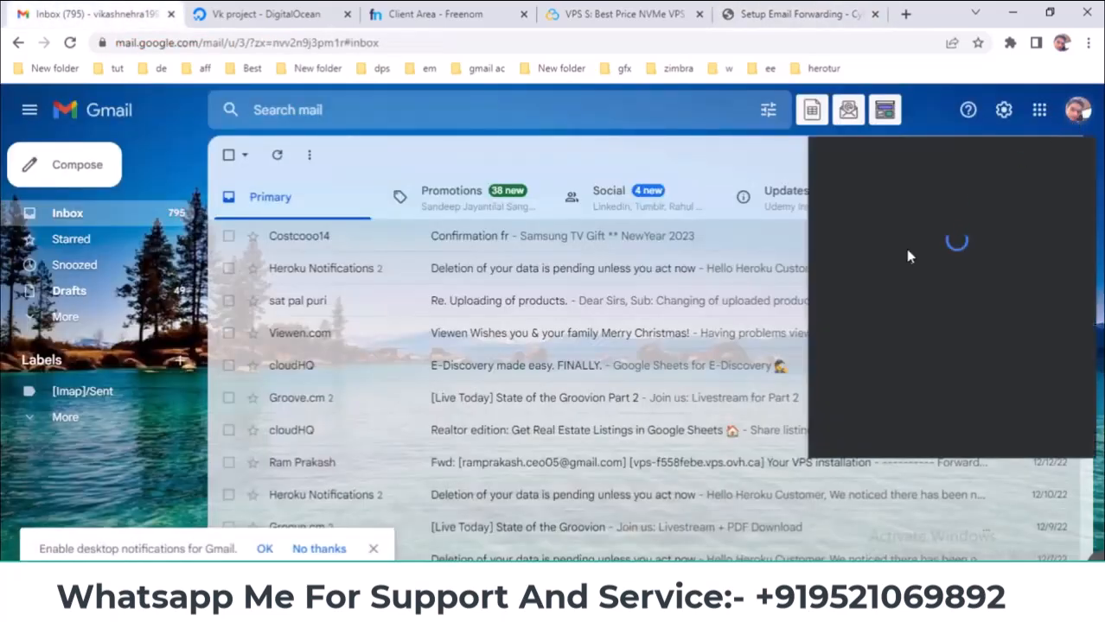
drag(869, 253, 1017, 254)
right_click(900, 257)
click(916, 265)
click(777, 12)
right_click(591, 330)
click(632, 458)
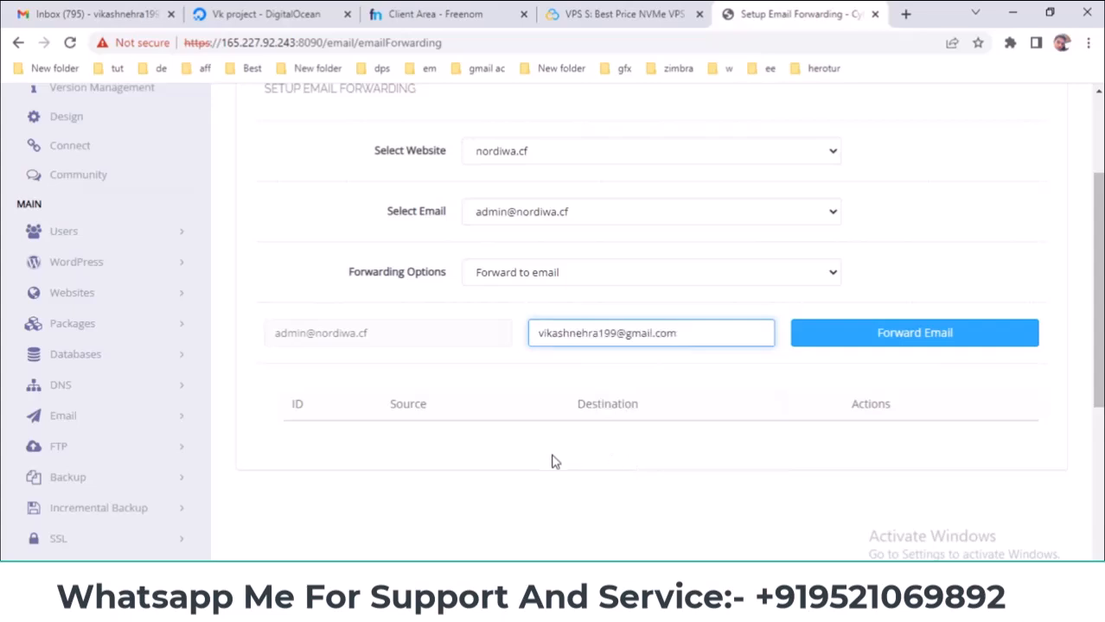
click(906, 338)
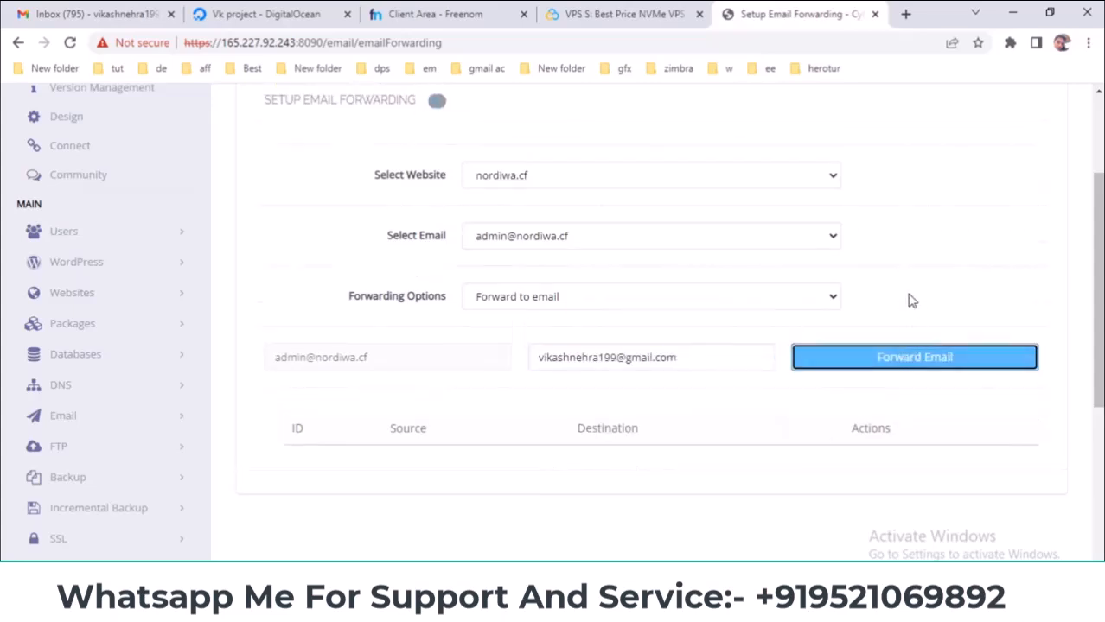
scroll(467, 525, down, 1)
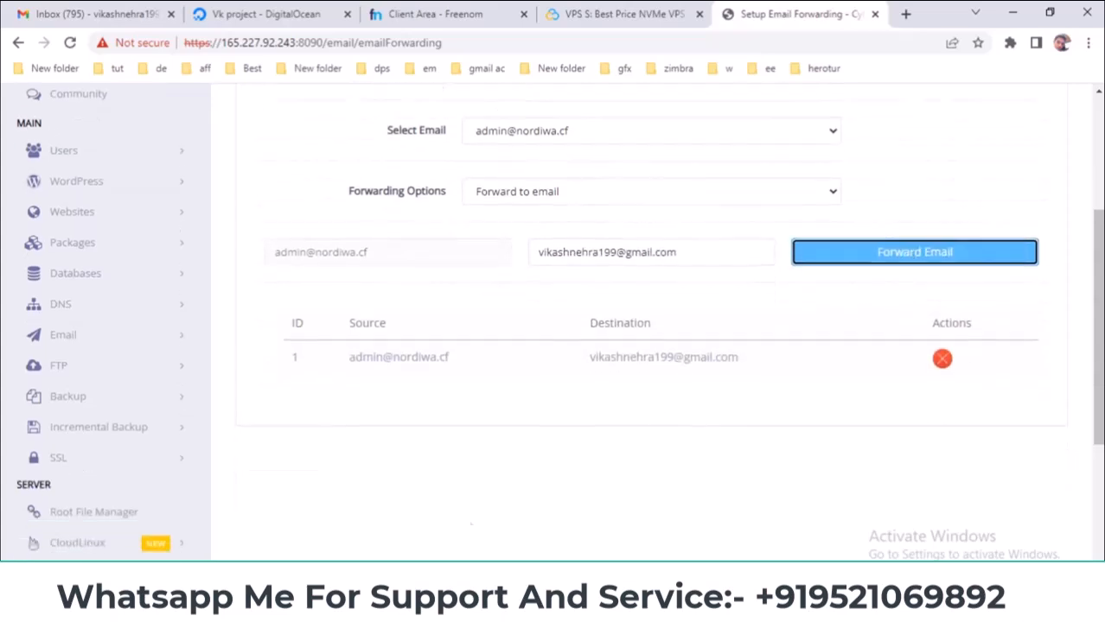
drag(349, 358, 458, 360)
drag(589, 357, 763, 361)
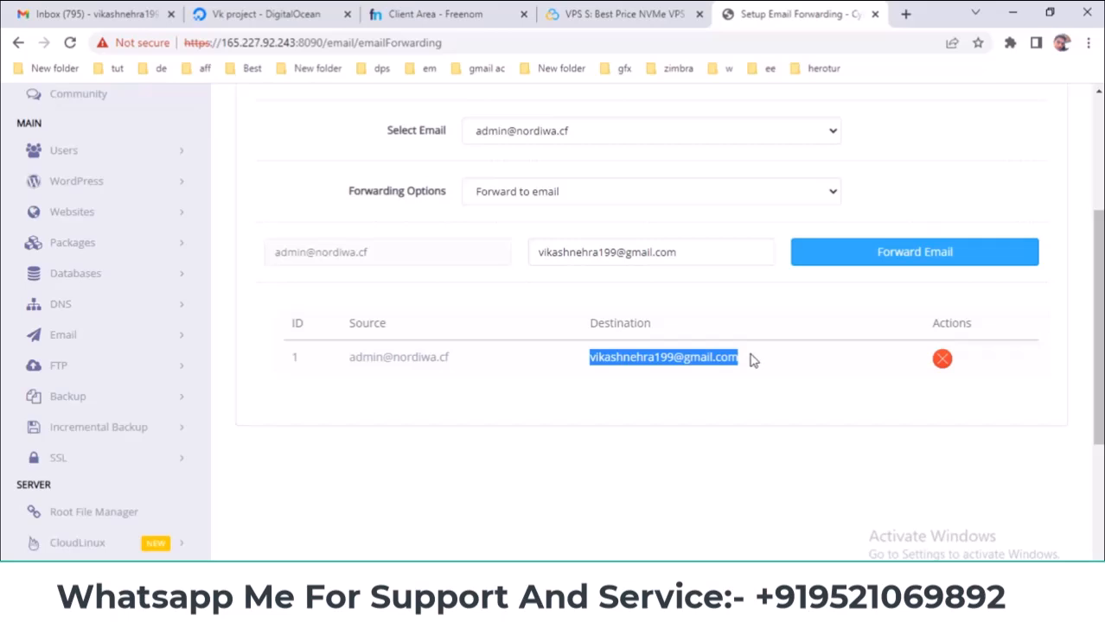
click(750, 360)
drag(750, 361, 575, 368)
click(574, 370)
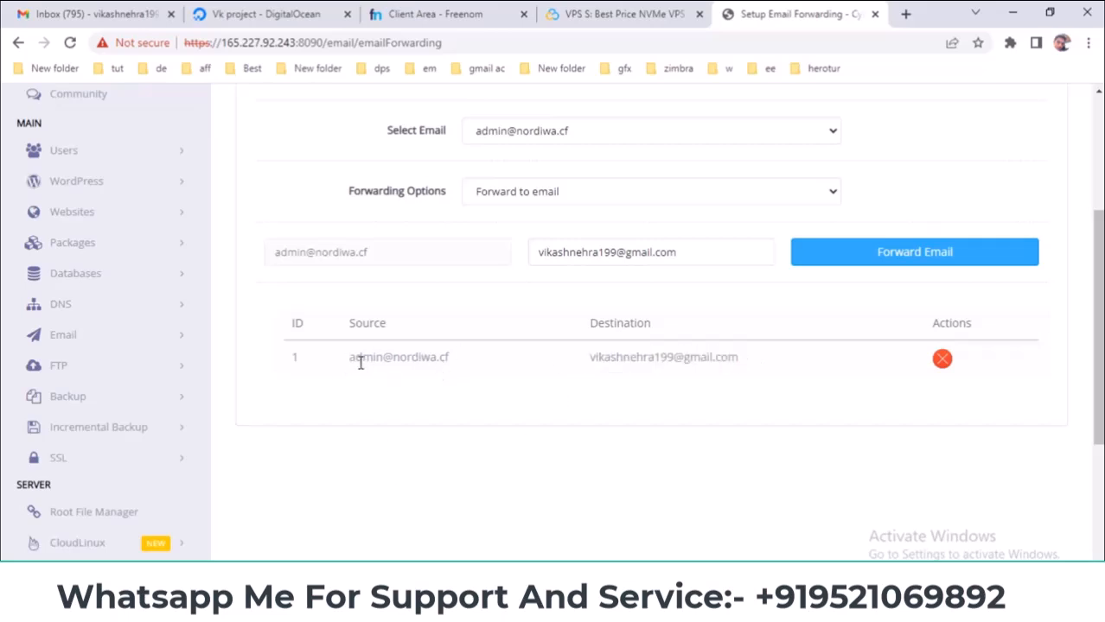
- Point out the rule's source mailbox and Gmail destination in the forwarding table
drag(353, 364, 465, 367)
click(484, 368)
drag(373, 358, 486, 353)
drag(591, 356, 760, 364)
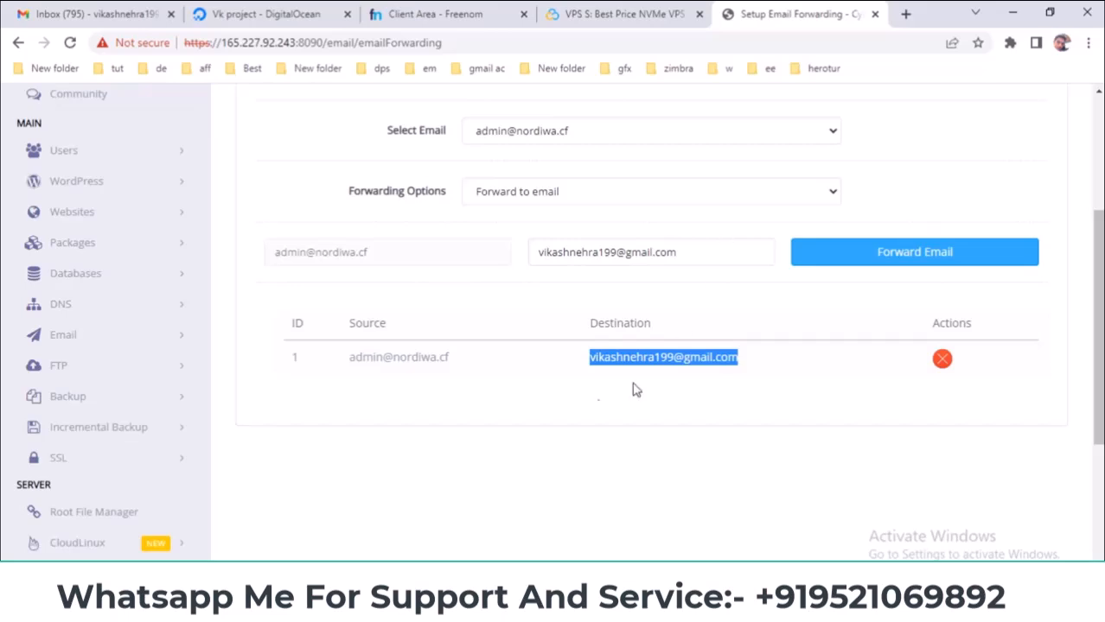
drag(451, 363, 344, 368)
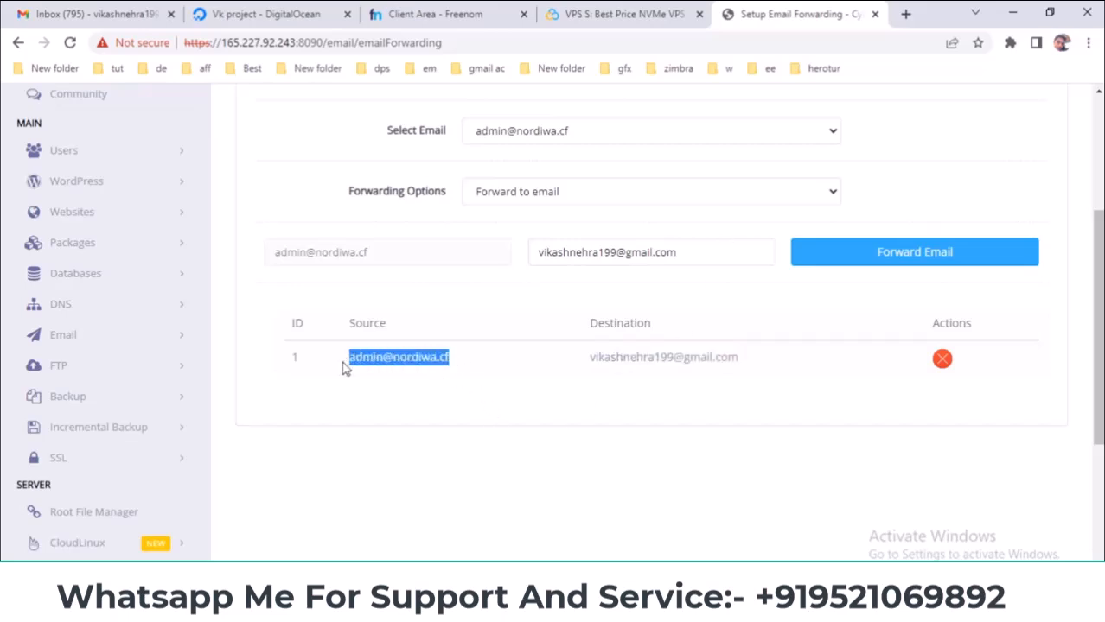
drag(591, 357, 784, 367)
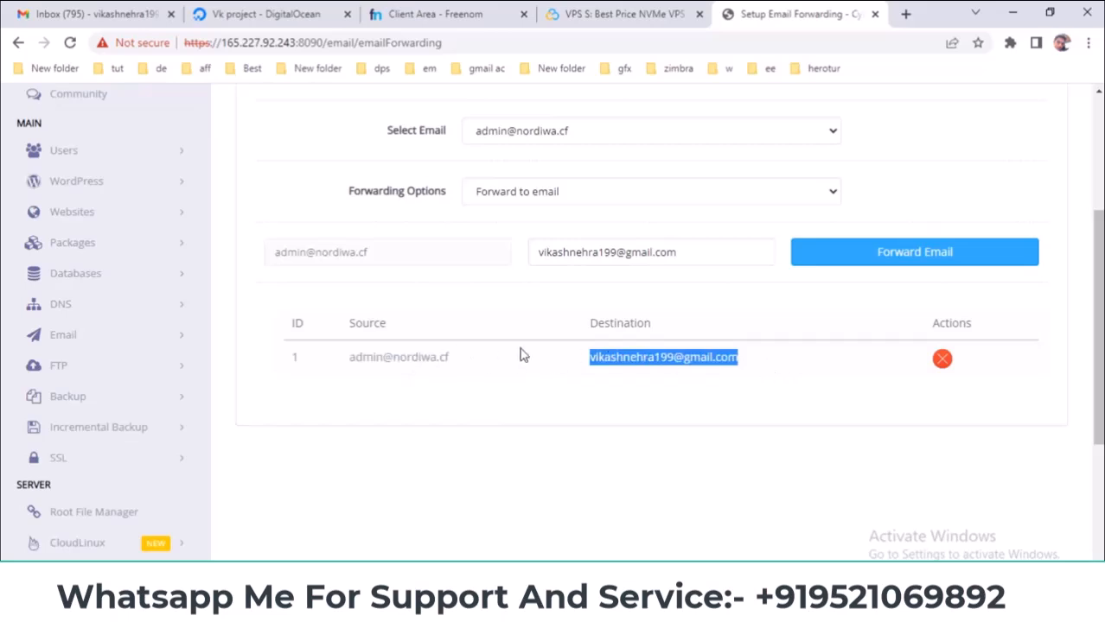
drag(596, 325, 695, 338)
drag(587, 366, 749, 361)
drag(461, 364, 340, 359)
drag(590, 358, 712, 358)
click(87, 24)
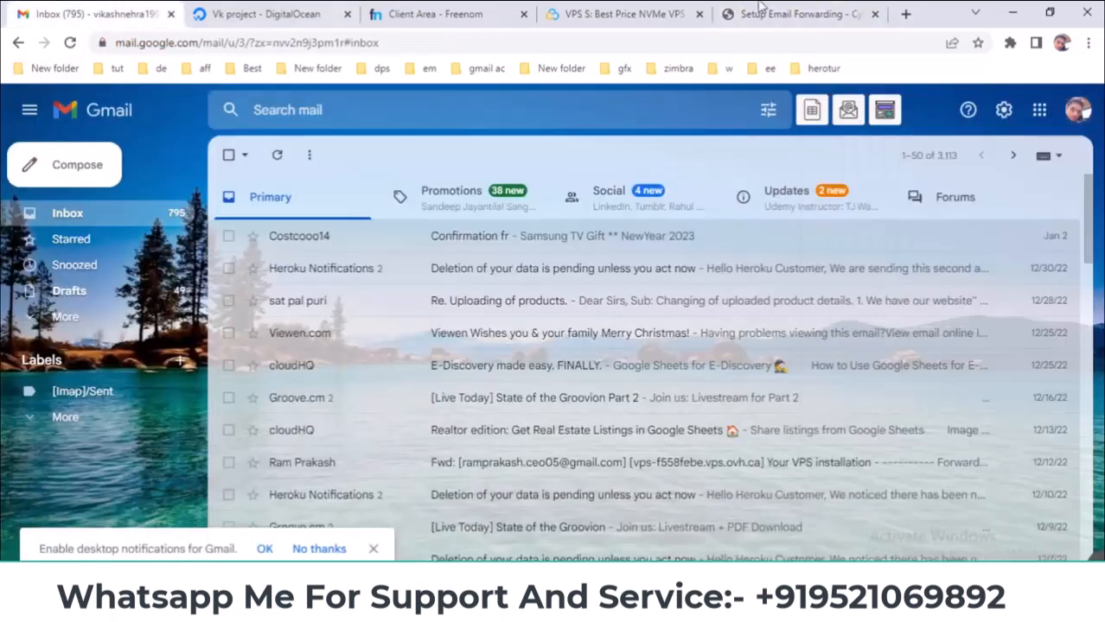
click(808, 14)
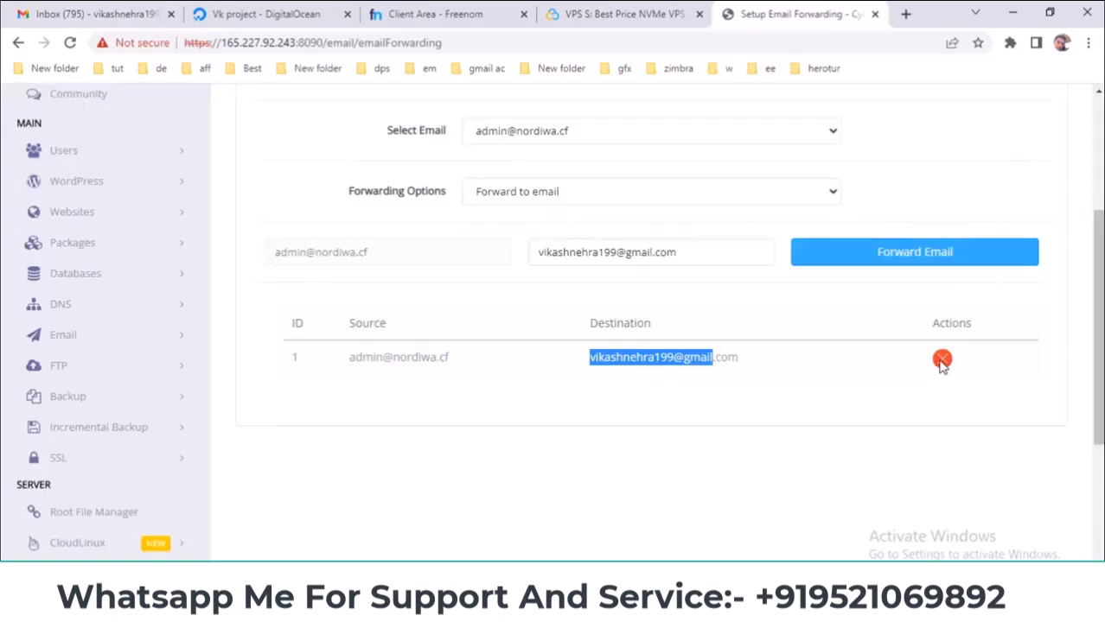
scroll(942, 363, up, 1)
scroll(564, 312, up, 2)
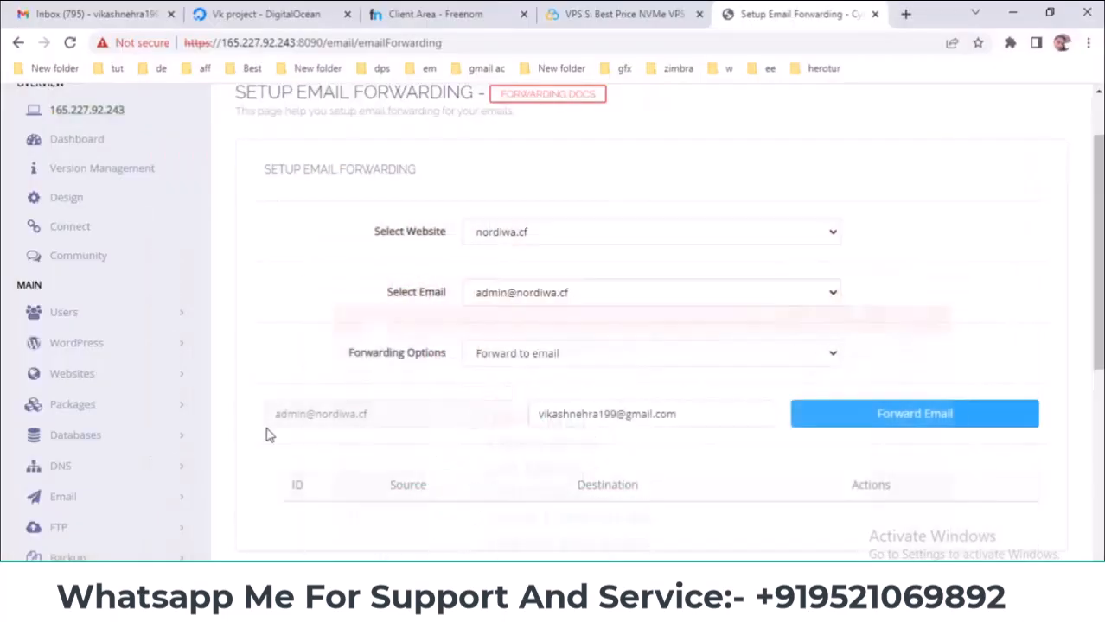
scroll(168, 399, down, 3)
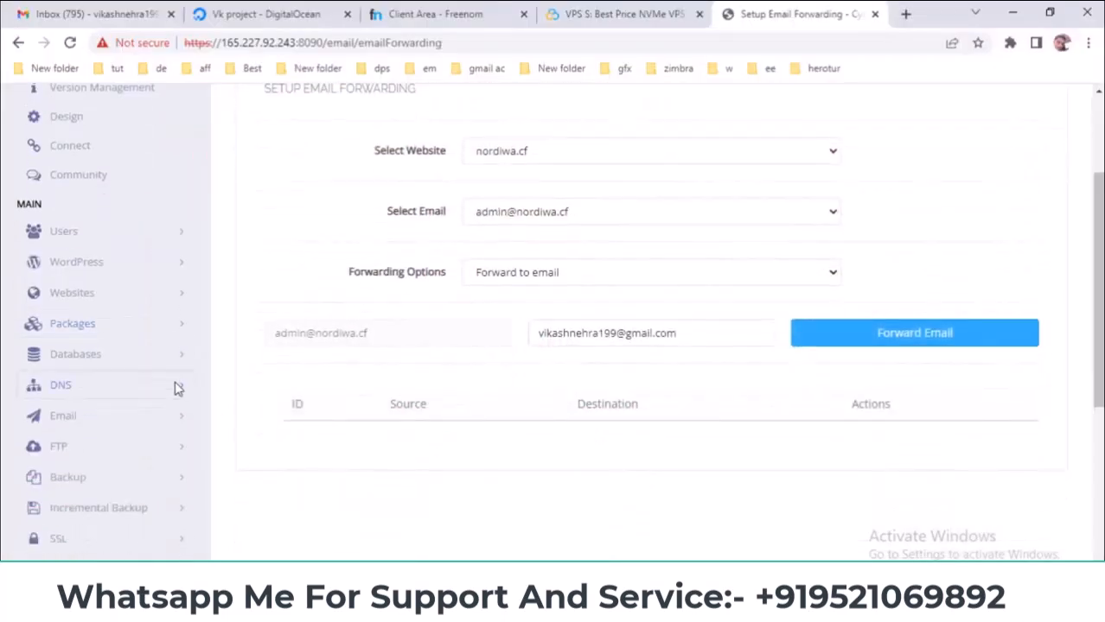
click(164, 259)
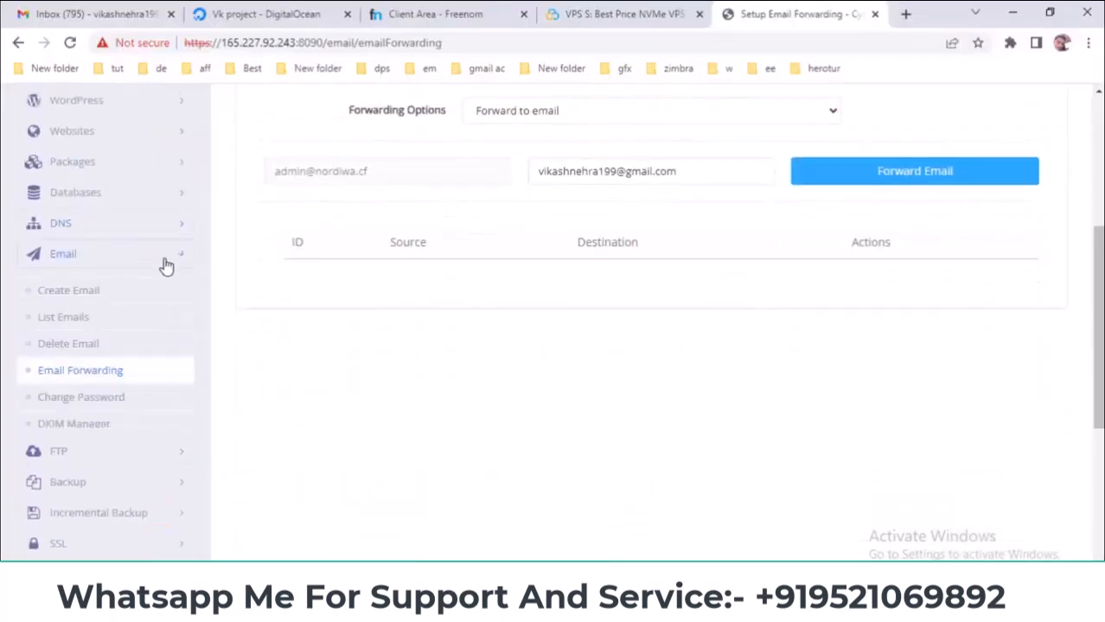
click(90, 403)
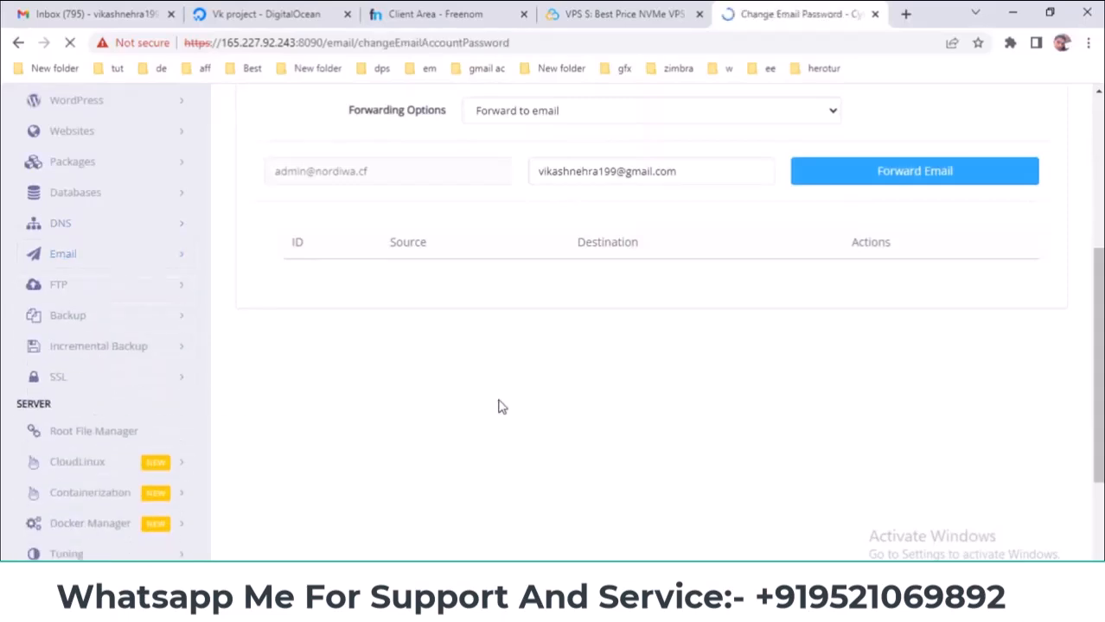
click(496, 317)
click(501, 347)
click(513, 382)
click(512, 407)
scroll(439, 393, down, 1)
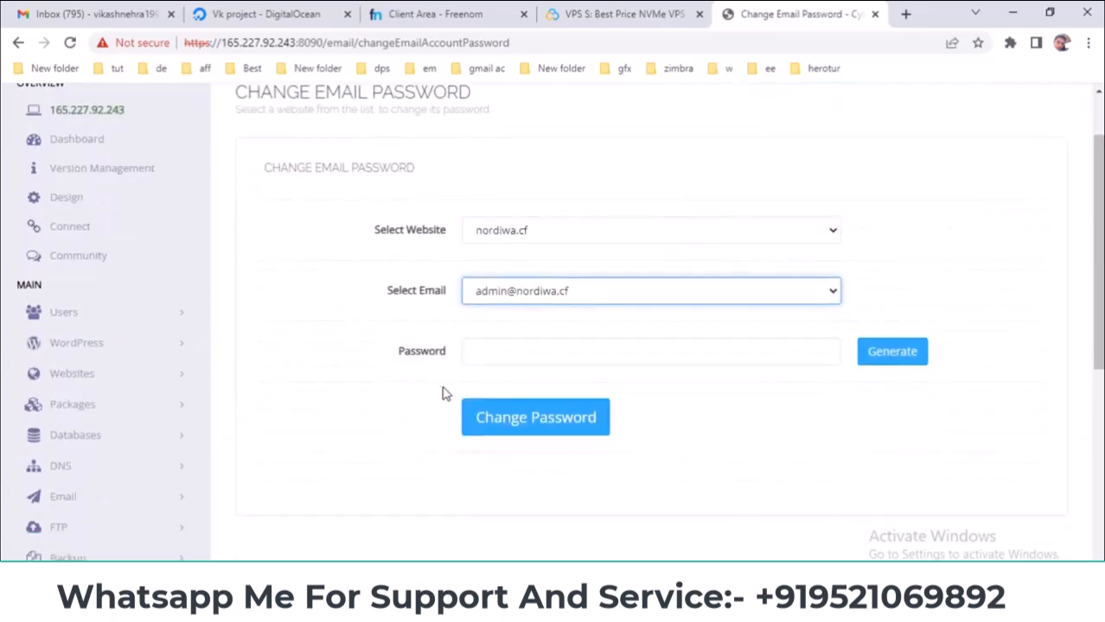
click(501, 350)
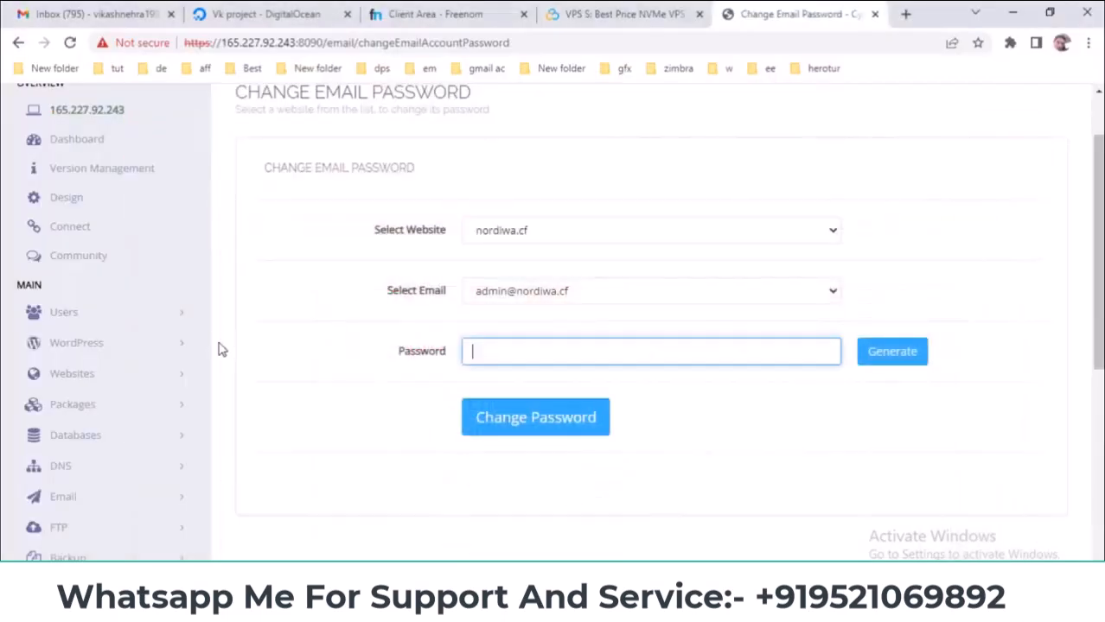
- Open Email > DKIM Manager
scroll(221, 347, down, 2)
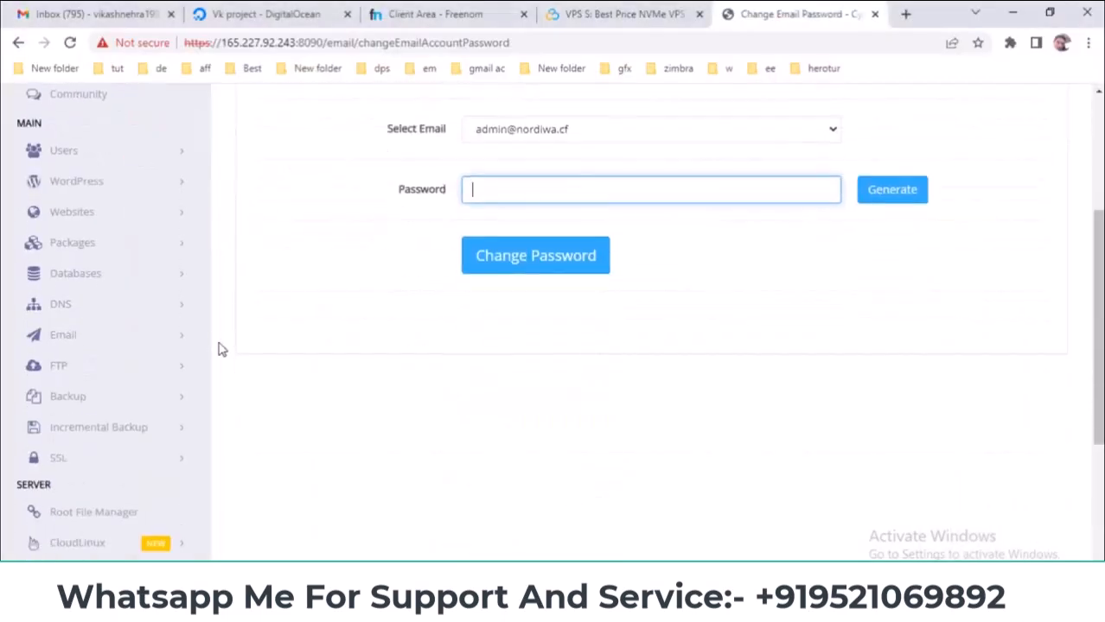
click(153, 337)
scroll(254, 343, down, 1)
click(75, 424)
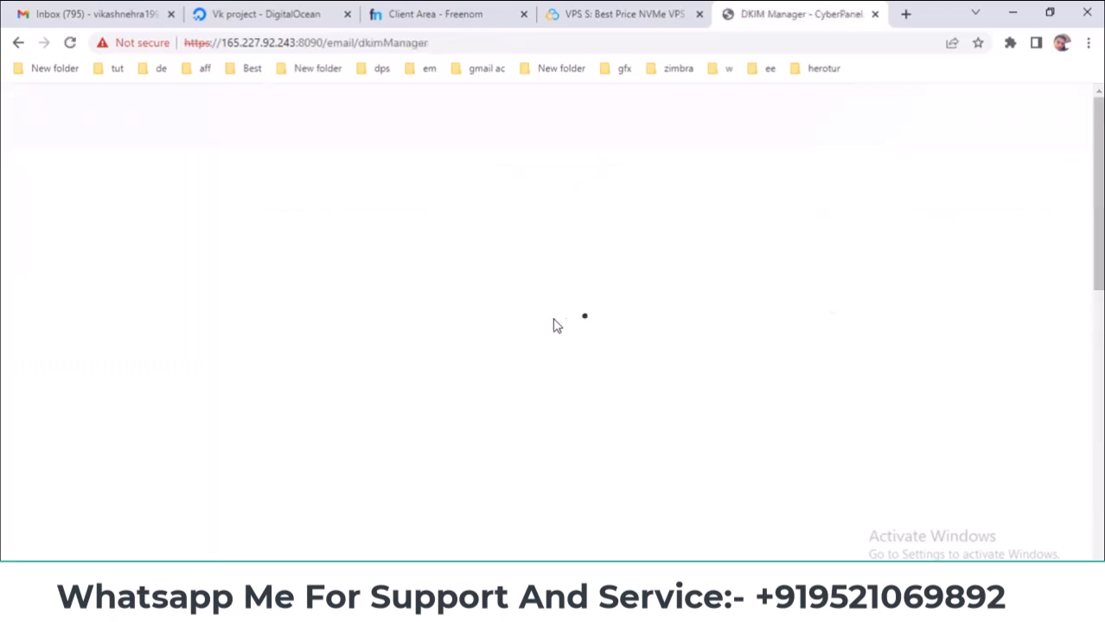
- Select nordiwa.cf to display its DKIM Private Key and Public Key
click(557, 317)
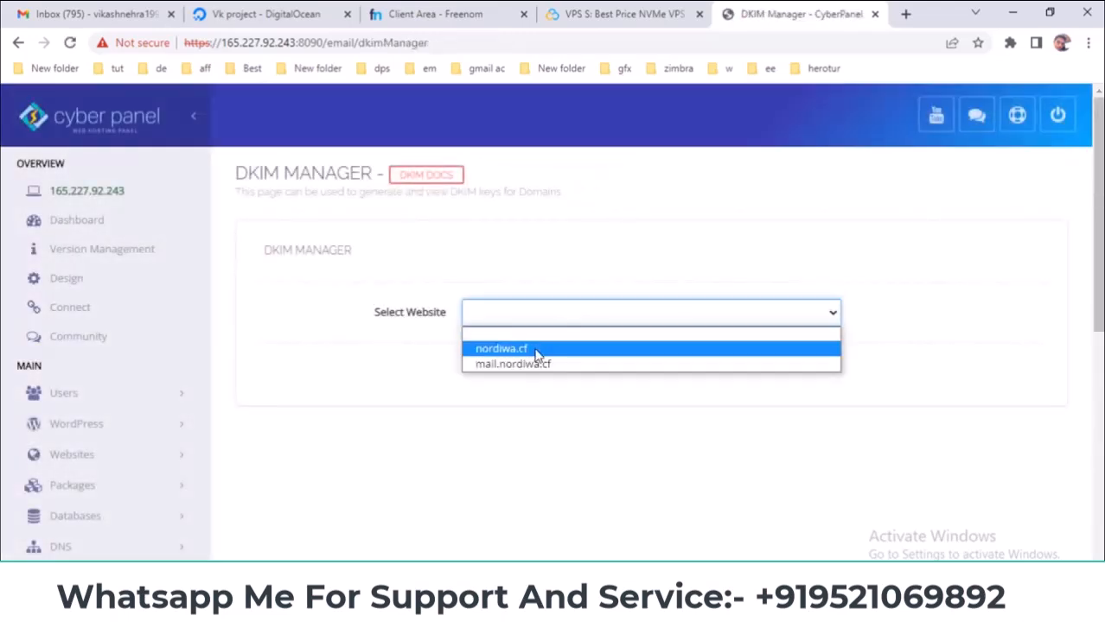
click(536, 350)
scroll(360, 356, down, 2)
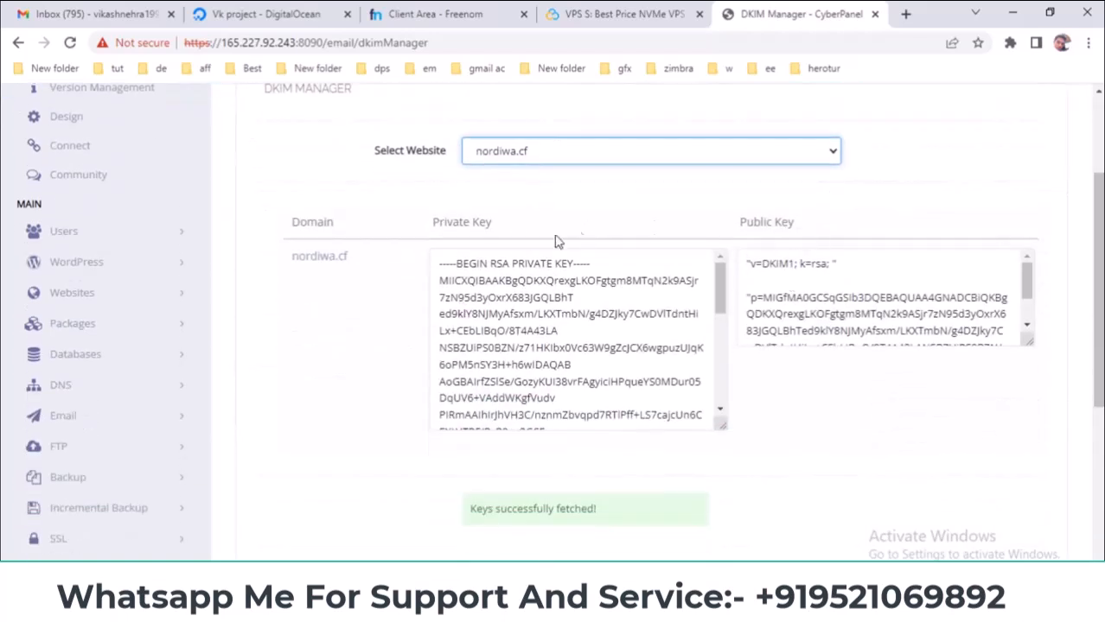
drag(428, 223, 592, 221)
drag(733, 218, 799, 223)
scroll(270, 226, up, 2)
- Search Google for 'DKIM', read the top definition, then close the search tab
double_click(278, 249)
right_click(279, 250)
click(315, 294)
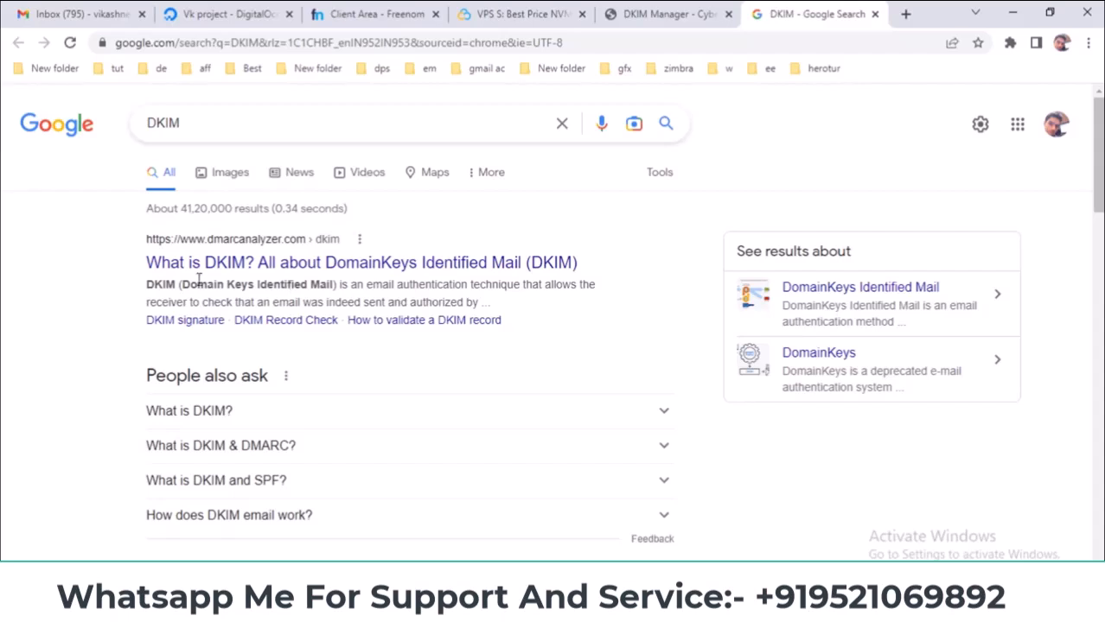
drag(182, 283, 326, 283)
click(666, 14)
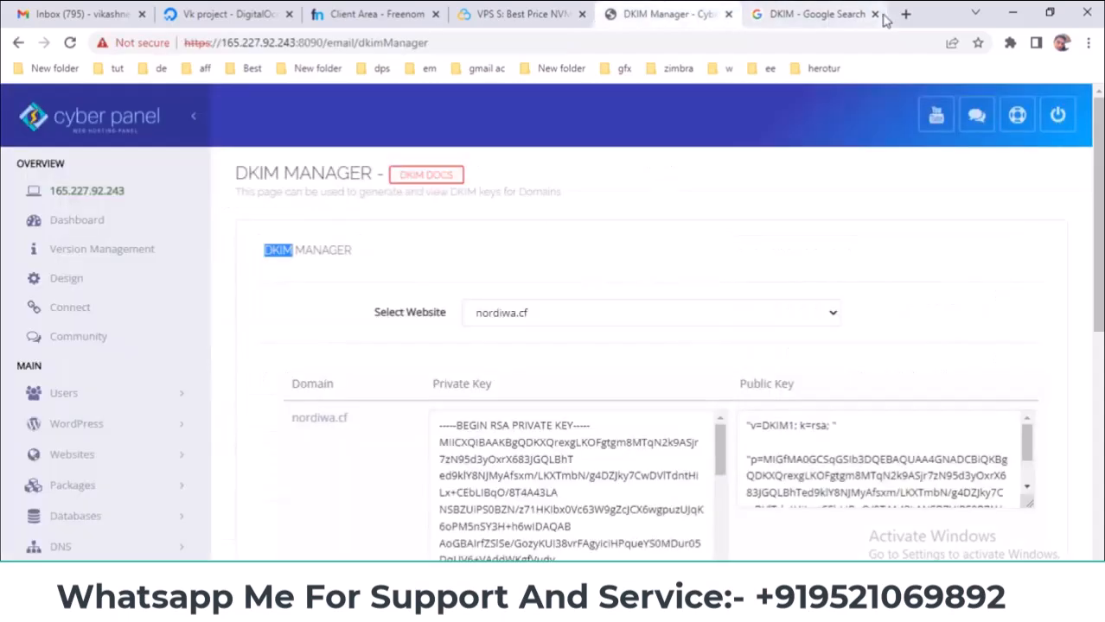
click(875, 13)
- Open Show original for the 'Confirmation fr' email and highlight its DKIM PASS result
click(103, 14)
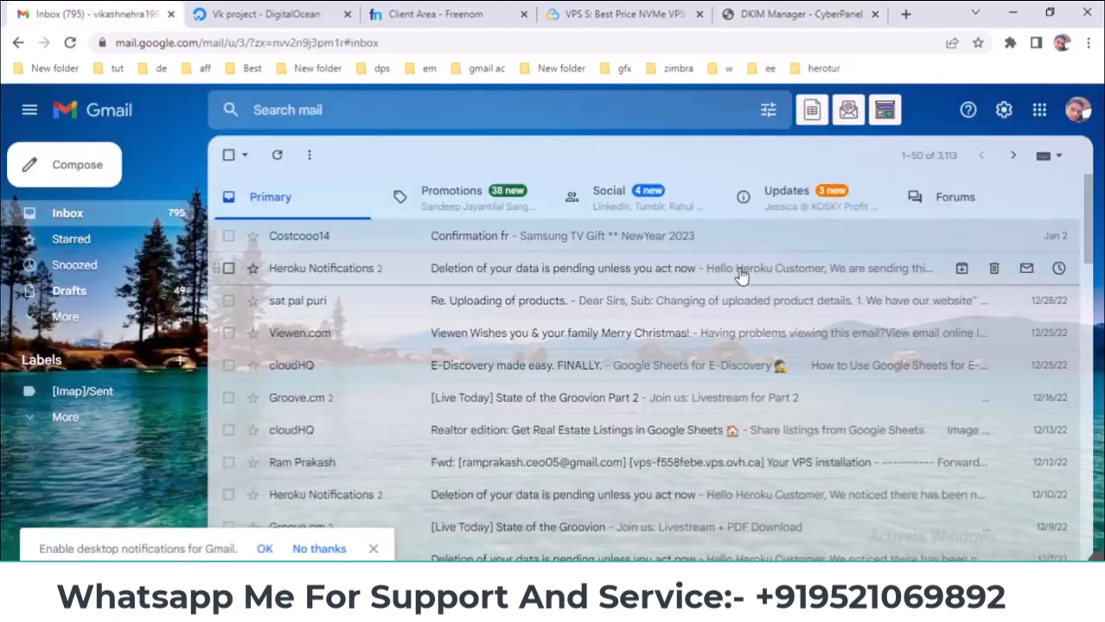
click(554, 250)
scroll(552, 270, down, 1)
scroll(522, 298, up, 1)
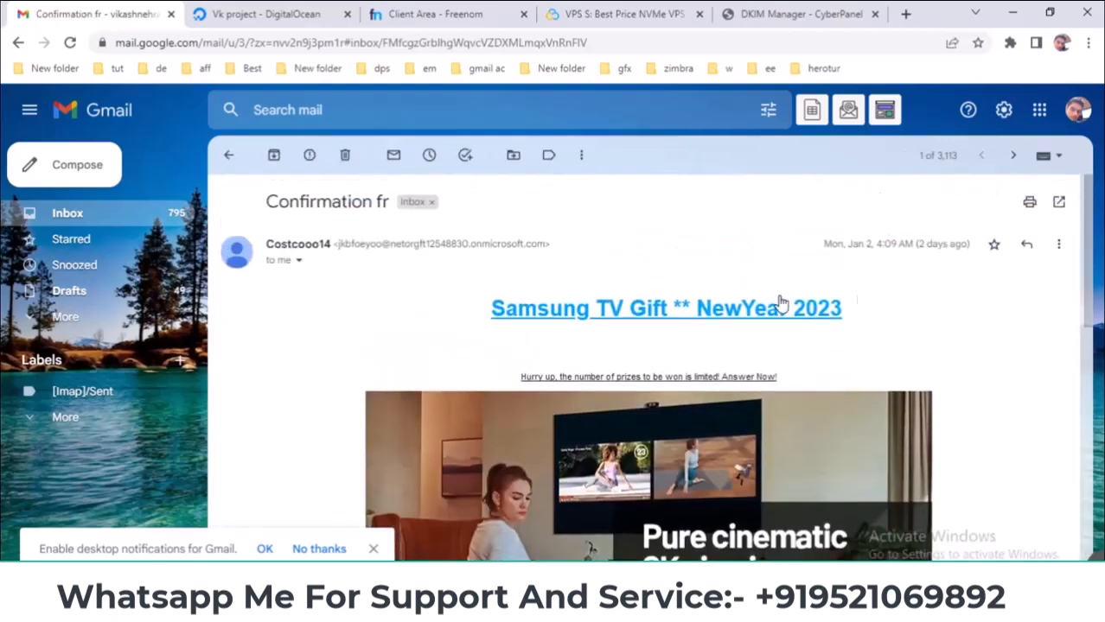
click(1063, 248)
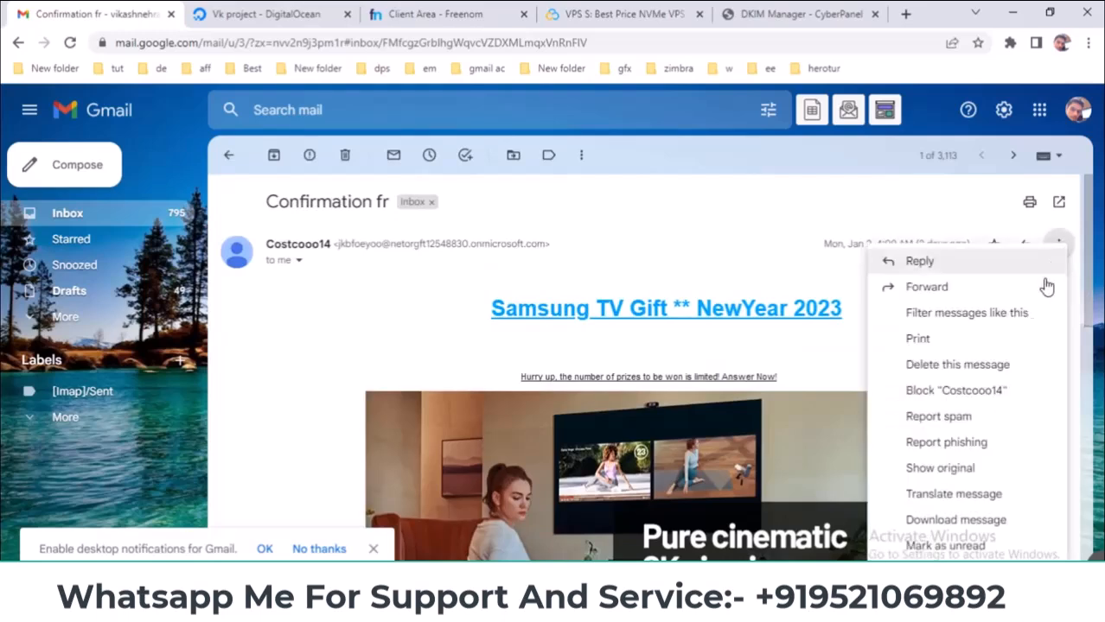
click(923, 471)
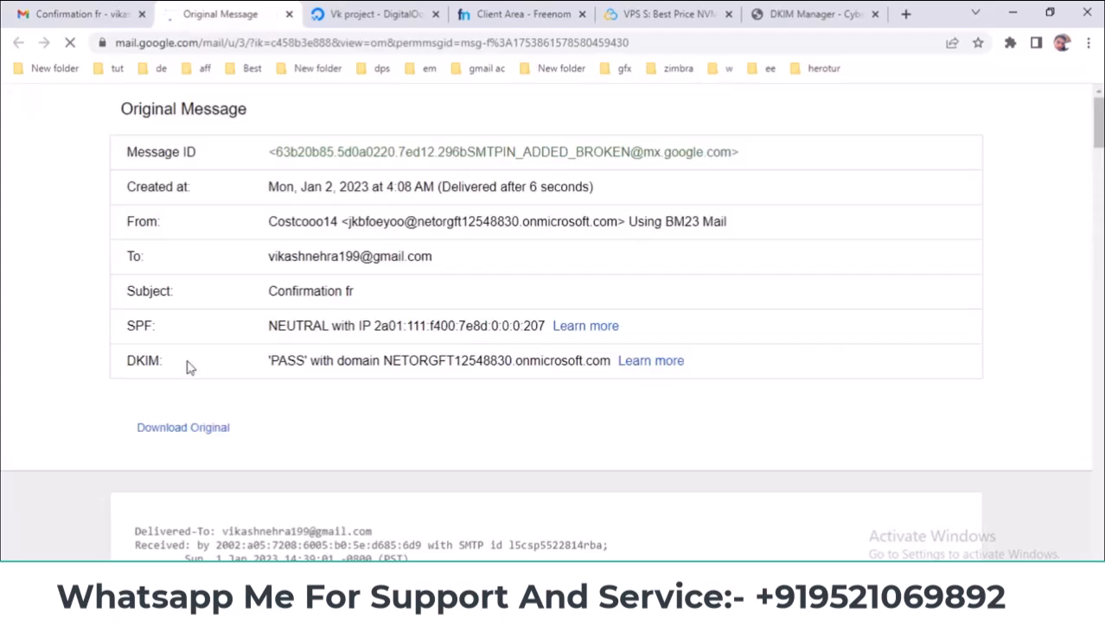
drag(130, 361, 313, 362)
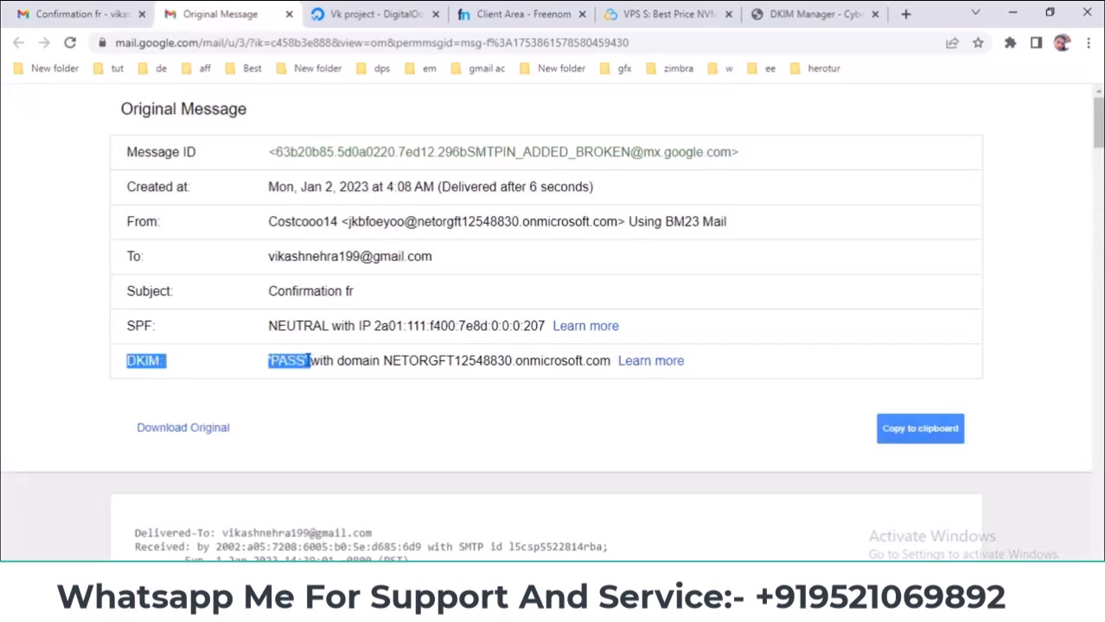
click(198, 366)
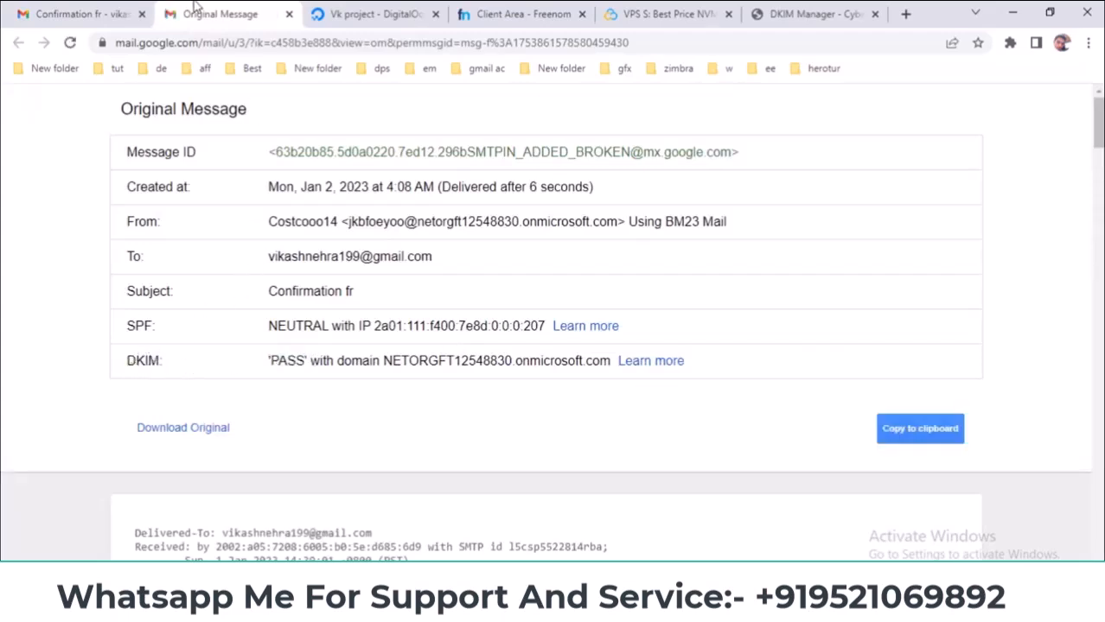
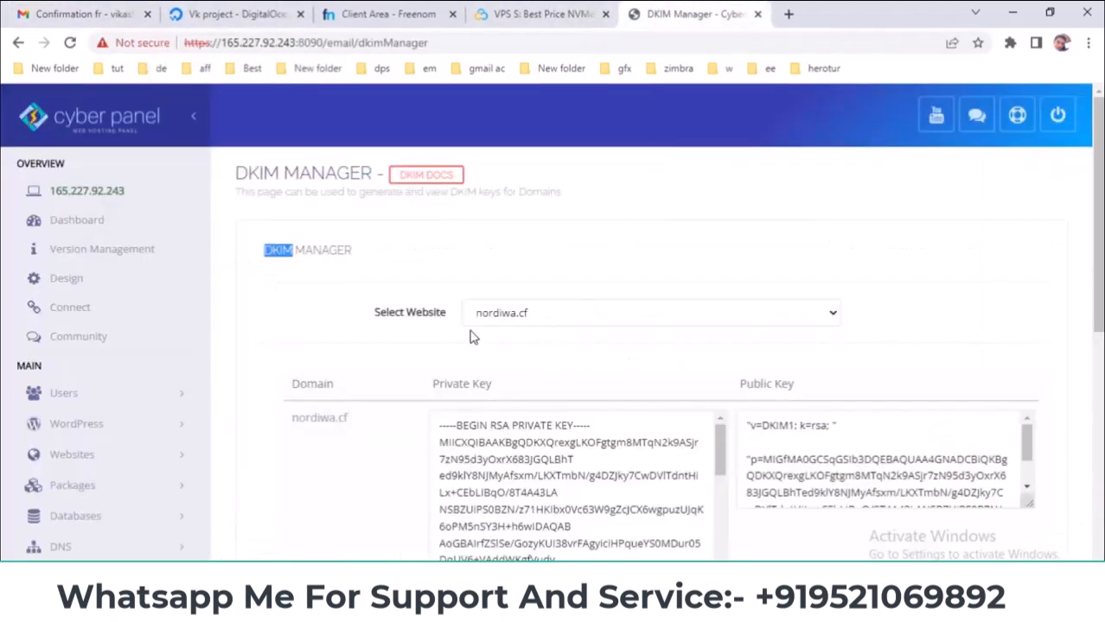
- Highlight the nordiwa.cf DKIM Public Key record, comparing against the Freenom glue records (NS1/NS2 165.227.92.243)
scroll(342, 378, down, 2)
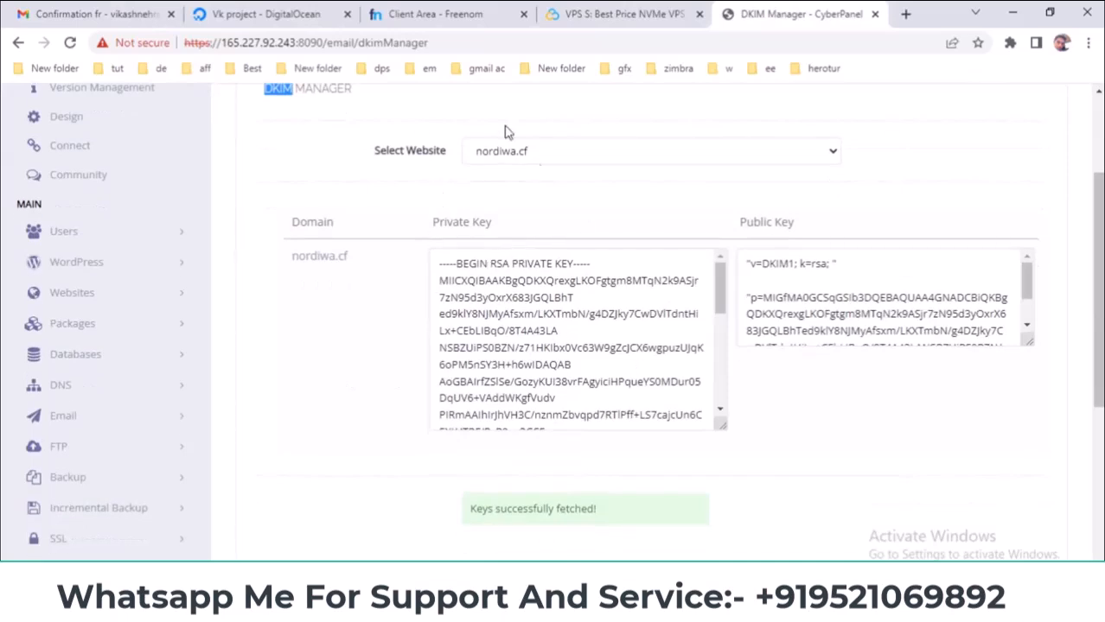
click(408, 10)
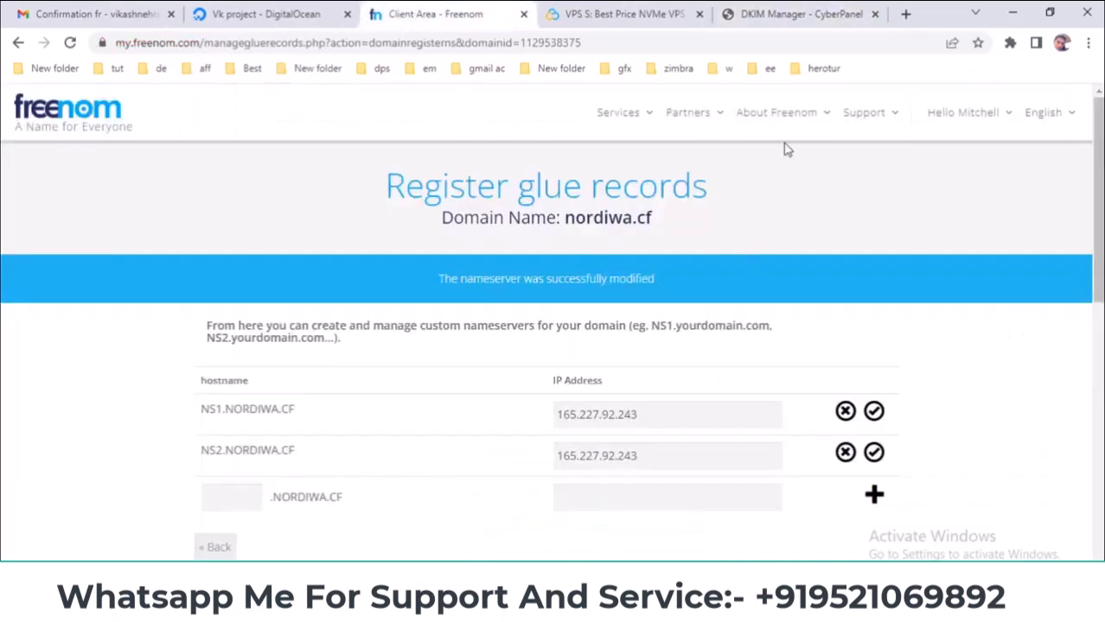
click(767, 12)
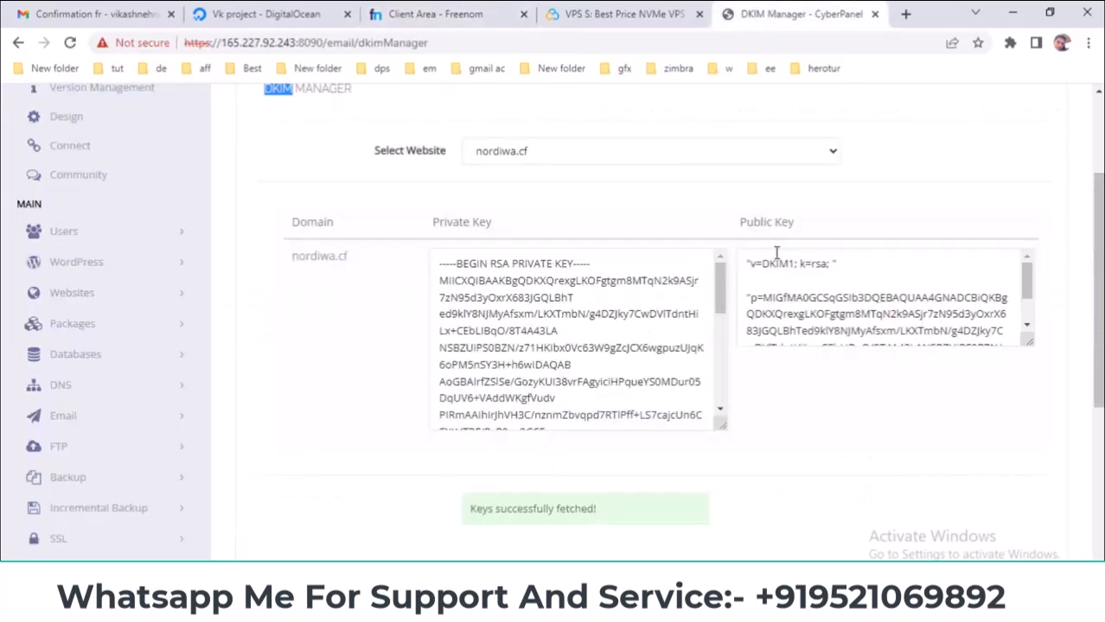
drag(750, 262, 886, 331)
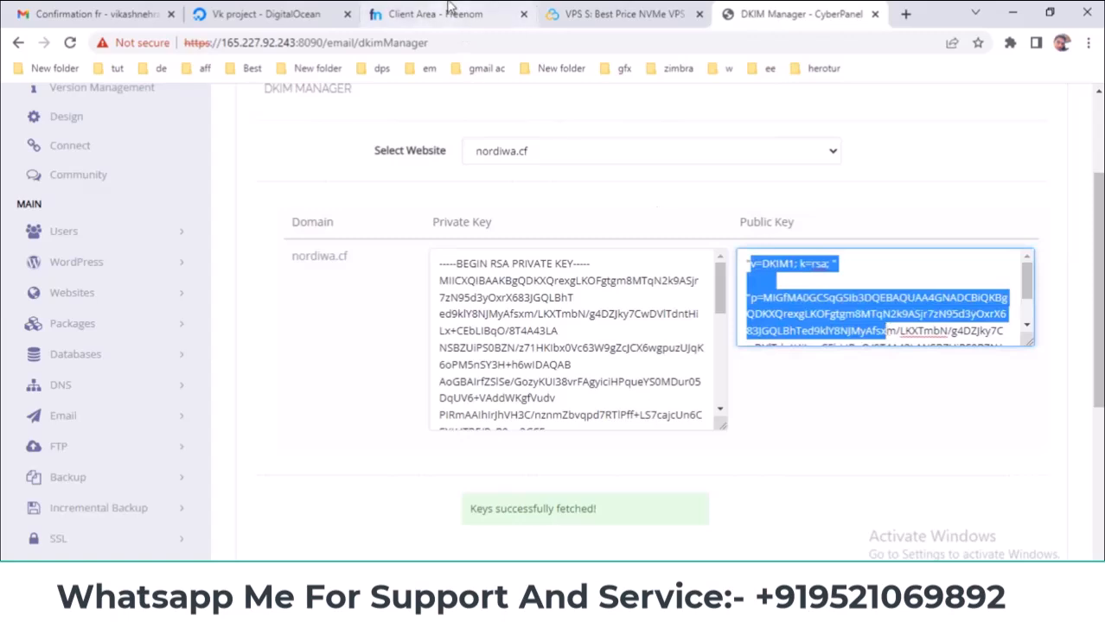
click(415, 9)
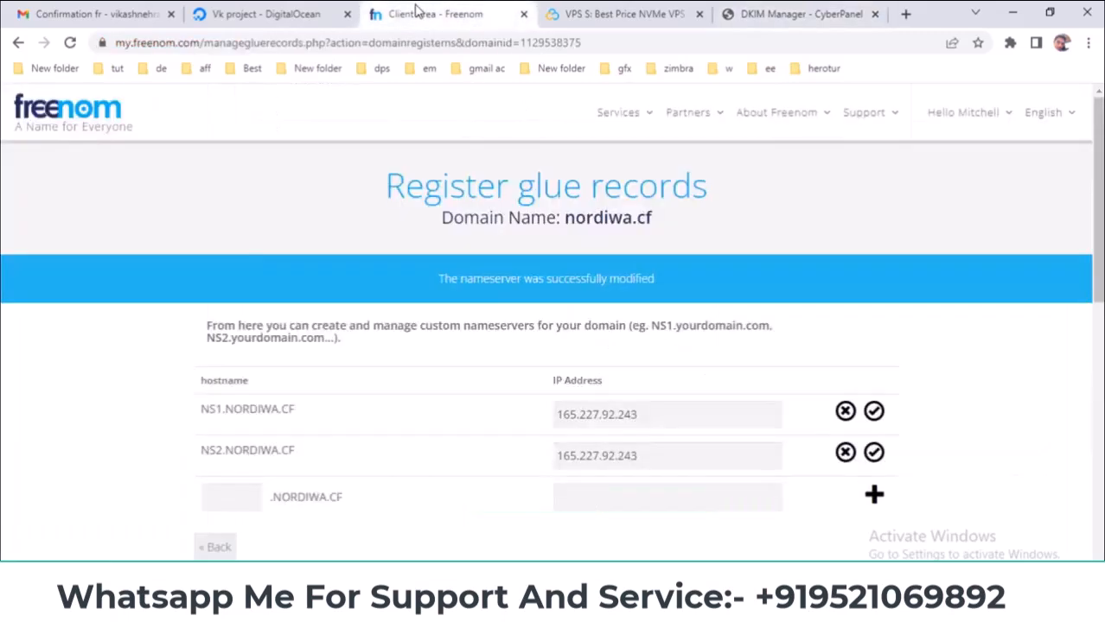
click(761, 11)
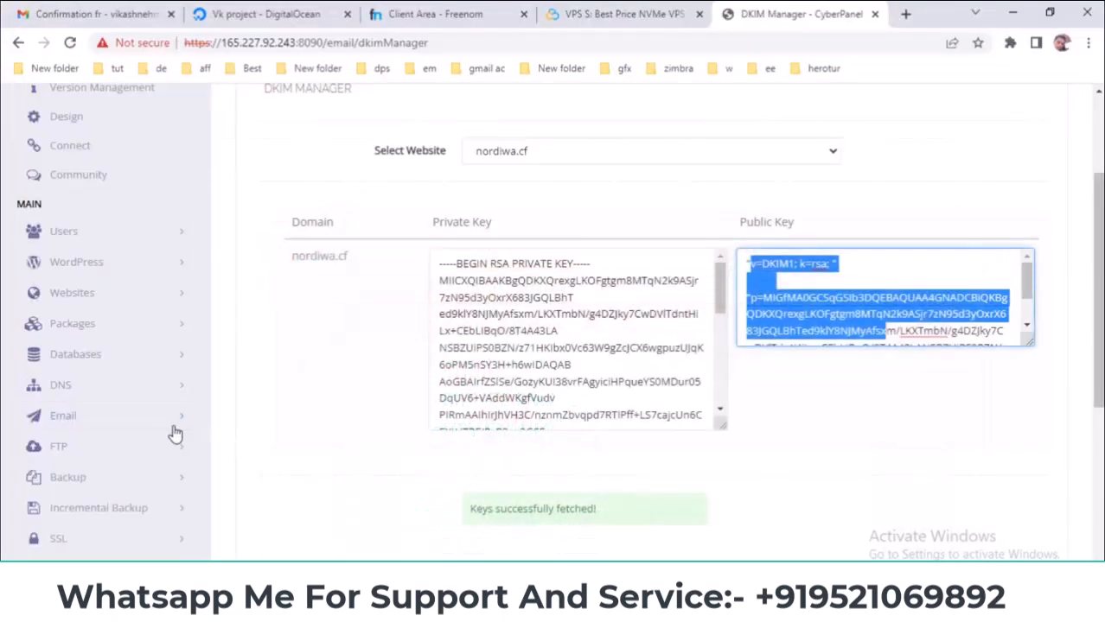
- Open Email > Access Webmail in a new browser tab and switch to that tab
click(134, 423)
scroll(197, 389, down, 3)
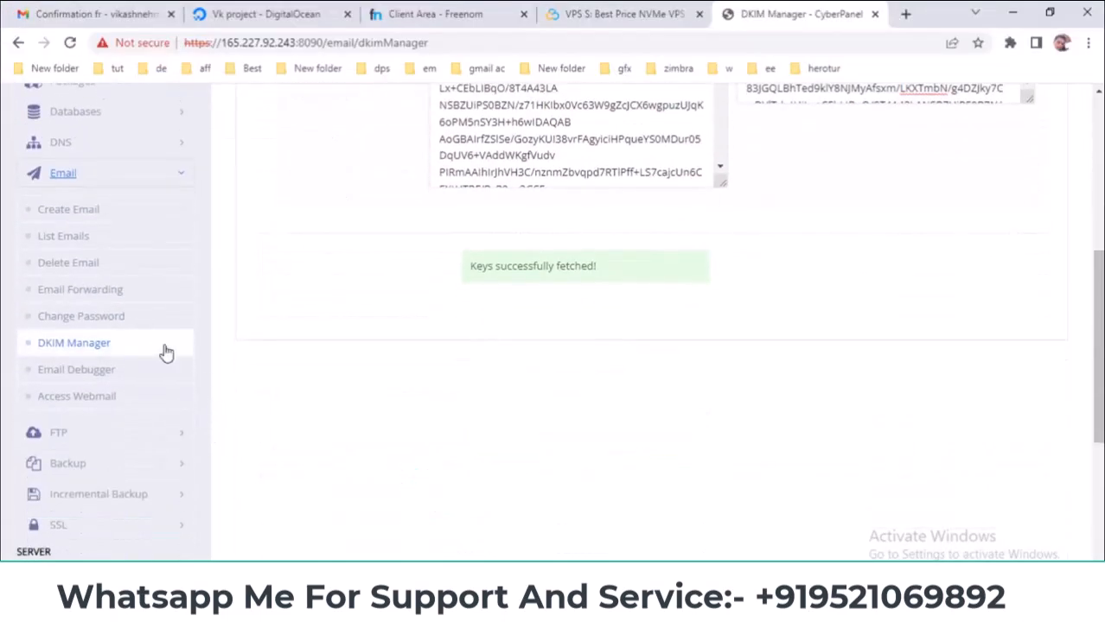
right_click(82, 402)
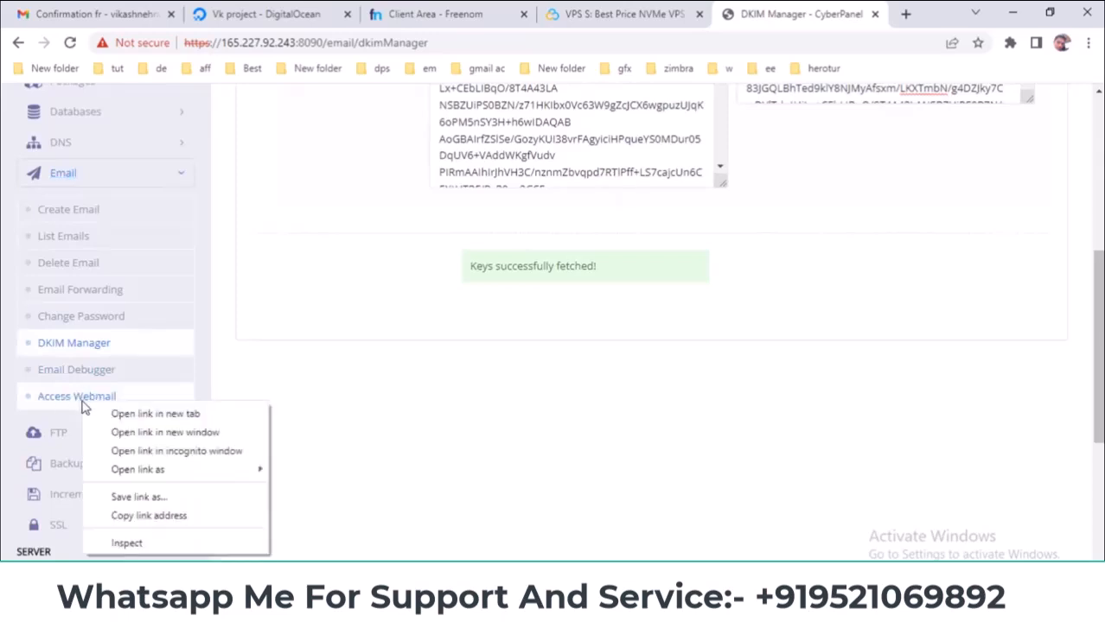
click(146, 415)
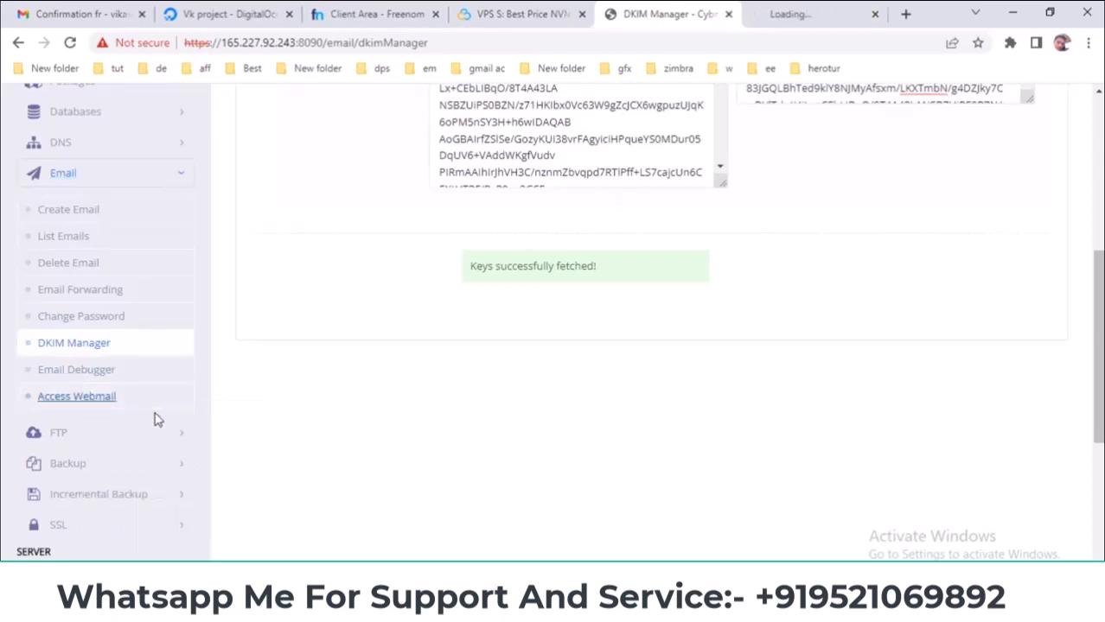
click(782, 16)
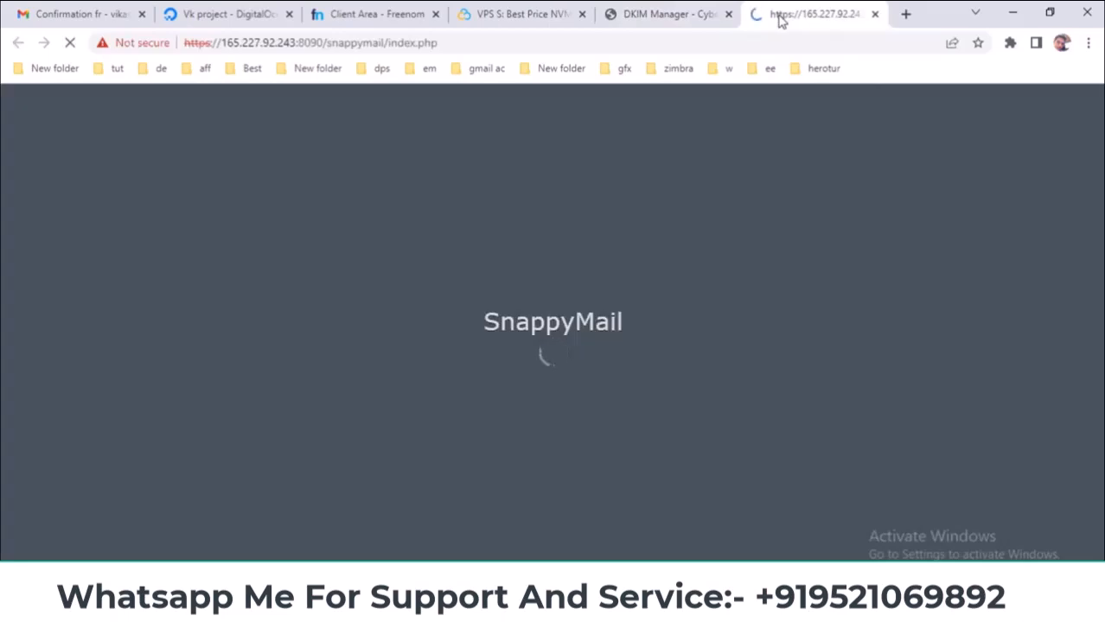
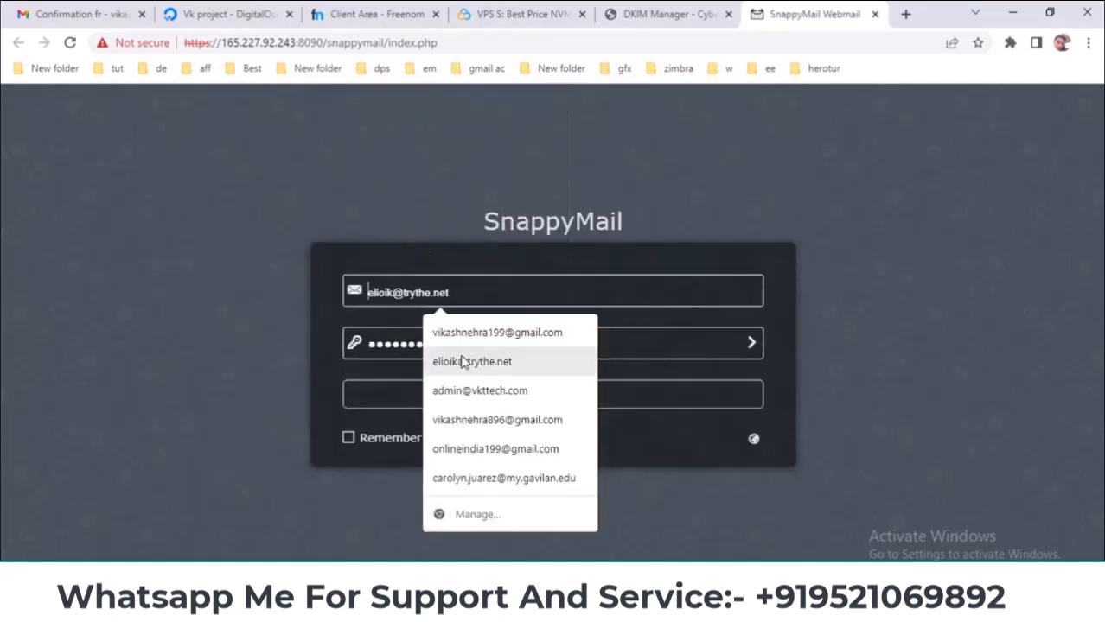
- Copy the admin mailbox address from CyberPanel's email account list for nordiwa.cf
click(661, 14)
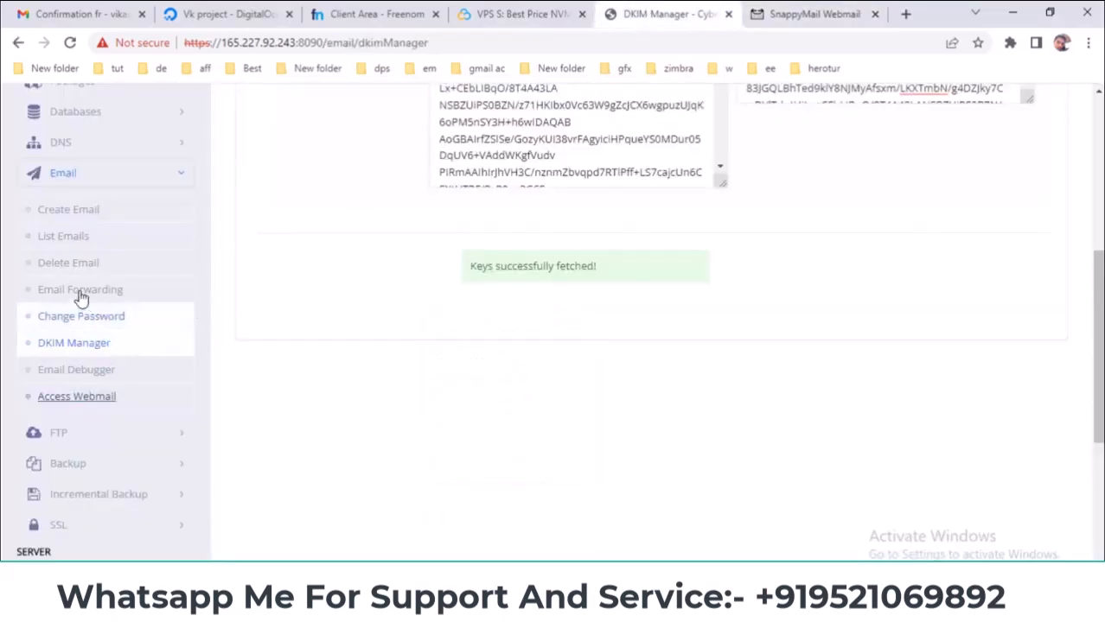
click(64, 236)
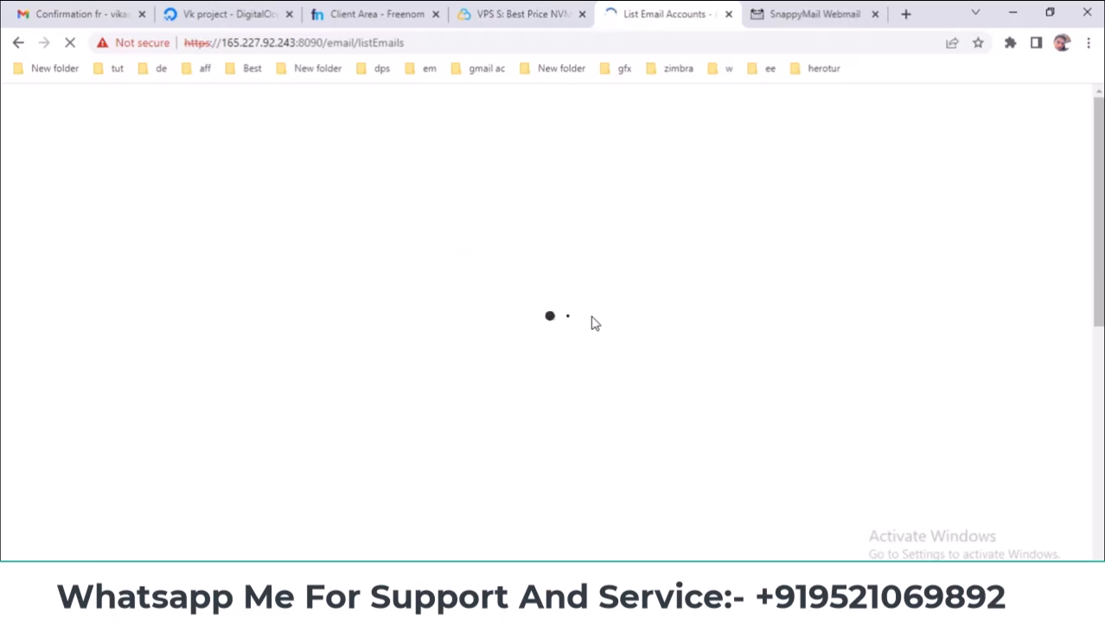
click(467, 294)
click(486, 316)
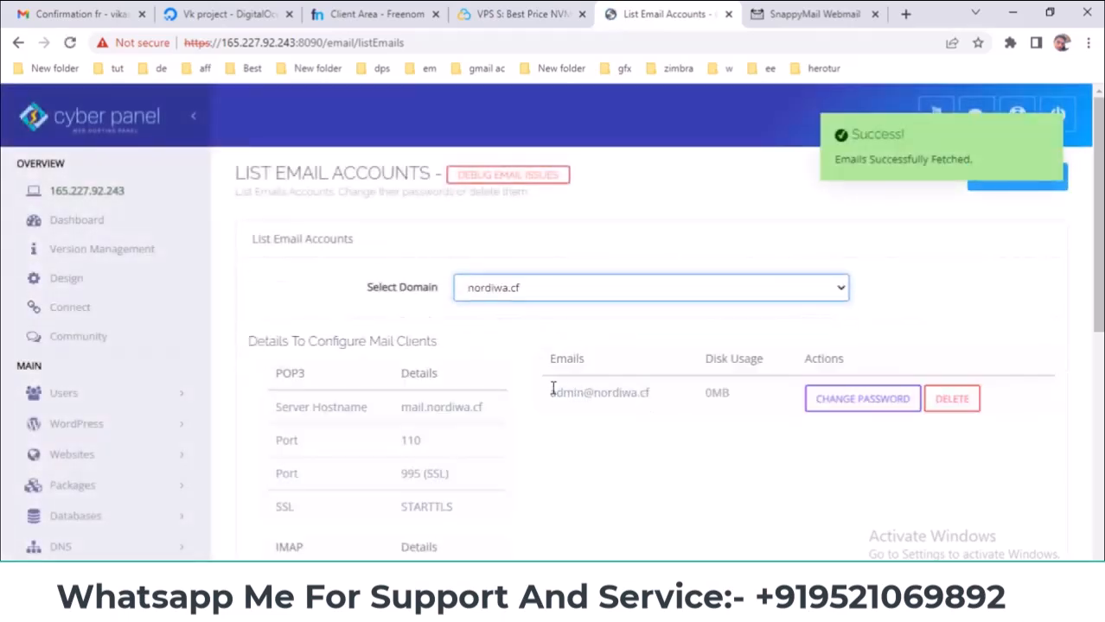
drag(551, 394, 648, 394)
right_click(651, 395)
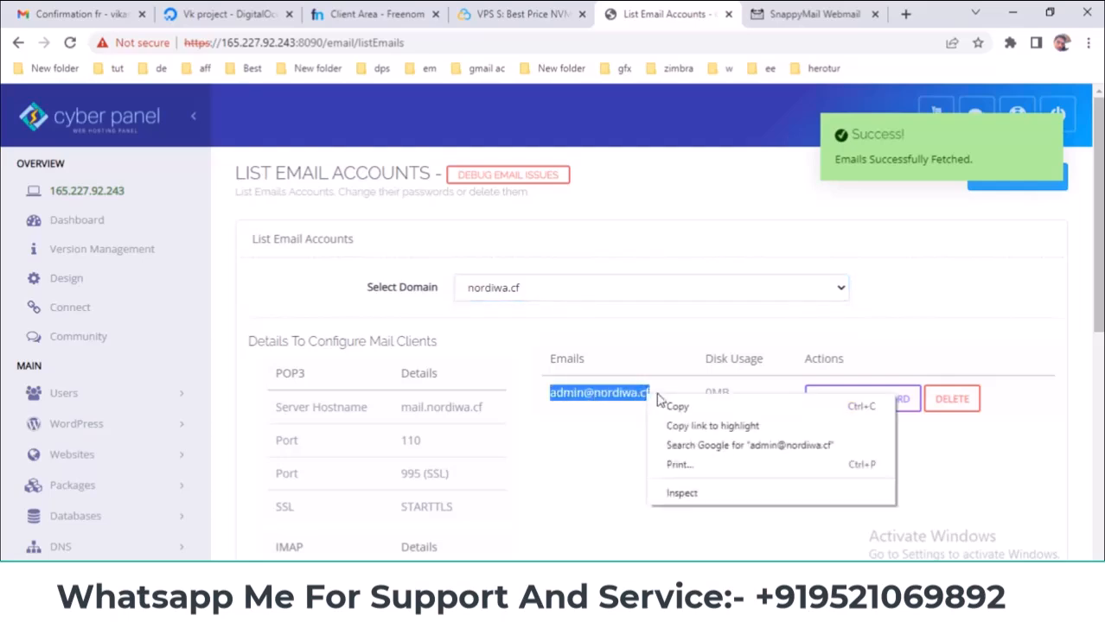
click(676, 406)
- Paste the admin address into SnappyMail's Email field and sign in
click(812, 14)
click(450, 291)
right_click(449, 286)
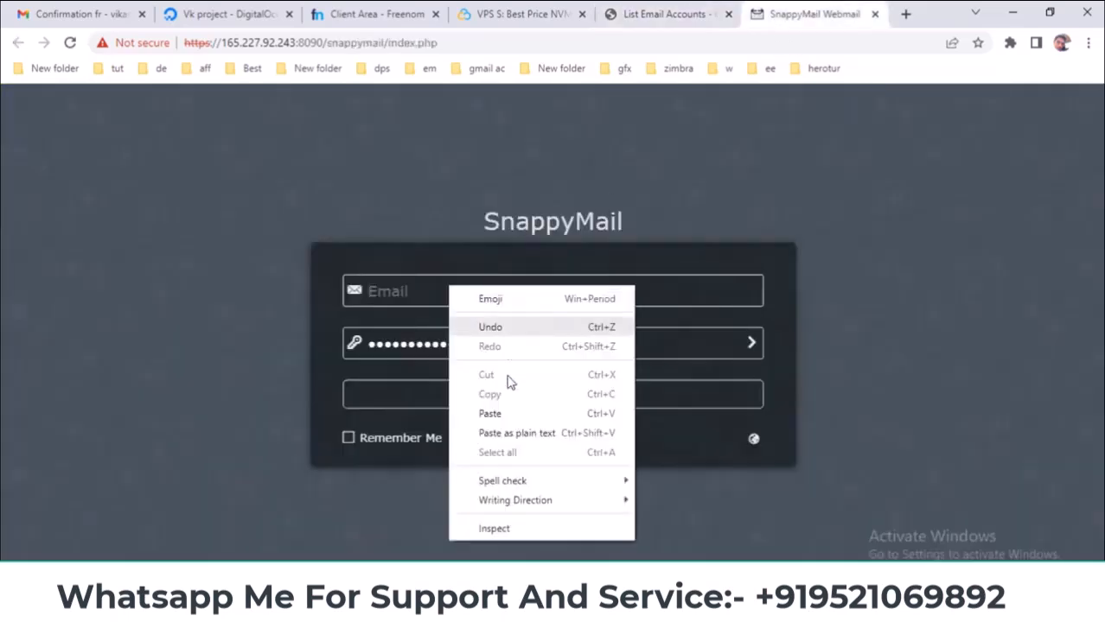
click(489, 413)
click(526, 395)
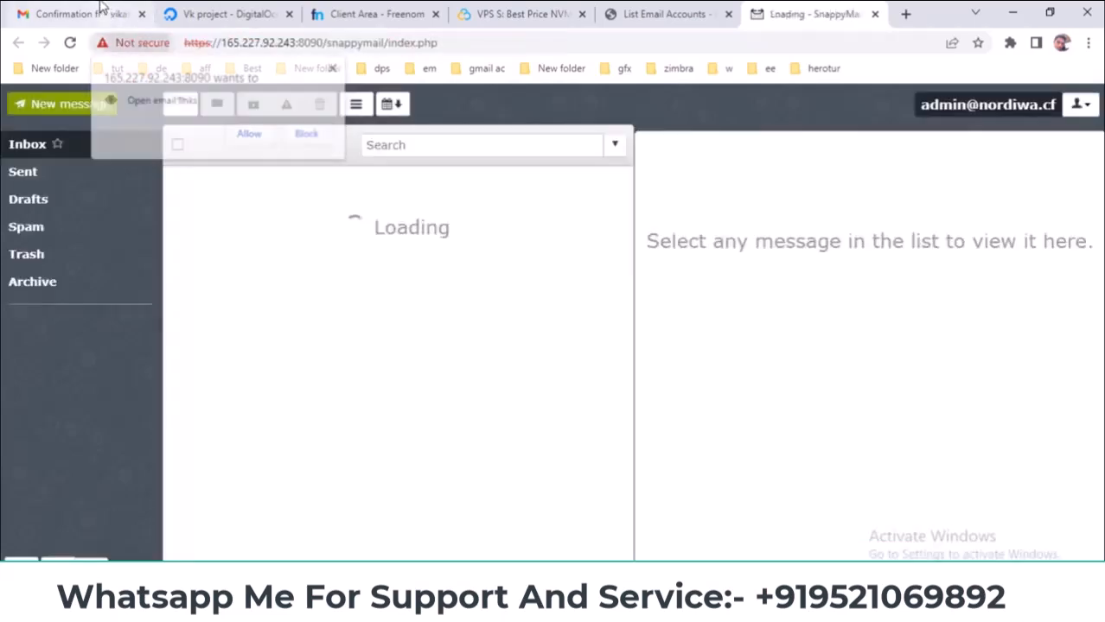
- Copy the personal Gmail address from the signed-in Google account details
click(89, 12)
click(86, 213)
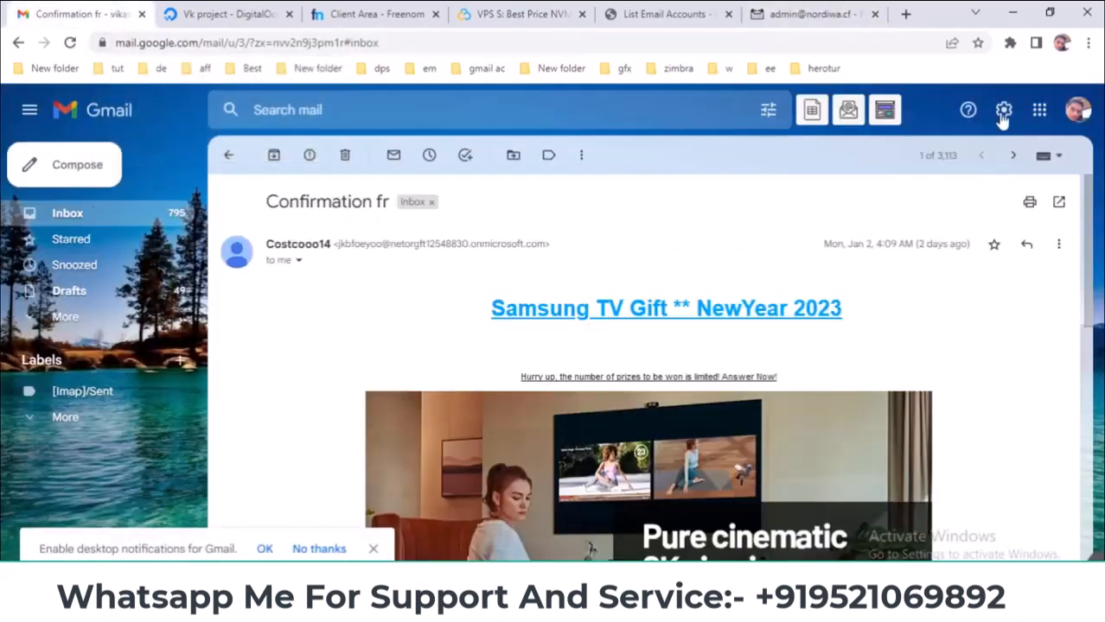
click(1081, 113)
right_click(956, 264)
click(845, 269)
- Start a new SnappyMail message, undoing the Gmail address pasted into the sender field by mistake
click(808, 14)
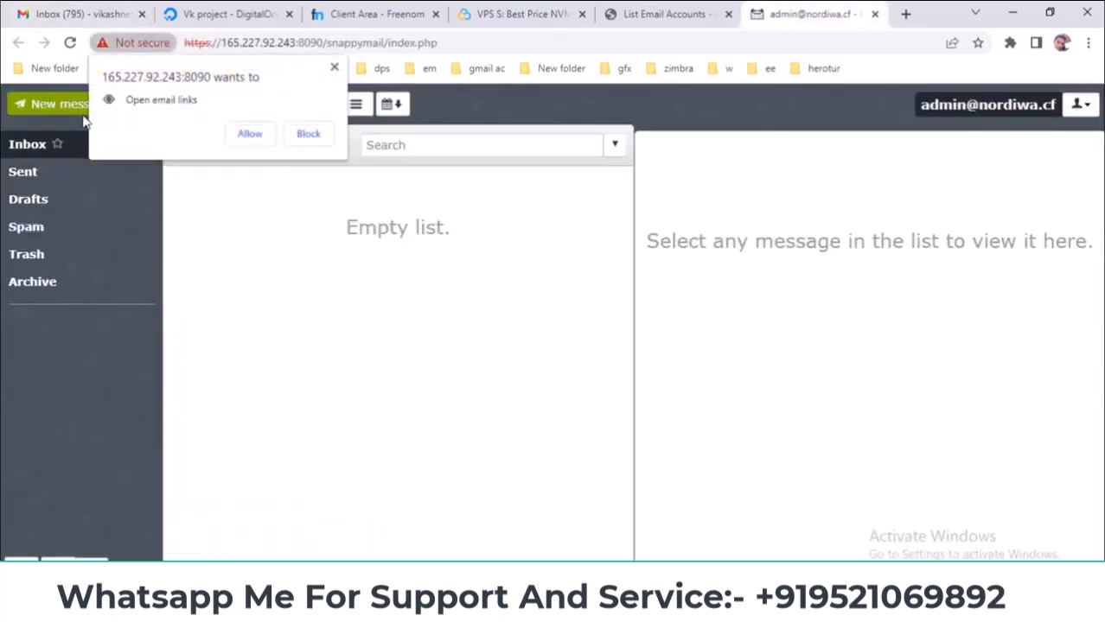
click(57, 105)
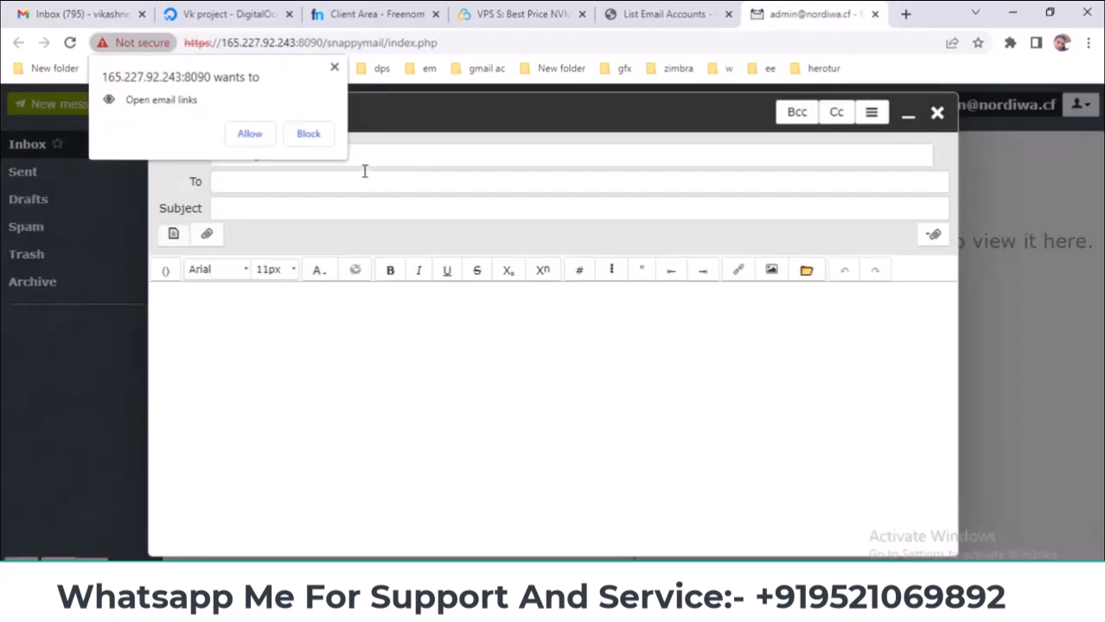
right_click(409, 153)
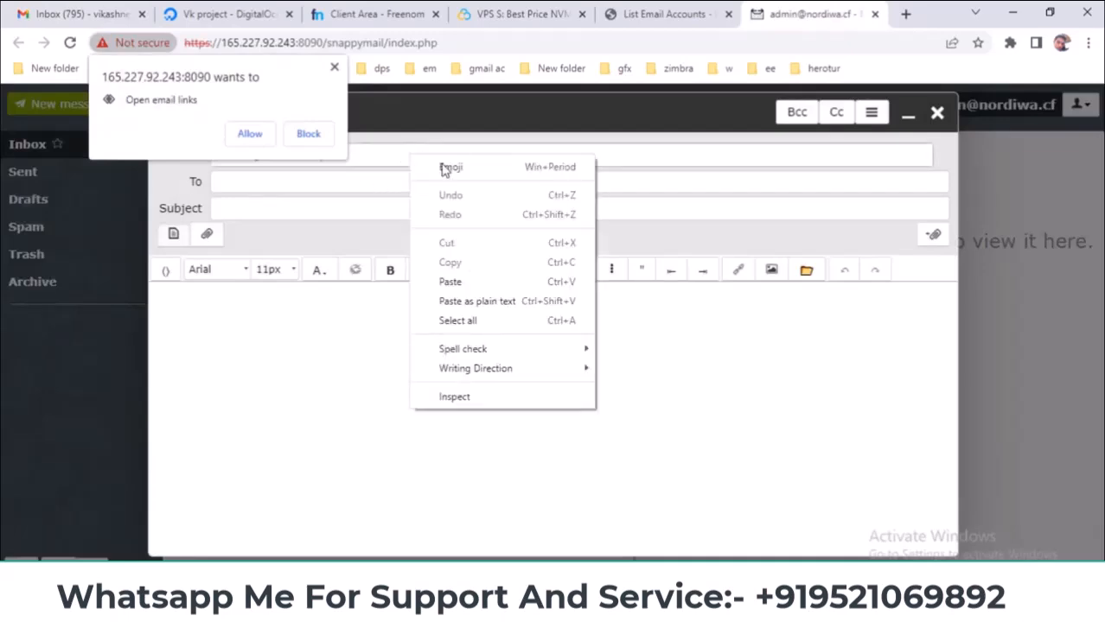
click(463, 284)
click(334, 68)
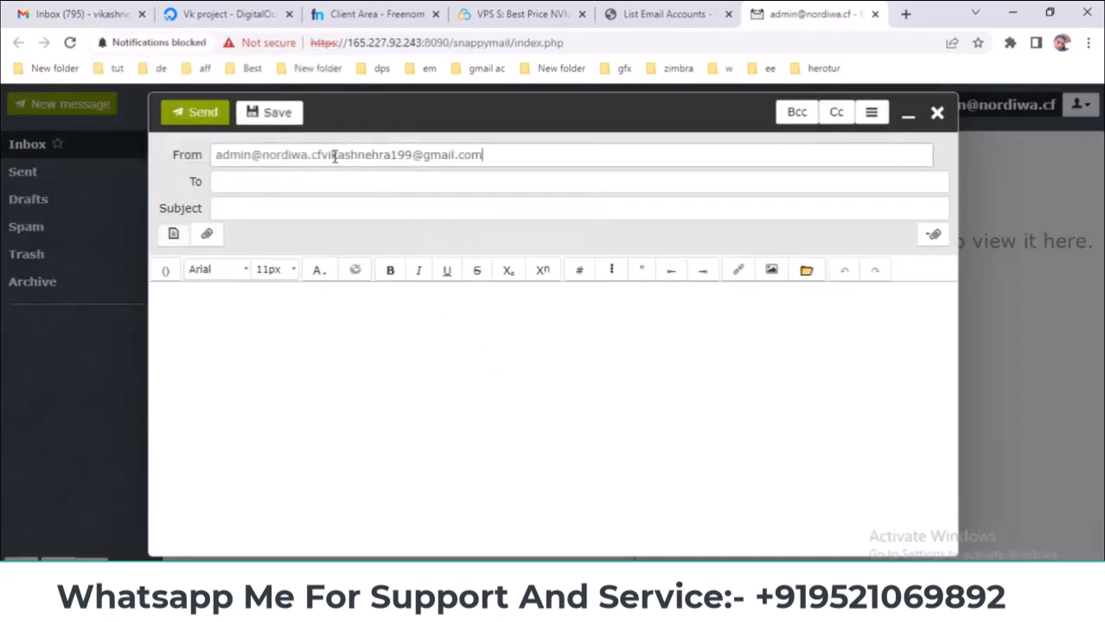
triple_click(341, 155)
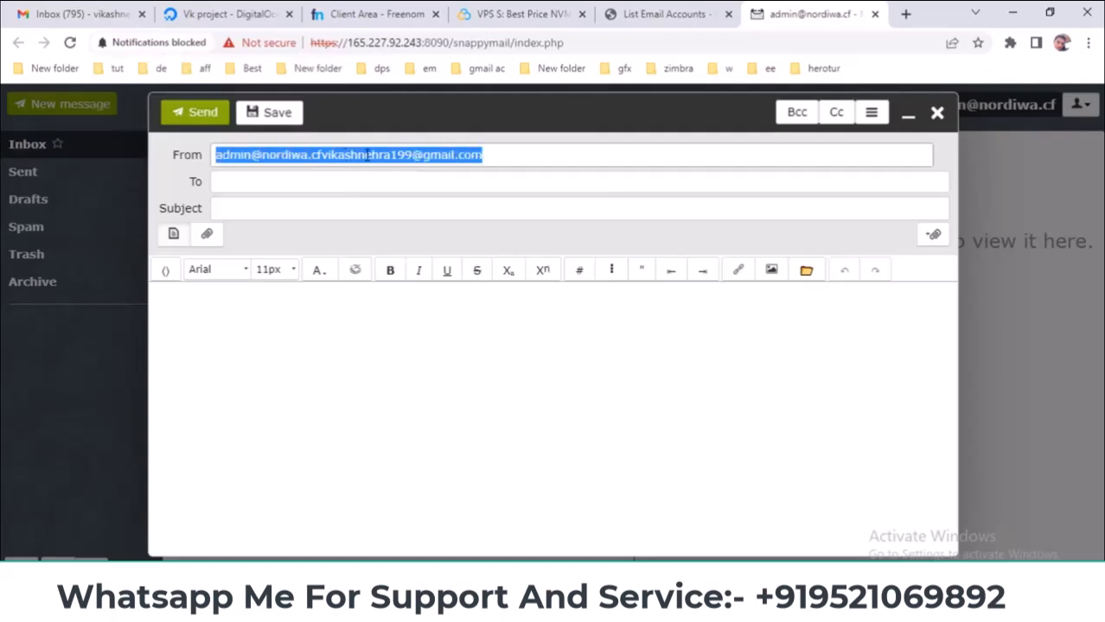
key(ctrl+z)
- Address the message 'ghj' to the Gmail account, add body 'uhiuhiuhujk' and send it
click(365, 183)
key(ctrl+v)
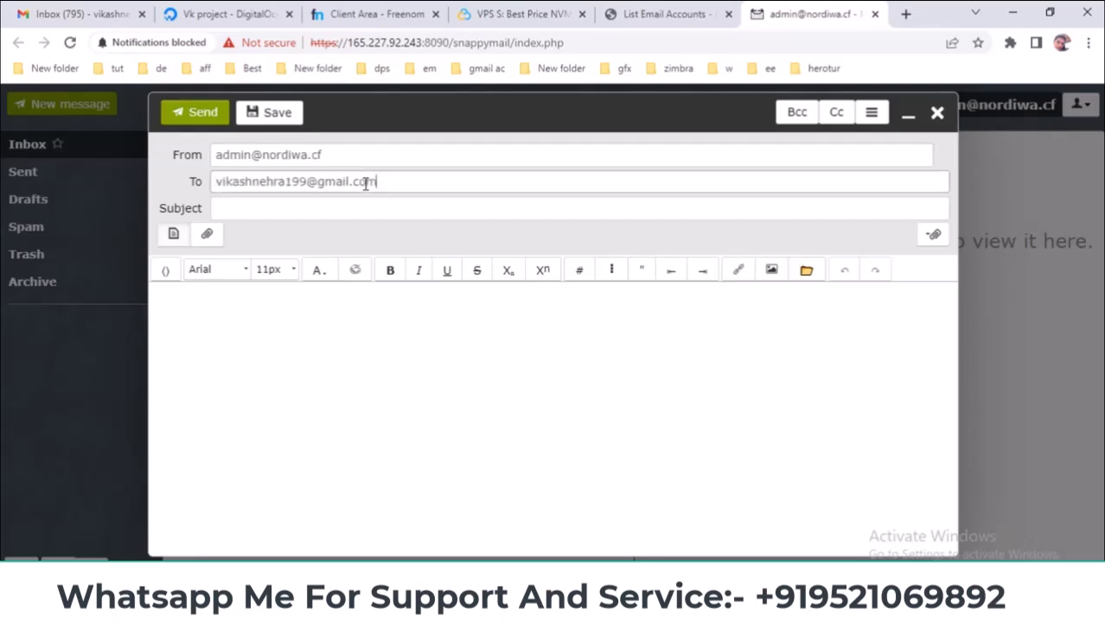
click(375, 207)
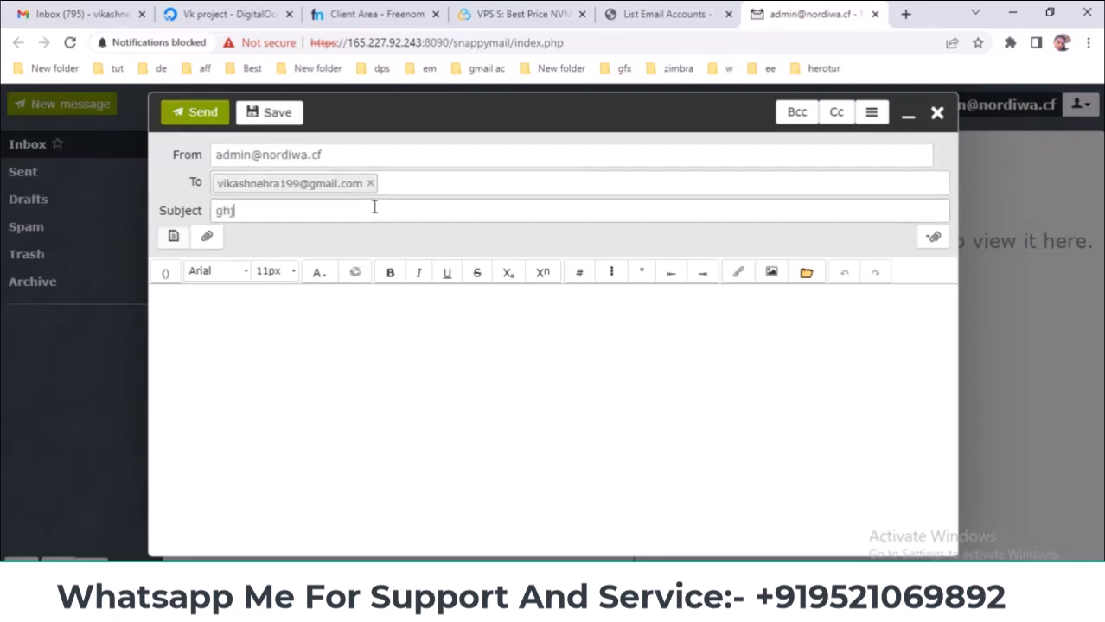
click(405, 329)
text(uhiuhiuhujk)
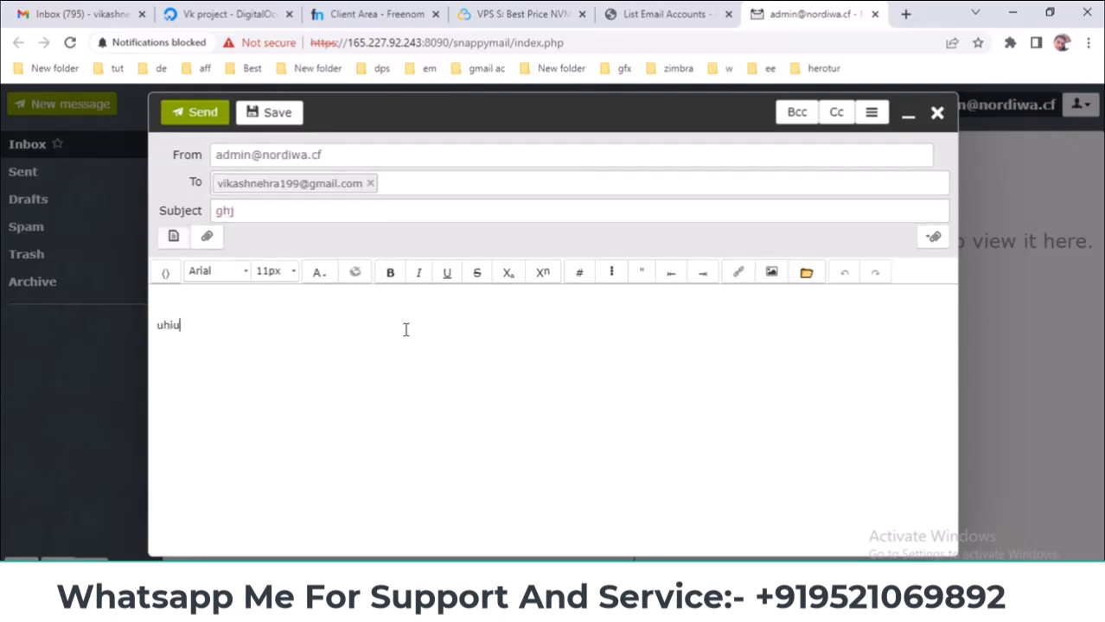
click(207, 113)
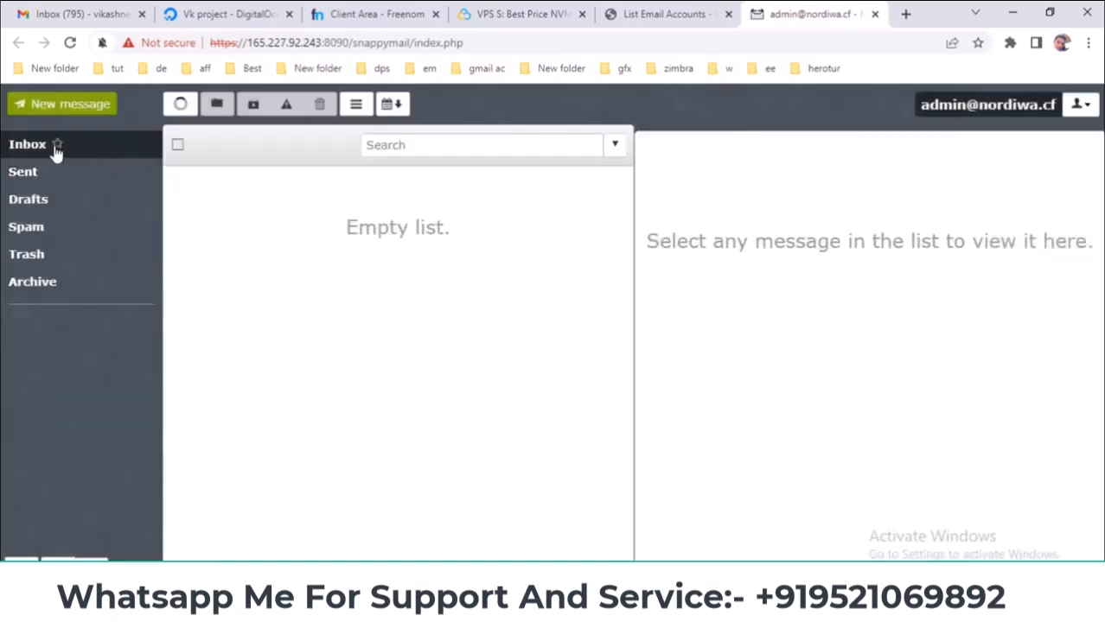
- Refresh the webmail list, then check Gmail's Spam folder for the test message
click(57, 145)
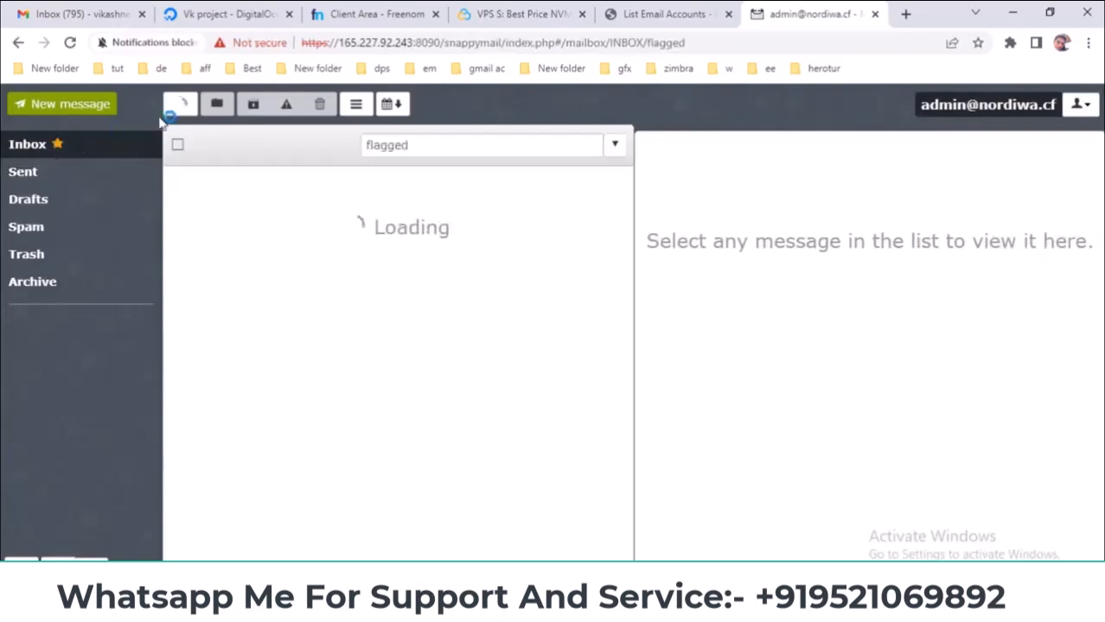
click(181, 105)
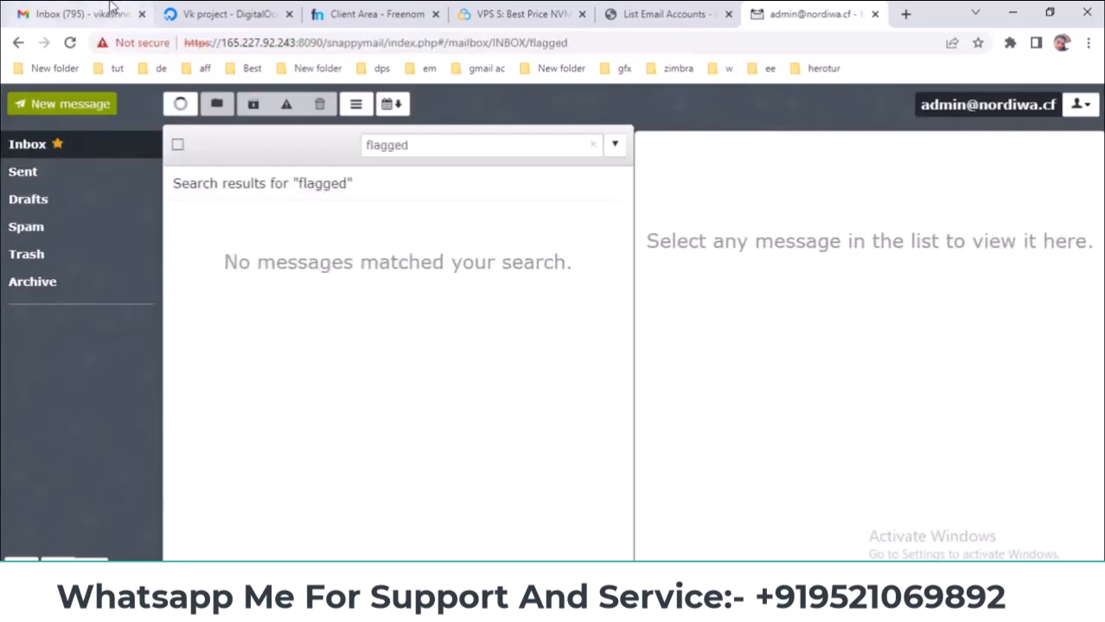
click(86, 14)
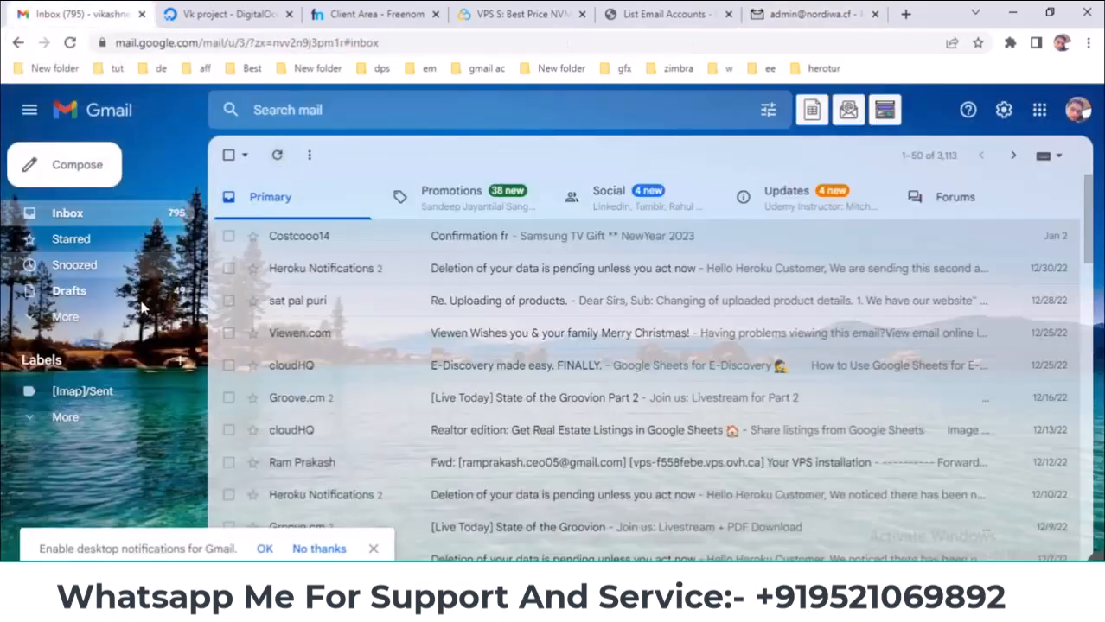
click(98, 325)
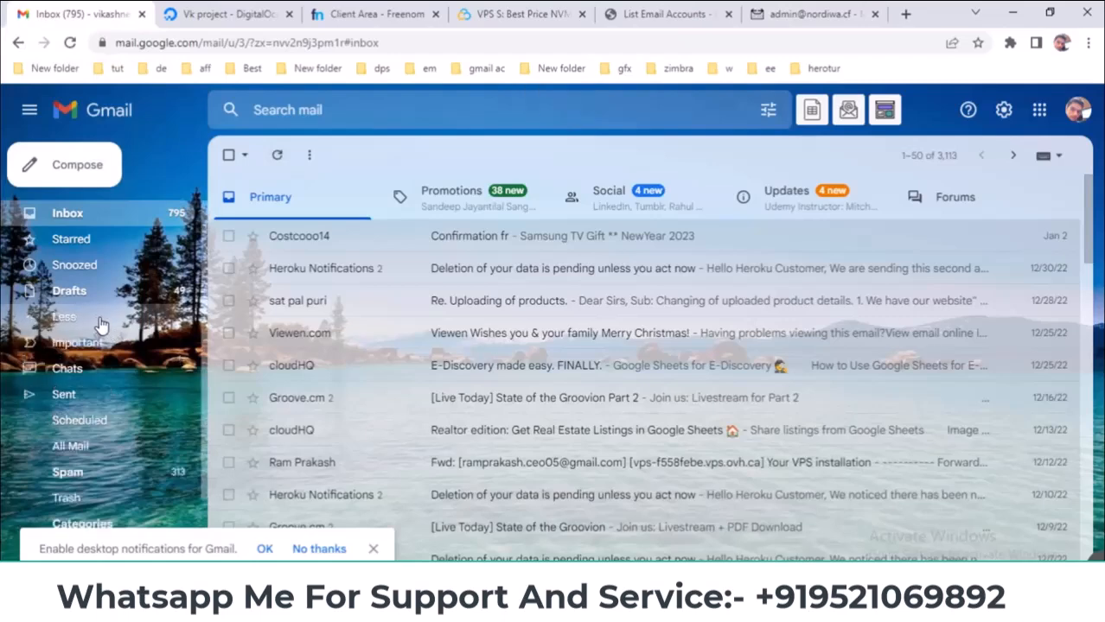
scroll(99, 363, down, 2)
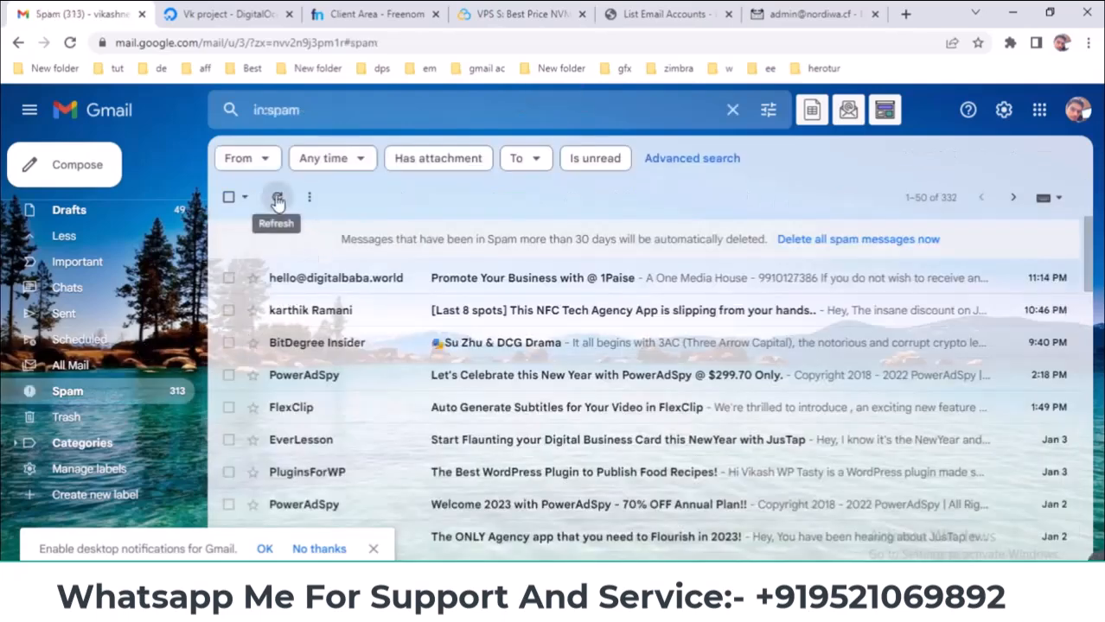
click(276, 199)
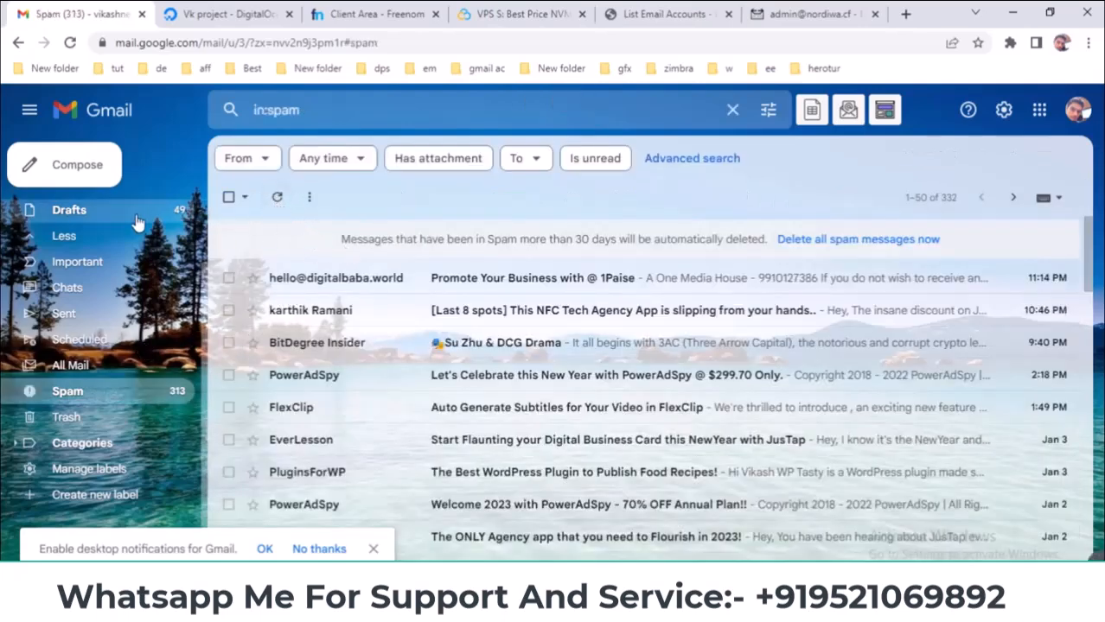
- Look through Gmail's Updates and Primary inbox categories for the test message
scroll(121, 226, up, 2)
click(110, 222)
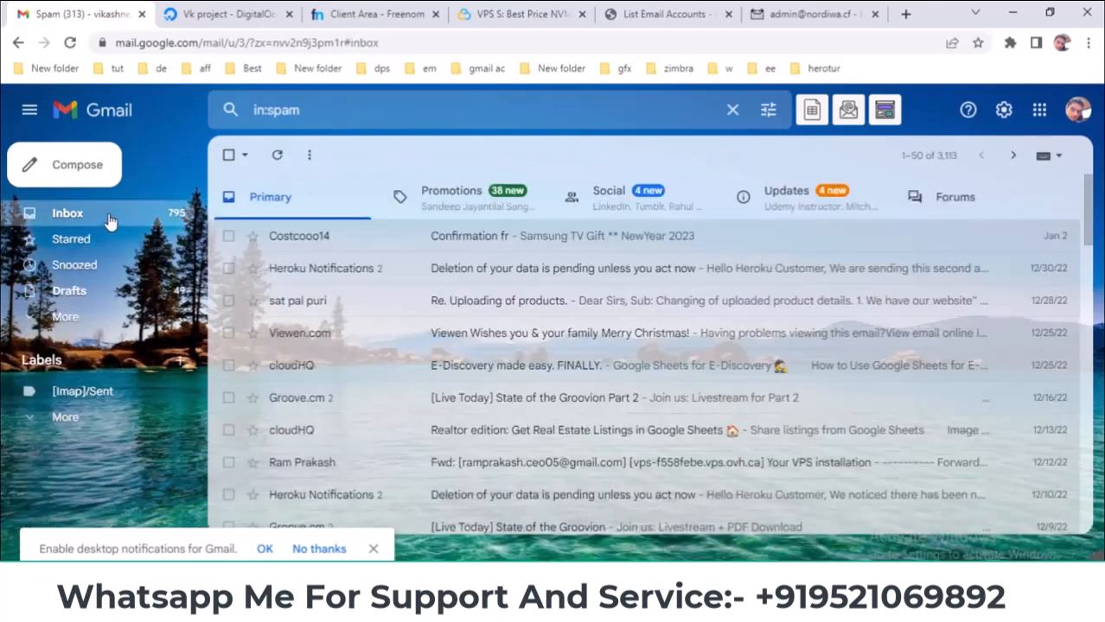
click(807, 216)
click(288, 188)
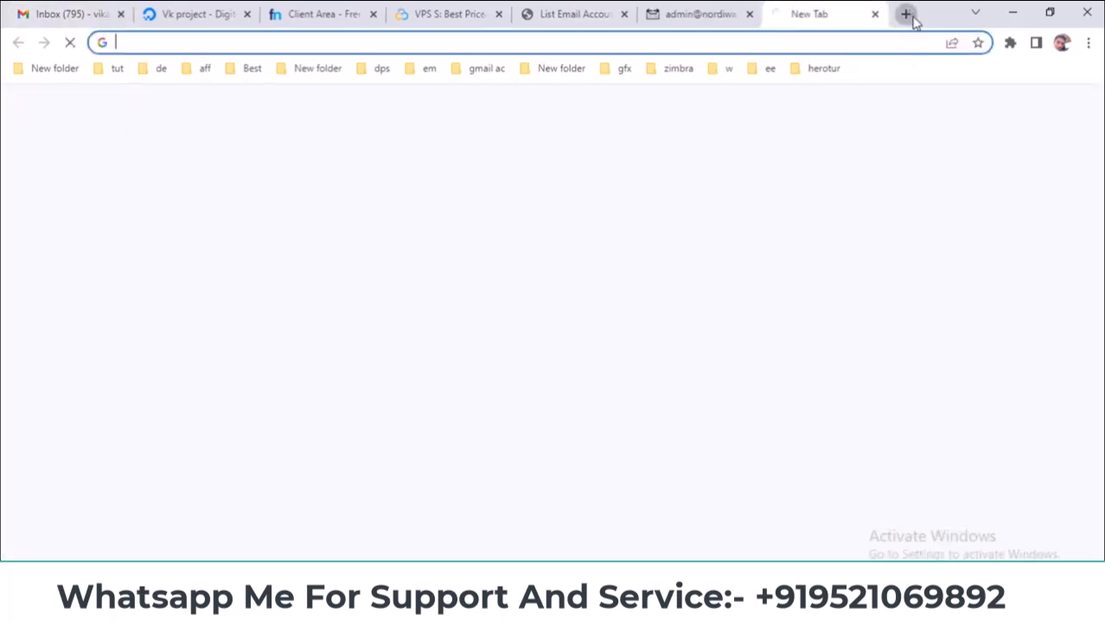
- Load temp-mail.org in a new tab and copy the droplet's IP from DigitalOcean
click(905, 14)
text(te)
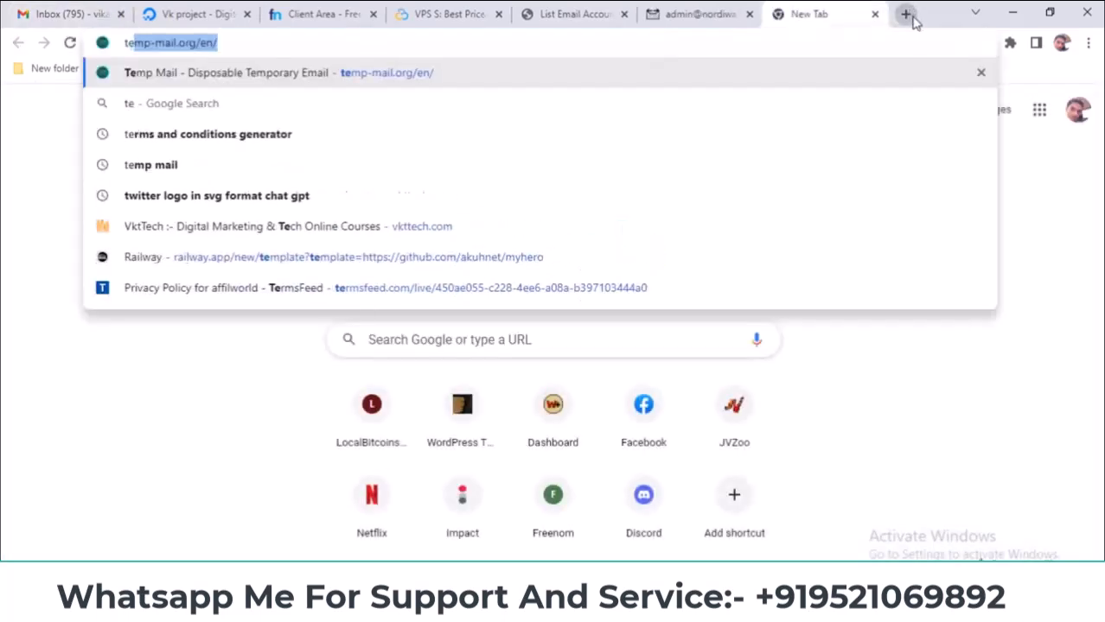
key(Return)
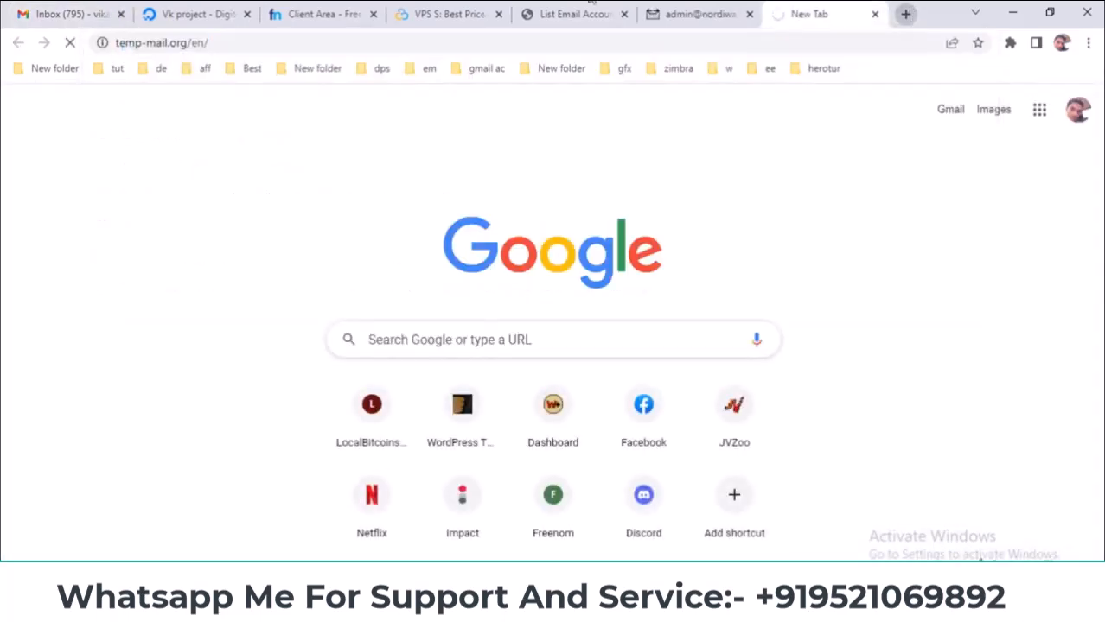
click(179, 13)
click(571, 367)
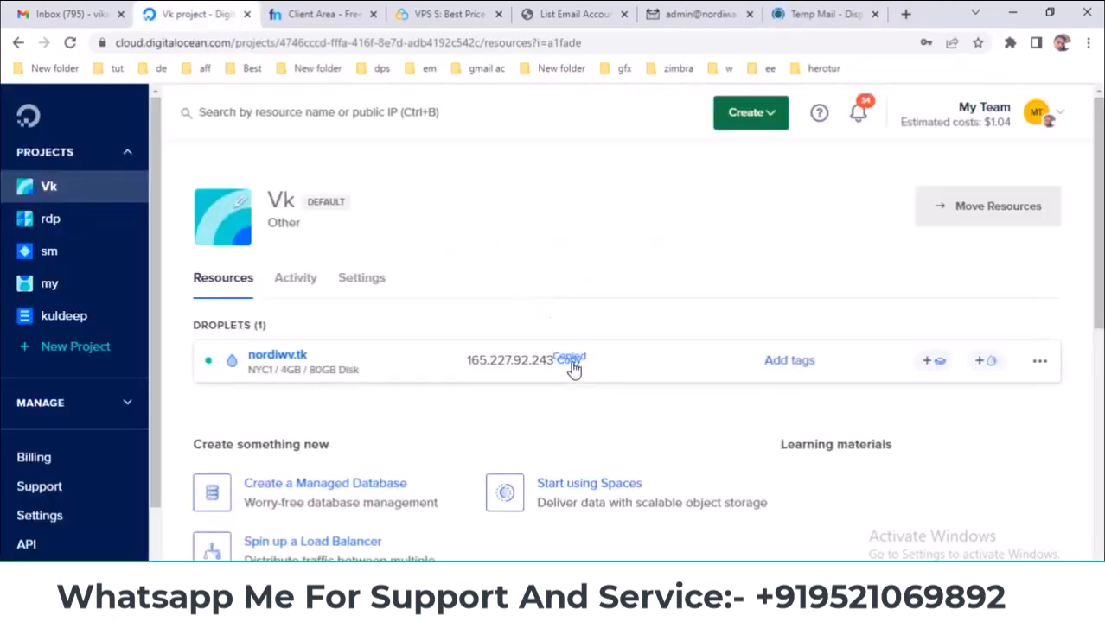
- Run an MXToolbox blacklist check on 165.227.92.243
click(696, 14)
click(905, 14)
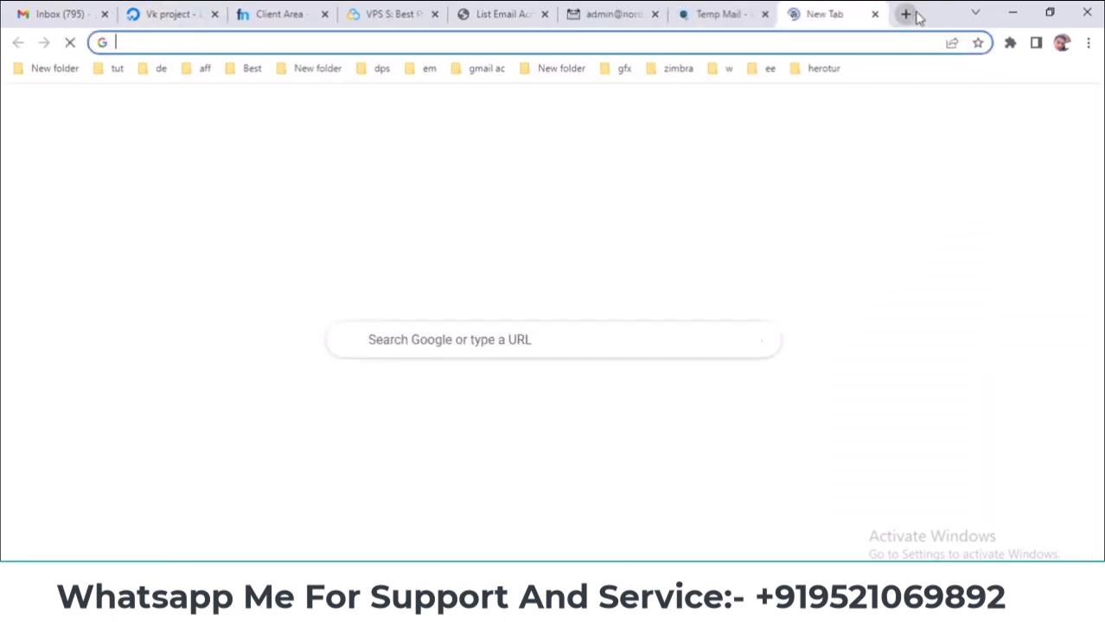
text(m)
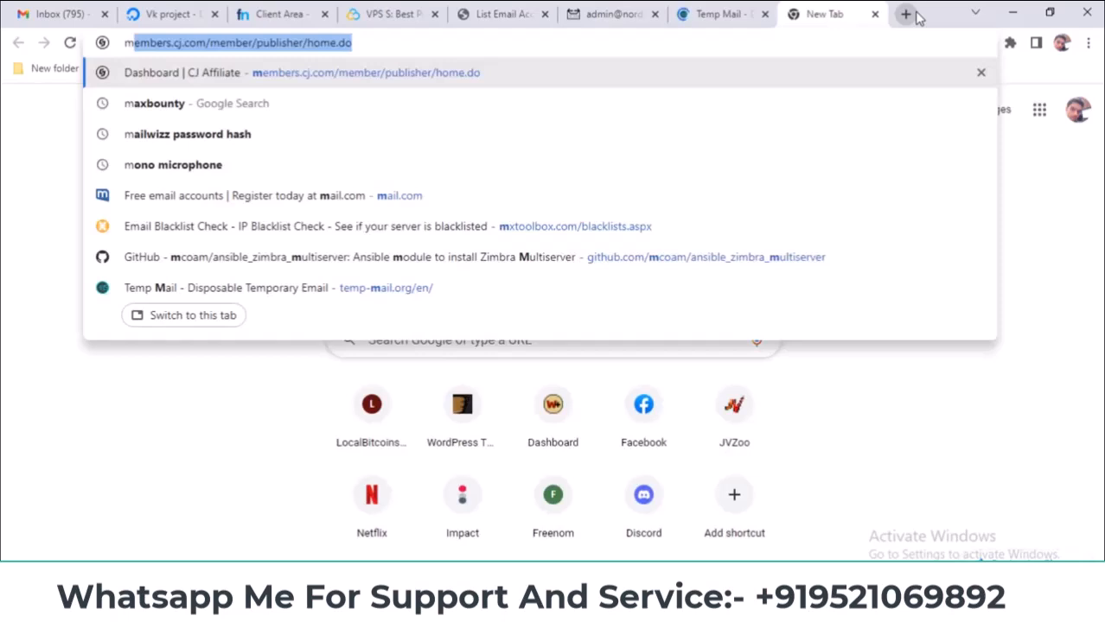
click(735, 229)
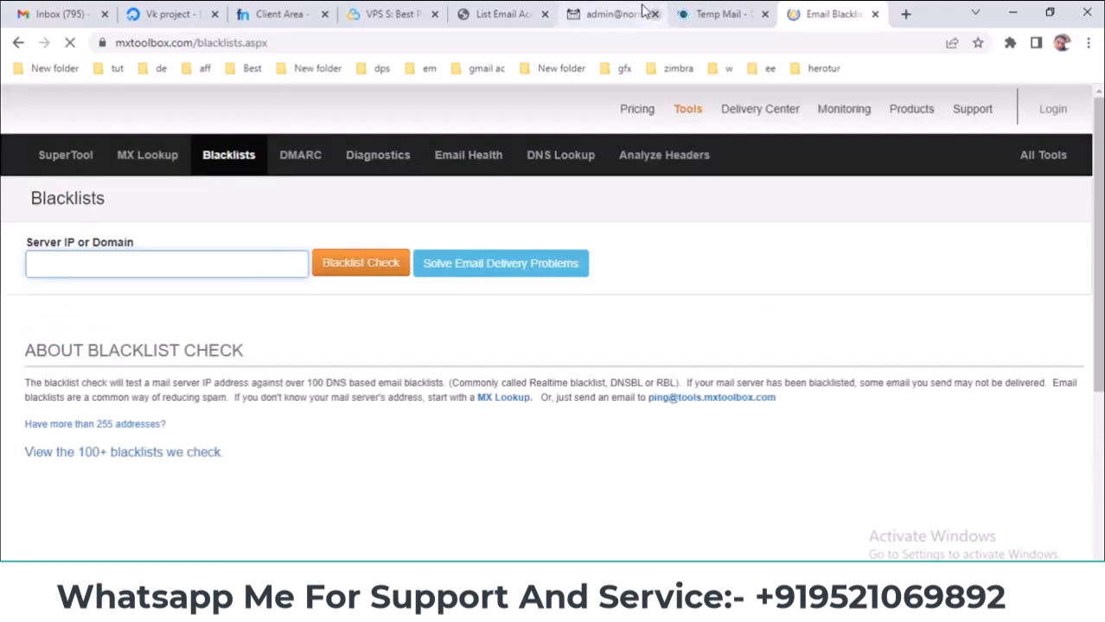
right_click(203, 256)
click(242, 380)
click(355, 266)
- Copy the disposable address from Temp Mail and return to webmail
click(642, 12)
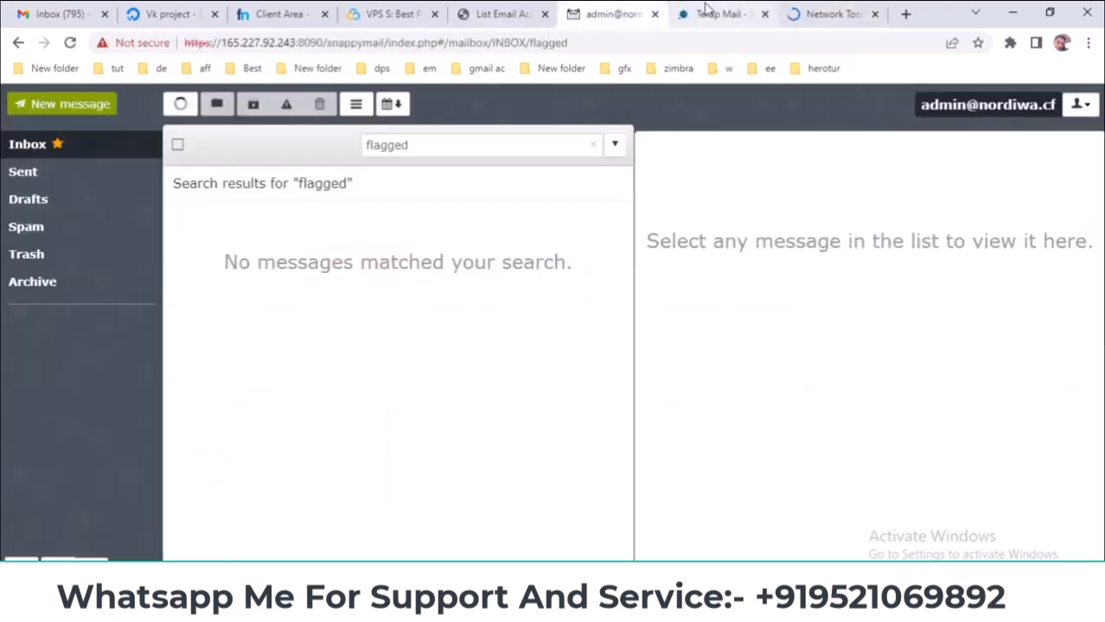
click(704, 11)
click(710, 249)
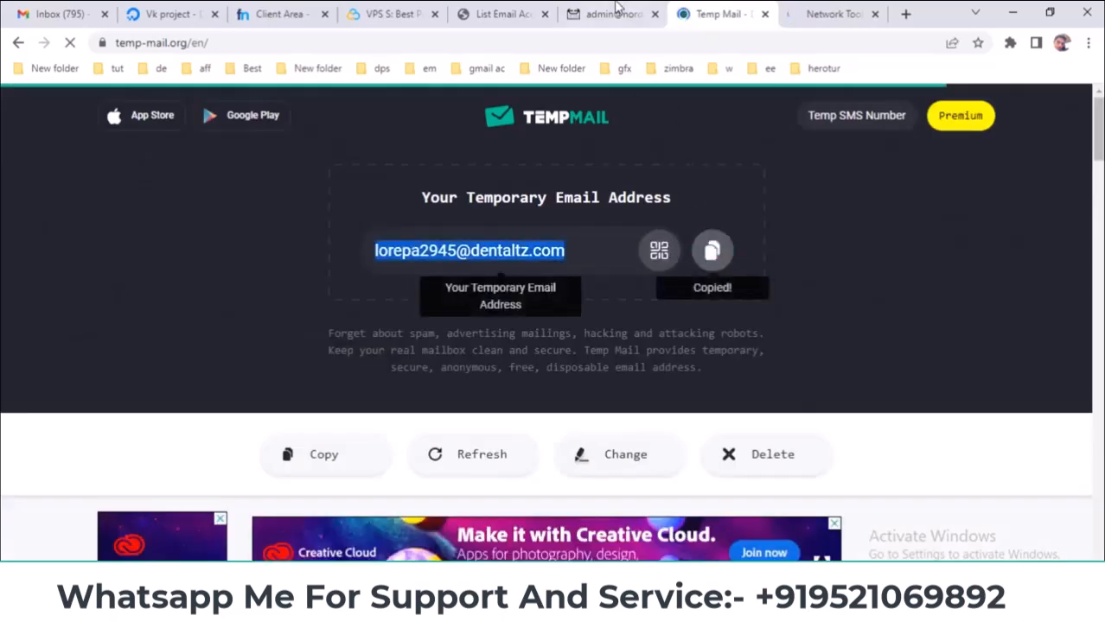
click(614, 14)
- Send a test message 'yuguy' from SnappyMail to the copied Temp Mail address
click(66, 108)
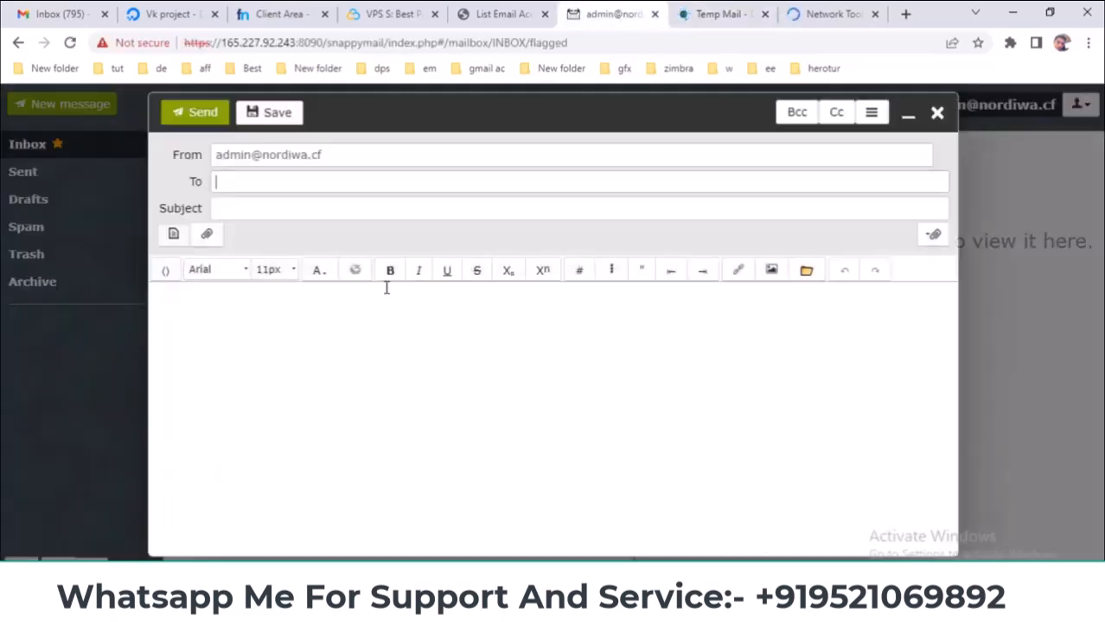
right_click(324, 185)
click(363, 313)
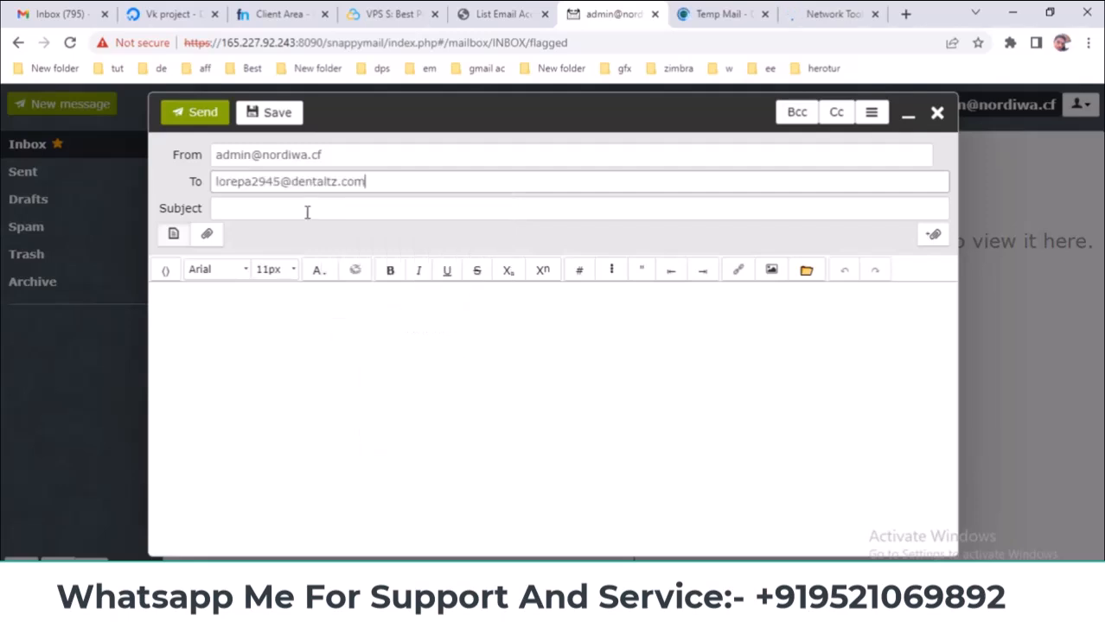
click(324, 215)
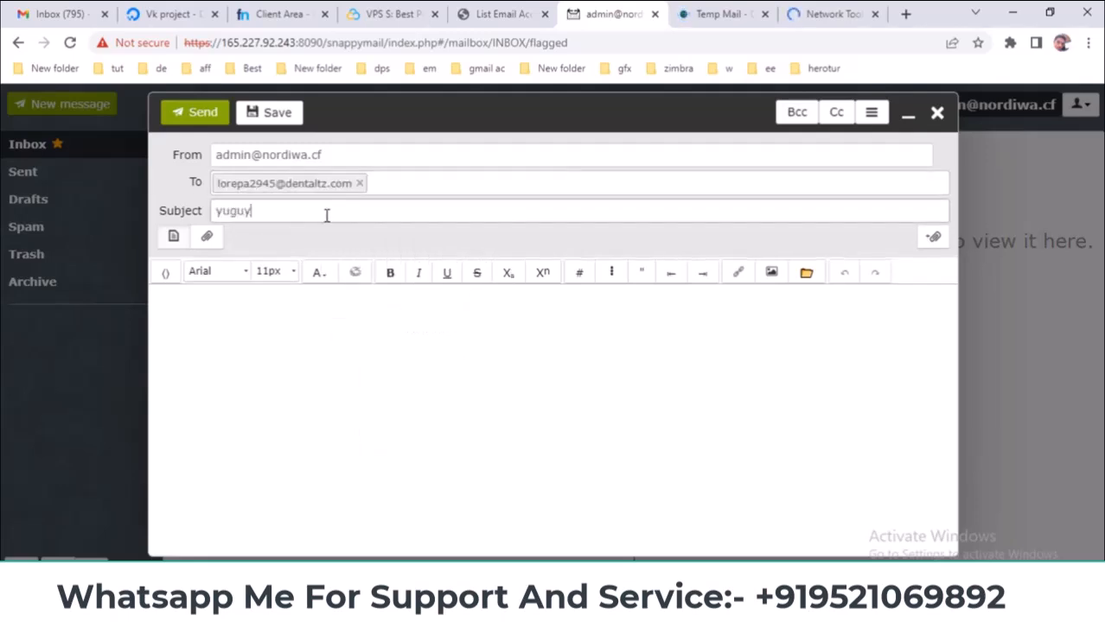
click(353, 338)
text(hihu)
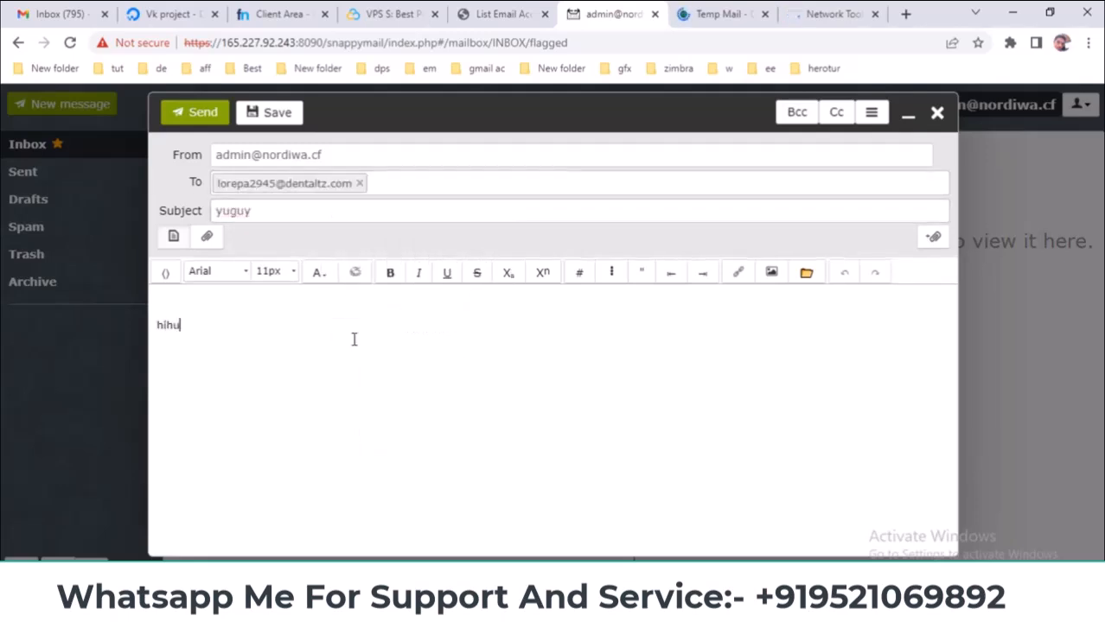
click(181, 115)
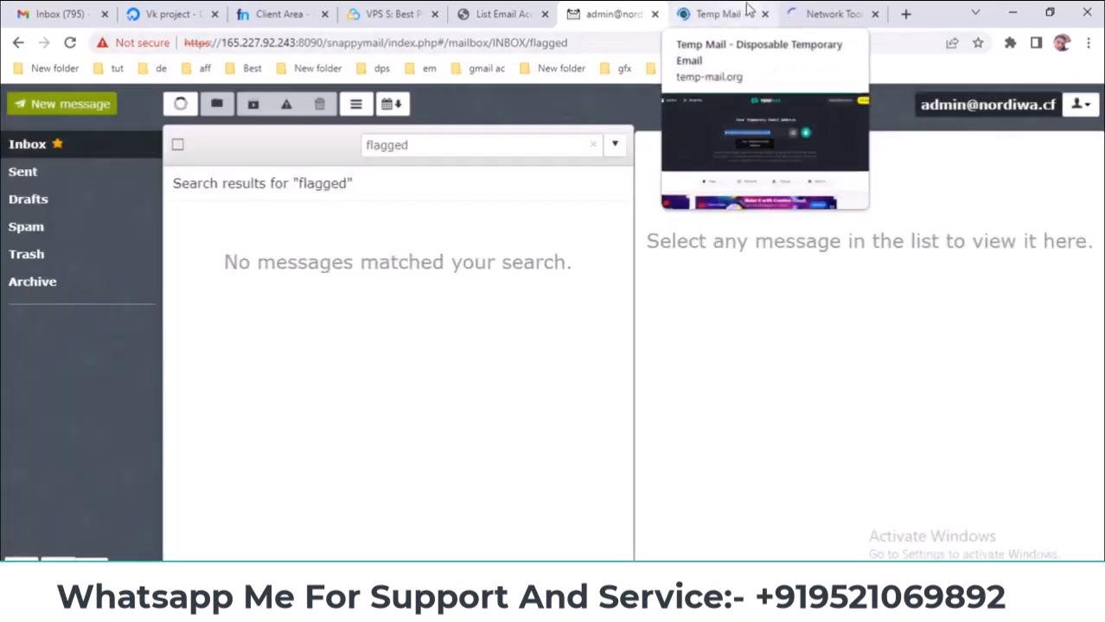
- Confirm the 'yuguy' message arrived in the Temp Mail inbox
click(736, 14)
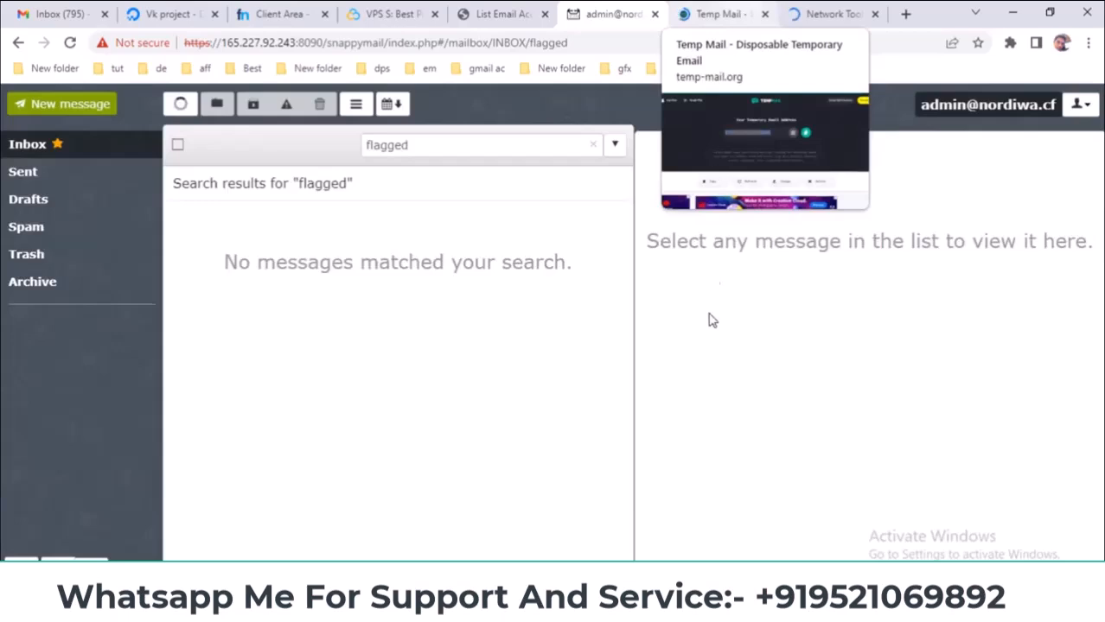
scroll(725, 138, down, 3)
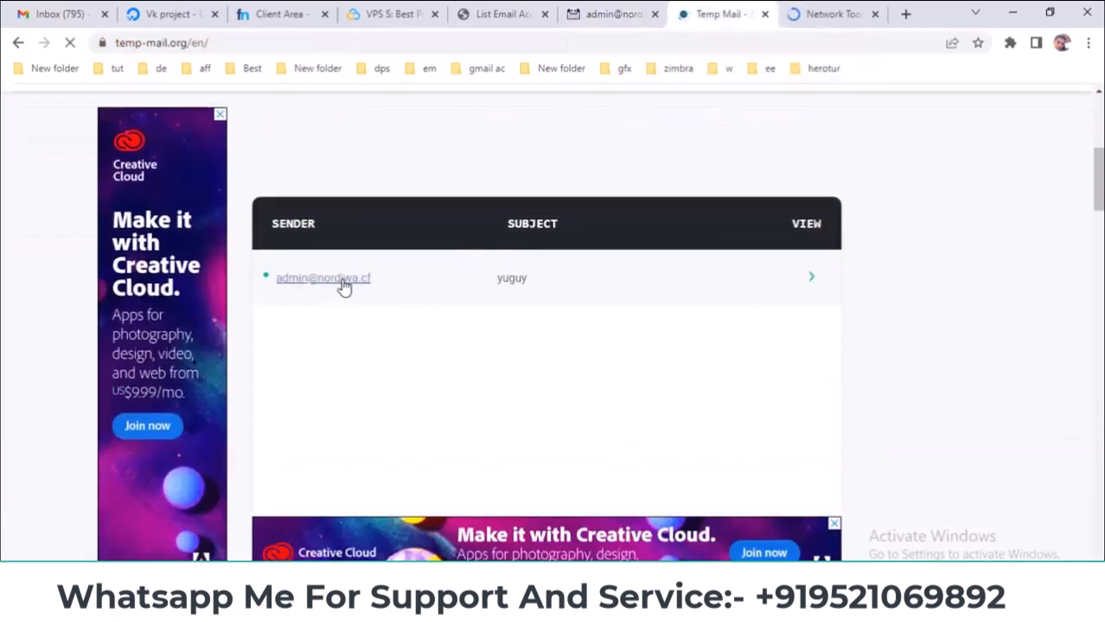
click(821, 14)
- Review the MXToolbox results (listed on 1 of 82 blacklists), then open Gmail's Spam folder
scroll(510, 433, down, 2)
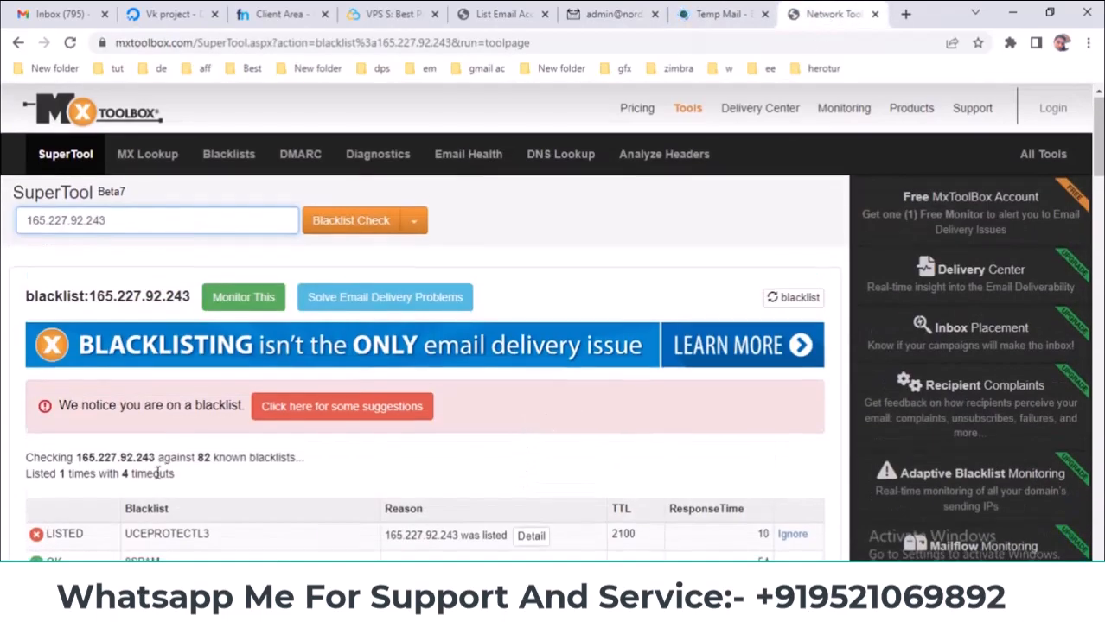
scroll(157, 474, down, 2)
click(60, 14)
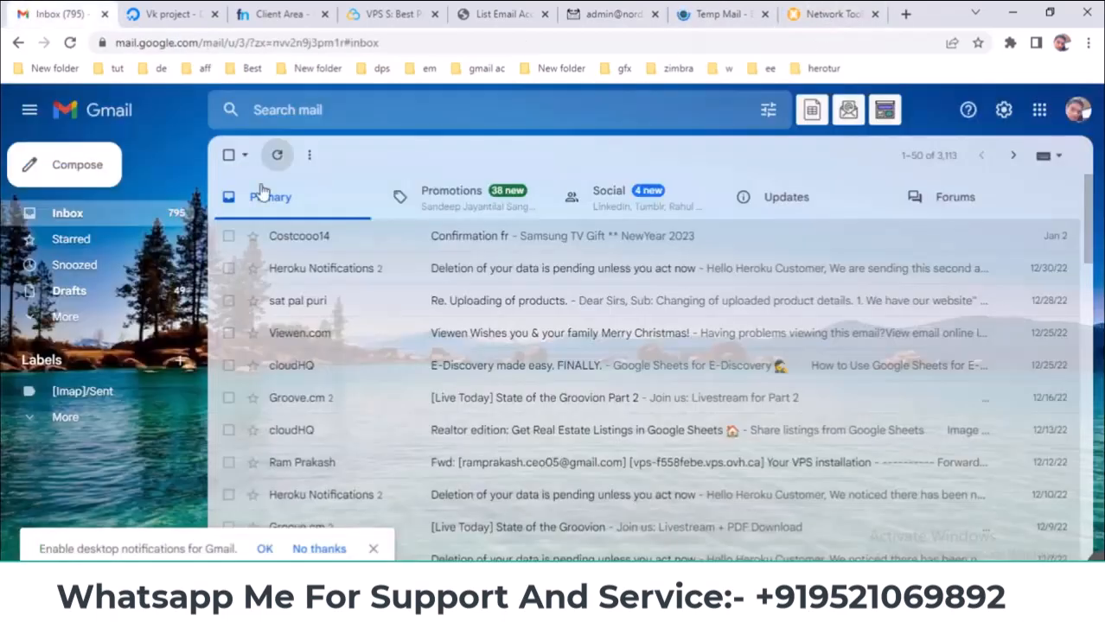
click(66, 319)
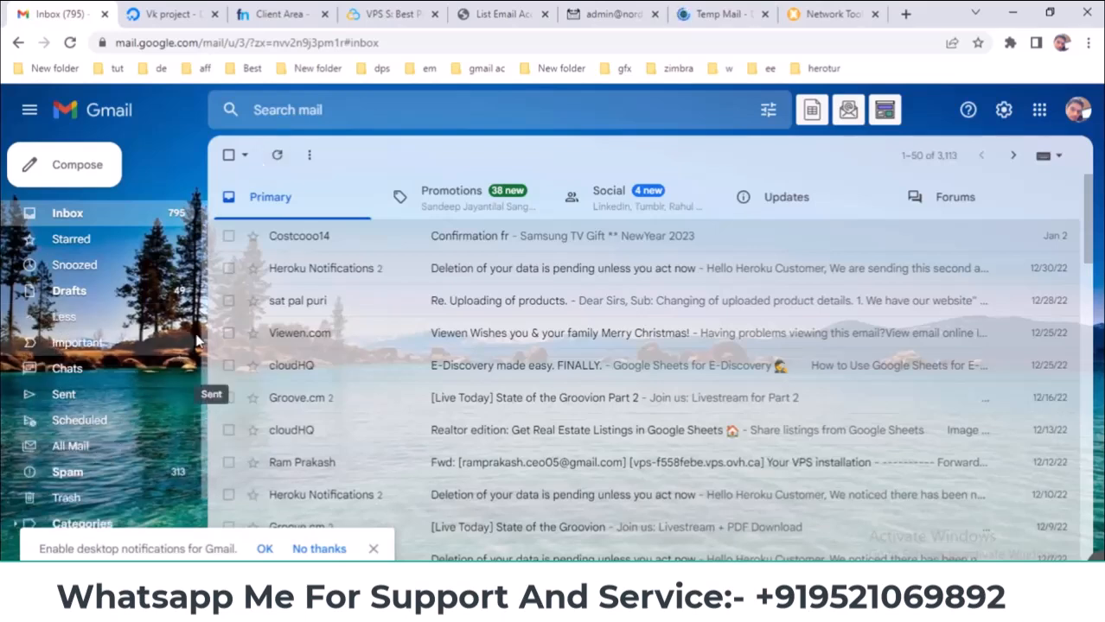
click(69, 473)
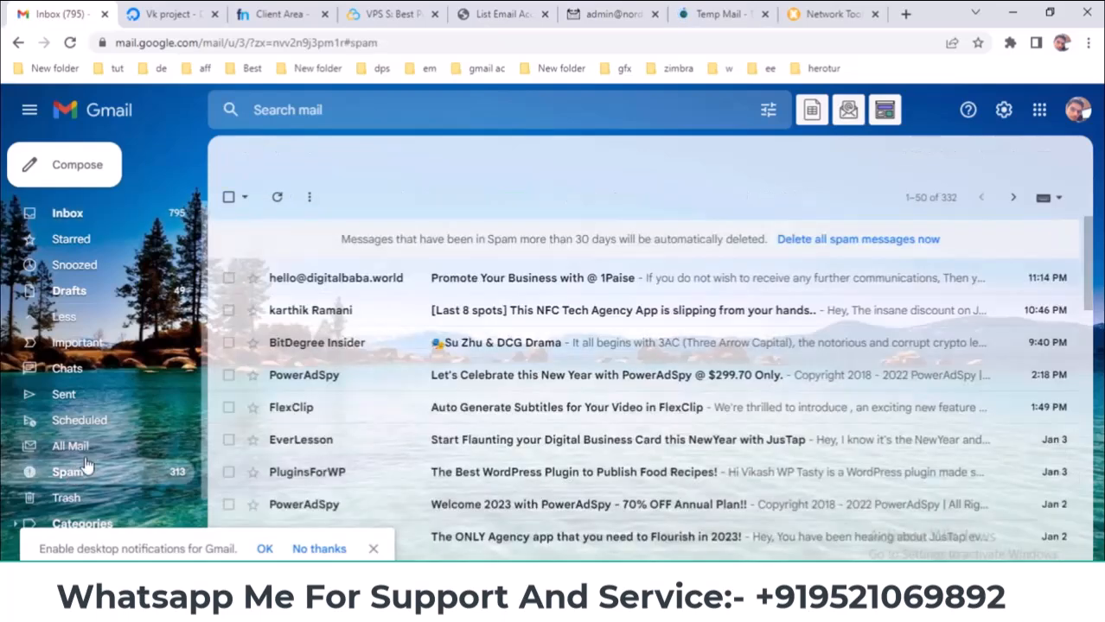
- Refresh Gmail's spam list and recheck the Updates and Primary inbox categories
click(278, 199)
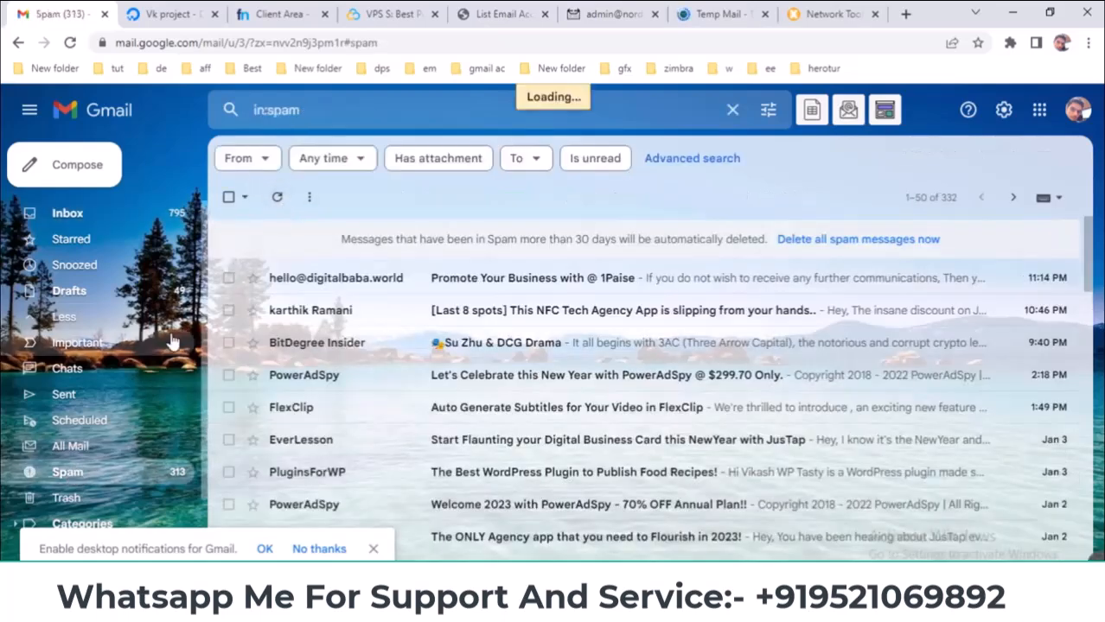
click(146, 216)
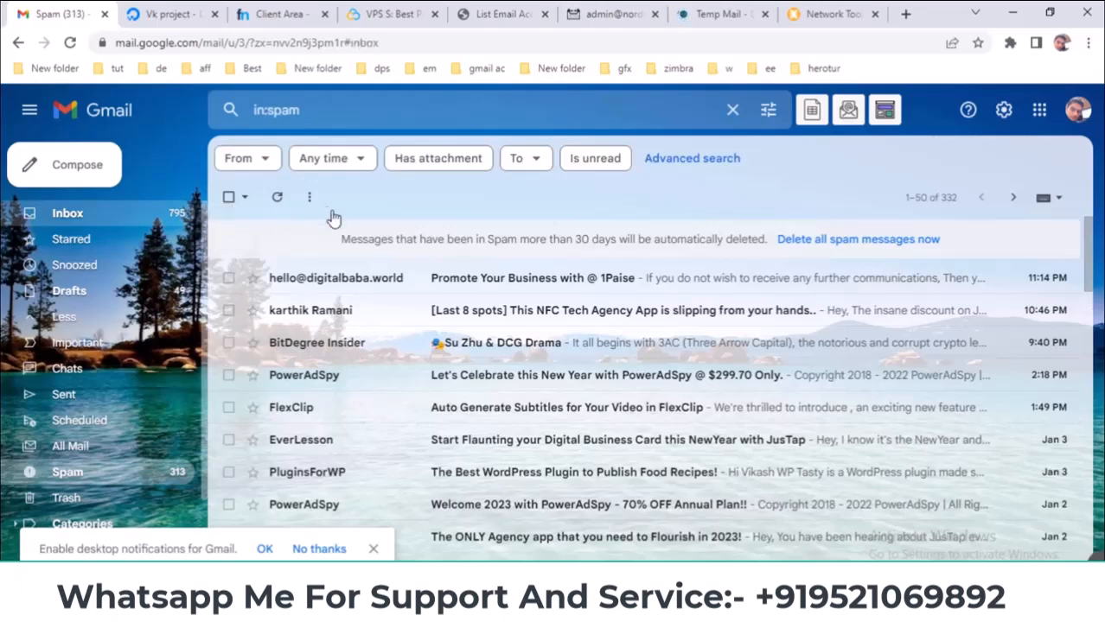
click(773, 197)
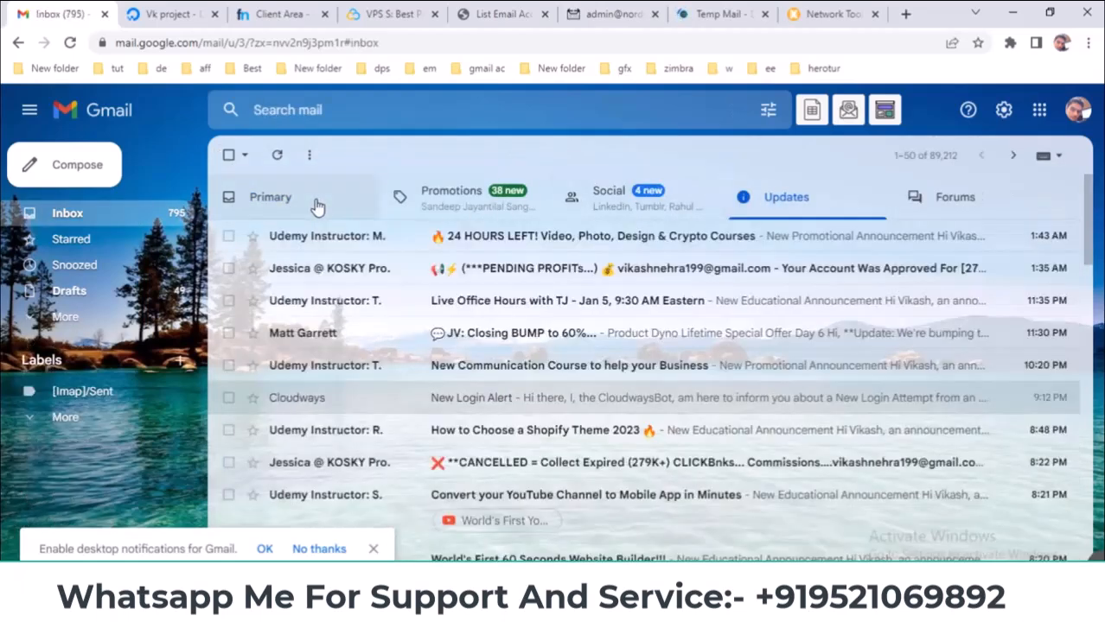
click(330, 201)
- Go through the open tabs back to CyberPanel's nordiwa.cf email accounts page
click(823, 14)
click(717, 13)
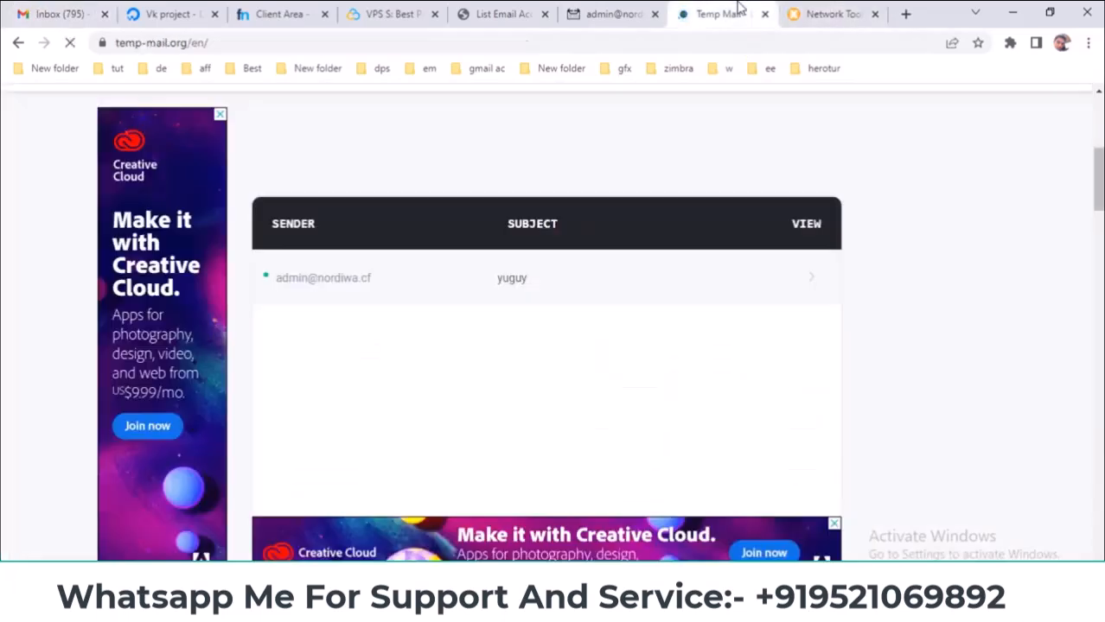
click(609, 14)
click(527, 13)
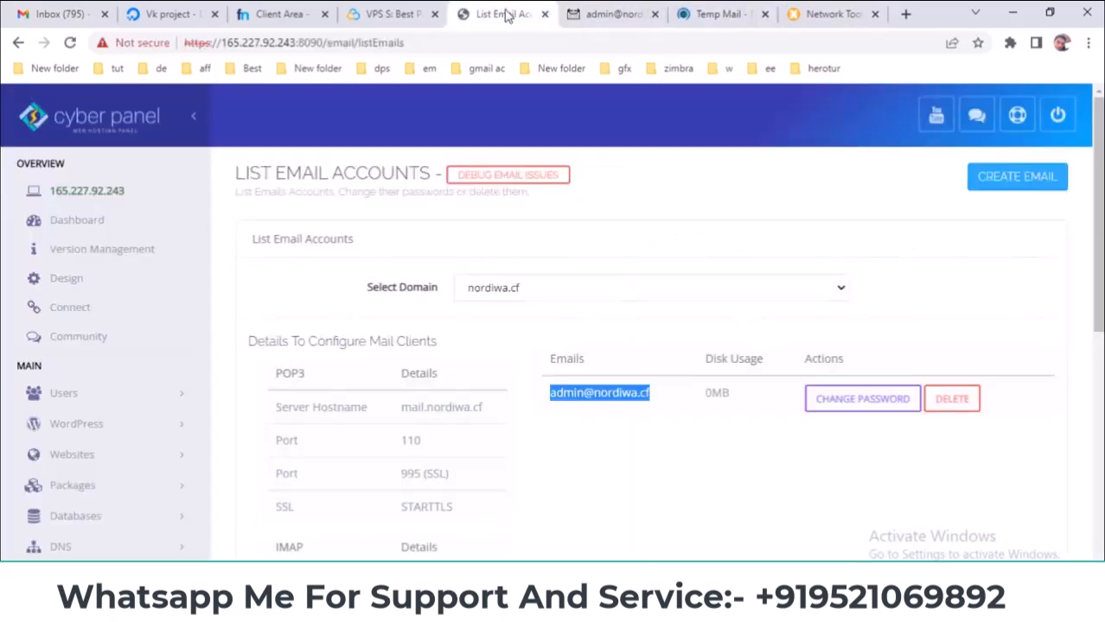
scroll(462, 415, down, 4)
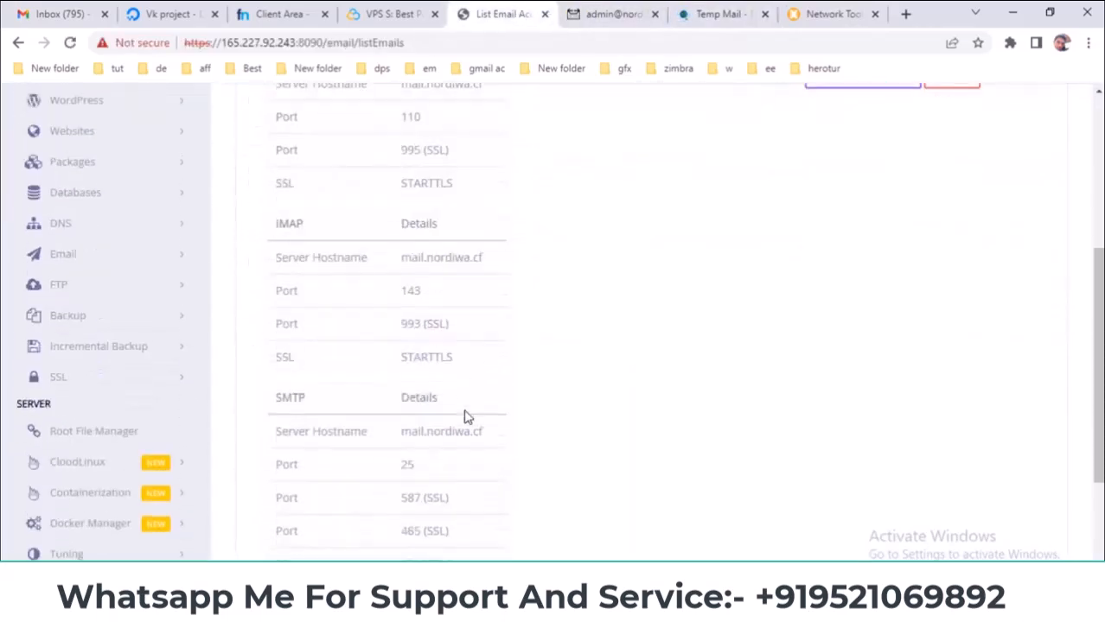
scroll(419, 394, up, 2)
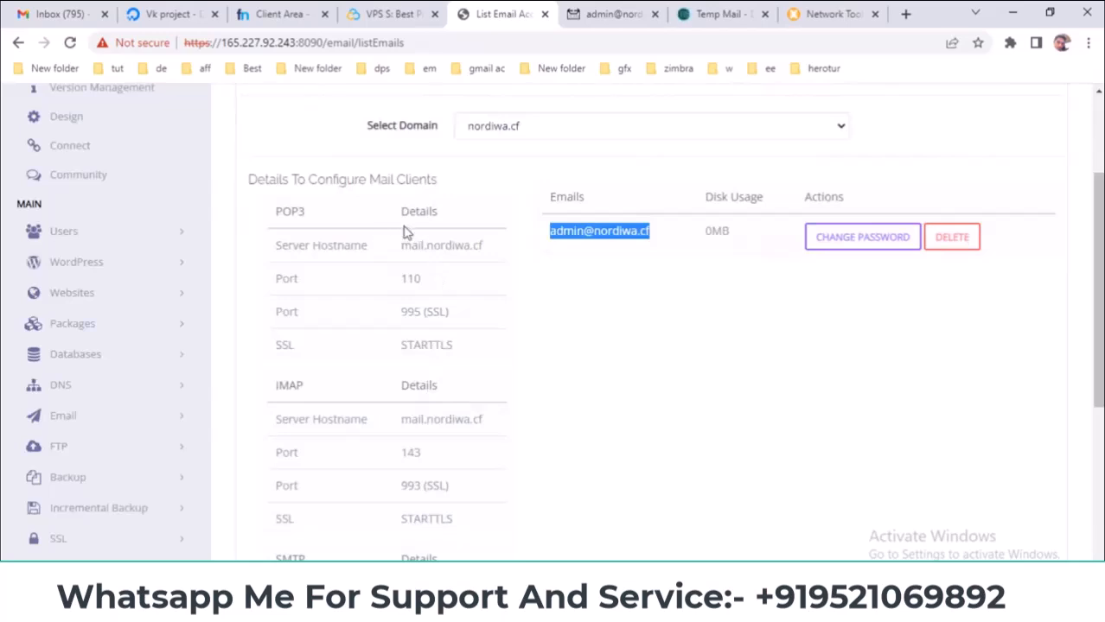
click(609, 14)
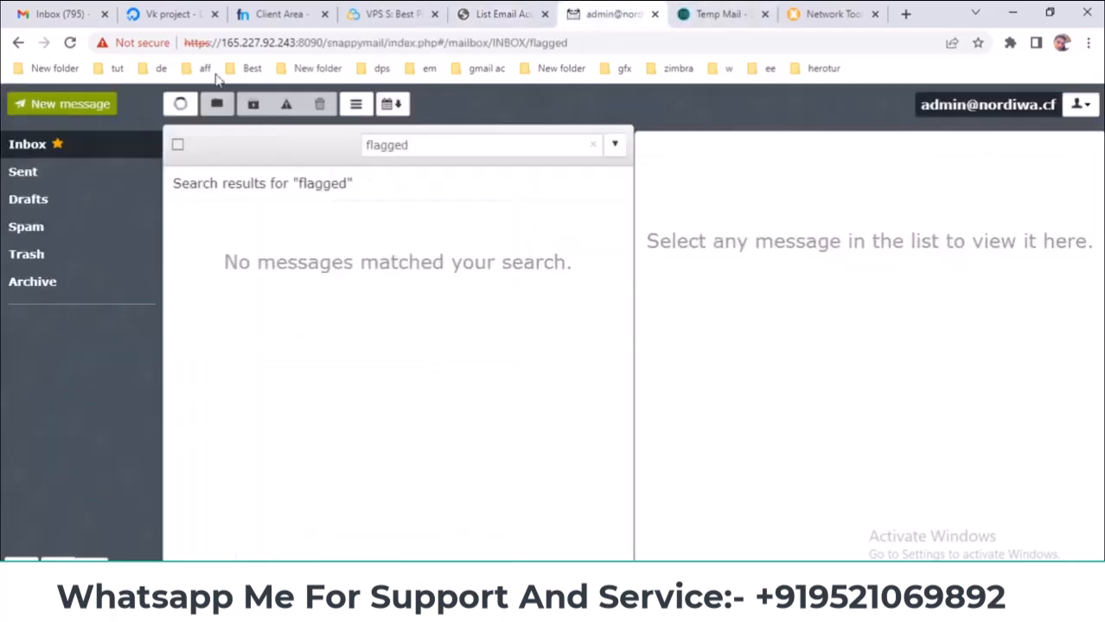
click(496, 14)
- Highlight the mail.nordiwa.cf IMAP (143/993) and SMTP (25) connection details
scroll(363, 394, down, 1)
scroll(363, 394, down, 1)
drag(275, 301, 461, 482)
click(460, 481)
double_click(460, 482)
click(462, 481)
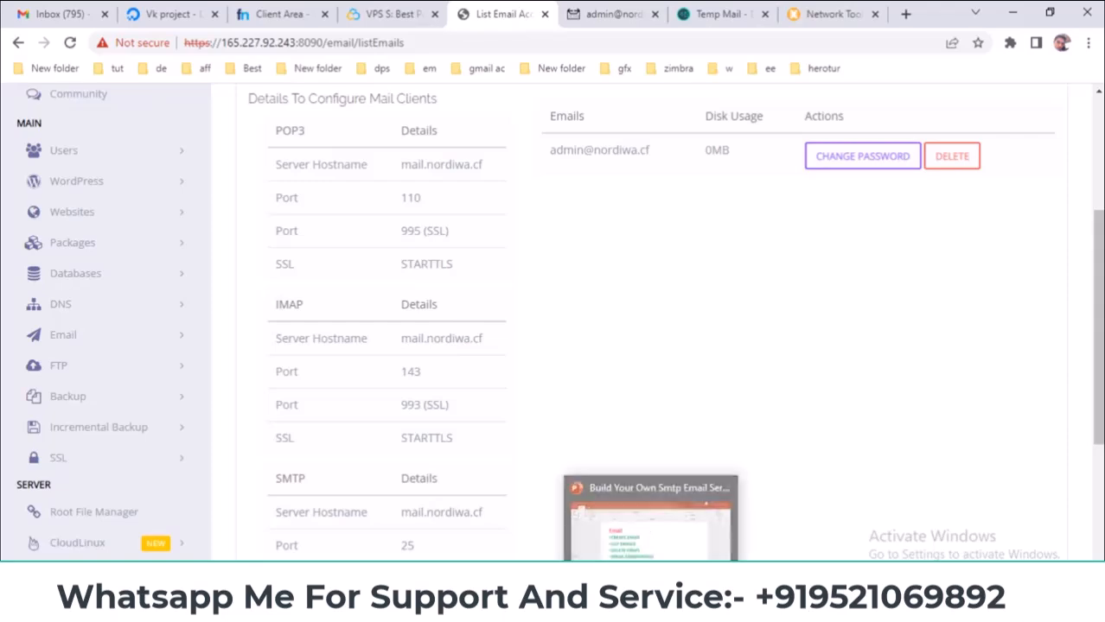
- Review PowerPoint slide 11 on SSL, then expand CyberPanel's SSL menu
key(alt+Tab)
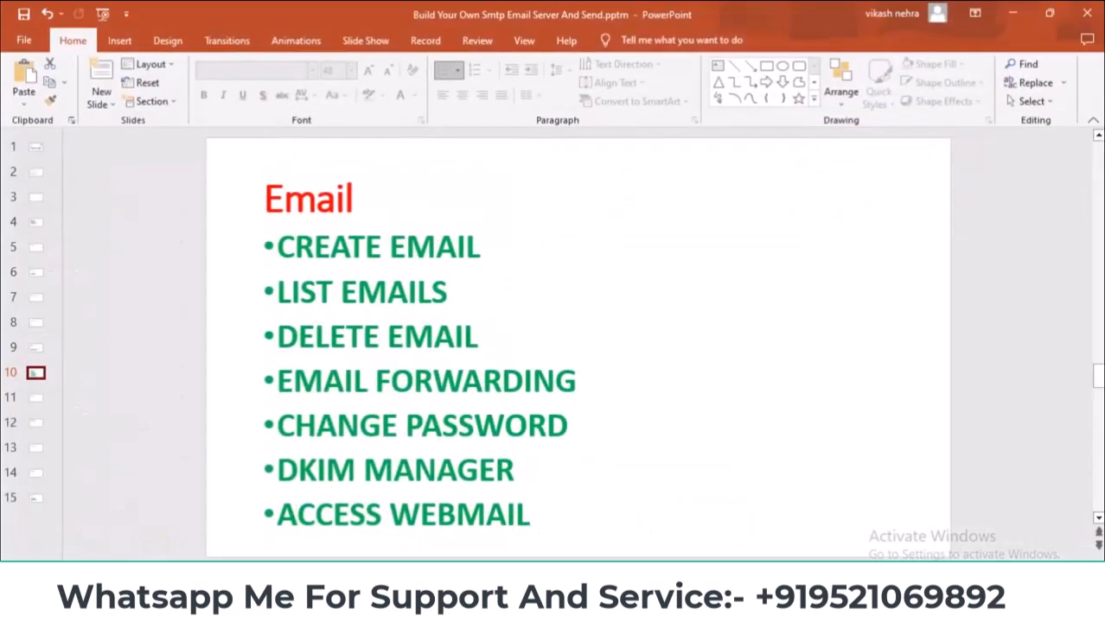
key(alt+Tab)
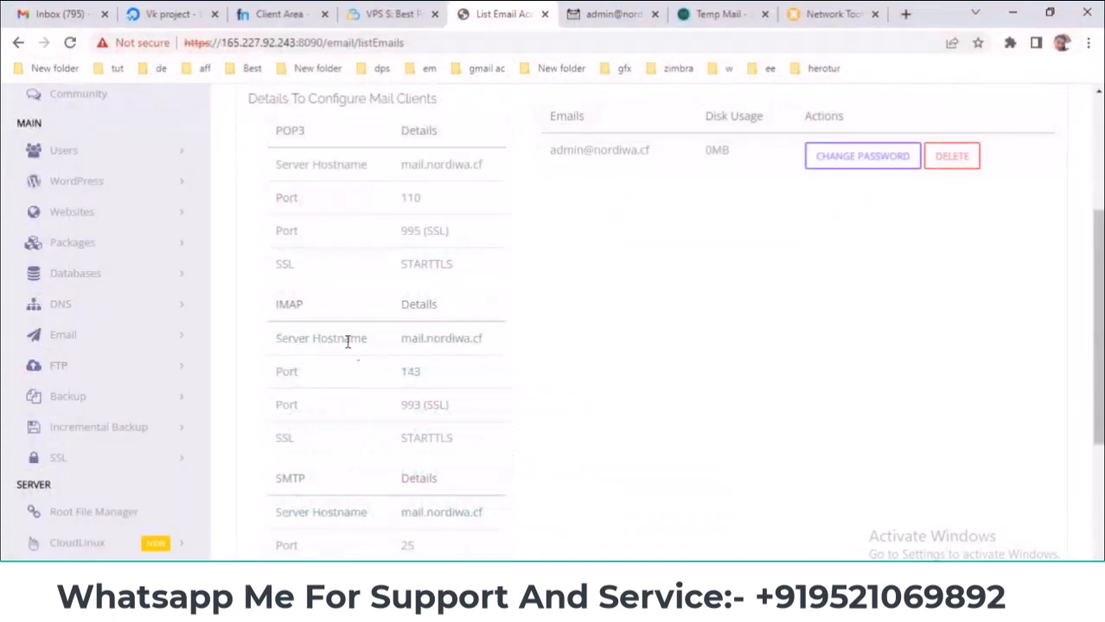
key(alt+Tab)
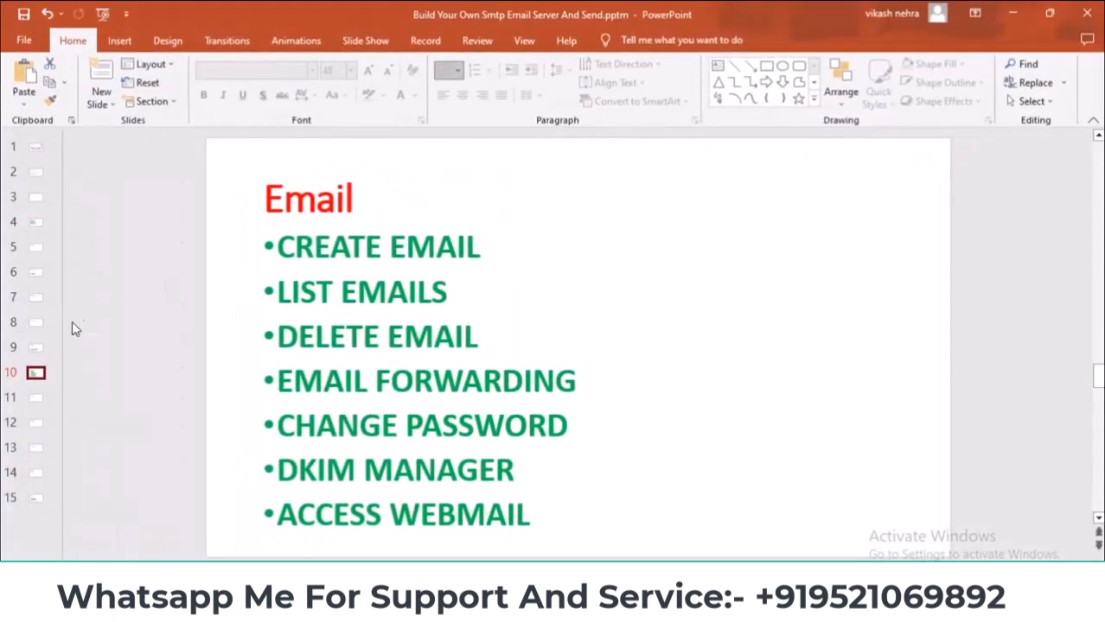
click(42, 398)
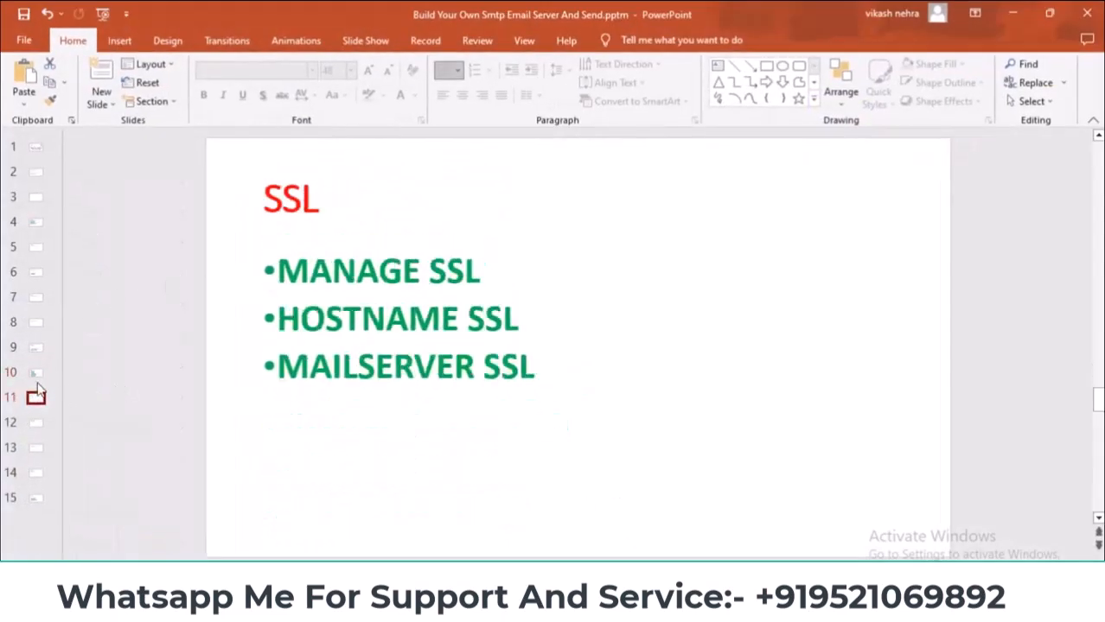
click(36, 372)
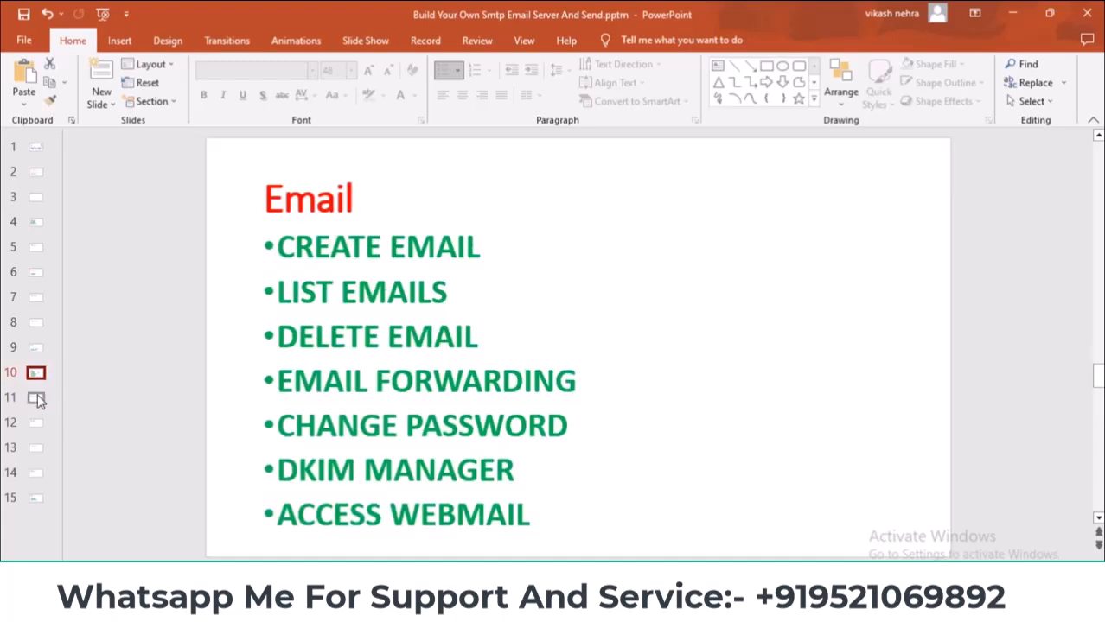
click(38, 398)
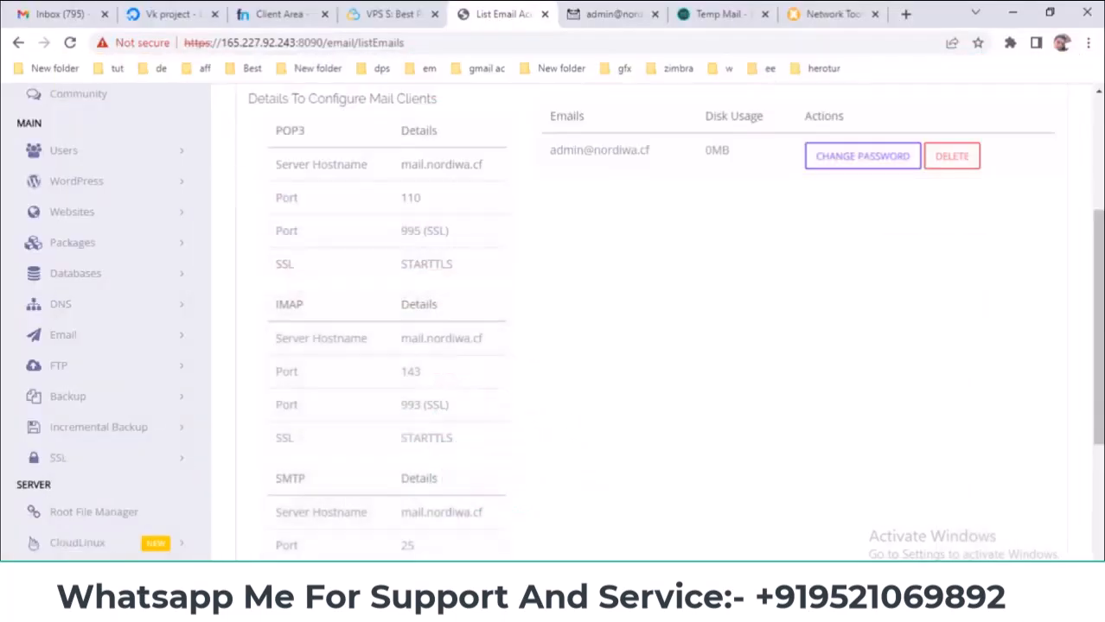
scroll(100, 385, down, 1)
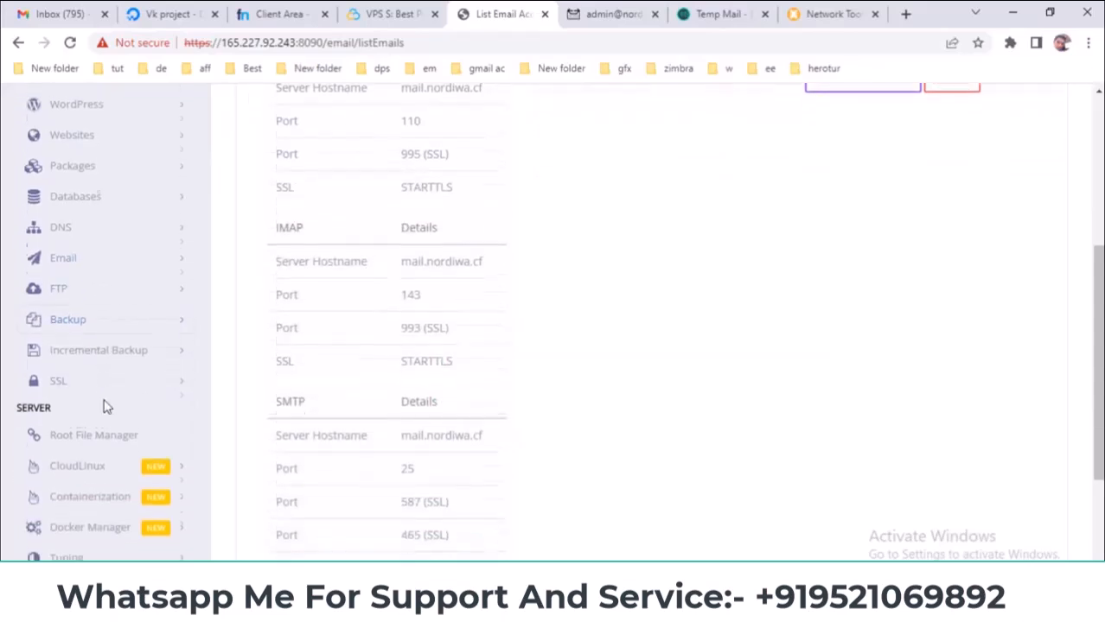
click(108, 375)
- Request an SSL certificate for nordiwa.cf on the Manage SSL page
click(48, 416)
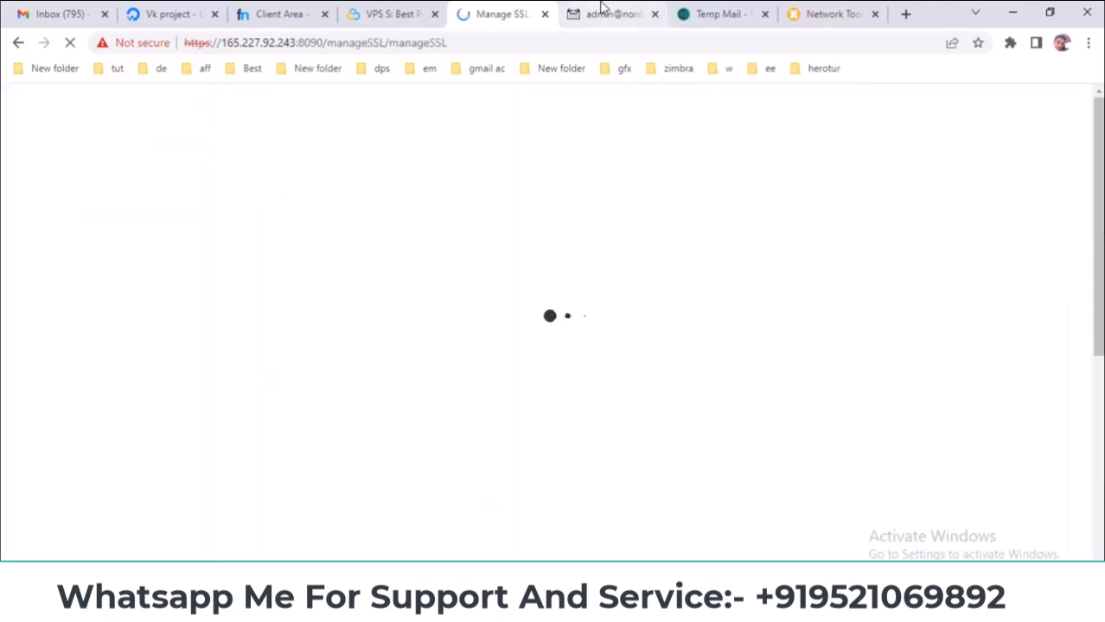
click(523, 317)
click(507, 351)
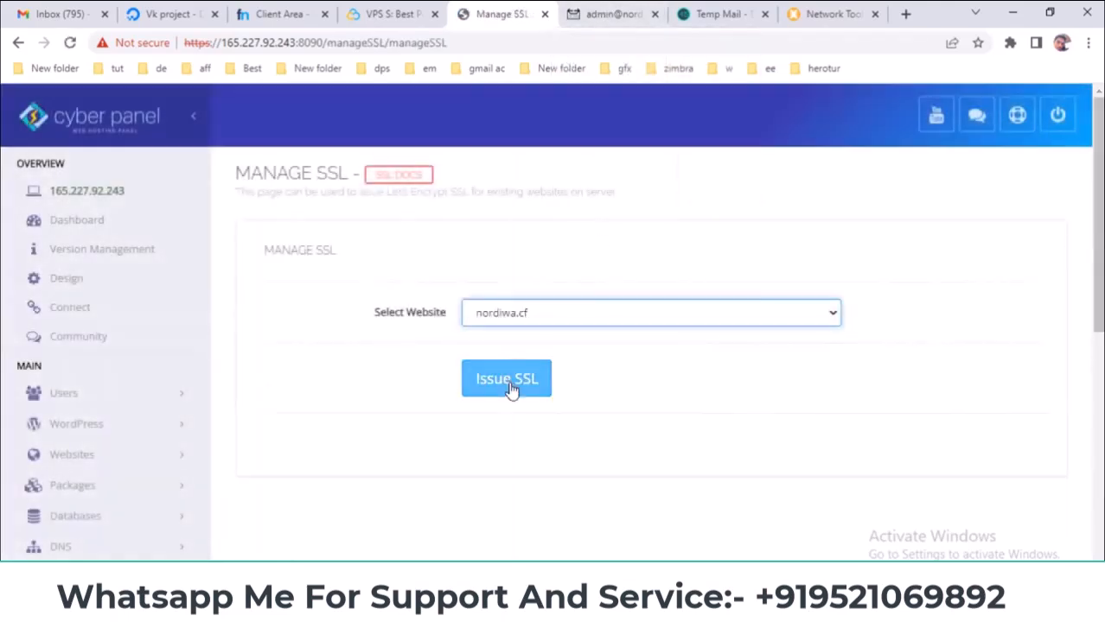
click(510, 384)
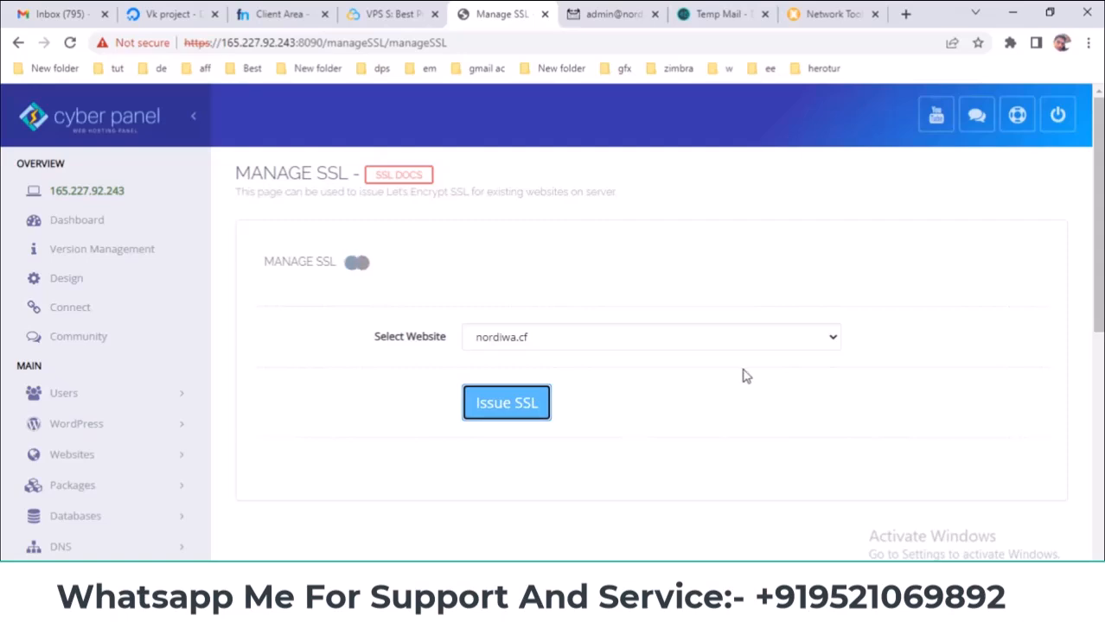
click(615, 6)
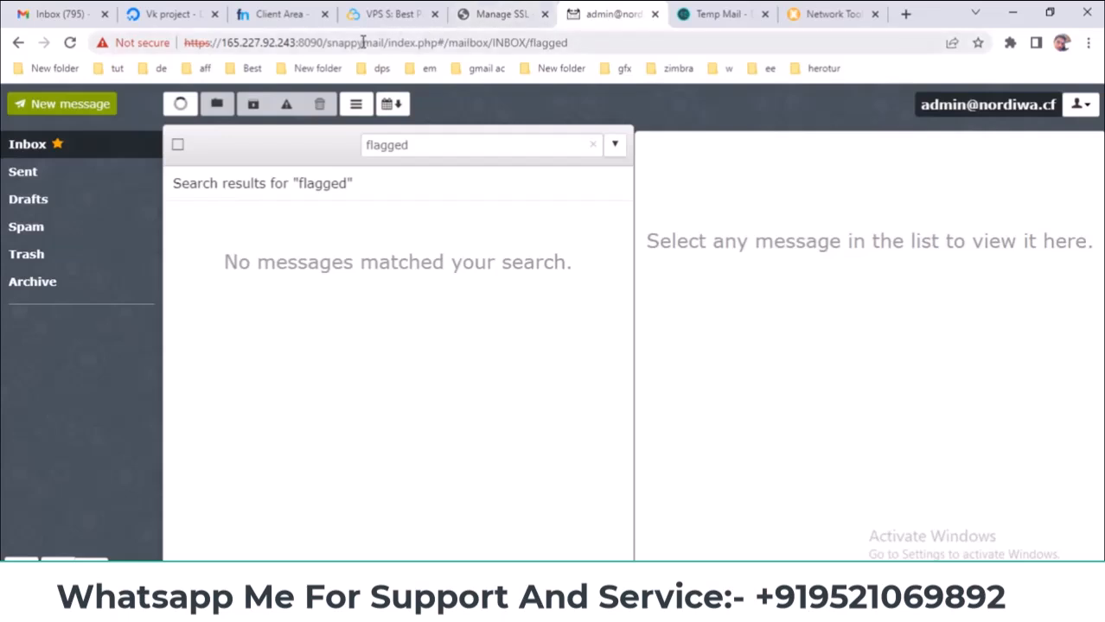
click(497, 14)
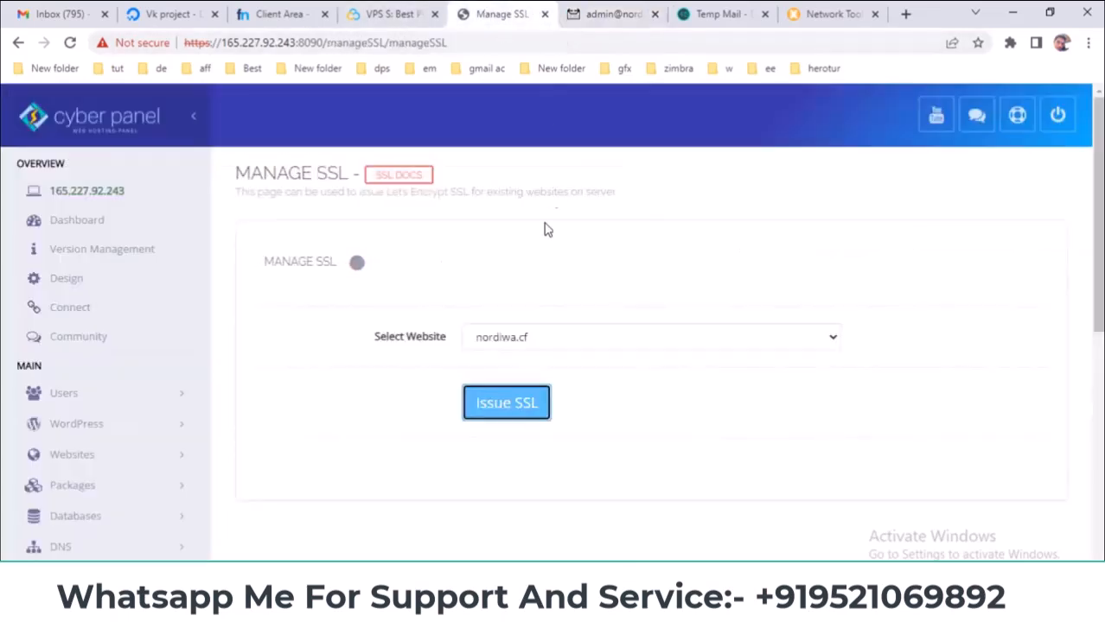
click(275, 14)
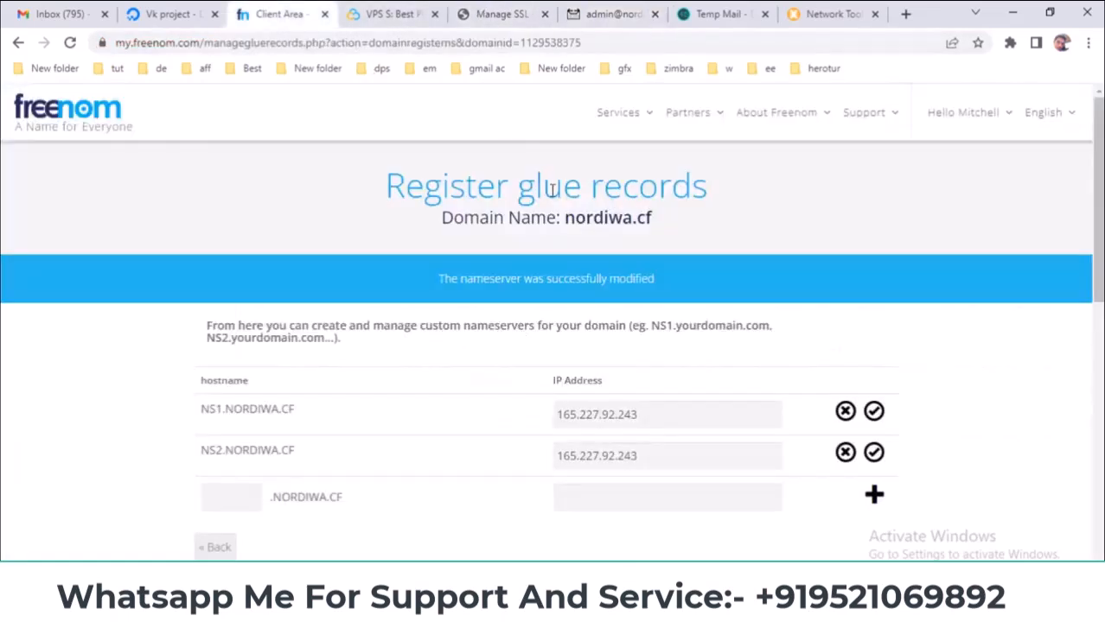
drag(567, 218, 656, 217)
right_click(637, 218)
click(649, 233)
click(519, 12)
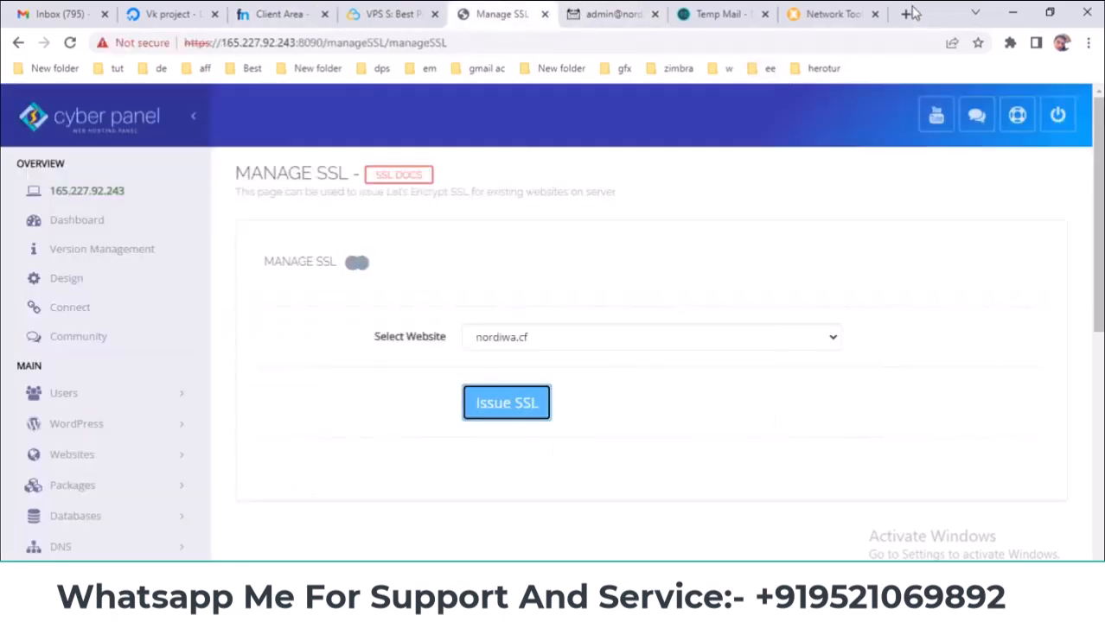
click(905, 14)
right_click(421, 49)
key(Return)
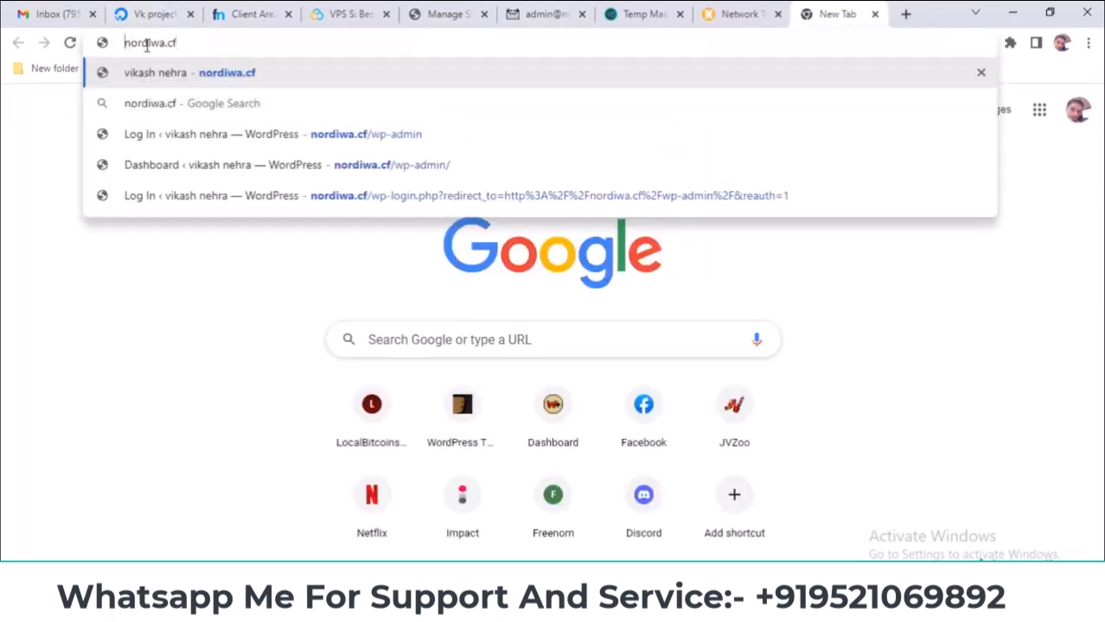
text(http)
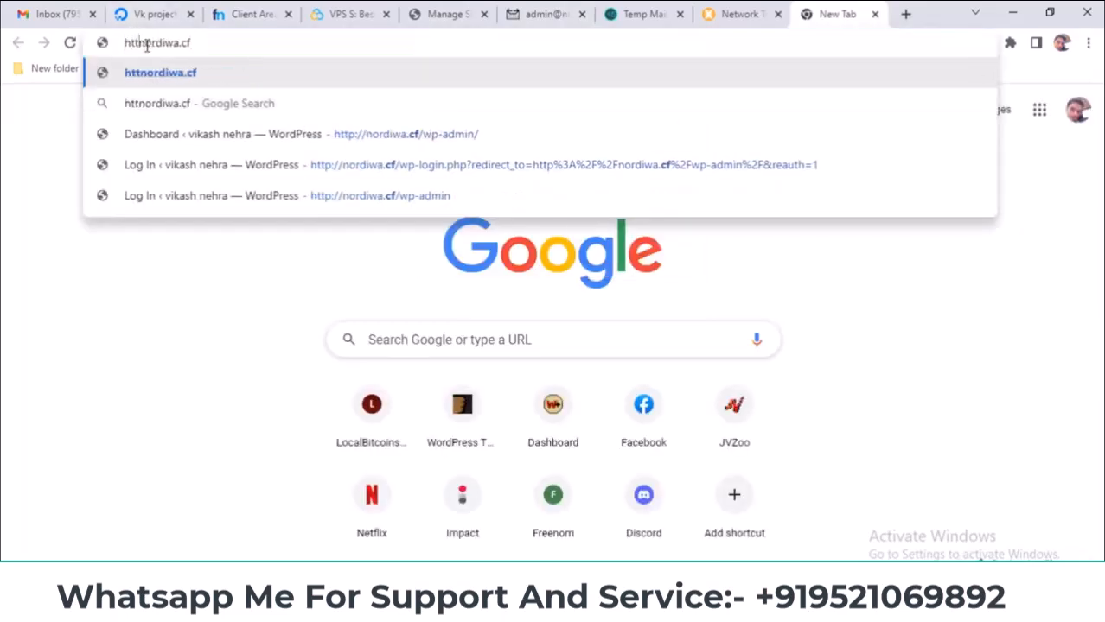
text(s://)
- Confirm 'SSL Issued for nordiwa.cf' and verify the site loads over a secure https connection
drag(802, 19, 545, 13)
click(441, 14)
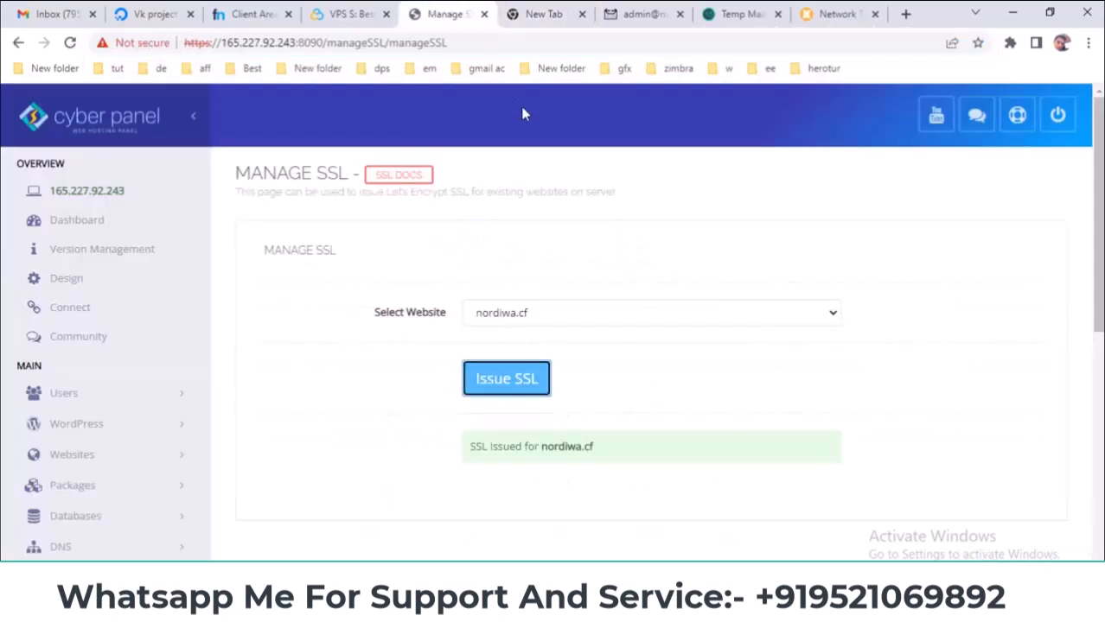
triple_click(510, 451)
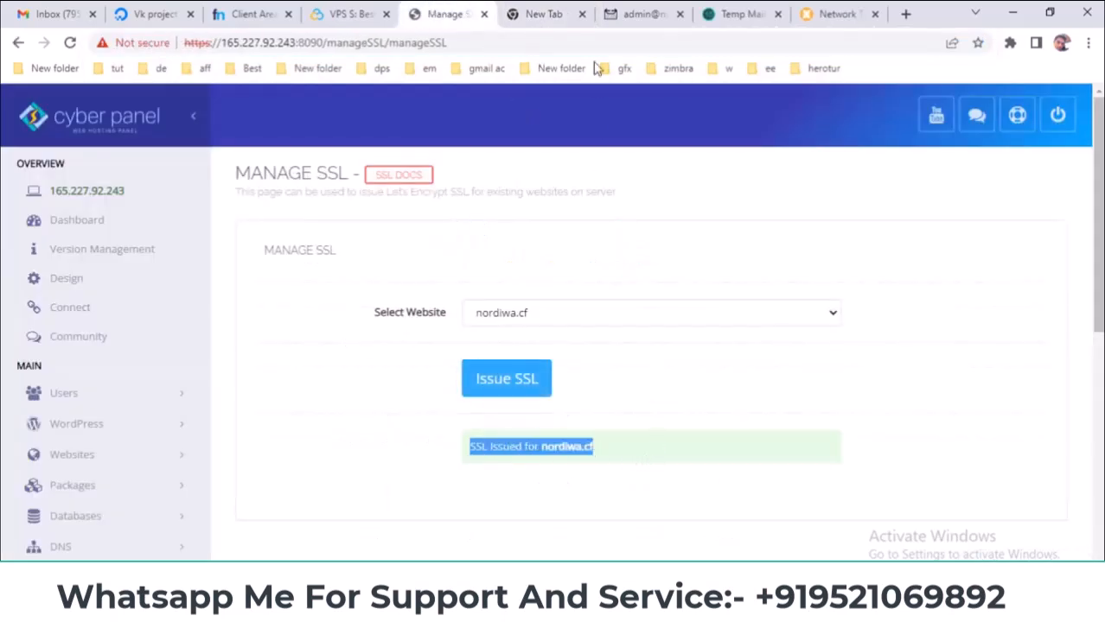
click(545, 13)
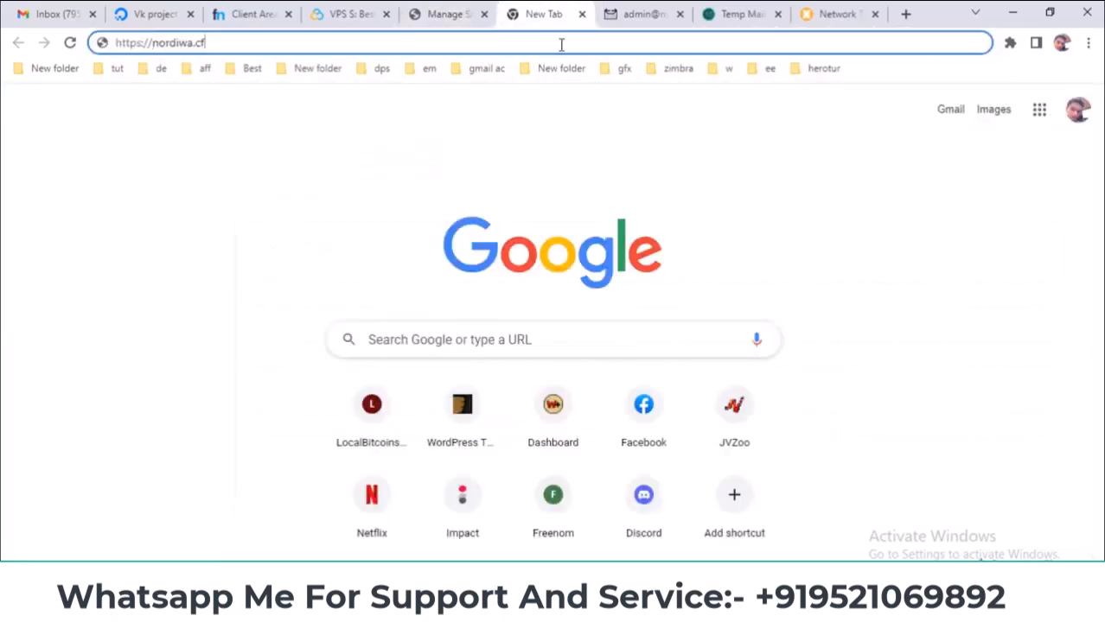
key(Return)
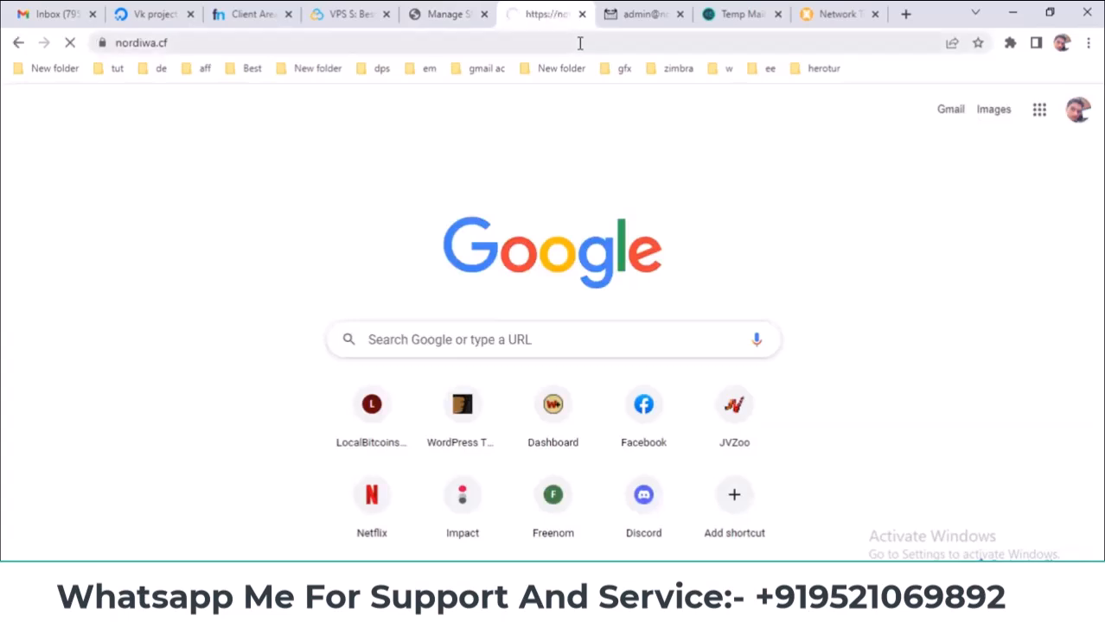
click(100, 42)
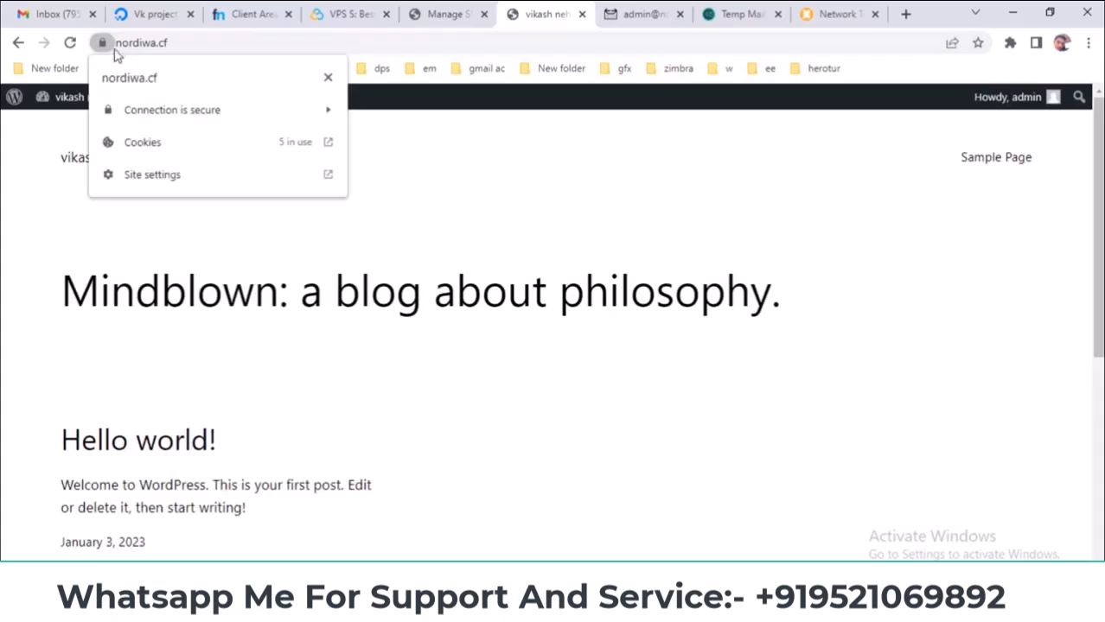
click(498, 212)
click(443, 13)
scroll(408, 346, down, 3)
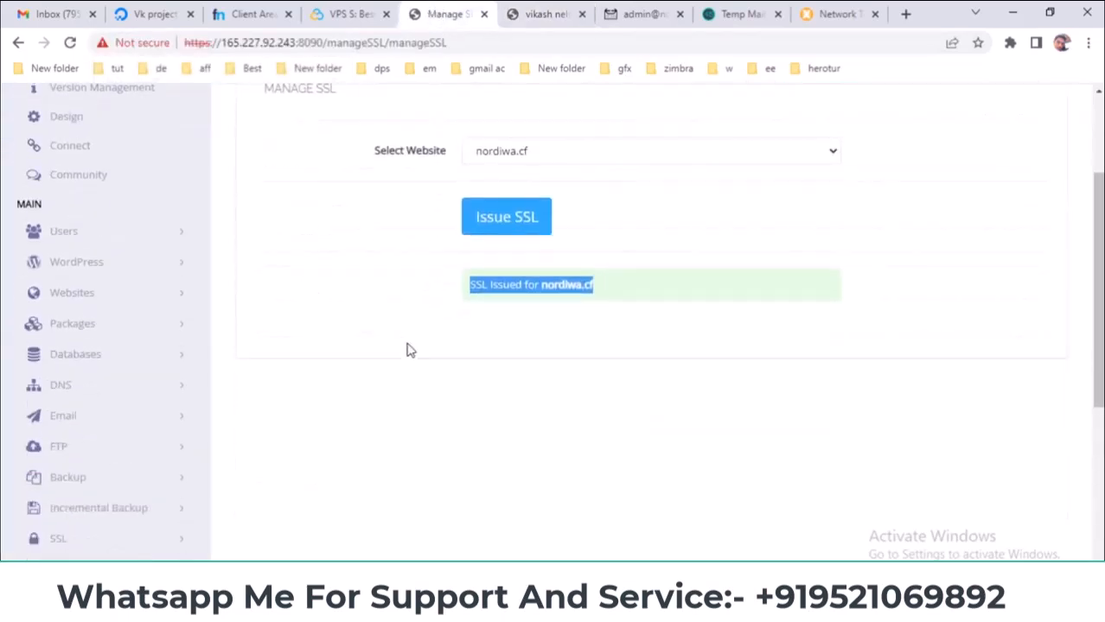
click(151, 377)
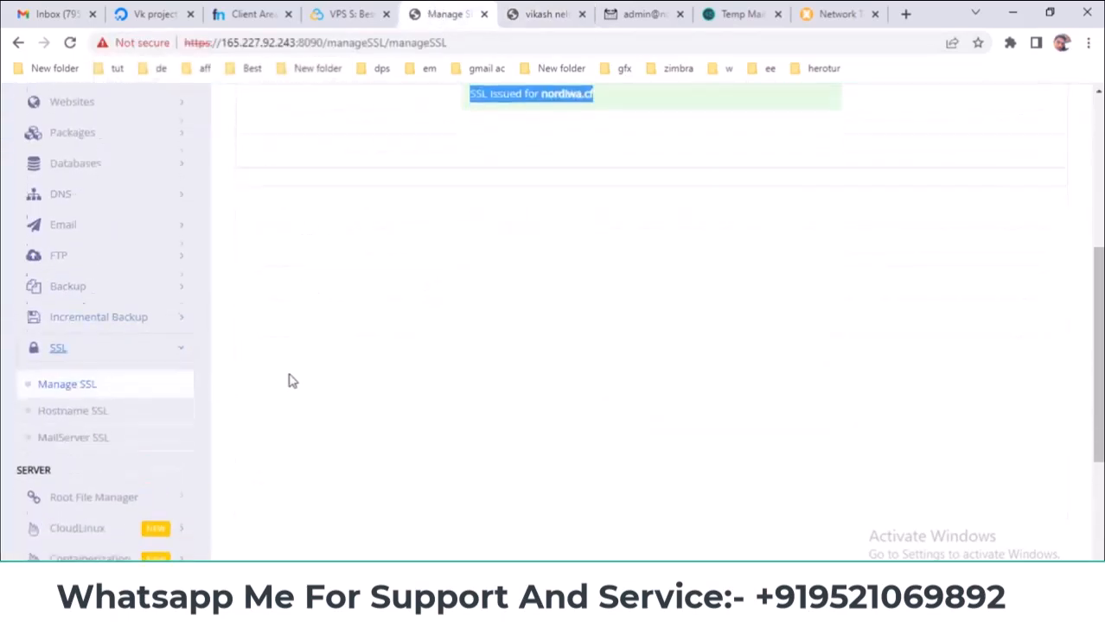
scroll(216, 372, down, 1)
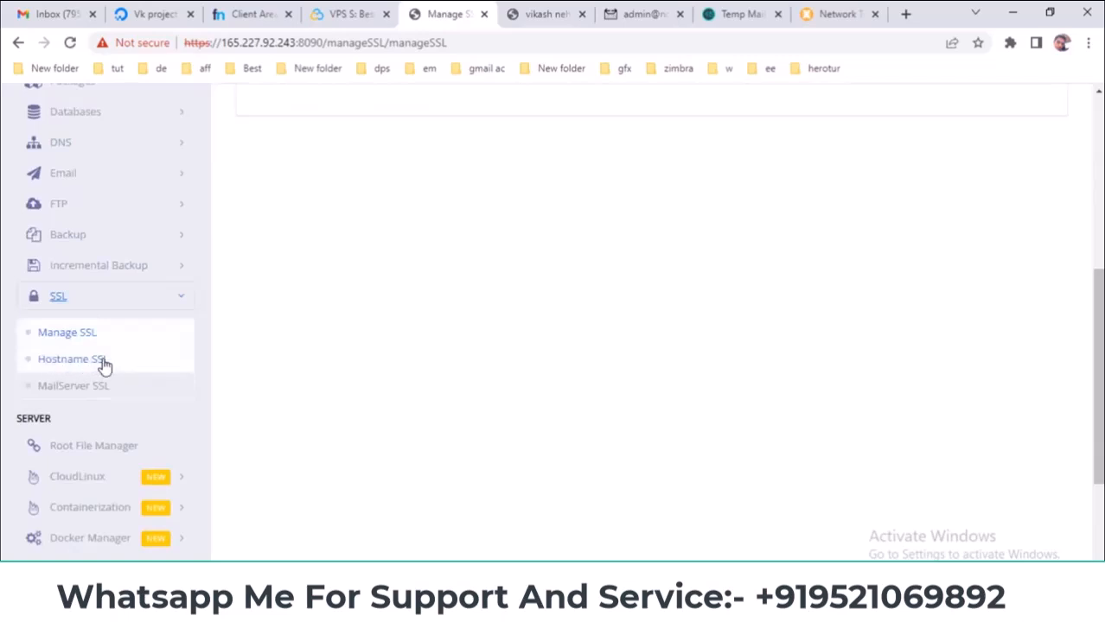
- Open Hostname SSL and point out the server IP and port 8090 in the address
click(105, 363)
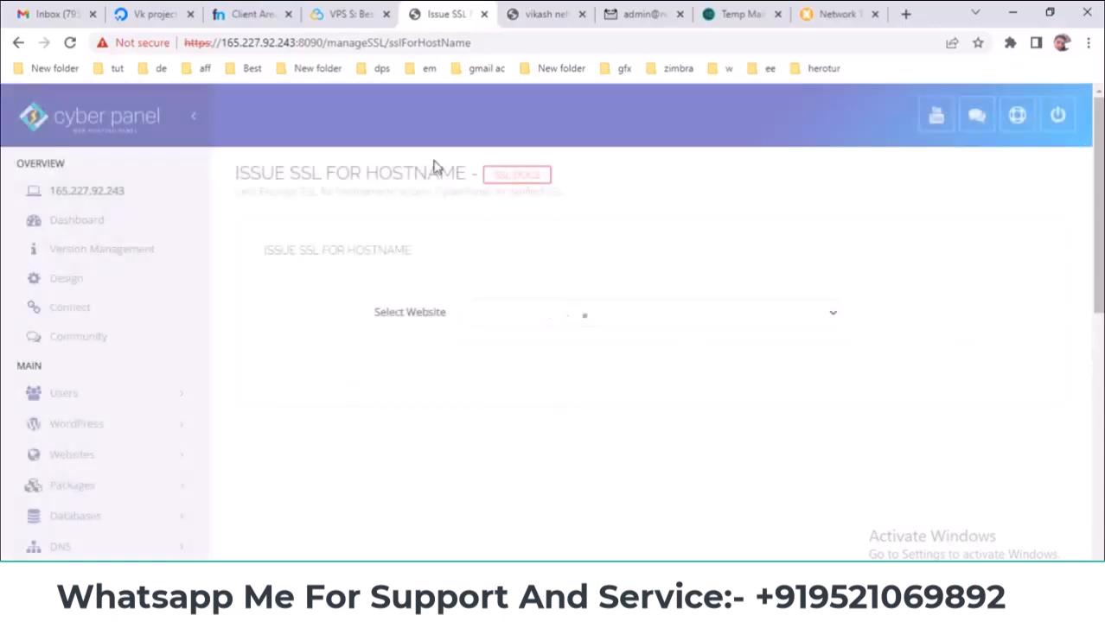
click(324, 43)
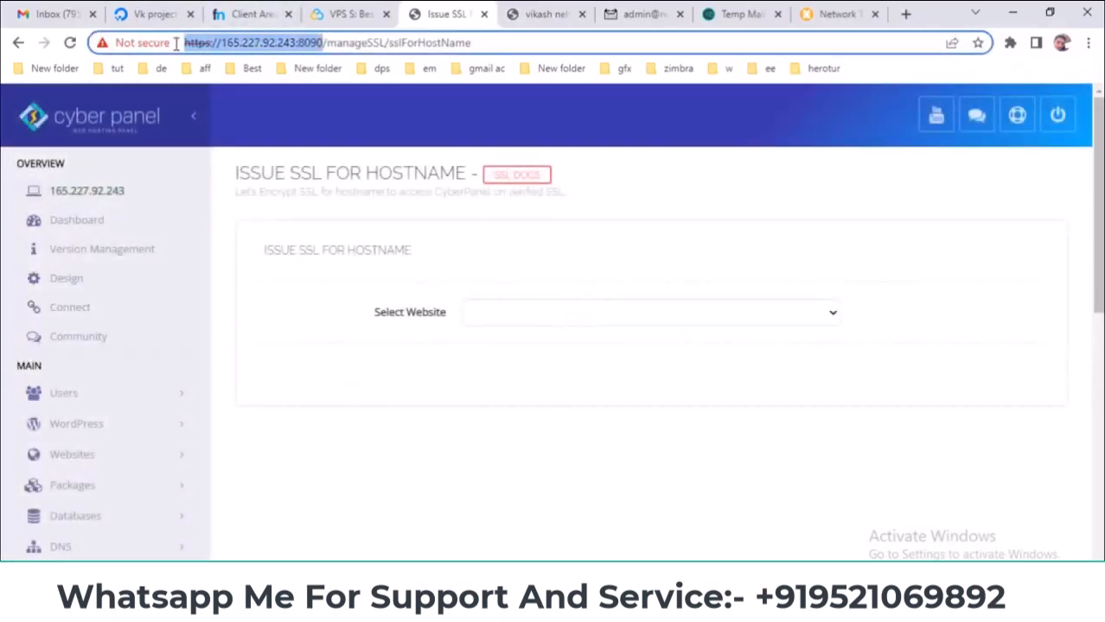
double_click(305, 43)
drag(305, 44, 184, 43)
click(324, 43)
drag(298, 42, 229, 42)
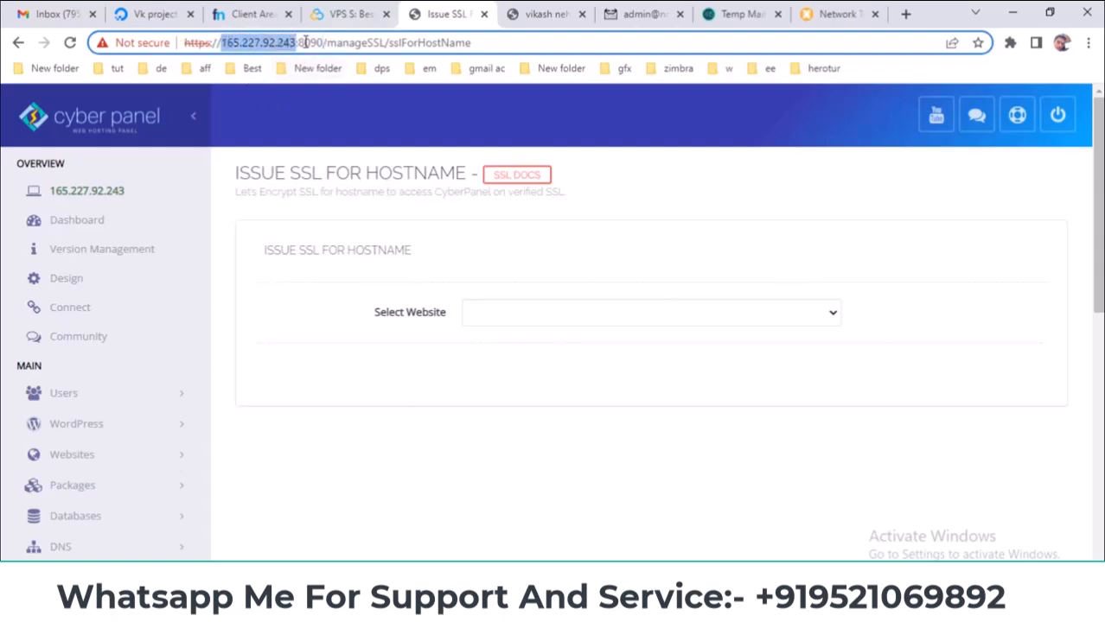
- Issue the hostname SSL certificate for nordiwa.cf and review the 'SSL Issued' confirmation
click(506, 314)
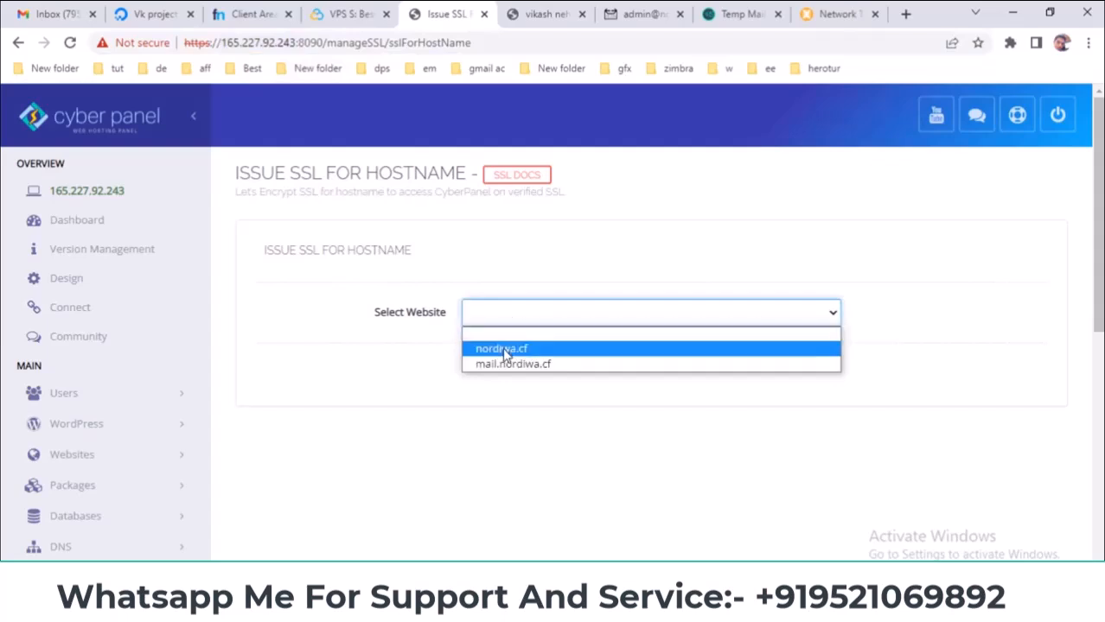
click(504, 349)
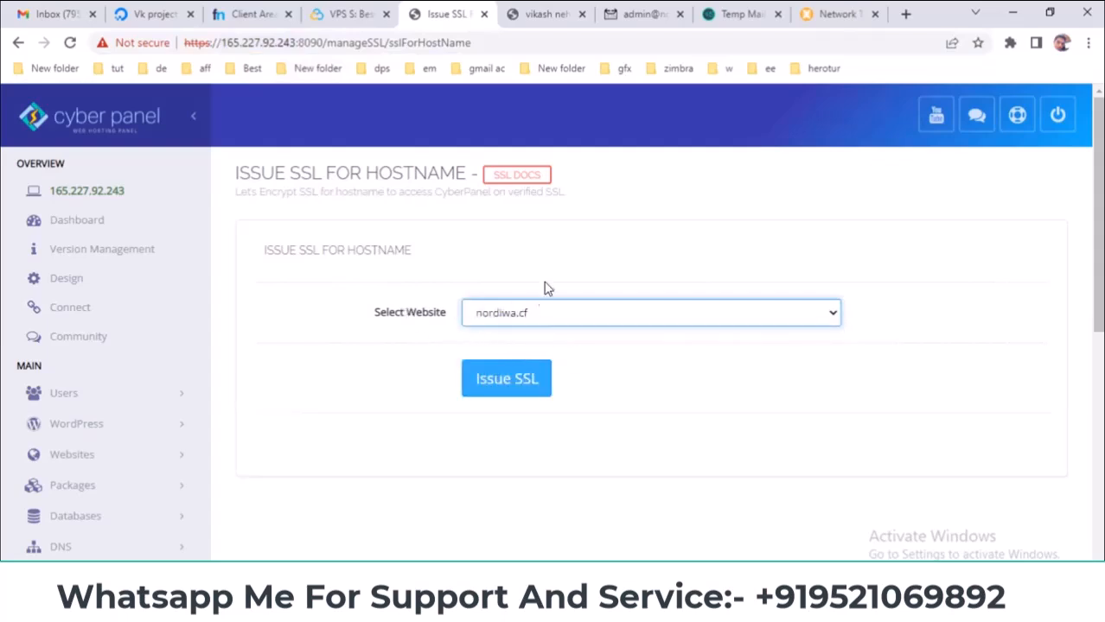
click(502, 391)
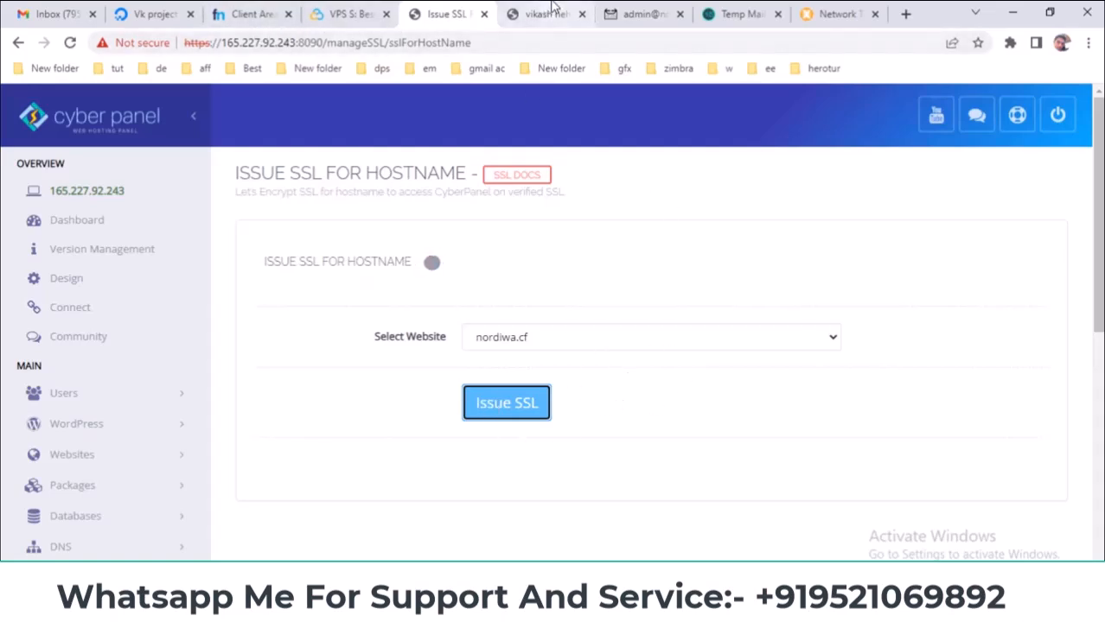
drag(223, 40, 294, 47)
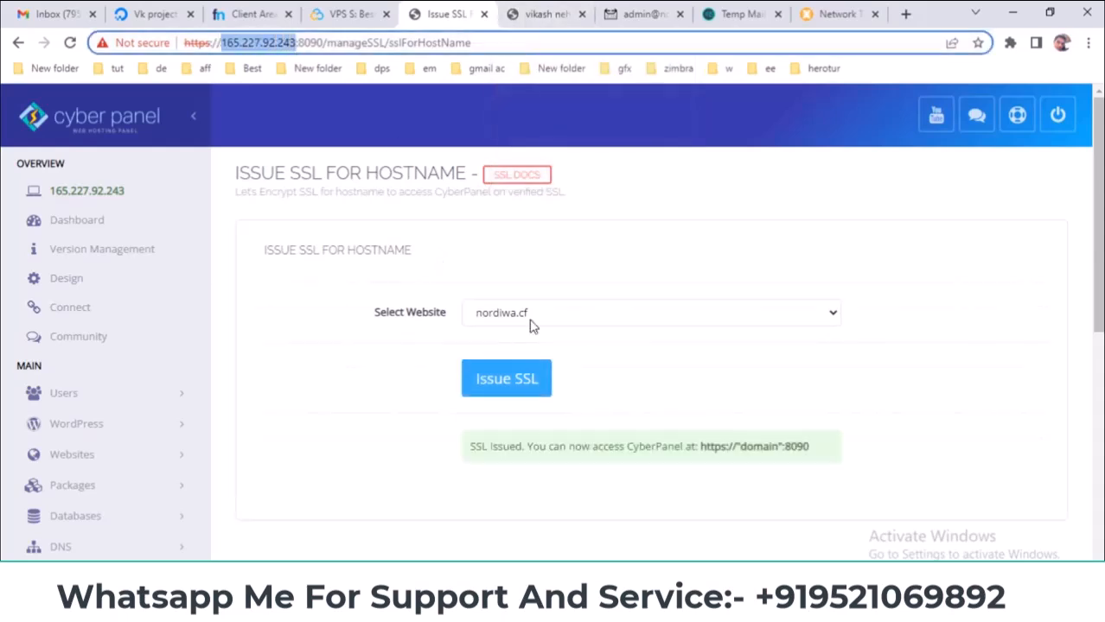
drag(828, 447, 747, 447)
scroll(394, 459, down, 2)
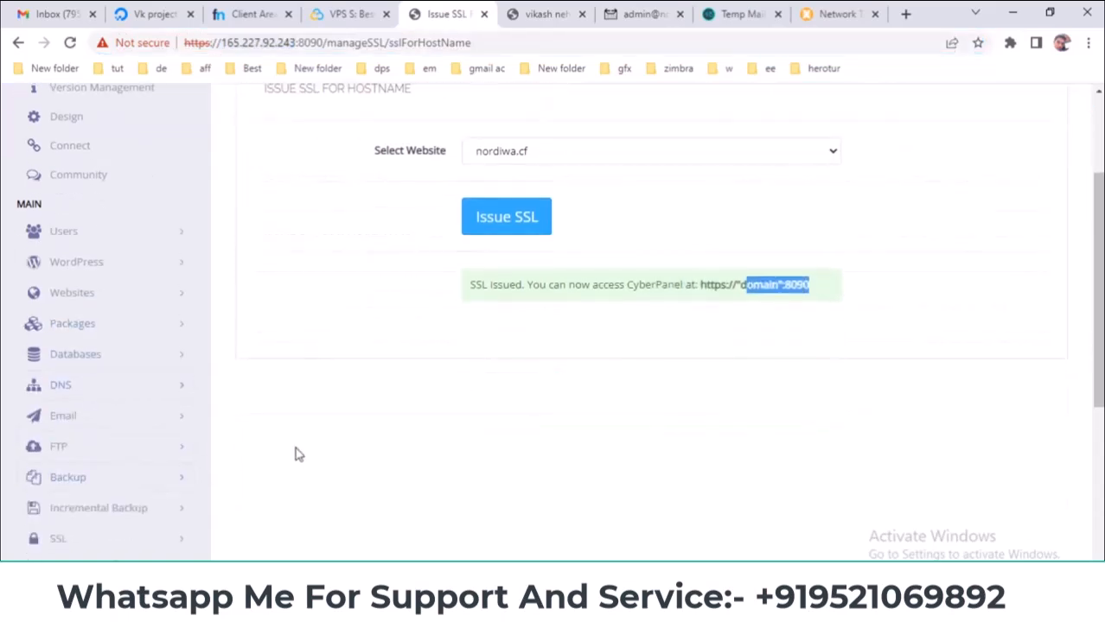
scroll(296, 454, down, 1)
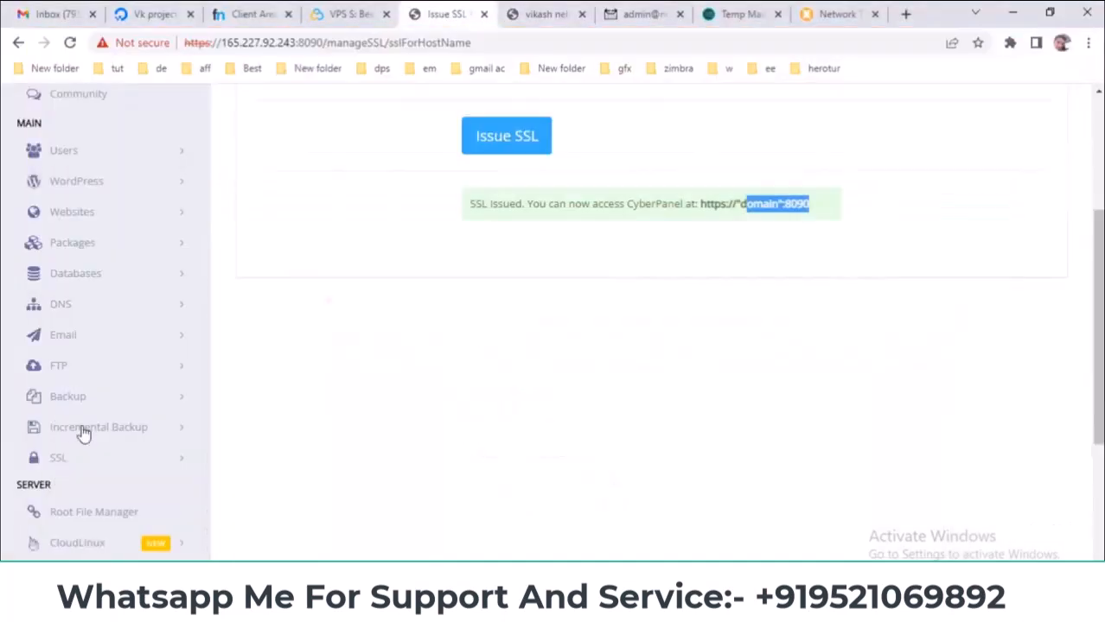
- Open the mail server SSL page under SSL and select nordiwa.cf as the website
scroll(81, 424, down, 3)
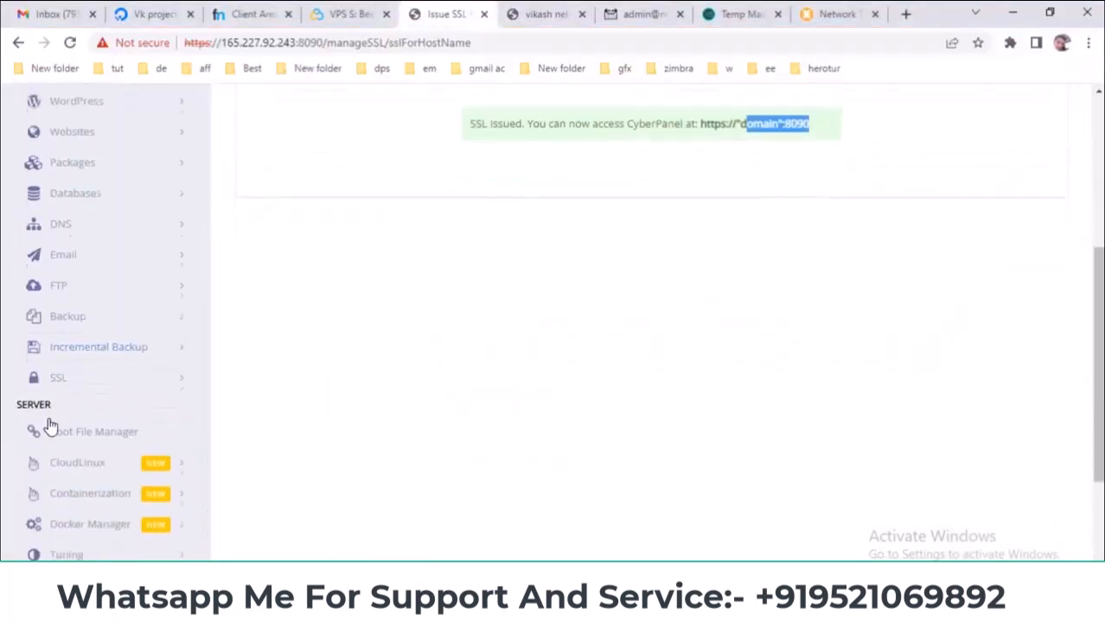
click(81, 380)
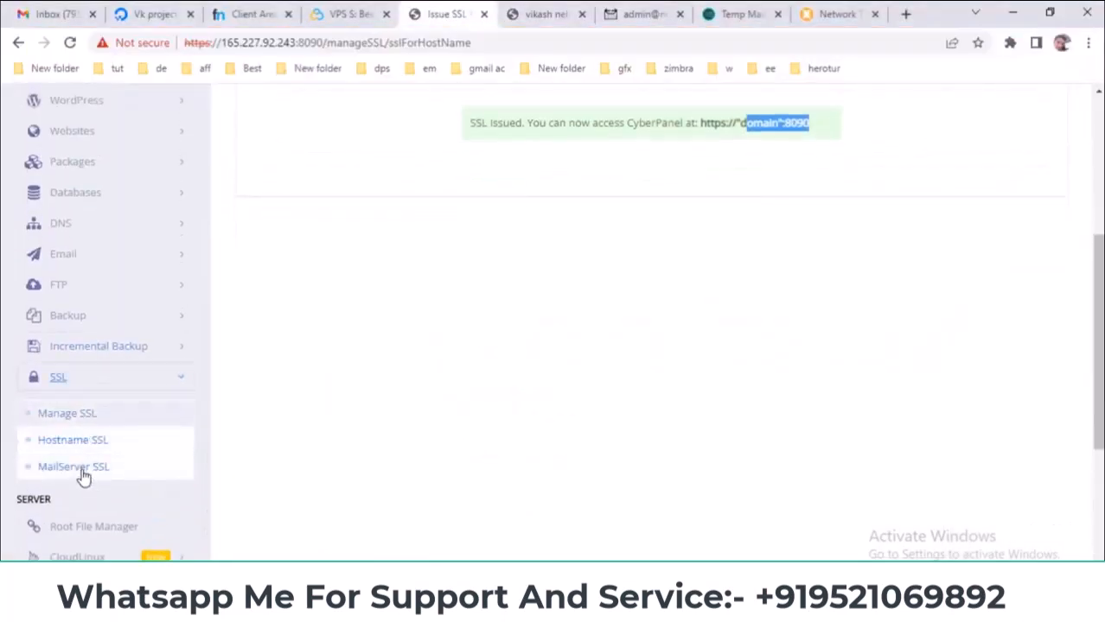
click(83, 472)
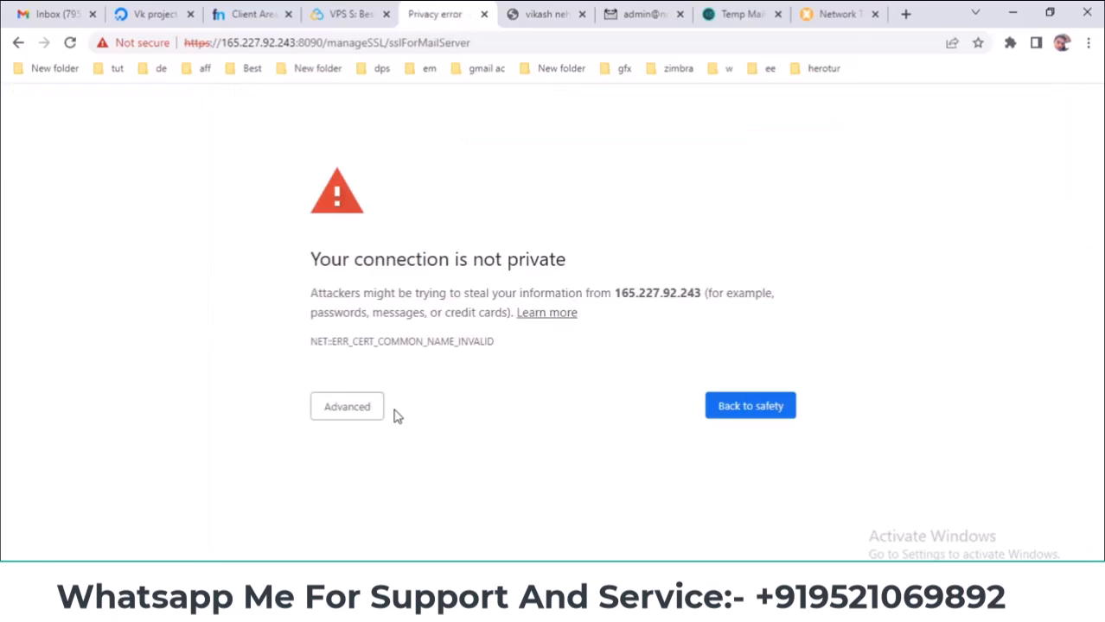
click(350, 402)
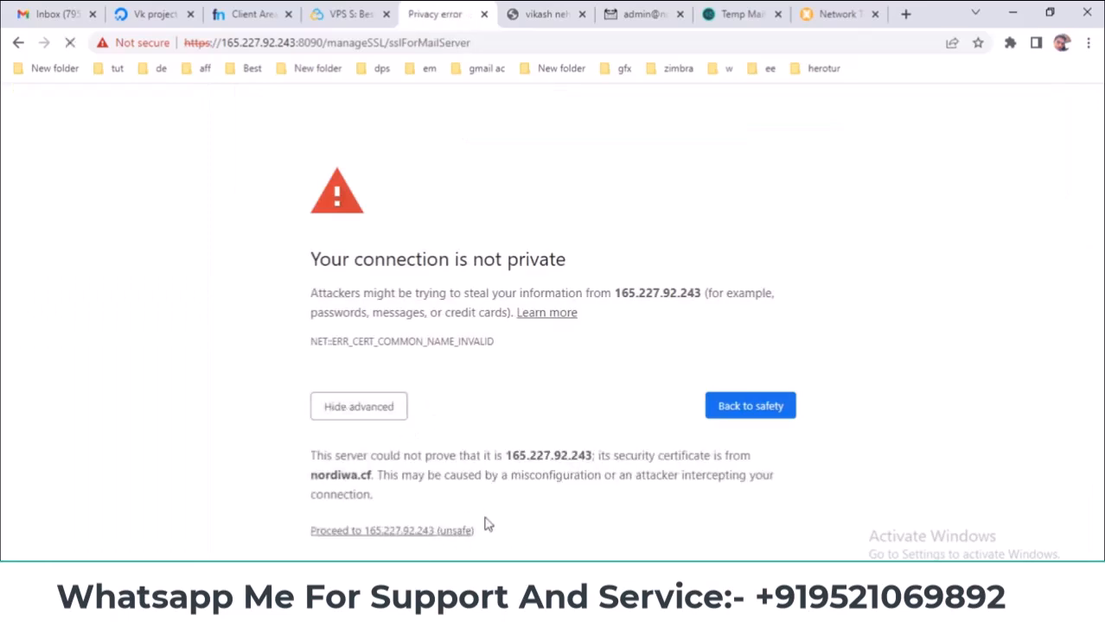
click(519, 320)
click(523, 349)
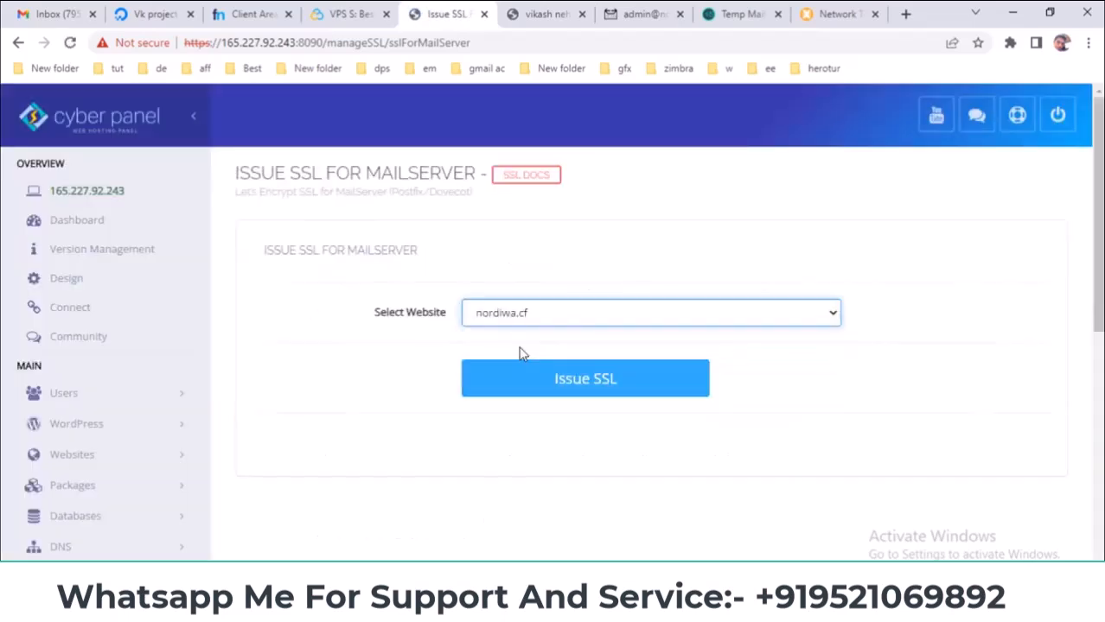
- Issue the Let's Encrypt certificate for the nordiwa.cf mail server and check the confirmation
click(571, 395)
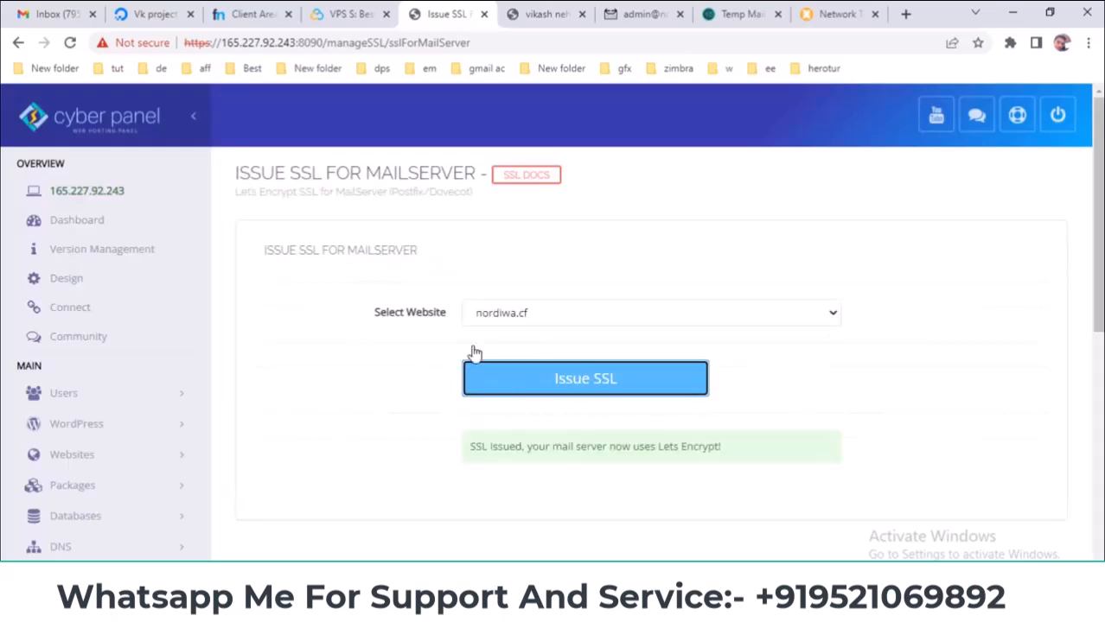
double_click(355, 249)
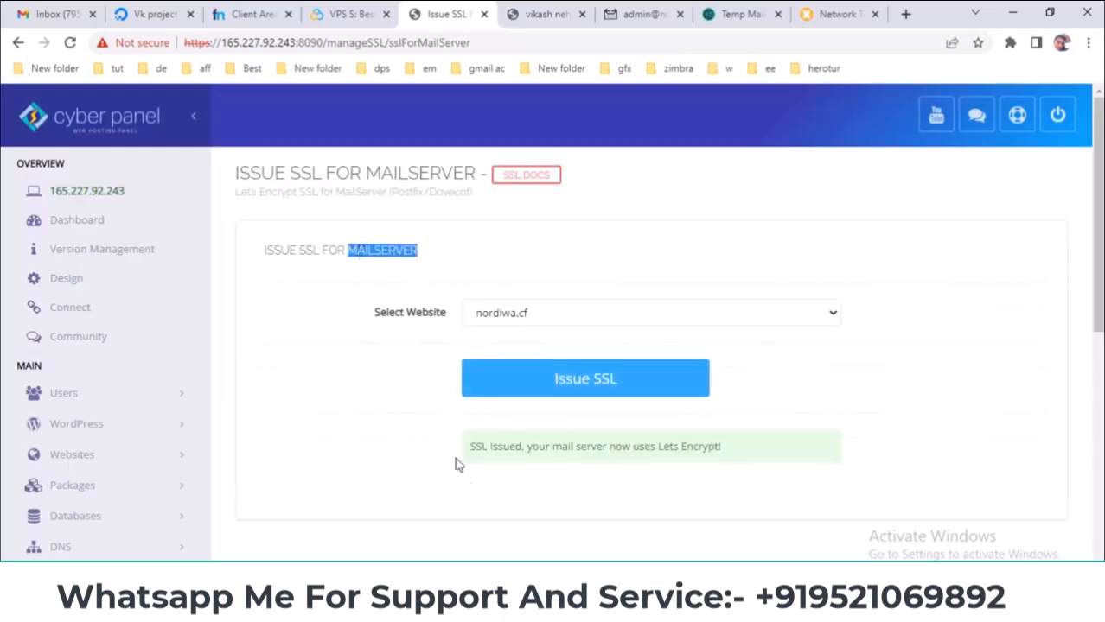
drag(452, 449, 737, 448)
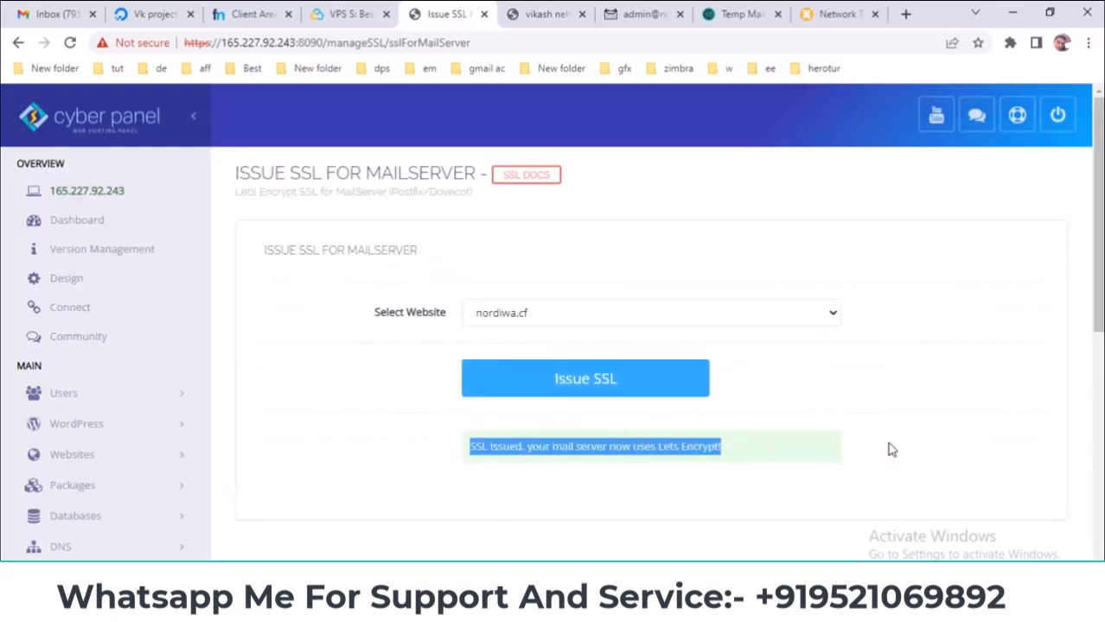
click(261, 9)
right_click(604, 219)
- Reload the webmail at the nordiwa.cf address instead of the server IP and verify it's secure
click(618, 234)
click(544, 14)
click(644, 13)
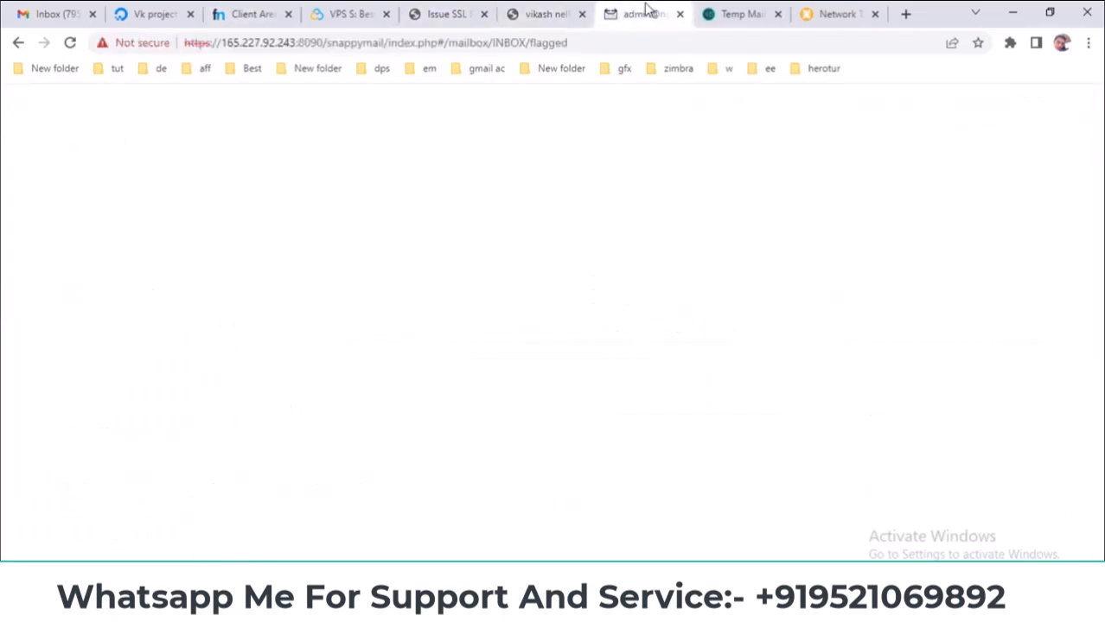
click(582, 14)
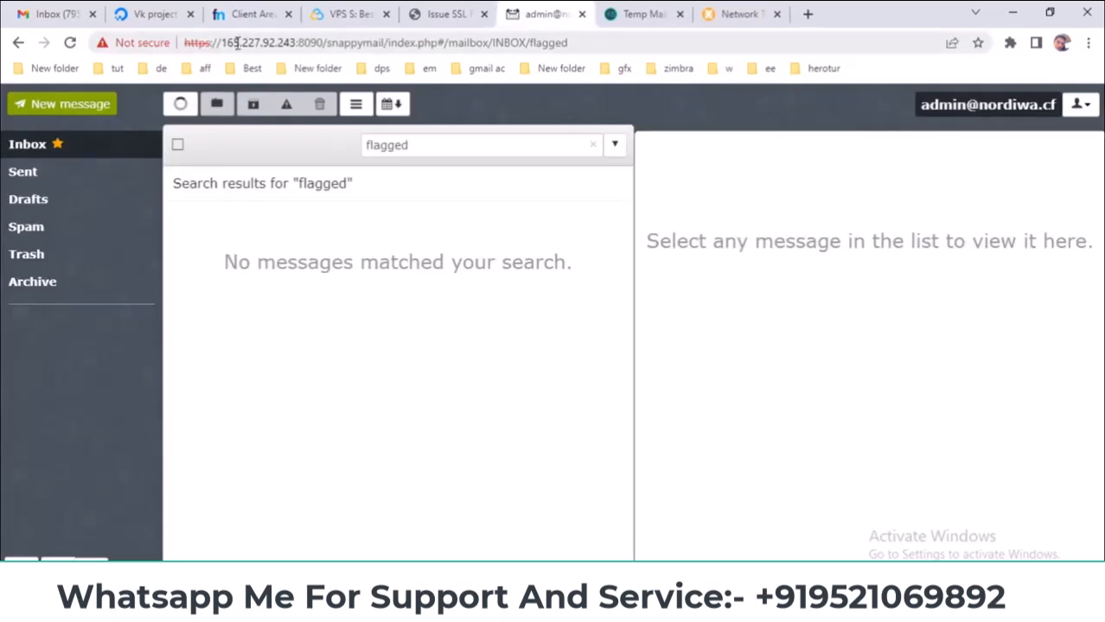
drag(223, 42, 288, 42)
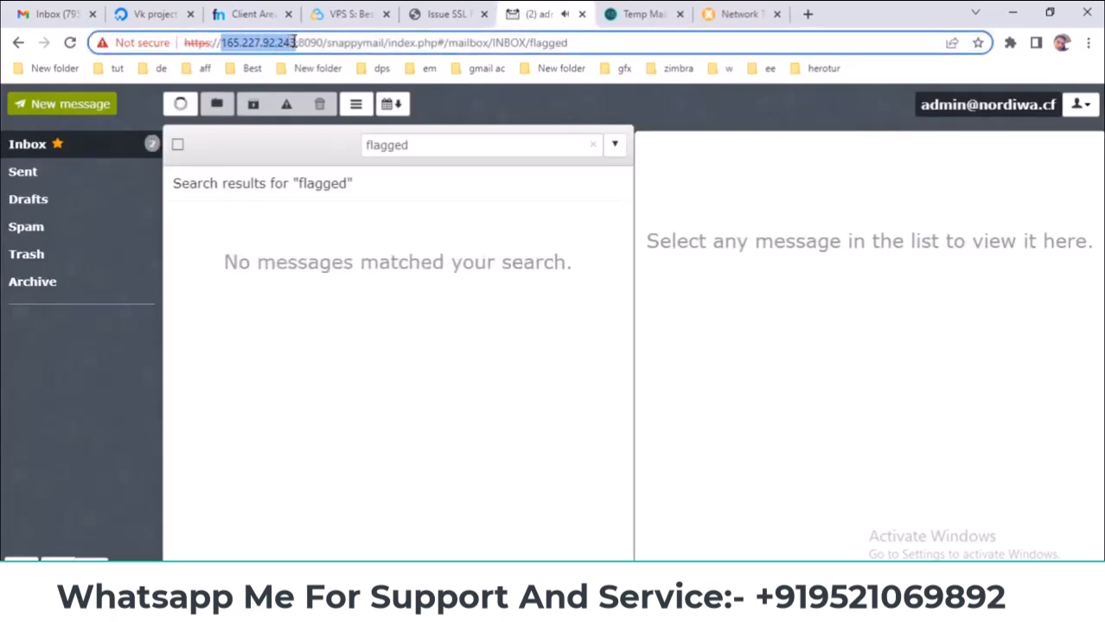
right_click(286, 47)
click(341, 155)
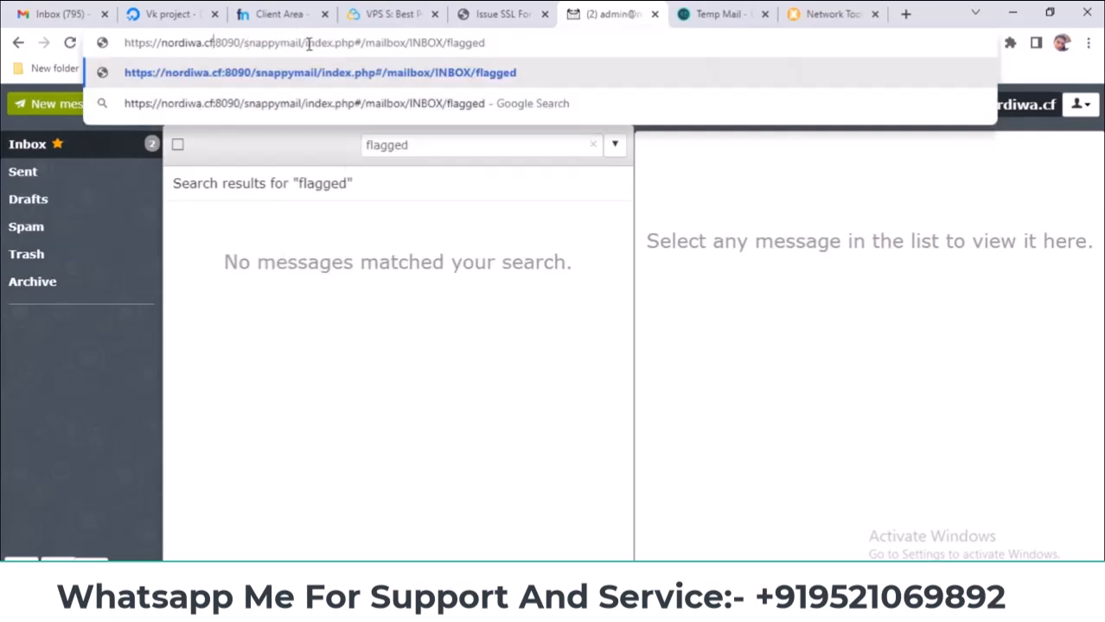
drag(355, 42, 918, 42)
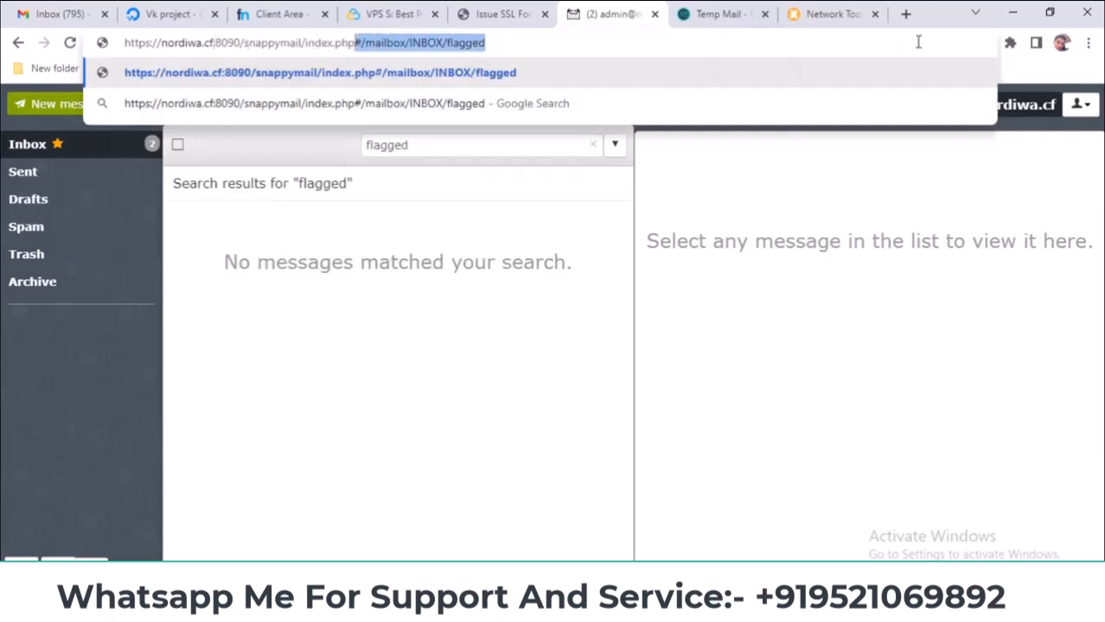
key(BackSpace)
key(Return)
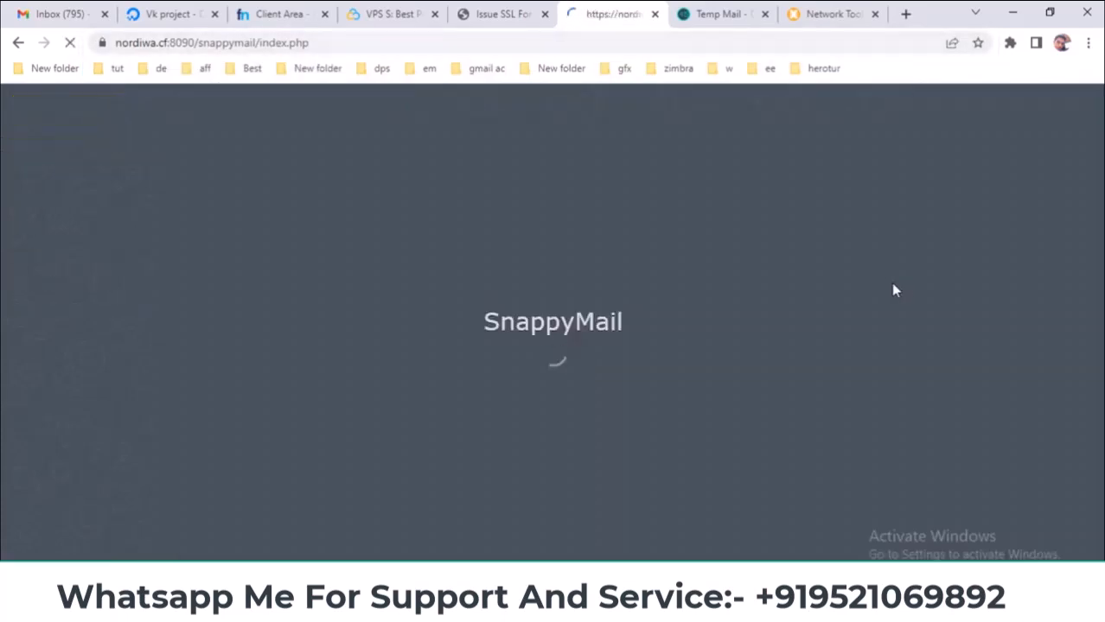
click(101, 42)
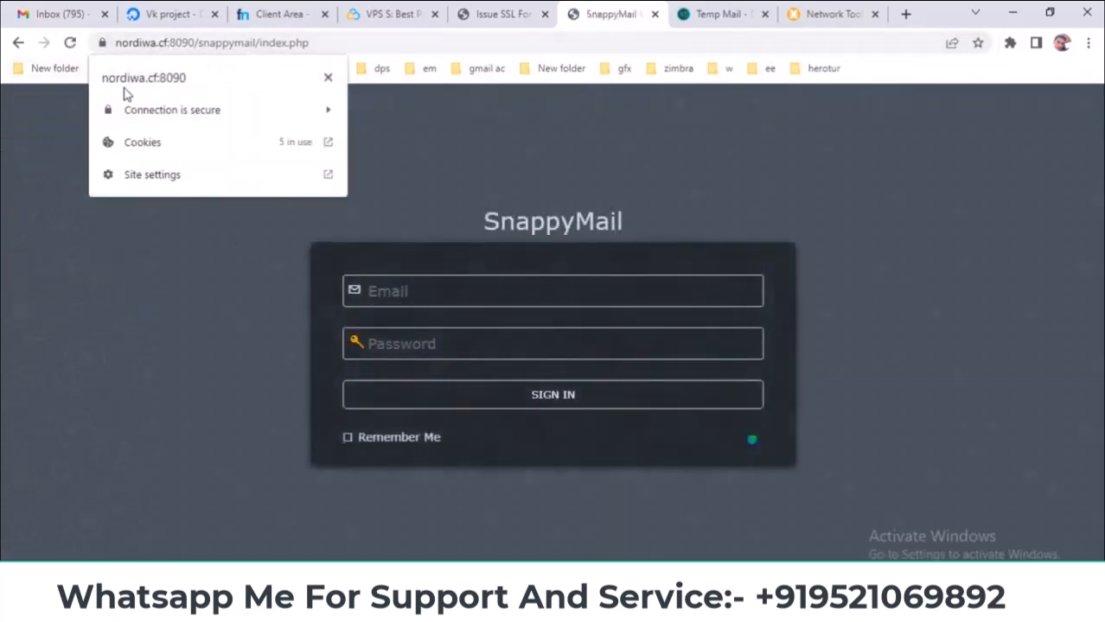
click(328, 79)
click(439, 294)
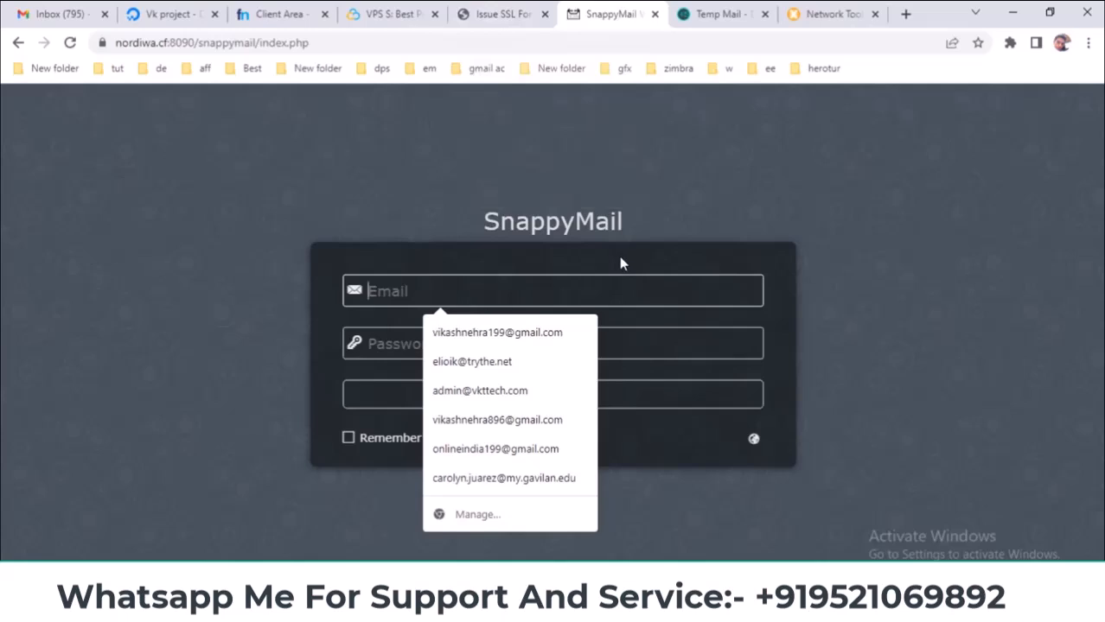
text(a)
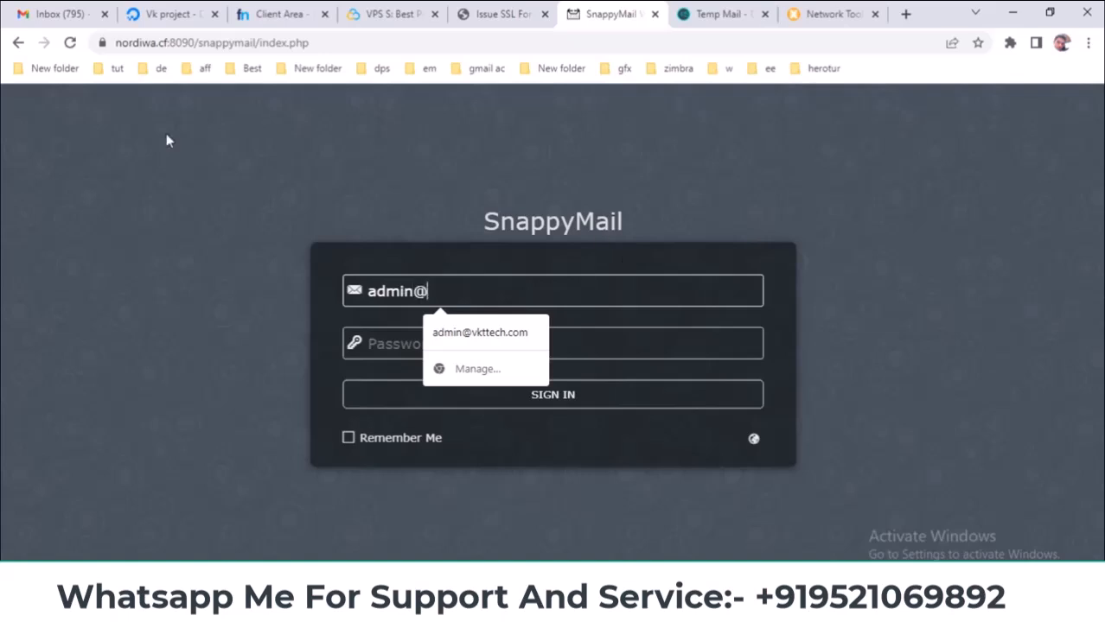
text(dmin@)
right_click(477, 294)
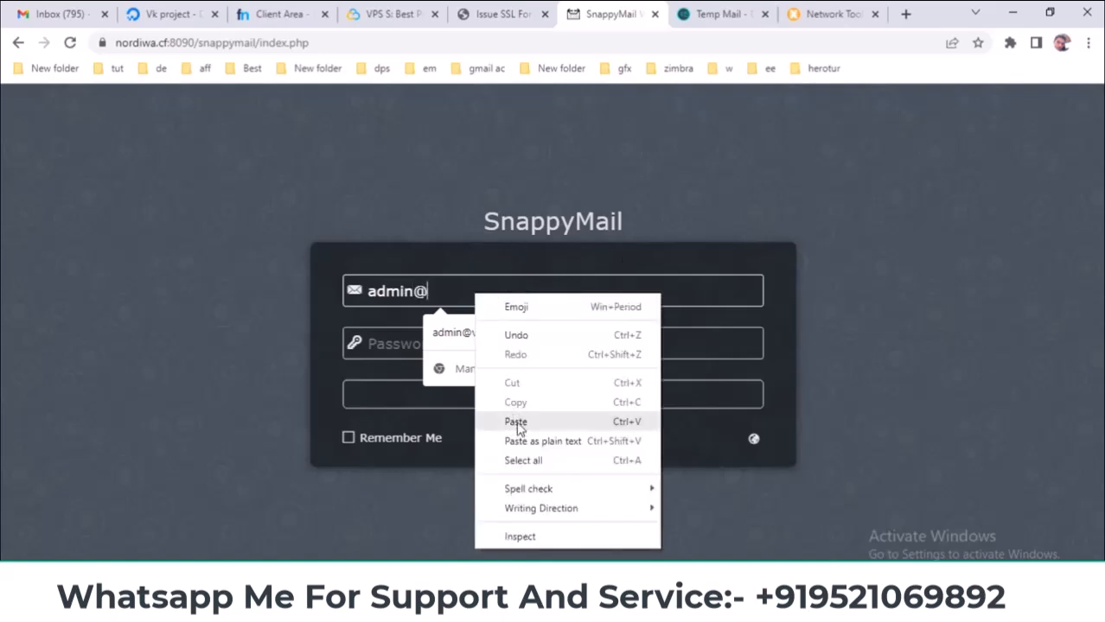
click(517, 422)
click(550, 580)
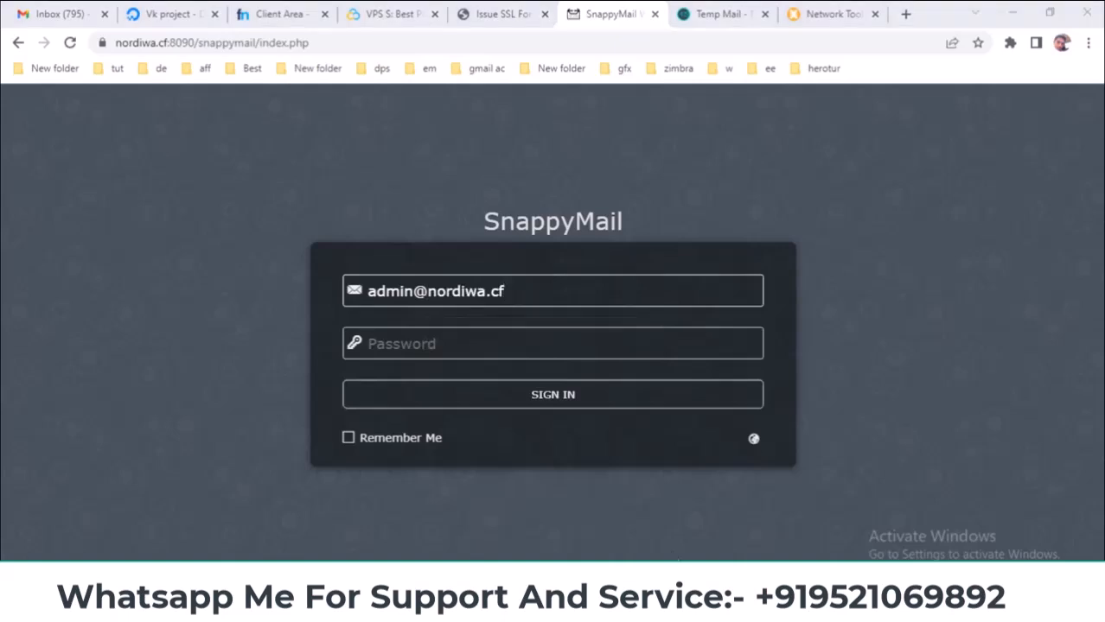
click(693, 543)
right_click(271, 128)
click(326, 179)
click(685, 88)
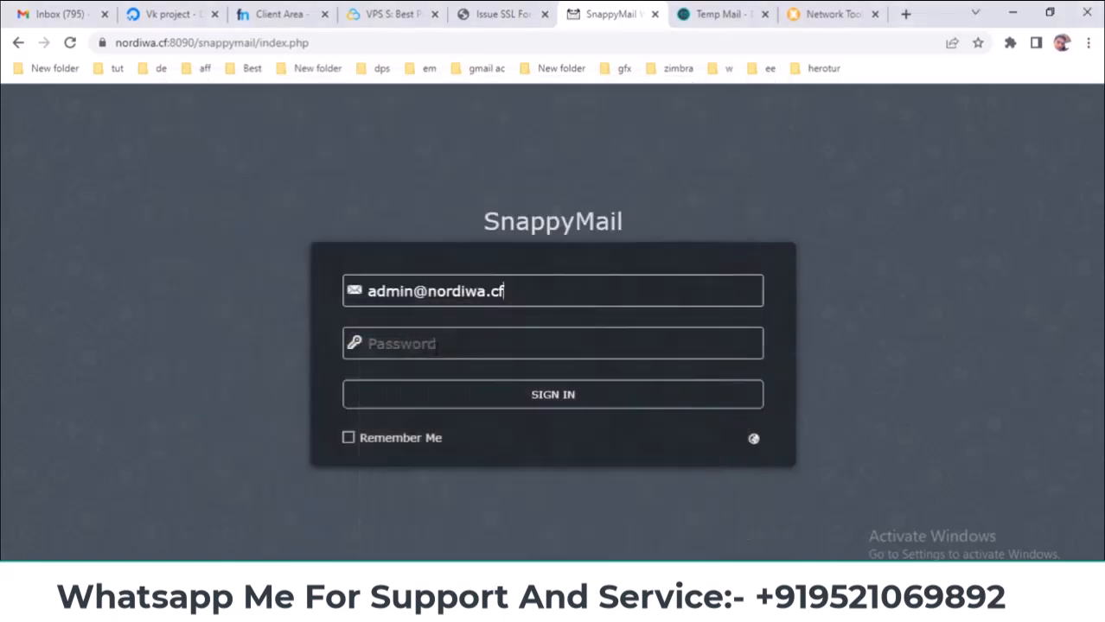
right_click(434, 344)
click(516, 226)
click(568, 395)
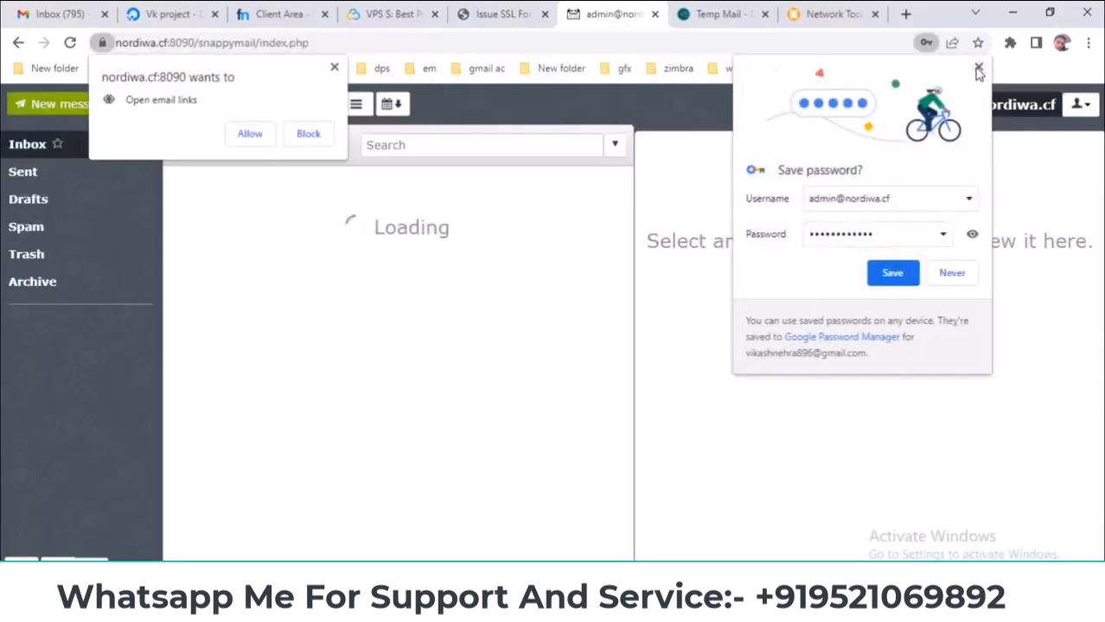
- Dismiss the prompts and read the bounce explaining Gmail rejected mail for a missing PTR record
click(978, 69)
click(335, 69)
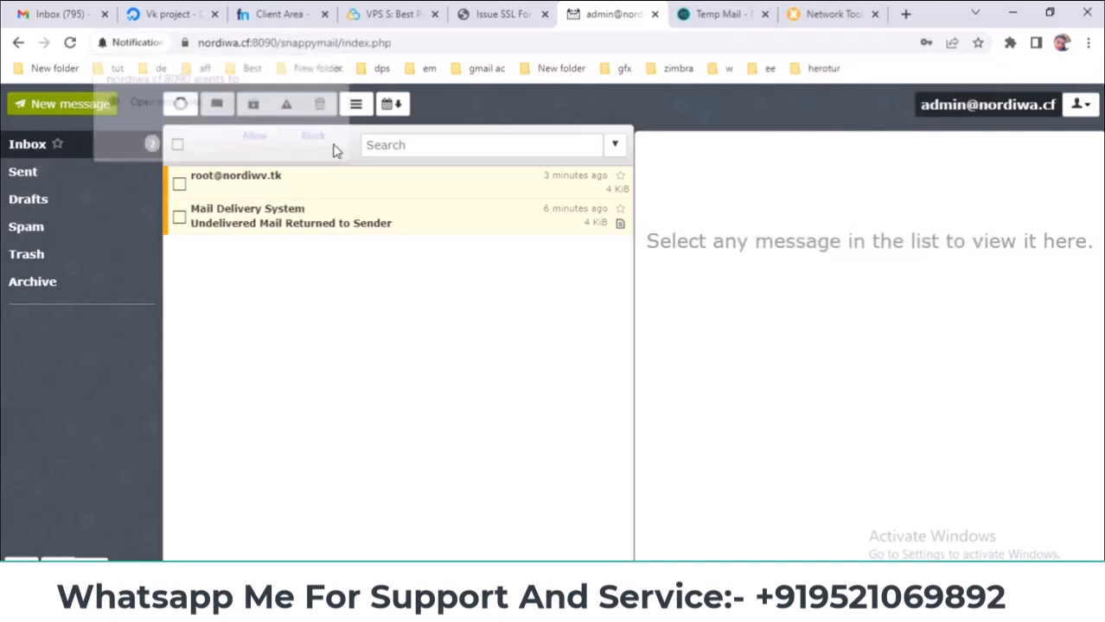
click(288, 216)
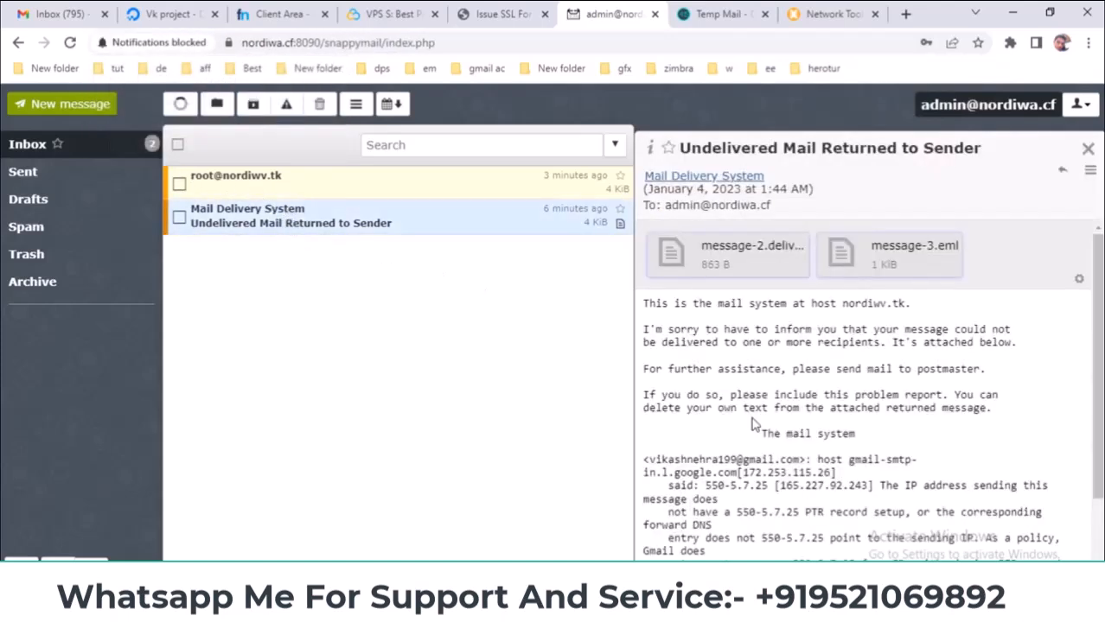
scroll(754, 473, down, 1)
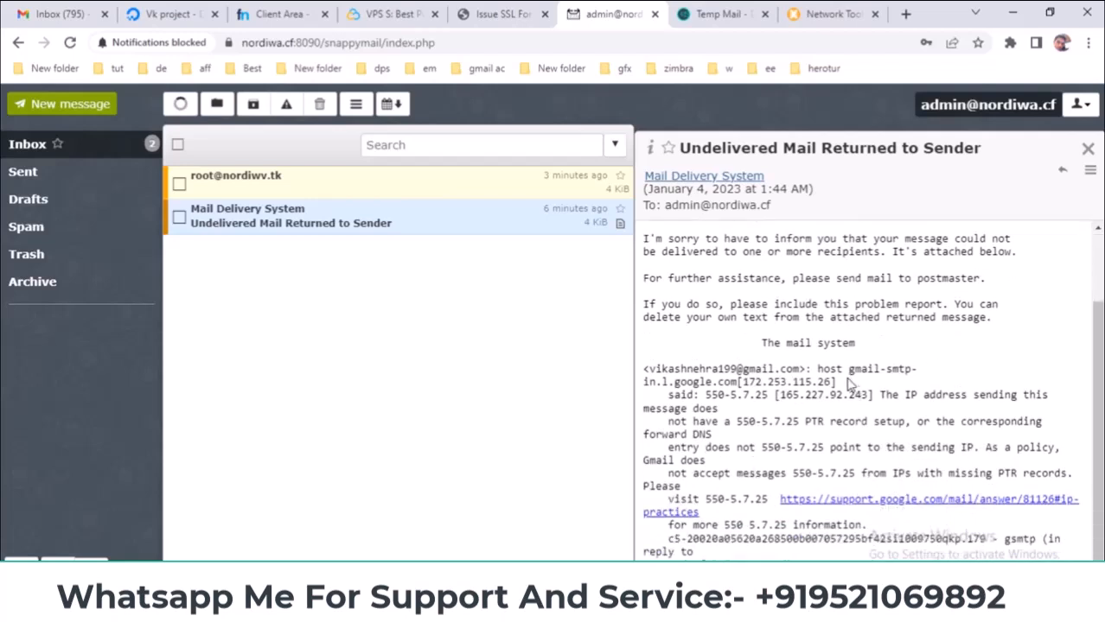
drag(822, 369, 849, 373)
click(898, 394)
drag(671, 426, 853, 429)
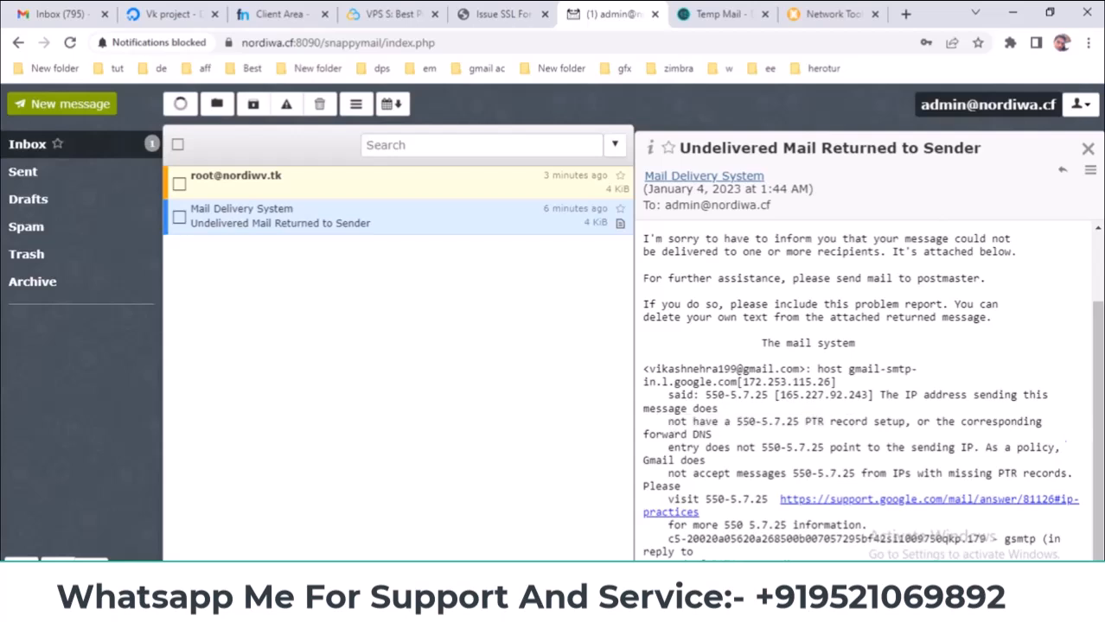
triple_click(960, 447)
click(817, 442)
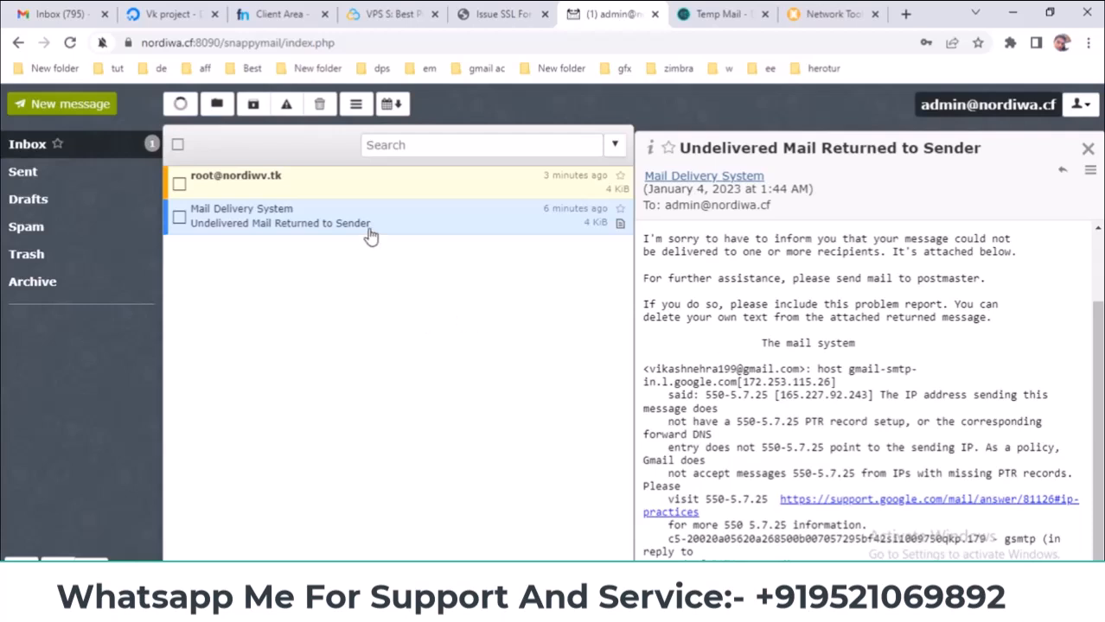
click(31, 147)
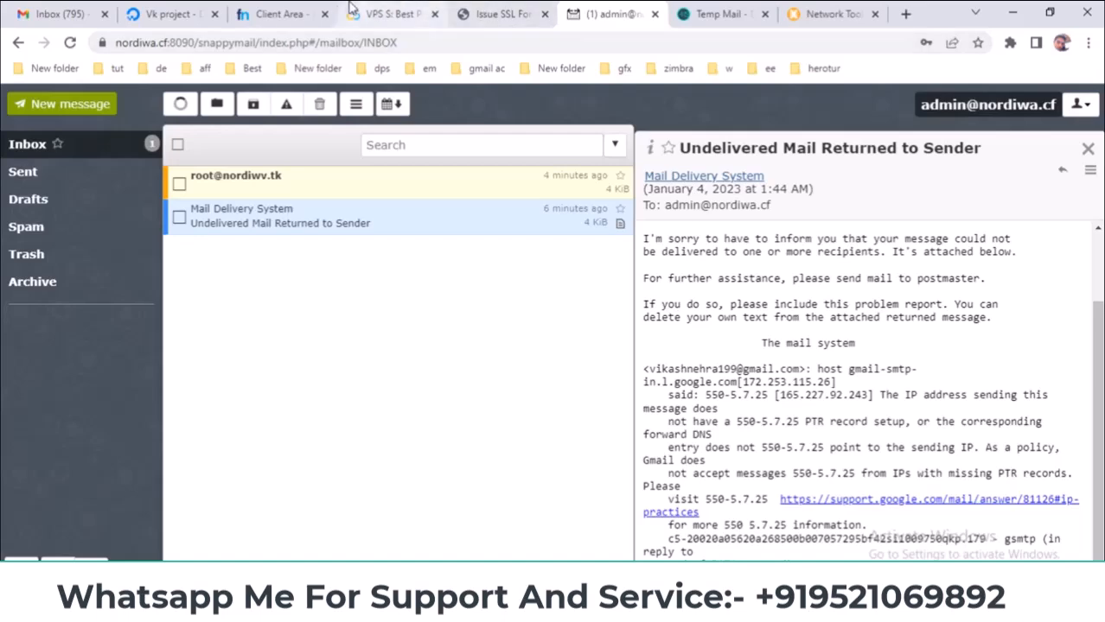
- Copy the domain name nordiwa.cf from the Freenom glue records page
click(294, 14)
right_click(596, 218)
click(621, 228)
- Rename the nordiwv.tk droplet to nordiwa.cf
click(169, 14)
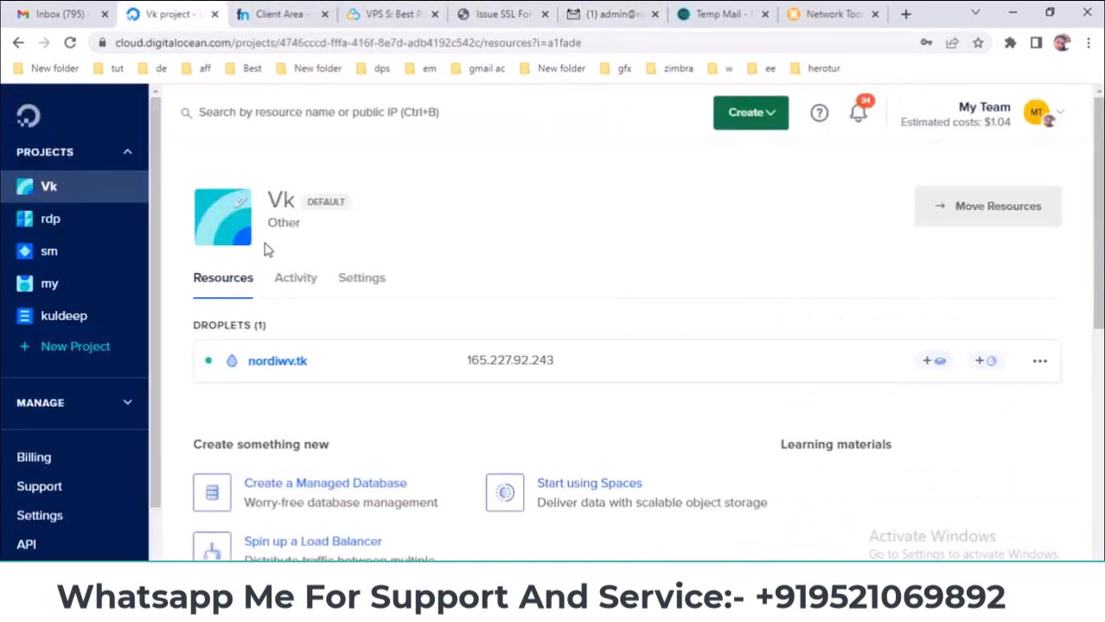
click(341, 356)
click(358, 355)
click(358, 356)
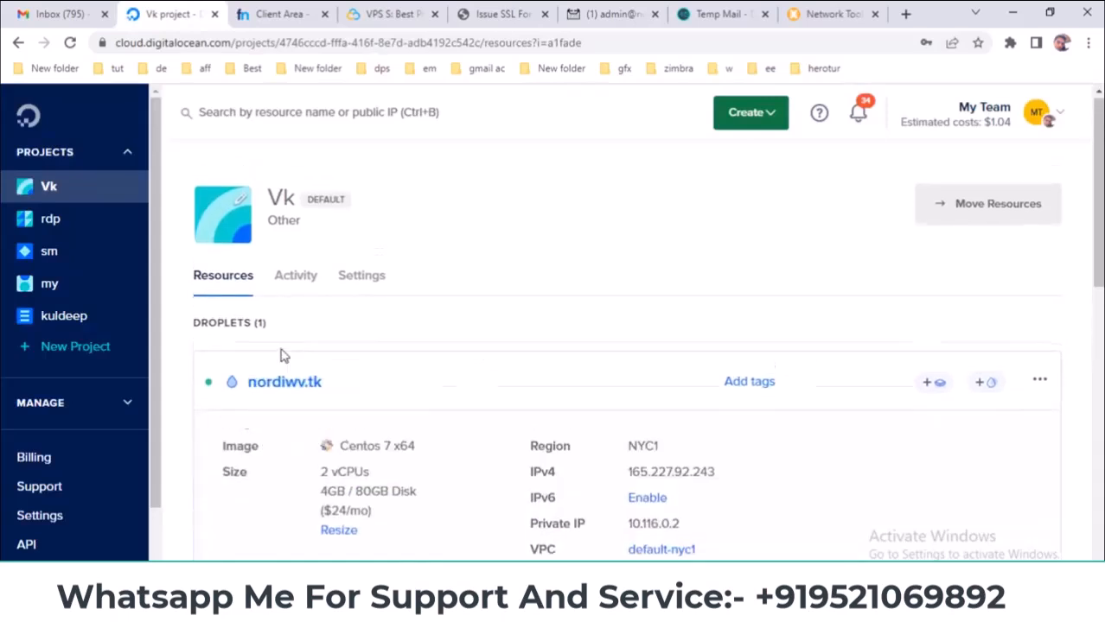
click(278, 358)
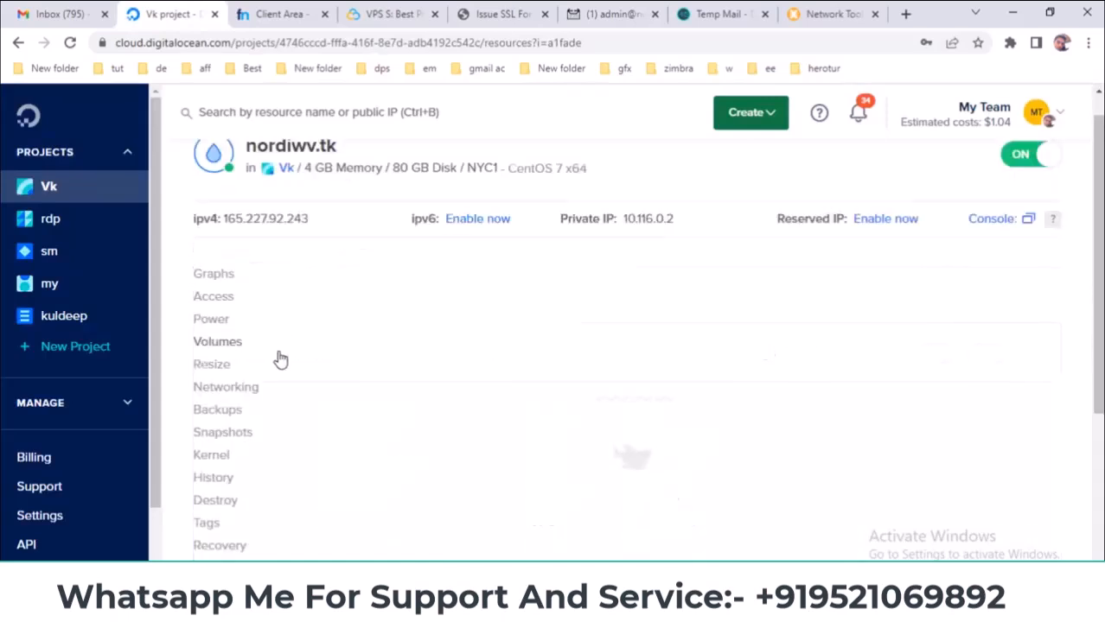
click(315, 180)
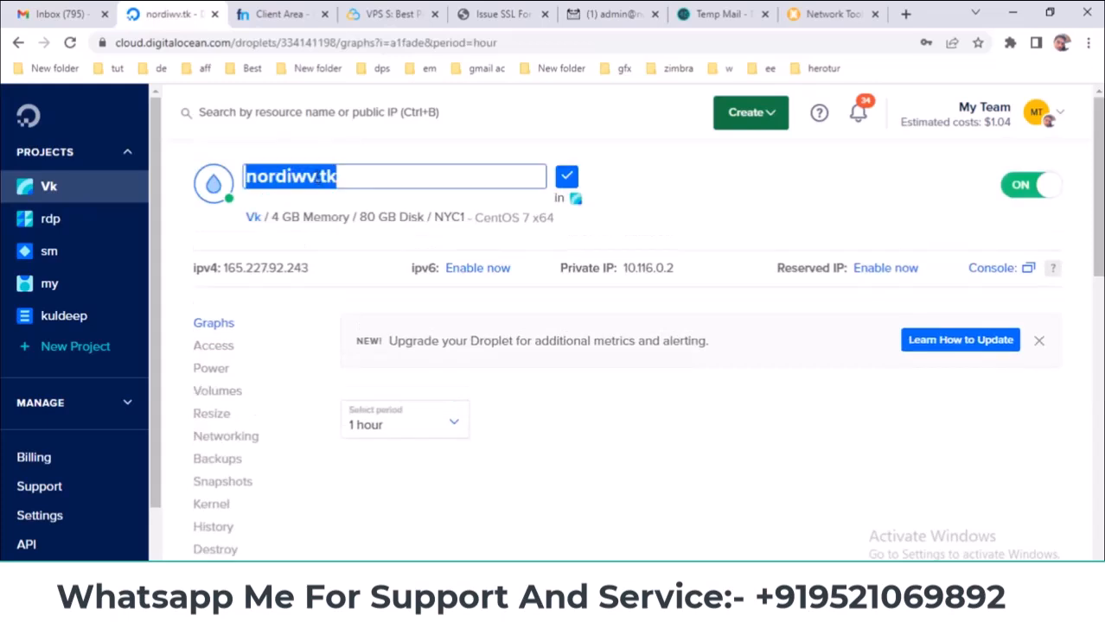
right_click(336, 176)
click(377, 255)
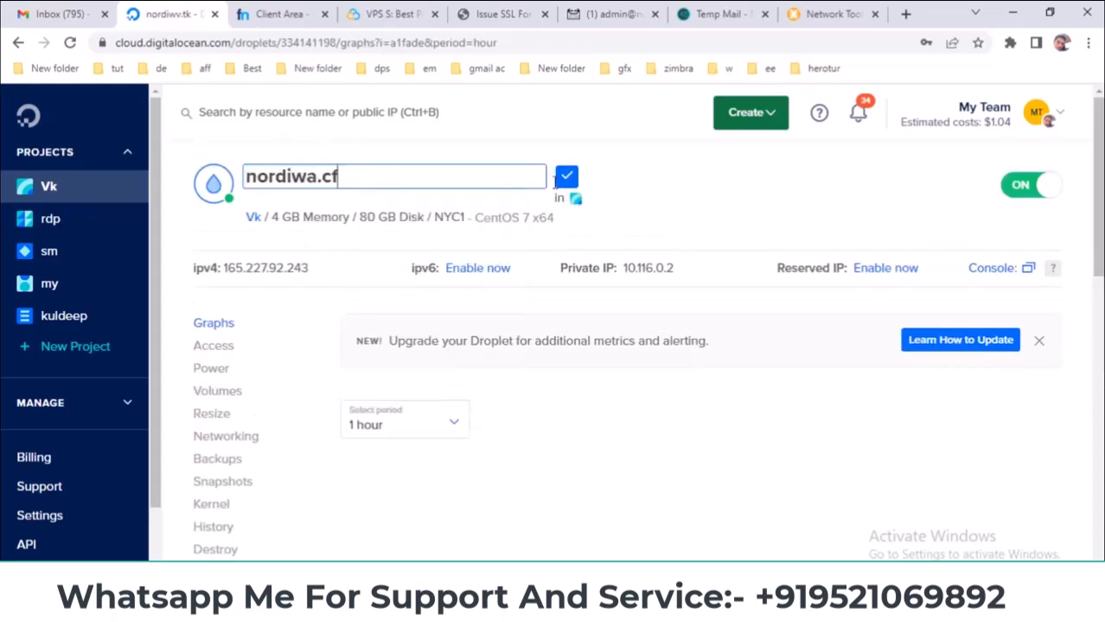
click(567, 177)
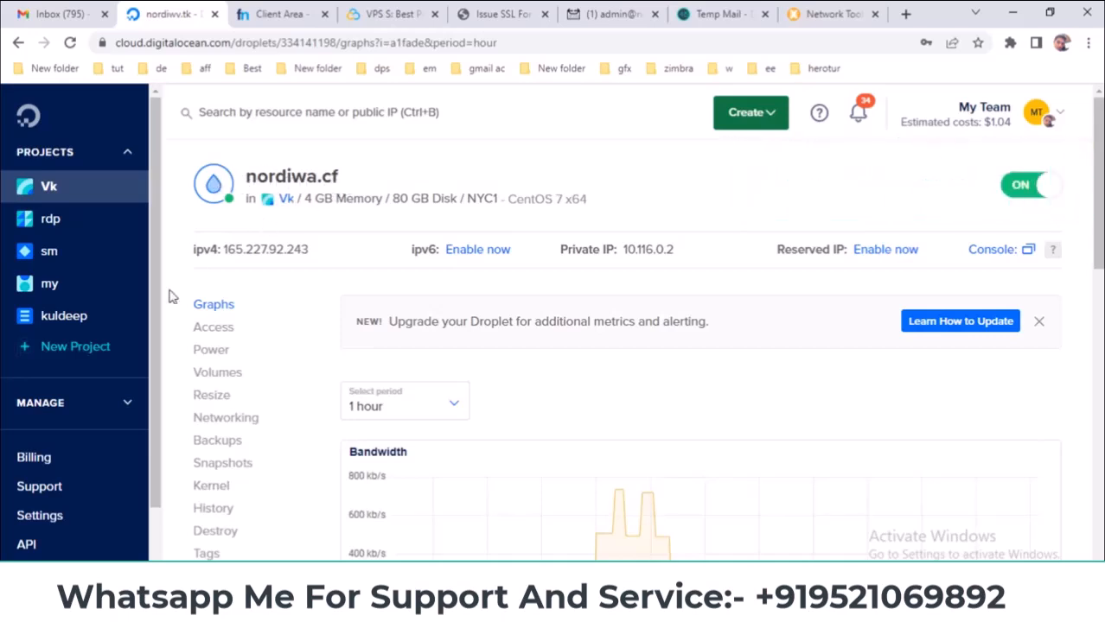
- Go to the account's Networking section from the Manage navigation
click(116, 402)
scroll(116, 403, down, 5)
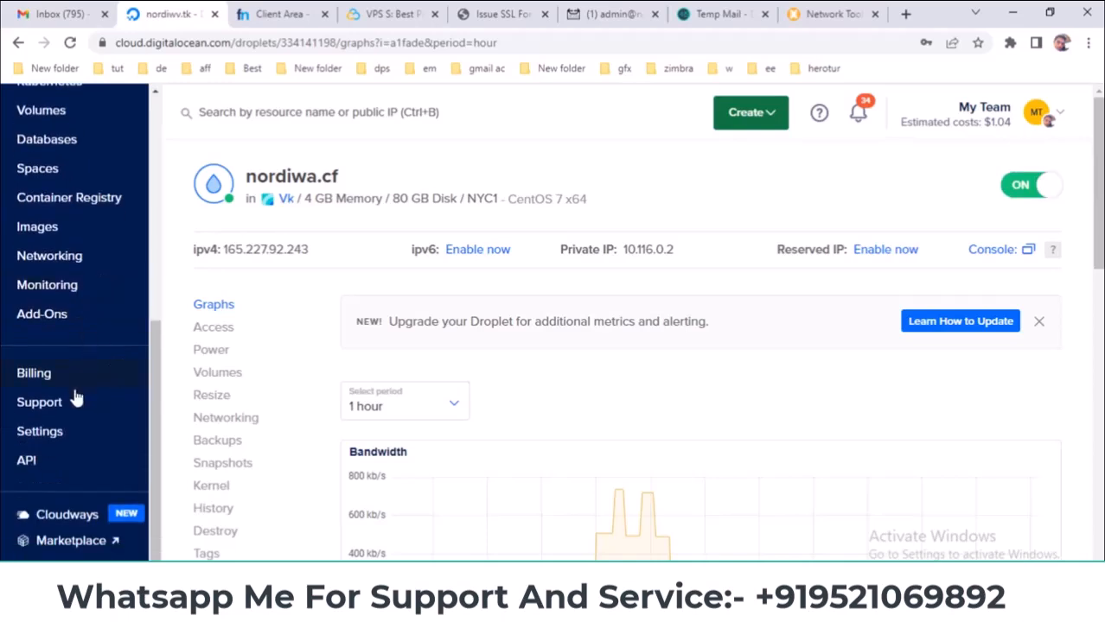
scroll(70, 436, up, 2)
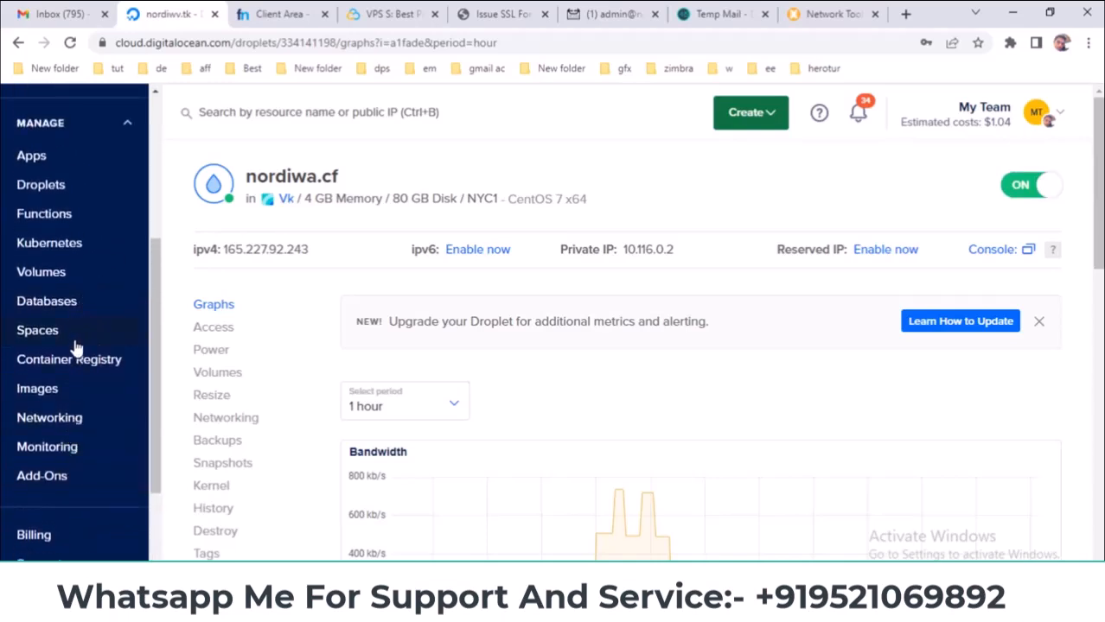
click(62, 421)
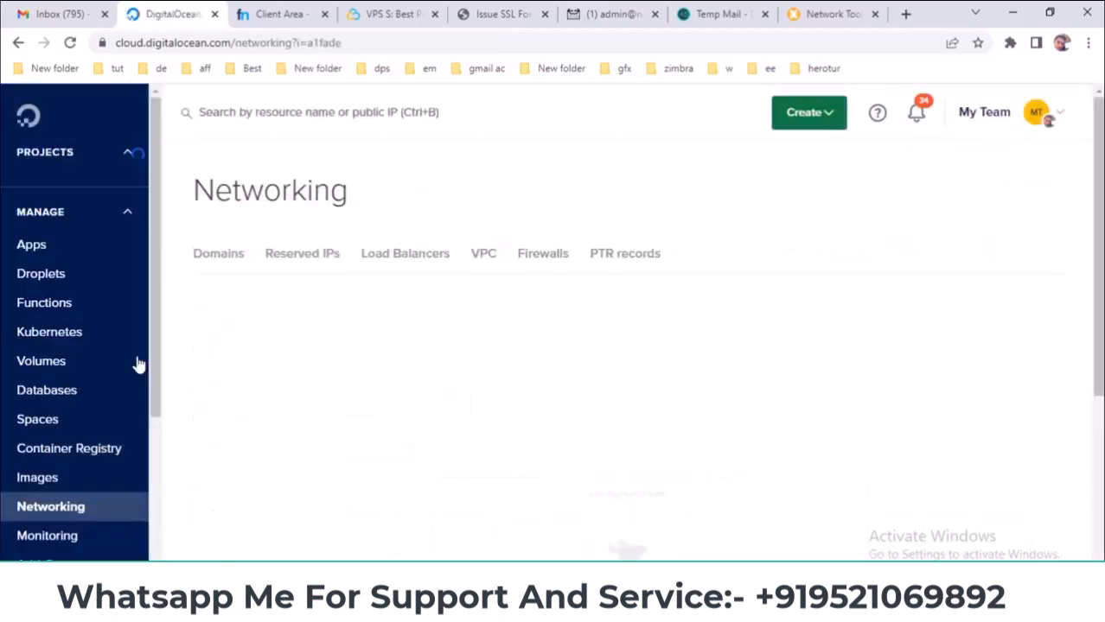
- Confirm the PTR record maps 165.227.92.243 to nordiwa.cf, cross-checking the Freenom glue records
click(616, 267)
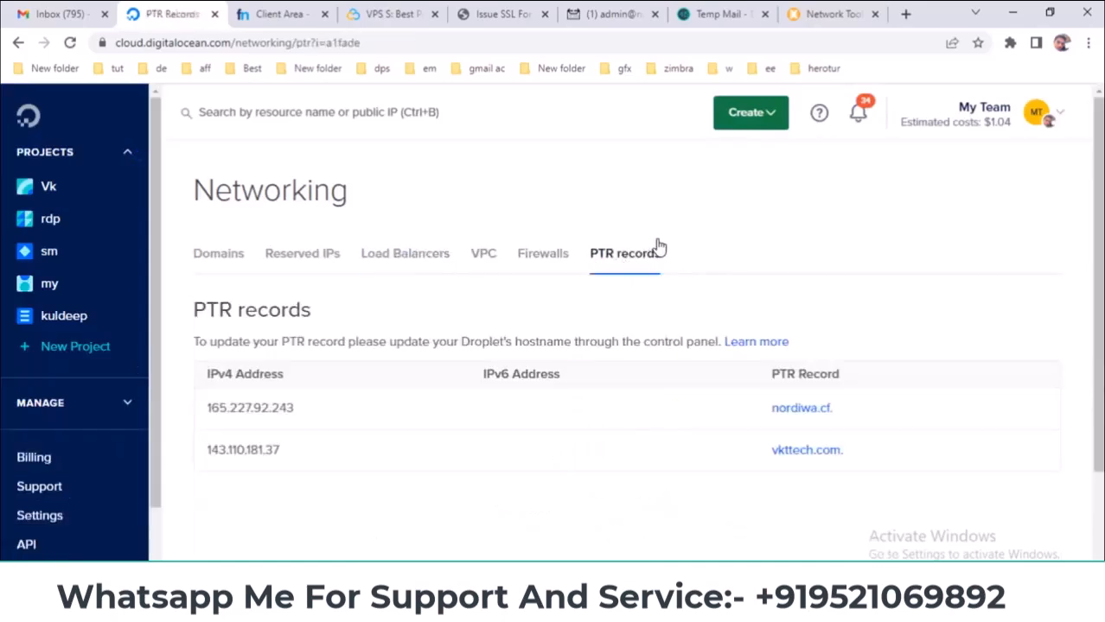
scroll(693, 247, down, 1)
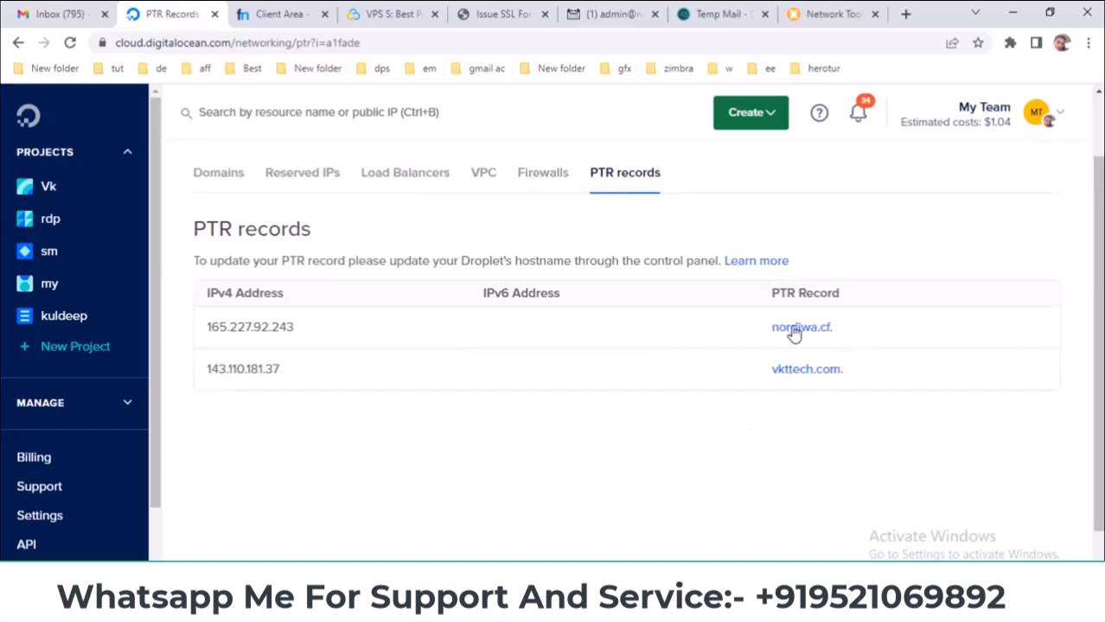
click(311, 12)
click(173, 13)
click(609, 13)
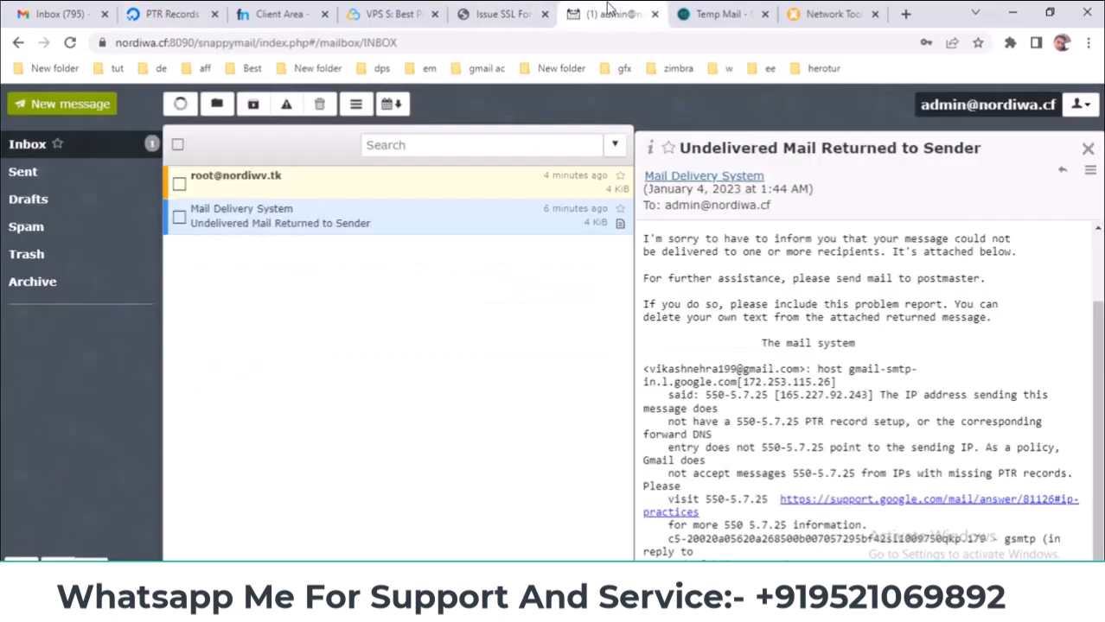
- Send a test email with subject 'ghhjgj' from the admin mailbox to the copied Gmail address
click(1087, 149)
click(82, 104)
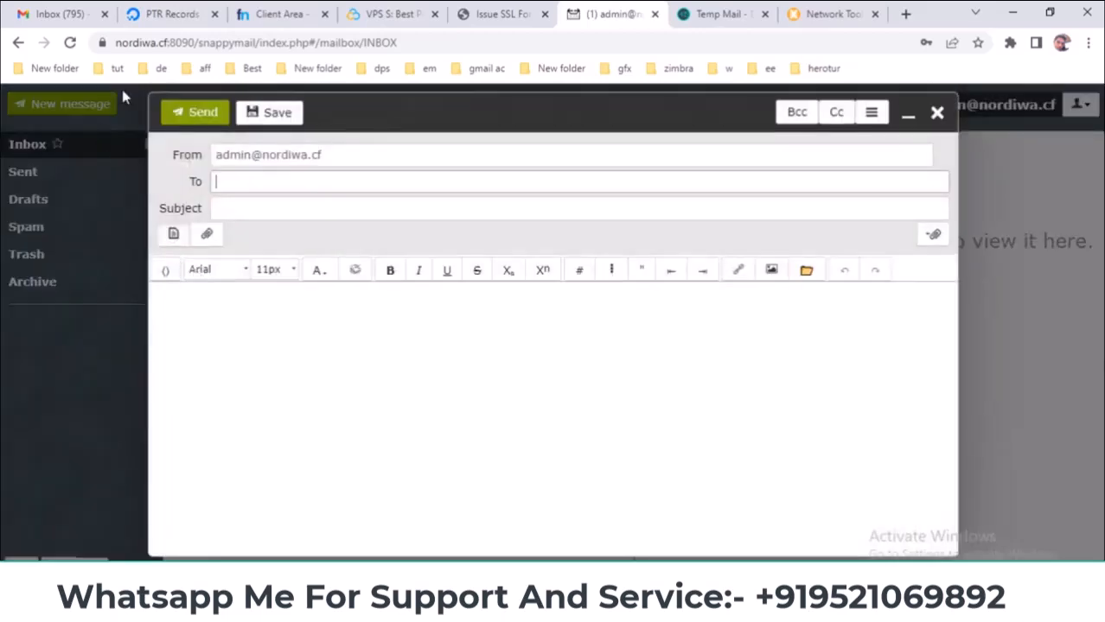
click(74, 13)
click(1077, 110)
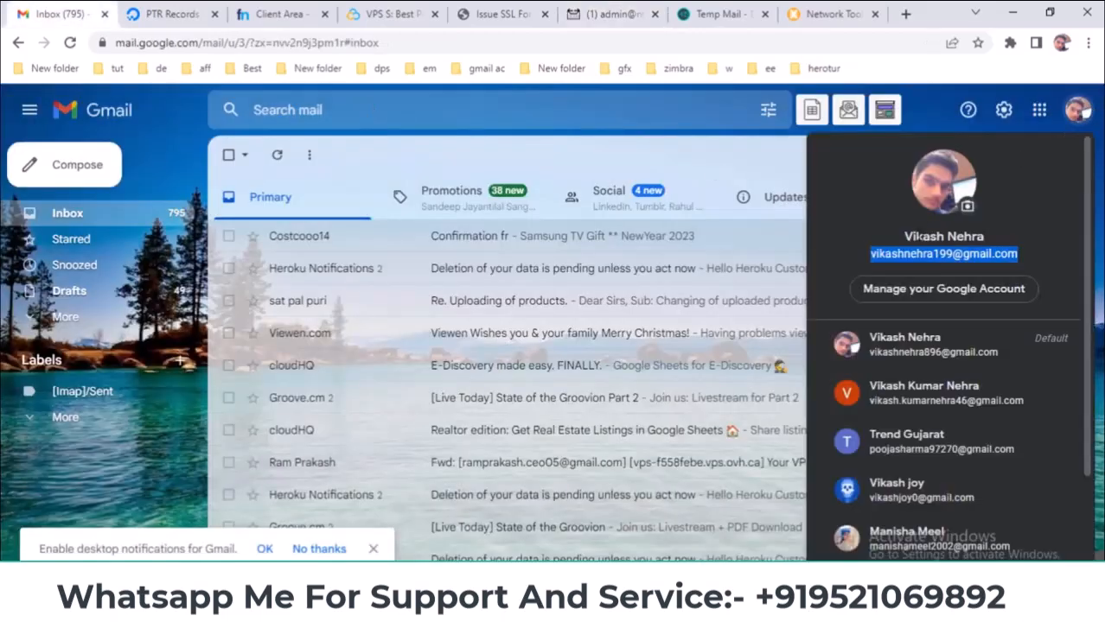
right_click(919, 253)
click(851, 263)
click(605, 13)
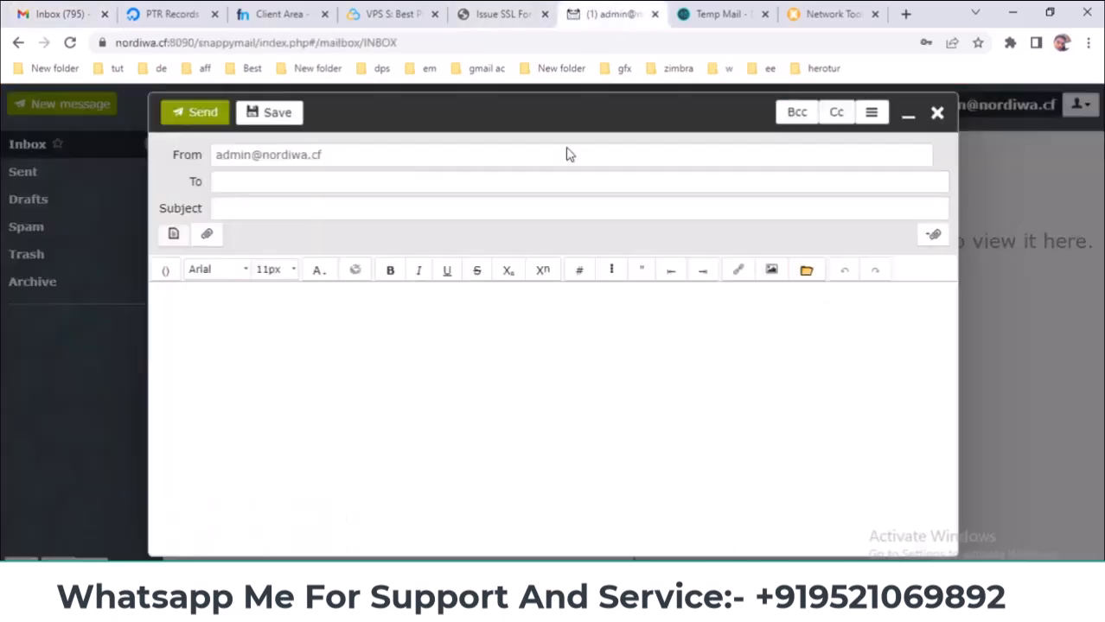
right_click(356, 184)
click(396, 304)
click(317, 209)
key(Tab)
key(Tab)
key(Tab)
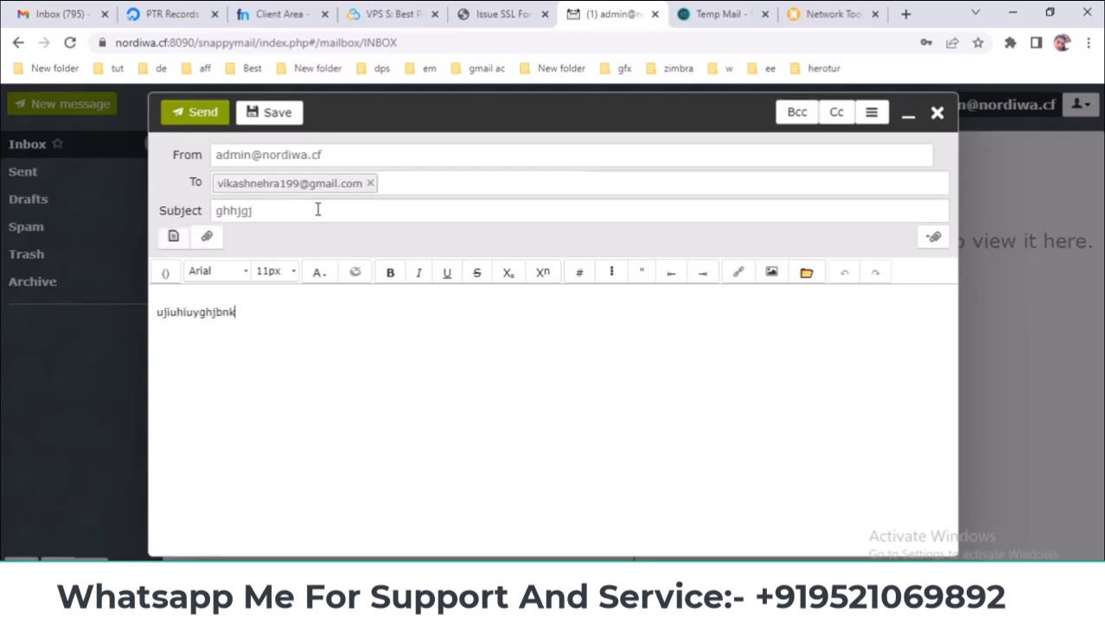
click(172, 113)
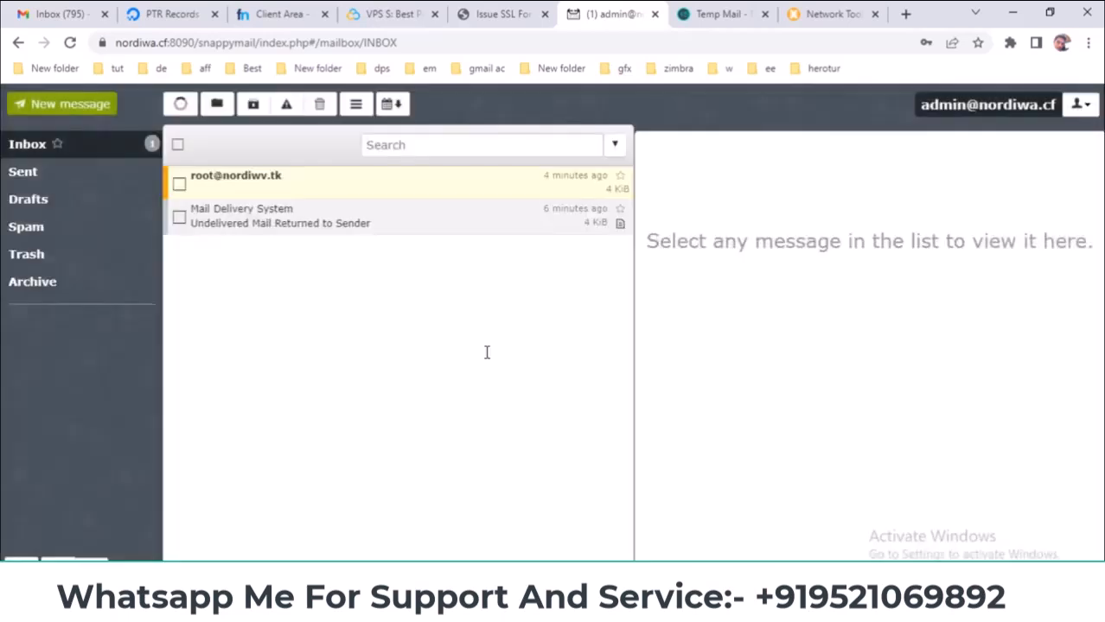
click(47, 10)
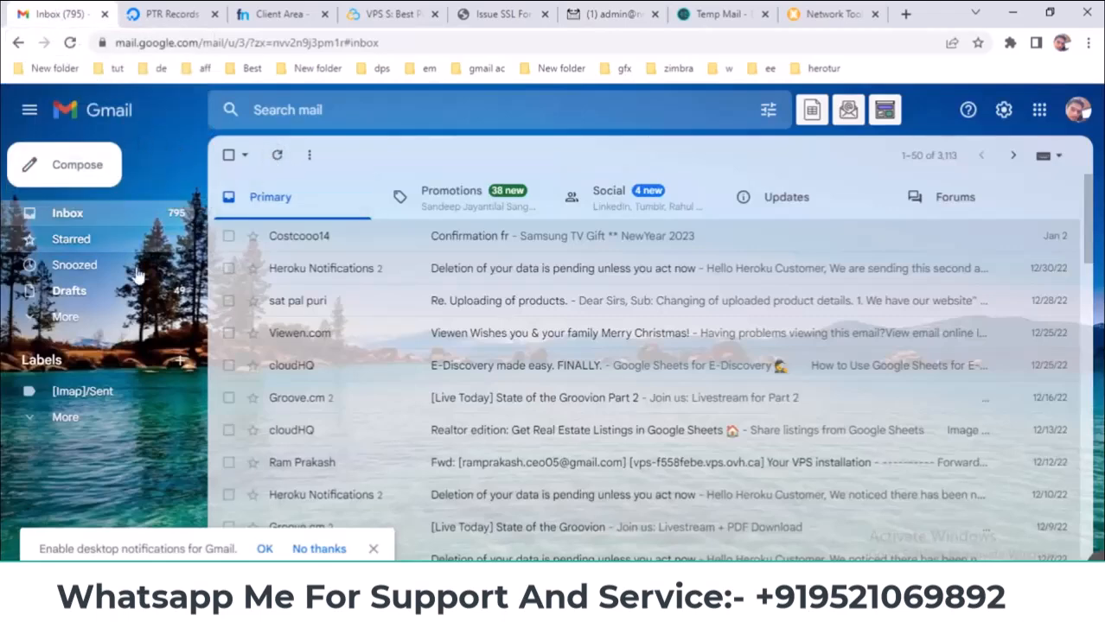
- Open the 'ghhjgj' test message from admin in Gmail's Spam folder
click(77, 317)
scroll(83, 380, down, 1)
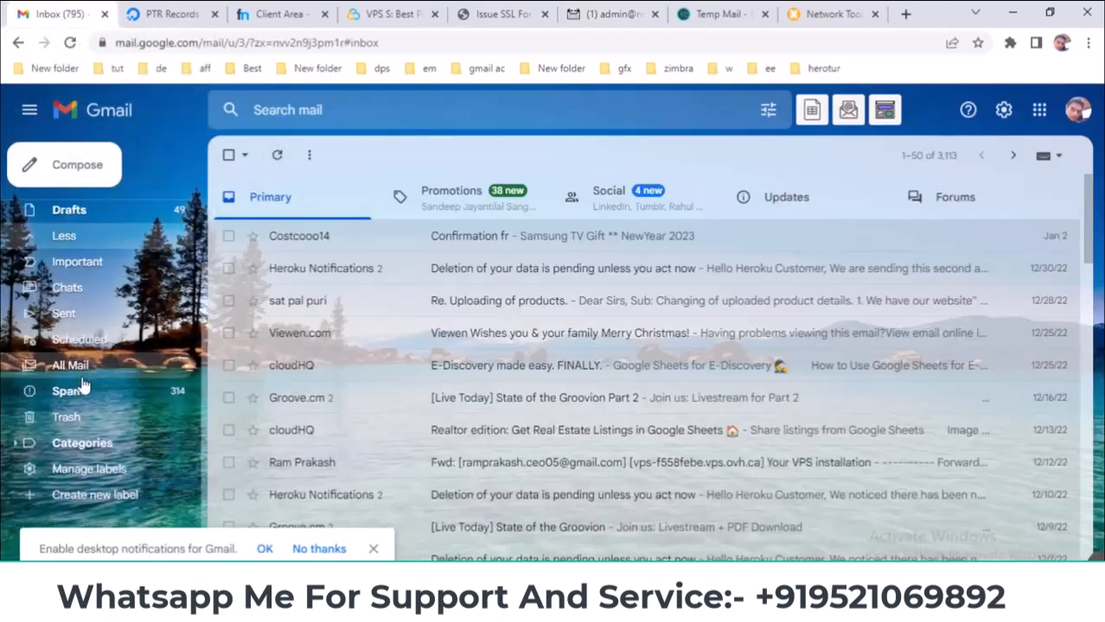
click(83, 391)
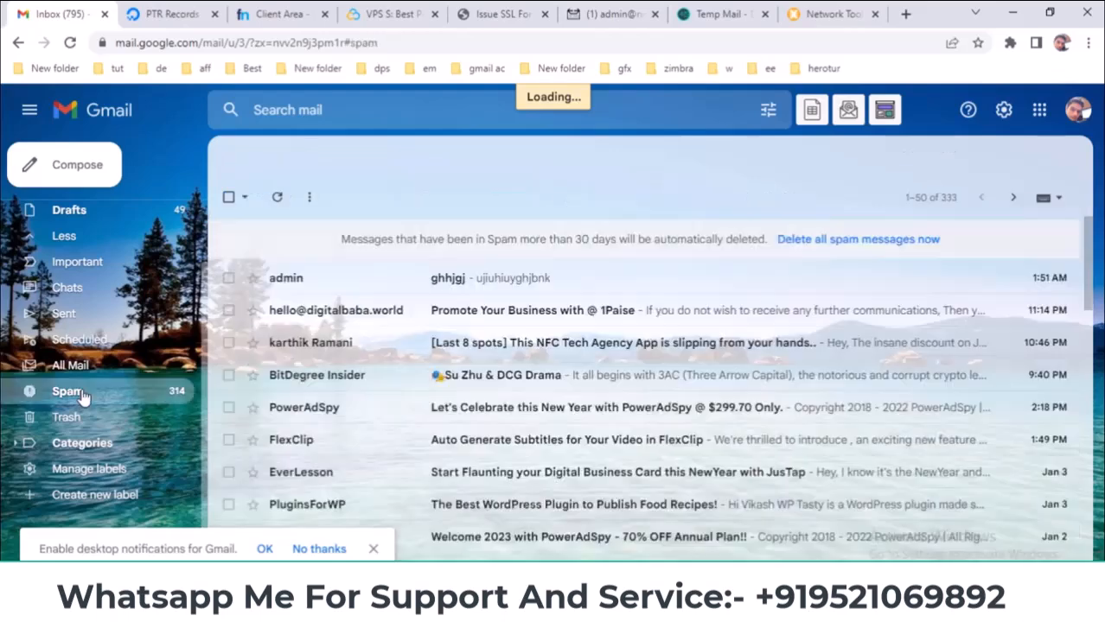
click(329, 279)
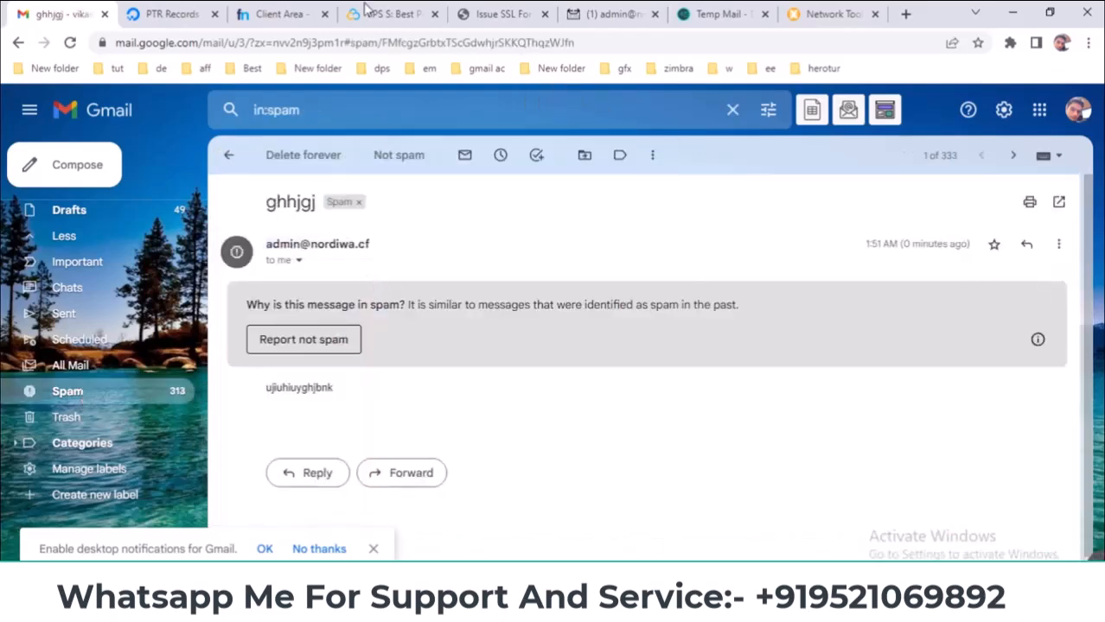
click(175, 14)
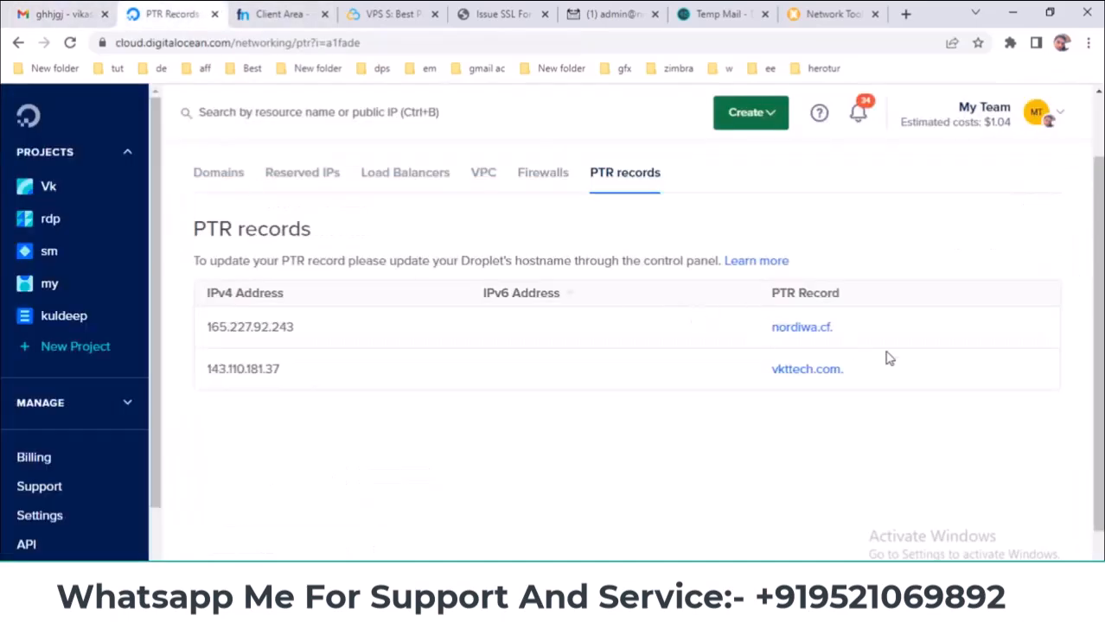
- Review the Vk project's activity for the nordiwa.cf droplet against the Freenom glue records
click(49, 190)
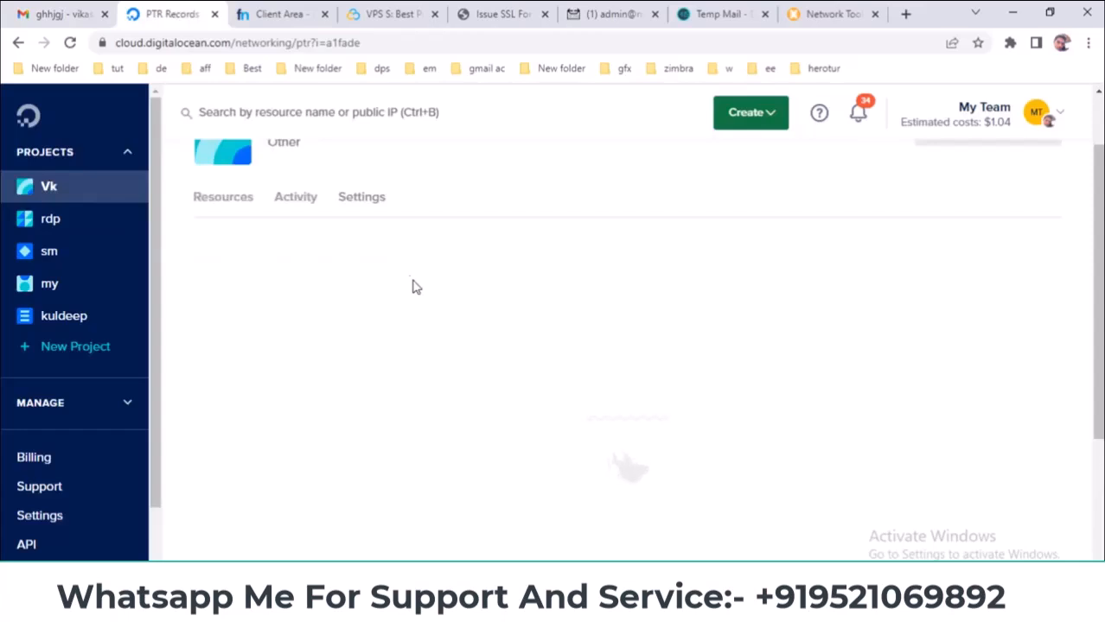
click(318, 198)
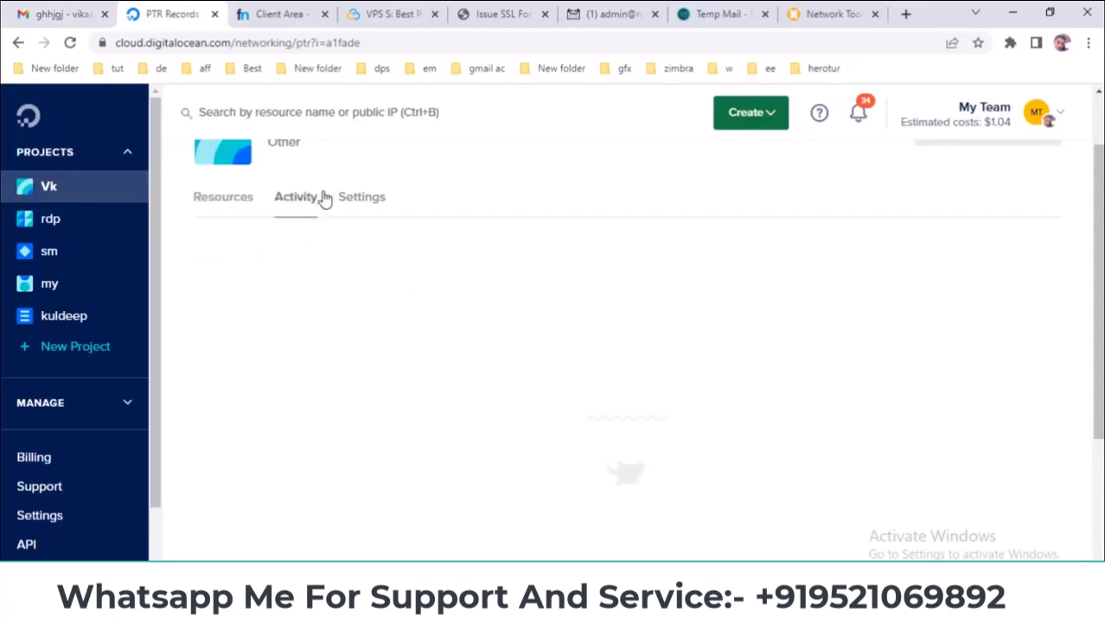
click(289, 12)
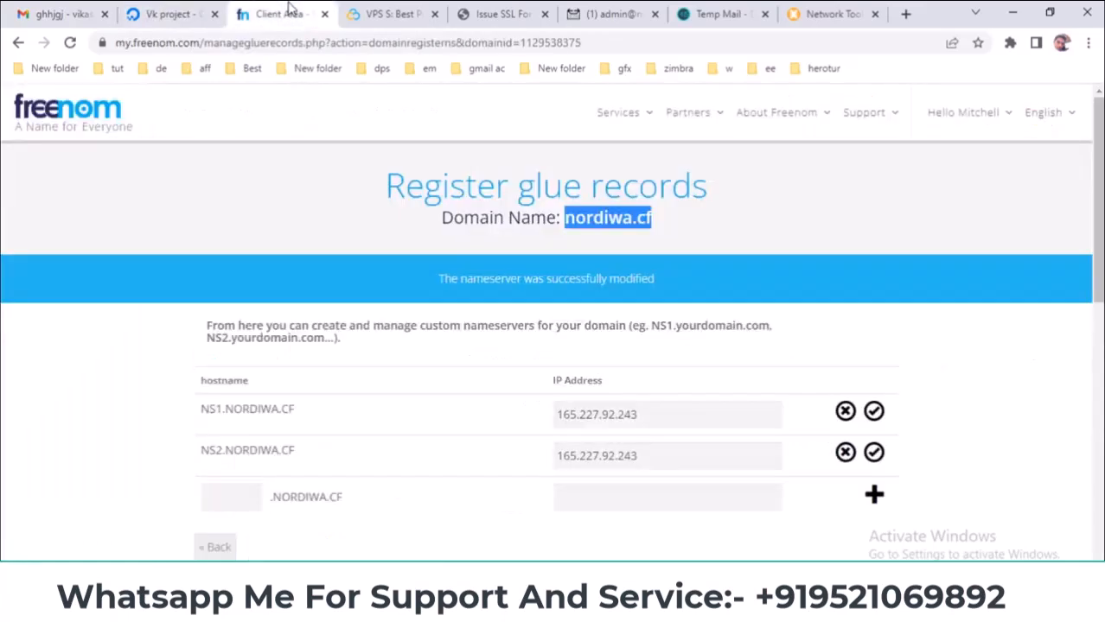
click(173, 14)
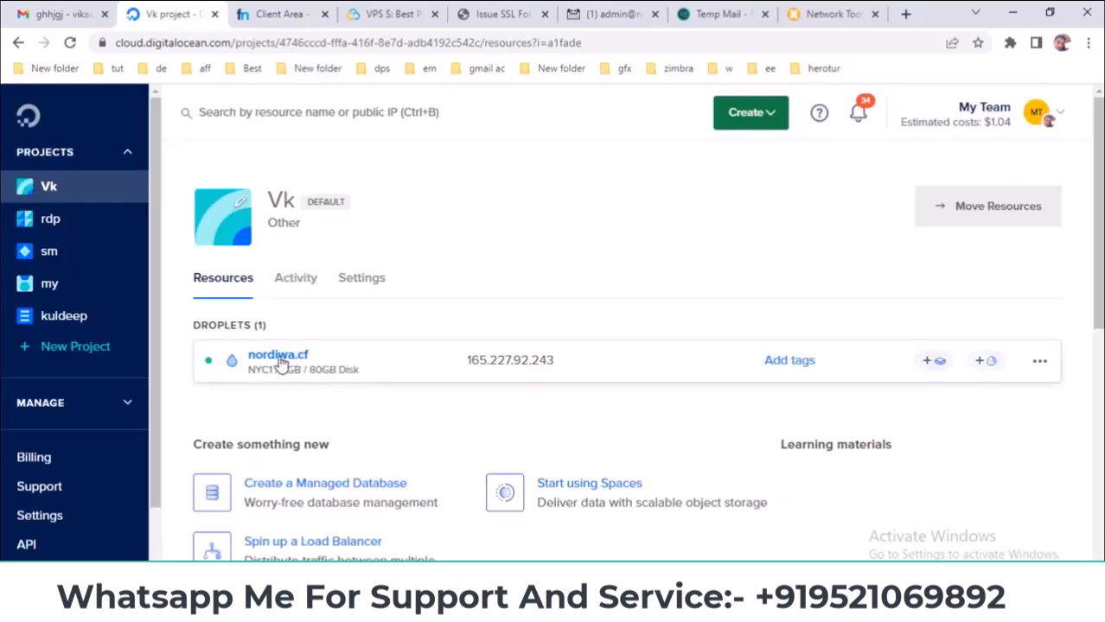
click(280, 13)
click(173, 12)
click(27, 11)
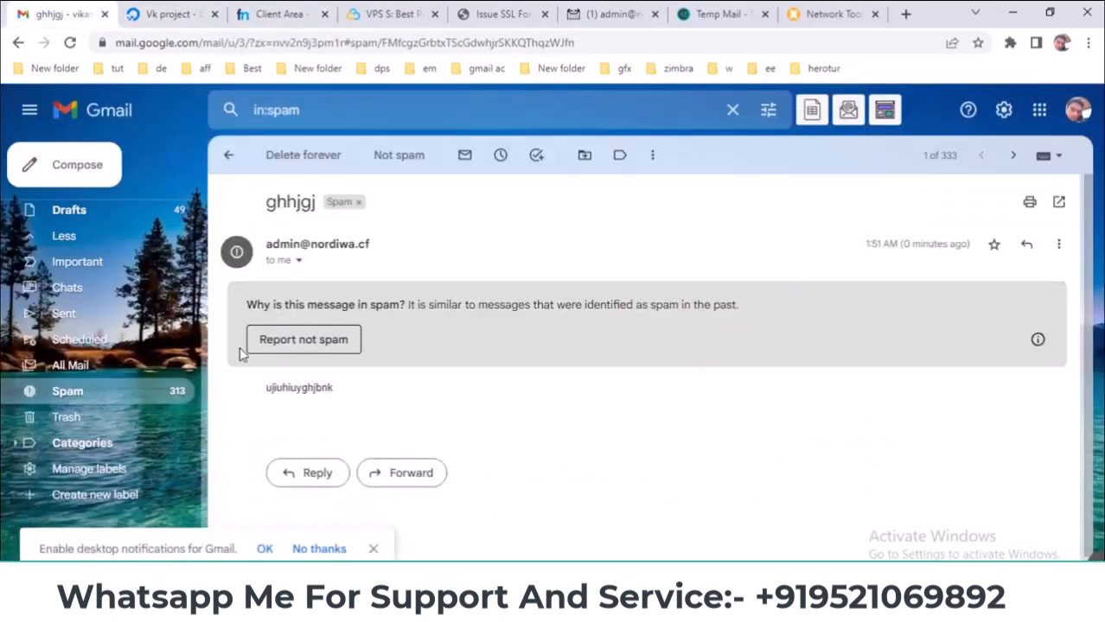
click(1058, 246)
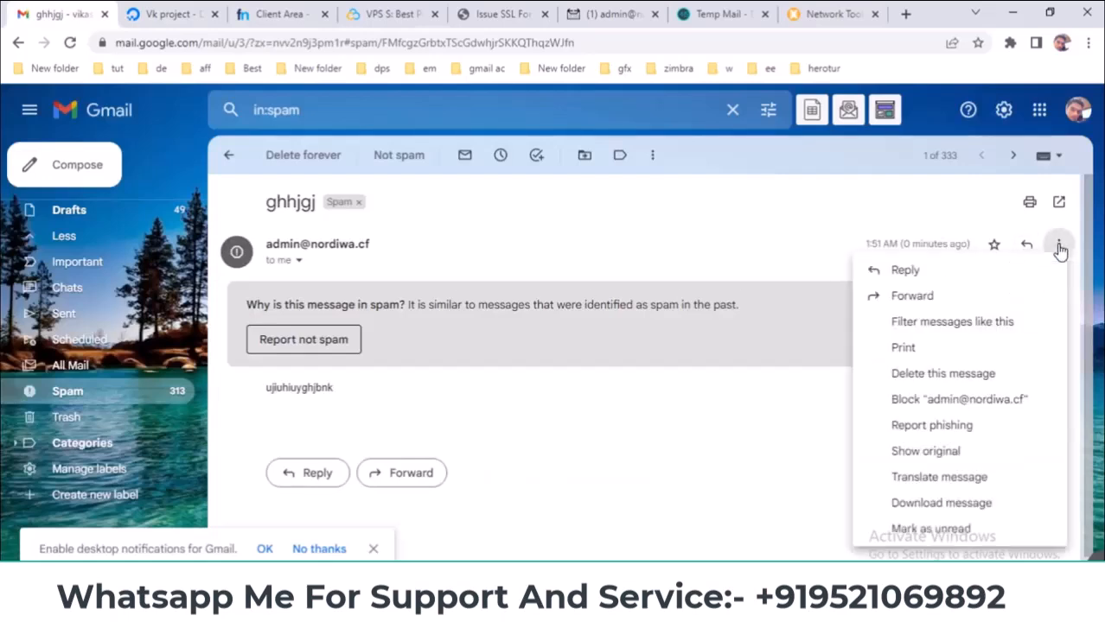
- Show the test message's original and highlight the SPF, DMARC and DKIM PASS results
click(930, 456)
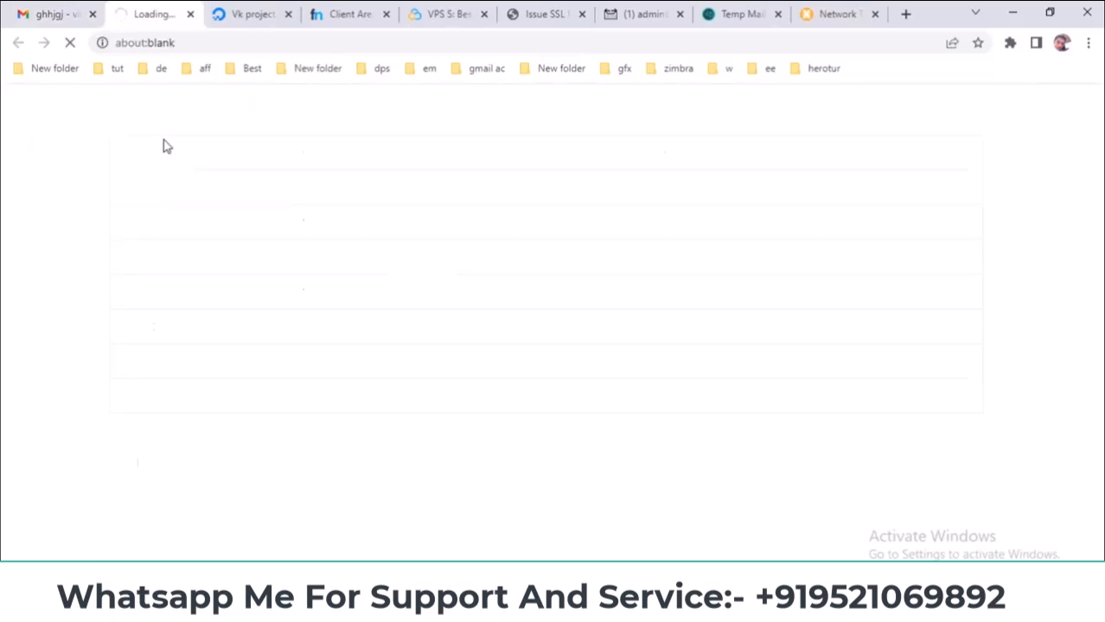
drag(126, 326, 350, 327)
drag(126, 395, 331, 395)
drag(123, 360, 344, 361)
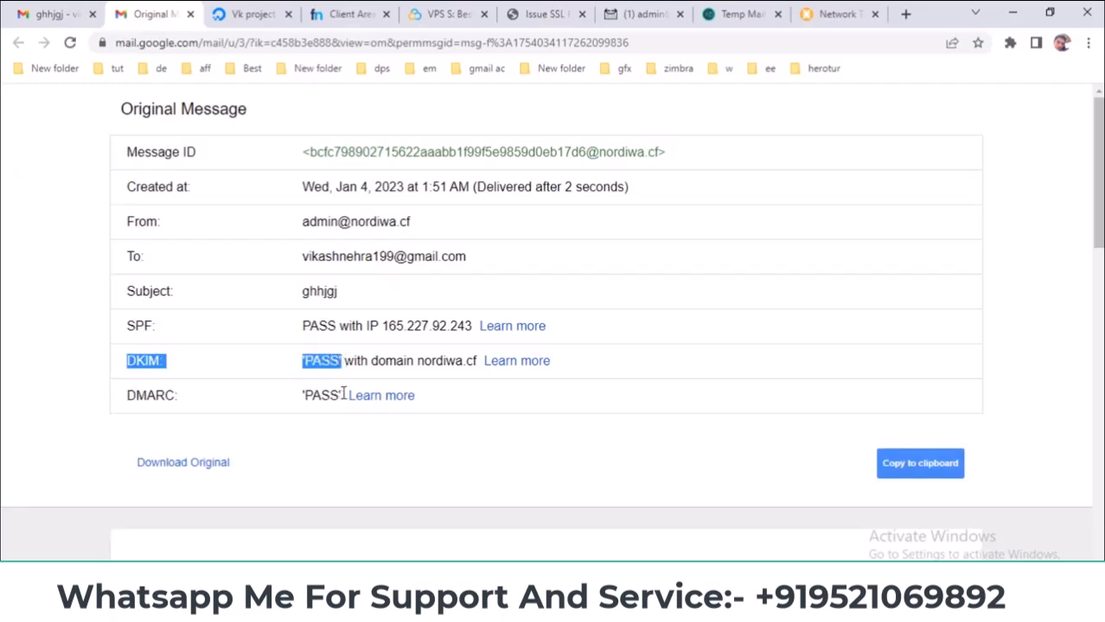
click(43, 14)
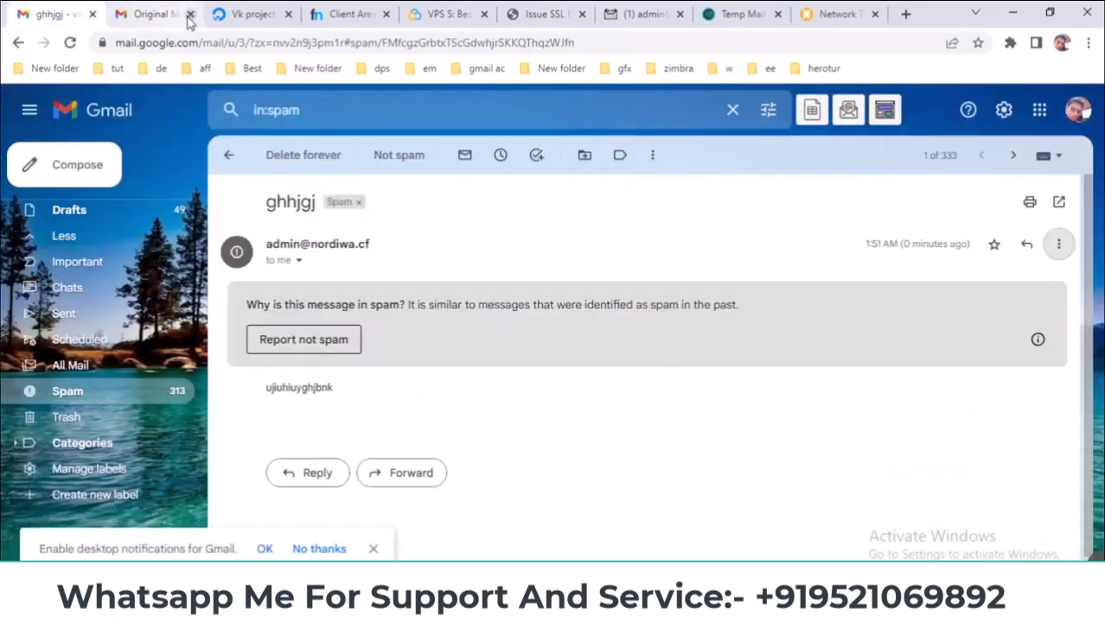
scroll(124, 285, up, 2)
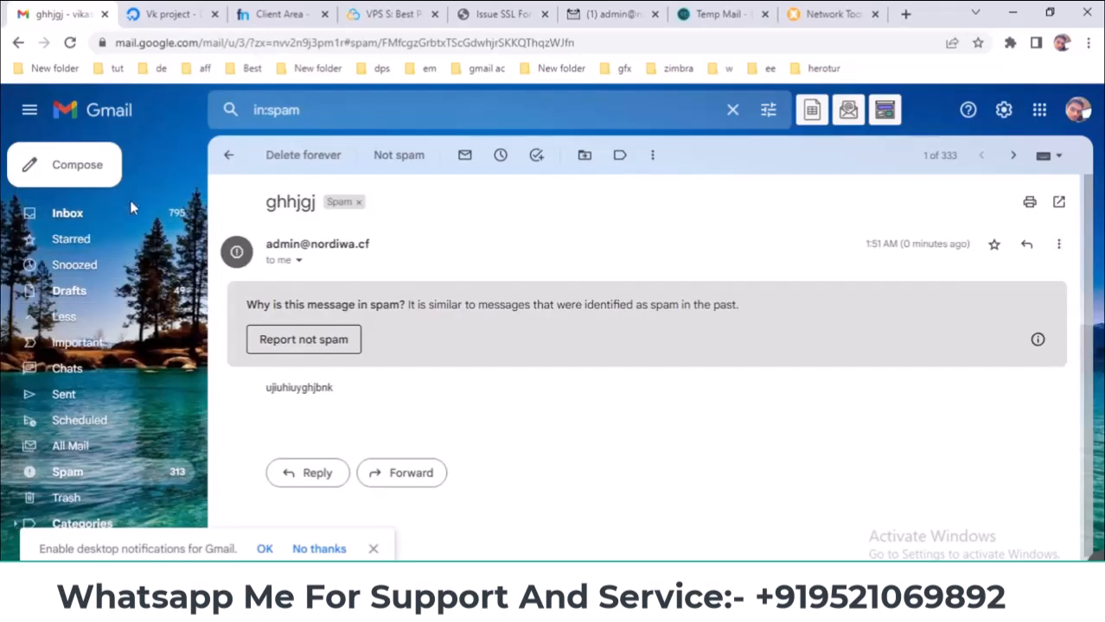
click(605, 14)
- Close the webmail tab and copy nordiwa.cf from the Freenom glue records page
click(529, 12)
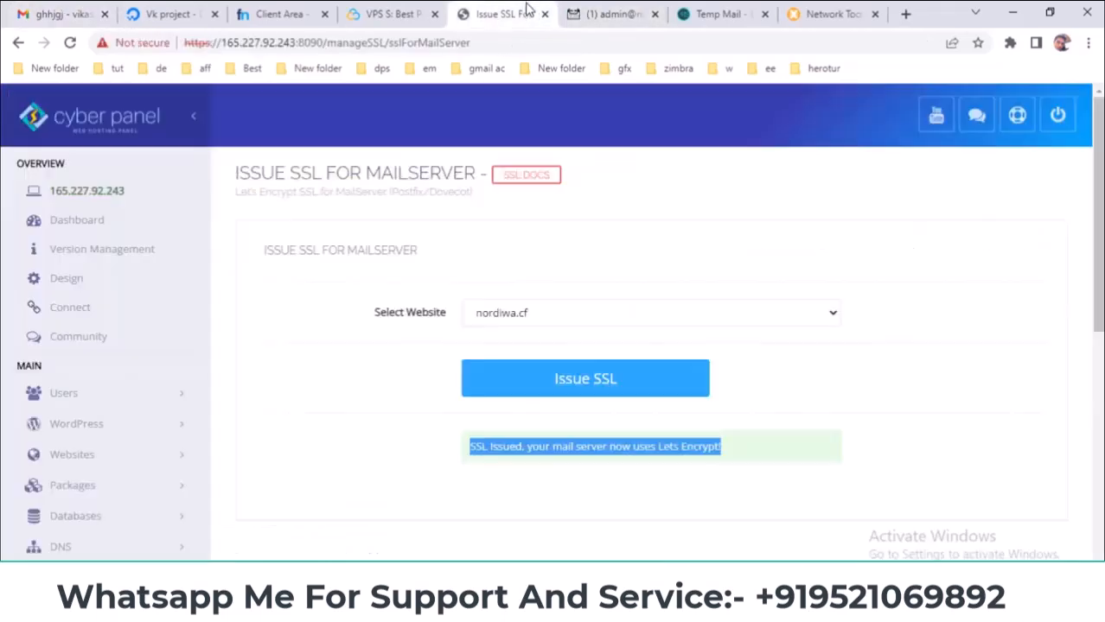
click(610, 15)
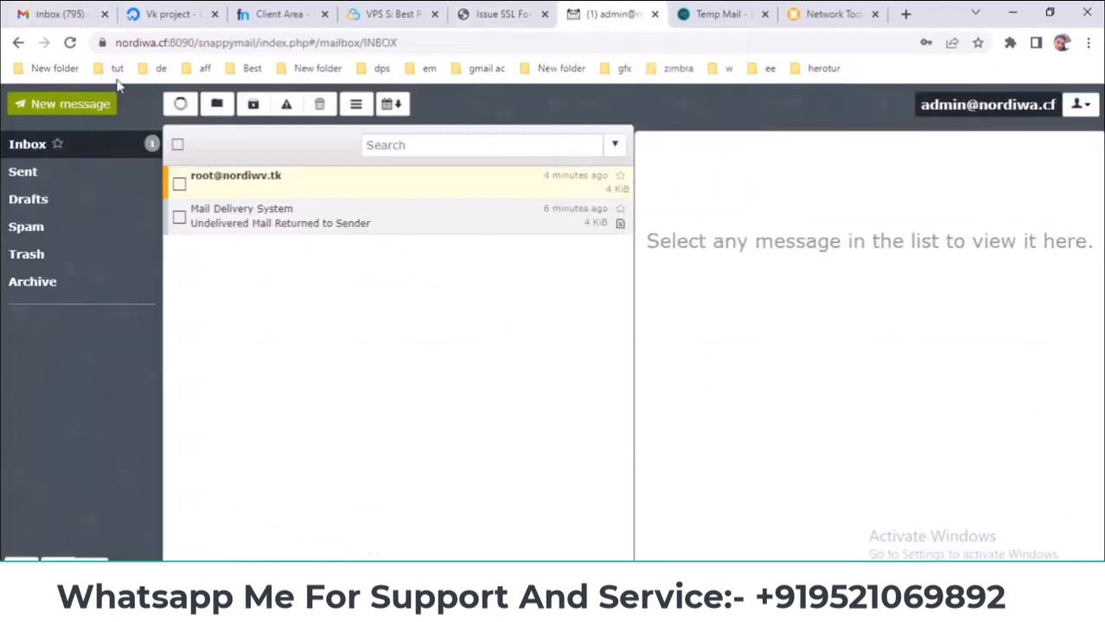
click(103, 43)
click(510, 13)
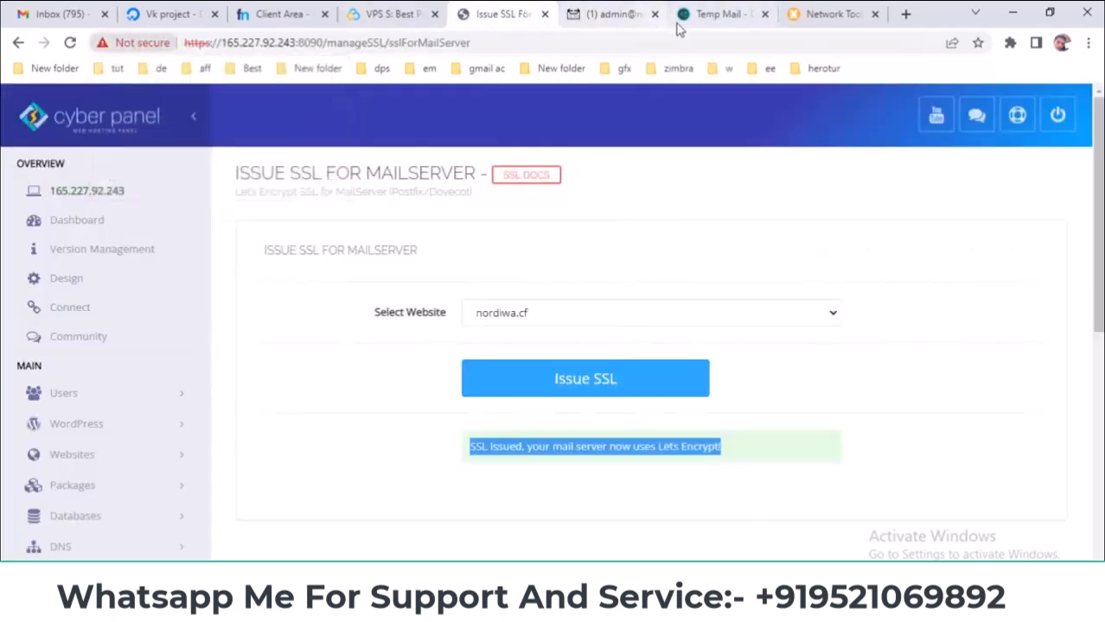
click(656, 15)
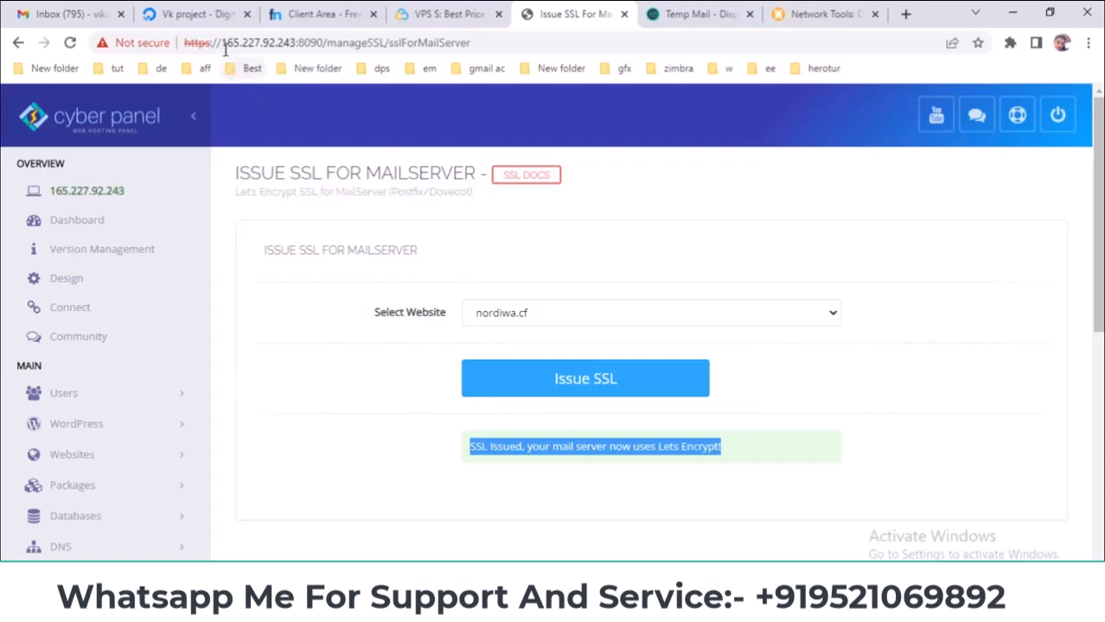
click(324, 14)
right_click(641, 214)
click(654, 225)
click(570, 14)
- Replace the server IP with nordiwa.cf and strip the SSL path to load the :8090 login
drag(223, 43, 294, 42)
right_click(288, 48)
click(346, 148)
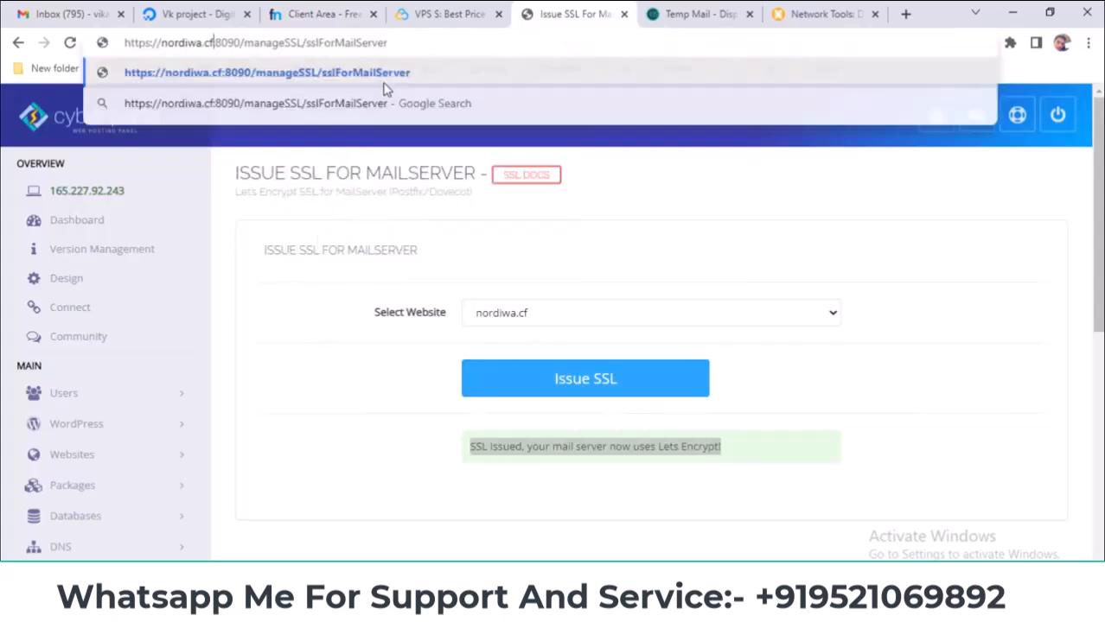
drag(246, 42, 512, 49)
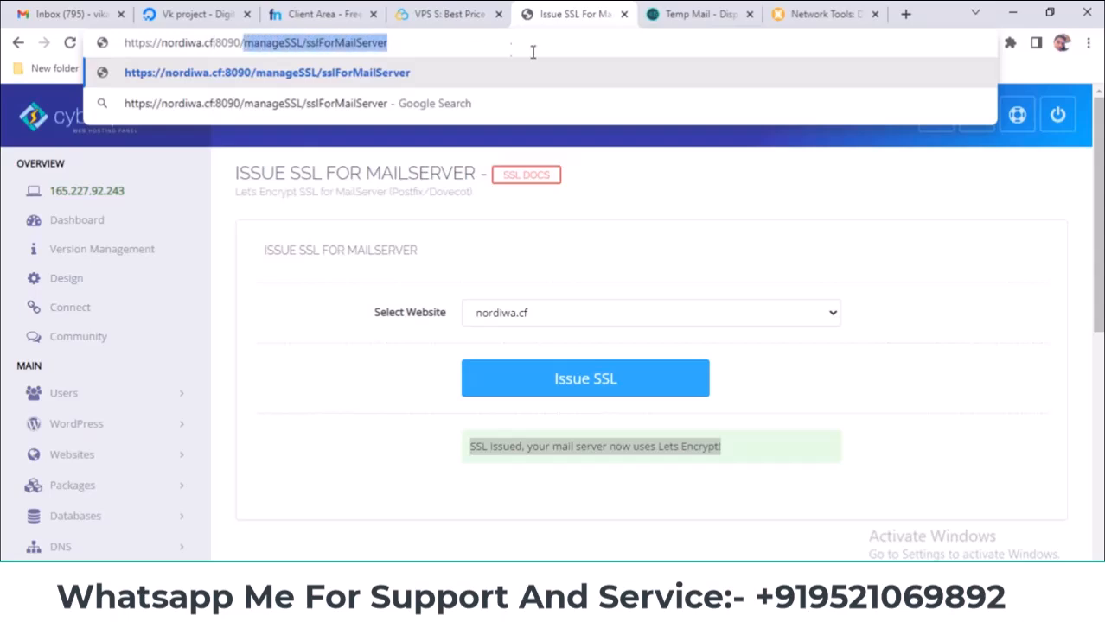
key(BackSpace)
key(Return)
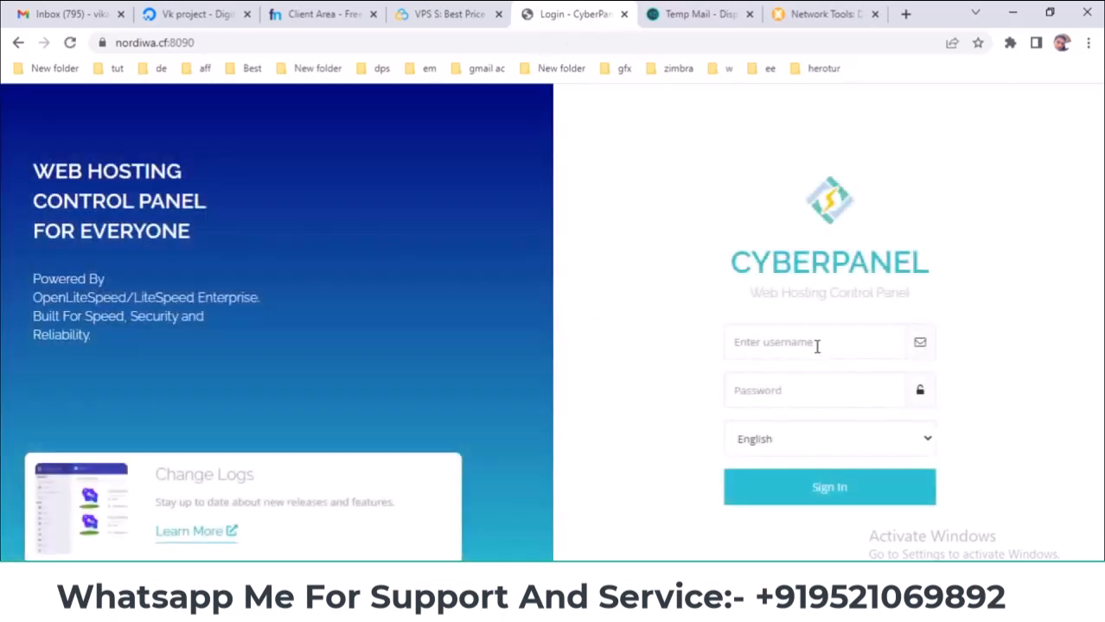
- Sign in to CyberPanel with the saved admin username and the password copied from Notepad
click(794, 340)
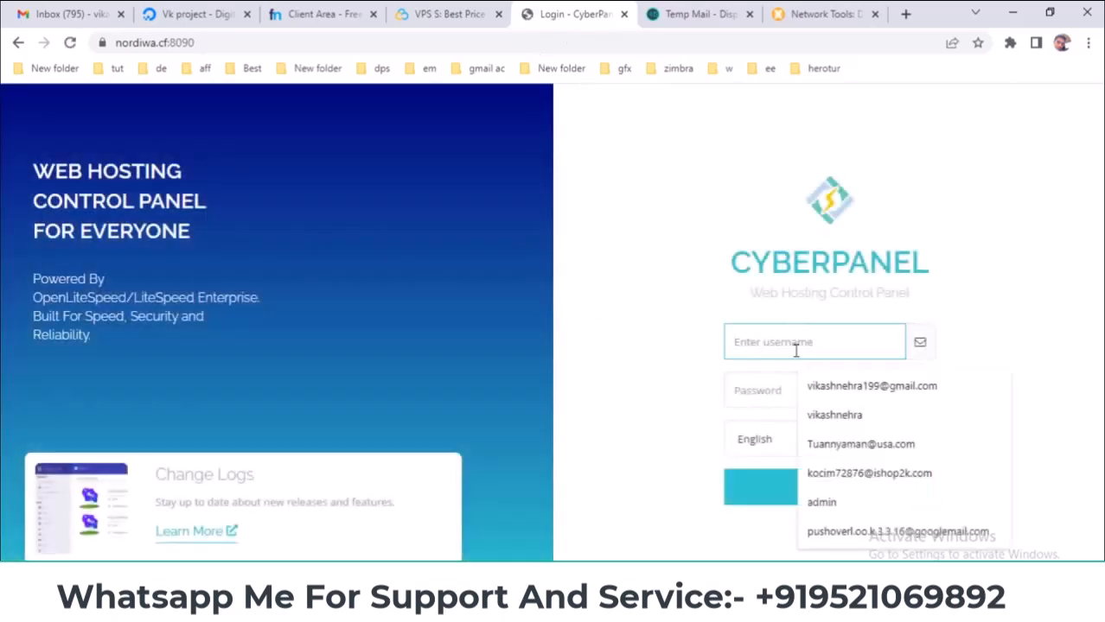
click(891, 508)
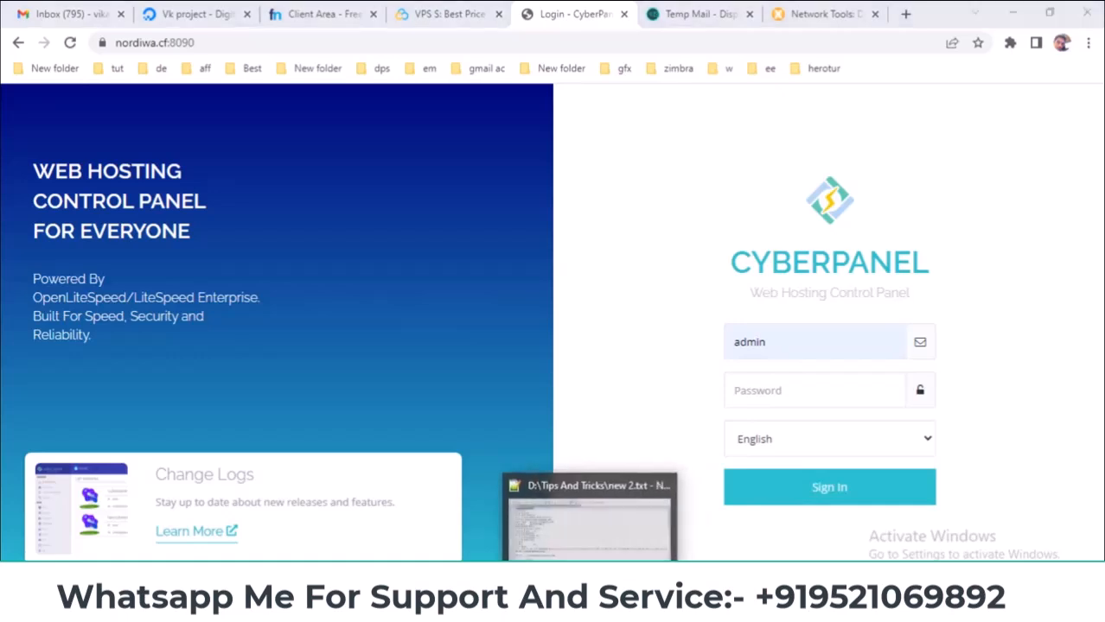
click(688, 531)
right_click(285, 128)
click(333, 177)
click(860, 390)
right_click(861, 390)
click(901, 261)
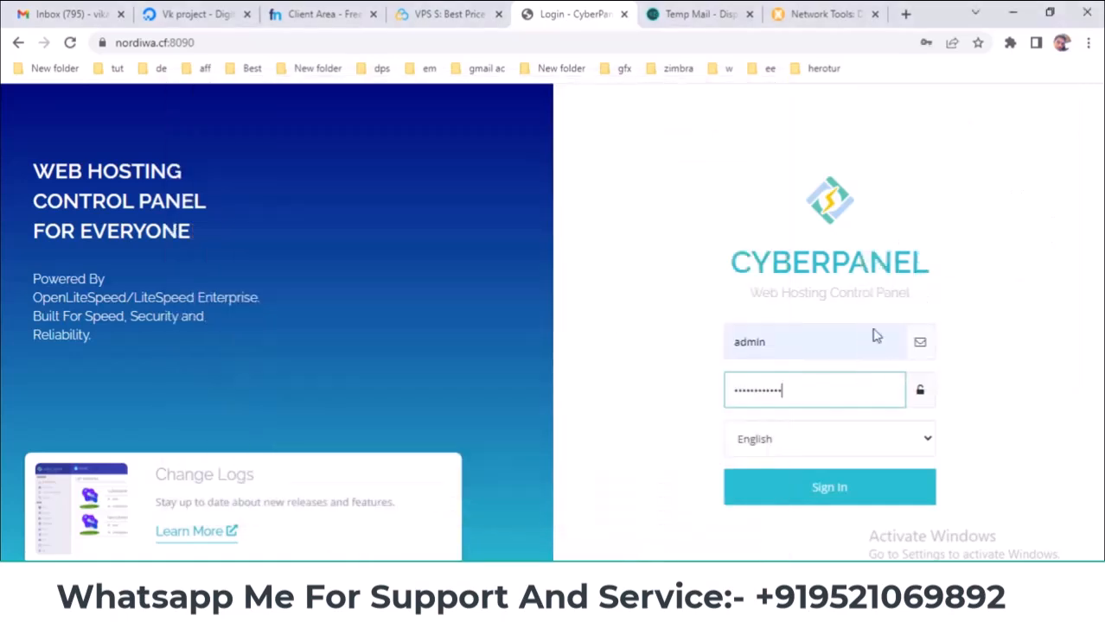
click(843, 489)
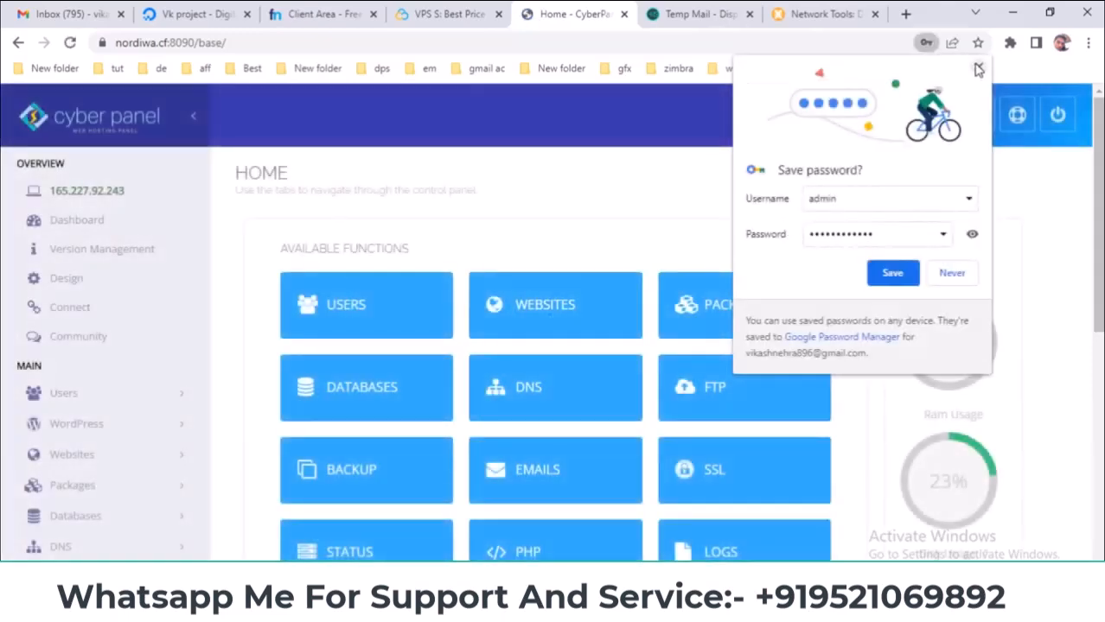
- Dismiss Chrome's save-password prompt and bring the PowerPoint presentation forward
click(978, 69)
scroll(543, 513, down, 2)
mouse_move(650, 609)
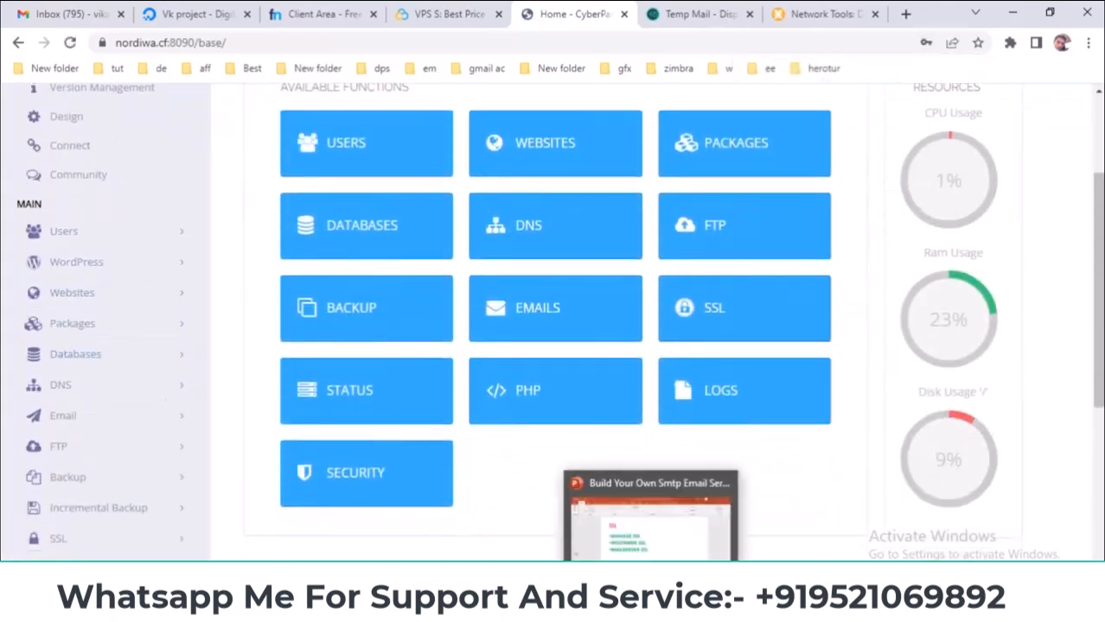
click(650, 517)
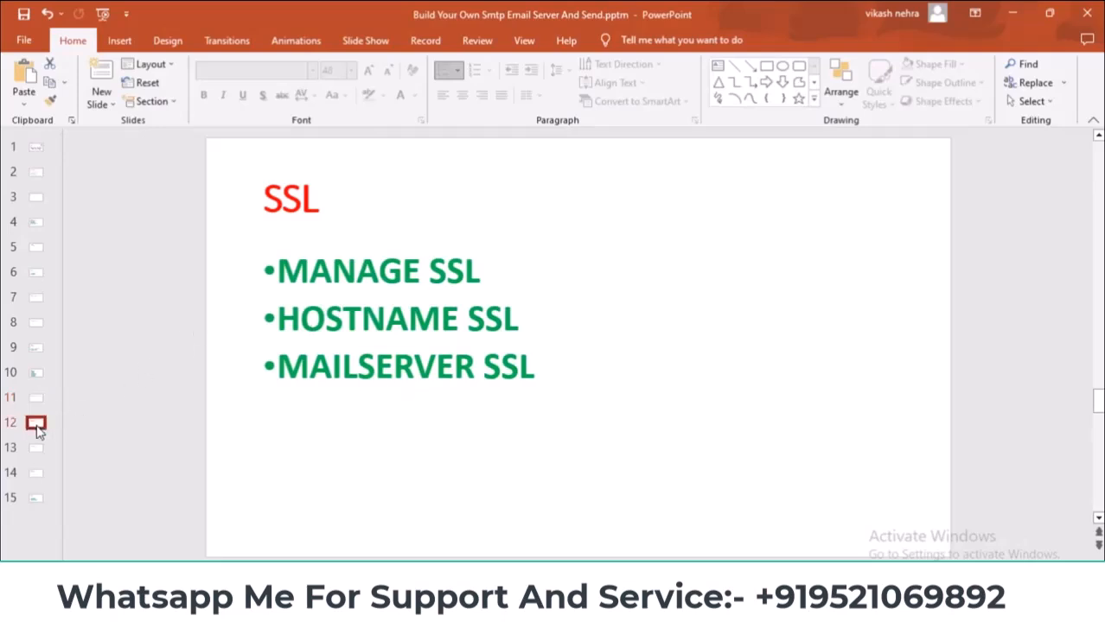
- Show slide 12, 'Server Status', in PowerPoint, then return to CyberPanel in Chrome
click(37, 428)
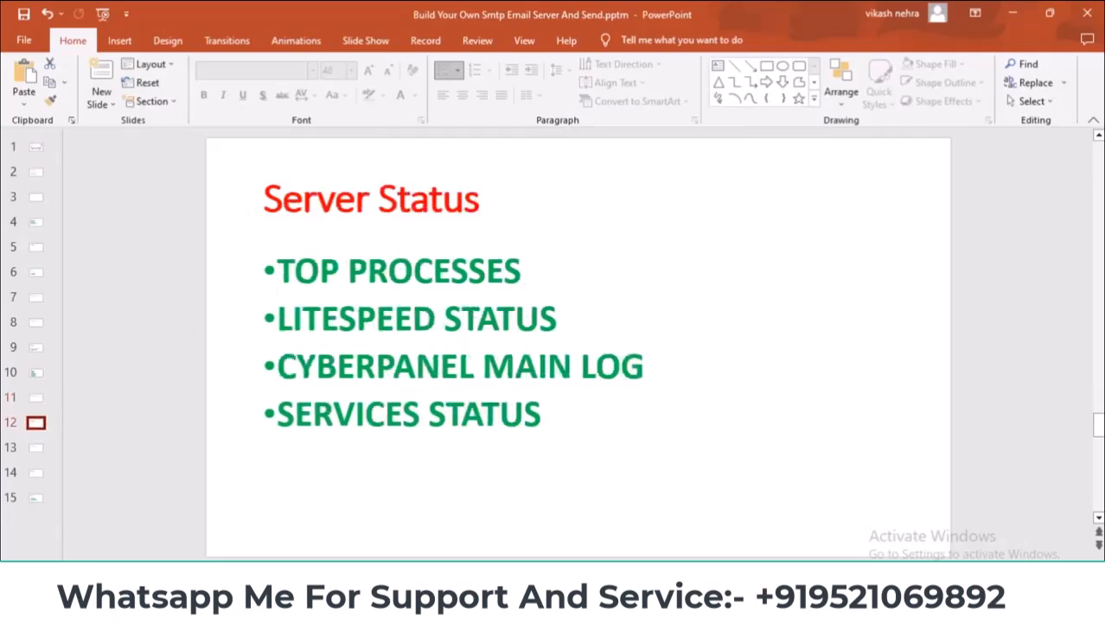
key(alt+Tab)
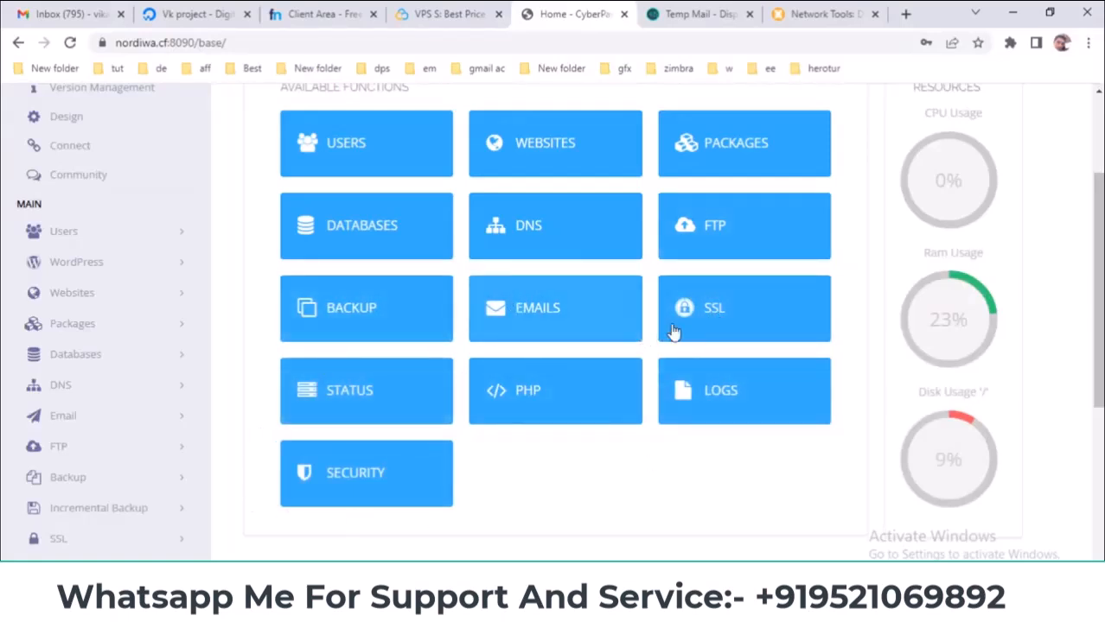
- Open the Top Processes page from CyberPanel's STATUS tile
click(342, 390)
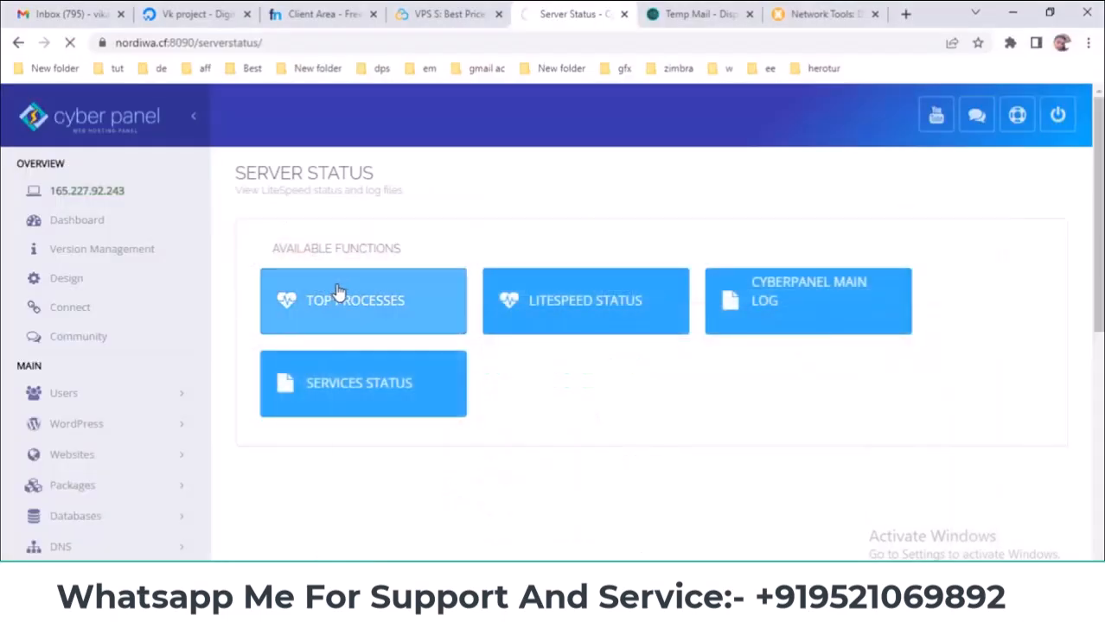
click(339, 294)
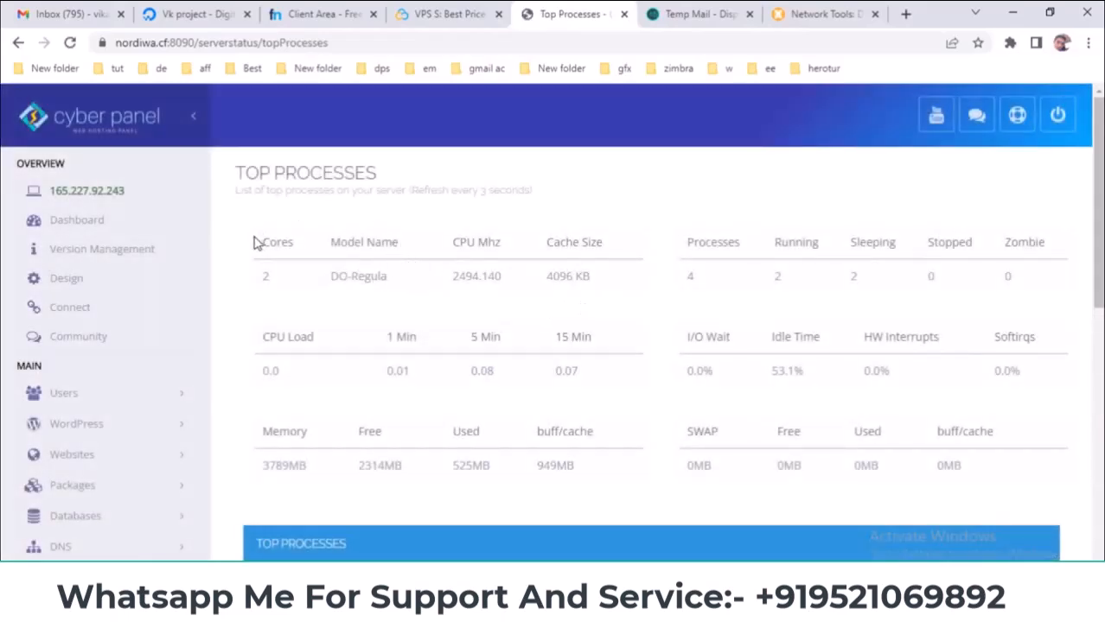
scroll(1096, 208, down, 3)
drag(1101, 258, 1101, 399)
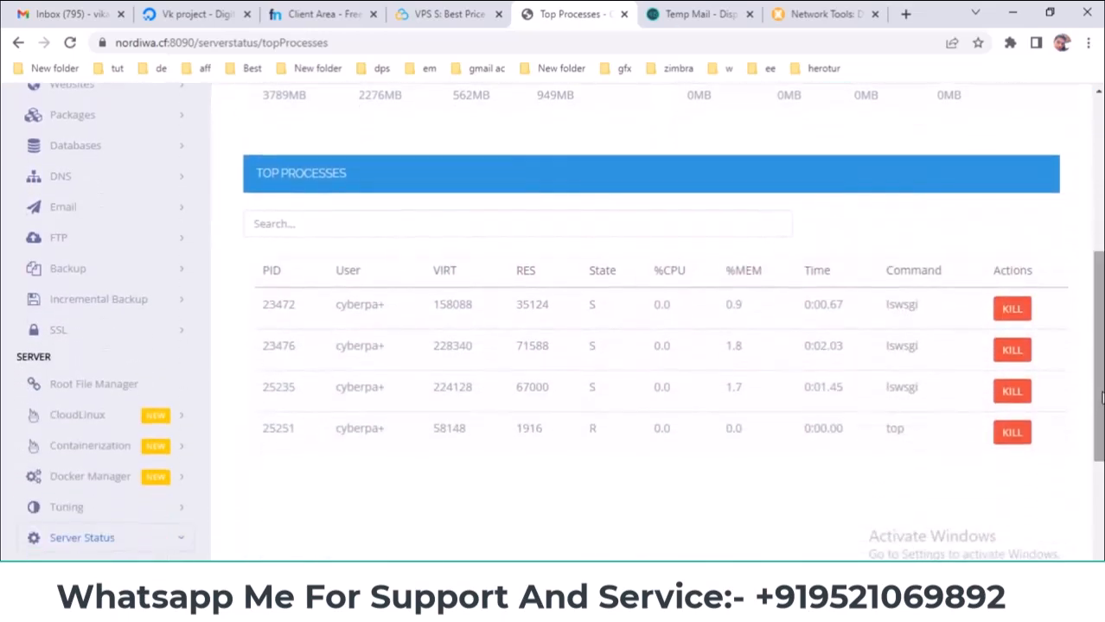
scroll(313, 312, down, 2)
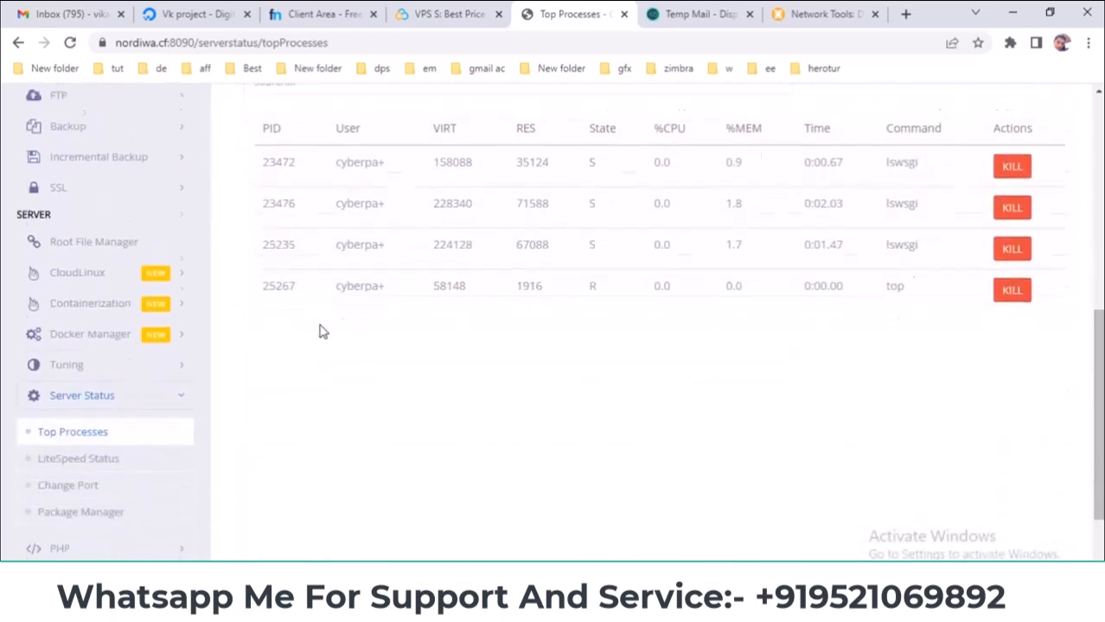
- Scroll through the lswsgi and top process table, then go to LiteSpeed Status
scroll(319, 332, up, 2)
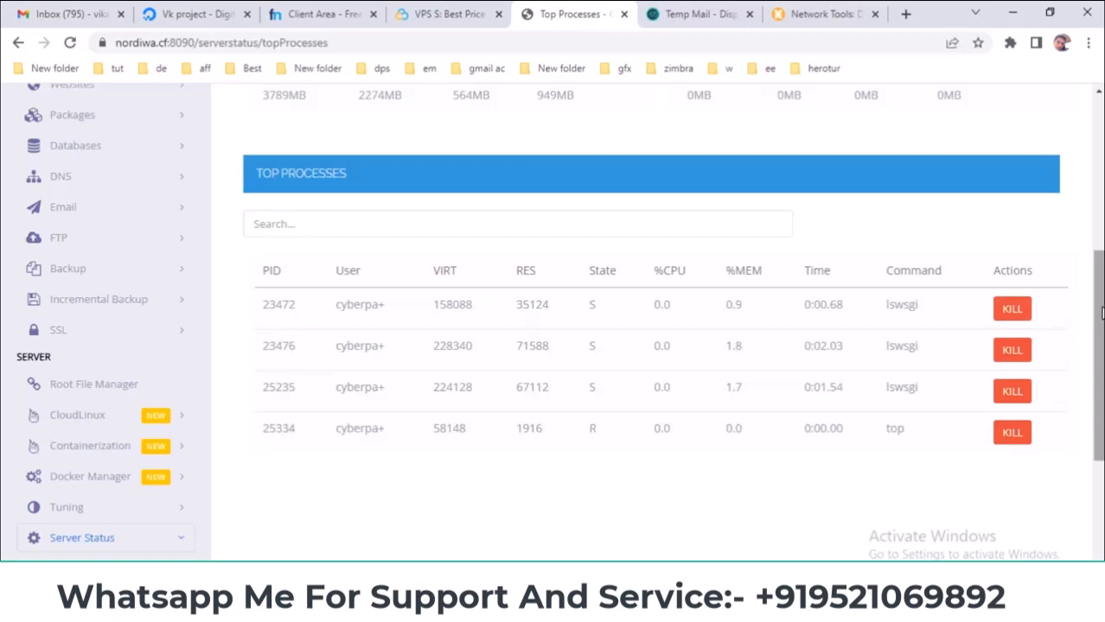
scroll(731, 413, up, 2)
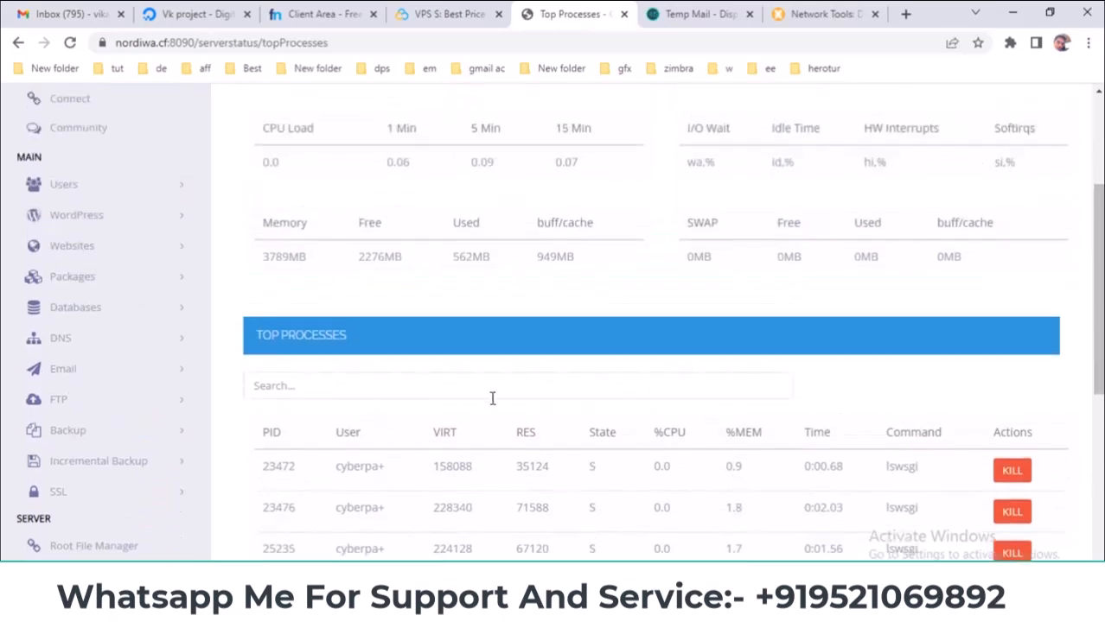
scroll(603, 376, down, 1)
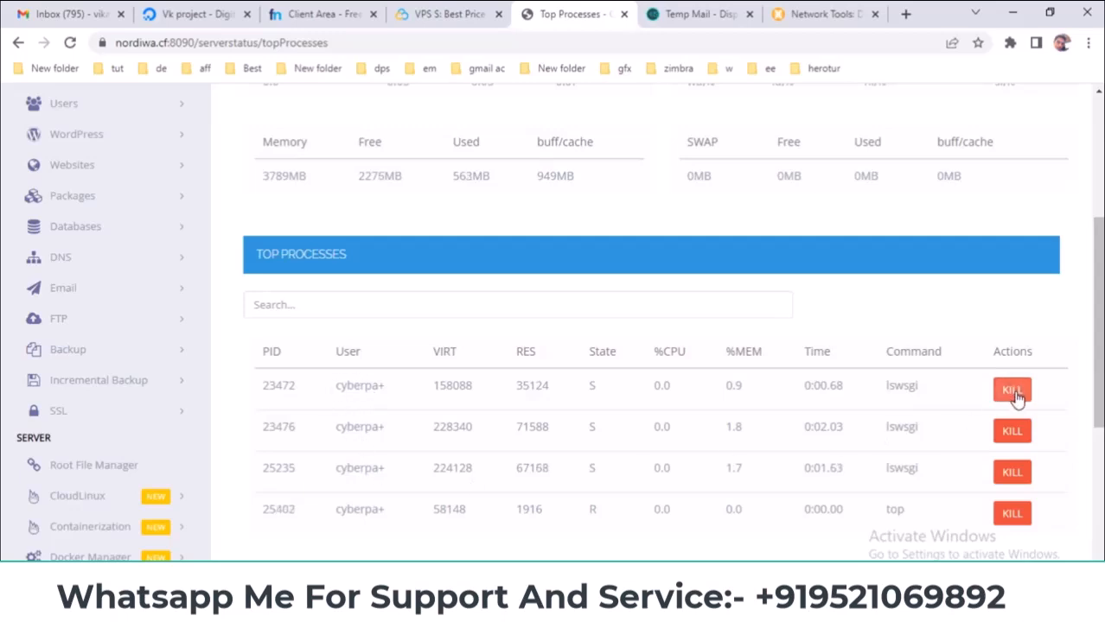
drag(1097, 389, 1097, 268)
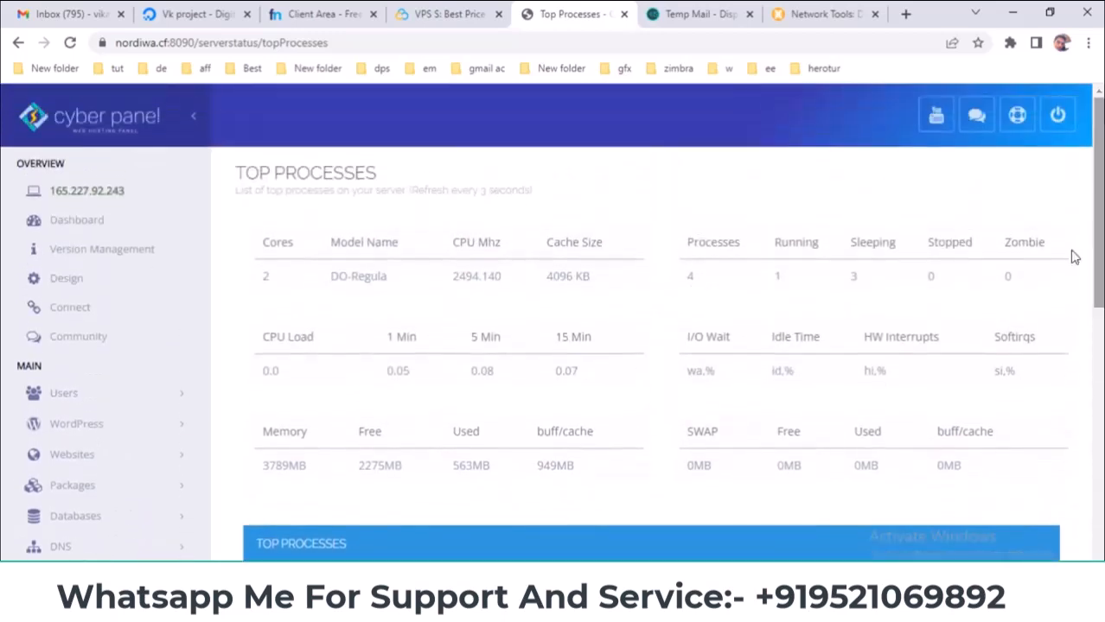
scroll(102, 433, down, 3)
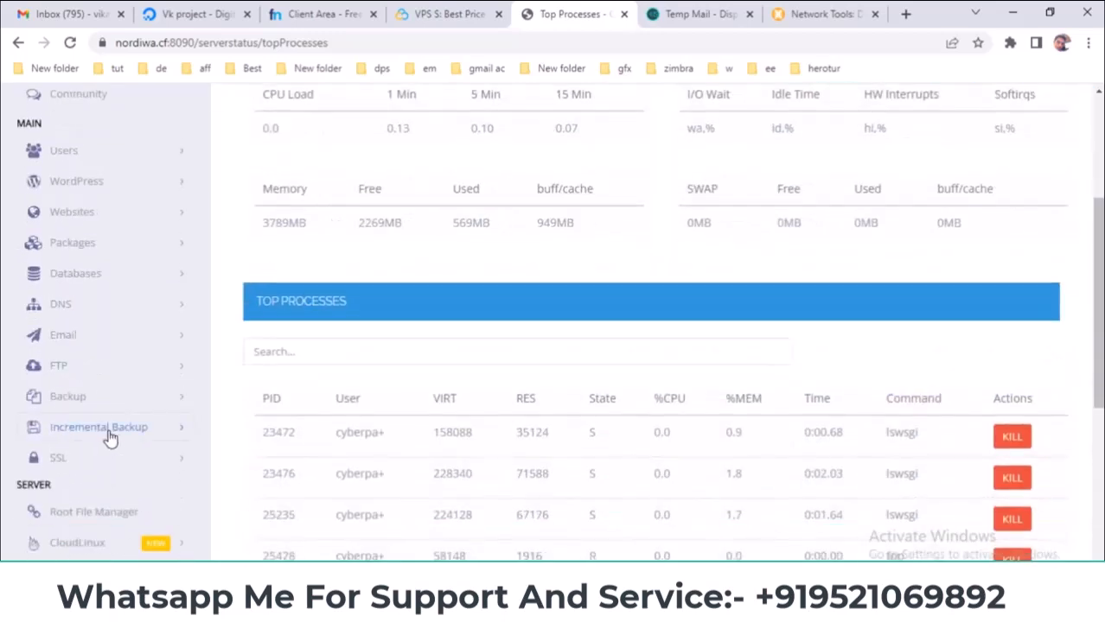
scroll(109, 439, down, 2)
scroll(173, 382, down, 2)
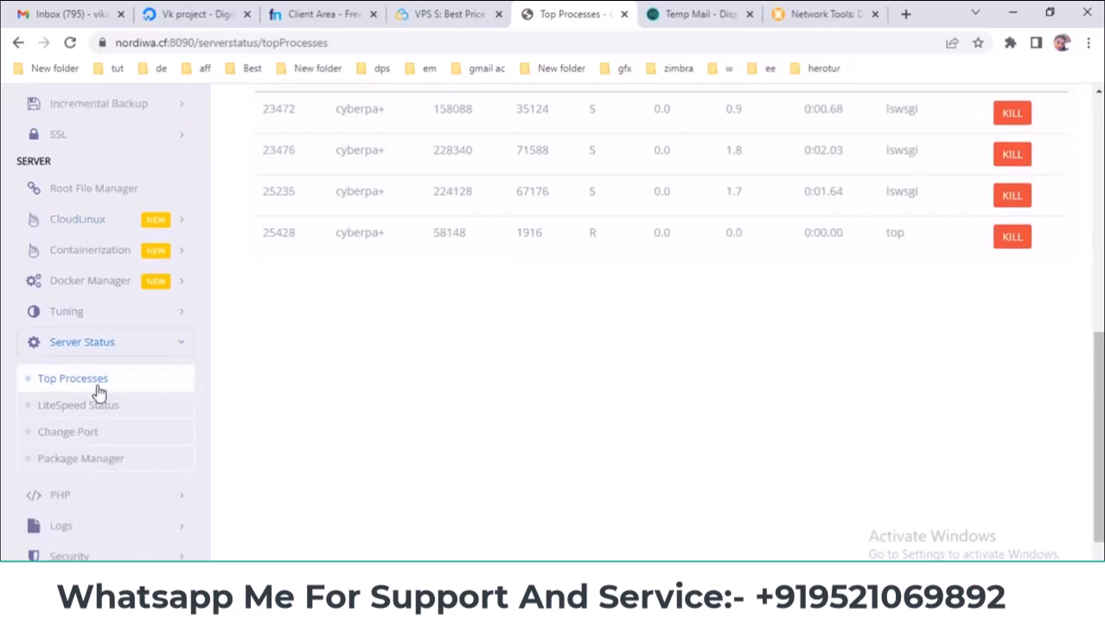
scroll(81, 323, down, 1)
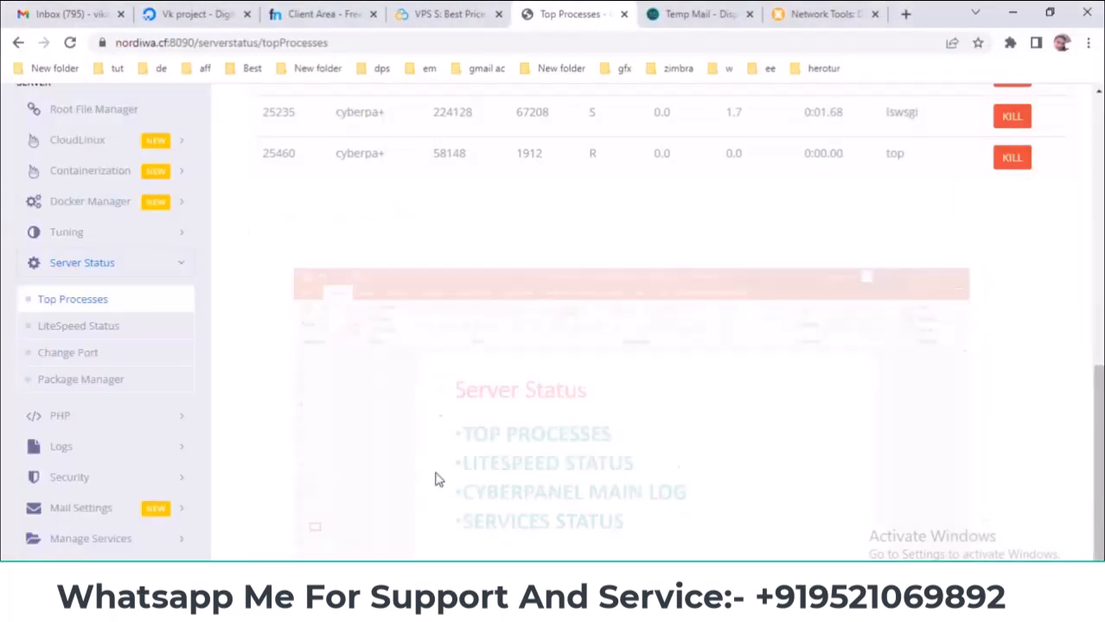
click(90, 333)
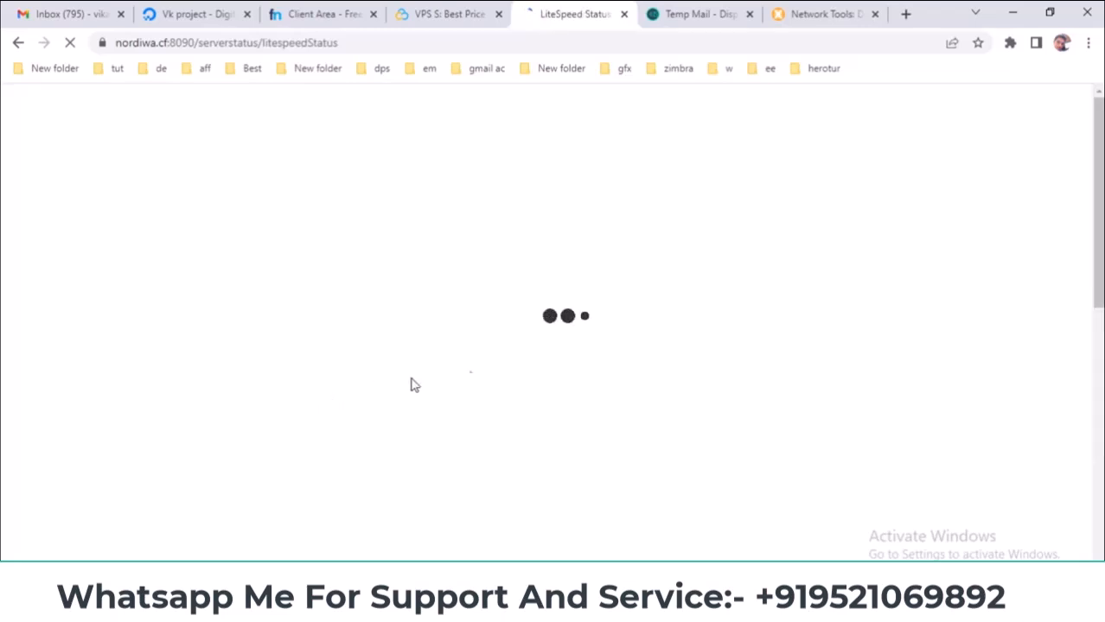
- Review the LiteSpeed version and module list on the LiteSpeed Status page
scroll(552, 322, down, 5)
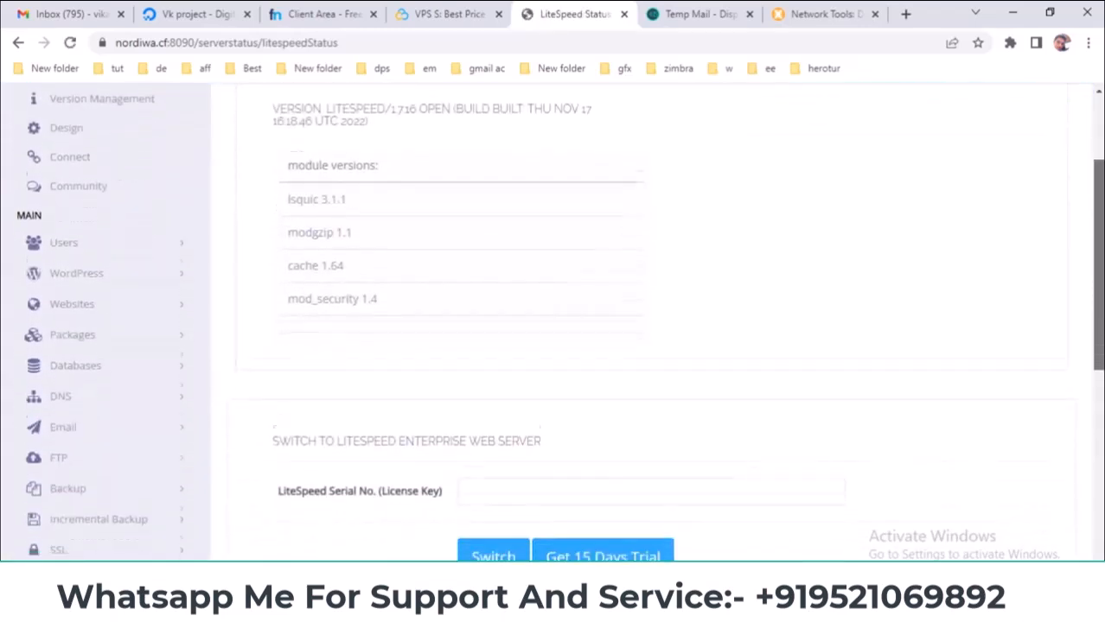
scroll(1099, 213, up, 5)
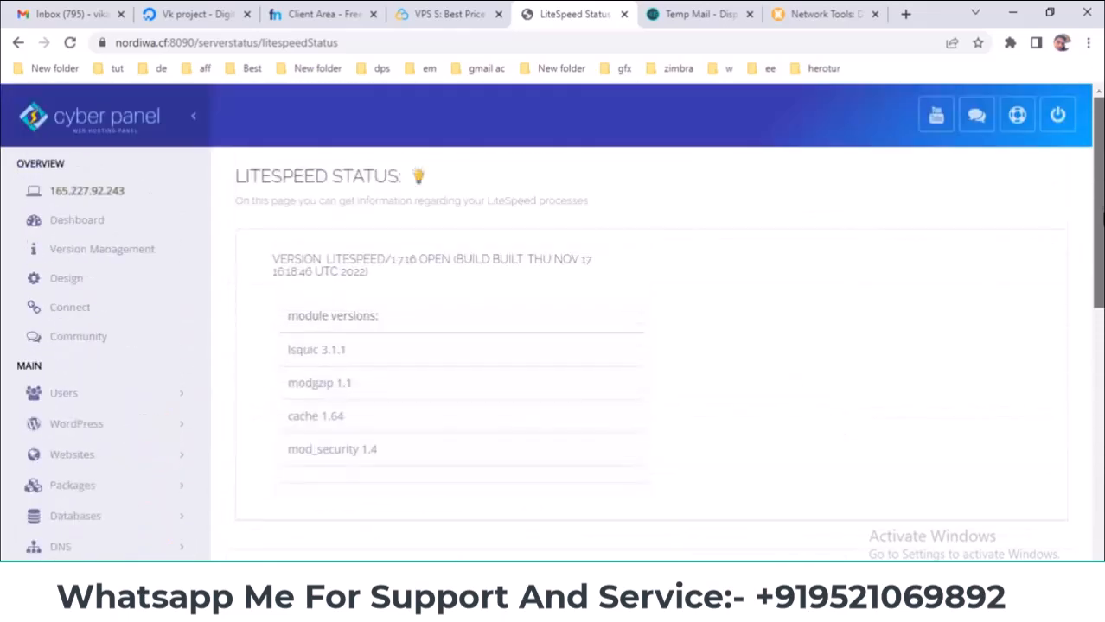
drag(270, 261, 402, 447)
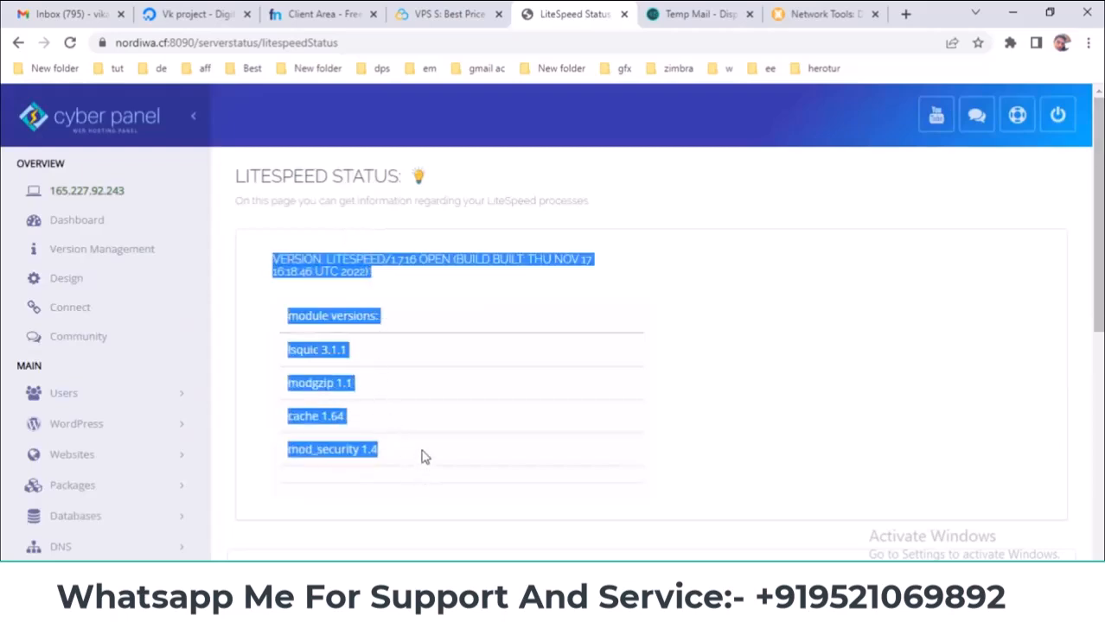
scroll(424, 462, down, 4)
- Inspect the 'Switch to LiteSpeed Enterprise Web Server' section and its license key field
click(509, 310)
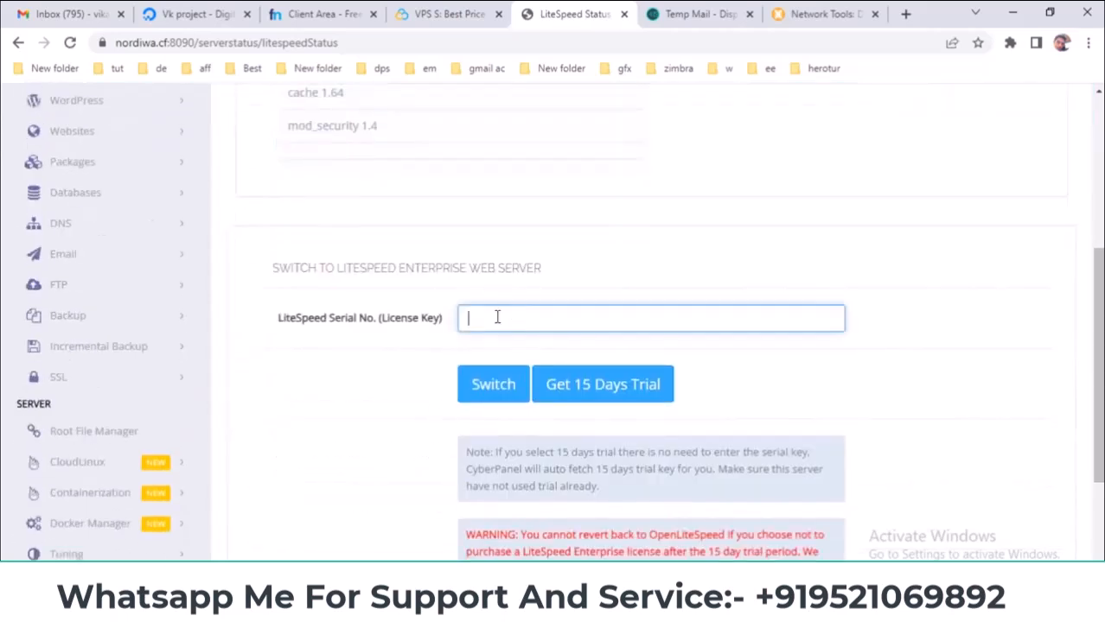
drag(401, 268, 473, 272)
click(370, 268)
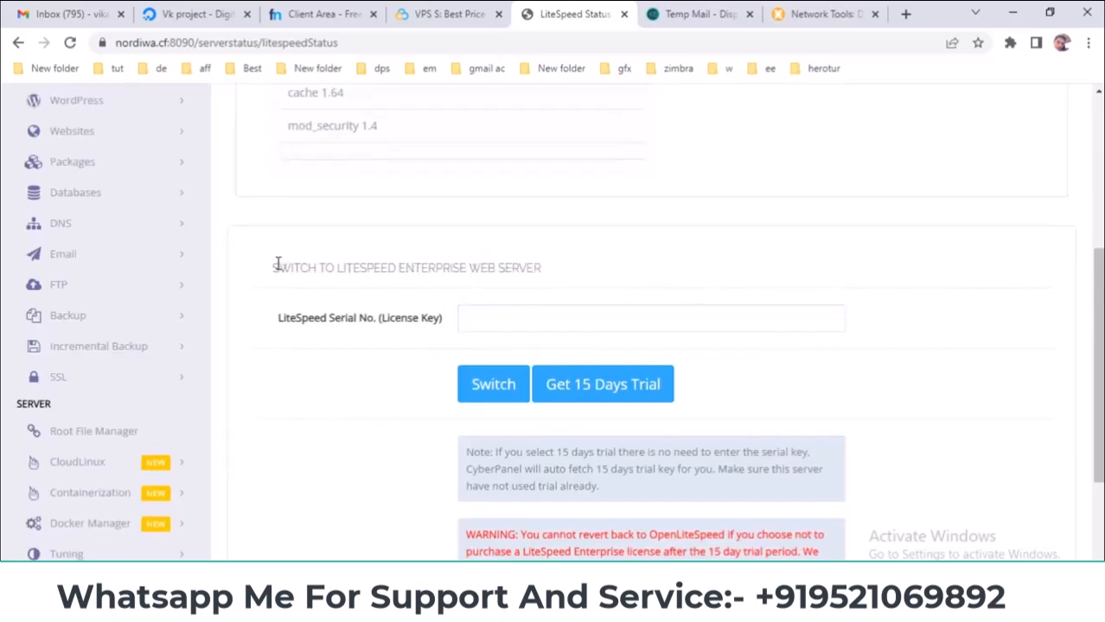
drag(249, 274, 599, 279)
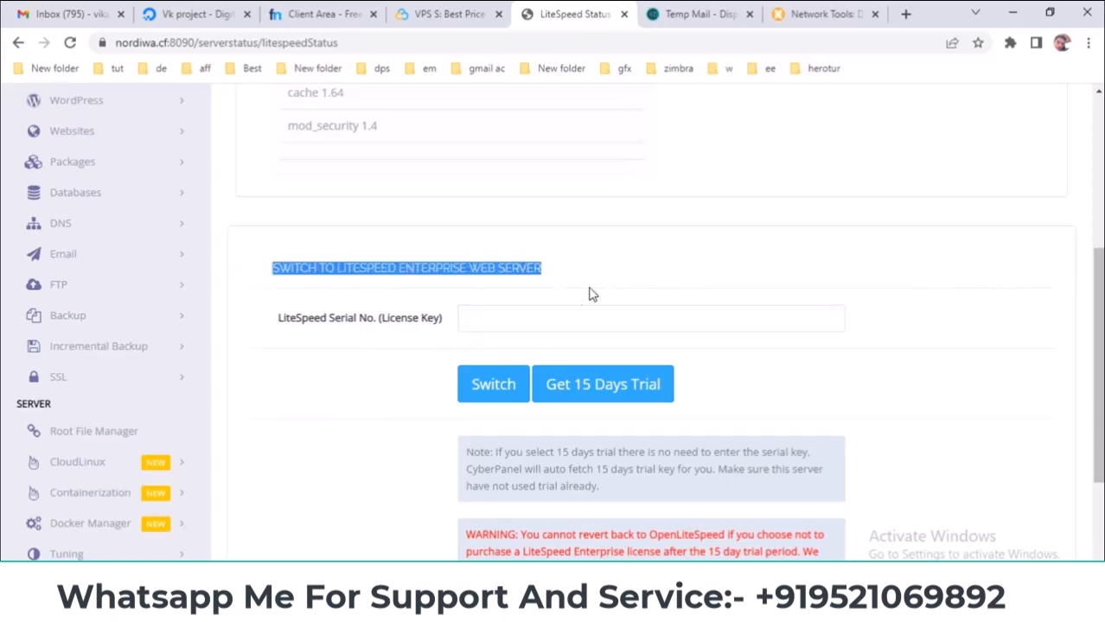
click(555, 313)
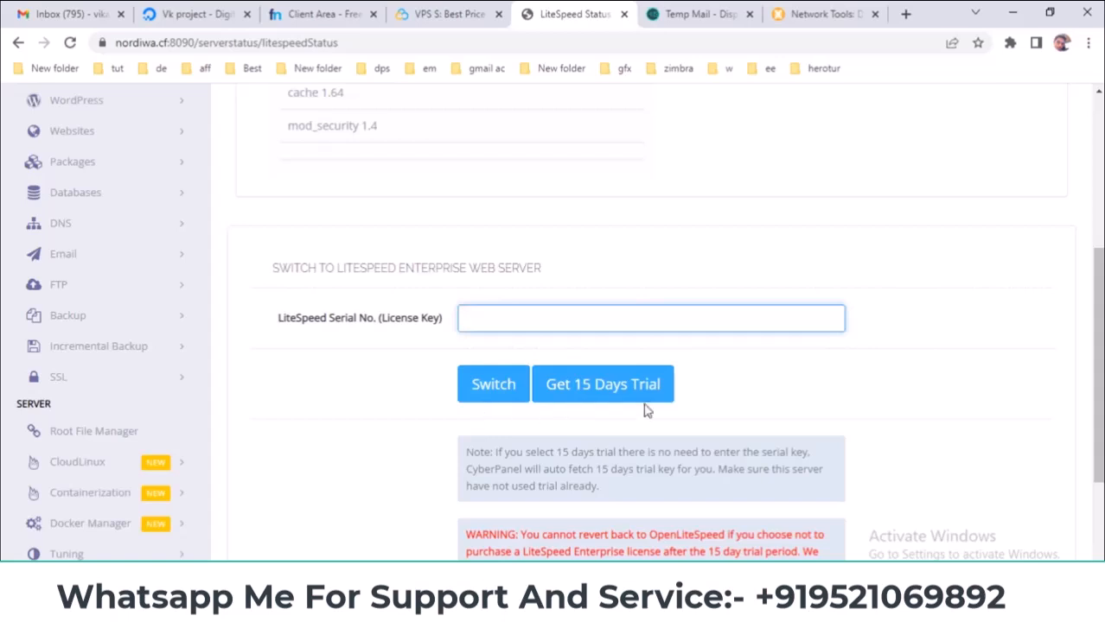
scroll(744, 400, down, 2)
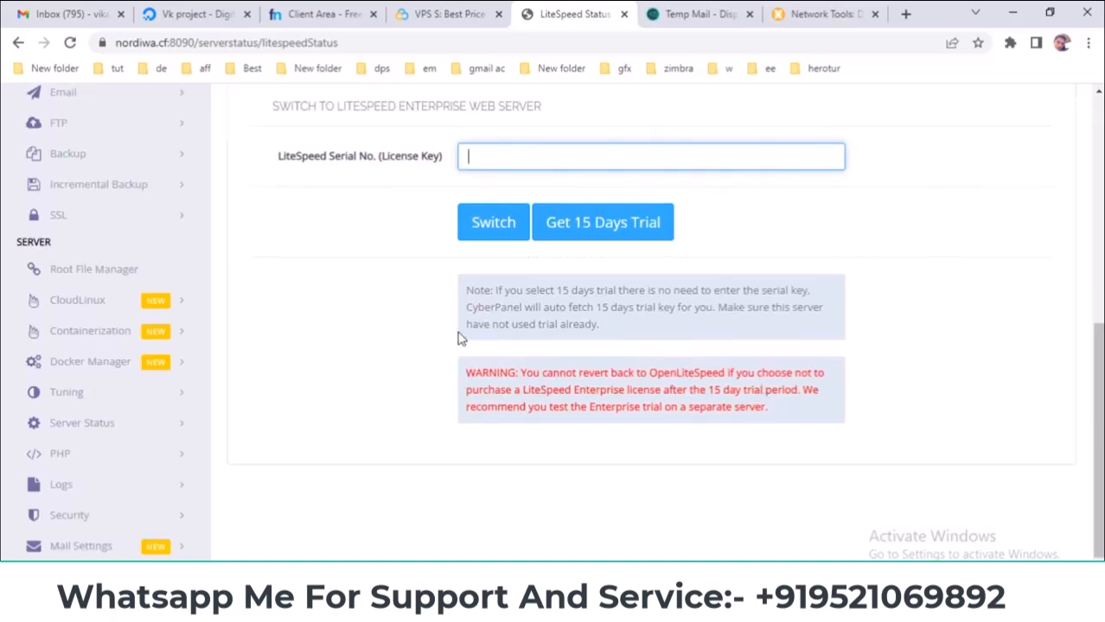
scroll(485, 345, up, 2)
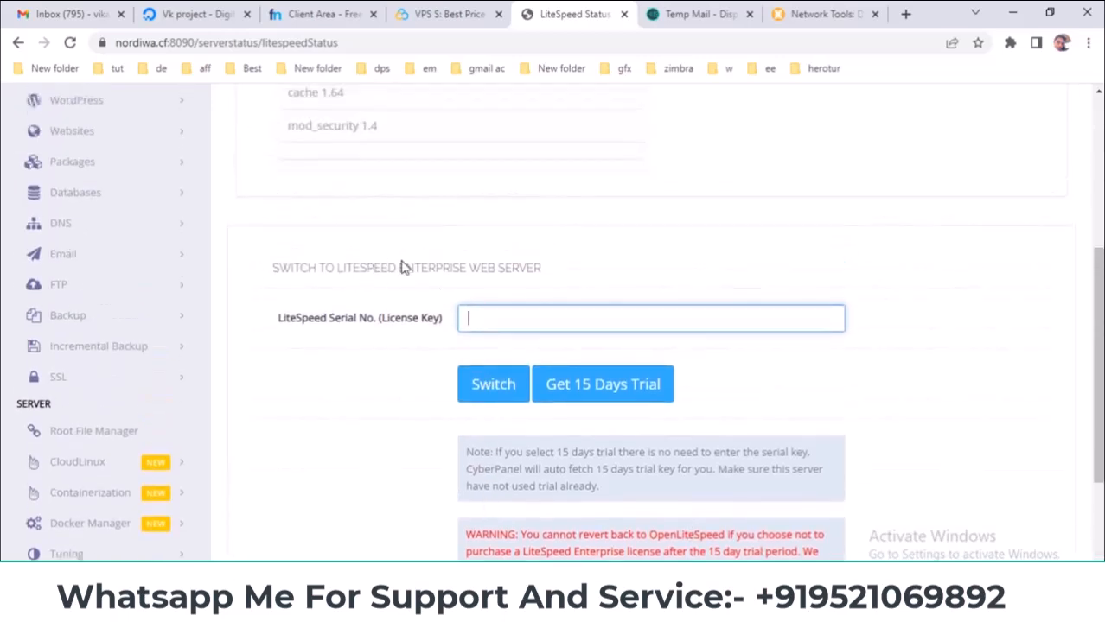
scroll(388, 257, down, 3)
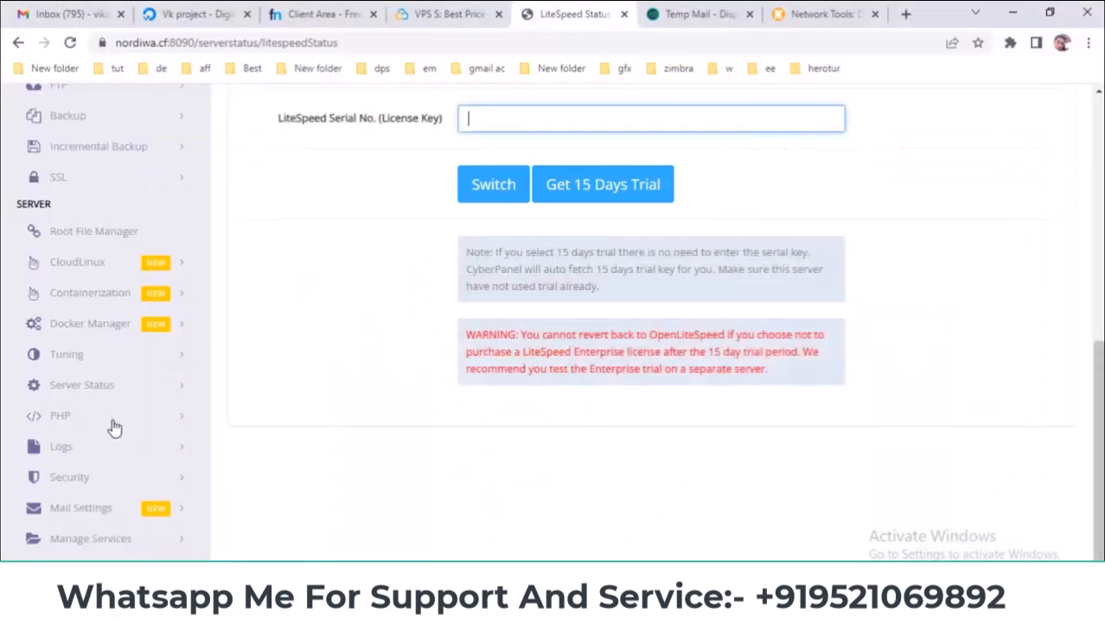
scroll(117, 430, up, 2)
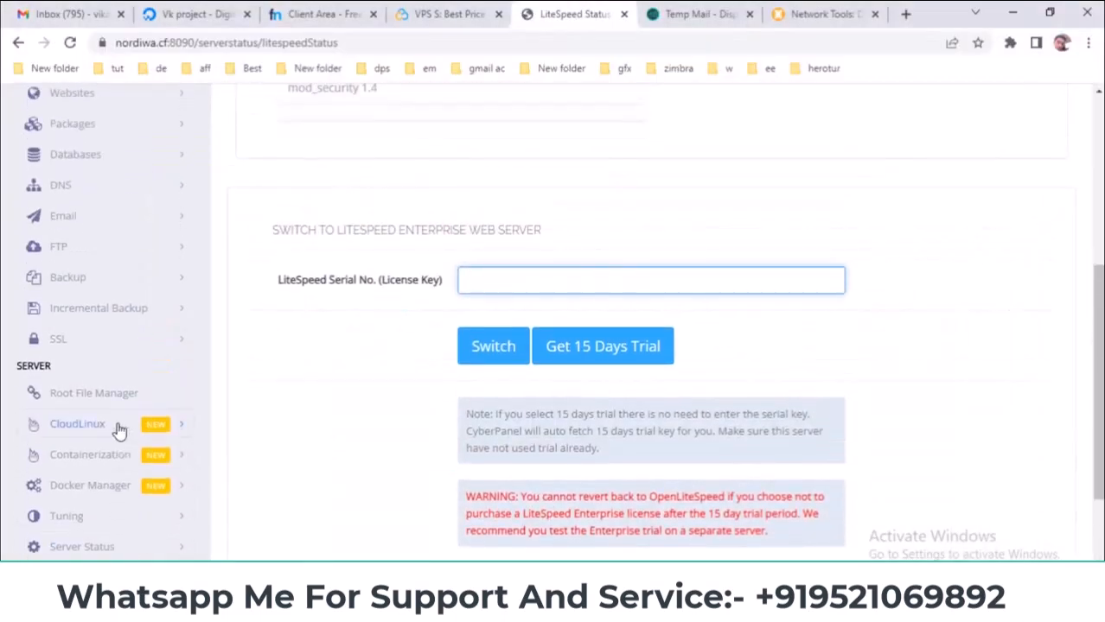
scroll(118, 430, down, 2)
- Open Server Status > Change Port, showing the panel port 8090
click(169, 387)
scroll(121, 378, down, 2)
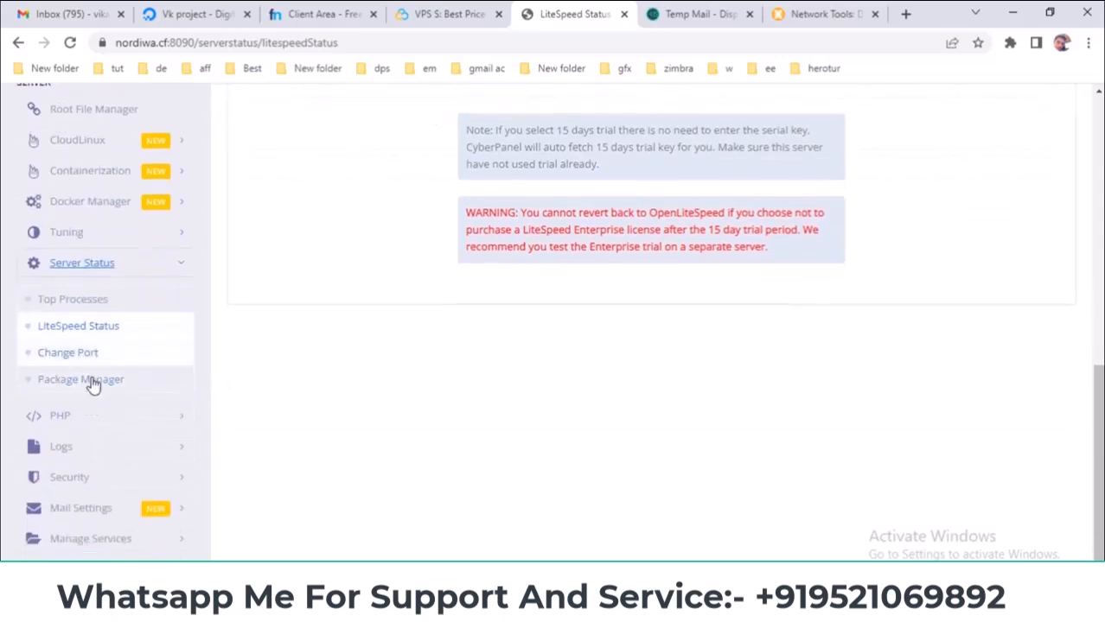
click(66, 354)
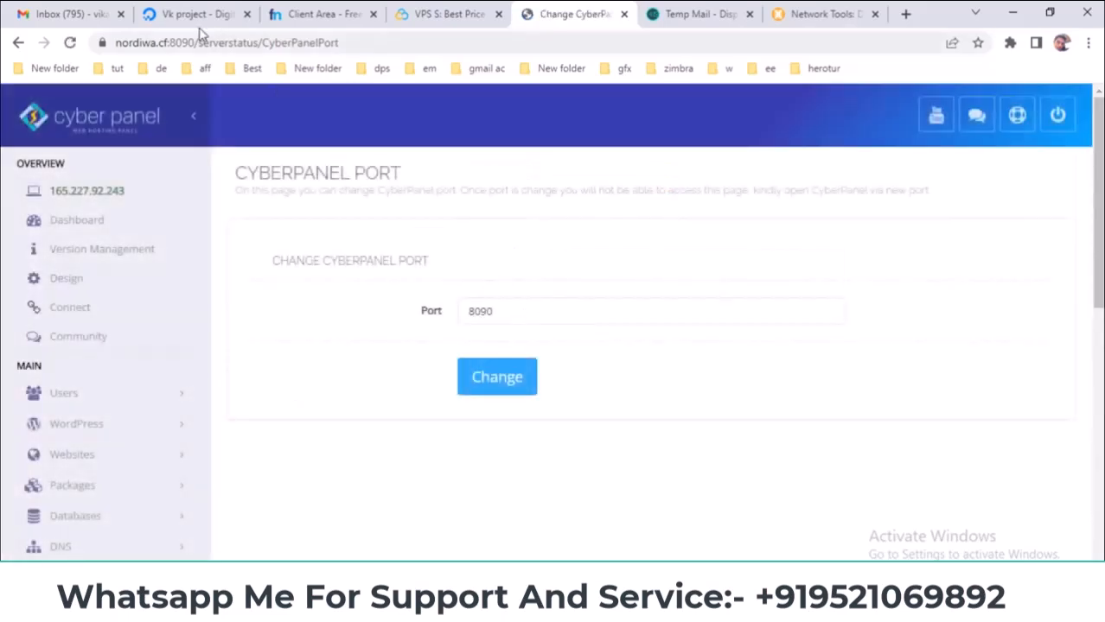
- Point out port 8090 in the address bar, then open Server Status > Package Manager
drag(171, 43, 205, 41)
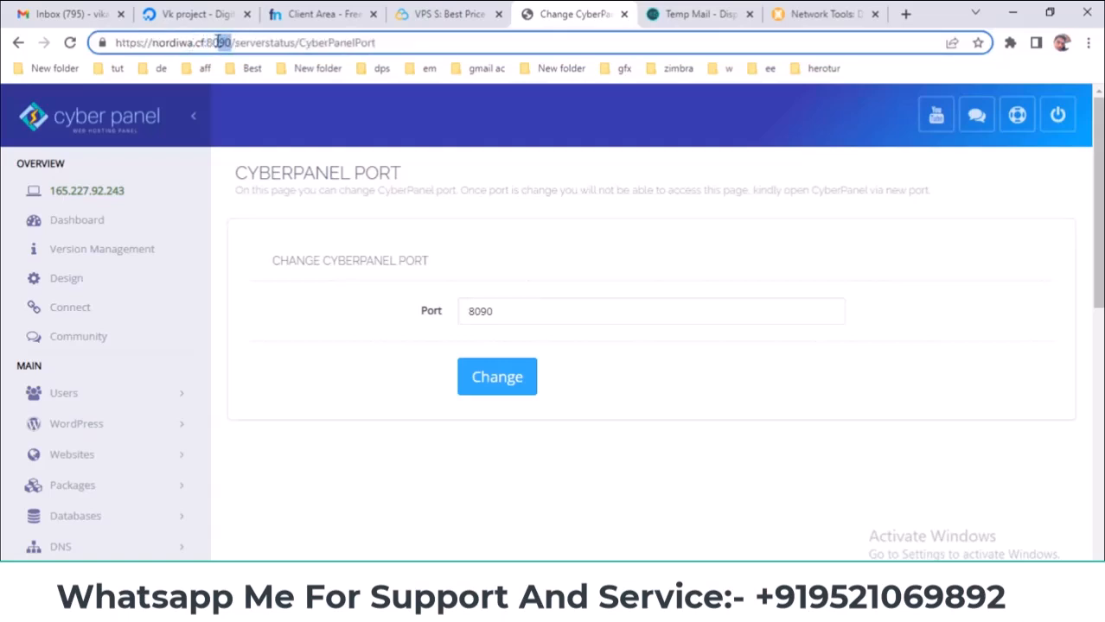
click(209, 42)
scroll(399, 315, down, 5)
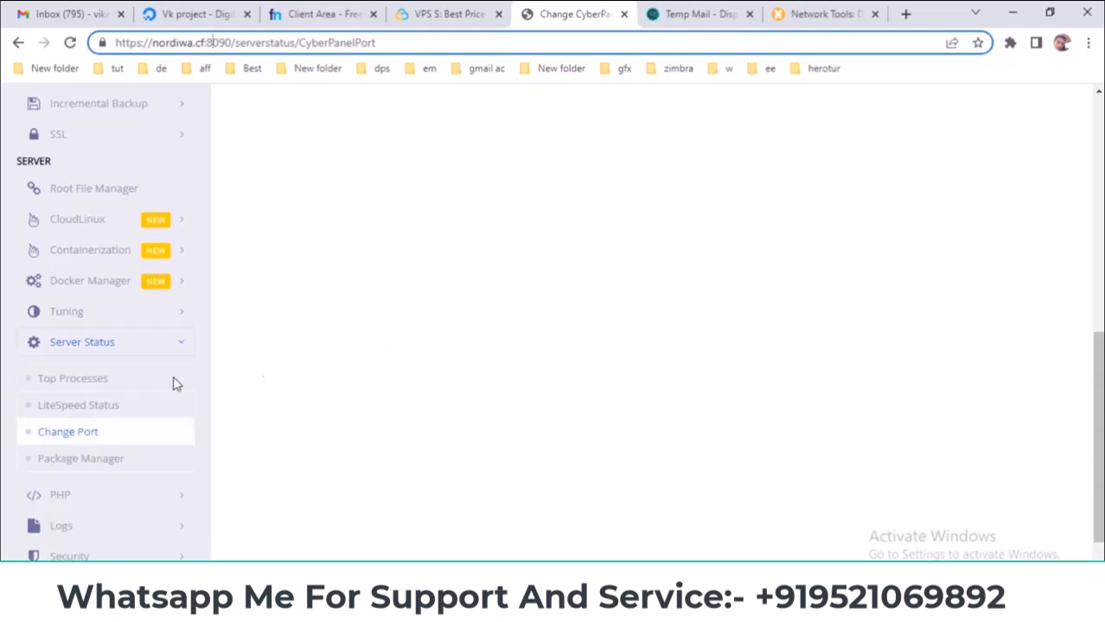
click(94, 462)
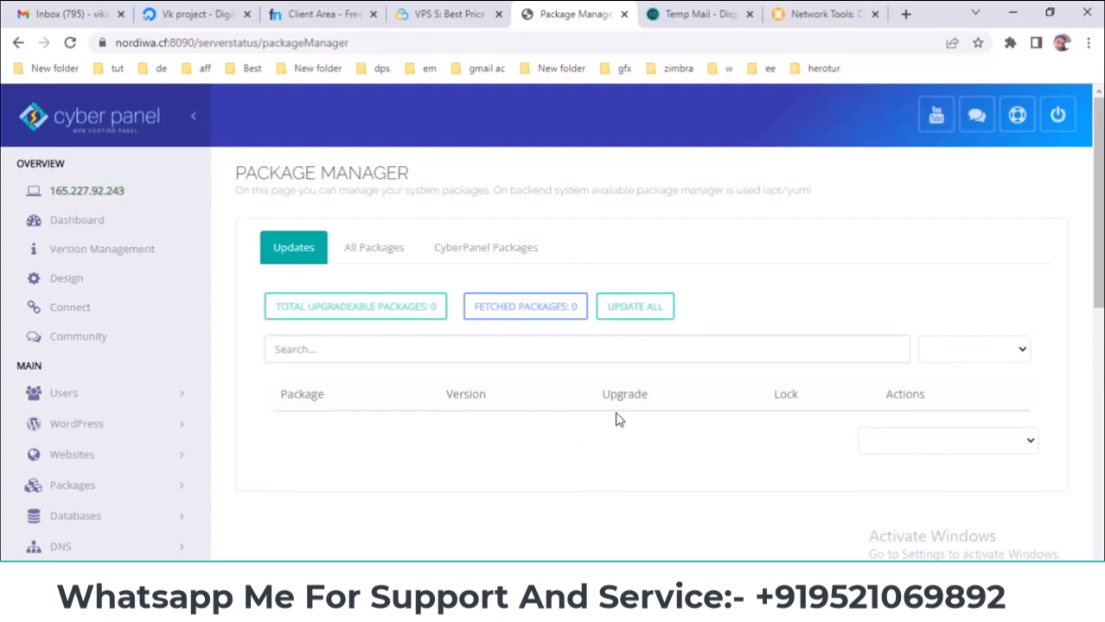
- Switch Package Manager to All Packages to list the server's 1001 packages
scroll(383, 430, down, 2)
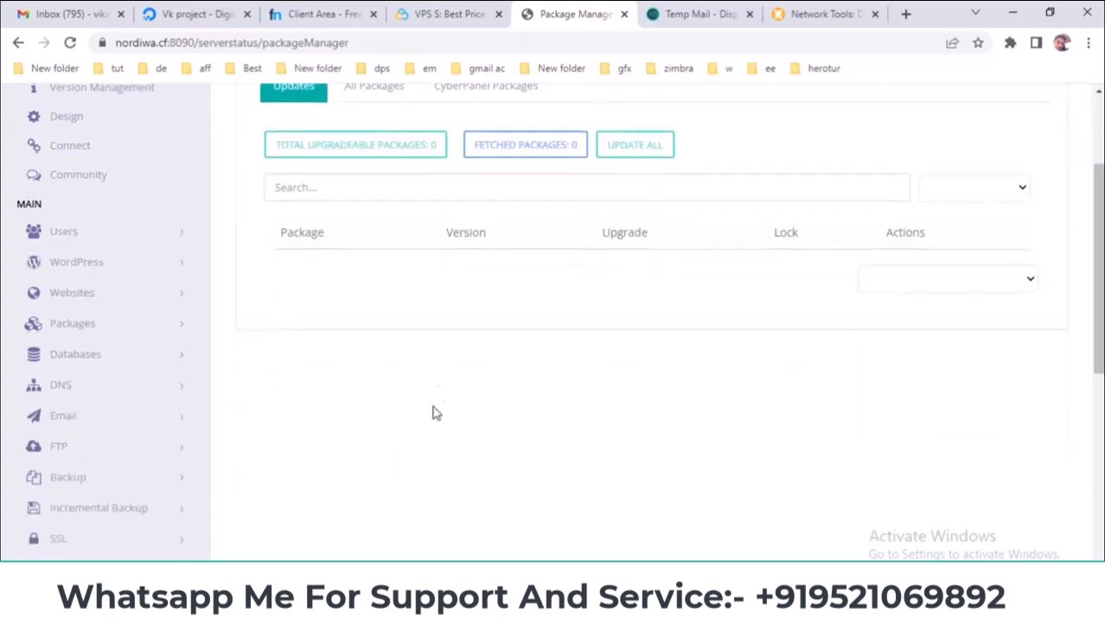
scroll(362, 190, up, 1)
click(370, 175)
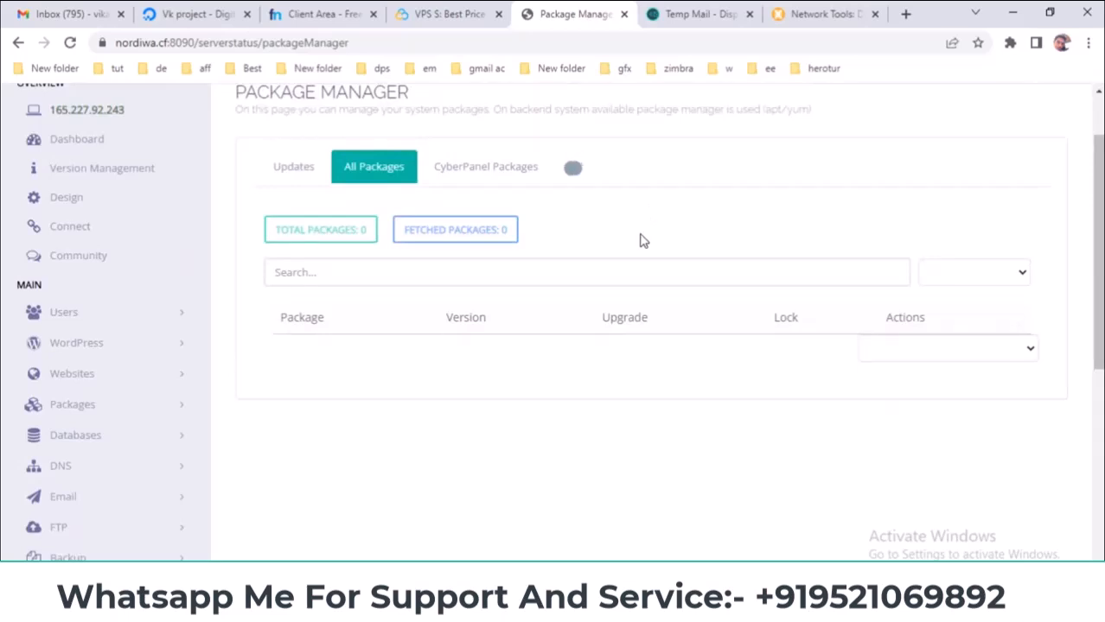
scroll(642, 237, down, 4)
scroll(275, 337, up, 6)
scroll(118, 446, down, 7)
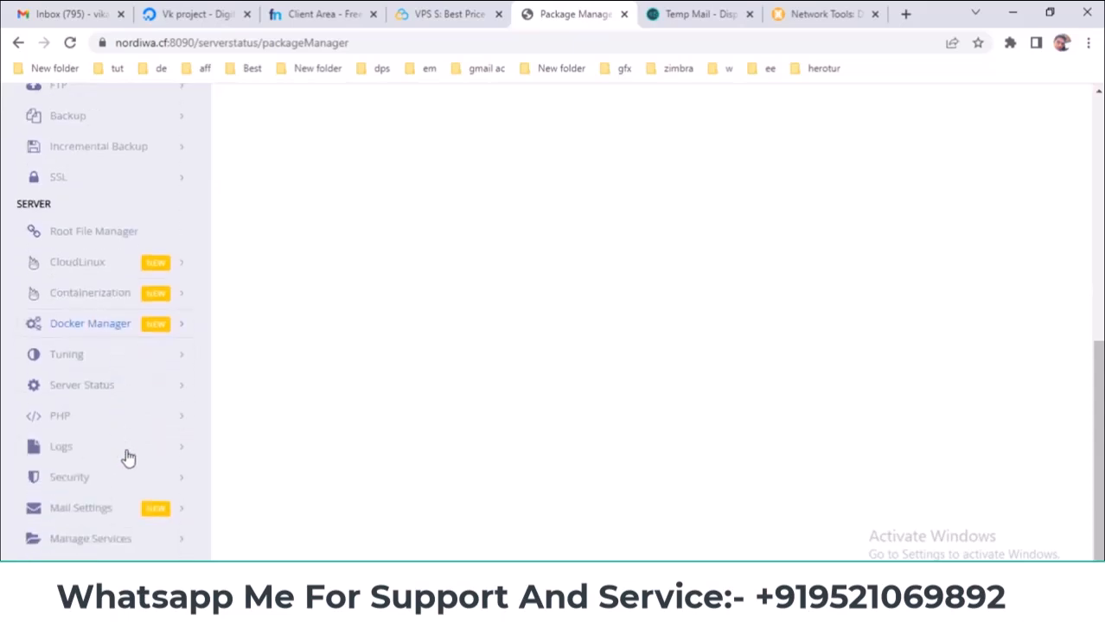
scroll(127, 478, down, 1)
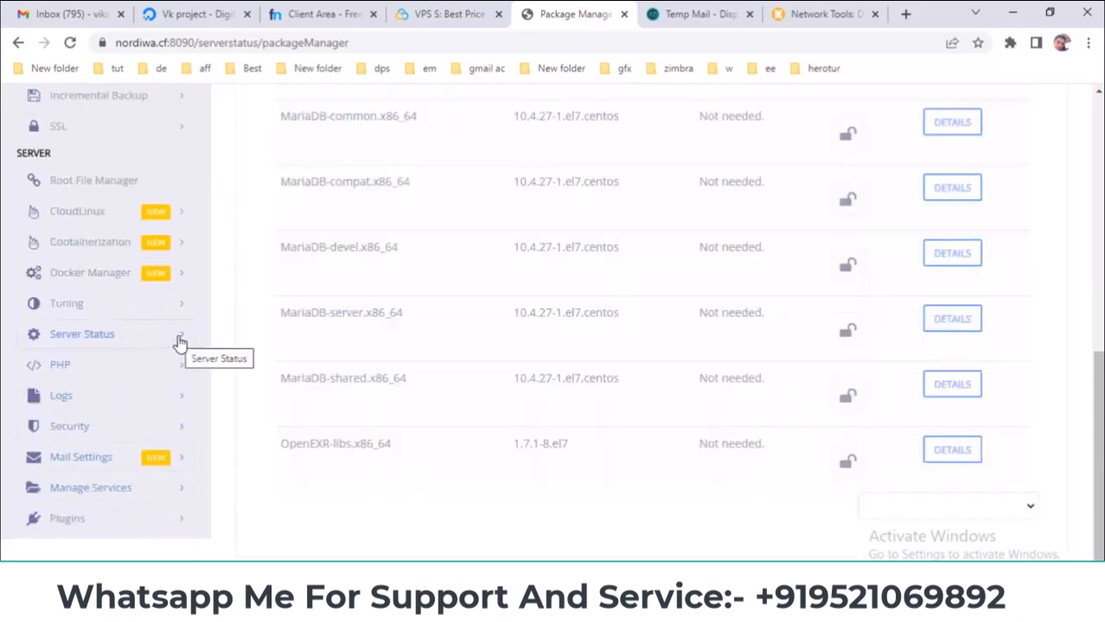
- Scroll to the MariaDB entries and highlight the MariaDB-compat and MariaDB-server names
click(179, 340)
scroll(376, 415, up, 7)
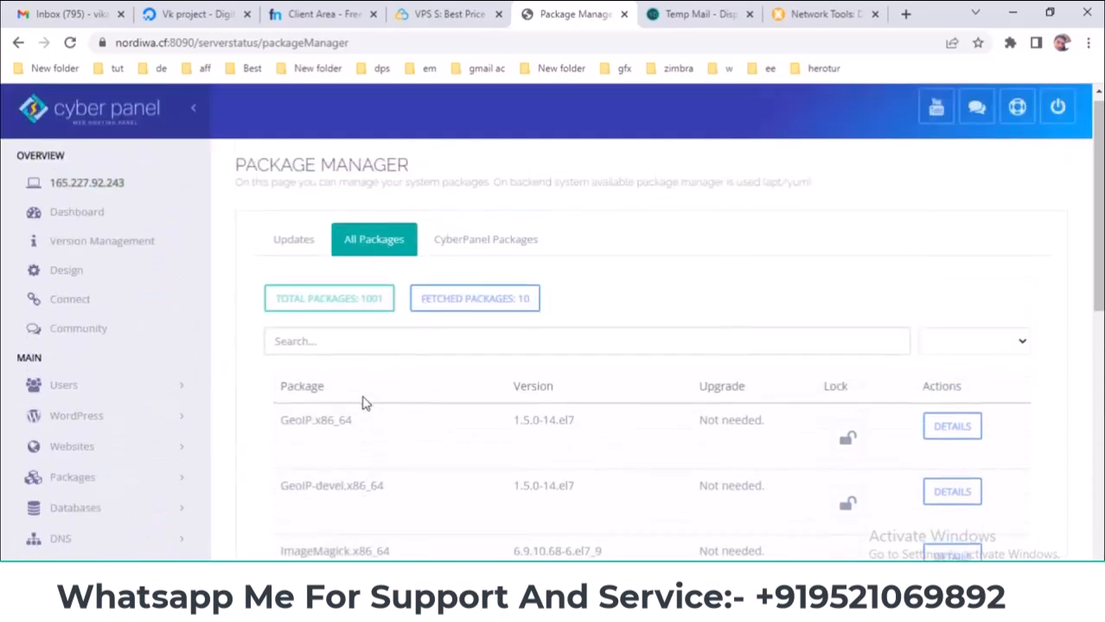
scroll(367, 396, down, 2)
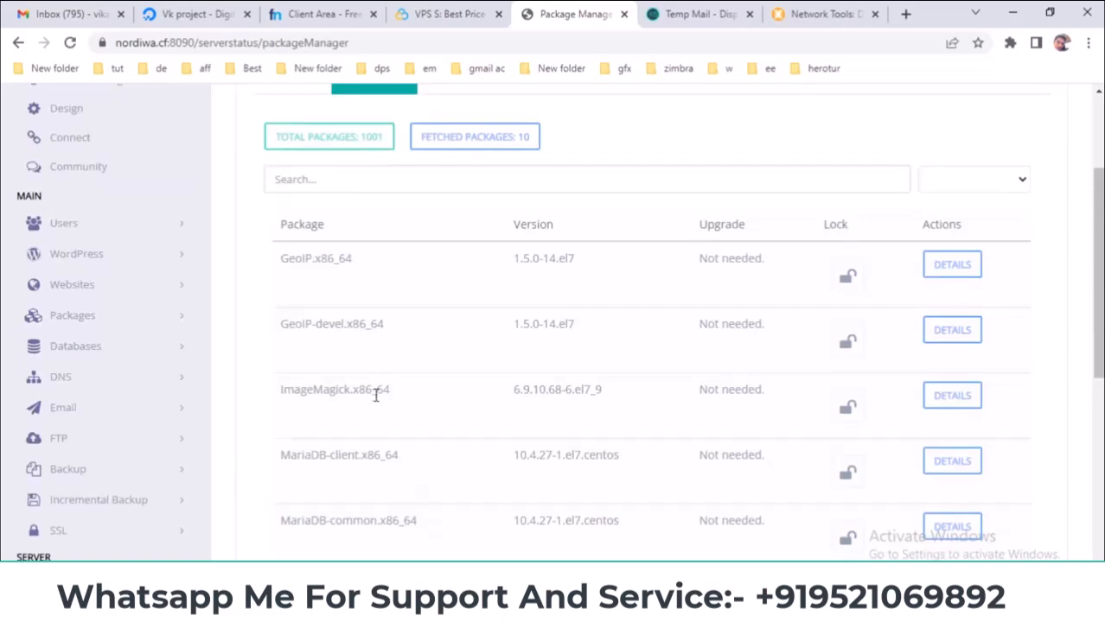
scroll(375, 395, down, 2)
scroll(376, 401, down, 1)
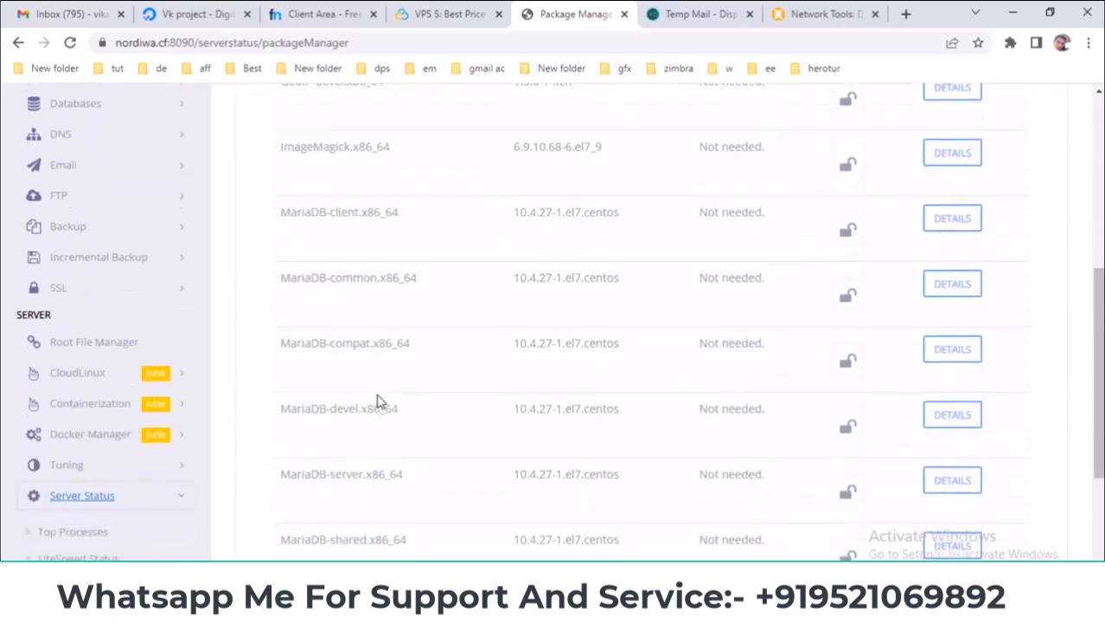
scroll(380, 399, down, 2)
scroll(381, 400, up, 2)
double_click(288, 345)
double_click(348, 344)
scroll(348, 344, down, 1)
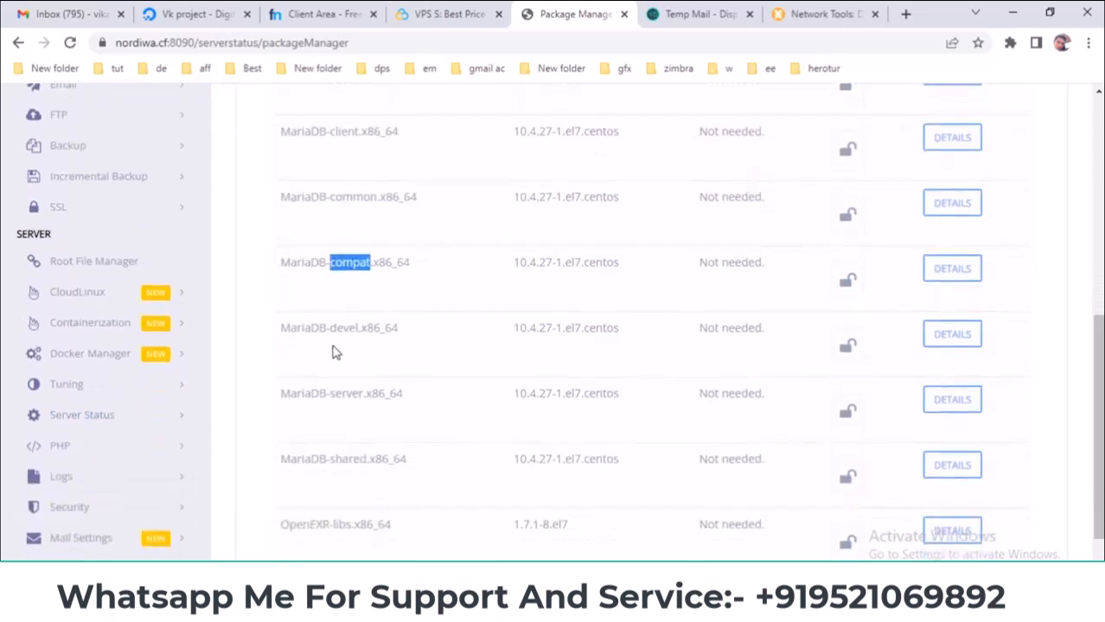
double_click(287, 391)
- Highlight MariaDB-client's version 10.4.27, briefly expanding and collapsing the database menu
scroll(346, 389, down, 1)
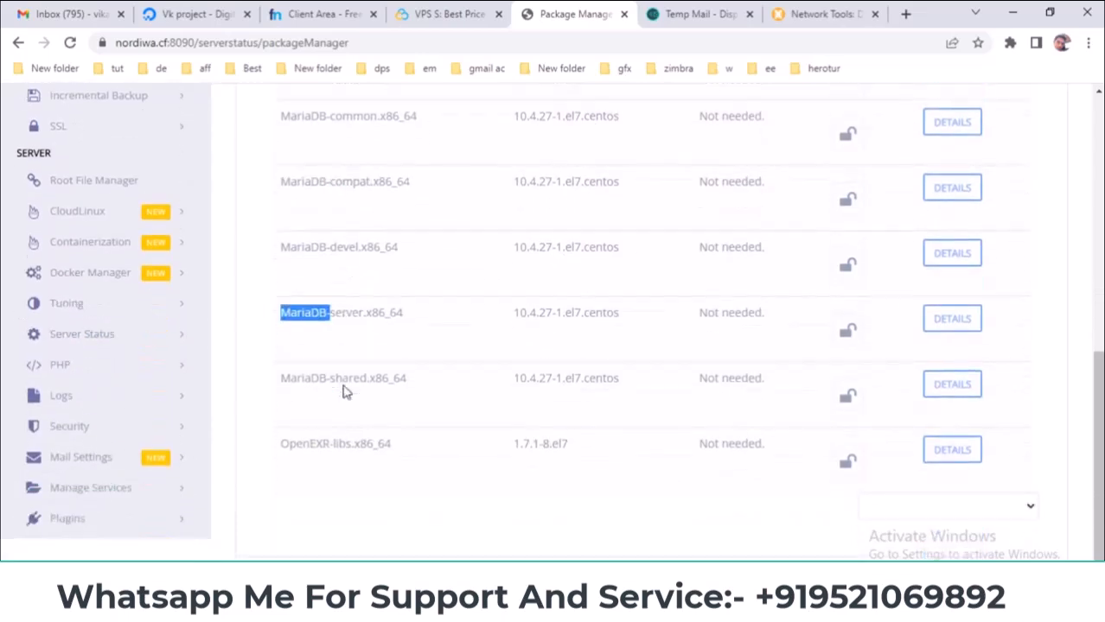
scroll(346, 385, up, 2)
scroll(348, 389, up, 4)
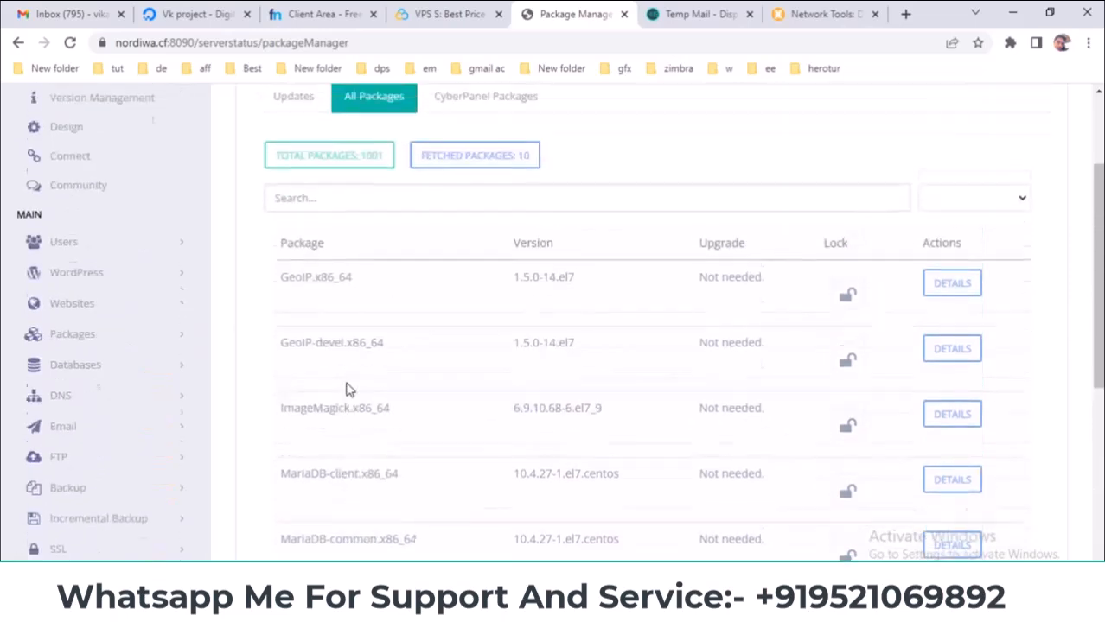
scroll(478, 394, down, 2)
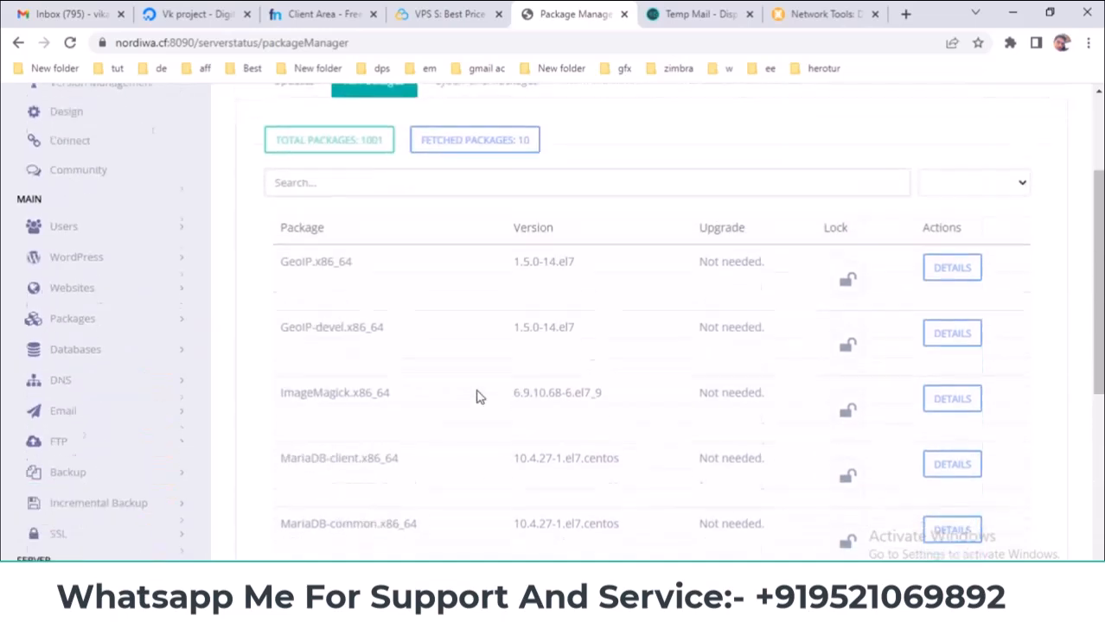
drag(521, 378, 555, 375)
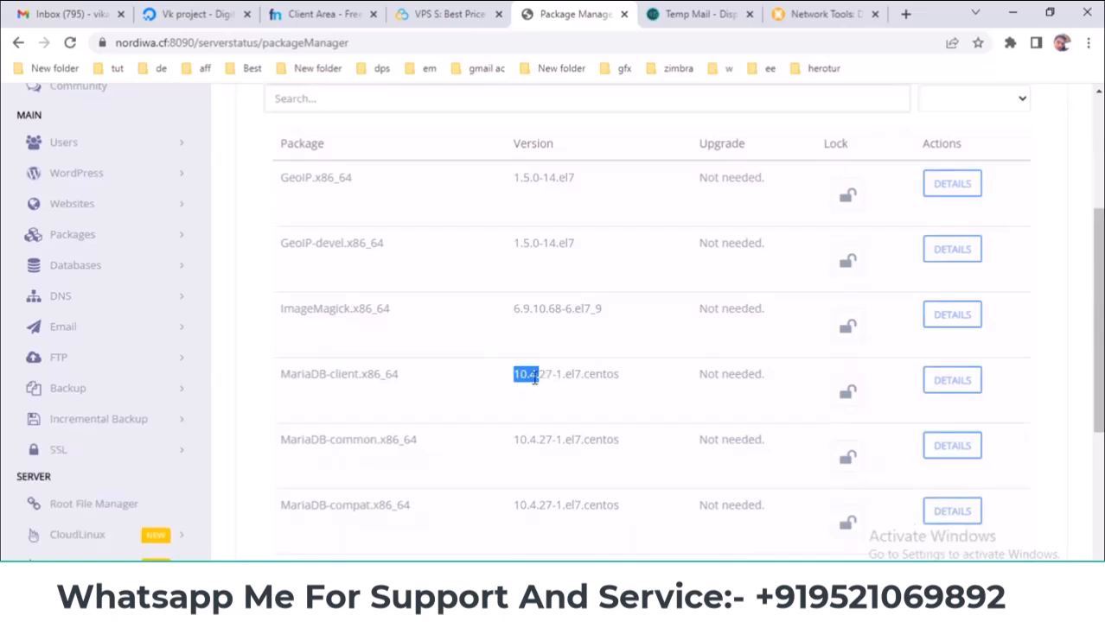
scroll(343, 367, up, 3)
scroll(145, 380, down, 2)
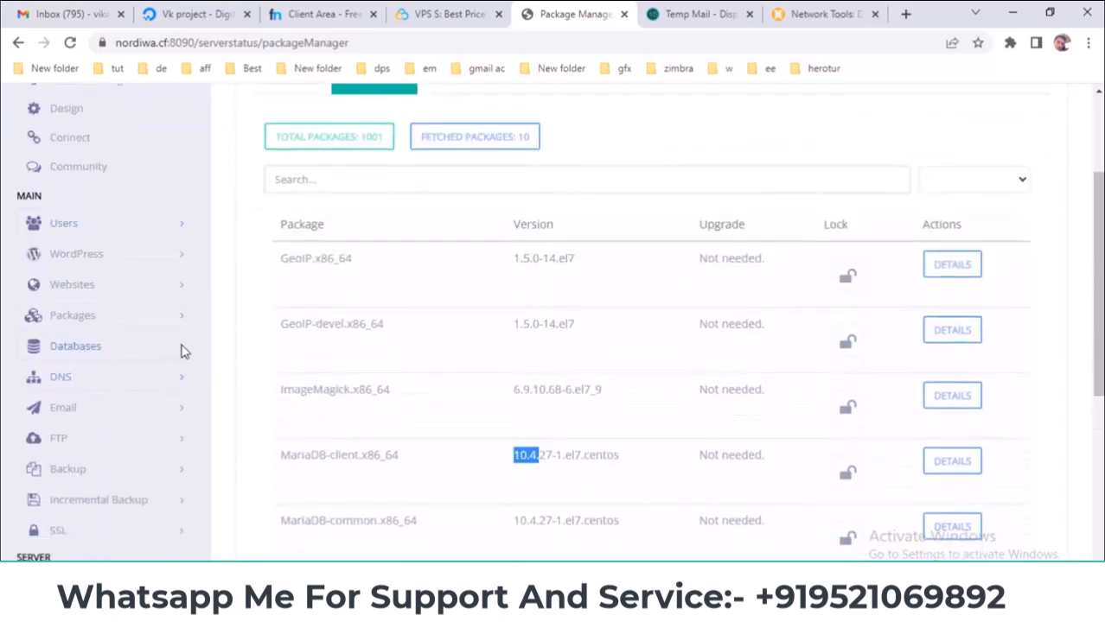
click(182, 350)
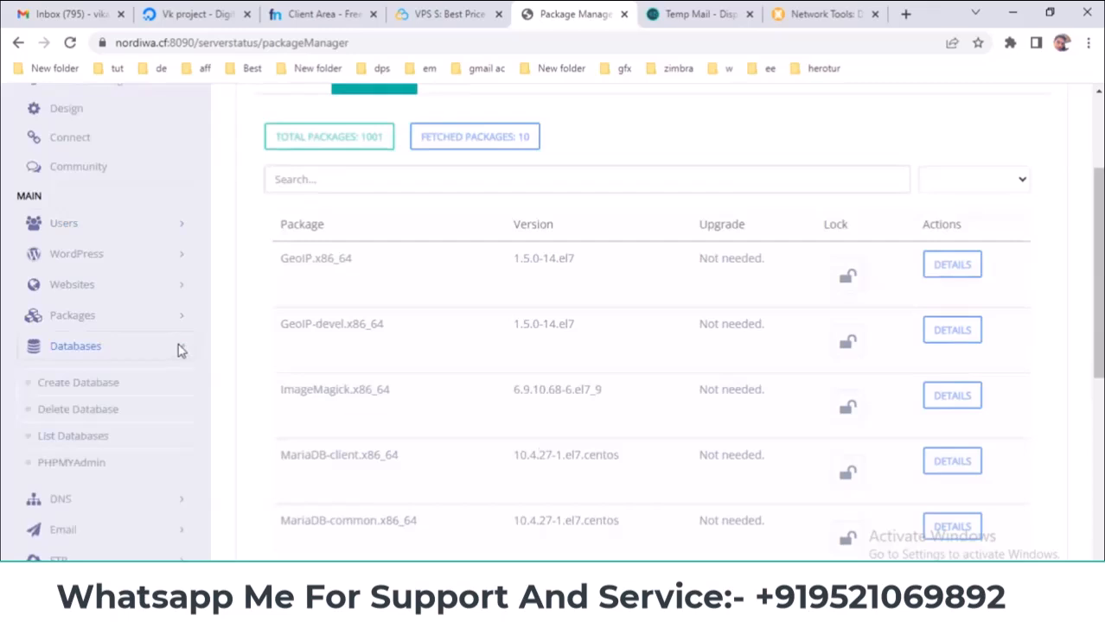
click(182, 350)
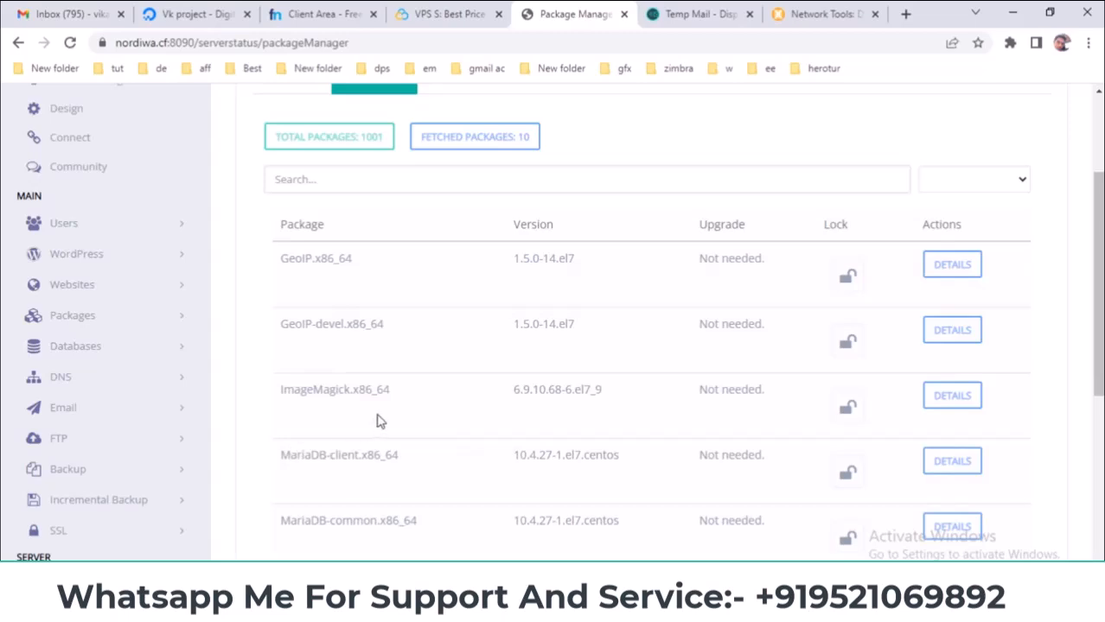
scroll(377, 420, up, 3)
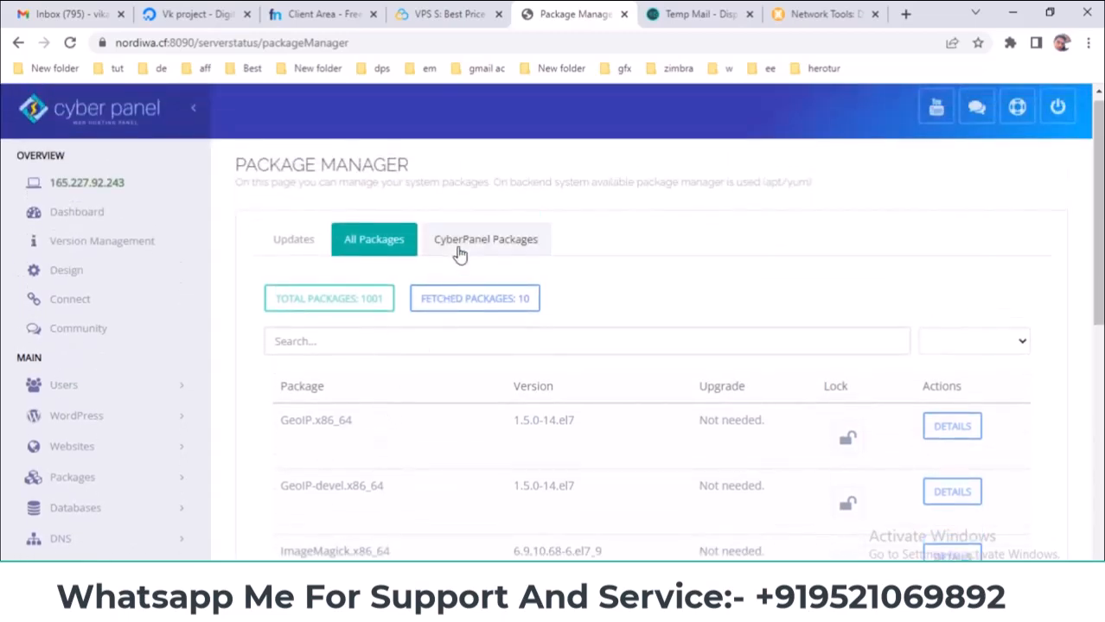
click(465, 247)
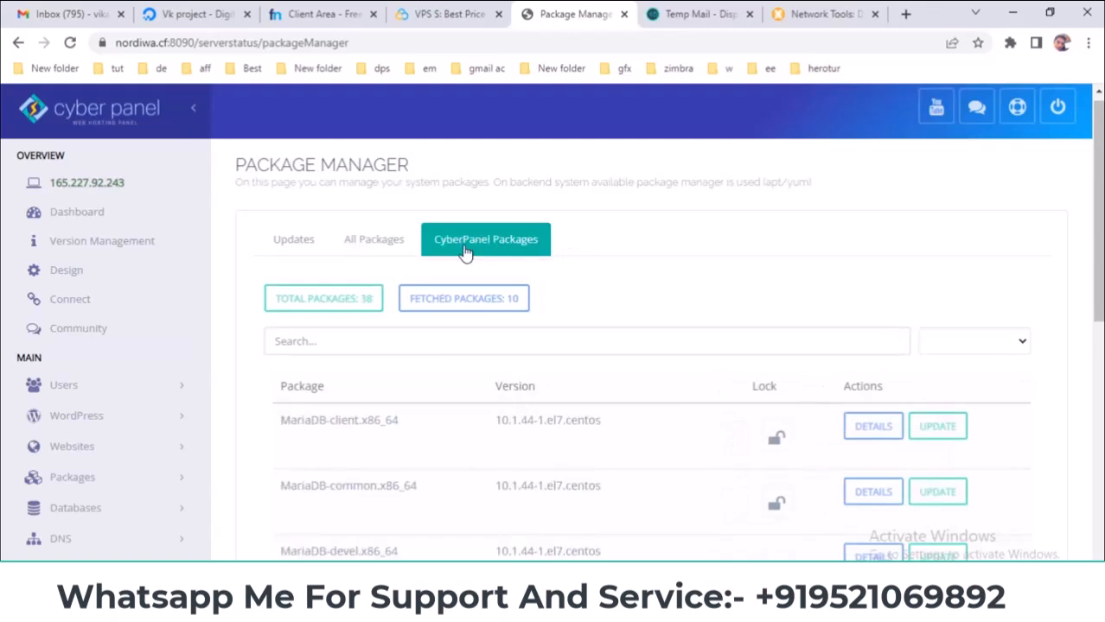
scroll(478, 330, down, 5)
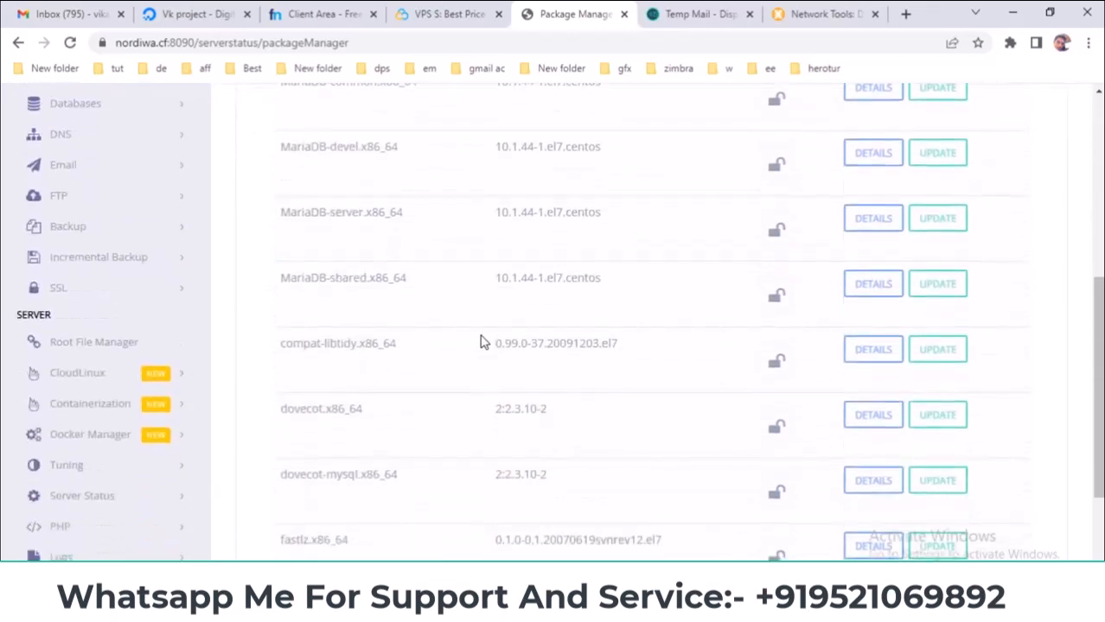
scroll(482, 343, down, 2)
scroll(426, 355, up, 1)
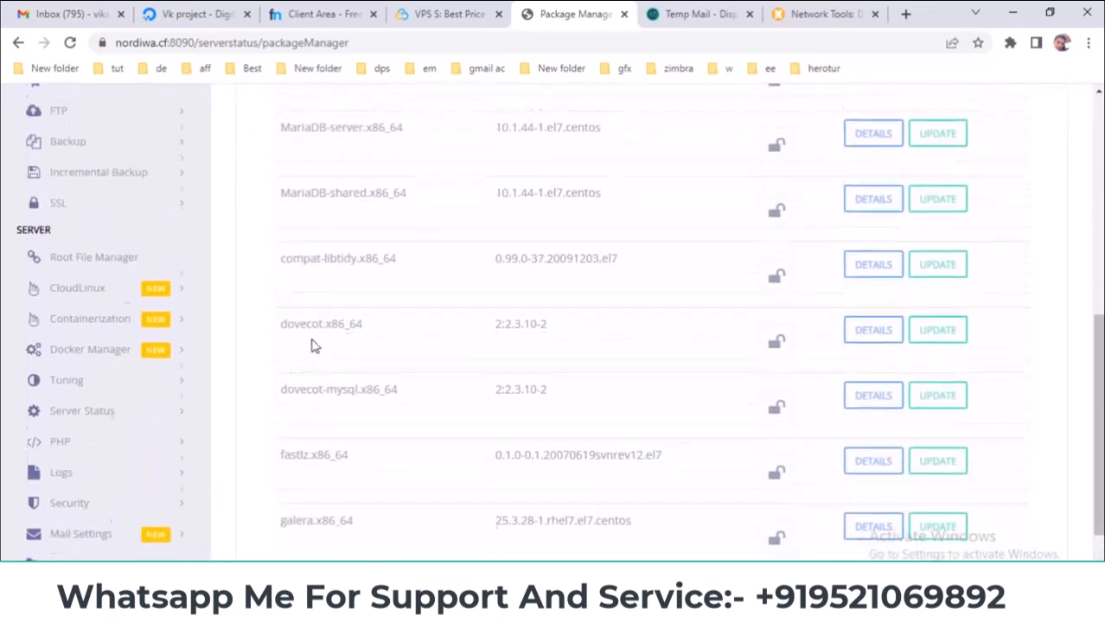
drag(281, 197, 328, 199)
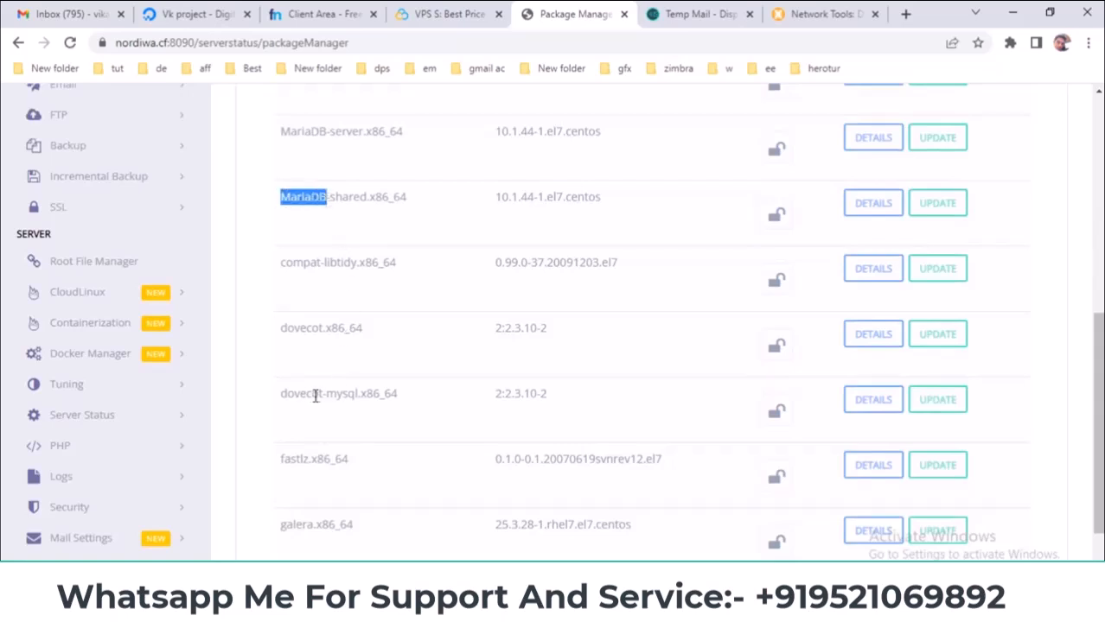
drag(282, 395, 321, 396)
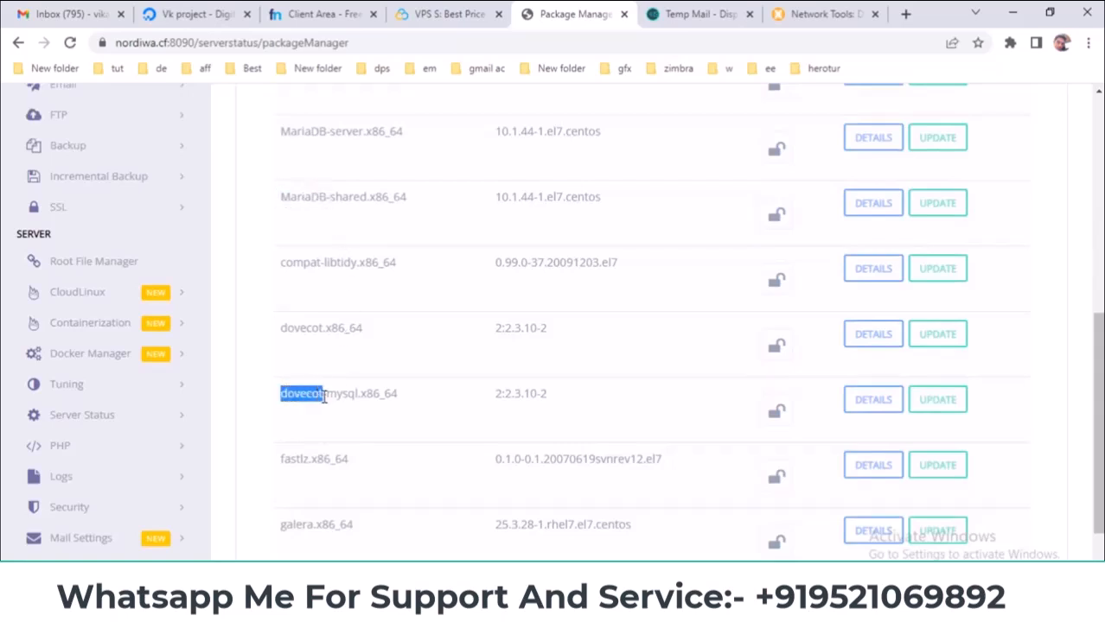
scroll(328, 389, down, 1)
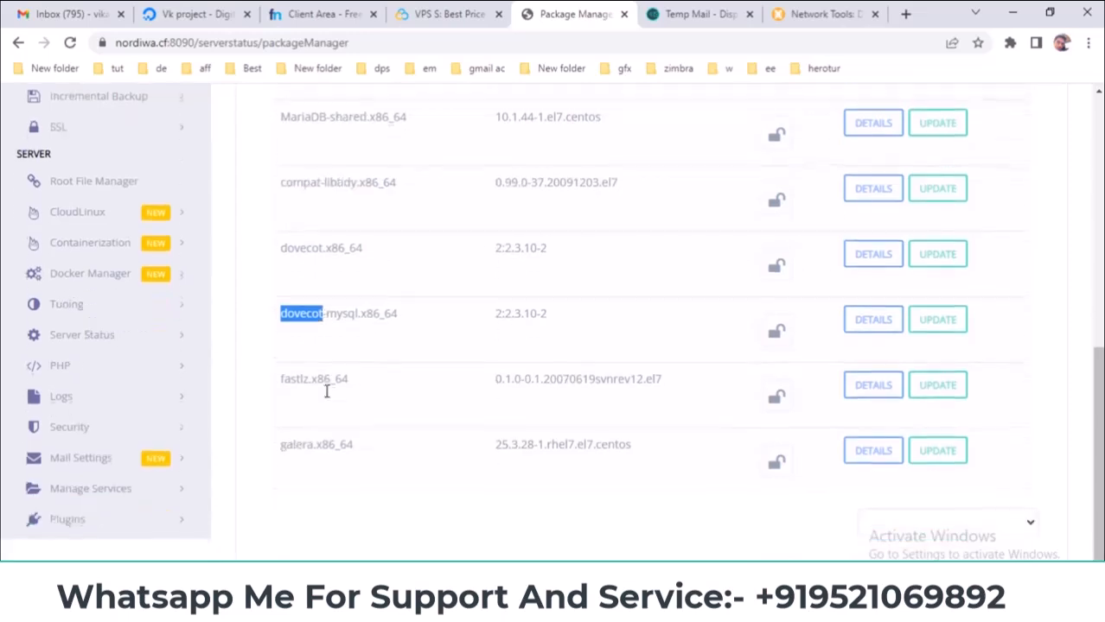
scroll(316, 450, up, 2)
scroll(519, 424, up, 3)
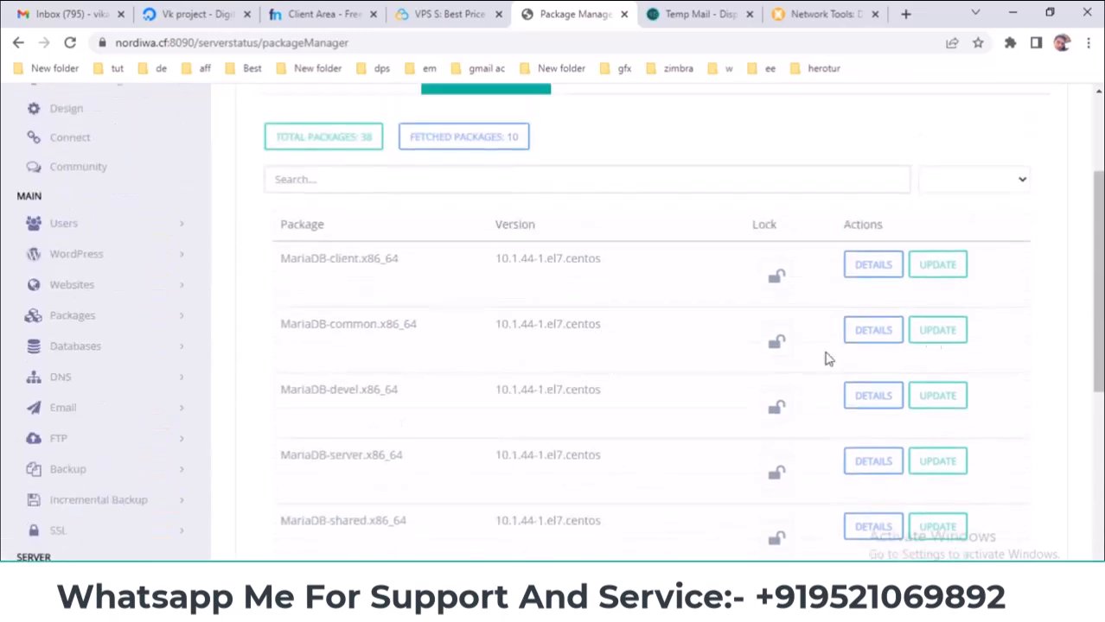
scroll(596, 263, up, 1)
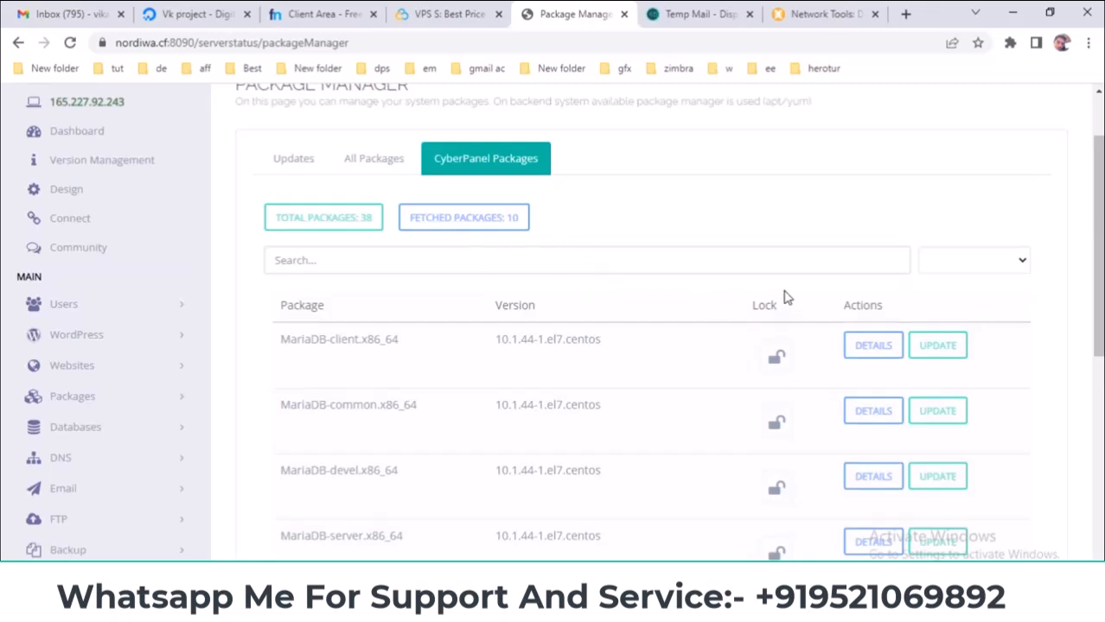
- Return Package Manager to the Updates tab and show PowerPoint's slide 13, 'PHP'
click(291, 162)
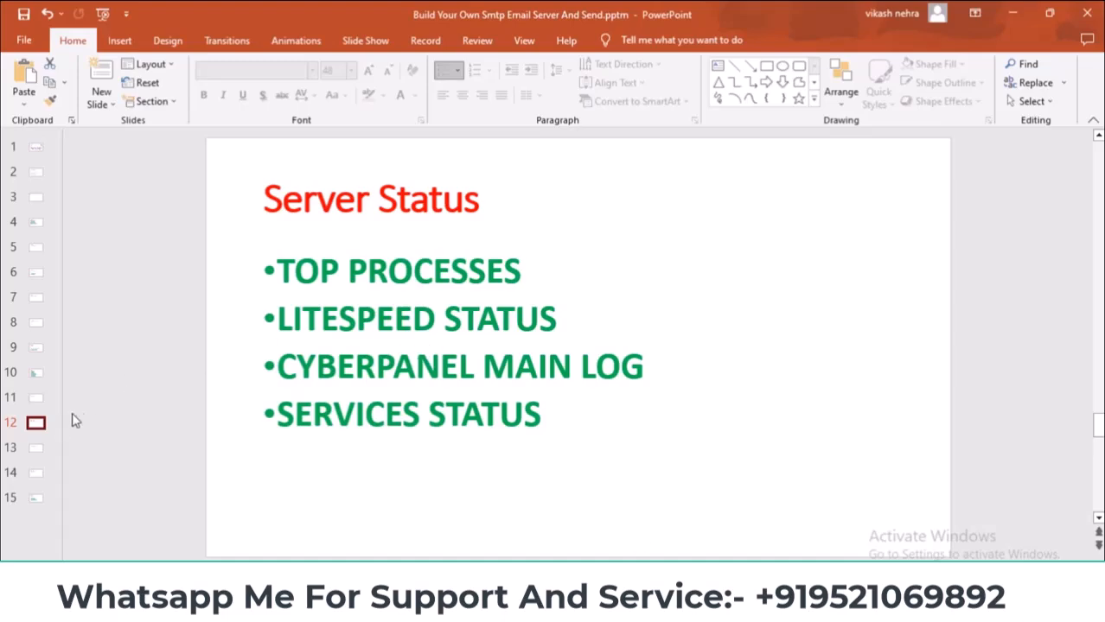
click(35, 448)
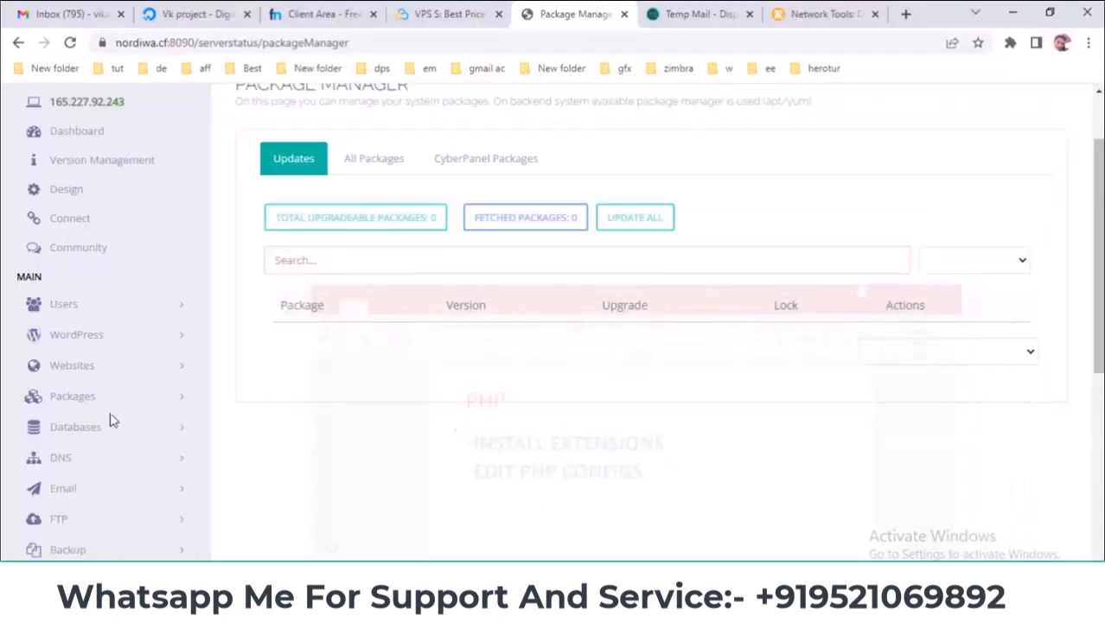
scroll(49, 442, down, 4)
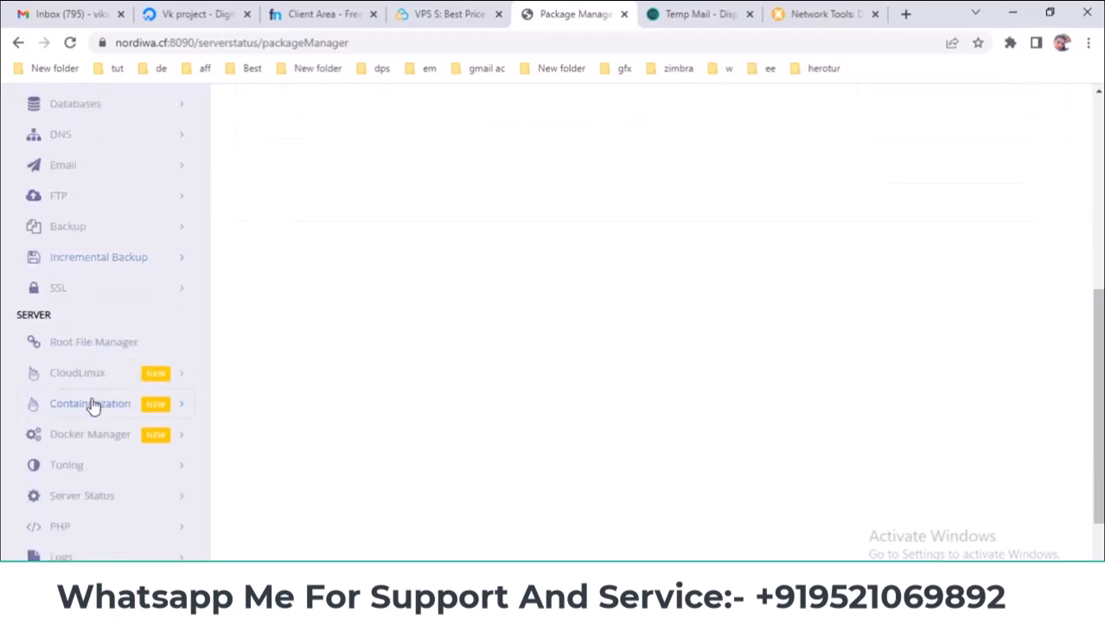
scroll(95, 402, down, 2)
- Open PHP > Install Extensions in the CyberPanel sidebar
click(118, 415)
scroll(263, 404, down, 1)
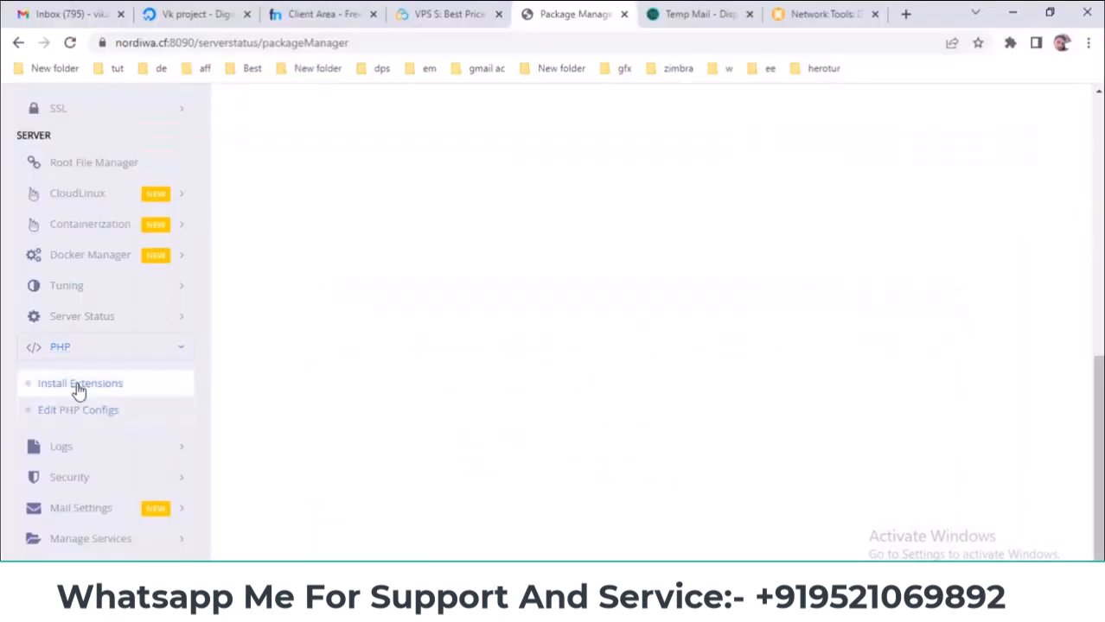
click(86, 385)
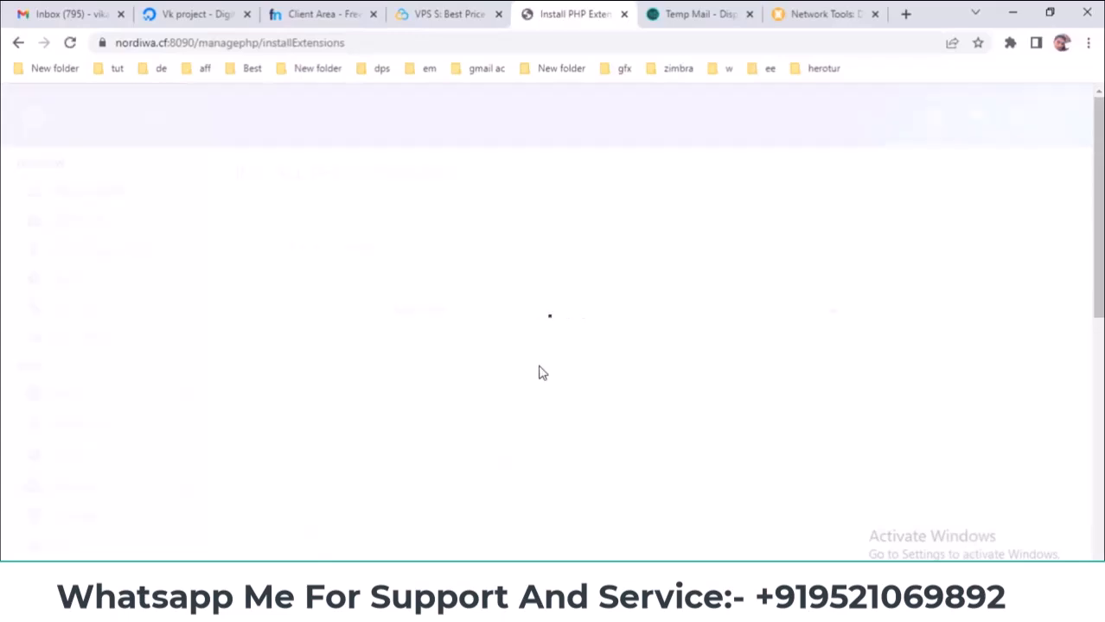
- Select PHP 8.0 and scroll through its 40 lsphp80 extensions, all marked Installed
click(570, 319)
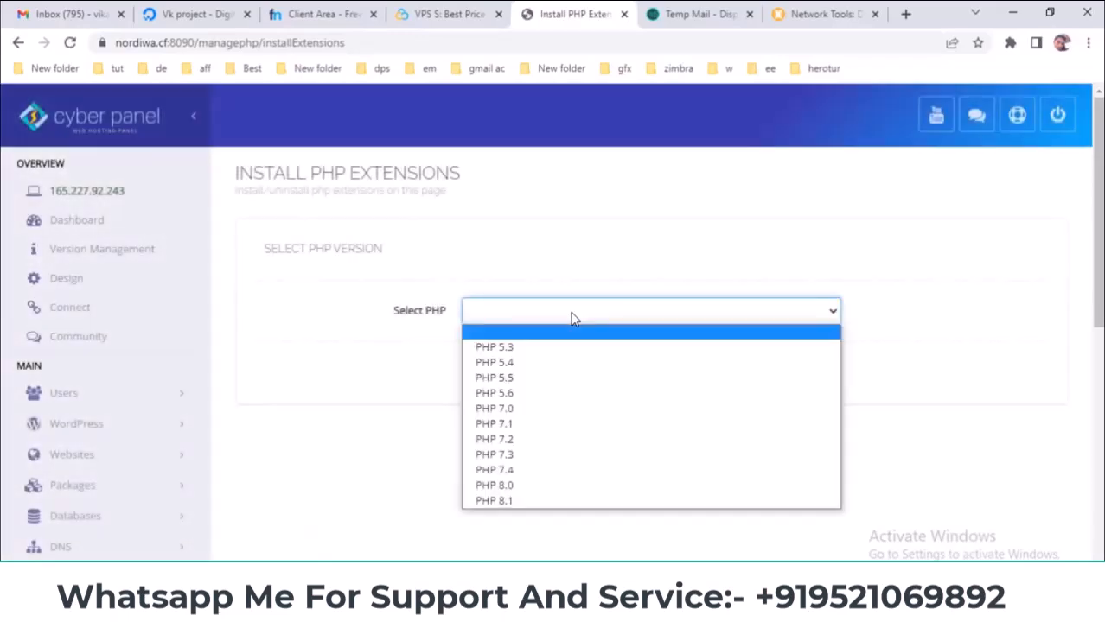
click(529, 489)
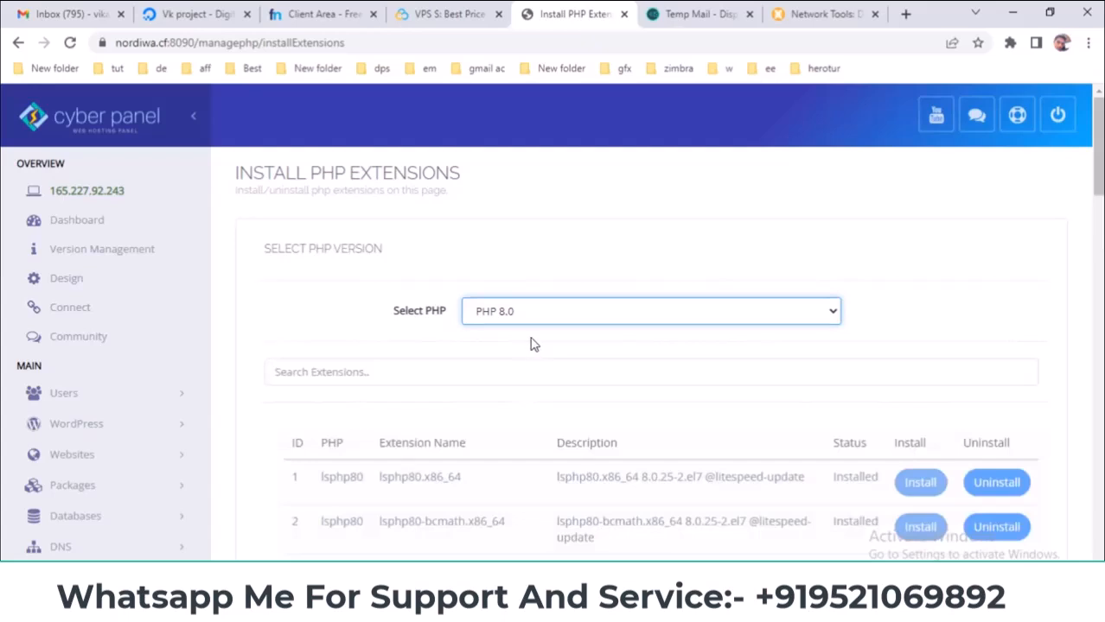
scroll(533, 344, down, 1)
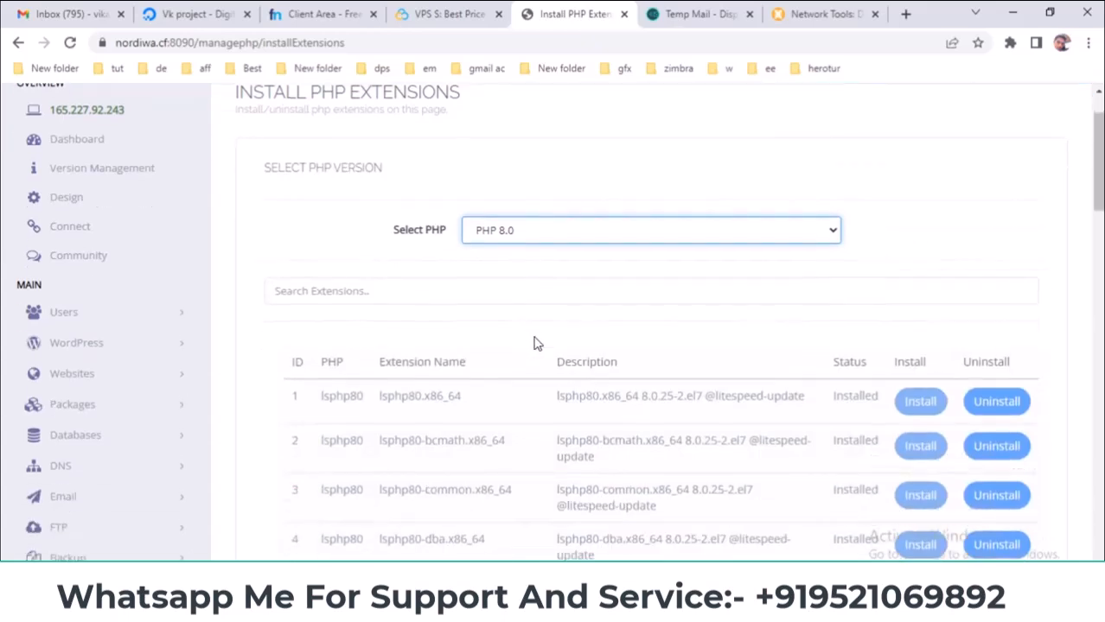
scroll(534, 344, down, 2)
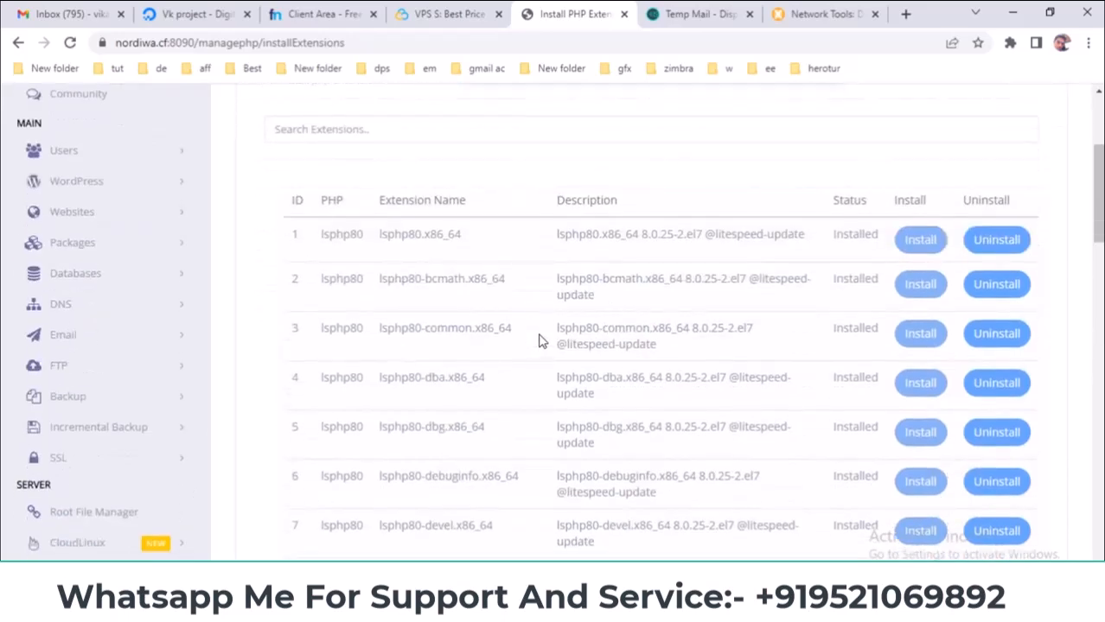
scroll(538, 341, down, 2)
scroll(501, 364, down, 3)
scroll(506, 365, down, 3)
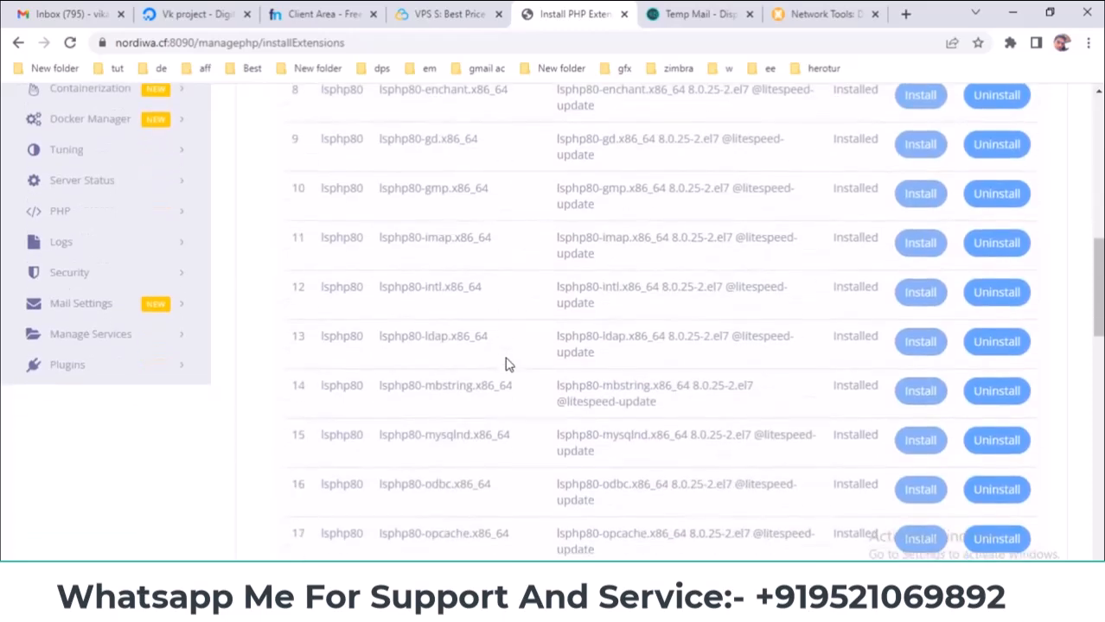
drag(1097, 318, 1098, 171)
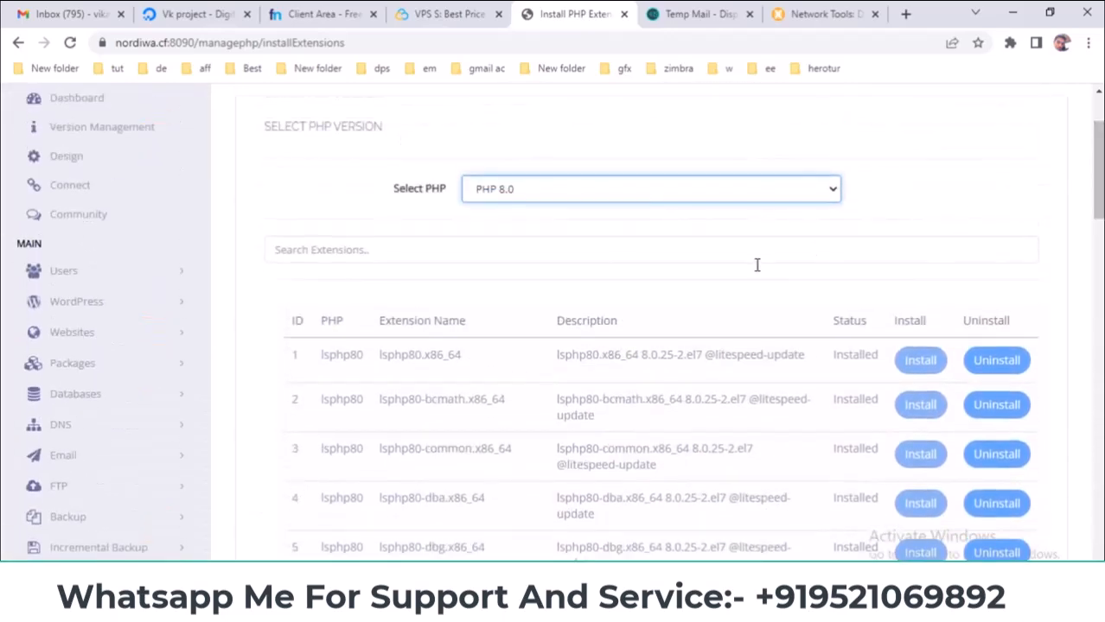
scroll(602, 295, down, 8)
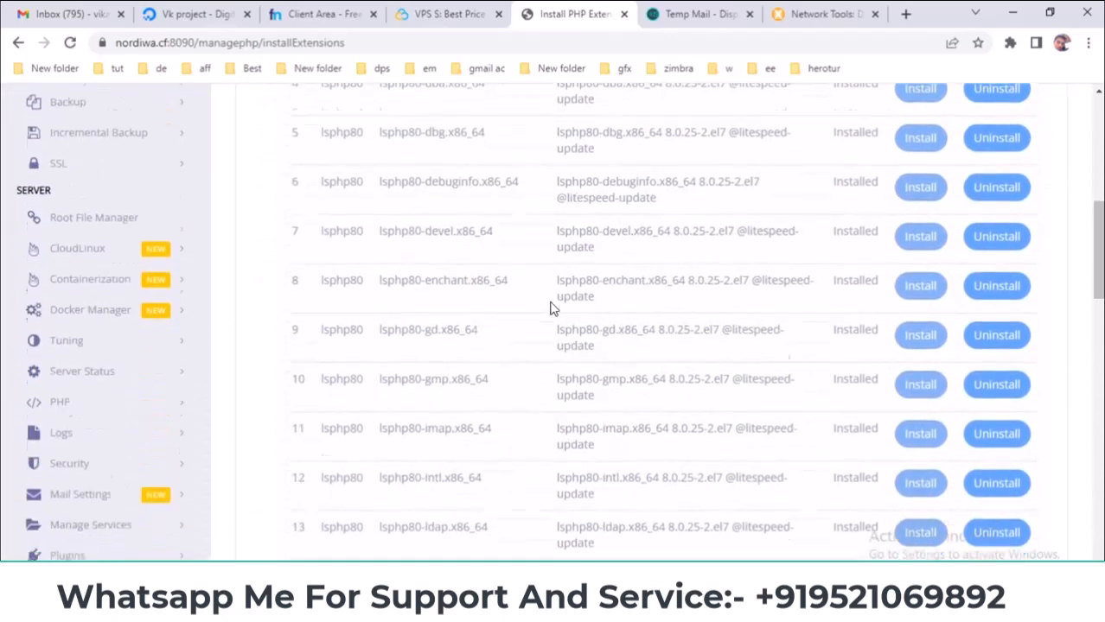
scroll(553, 307, down, 9)
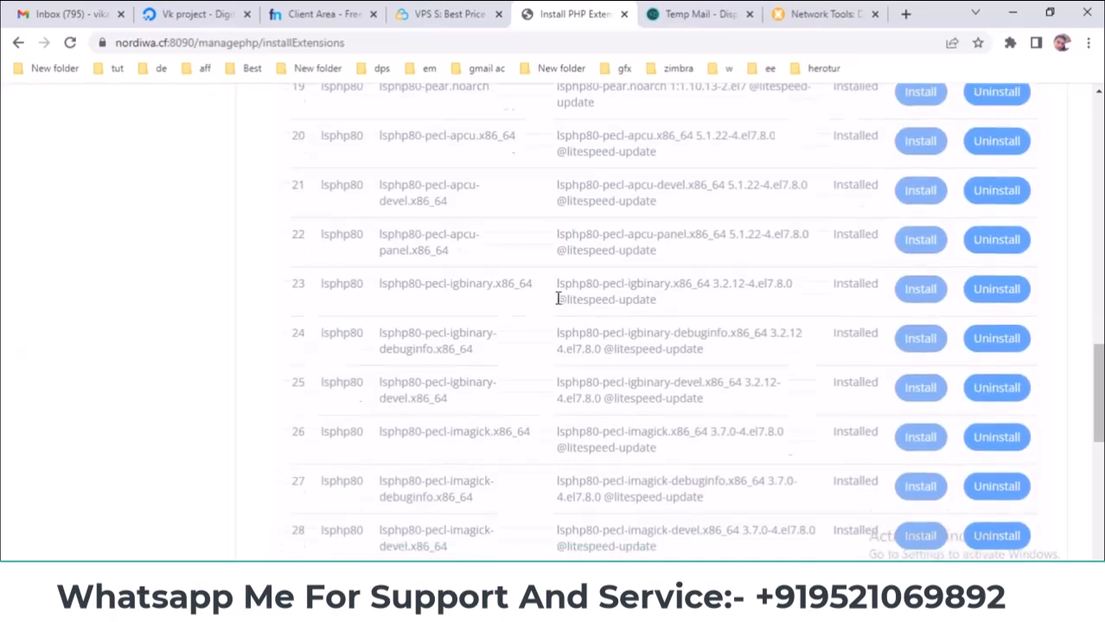
scroll(1048, 436, up, 6)
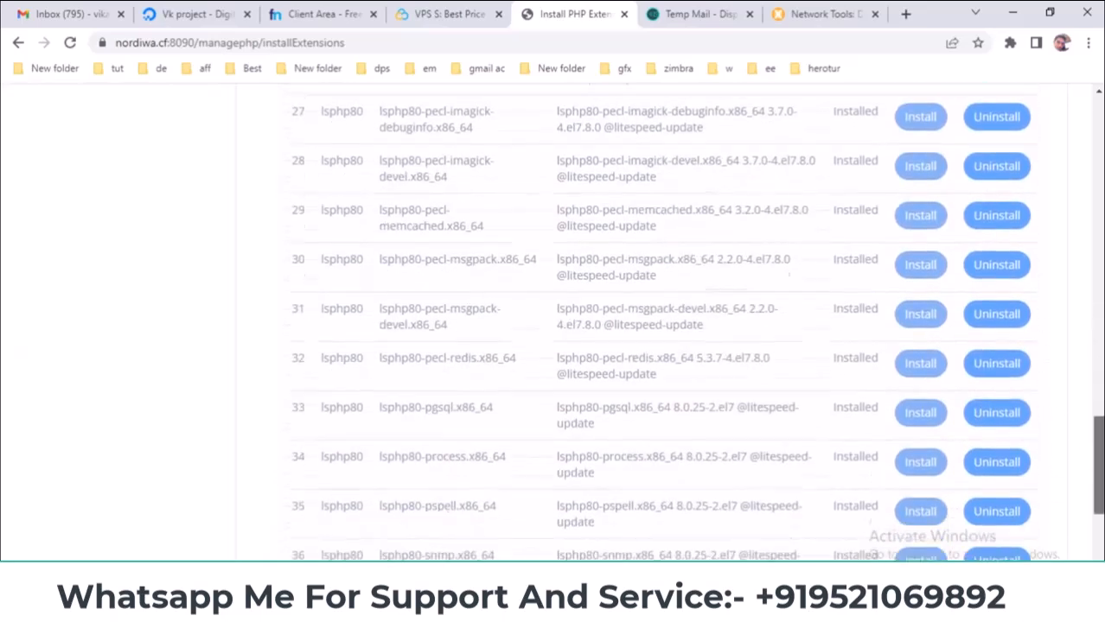
scroll(1091, 242, up, 10)
click(545, 225)
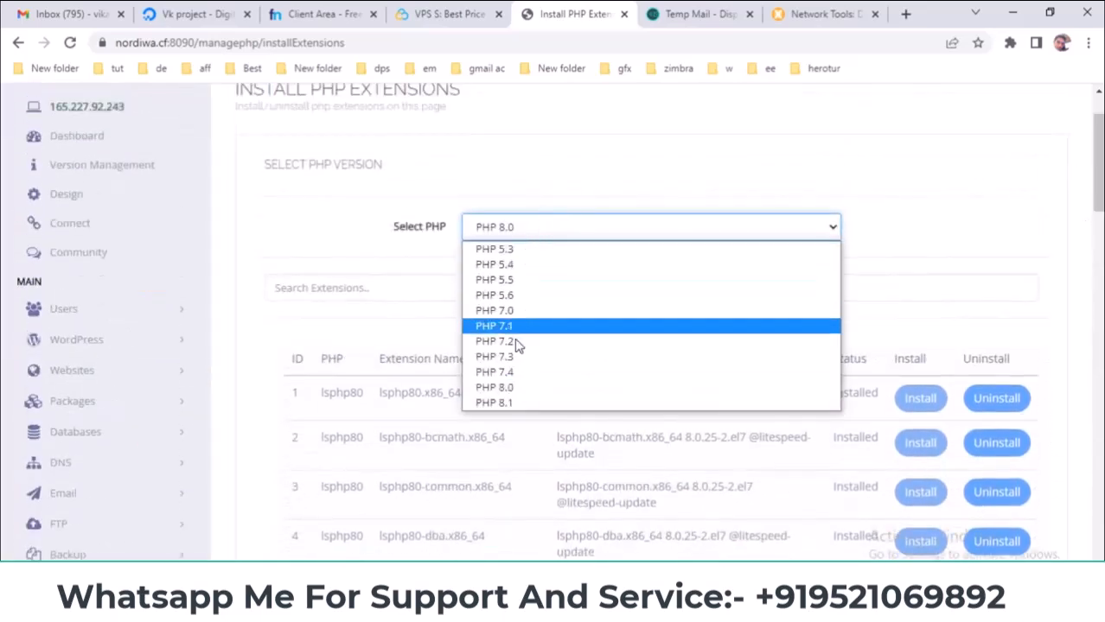
- Switch to PHP 7.4 (lsphp74) and highlight the Not-Installed status on rows 31 and 34
click(519, 378)
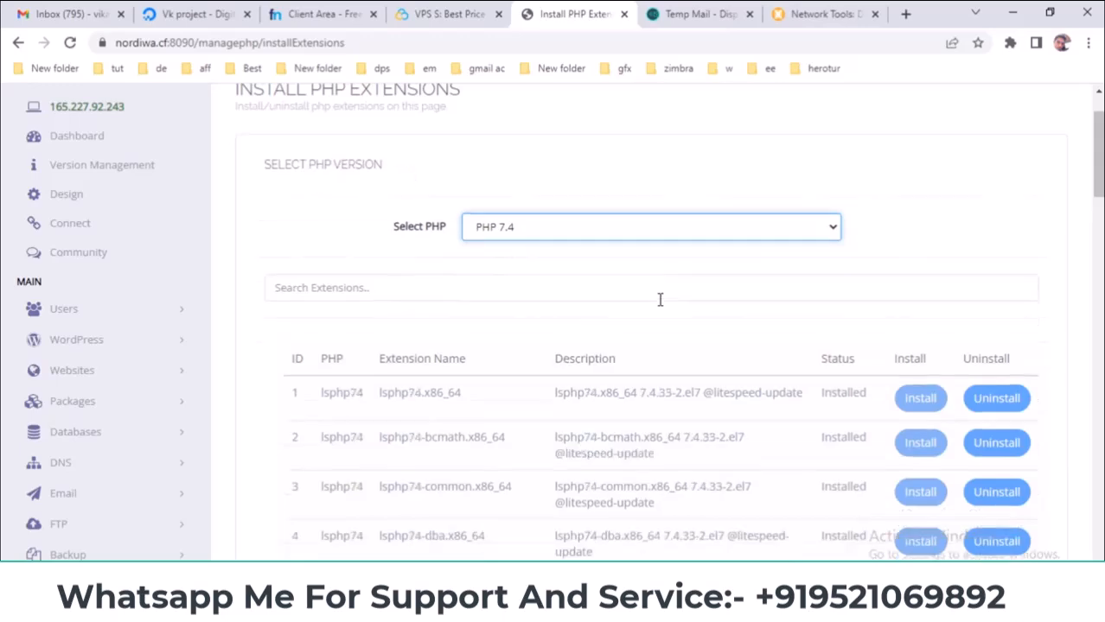
scroll(659, 299, down, 8)
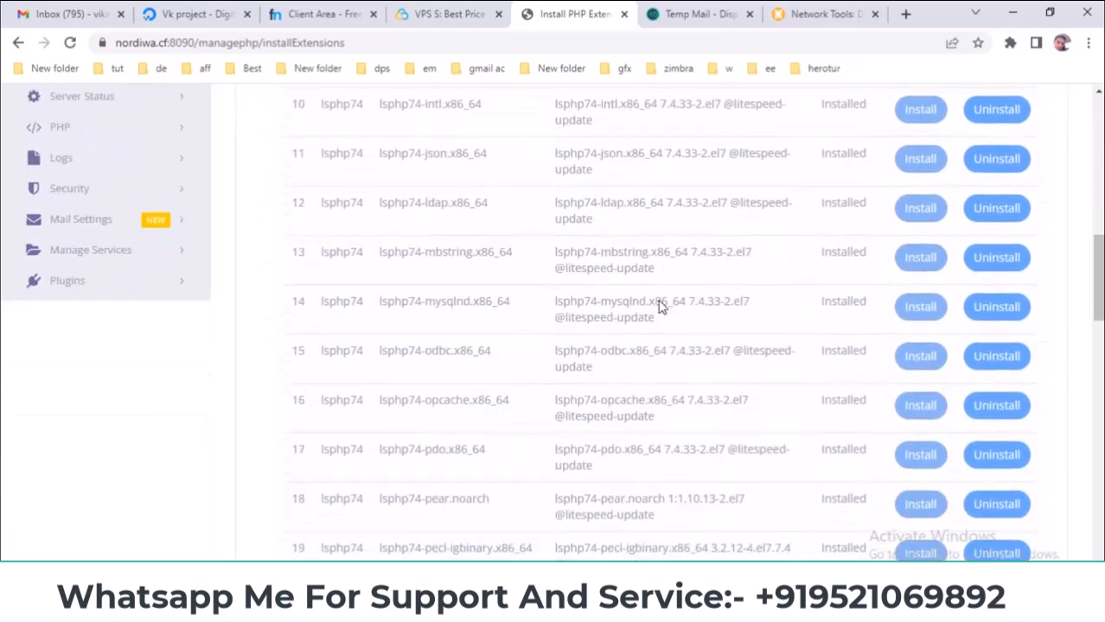
scroll(659, 306, down, 11)
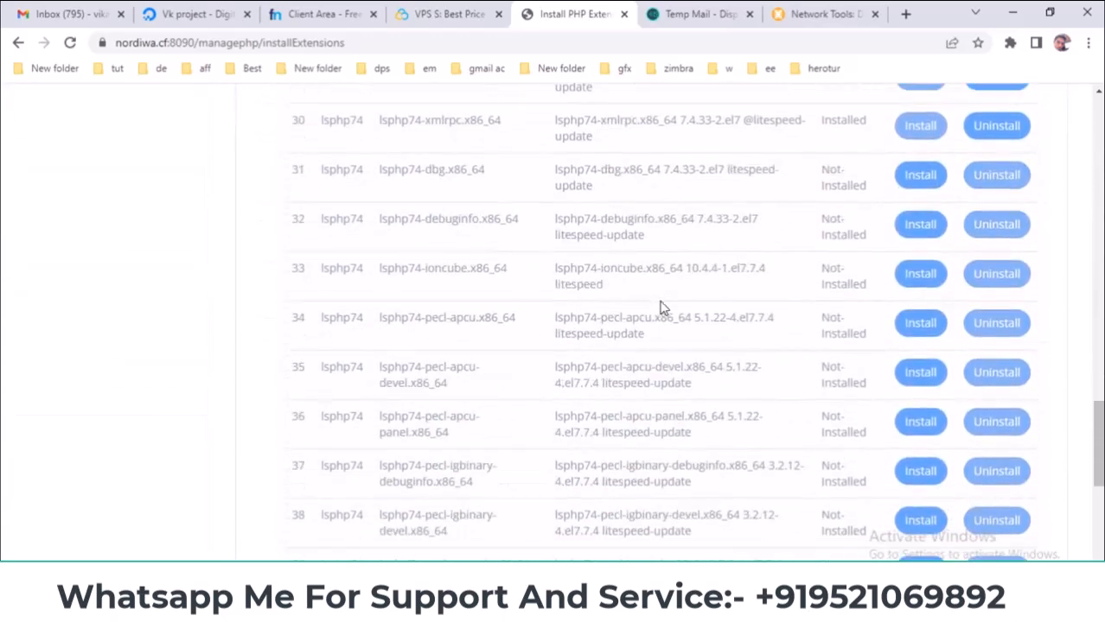
scroll(828, 319, up, 3)
drag(822, 326, 865, 352)
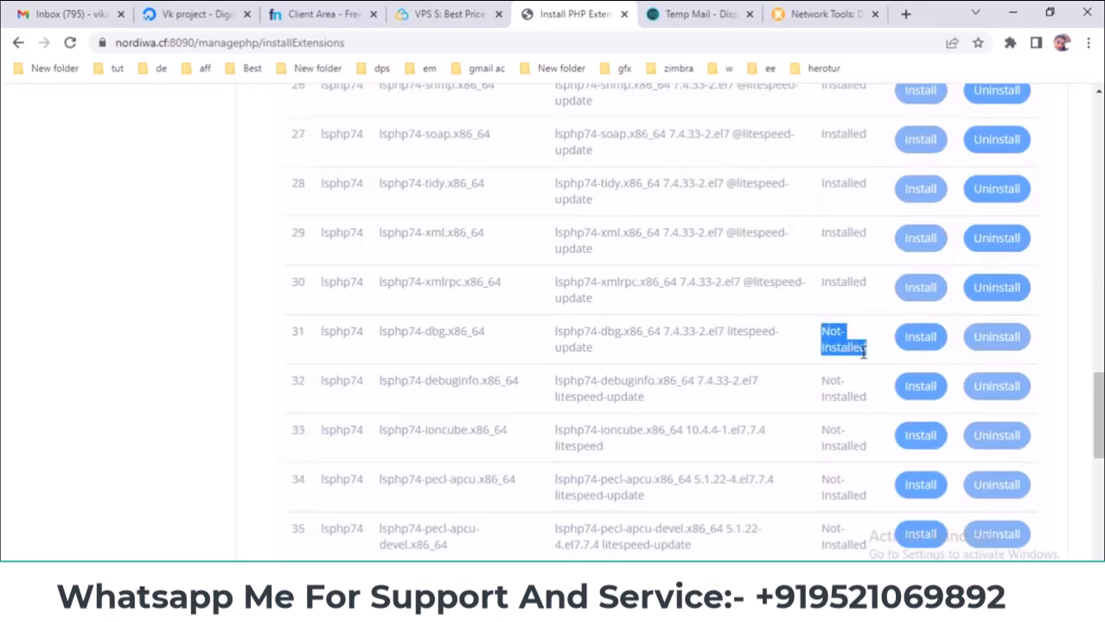
click(864, 352)
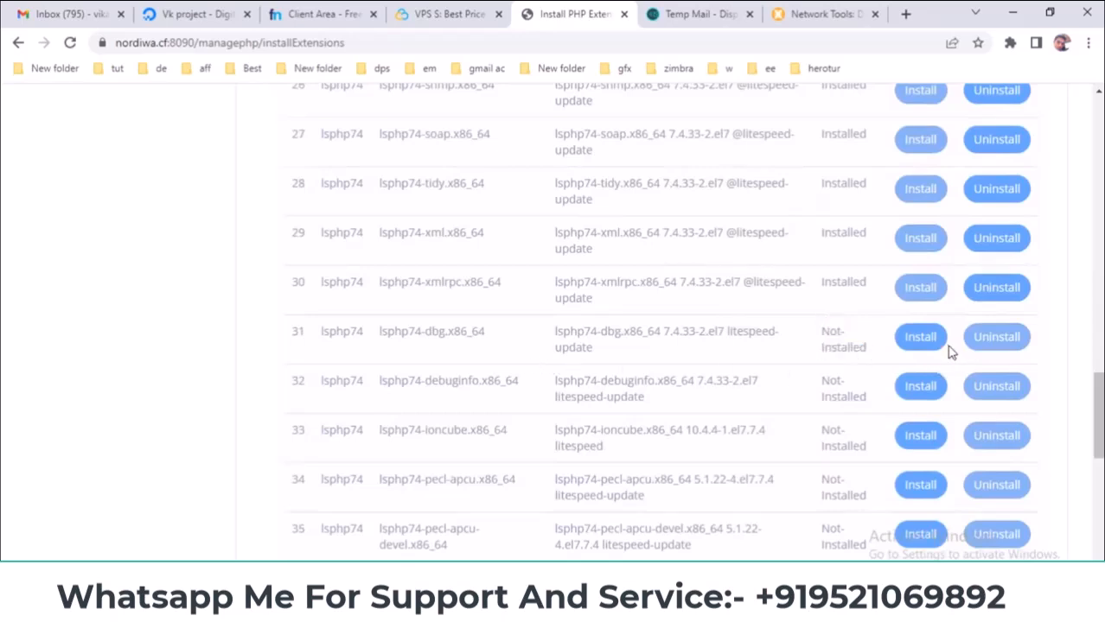
scroll(784, 370, down, 3)
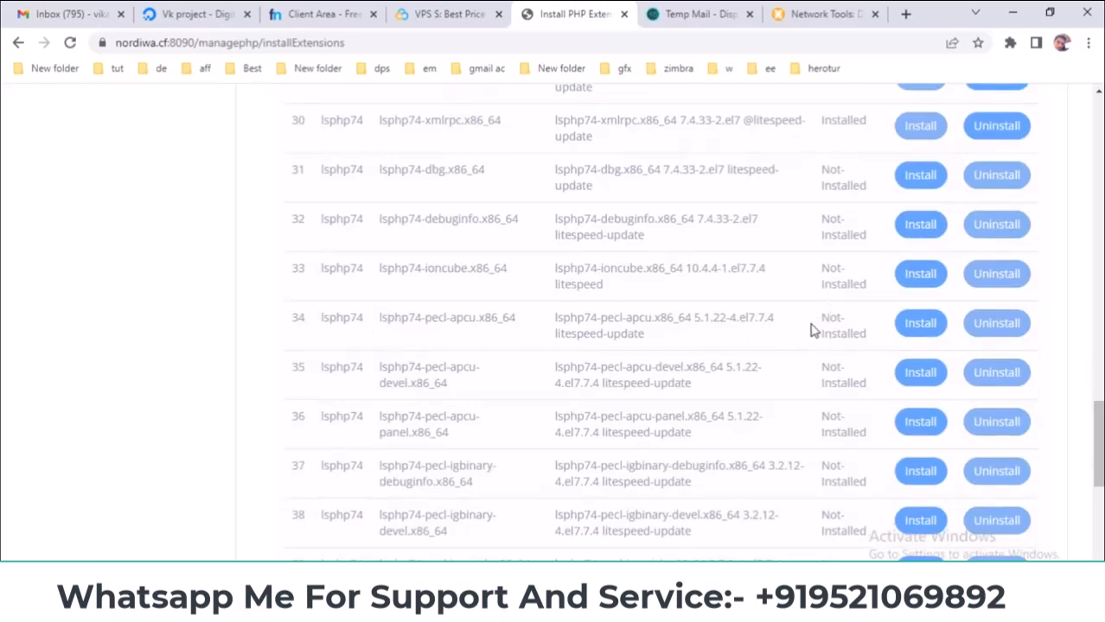
drag(804, 320, 835, 337)
scroll(587, 397, down, 6)
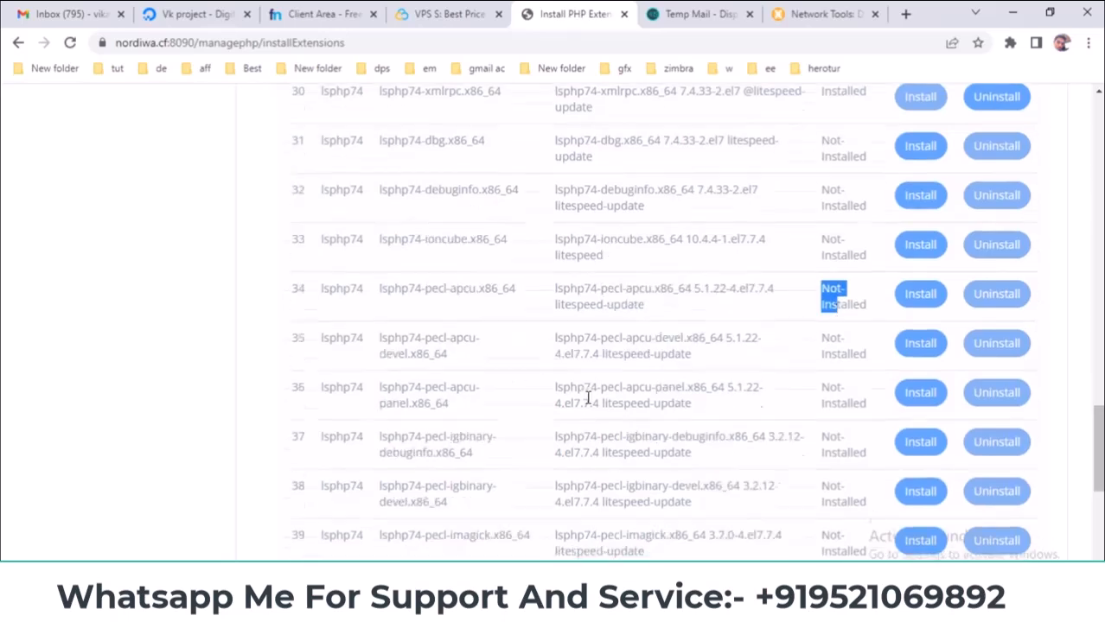
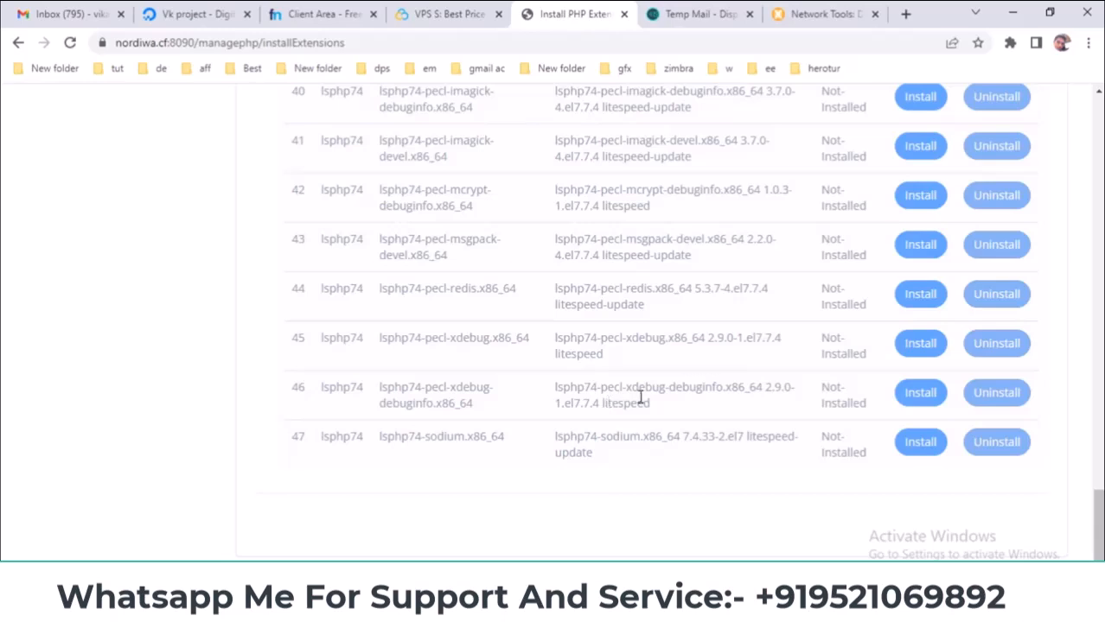
- Leave the PHP 7.4 extension list and go to PHP > Edit PHP Configs in the sidebar
scroll(714, 365, up, 9)
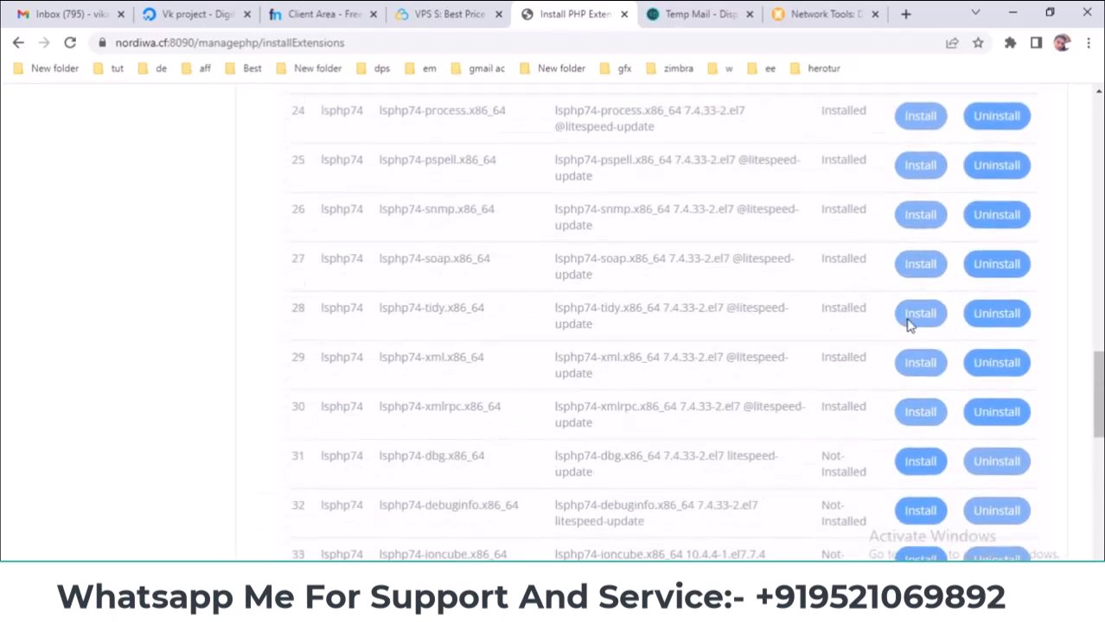
scroll(809, 276, up, 9)
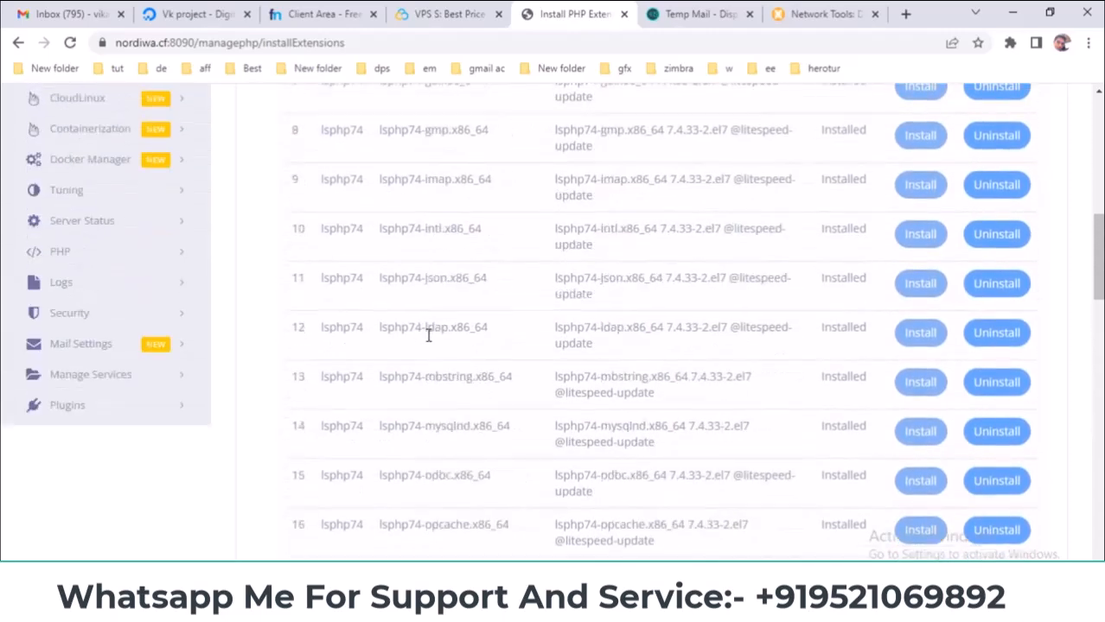
scroll(440, 363, up, 3)
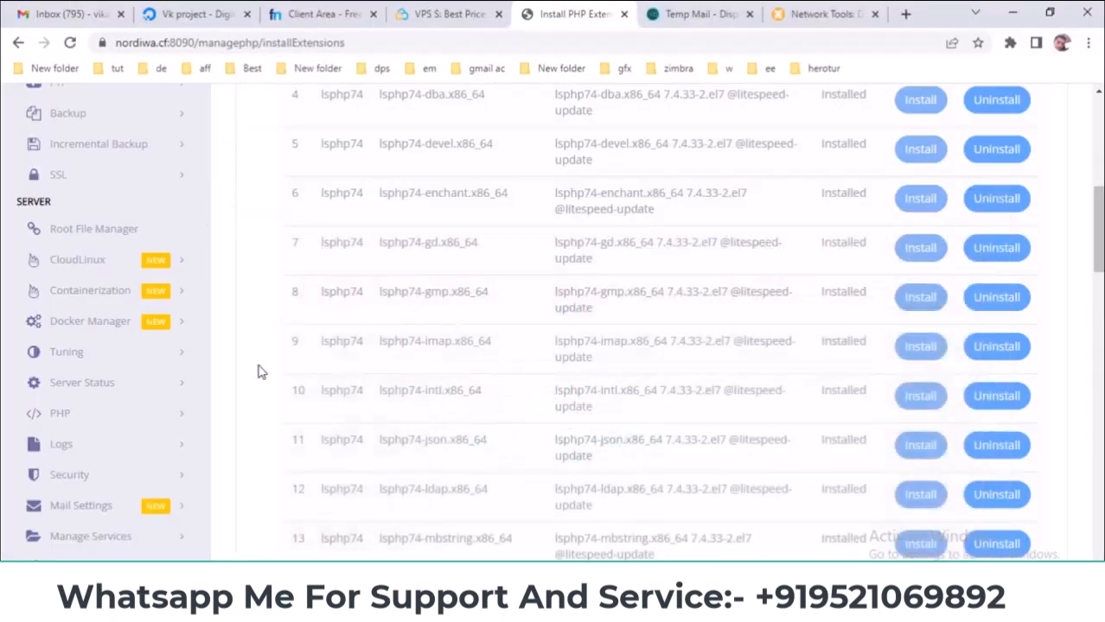
scroll(260, 372, up, 5)
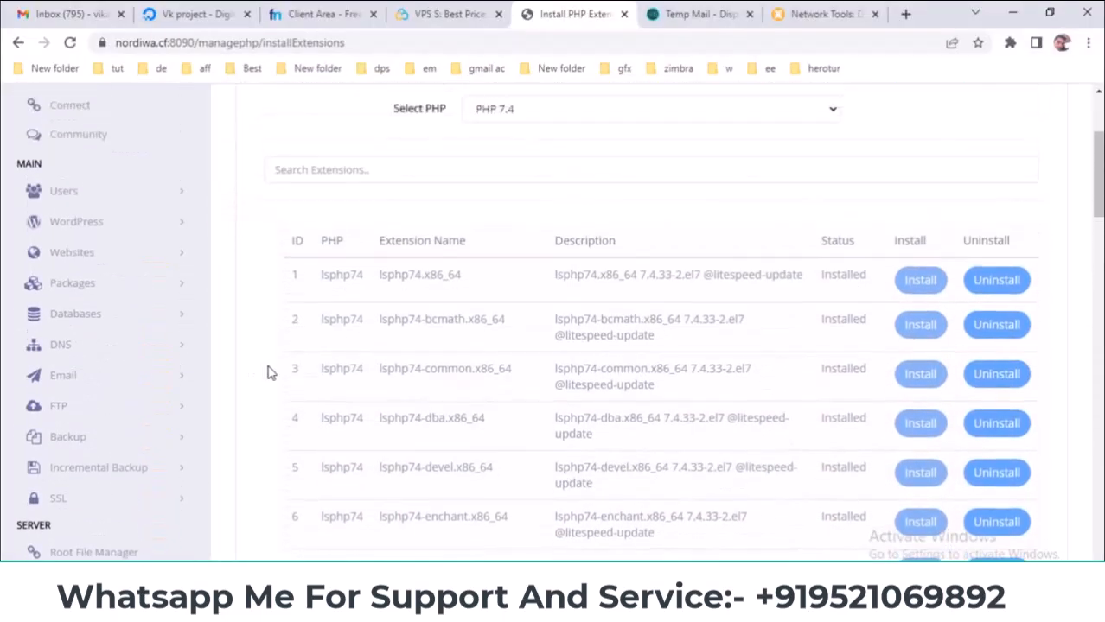
scroll(268, 373, down, 1)
scroll(275, 371, down, 2)
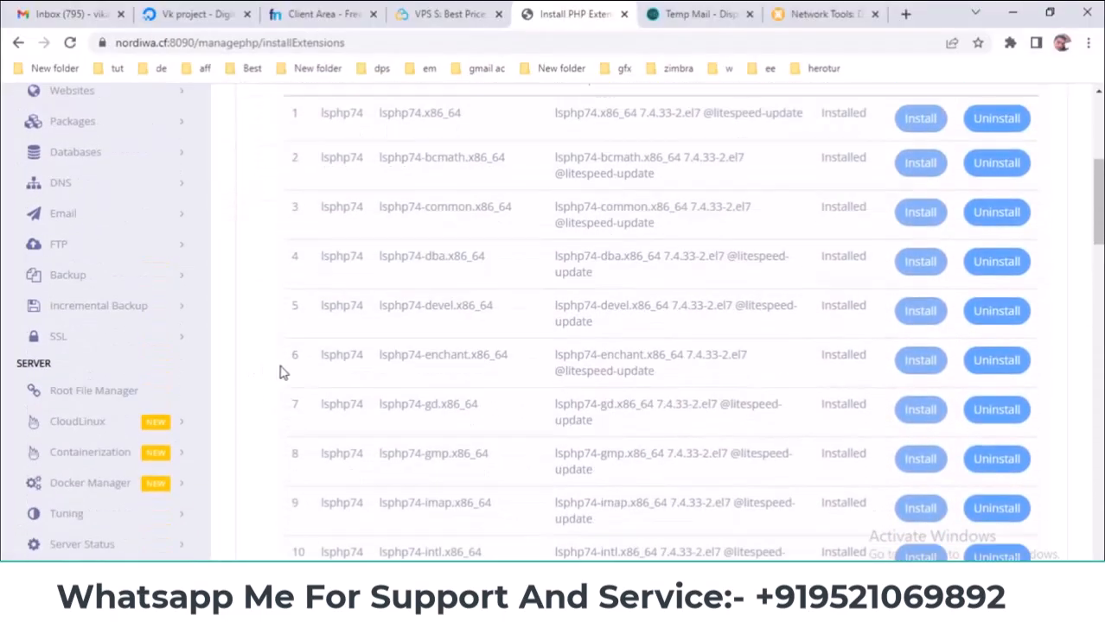
scroll(280, 371, down, 2)
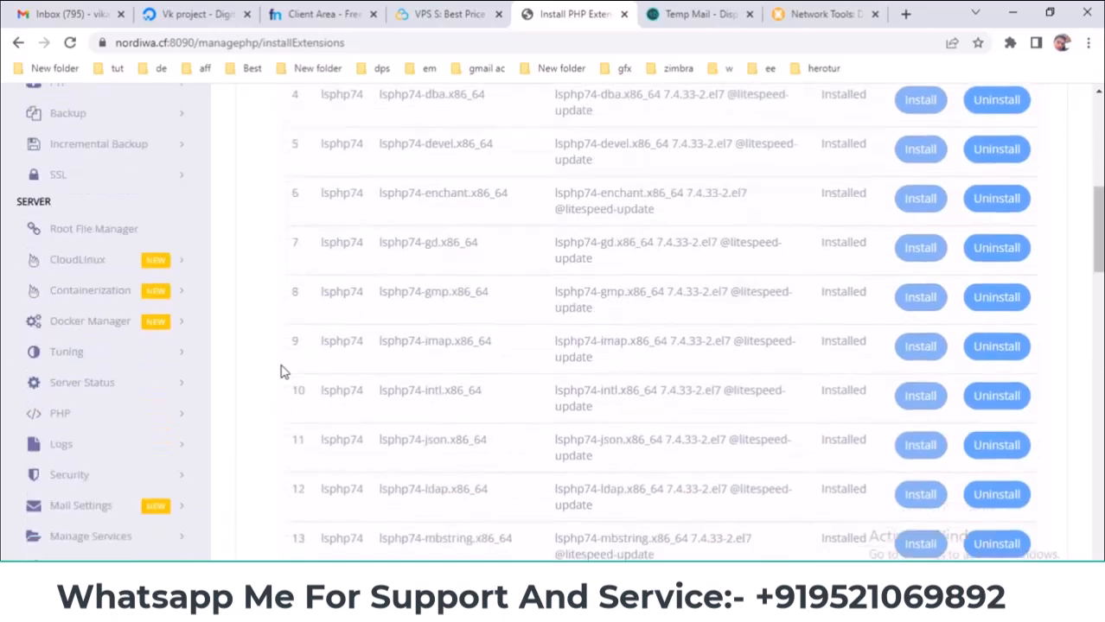
click(176, 417)
scroll(241, 384, down, 1)
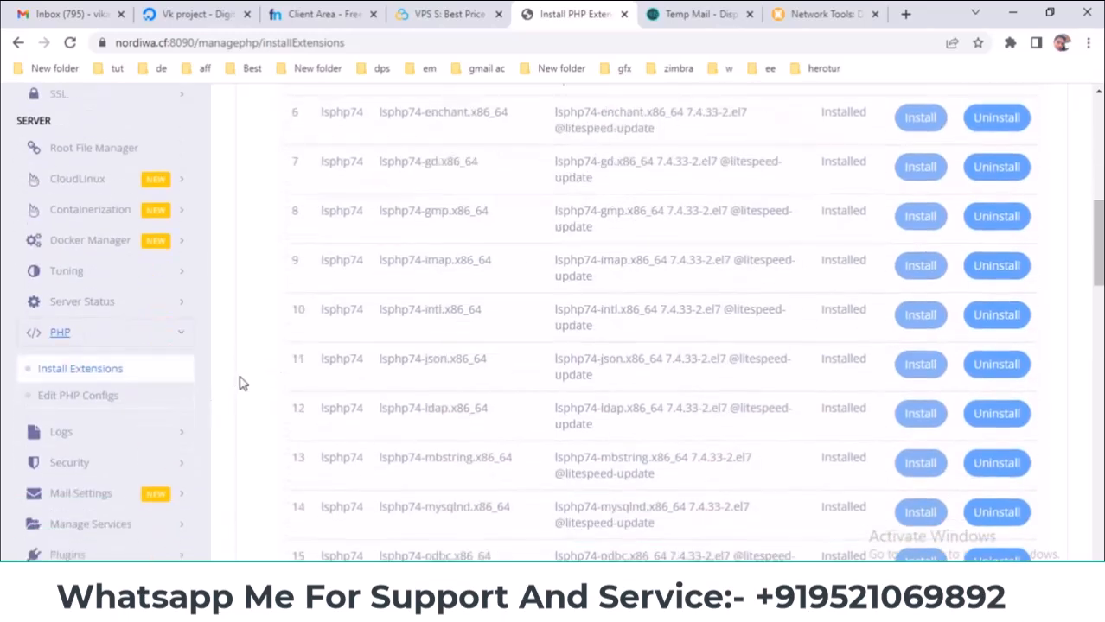
click(79, 397)
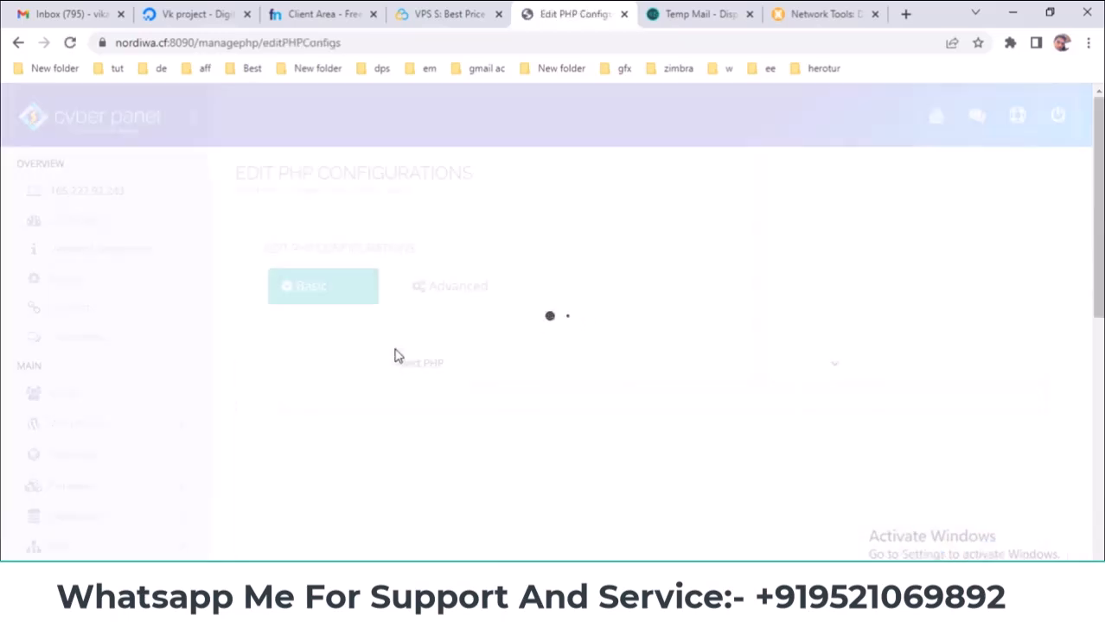
- Load PHP 8.0 and change memory_limit to 528M and upload_max_filesize to 150M
click(489, 370)
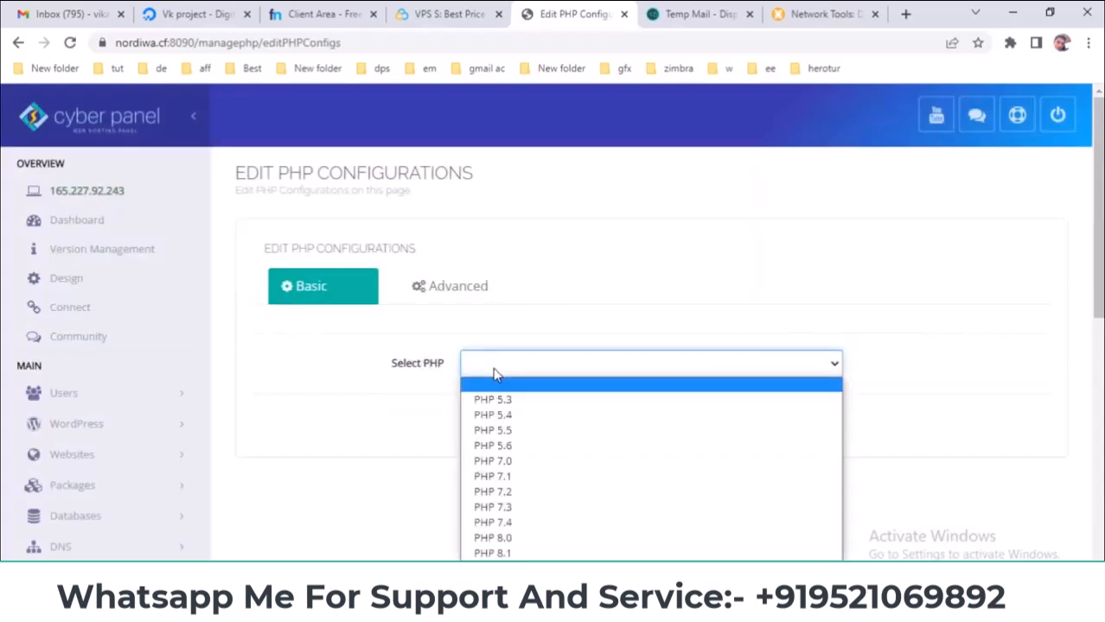
click(396, 363)
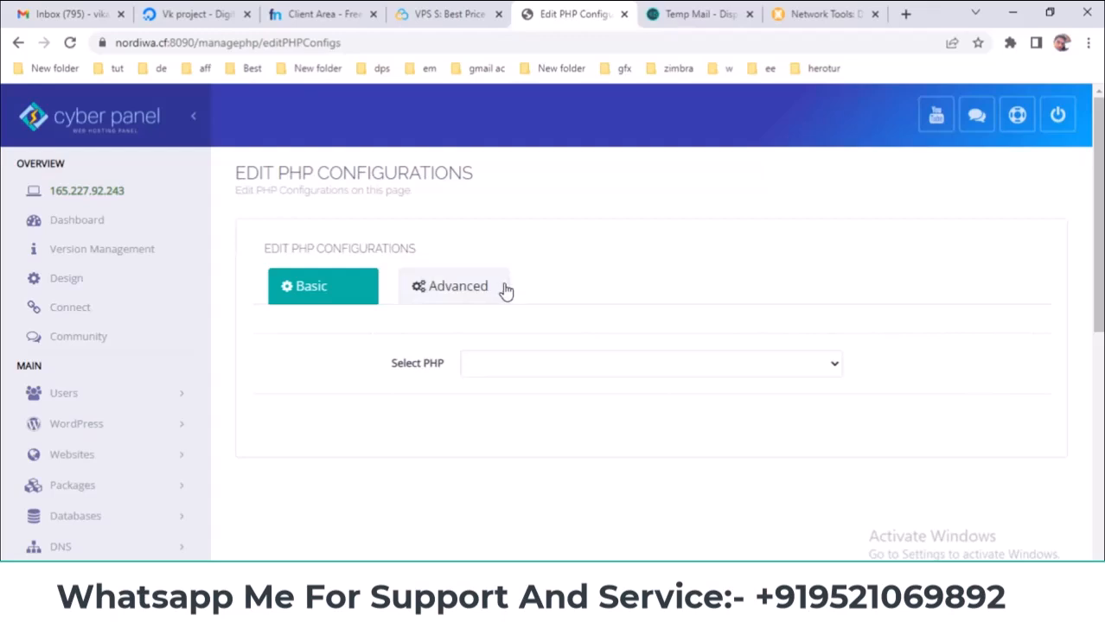
click(541, 363)
click(506, 538)
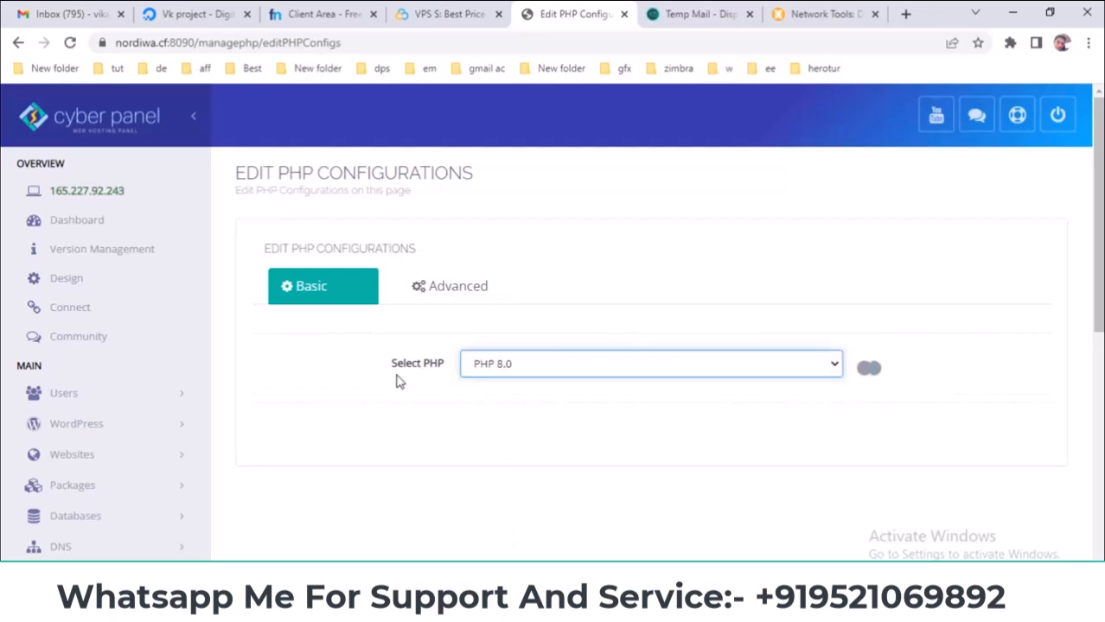
scroll(402, 381, down, 2)
scroll(403, 381, down, 2)
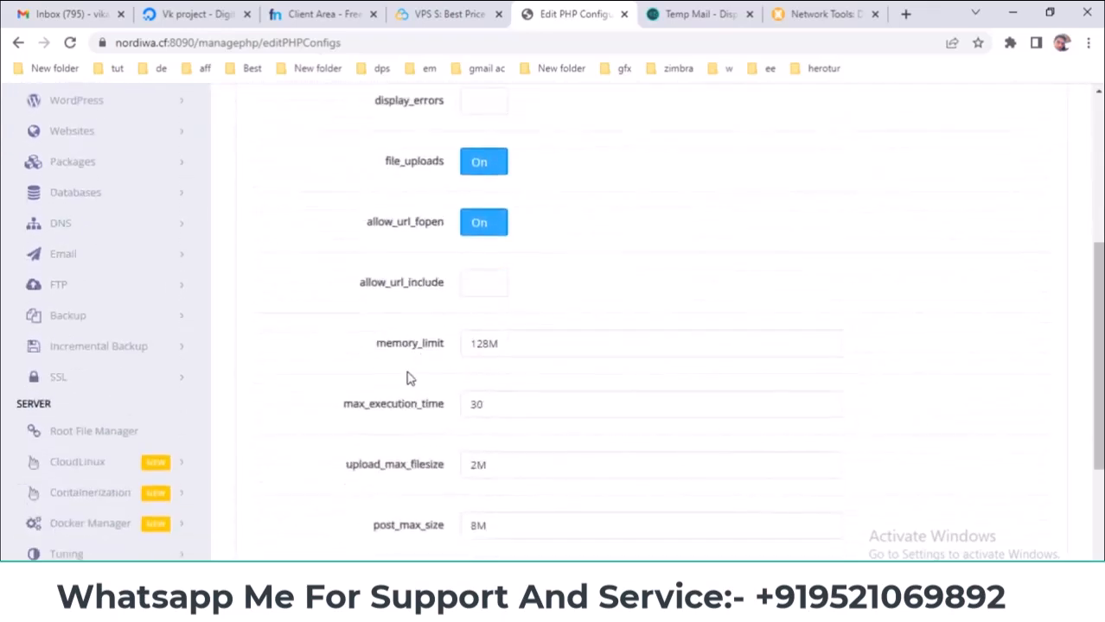
drag(487, 342, 464, 343)
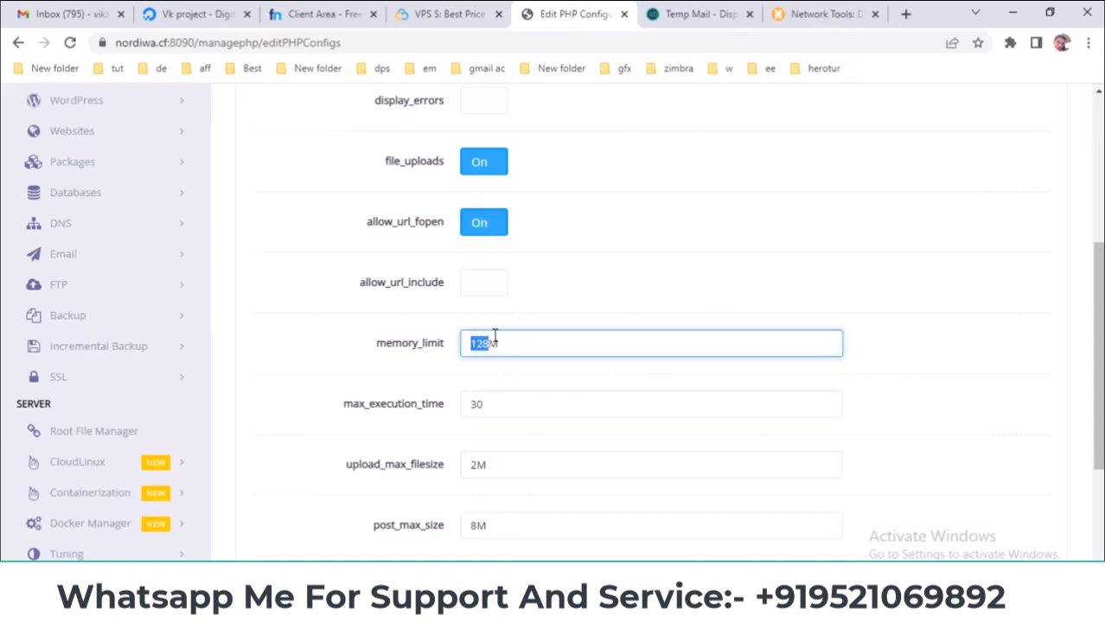
text(5)
scroll(475, 348, down, 2)
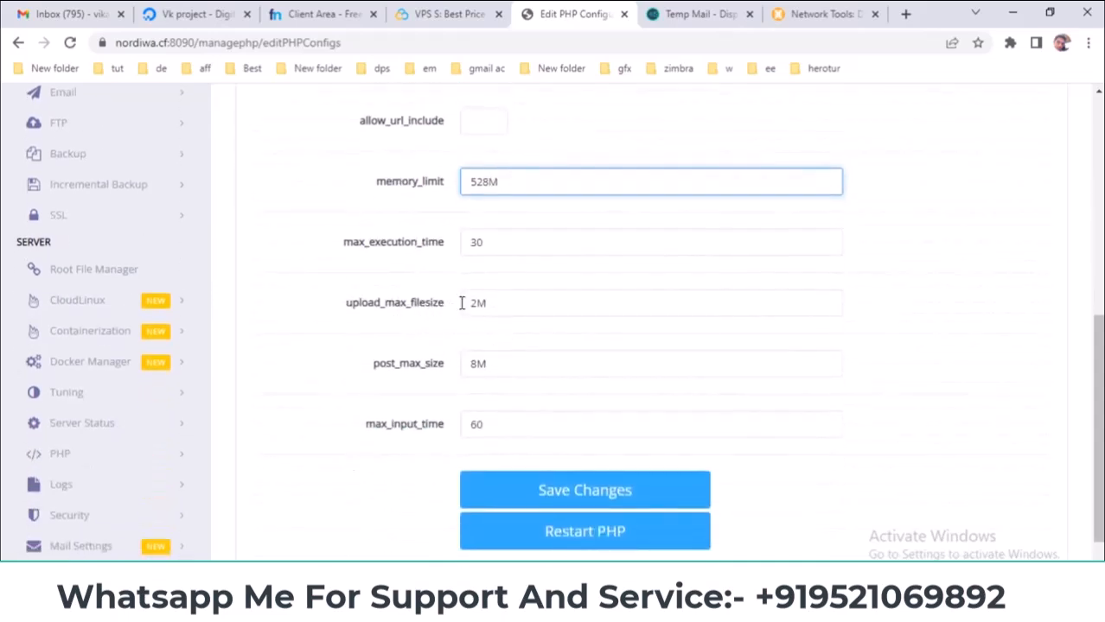
drag(477, 301, 471, 303)
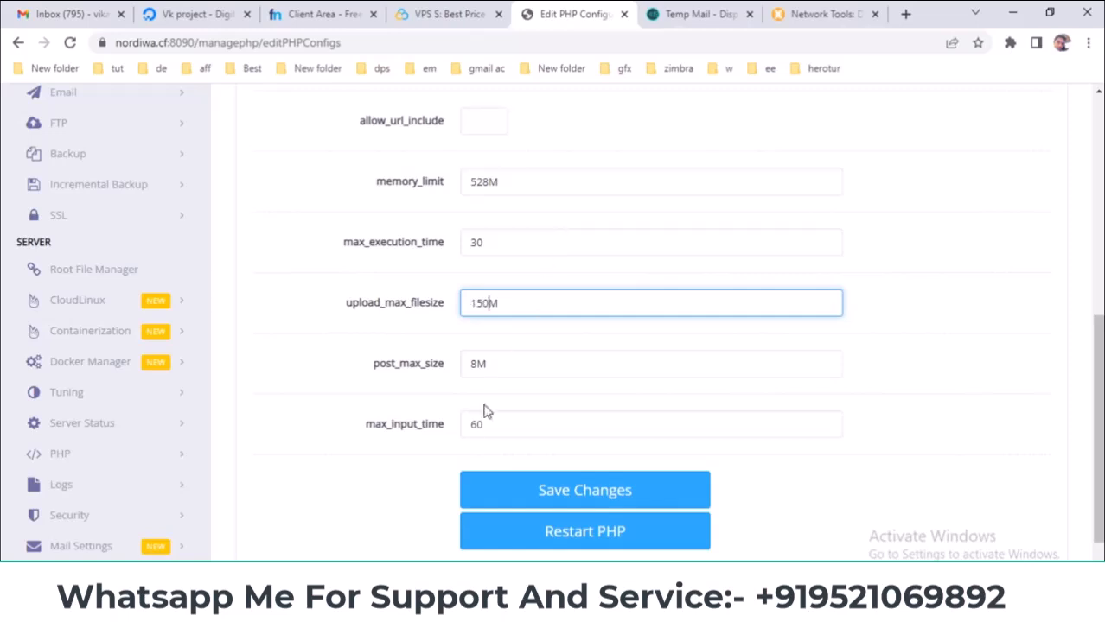
scroll(479, 432, down, 1)
- Save the PHP 8.0 changes, restart PHP, and switch to the Advanced php.ini editor
click(605, 420)
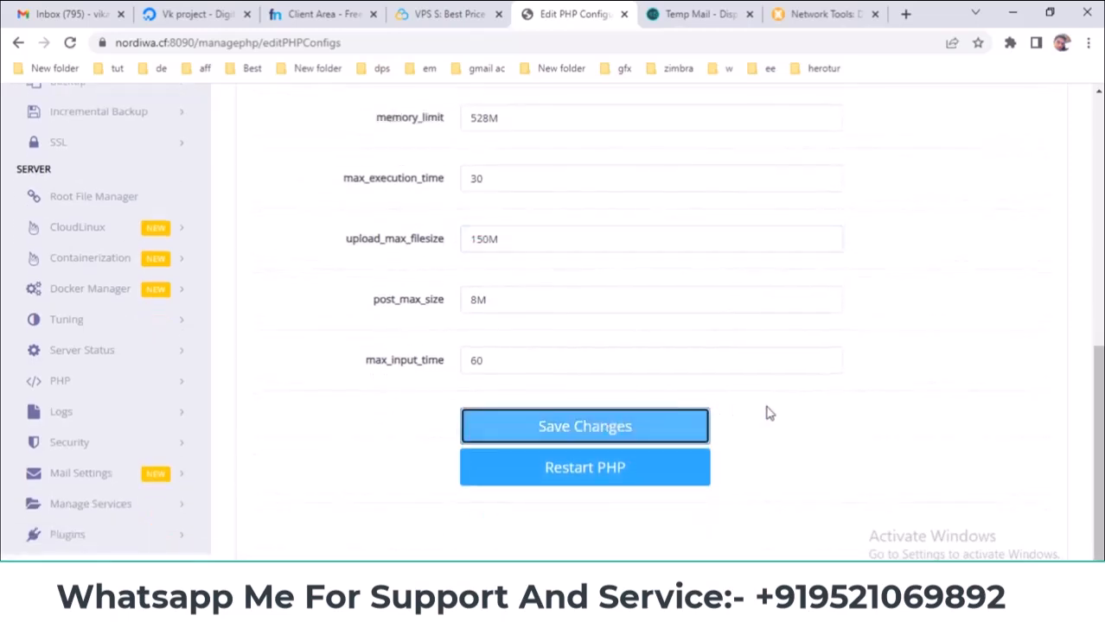
scroll(770, 414, up, 7)
scroll(591, 348, down, 4)
scroll(590, 349, up, 4)
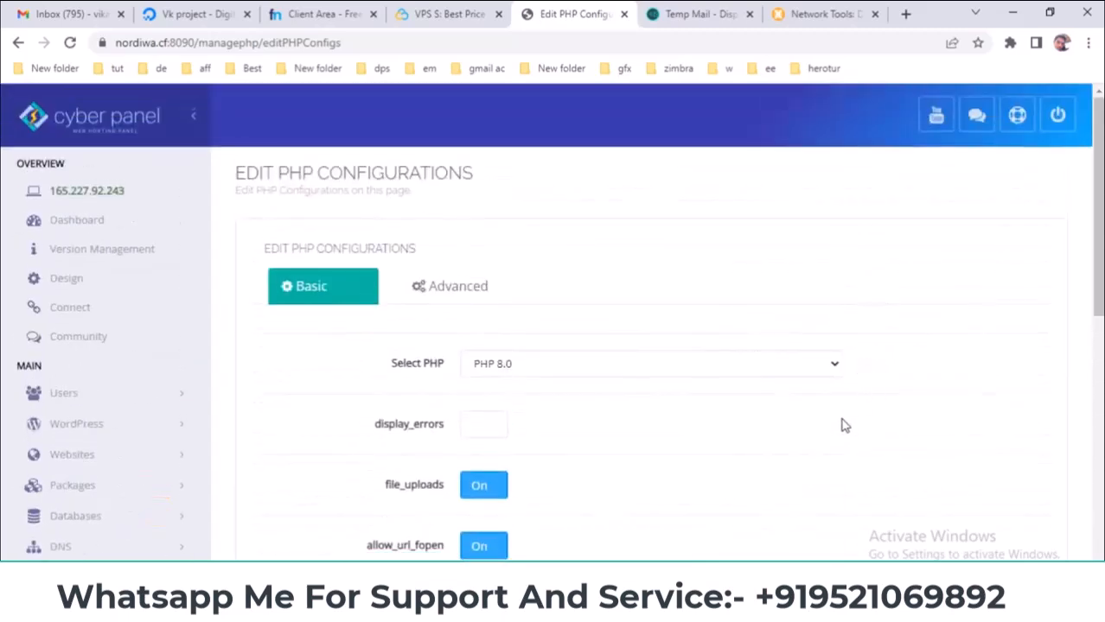
scroll(844, 419, down, 7)
drag(463, 484, 522, 485)
click(603, 491)
click(599, 429)
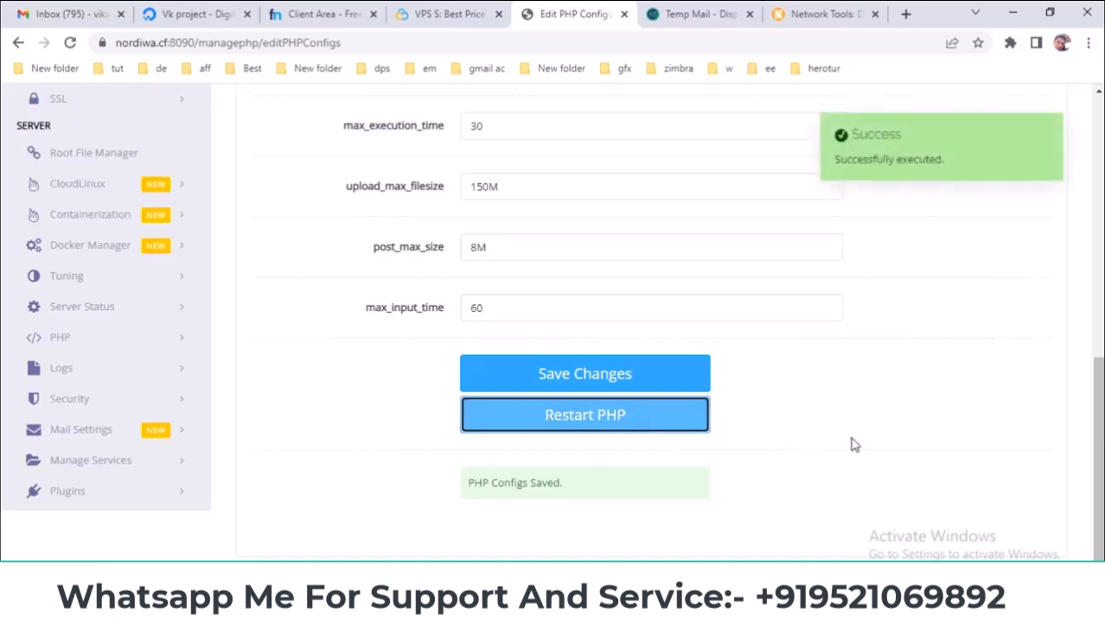
scroll(806, 372, up, 7)
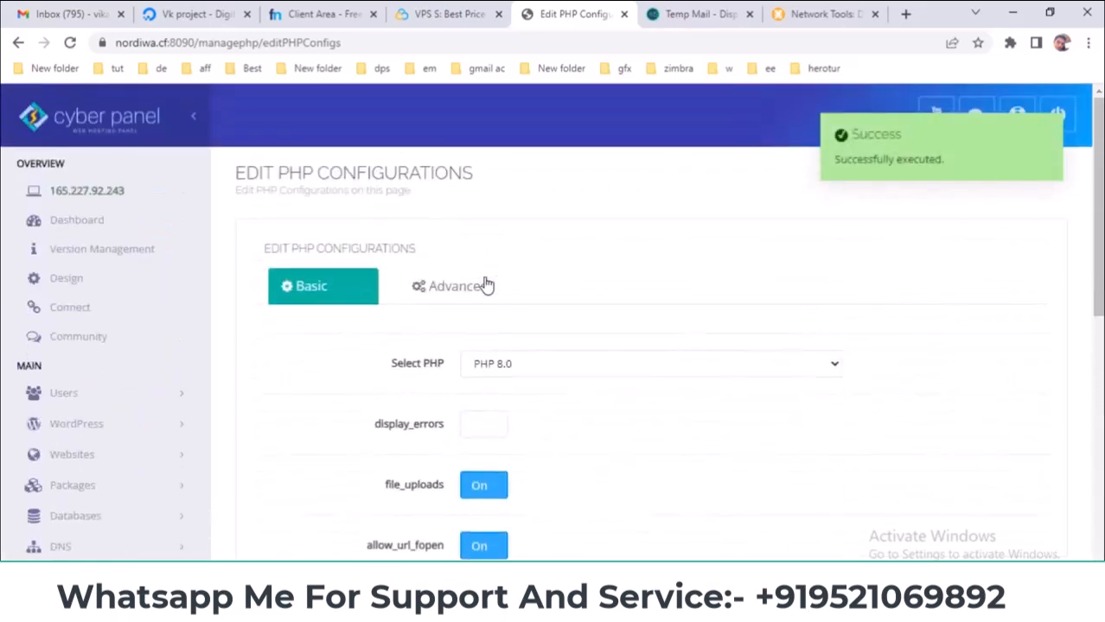
click(485, 292)
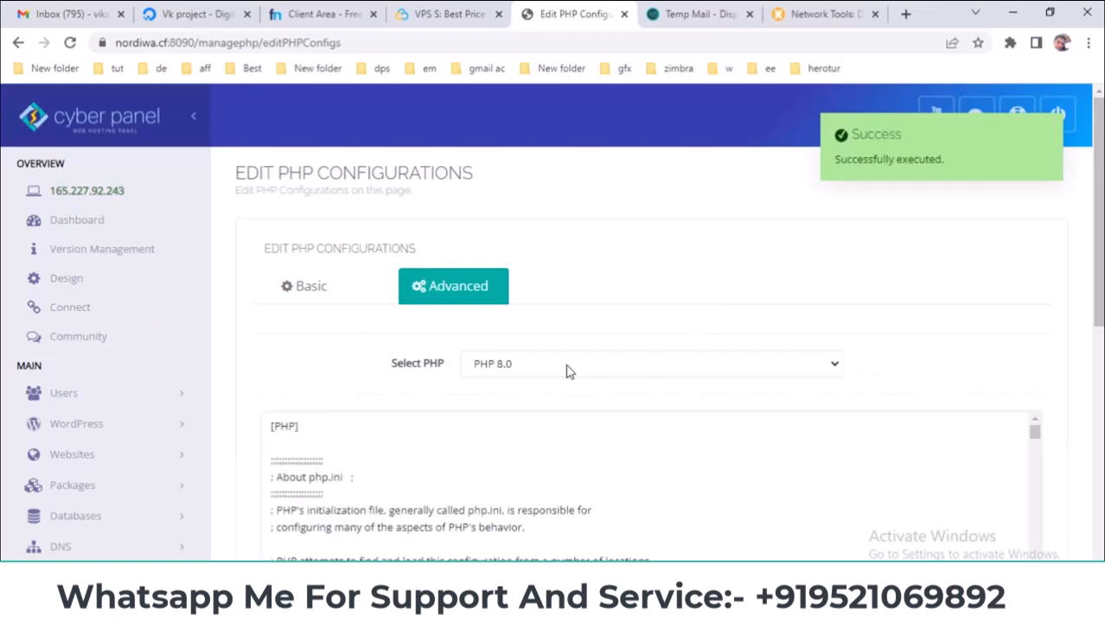
- Scroll through PHP 8.0's raw php.ini contents, highlighting the php.ini file header
scroll(827, 395, down, 3)
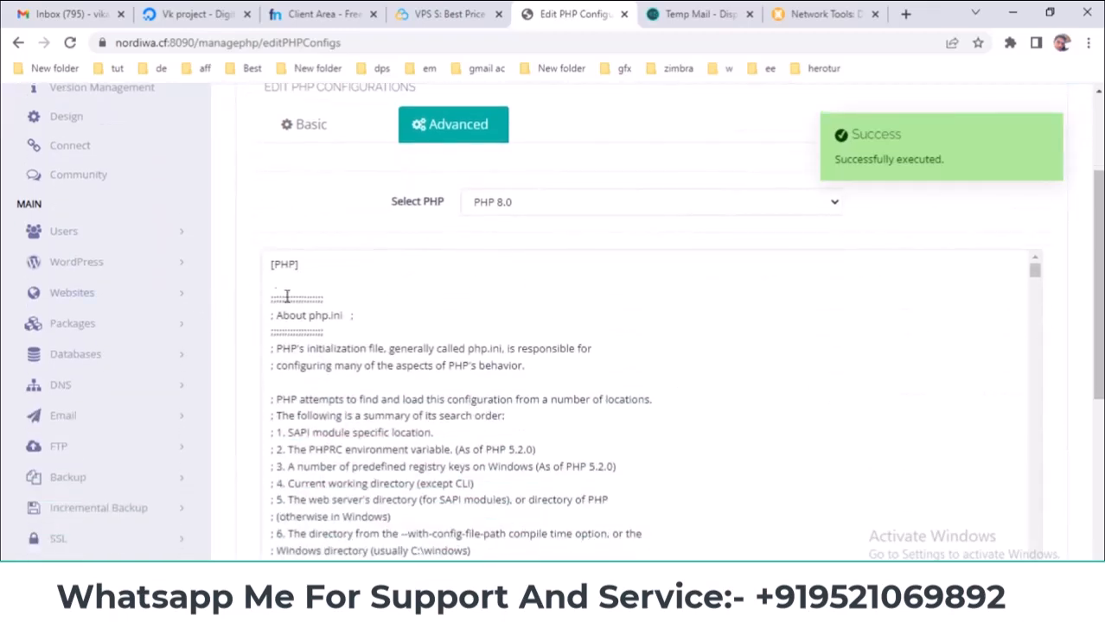
drag(309, 317, 344, 318)
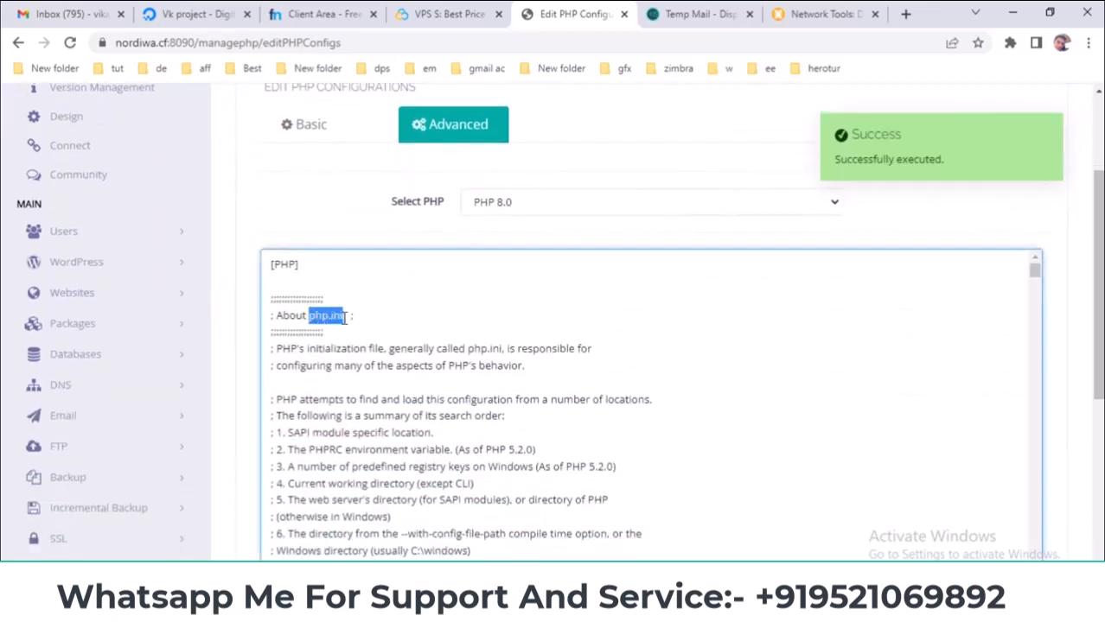
scroll(1037, 124, down, 3)
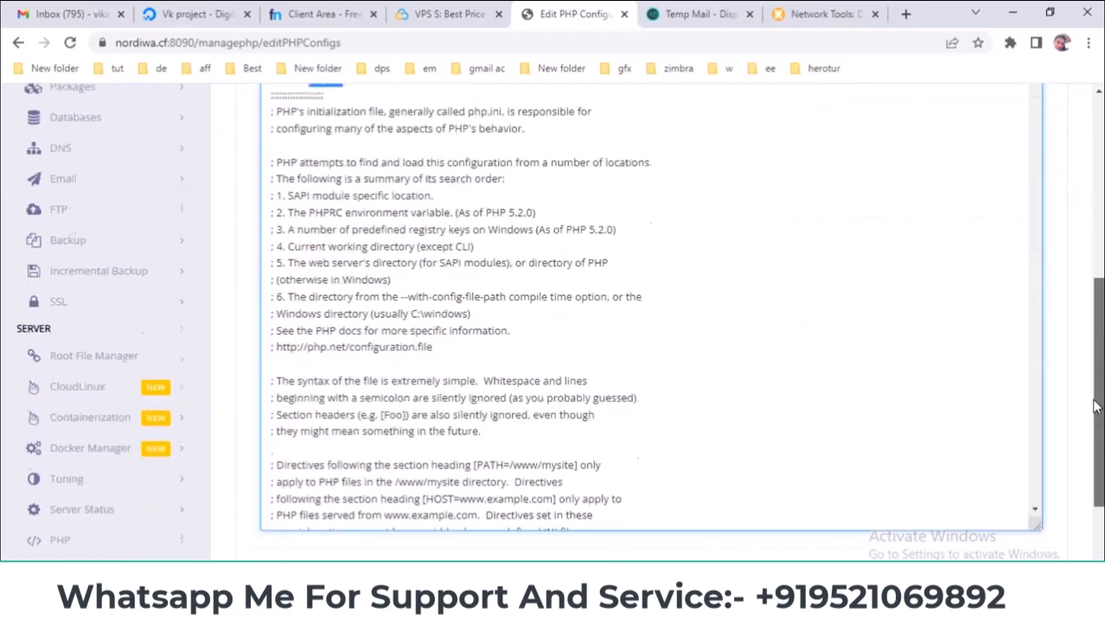
drag(1037, 100, 1068, 90)
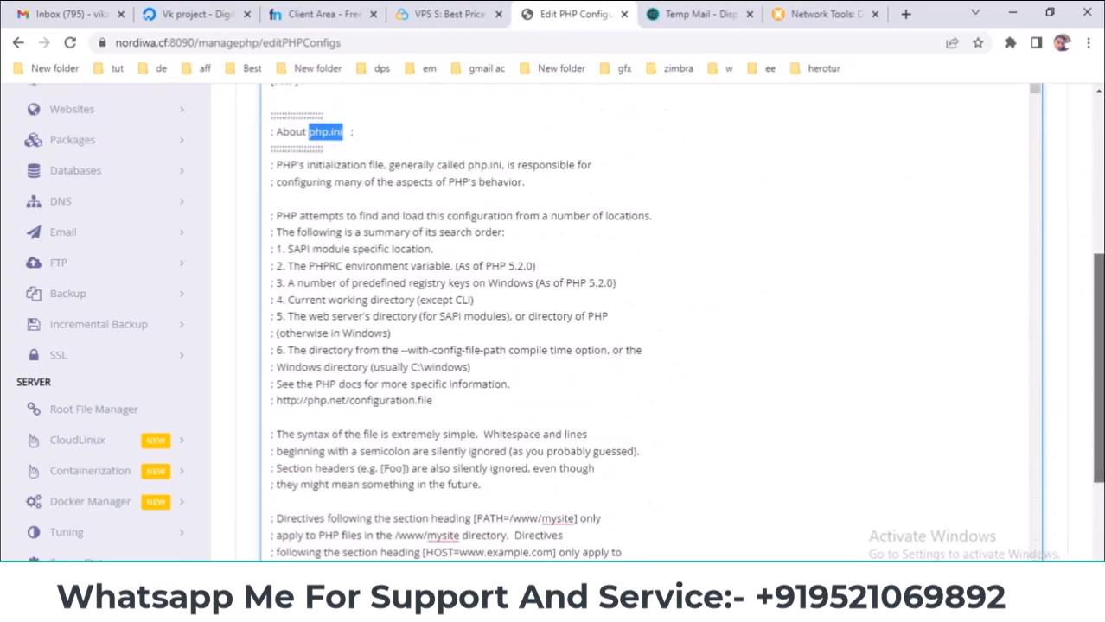
scroll(1096, 147, up, 3)
- Return to the Basic settings and toggle display_errors on, then back off
click(319, 122)
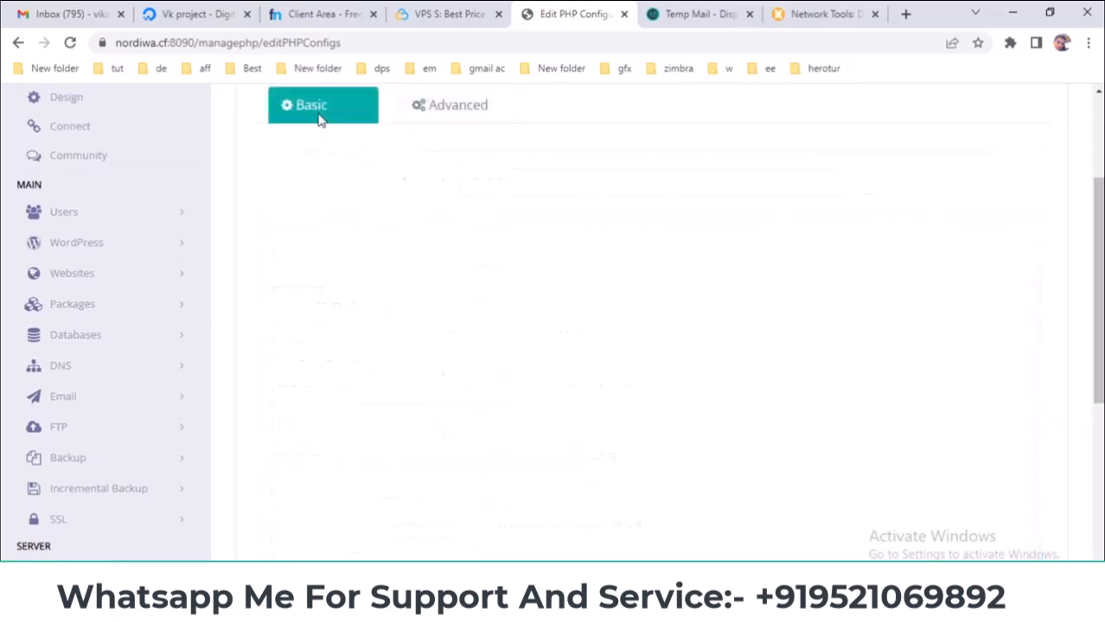
scroll(458, 311, down, 2)
scroll(486, 281, up, 3)
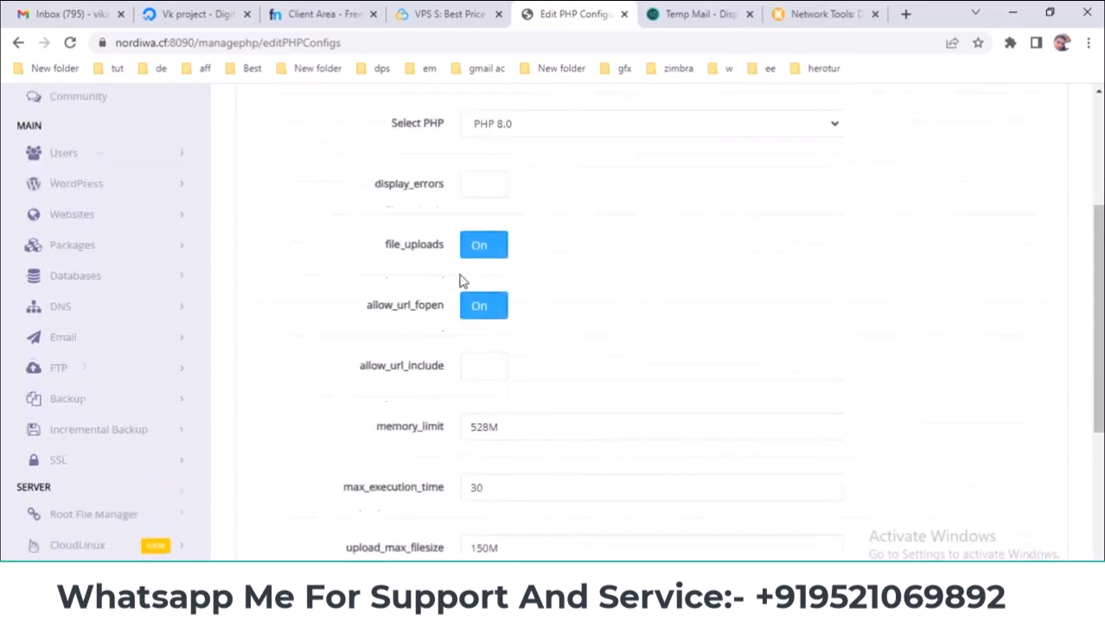
click(493, 325)
click(486, 325)
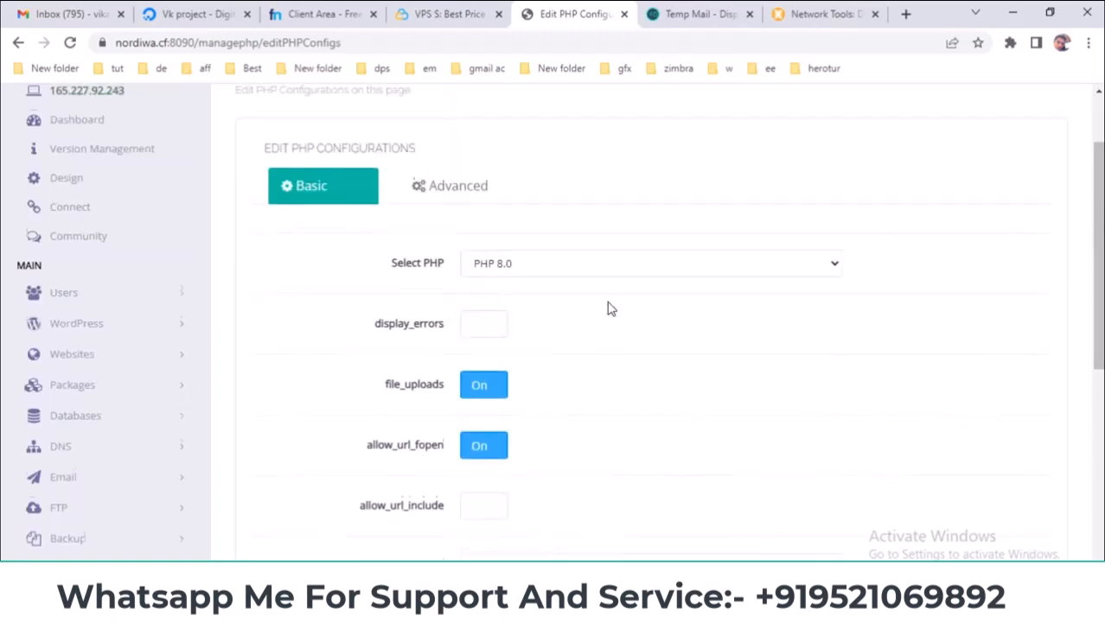
scroll(607, 308, down, 5)
scroll(603, 466, up, 1)
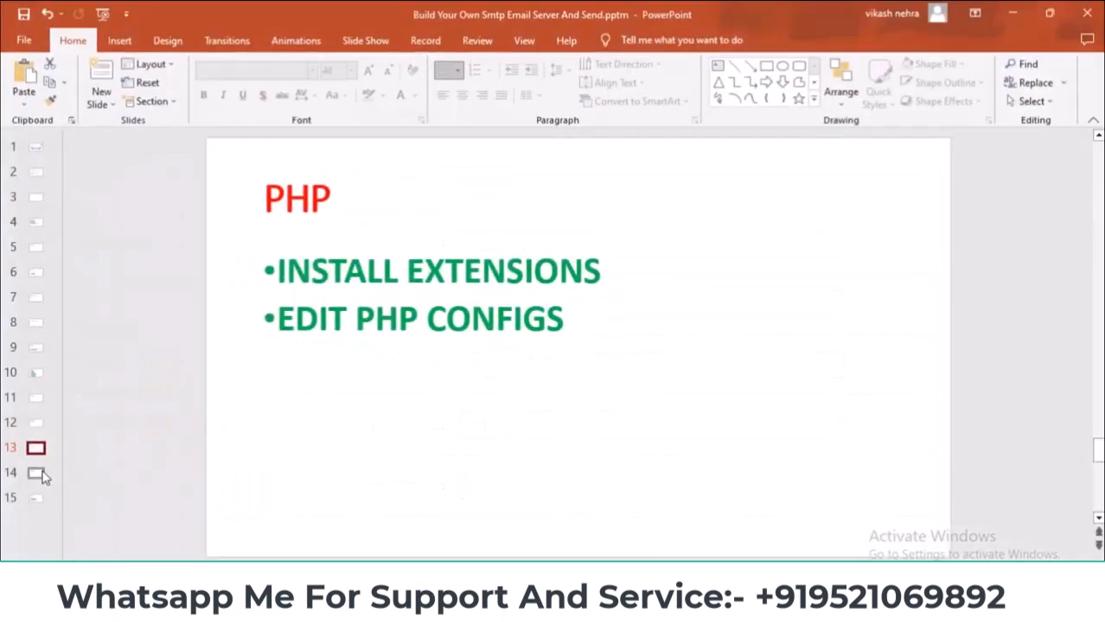
- Open slide 14, Server Logs, highlight MAIL in its first bullet, then expand CyberPanel's Logs menu
click(42, 474)
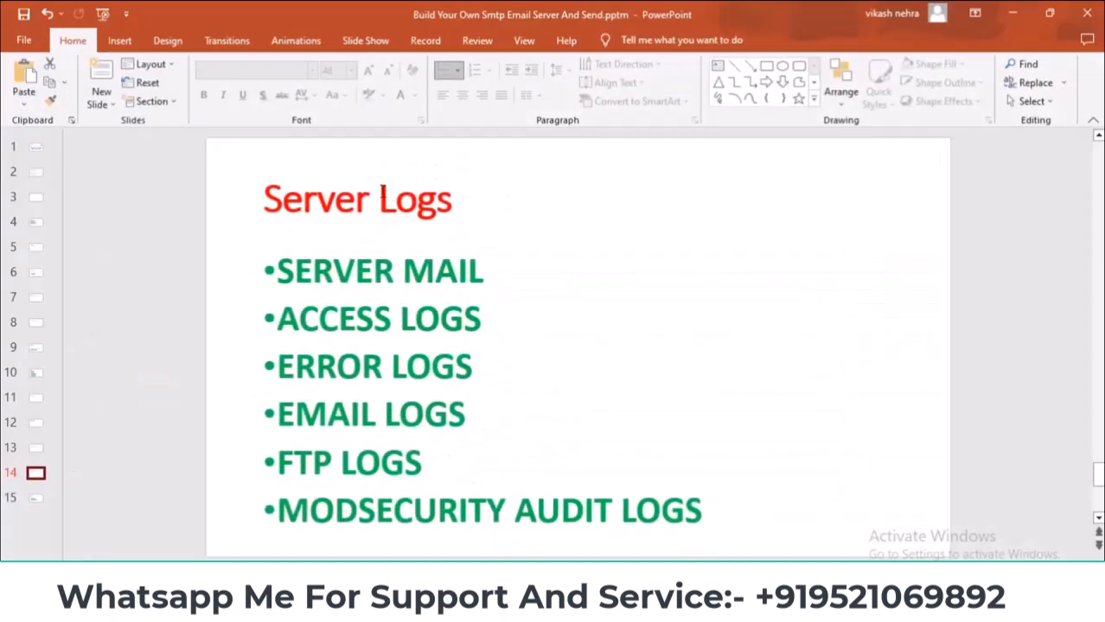
drag(381, 198, 452, 202)
click(453, 203)
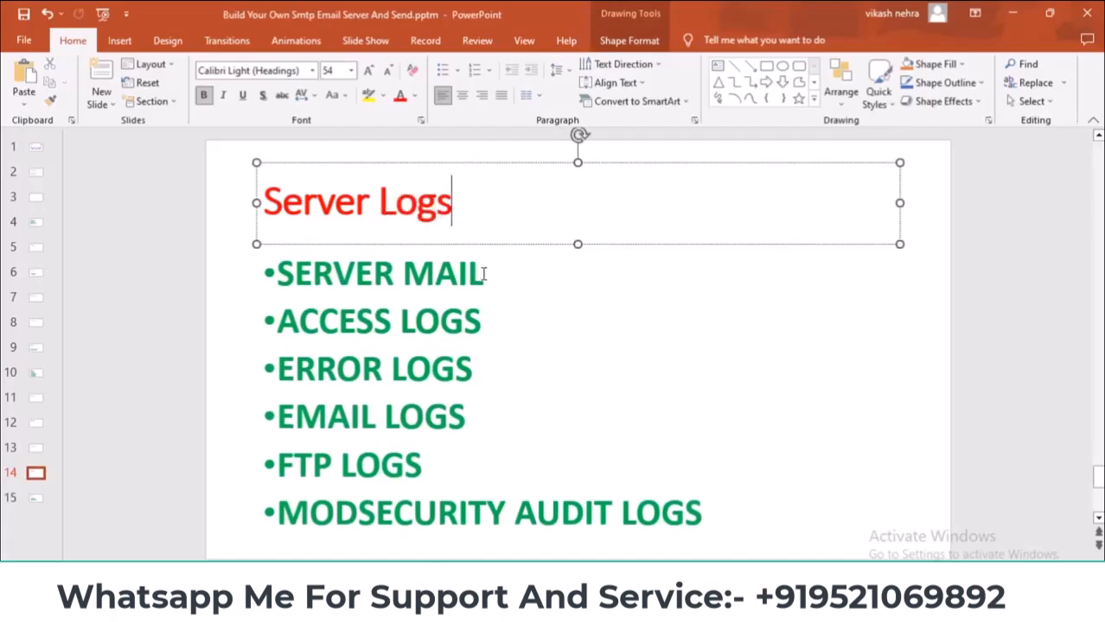
drag(484, 274, 402, 273)
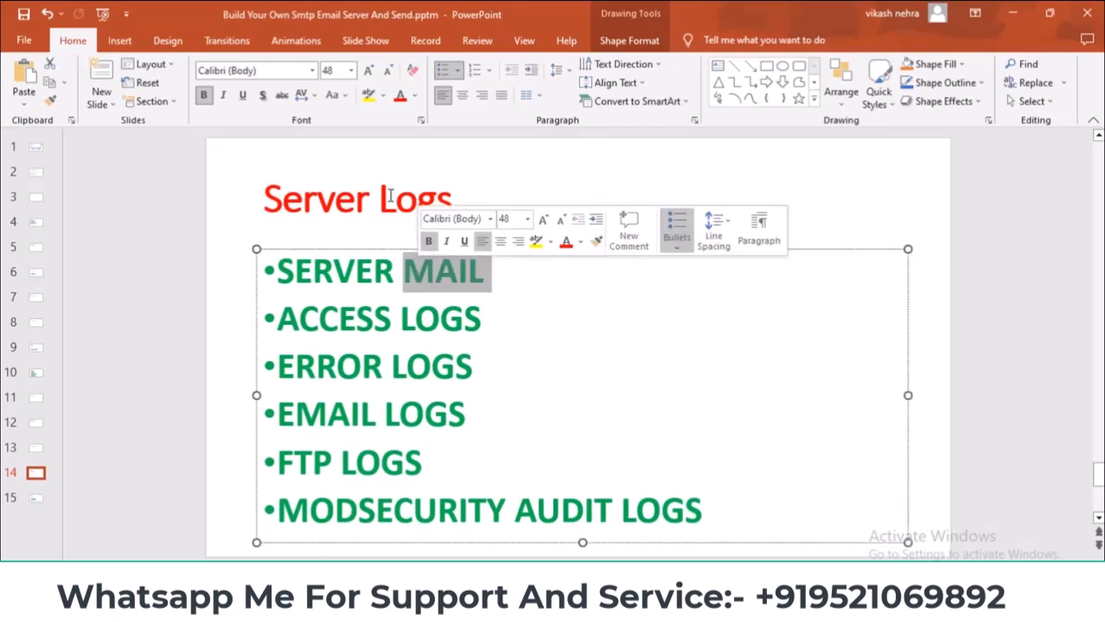
click(423, 291)
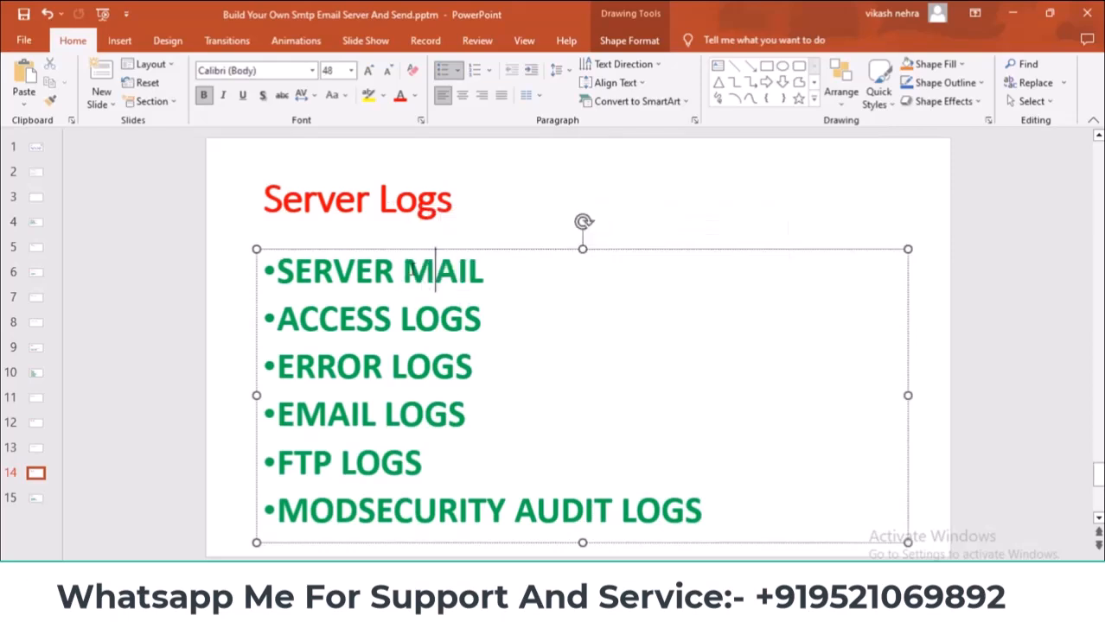
drag(403, 269, 471, 270)
double_click(469, 270)
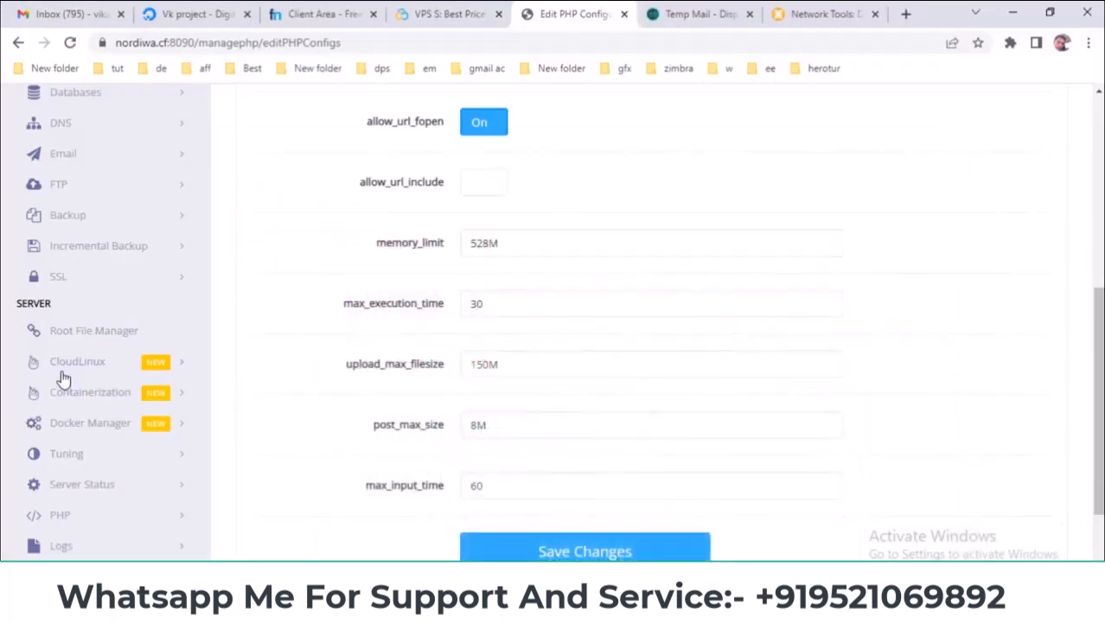
scroll(87, 384, down, 2)
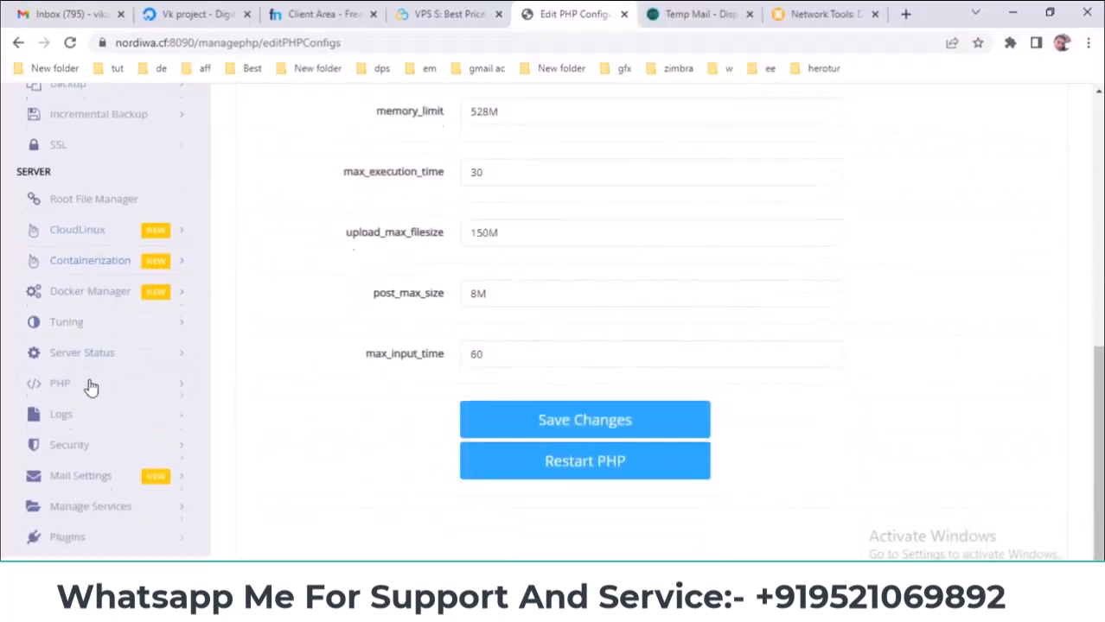
click(116, 413)
- Open Logs > Server Mail and save Default as the mailer
scroll(160, 307, down, 2)
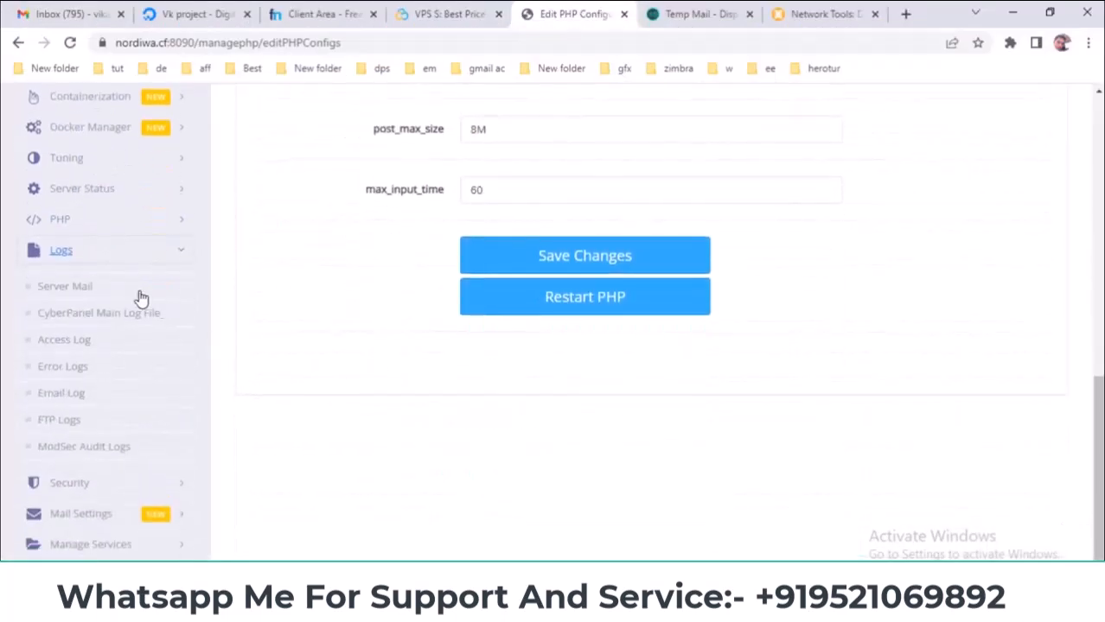
click(66, 291)
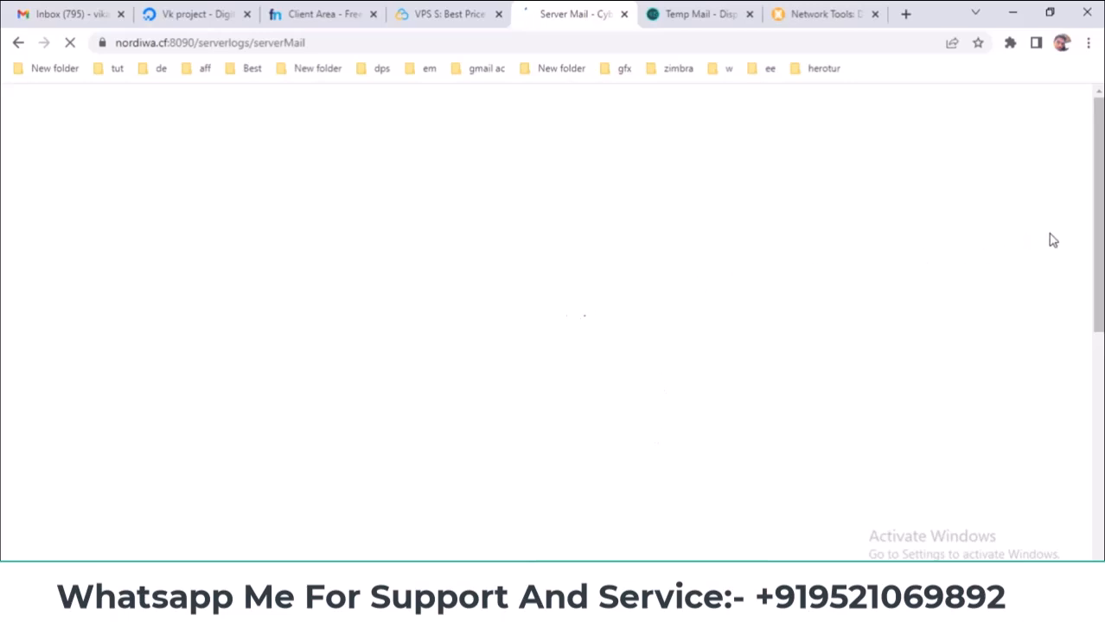
click(528, 288)
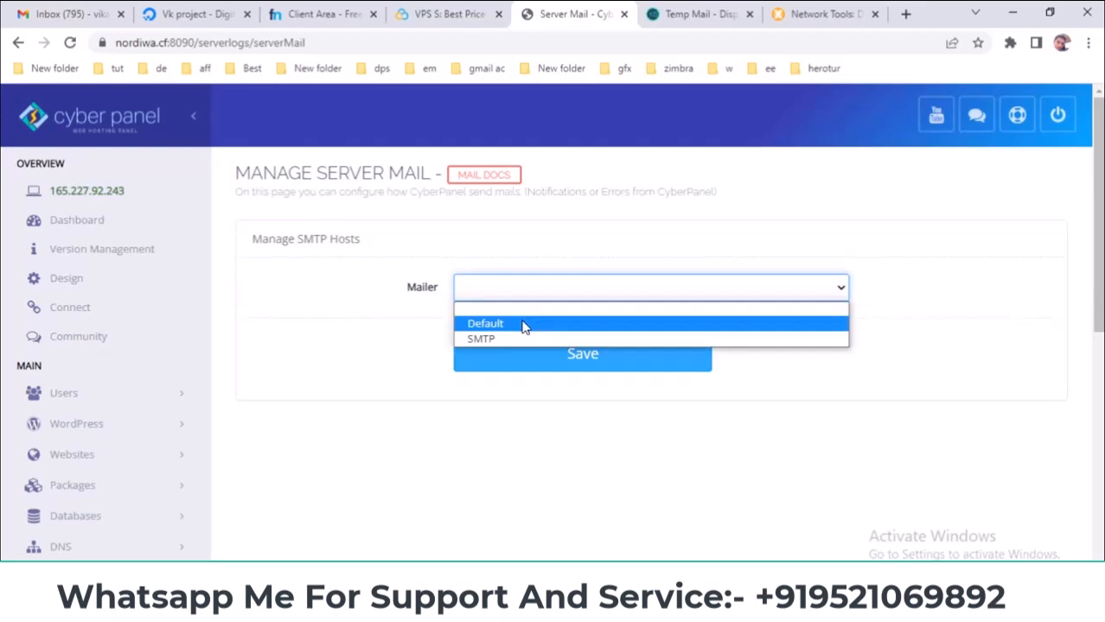
click(523, 324)
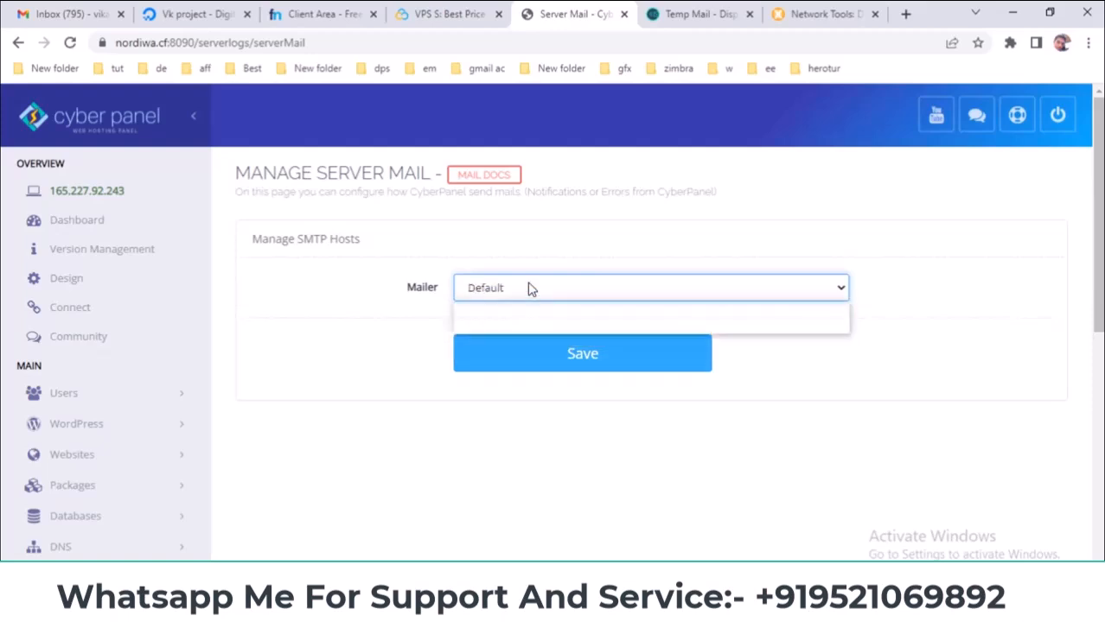
click(525, 293)
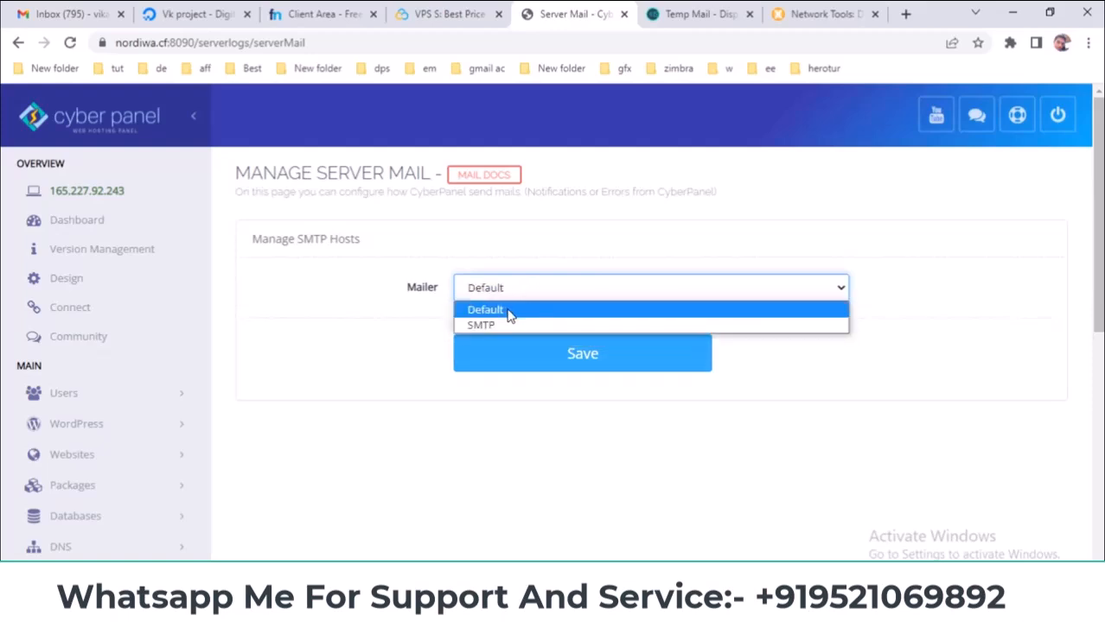
click(509, 311)
click(538, 354)
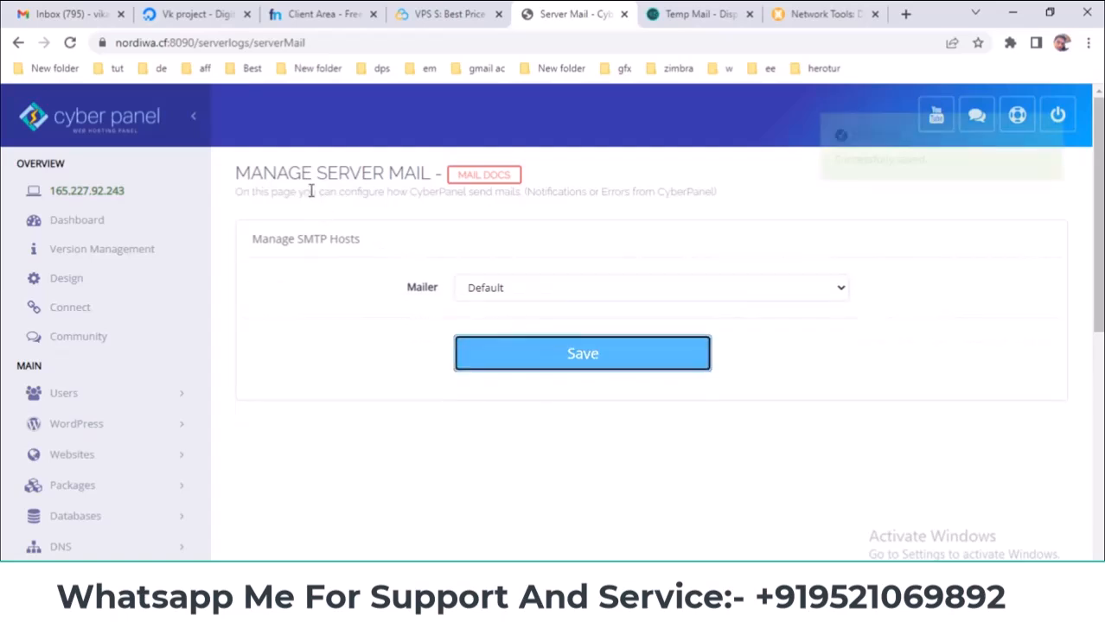
- Switch the mailer to SMTP to view its host and port fields
click(530, 296)
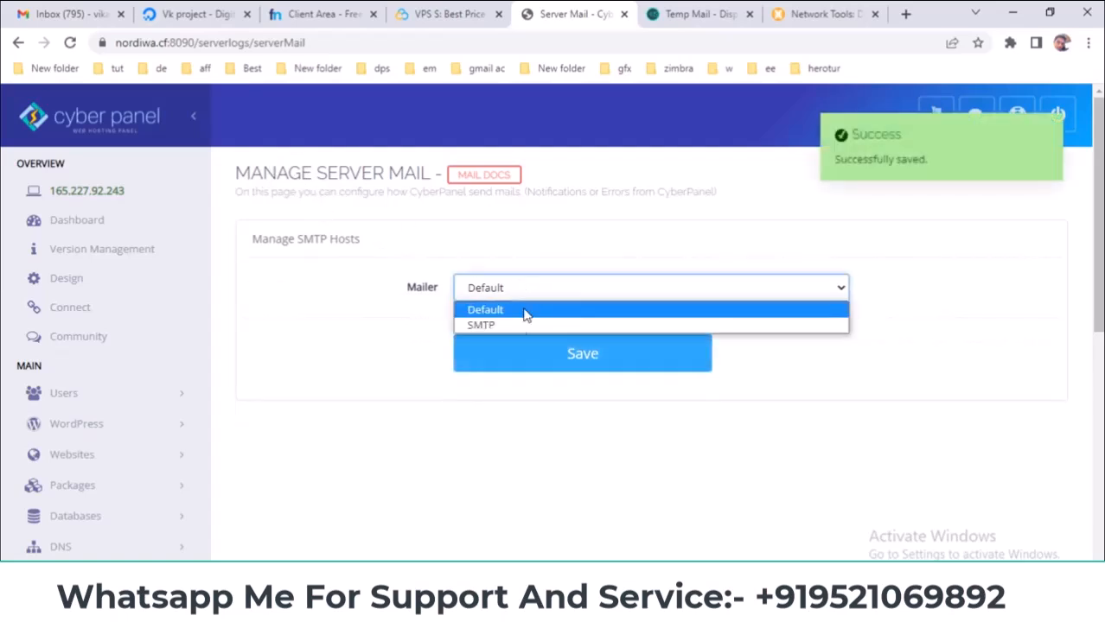
click(513, 329)
scroll(525, 354, down, 1)
scroll(529, 367, down, 3)
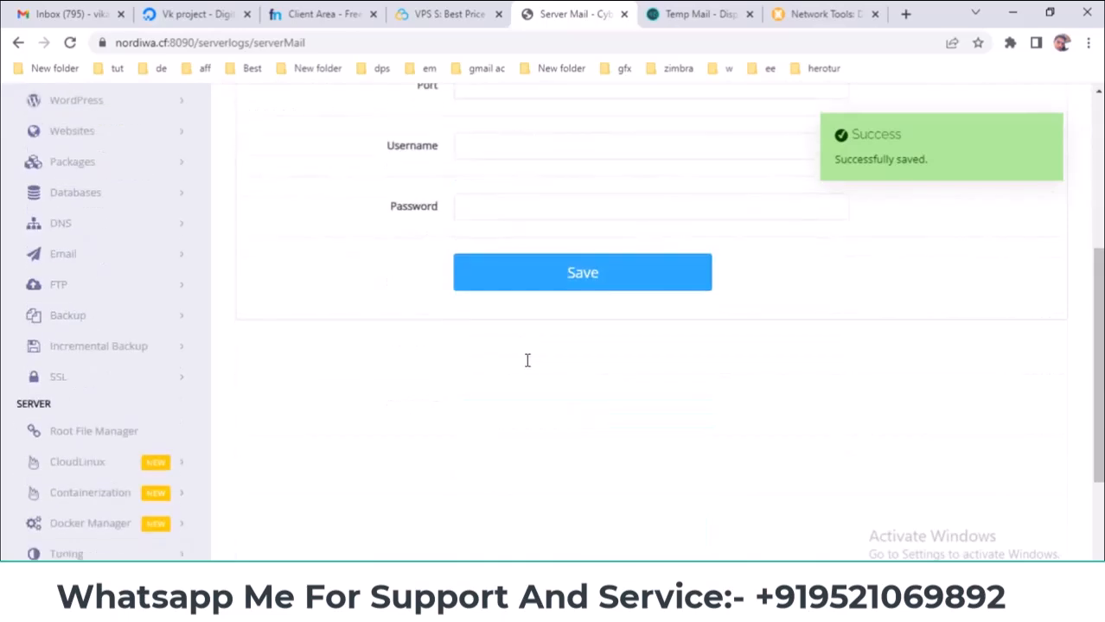
scroll(529, 367, up, 3)
click(536, 328)
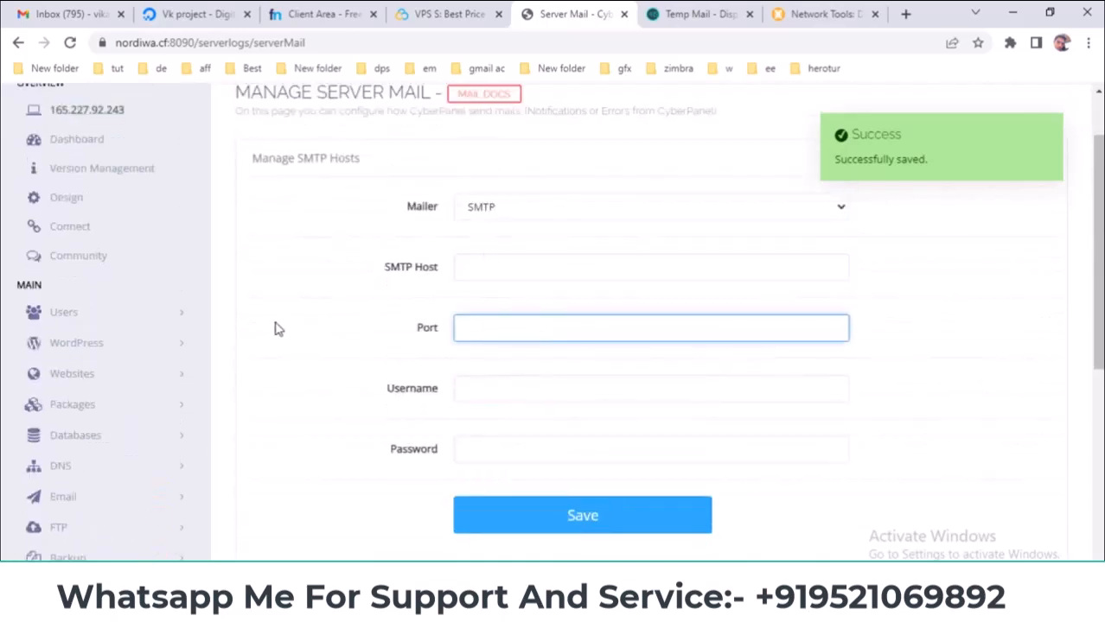
scroll(286, 327, down, 2)
scroll(493, 257, down, 3)
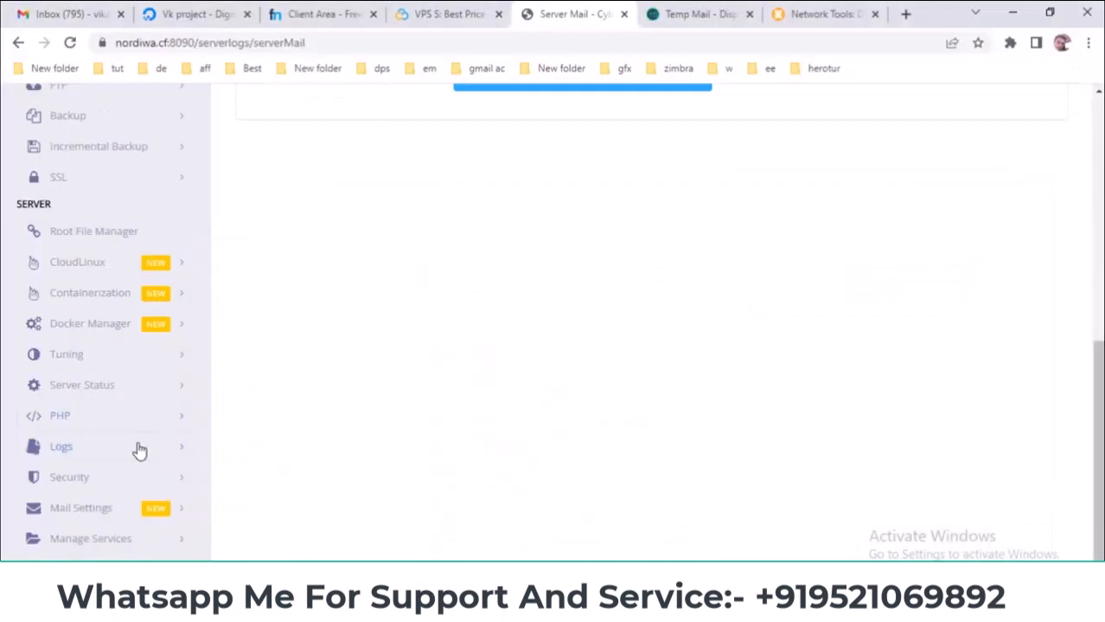
- Open Logs > CyberPanel Main Log File
click(119, 446)
scroll(313, 389, down, 2)
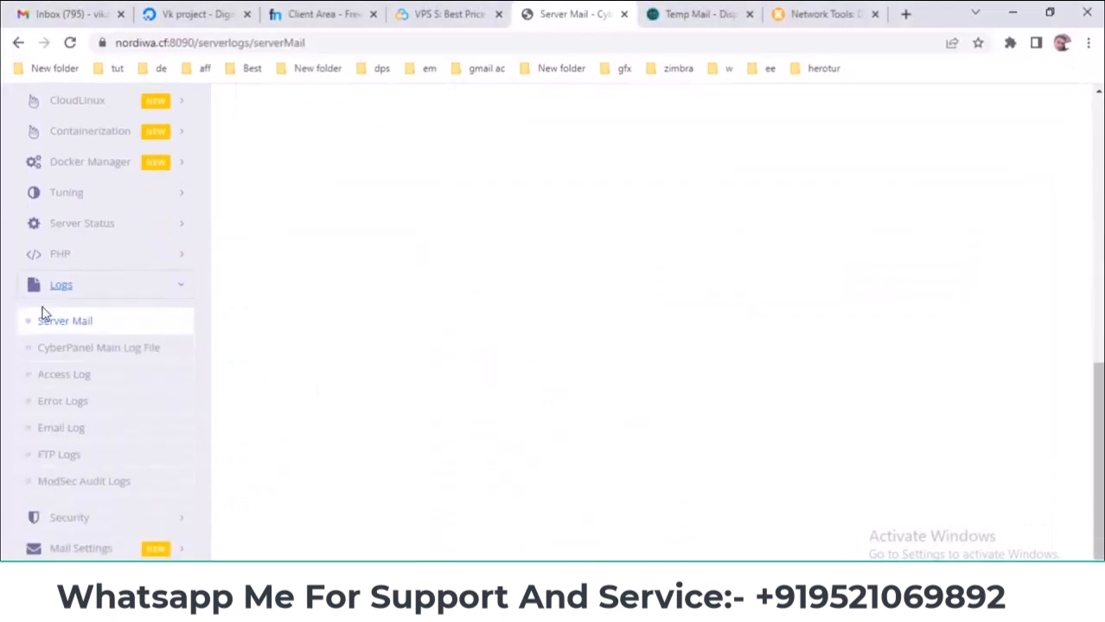
click(69, 354)
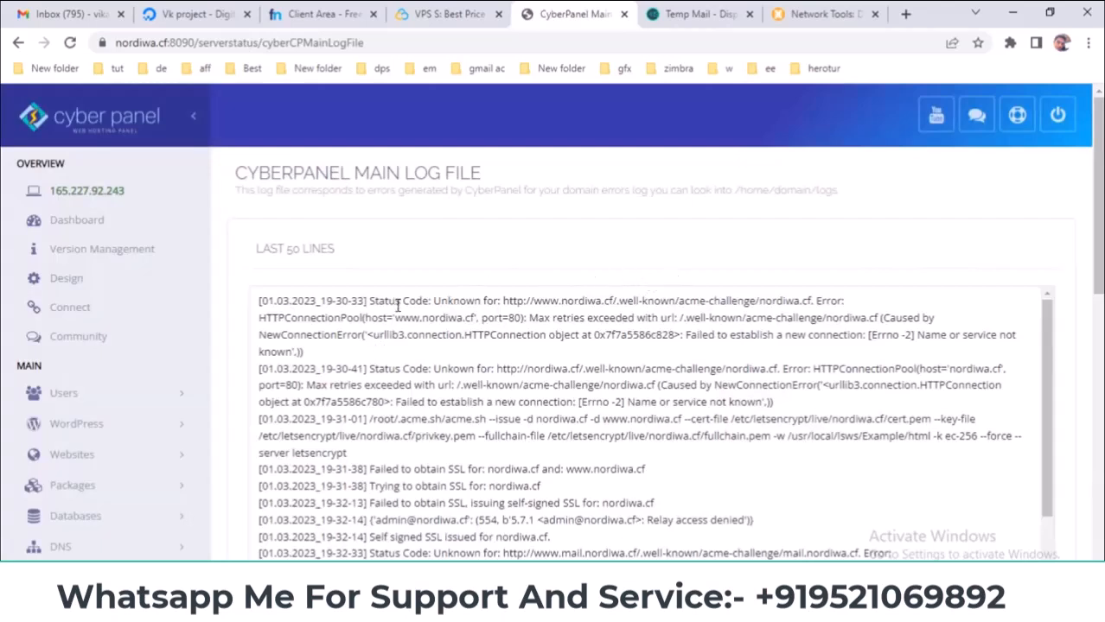
- Highlight the log's connection error, status codes, SSL issue command and 'Failed to obtain SSL' message
drag(373, 301, 814, 301)
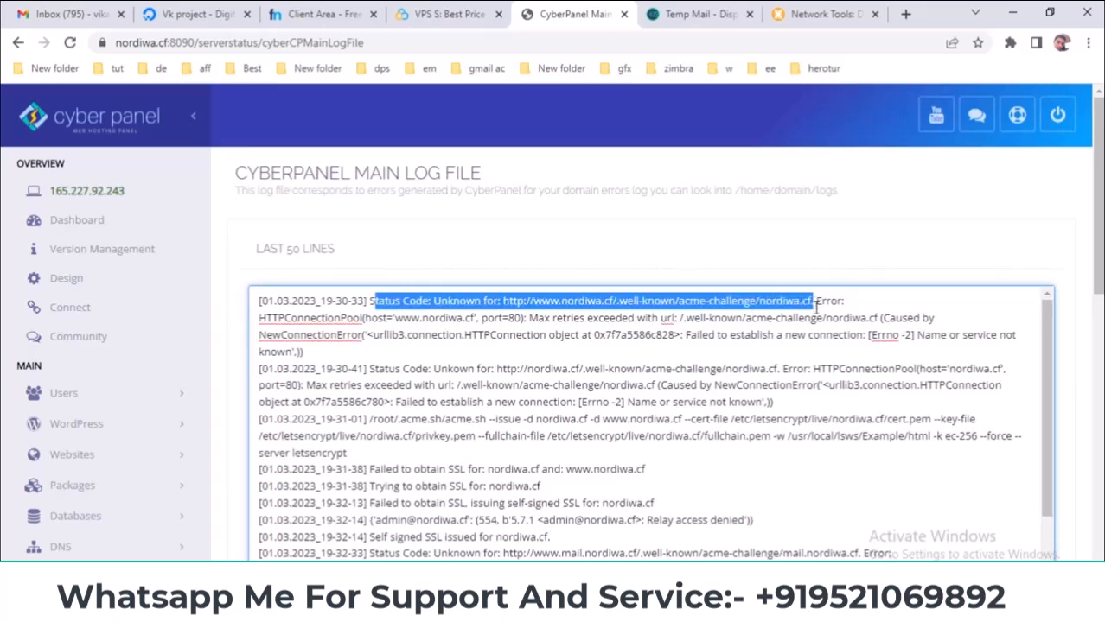
click(726, 321)
drag(682, 335, 1005, 335)
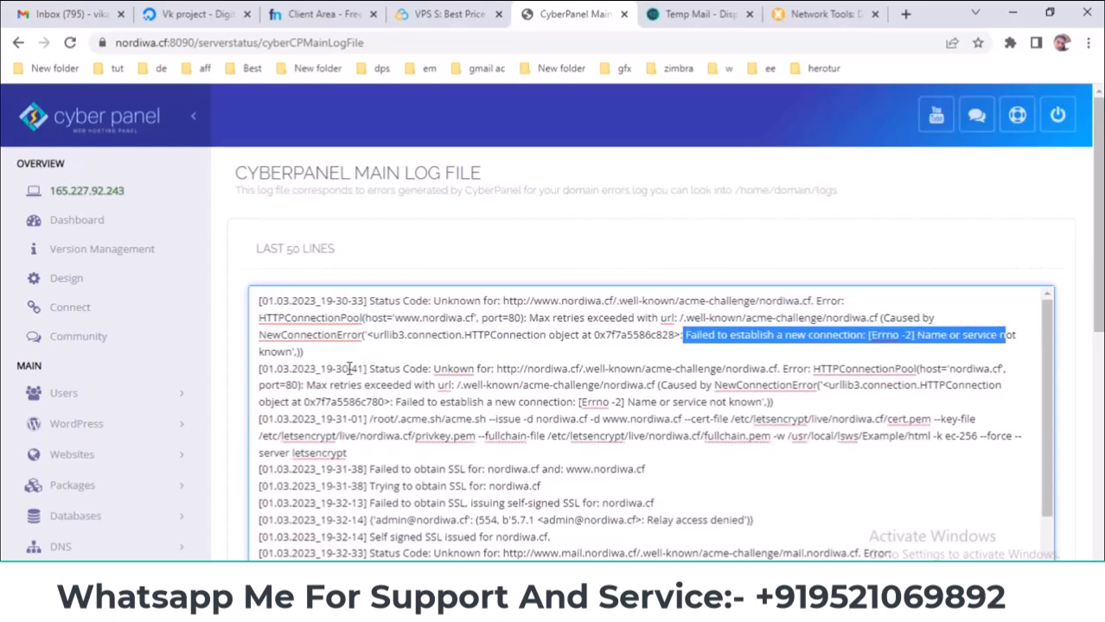
drag(371, 369, 472, 369)
drag(321, 300, 369, 299)
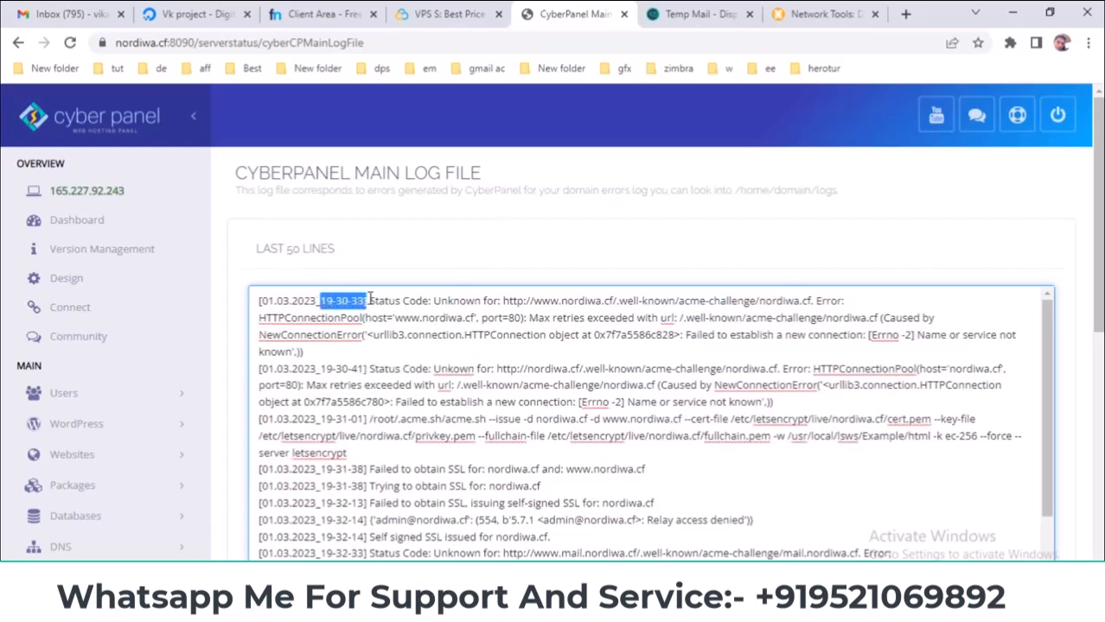
click(276, 369)
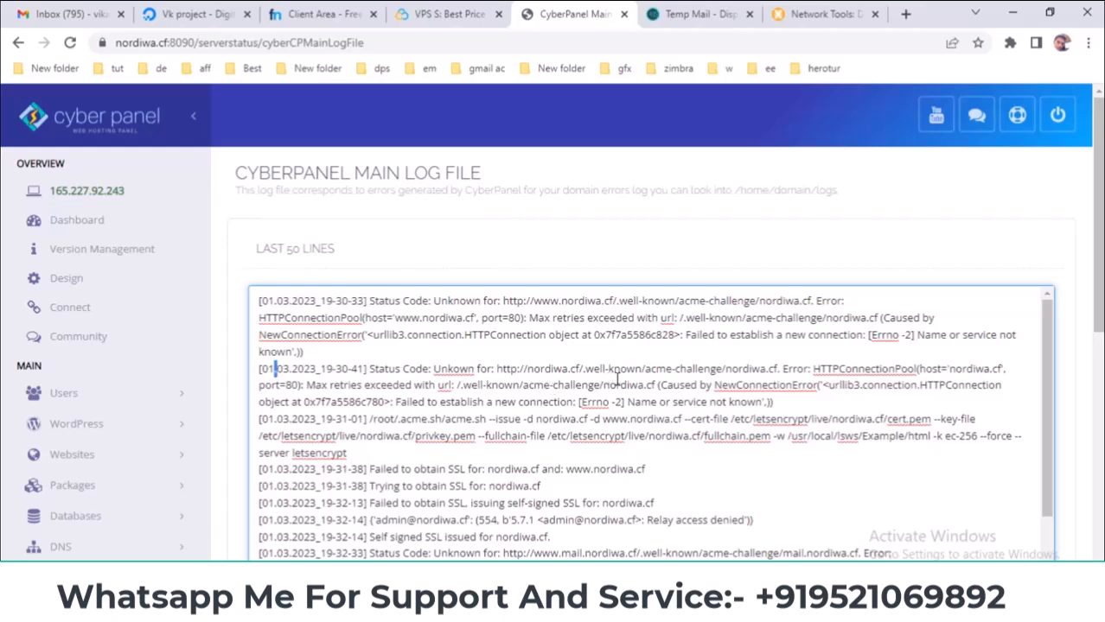
drag(614, 385, 757, 385)
drag(707, 419, 504, 422)
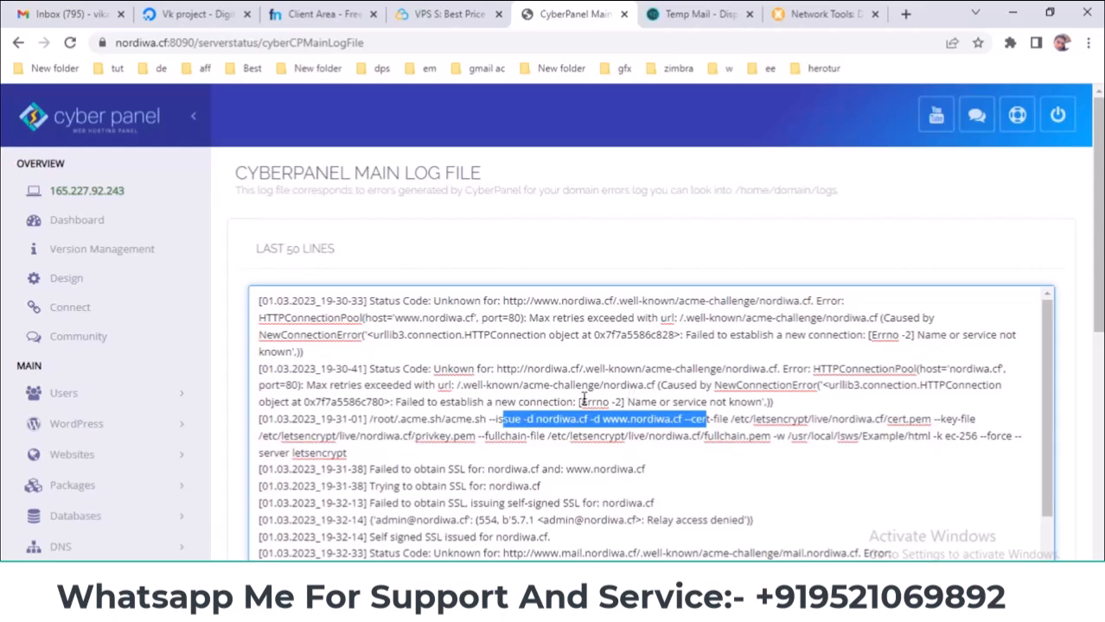
drag(393, 468, 309, 452)
click(408, 455)
drag(373, 469, 666, 460)
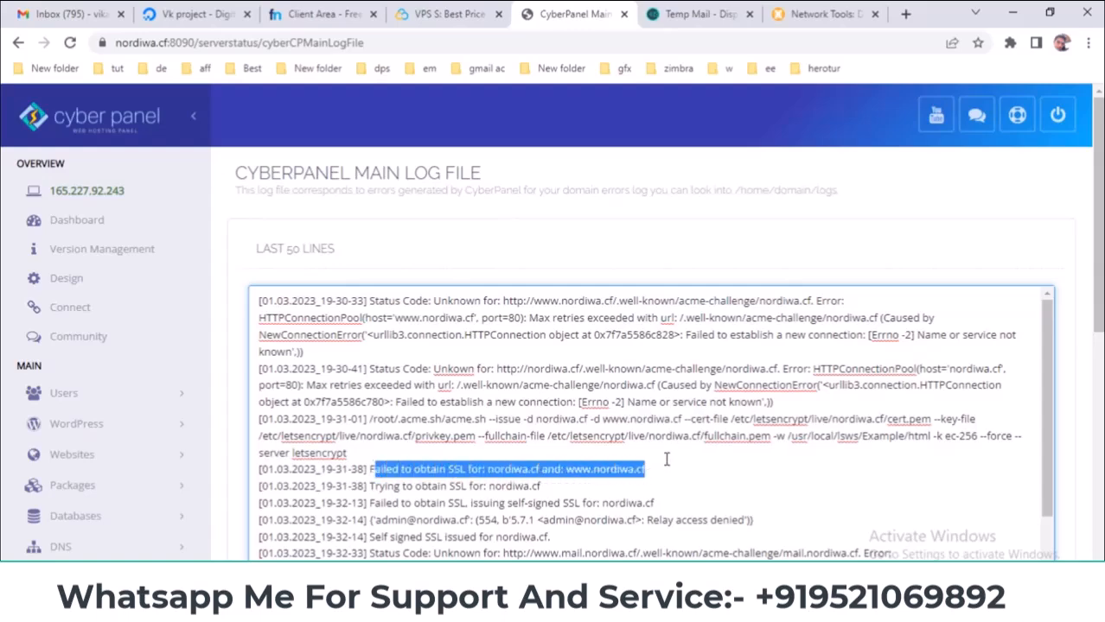
- Scroll further to the mail subdomain status error, note the slide's ERROR LOGS bullet, and expand Logs
scroll(666, 460, down, 3)
drag(591, 357, 435, 384)
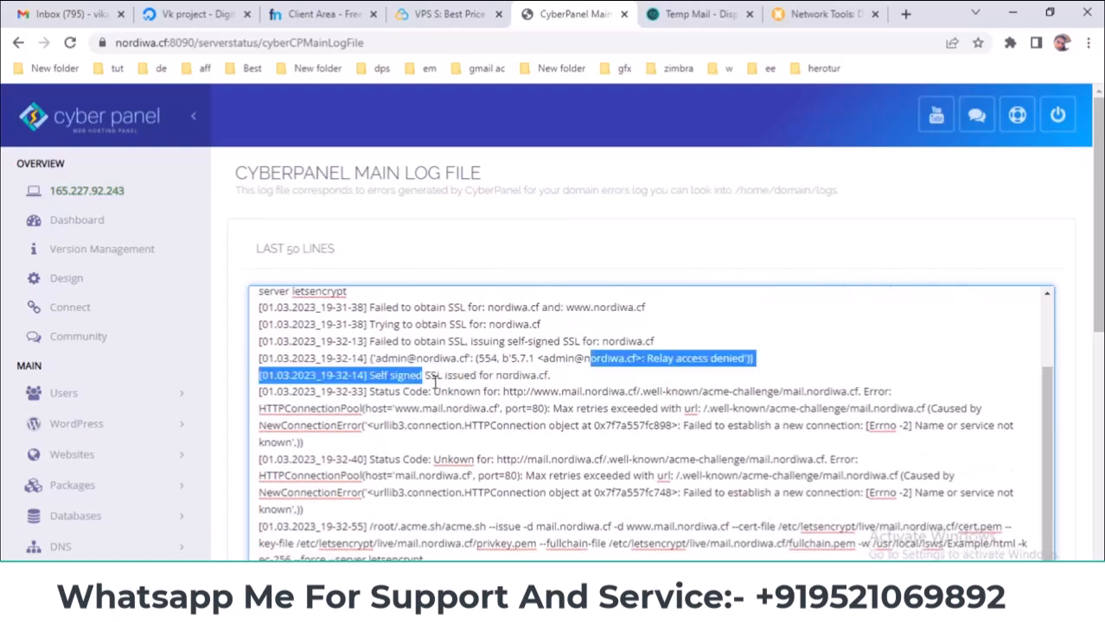
click(435, 384)
drag(465, 459, 917, 455)
click(920, 456)
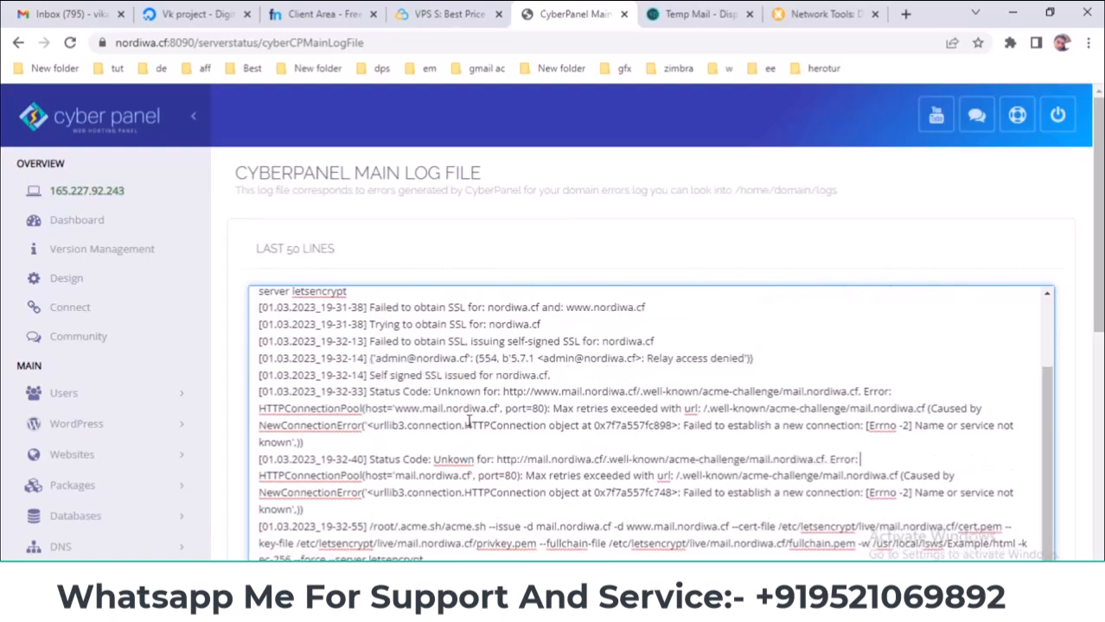
scroll(468, 421, up, 3)
drag(1097, 216, 1098, 405)
scroll(720, 302, up, 3)
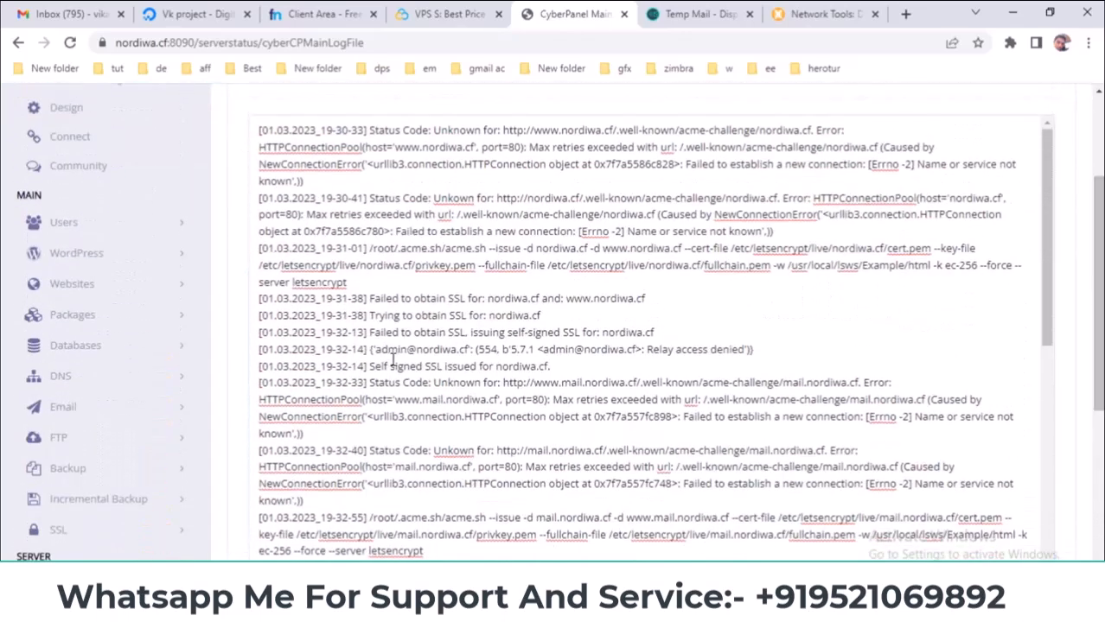
scroll(241, 402, down, 4)
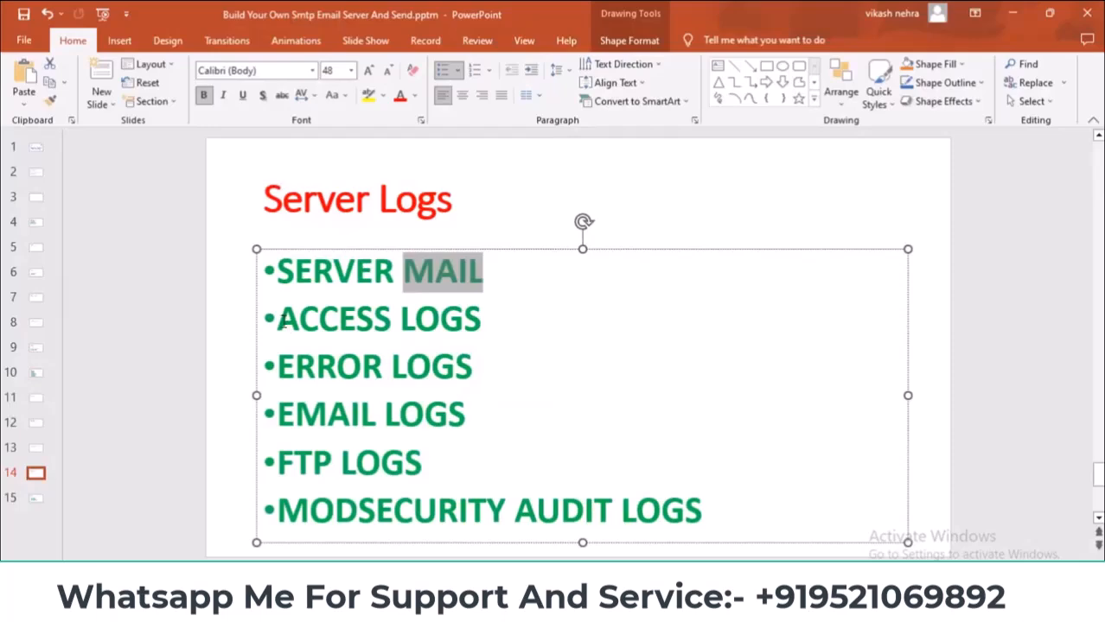
drag(281, 356, 467, 370)
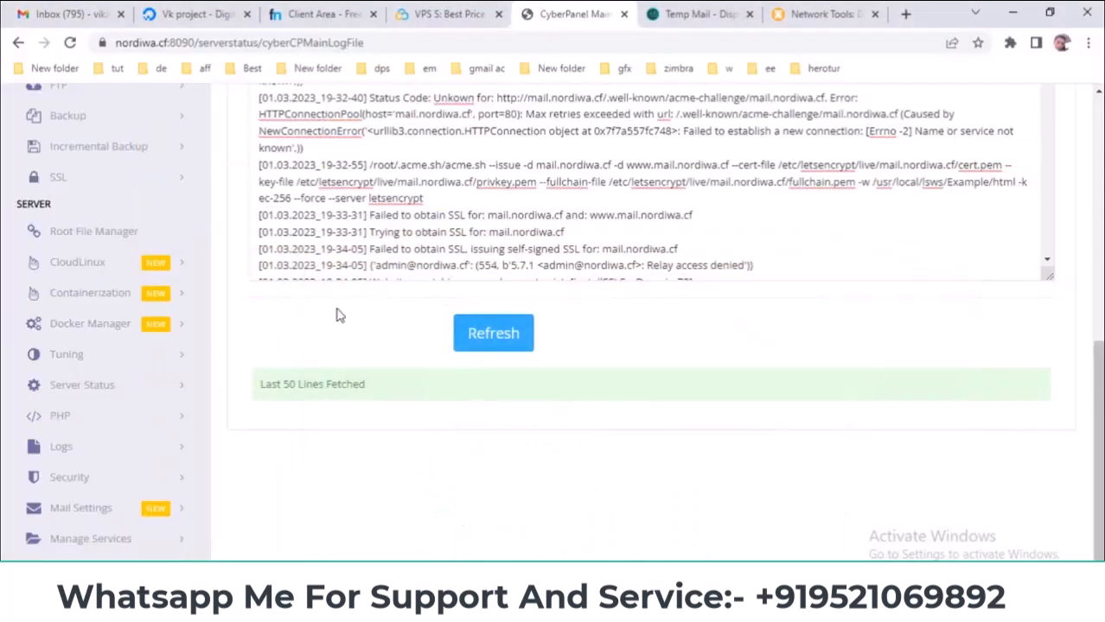
scroll(338, 313, up, 4)
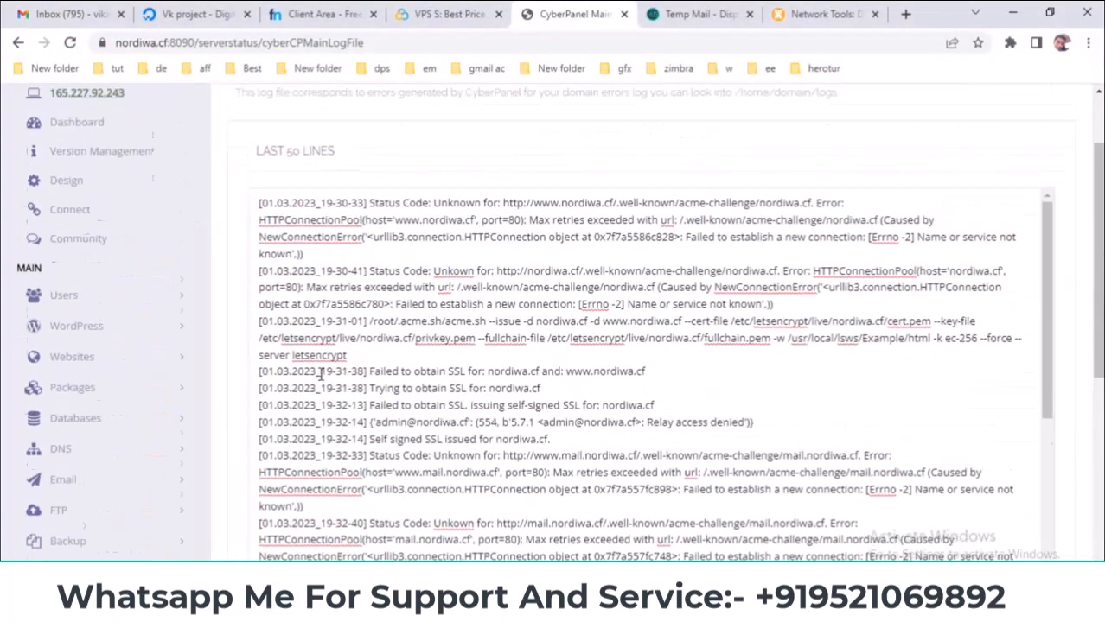
scroll(234, 321, down, 10)
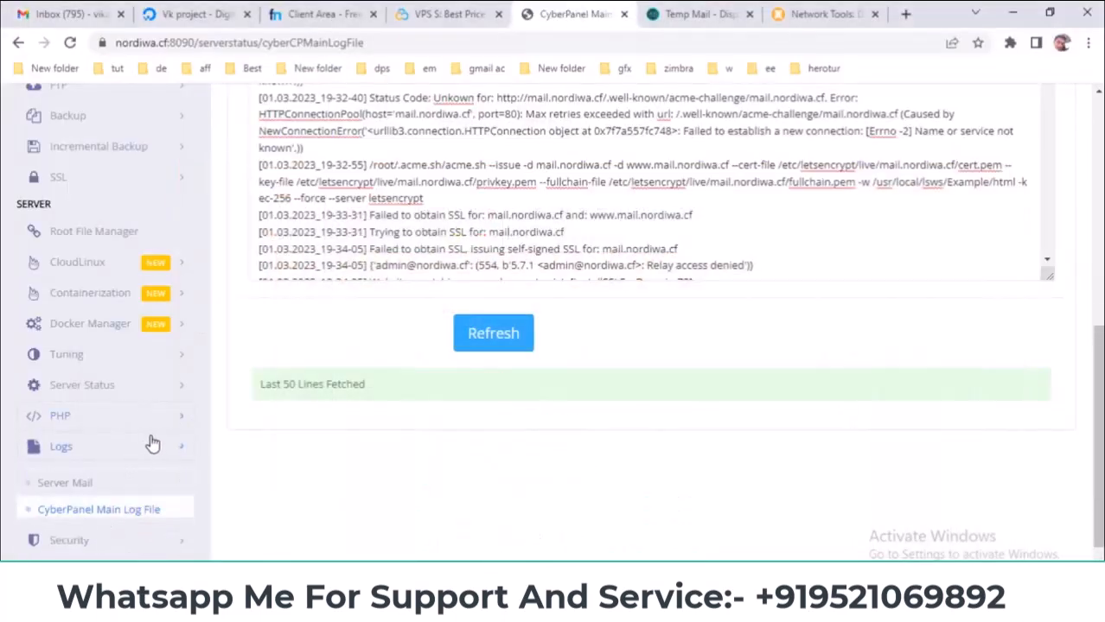
click(147, 446)
scroll(164, 442, down, 2)
- Open Access Logs, highlight the browser details and 404 request entries, then expand Logs again
click(108, 383)
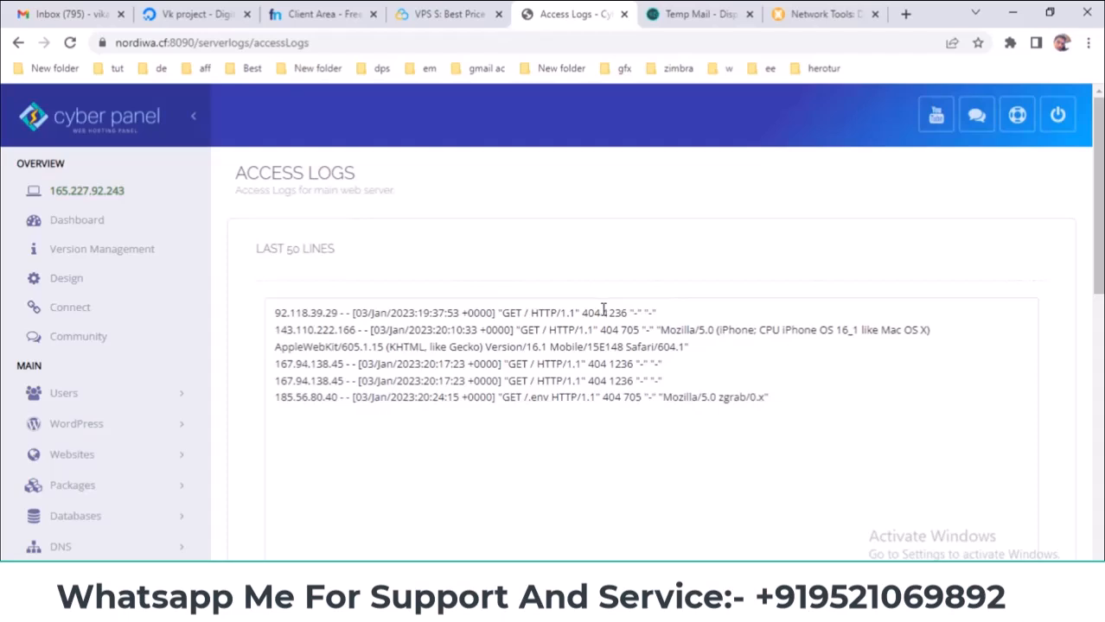
drag(661, 329, 814, 331)
click(538, 313)
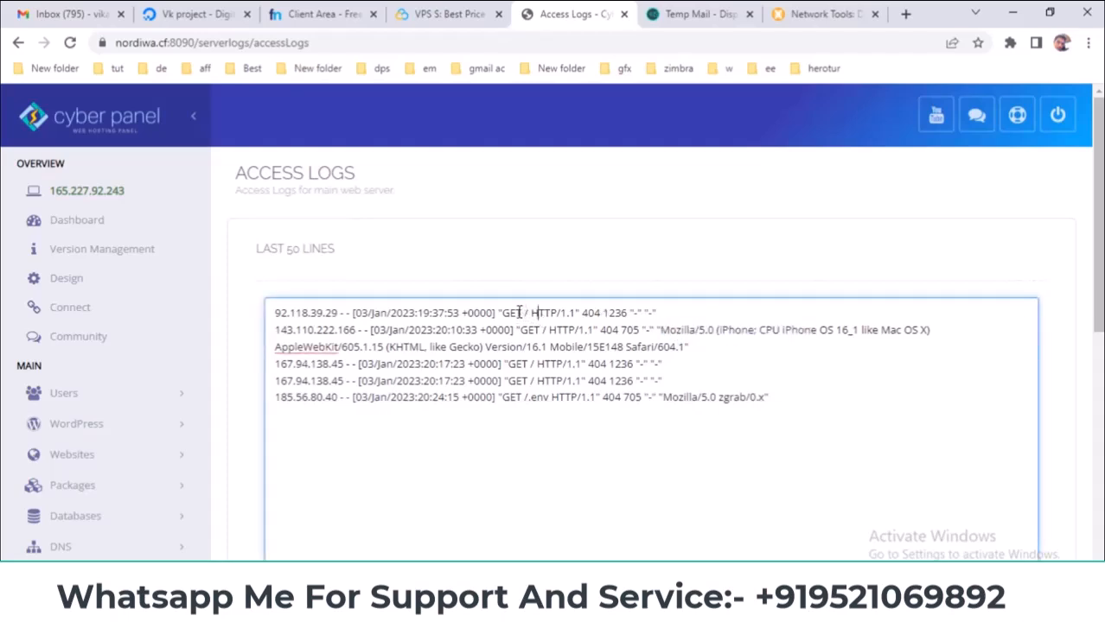
drag(601, 314, 513, 314)
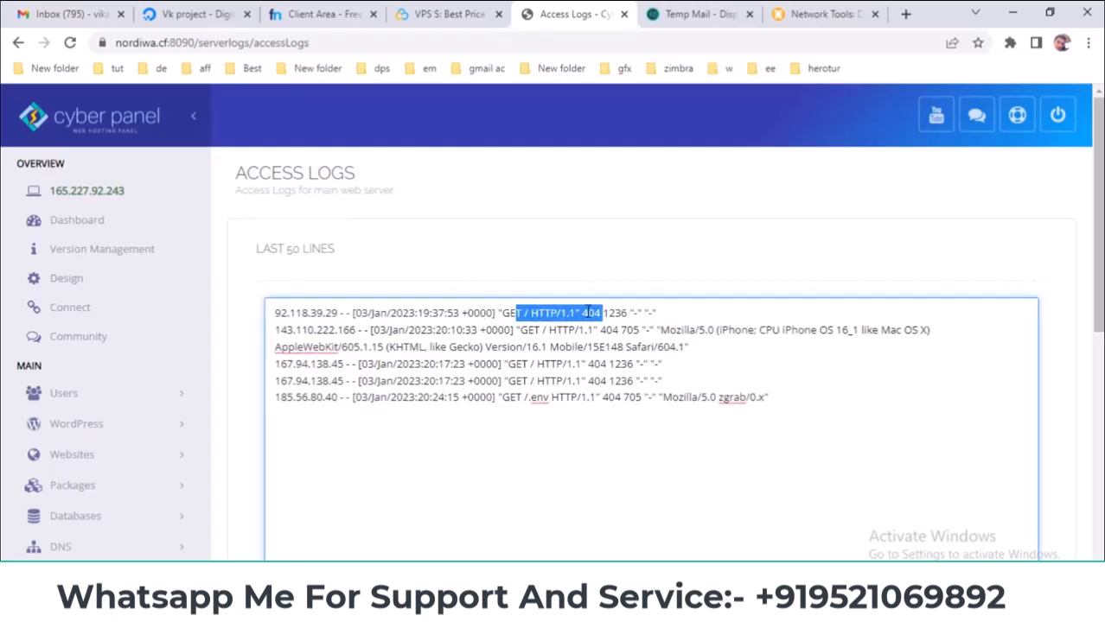
scroll(666, 315, down, 3)
scroll(55, 396, down, 3)
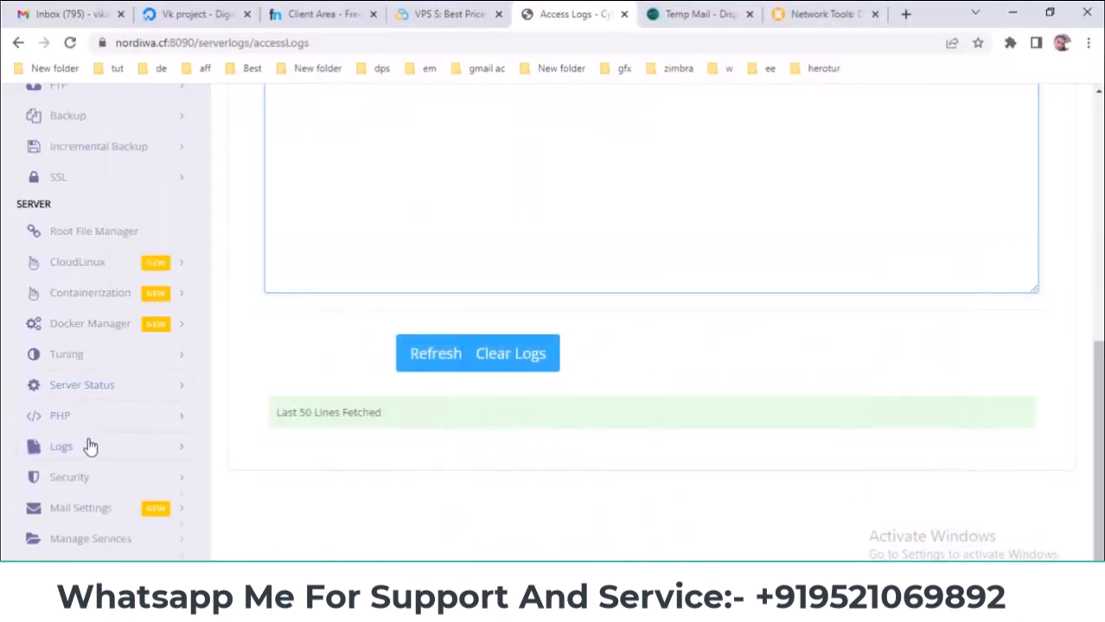
click(89, 446)
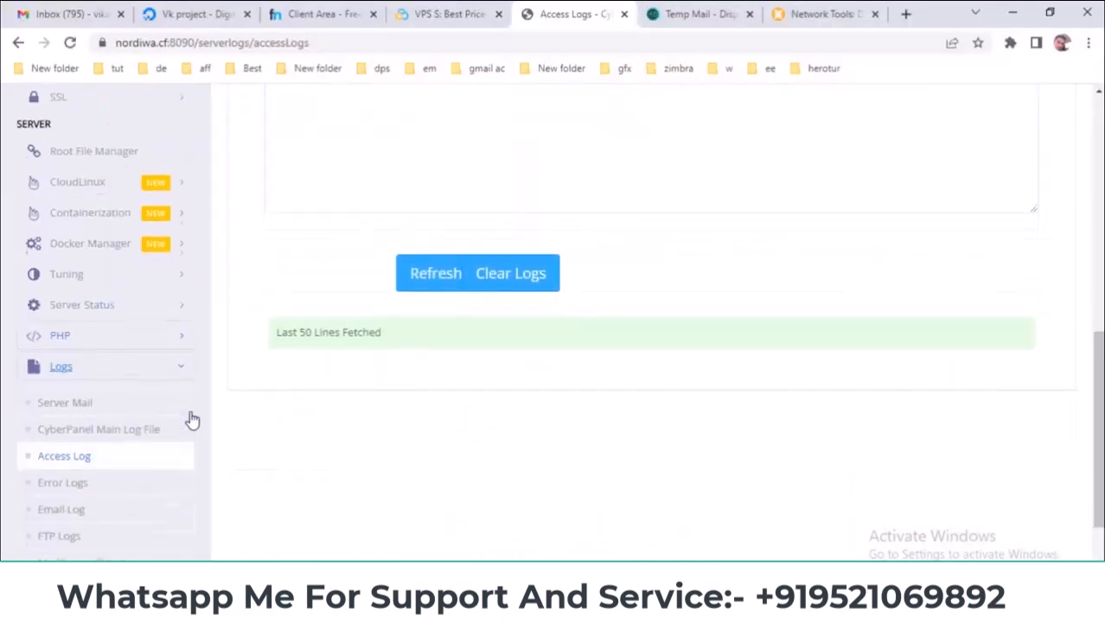
- Open Error Logs and highlight the Stop listener, AIO not supported and switching-user-to-nobody lines
click(74, 483)
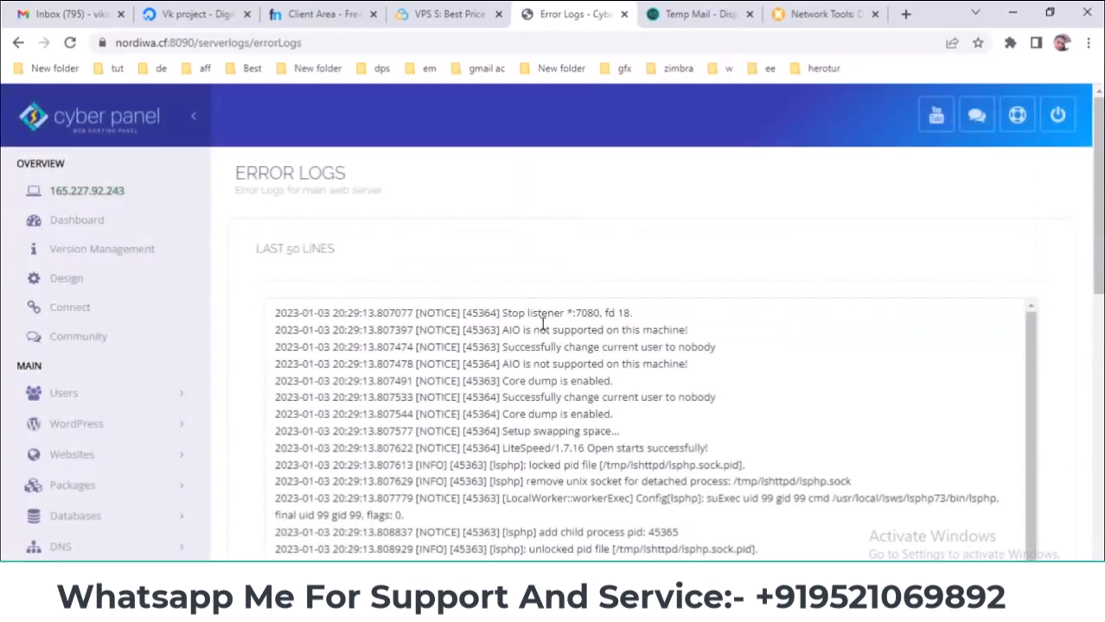
drag(506, 310, 619, 322)
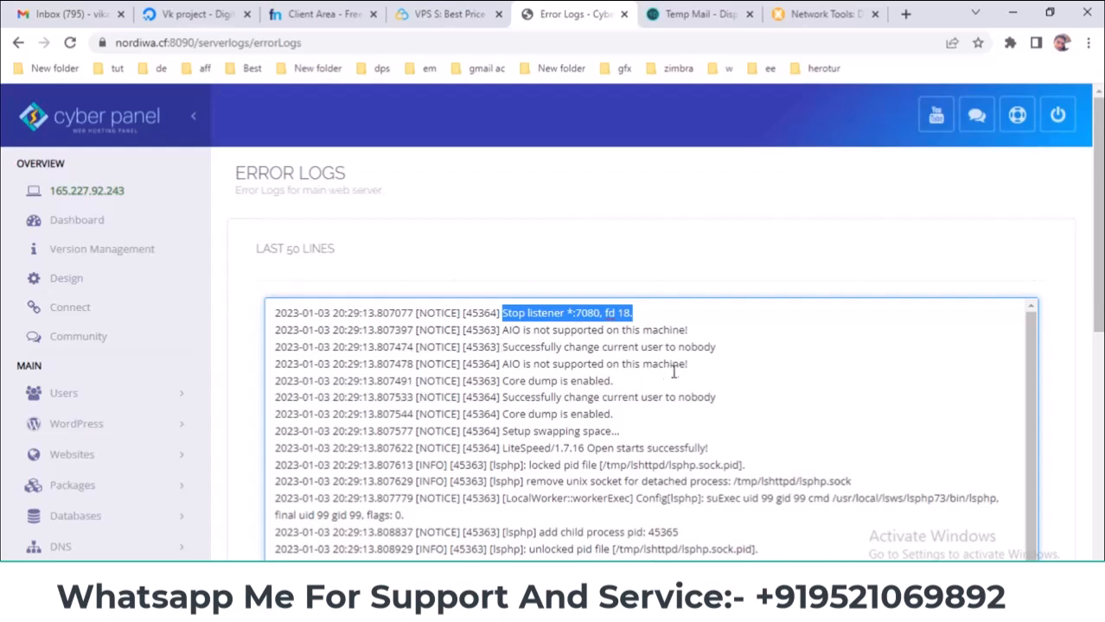
click(510, 311)
drag(503, 312, 570, 313)
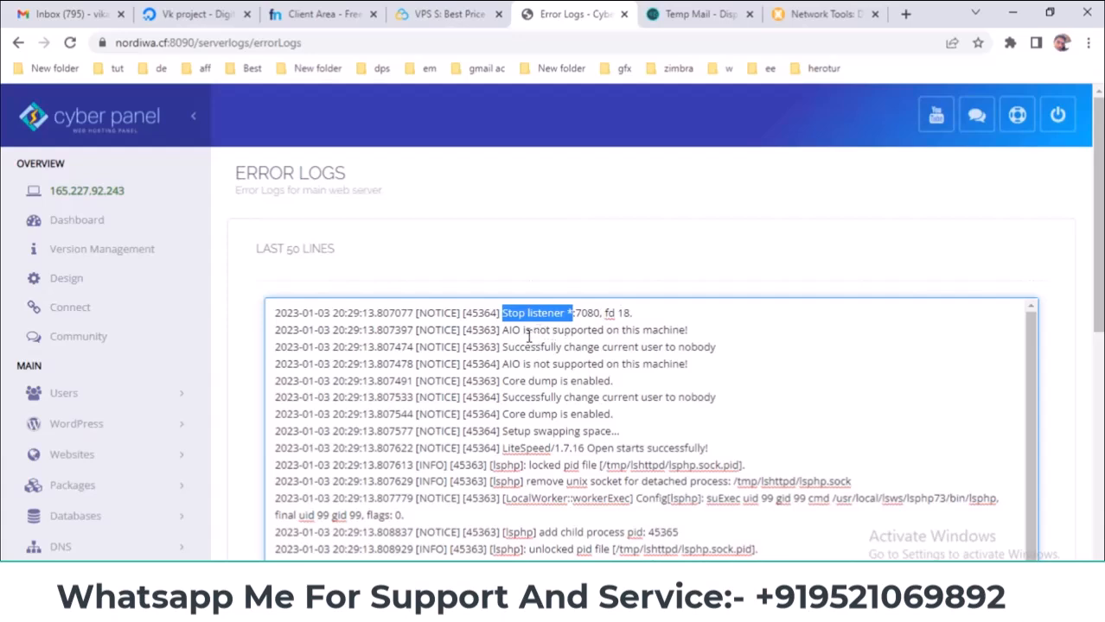
drag(504, 330, 615, 330)
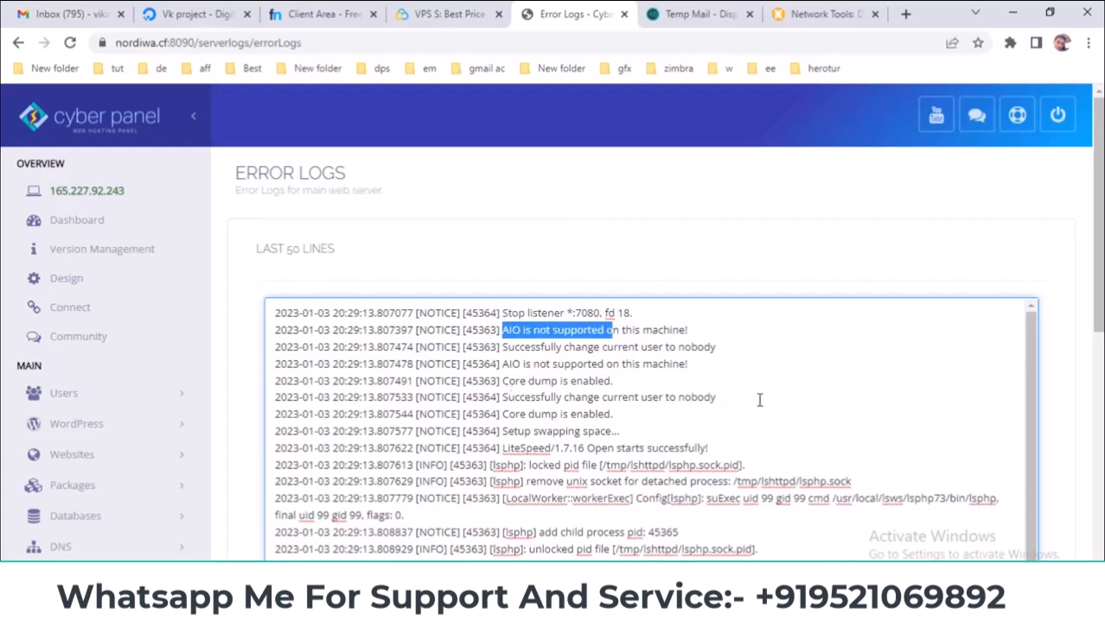
drag(506, 398, 728, 396)
drag(502, 420, 620, 418)
- Scroll through the rest of the error log, check the Server Logs slide, and expand Logs
scroll(620, 418, down, 1)
scroll(619, 418, down, 1)
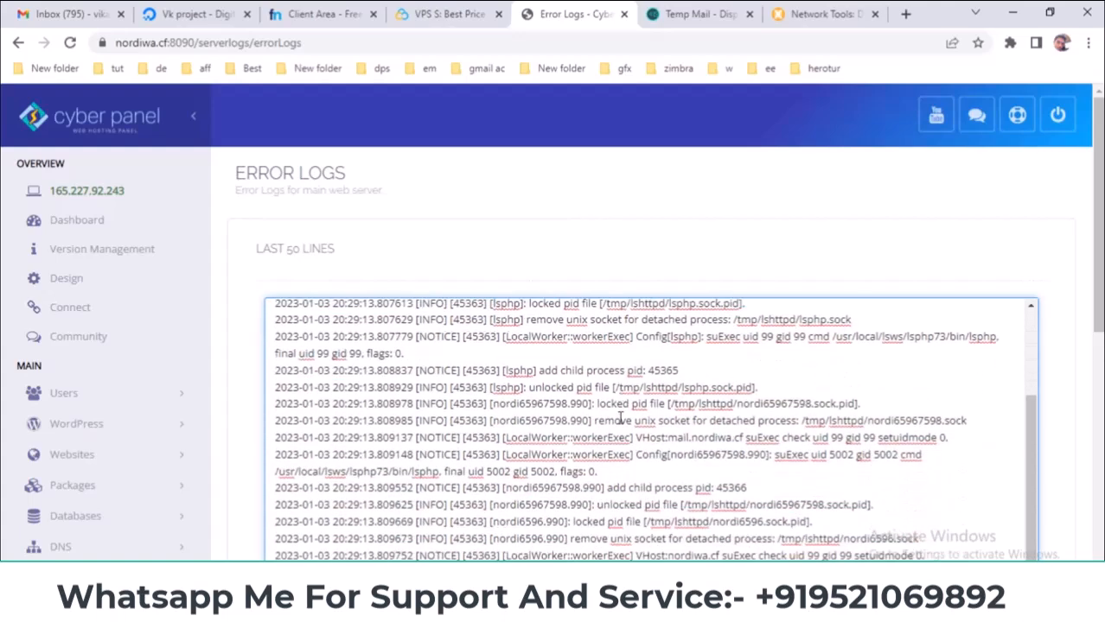
scroll(620, 418, down, 1)
scroll(660, 510, up, 3)
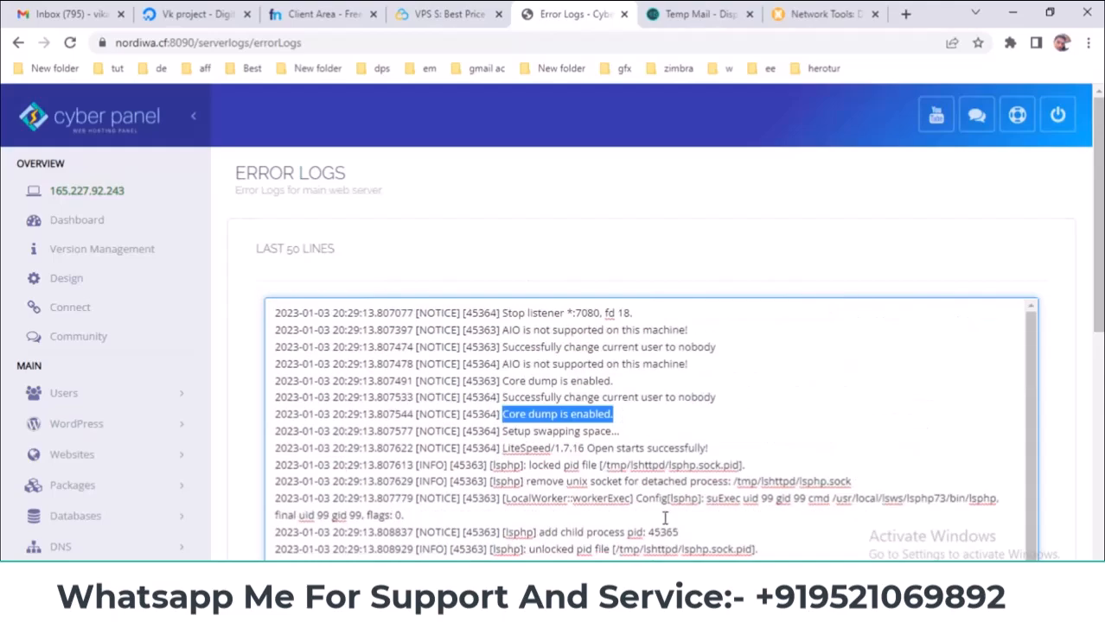
key(alt+Tab)
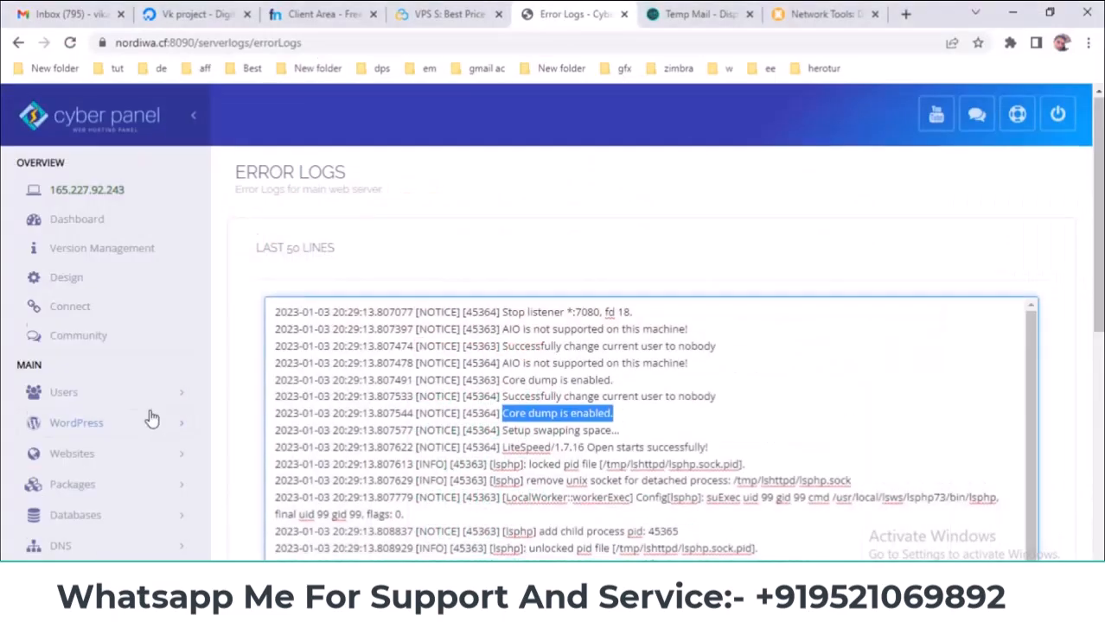
scroll(151, 418, down, 5)
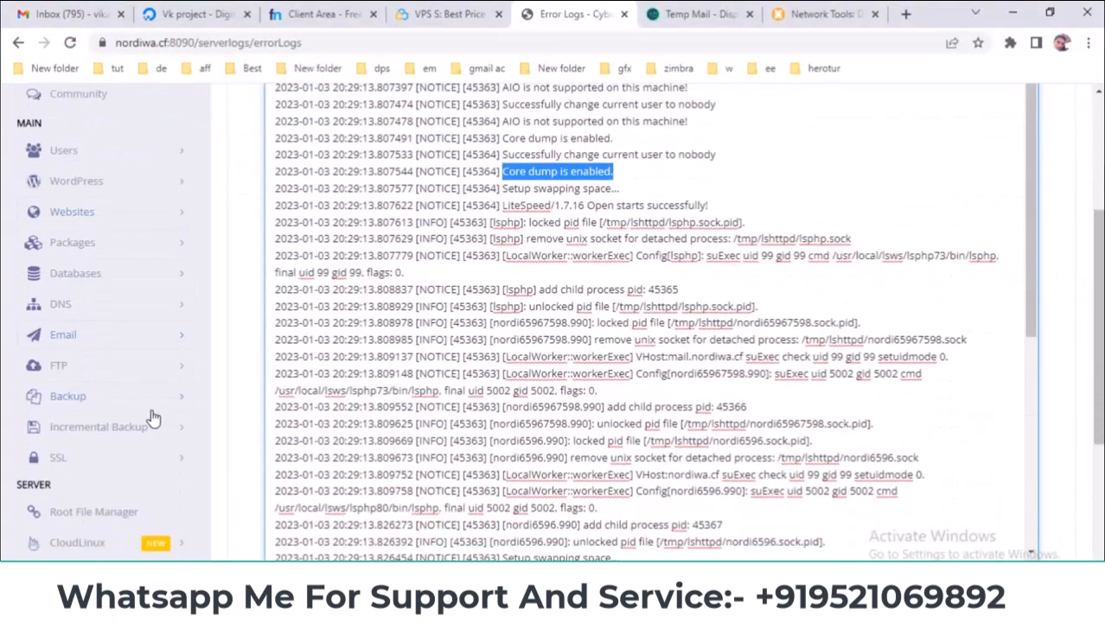
scroll(163, 419, down, 1)
click(107, 444)
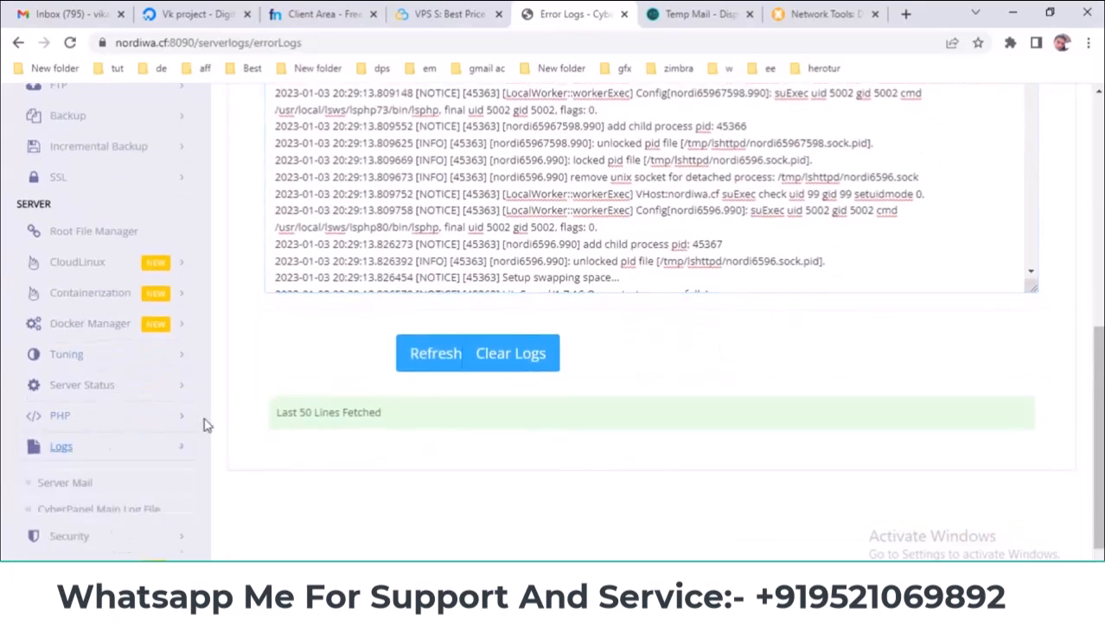
scroll(223, 420, down, 2)
- Open the Email Logs and pick out the postfix folder in the key.pem and cert.pem paths
click(86, 421)
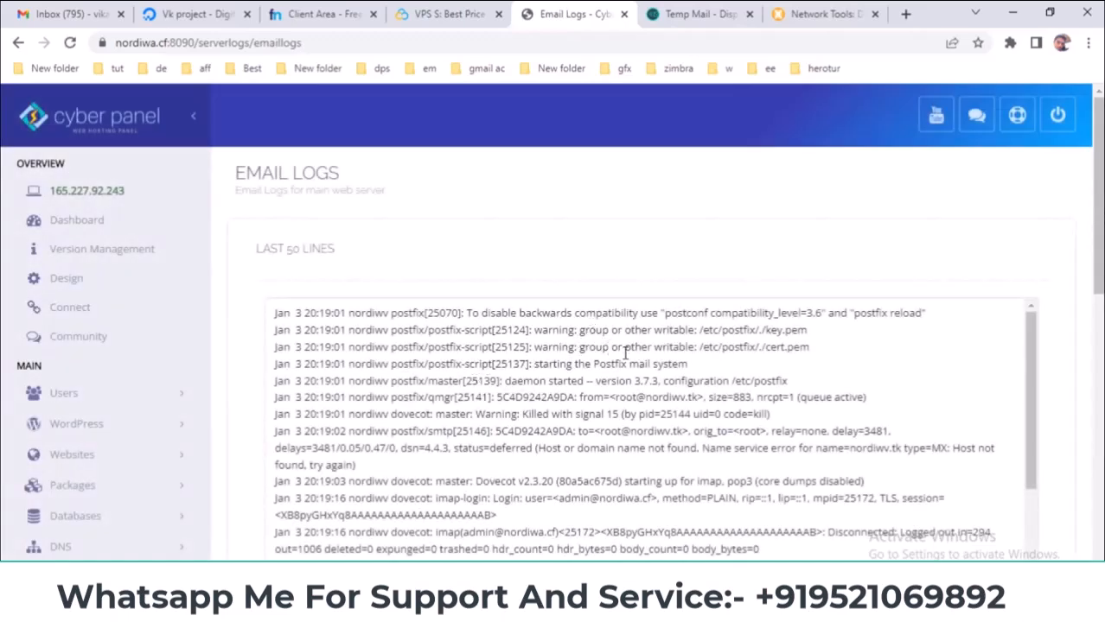
drag(813, 329, 671, 329)
click(753, 325)
double_click(738, 329)
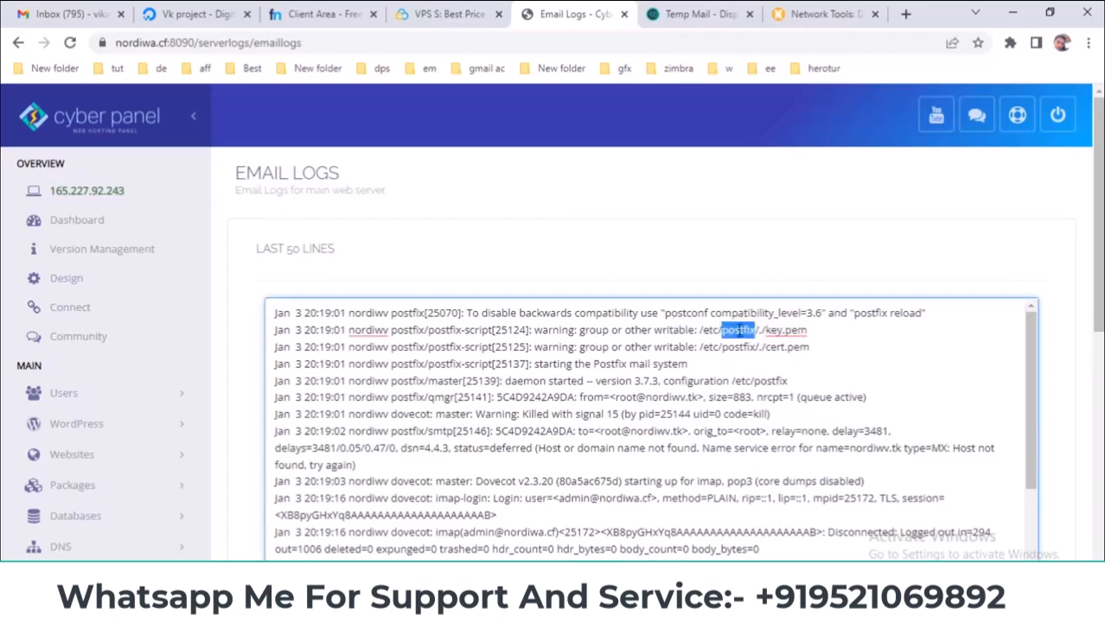
double_click(736, 348)
click(743, 336)
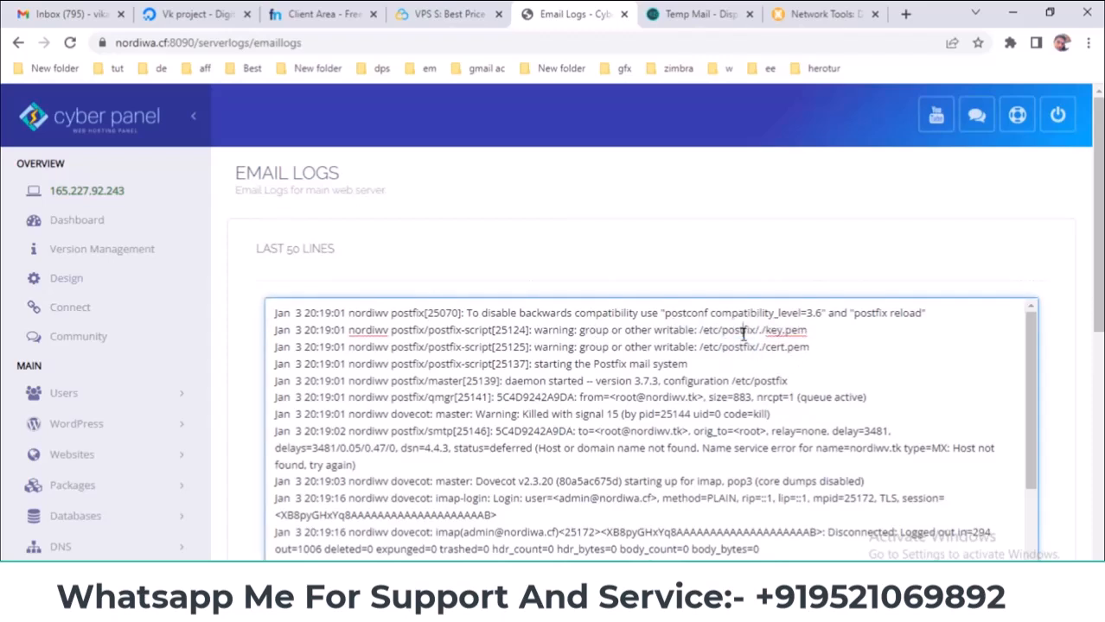
double_click(736, 330)
click(736, 347)
double_click(742, 329)
drag(756, 346, 729, 346)
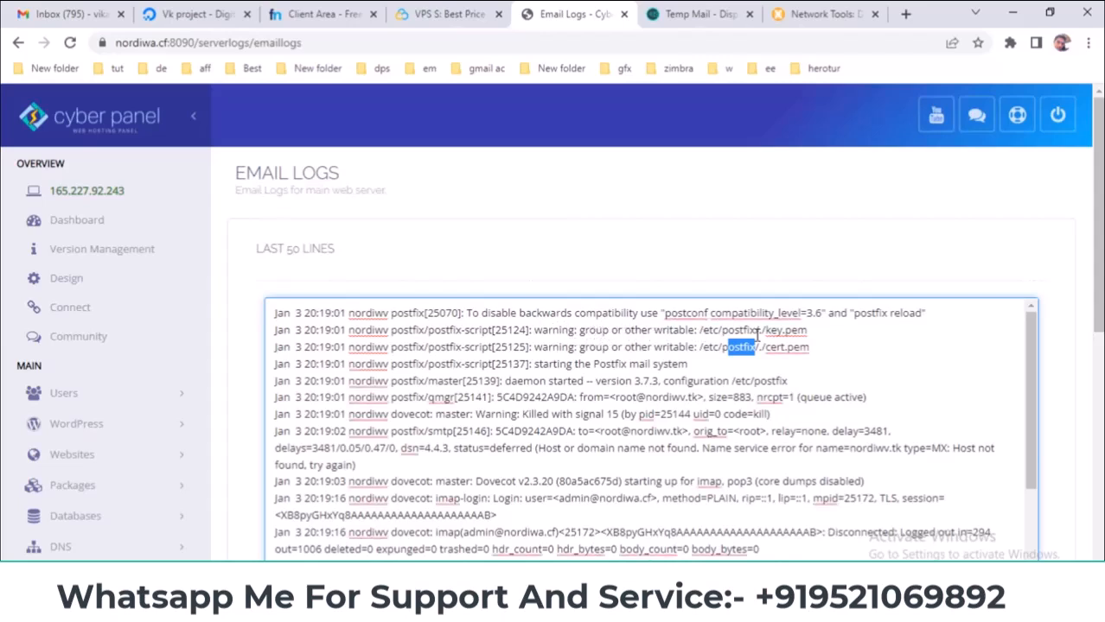
drag(808, 332, 765, 330)
click(765, 330)
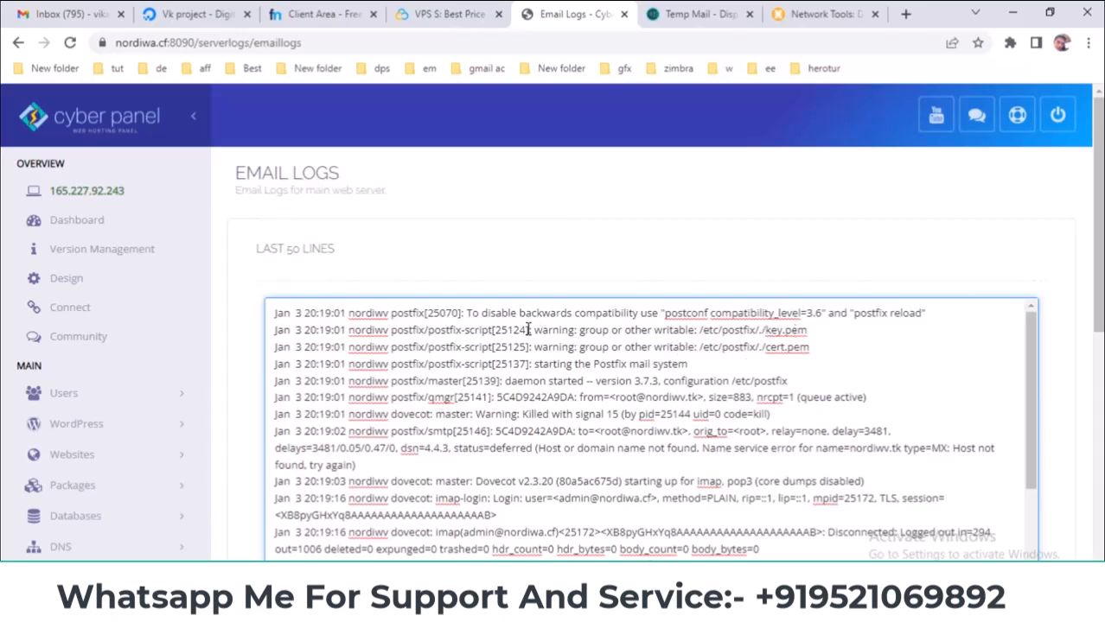
- Highlight the group-writable warnings for key.pem and cert.pem
drag(534, 329, 656, 330)
click(805, 328)
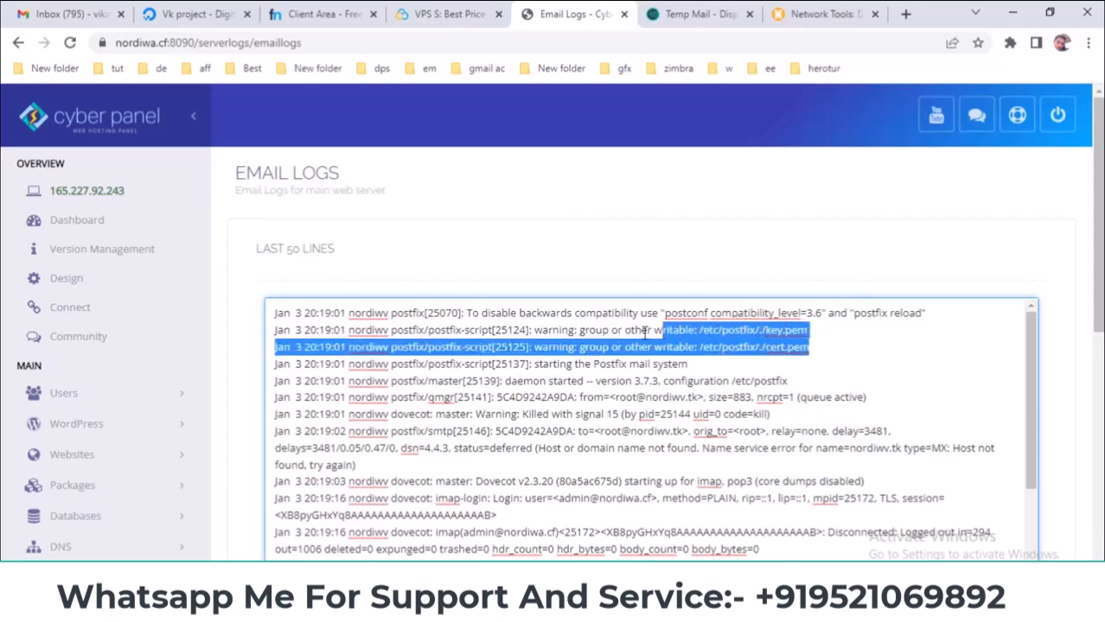
drag(535, 330, 823, 331)
drag(533, 331, 695, 331)
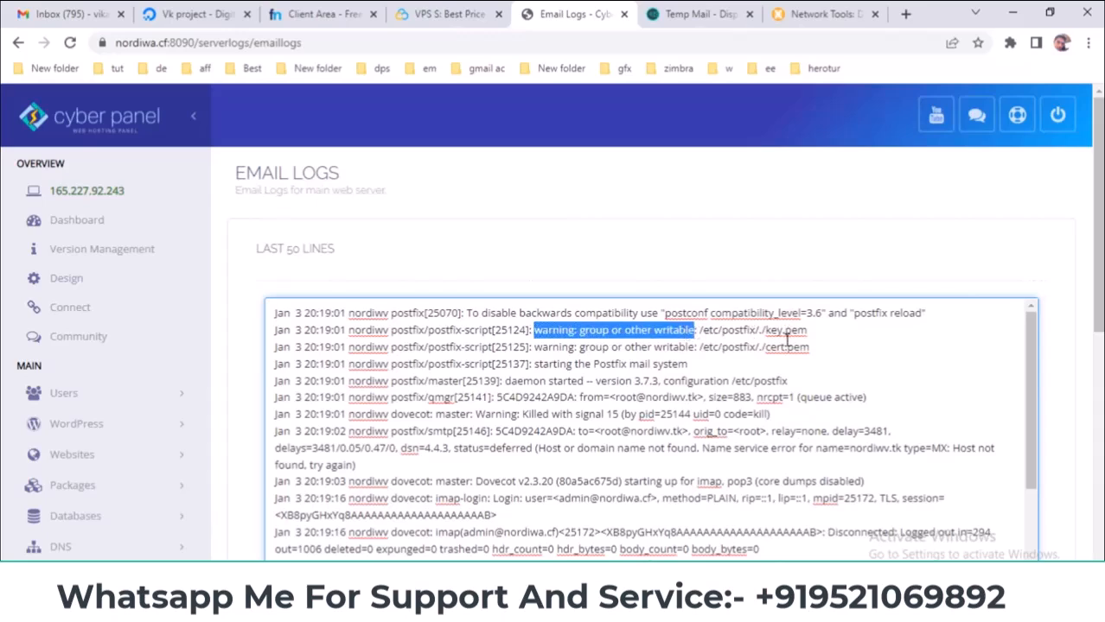
click(825, 346)
drag(825, 345, 540, 337)
click(535, 329)
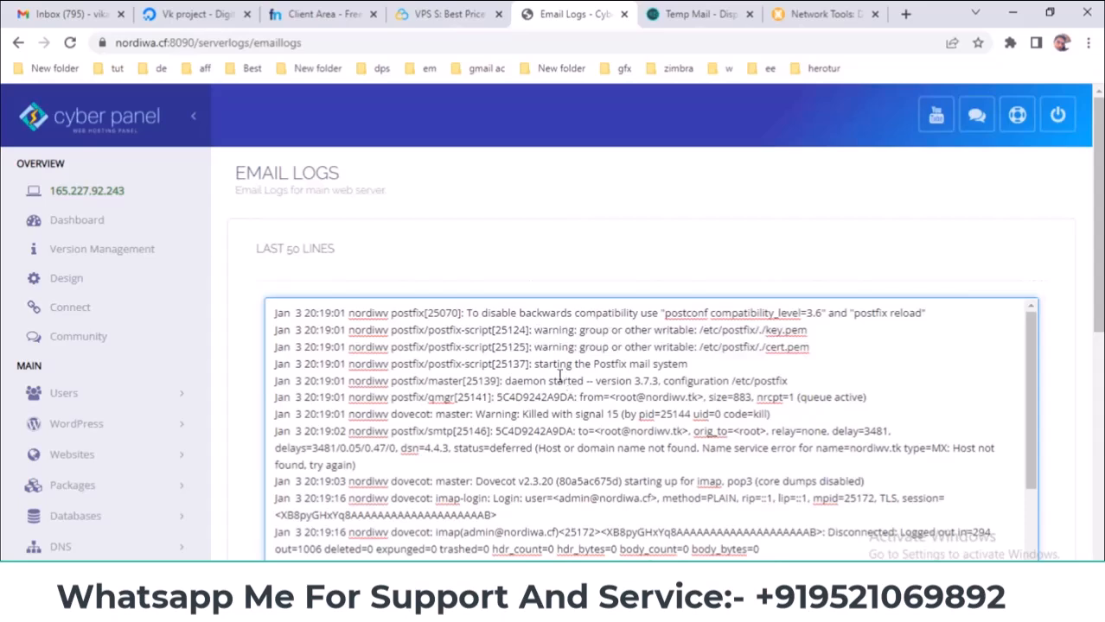
- Highlight the Postfix mail system startup message with its date and 20:19:01 time
drag(535, 364, 691, 363)
click(700, 364)
drag(303, 364, 348, 364)
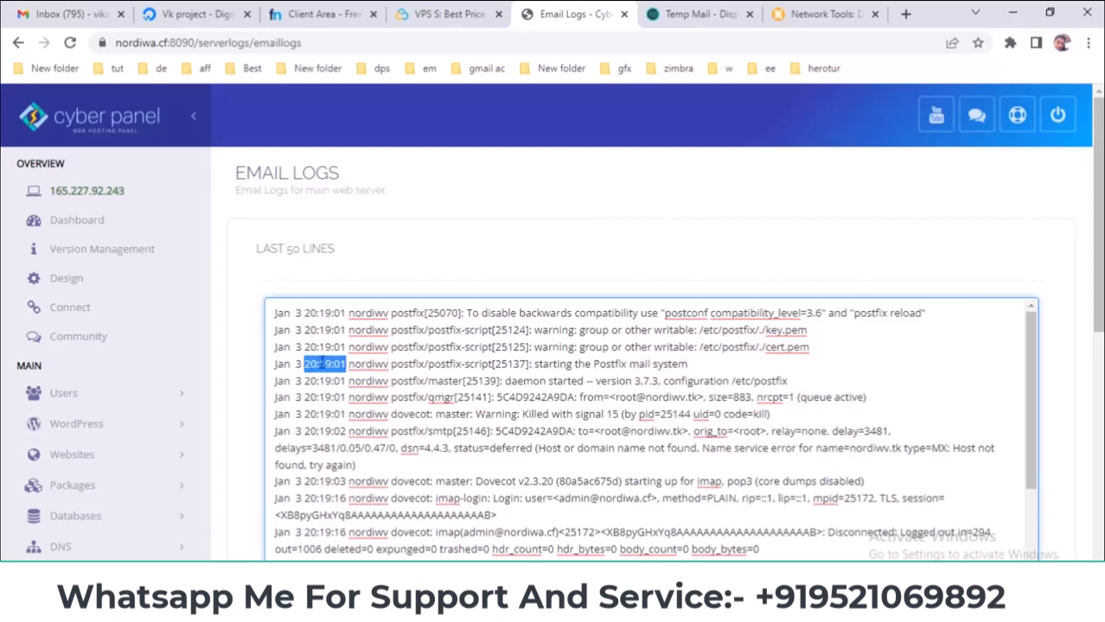
drag(275, 363, 349, 364)
drag(545, 363, 721, 364)
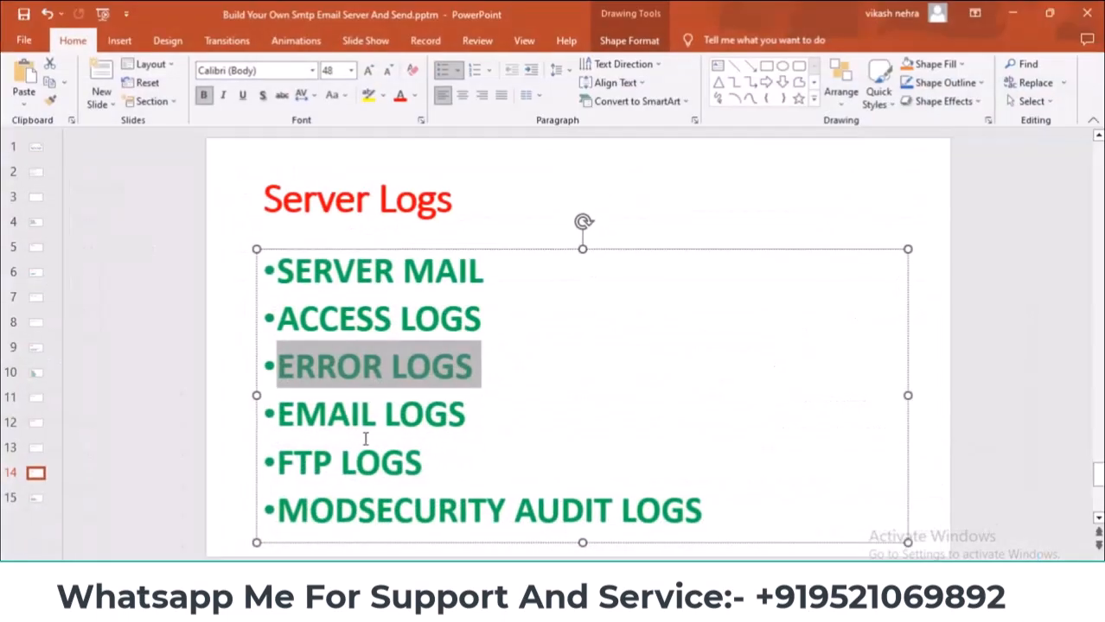
- Return to the Server Logs slide and expand CyberPanel's list of log pages
scroll(365, 438, down, 1)
scroll(357, 431, up, 1)
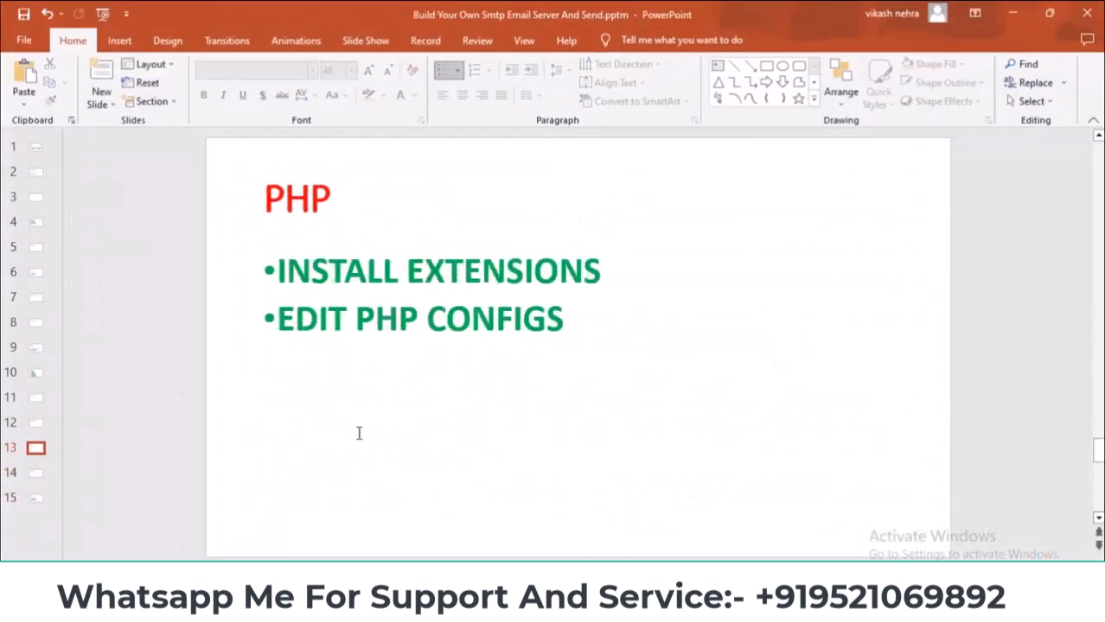
drag(38, 472, 38, 473)
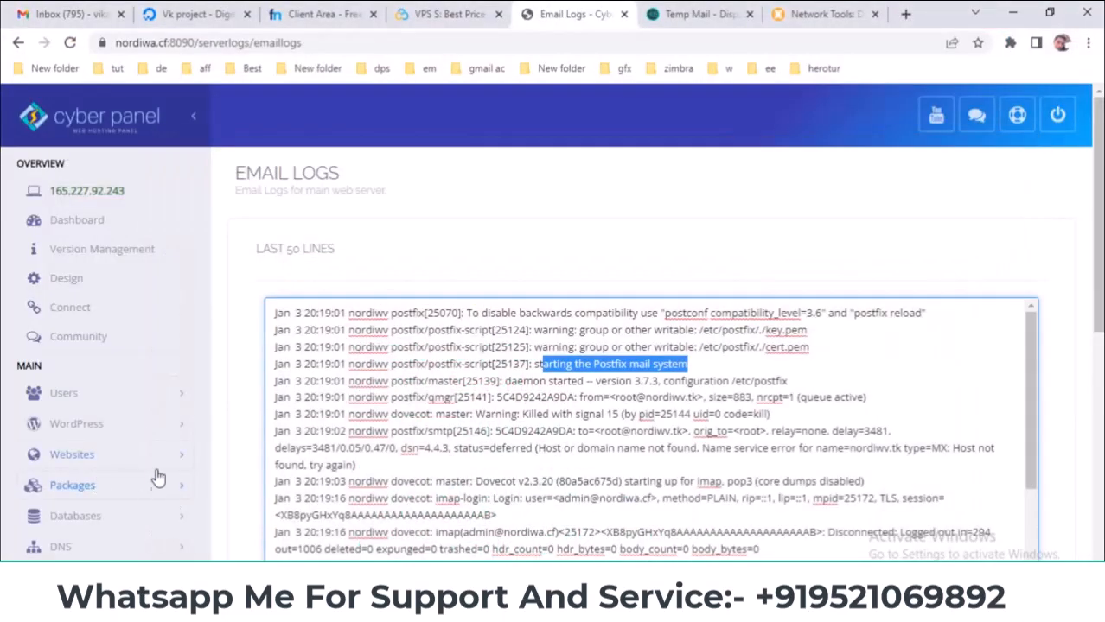
scroll(173, 493, down, 5)
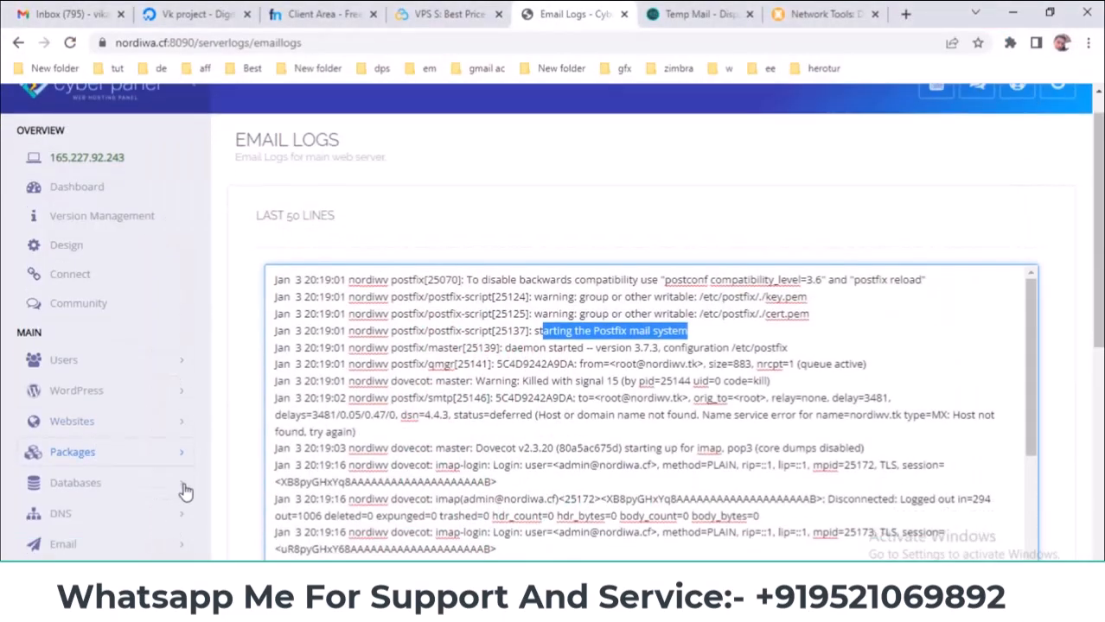
scroll(190, 484, down, 2)
click(130, 446)
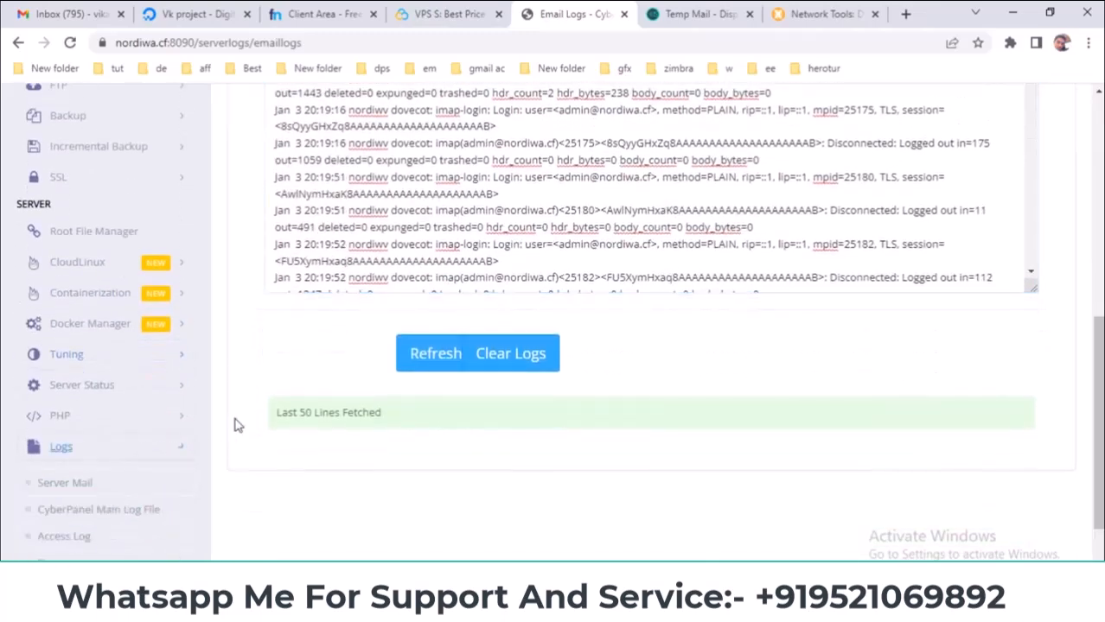
scroll(147, 464, down, 2)
- Open the FTP Logs, highlight the first four Started Session entries, then show the Security slide
click(87, 453)
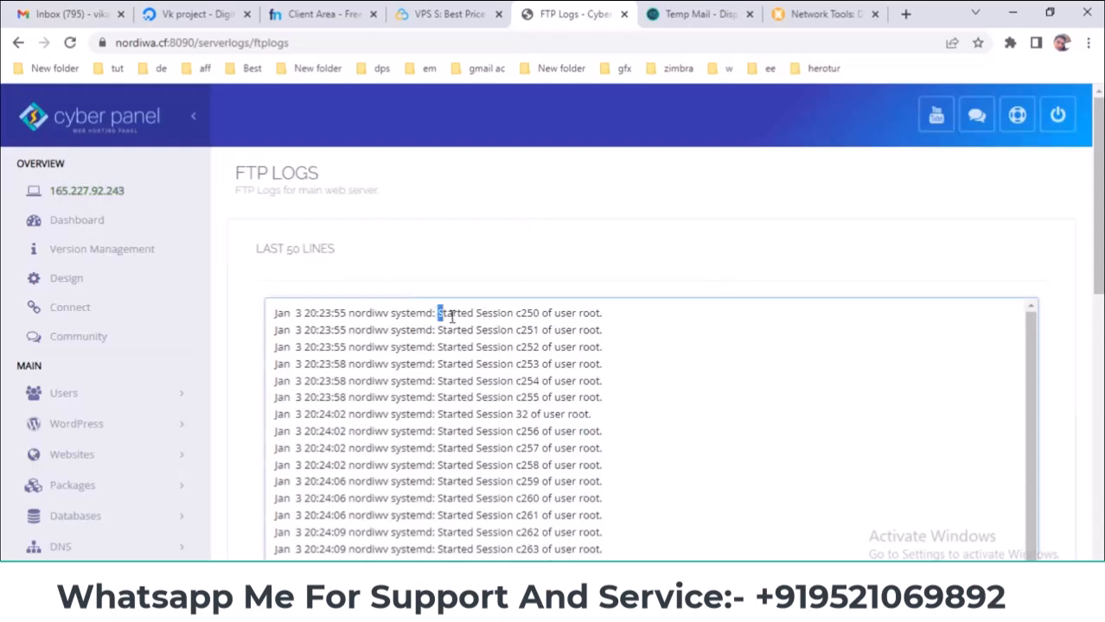
drag(438, 313, 516, 313)
scroll(493, 381, down, 3)
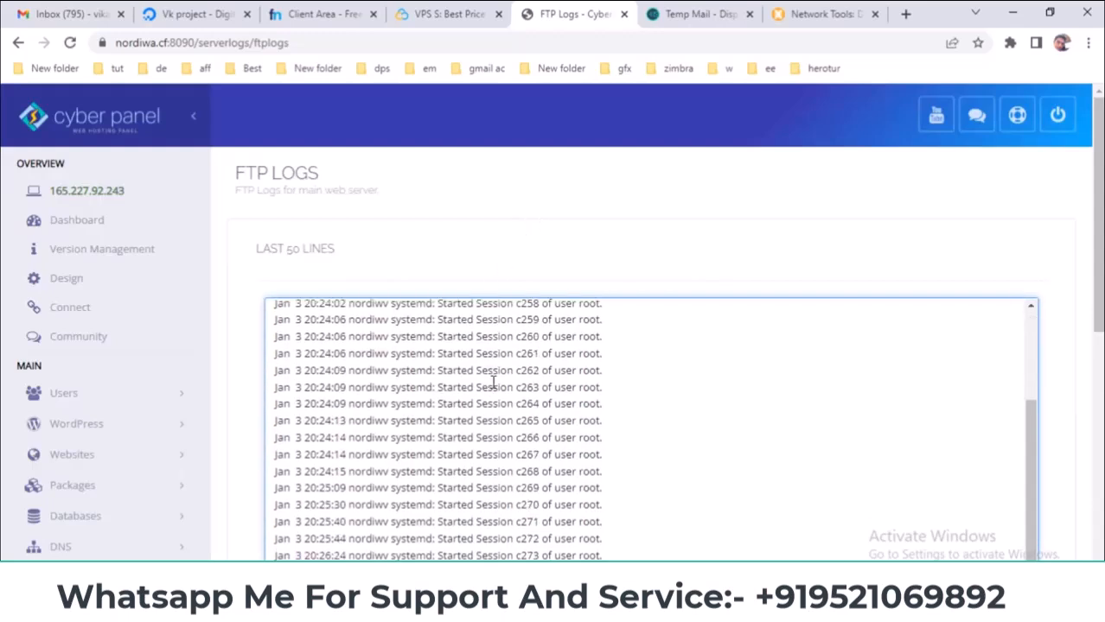
scroll(496, 381, up, 4)
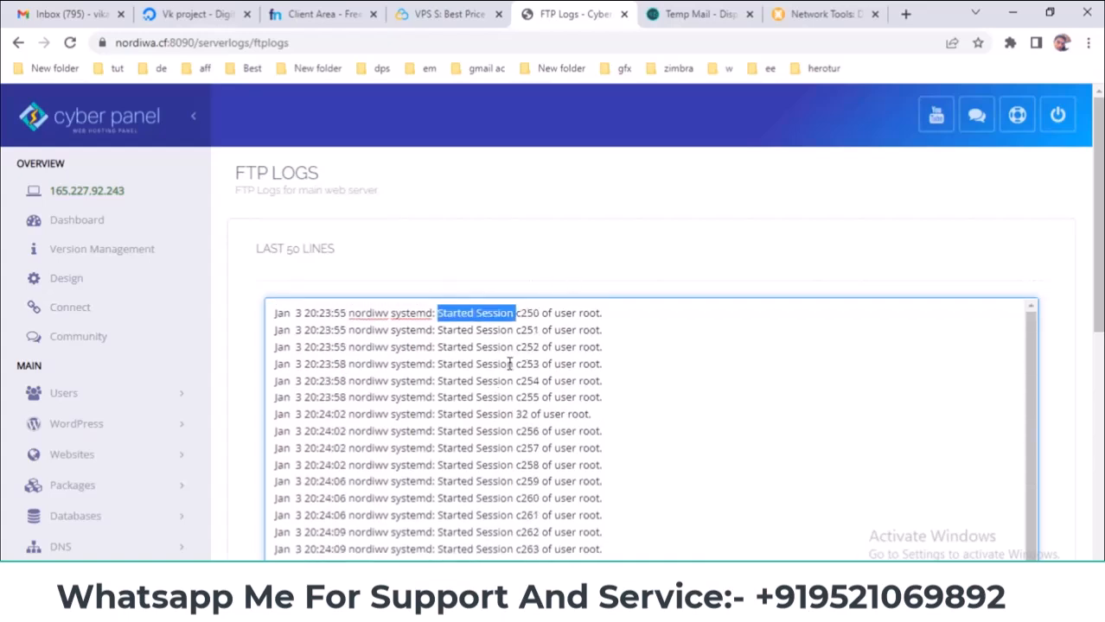
drag(515, 364, 508, 277)
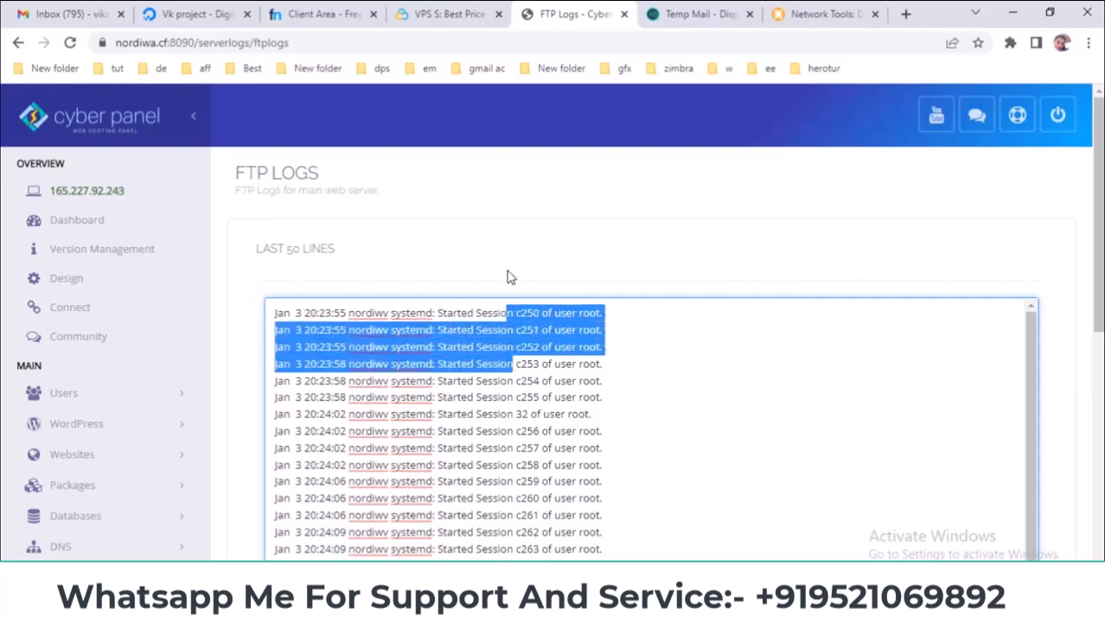
click(622, 253)
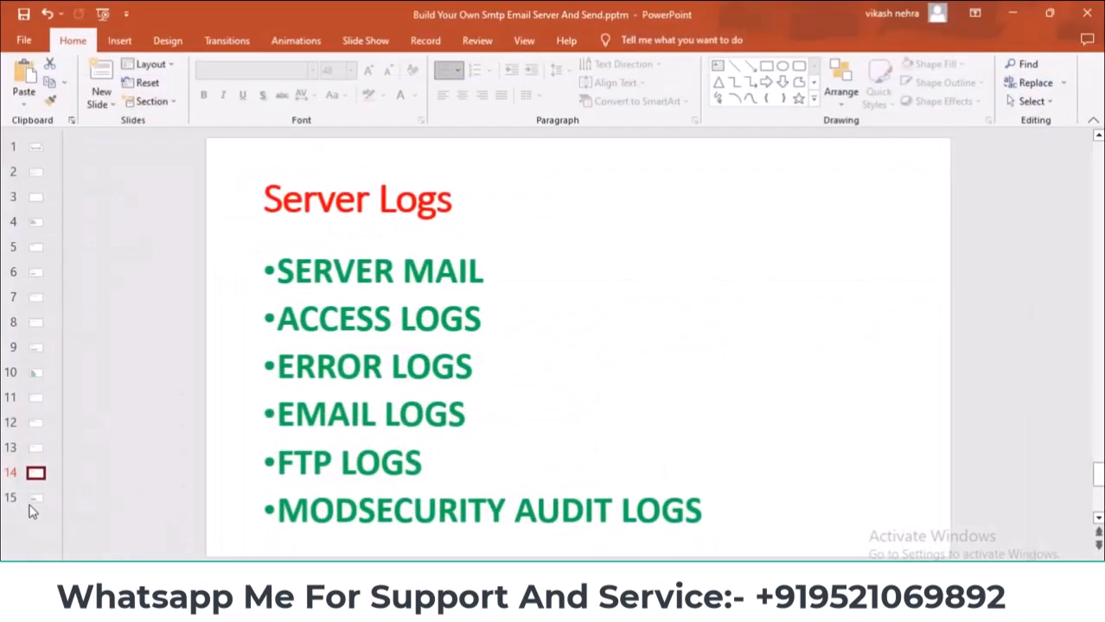
key(Down)
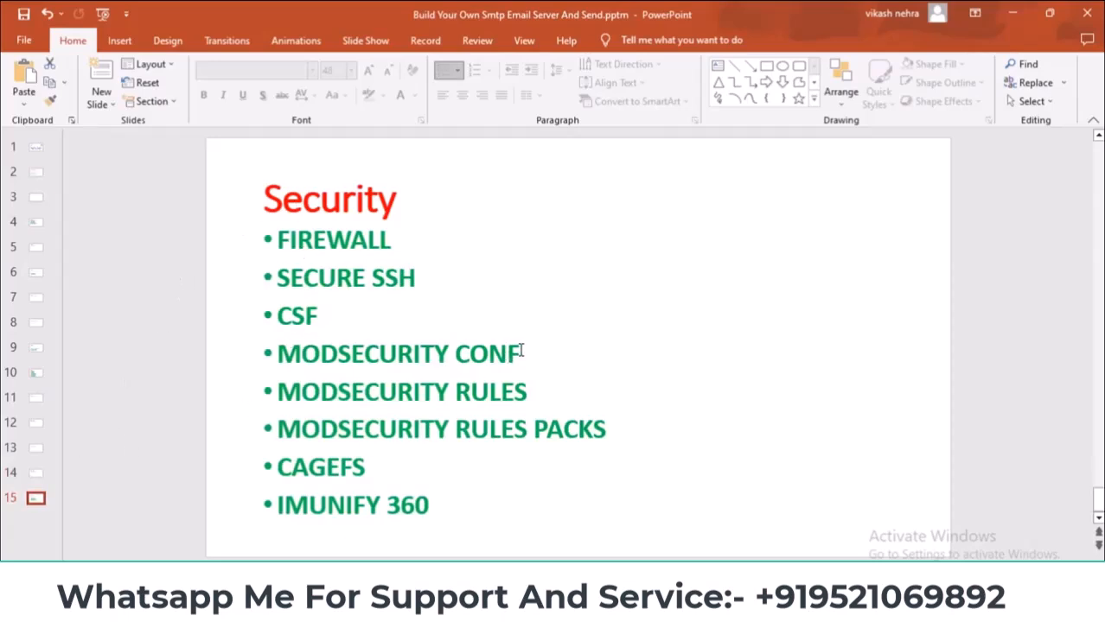
- Open the ModSec Audit Logs page and highlight its missing auditmodsec.log file error
drag(521, 353, 307, 355)
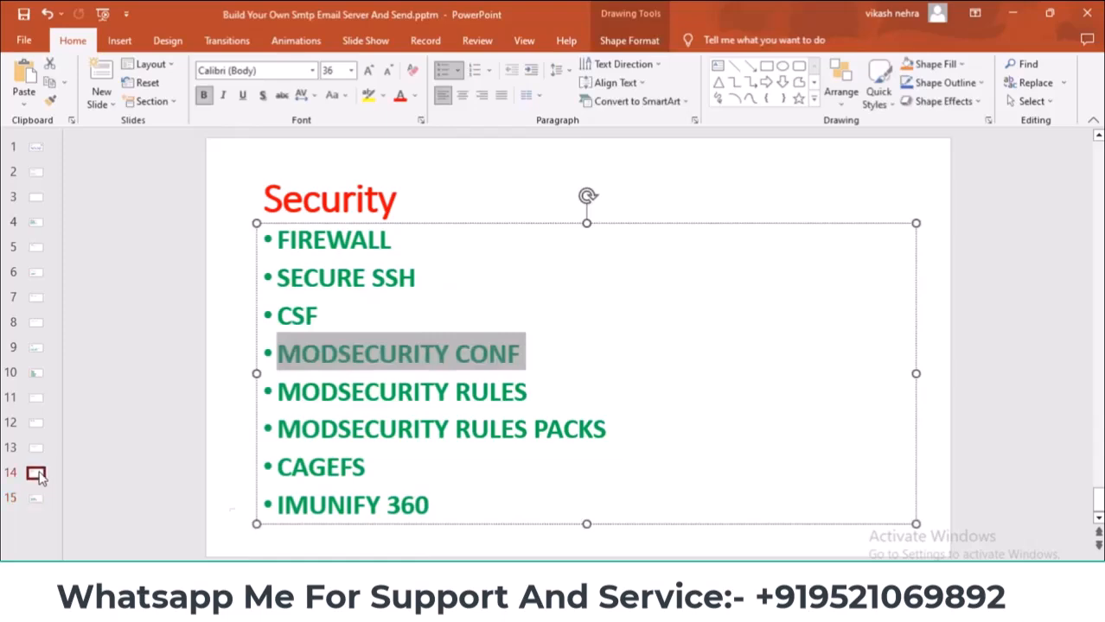
click(36, 473)
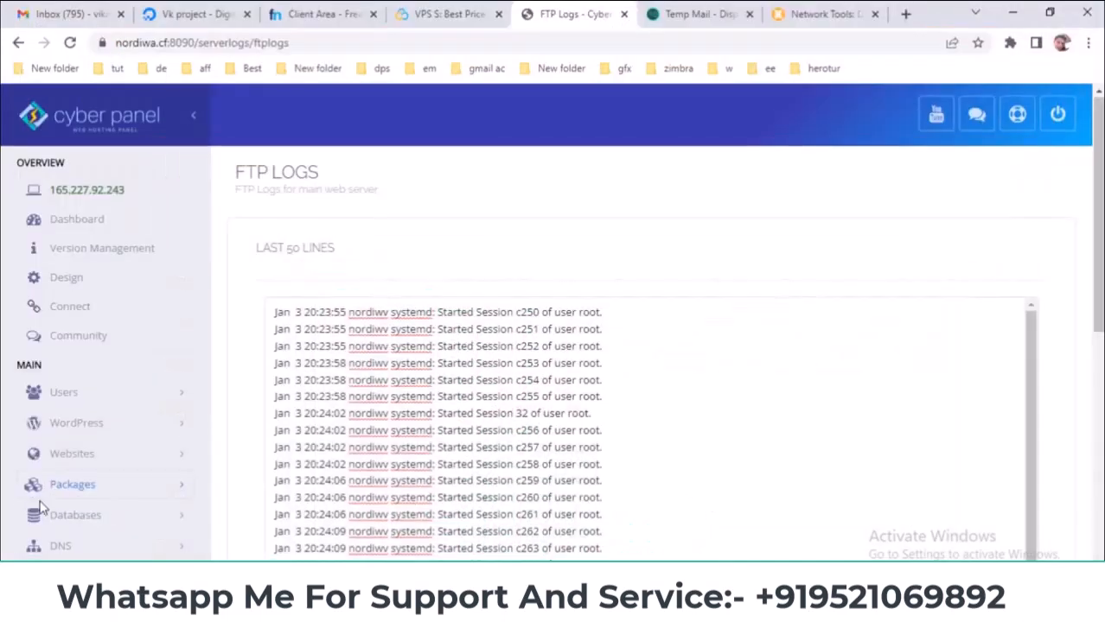
scroll(52, 506, down, 8)
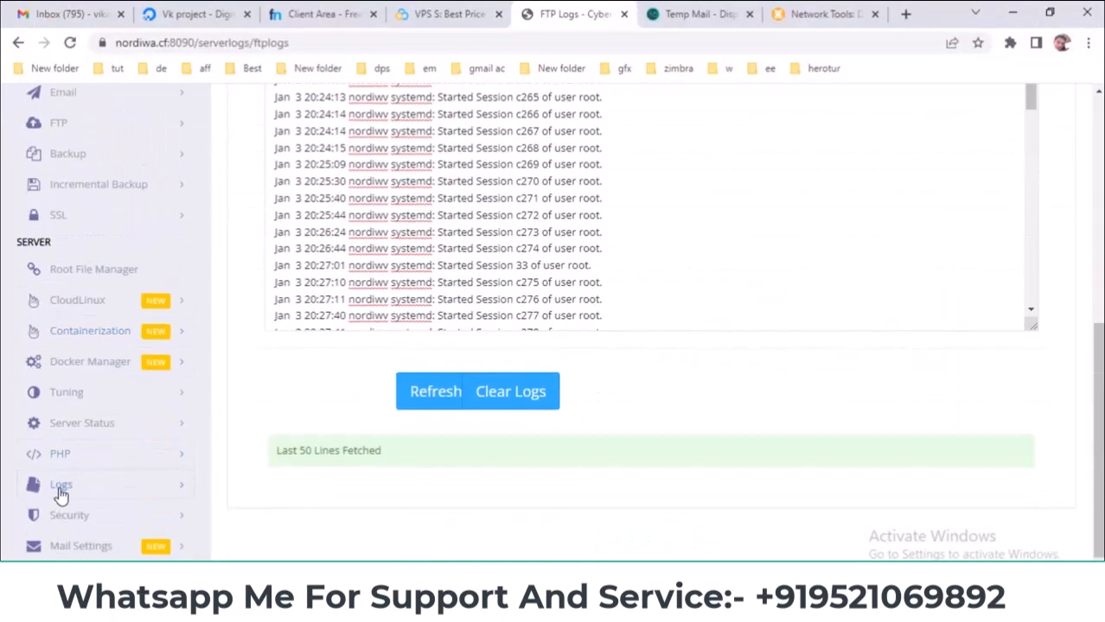
click(121, 455)
scroll(118, 463, down, 2)
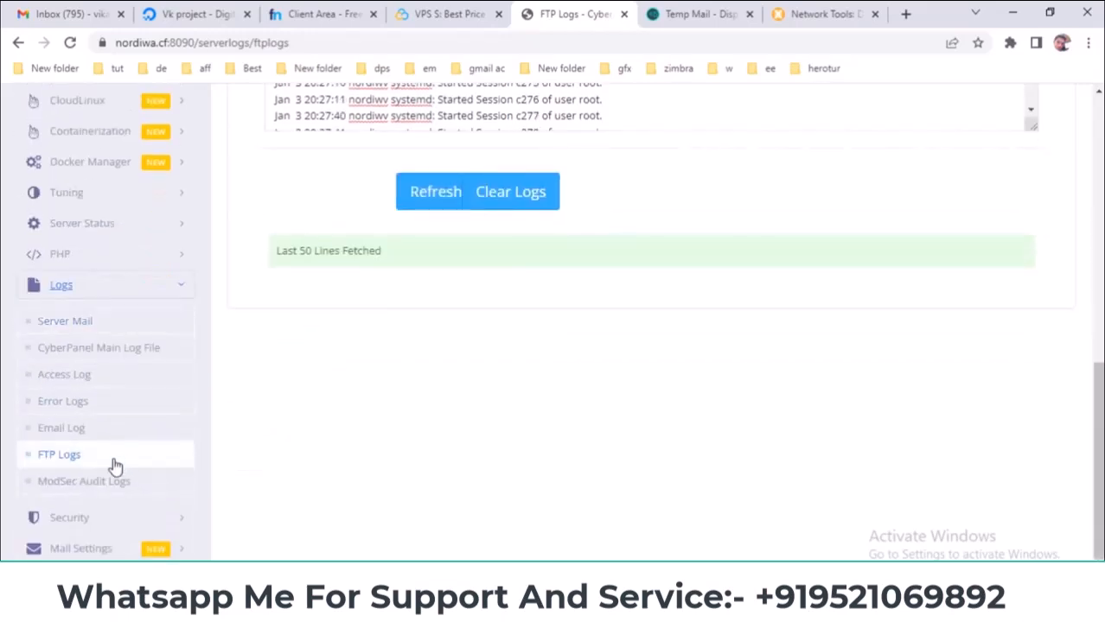
click(97, 481)
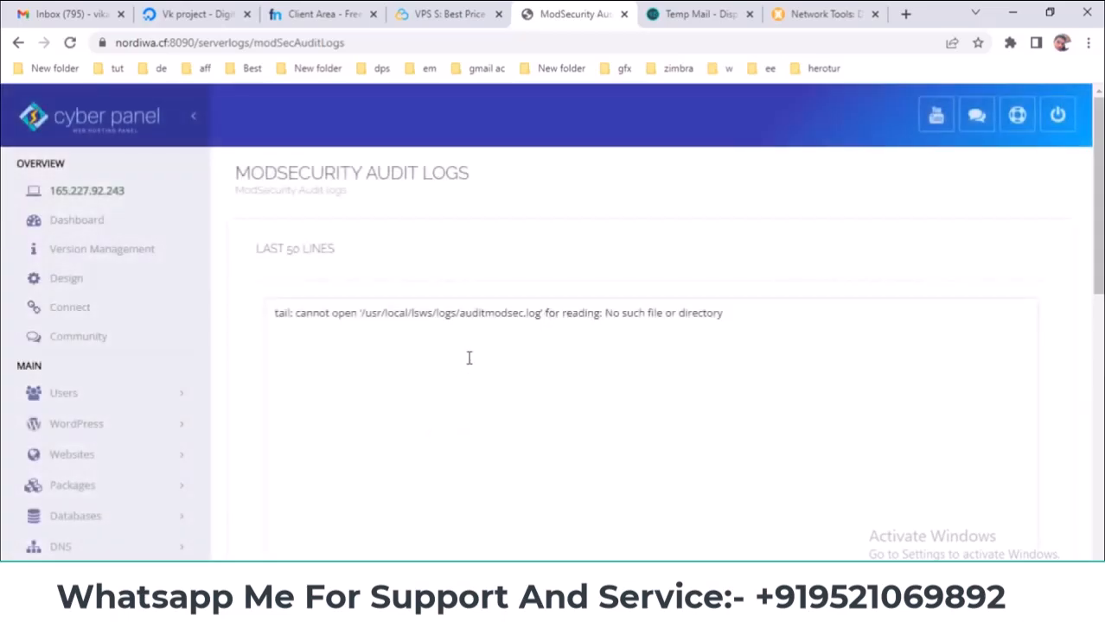
click(459, 324)
drag(308, 314, 753, 312)
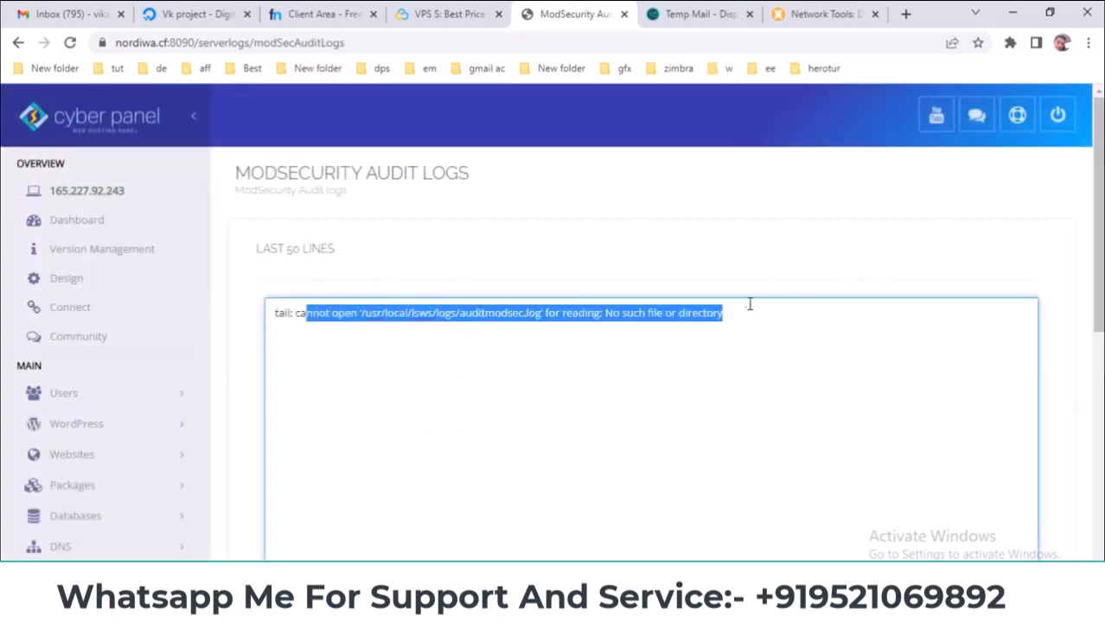
click(718, 264)
scroll(684, 518, down, 3)
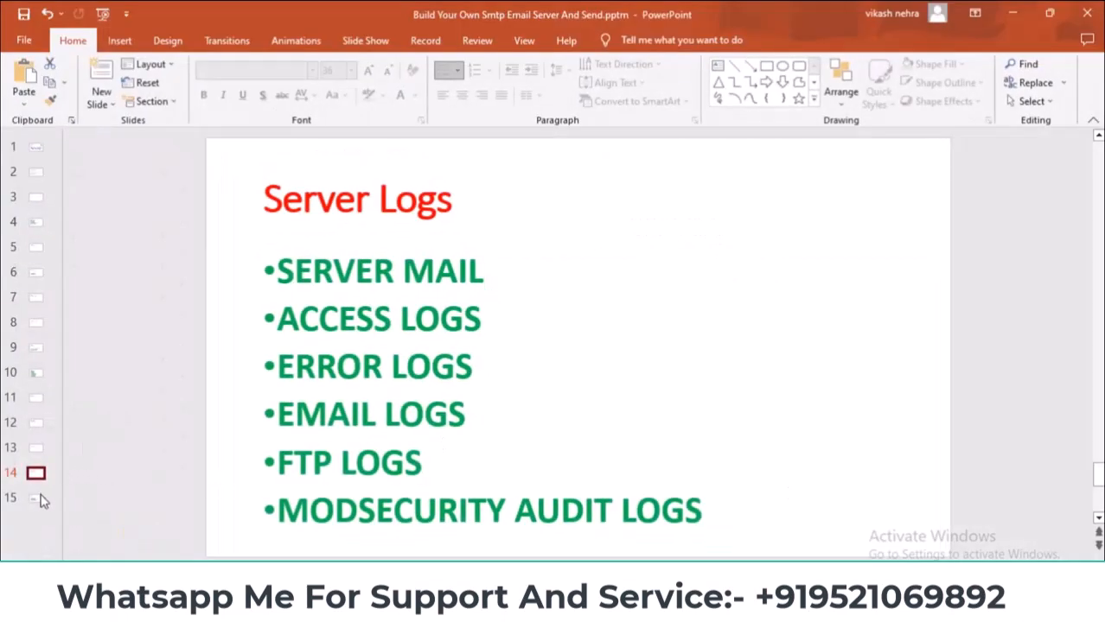
- Show the Security slide, then open Security > Firewall to reach the firewall rules page
click(38, 499)
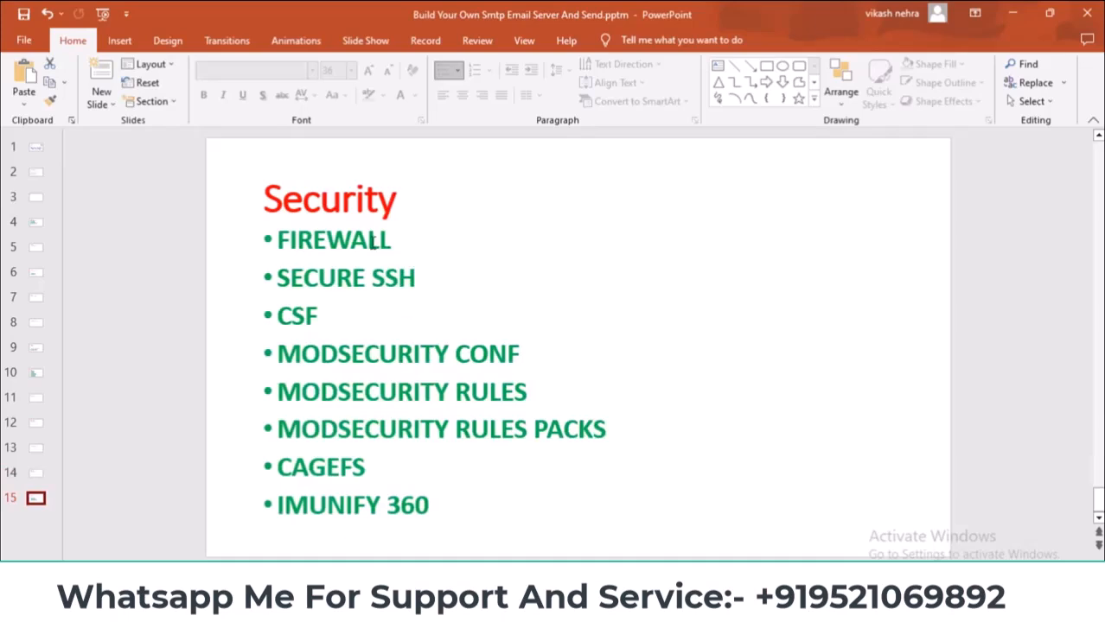
click(37, 474)
click(36, 498)
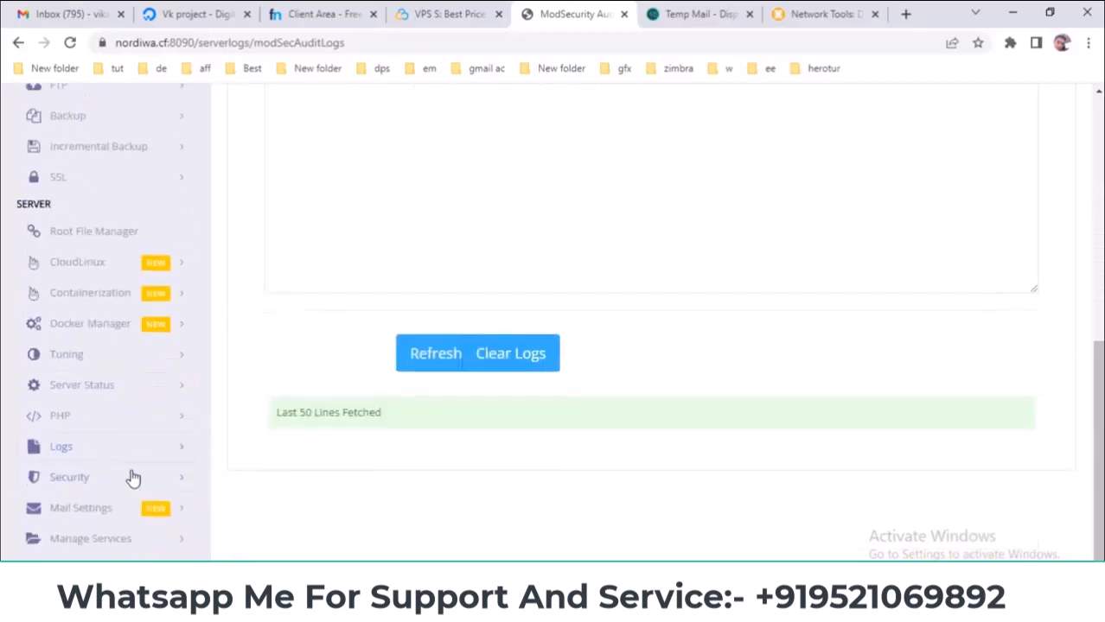
click(147, 477)
scroll(246, 441, down, 2)
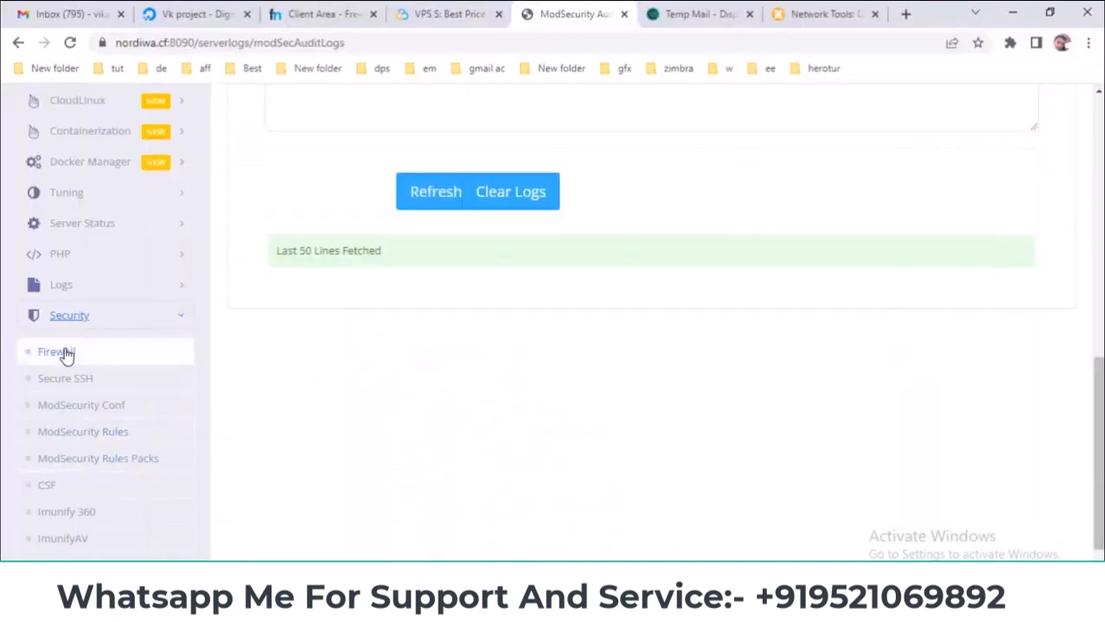
click(67, 355)
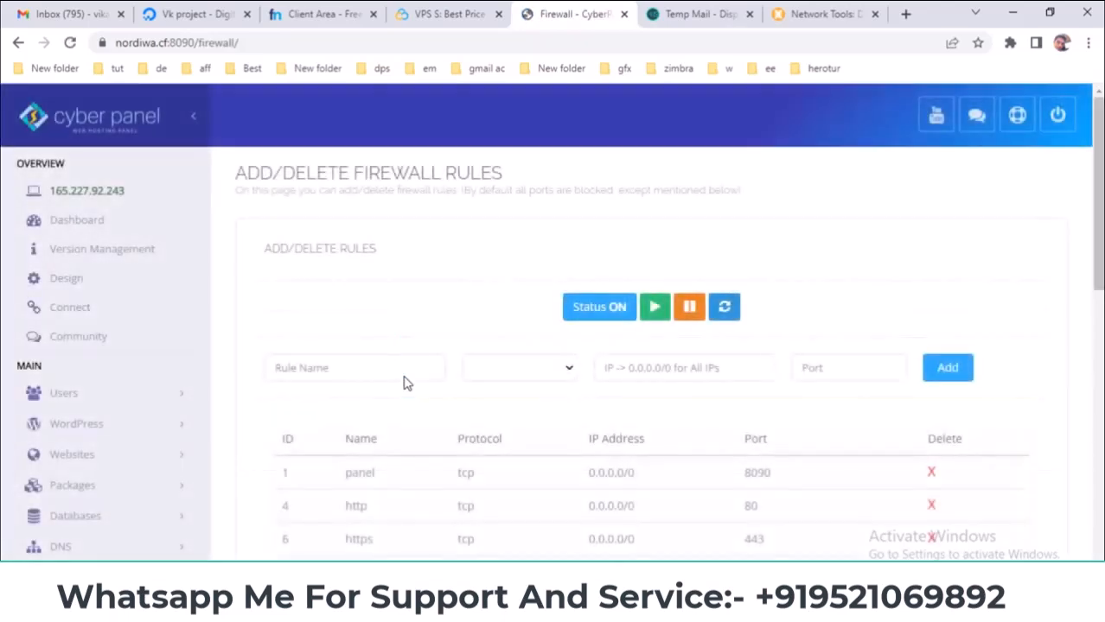
scroll(437, 382, down, 3)
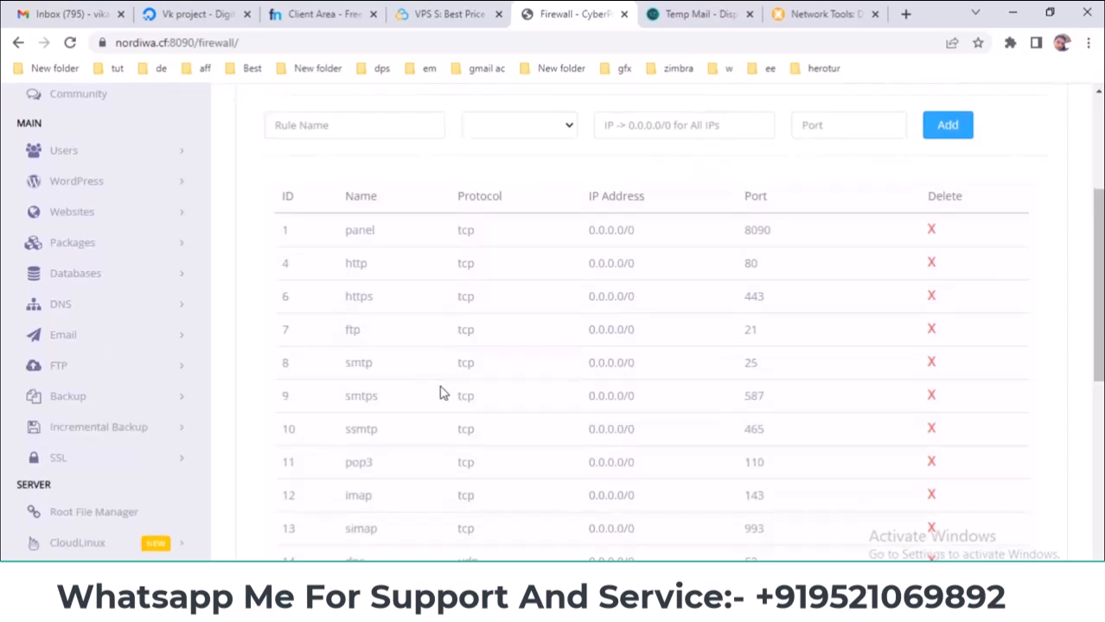
scroll(893, 322, up, 1)
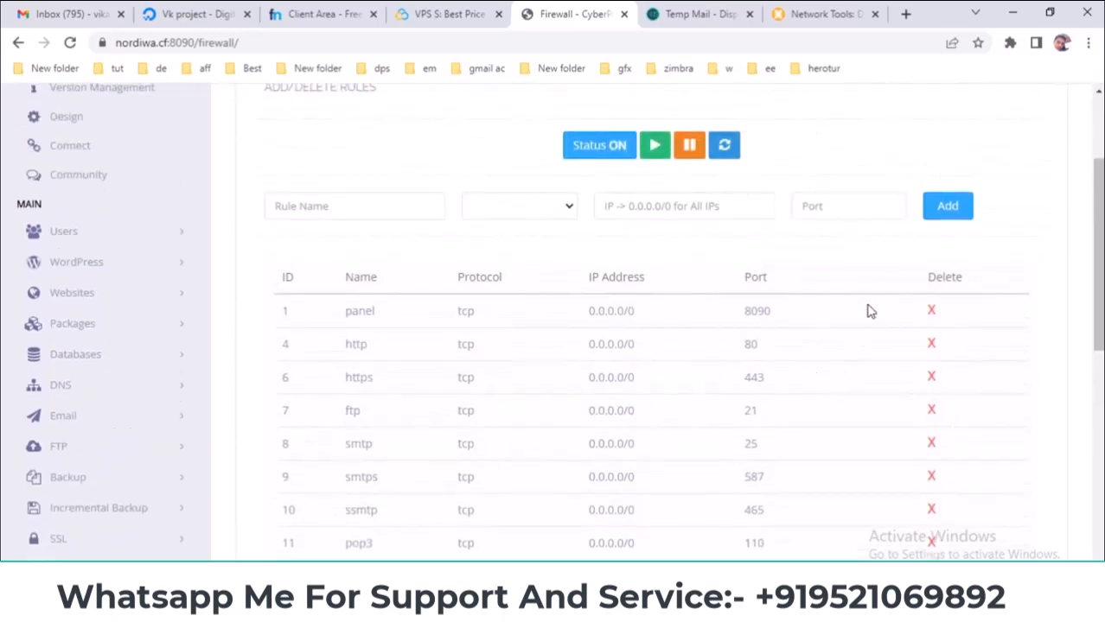
double_click(172, 41)
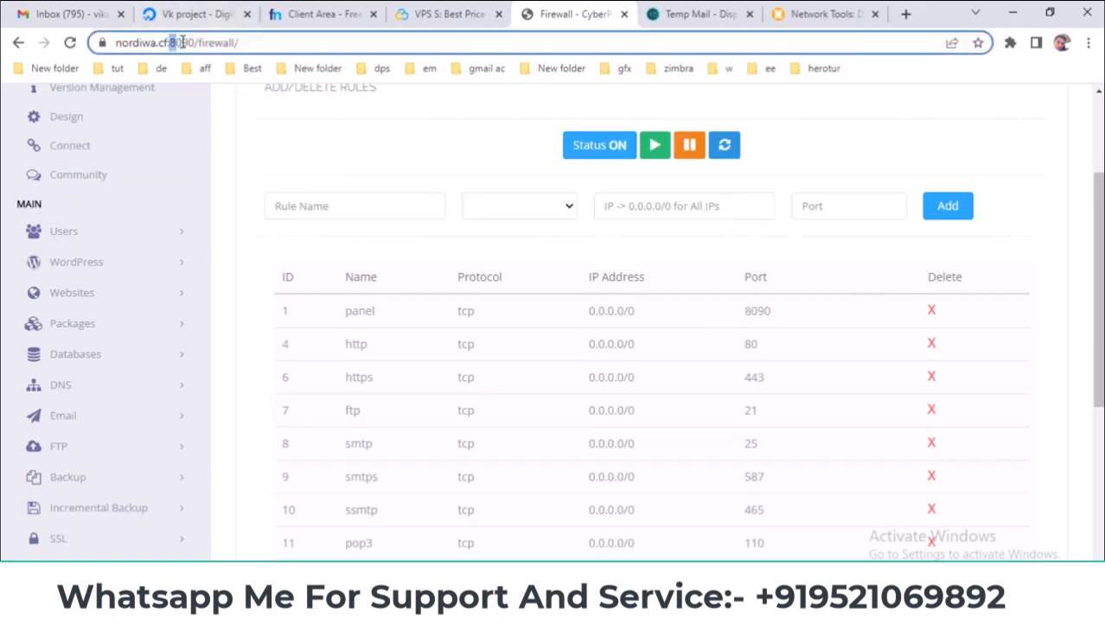
click(208, 39)
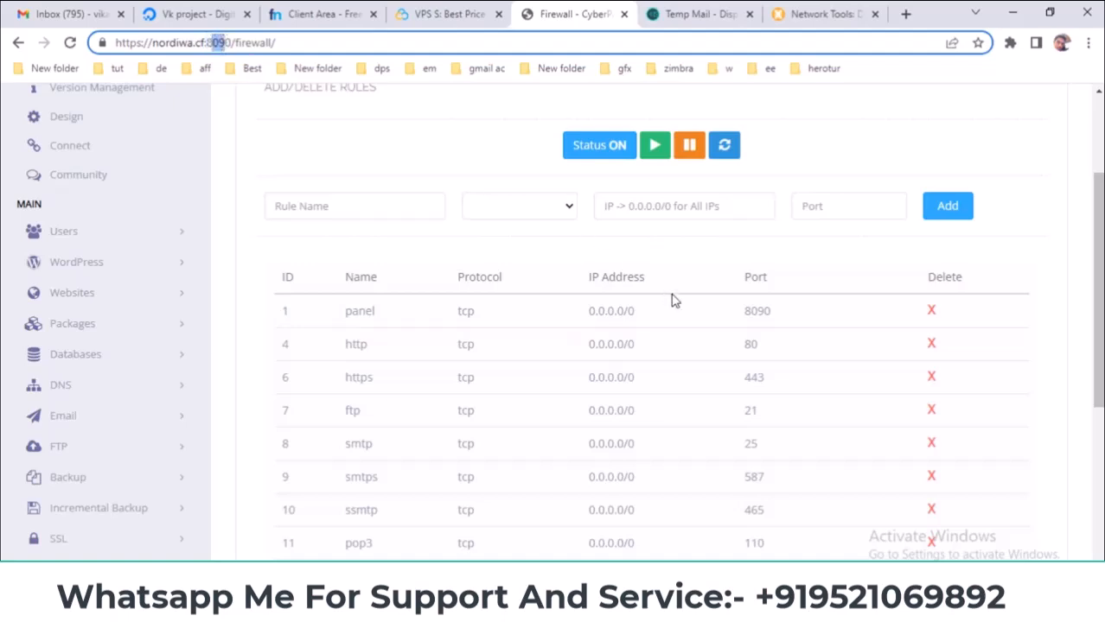
drag(770, 308, 749, 312)
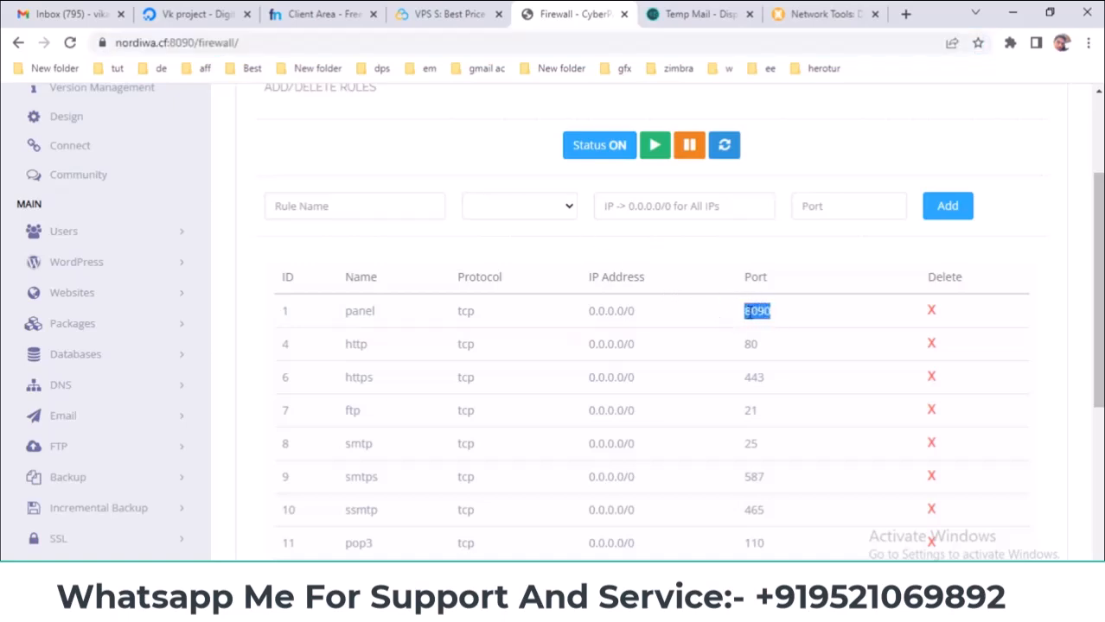
double_click(194, 41)
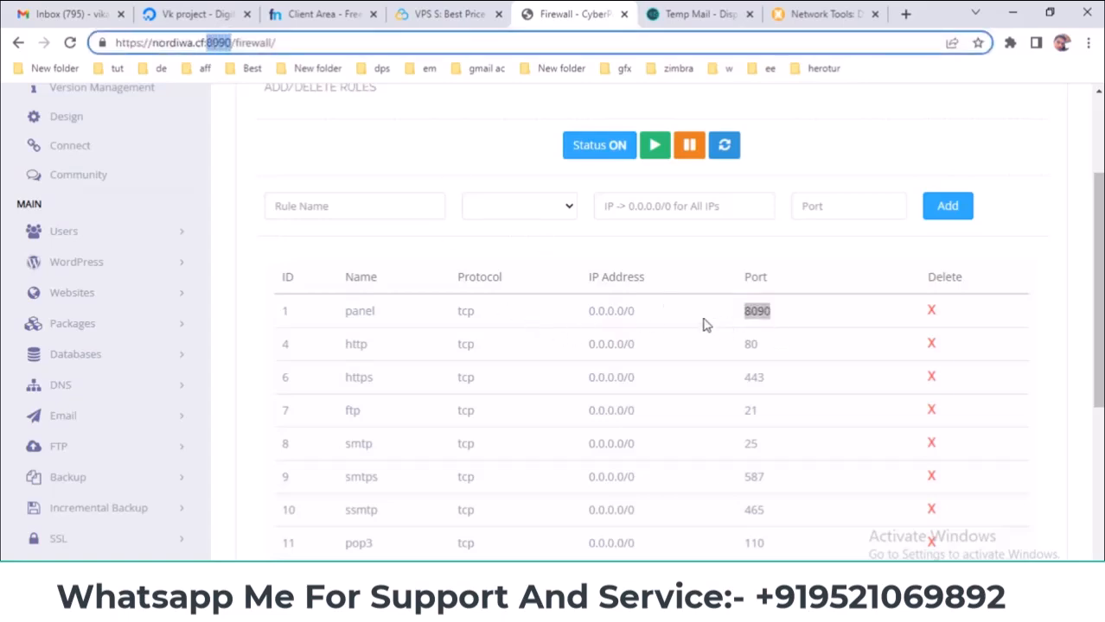
click(588, 252)
scroll(588, 285, down, 1)
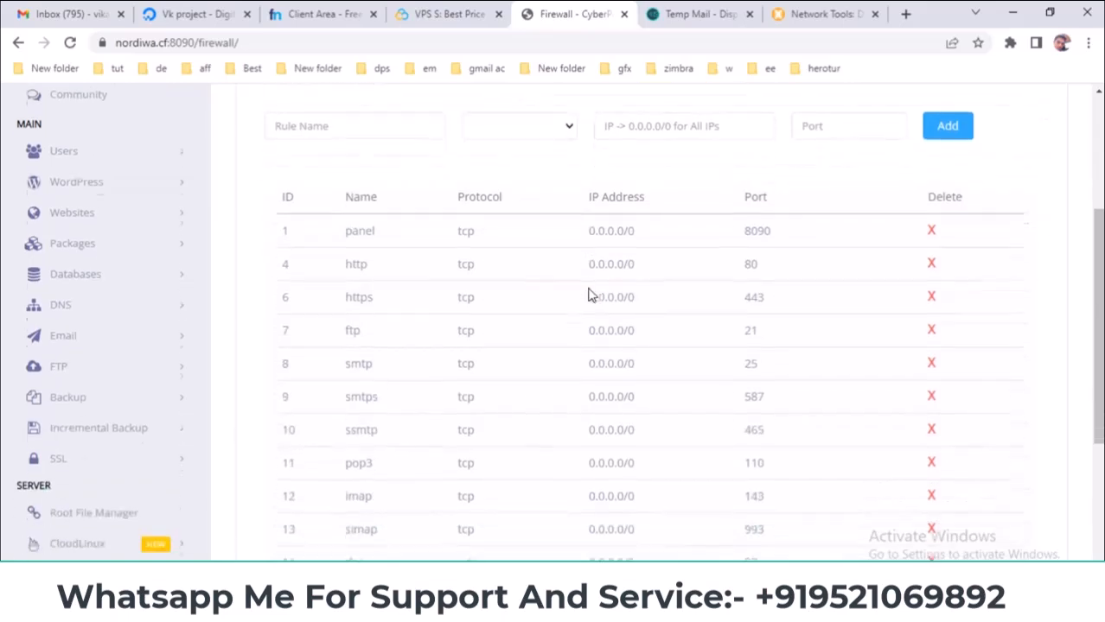
scroll(758, 397, down, 1)
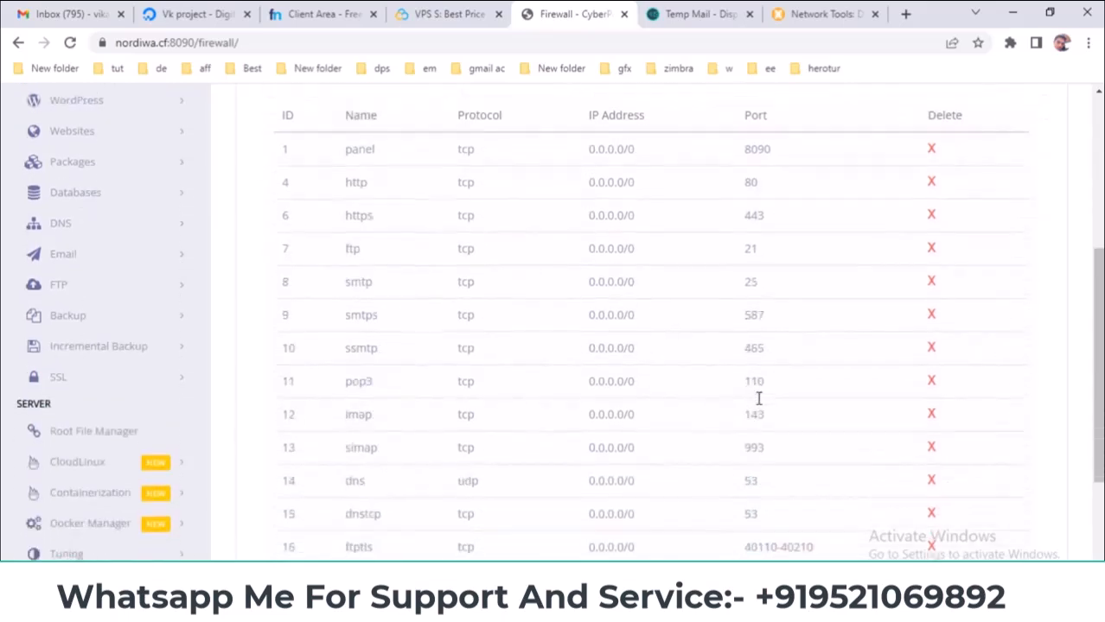
scroll(758, 400, down, 2)
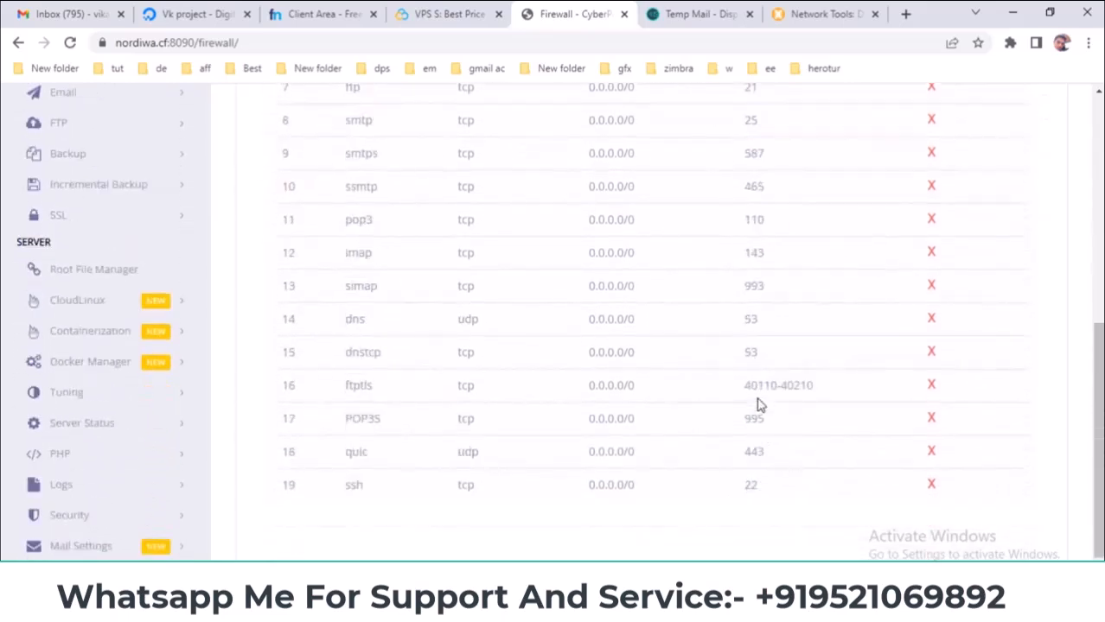
drag(764, 488, 742, 487)
key(alt+Tab)
drag(562, 200, 547, 201)
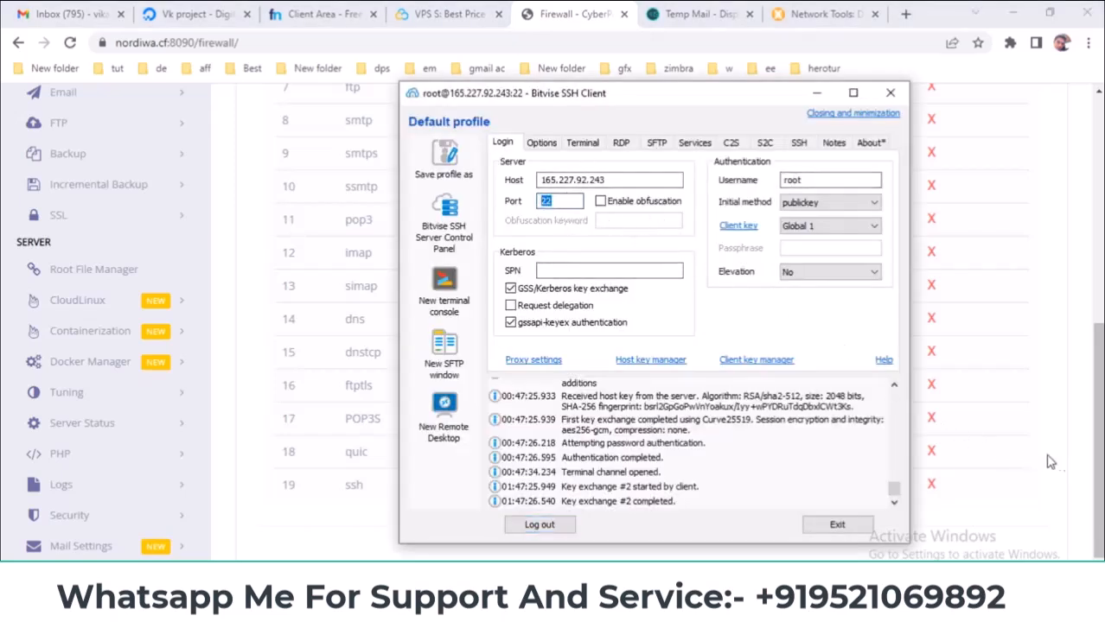
click(1072, 480)
scroll(547, 474, up, 2)
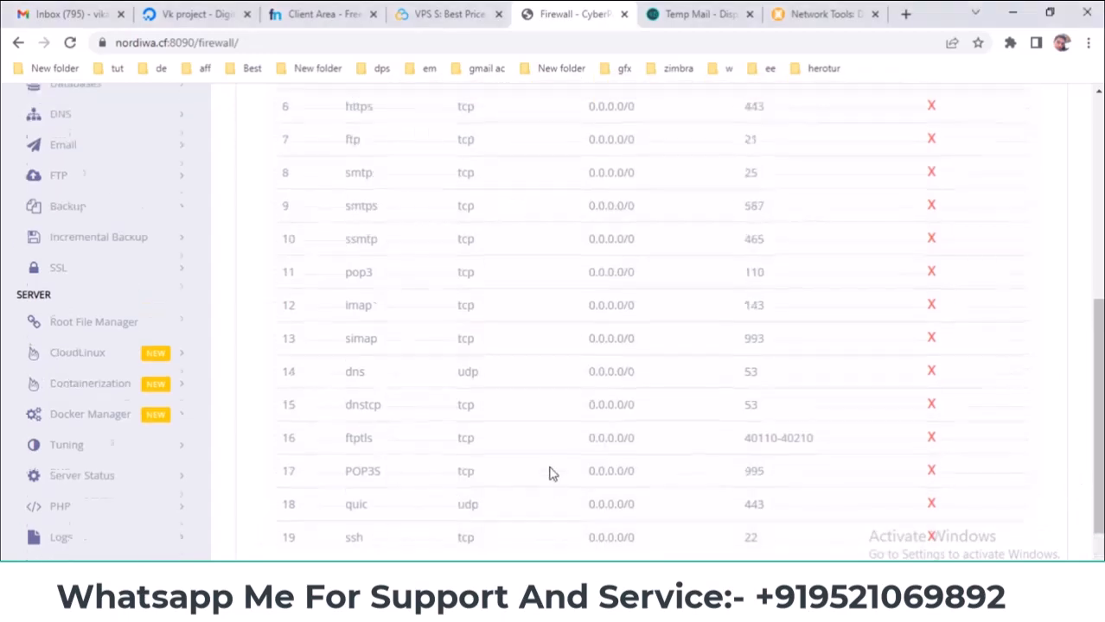
drag(770, 322, 713, 314)
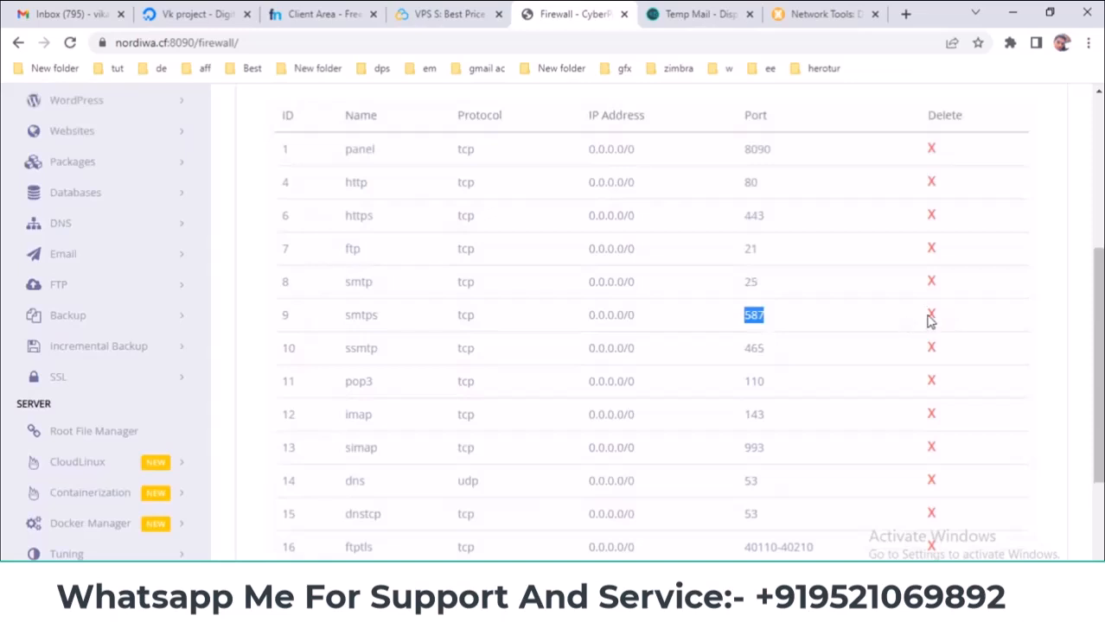
scroll(609, 343, up, 2)
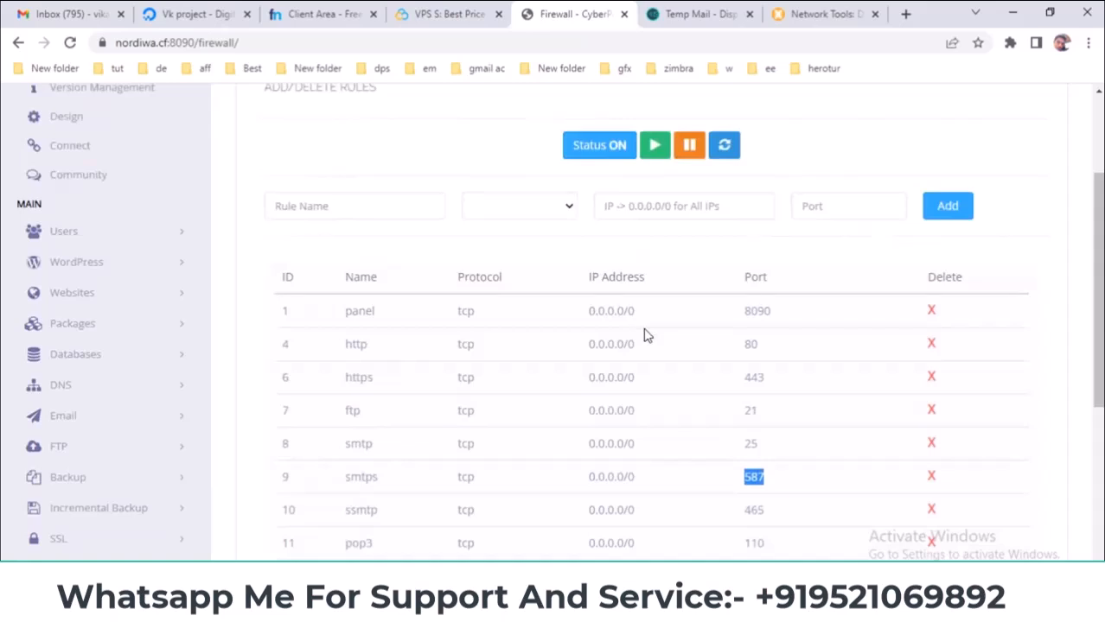
- Copy 0.0.0.0/0 from the rules table into the new rule's IP field
click(683, 210)
click(836, 204)
double_click(607, 311)
click(607, 311)
right_click(609, 312)
click(596, 311)
triple_click(599, 311)
right_click(605, 313)
click(635, 323)
right_click(619, 206)
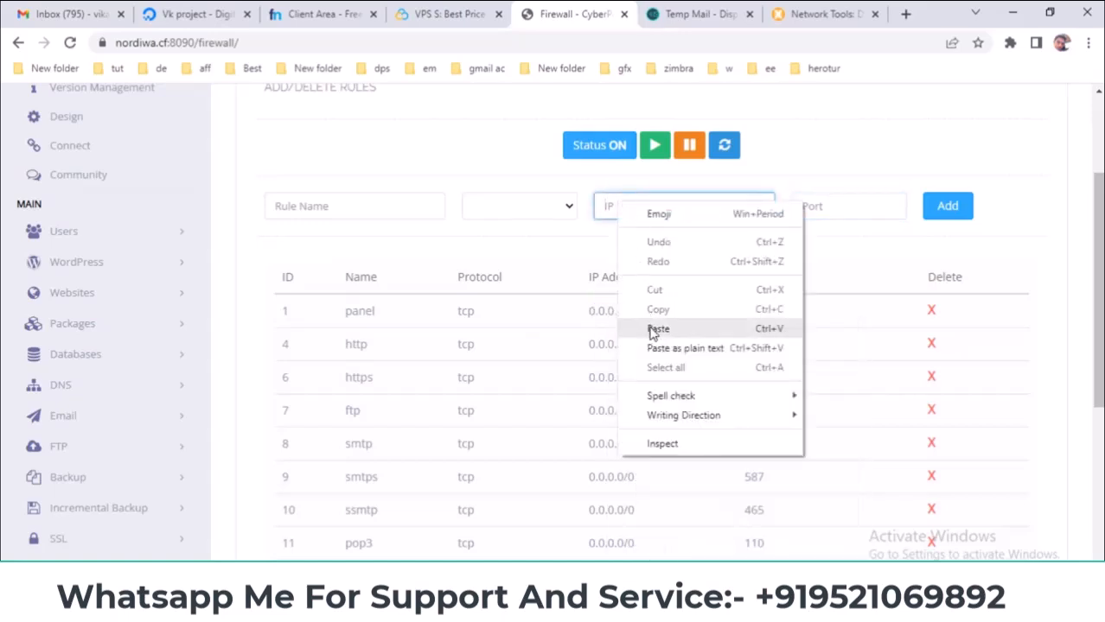
click(656, 329)
drag(657, 206, 597, 204)
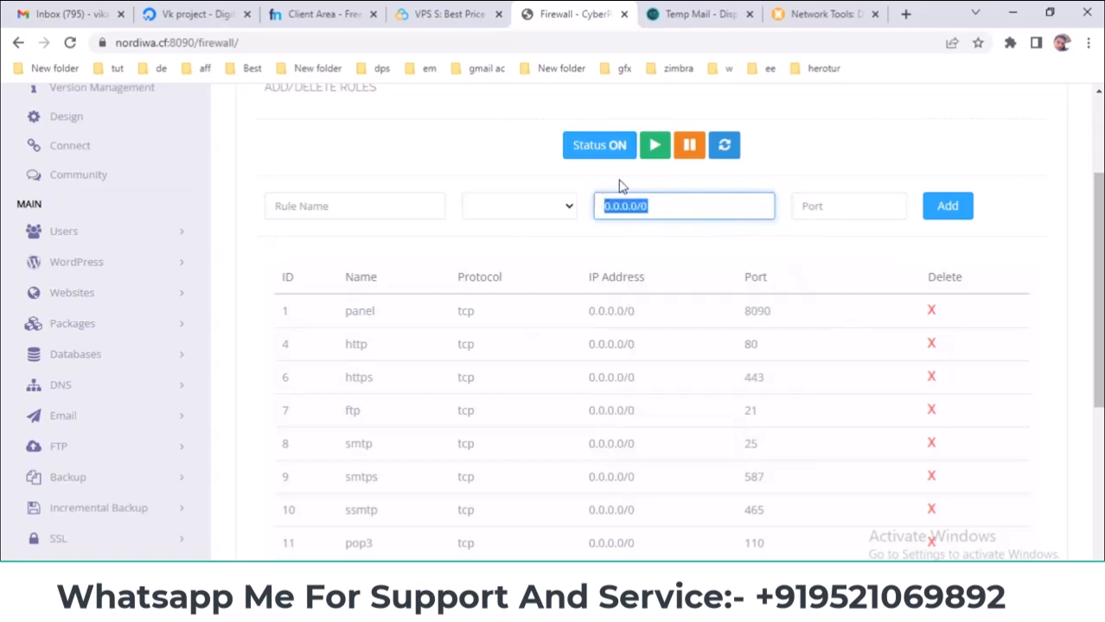
- Set the new rule's protocol to tcp and move to its name and port 2022 fields
click(537, 201)
click(529, 242)
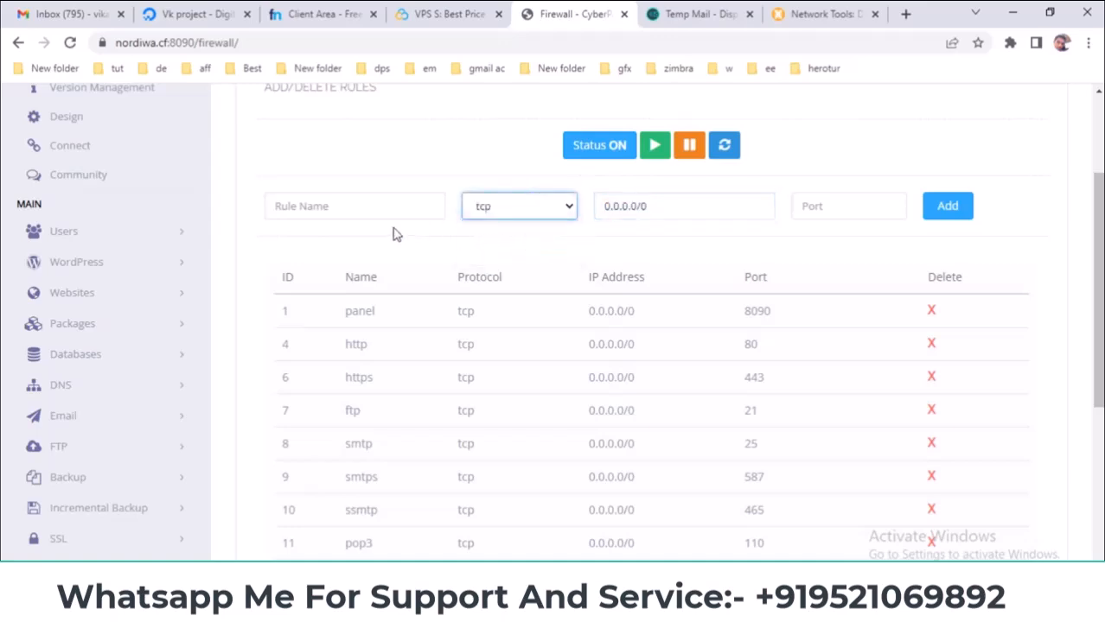
click(357, 208)
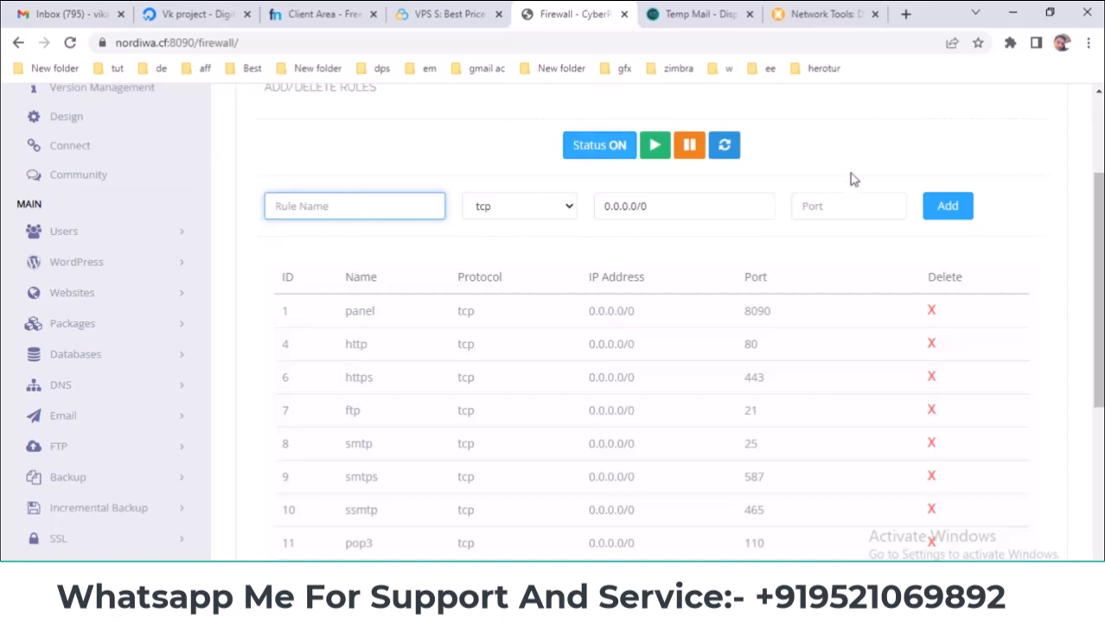
click(837, 205)
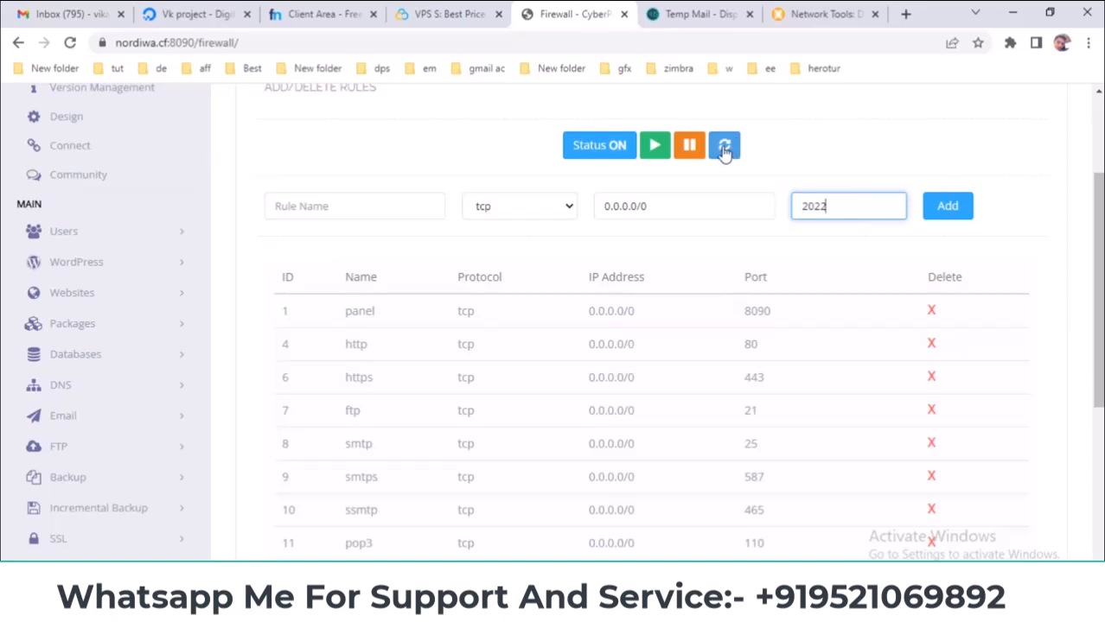
scroll(864, 303, down, 3)
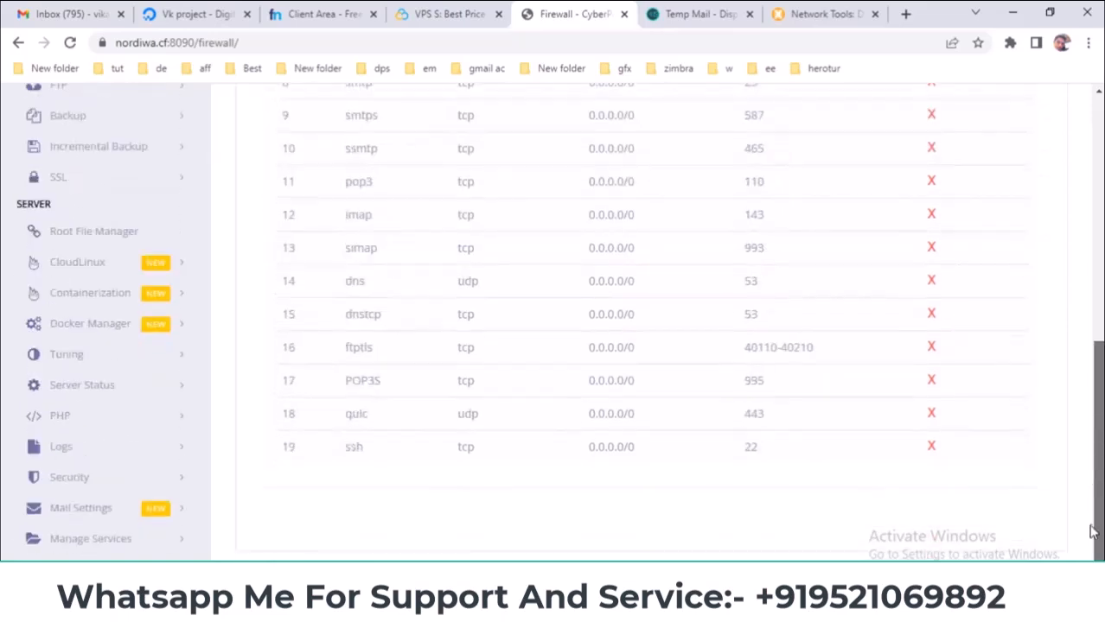
scroll(876, 317, up, 4)
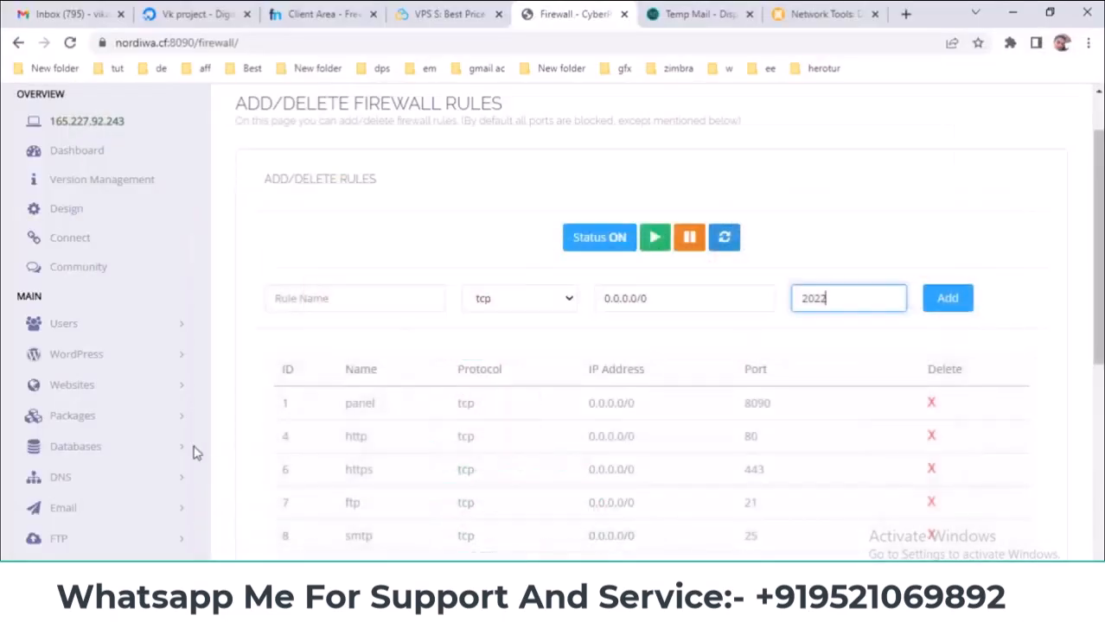
- Open Security > Secure SSH, proceeding past Chrome's unsafe-site warning
scroll(151, 441, down, 6)
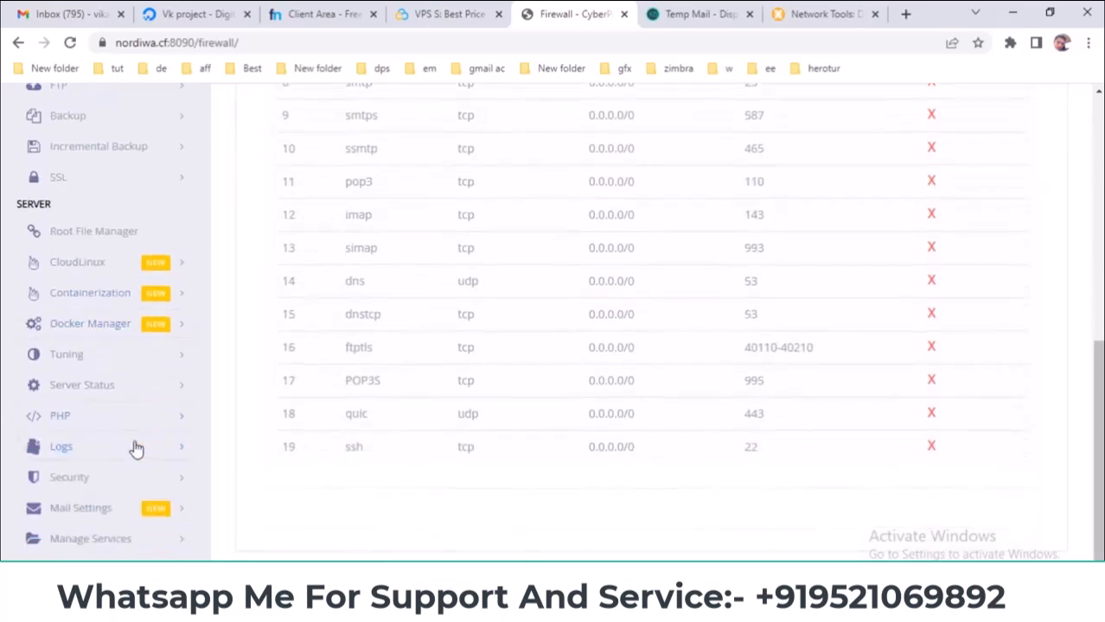
click(114, 480)
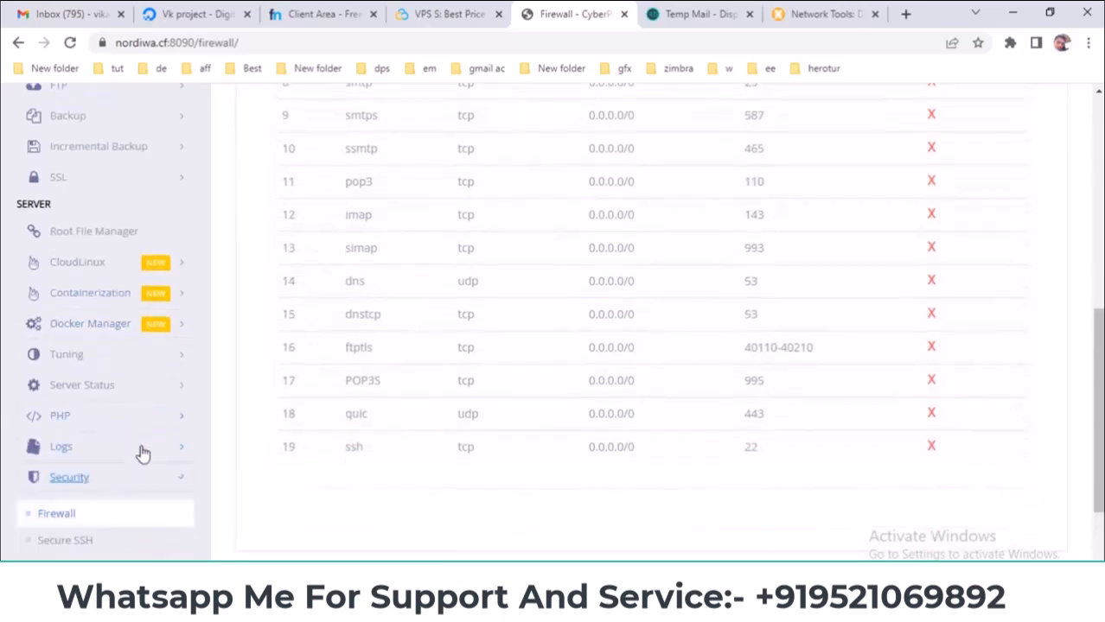
scroll(131, 510, down, 3)
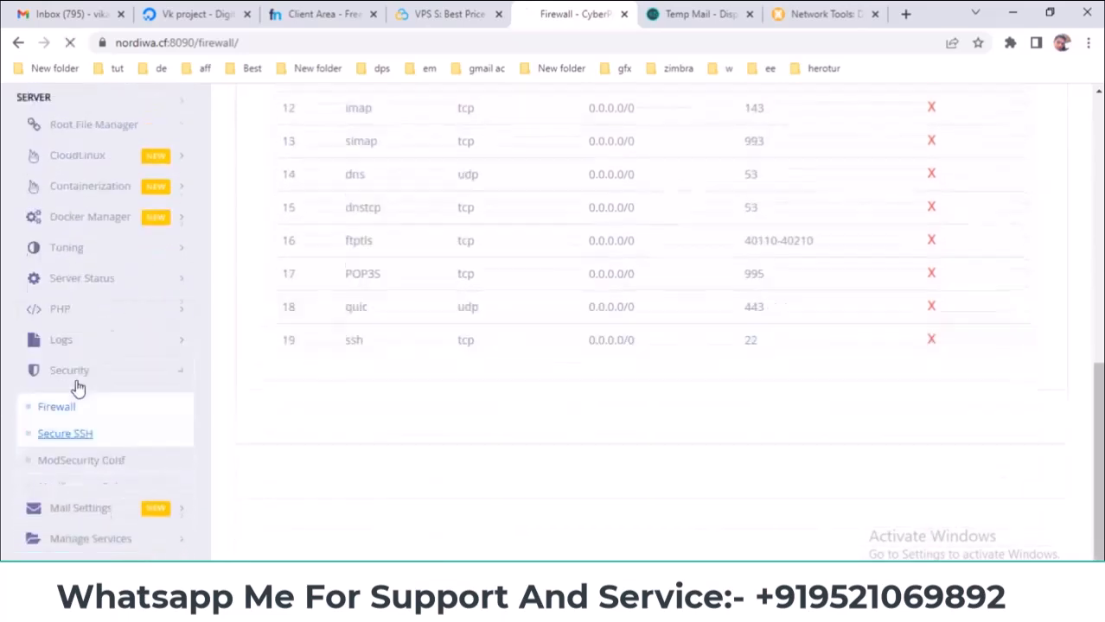
click(77, 387)
click(342, 397)
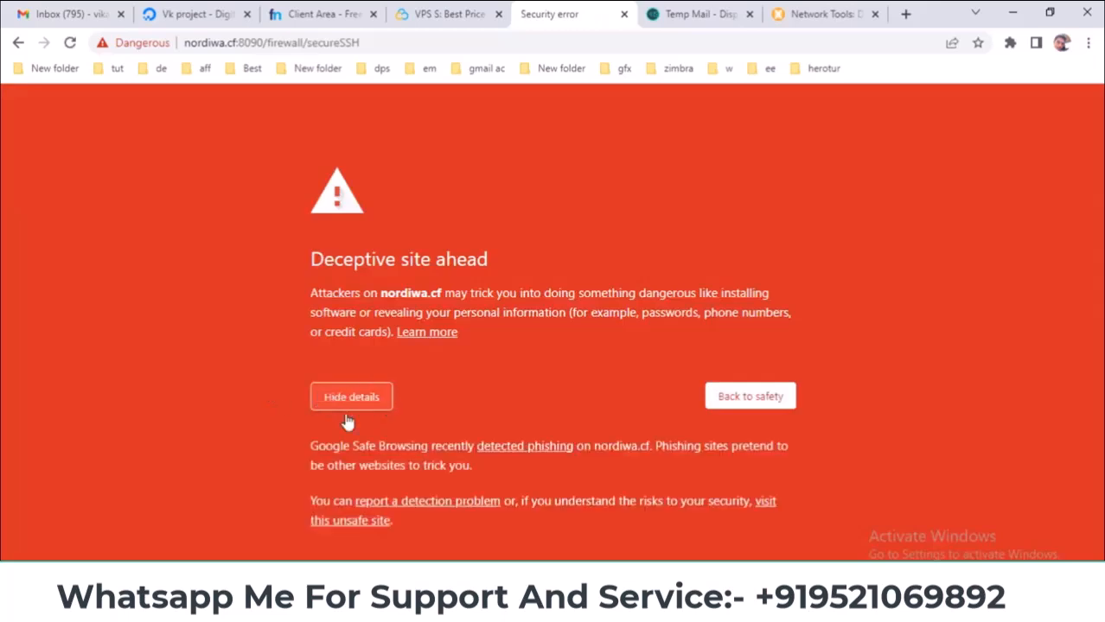
click(376, 521)
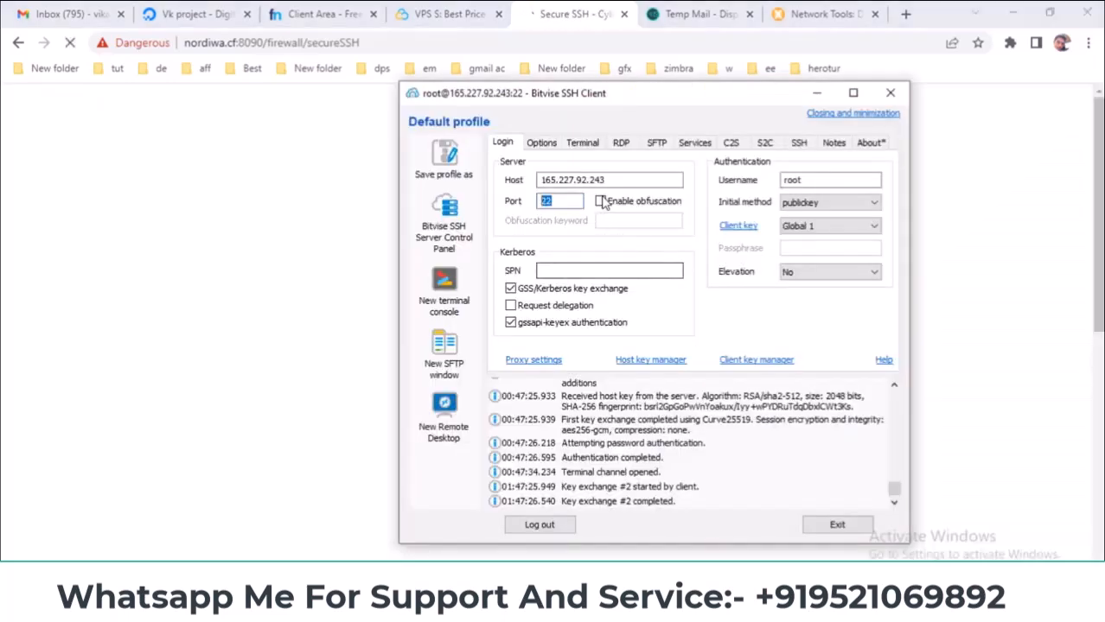
- Compare the SSH client's host and port with the page's SSH port 22 setting
key(shift+Tab)
click(1082, 230)
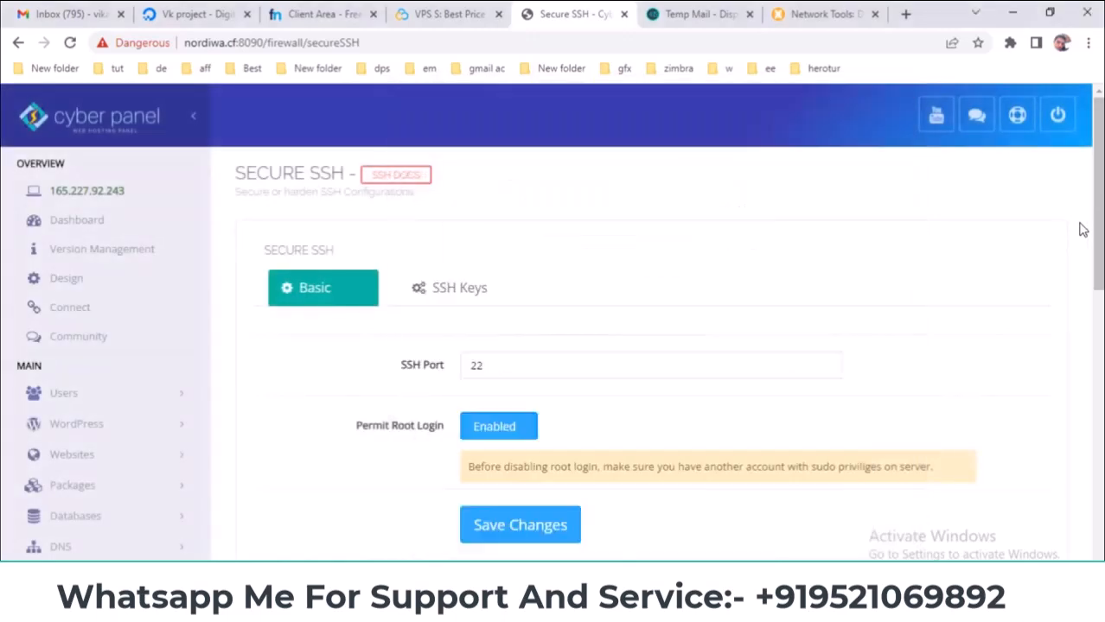
scroll(659, 251, down, 3)
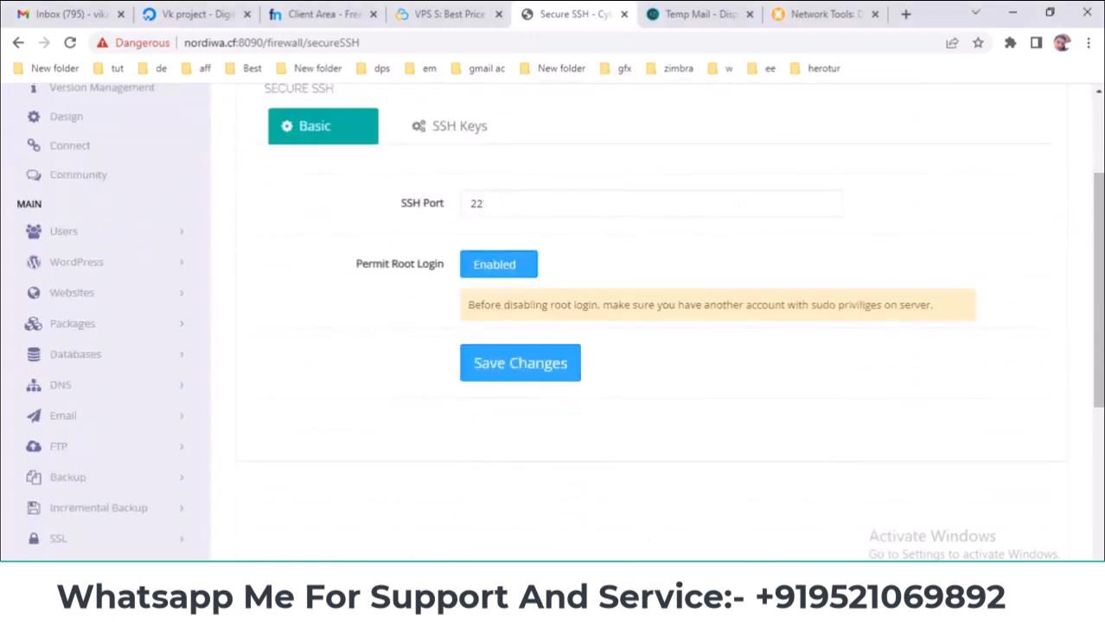
key(alt+Tab)
key(Tab)
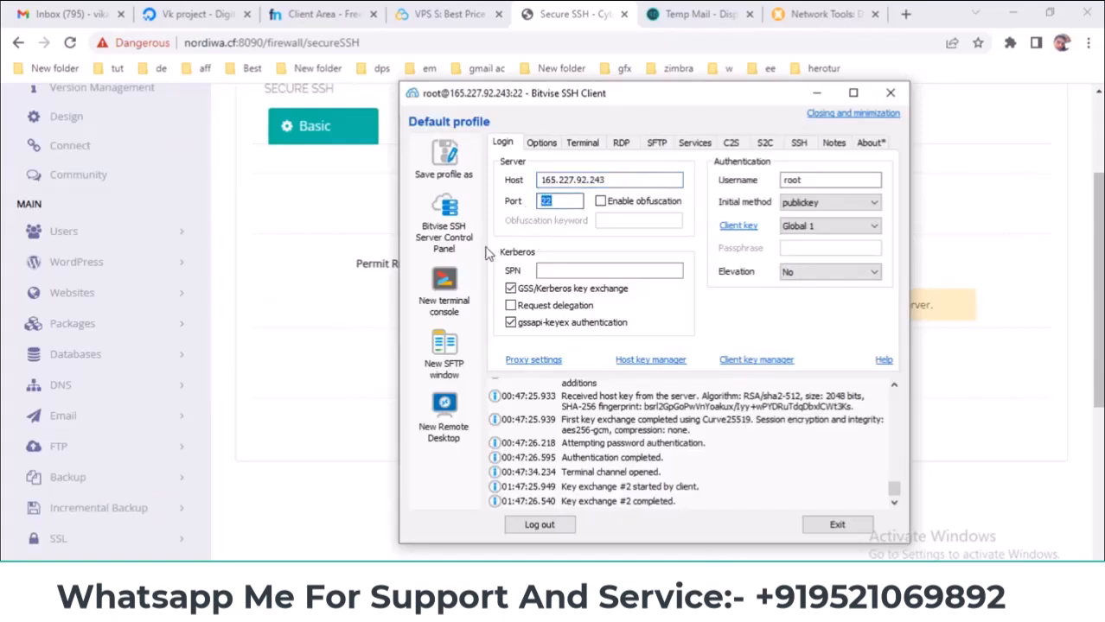
click(319, 278)
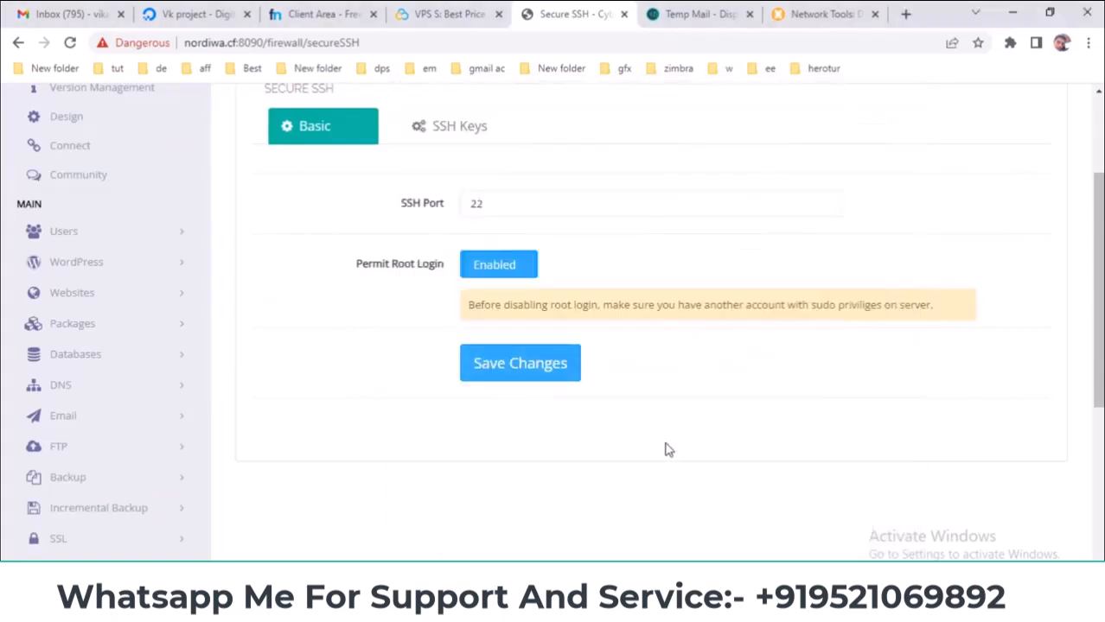
scroll(668, 428, up, 1)
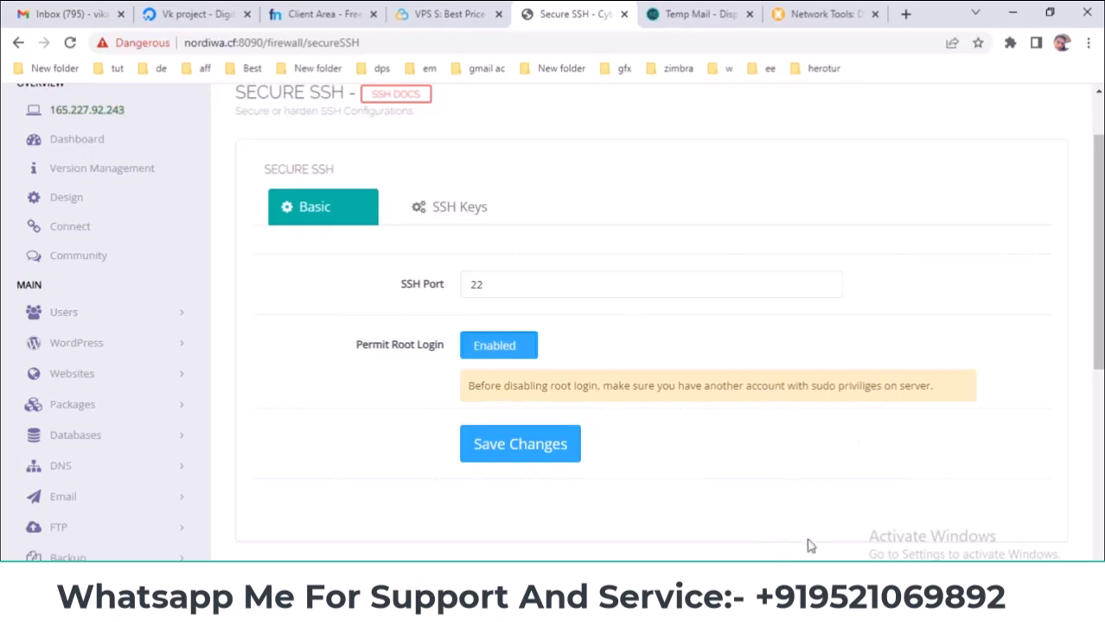
click(749, 597)
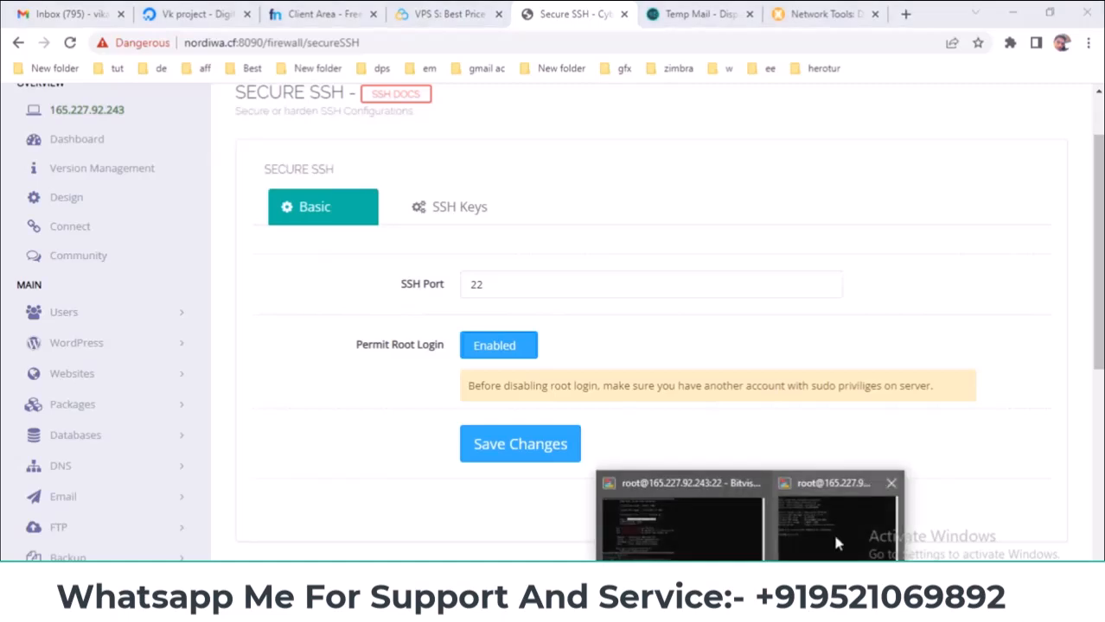
- Open an empty Add Key box under SSH Keys, then search Windows for 'pu'
click(651, 250)
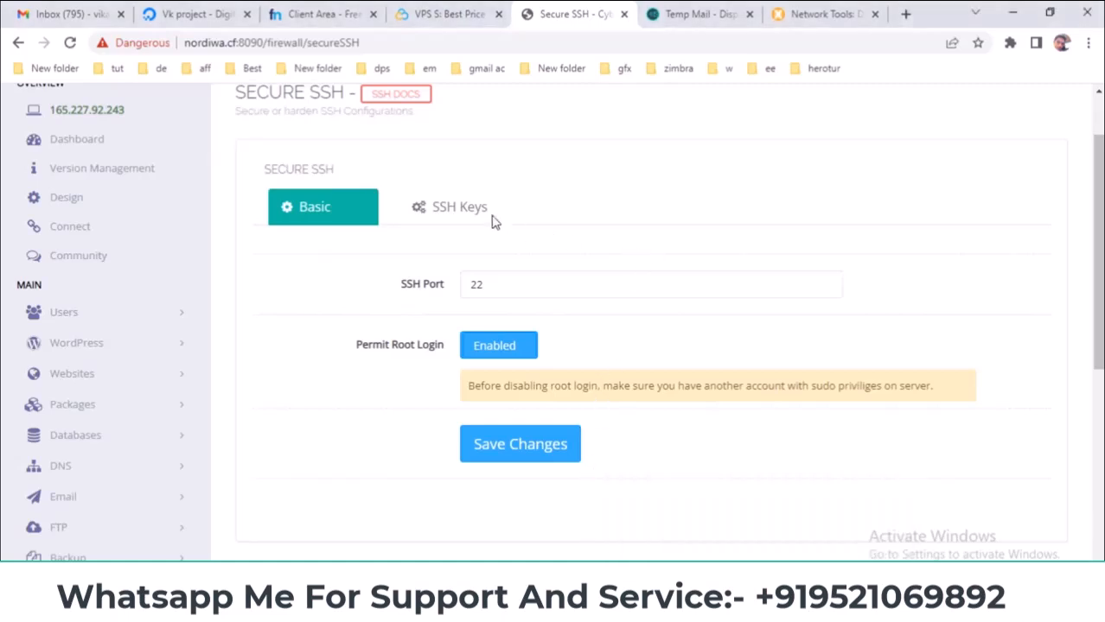
click(437, 216)
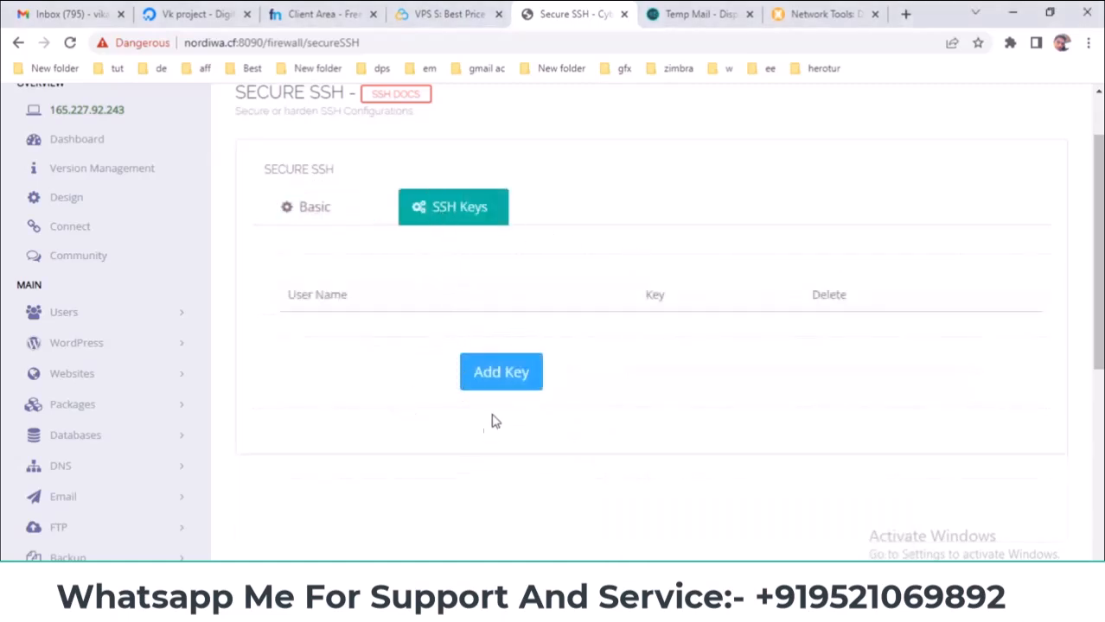
click(489, 381)
click(427, 378)
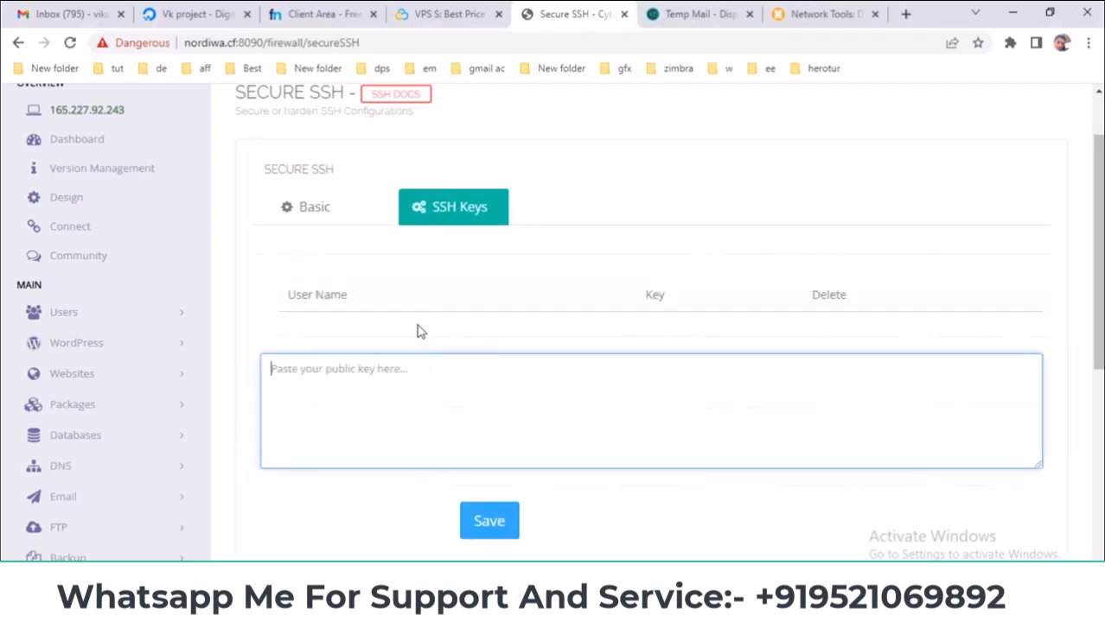
scroll(387, 417, down, 2)
key(super)
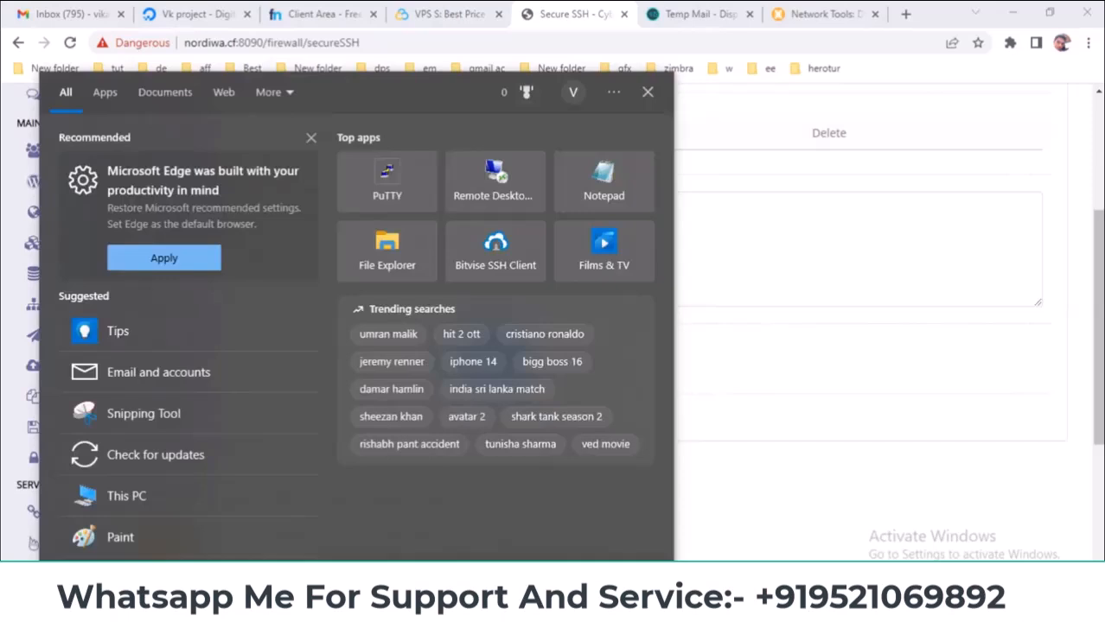
text(pu)
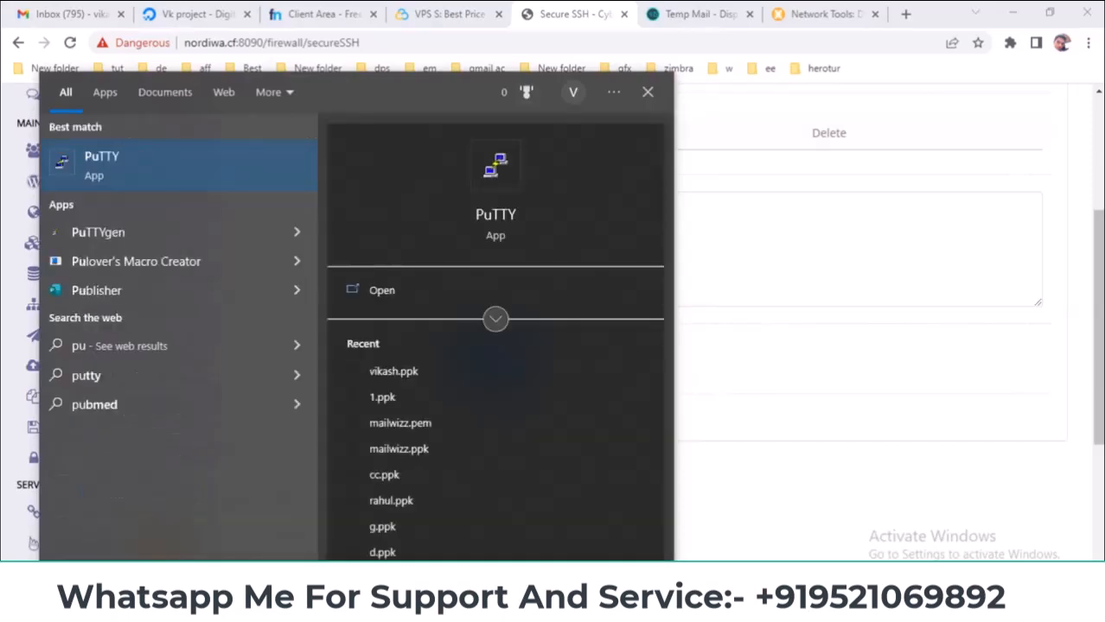
- Launch PuTTYgen and generate a new 2048-bit RSA key pair
click(135, 230)
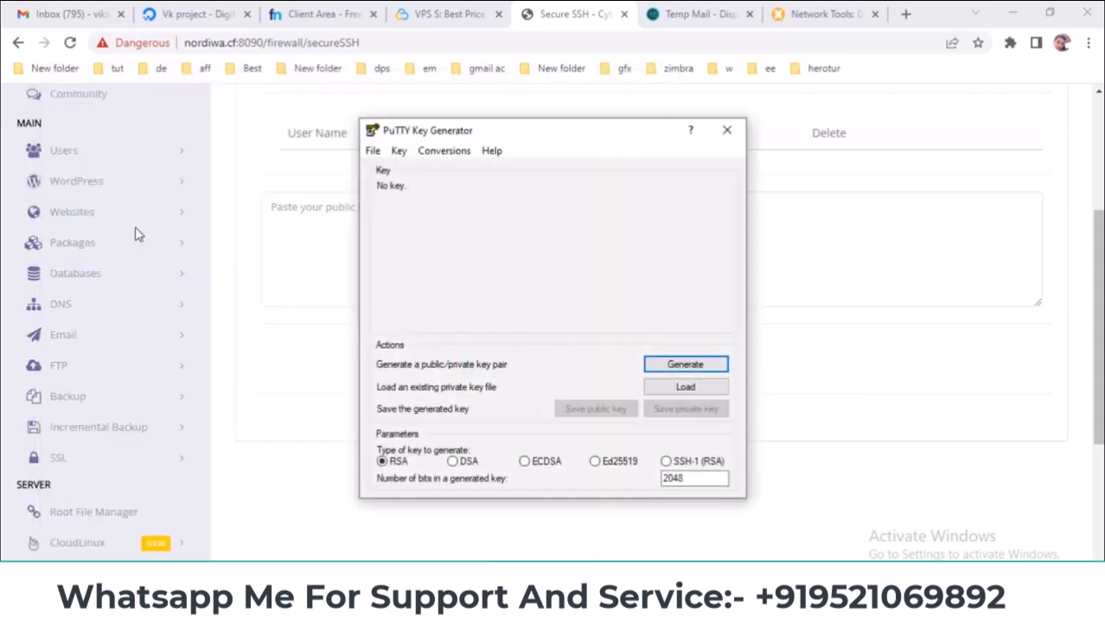
drag(597, 129, 777, 135)
click(846, 371)
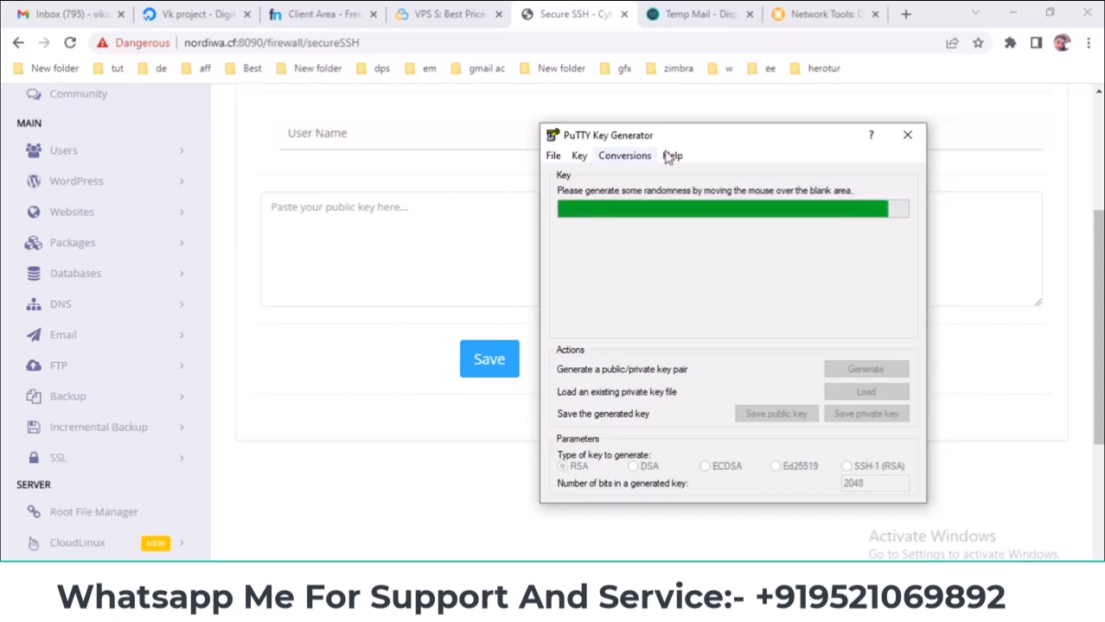
click(409, 213)
scroll(410, 213, up, 2)
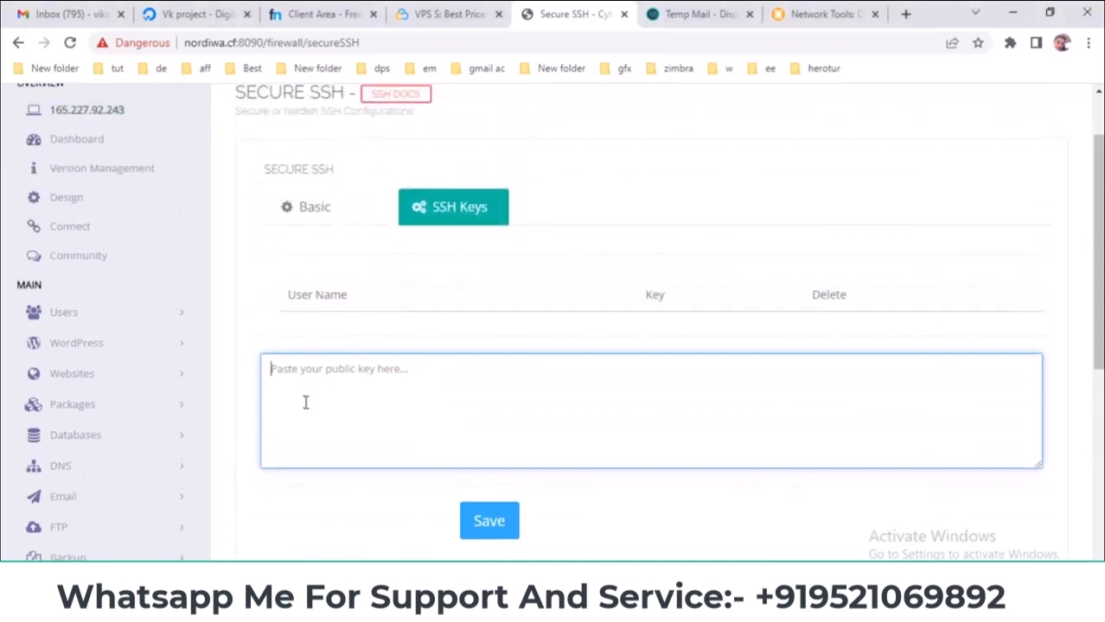
key(alt+Tab)
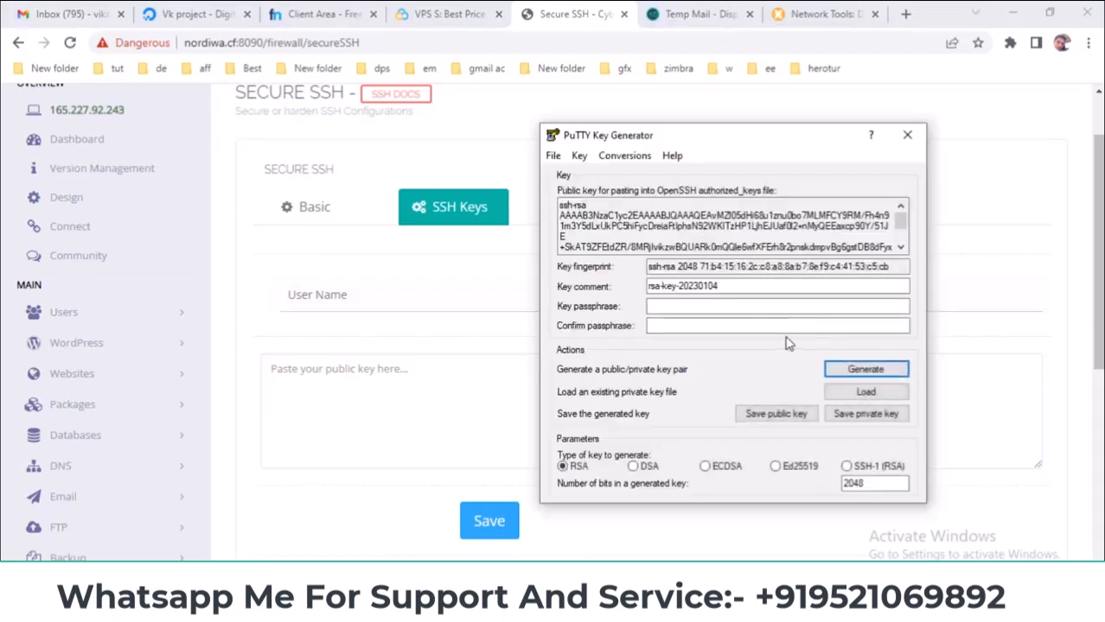
- Start saving the public key to the Desktop
click(768, 418)
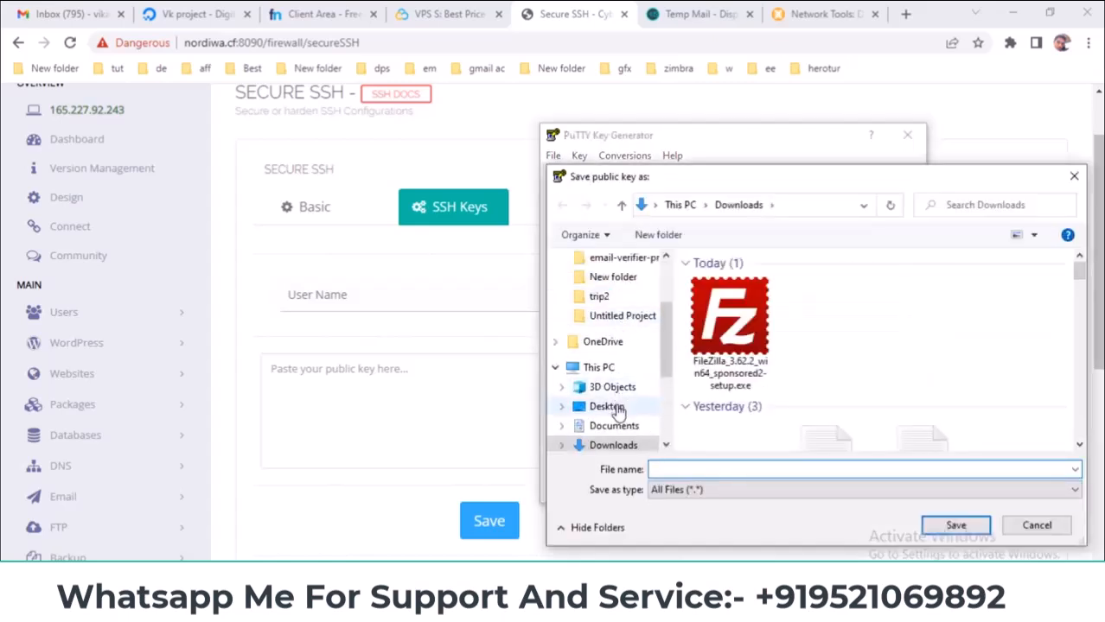
click(615, 407)
click(717, 470)
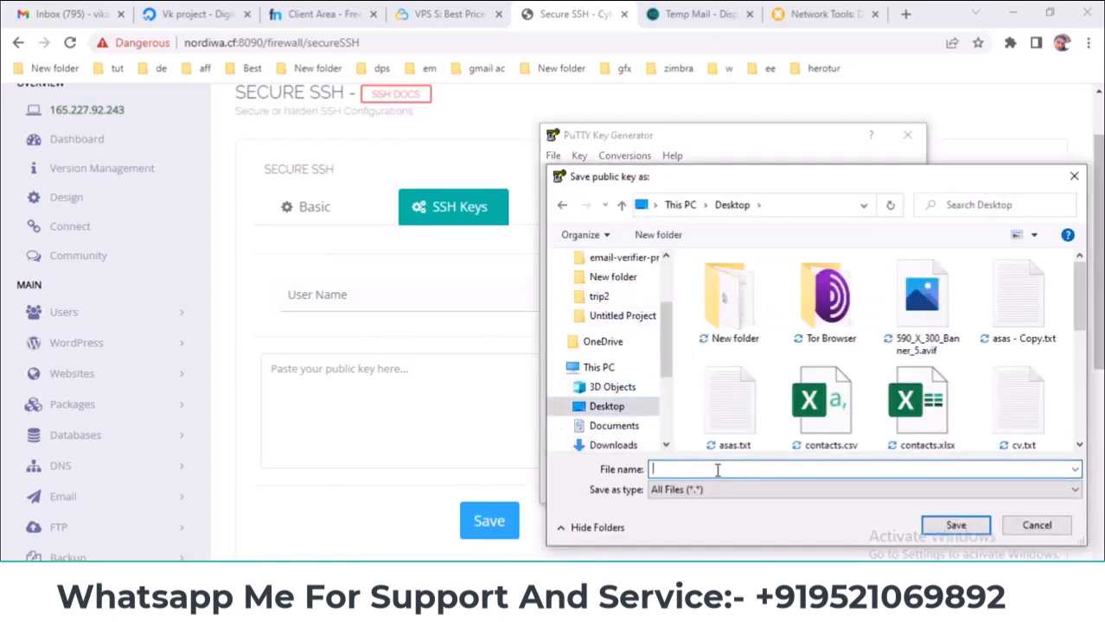
- Save the public key as kkkkk, then open it from the Desktop in Notepad++
text(kkkkk)
click(937, 533)
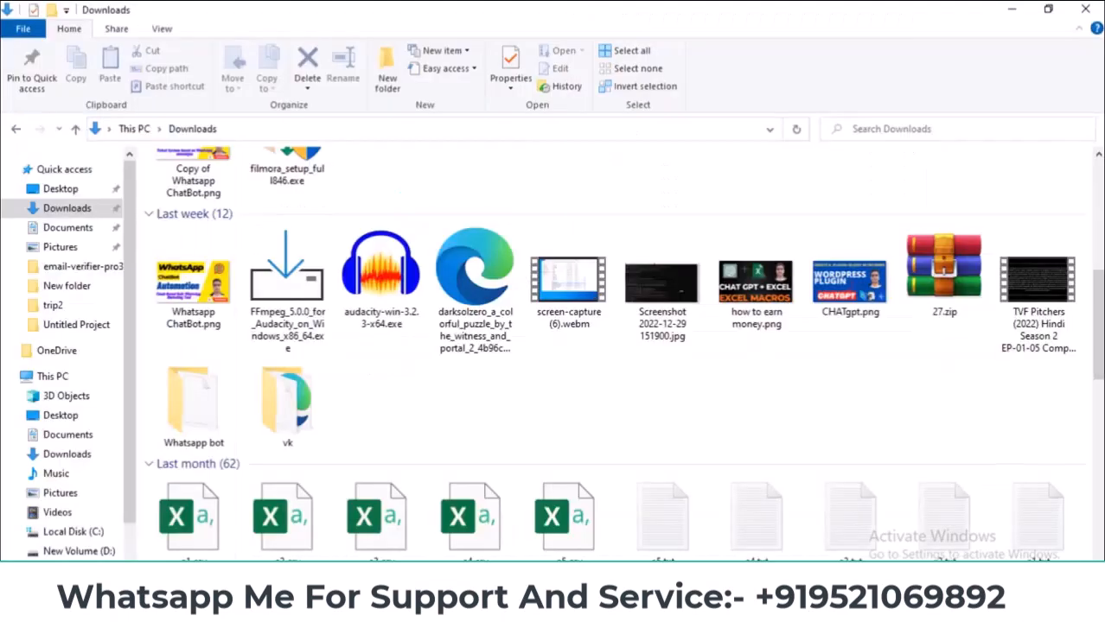
click(57, 190)
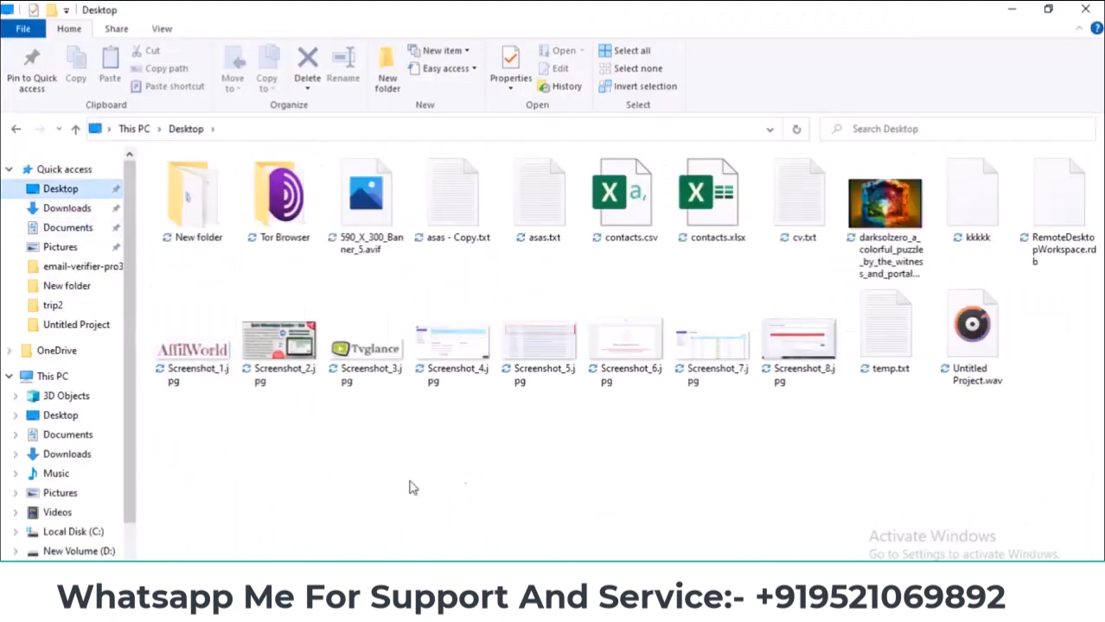
click(964, 205)
right_click(964, 205)
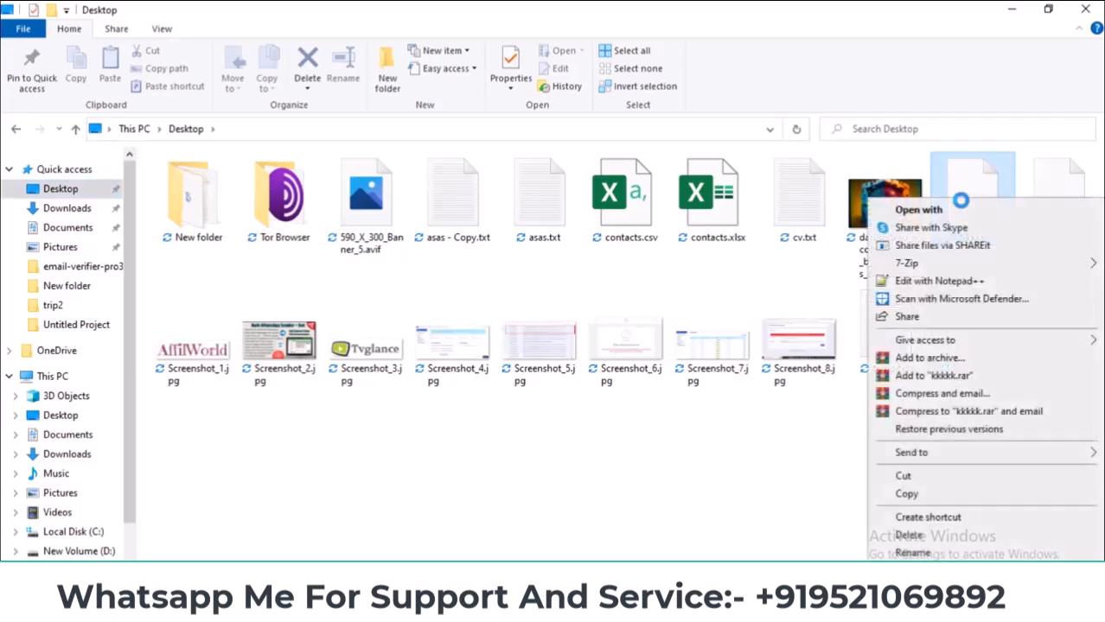
click(915, 283)
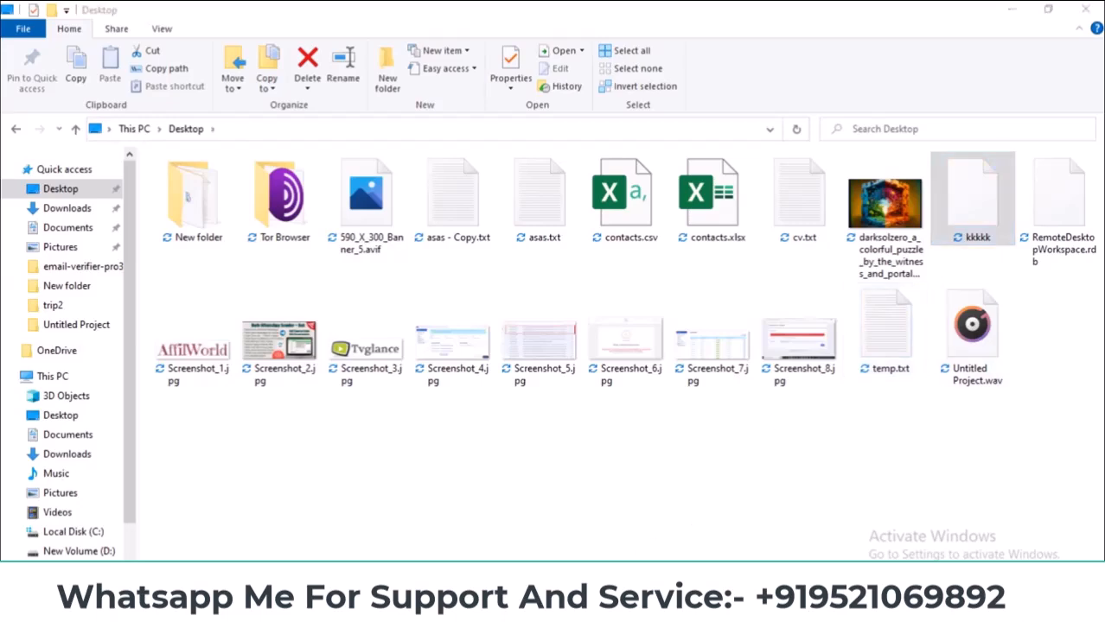
- Copy the full SSH2 public key text and bring it to CyberPanel's key box
drag(402, 227, 3, 83)
right_click(152, 127)
click(195, 156)
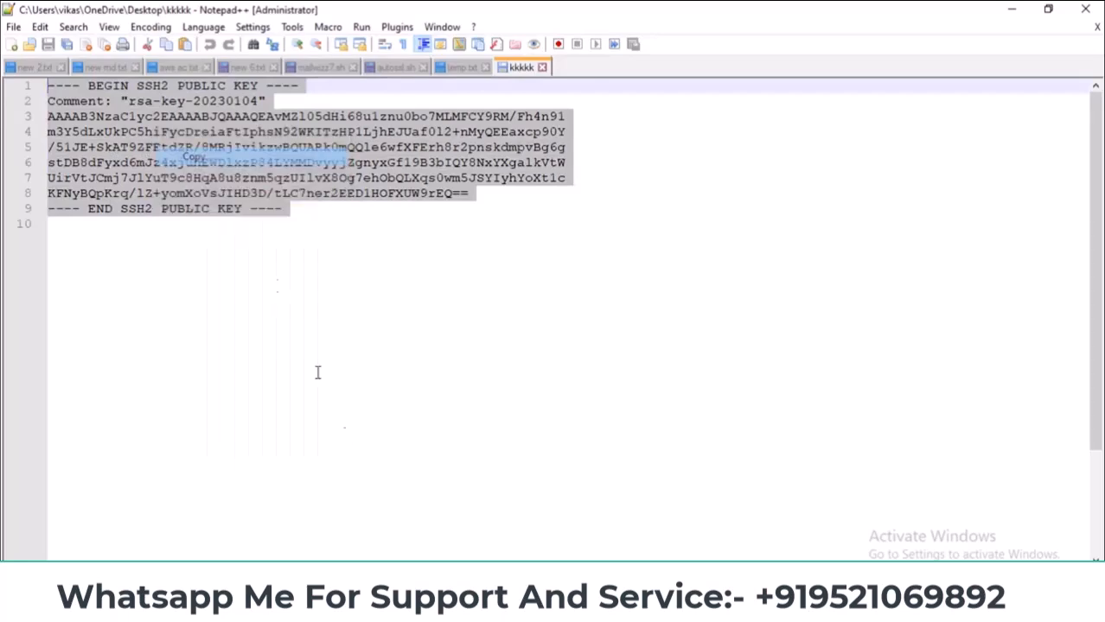
click(444, 605)
click(381, 535)
right_click(392, 394)
- Paste the SSH2 public key into the box, save it twice, then reload the page
click(436, 277)
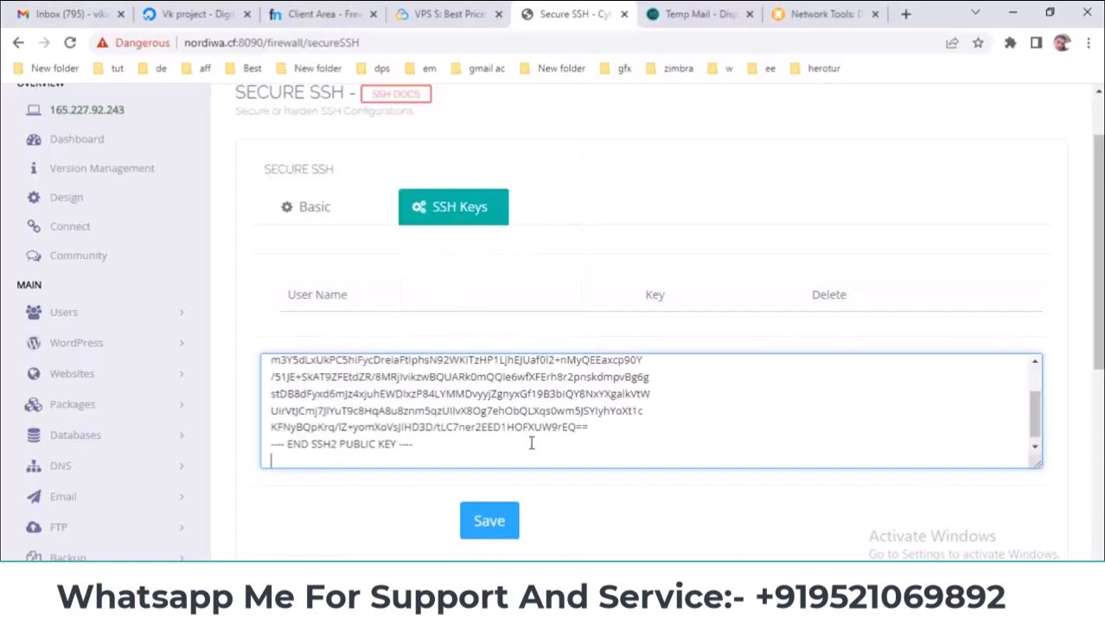
scroll(514, 445, up, 3)
click(507, 525)
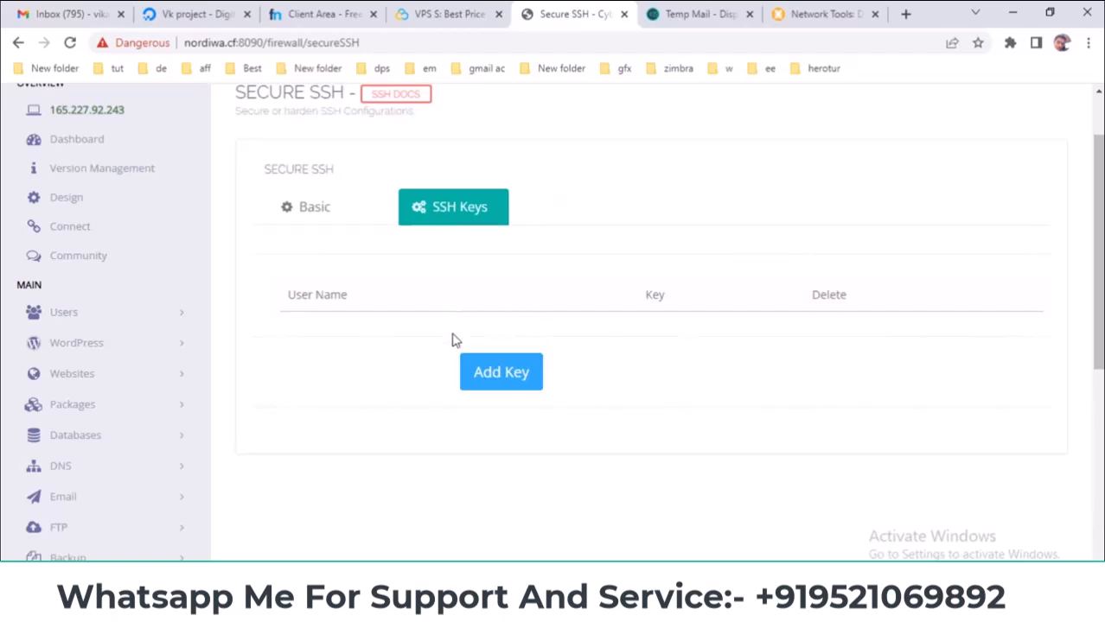
scroll(407, 343, down, 1)
scroll(407, 343, up, 2)
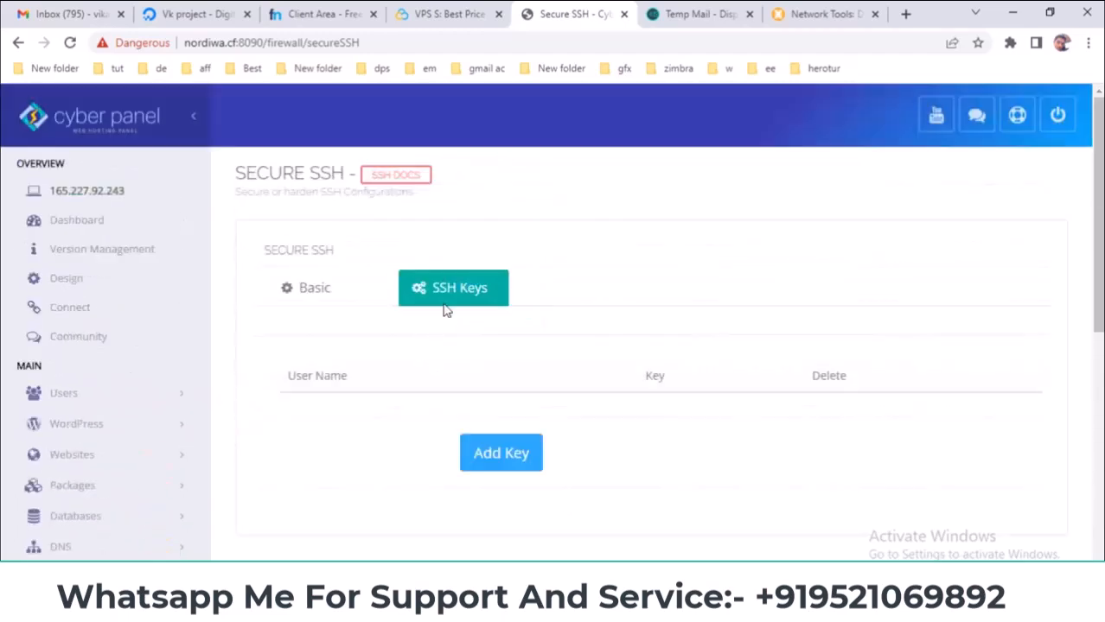
click(505, 457)
scroll(519, 460, down, 5)
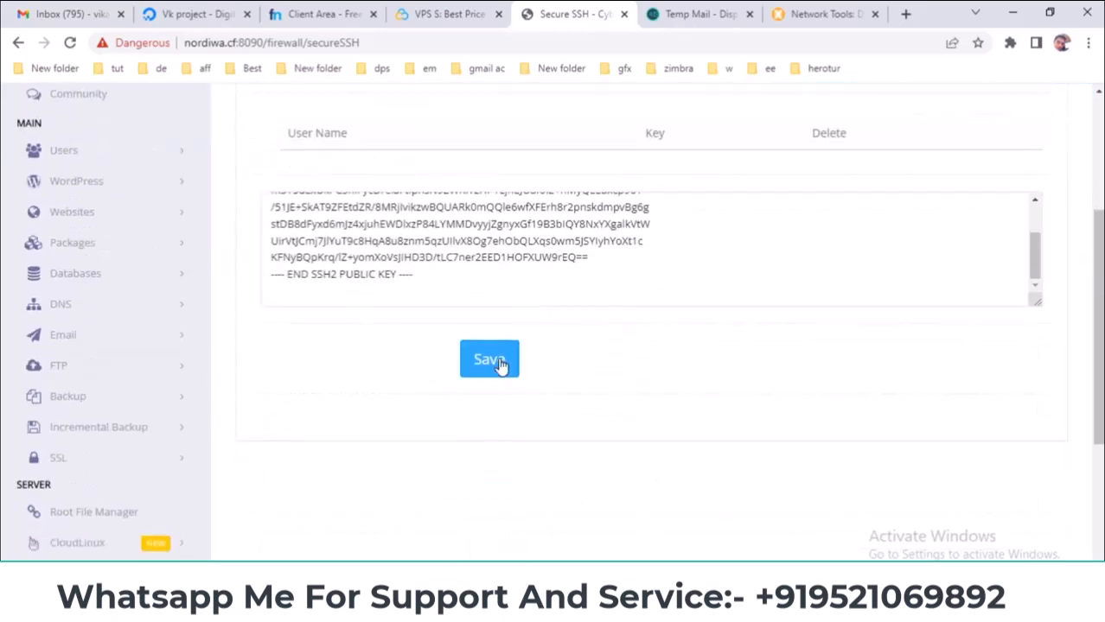
scroll(420, 300, up, 3)
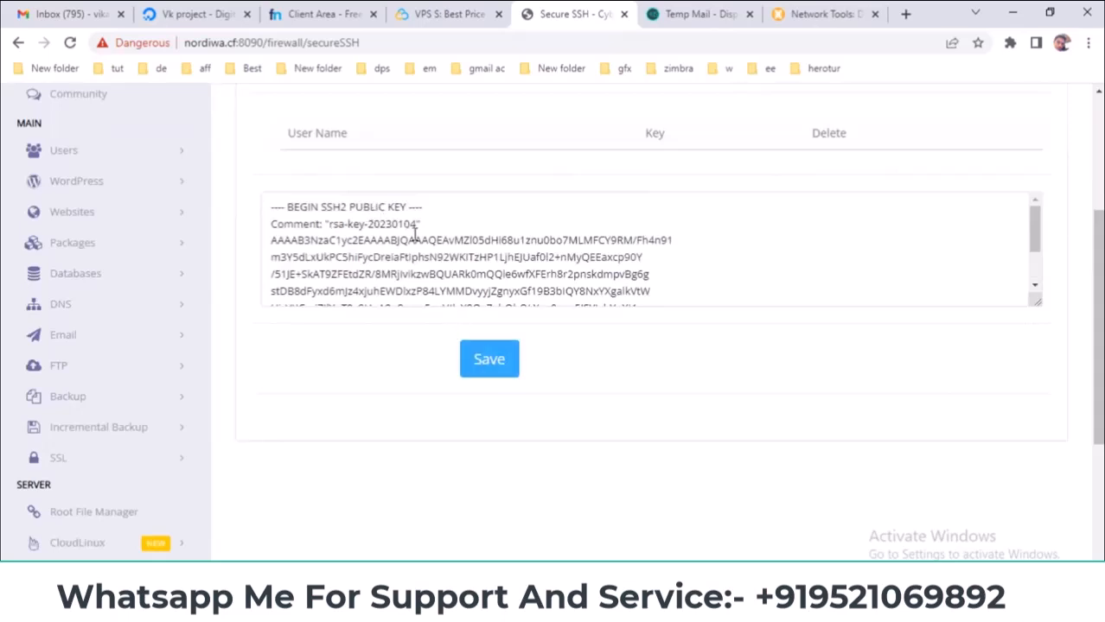
click(488, 361)
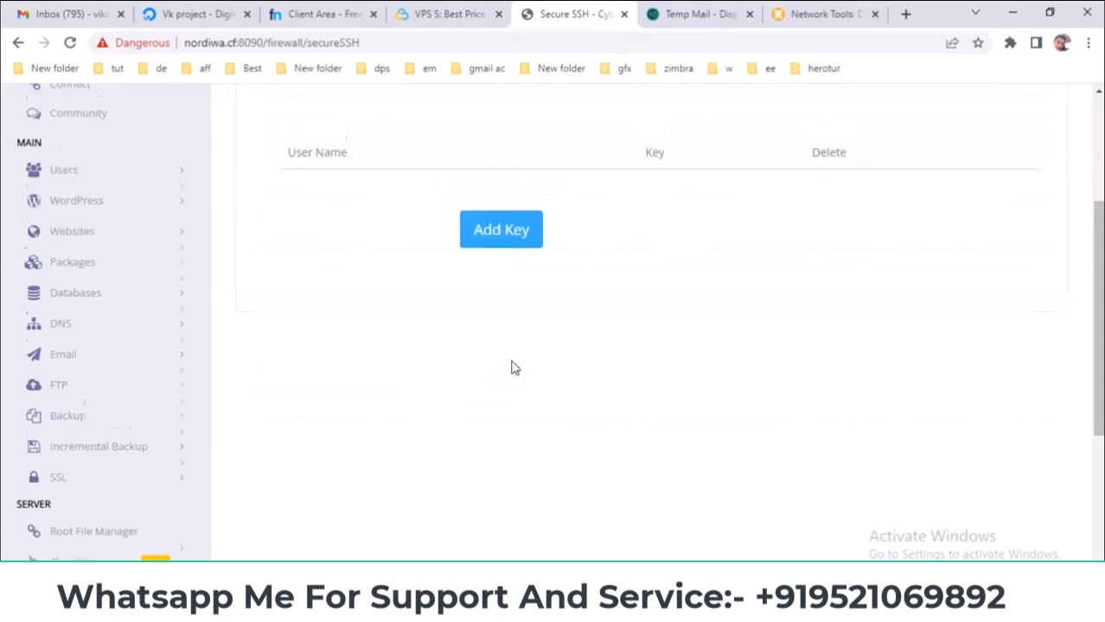
right_click(593, 178)
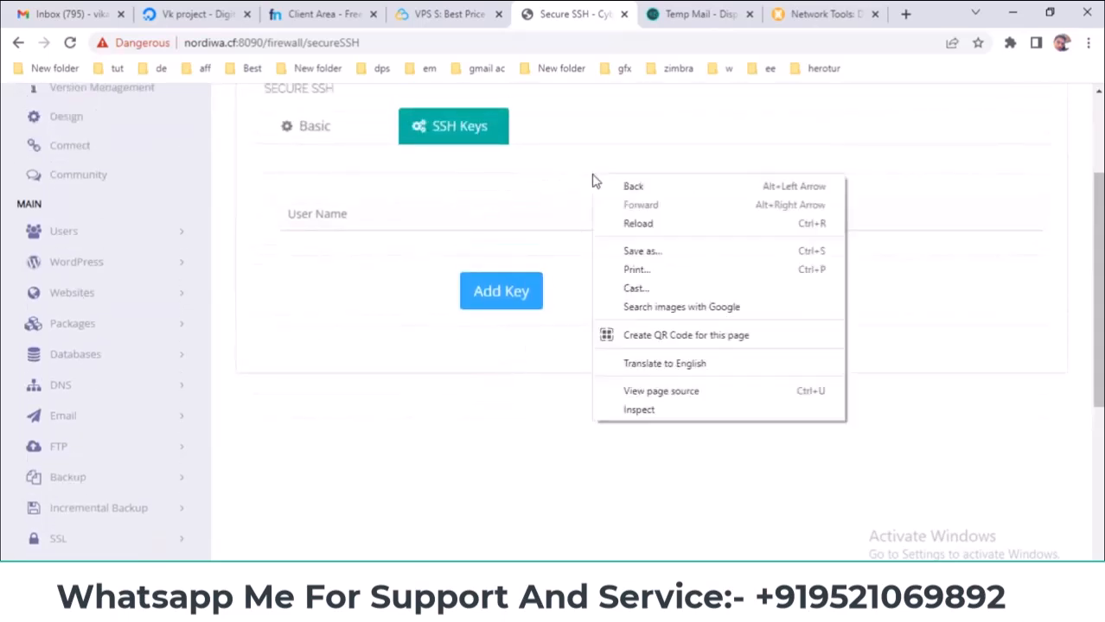
- Reload the Secure SSH page and paste the public key into a new SSH key entry
click(636, 219)
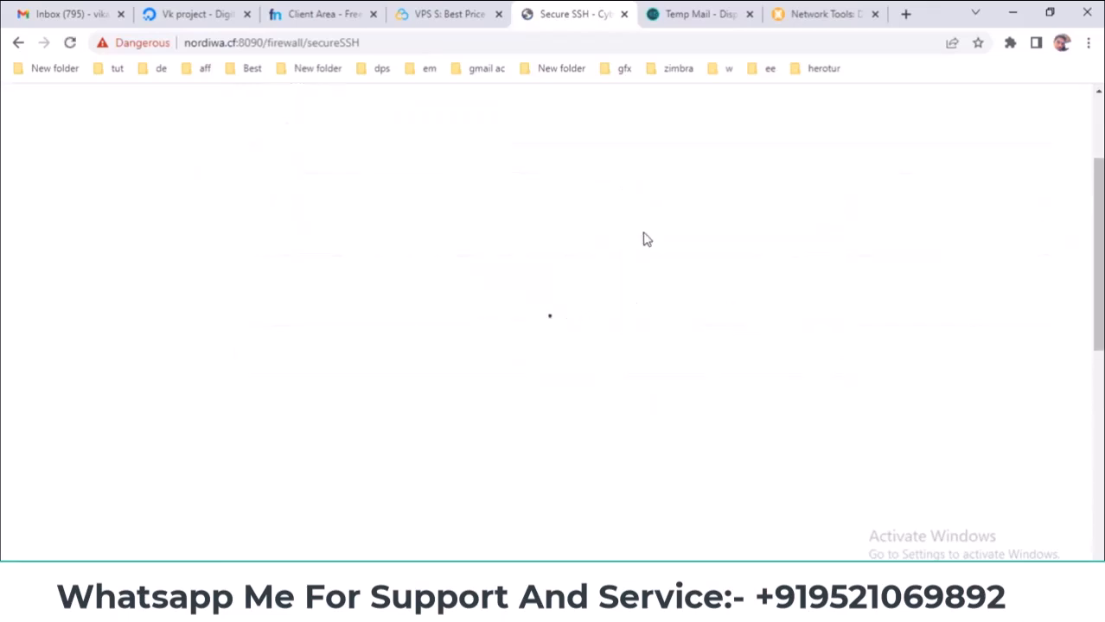
click(465, 140)
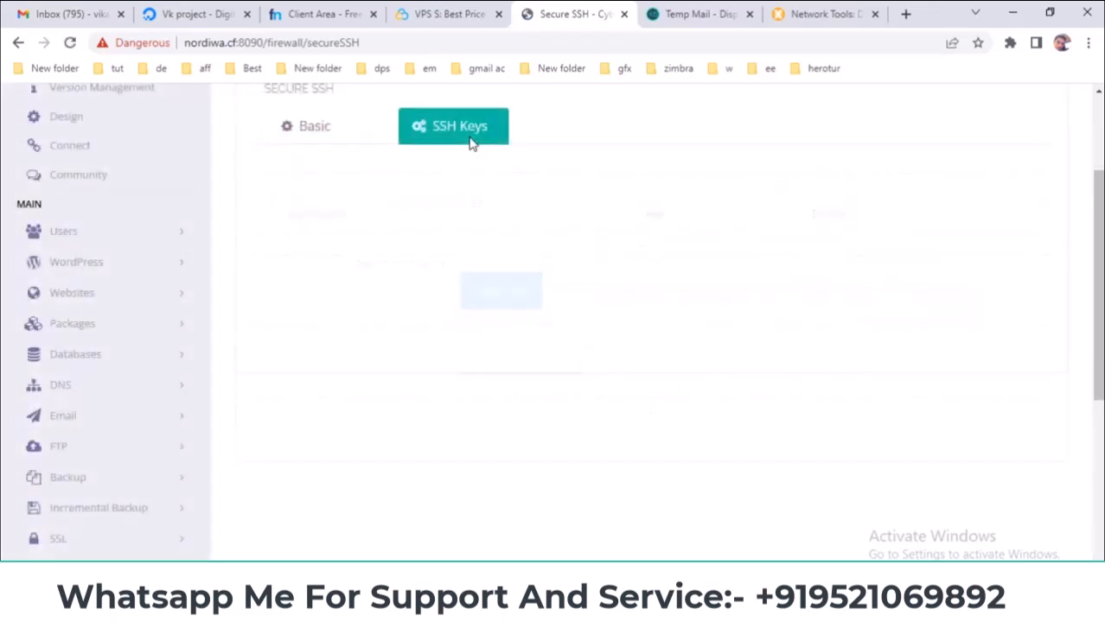
click(518, 290)
click(499, 308)
right_click(487, 290)
click(539, 418)
- Strip the BEGIN, END and Comment lines from the pasted key and save it
mouse_move(436, 364)
mouse_down()
mouse_move(293, 365)
mouse_move(244, 379)
mouse_move(315, 364)
mouse_move(439, 367)
mouse_up()
key(BackSpace)
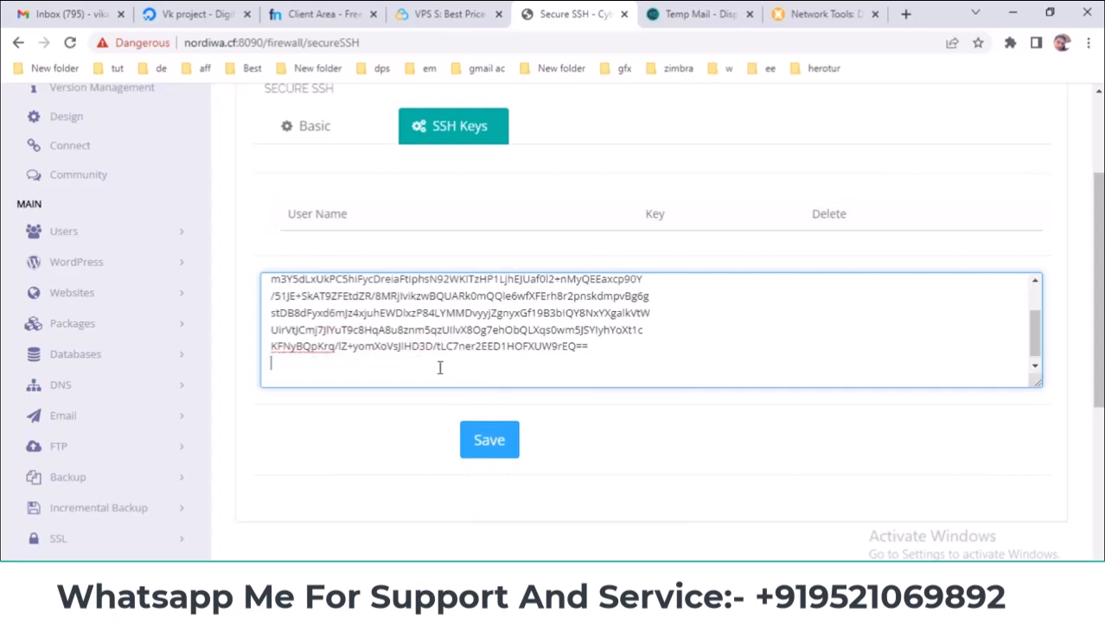
key(BackSpace)
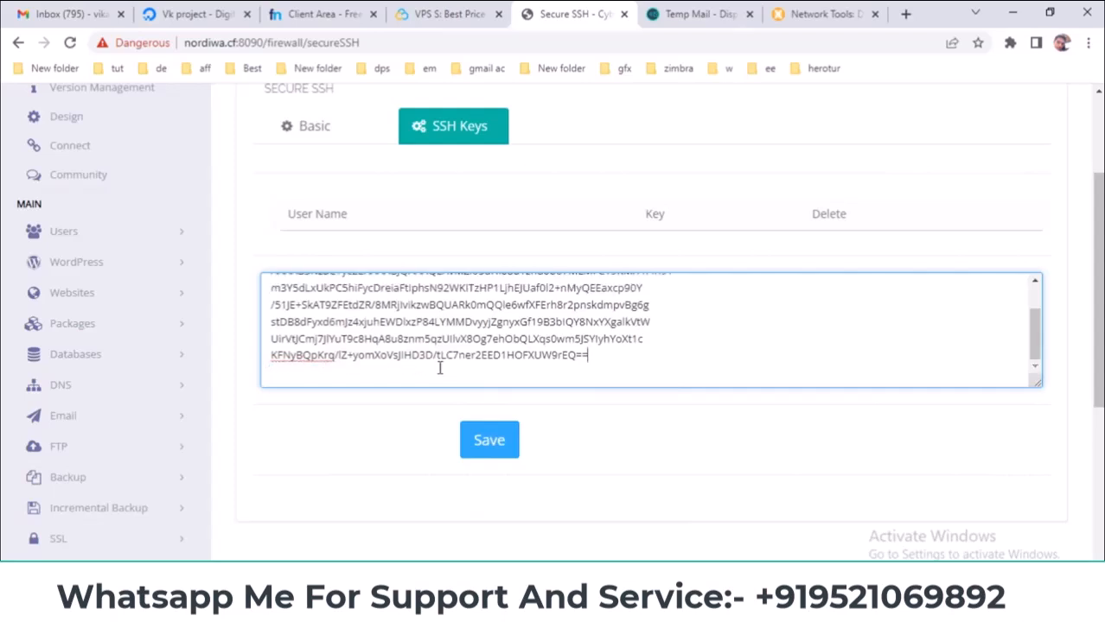
scroll(368, 313, up, 2)
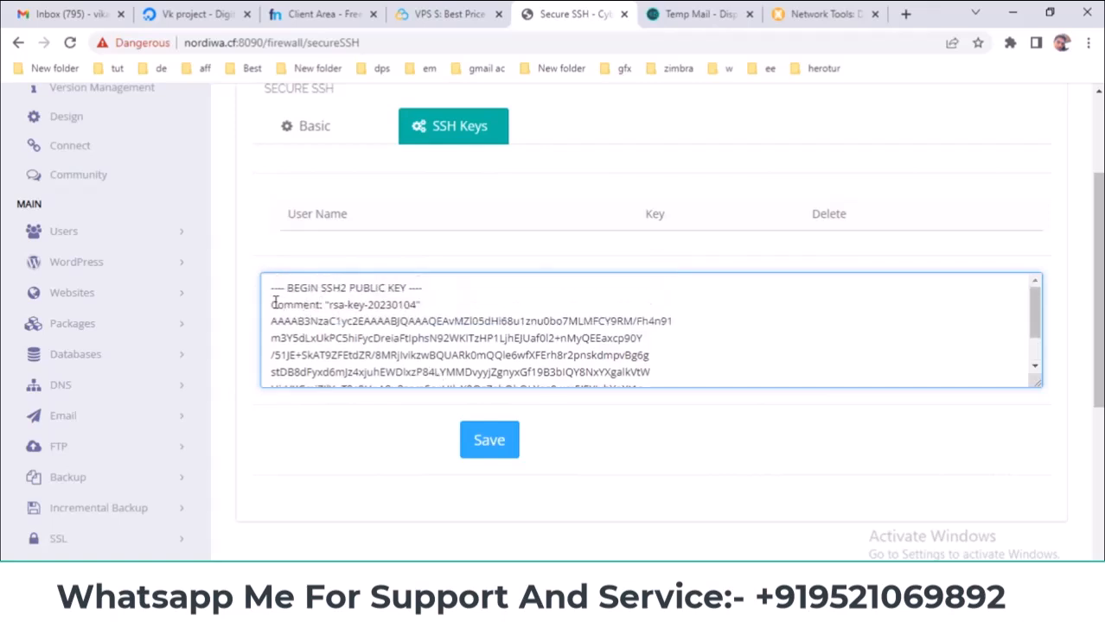
drag(441, 284, 239, 294)
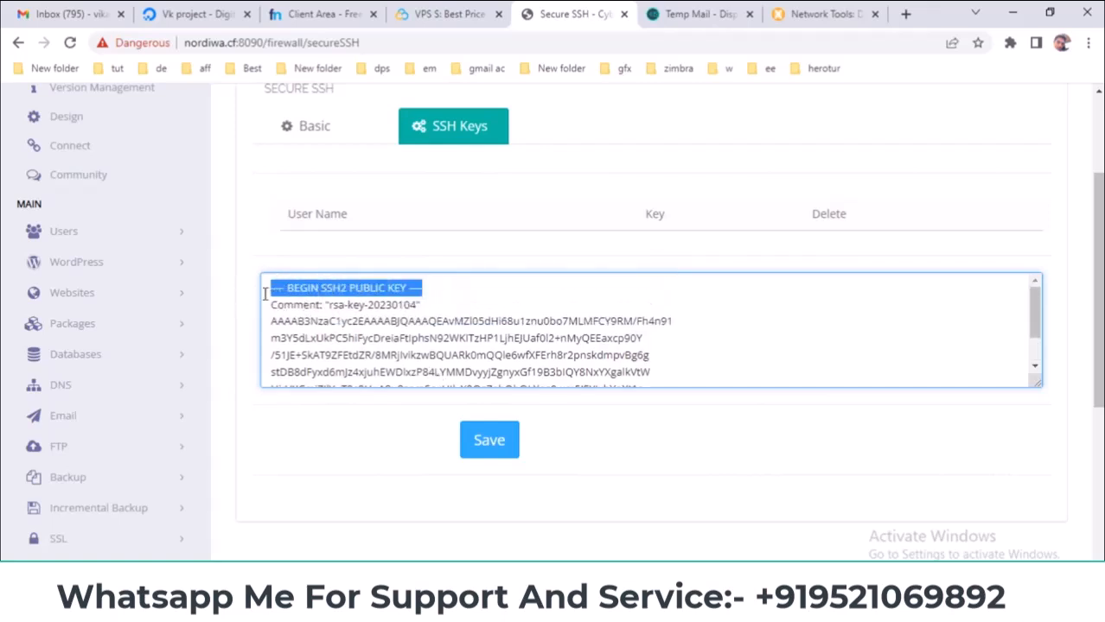
key(BackSpace)
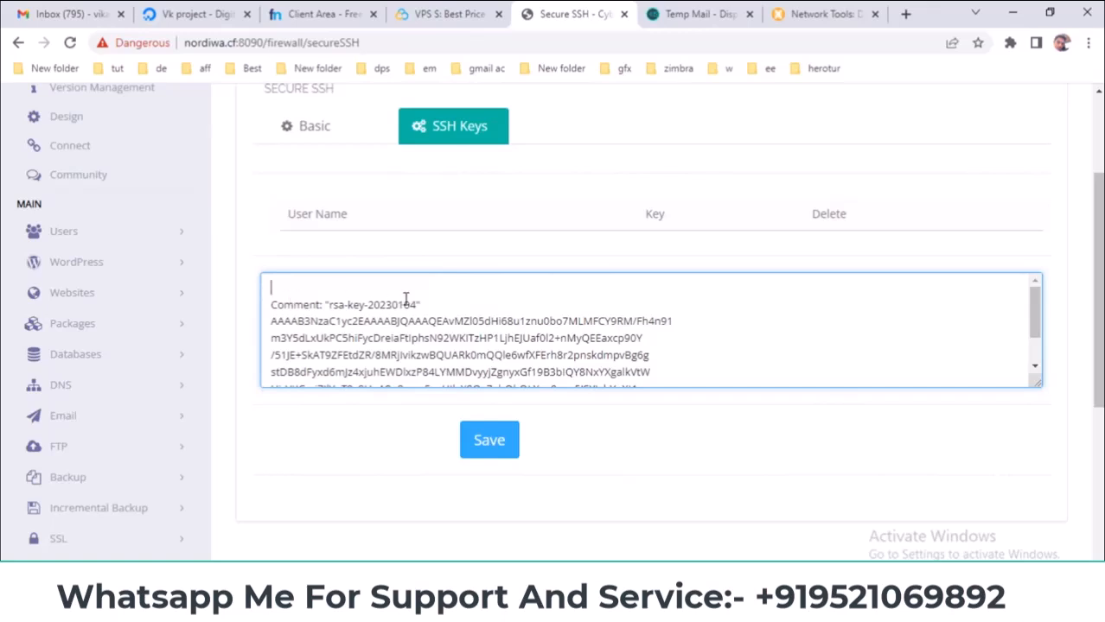
drag(442, 304, 233, 313)
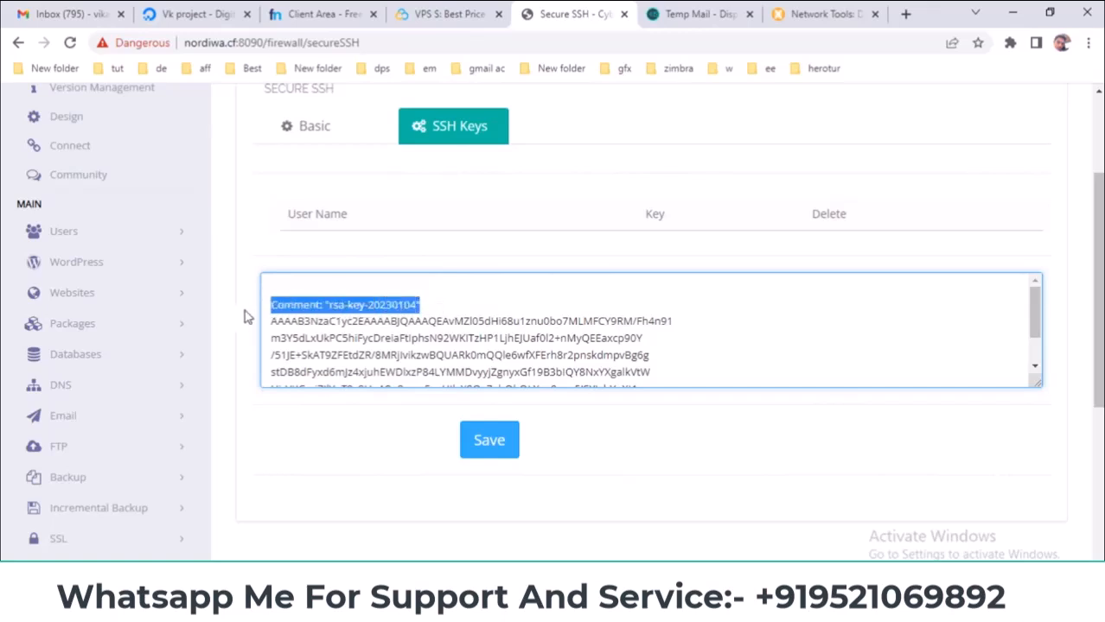
key(BackSpace)
key(BackSpace)
key(BackSpace)
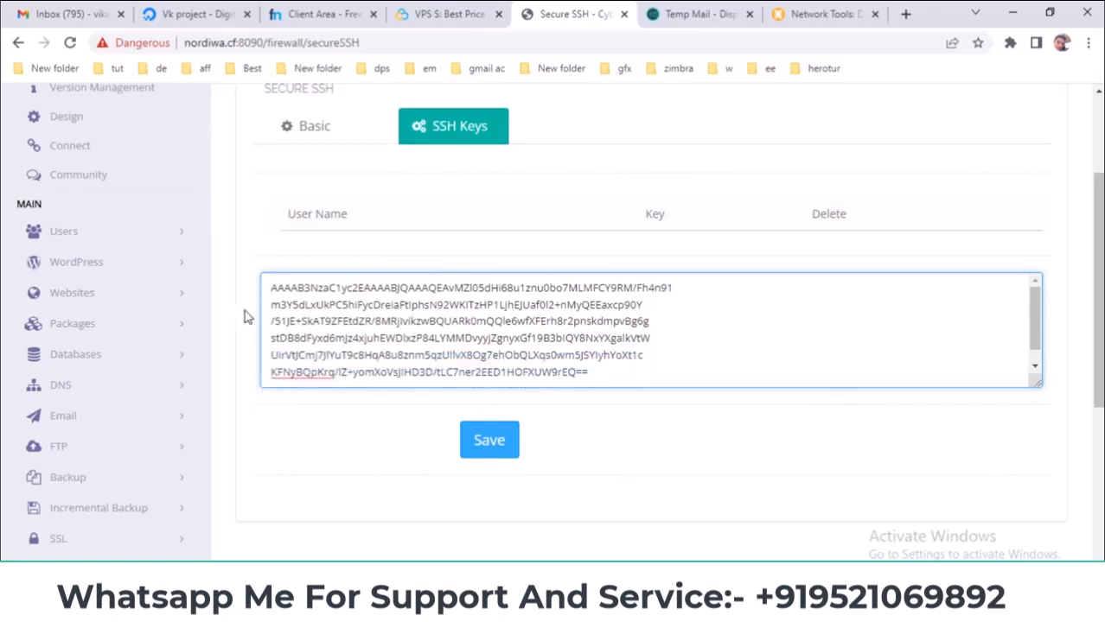
click(489, 439)
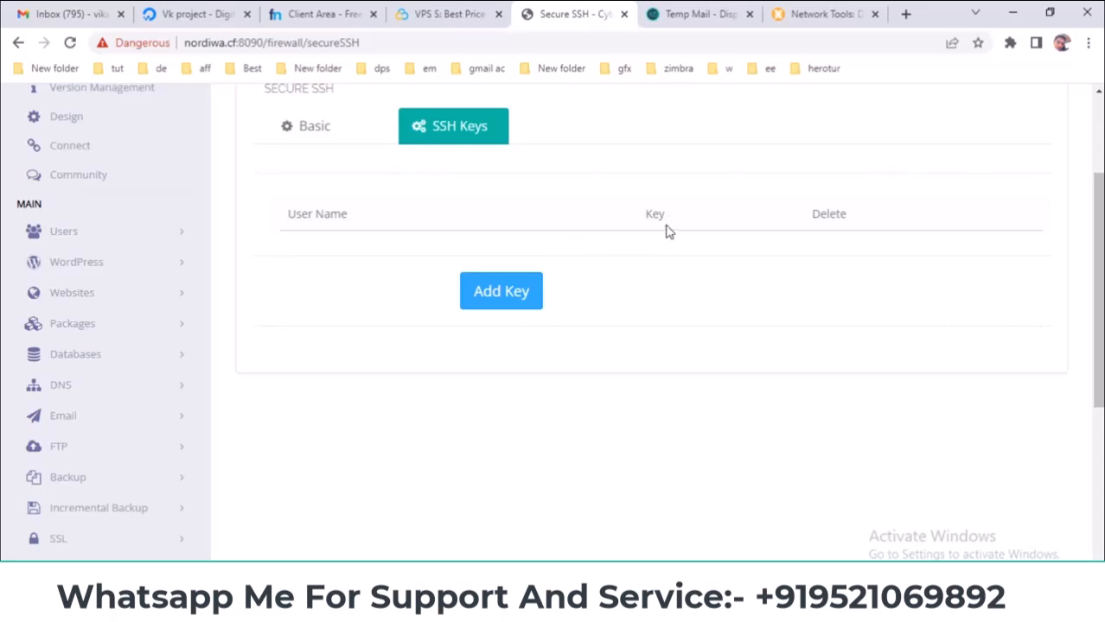
- Reopen the new SSH key entry form, clearing the stray heading text selection
drag(285, 214, 353, 227)
click(346, 240)
click(456, 288)
scroll(353, 281, down, 1)
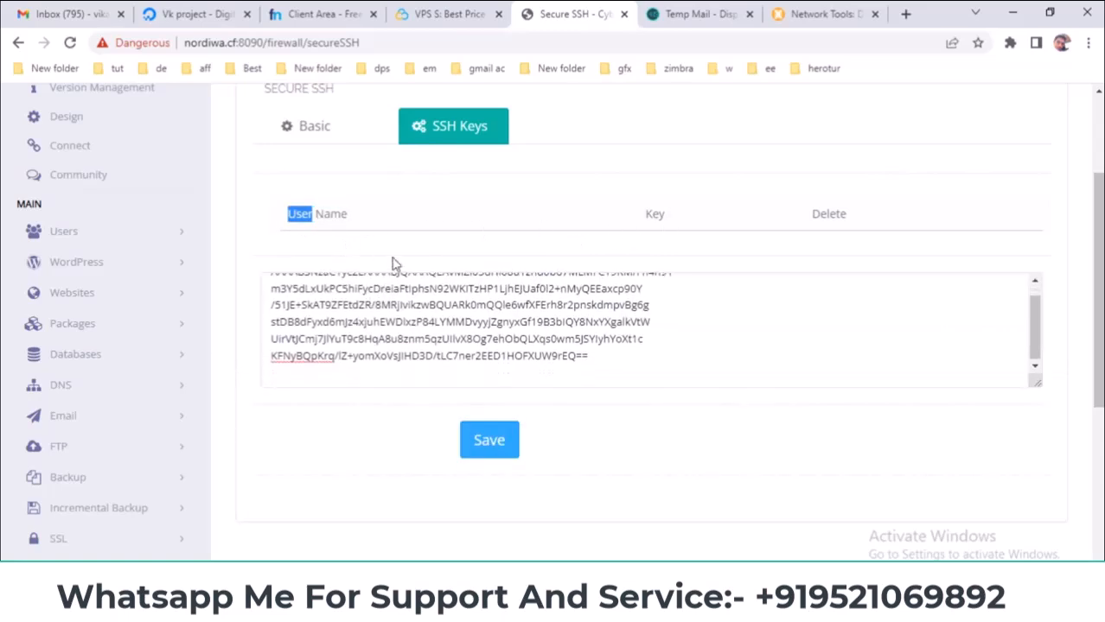
scroll(389, 264, up, 2)
click(287, 429)
- Switch to basic SSH settings and back to SSH keys, then select the pasted key text
scroll(386, 393, down, 3)
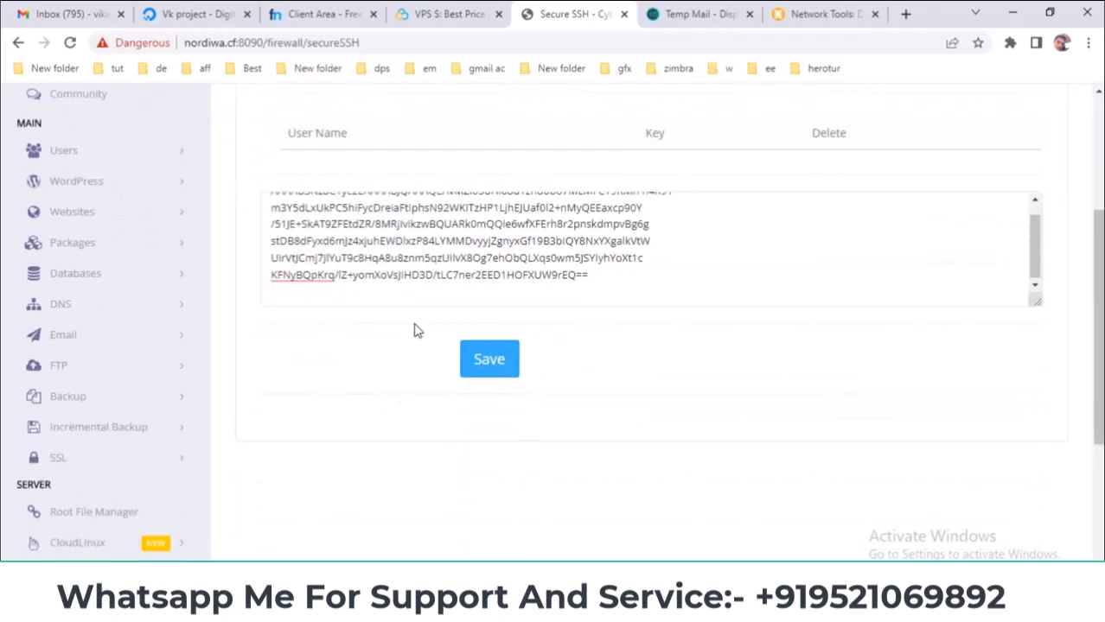
scroll(466, 275, down, 3)
scroll(469, 278, up, 6)
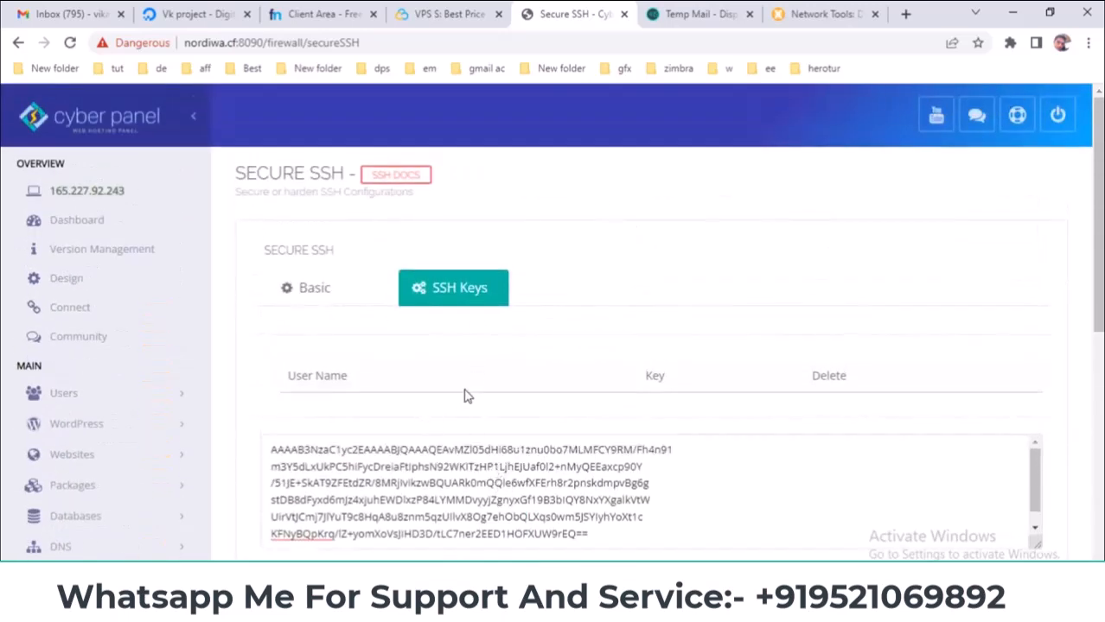
scroll(398, 286, down, 1)
click(346, 218)
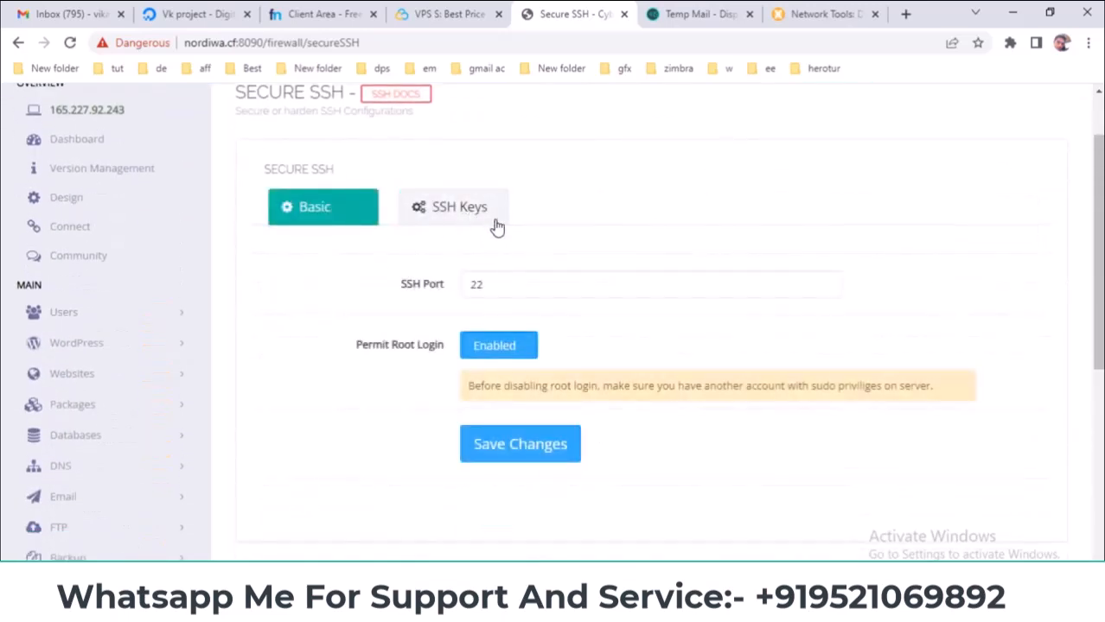
scroll(752, 358, down, 1)
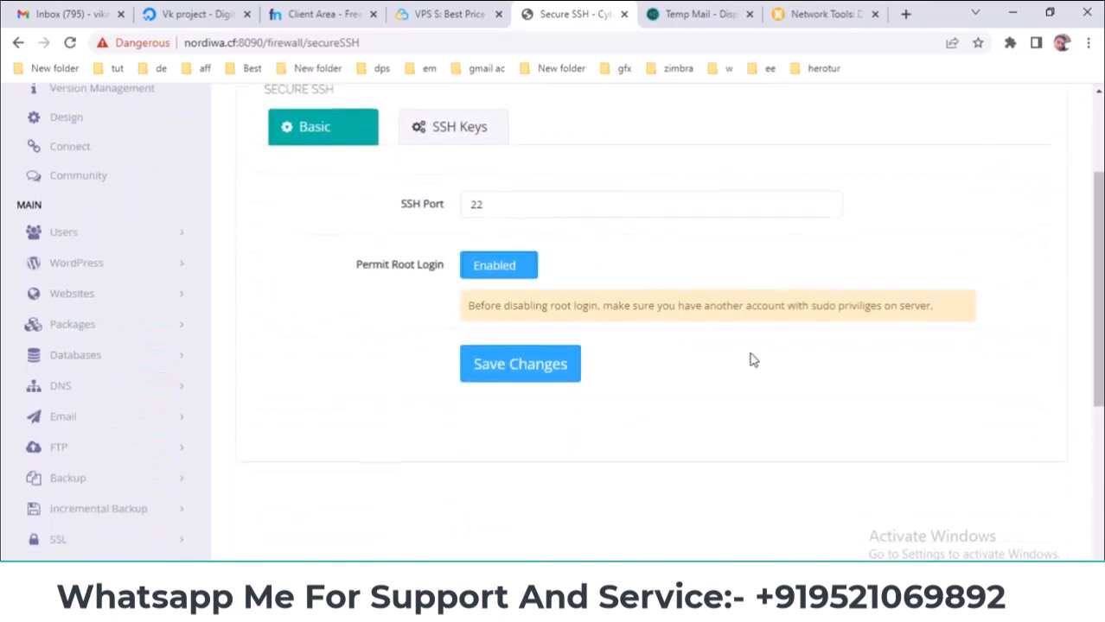
click(495, 131)
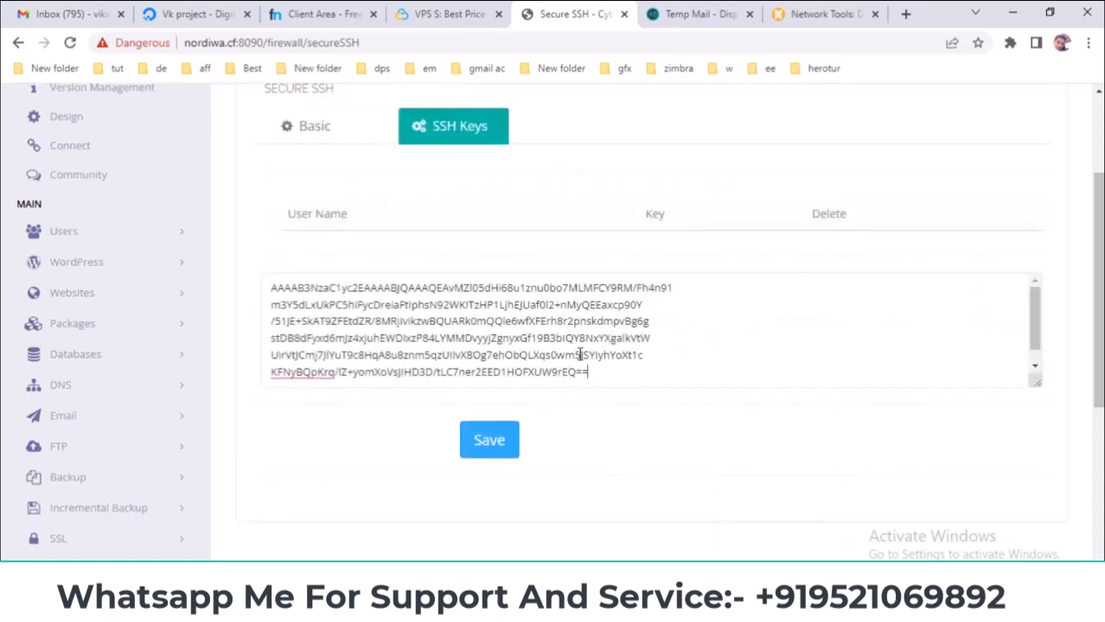
drag(616, 363, 616, 278)
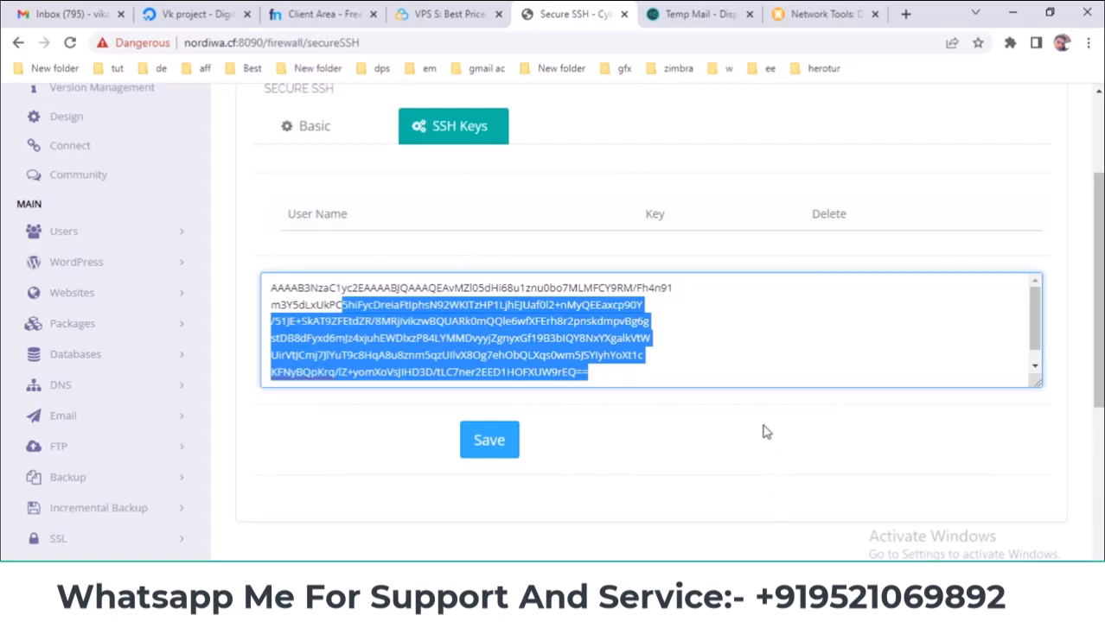
mouse_move(784, 577)
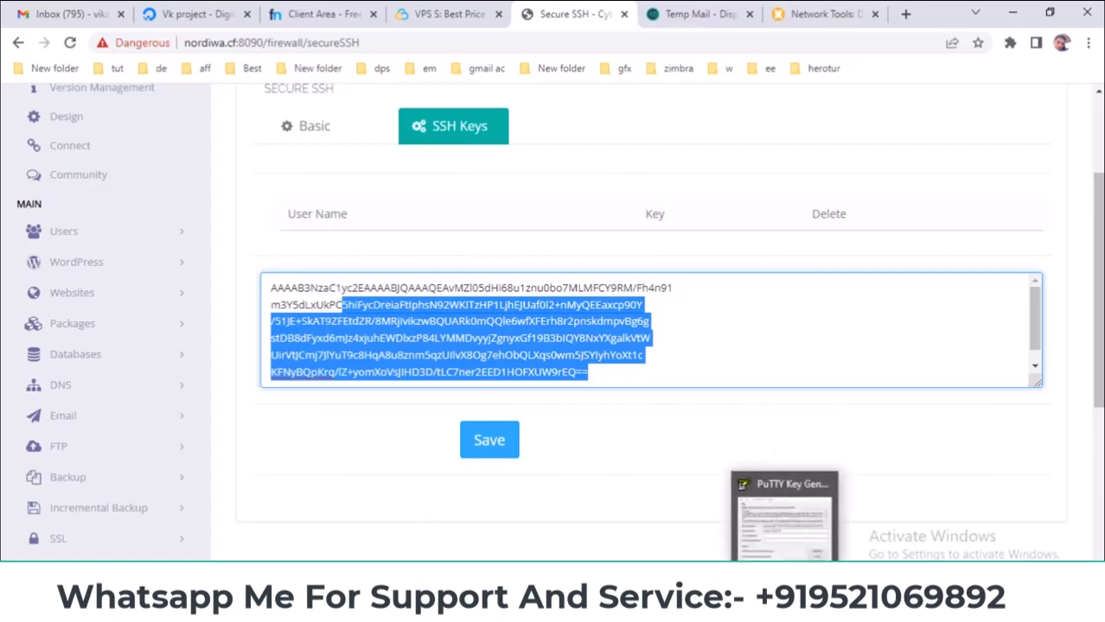
- Bring the PuTTY Key Generator window forward with the RSA key still loaded
key(super+s)
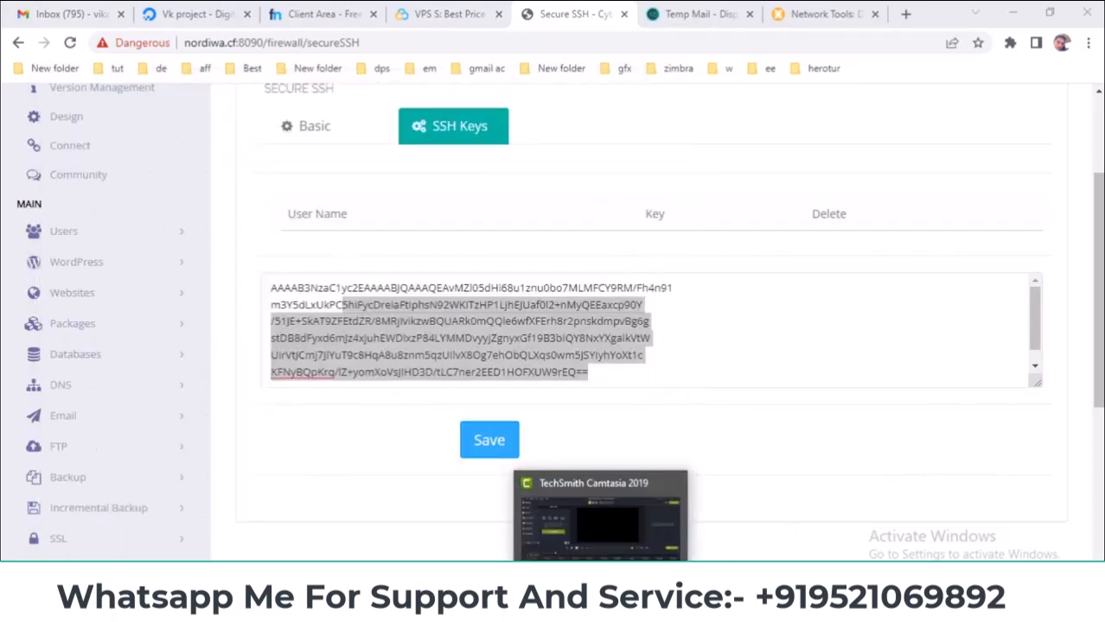
click(784, 578)
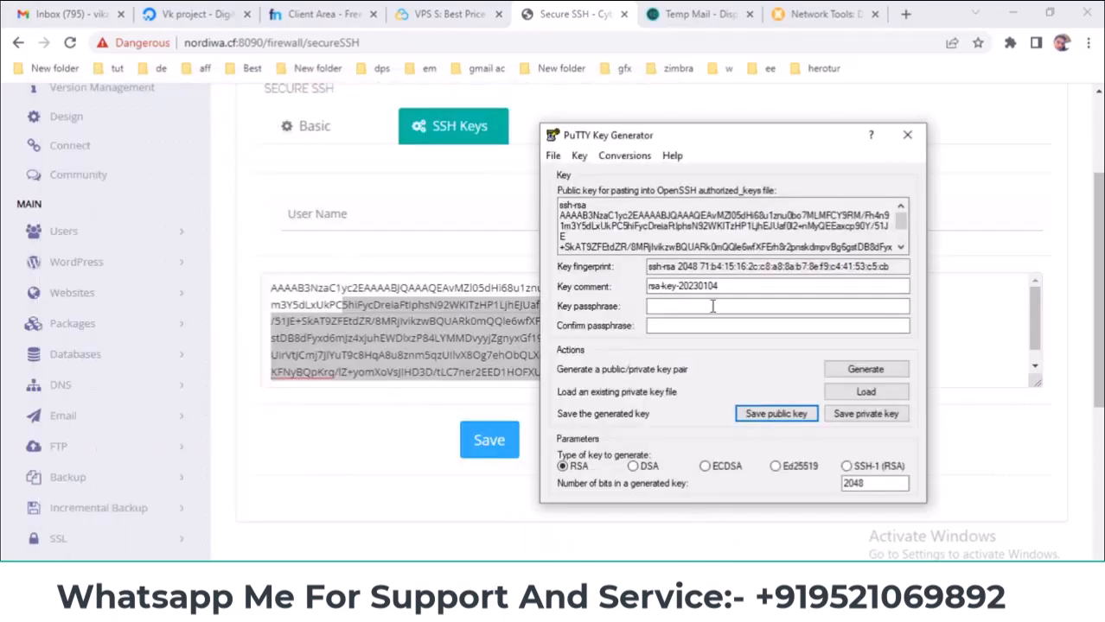
scroll(718, 249, down, 2)
scroll(718, 250, up, 2)
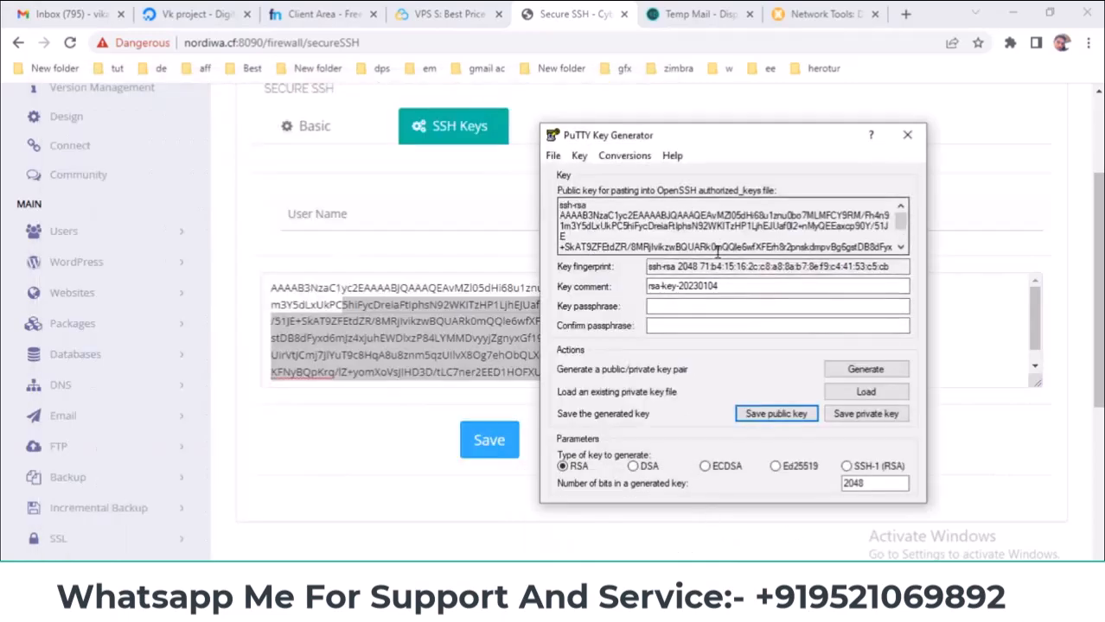
scroll(717, 250, down, 2)
- Save the private key as lllll without a passphrase and show the Desktop folder in File Explorer
click(866, 414)
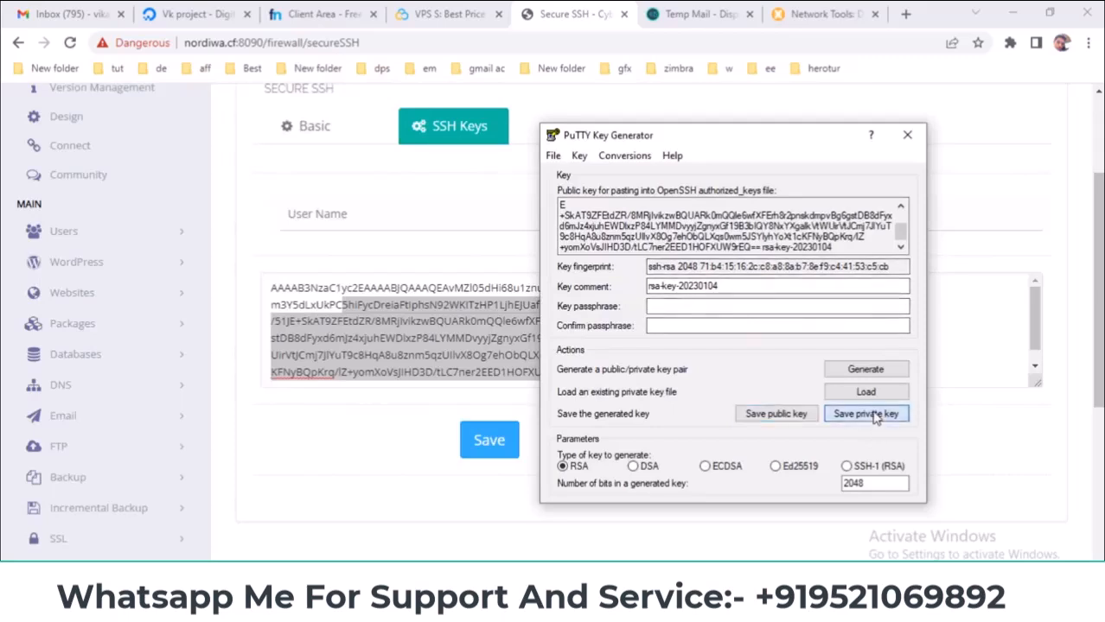
click(577, 362)
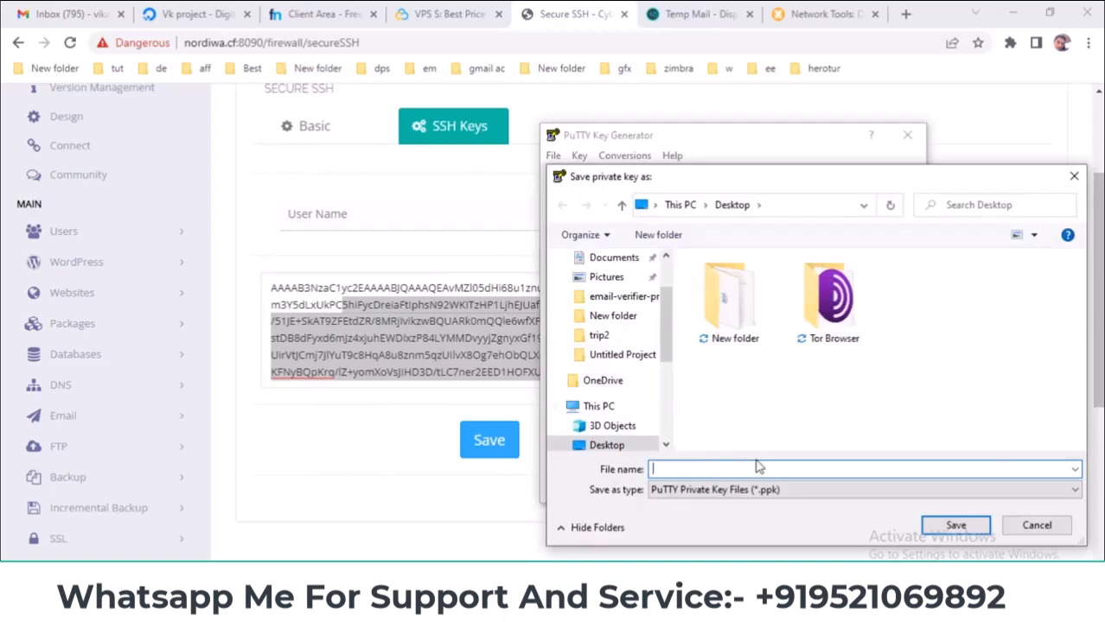
text(lllll)
key(Return)
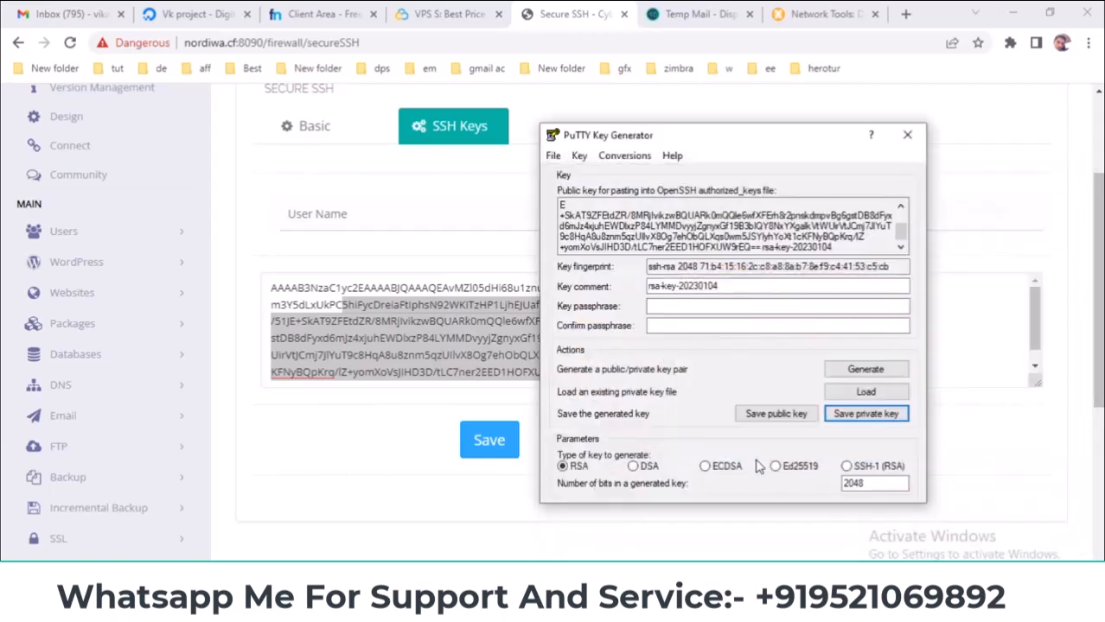
click(449, 546)
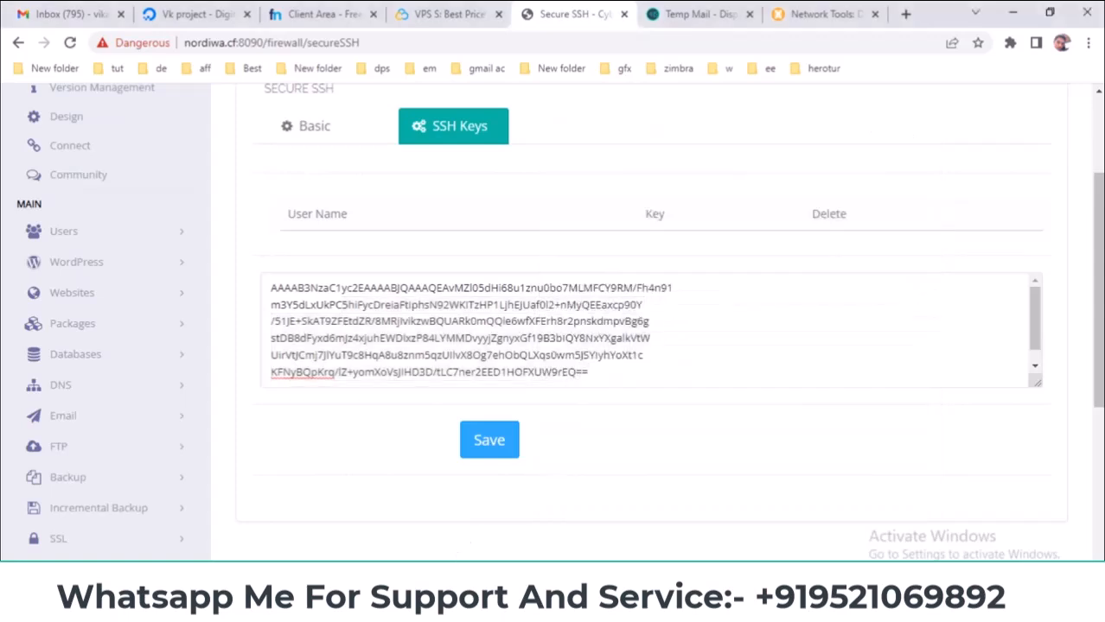
click(432, 592)
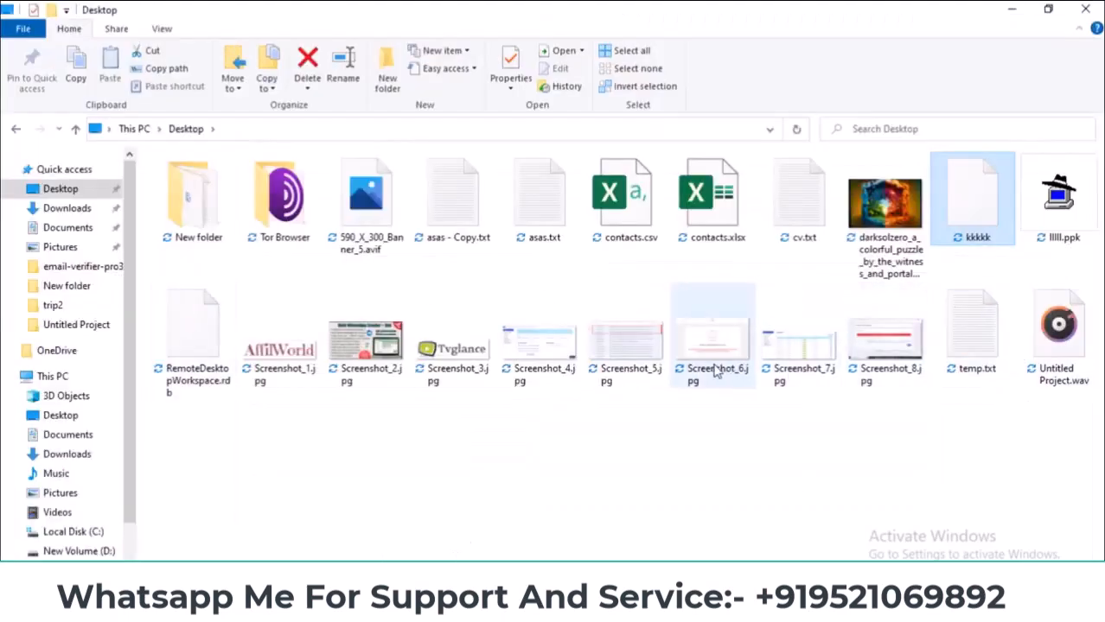
- Open lllll.ppk from the Desktop with Edit with Notepad++
click(1055, 195)
right_click(1054, 166)
click(918, 263)
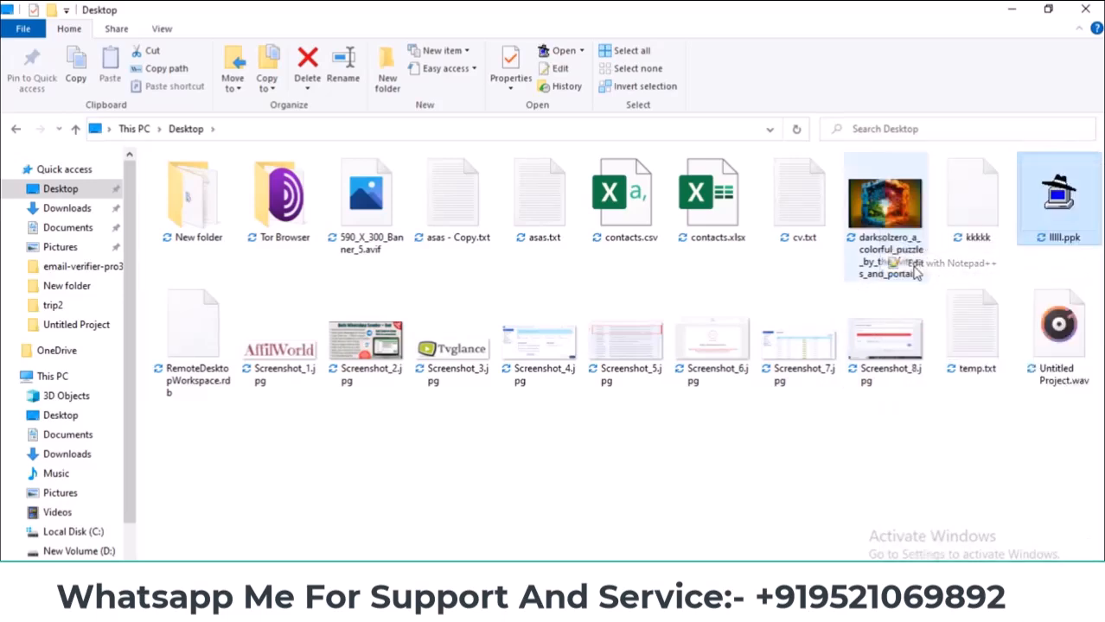
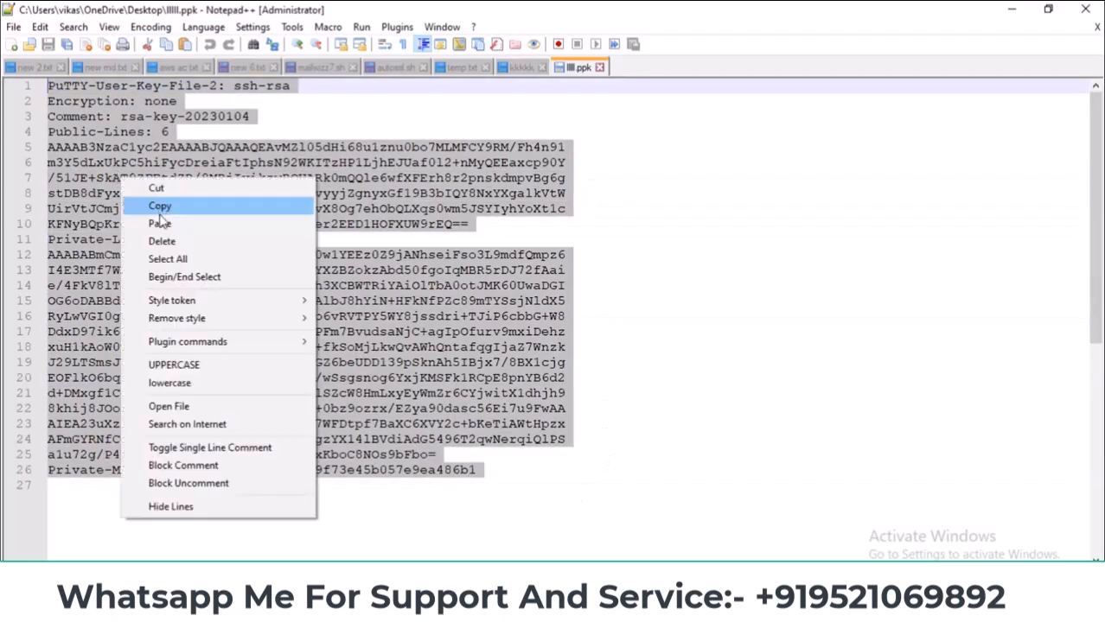
- Replace the Secure SSH key box contents with the copied PuTTY key, save, and inspect the ssh-rsa entry
click(160, 208)
click(447, 588)
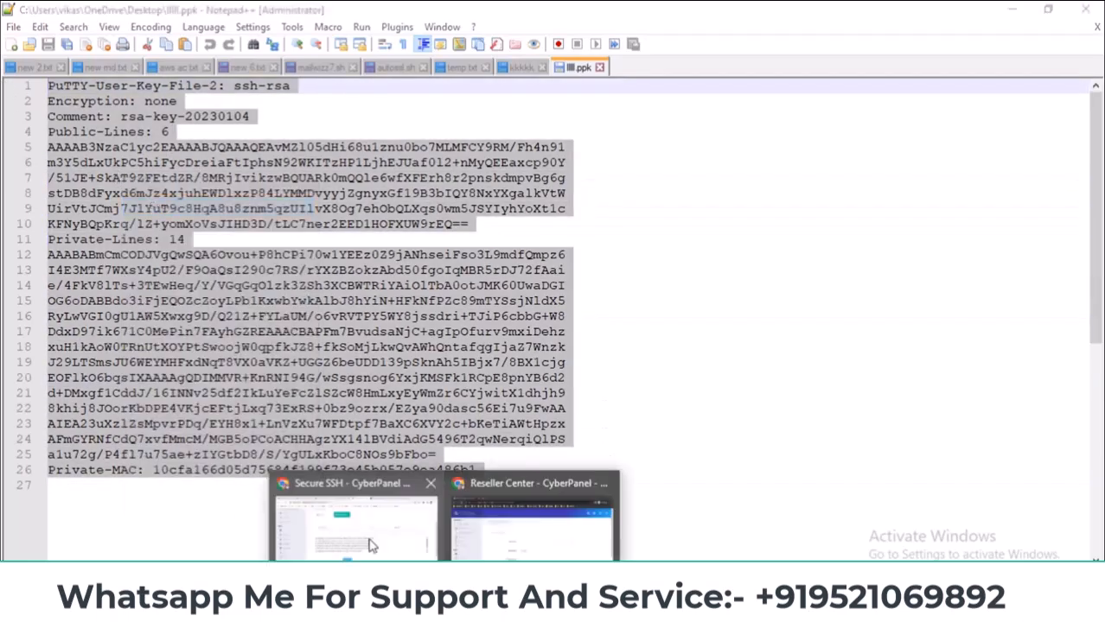
click(370, 545)
drag(662, 365, 572, 355)
click(500, 307)
right_click(501, 307)
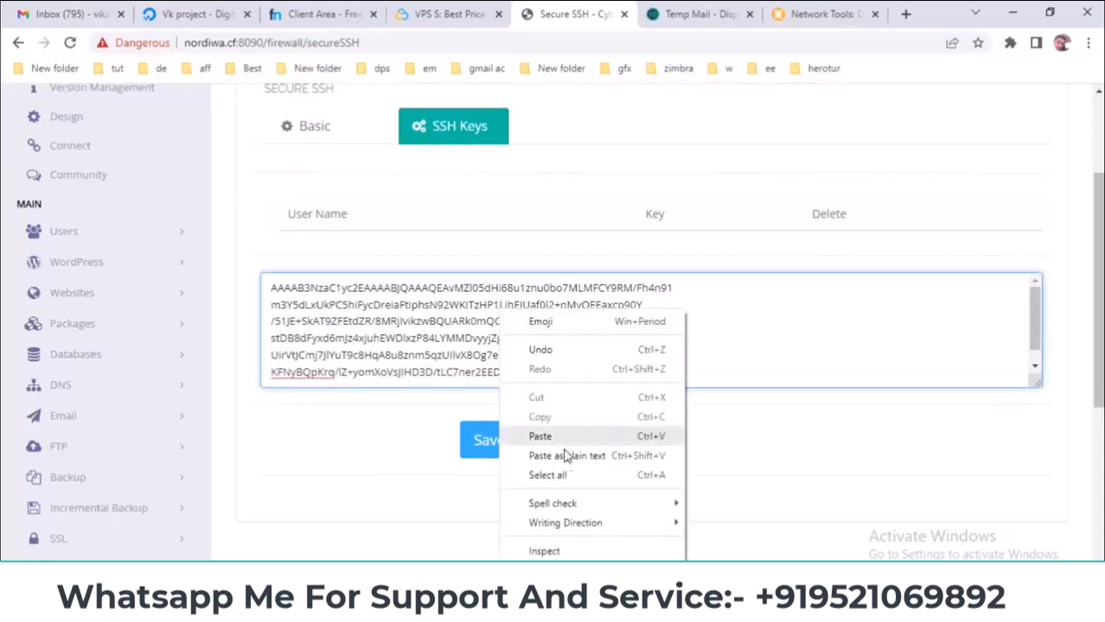
click(570, 475)
right_click(463, 324)
click(491, 398)
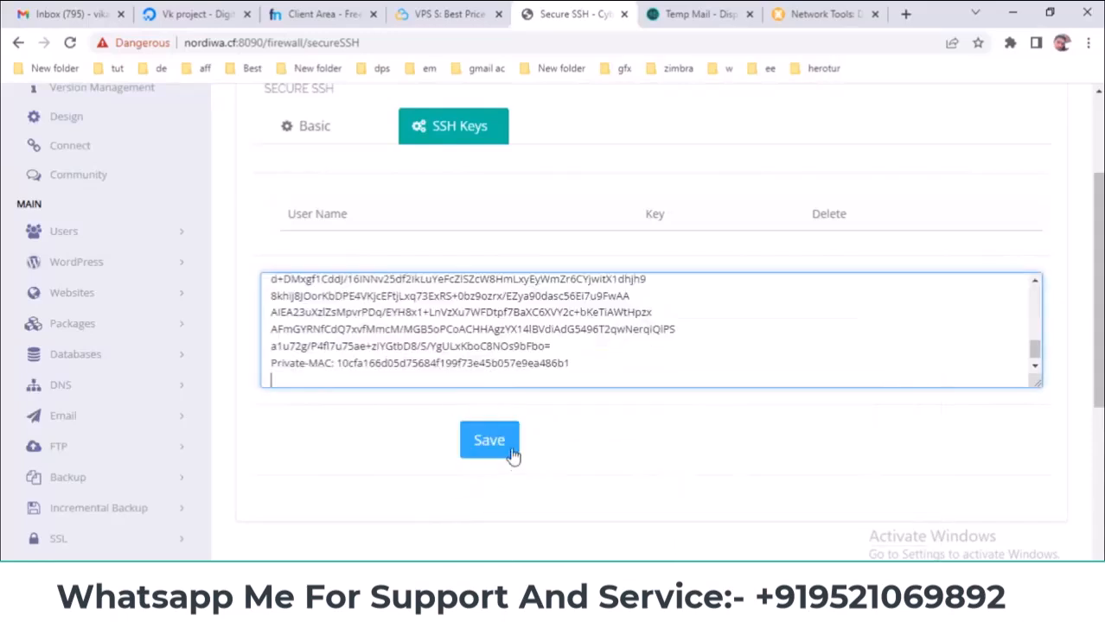
click(490, 439)
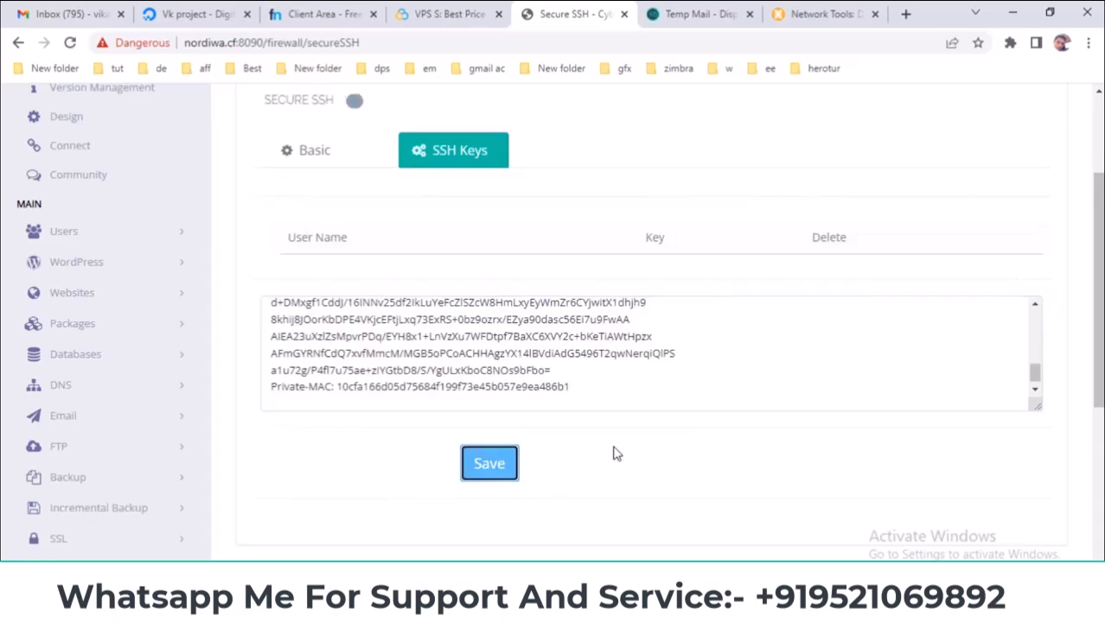
triple_click(605, 247)
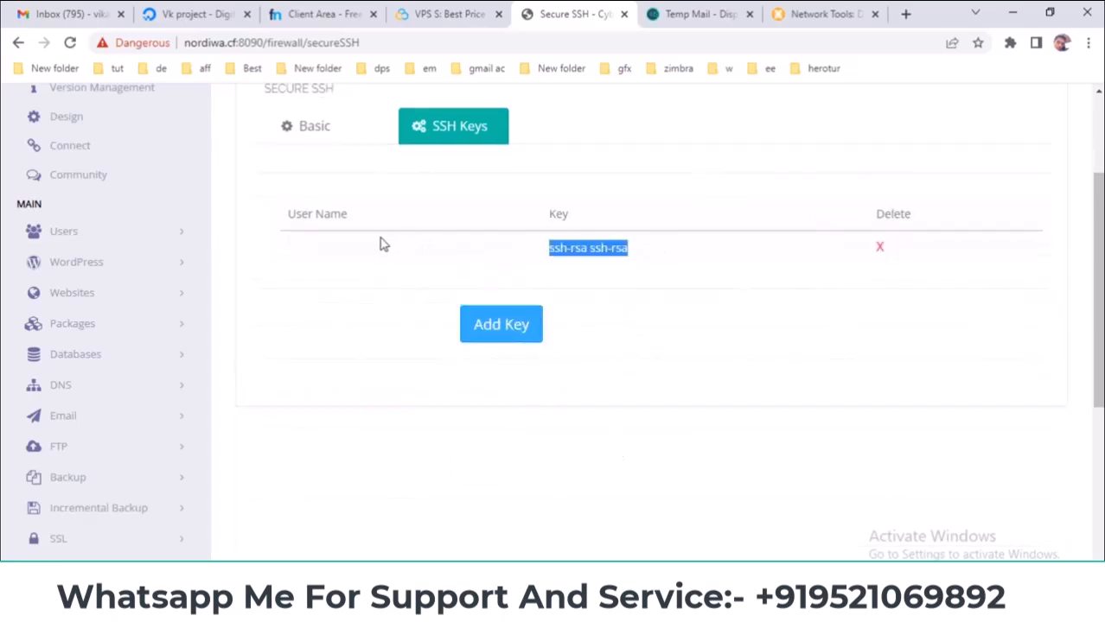
triple_click(623, 247)
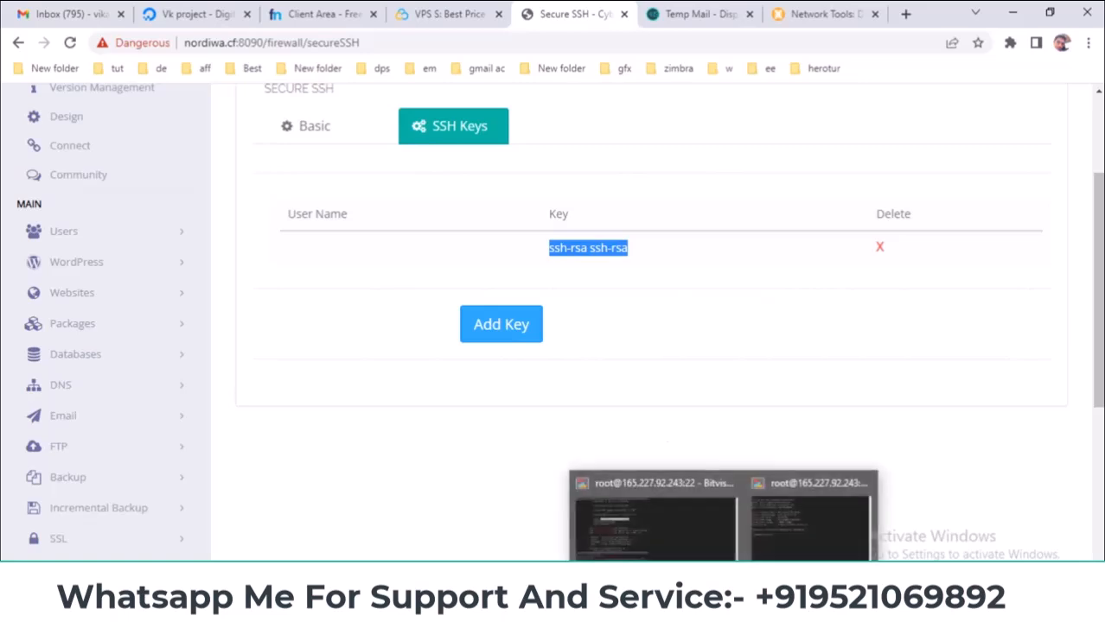
- Copy the server's host address from the Bitvise SSH client
click(754, 605)
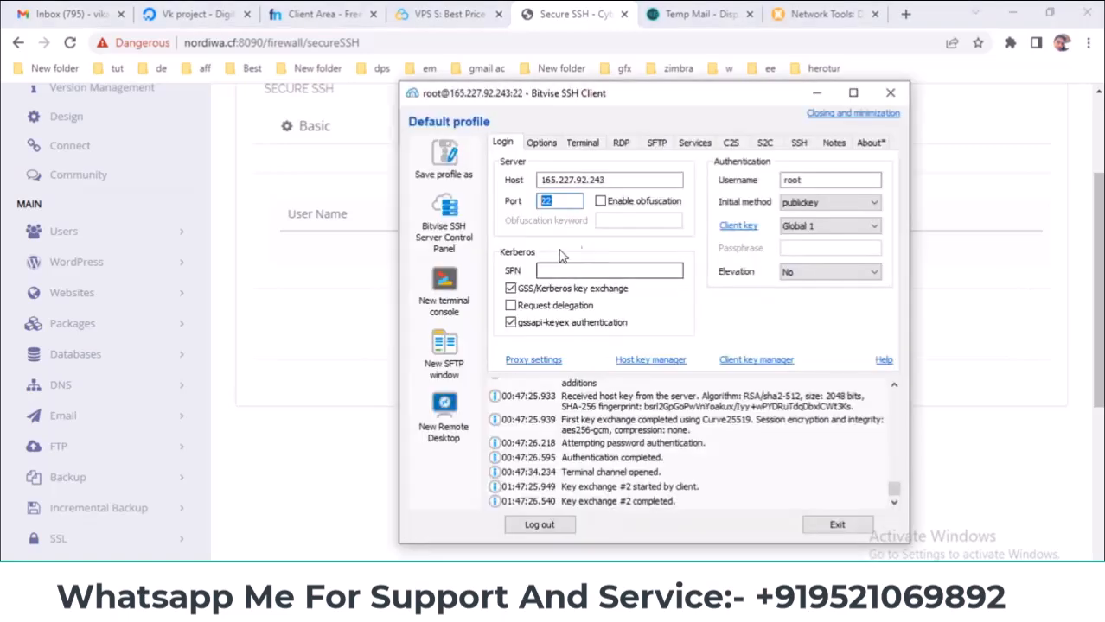
double_click(555, 180)
right_click(553, 179)
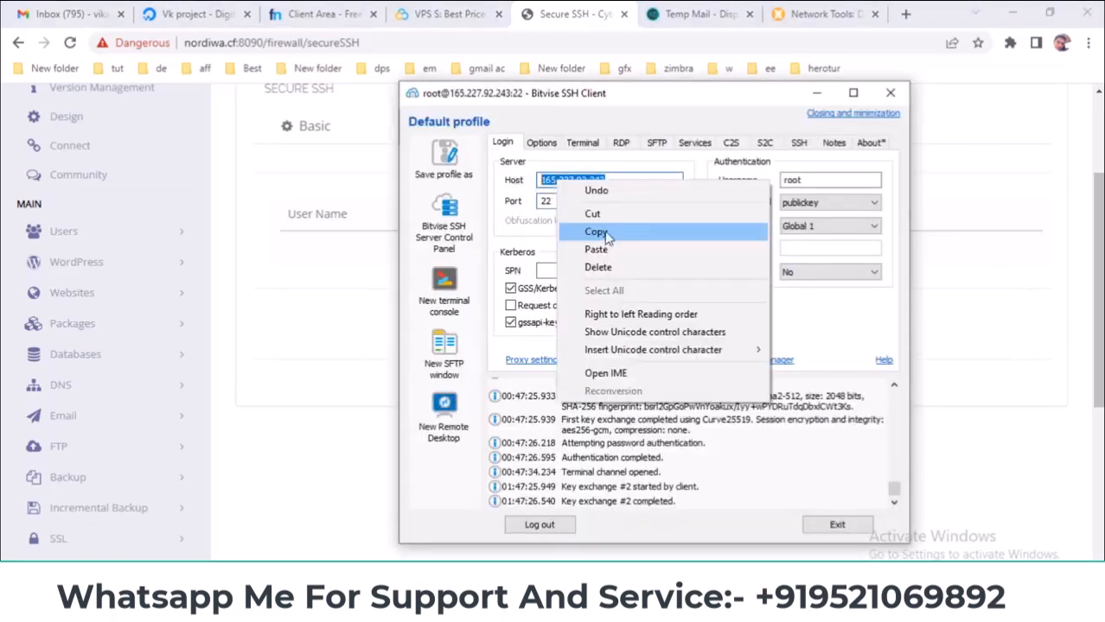
click(606, 235)
- Launch PuTTY and paste 165.227.92.243 as the host name
click(361, 543)
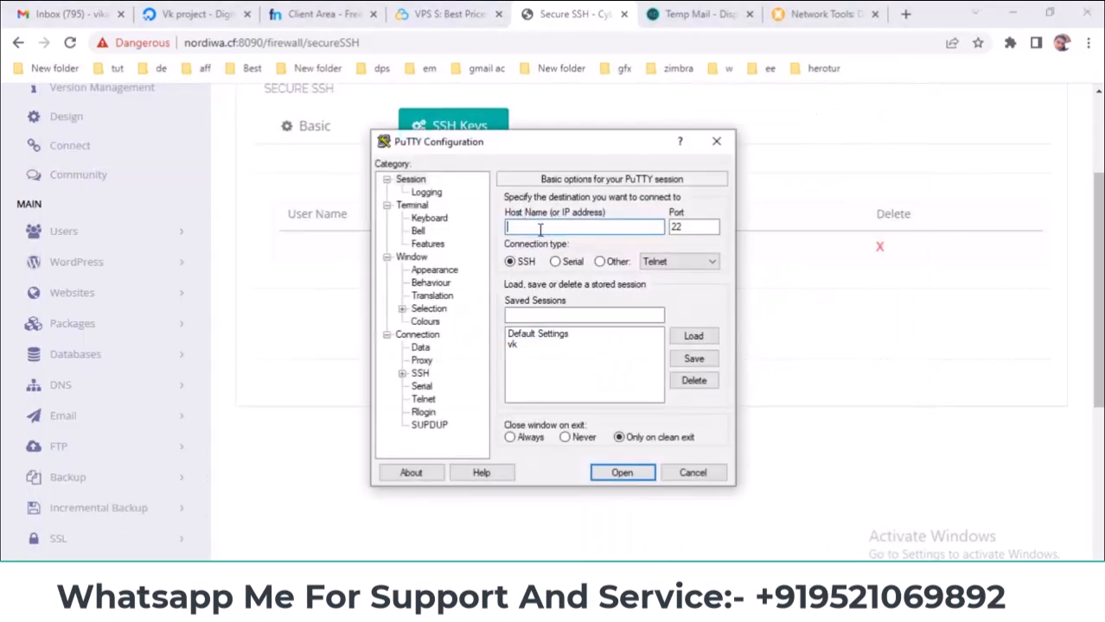
right_click(539, 230)
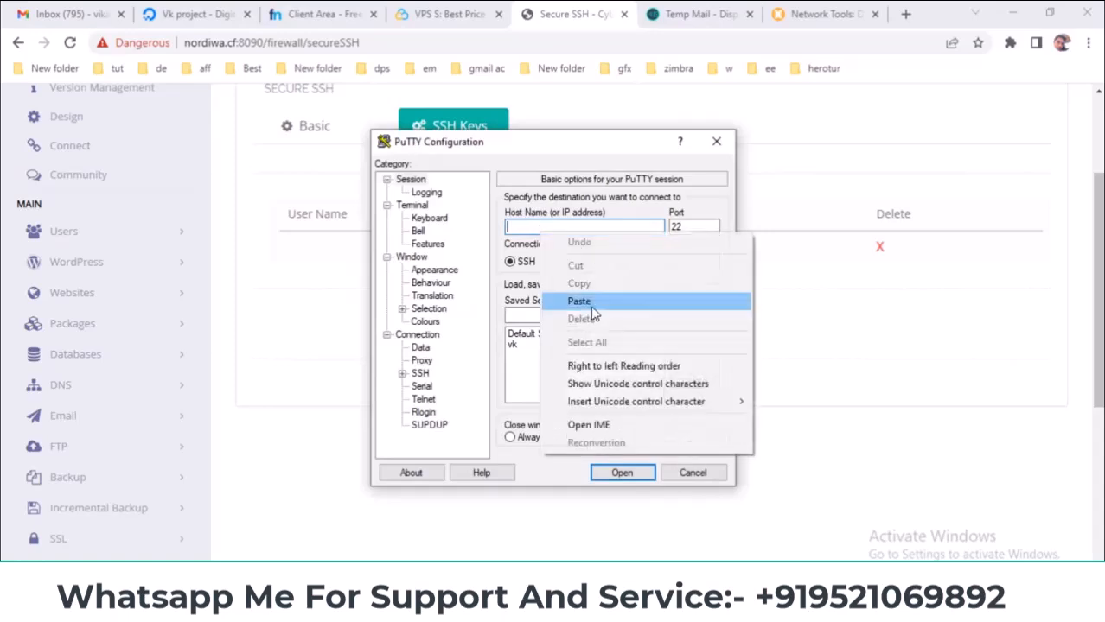
click(592, 302)
- Set llll.ppk as the SSH auth private key, connect, and accept the server's host key
click(402, 373)
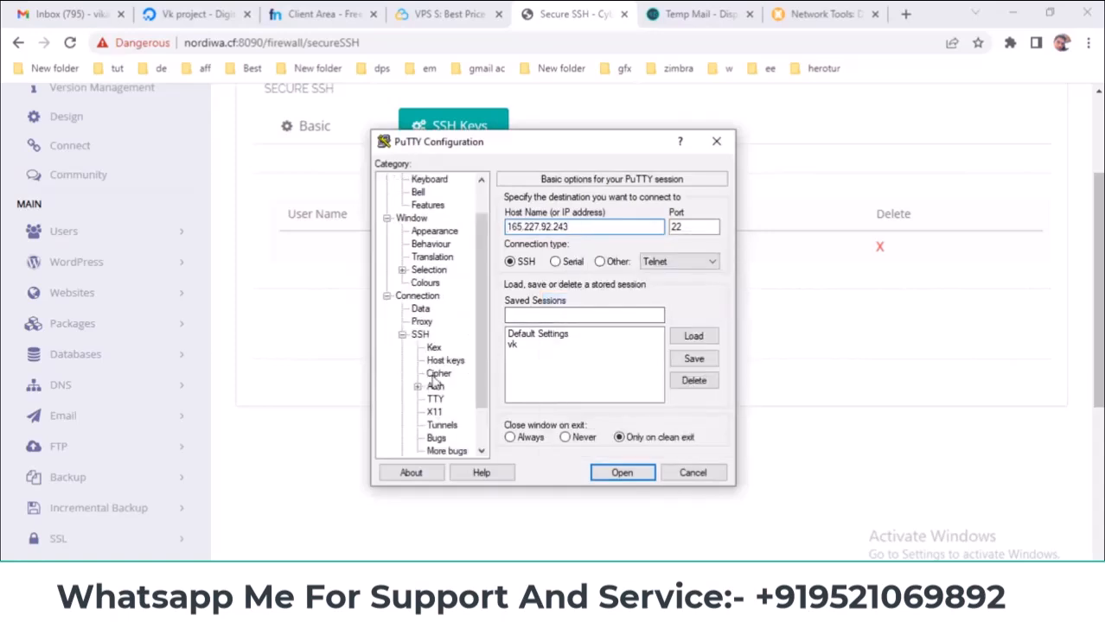
click(434, 387)
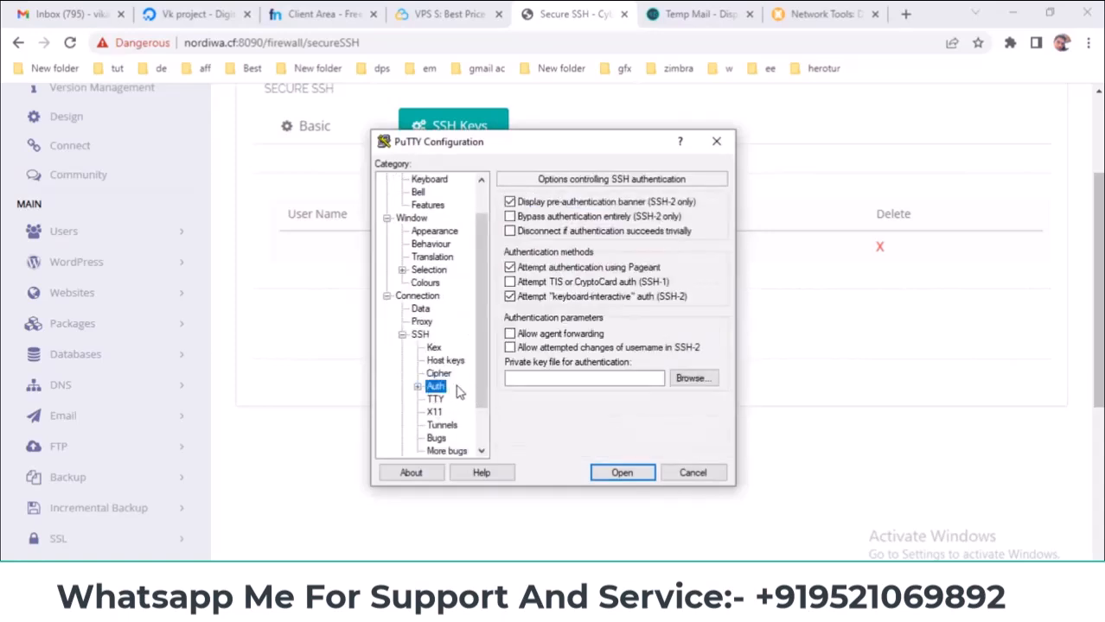
click(586, 379)
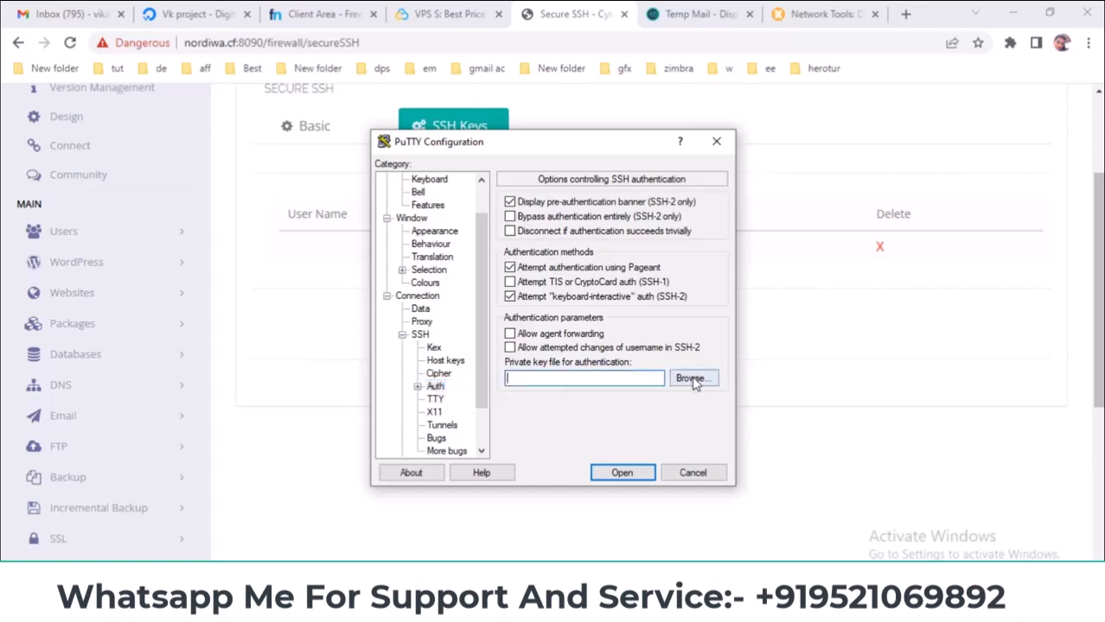
click(693, 379)
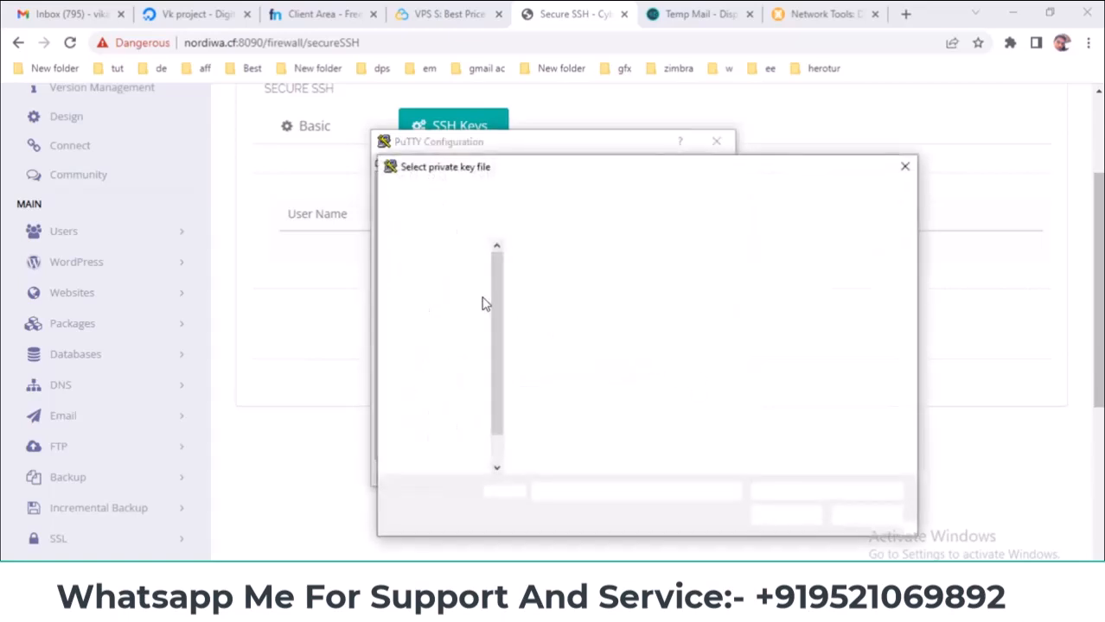
scroll(451, 298, down, 1)
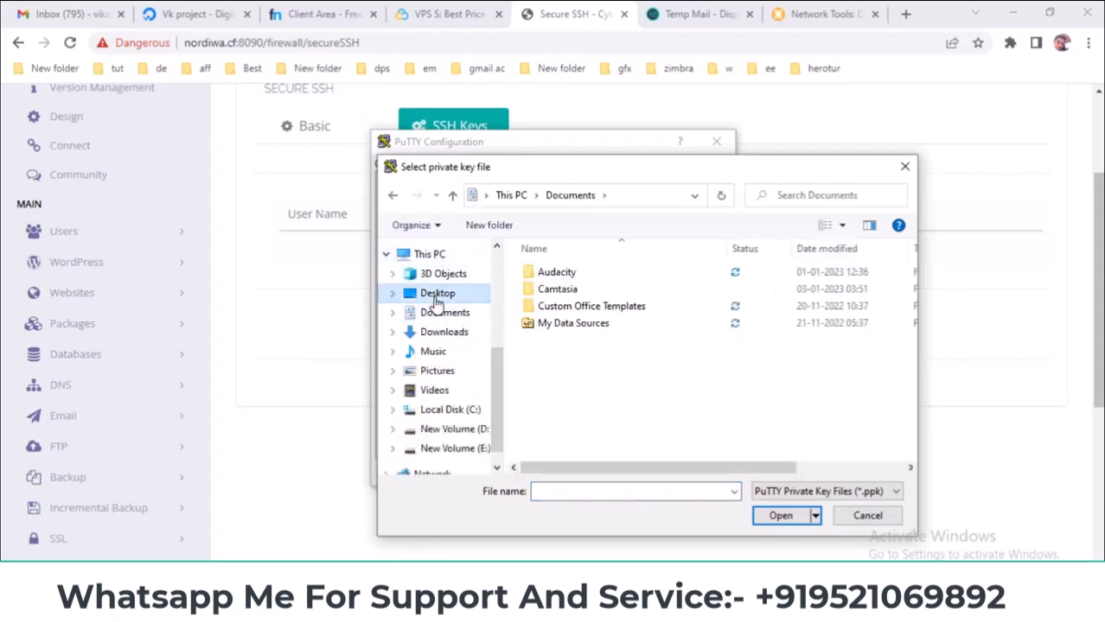
click(437, 295)
double_click(760, 298)
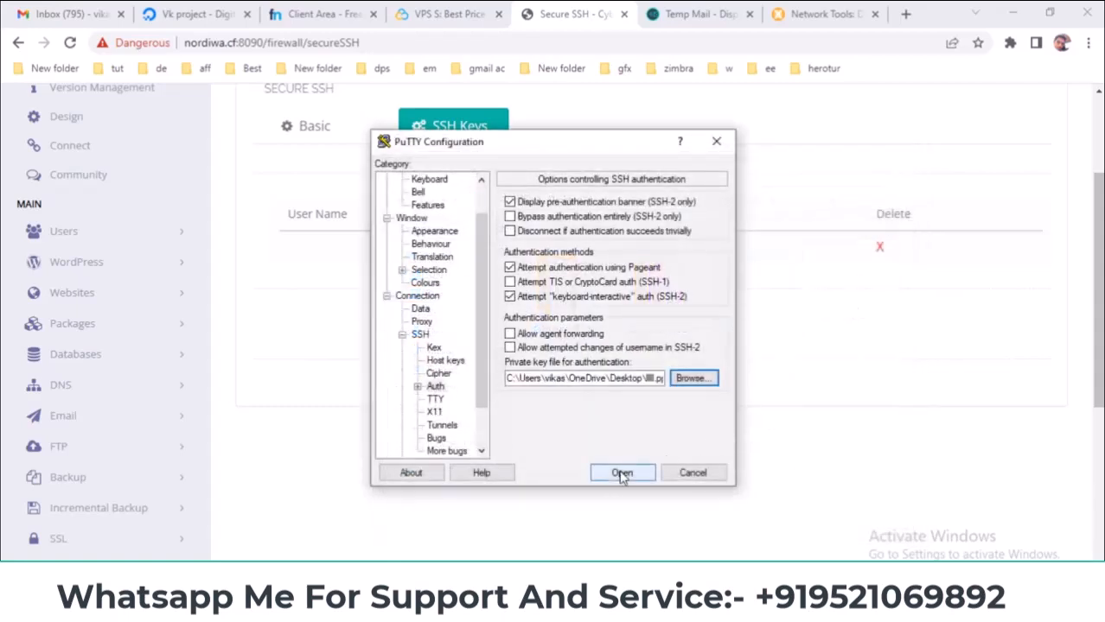
click(624, 473)
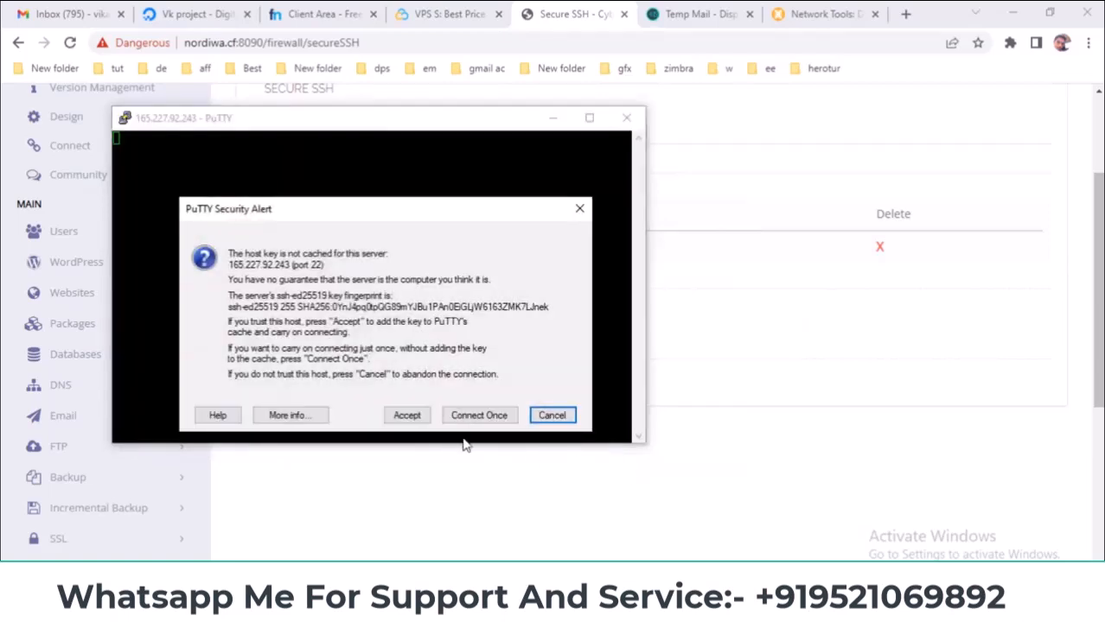
click(408, 414)
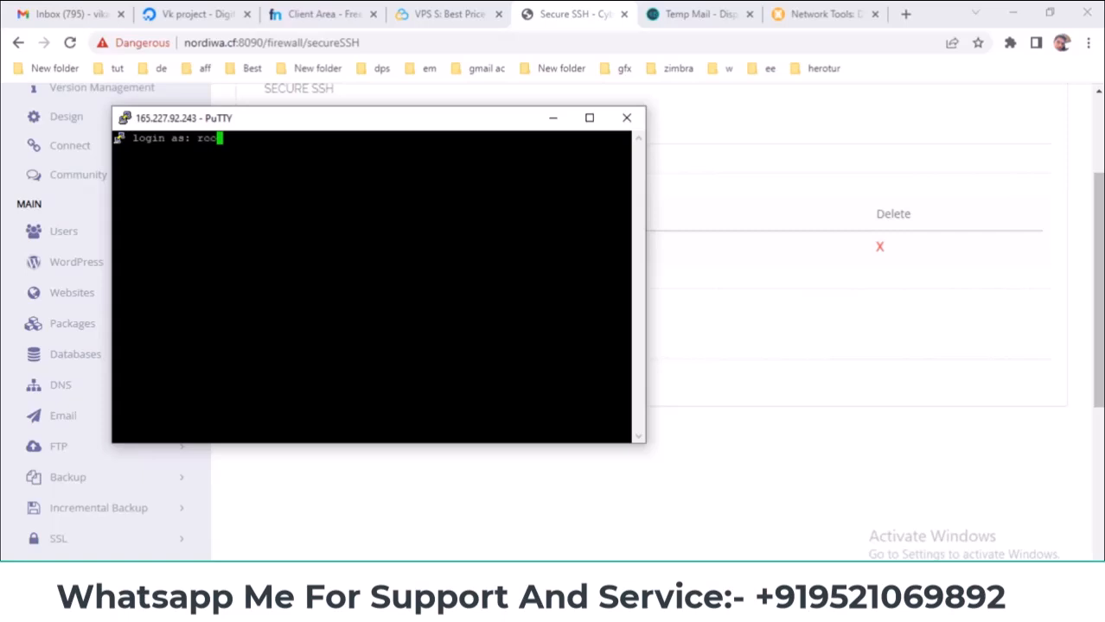
- Log in as root, supplying the saved root password after the key is refused
text(root)
key(Return)
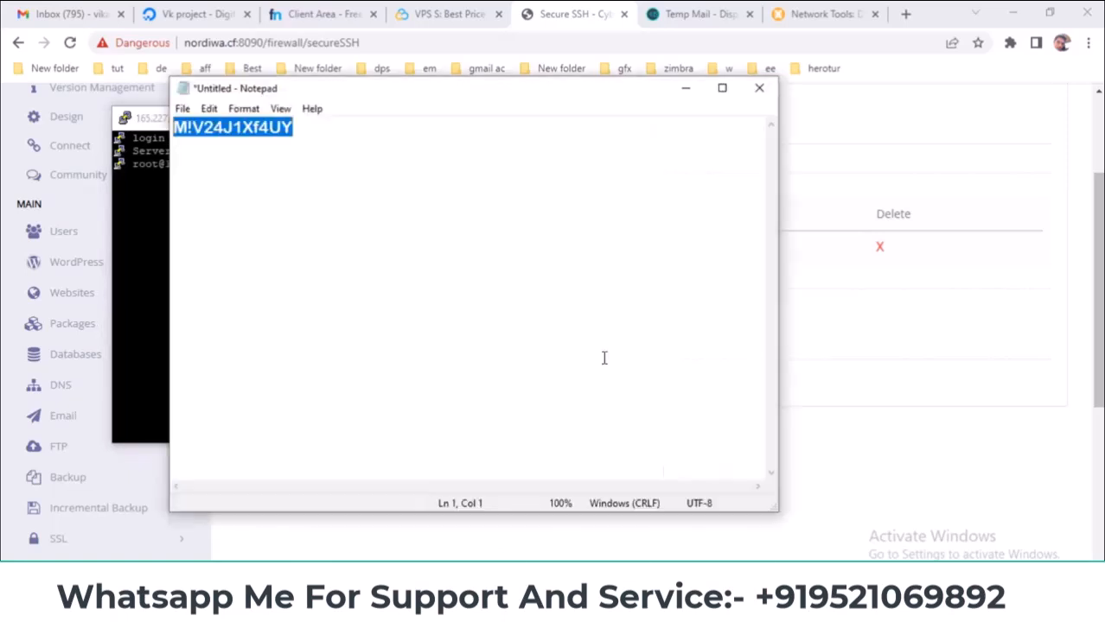
right_click(256, 141)
click(291, 183)
key(alt+Tab)
key(Return)
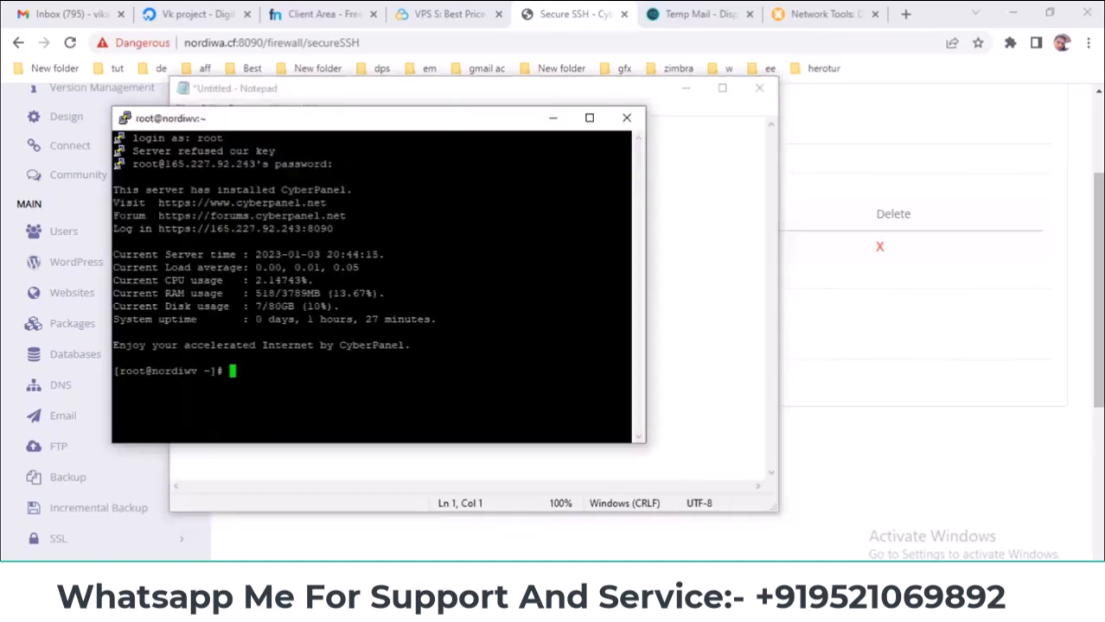
- Close the PuTTY session and minimize Notepad to get back to CyberPanel
drag(425, 128, 494, 116)
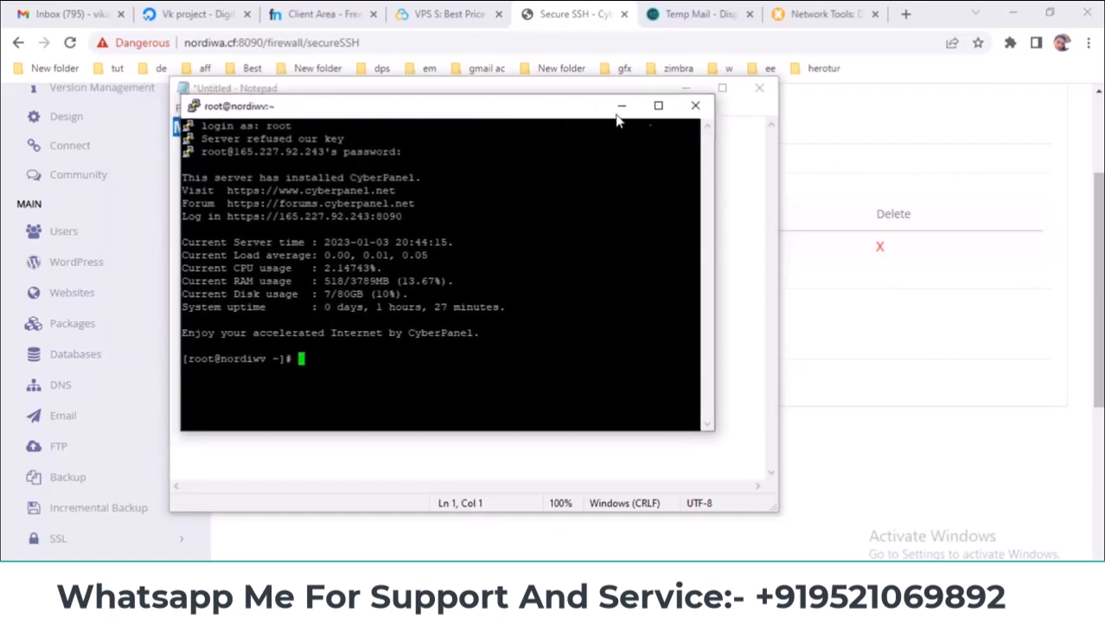
click(692, 109)
click(579, 361)
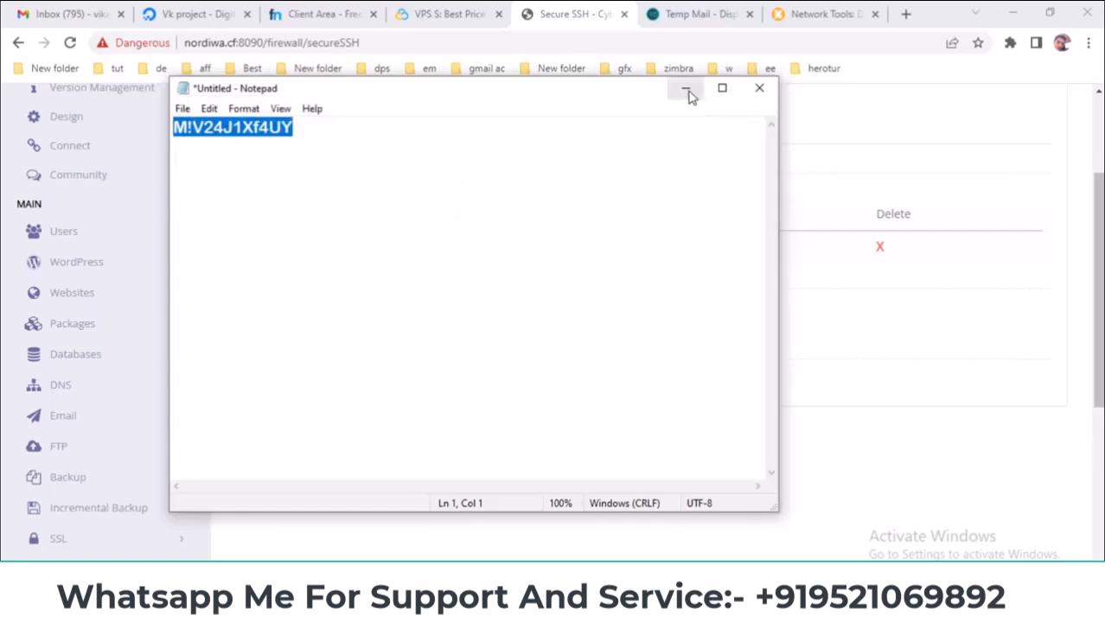
click(687, 89)
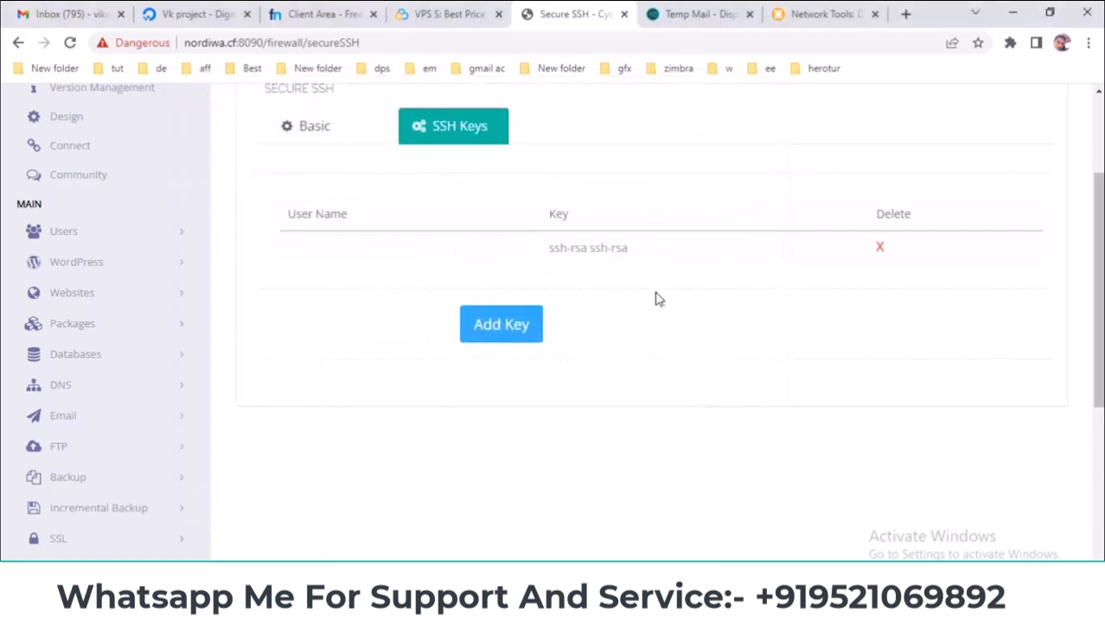
- Delete the saved ssh-rsa key and switch to the Basic SSH settings
drag(666, 252, 519, 252)
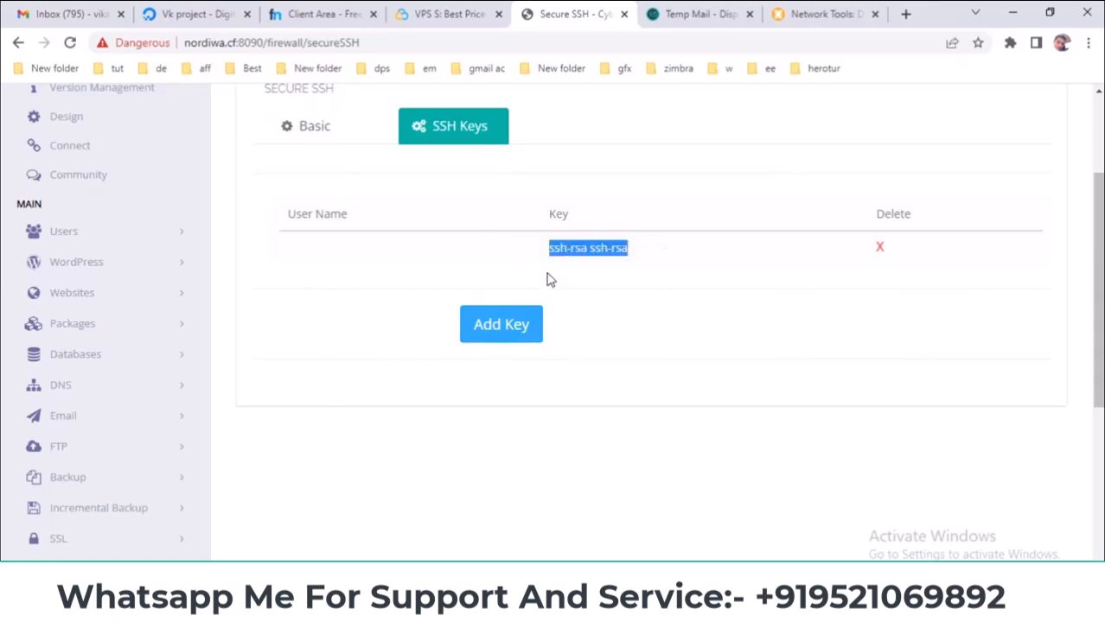
double_click(880, 244)
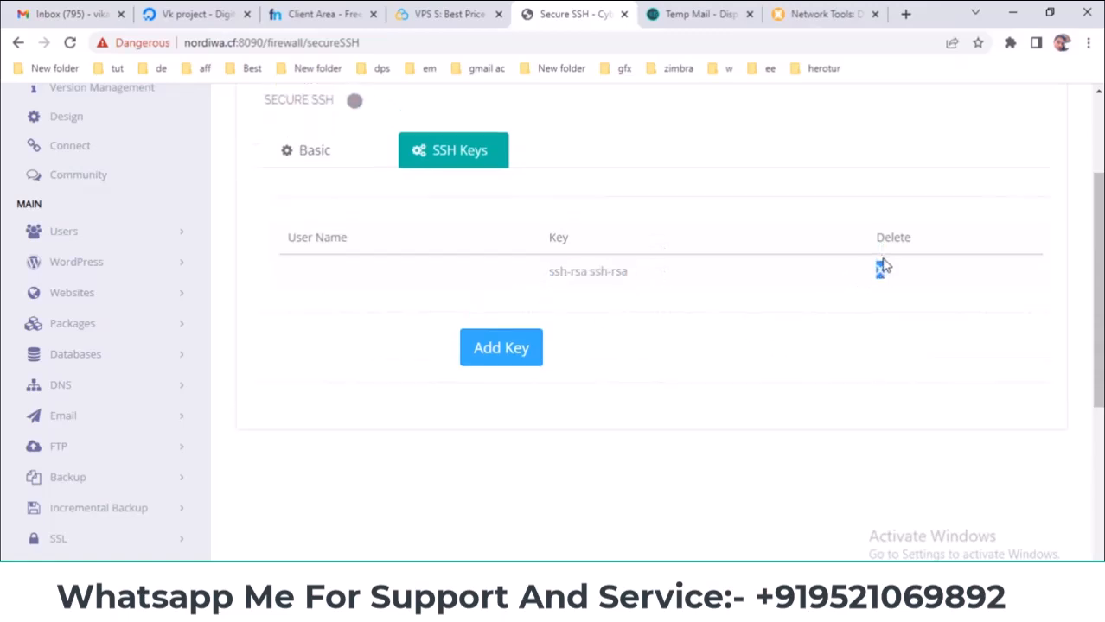
click(310, 137)
- Check SSH port 22 with root login enabled, then glance at the Security topics slide
drag(504, 203, 407, 207)
click(449, 128)
click(345, 136)
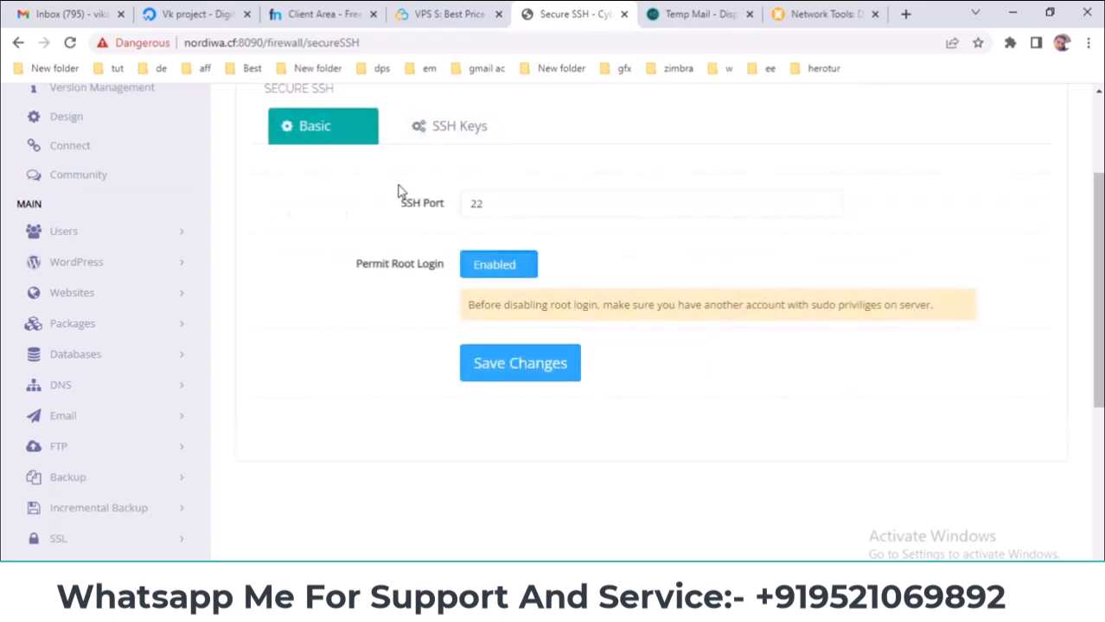
click(631, 605)
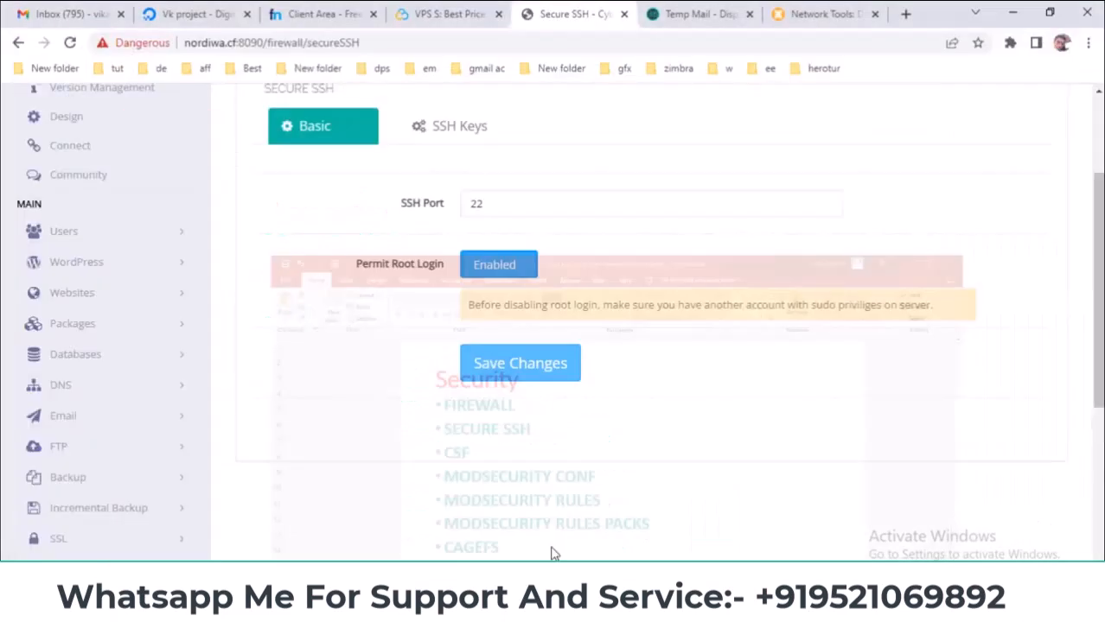
scroll(119, 397, down, 5)
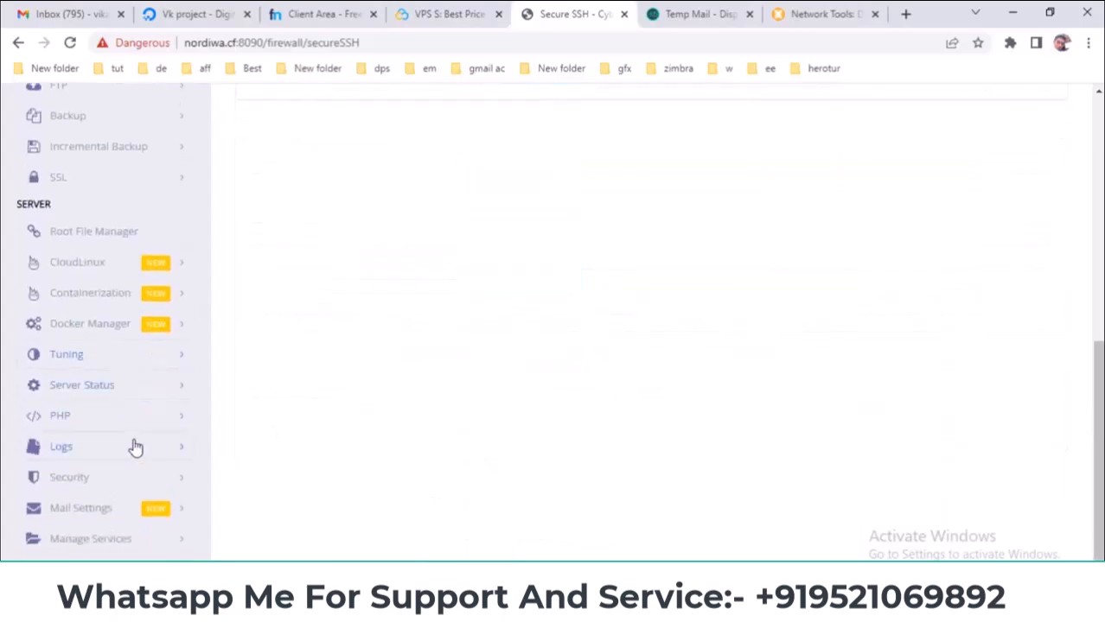
- Open the CSF firewall page from the Security sidebar and start the CSF installation
click(130, 475)
scroll(215, 429, down, 3)
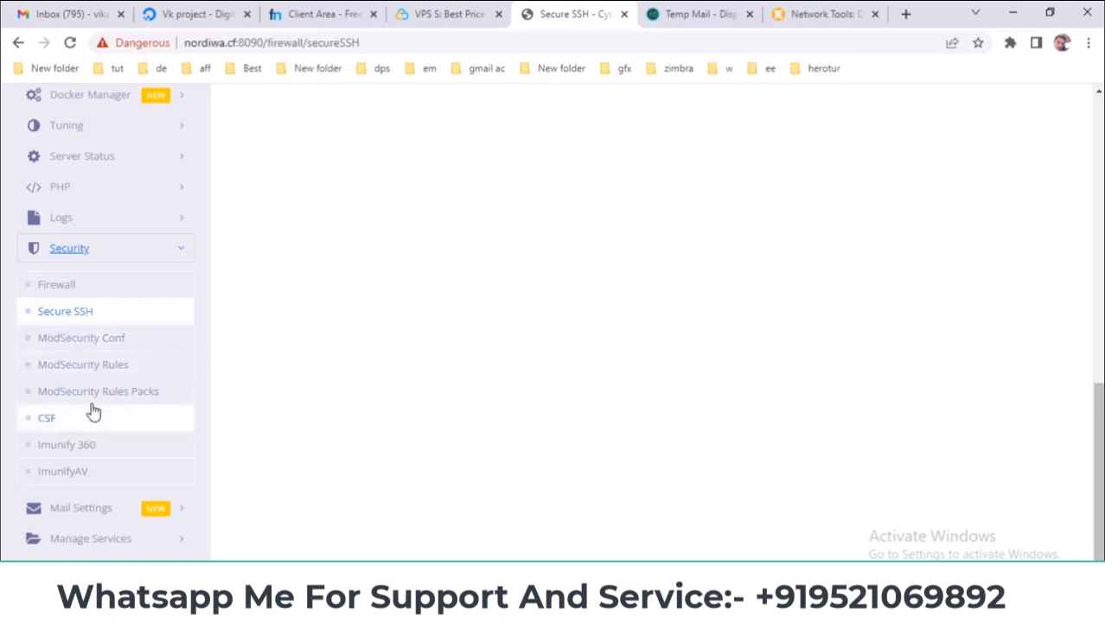
click(47, 420)
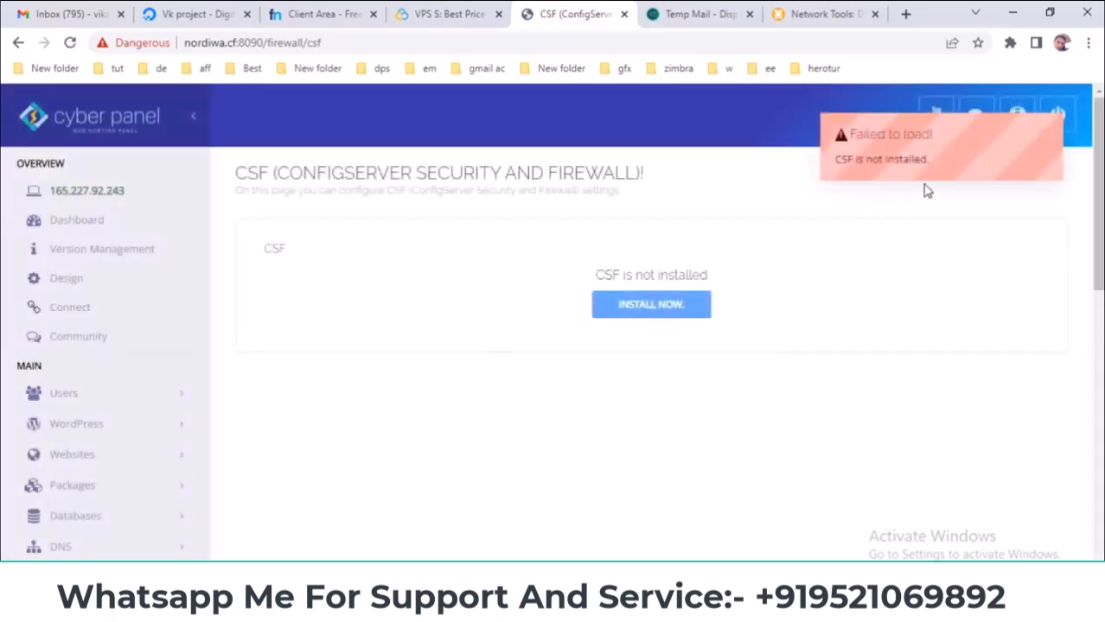
click(662, 311)
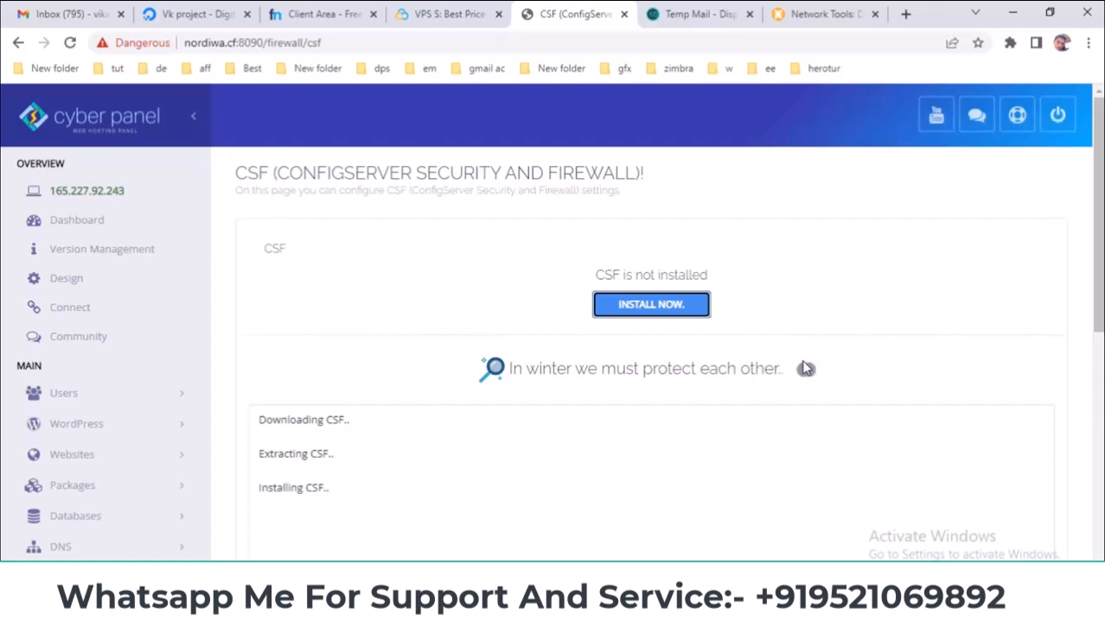
scroll(805, 368, down, 2)
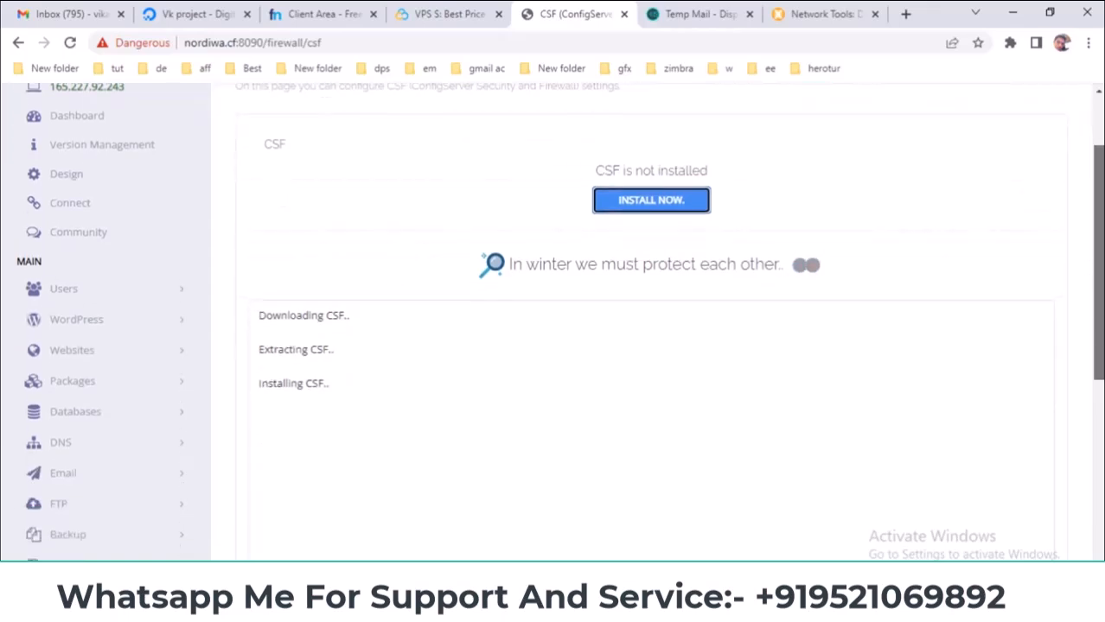
scroll(560, 322, down, 2)
scroll(651, 322, up, 1)
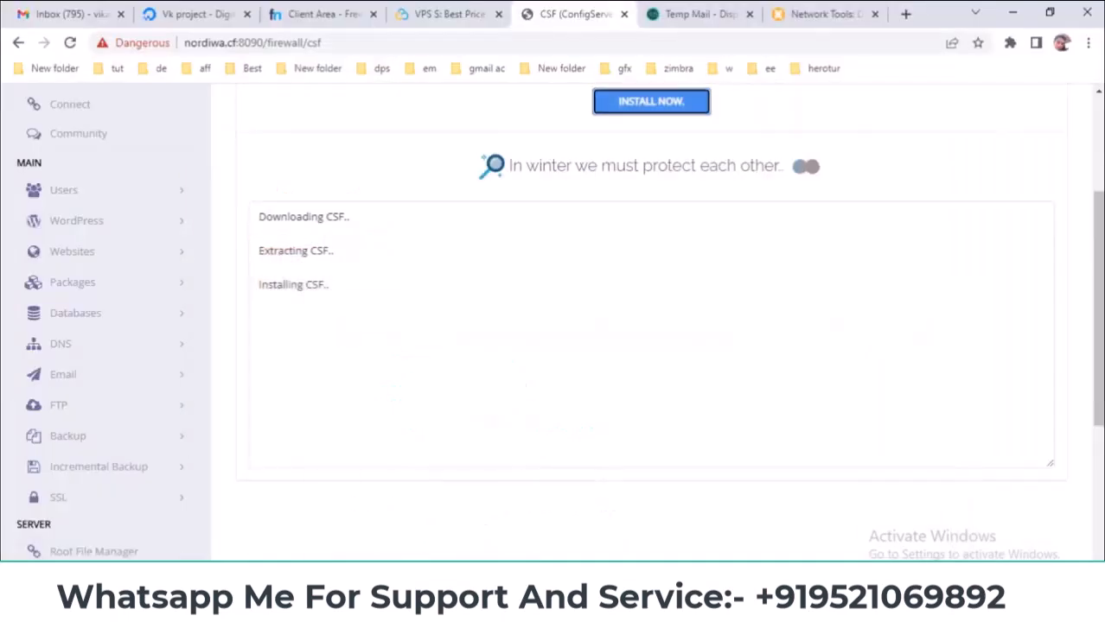
scroll(86, 428, down, 5)
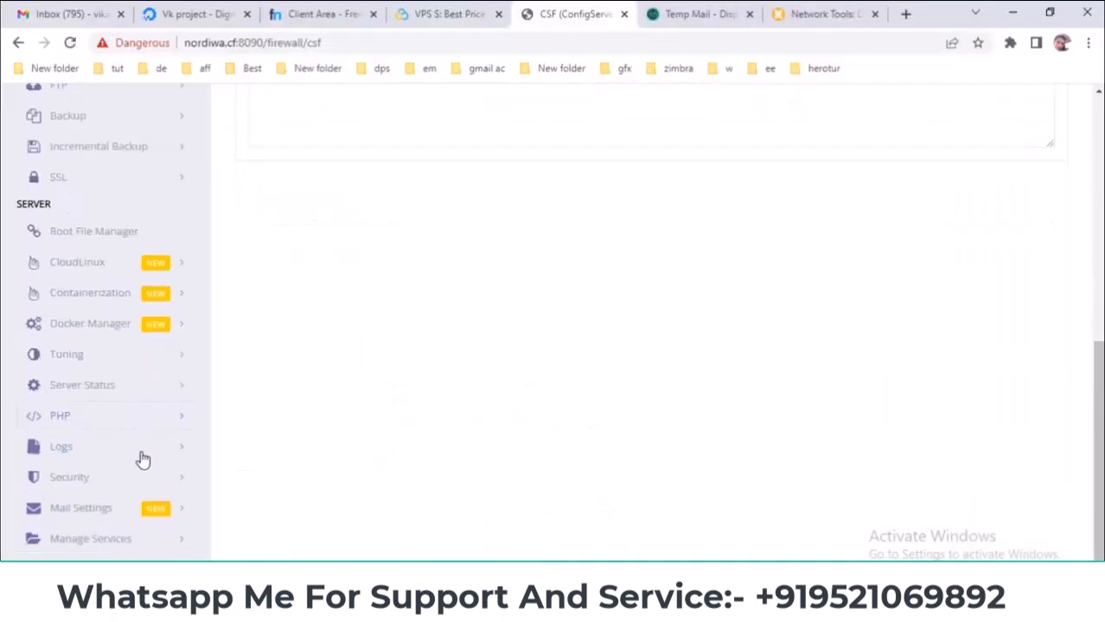
- Open ModSecurity Conf, ModSecurity Rules and ModSecurity Rules Packs in new browser tabs
click(134, 481)
scroll(285, 424, down, 3)
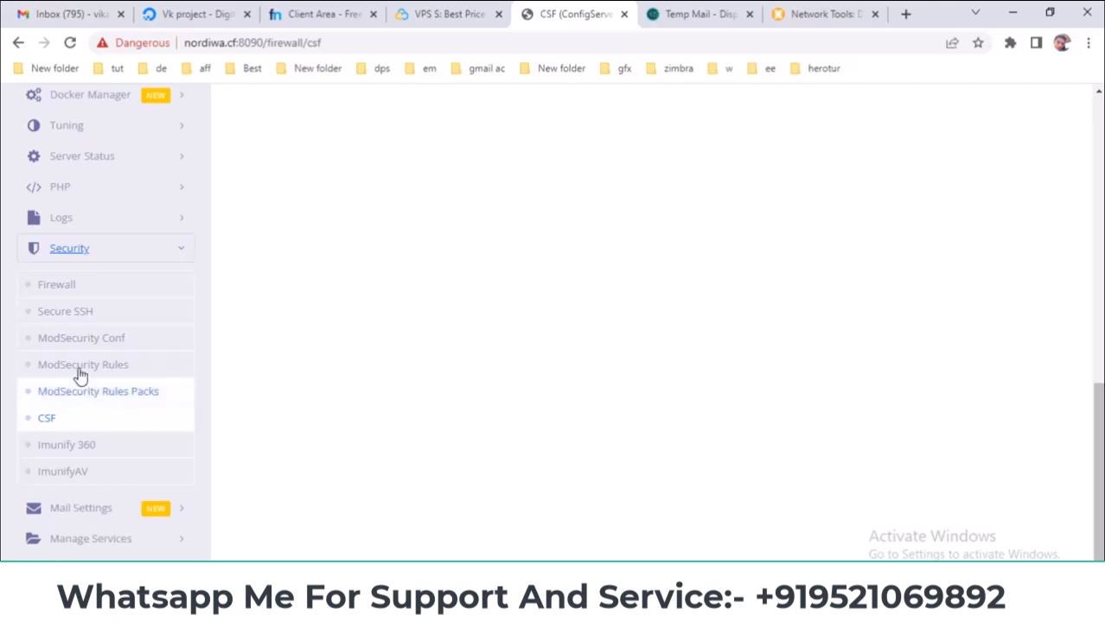
right_click(116, 342)
click(143, 355)
right_click(111, 370)
click(172, 378)
right_click(100, 396)
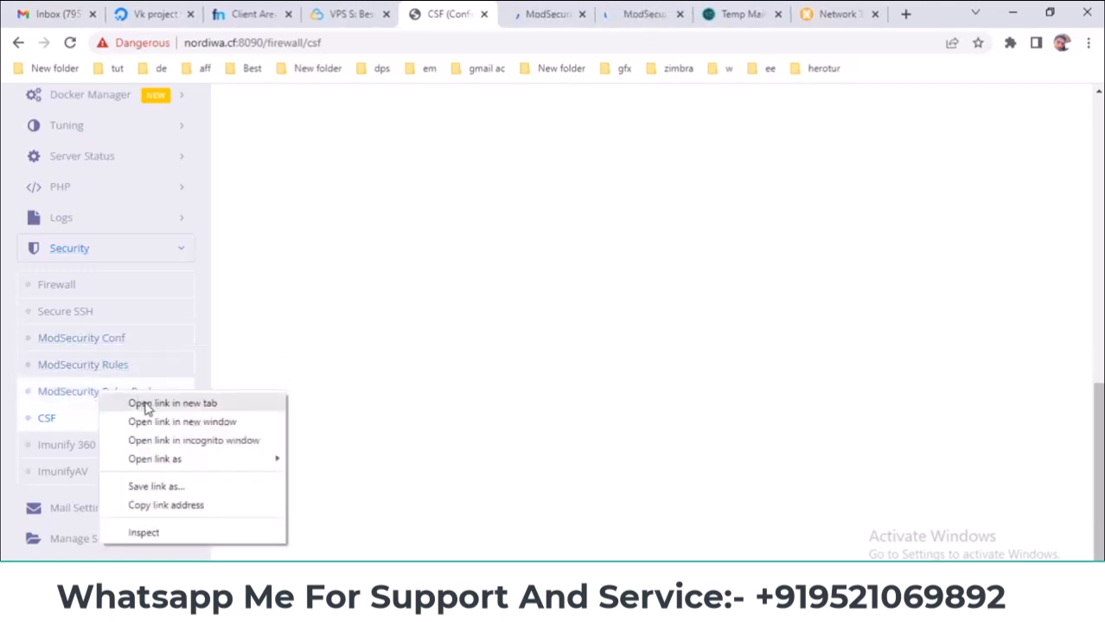
click(142, 404)
right_click(80, 446)
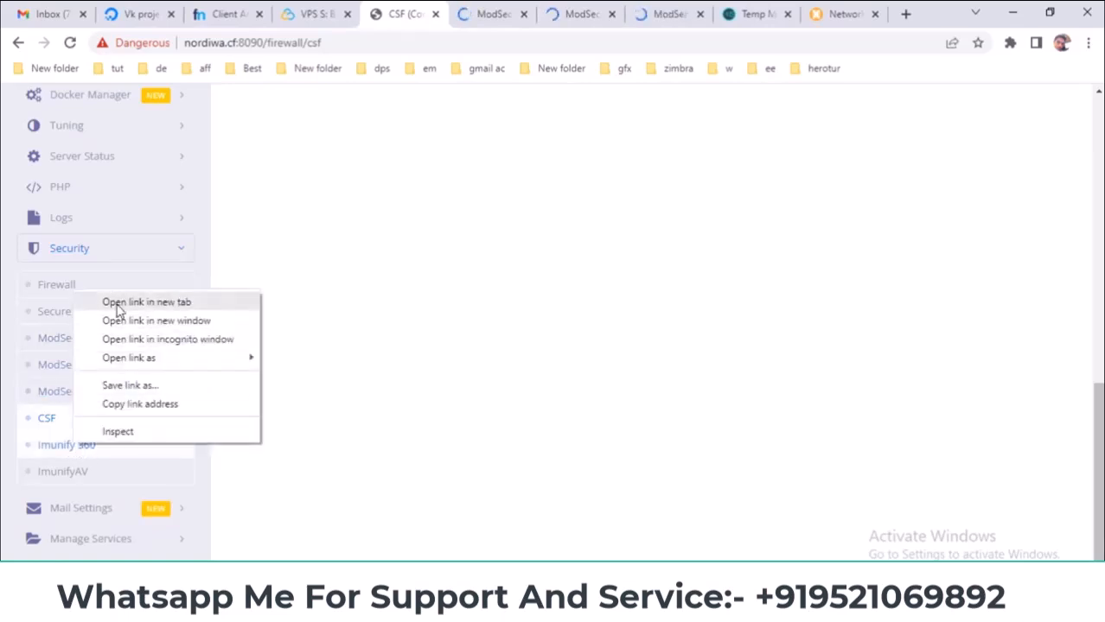
- Open Imunify 360 and ImunifyAV in new tabs and close the VPS order tab
click(116, 306)
right_click(79, 474)
click(134, 331)
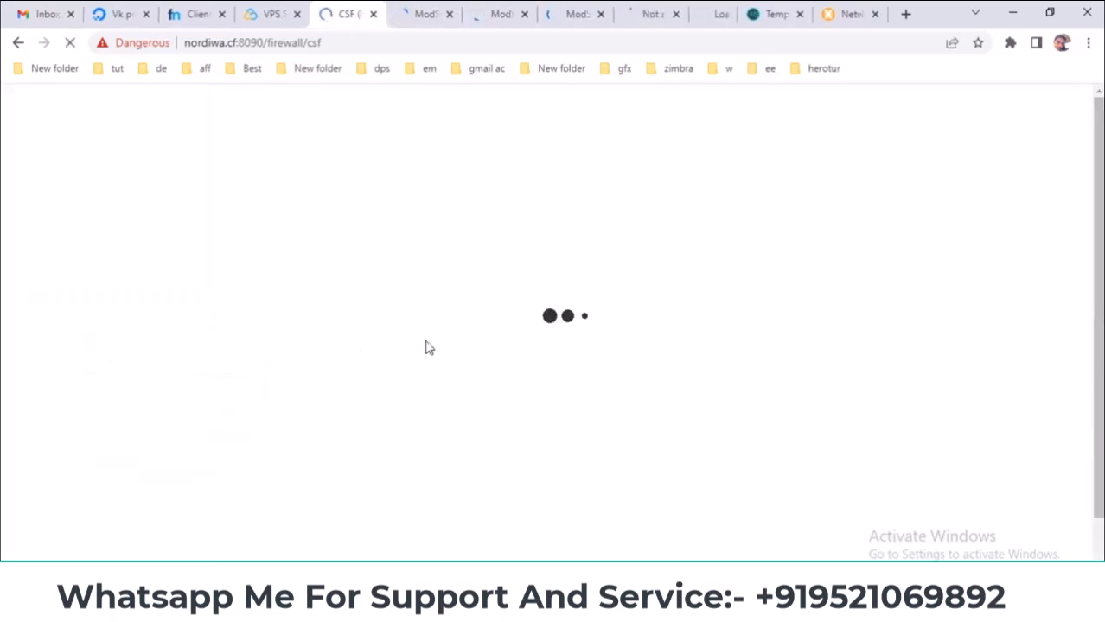
click(274, 12)
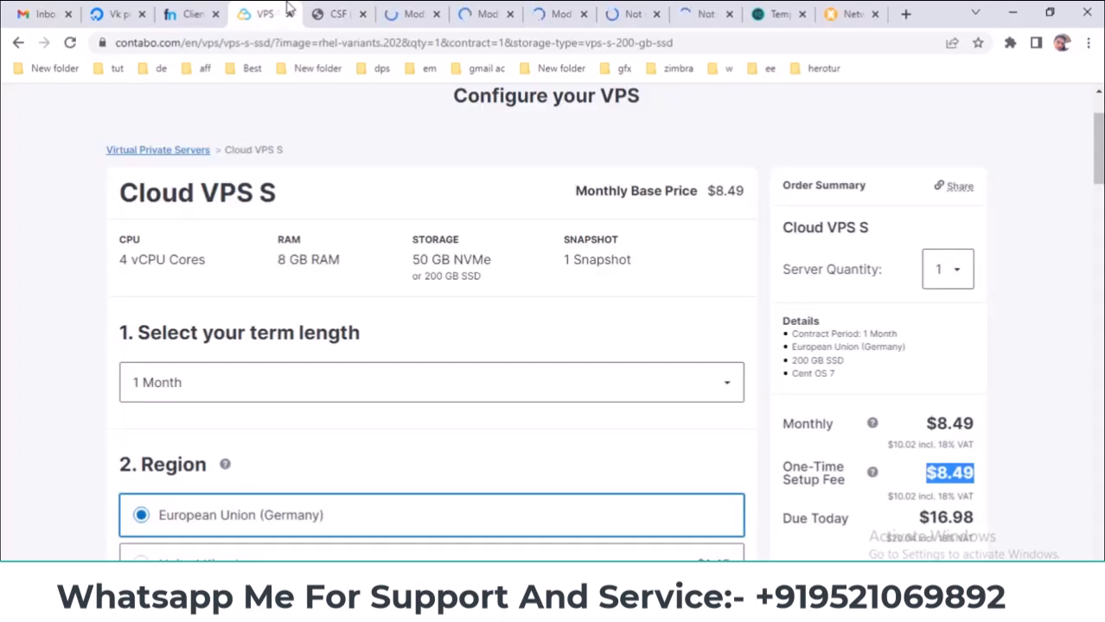
click(314, 9)
click(289, 13)
- Review the CSF TCP In, TCP Out and UDP In port lists
scroll(370, 239, up, 10)
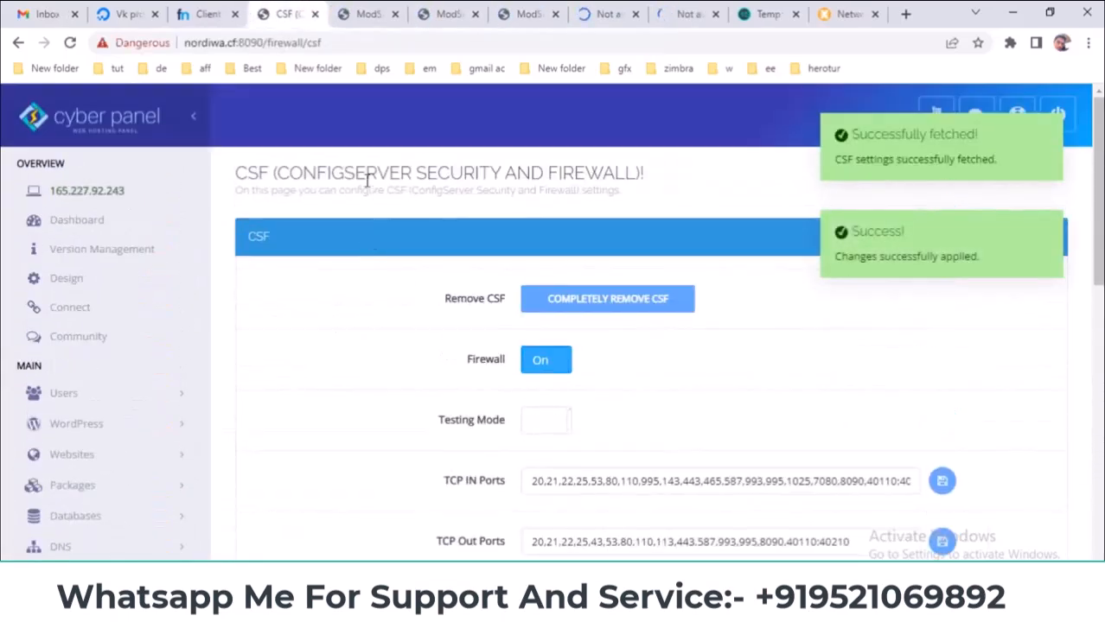
scroll(352, 372, down, 1)
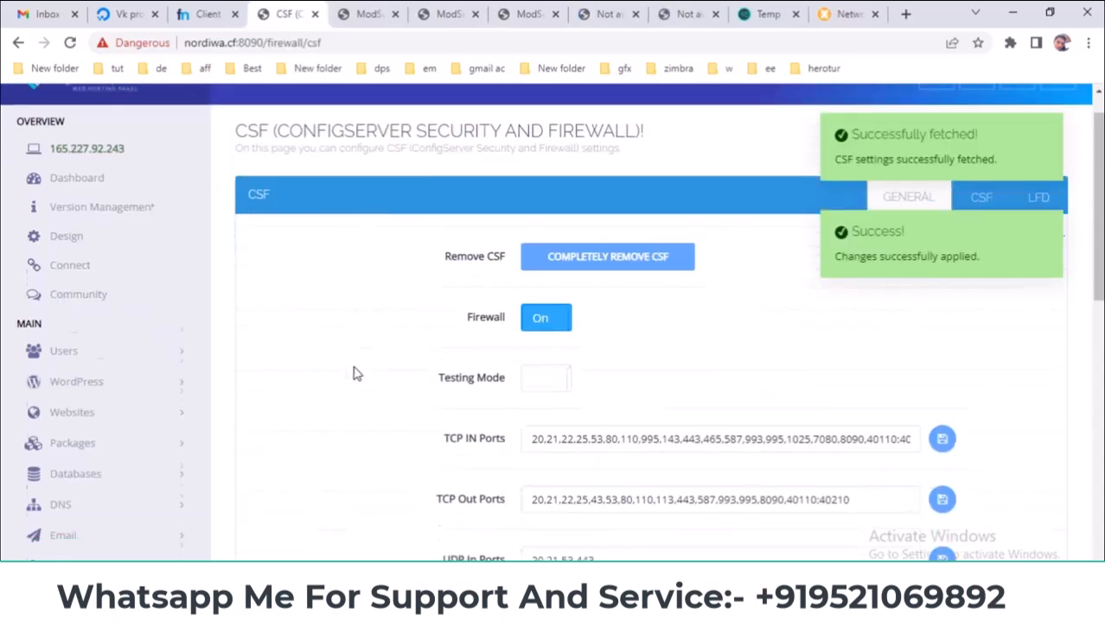
drag(536, 400, 899, 401)
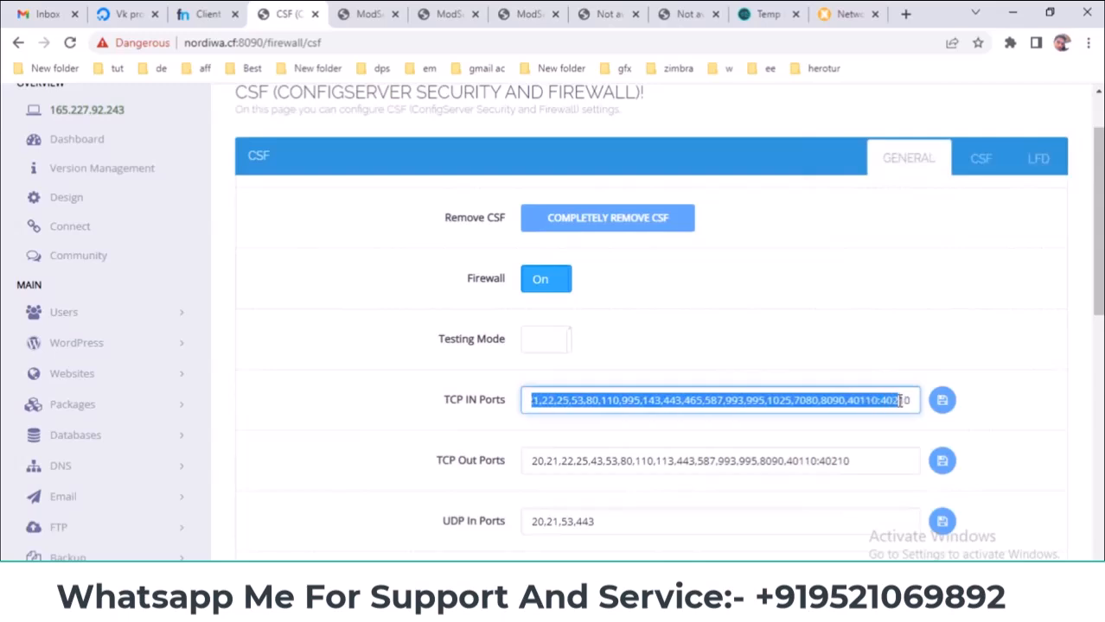
click(654, 435)
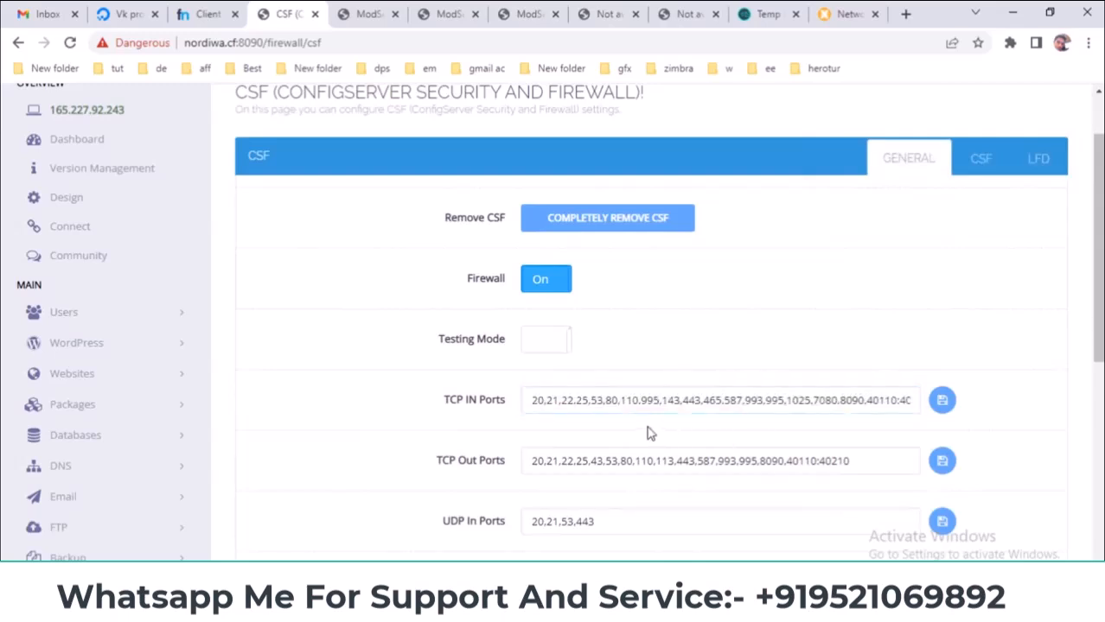
drag(883, 462, 481, 469)
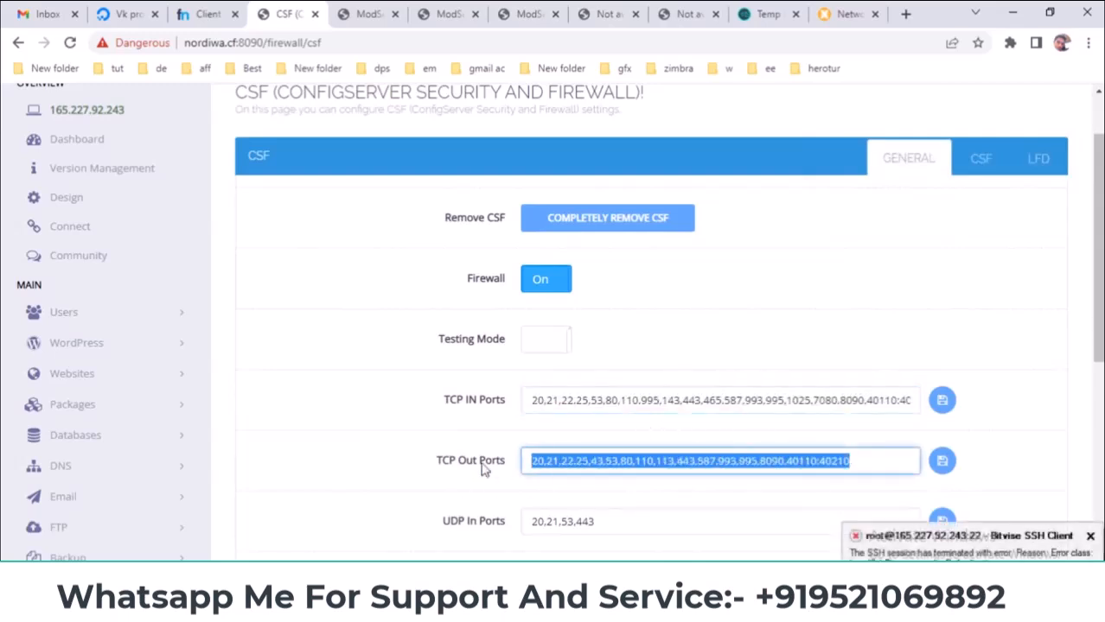
click(401, 459)
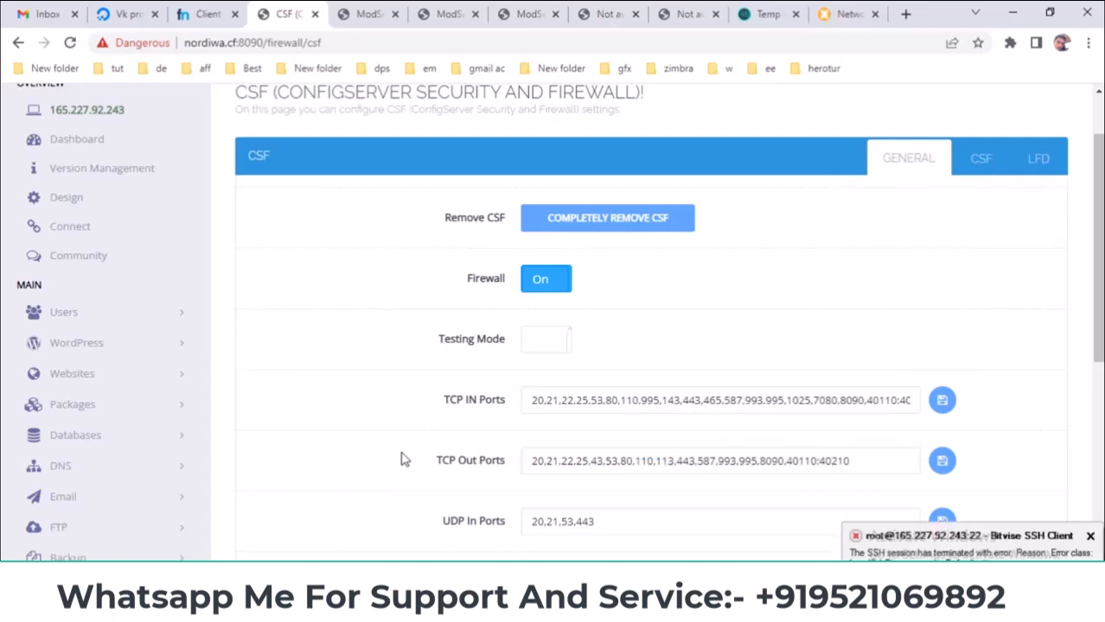
drag(1097, 313, 1097, 386)
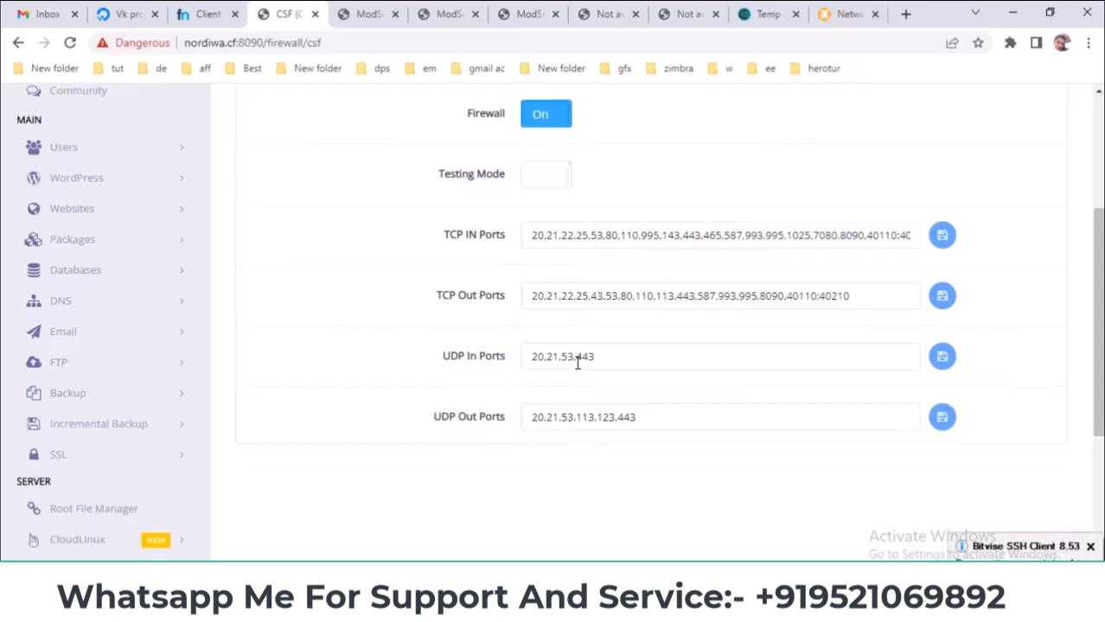
drag(618, 352, 413, 359)
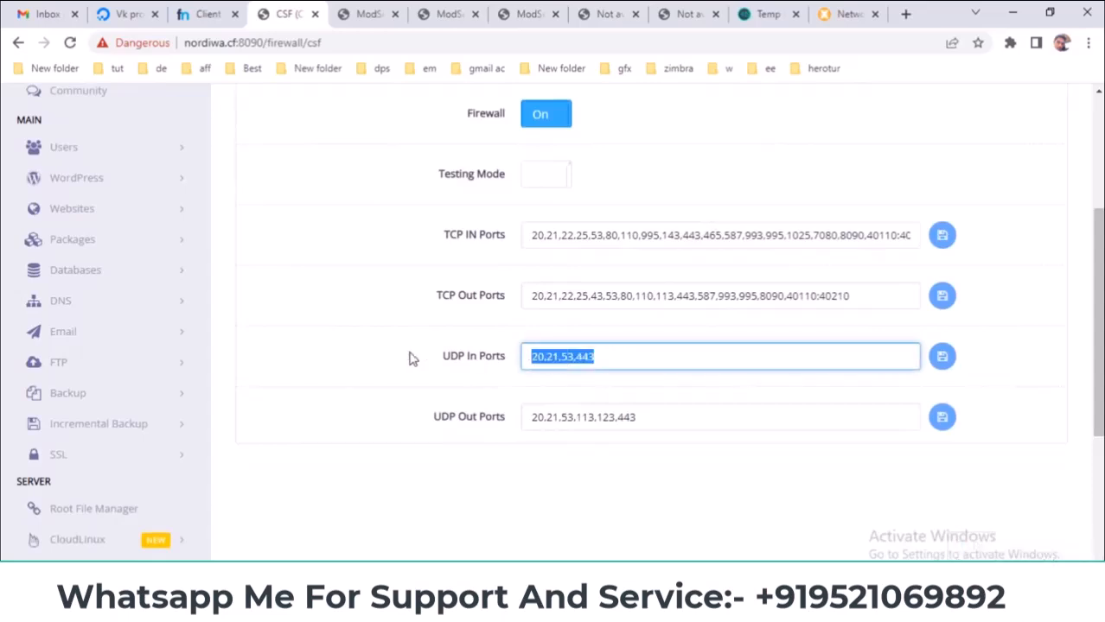
drag(660, 416, 398, 370)
scroll(402, 370, up, 2)
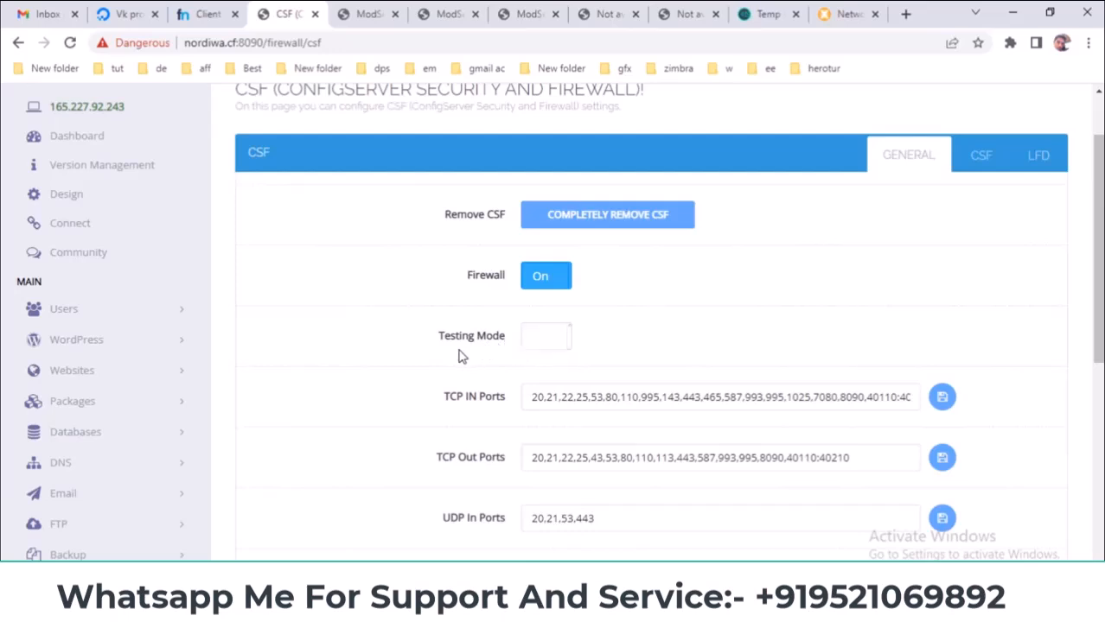
scroll(460, 354, down, 3)
scroll(465, 354, up, 3)
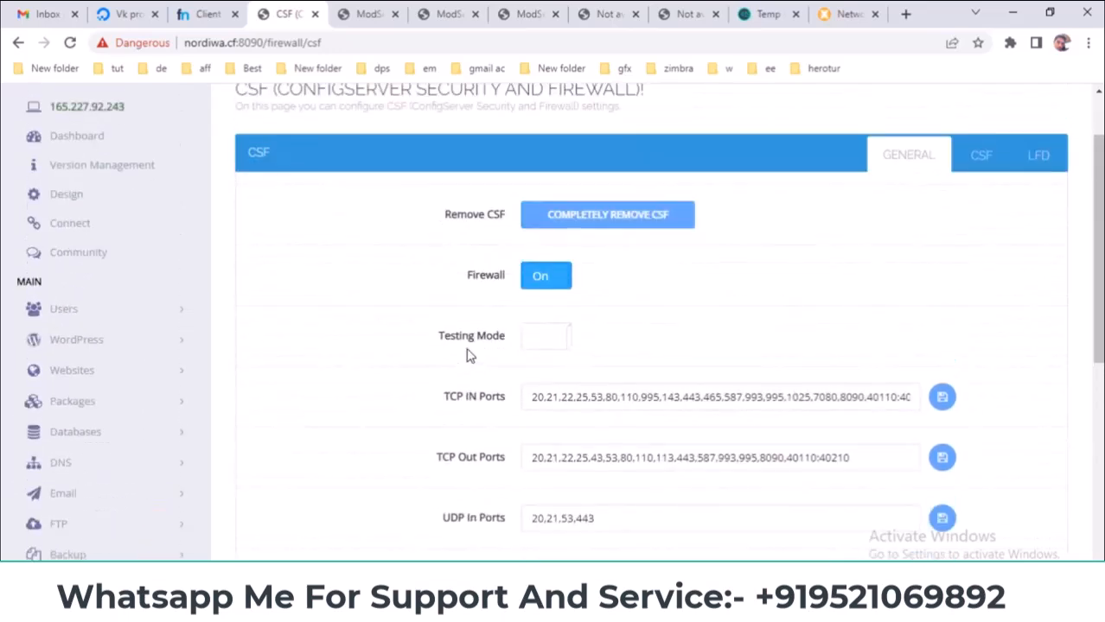
- Toggle CSF testing mode on and back off, leaving the firewall out of testing mode
click(540, 350)
click(547, 349)
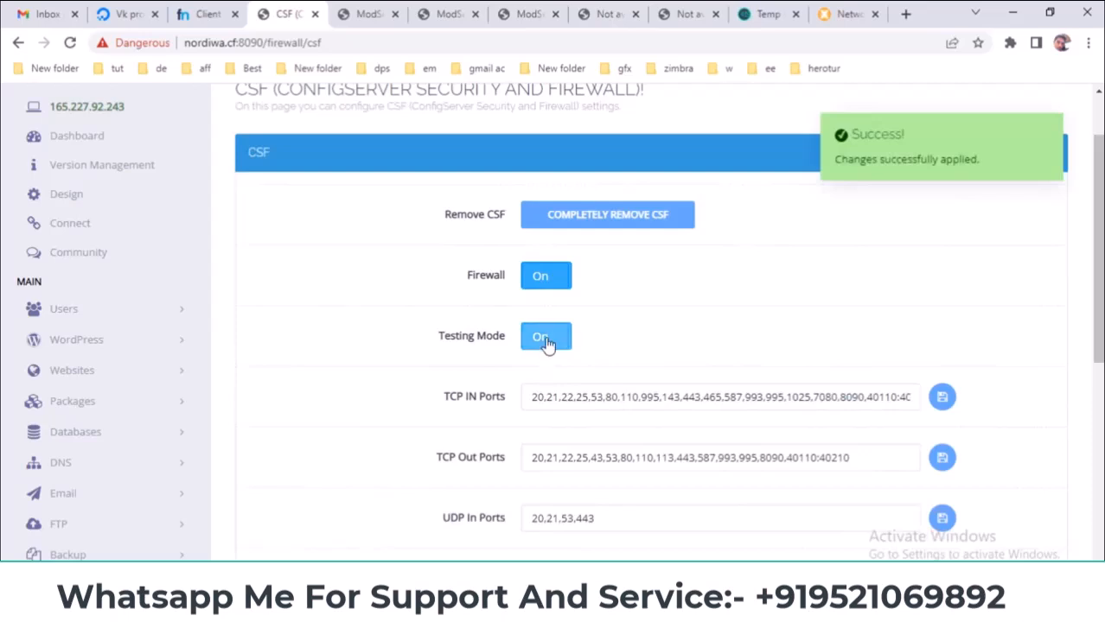
scroll(666, 351, up, 1)
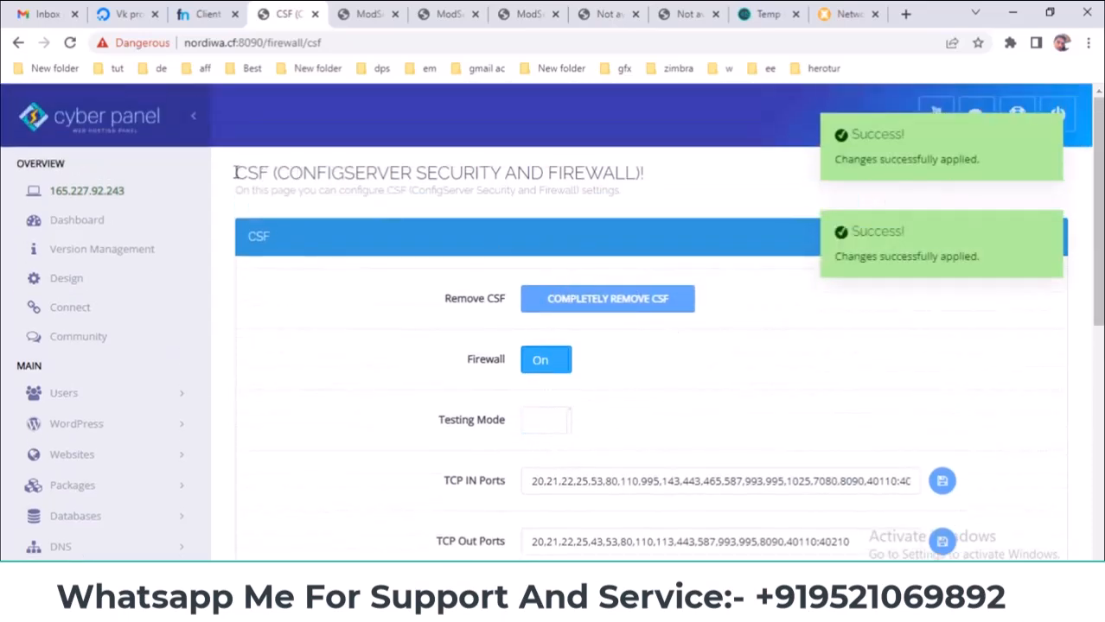
drag(1097, 236, 1096, 265)
scroll(1006, 242, up, 1)
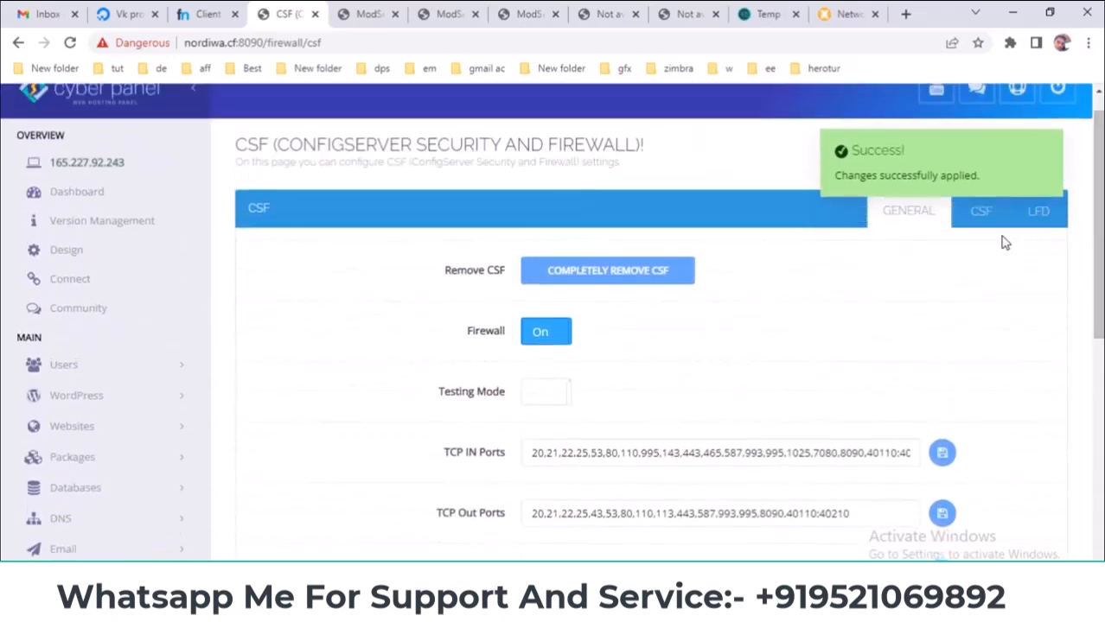
click(984, 216)
- Inspect the Allow IP and Block IP Address fields on the CSF page
click(602, 275)
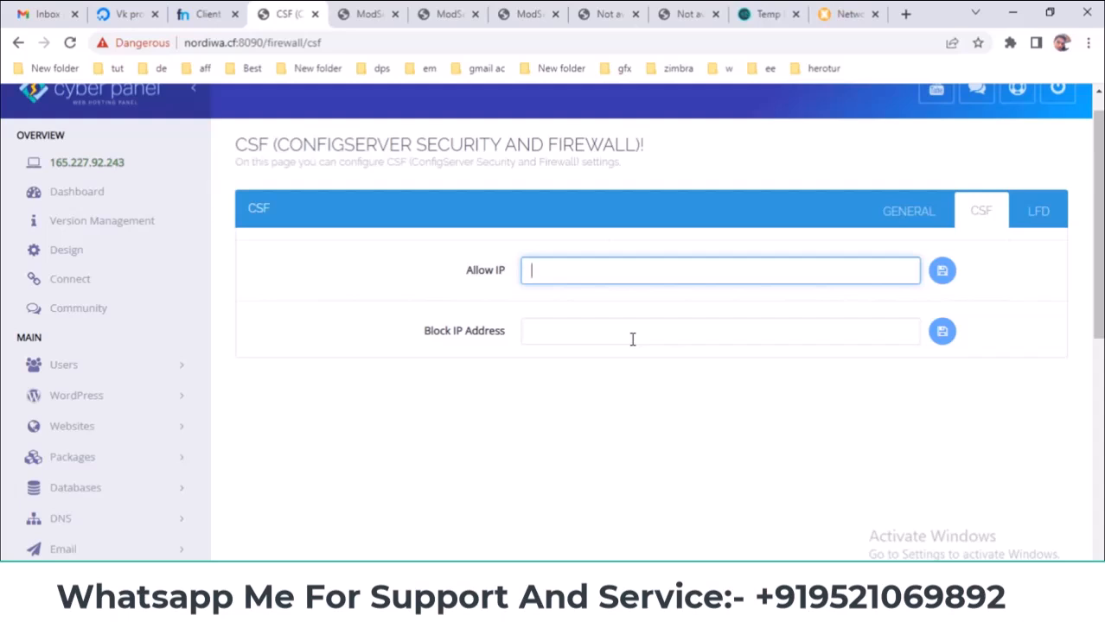
click(632, 333)
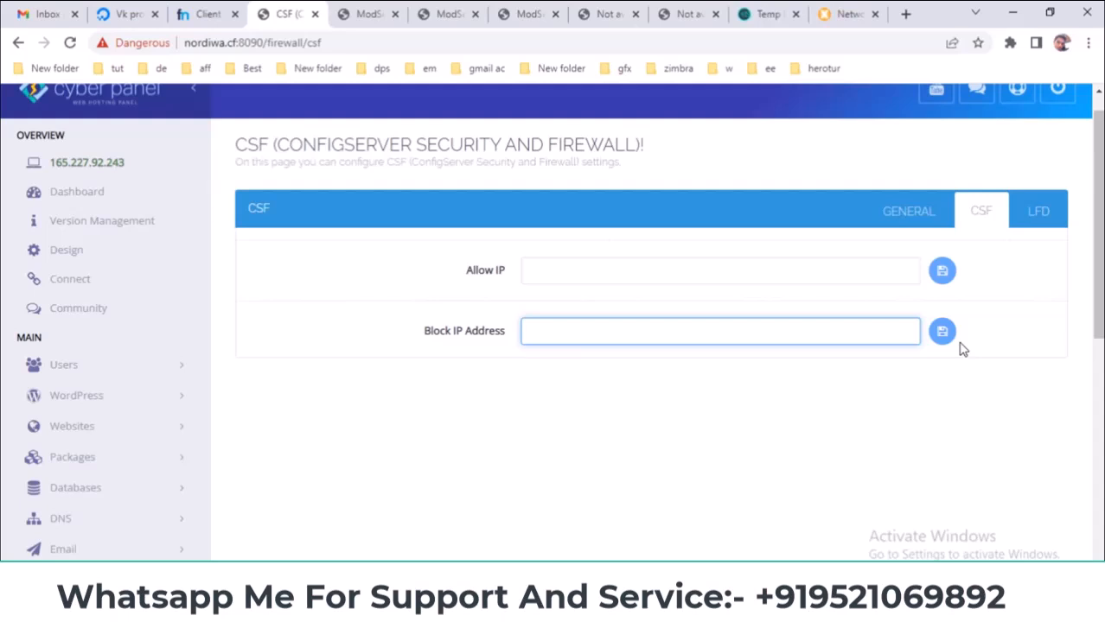
click(684, 276)
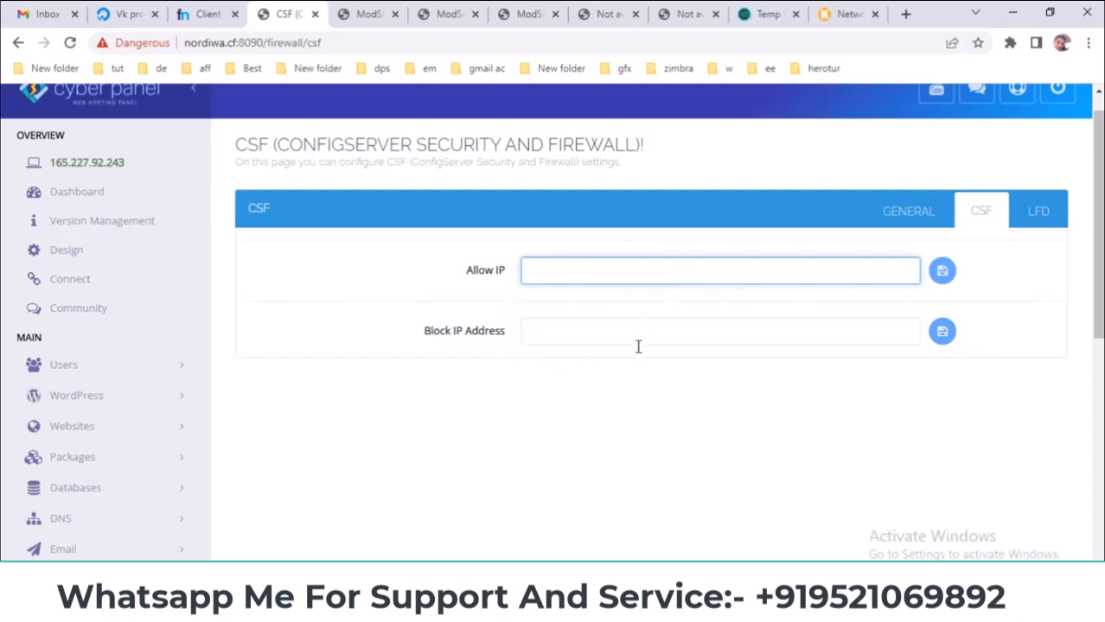
click(736, 329)
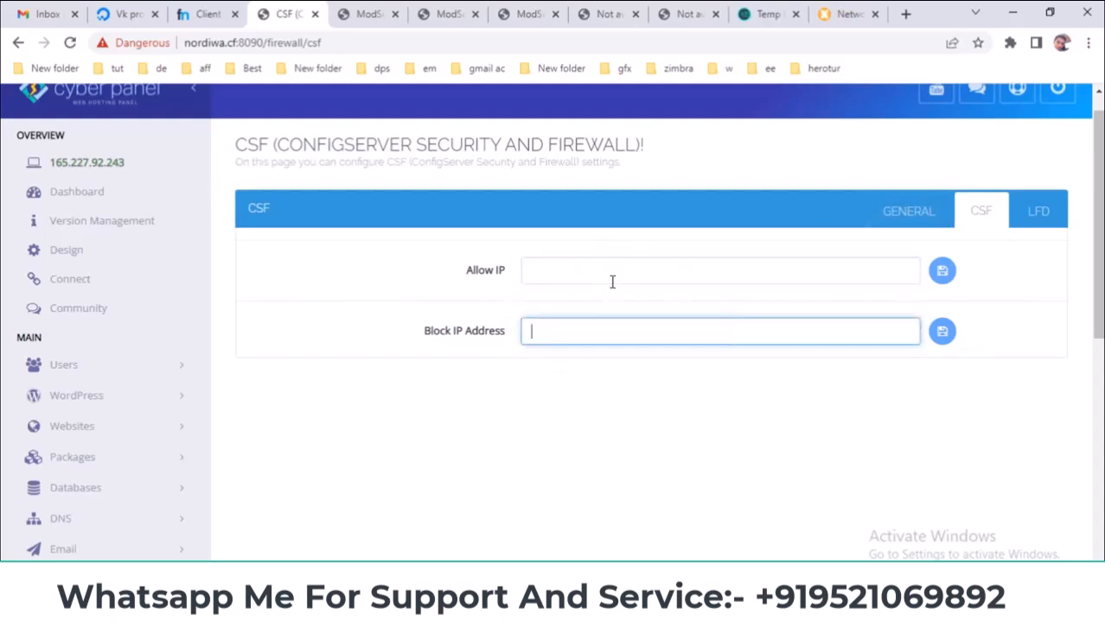
- Open the LFD section, which only reads 'Coming Soon.'
click(1036, 213)
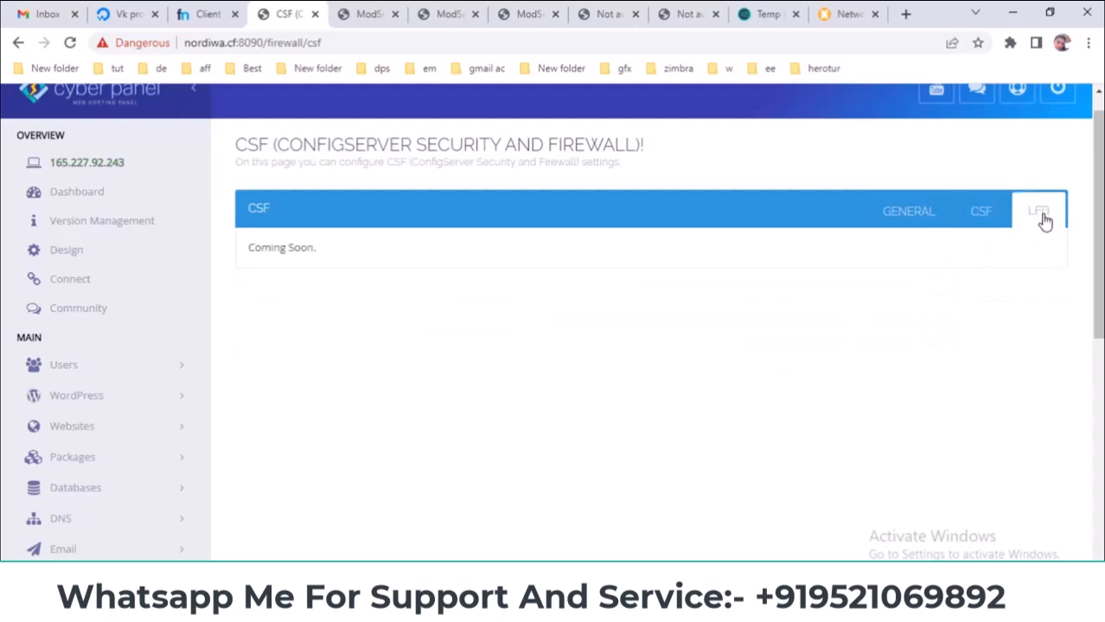
drag(348, 257, 232, 256)
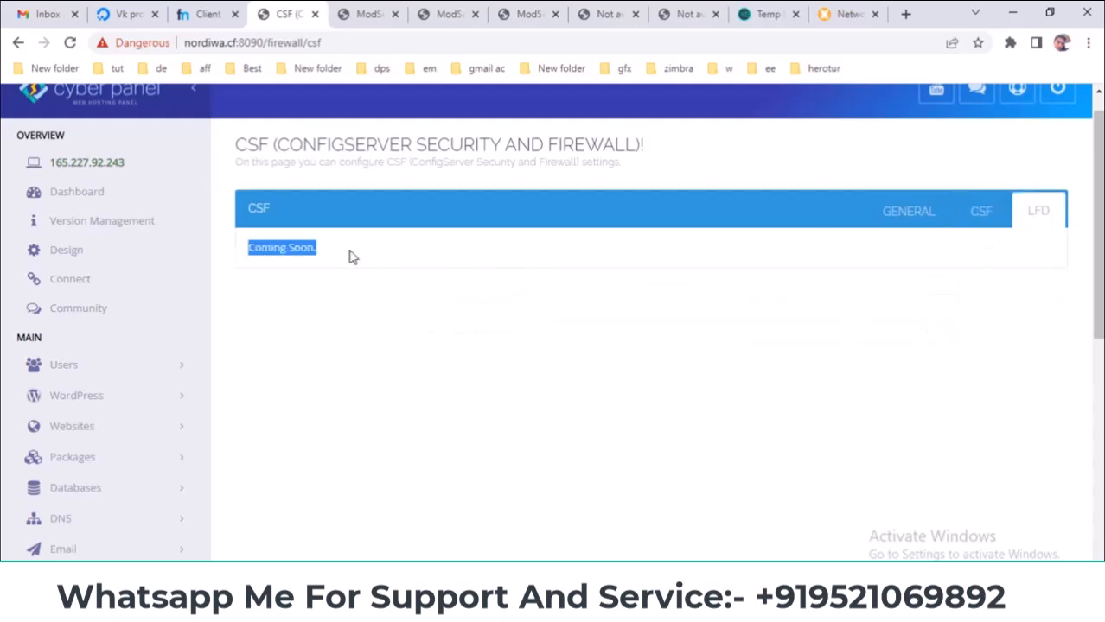
scroll(128, 234, up, 1)
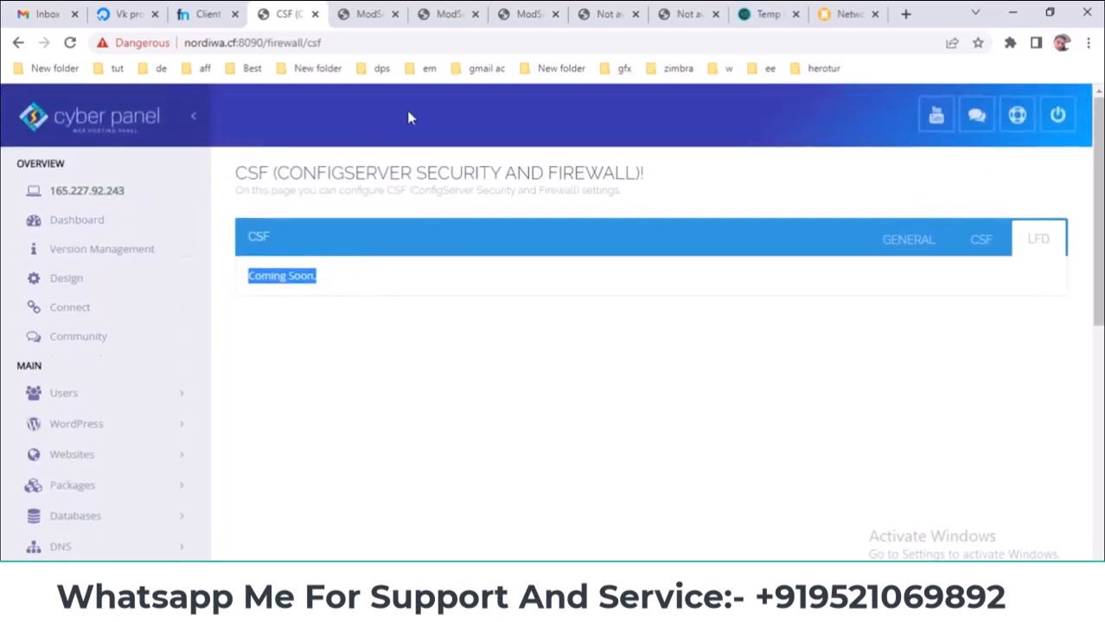
- Close the CSF tab and start ModSecurity installation from the Configurations, Rules and Rules Packages pages
click(315, 14)
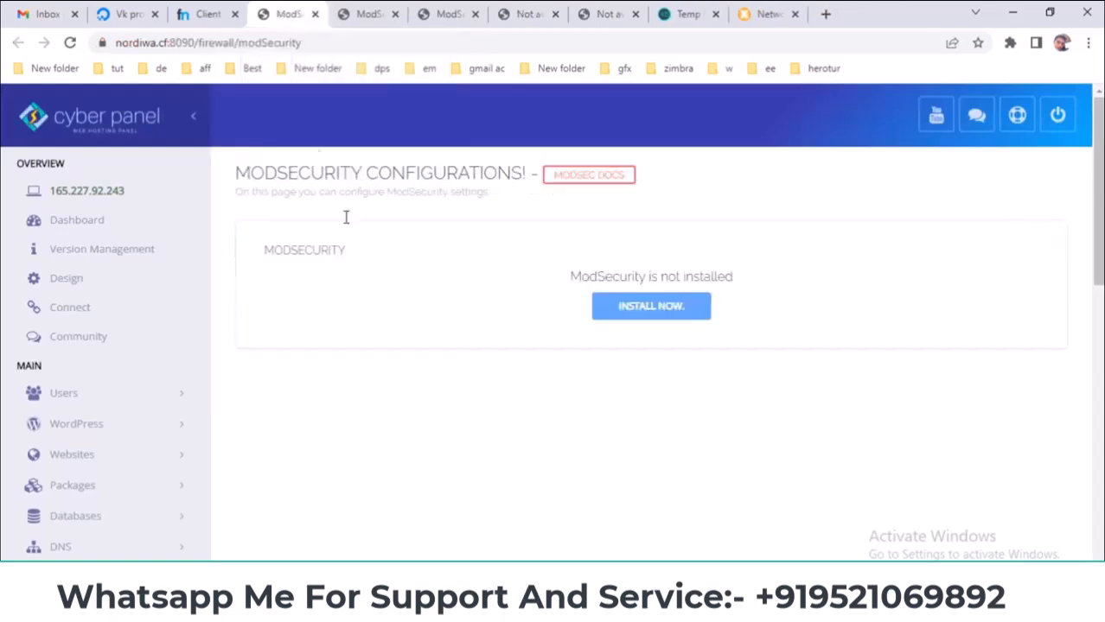
drag(235, 172, 523, 174)
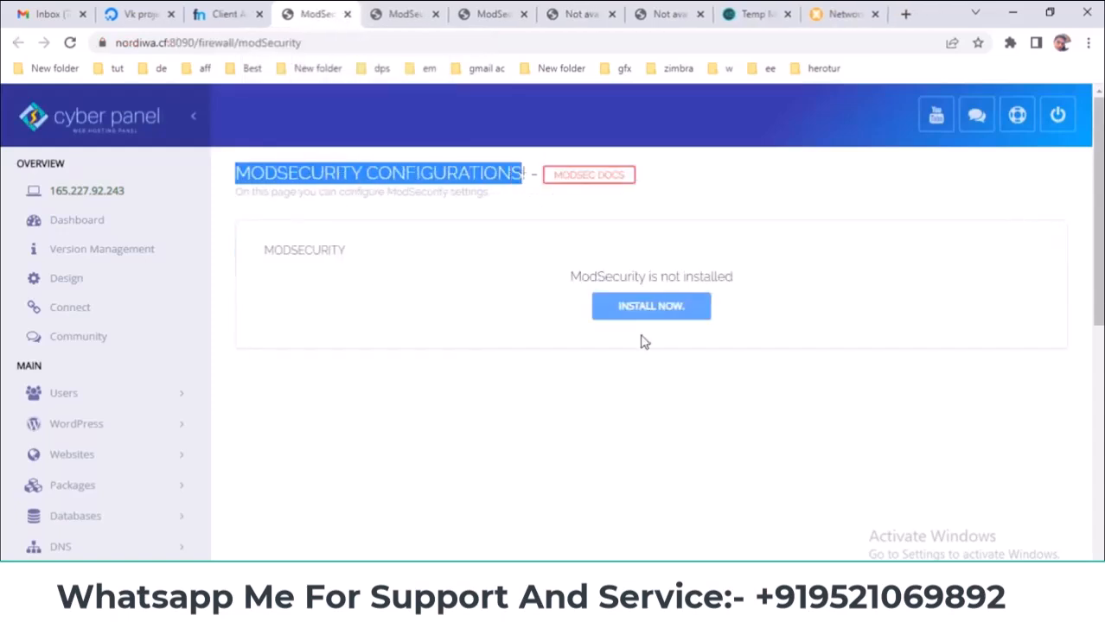
click(690, 306)
click(410, 7)
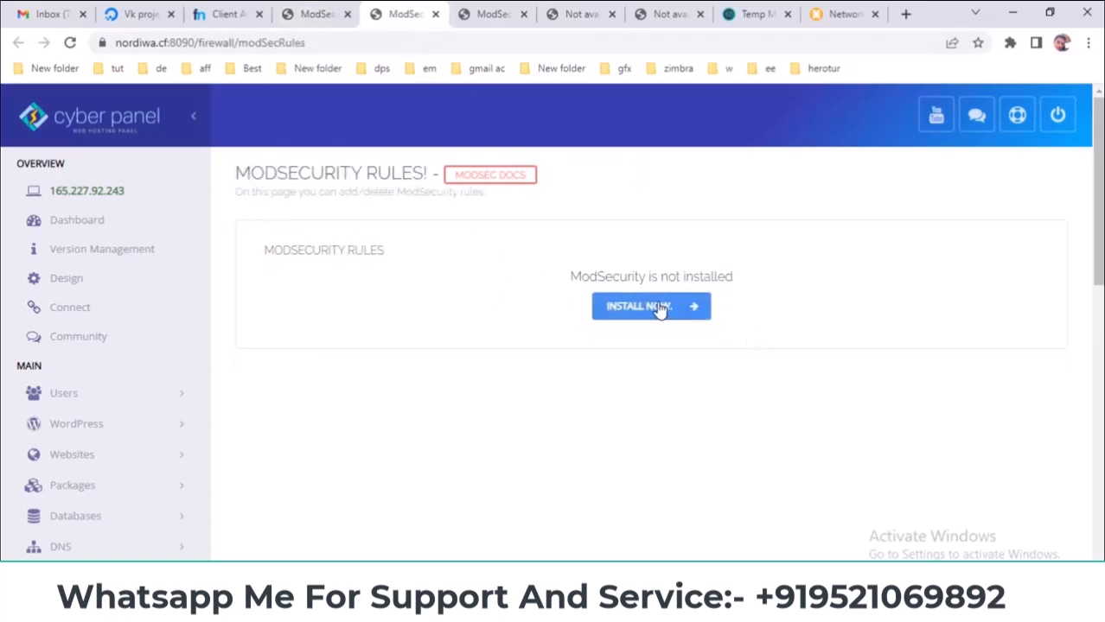
click(698, 306)
click(481, 7)
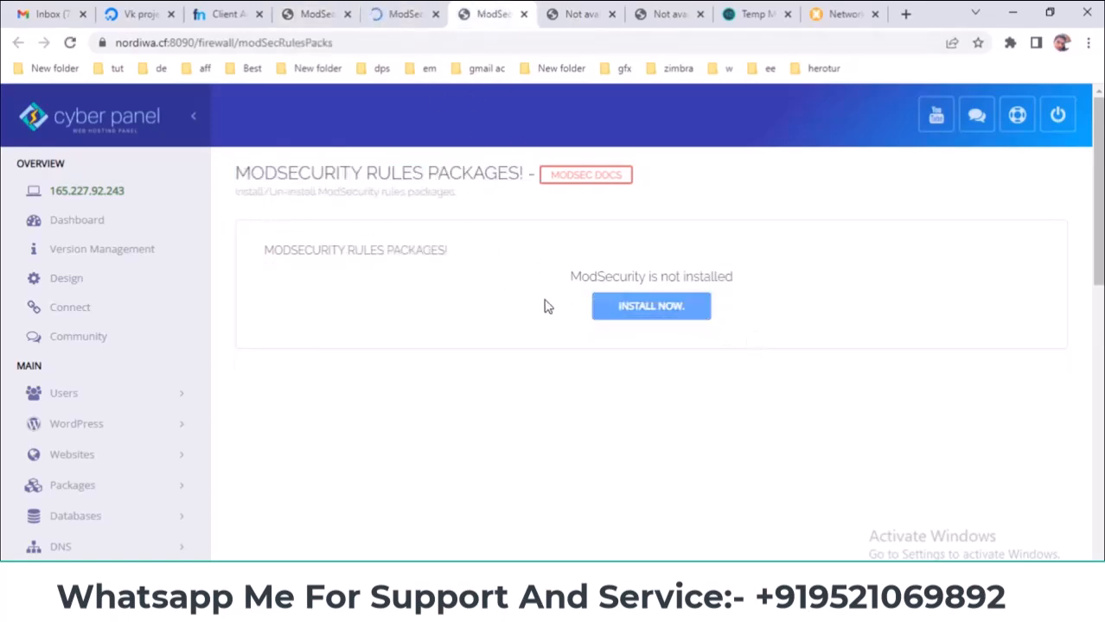
click(651, 310)
- On the Imunify 360 'Not Available' page, look up Imunify on Google, then return to the Imunify Key field
click(577, 14)
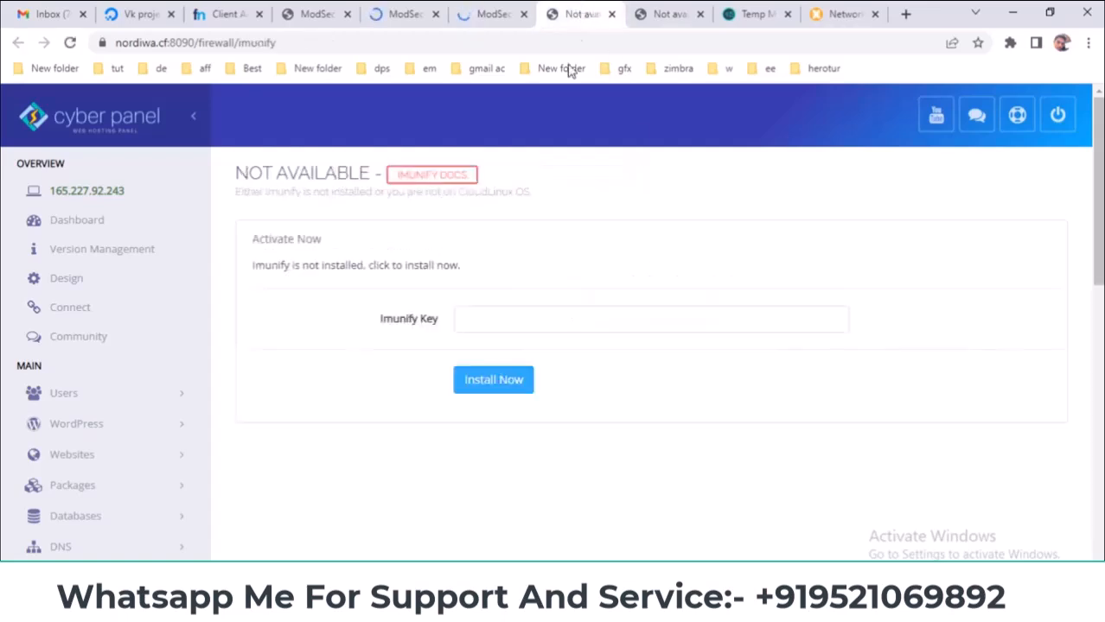
click(510, 318)
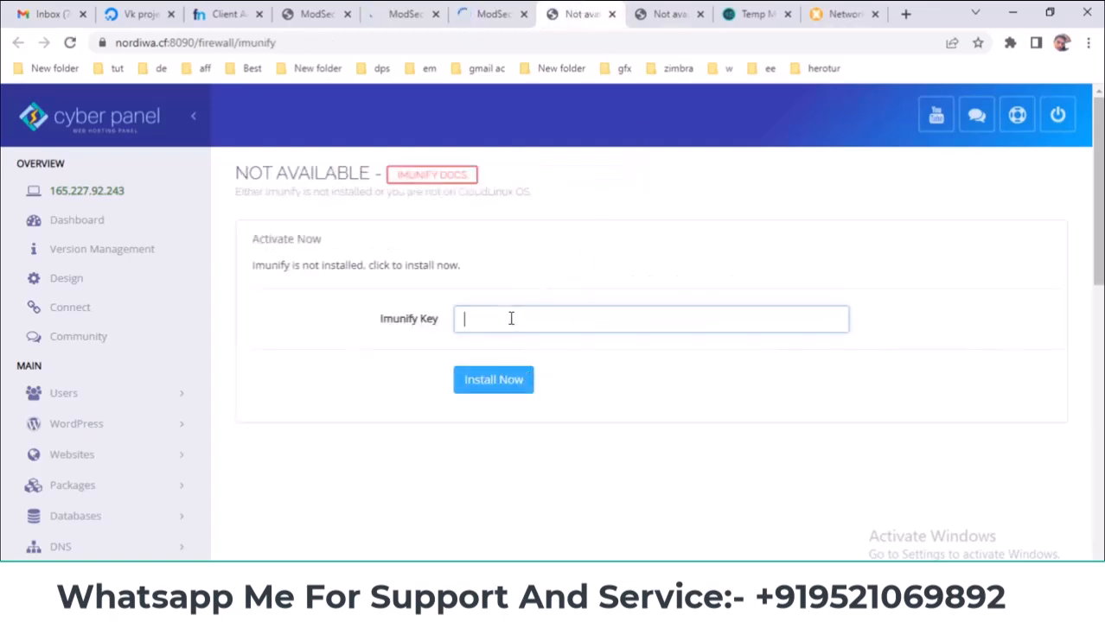
drag(386, 335, 384, 327)
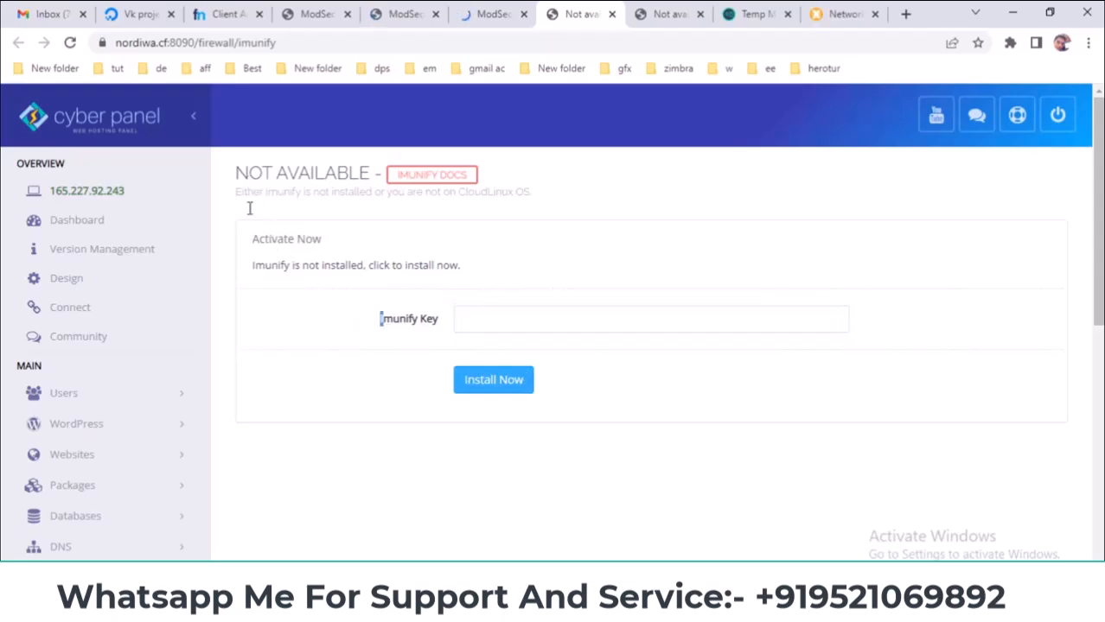
double_click(269, 265)
right_click(266, 271)
click(294, 286)
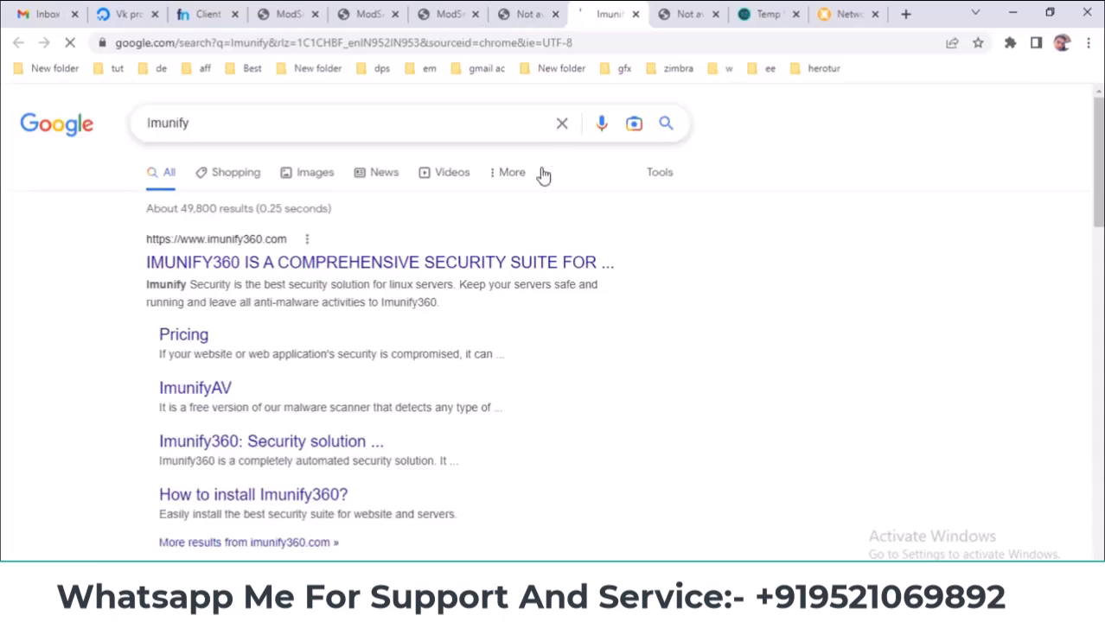
click(523, 14)
click(635, 14)
click(513, 312)
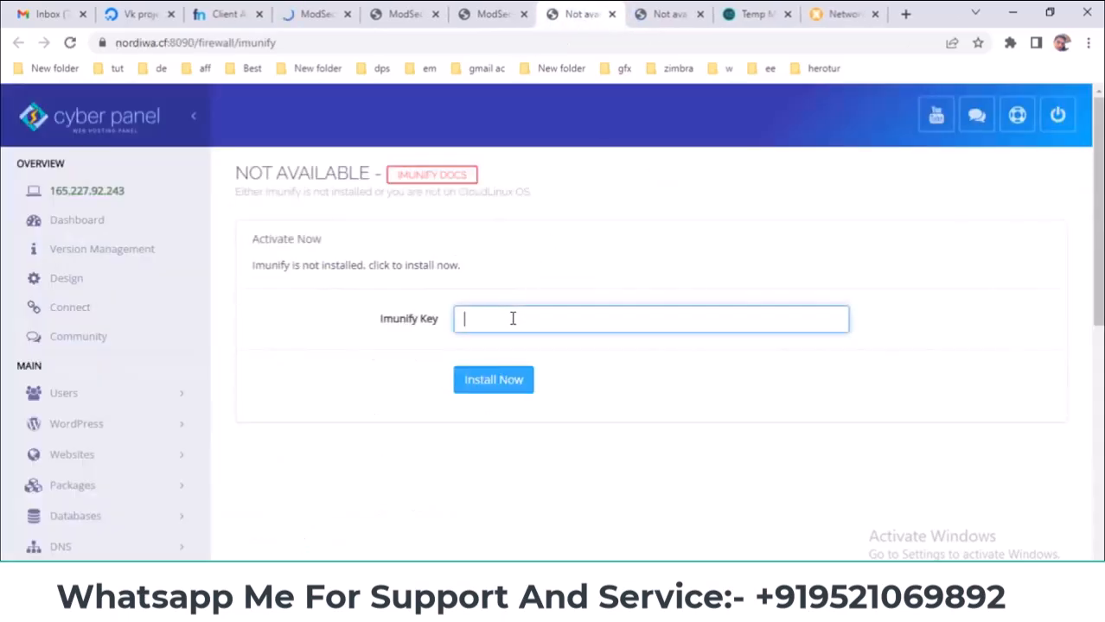
- Close the Imunify 360 tab and start installing ImunifyAV
click(611, 15)
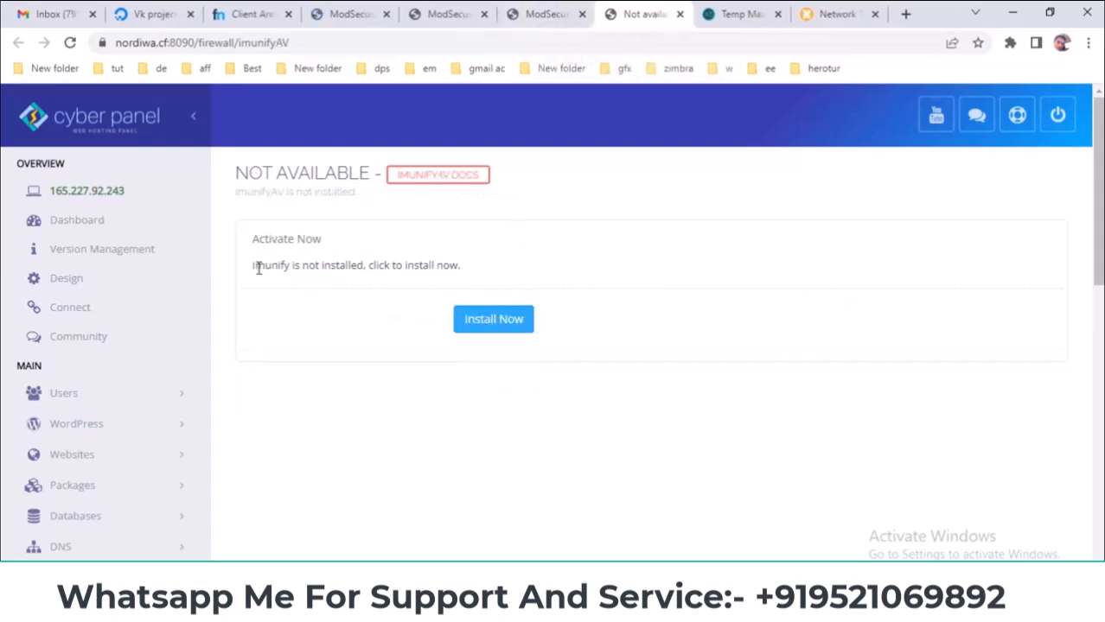
click(494, 319)
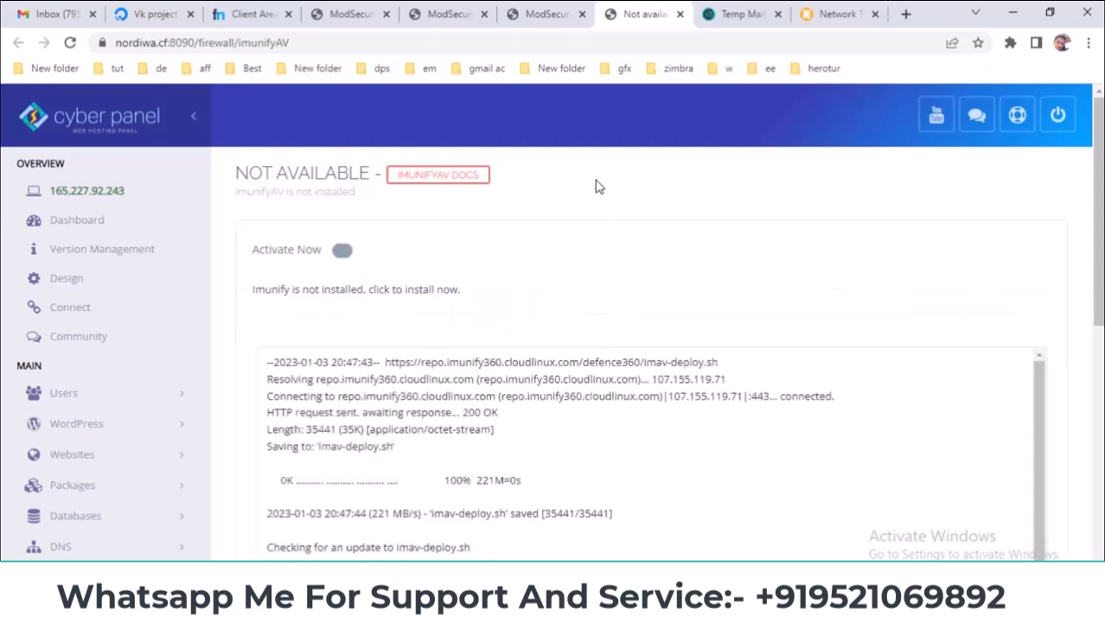
scroll(601, 188, down, 2)
scroll(488, 217, up, 2)
- Search the web for Imunify, then move to the installed ModSecurity Configurations page
double_click(261, 289)
right_click(265, 291)
click(315, 338)
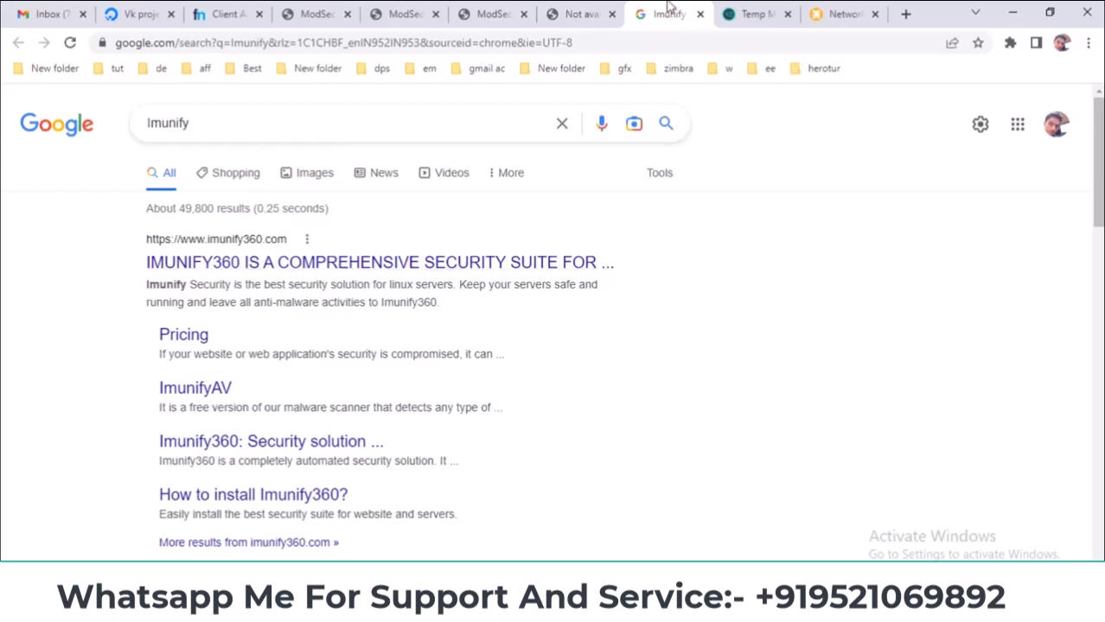
click(577, 14)
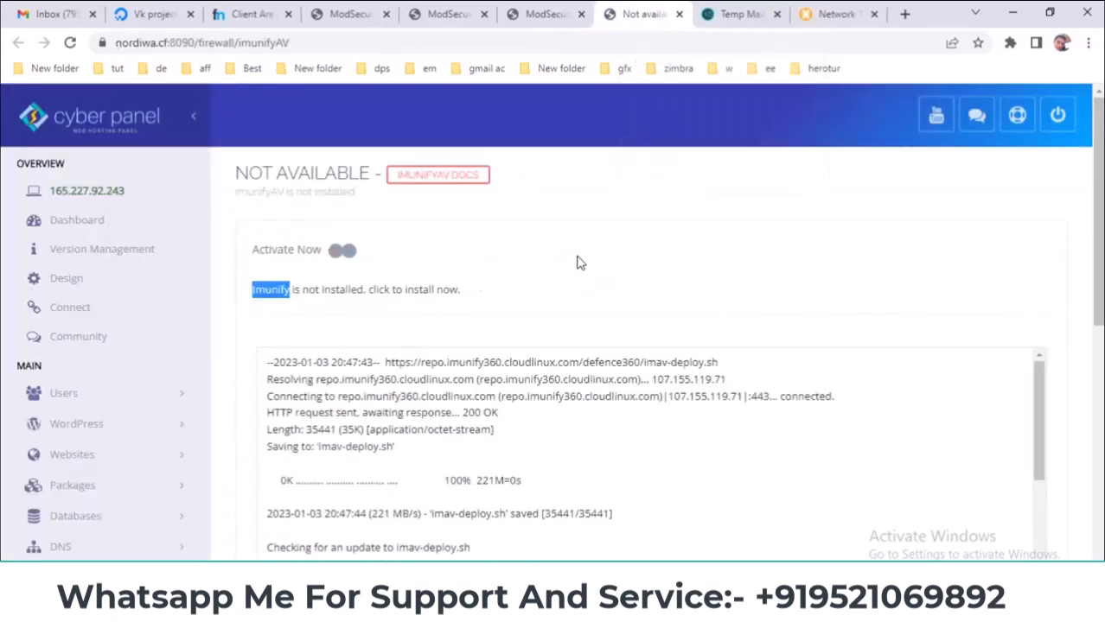
scroll(585, 257, down, 1)
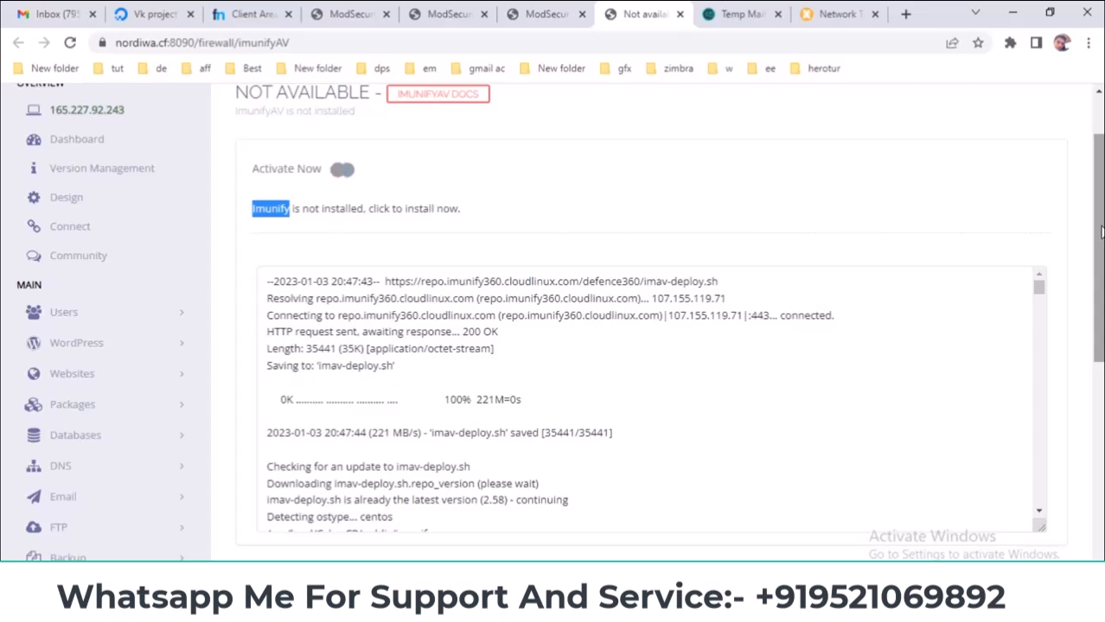
click(532, 12)
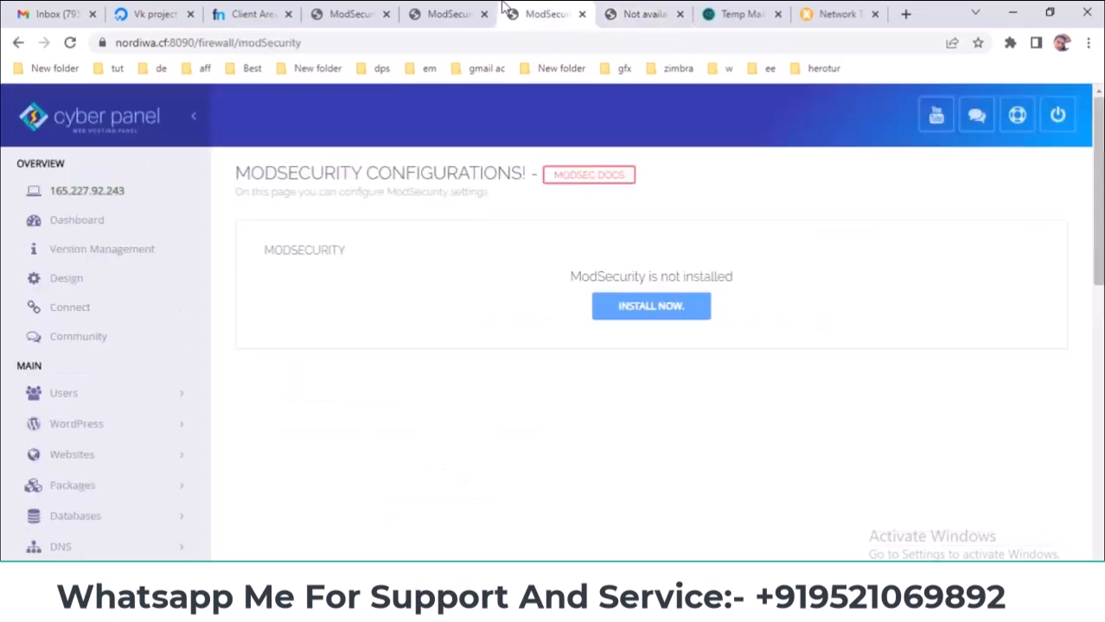
click(440, 7)
- Return to the ModSecurity settings page and review the SecAuditLogRelevantStatus and SecAuditLogParts values
click(367, 9)
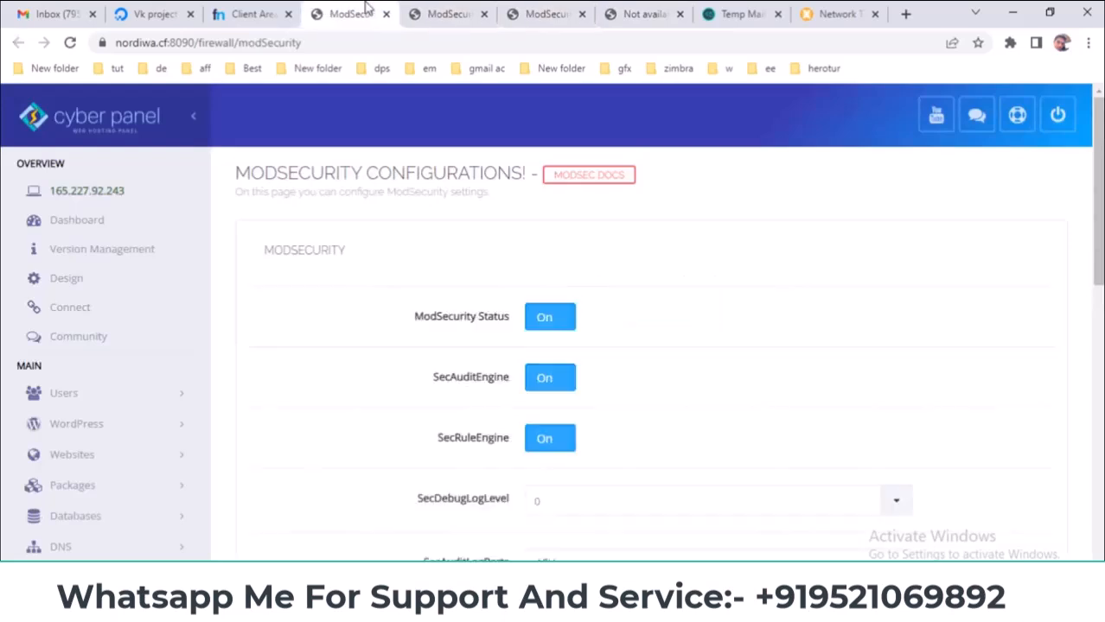
click(420, 8)
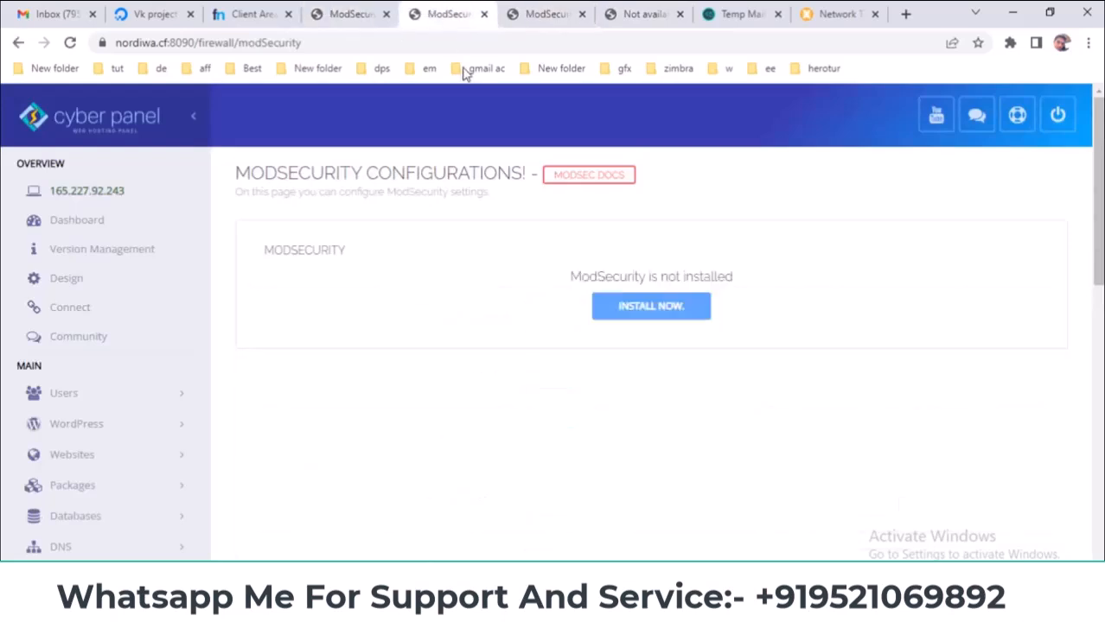
click(363, 9)
scroll(352, 246, down, 3)
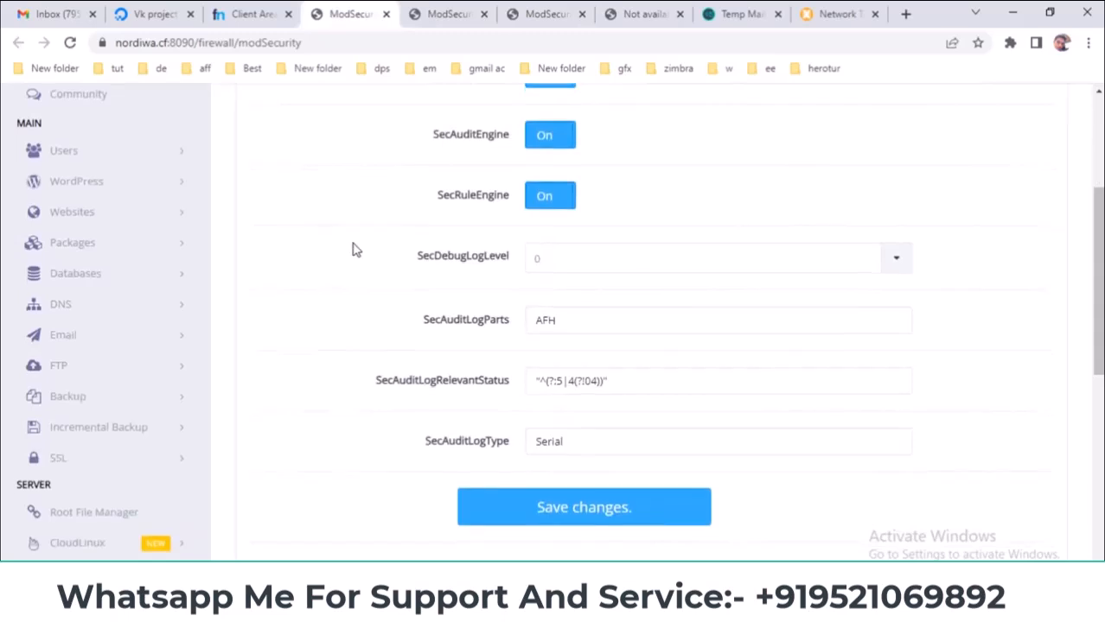
scroll(321, 166, up, 3)
drag(236, 170, 512, 172)
scroll(381, 250, down, 1)
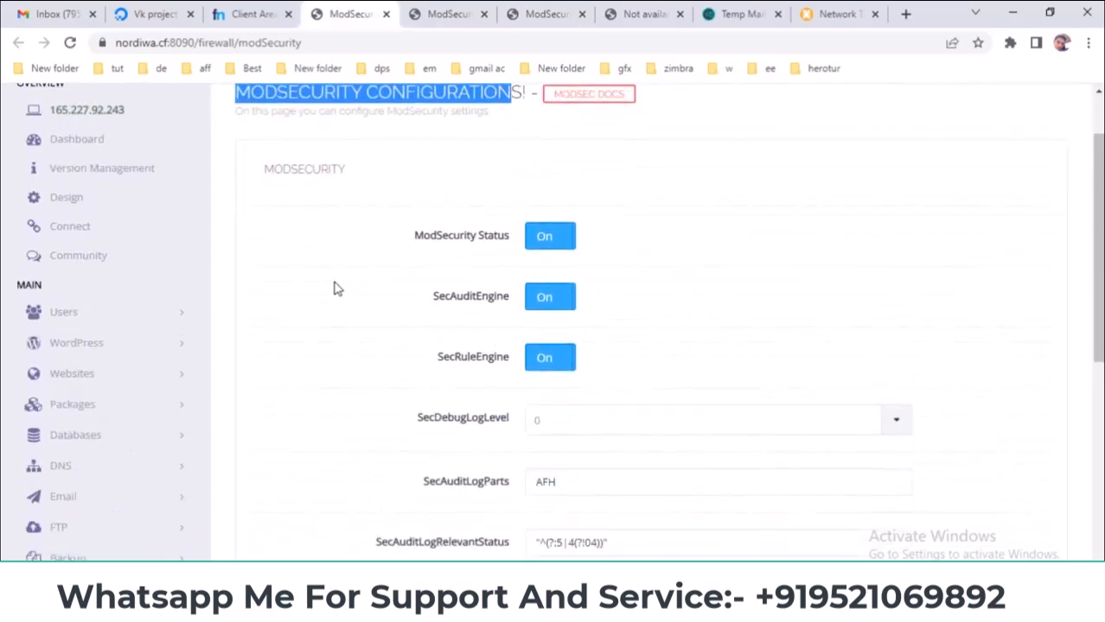
scroll(337, 289, down, 1)
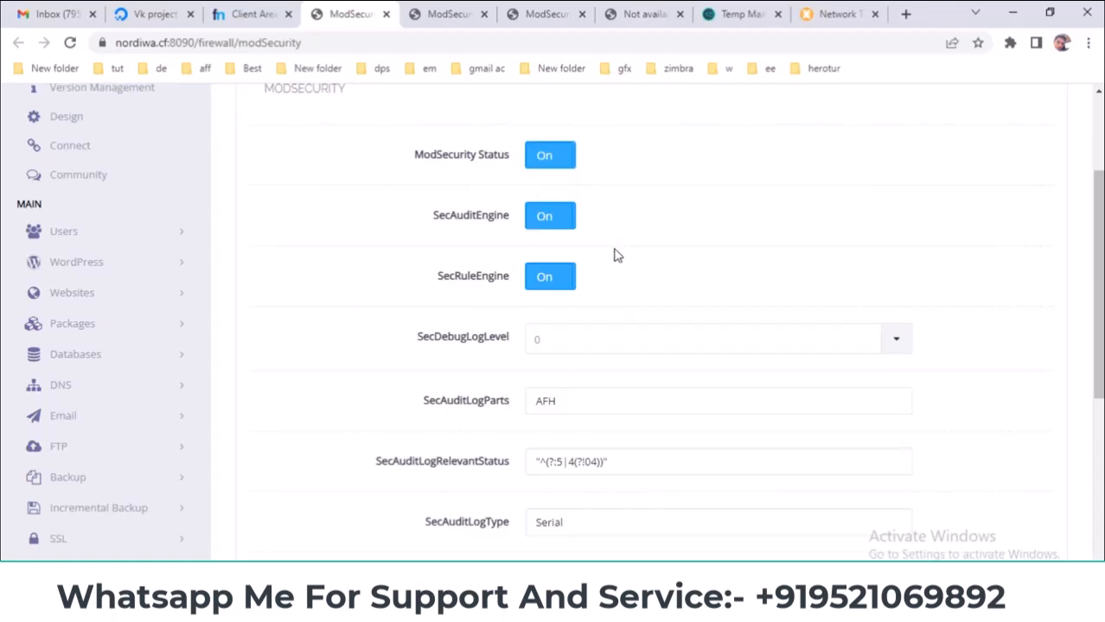
scroll(619, 252, down, 2)
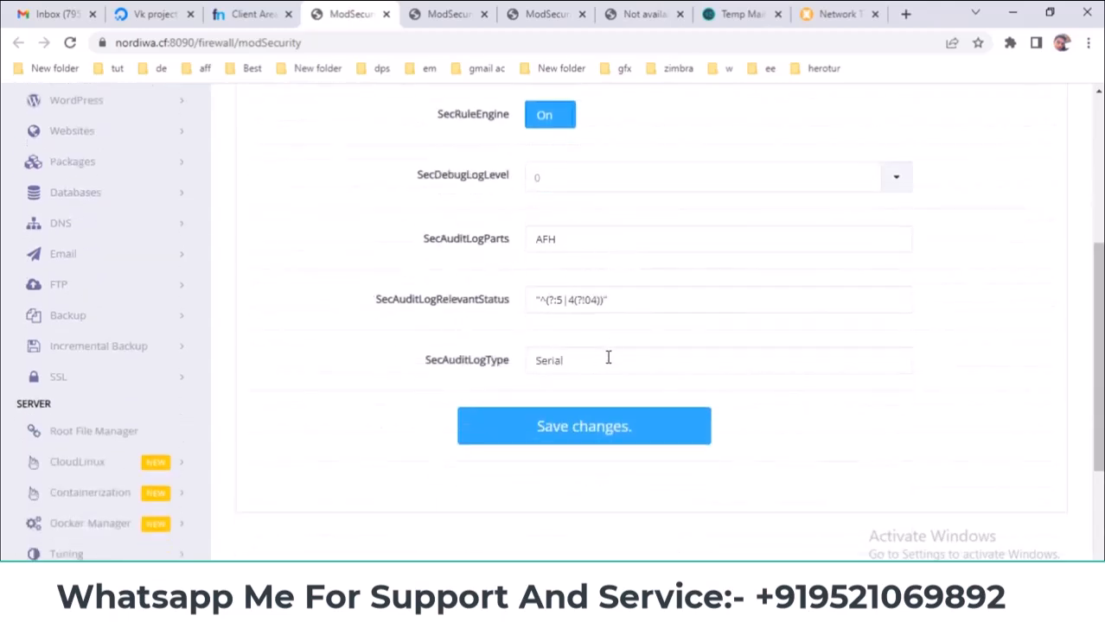
drag(653, 296, 546, 297)
drag(598, 237, 467, 241)
click(471, 241)
- Check the SecDebugLogLevel choices but leave it at 0
scroll(477, 241, down, 1)
scroll(480, 246, down, 3)
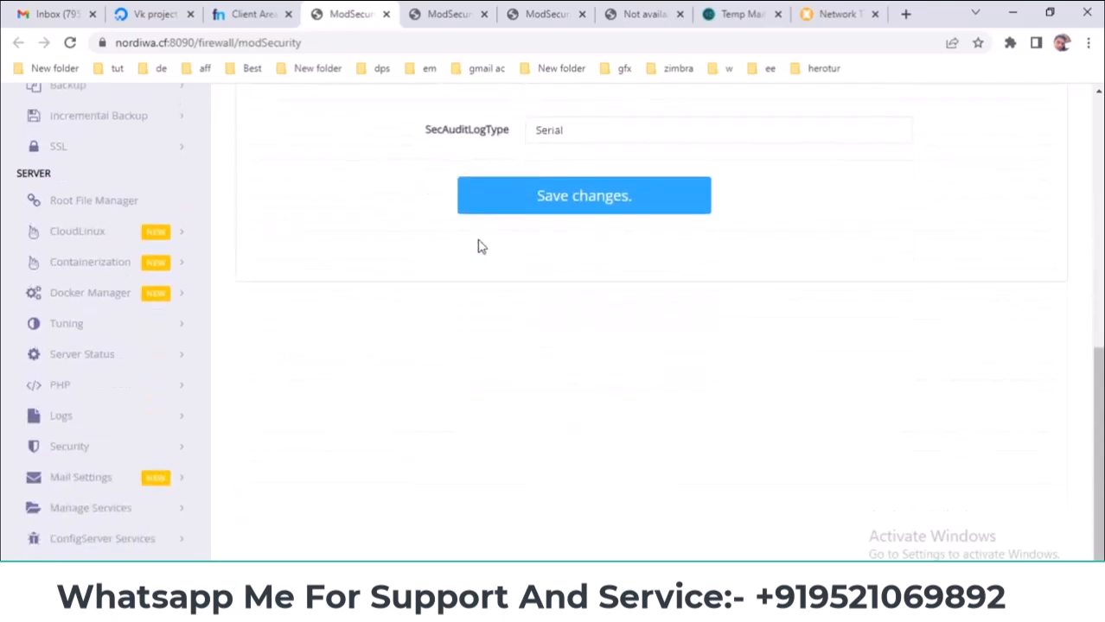
scroll(477, 243, up, 5)
scroll(530, 279, up, 1)
scroll(801, 309, down, 2)
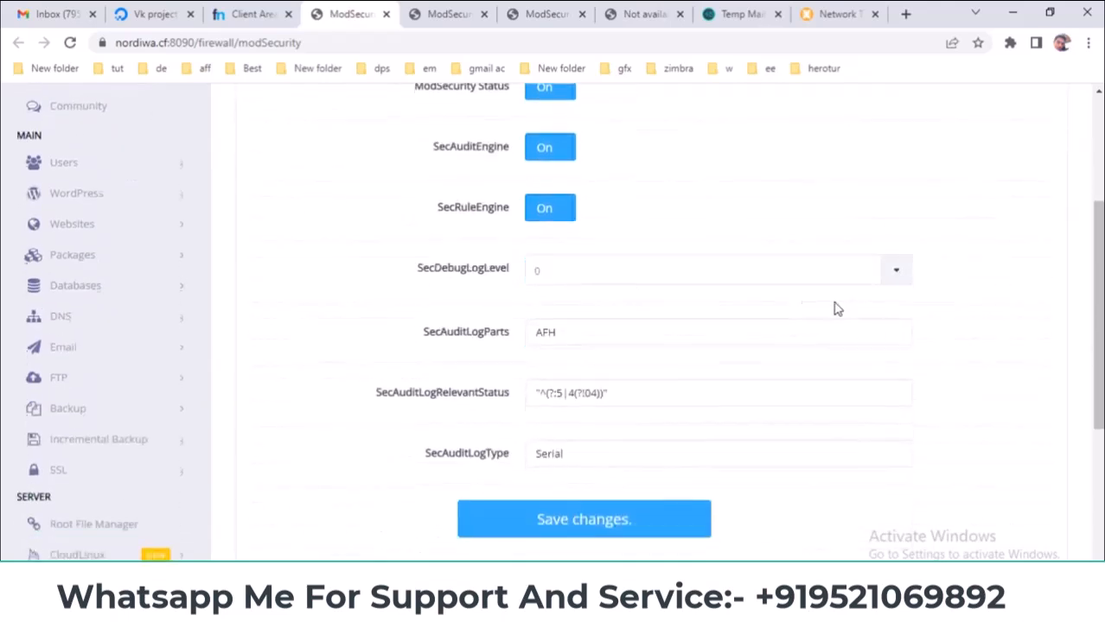
click(897, 271)
click(900, 274)
- Look over the settings once more, then close the duplicate ModSecurity settings page
scroll(510, 290, up, 3)
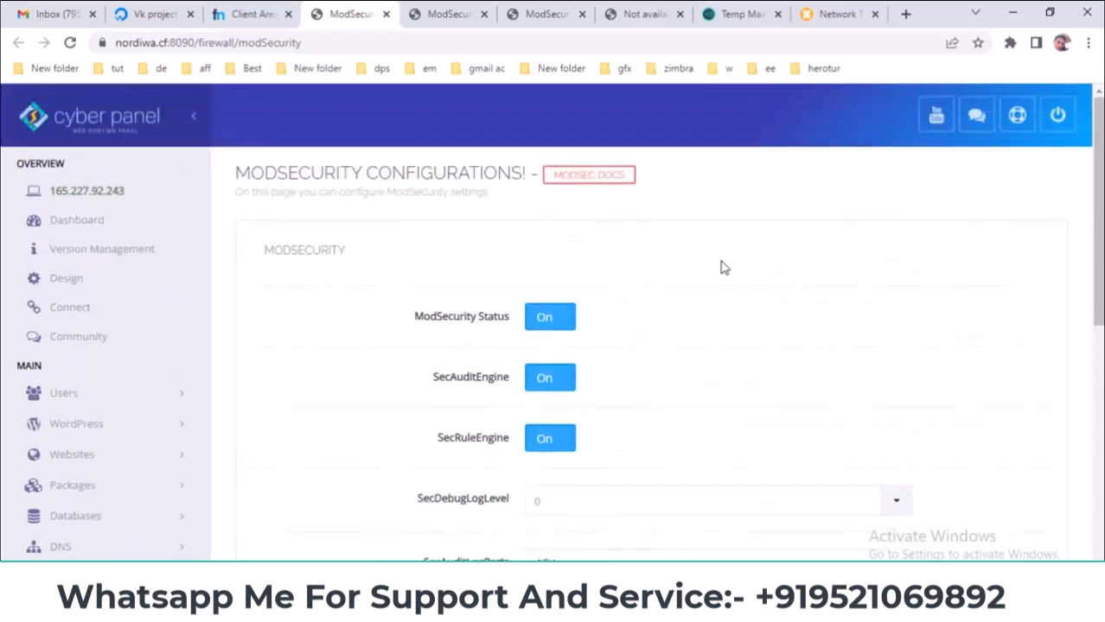
scroll(723, 268, down, 4)
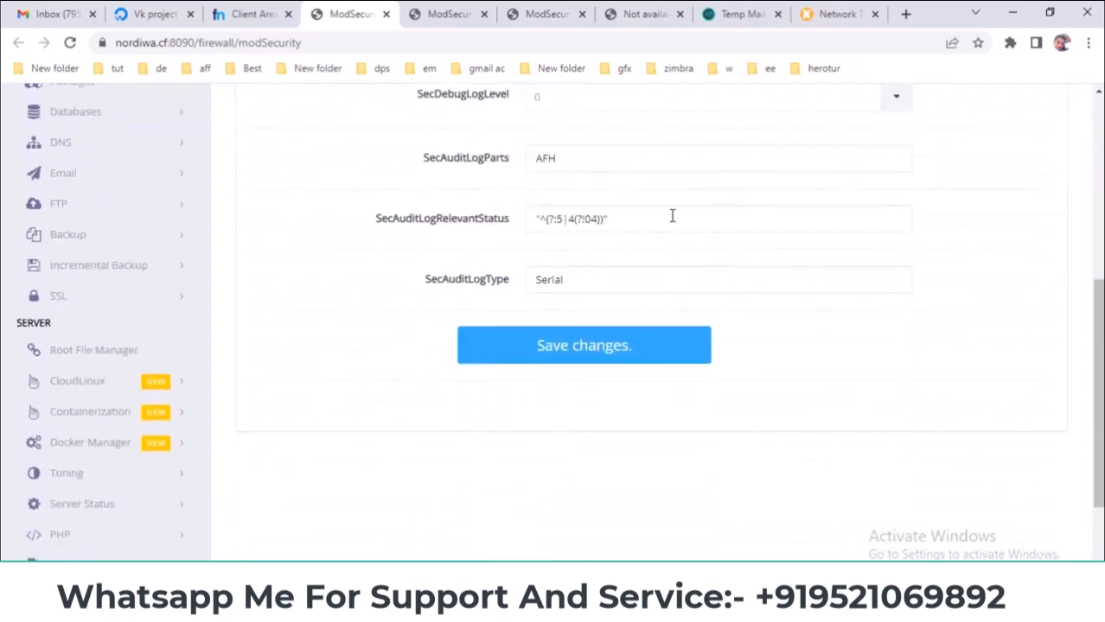
drag(561, 220, 510, 225)
scroll(425, 247, up, 3)
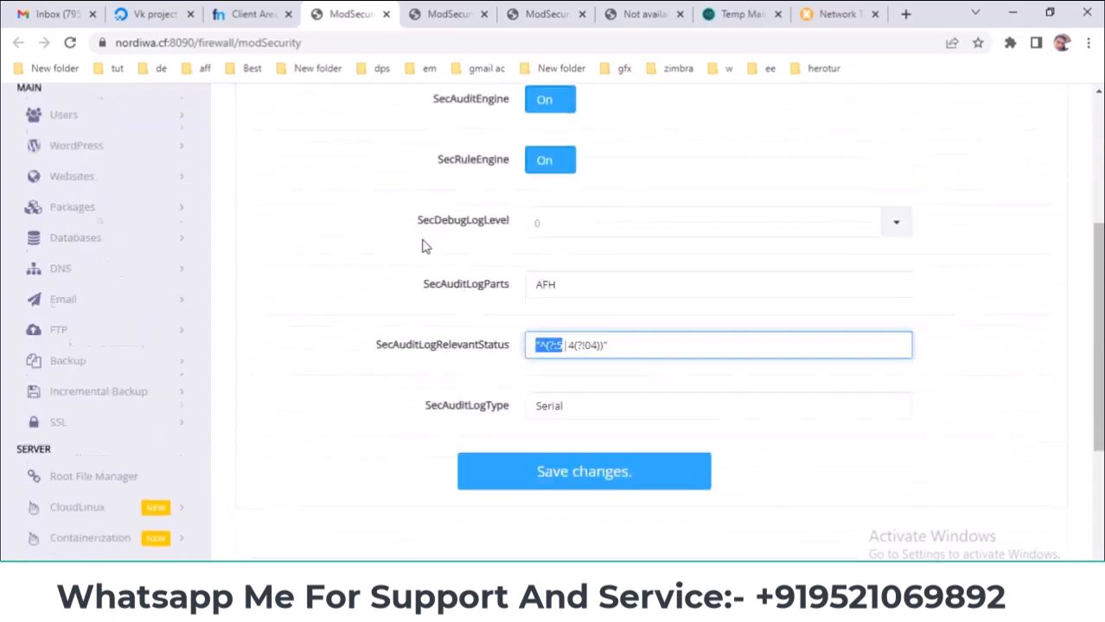
scroll(423, 247, up, 1)
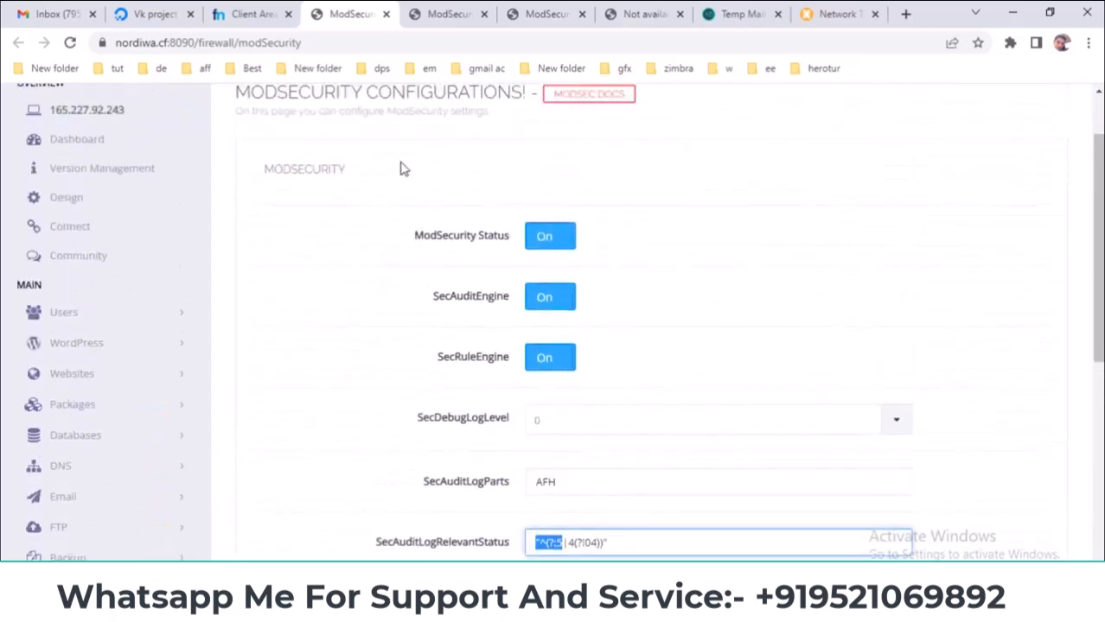
click(386, 15)
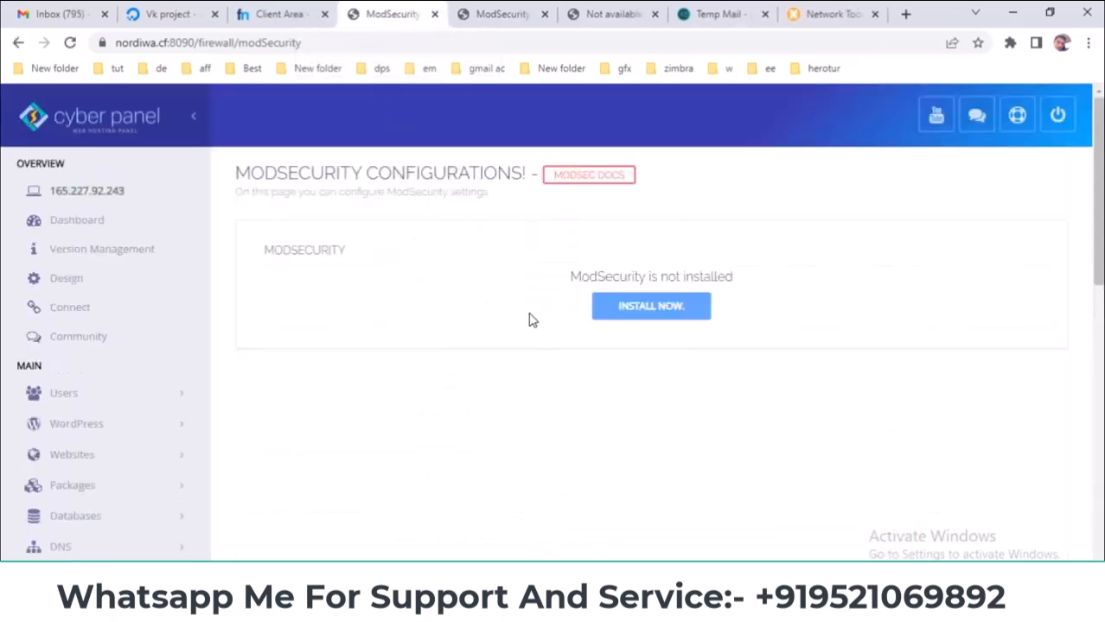
- Reload the outdated 'not installed' ModSecurity page
right_click(395, 244)
click(458, 292)
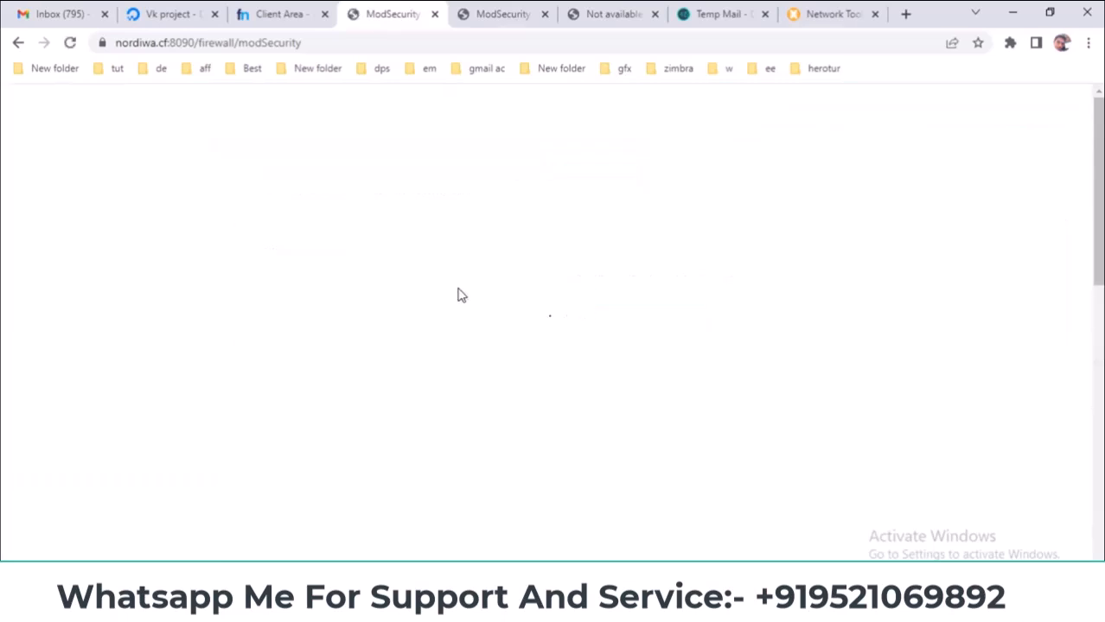
scroll(458, 294, down, 4)
scroll(458, 259, up, 2)
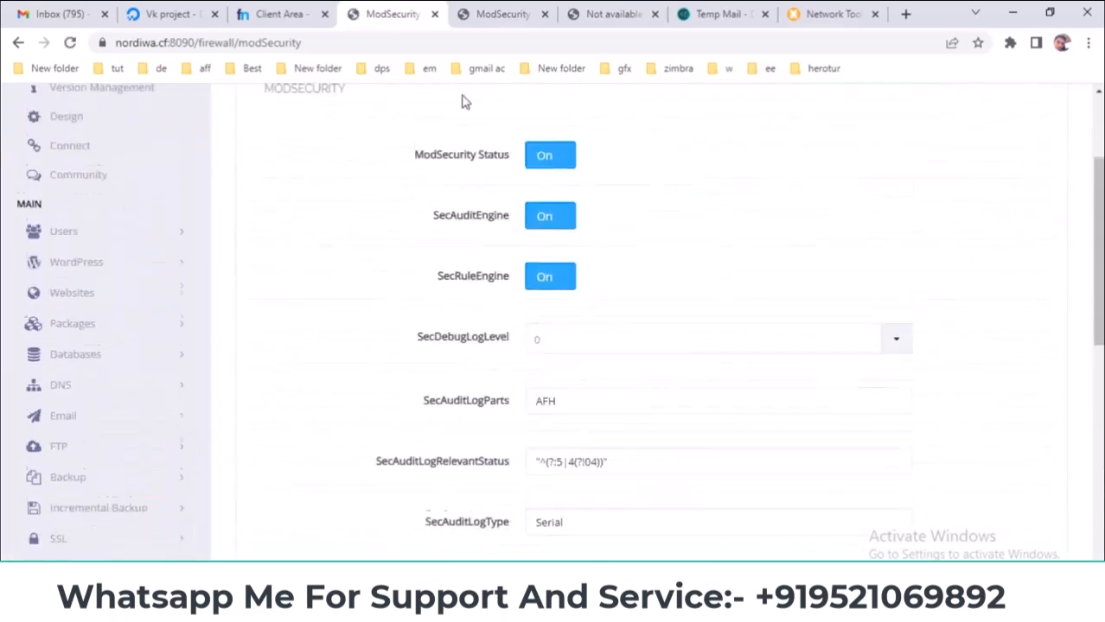
- Close the duplicate ModSecurity page and reload the remaining one
click(434, 14)
right_click(399, 187)
click(451, 246)
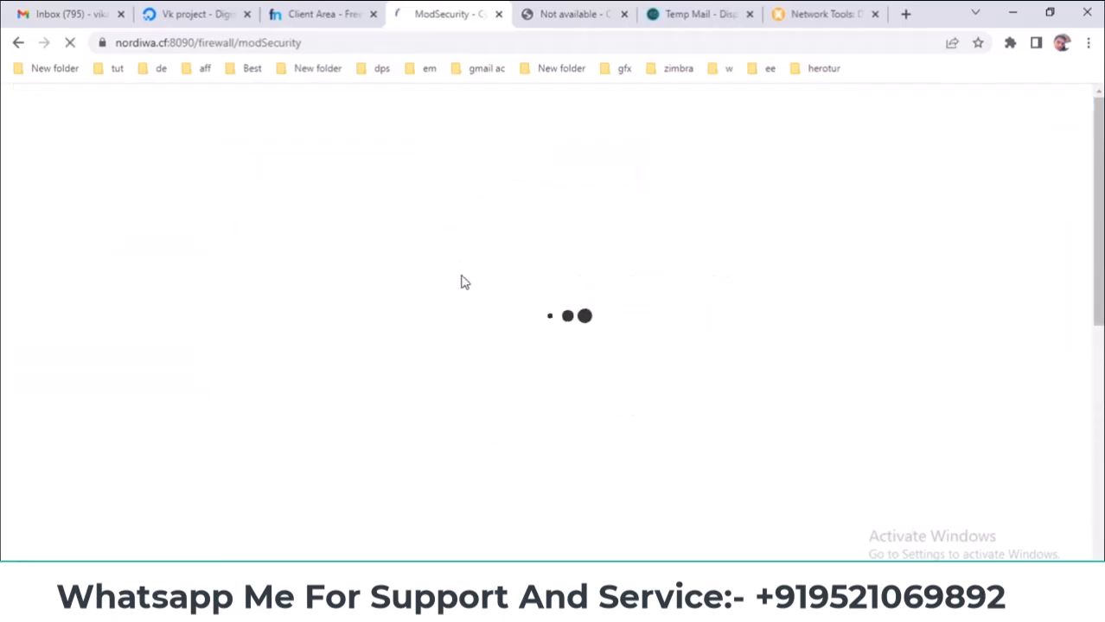
scroll(463, 278, down, 5)
scroll(463, 278, up, 5)
click(535, 9)
- Close the extra ModSecurity page, then open CSF from the Security menu in a background tab
click(498, 14)
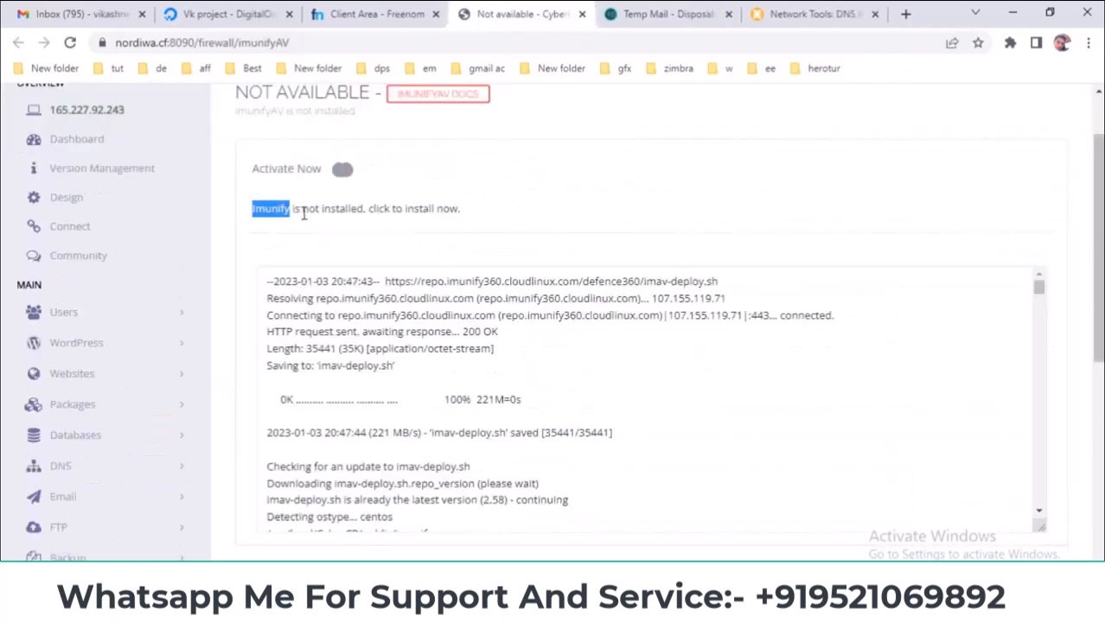
drag(1094, 218, 1094, 113)
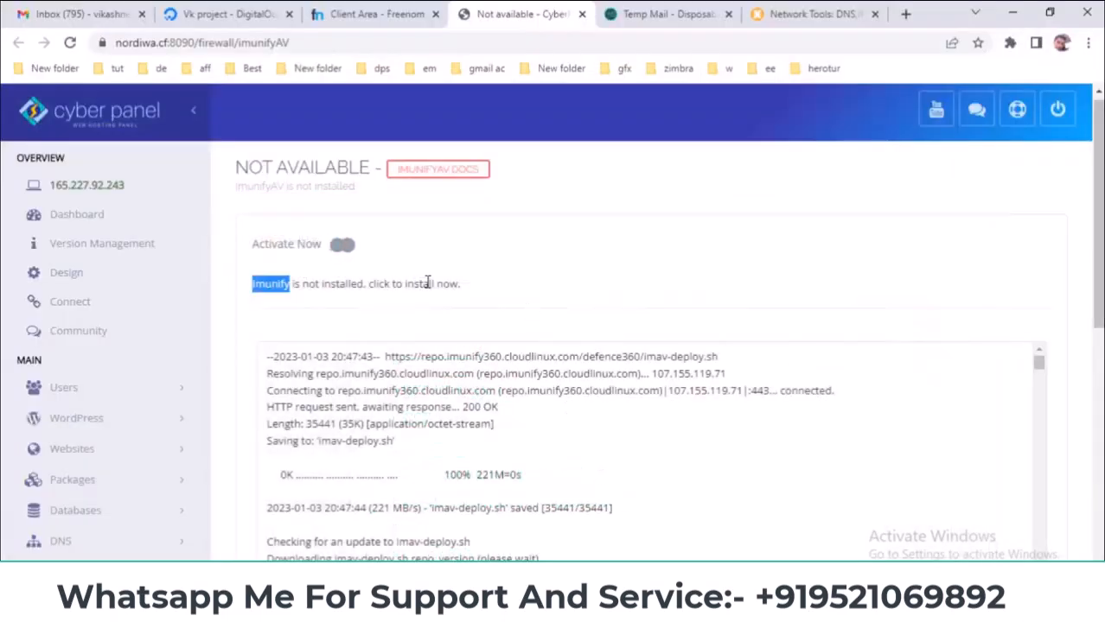
scroll(308, 339, down, 2)
scroll(129, 393, down, 1)
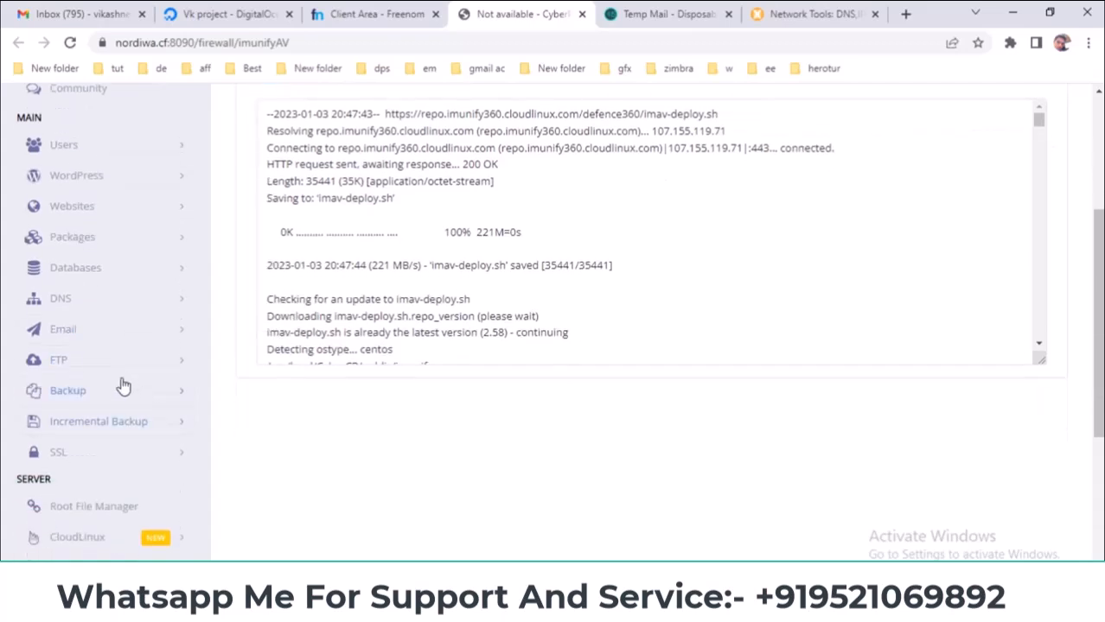
scroll(95, 453, down, 2)
scroll(104, 458, down, 2)
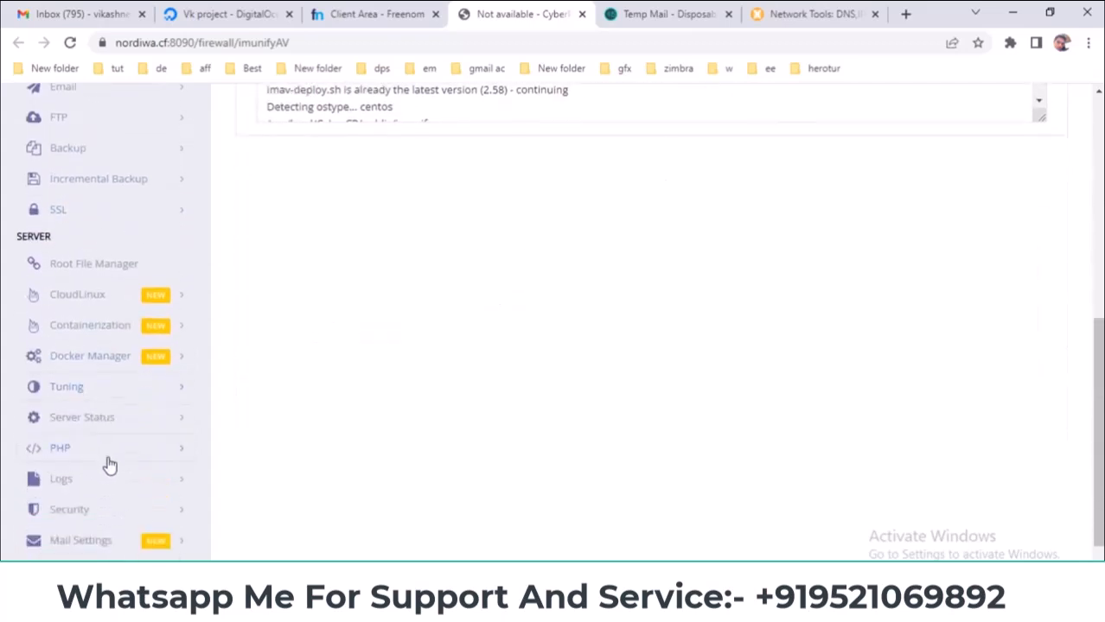
click(124, 451)
scroll(271, 436, down, 1)
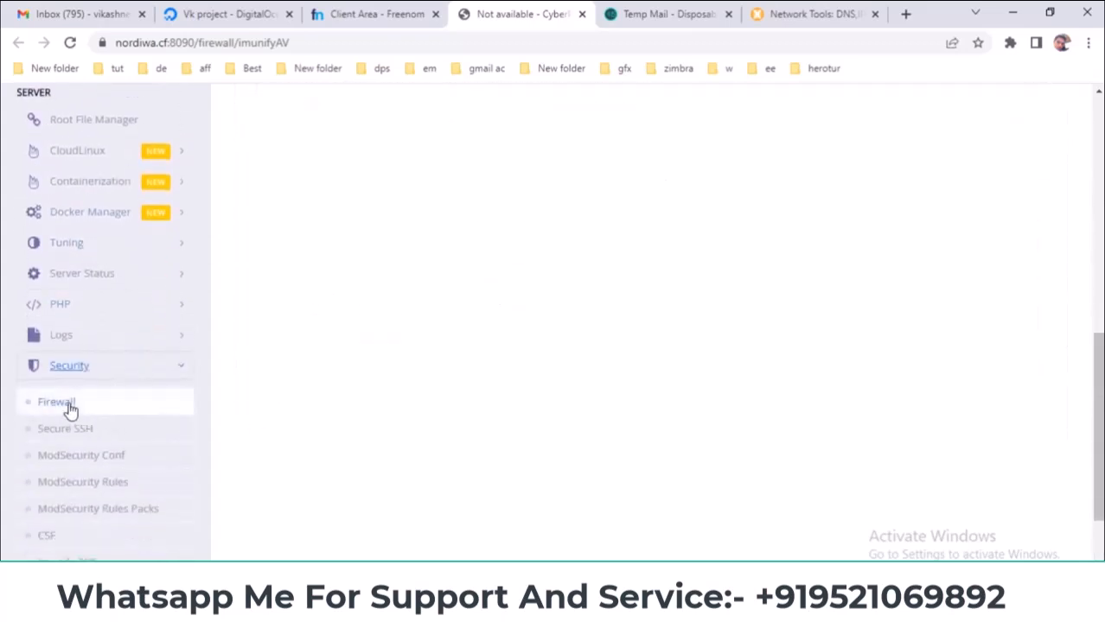
middle_click(71, 403)
scroll(424, 325, up, 2)
- Switch to the CSF firewall page and confirm the firewall shows enabled and running
drag(552, 12, 465, 19)
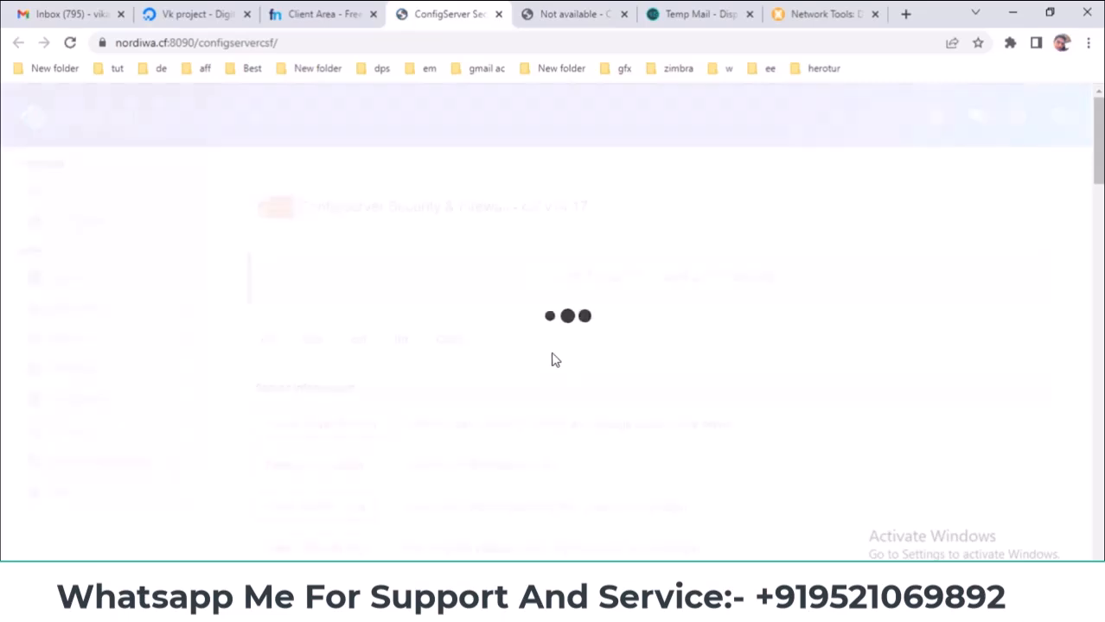
scroll(562, 358, down, 2)
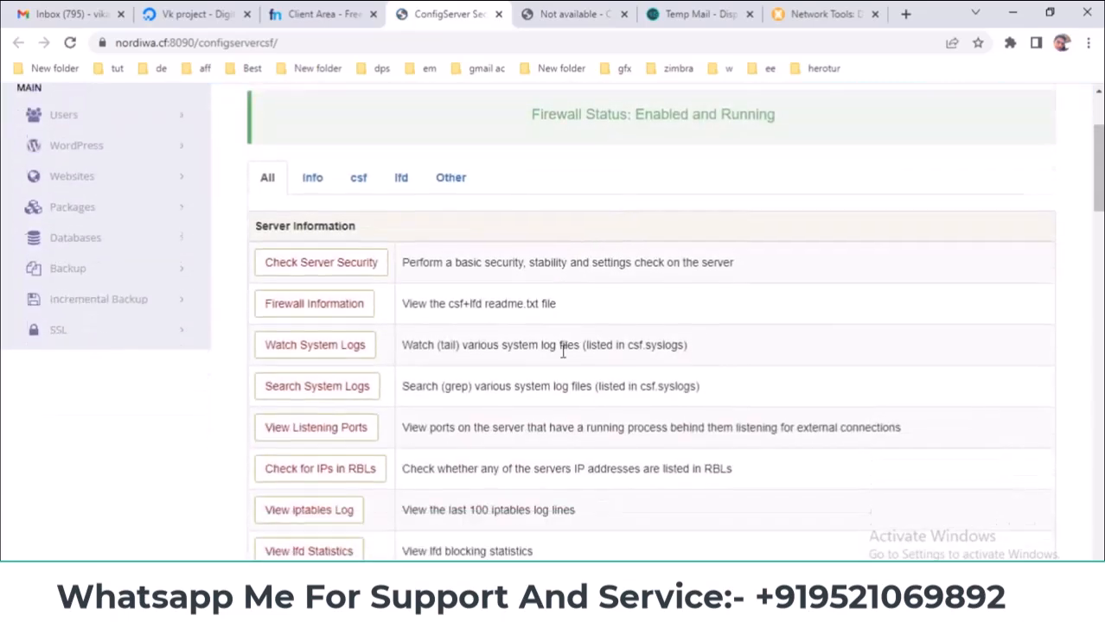
scroll(124, 308, up, 2)
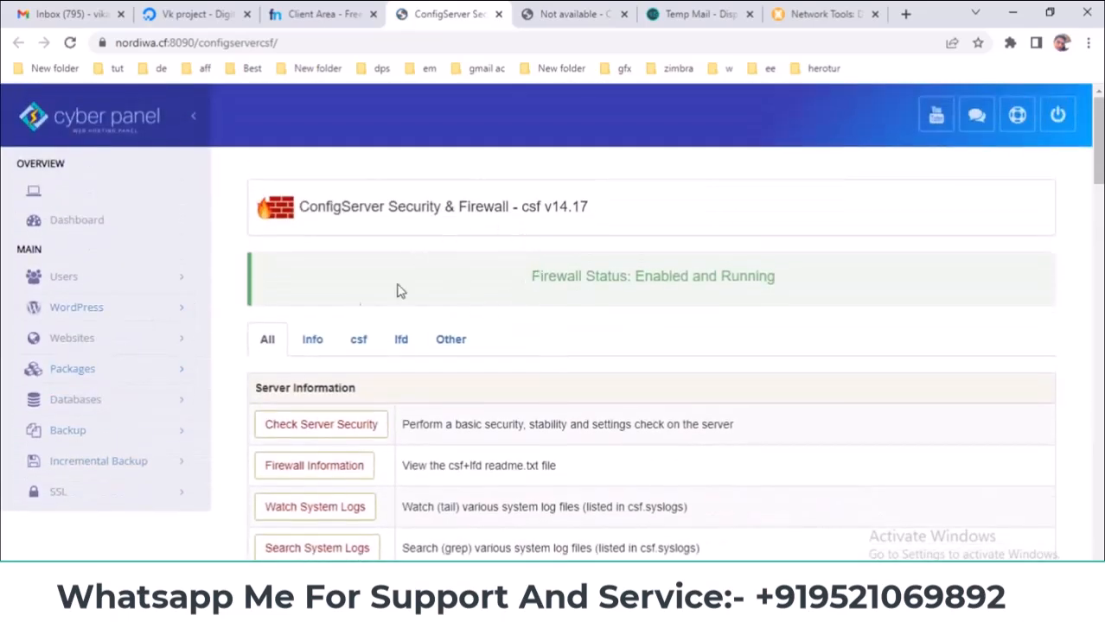
scroll(81, 390, down, 1)
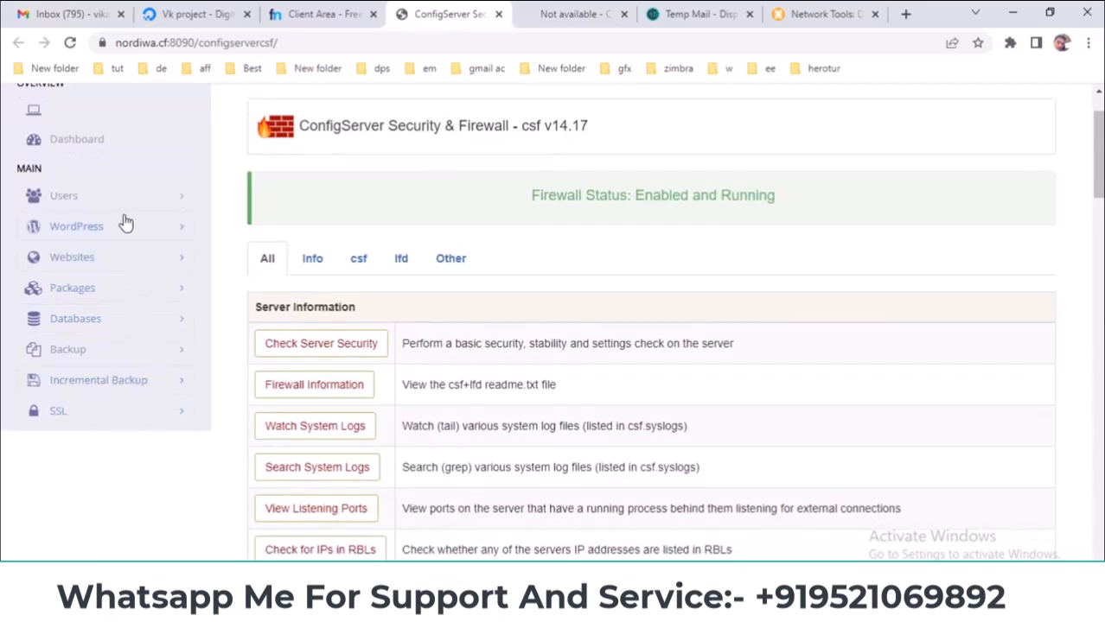
scroll(118, 370, up, 1)
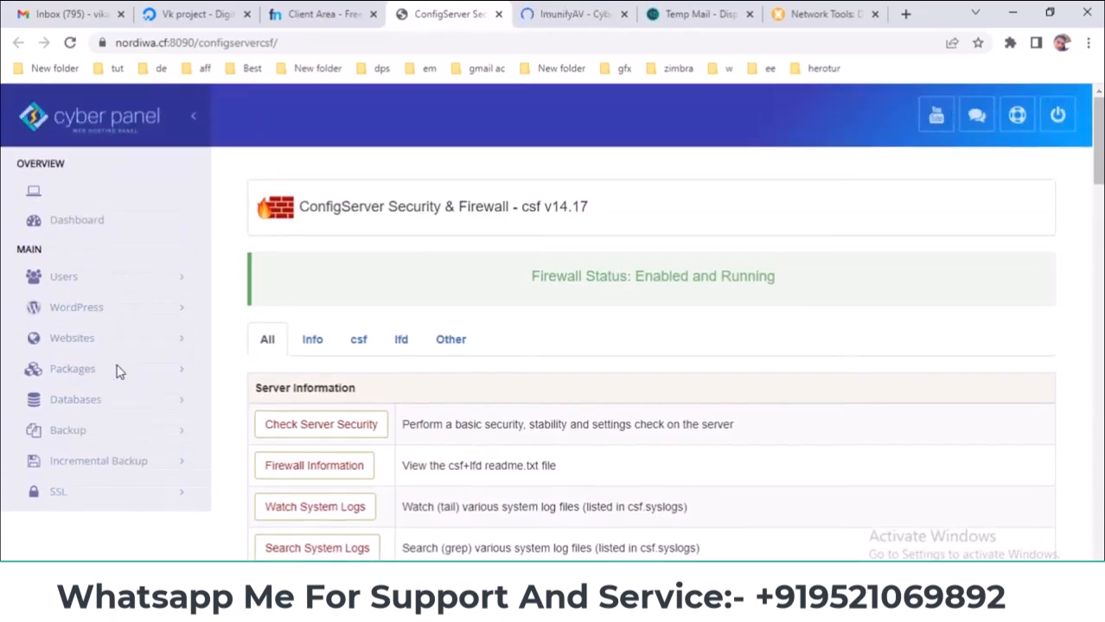
scroll(118, 370, down, 2)
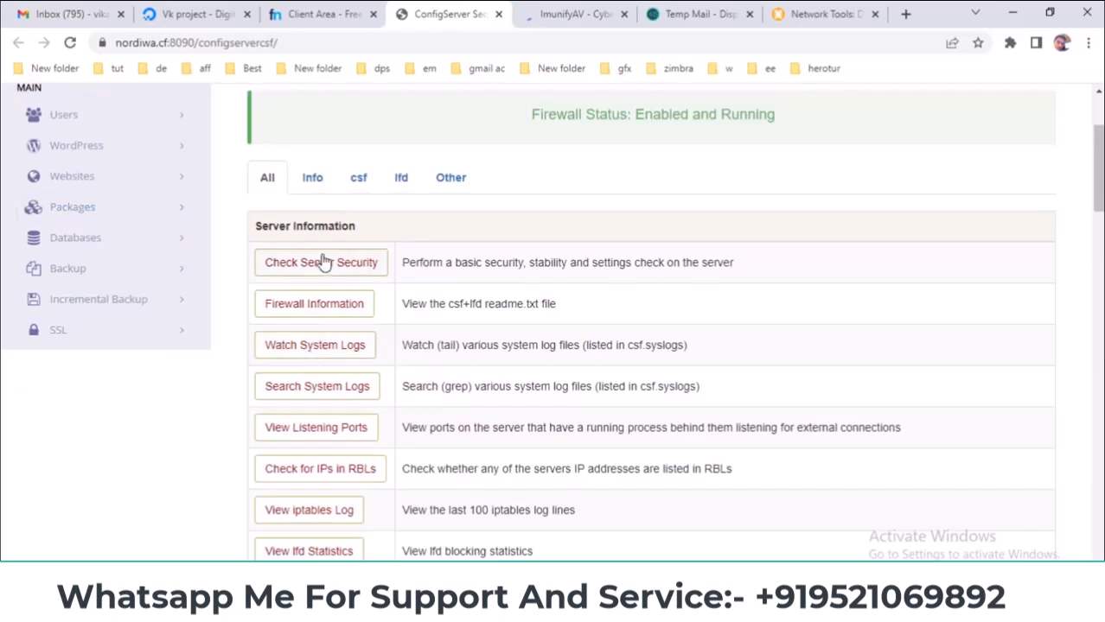
scroll(329, 479, down, 4)
scroll(340, 324, down, 2)
scroll(340, 324, down, 2)
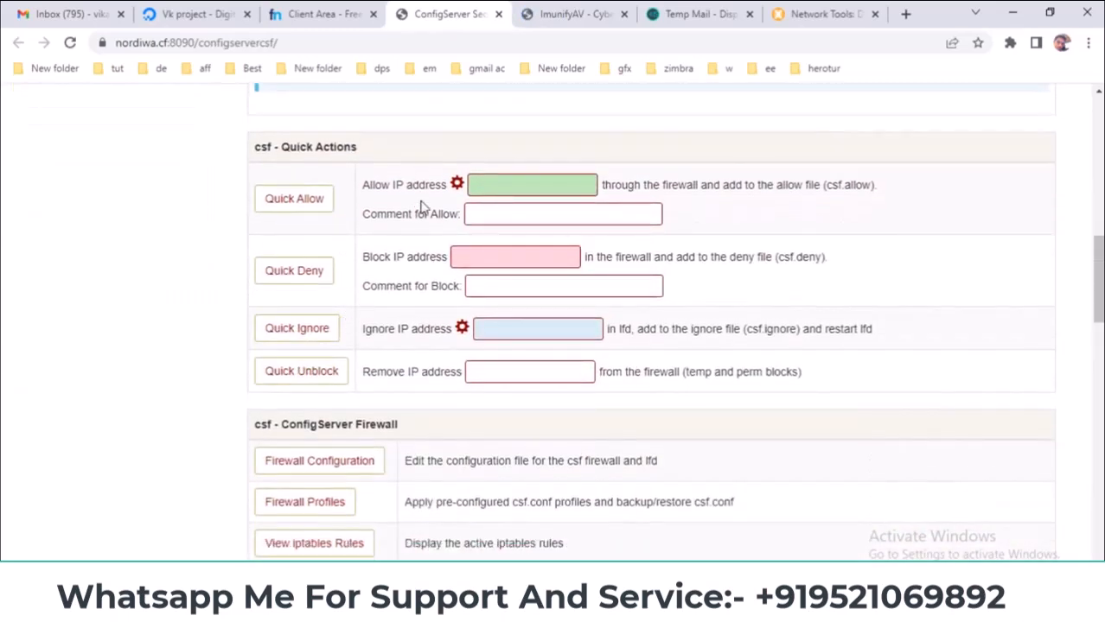
- Try the allow-IP field, dismiss its suggestions, and scroll through the remaining csf options
click(517, 176)
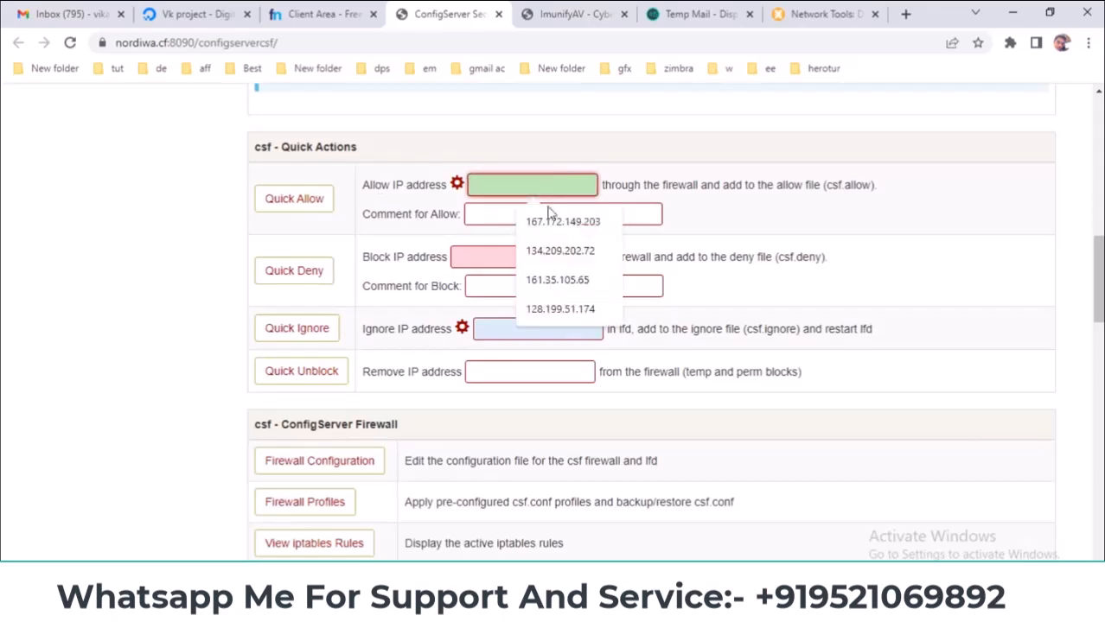
click(759, 222)
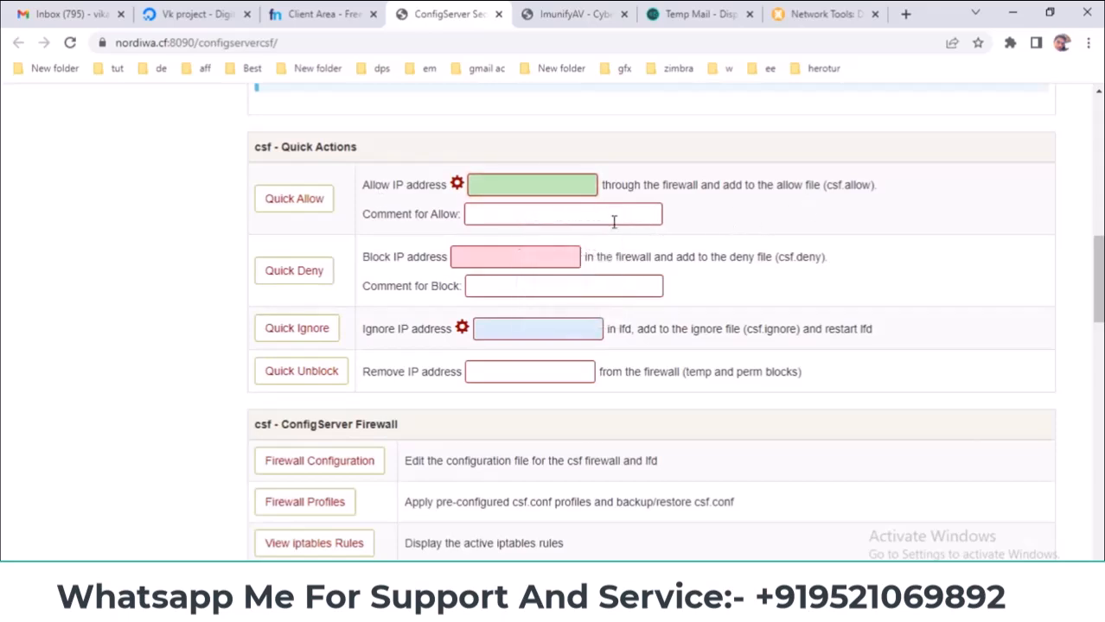
scroll(429, 324, down, 1)
scroll(487, 323, up, 2)
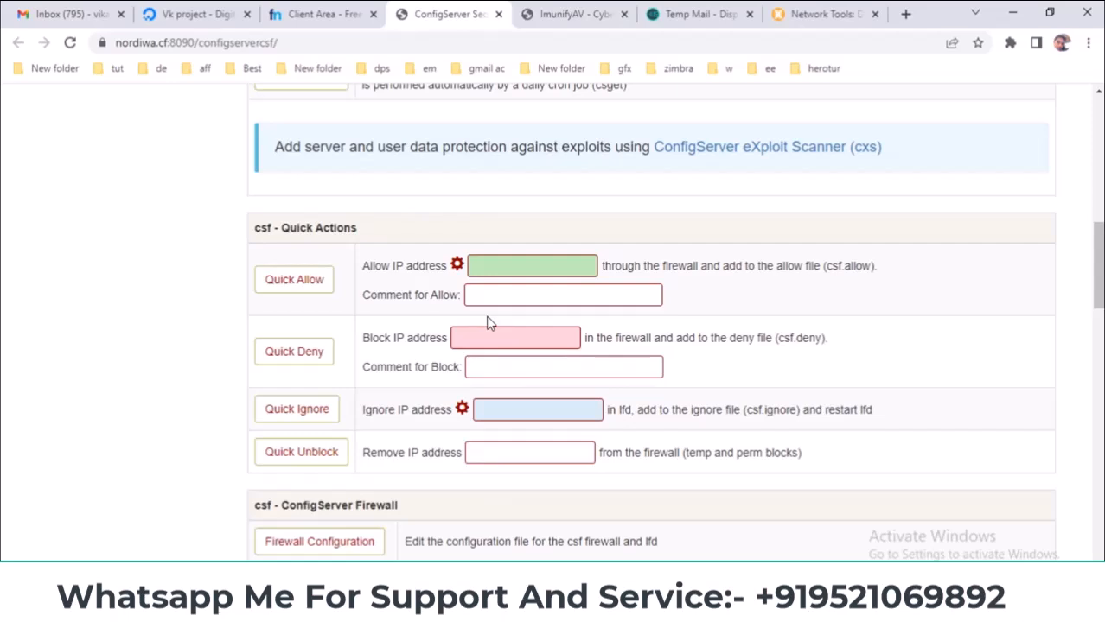
scroll(486, 324, down, 5)
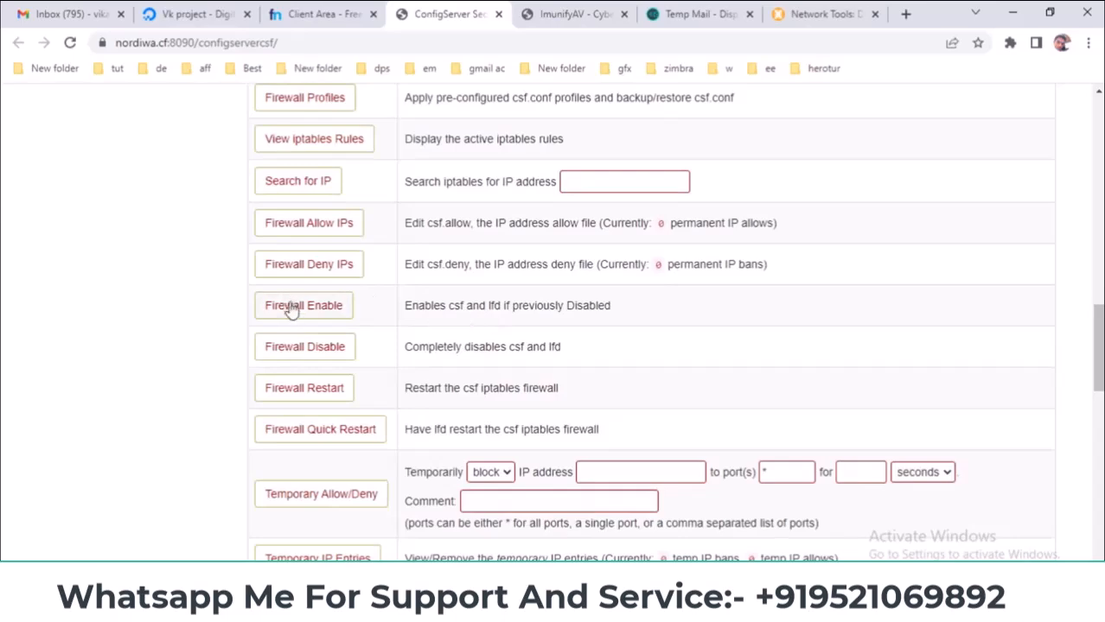
scroll(294, 312, down, 1)
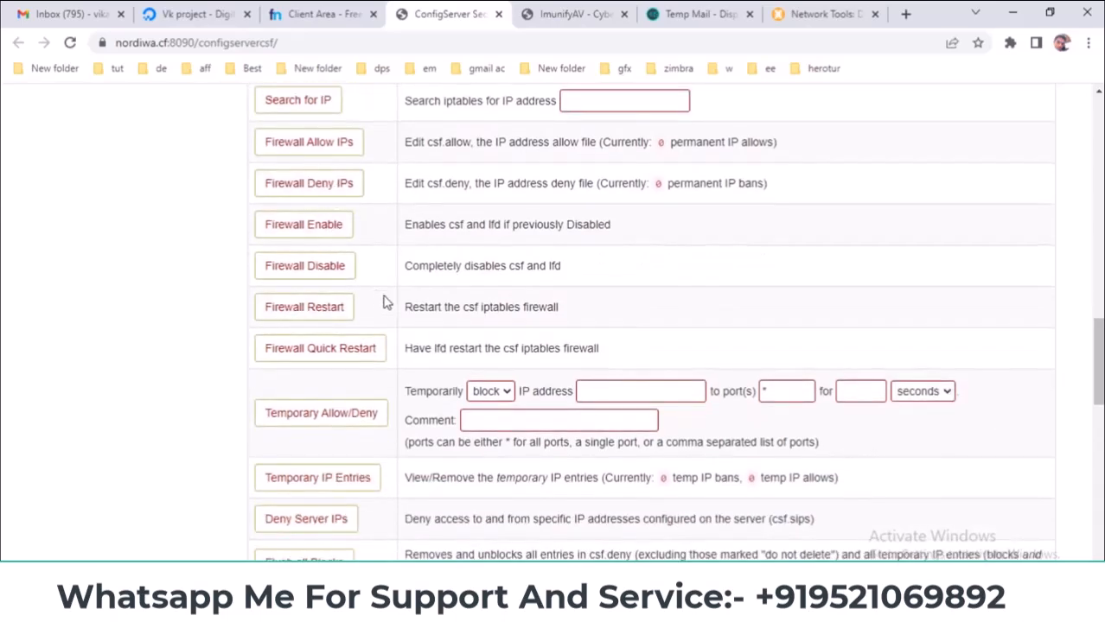
scroll(363, 398, down, 10)
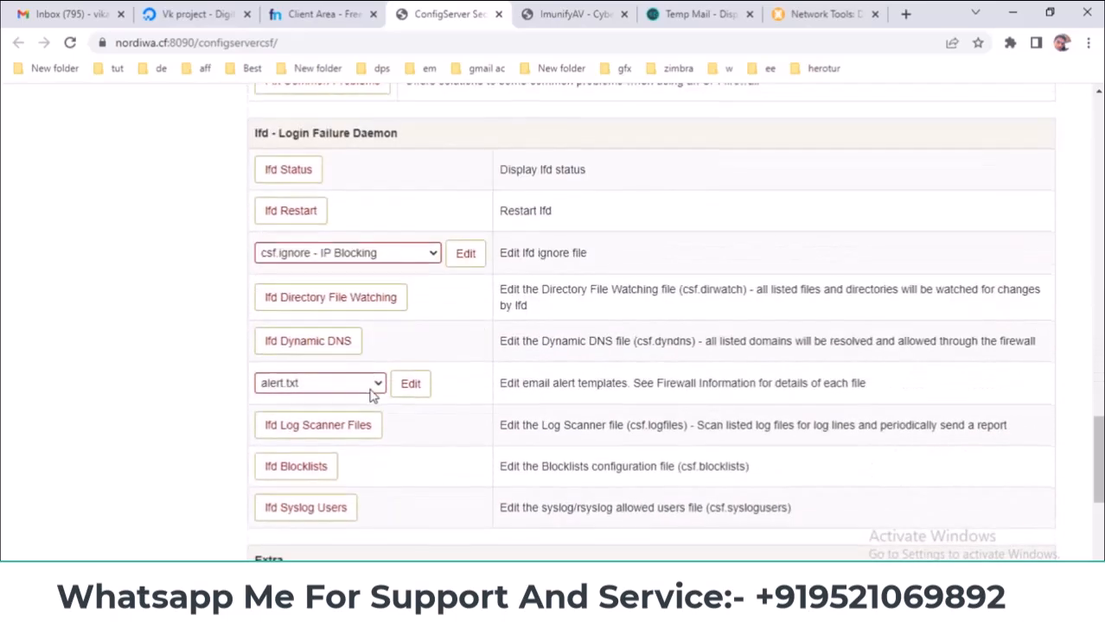
scroll(373, 398, down, 2)
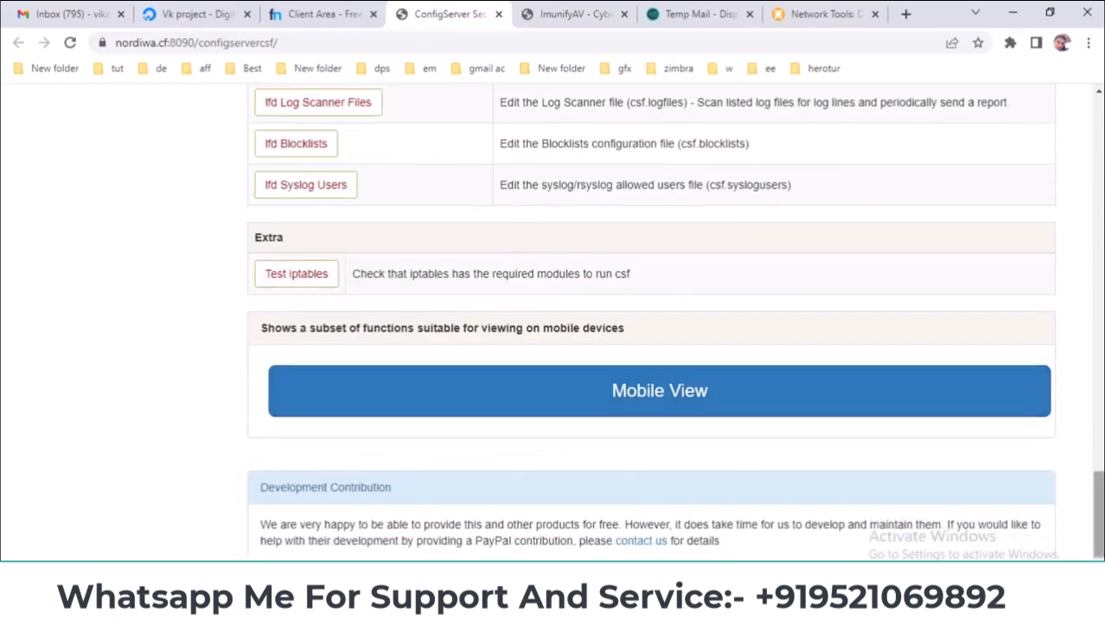
scroll(553, 319, down, 1)
scroll(553, 320, up, 20)
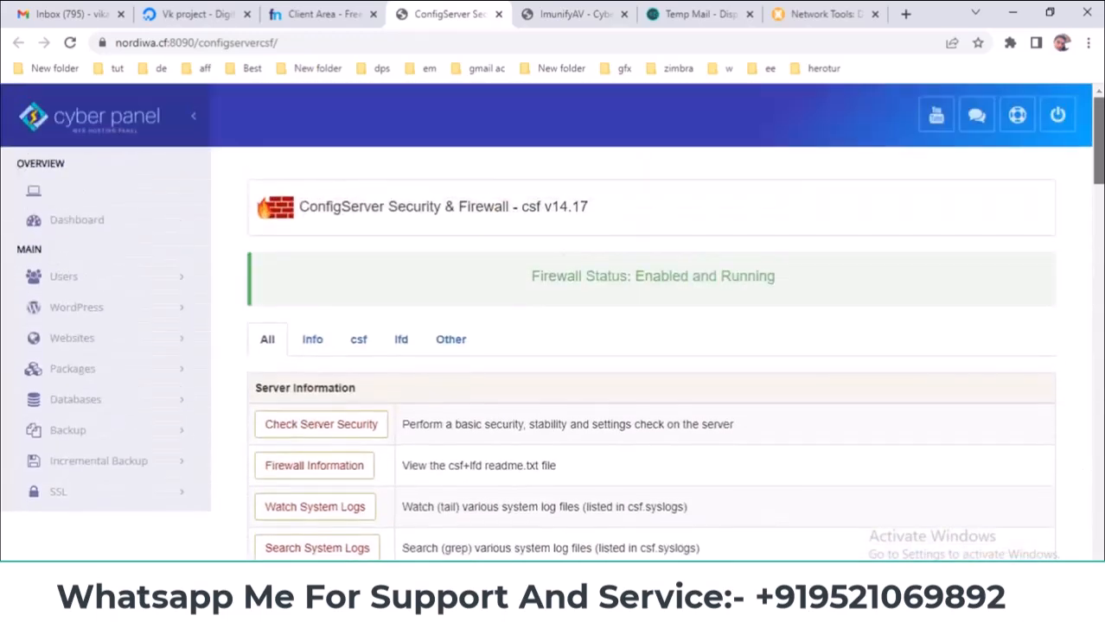
scroll(553, 321, down, 2)
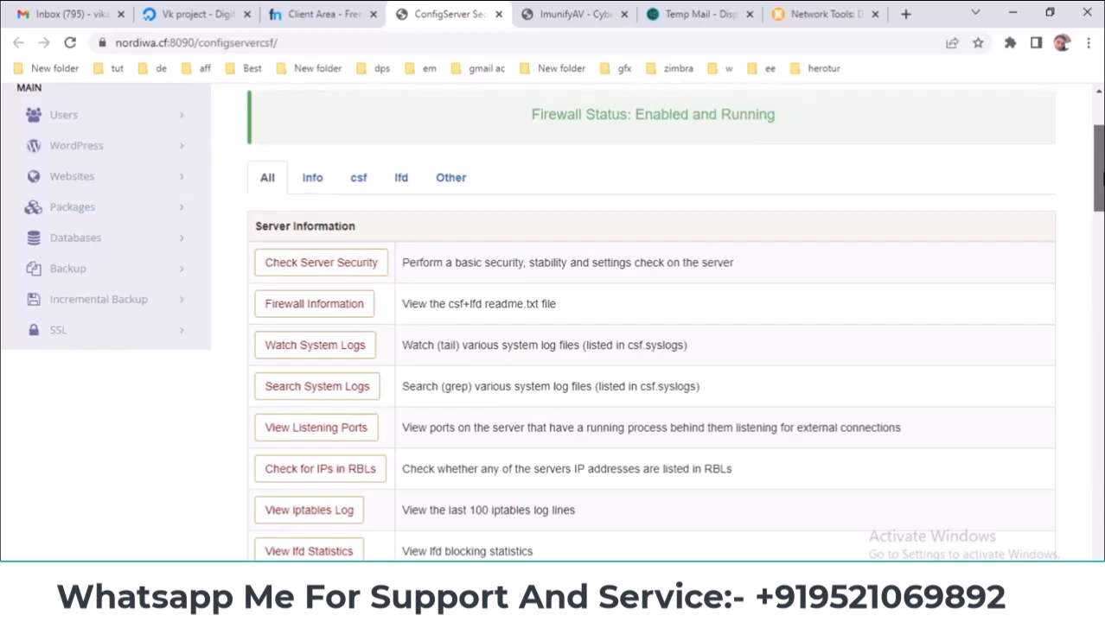
scroll(1072, 233, down, 3)
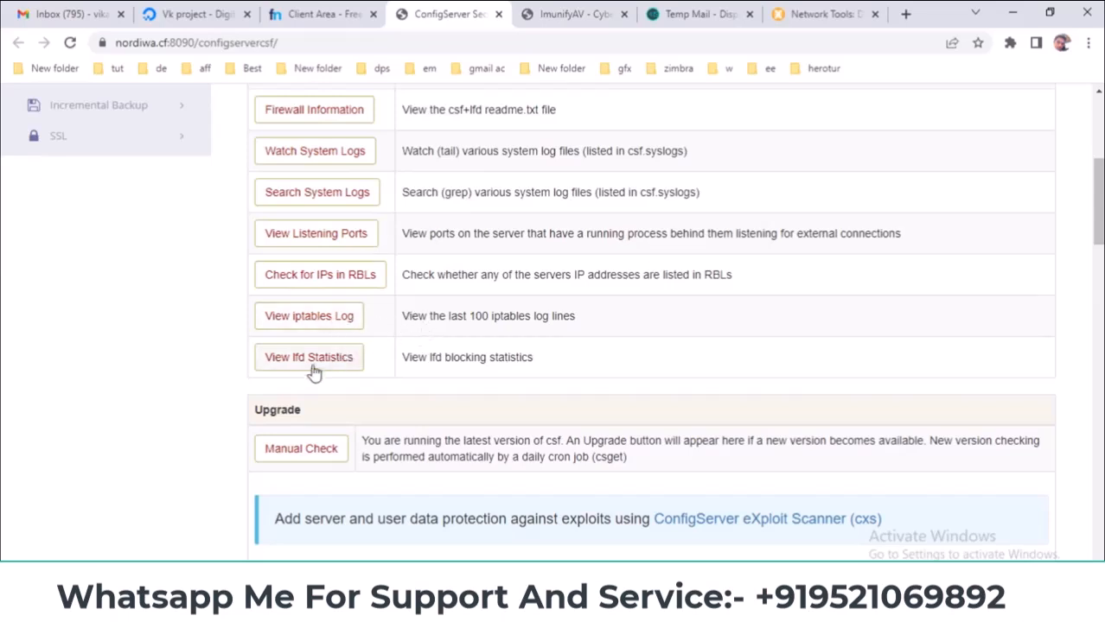
scroll(315, 367, up, 2)
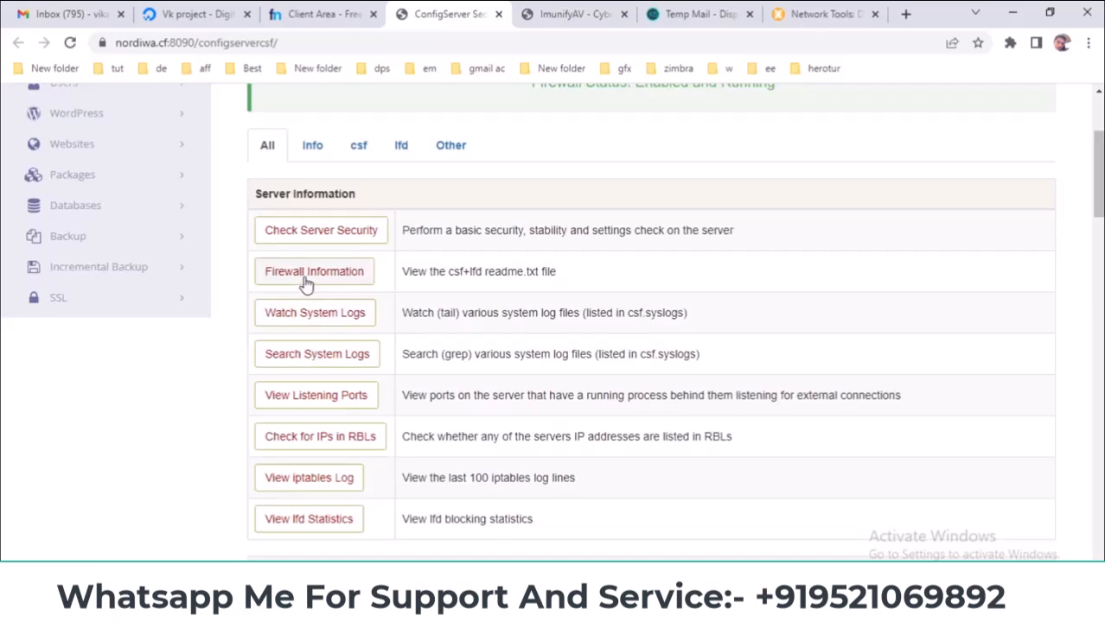
- Run Check Server Security and highlight the resulting 36/41 server score
click(337, 236)
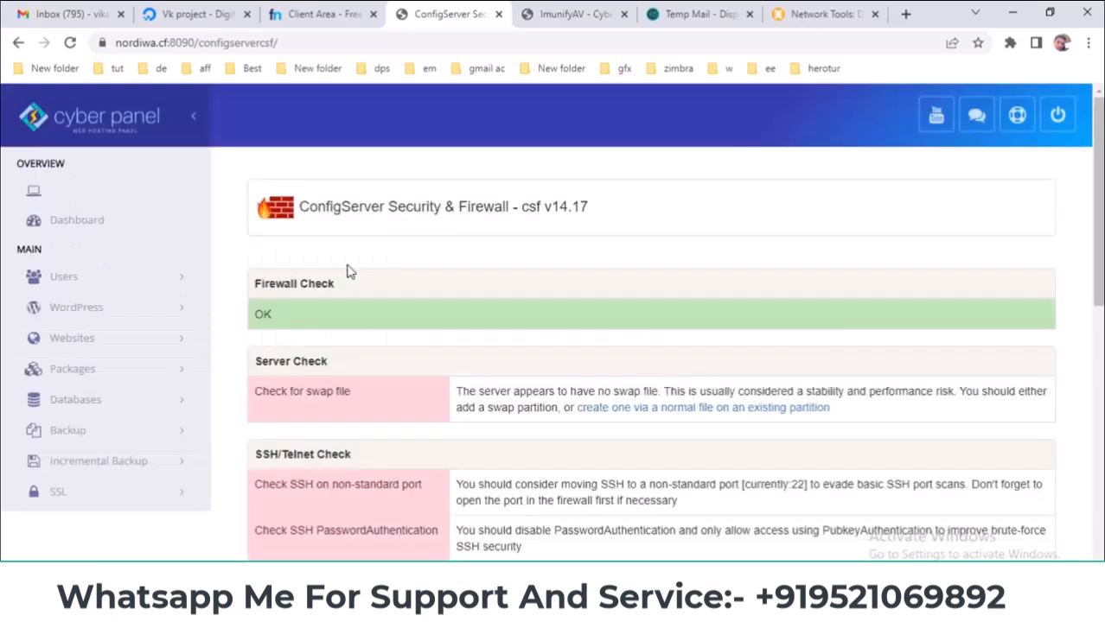
scroll(358, 304, down, 1)
scroll(358, 306, up, 1)
scroll(292, 340, down, 2)
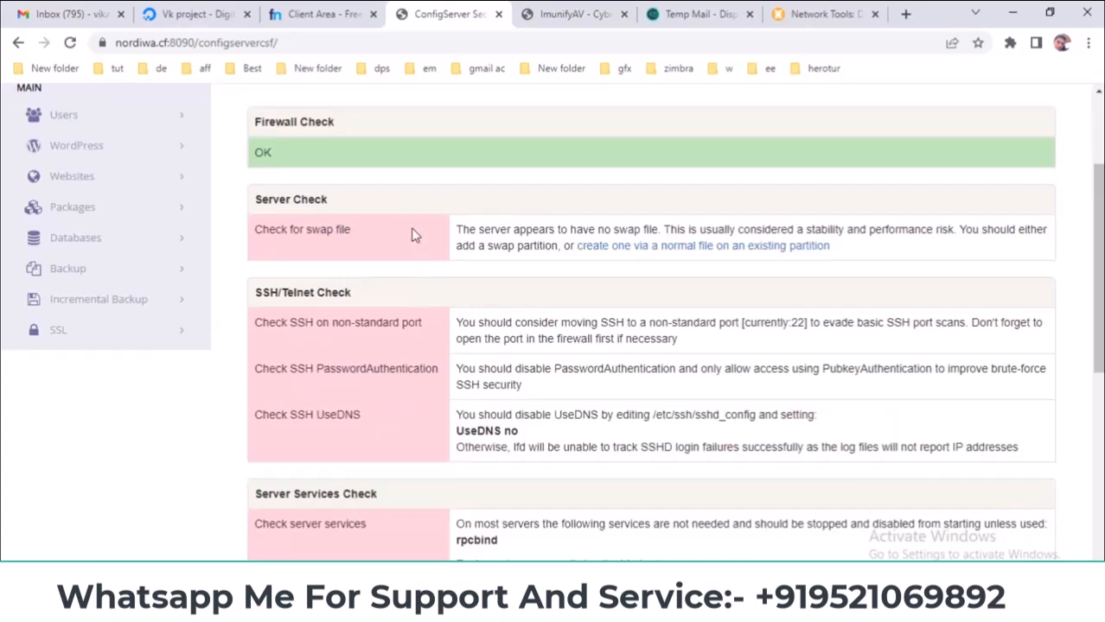
scroll(406, 246, down, 6)
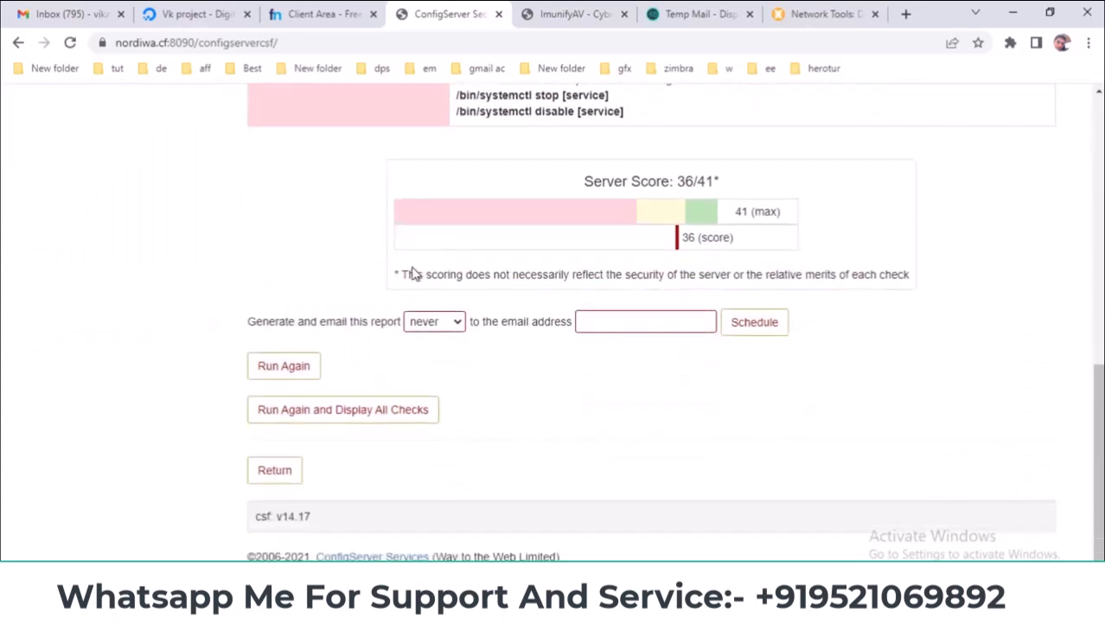
drag(572, 187, 677, 183)
click(711, 181)
- Highlight the 36 score value, the server services advice, and the Firewall Check heading
drag(733, 240, 677, 239)
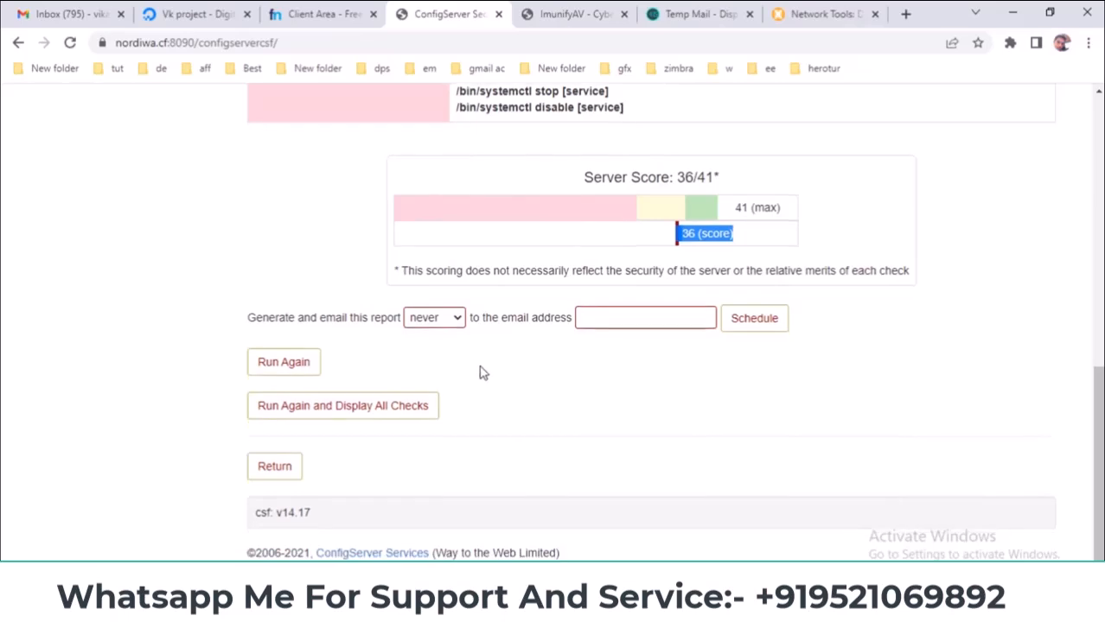
scroll(481, 371, up, 4)
drag(666, 427, 271, 358)
scroll(427, 365, up, 1)
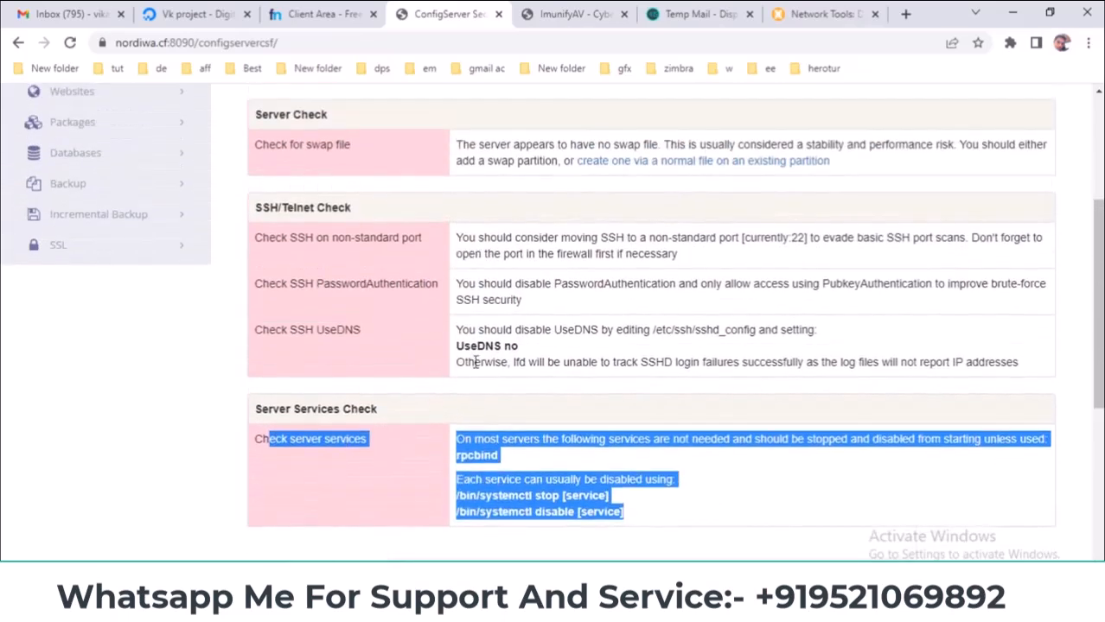
drag(640, 360, 422, 283)
scroll(537, 460, down, 3)
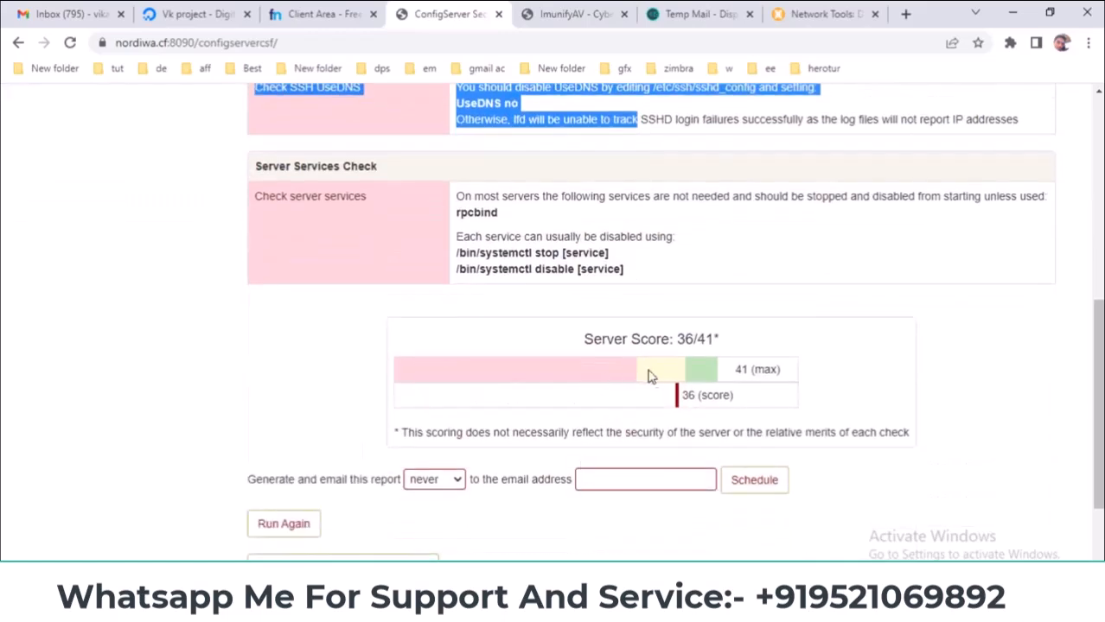
scroll(423, 381, up, 6)
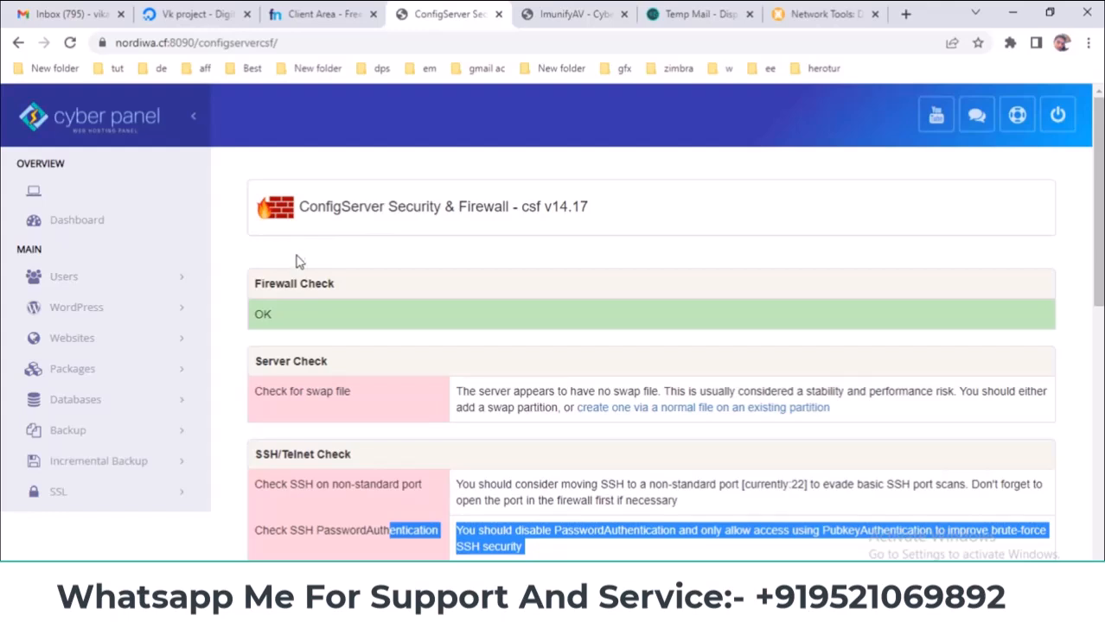
drag(243, 286, 397, 284)
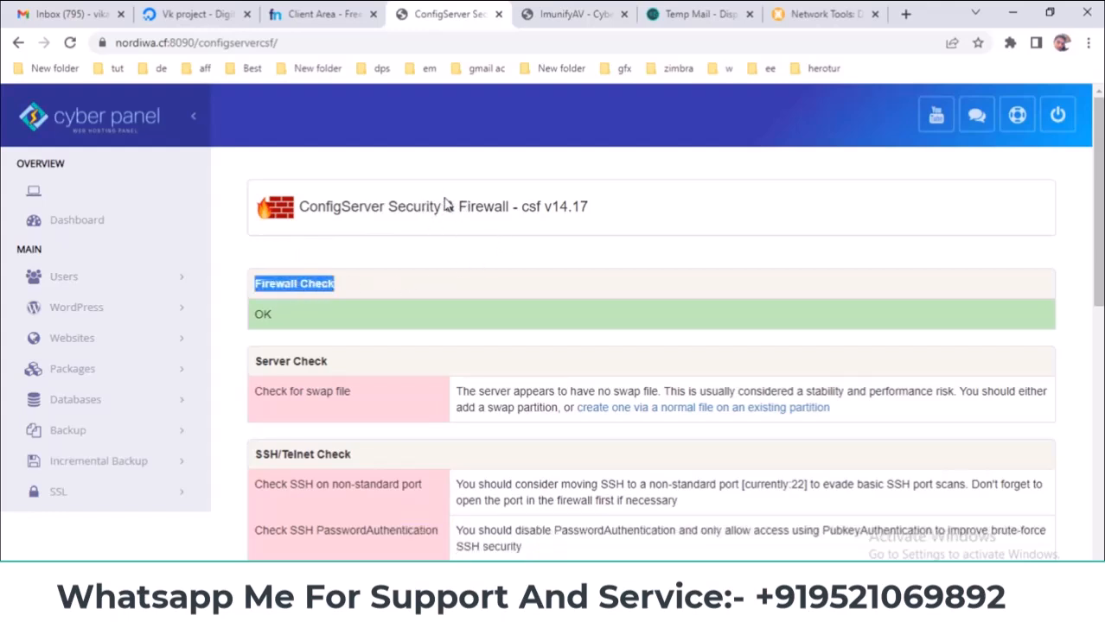
- On the ImunifyAV page, open its management login with Access Now
click(553, 14)
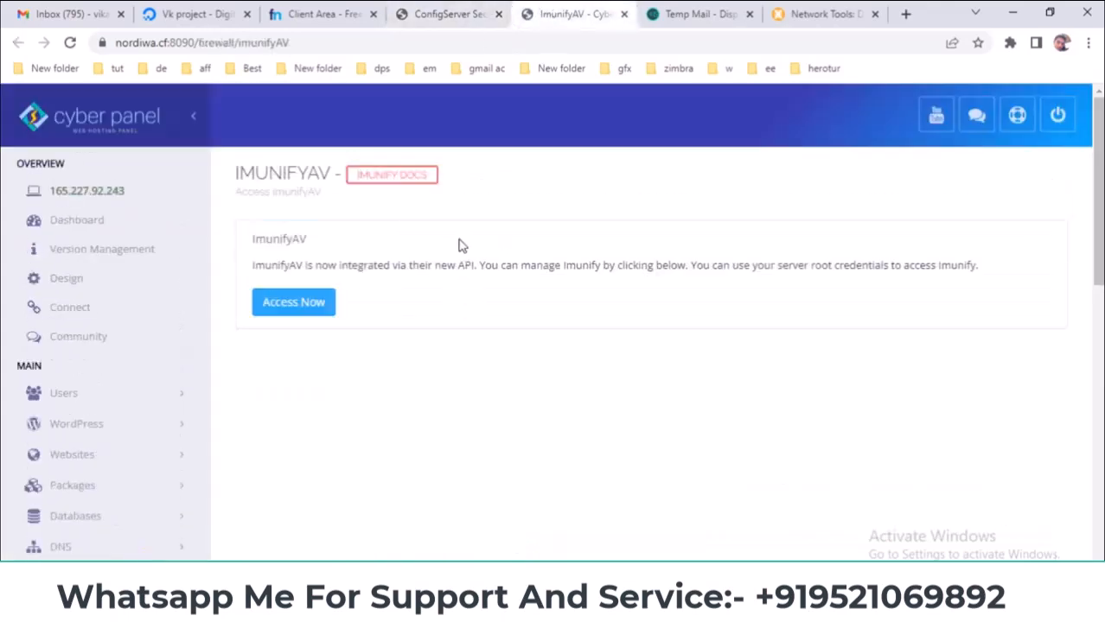
drag(254, 236, 353, 240)
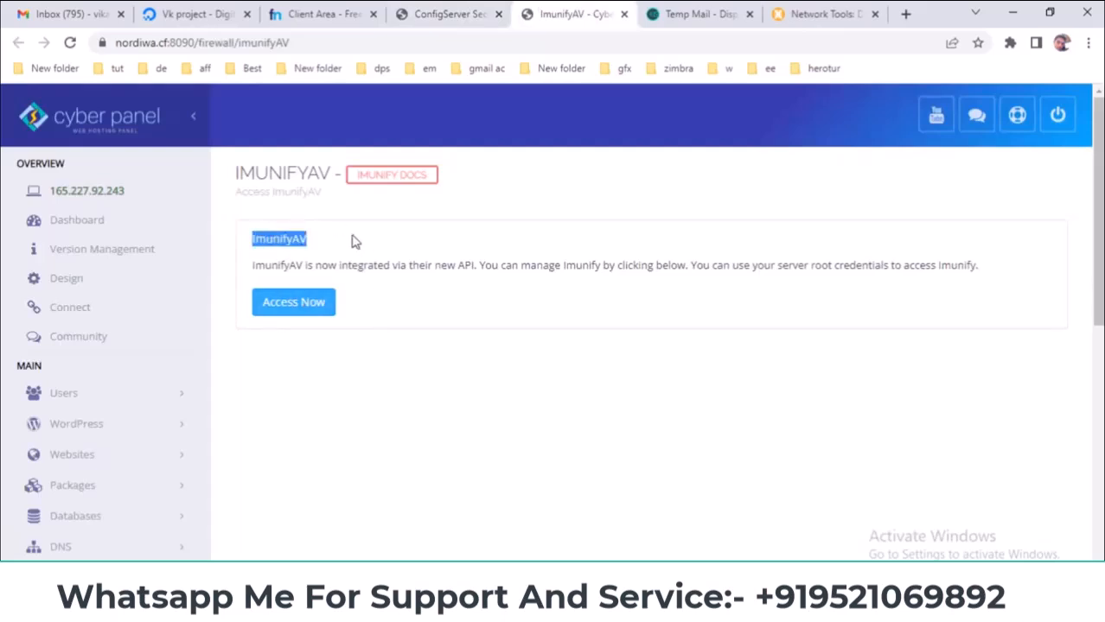
click(292, 302)
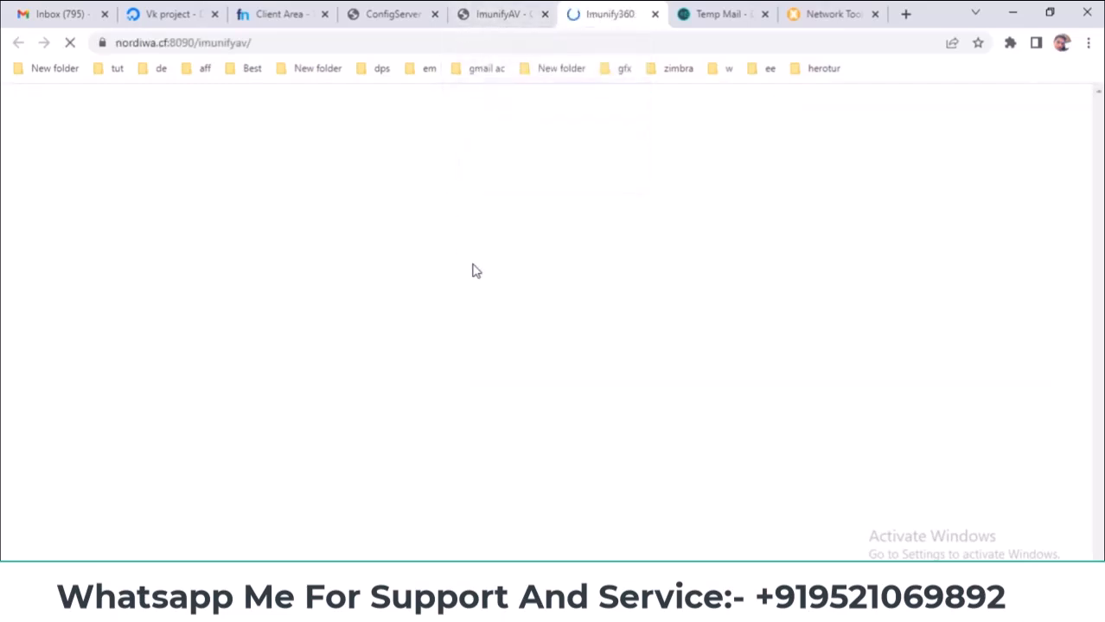
- Rerun the CSF security check, which again scores 36/41 and flags rpcbind
click(427, 7)
scroll(410, 372, down, 7)
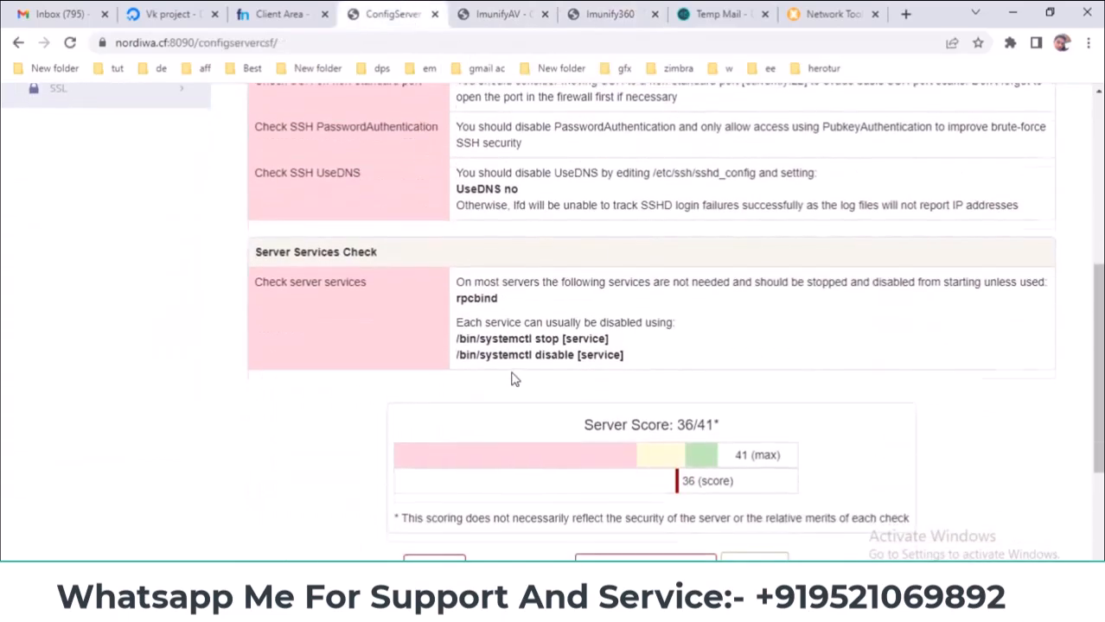
click(298, 449)
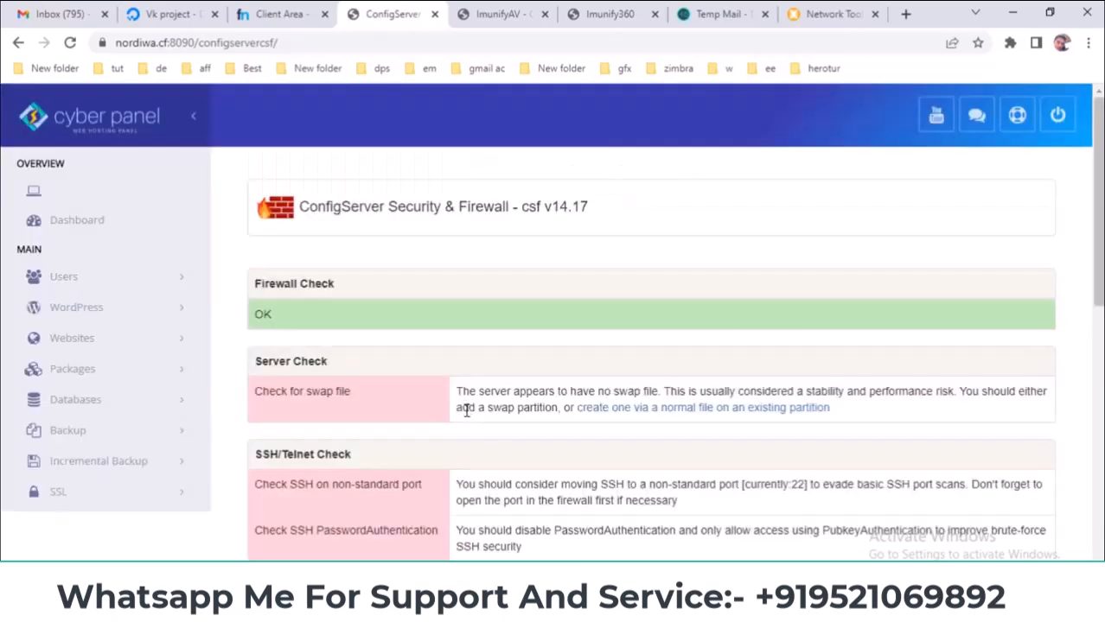
scroll(466, 411, down, 8)
drag(732, 400, 628, 420)
scroll(510, 432, down, 2)
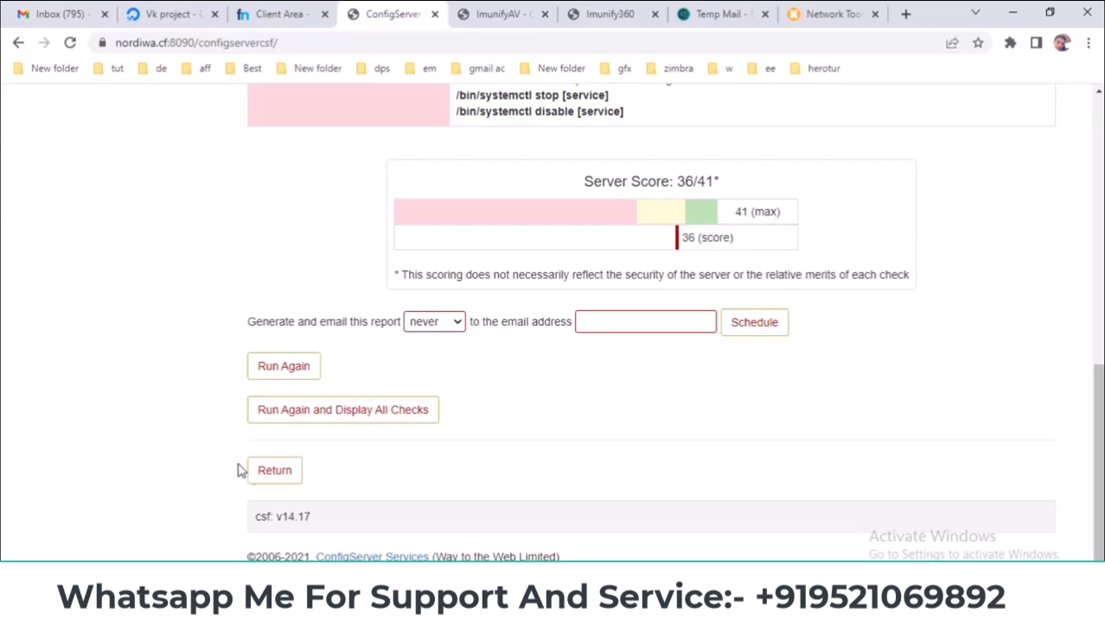
- Return from the report to the CSF overview, review its options, then go to the Dashboard
click(274, 473)
scroll(338, 473, down, 7)
scroll(337, 472, down, 6)
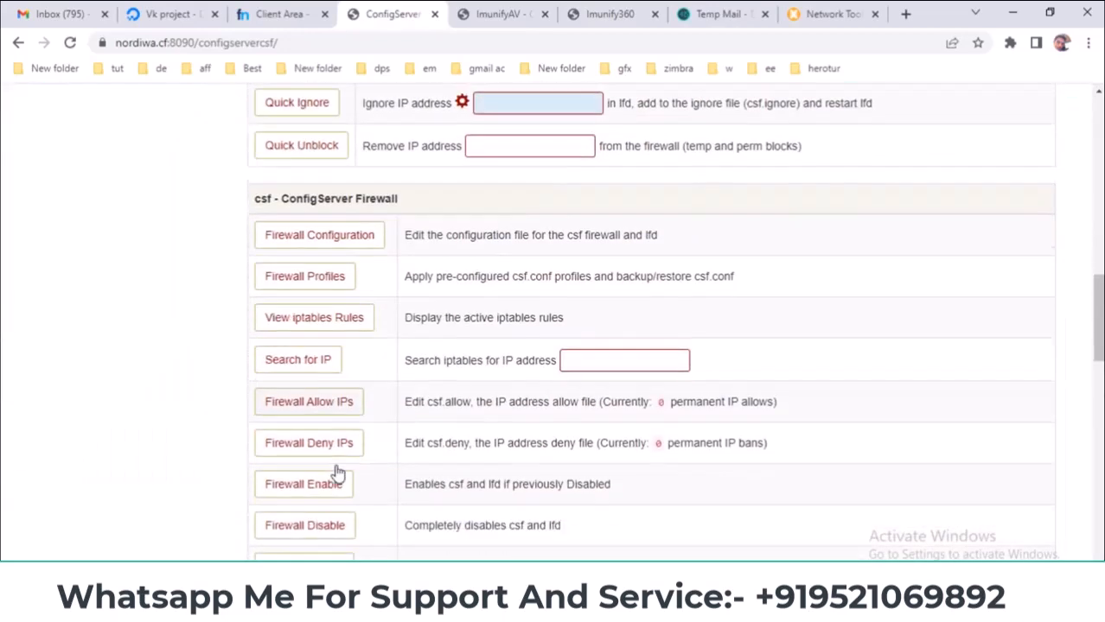
scroll(443, 449, down, 8)
scroll(650, 320, down, 1)
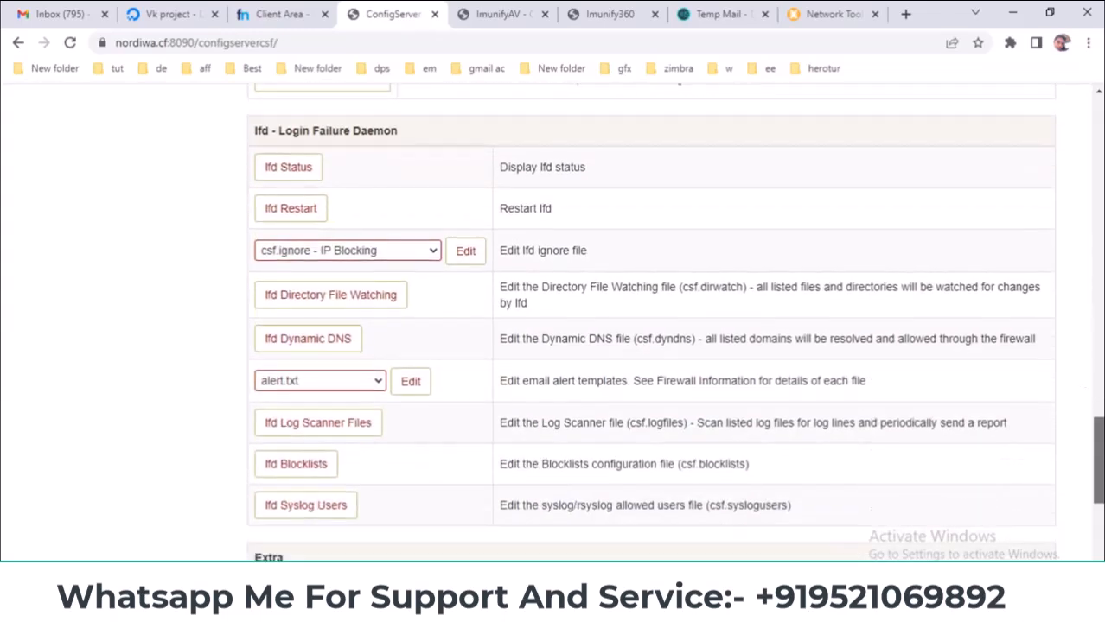
scroll(651, 319, down, 3)
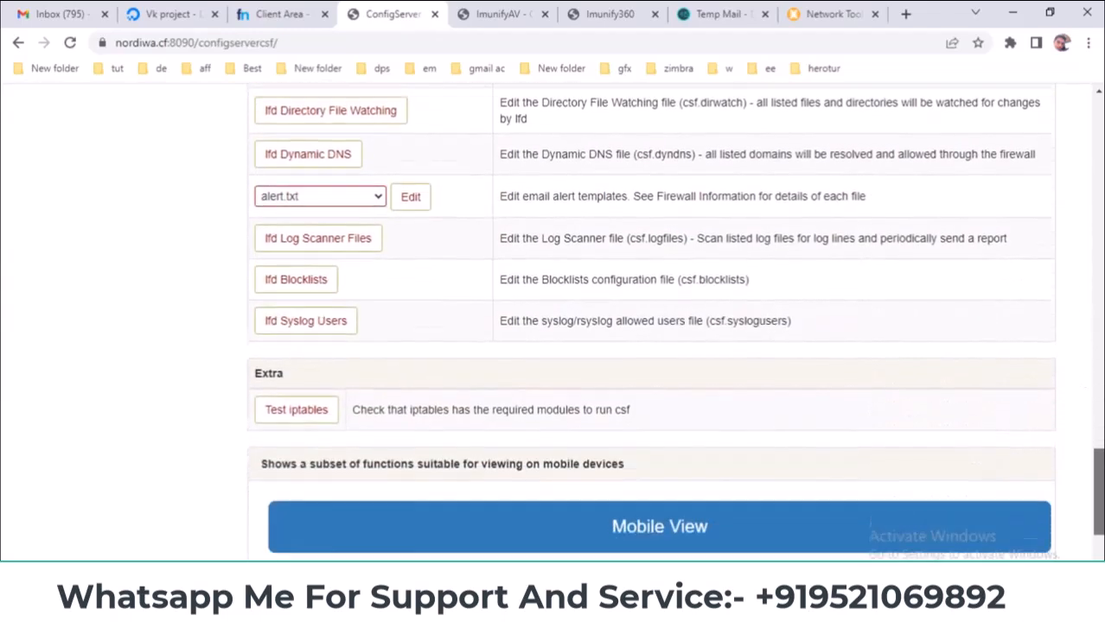
scroll(855, 495, down, 1)
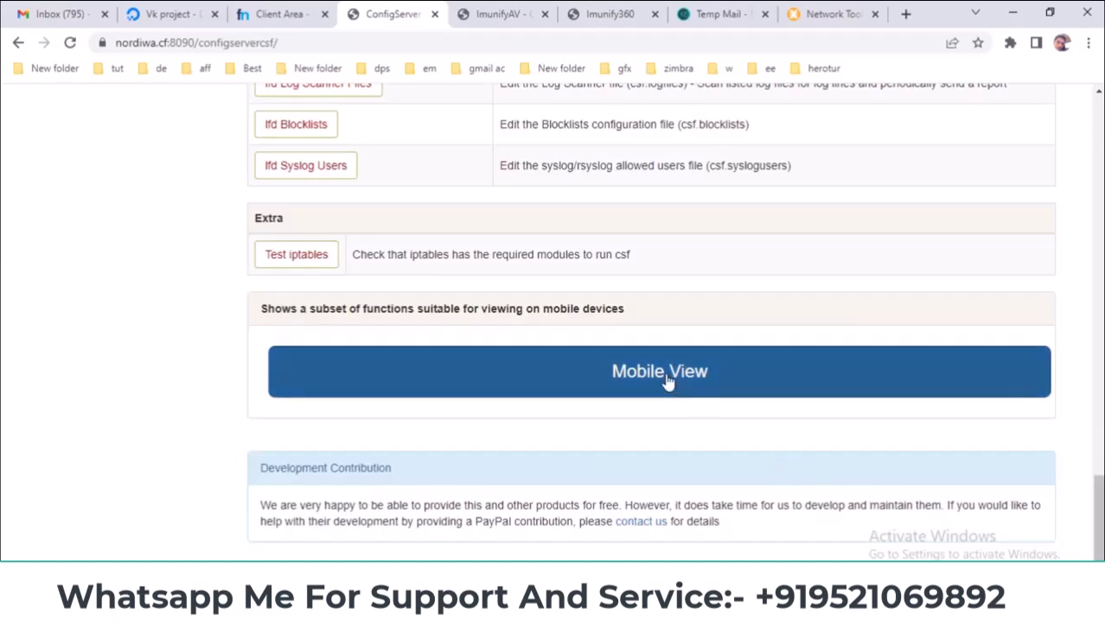
scroll(399, 321, up, 10)
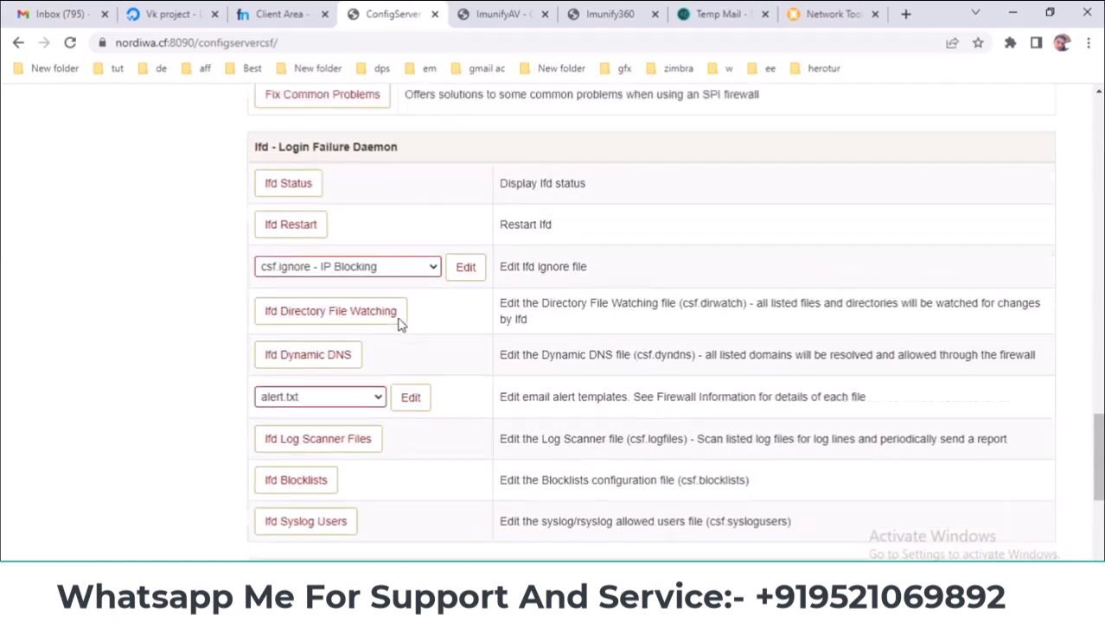
scroll(399, 321, up, 10)
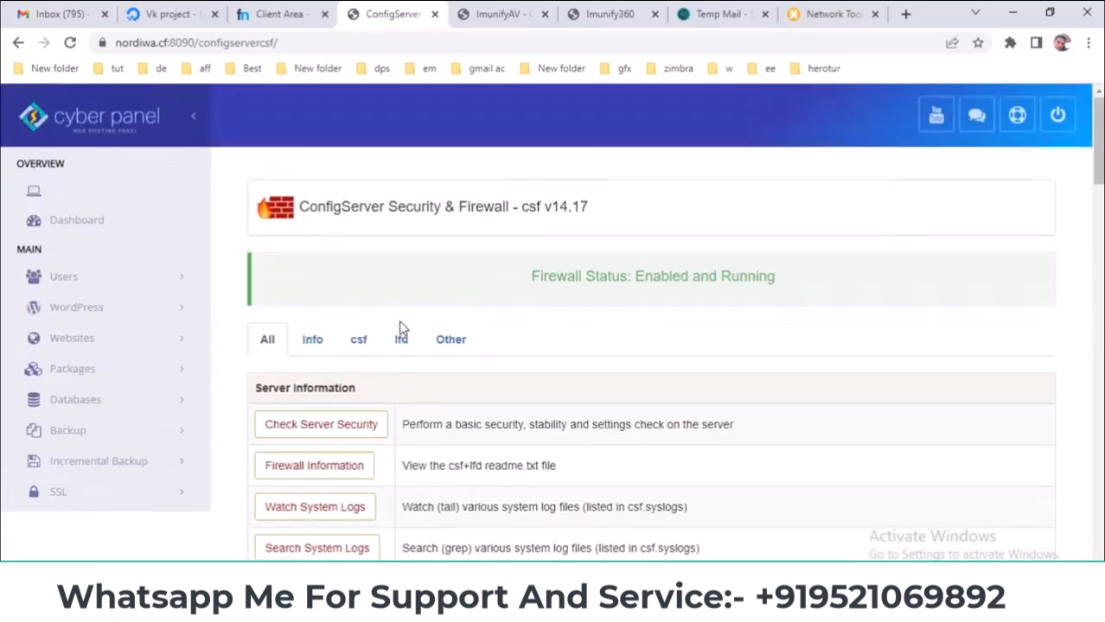
click(75, 222)
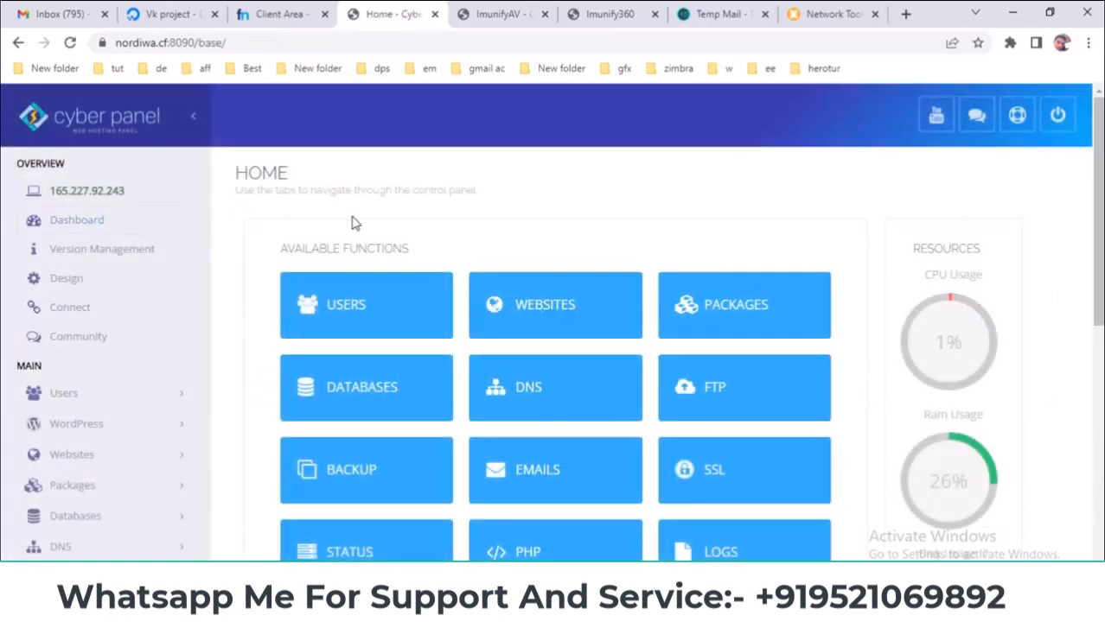
- Close the ImunifyAV login tab and go back to the CyberPanel Home tab
click(484, 13)
click(589, 12)
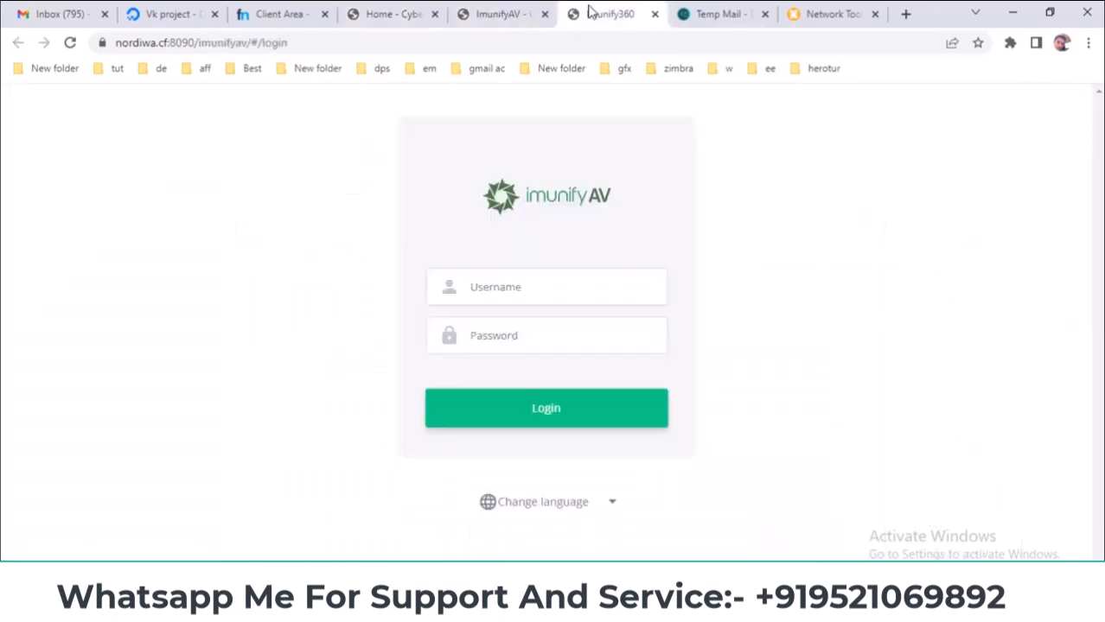
click(545, 14)
click(411, 7)
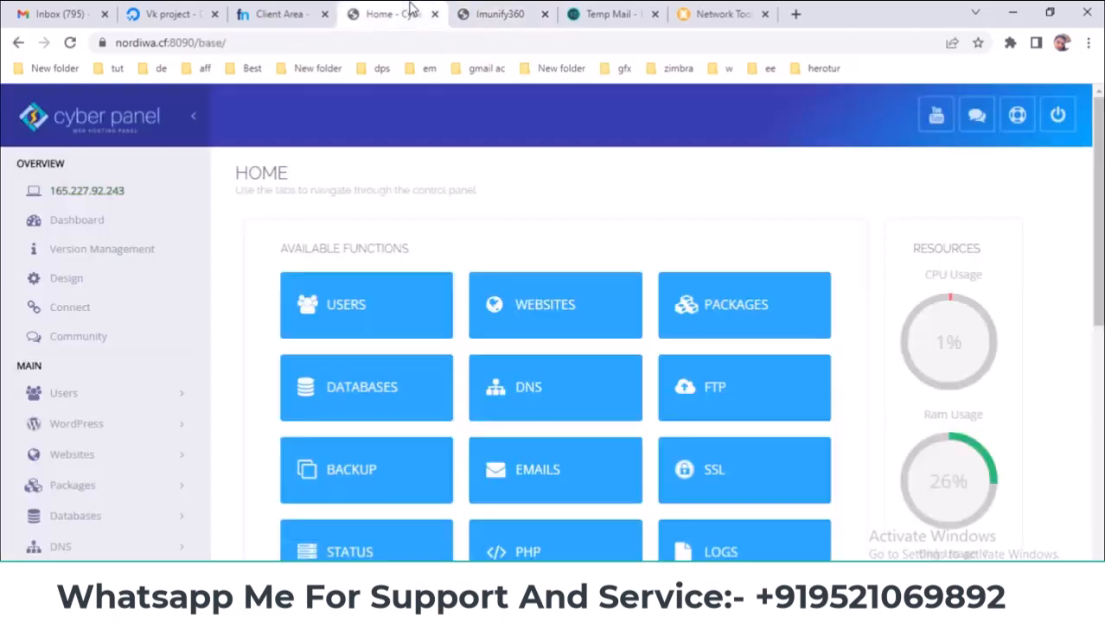
- Glance at the Gmail, Freenom glue records and DigitalOcean tabs, then return to CyberPanel Home
key(ctrl+1)
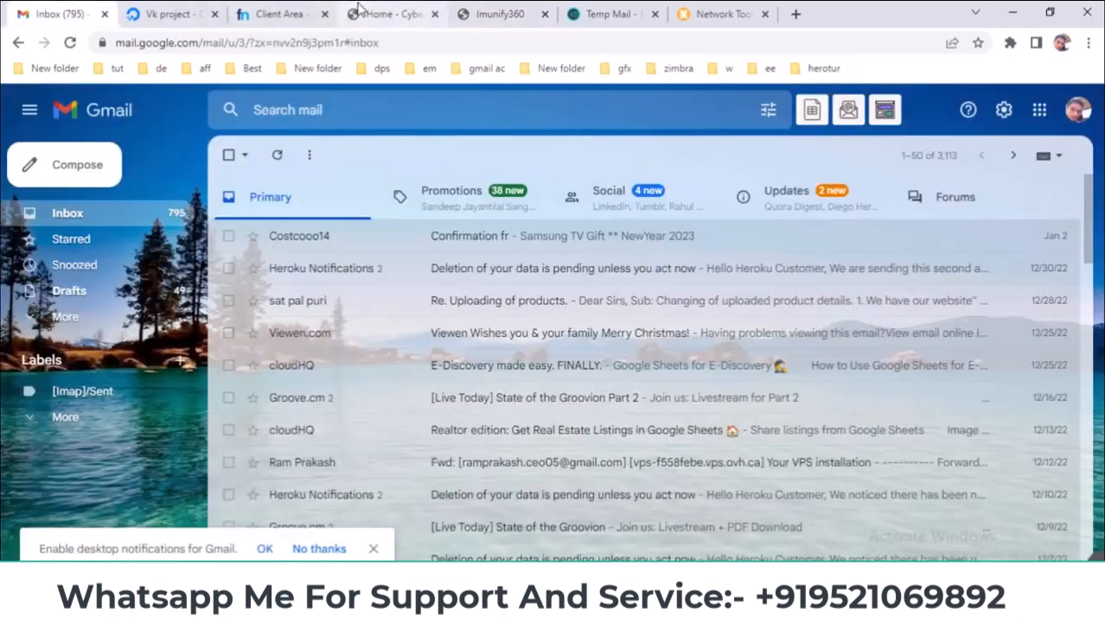
click(361, 13)
scroll(560, 421, down, 2)
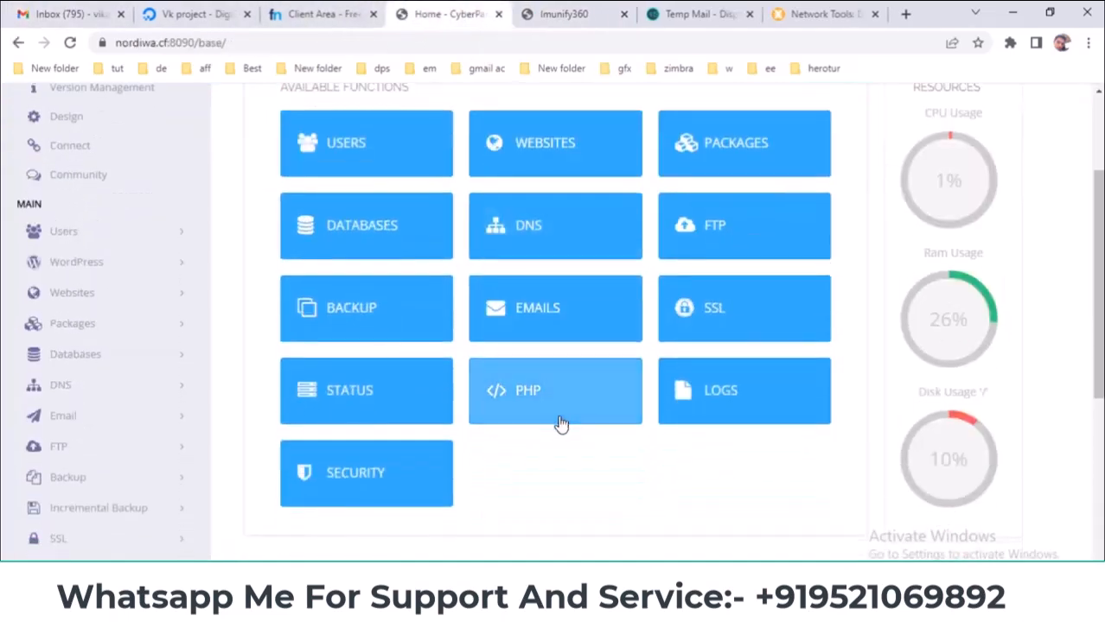
click(315, 10)
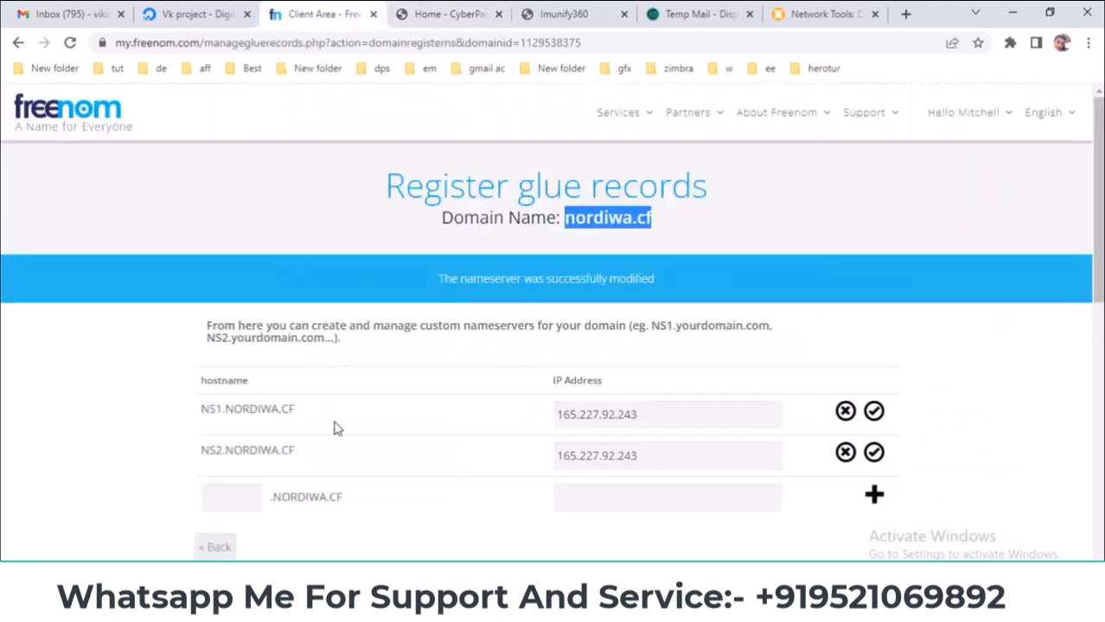
click(235, 10)
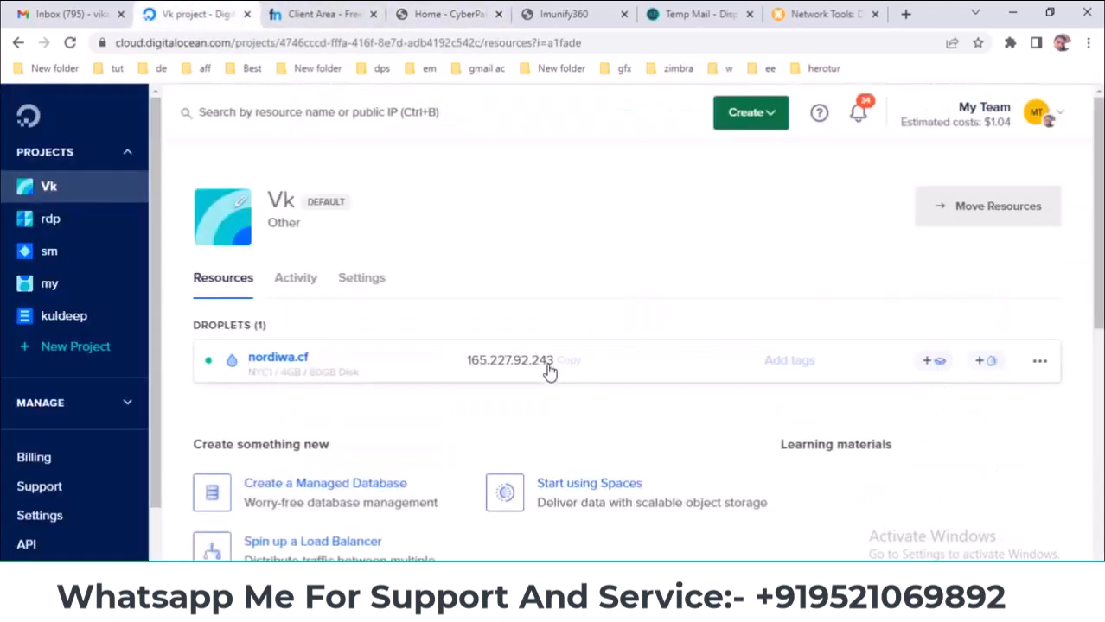
click(361, 12)
click(420, 15)
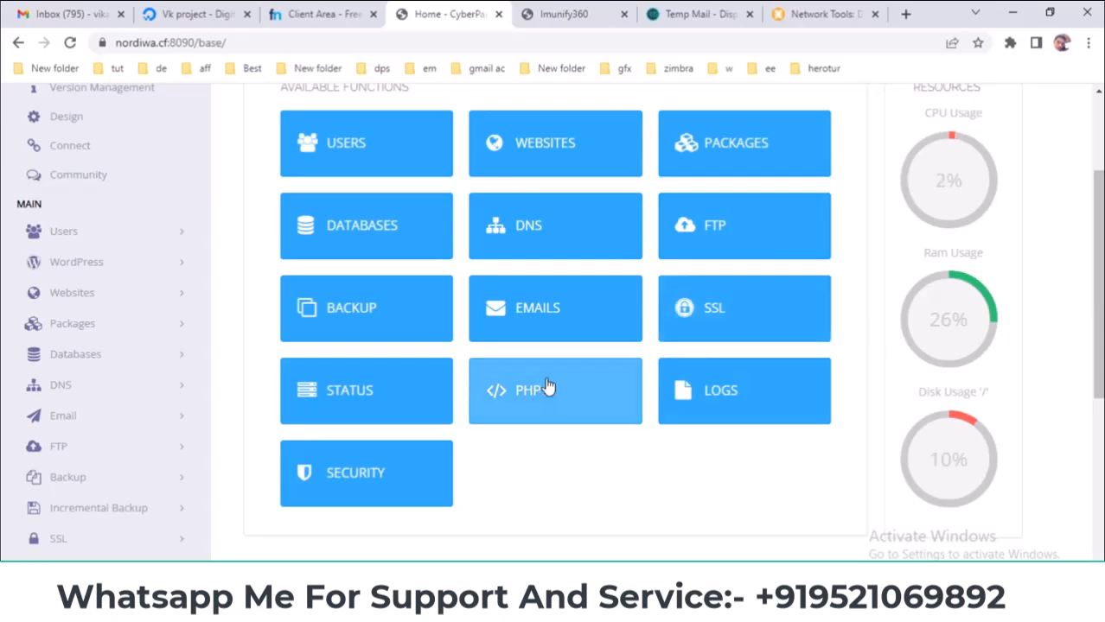
- Check the site's connection security details and scroll the CyberPanel Home page
click(101, 42)
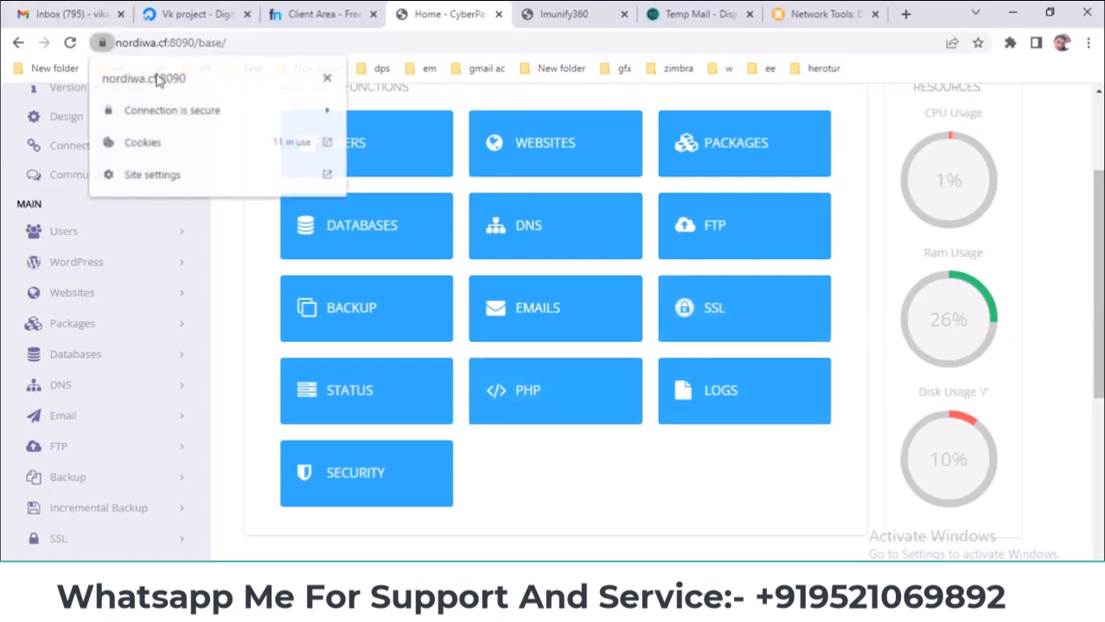
click(329, 79)
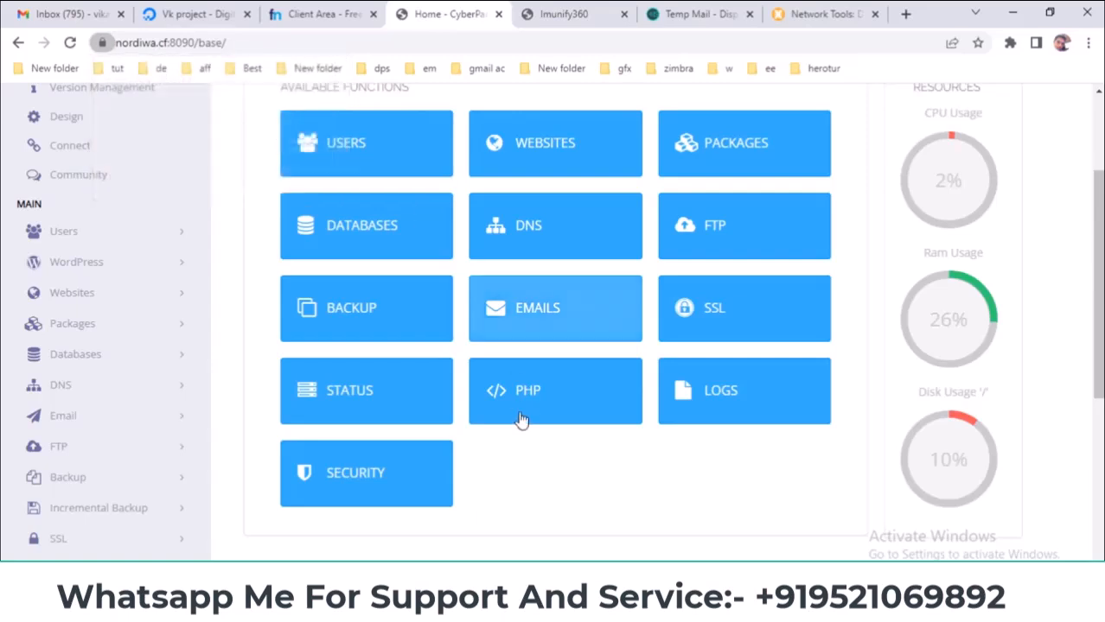
scroll(520, 411, down, 2)
scroll(520, 432, up, 2)
scroll(518, 431, up, 1)
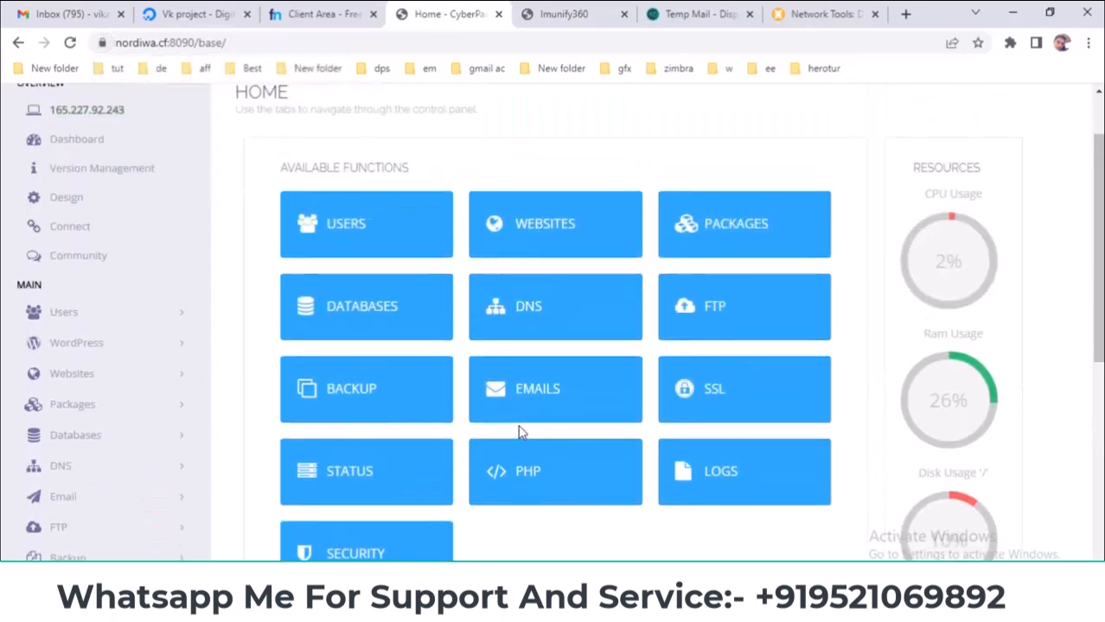
scroll(515, 433, down, 2)
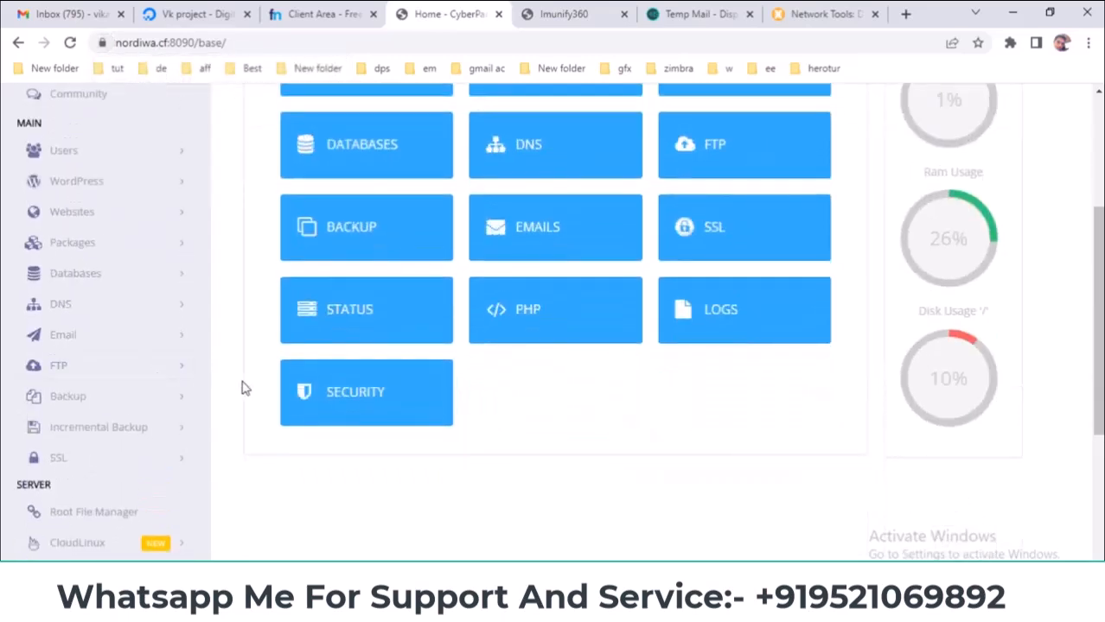
drag(452, 377, 505, 397)
- Open the YouTube channel's Videos page listing WordPress Course and cPanel & WHM Mastering episodes
click(506, 397)
scroll(509, 400, up, 3)
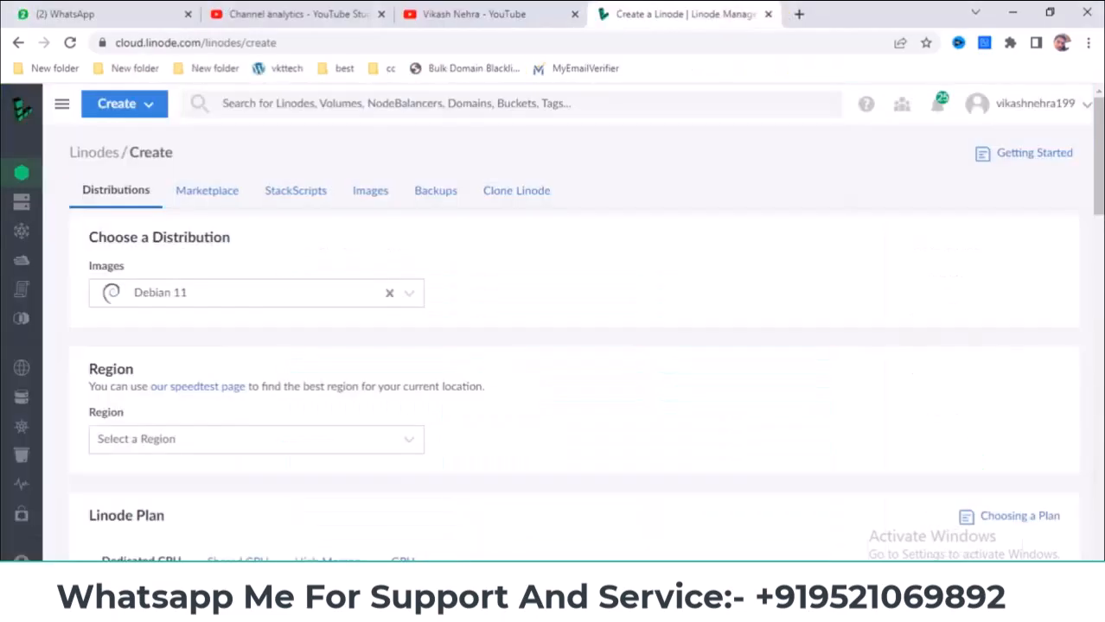
click(463, 12)
scroll(356, 281, up, 15)
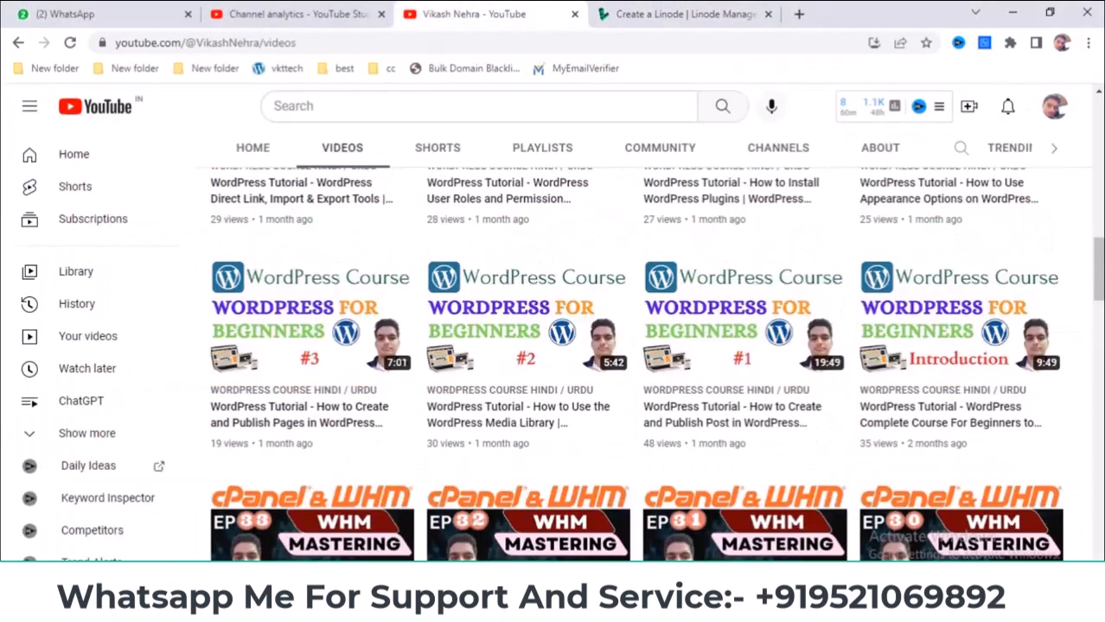